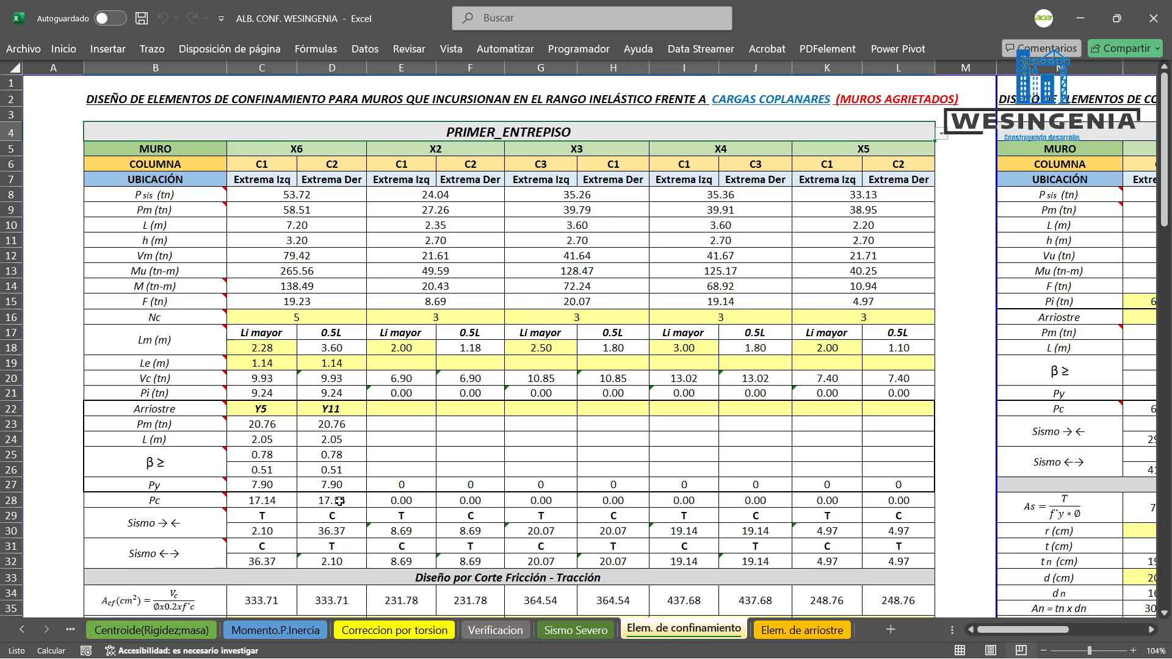
Go back to the CONTENIDO sheet and bring up the load-bearing wall plan.
click(73, 629)
click(73, 630)
click(72, 630)
click(72, 630)
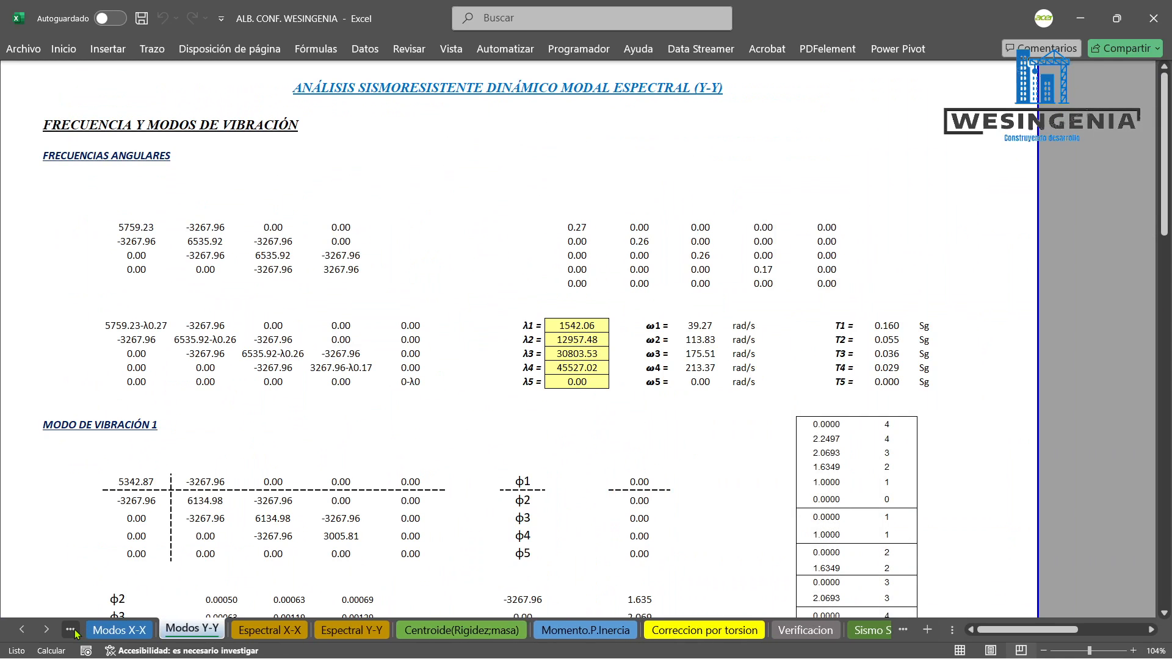
click(72, 630)
click(72, 630)
click(73, 630)
click(73, 630)
click(73, 630)
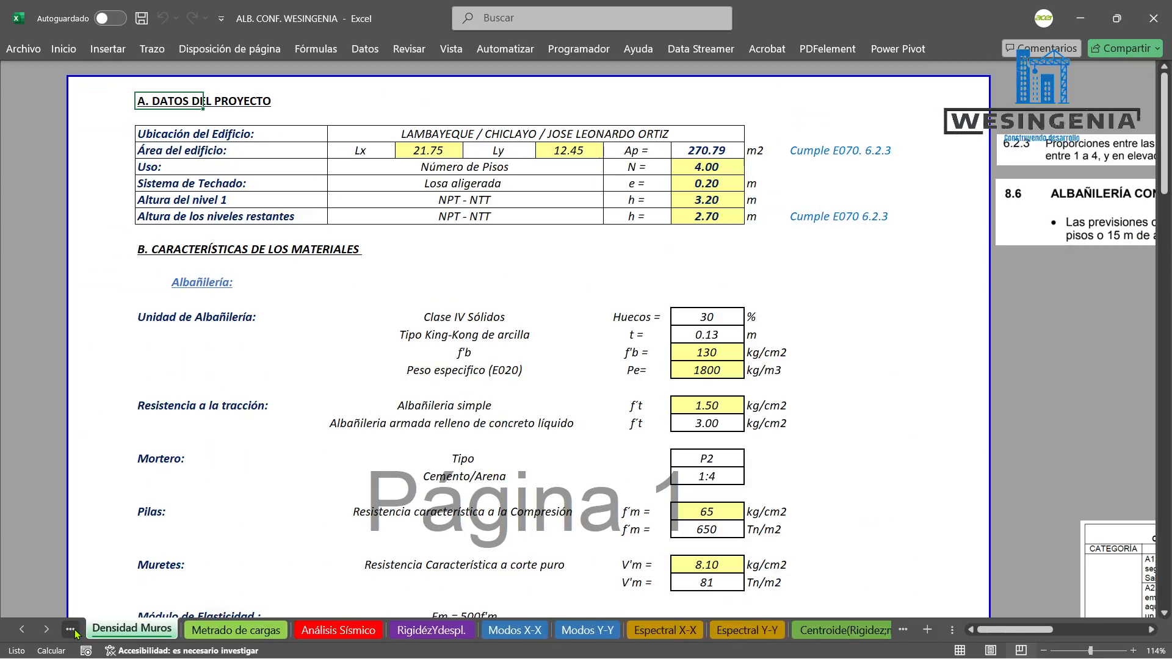
click(74, 630)
scroll(526, 459, down, 5)
scroll(529, 463, down, 5)
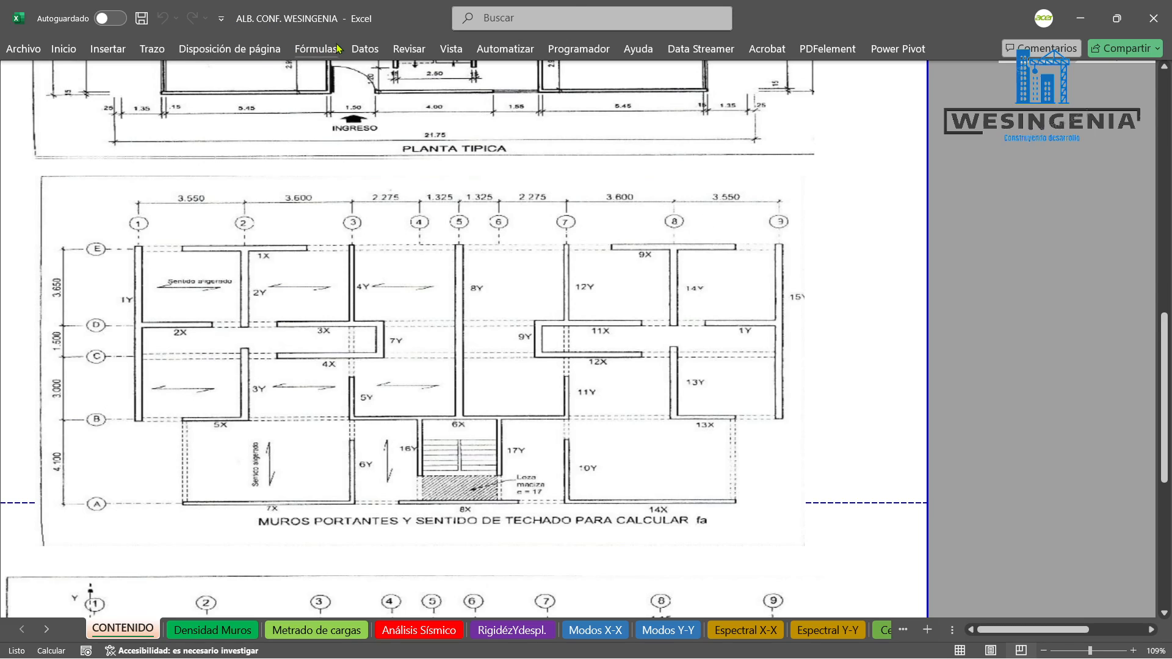
click(450, 49)
click(152, 49)
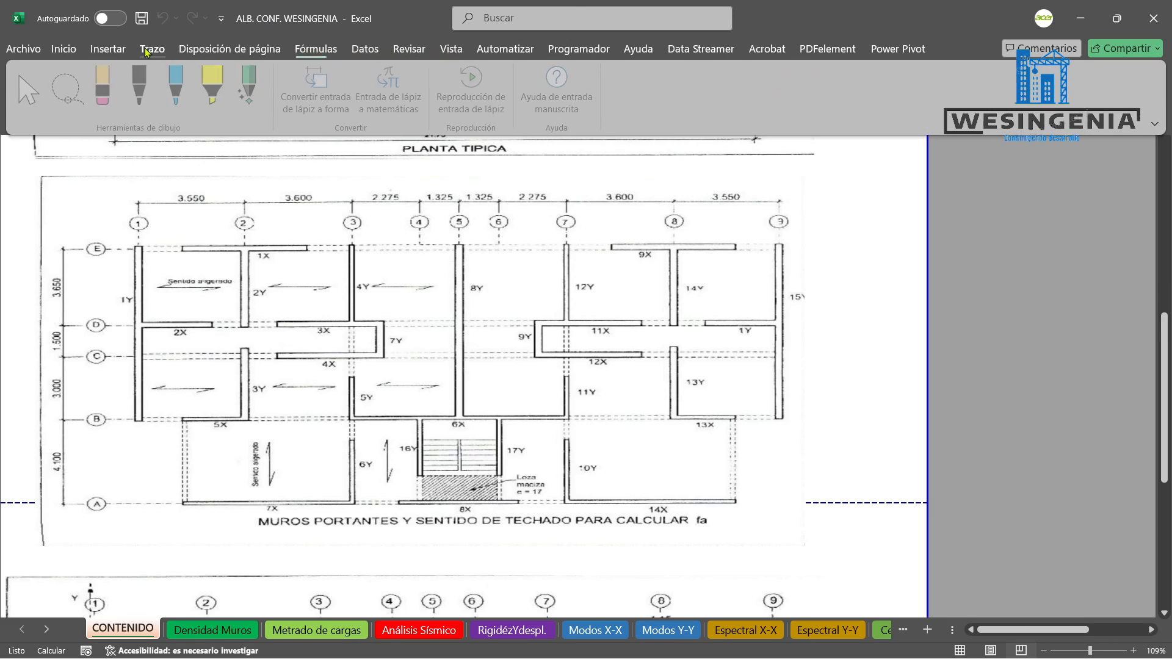
click(180, 86)
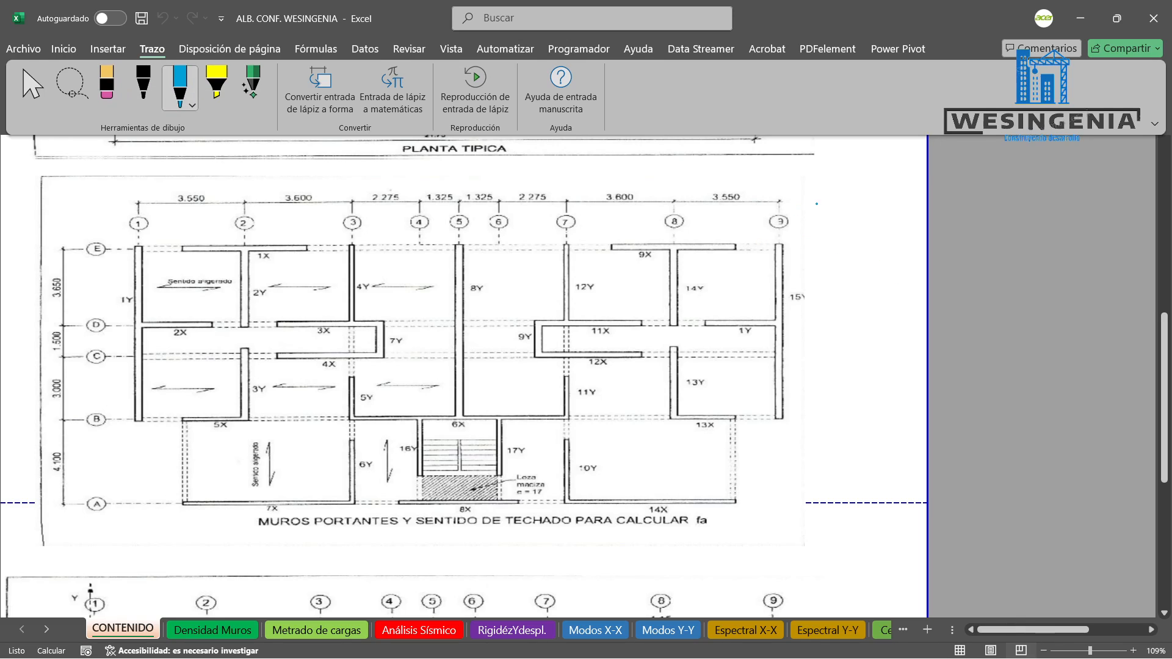
click(225, 345)
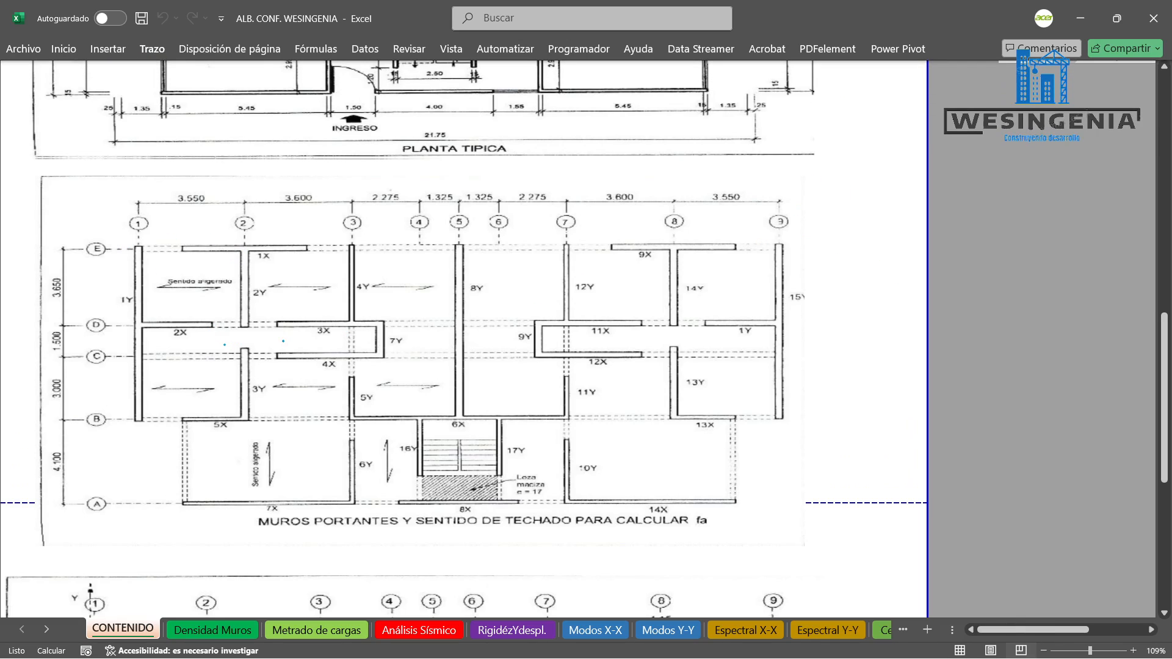
drag(264, 250, 251, 239)
key(ctrl+z)
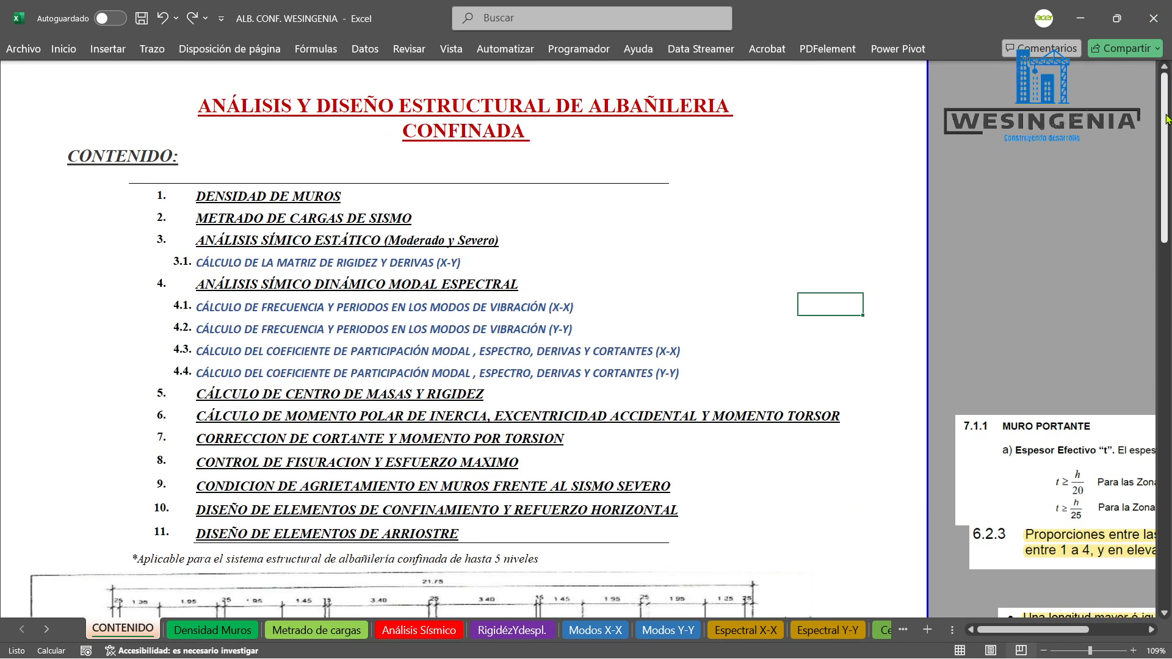
drag(1165, 115, 1165, 357)
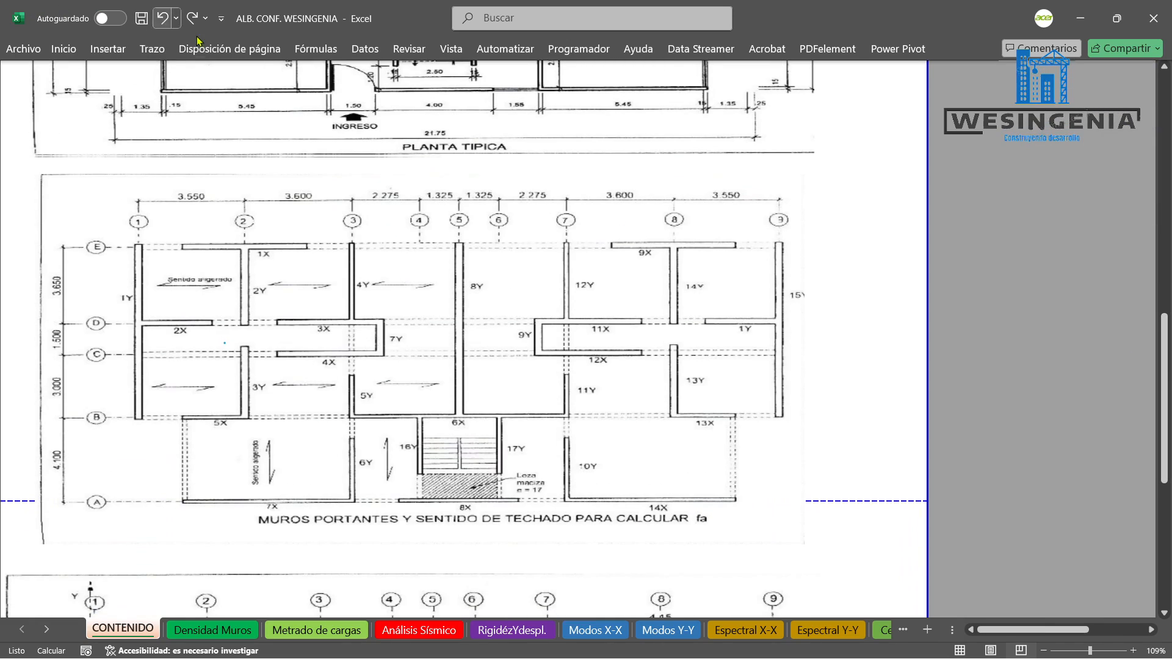
click(152, 48)
click(1011, 176)
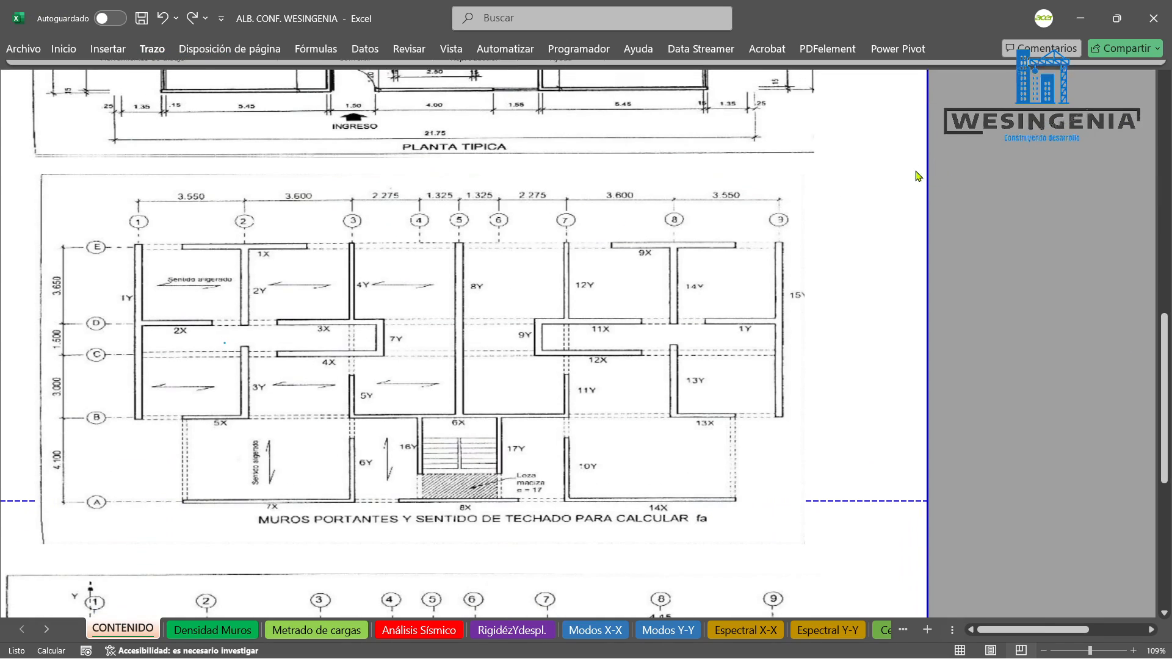
With the blue pen, circle the columns at both ends of wall 1X, at its junction with 2Y and at 2Y's lower end.
click(152, 49)
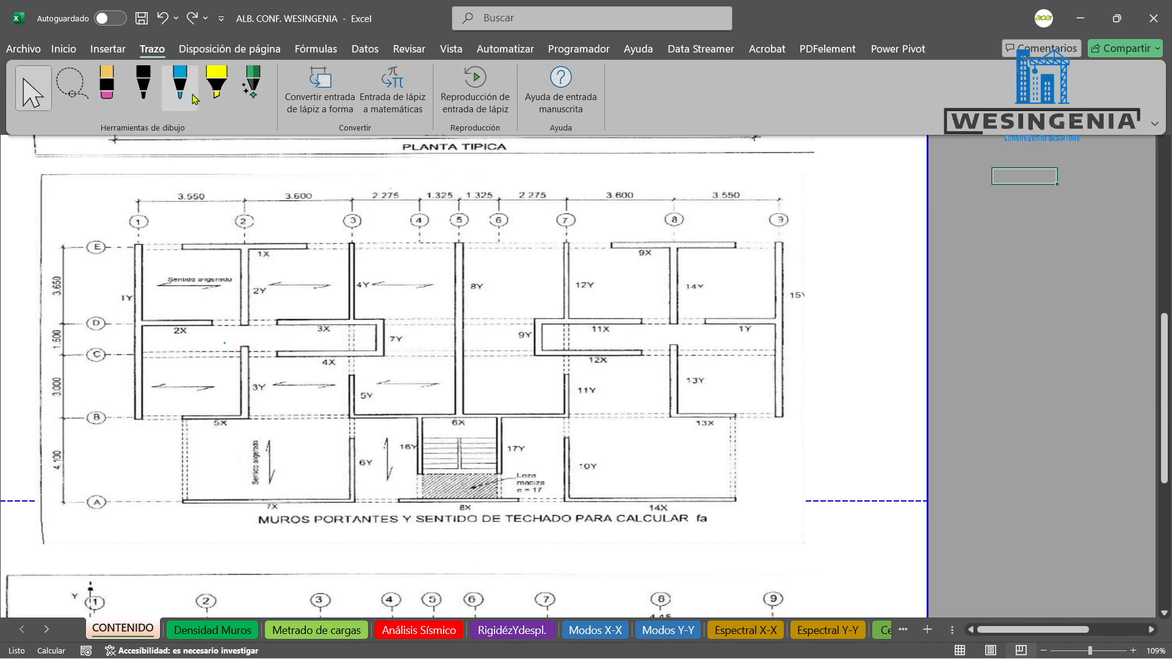
click(180, 85)
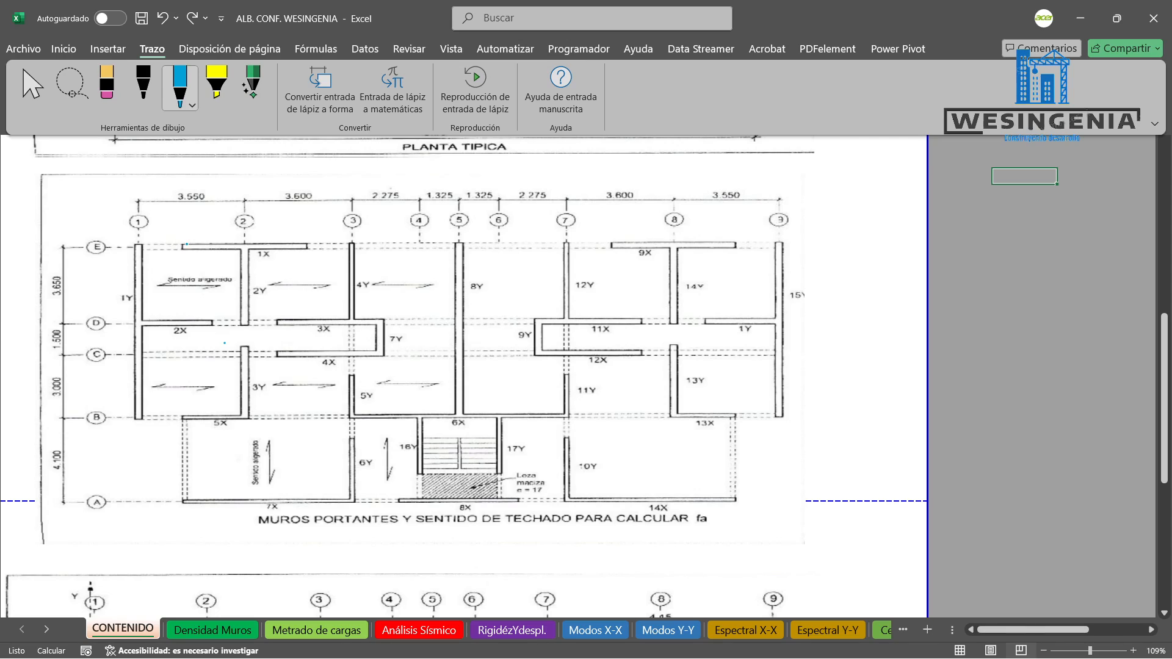
drag(184, 244, 189, 247)
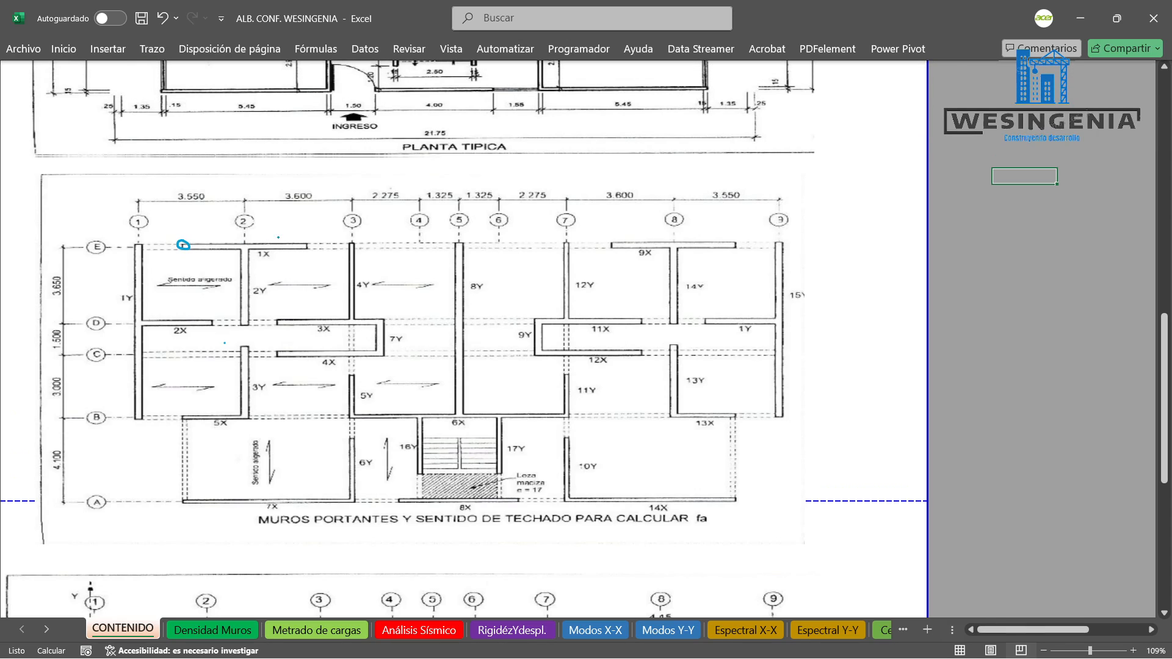
drag(304, 241, 307, 241)
mouse_move(243, 241)
mouse_down()
mouse_move(239, 250)
mouse_move(249, 241)
mouse_up()
mouse_move(243, 316)
mouse_down()
mouse_move(247, 331)
mouse_move(244, 317)
mouse_up()
Circle the columns at both ends of wall 7X on the plan.
drag(276, 500, 278, 500)
key(ctrl+z)
drag(183, 492, 184, 495)
drag(348, 497, 352, 496)
Look up the length of wall X7 in the Dirección X table of the Densidad Muros sheet and return to CONTENIDO.
click(217, 631)
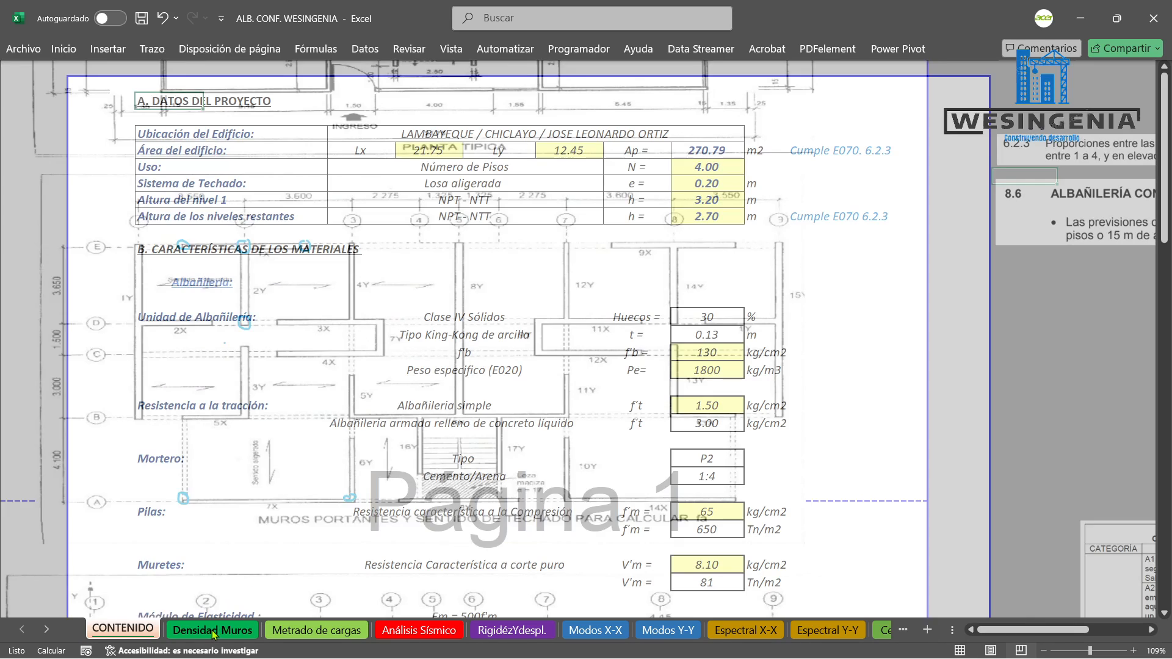
drag(1162, 114, 1164, 323)
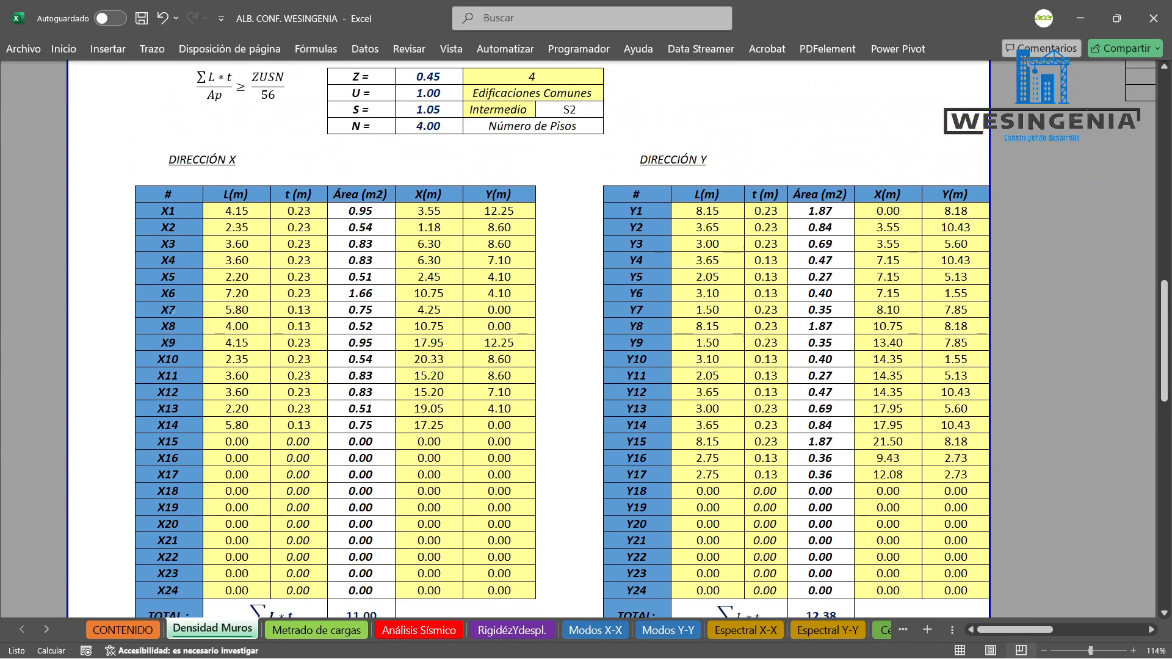
drag(218, 300, 211, 301)
key(ctrl+z)
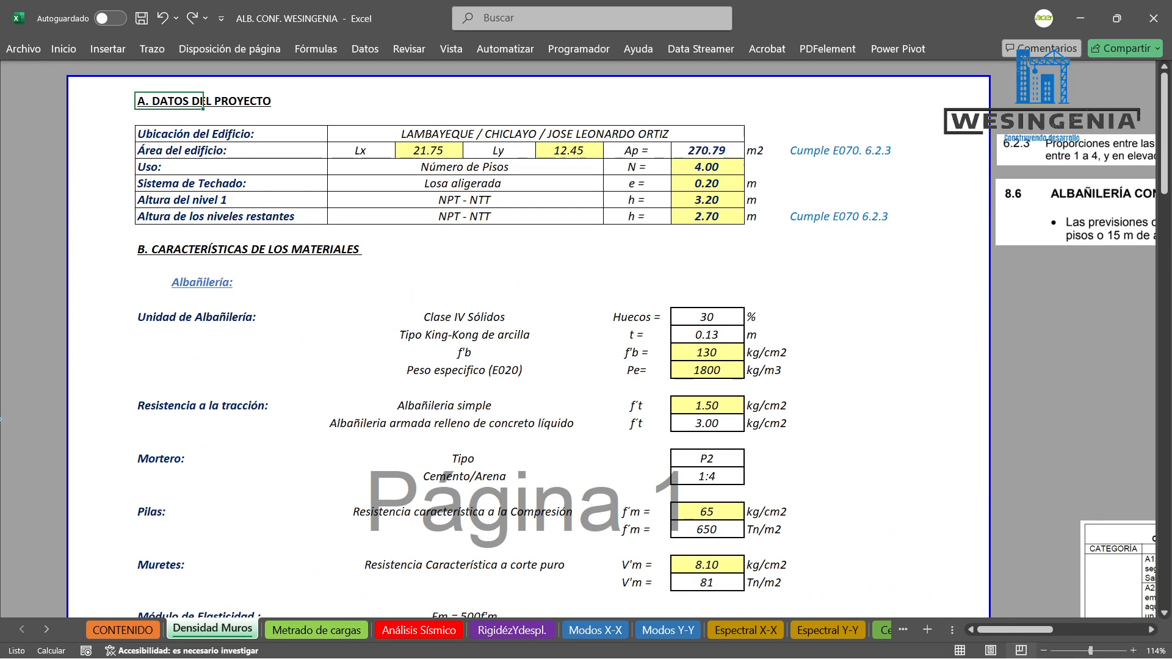
click(122, 629)
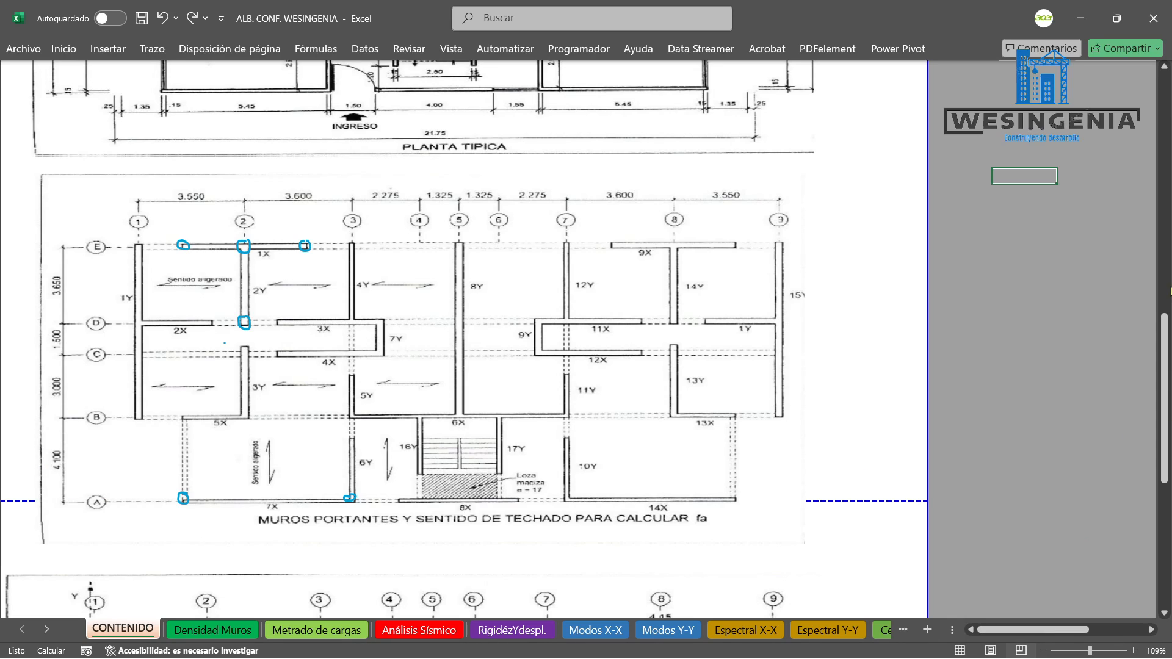
Underline clause b) beside the floor plan, which limits the centre-to-centre spacing of confinement columns to no more than 5 m.
scroll(224, 343, up, 10)
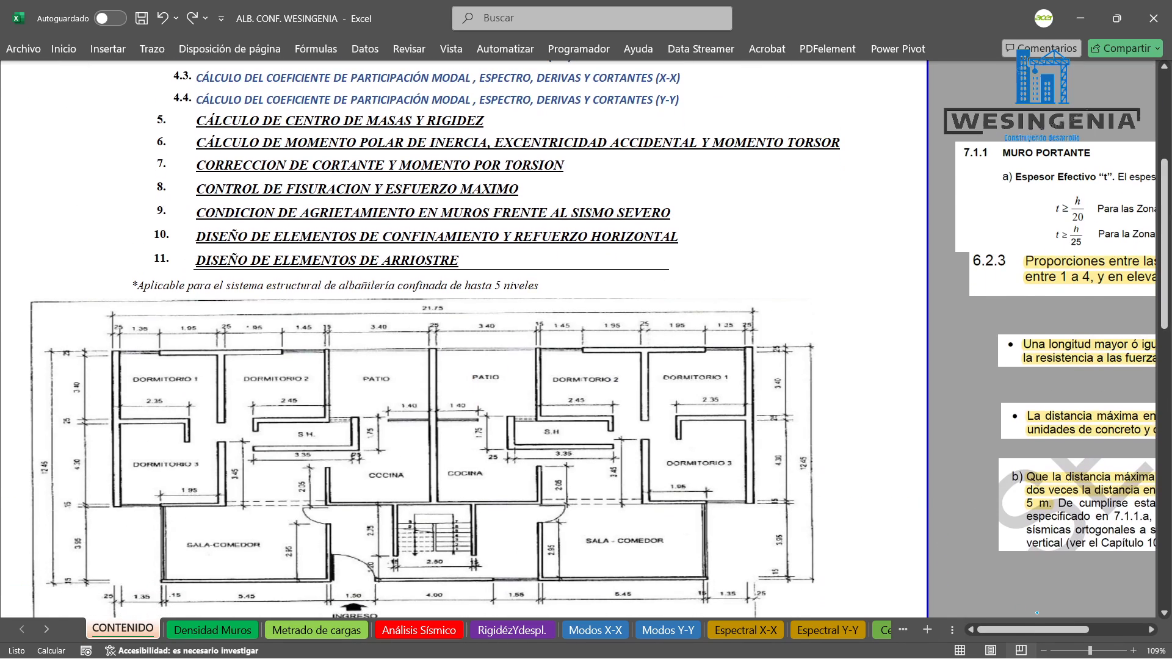
drag(1032, 629, 1089, 630)
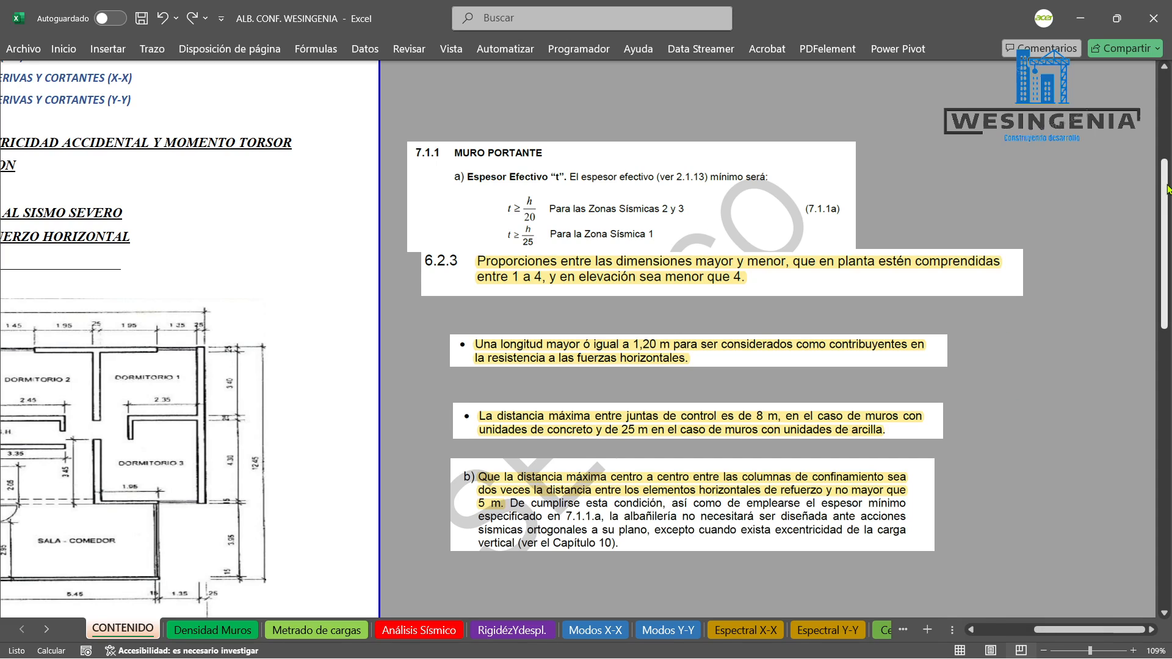
scroll(1167, 190, down, 5)
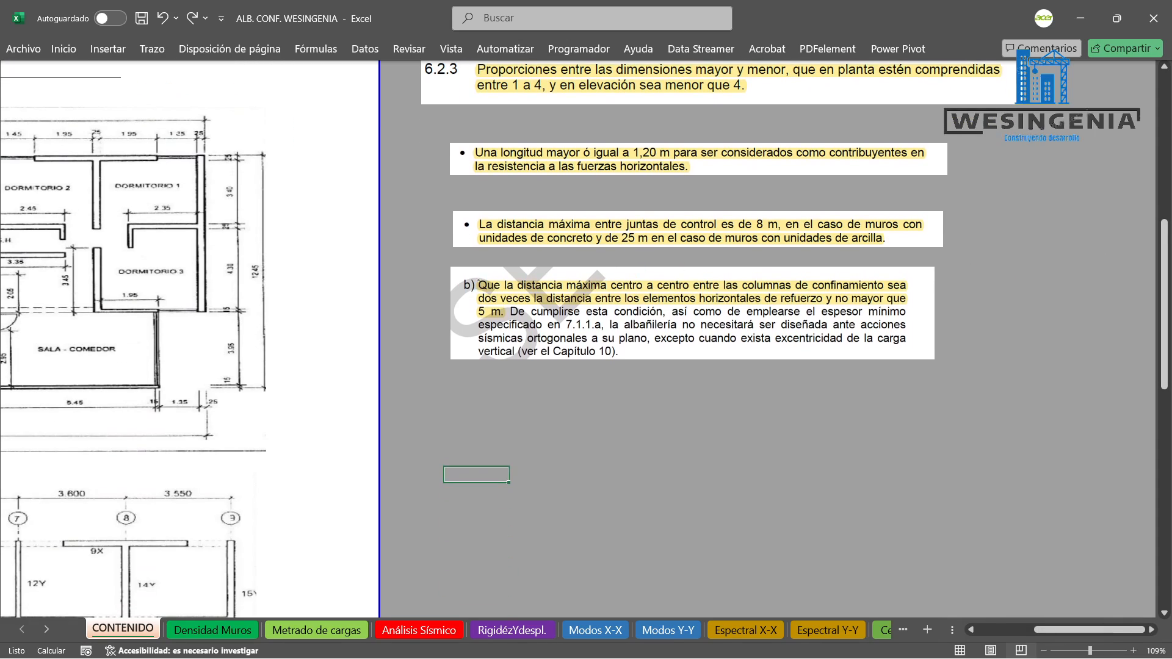
mouse_move(488, 276)
mouse_down()
mouse_move(472, 288)
mouse_move(905, 286)
mouse_up()
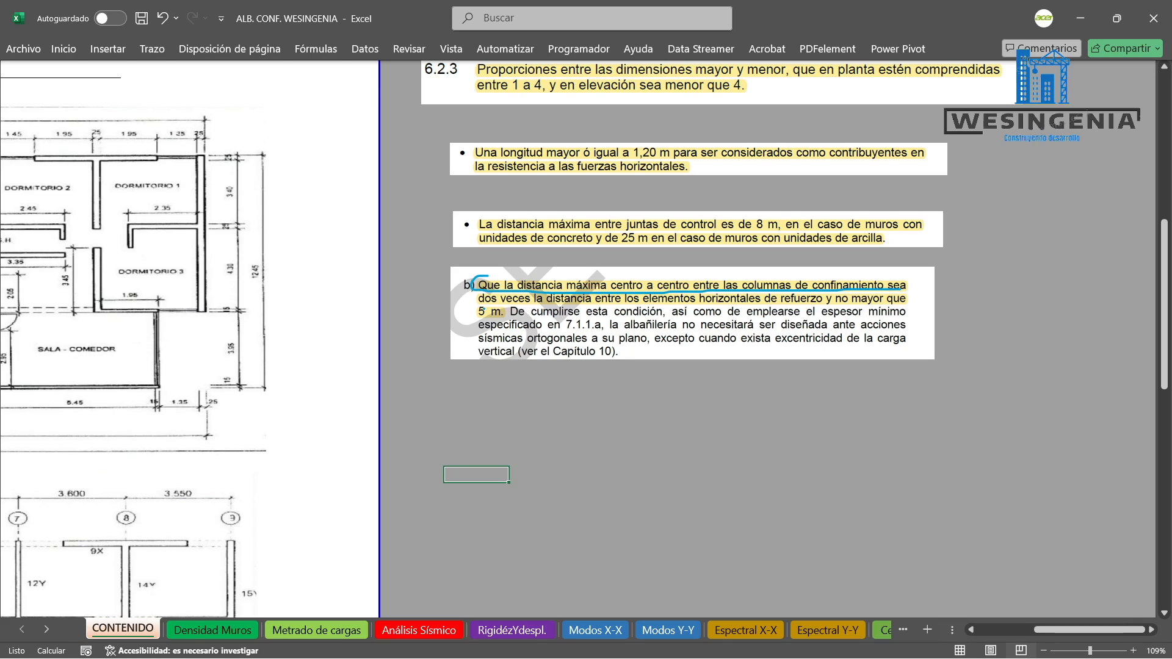
drag(480, 308, 821, 305)
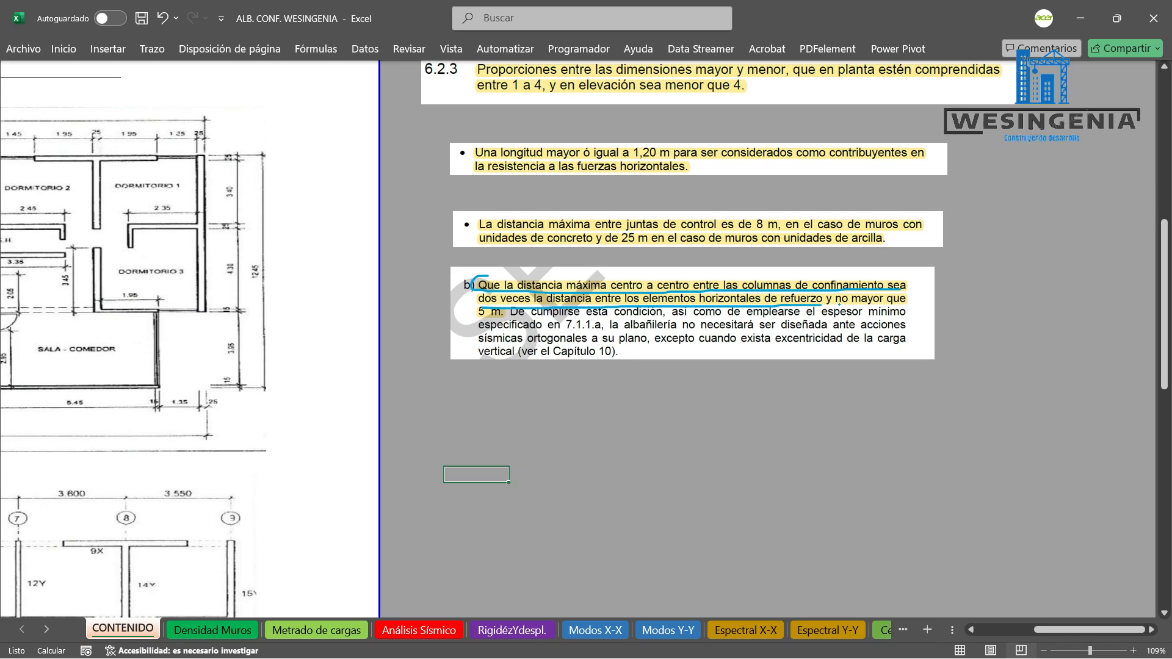
drag(837, 305, 902, 305)
drag(473, 317, 496, 317)
Undo the pen underlining on clause b) about the confinement column spacing.
key(ctrl+z)
key(ctrl+z)
key(ctrl+z)
key(ctrl+z)
key(ctrl+z)
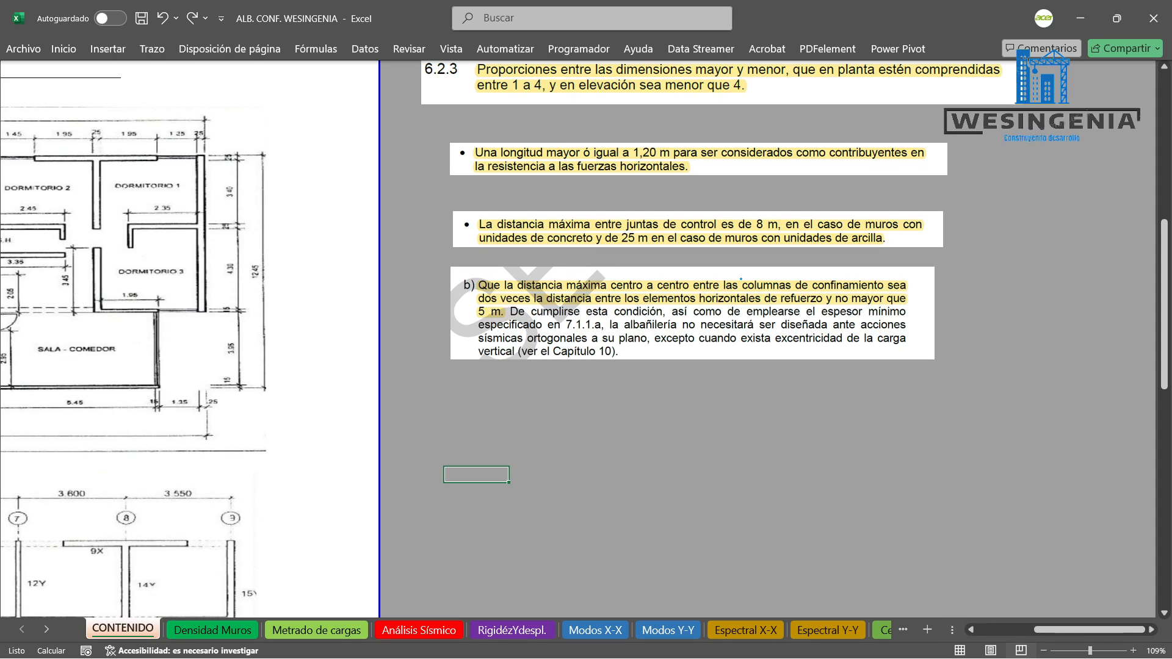
Return to the load-bearing wall plan and circle an intermediate column at the middle of wall 7X.
drag(1092, 630, 1032, 632)
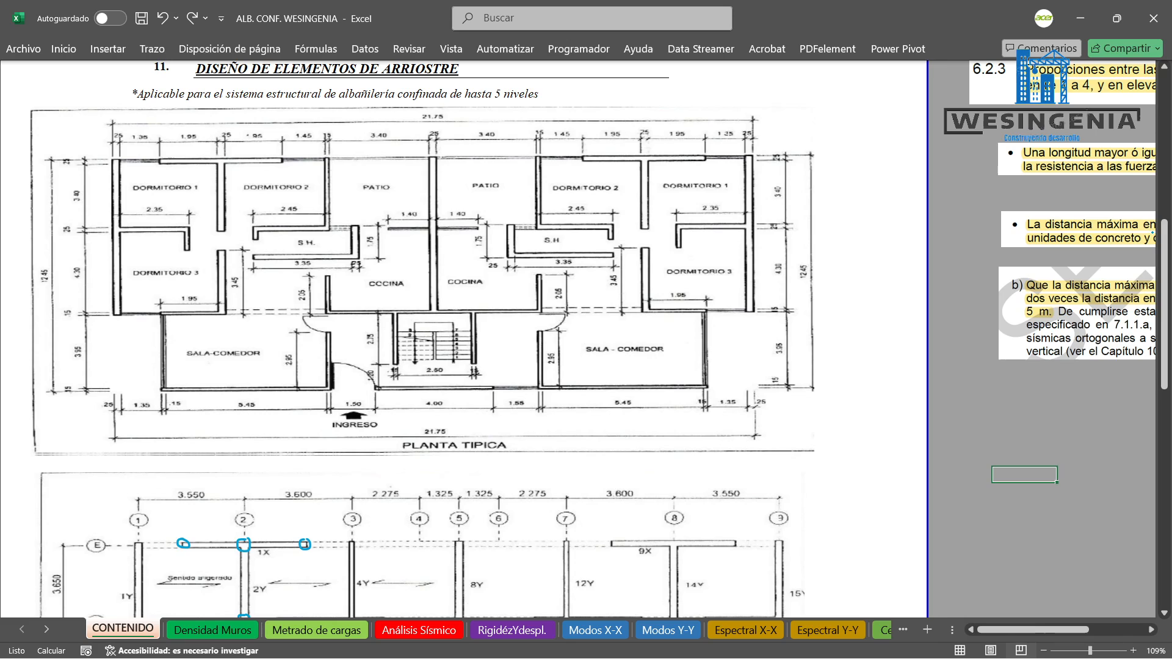
drag(1166, 244, 1166, 336)
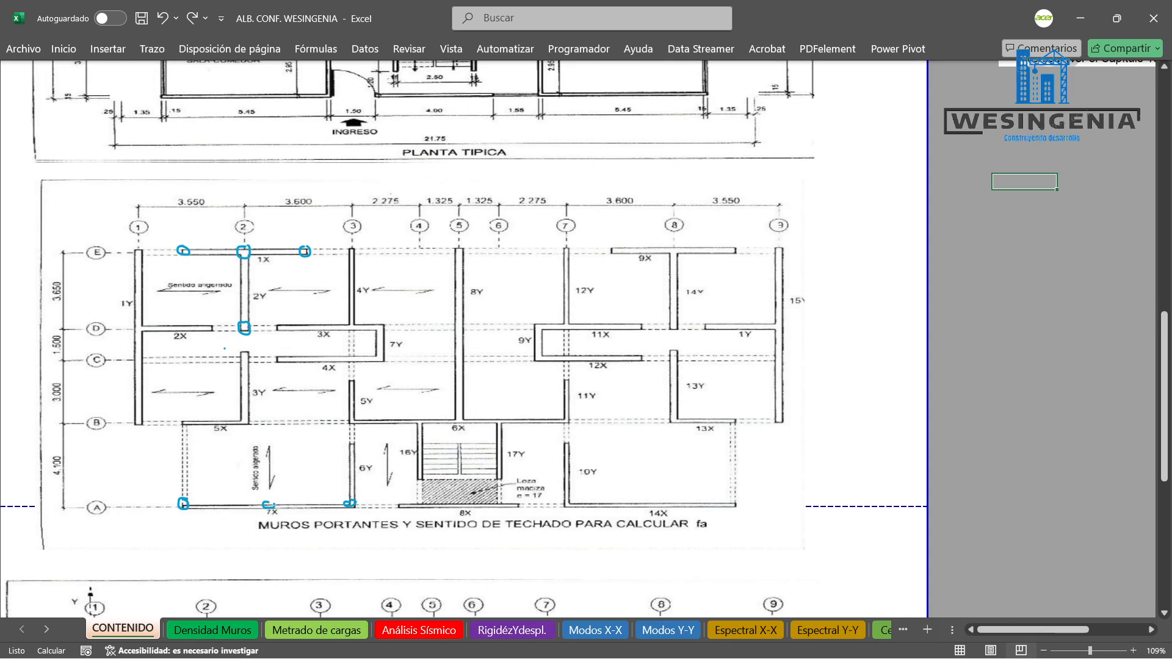
key(ctrl+y)
Circle the columns of wall 6X at both ends and at its junctions with walls 16Y, 8Y and 17Y.
mouse_move(459, 417)
mouse_down()
mouse_move(438, 423)
mouse_move(463, 419)
mouse_move(448, 420)
mouse_up()
key(ctrl+z)
drag(350, 417, 353, 417)
drag(569, 412, 563, 424)
mouse_move(419, 416)
mouse_down()
mouse_move(410, 420)
mouse_move(422, 428)
mouse_move(418, 415)
mouse_move(501, 428)
mouse_move(498, 414)
mouse_up()
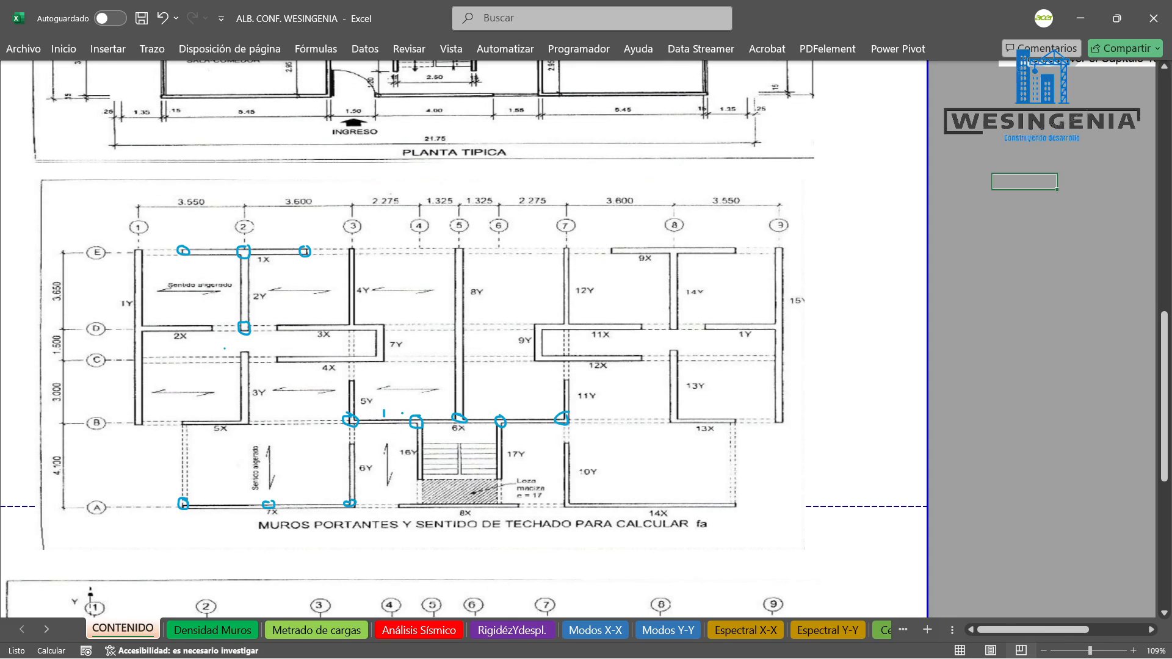
Number the spans between the columns along wall 6X with the pen and undo the numbering.
drag(428, 404, 536, 410)
drag(530, 400, 535, 415)
key(ctrl+z)
key(ctrl+z)
key(ctrl+z)
key(ctrl+z)
Circle the columns of wall 1Y where it meets axes E, D, C and B.
mouse_move(122, 293)
mouse_down()
mouse_move(133, 305)
mouse_move(119, 293)
mouse_up()
key(ctrl+z)
mouse_move(139, 249)
mouse_down()
mouse_move(136, 259)
mouse_move(142, 251)
mouse_up()
mouse_move(133, 414)
mouse_down()
mouse_move(127, 422)
mouse_move(138, 416)
mouse_up()
mouse_move(141, 322)
mouse_down()
mouse_move(135, 332)
mouse_move(146, 324)
mouse_up()
key(ctrl+z)
key(ctrl+z)
key(ctrl+z)
drag(144, 357, 135, 361)
Circle the columns of wall 8Y at axes E, D and C, with a line across the wall at axis D.
drag(415, 325, 484, 330)
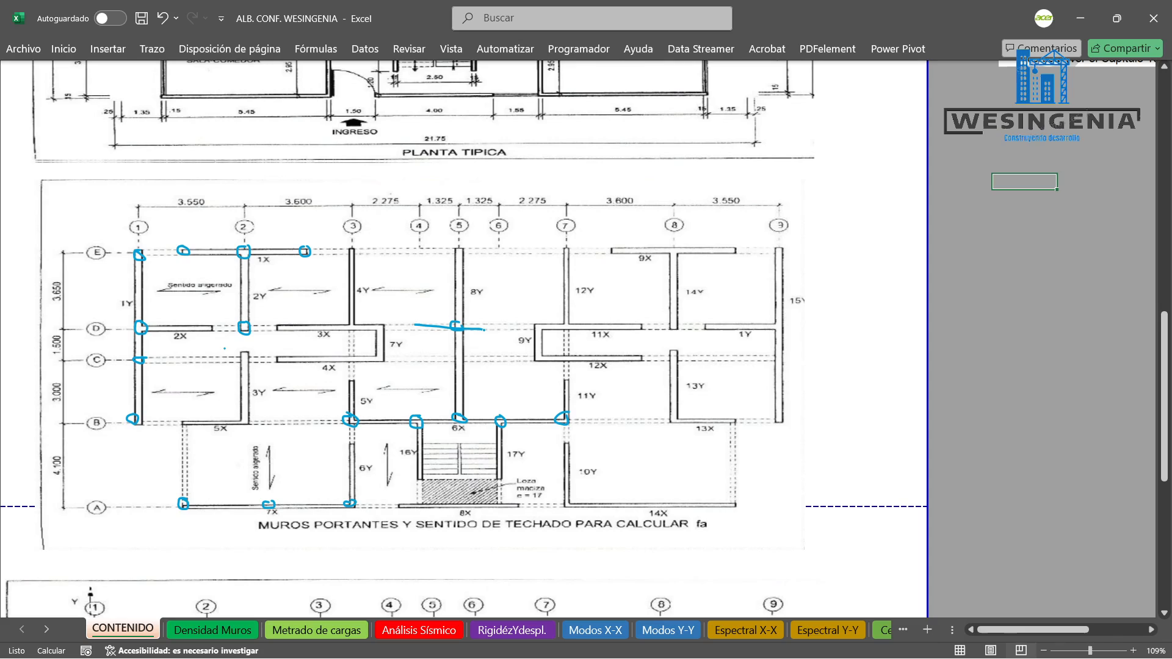
drag(414, 362, 500, 365)
key(ctrl+z)
Handwrite the underlined heading "Criterios" beside the plan and add circled criterion 1, "Extremos".
mouse_move(962, 224)
mouse_down()
mouse_move(935, 241)
mouse_move(973, 242)
mouse_up()
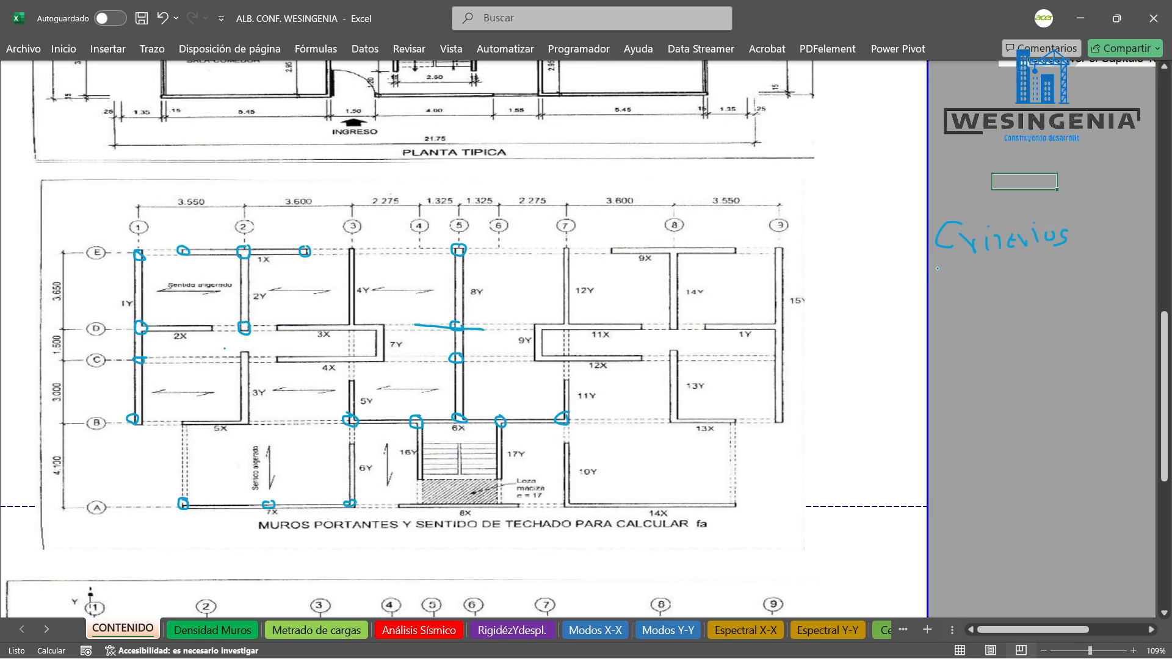
drag(915, 271, 1143, 258)
drag(948, 292, 947, 315)
mouse_move(947, 287)
mouse_down()
mouse_move(928, 299)
mouse_move(947, 292)
mouse_up()
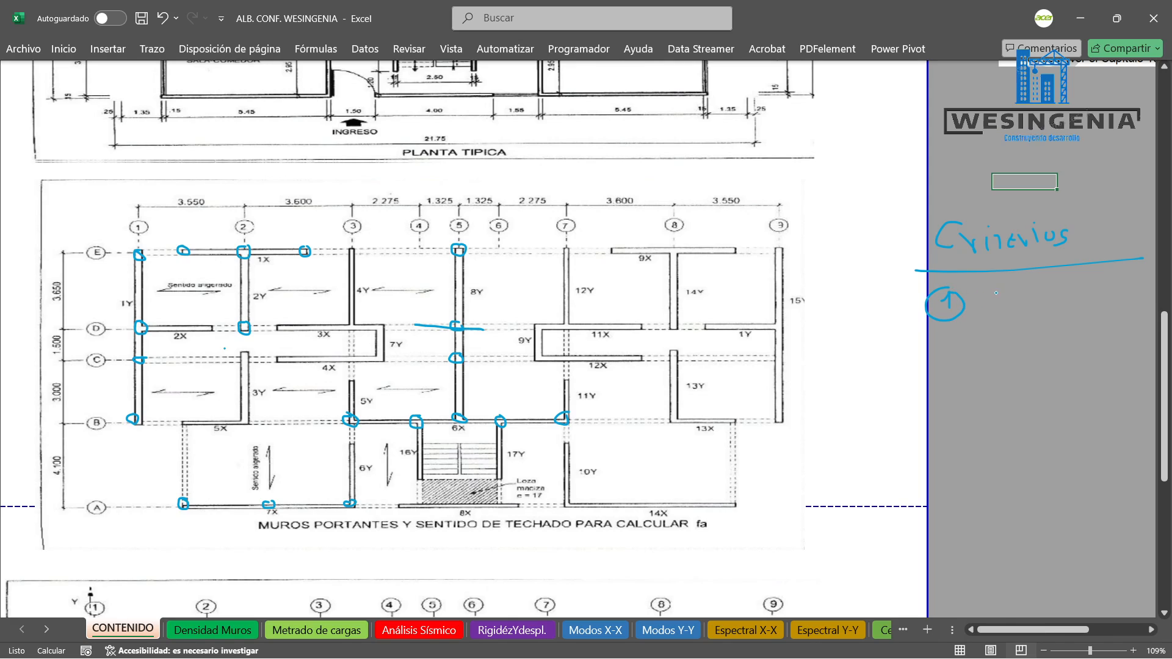
mouse_move(994, 295)
mouse_down()
mouse_move(990, 307)
mouse_move(1025, 295)
mouse_move(1011, 299)
mouse_move(1107, 294)
mouse_move(1114, 304)
mouse_up()
key(ctrl+z)
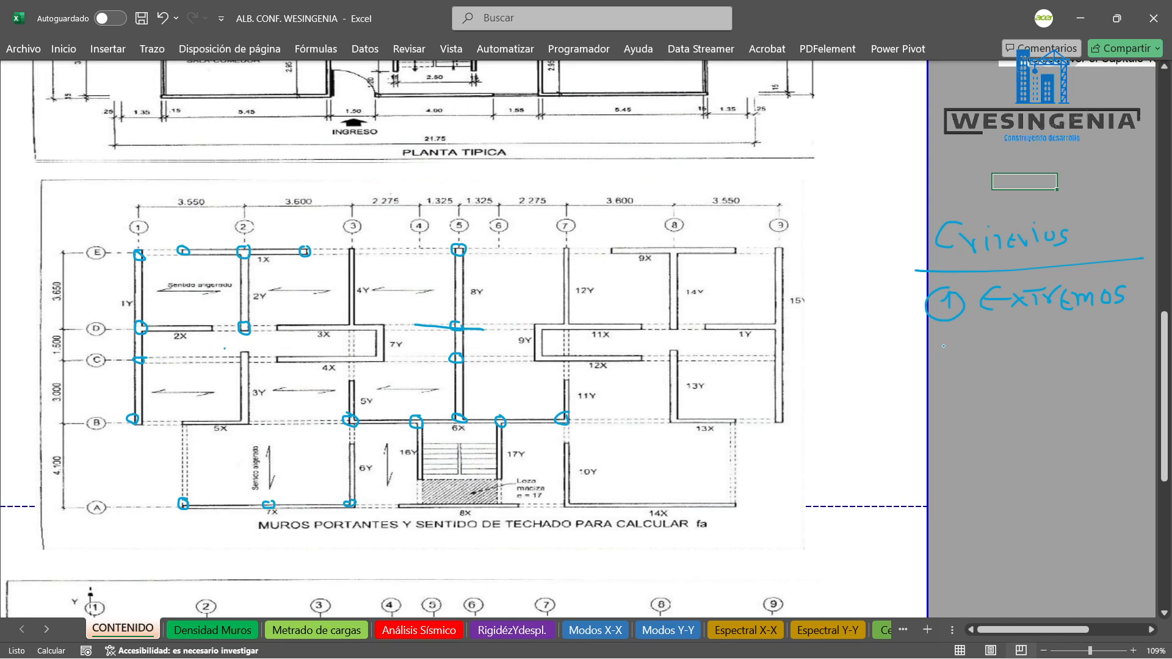
Handwrite circled criterion 2, "M. Transv.", below the first criterion.
mouse_move(930, 335)
mouse_down()
mouse_move(966, 345)
mouse_move(952, 325)
mouse_up()
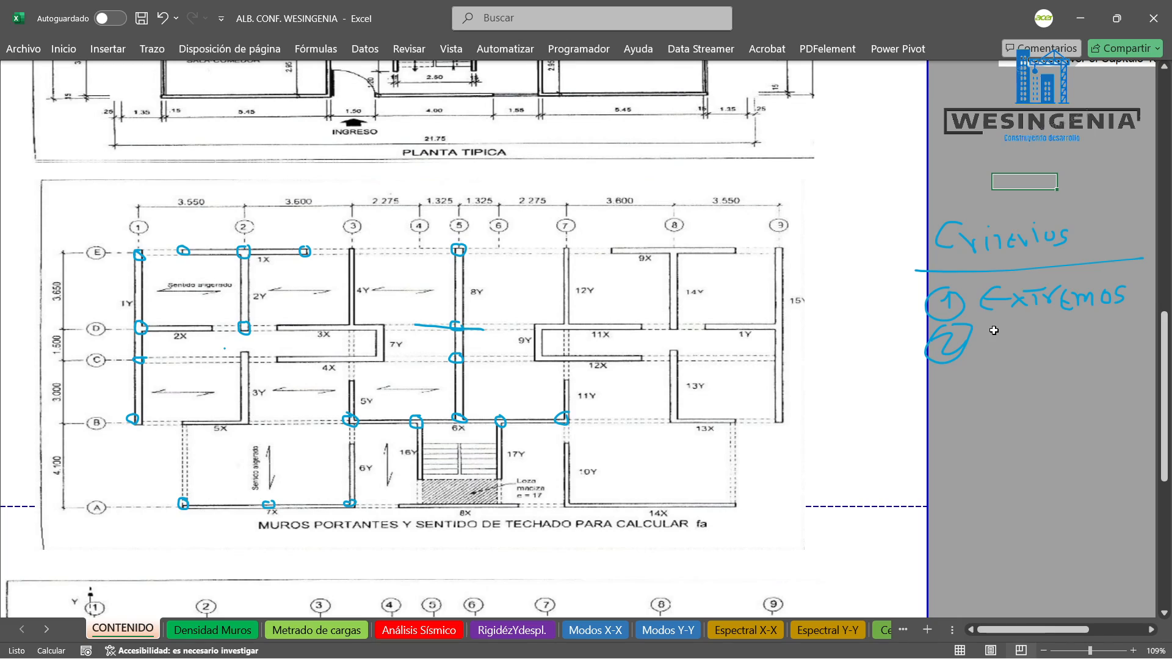
click(157, 44)
click(180, 84)
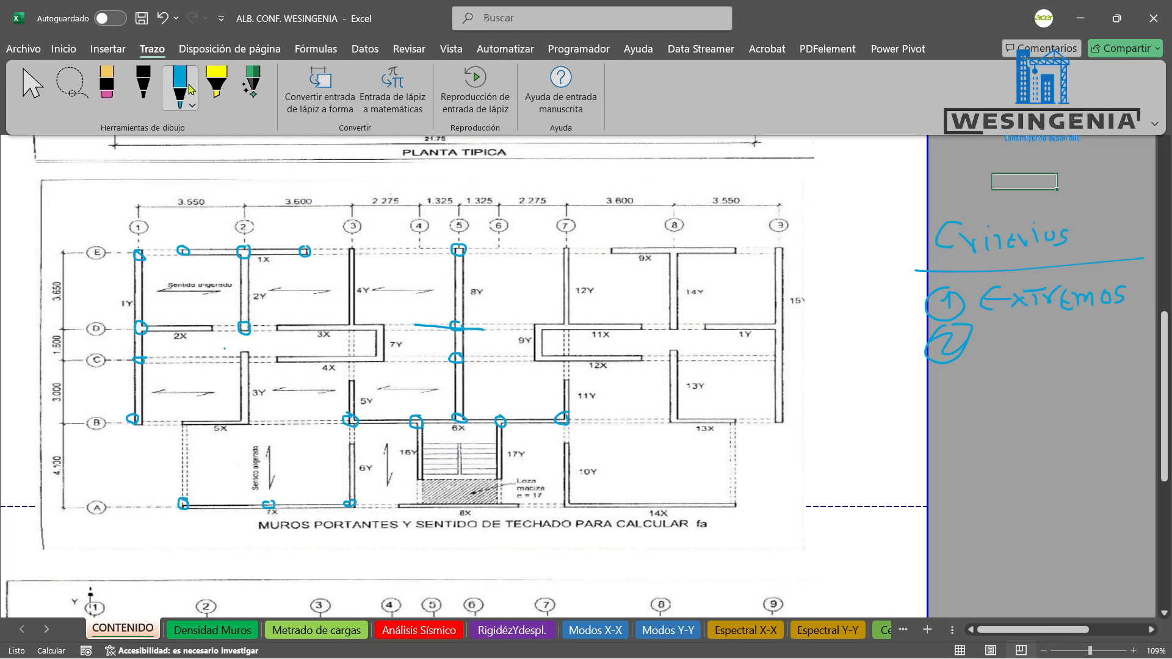
mouse_move(978, 327)
mouse_down()
mouse_move(978, 339)
mouse_move(1034, 356)
mouse_move(1089, 315)
mouse_move(1062, 342)
mouse_move(1113, 352)
mouse_up()
click(1020, 348)
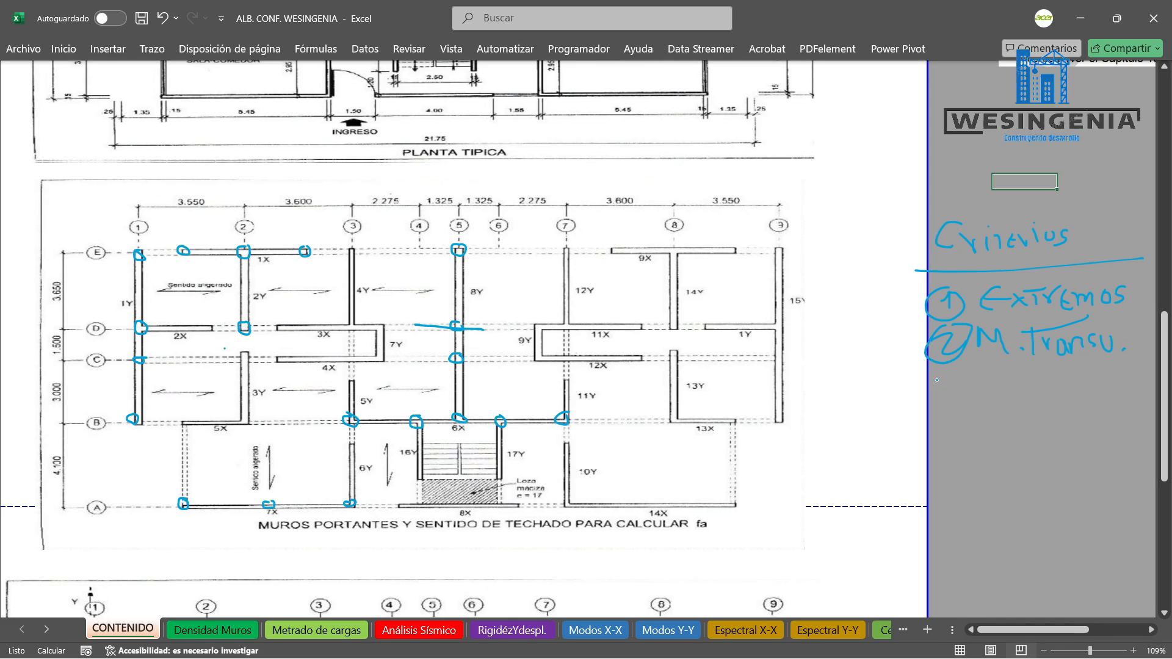
Handwrite circled criteria 3, "M ≤ 5m", and 4, "Viga", at the end of the list.
mouse_move(937, 380)
mouse_down()
mouse_move(947, 401)
mouse_move(923, 398)
mouse_move(967, 385)
mouse_move(942, 370)
mouse_up()
mouse_move(975, 379)
mouse_down()
mouse_move(998, 391)
mouse_move(1091, 374)
mouse_up()
key(ctrl+z)
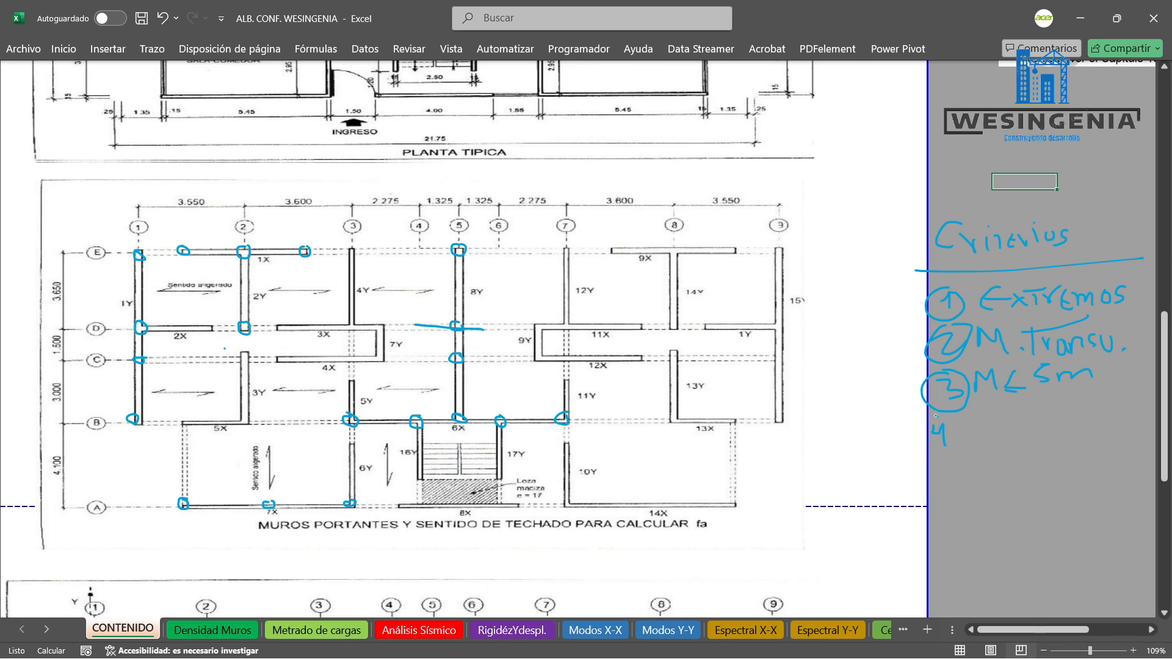
mouse_move(935, 415)
mouse_down()
mouse_move(953, 457)
mouse_move(940, 412)
mouse_up()
mouse_move(974, 426)
mouse_down()
mouse_move(1024, 455)
mouse_move(1036, 425)
mouse_up()
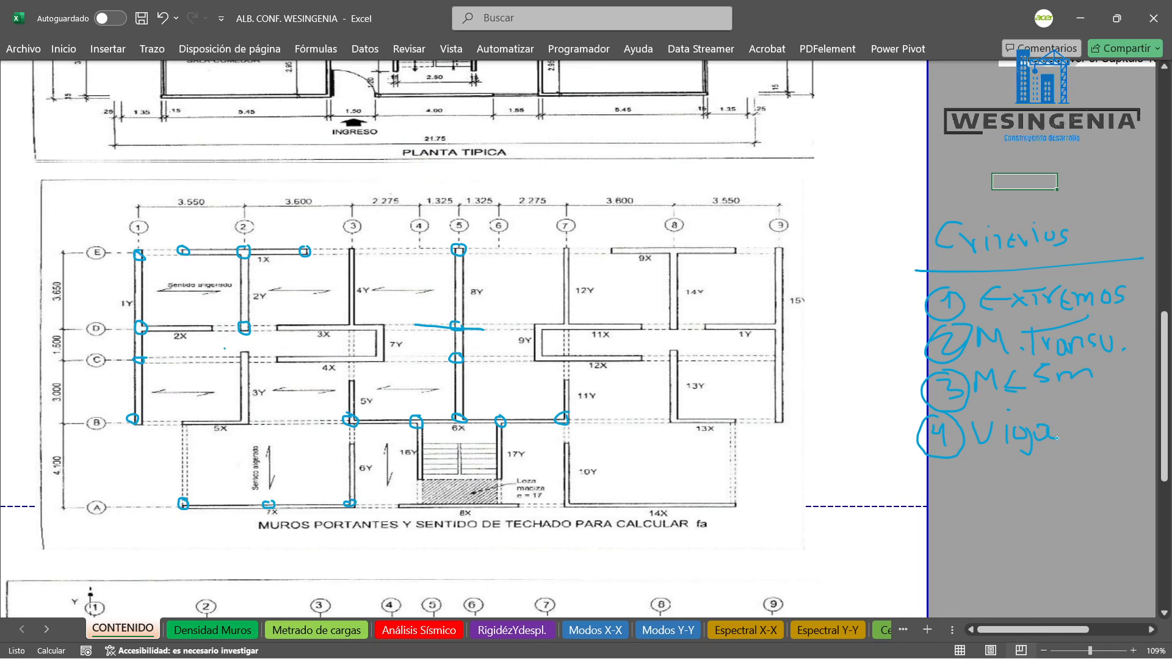
Mark wall 8Y with the pen at axes D and C, and clear all the ink from the sheet.
mouse_move(471, 316)
mouse_down()
mouse_move(492, 303)
mouse_move(480, 312)
mouse_up()
mouse_move(470, 359)
mouse_down()
mouse_move(492, 378)
mouse_move(471, 374)
mouse_up()
click(150, 48)
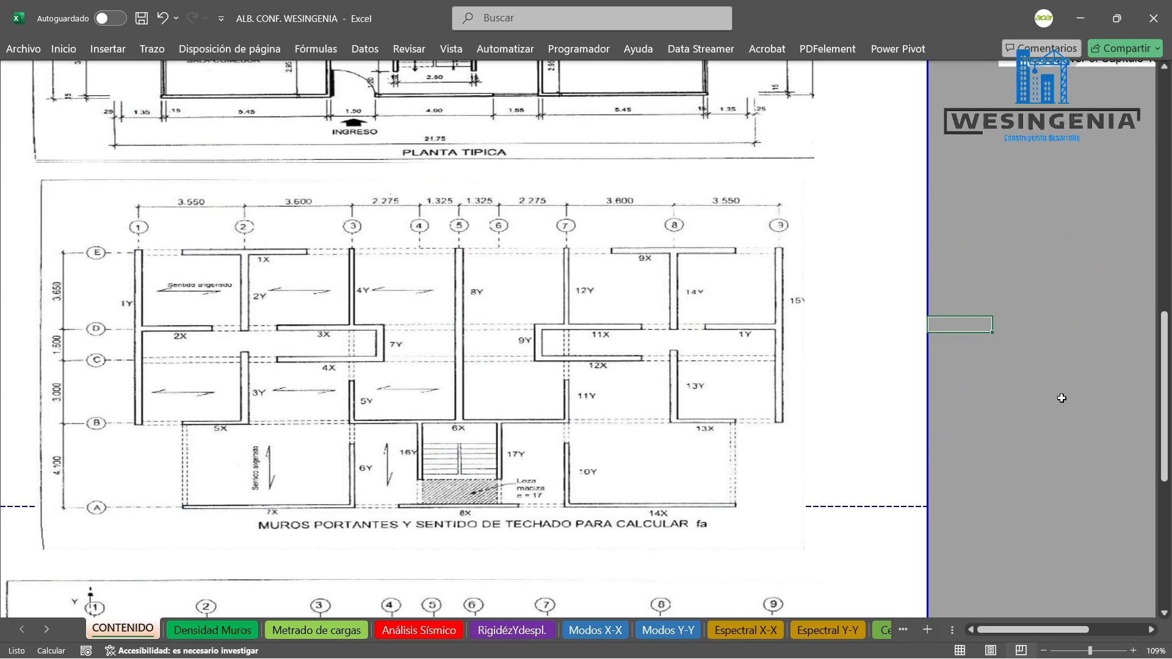
Leave the wall plan and open the Sismo Severo sheet.
click(491, 404)
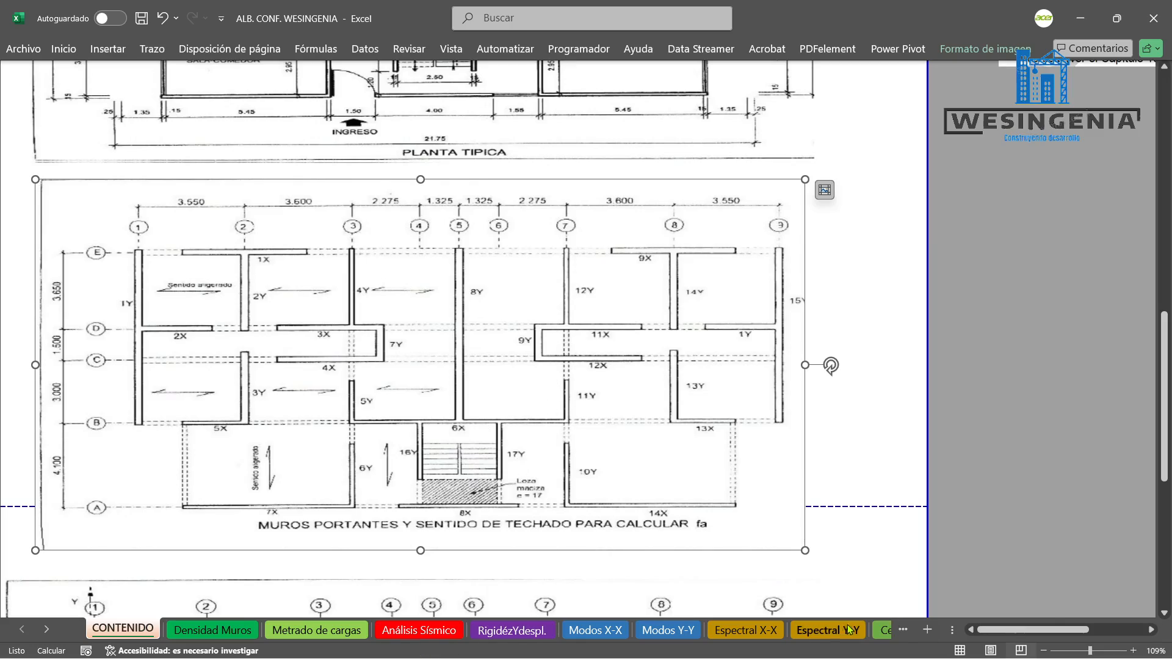
key(ctrl+Page_Down)
key(ctrl+Page_Down)
key(ctrl+Page_Down)
key(ctrl+Page_Down)
key(ctrl+Page_Down)
key(ctrl+Page_Down)
key(ctrl+Page_Down)
key(ctrl+Page_Down)
key(ctrl+Page_Down)
key(ctrl+Page_Down)
key(ctrl+Page_Down)
key(ctrl+Page_Down)
key(ctrl+Page_Down)
key(ctrl+Page_Down)
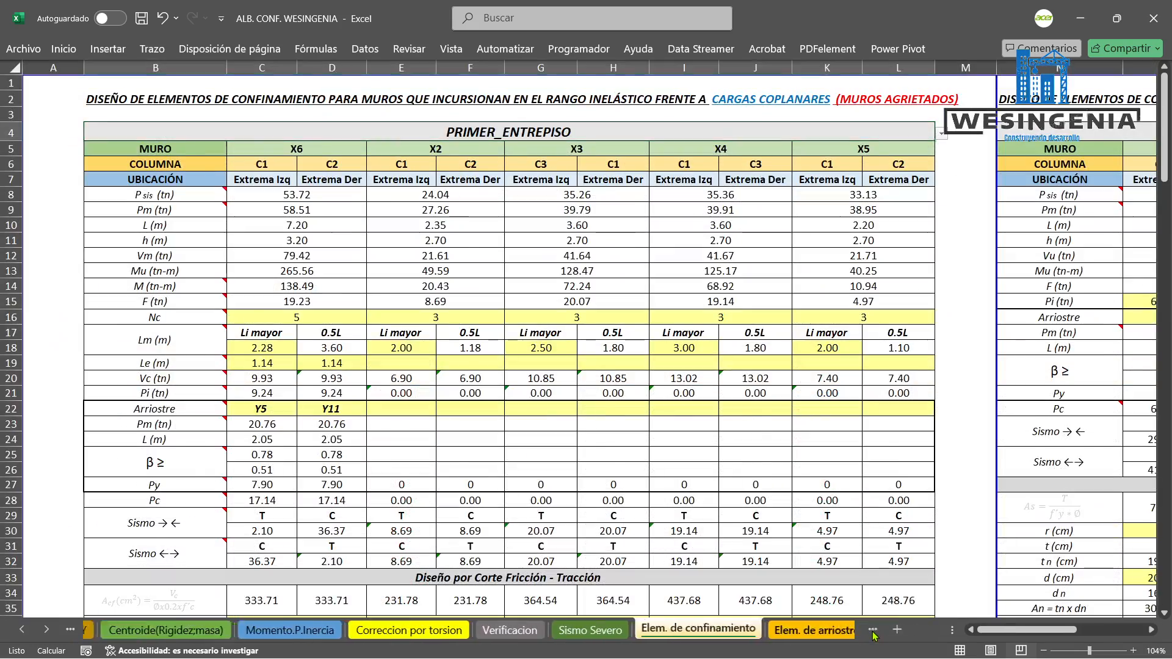
key(ctrl+Page_Down)
key(ctrl+Page_Up)
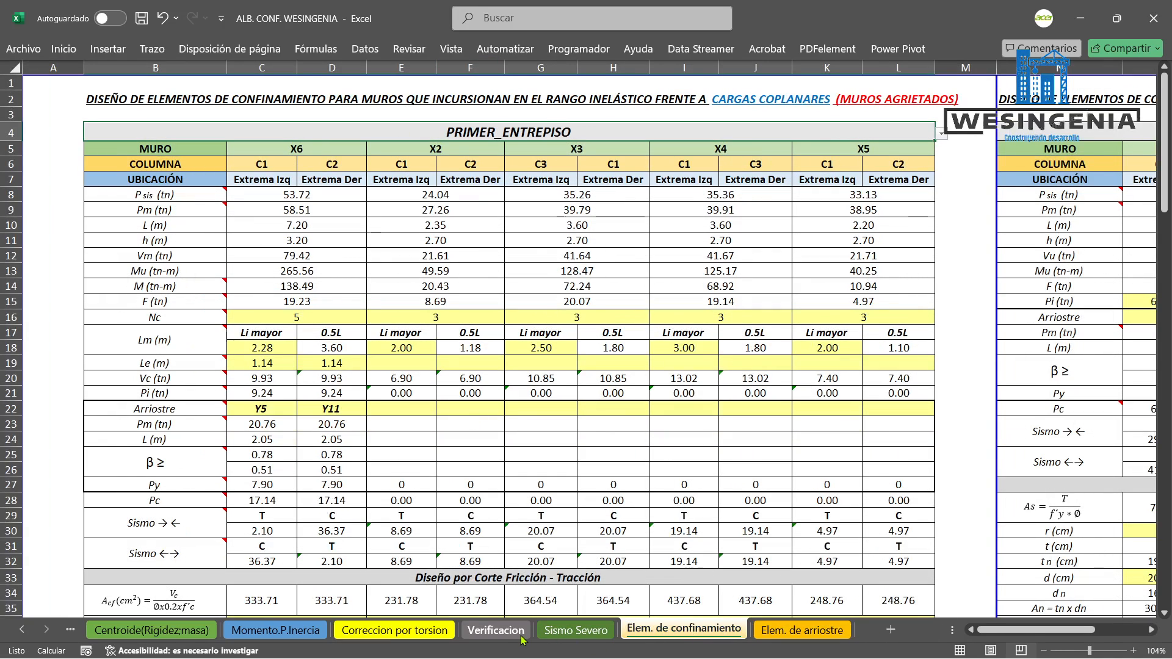
click(576, 637)
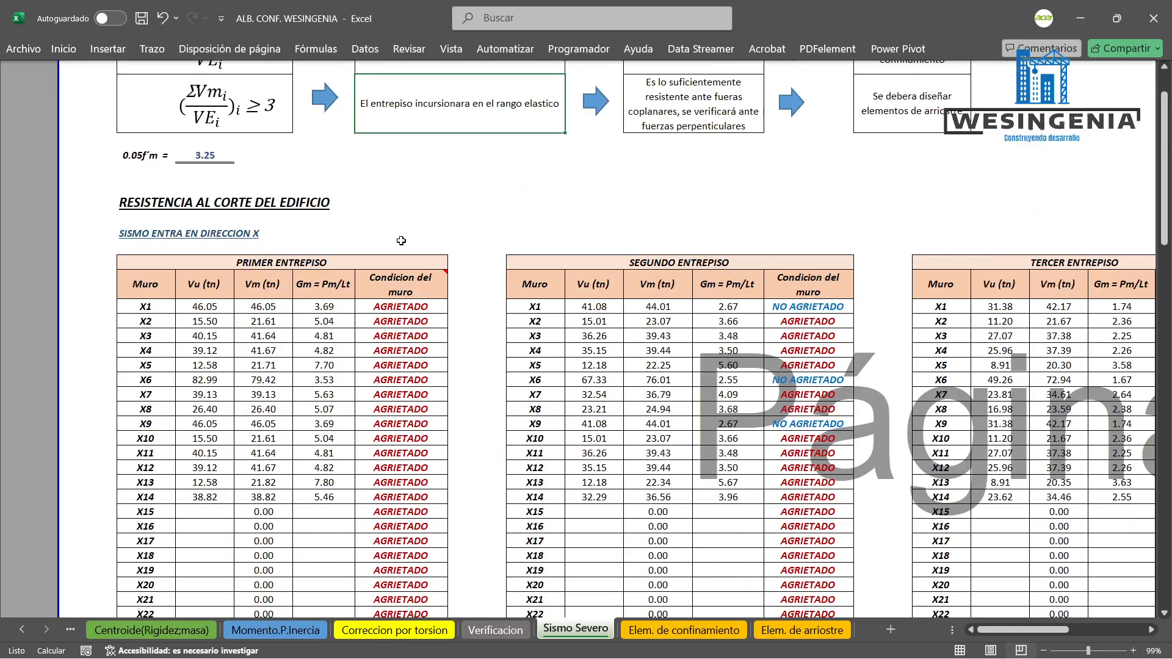
Examine the X-direction ΣVm/VE ratios and the design requirement given for each storey, especially the lowest row.
scroll(409, 360, down, 12)
click(408, 355)
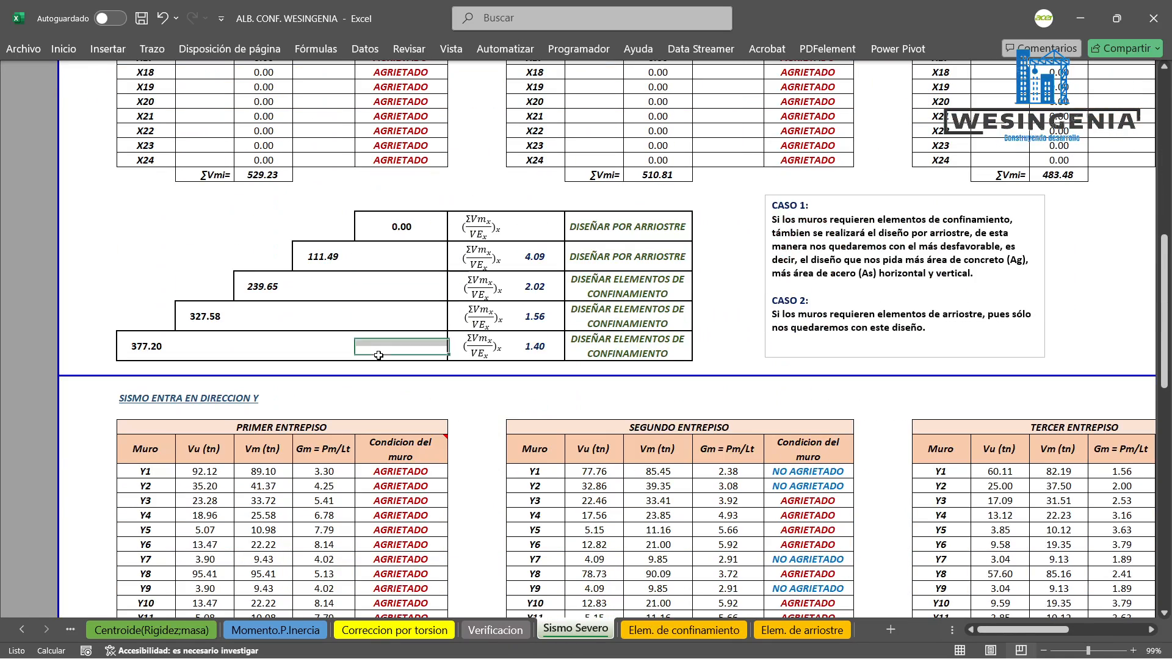
click(635, 346)
scroll(672, 391, up, 2)
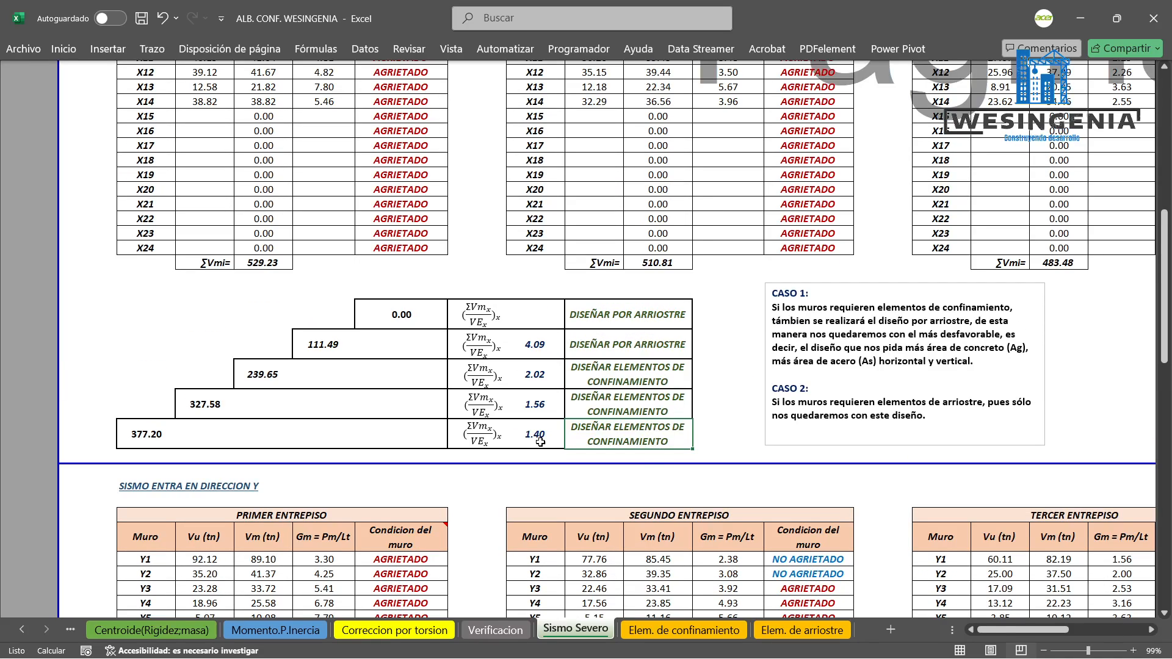
drag(339, 437, 759, 436)
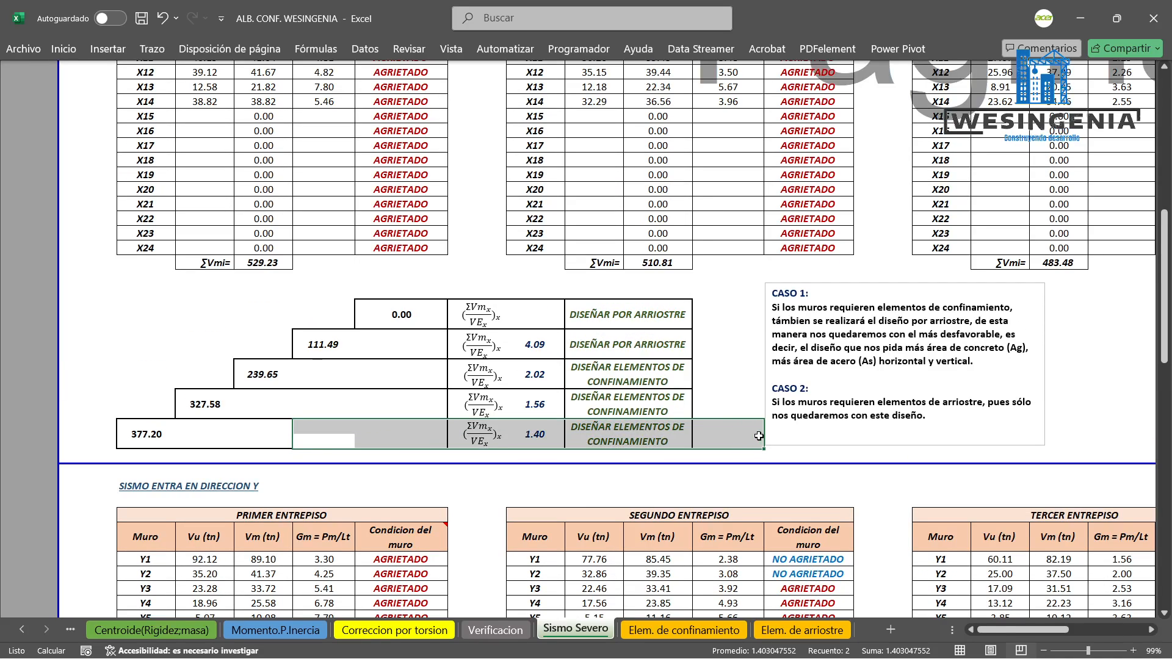
click(627, 434)
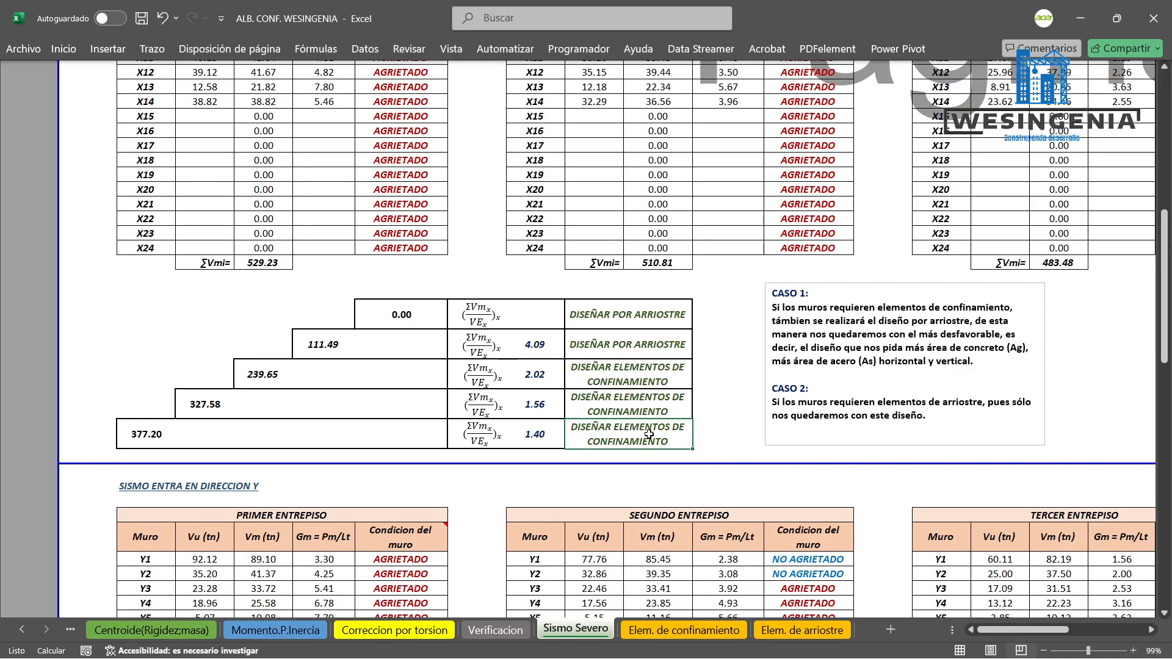
scroll(649, 434, up, 7)
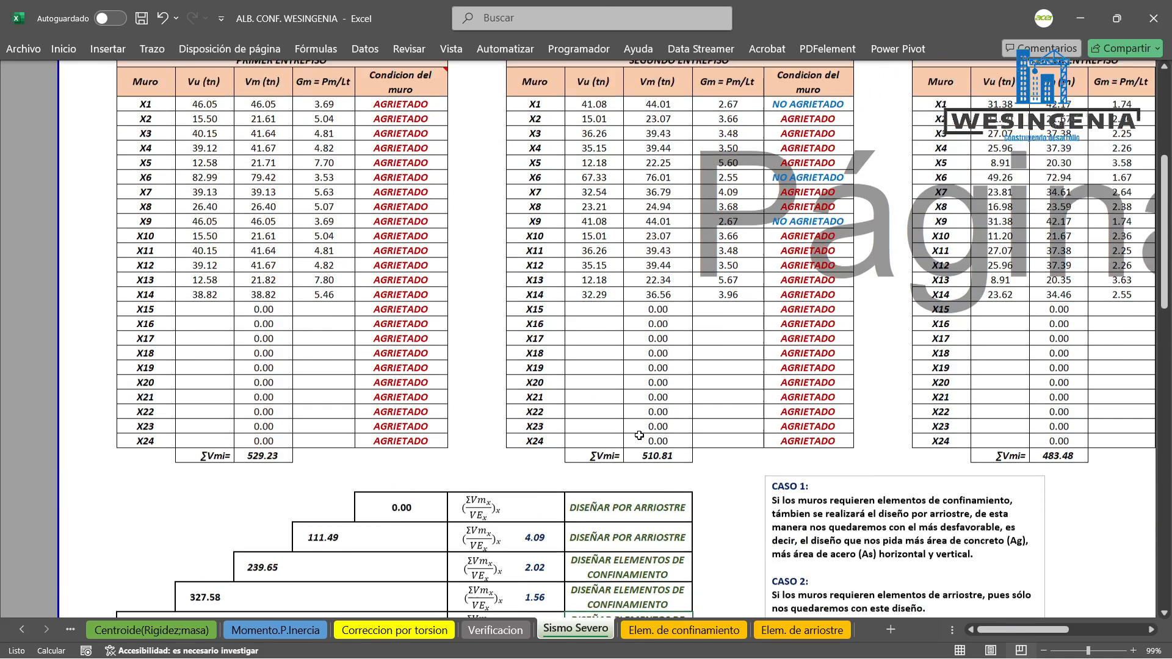
scroll(161, 266, up, 1)
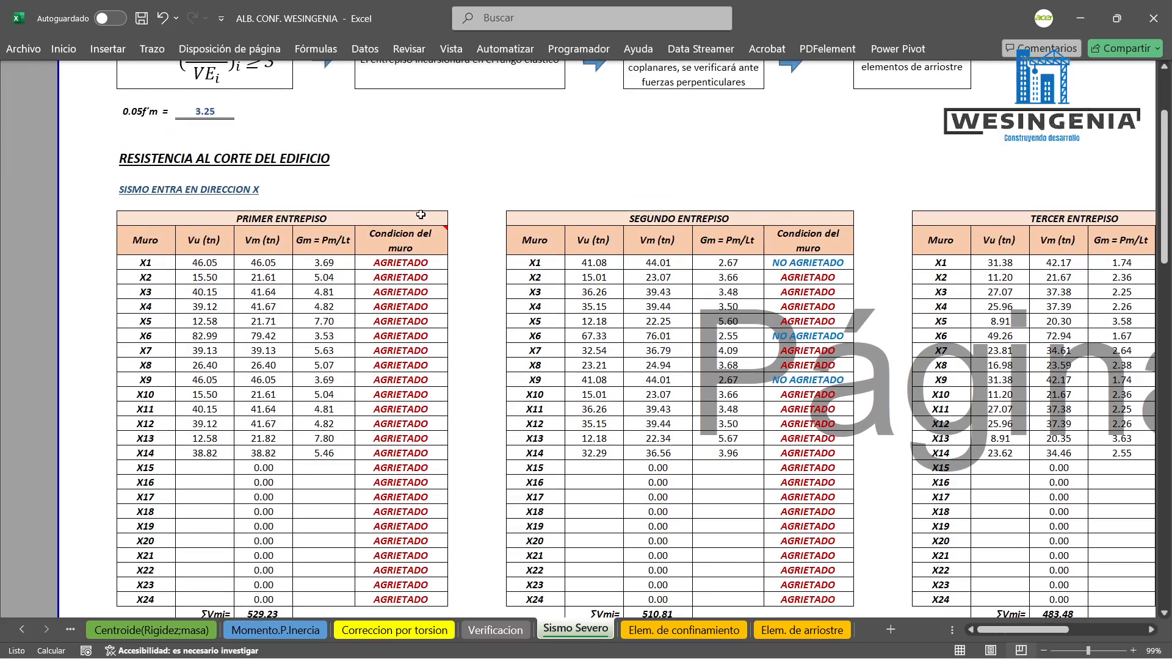
Examine the first-storey X-direction wall table, especially wall X6's condition, and compare it with that storey's design requirement.
scroll(550, 460, down, 6)
scroll(624, 513, up, 5)
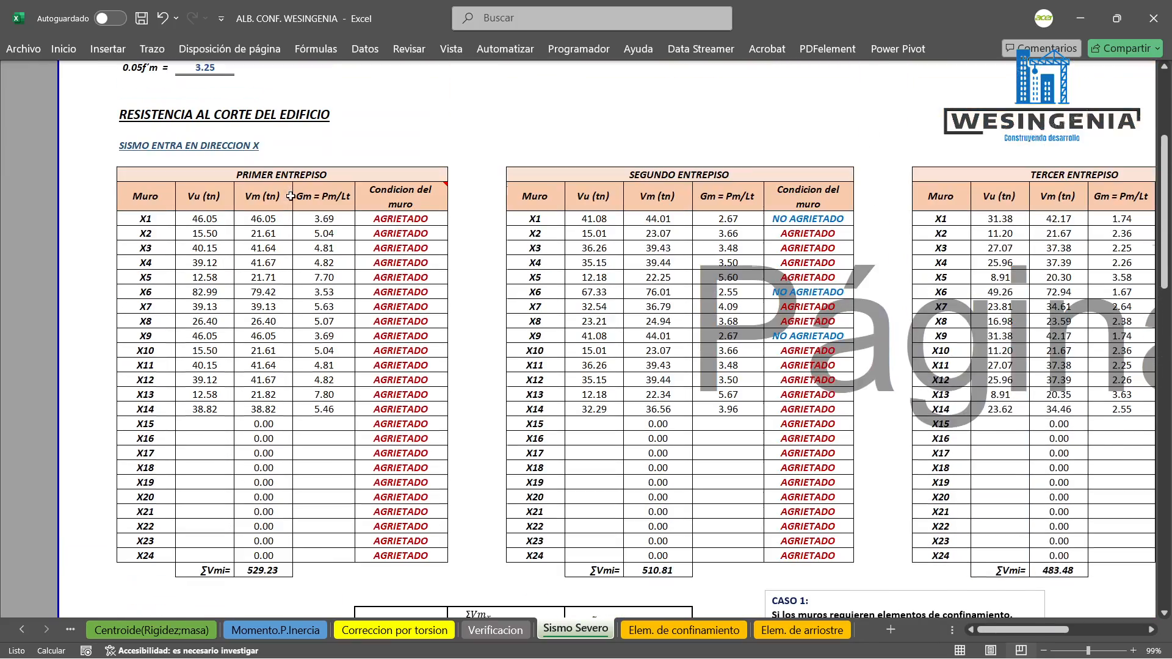
drag(142, 287, 221, 282)
drag(130, 292, 408, 292)
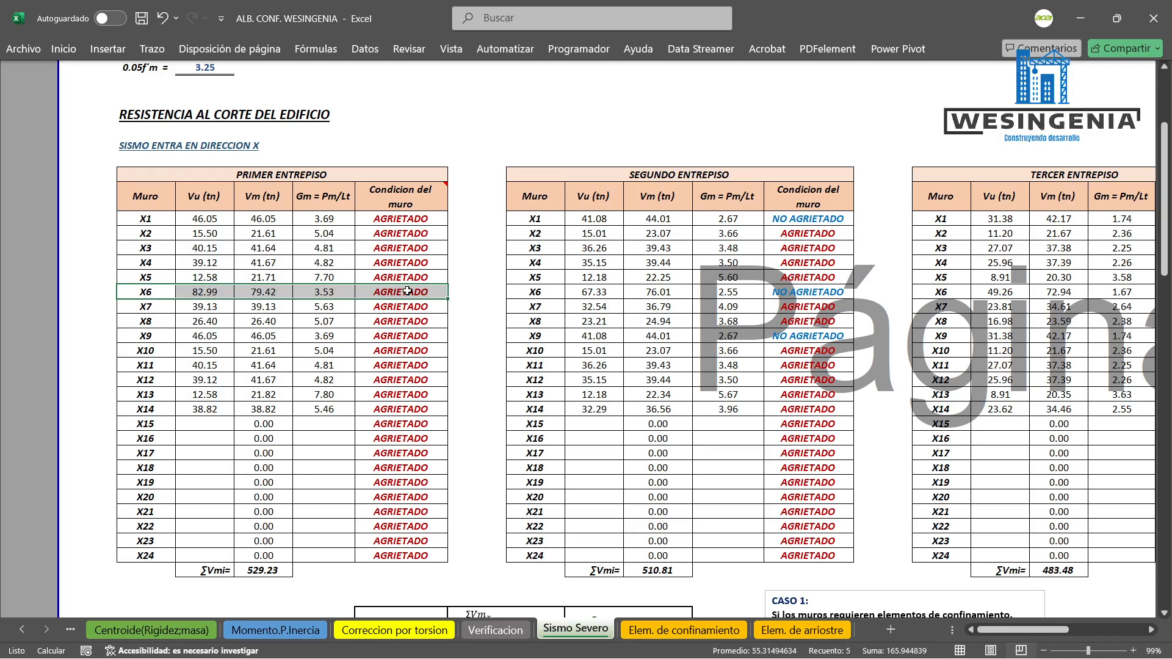
click(424, 292)
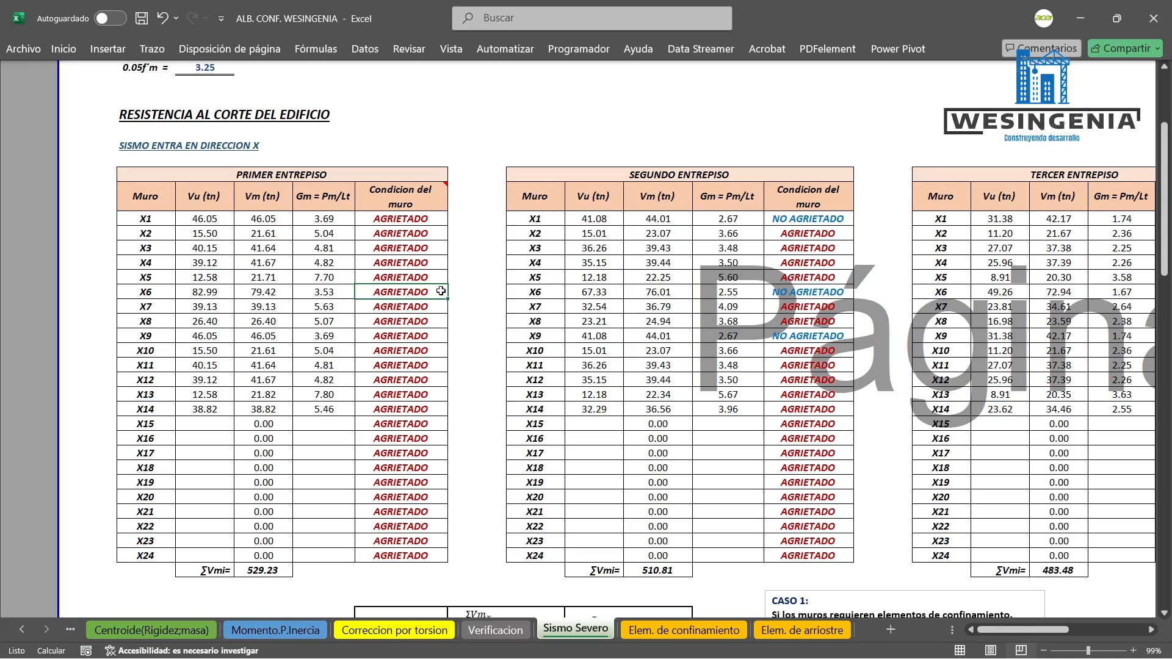
drag(344, 172, 324, 555)
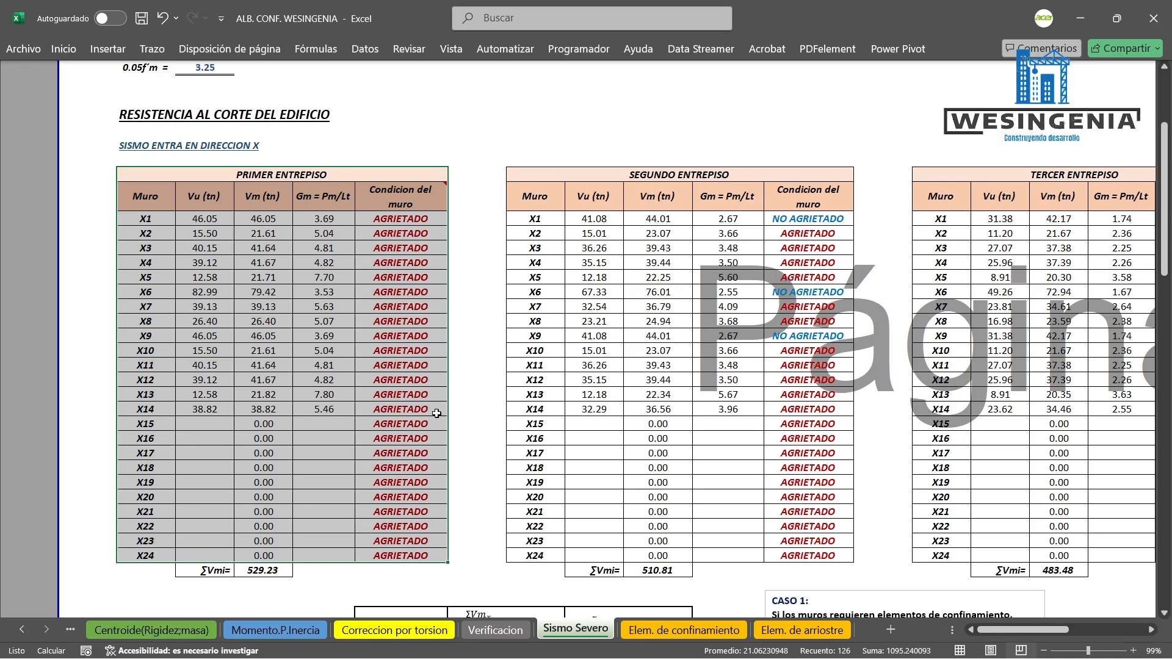
click(457, 146)
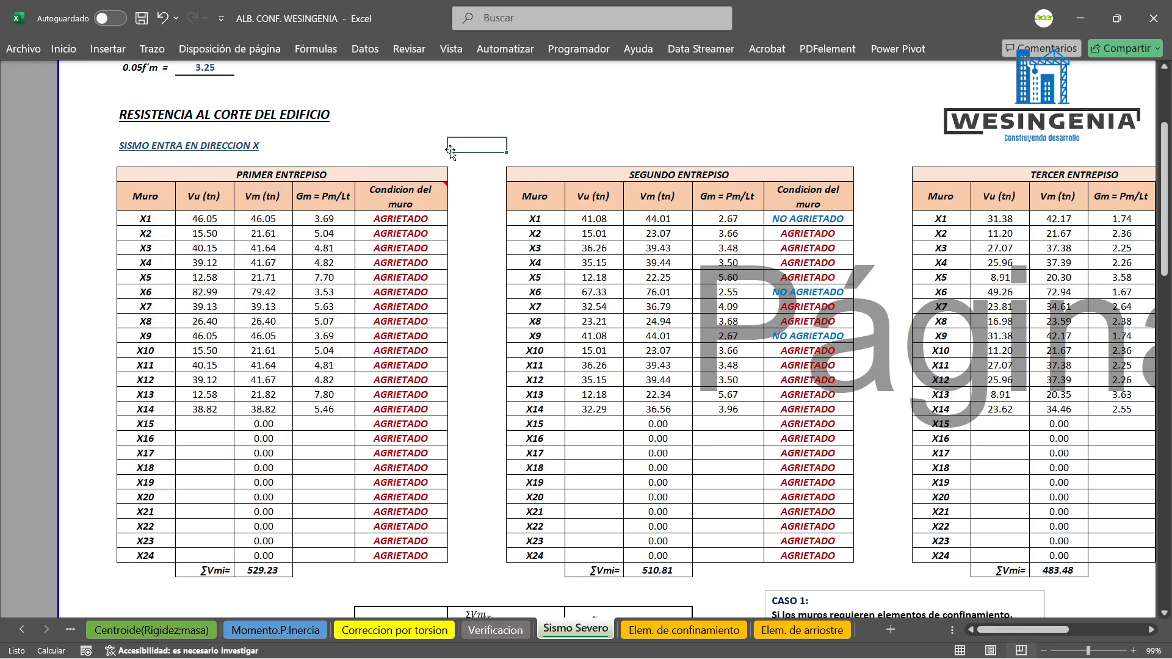
scroll(559, 239, down, 2)
scroll(559, 238, down, 9)
click(617, 269)
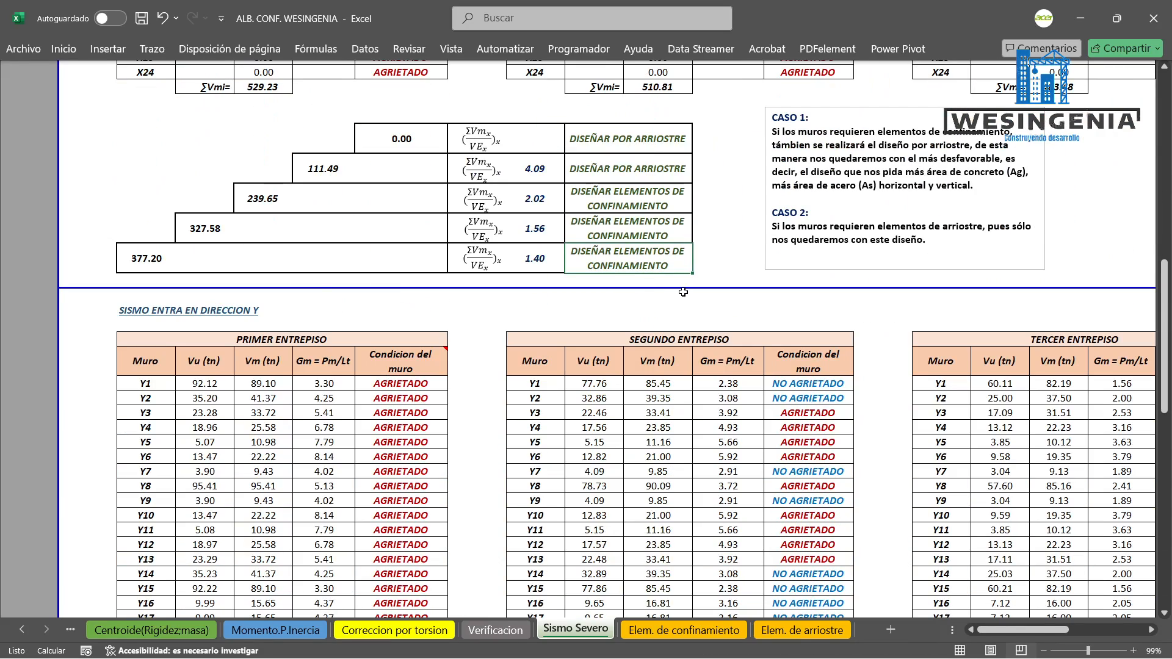
scroll(683, 292, up, 7)
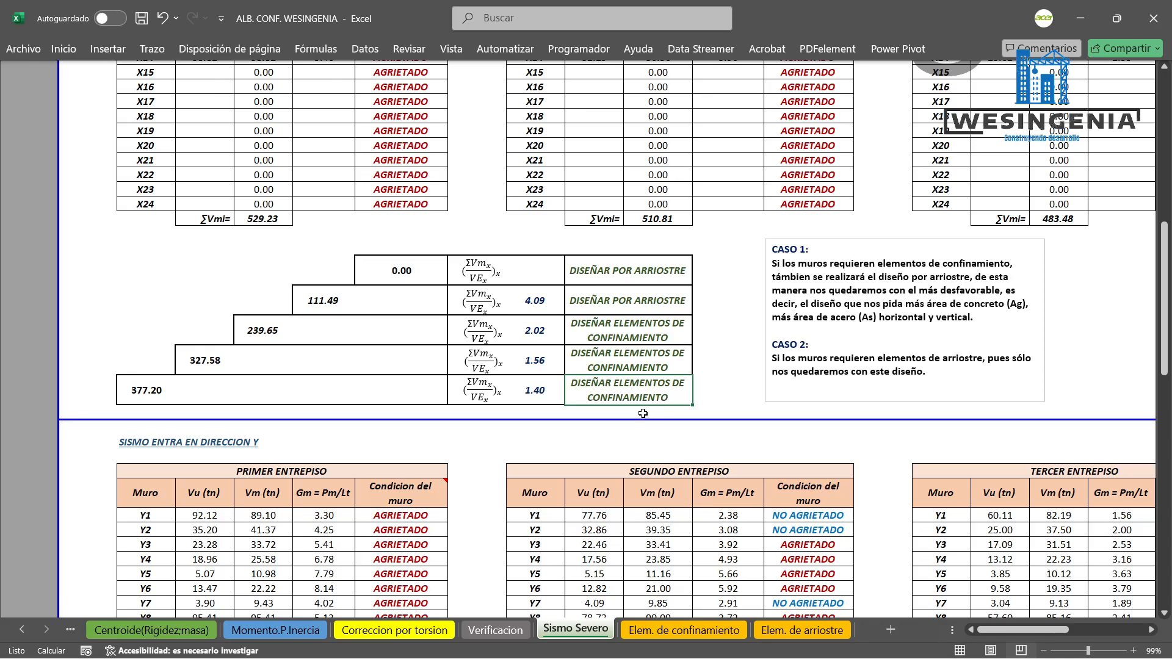
scroll(605, 397, up, 4)
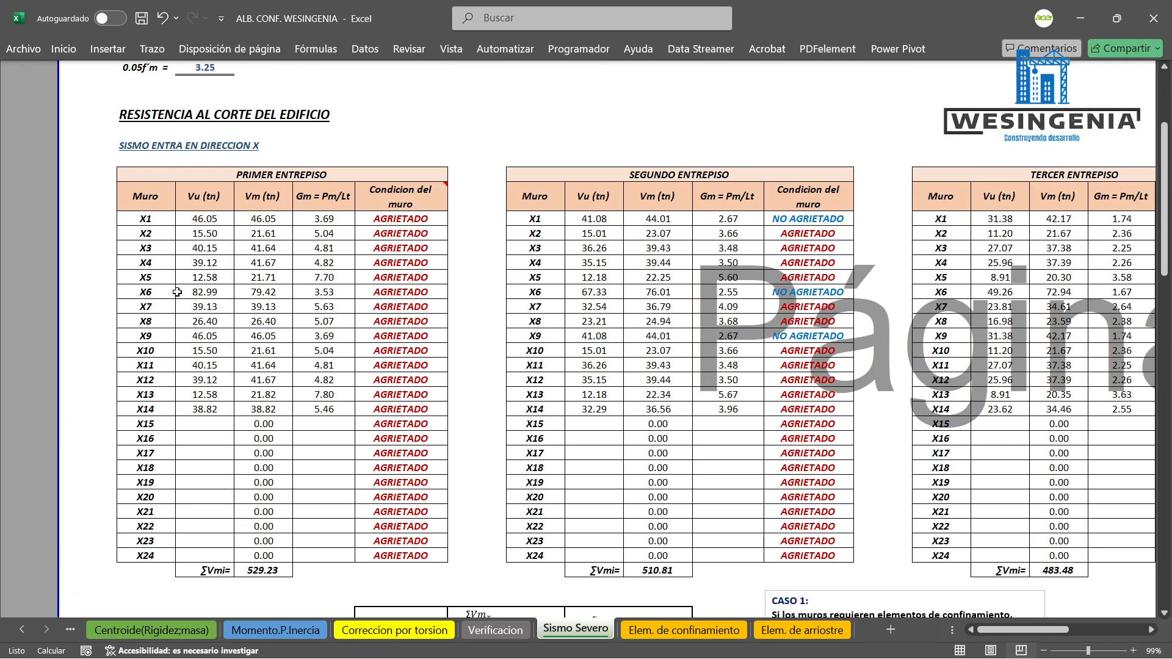
Open the Elem. de confinamiento sheet and choose PRIMER_ENTREPISO as the storey of the first design table.
click(684, 630)
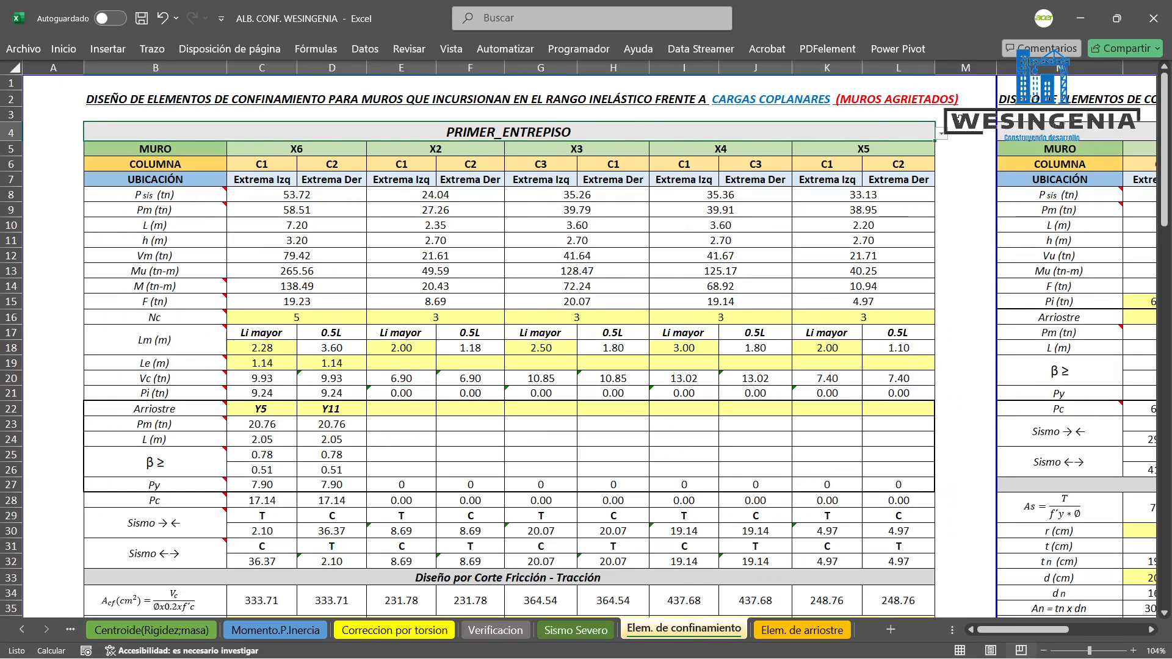
click(942, 134)
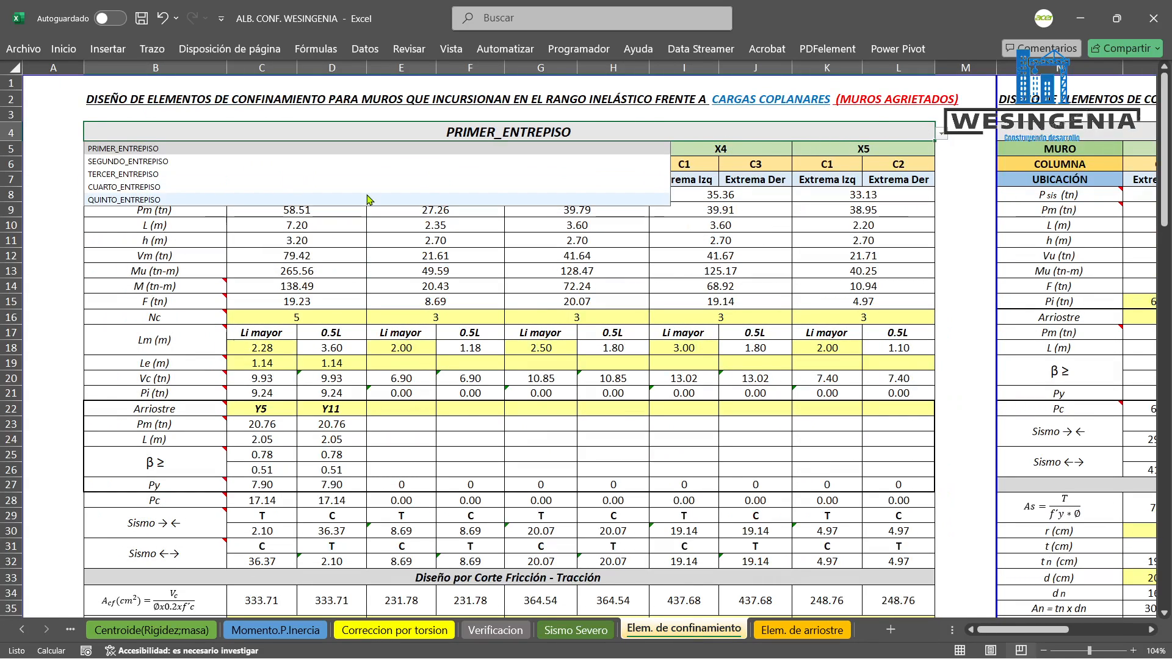
click(112, 150)
Switch the design table's storey to CUARTO_ENTREPISO and back to PRIMER_ENTREPISO.
key(alt+Down)
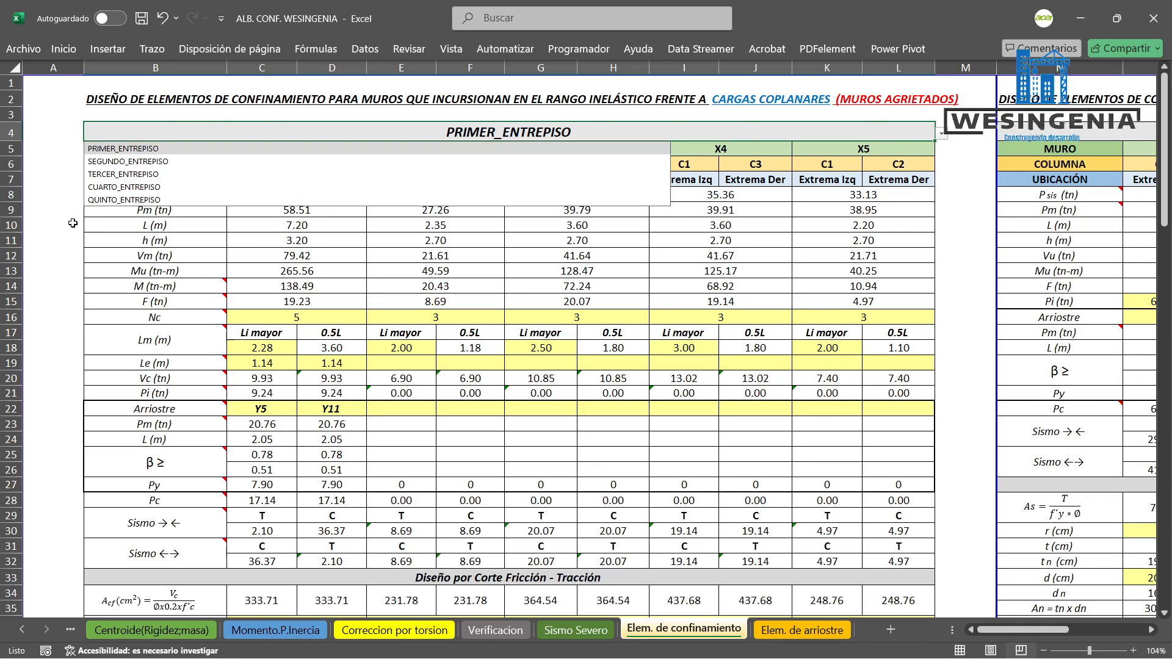
key(Down)
key(Down)
key(Down)
key(Return)
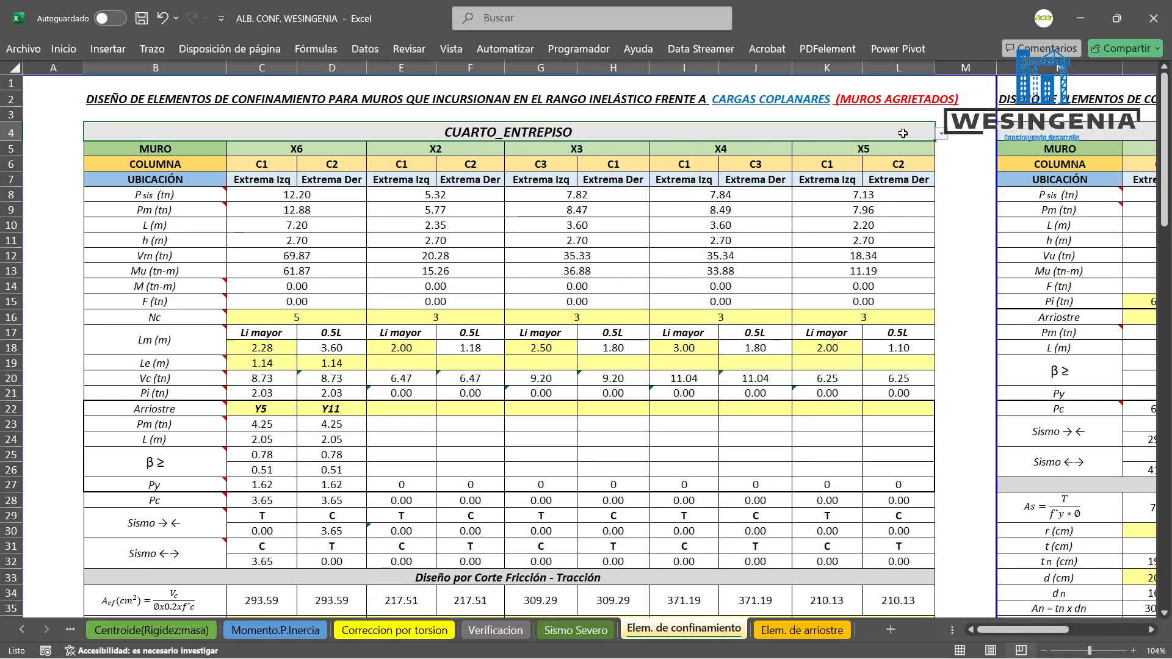
click(942, 135)
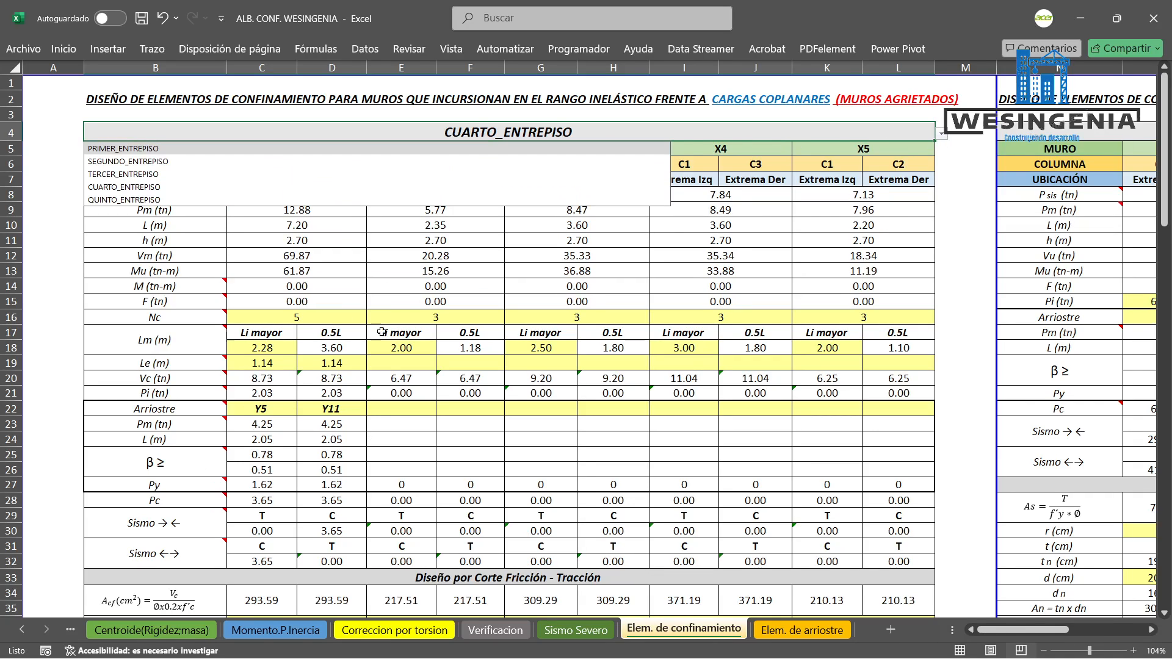
click(131, 150)
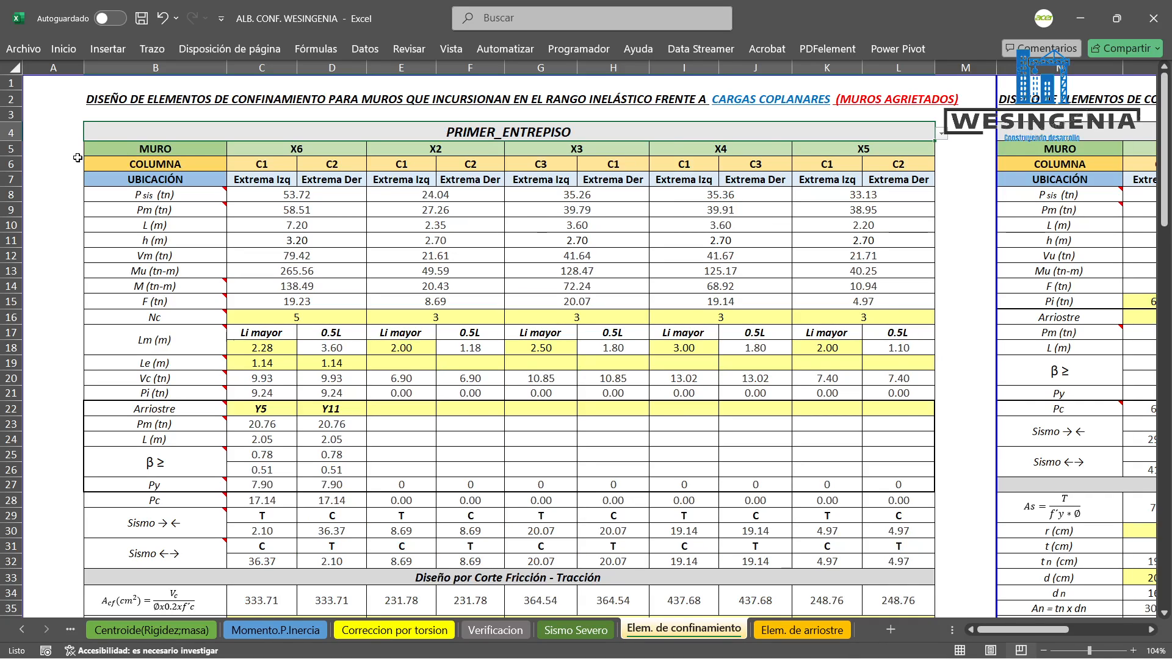
Choose X6 as the wall in the first column pair of the design table.
click(361, 149)
click(373, 149)
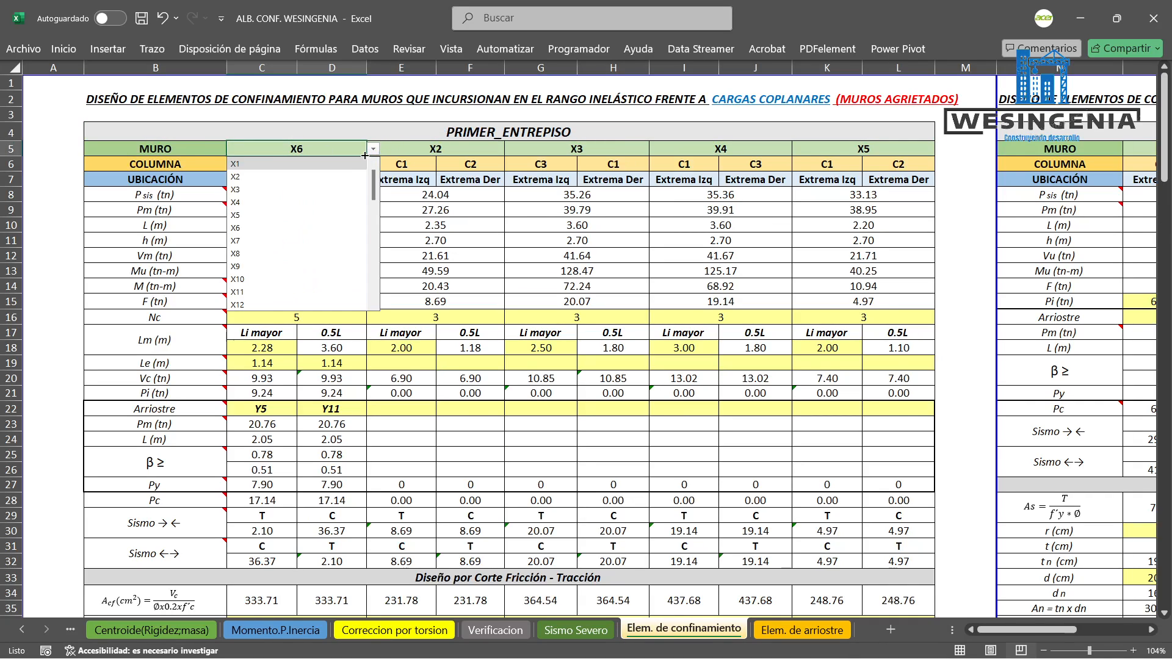
scroll(253, 208, down, 1)
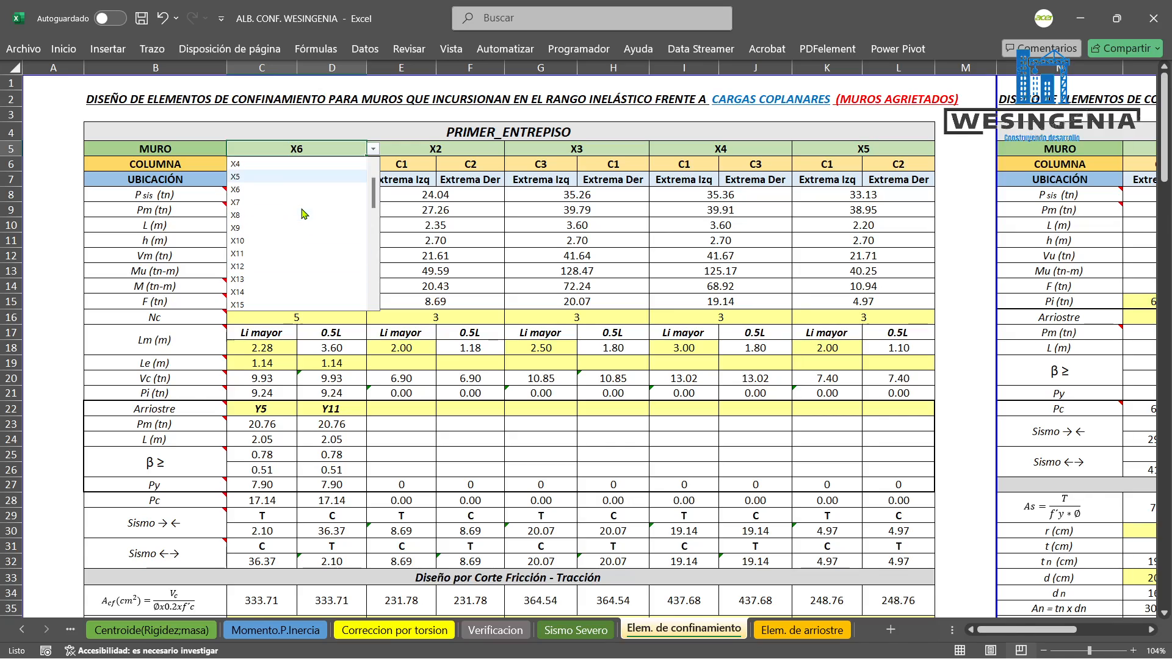
click(249, 190)
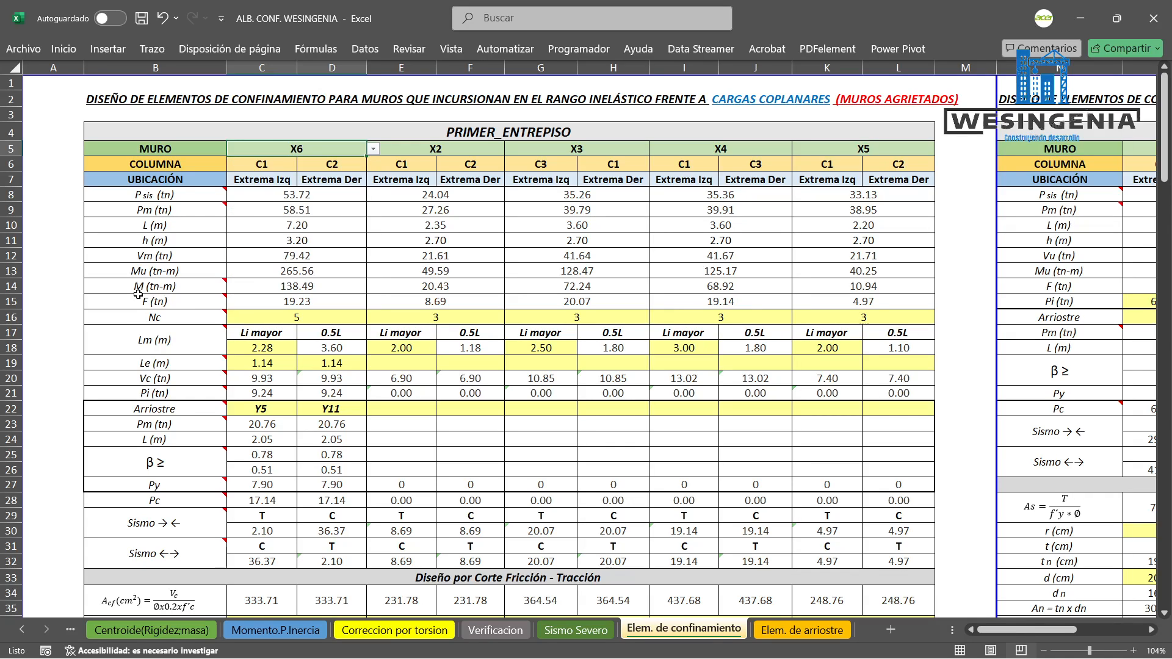
Examine the column names and the left-end and right-end locations assigned to wall X6.
click(302, 161)
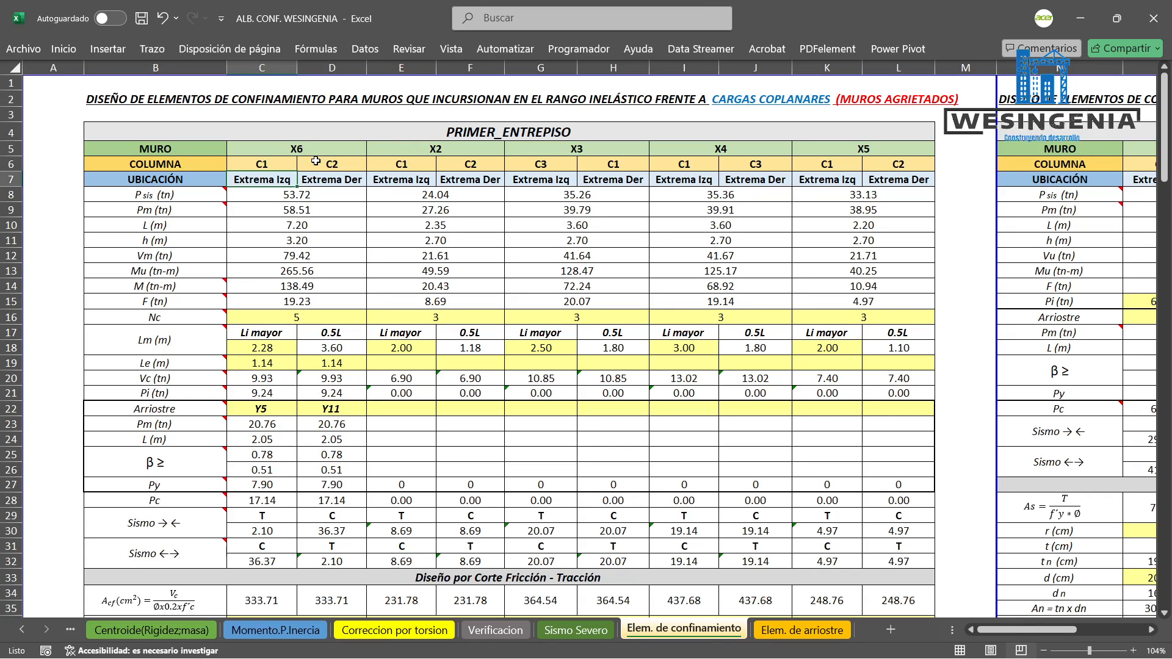
click(270, 161)
click(326, 162)
click(278, 162)
click(321, 162)
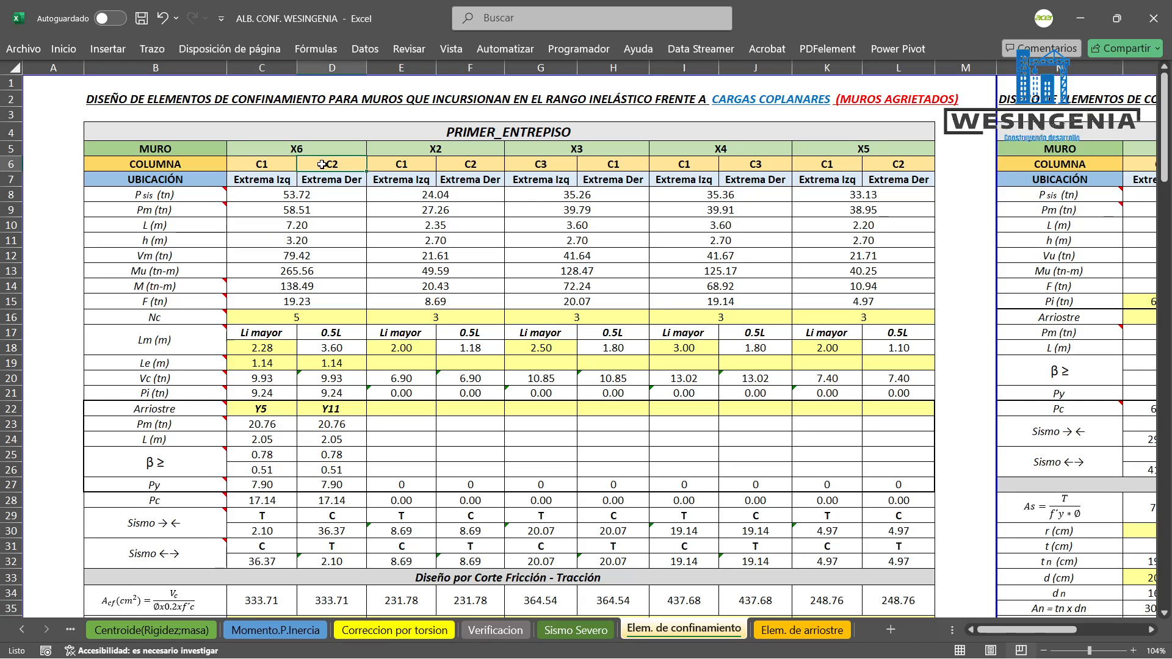
click(266, 185)
click(334, 177)
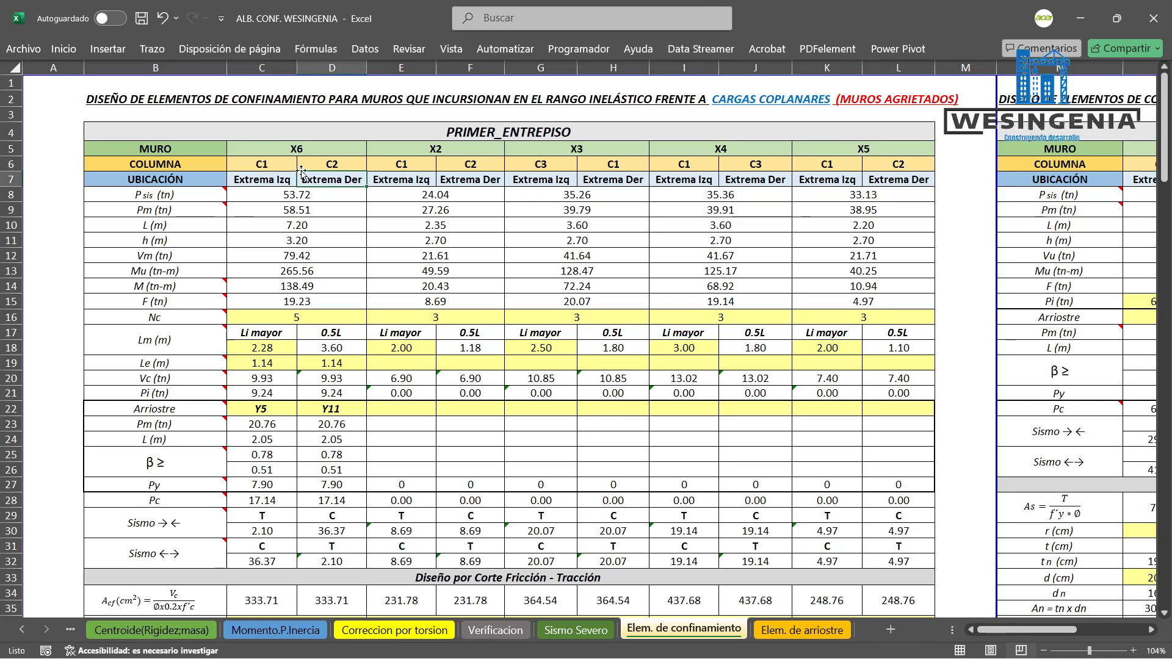
Rename wall X6's right-end (Extrema Der) column as C5.
click(281, 163)
click(326, 163)
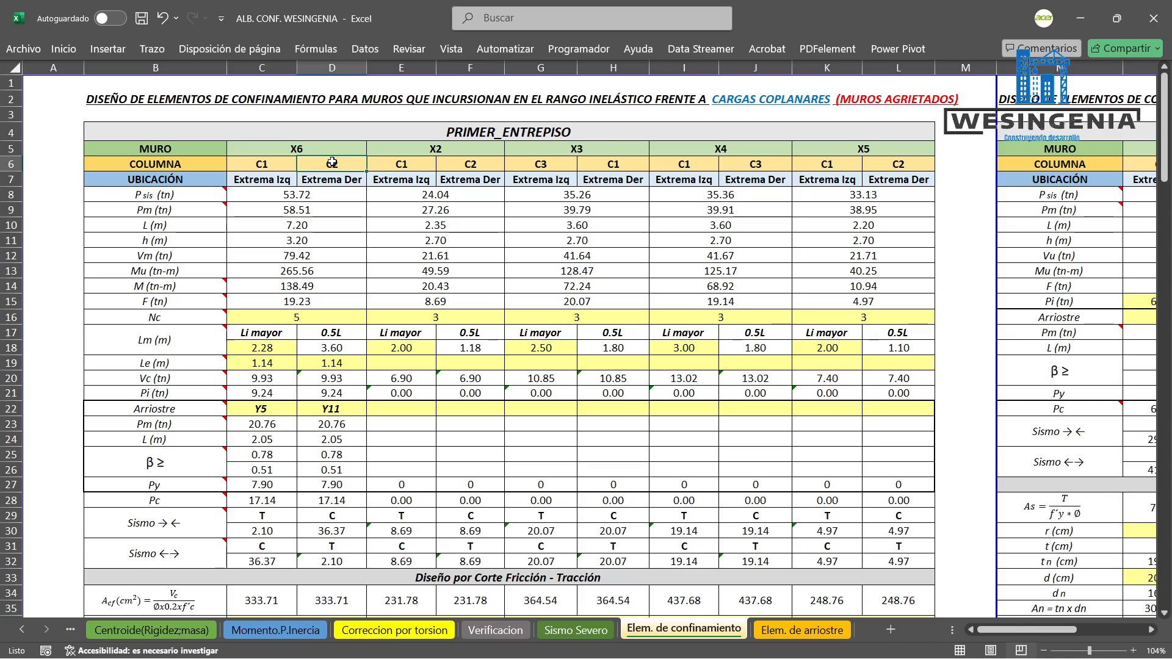
key(Caps_Lock)
text(C5)
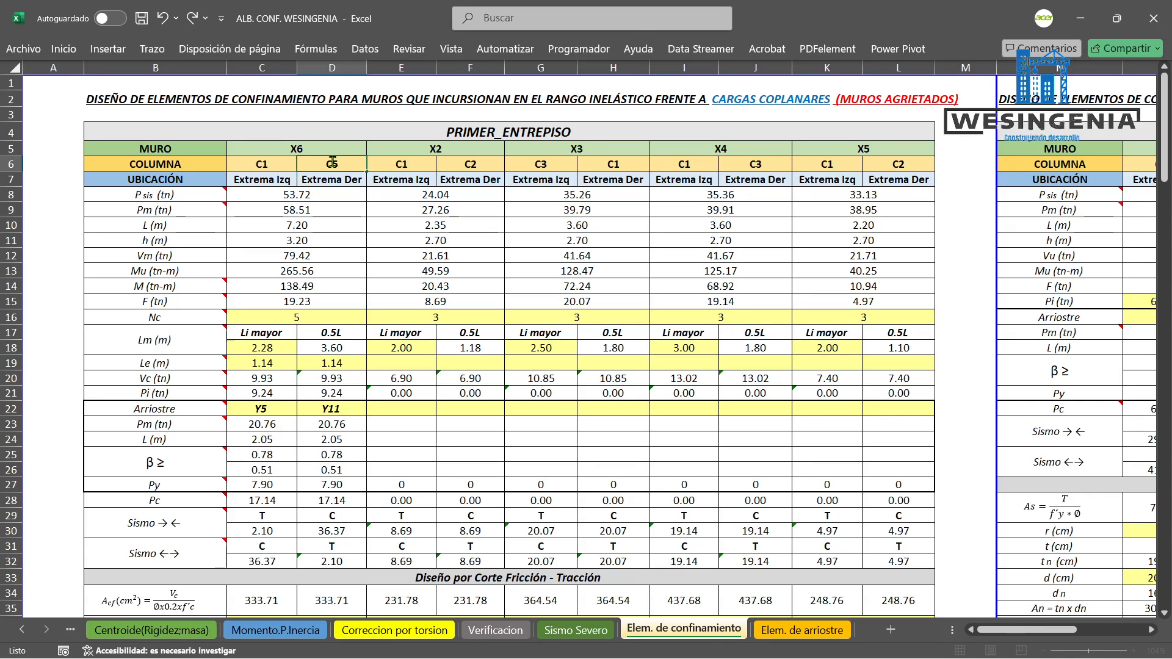
key(Return)
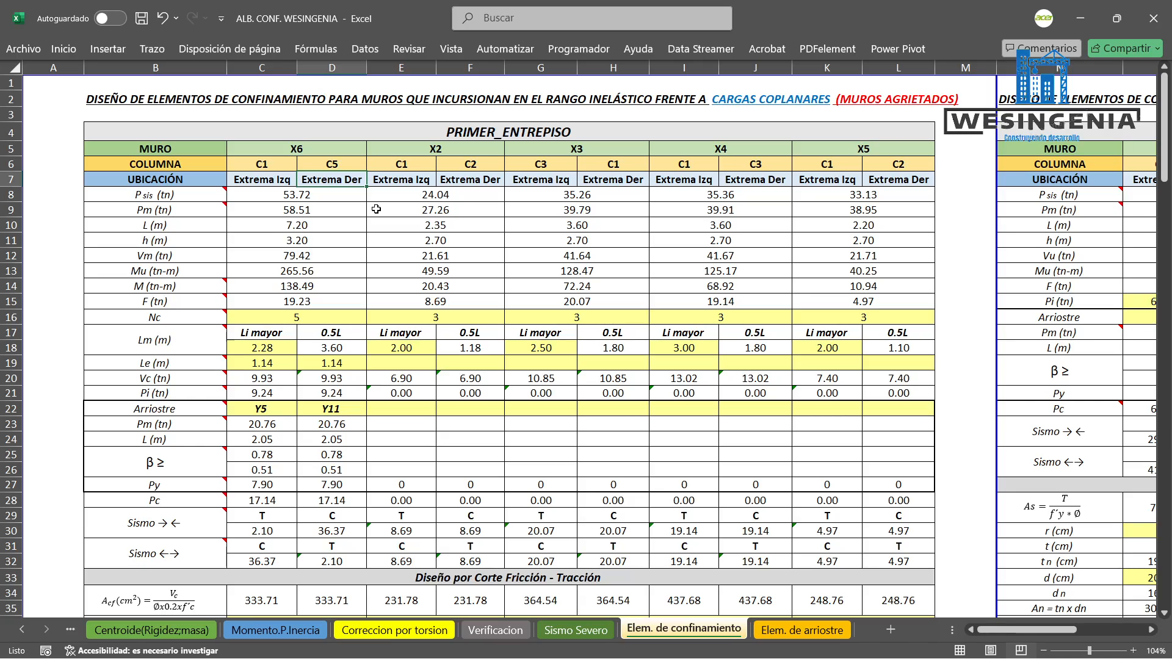
Open the lookup formula in wall X6's P sis cell to inspect its references.
click(331, 205)
click(313, 195)
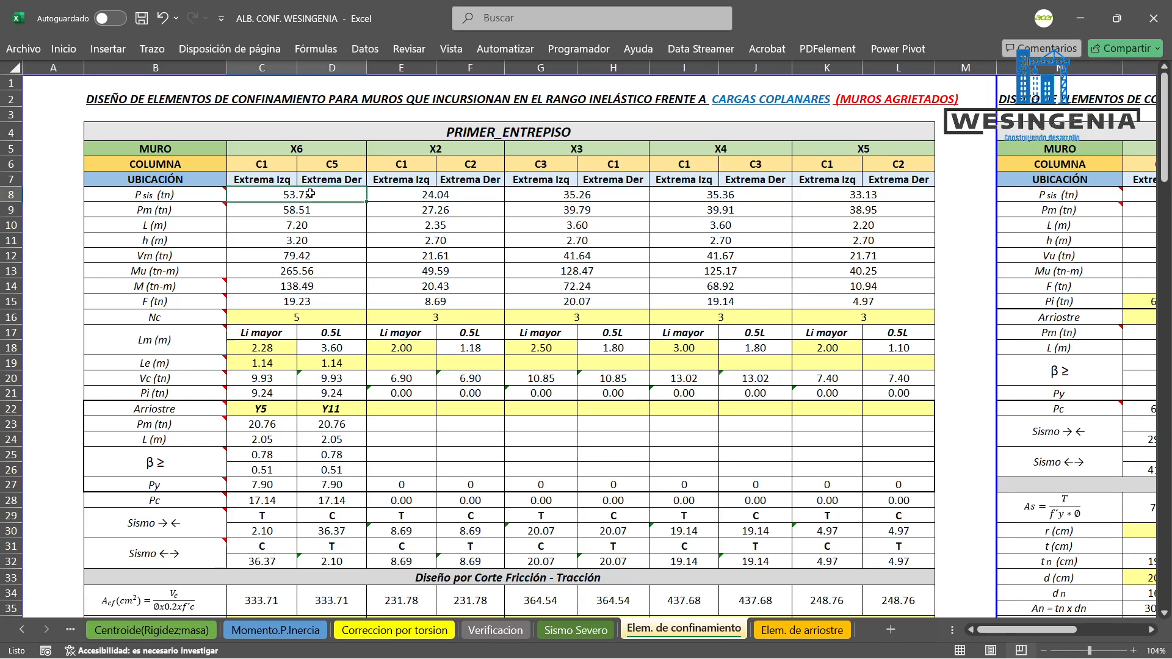
double_click(313, 195)
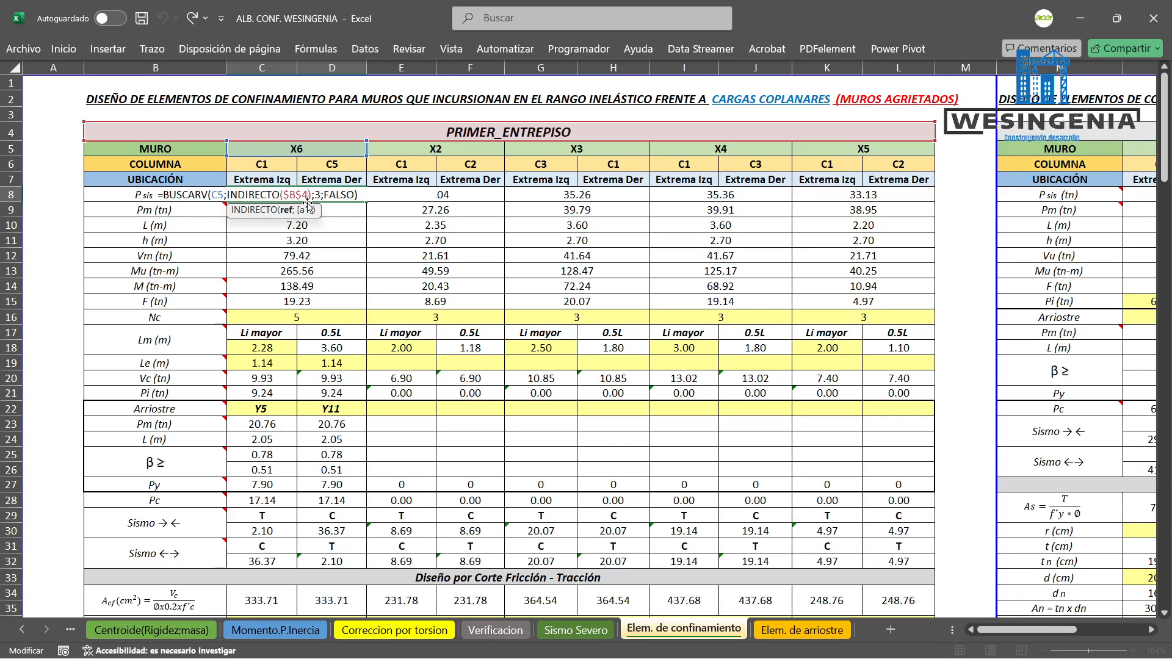
Close the P sis formula and examine wall X6's Pm, length L and height h values.
key(ctrl+Return)
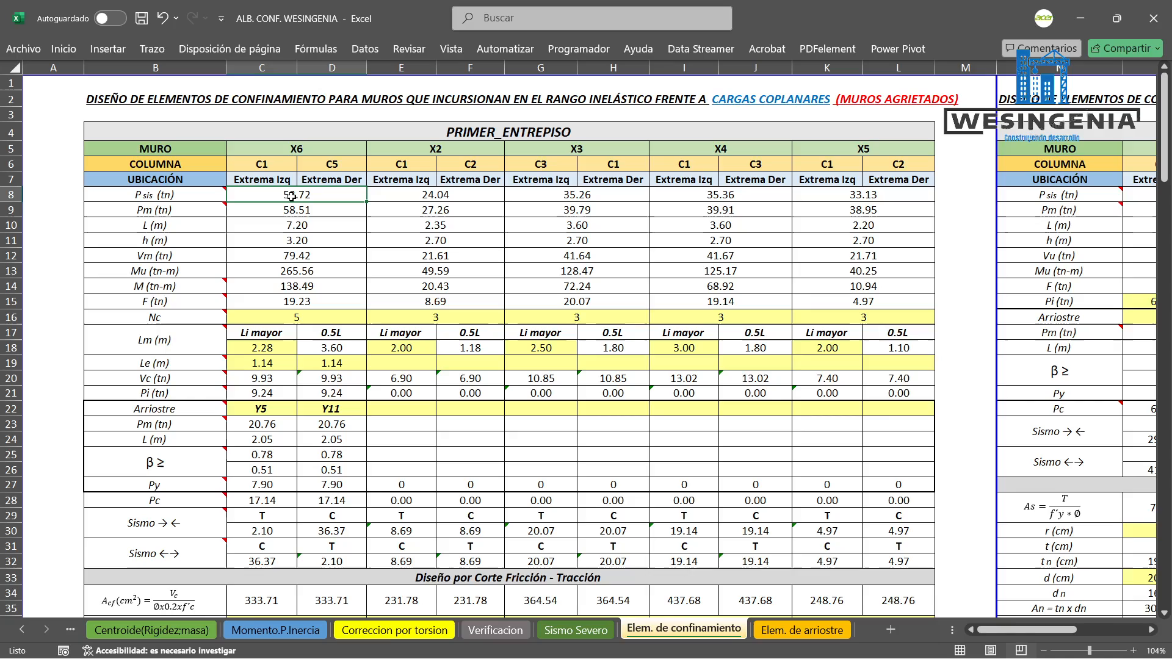
key(Down)
mouse_move(154, 213)
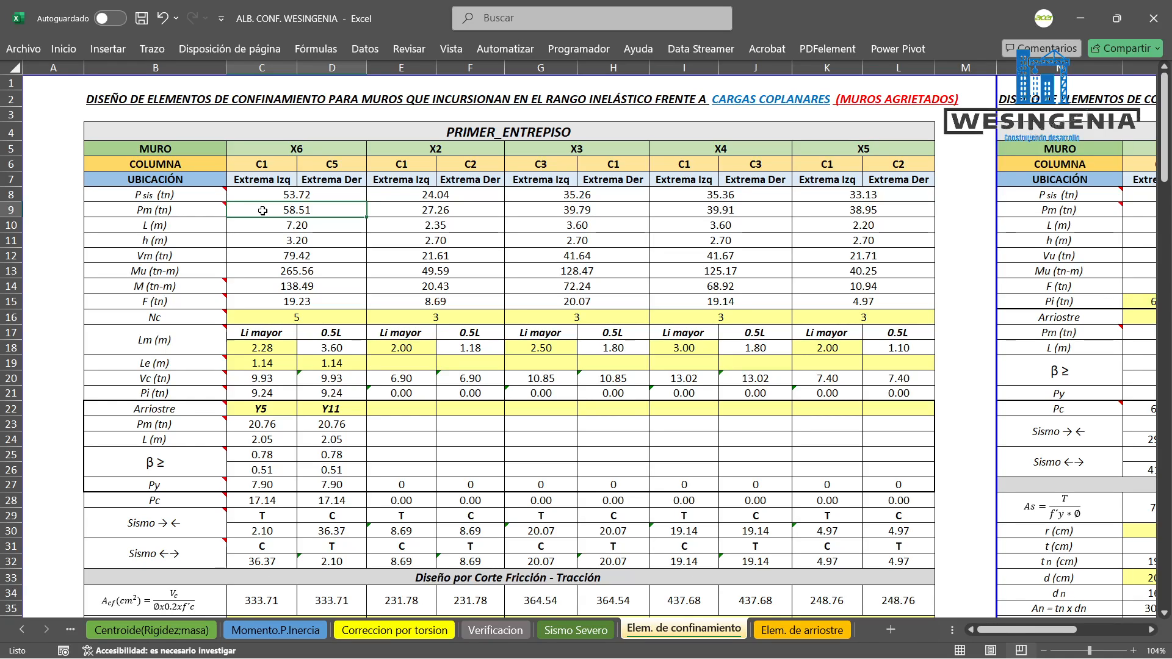
click(283, 229)
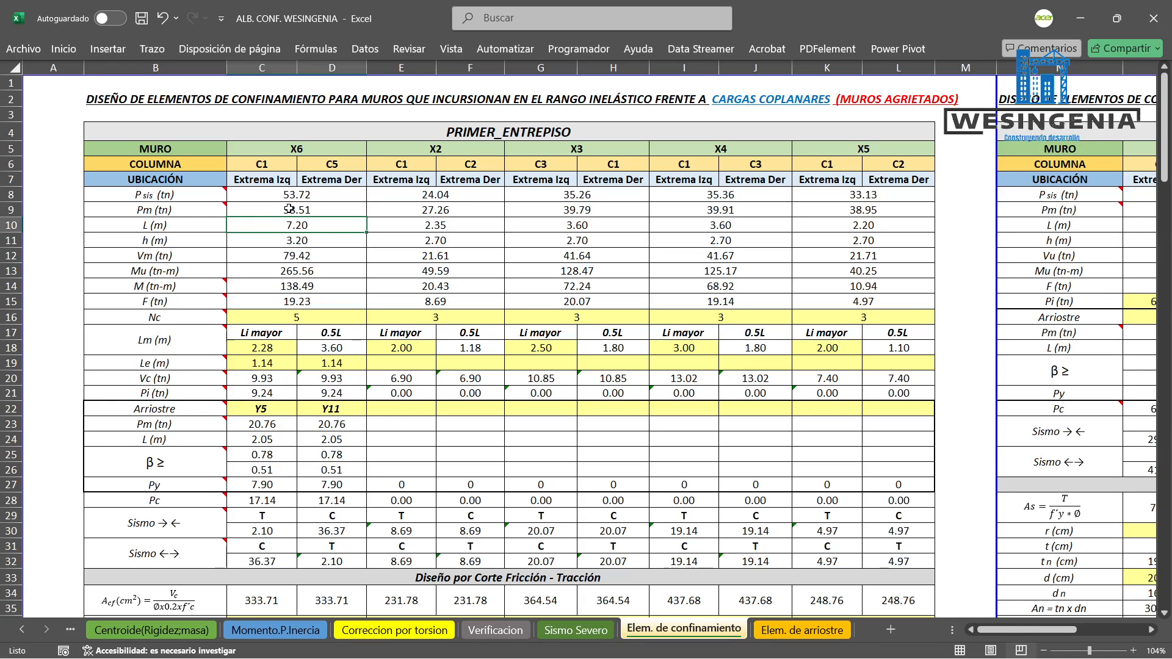
click(289, 209)
click(314, 223)
key(Down)
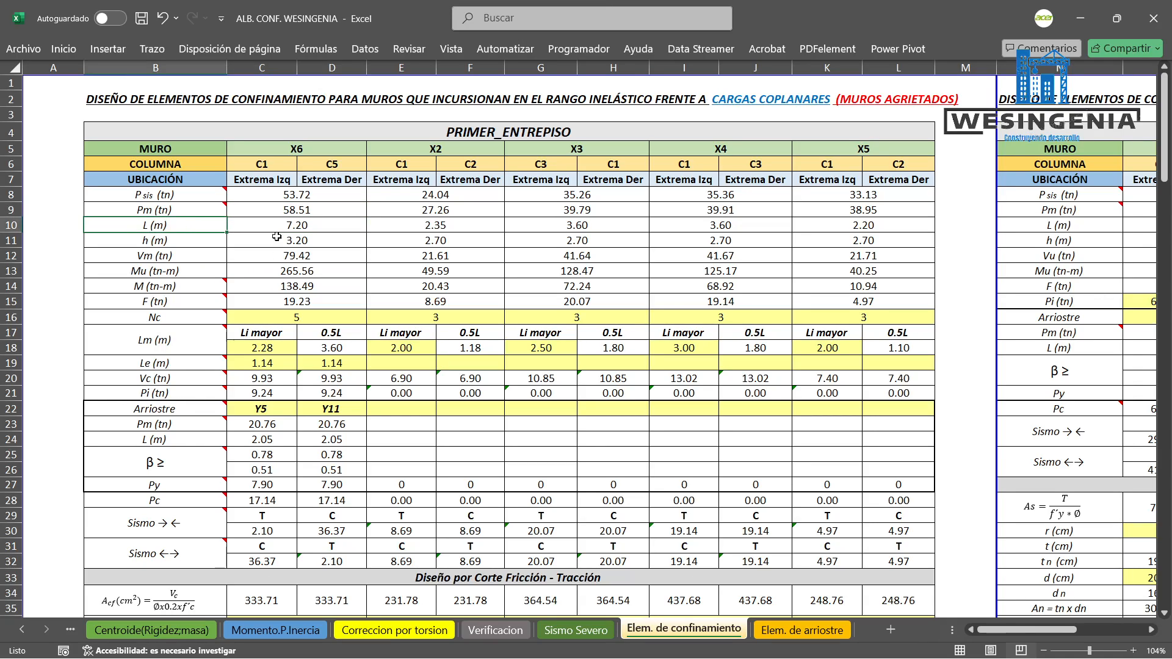
click(311, 223)
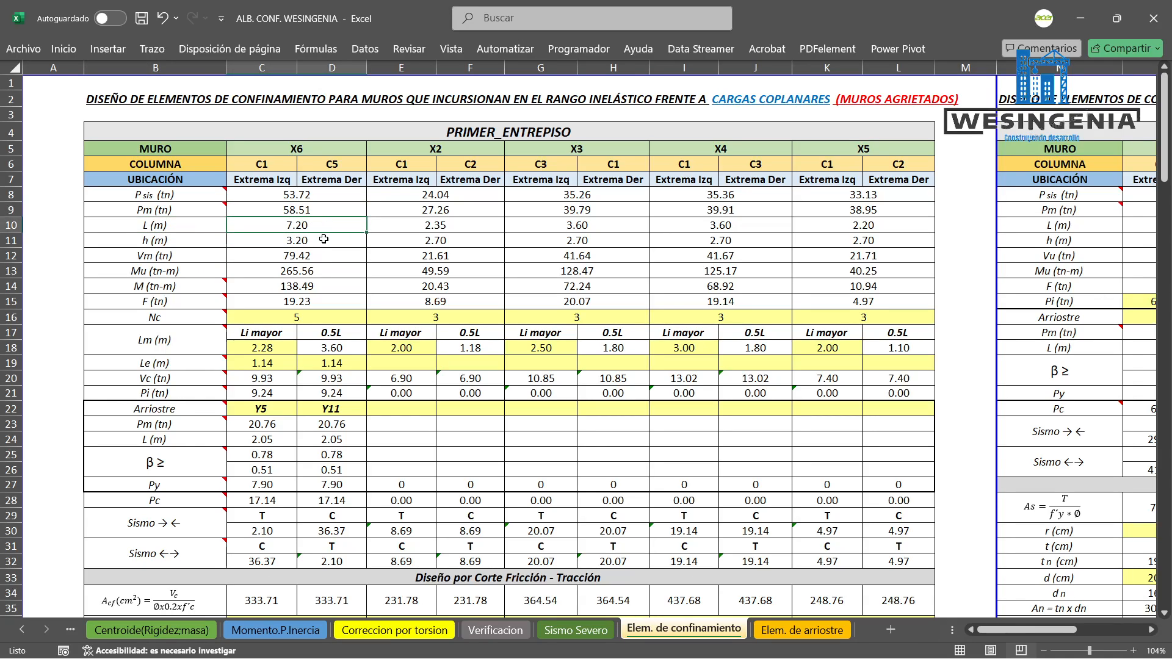
click(315, 241)
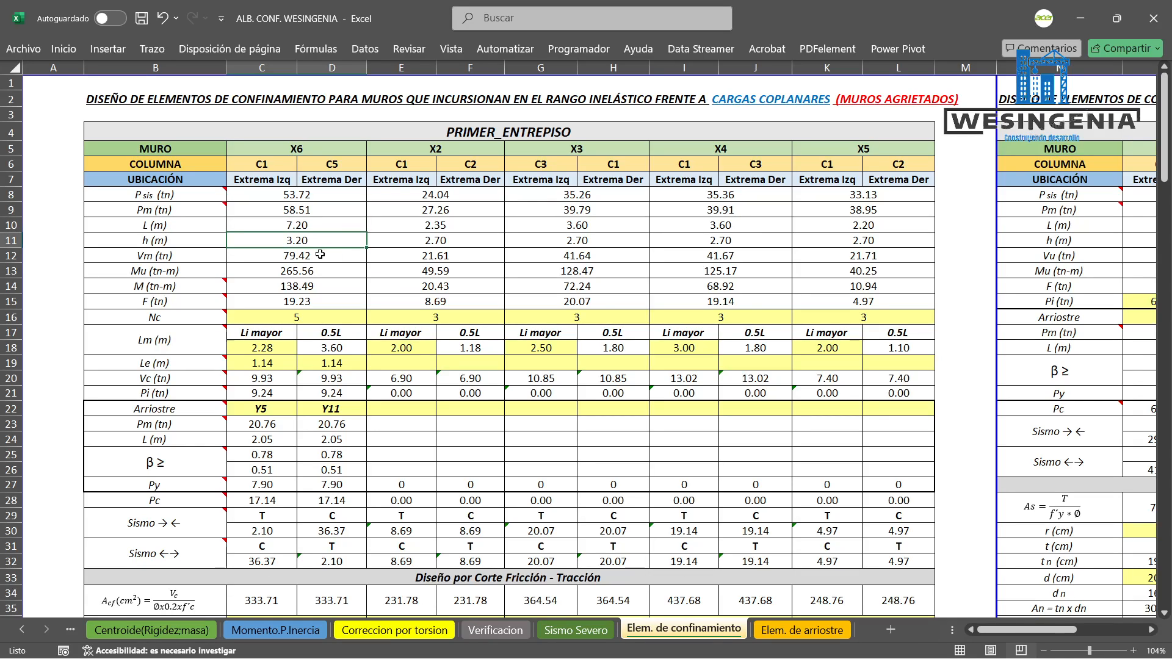
Switch the design table's storey to SEGUNDO_ENTREPISO and check wall X6's height h.
click(916, 135)
click(943, 130)
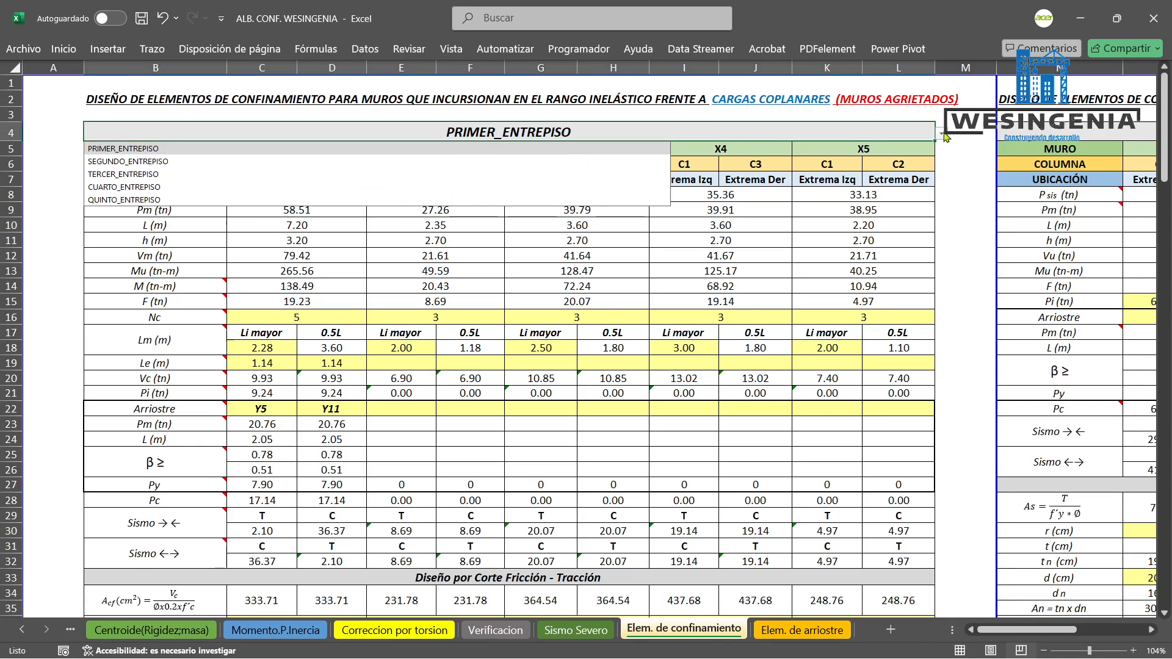
click(275, 158)
click(312, 240)
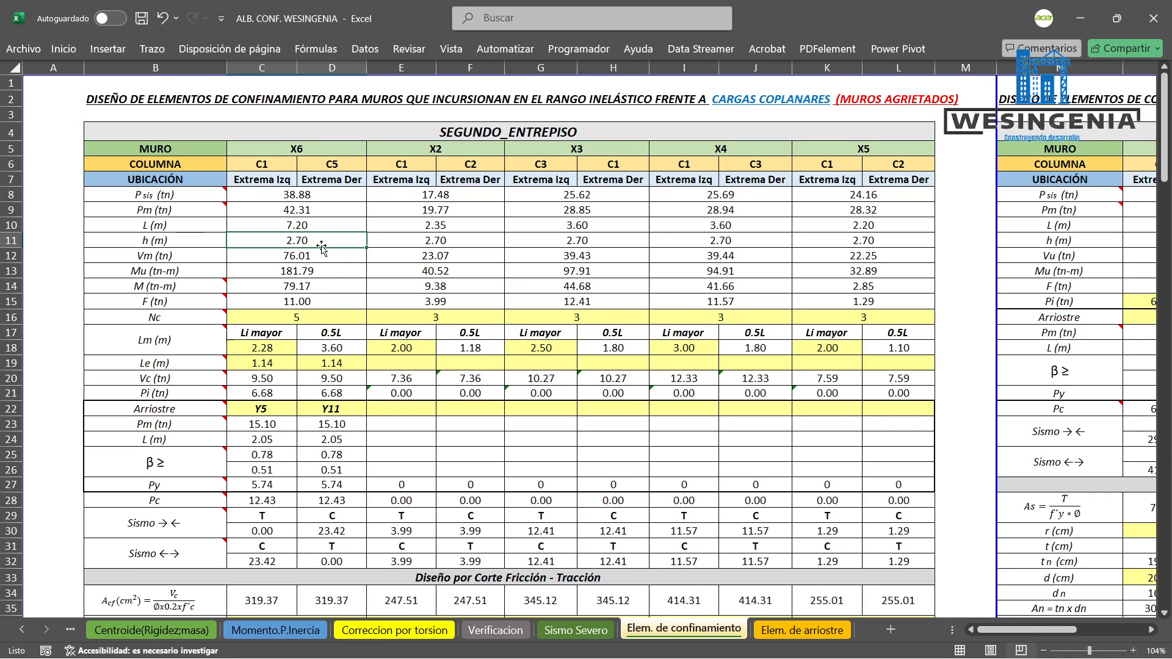
Set the design table's storey back to PRIMER_ENTREPISO.
click(915, 125)
click(944, 130)
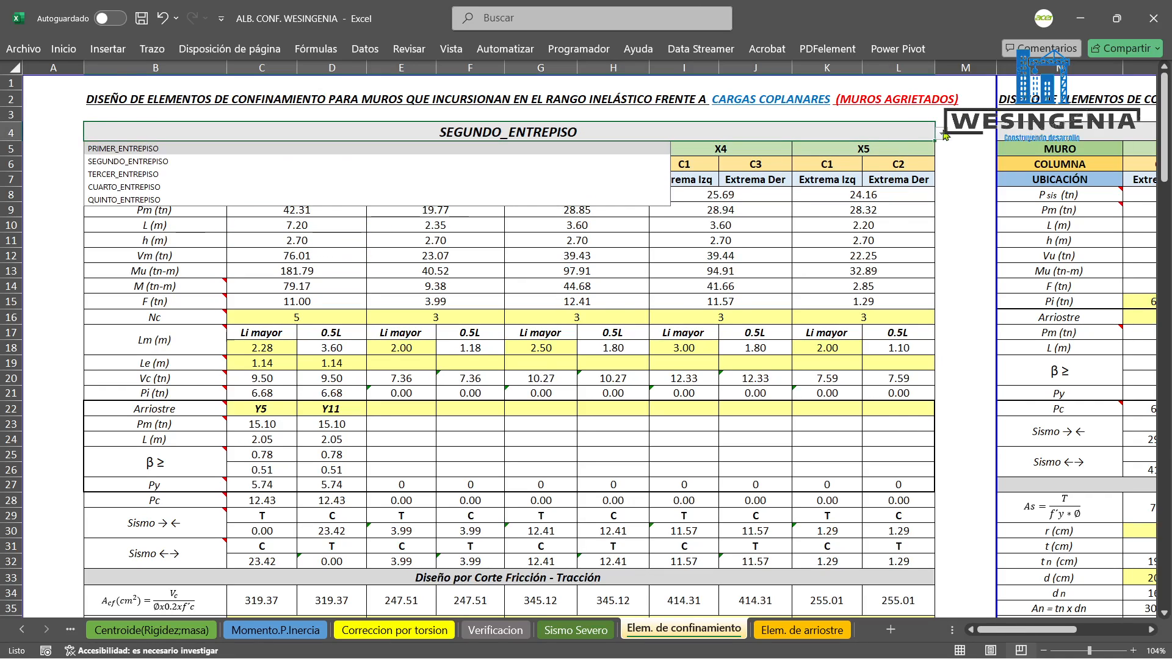
click(124, 149)
click(123, 151)
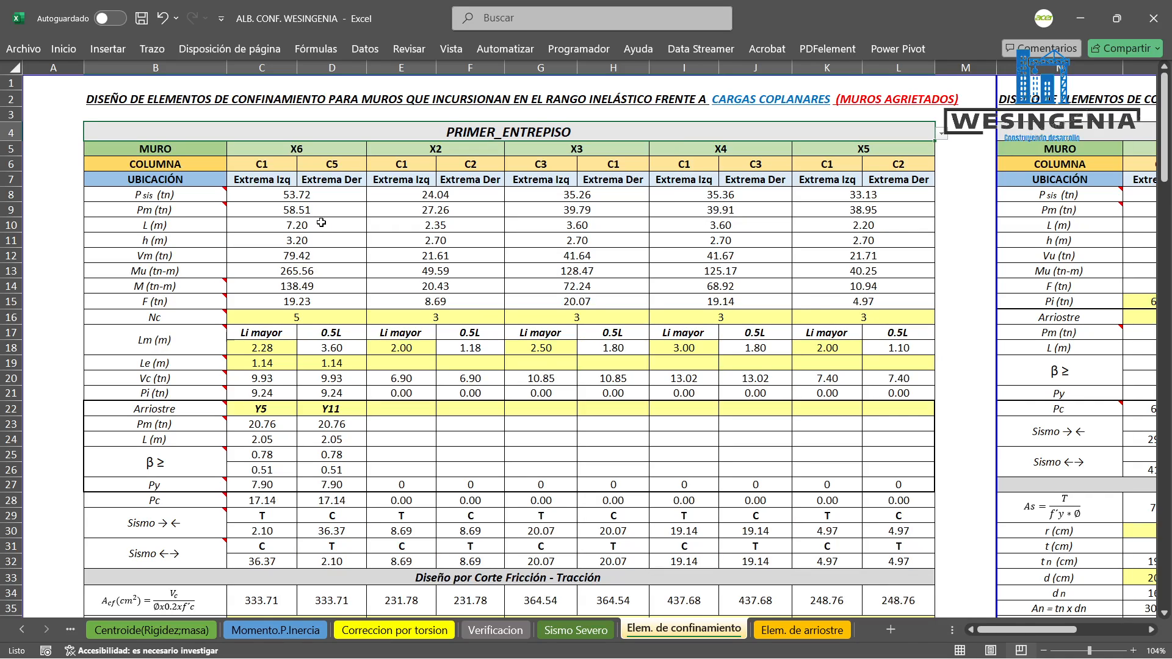
click(309, 227)
Inspect wall X6's Vm value and the references in its lookup formula, leaving the formula as it is.
click(185, 256)
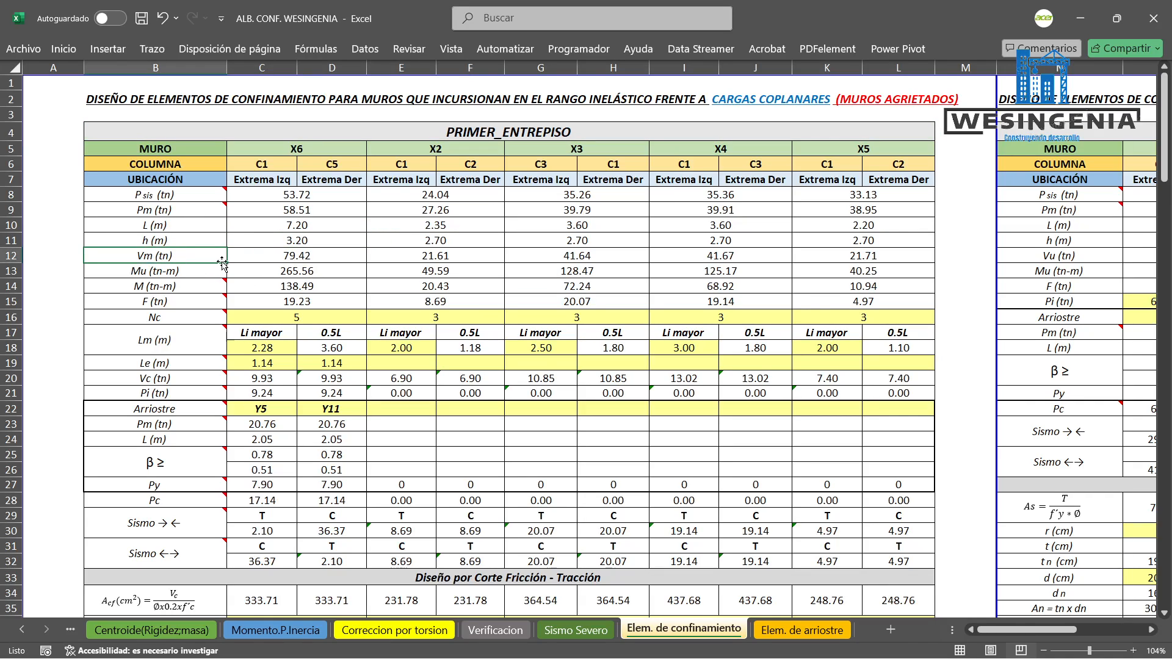
click(292, 257)
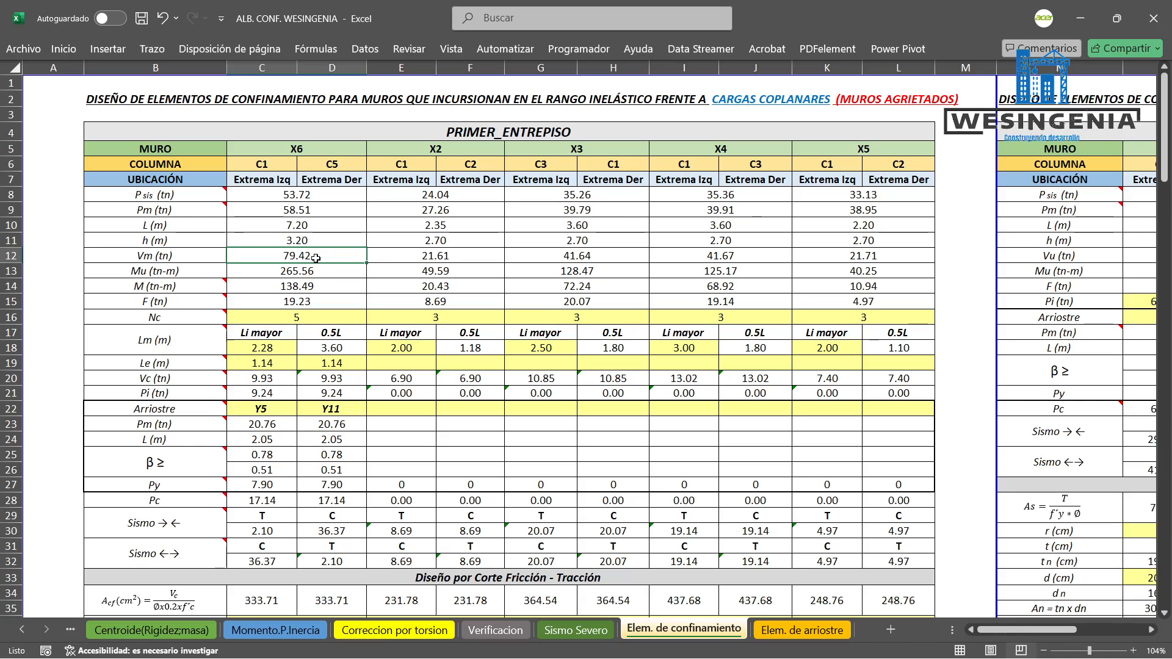
click(205, 257)
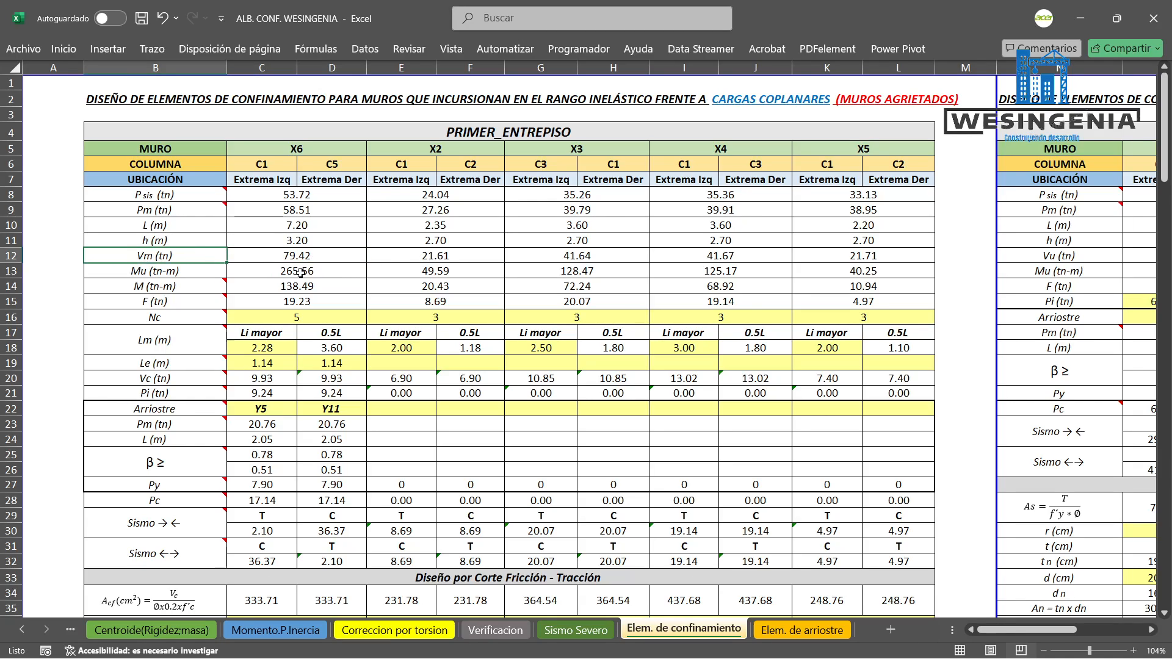
click(279, 255)
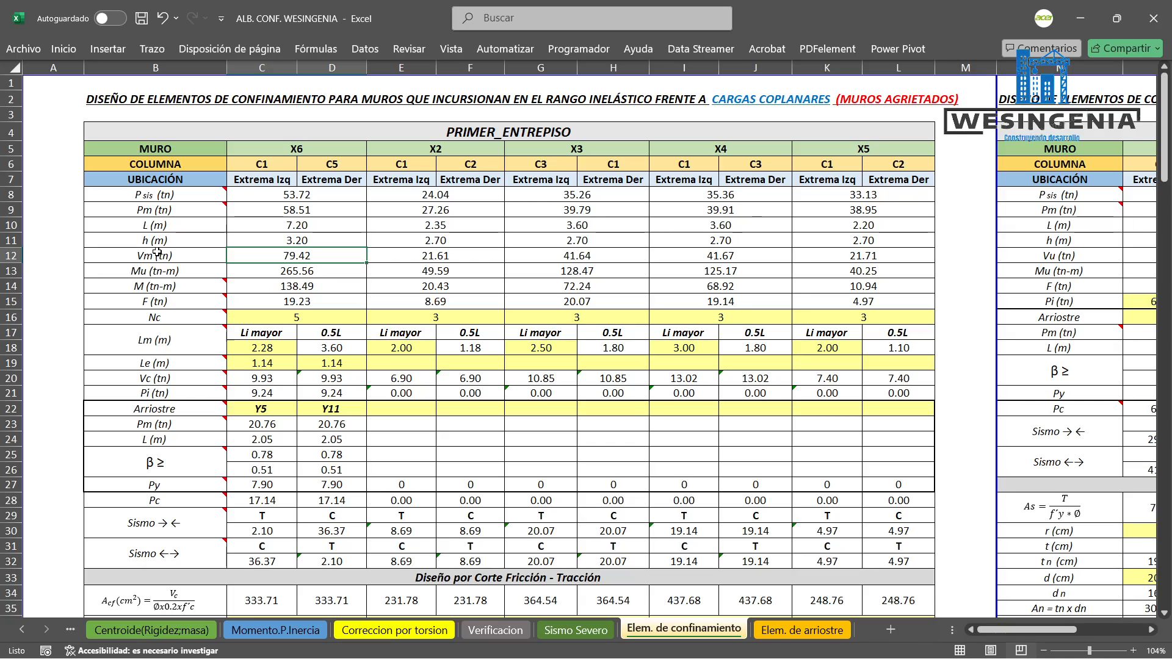
double_click(318, 256)
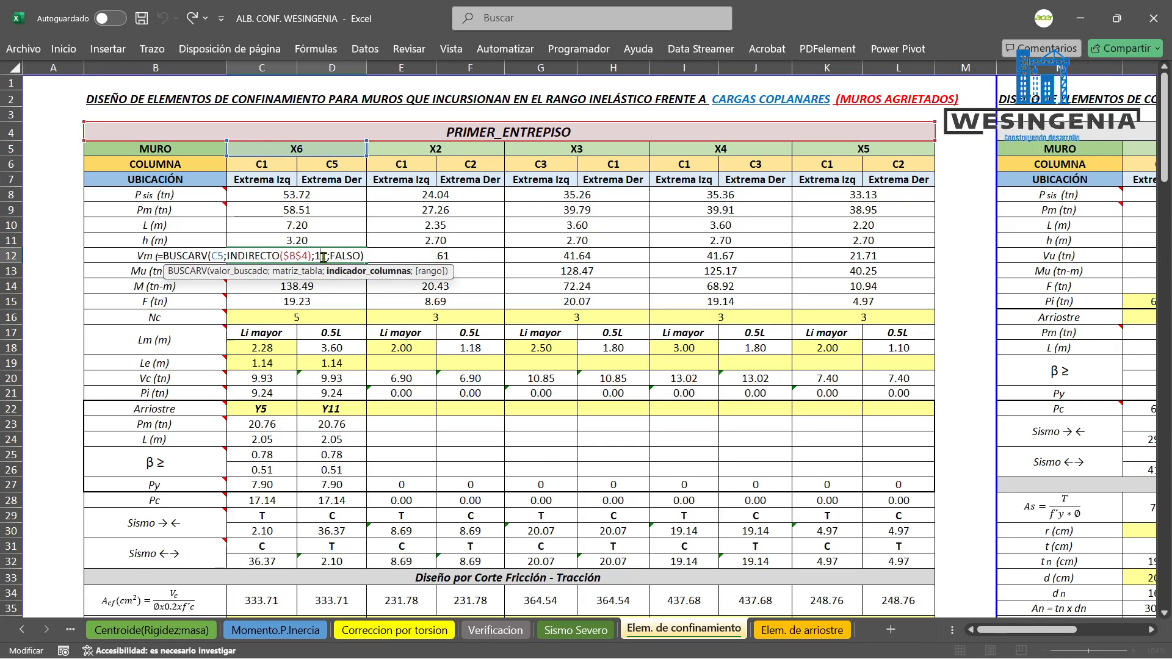
key(Return)
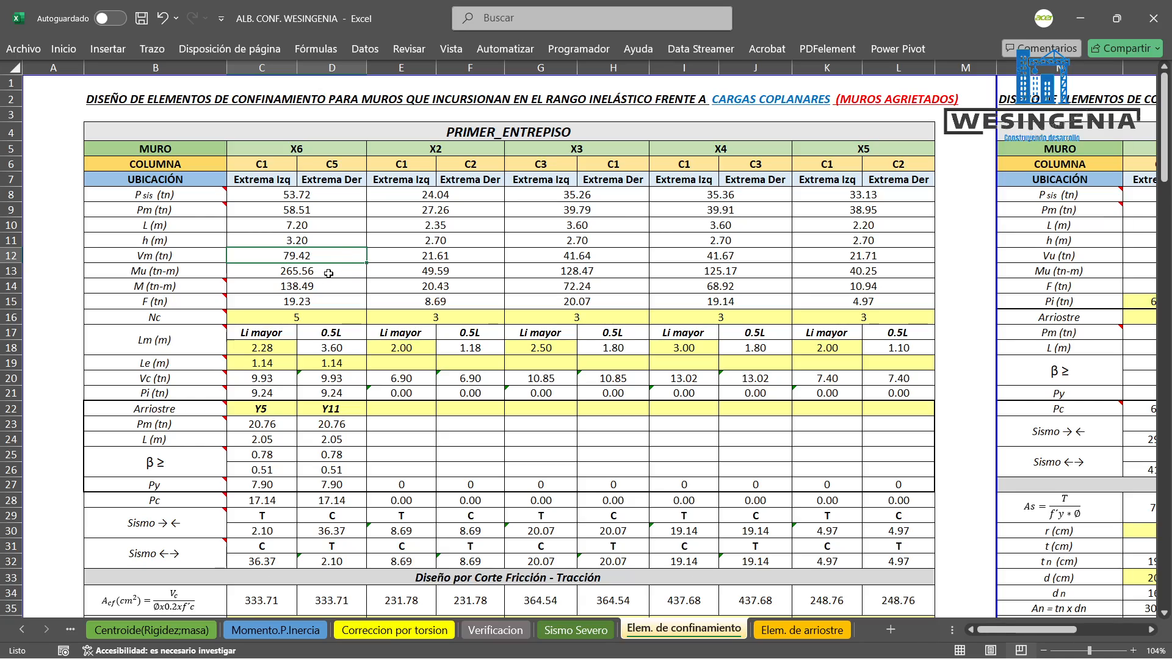
Circle the Mu (tn-m) label in blue ink and handwrite "Mu = α Me" beside it with an arrow.
click(186, 266)
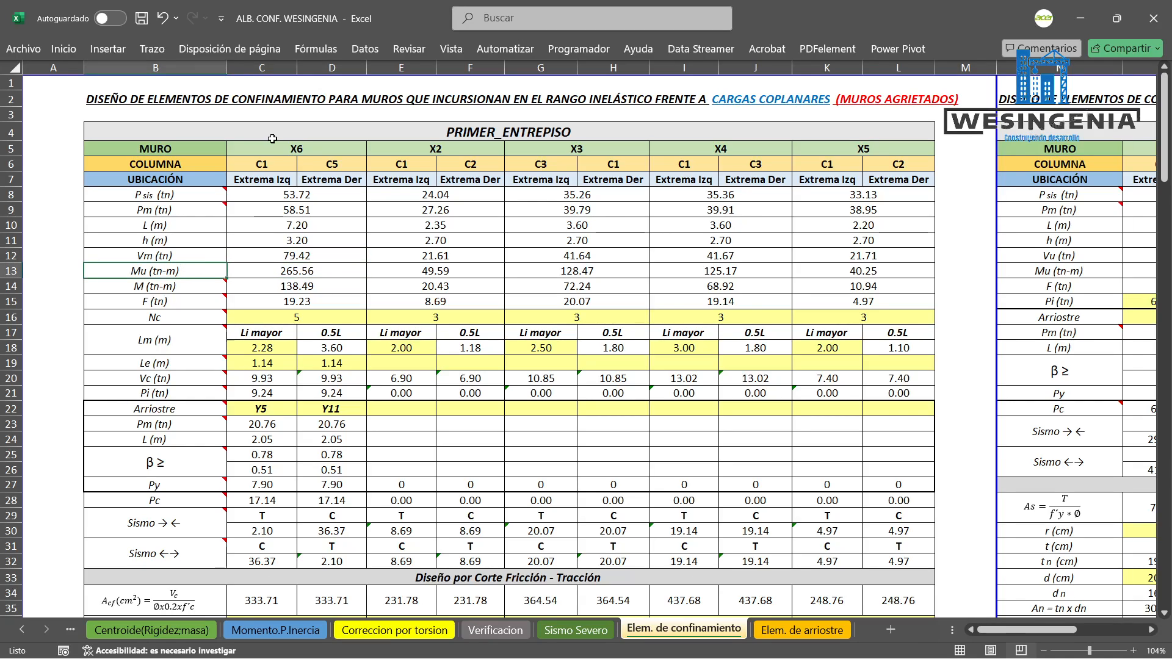
click(162, 51)
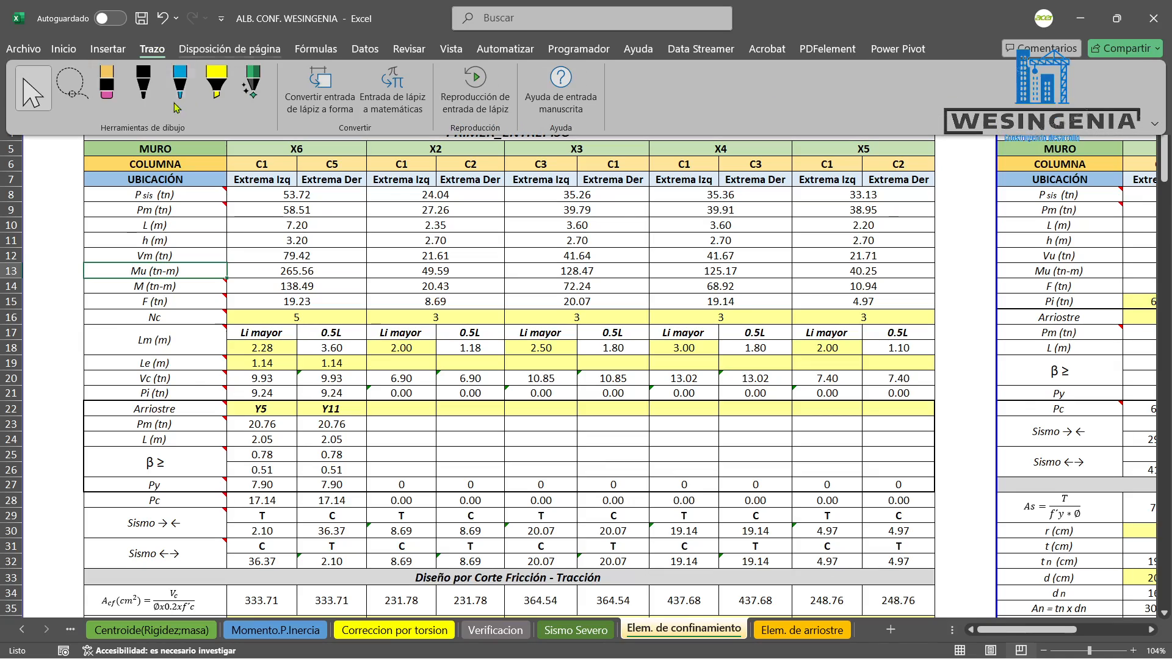
click(177, 91)
mouse_move(136, 262)
mouse_down()
mouse_move(127, 273)
mouse_move(298, 226)
mouse_move(321, 201)
mouse_move(340, 230)
mouse_move(363, 231)
mouse_up()
mouse_move(371, 218)
mouse_down()
mouse_move(407, 231)
mouse_move(470, 197)
mouse_move(480, 225)
mouse_move(494, 227)
mouse_up()
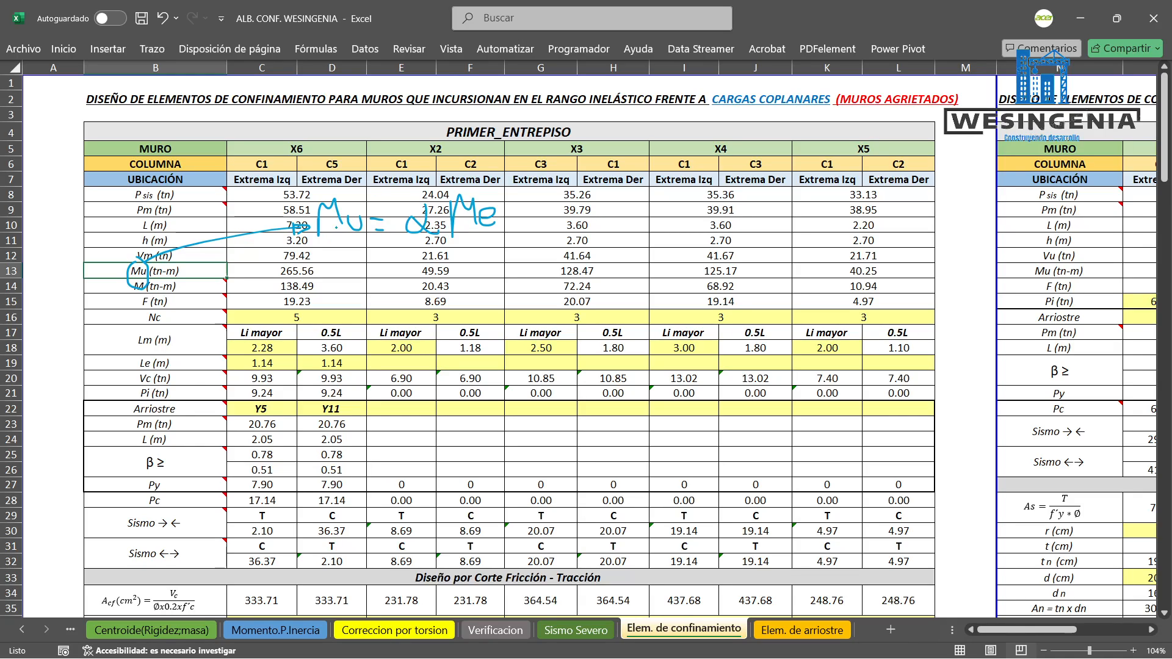
Undo all the ink strokes over the table and return to the normal selection tool.
key(ctrl+z)
key(ctrl+z)
key(ctrl+z)
key(ctrl+z)
key(ctrl+z)
key(ctrl+z)
key(ctrl+z)
key(ctrl+z)
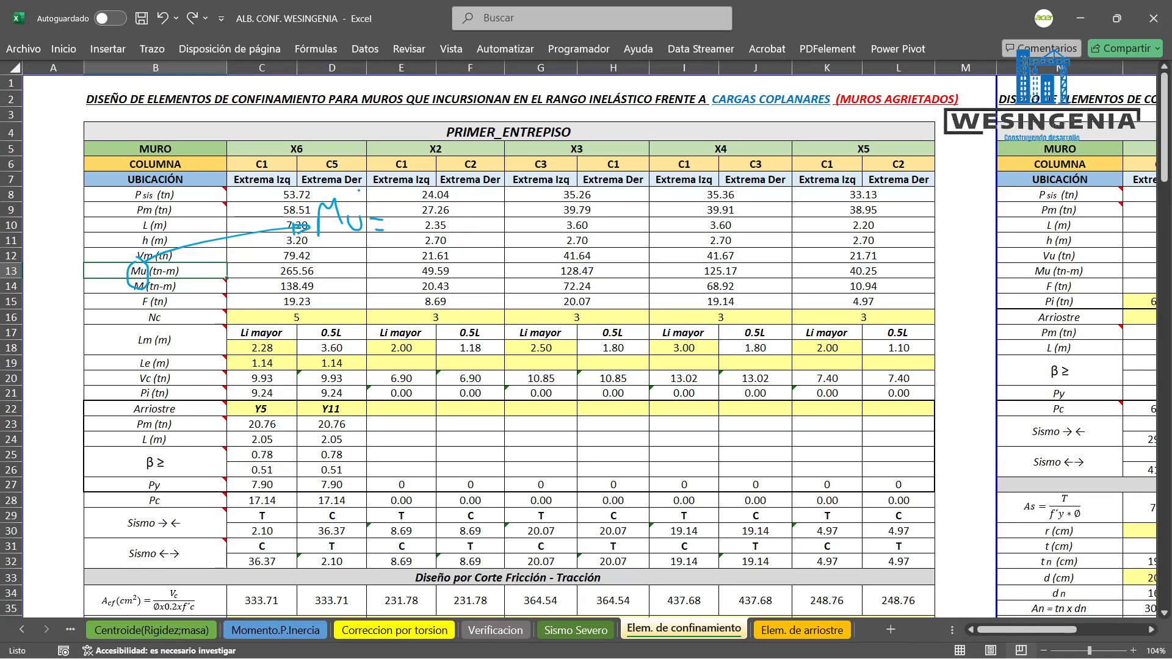
key(ctrl+z)
key(ctrl+z)
key(ctrl+z)
key(ctrl+z)
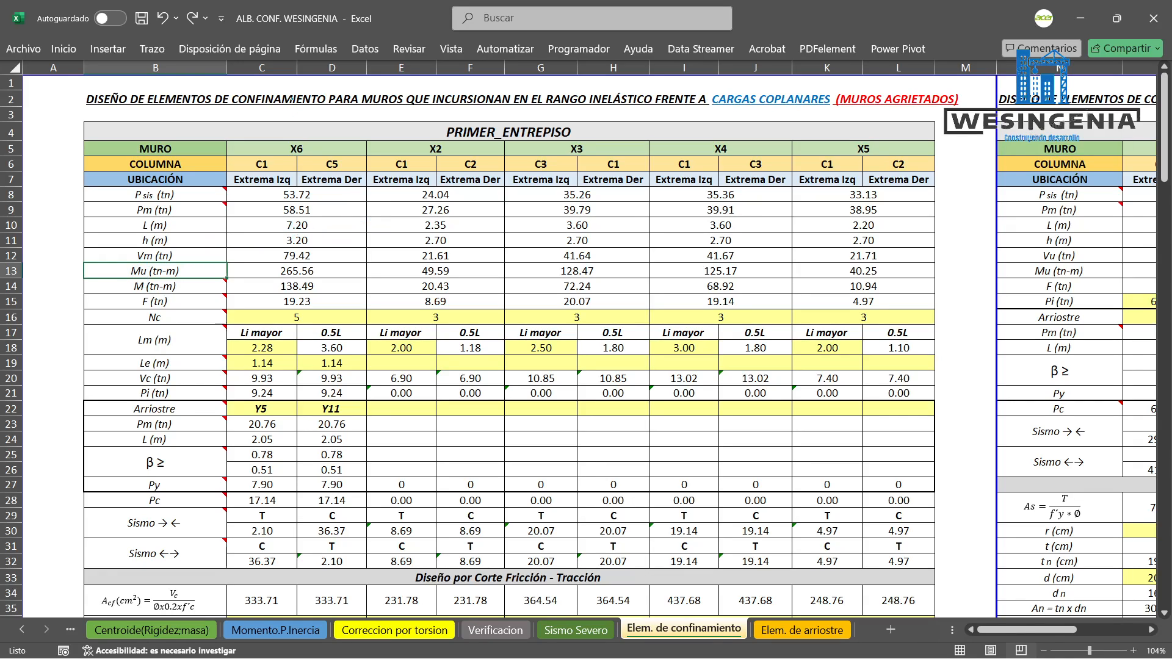
click(152, 49)
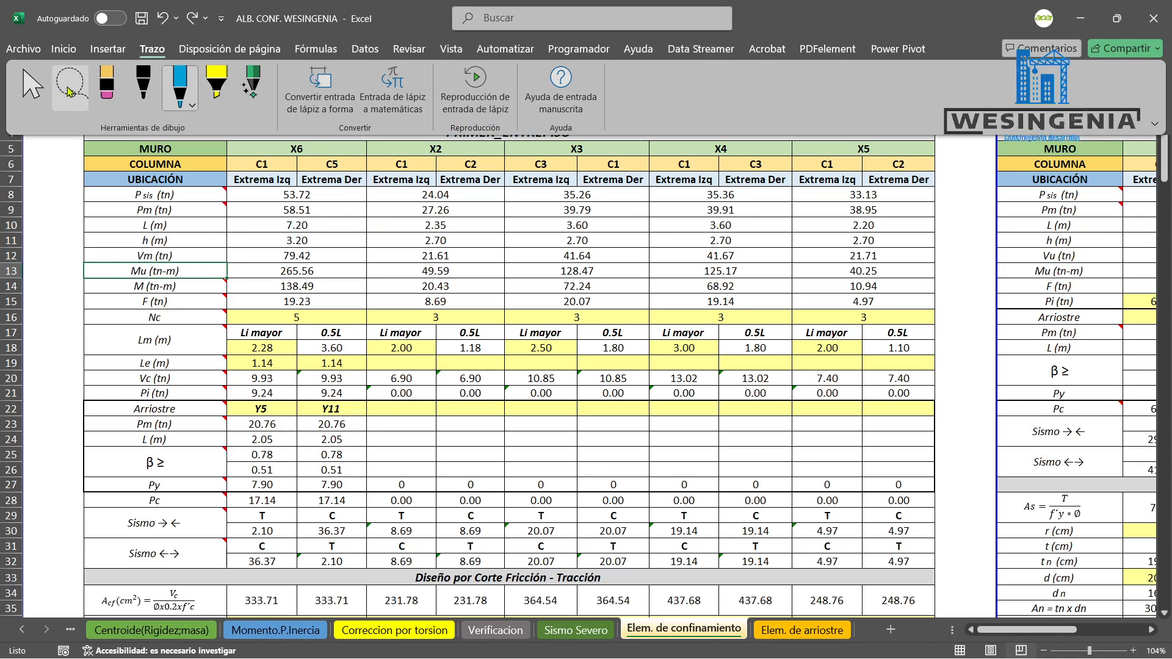
click(43, 98)
click(298, 257)
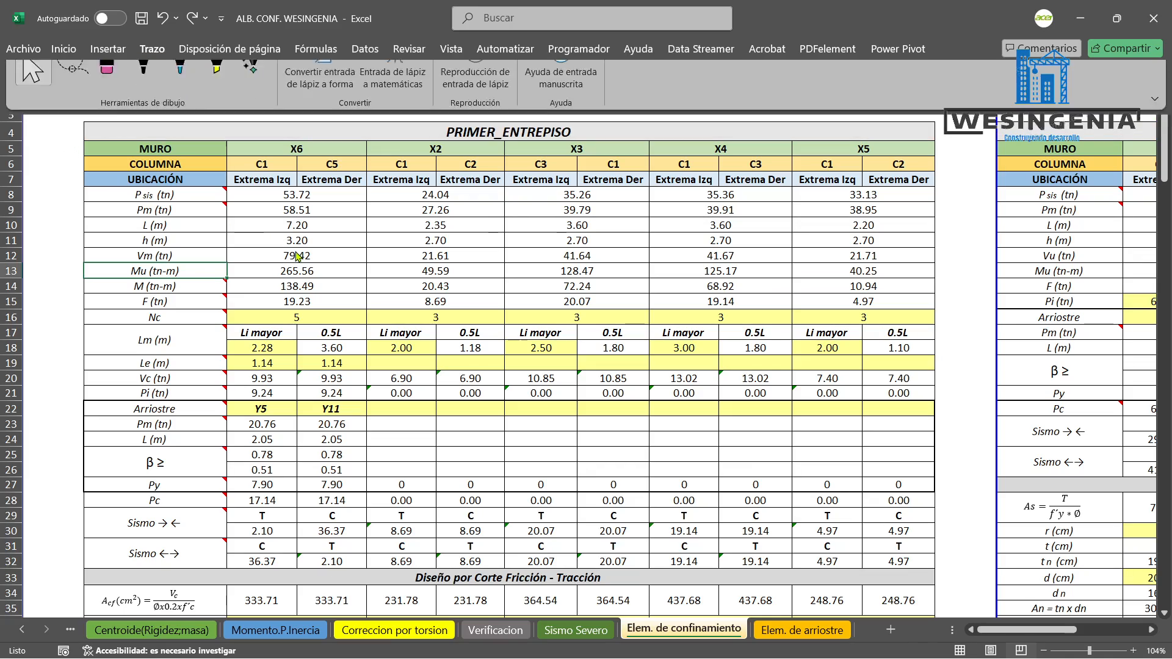
Examine wall X6's M and Mu moment values in the design table.
click(190, 286)
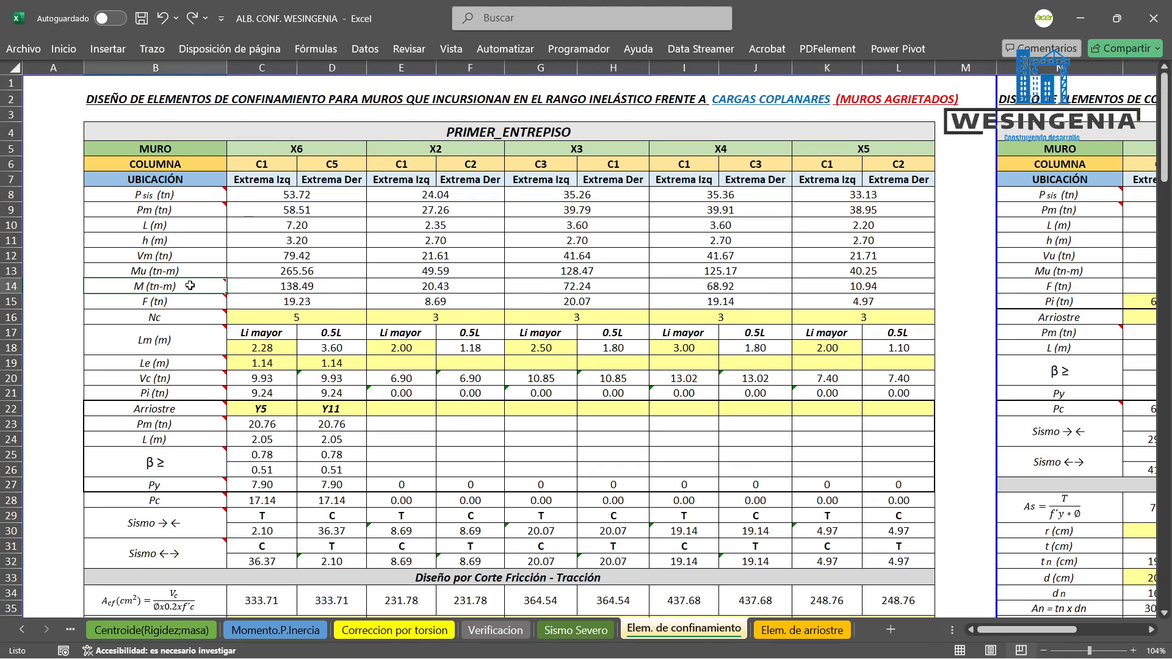
click(267, 287)
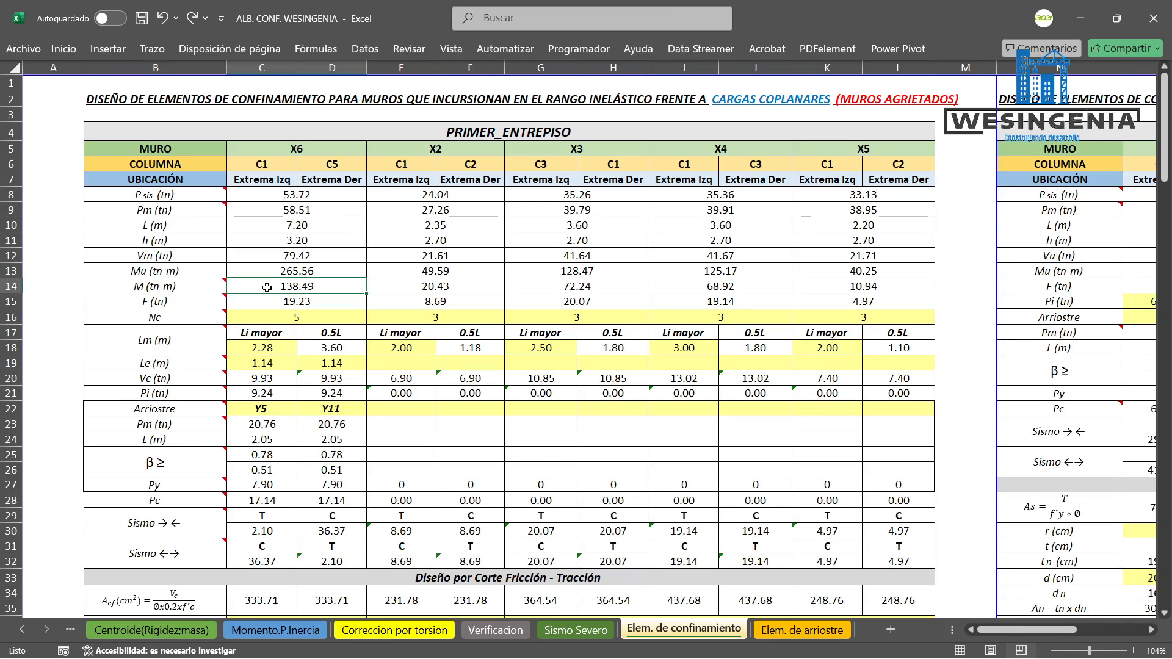
click(188, 270)
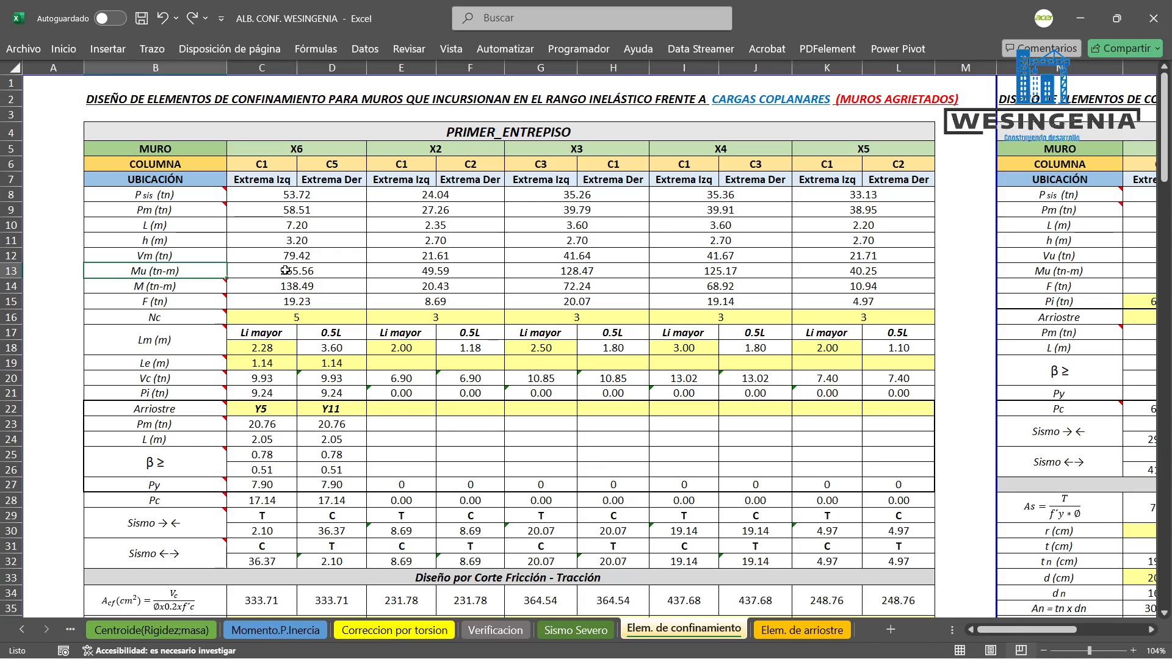
click(308, 269)
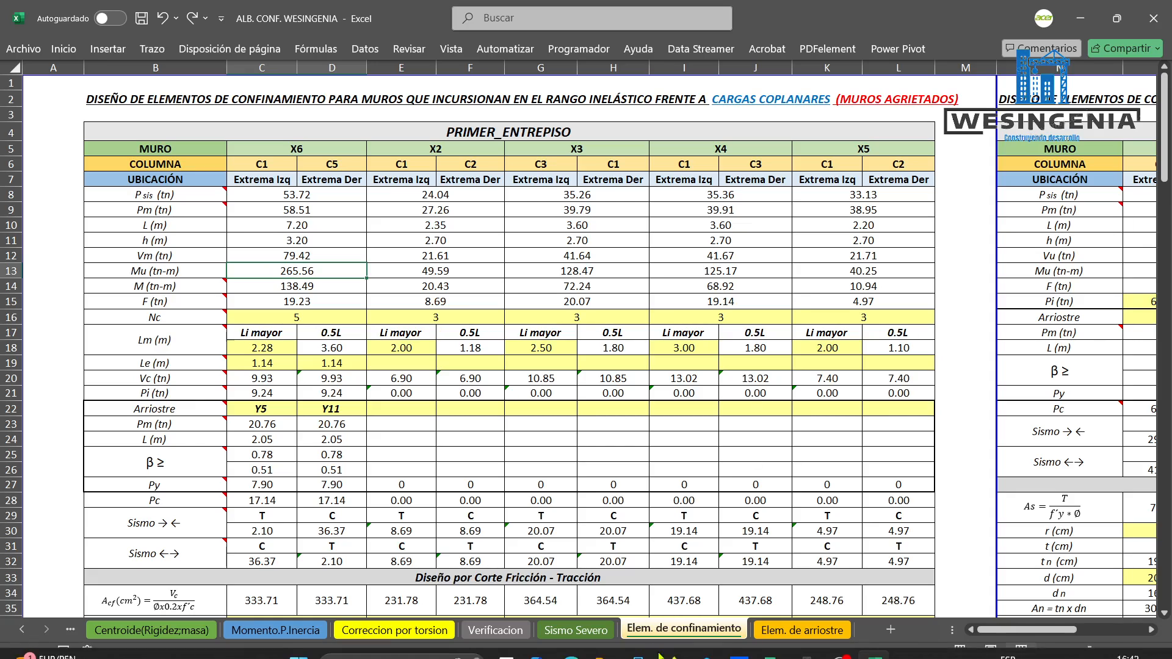
Switch to Norma E.070 Albañilería.pdf in the browser and examine the expression M = Mu1 − 1/2 Vm1·h below Tabla 11.
click(571, 640)
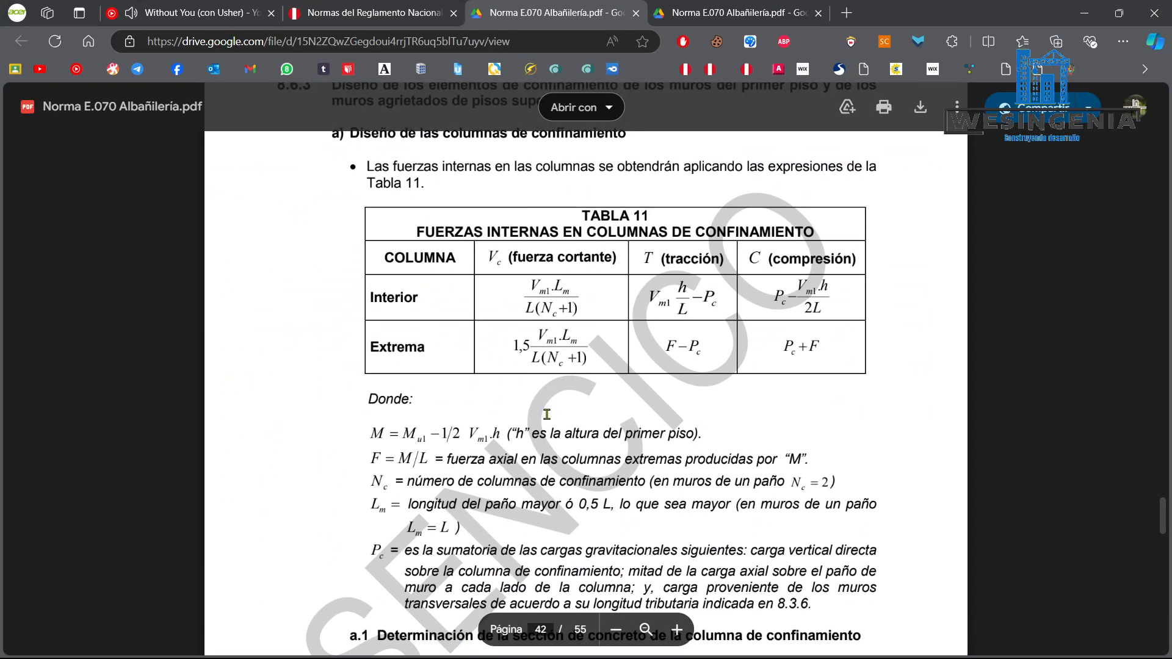
double_click(457, 359)
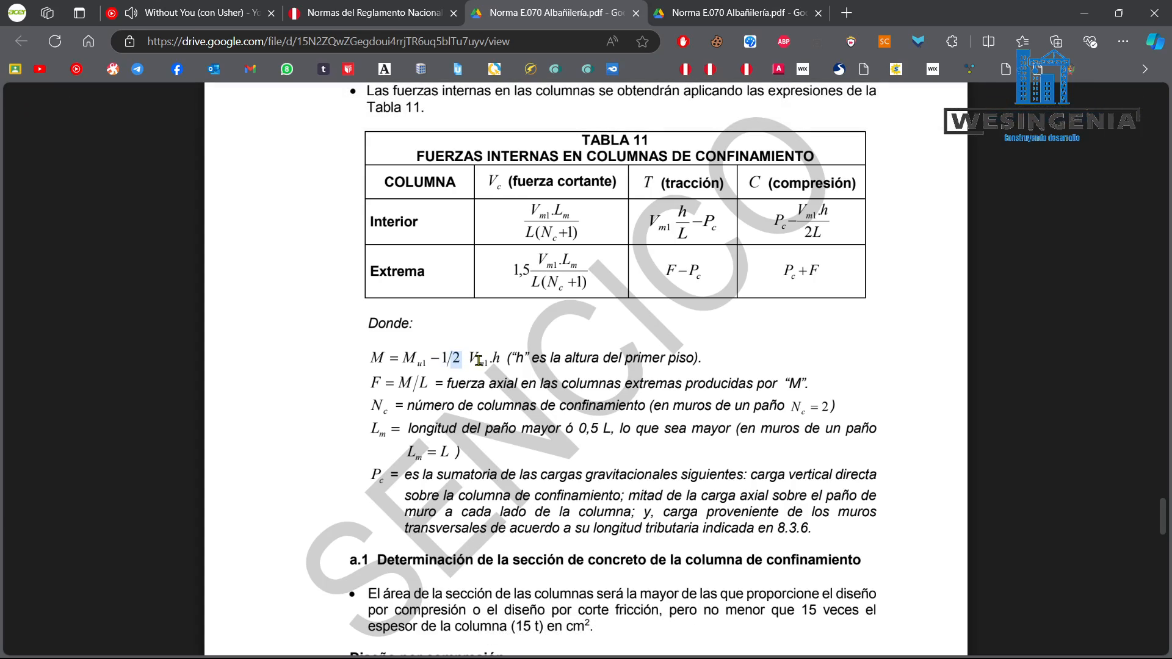
double_click(475, 360)
mouse_move(499, 360)
mouse_down()
mouse_move(474, 362)
mouse_move(485, 358)
mouse_up()
double_click(457, 365)
double_click(427, 361)
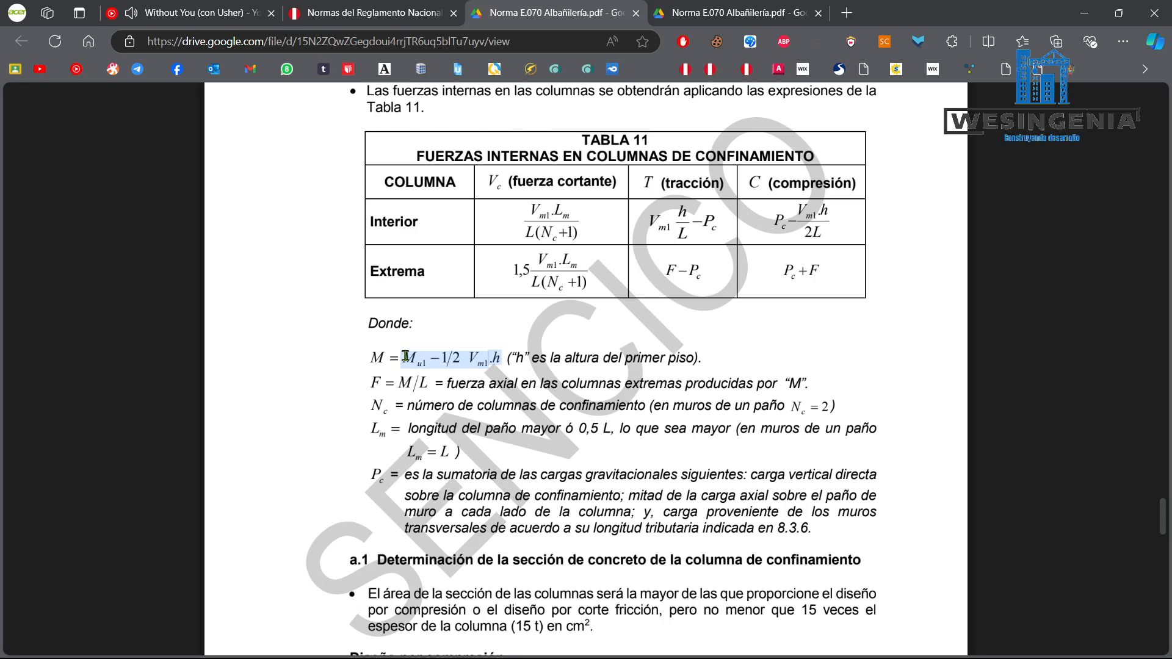
double_click(386, 356)
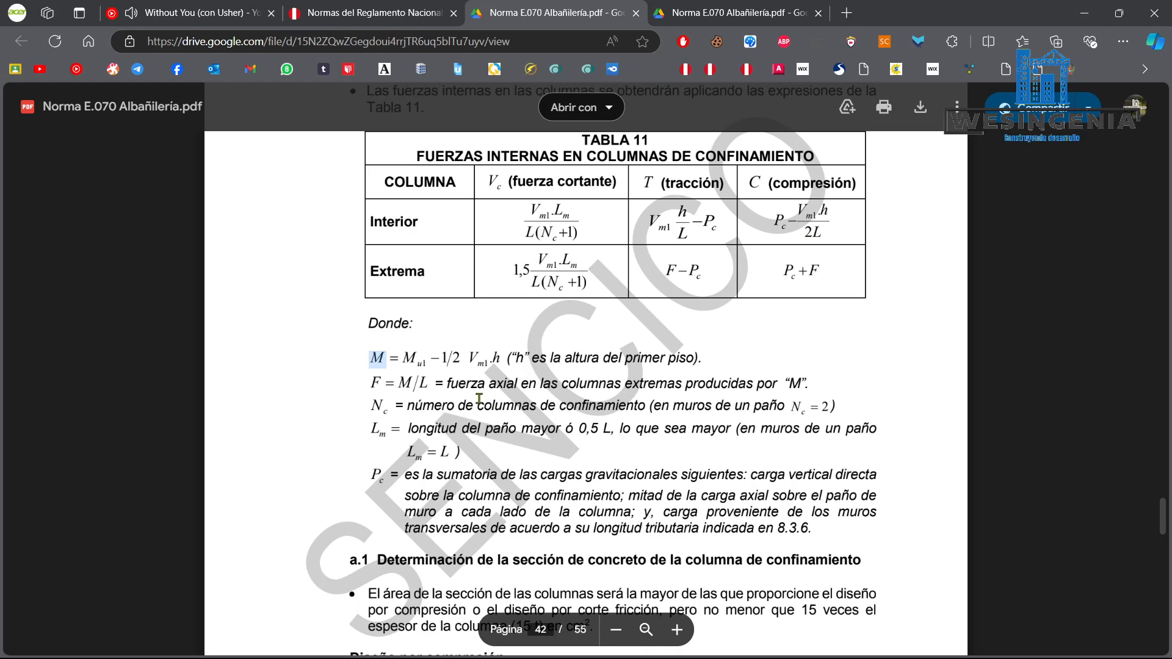
Return to the Excel workbook and examine wall X6's moment M and axial force F values.
click(1084, 13)
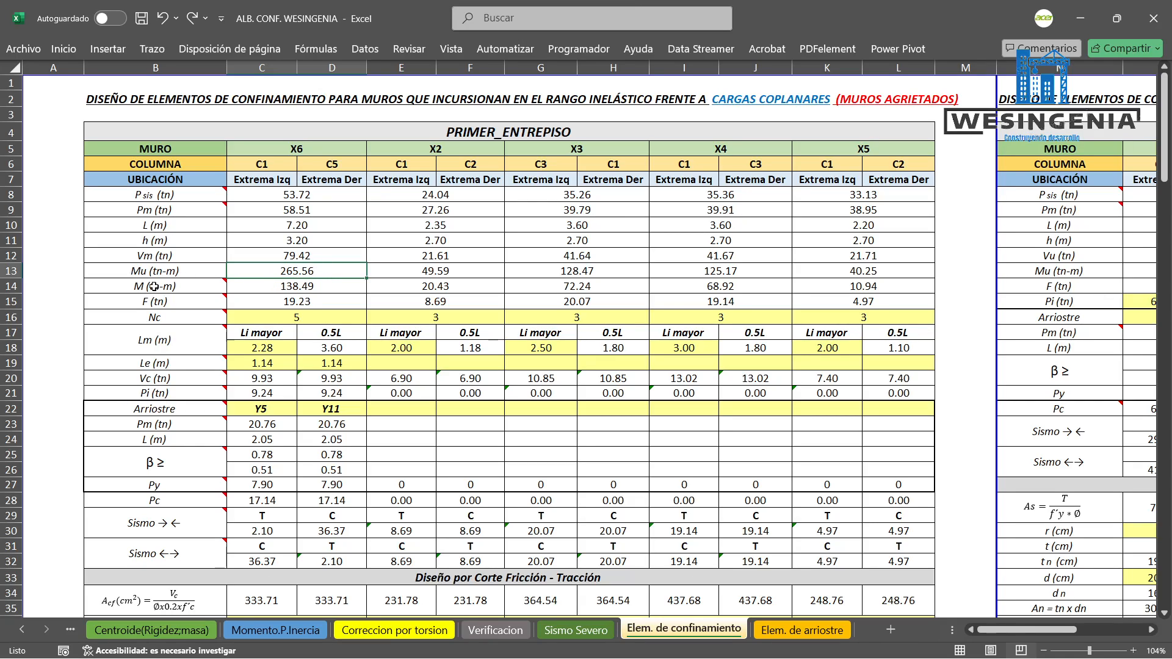
click(313, 285)
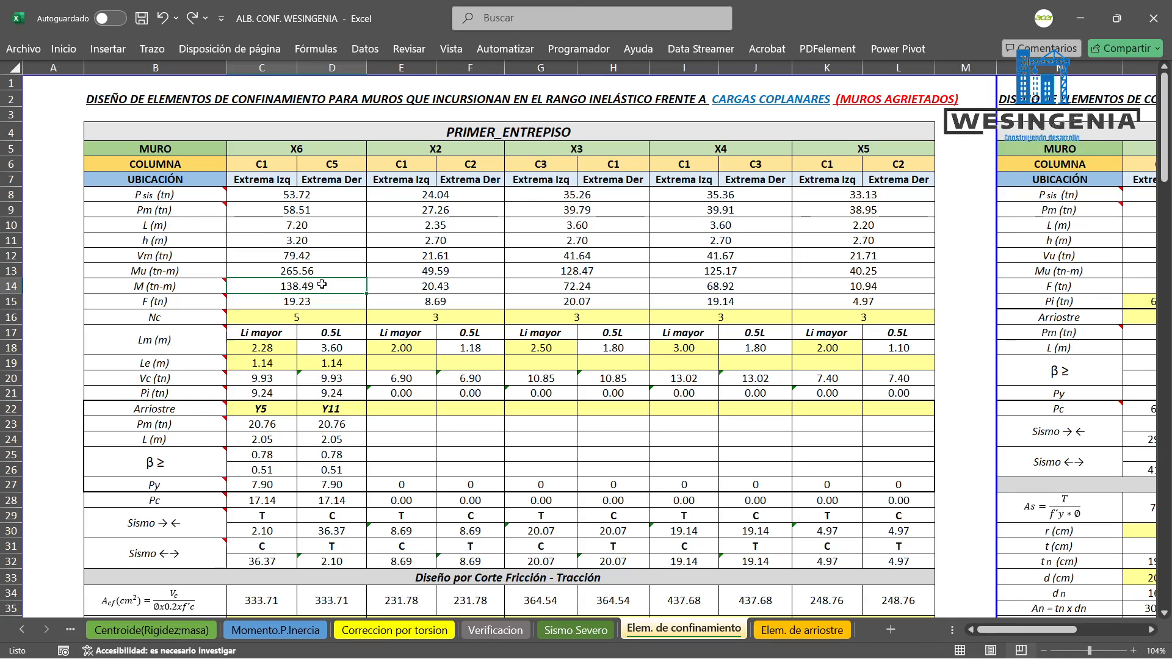
click(170, 303)
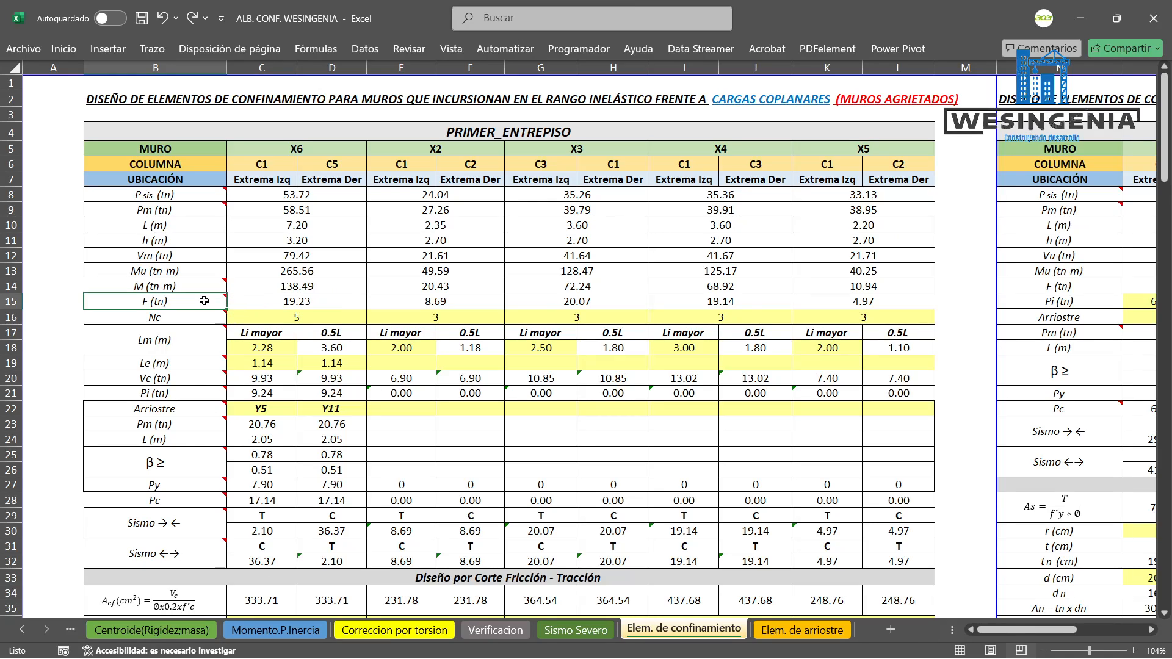
click(252, 301)
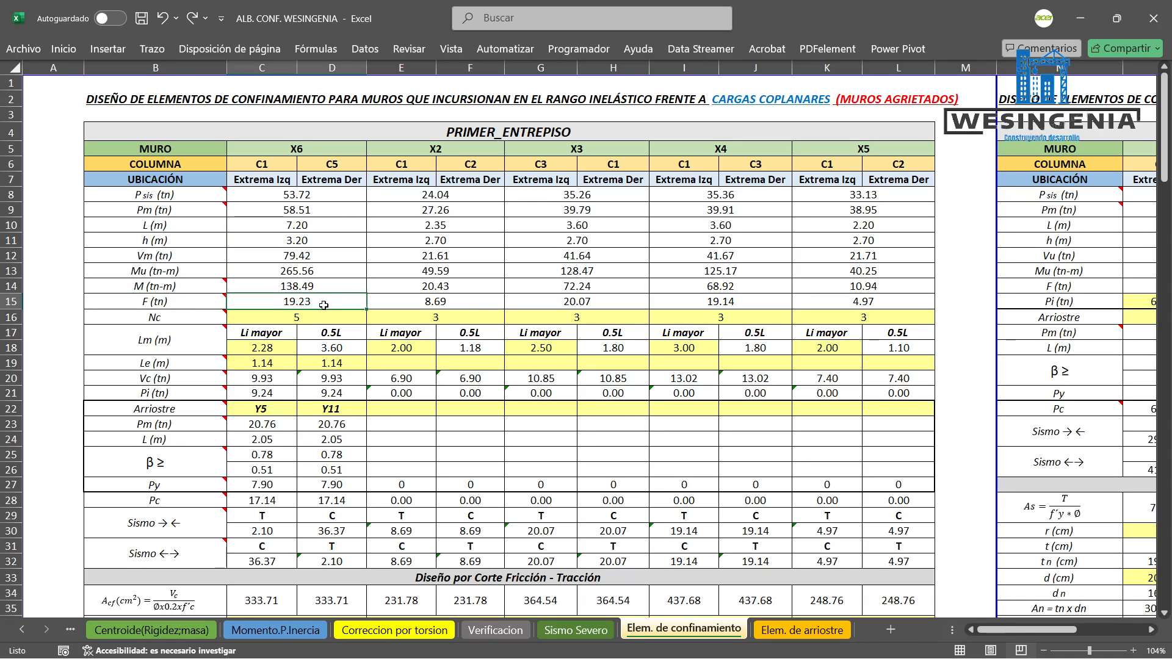
Examine the F row's note and wall X6's F value, and enter 5 as the wall's Nc.
click(183, 299)
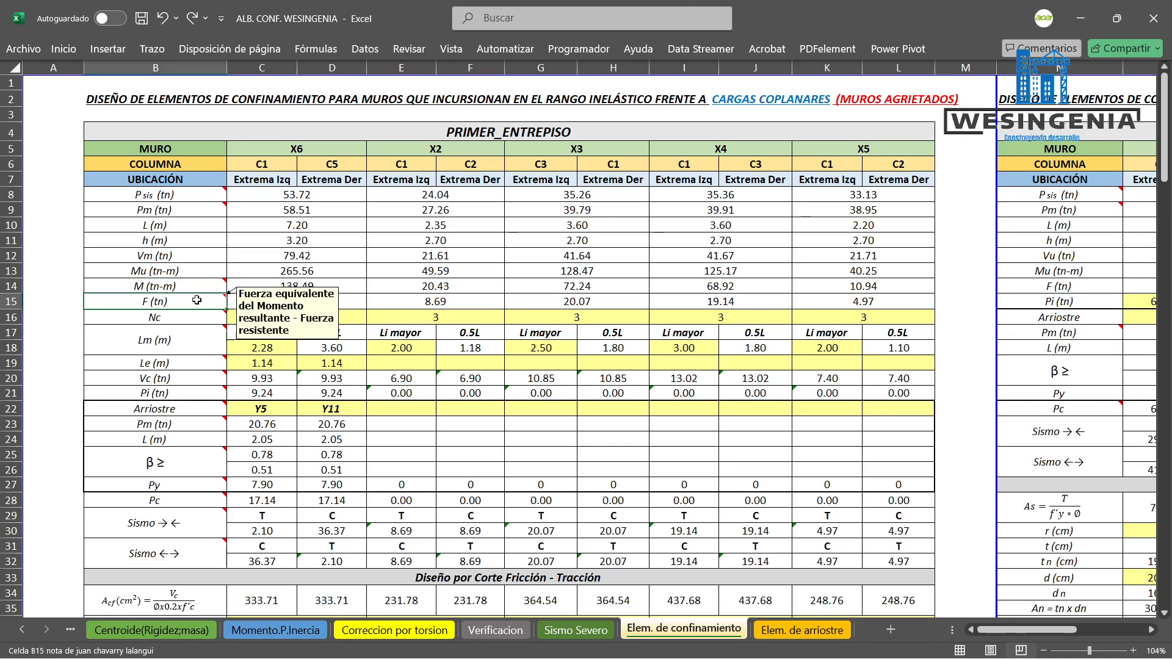
click(305, 301)
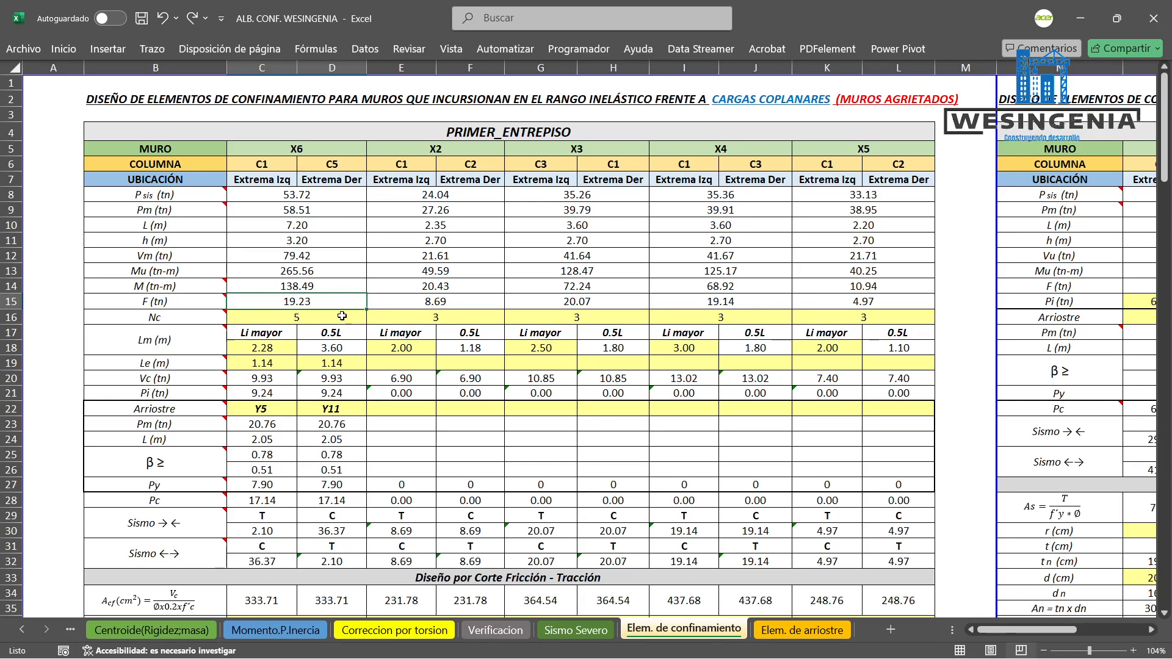
click(322, 317)
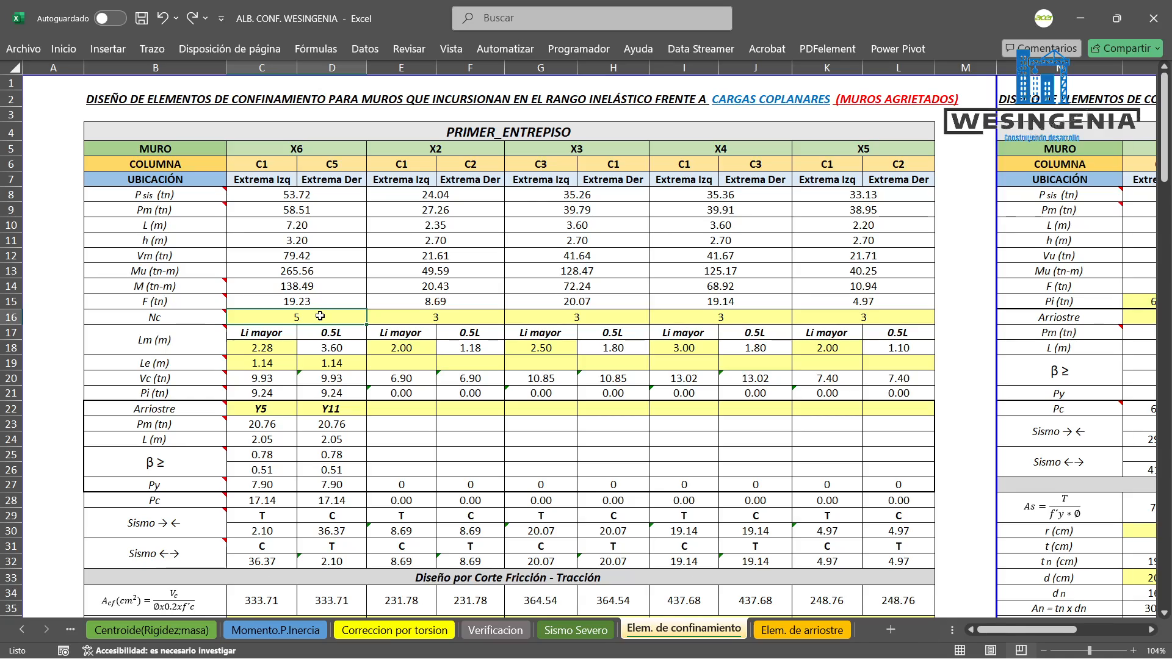
text(5)
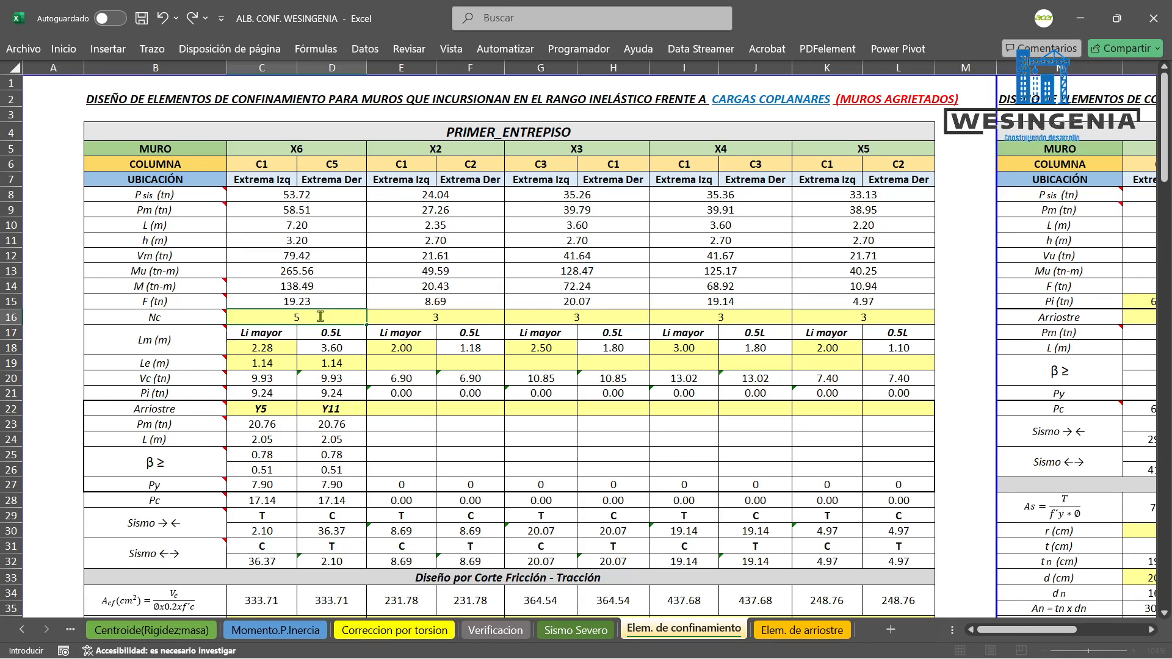
key(Return)
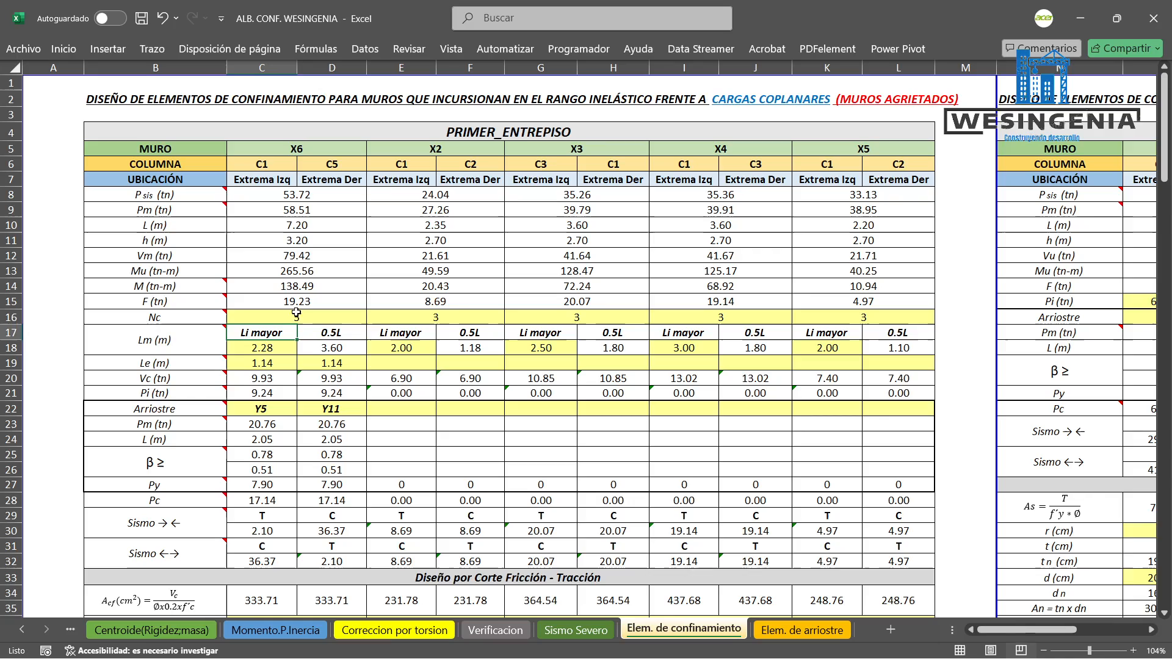
click(321, 315)
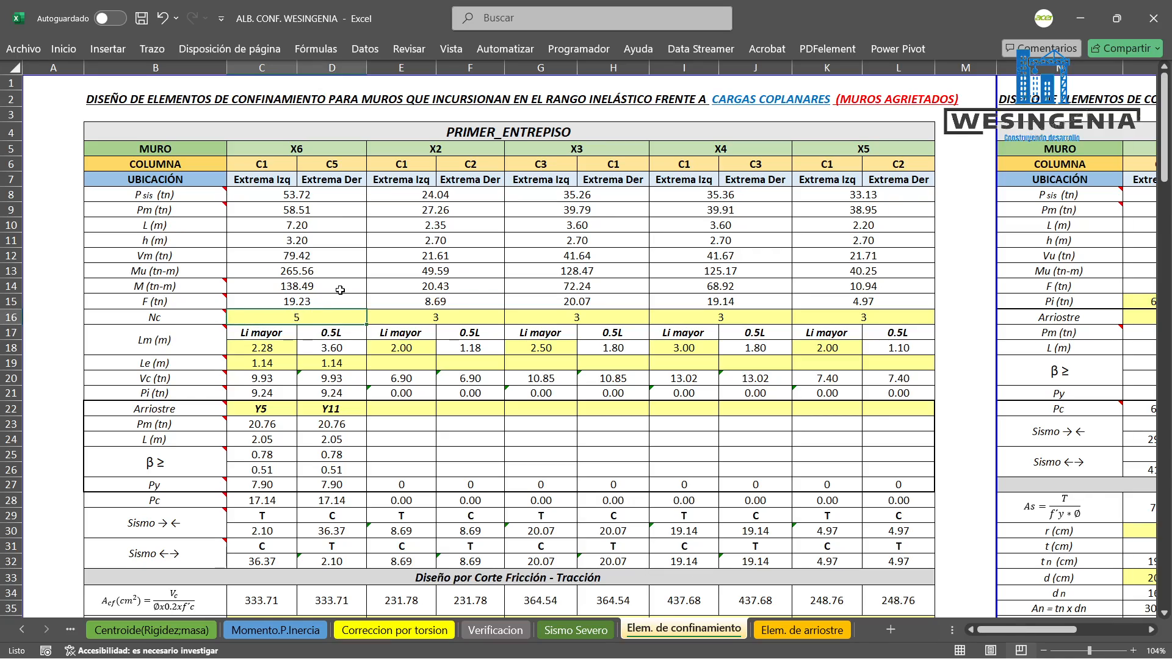
Switch to Norma E.070 Albañilería.pdf in the browser and examine the definition of Lm below Tabla 11.
click(198, 347)
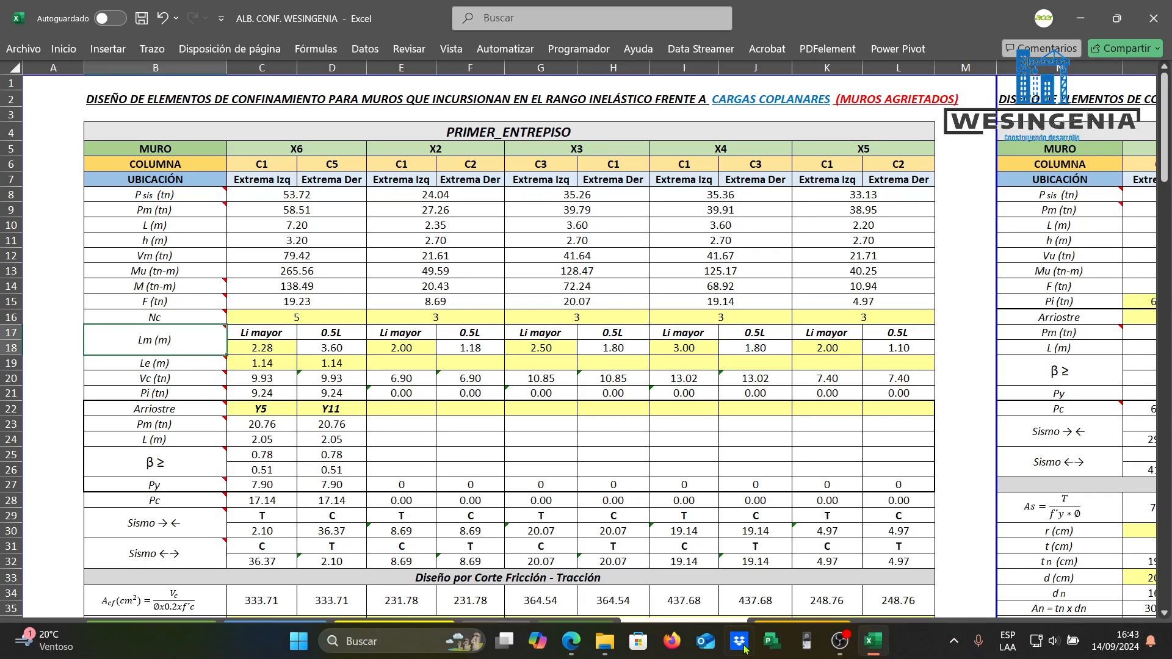
click(571, 640)
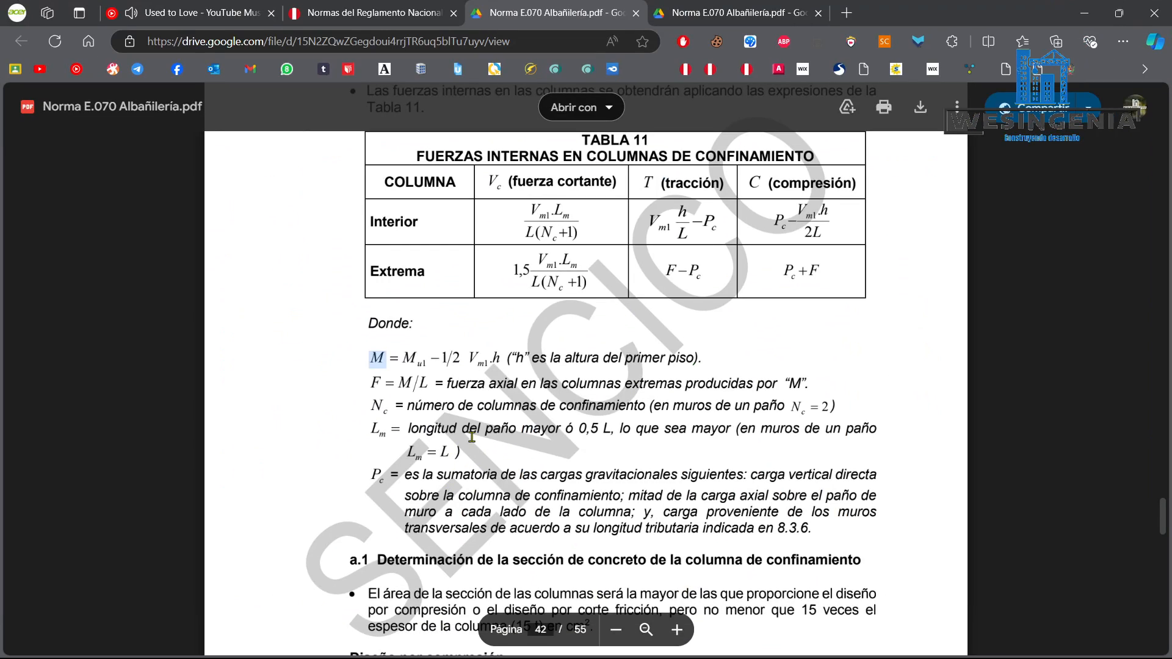
drag(409, 430, 583, 429)
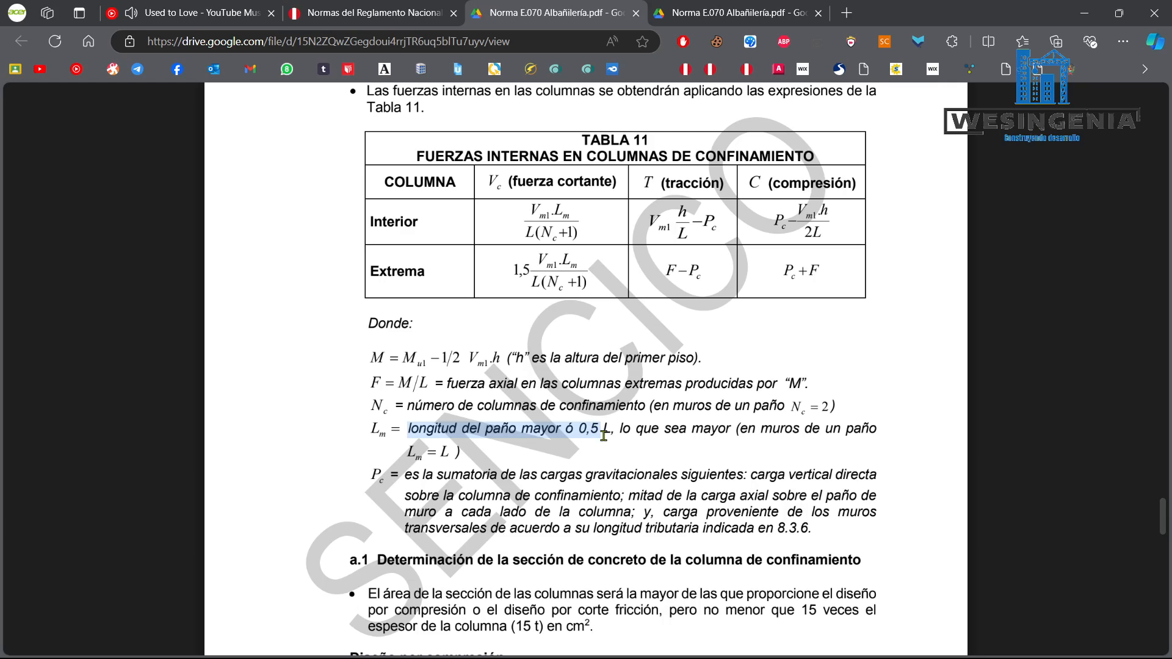
drag(614, 430, 743, 430)
click(713, 464)
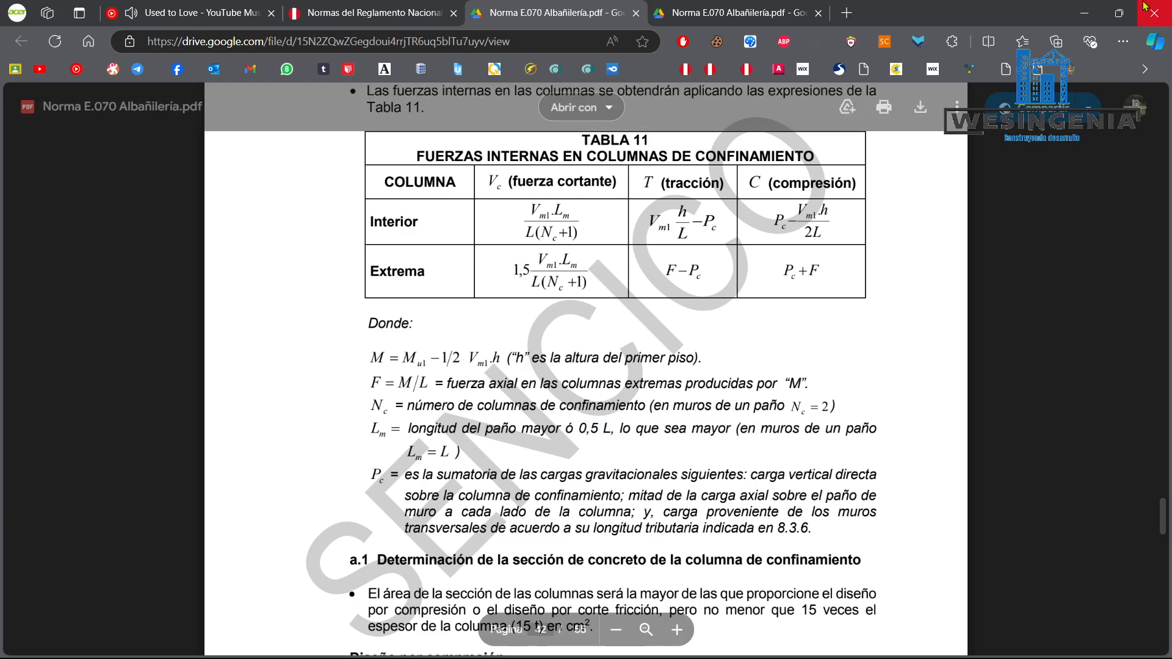
Return to the Excel workbook and examine wall X6's Li mayor value in the Lm rows.
click(1076, 12)
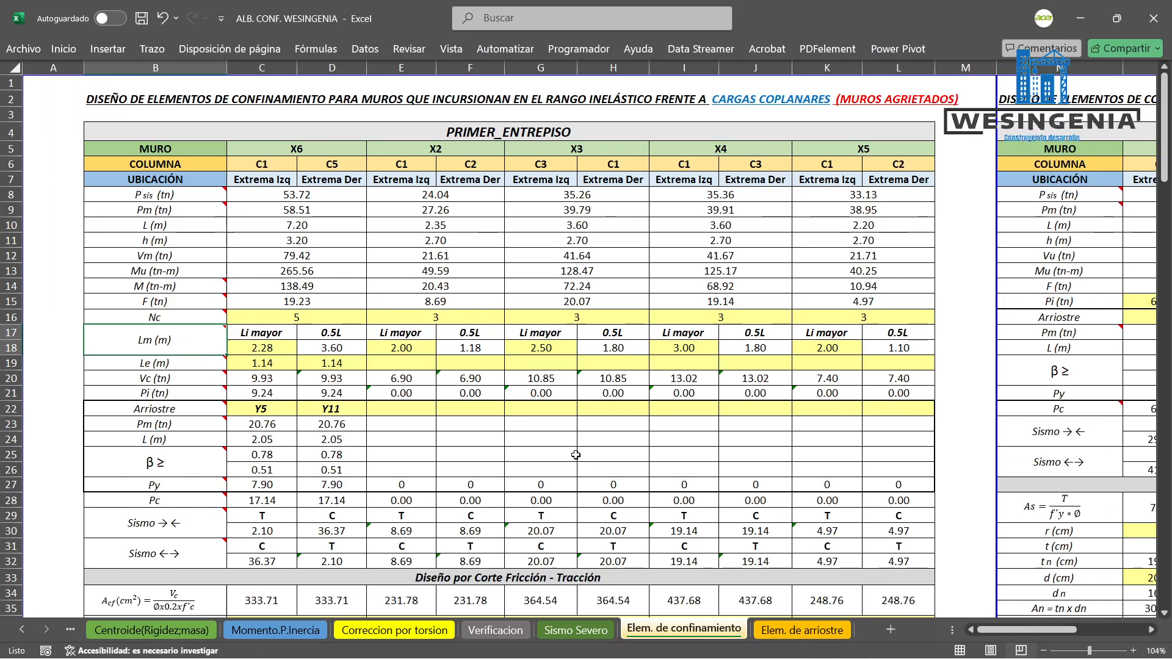
click(268, 345)
click(269, 333)
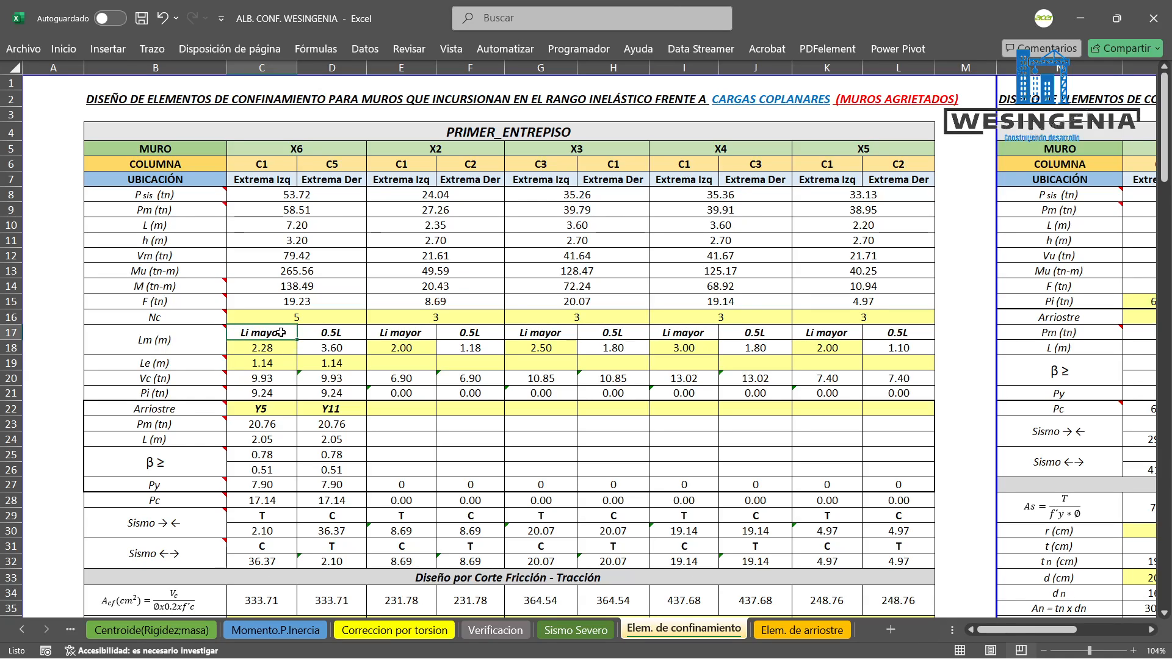
click(273, 346)
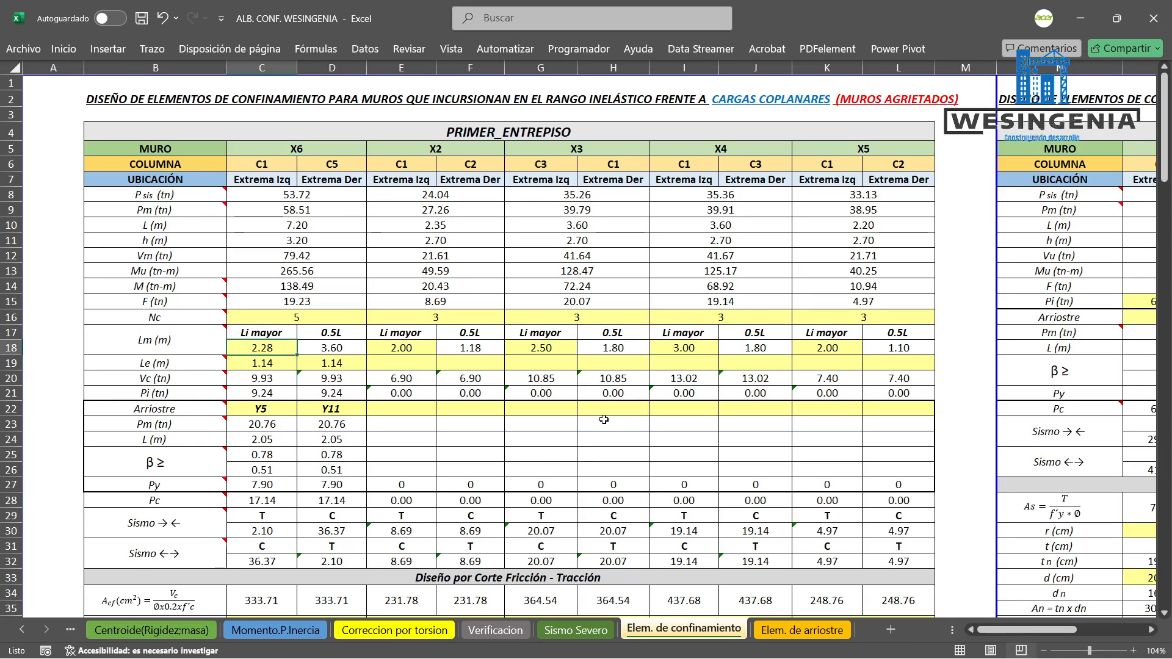
Go to the CONTENIDO sheet and select the plan image of load-bearing walls and roofing direction.
click(68, 631)
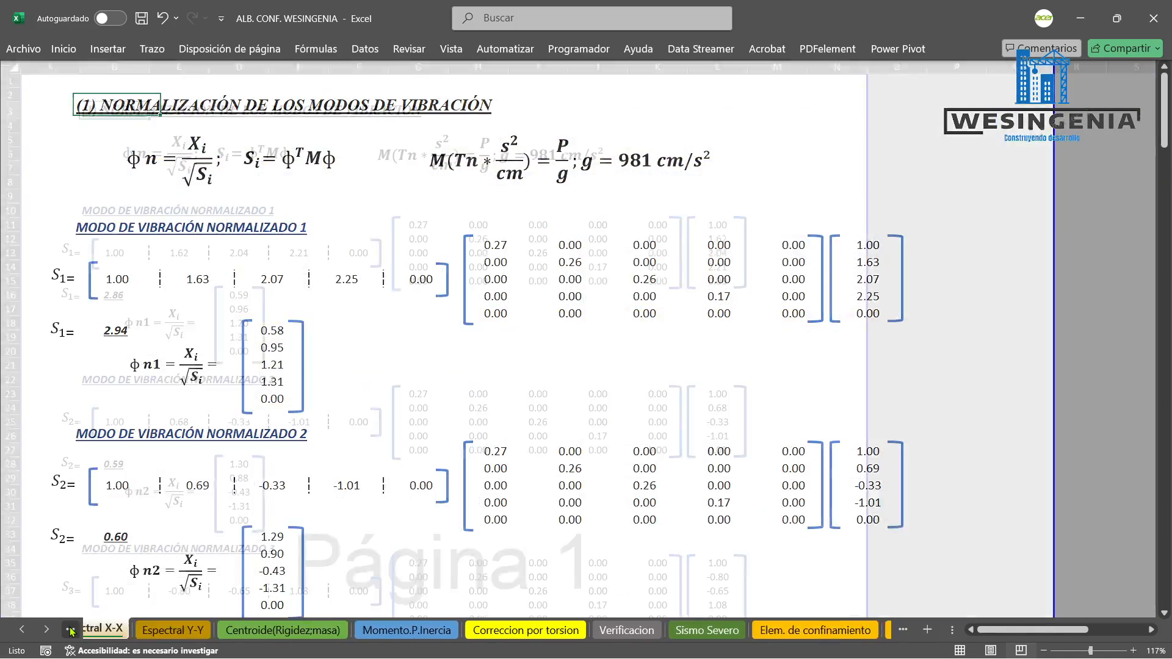
click(71, 631)
click(71, 630)
click(70, 630)
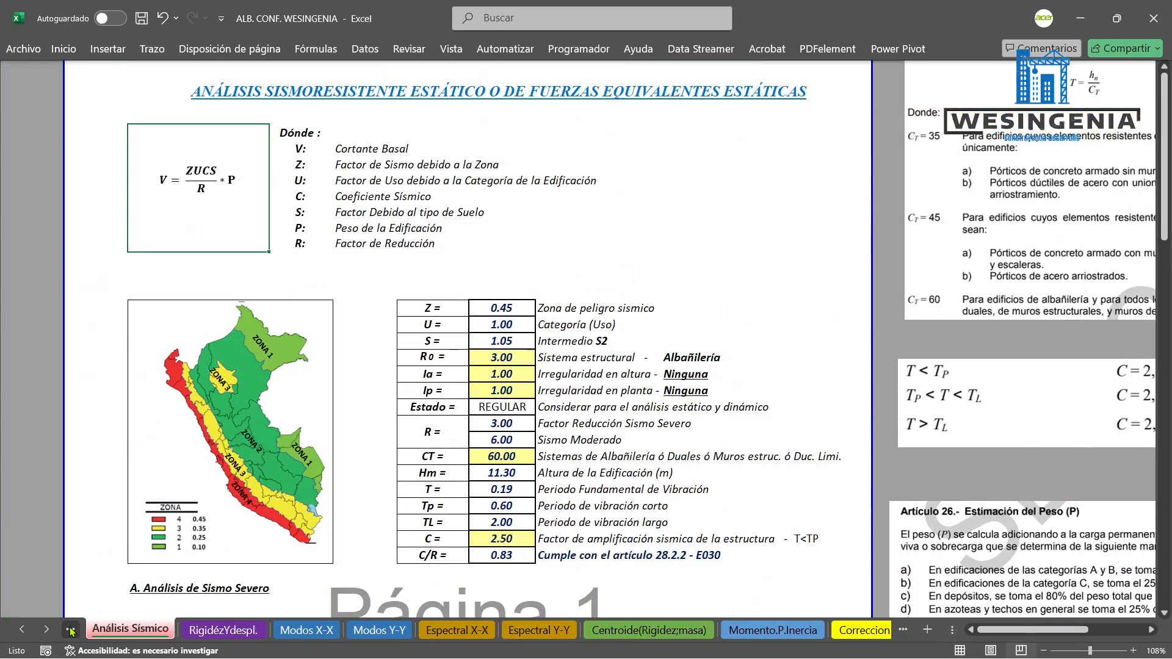
click(71, 630)
click(70, 631)
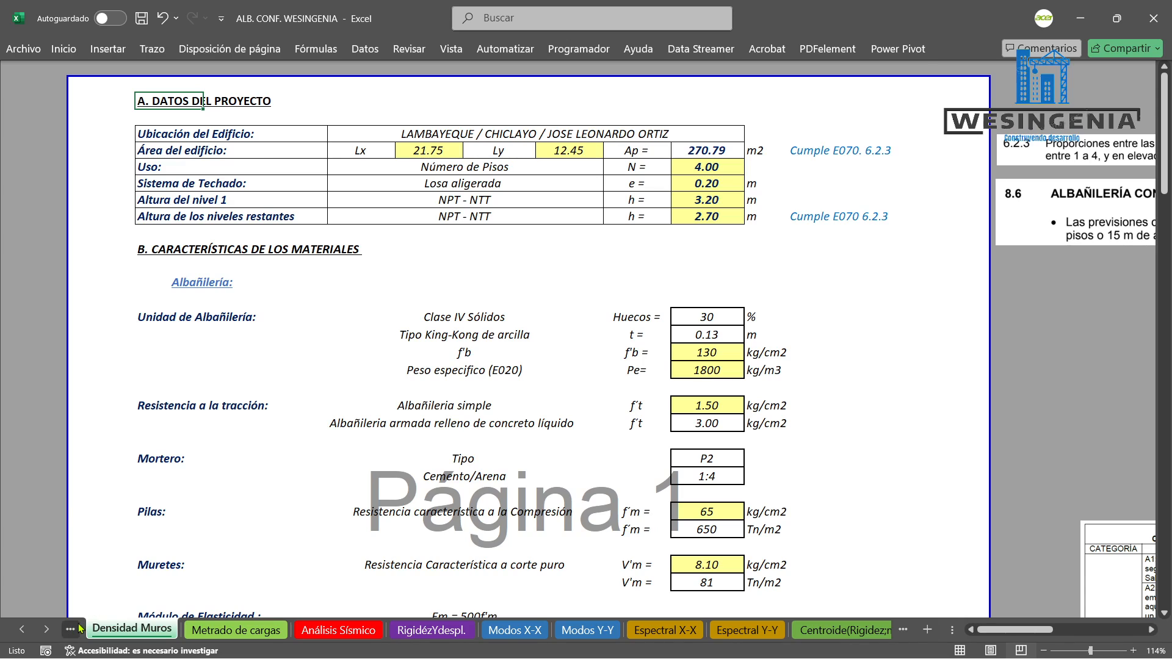
click(70, 630)
click(535, 363)
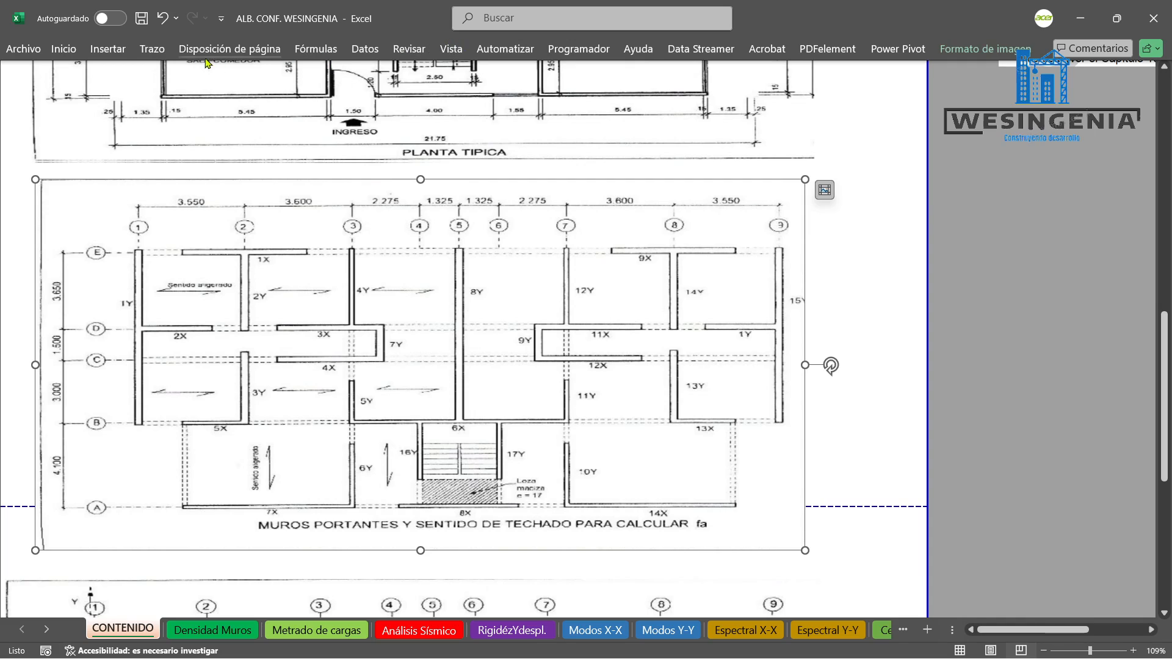
Ink blue lines along axes 4 and 6 on the wall plan and circle the 2.275 and 1.325 spans between axes 3 and 7.
click(152, 49)
click(180, 83)
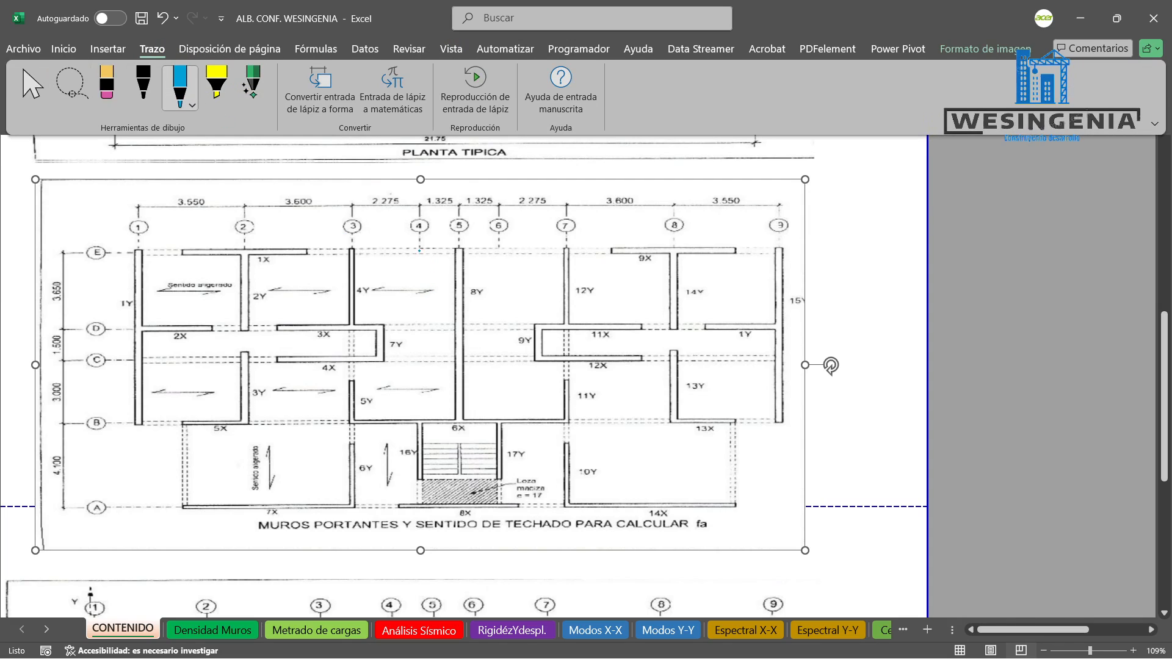
drag(418, 250, 420, 378)
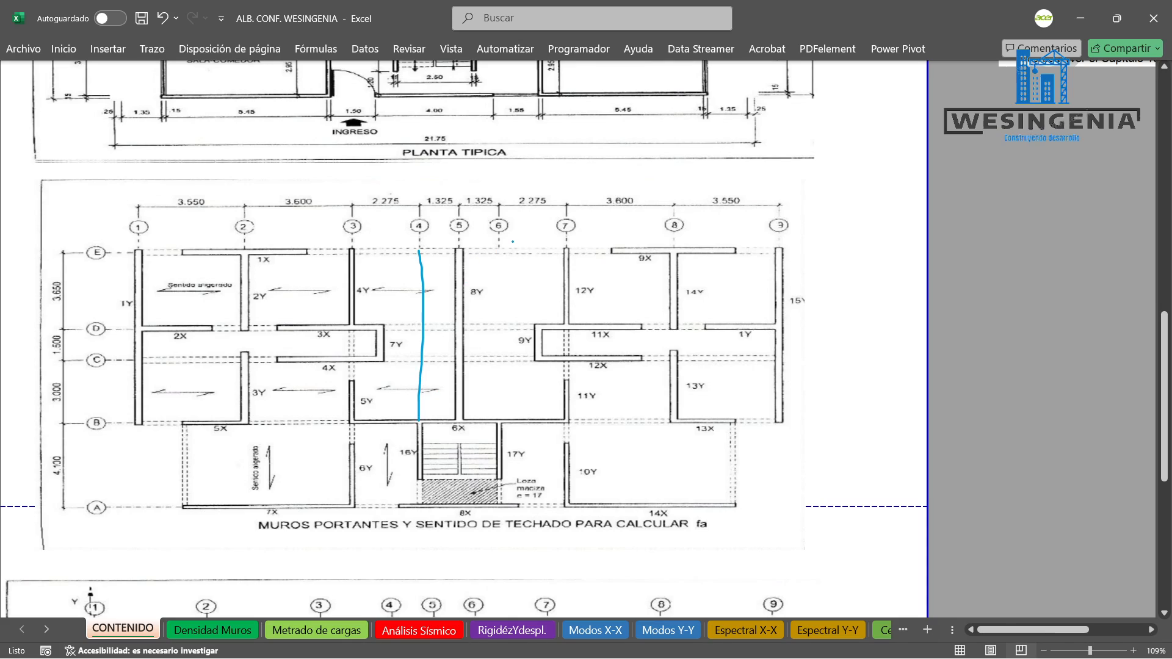
drag(501, 245, 495, 401)
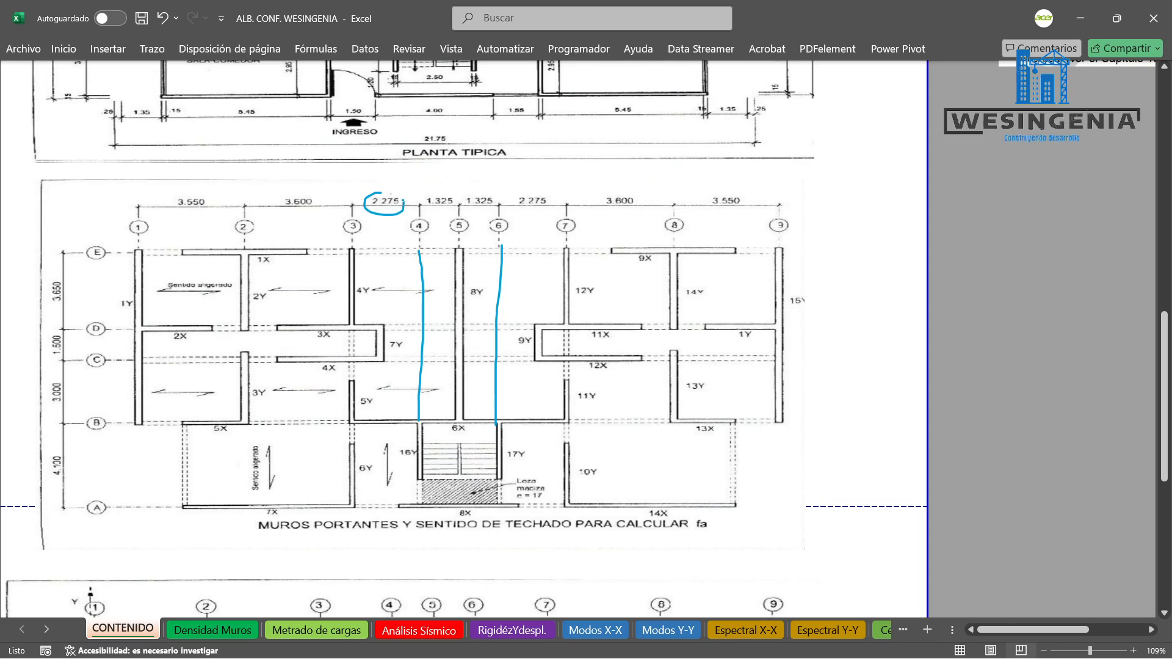
mouse_move(543, 184)
mouse_down()
mouse_move(546, 213)
mouse_move(538, 184)
mouse_up()
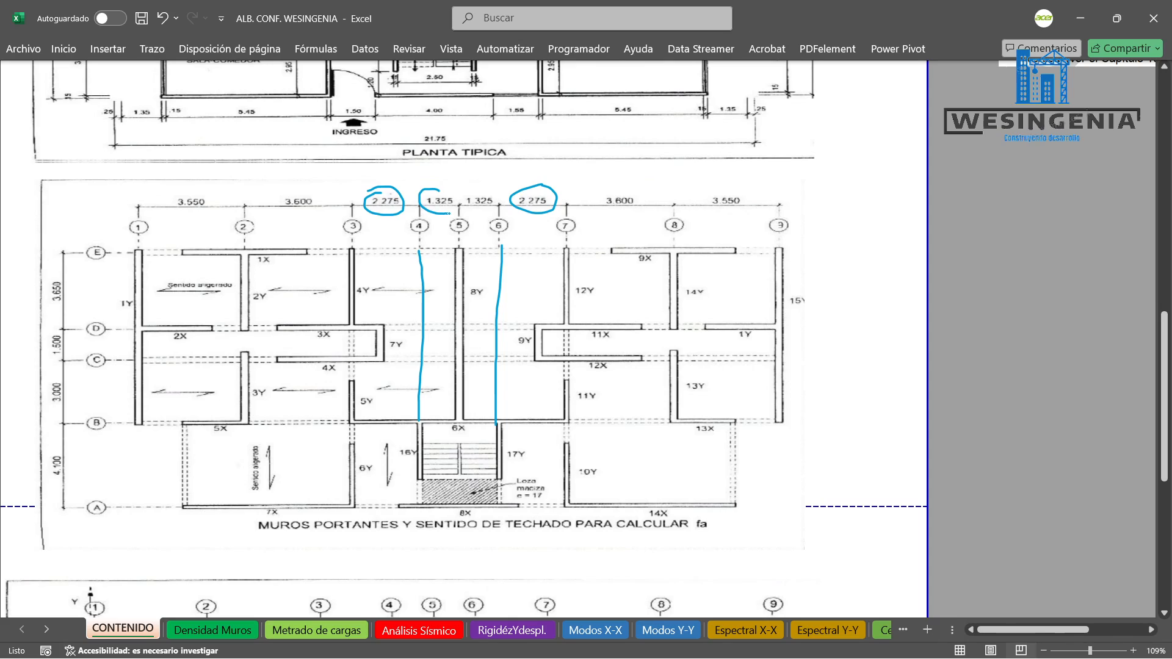
drag(465, 194, 506, 206)
Undo all the ink strokes over the wall plan and return to the normal selection tool.
key(ctrl+z)
key(ctrl+z)
key(ctrl+z)
key(ctrl+z)
key(ctrl+z)
key(ctrl+z)
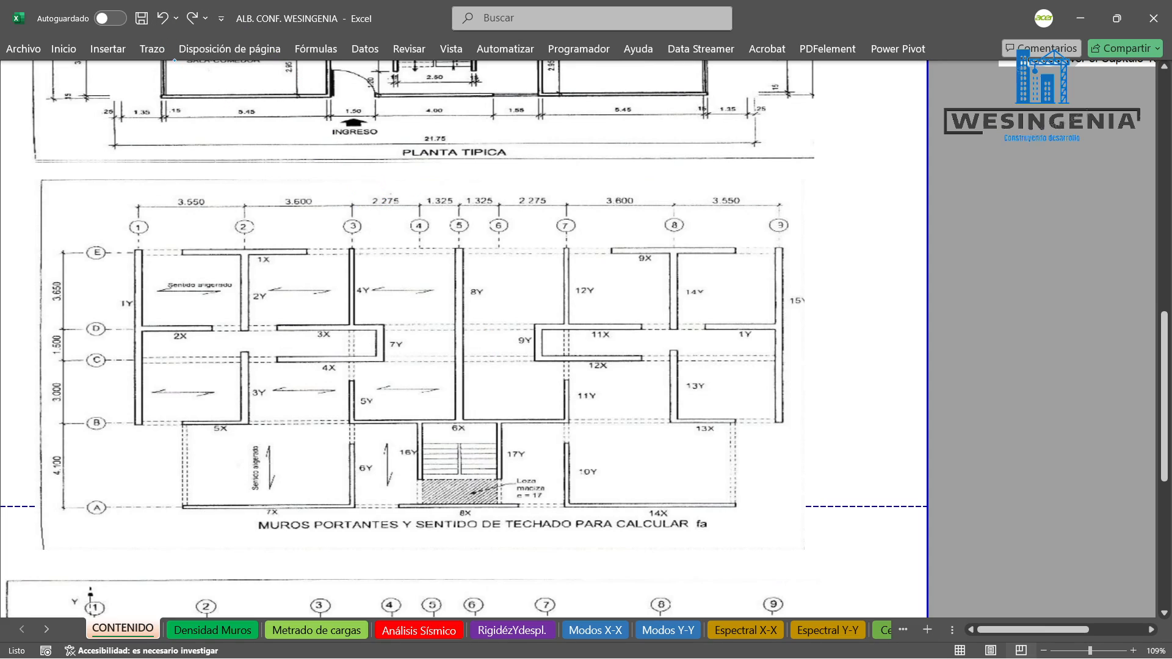
click(146, 54)
click(33, 89)
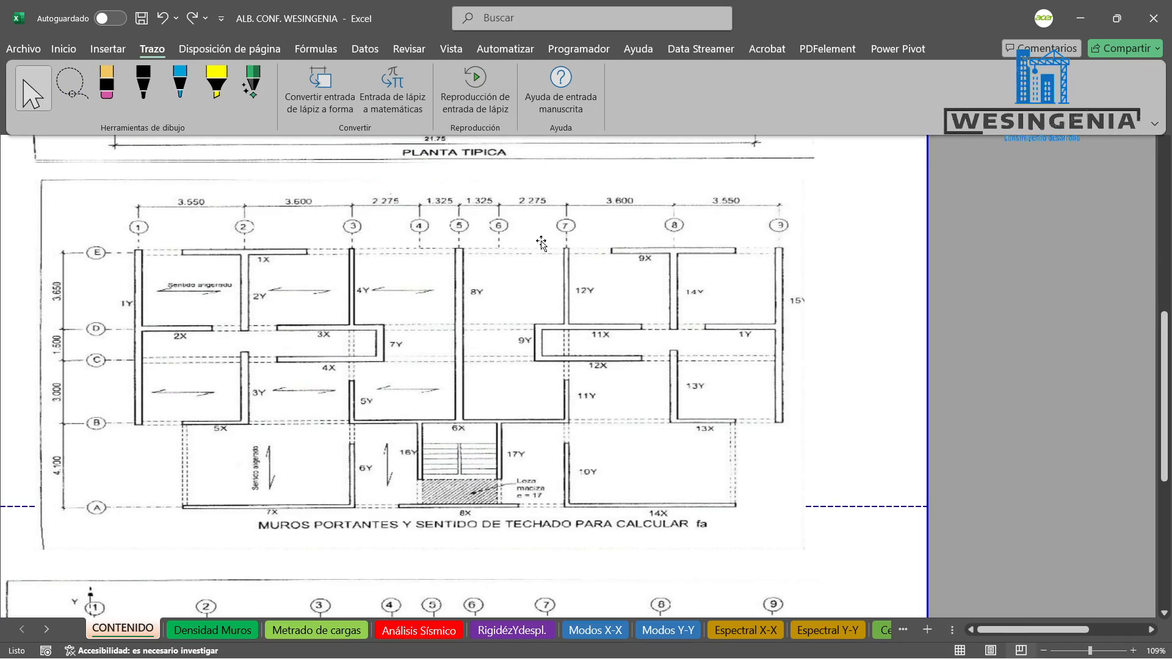
Return to the Elem. de confinamiento sheet with the first-storey design table.
click(1016, 295)
click(761, 630)
click(821, 630)
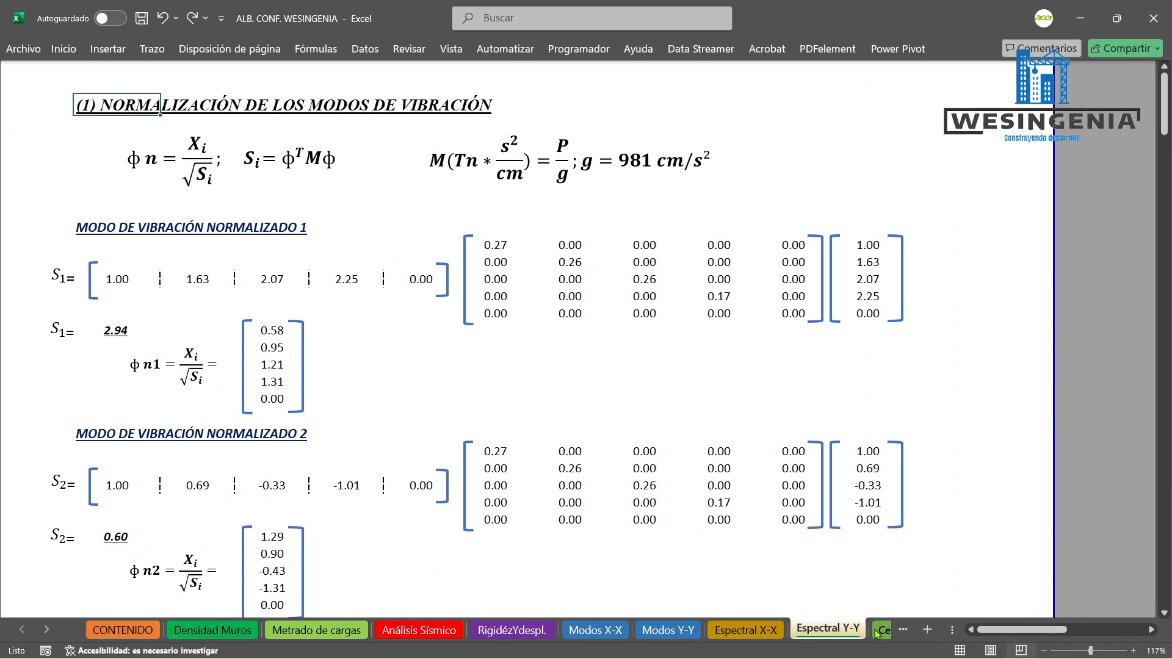
click(879, 632)
click(878, 631)
click(878, 633)
click(878, 632)
click(878, 632)
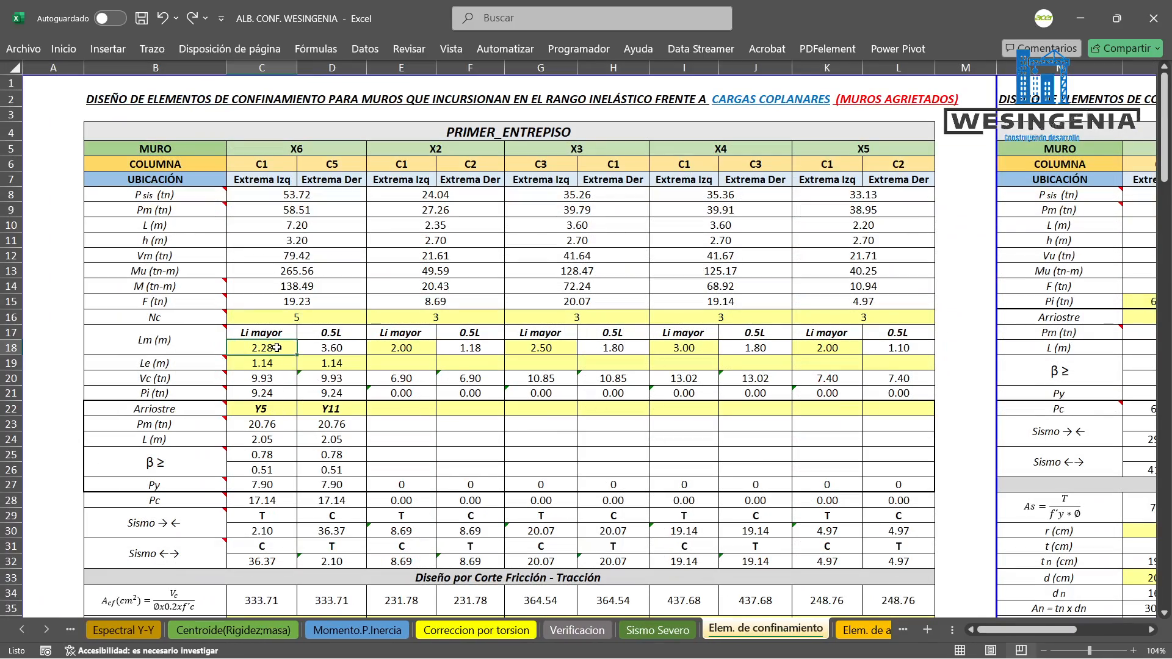
Examine wall X6's 0.5L formula, its Le value and the note on the Le row, leaving the cells unedited.
click(332, 349)
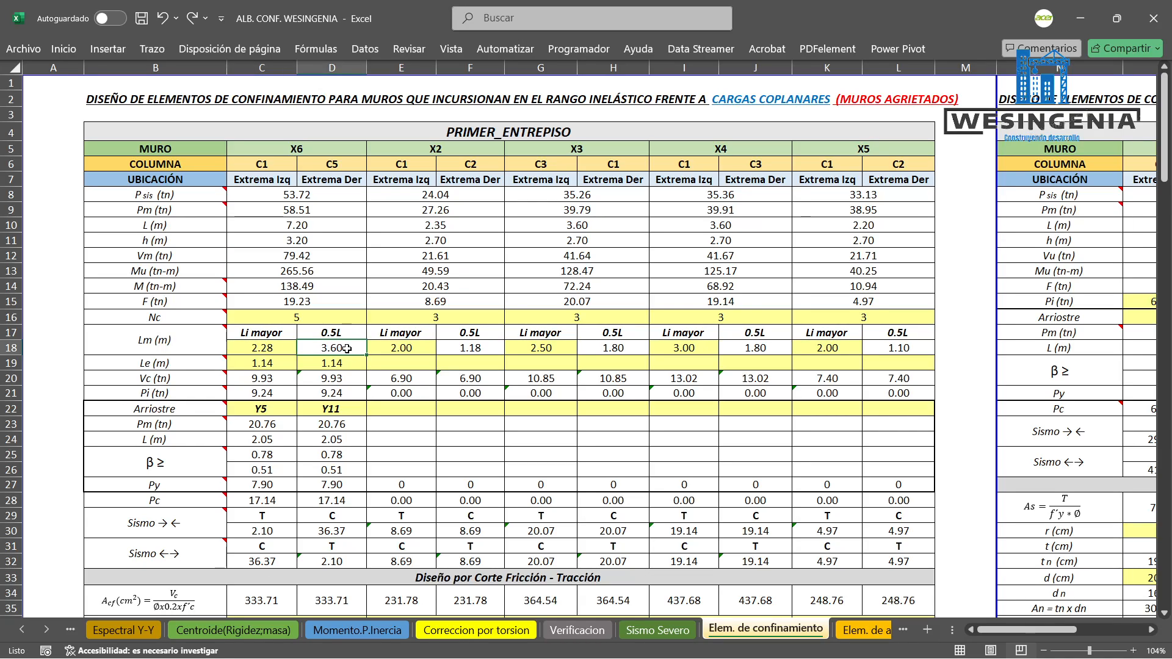
double_click(346, 349)
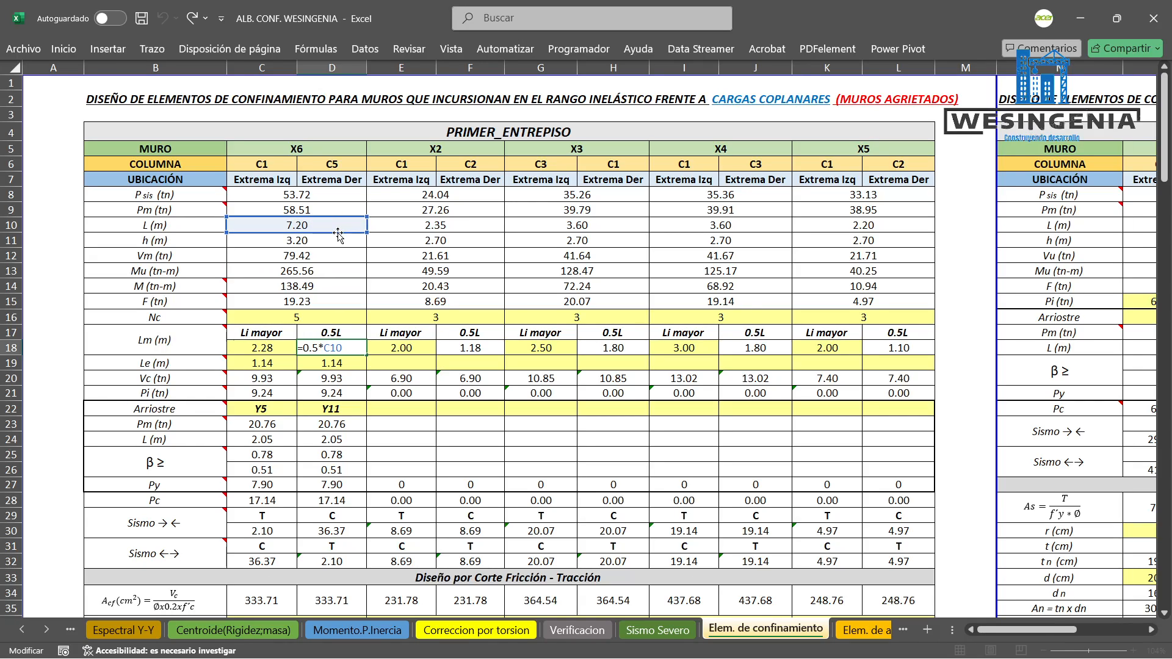
key(Escape)
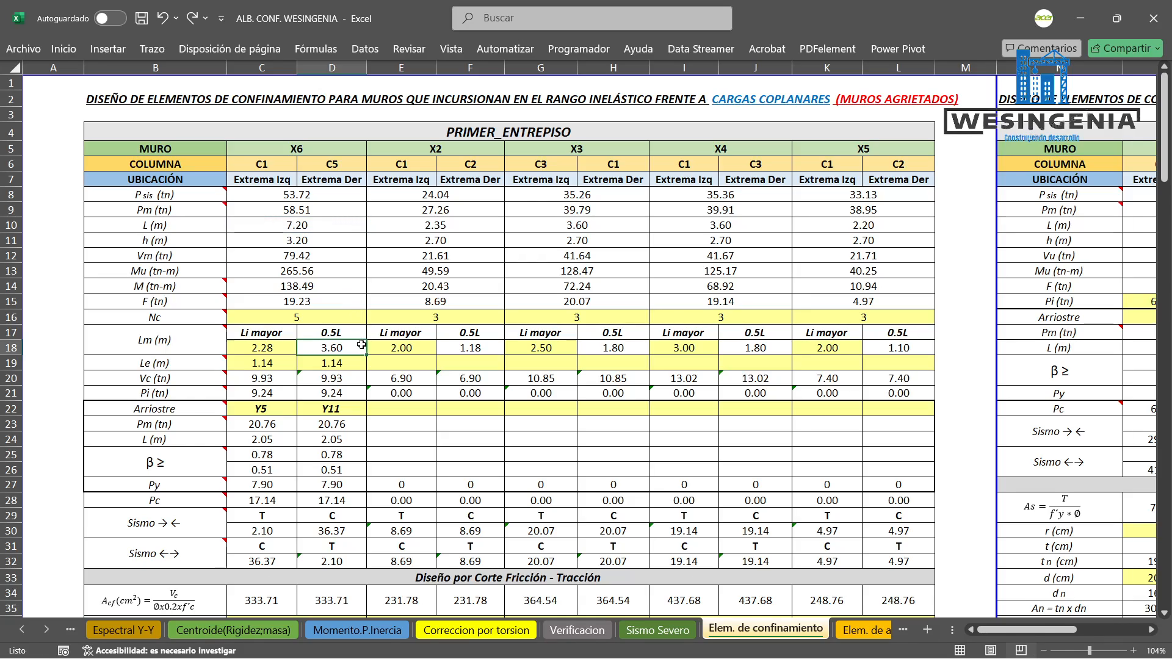
click(276, 364)
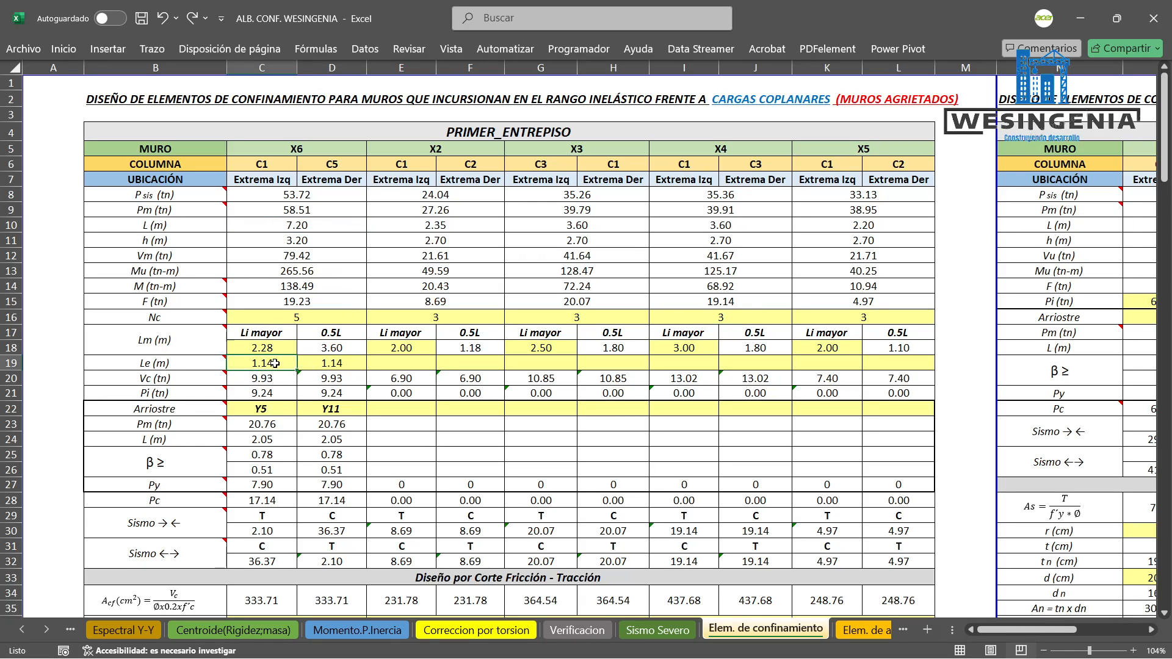
mouse_move(177, 362)
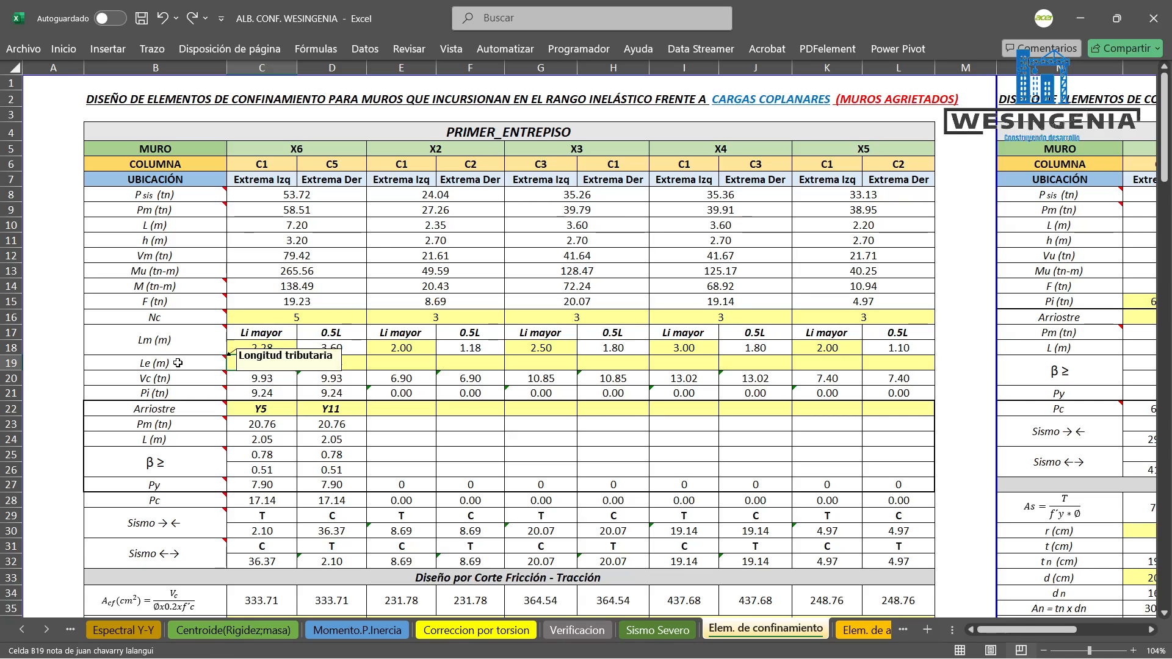
Launch Excel again from the Windows search with a new blank workbook.
mouse_move(861, 656)
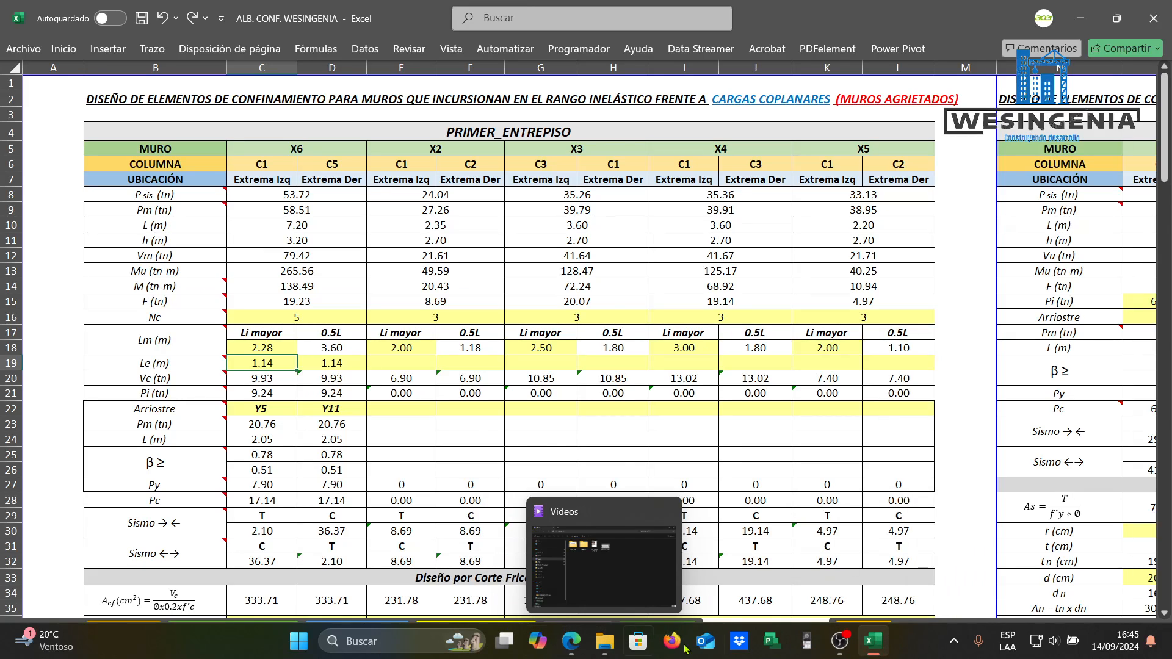
click(426, 641)
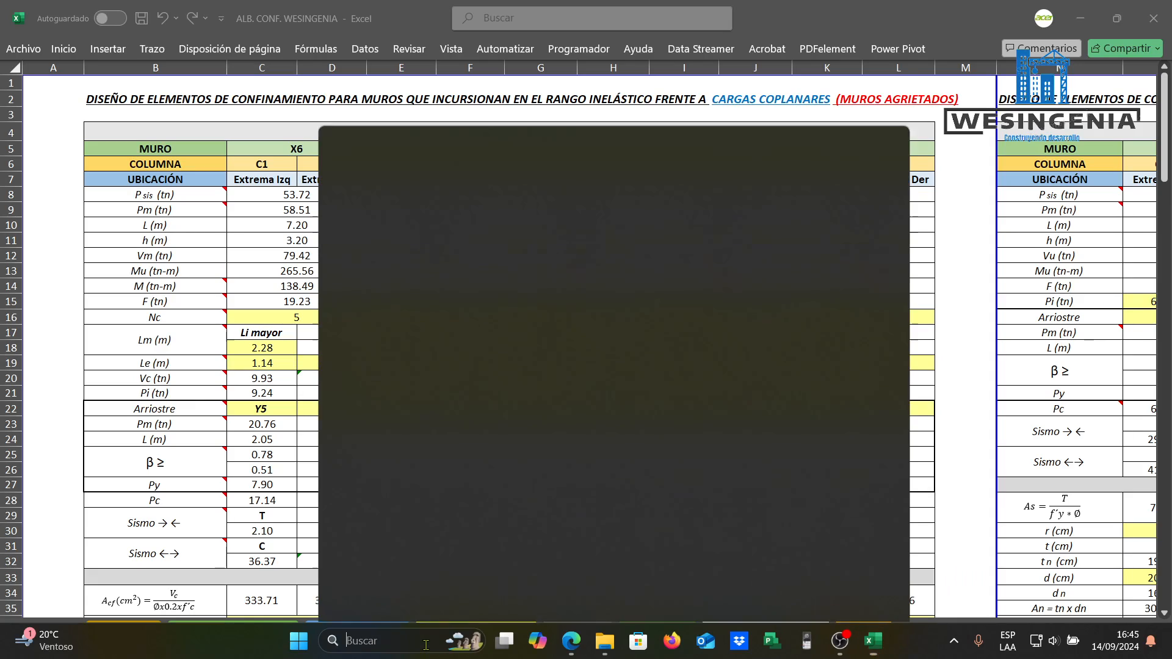
text(exce)
key(Return)
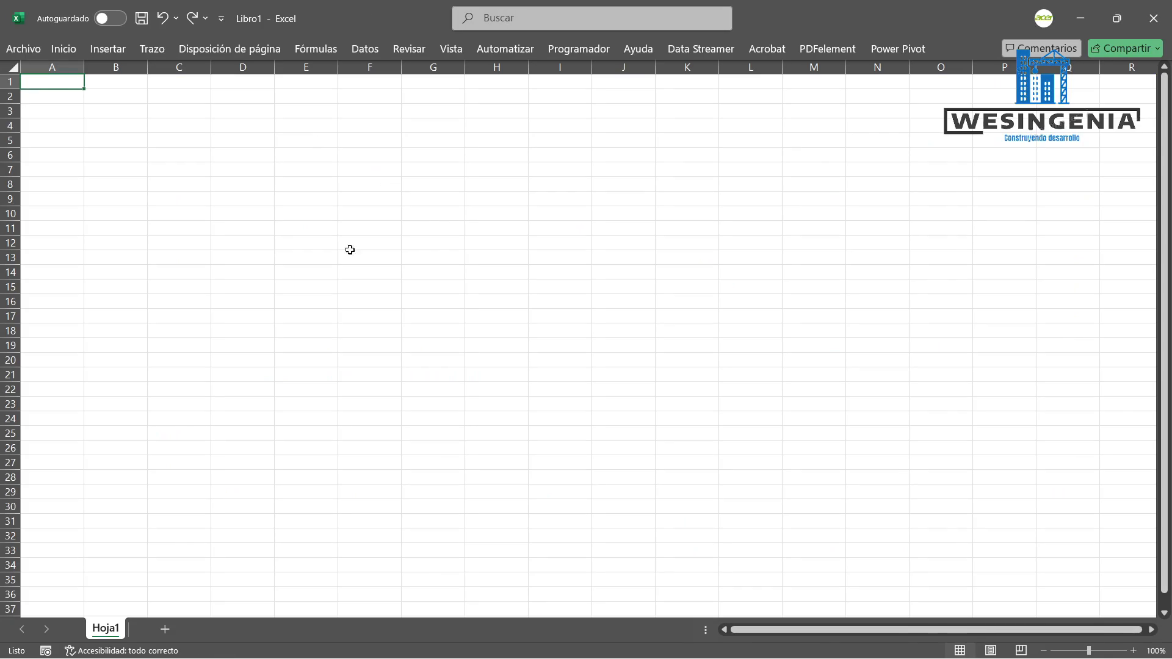
Hide the row and column headings and the gridlines in the blank workbook.
click(162, 51)
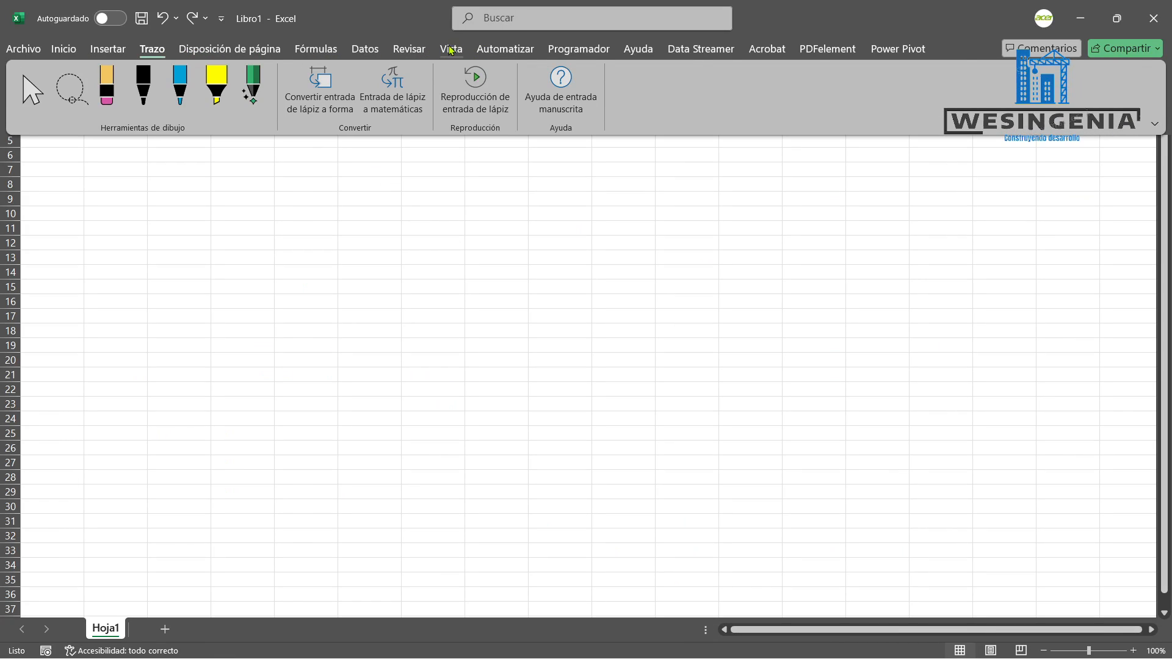
click(451, 50)
click(610, 71)
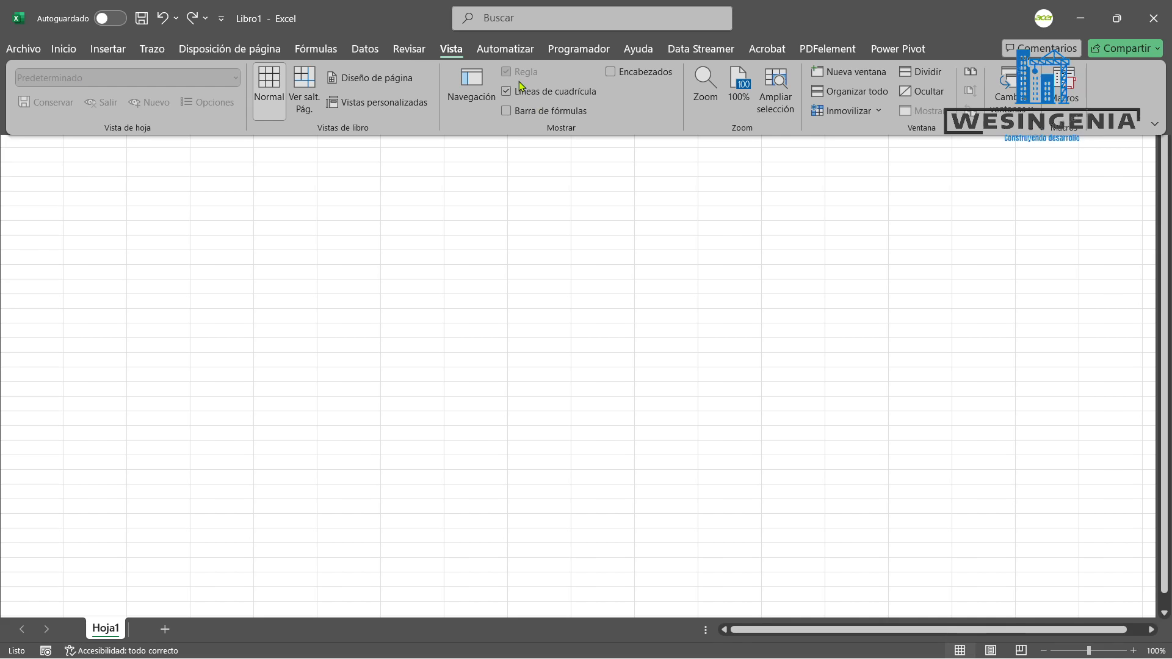
click(506, 91)
key(ctrl+F1)
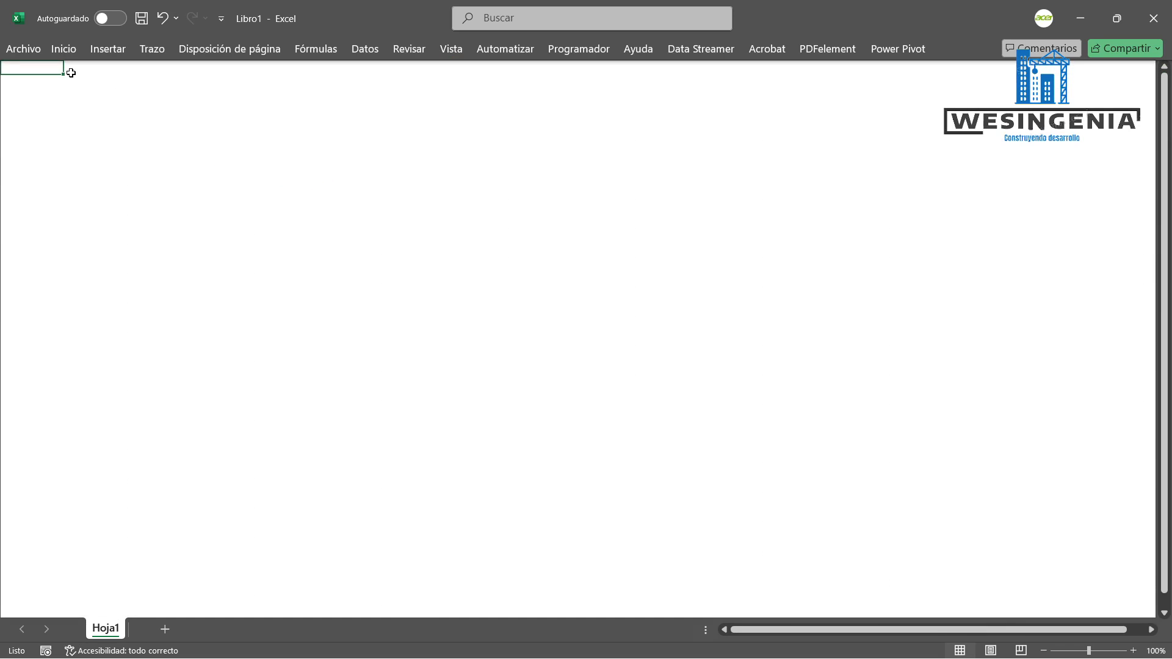
Sketch in blue ink a long horizontal wall outline with a column at each end and one in between.
click(364, 50)
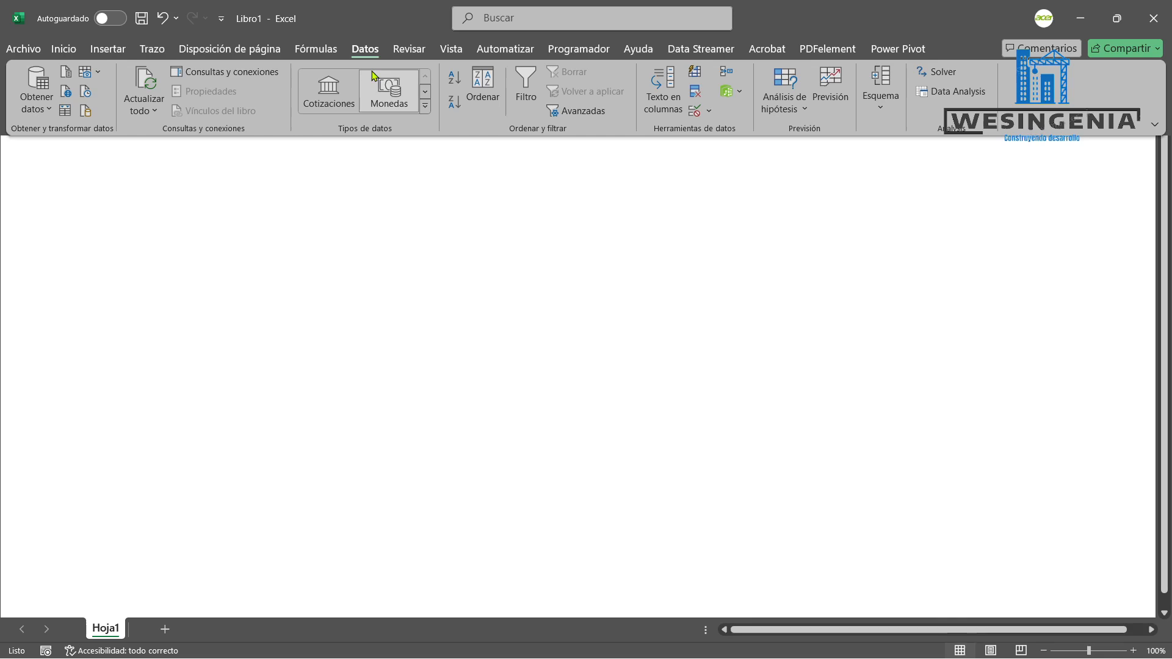
click(151, 50)
click(147, 89)
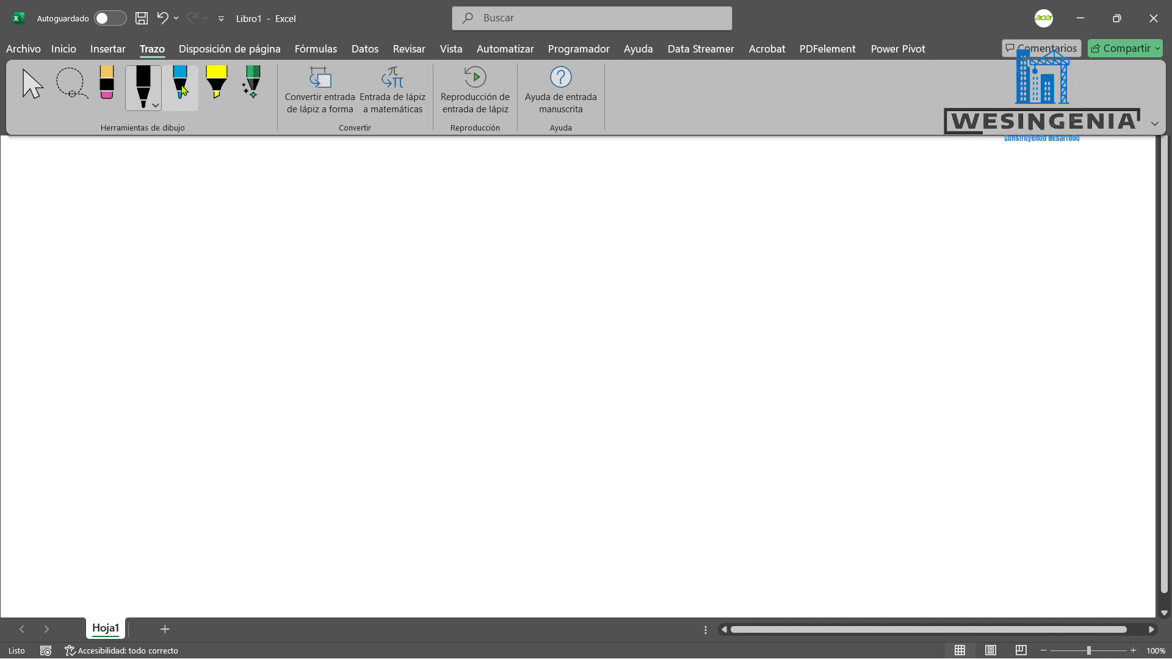
click(180, 90)
click(112, 201)
mouse_move(131, 112)
mouse_down()
mouse_move(136, 145)
mouse_move(218, 119)
mouse_move(434, 118)
mouse_move(435, 133)
mouse_up()
drag(140, 142, 403, 146)
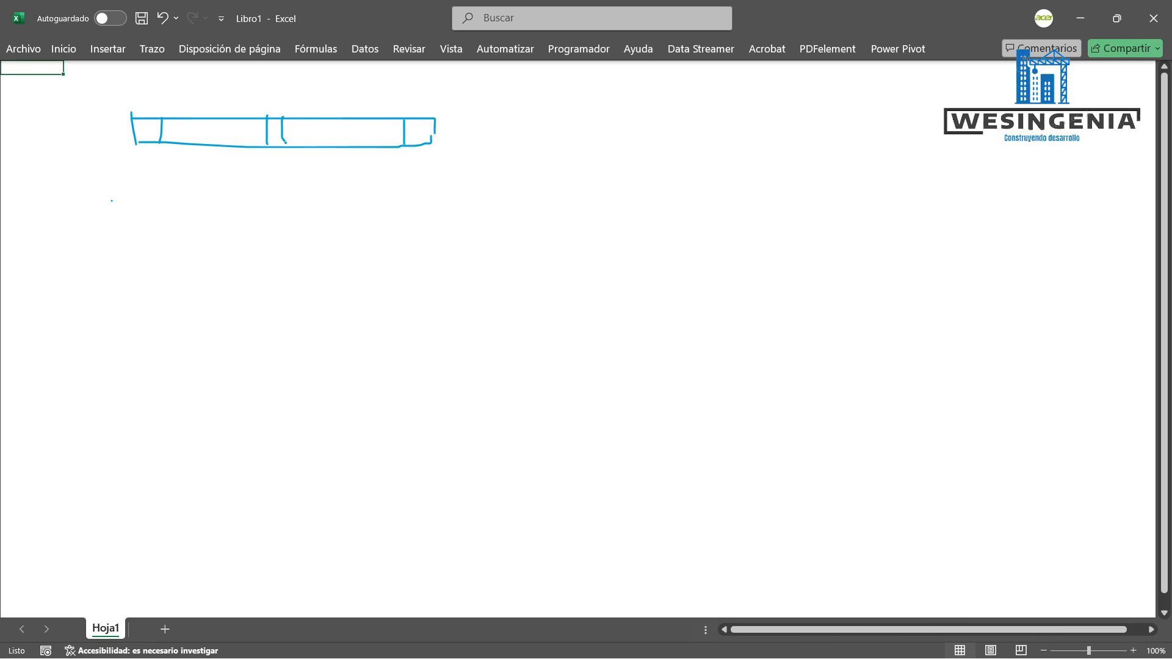
Annotate the wall sketch by numbering columns 1 to 3, pointing an arrow at column 1 and marking each column's tributary length.
drag(147, 149, 149, 227)
mouse_move(145, 90)
mouse_down()
mouse_move(213, 89)
mouse_move(208, 111)
mouse_move(144, 100)
mouse_move(178, 105)
mouse_up()
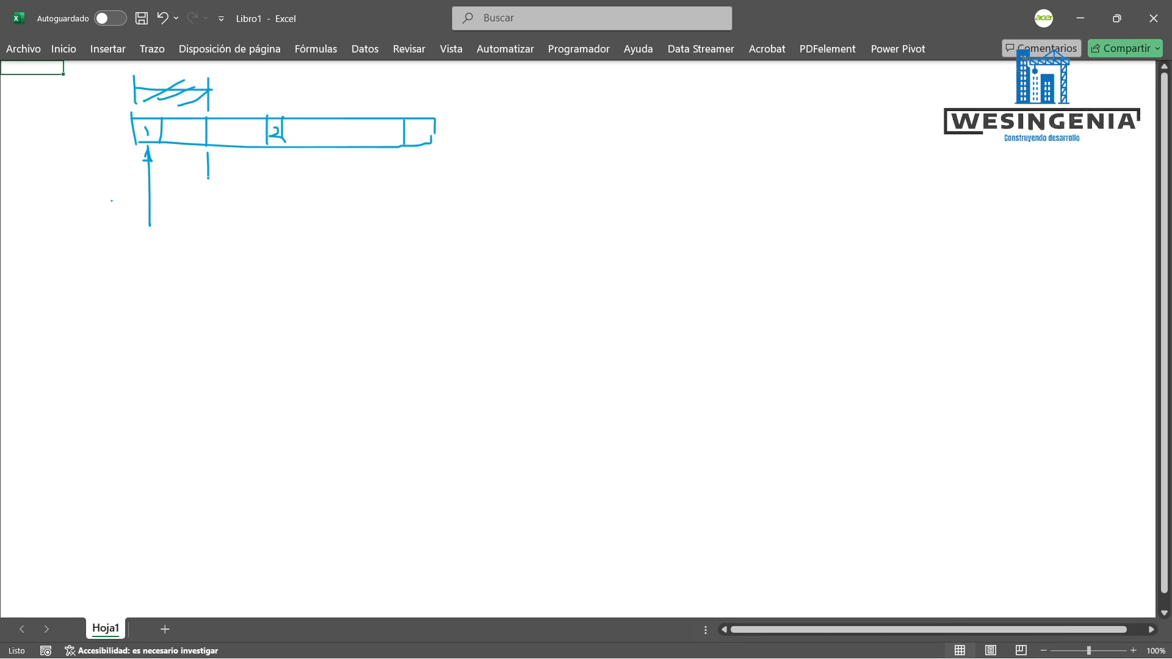
drag(208, 168, 340, 169)
drag(346, 111, 348, 164)
drag(333, 170, 355, 173)
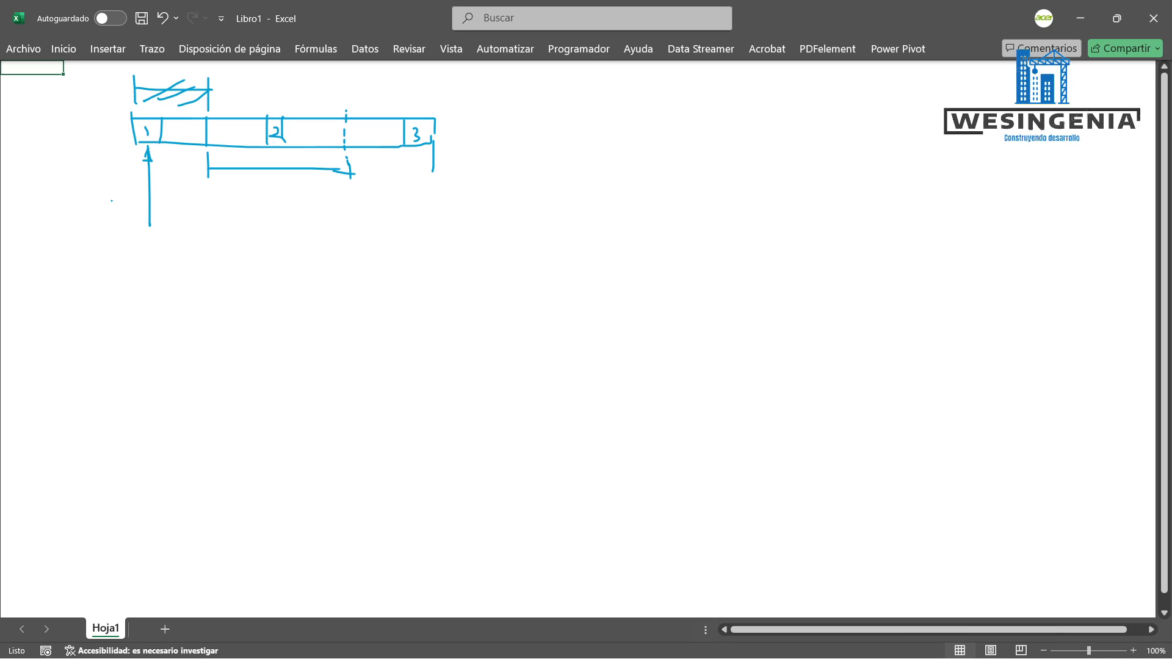
drag(360, 177, 433, 174)
Close the sketch workbook and examine wall X6's Le and Li mayor values in the first-storey design table.
click(1162, 14)
click(641, 420)
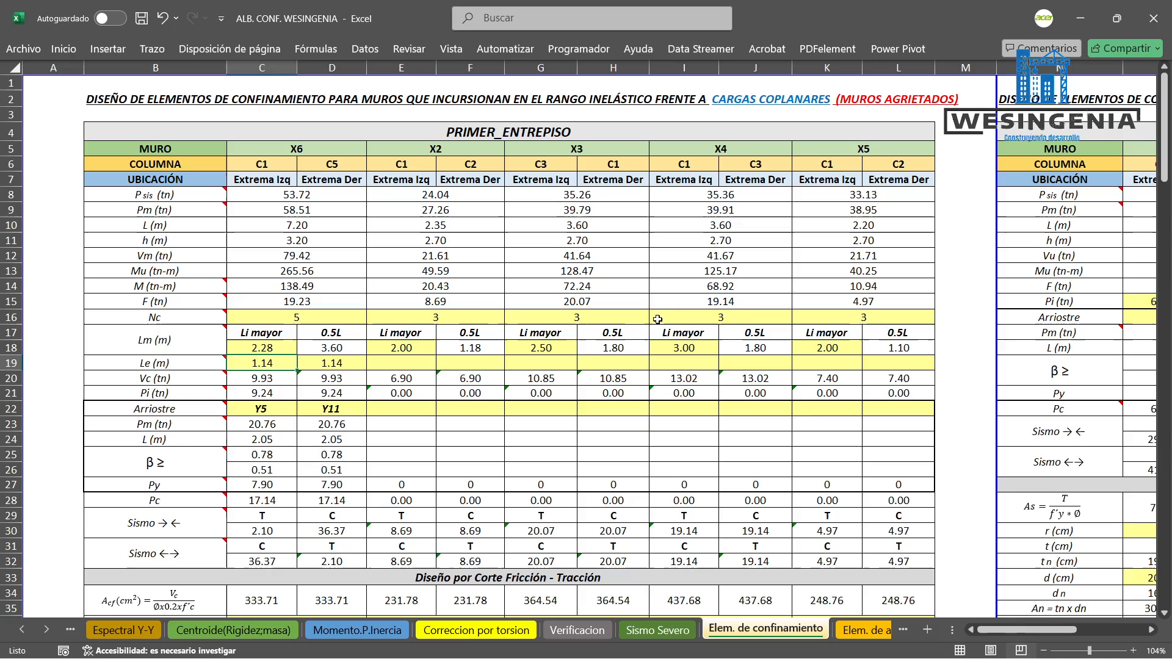
click(167, 362)
click(287, 364)
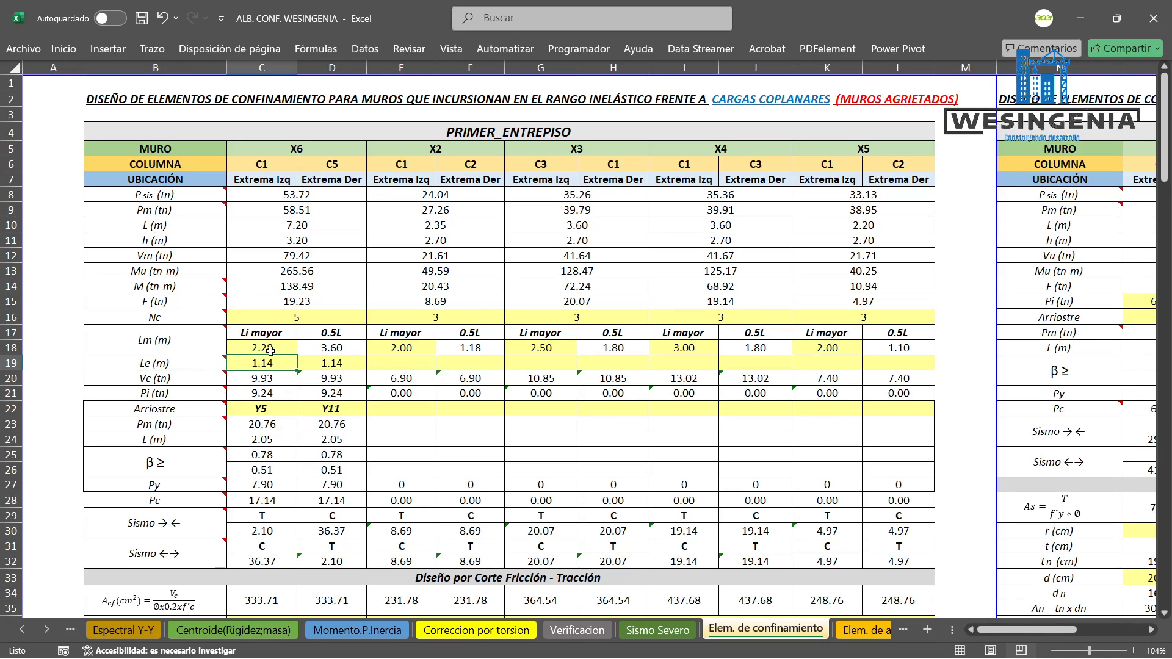
click(270, 350)
Go to the CONTENIDO sheet showing the plan of load-bearing walls.
key(ctrl+Page_Up)
key(ctrl+Page_Up)
key(ctrl+Page_Up)
key(ctrl+Page_Up)
key(ctrl+Page_Up)
key(ctrl+Page_Up)
key(ctrl+Page_Up)
key(ctrl+Page_Up)
key(ctrl+Page_Up)
key(ctrl+Page_Up)
key(ctrl+Page_Up)
key(ctrl+Page_Up)
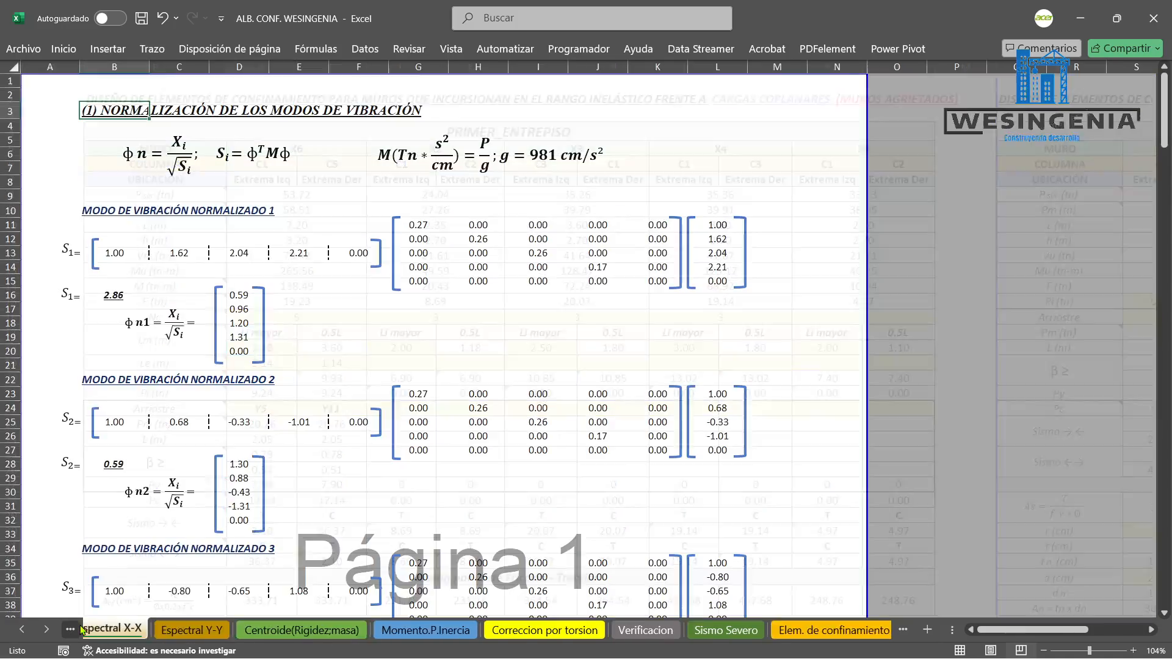
key(ctrl+Page_Up)
key(ctrl+Page_Up)
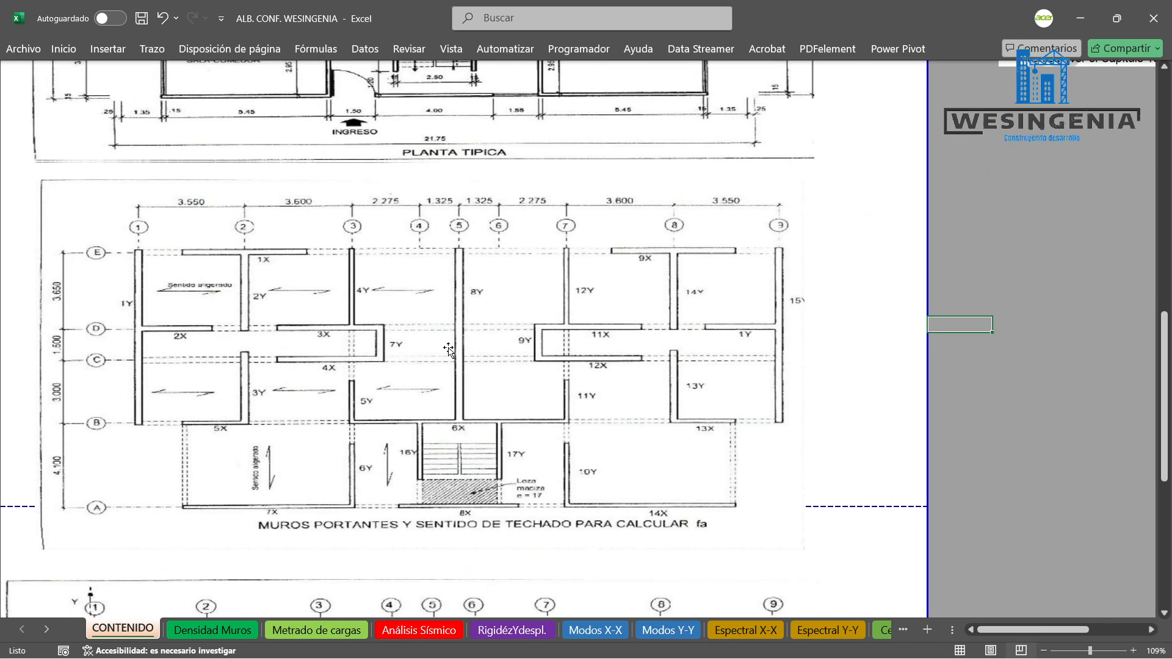
Mark in blue ink the 2.275 span, the wall corner at axes 3 and B, and the tributary length beside it.
click(152, 50)
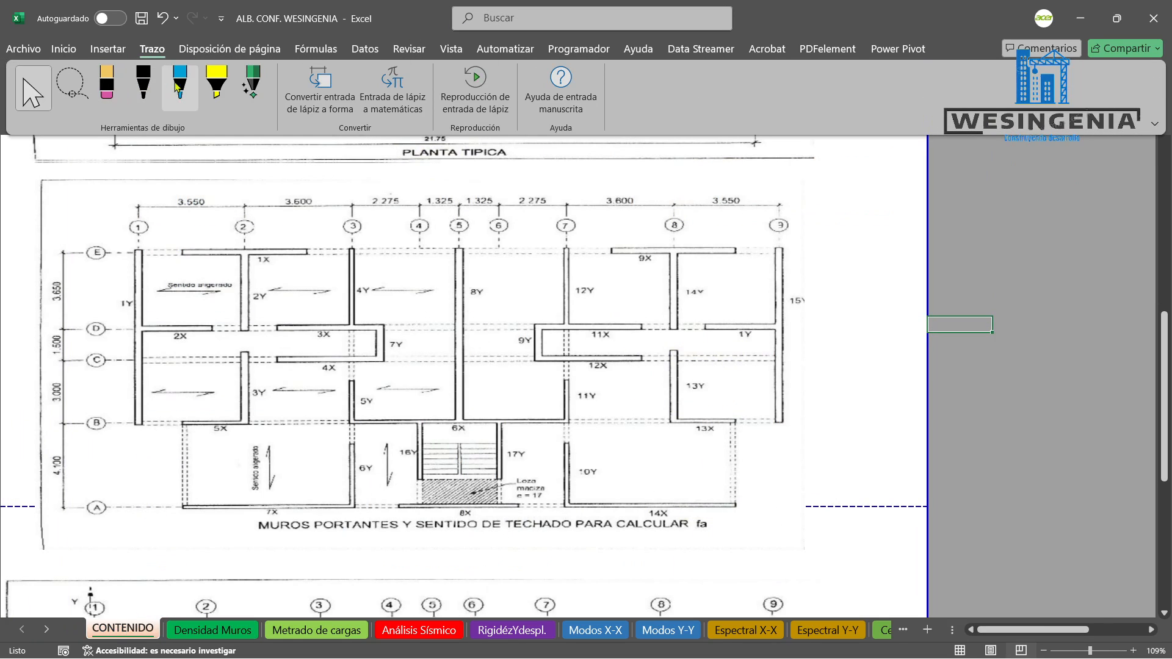
click(171, 82)
click(983, 380)
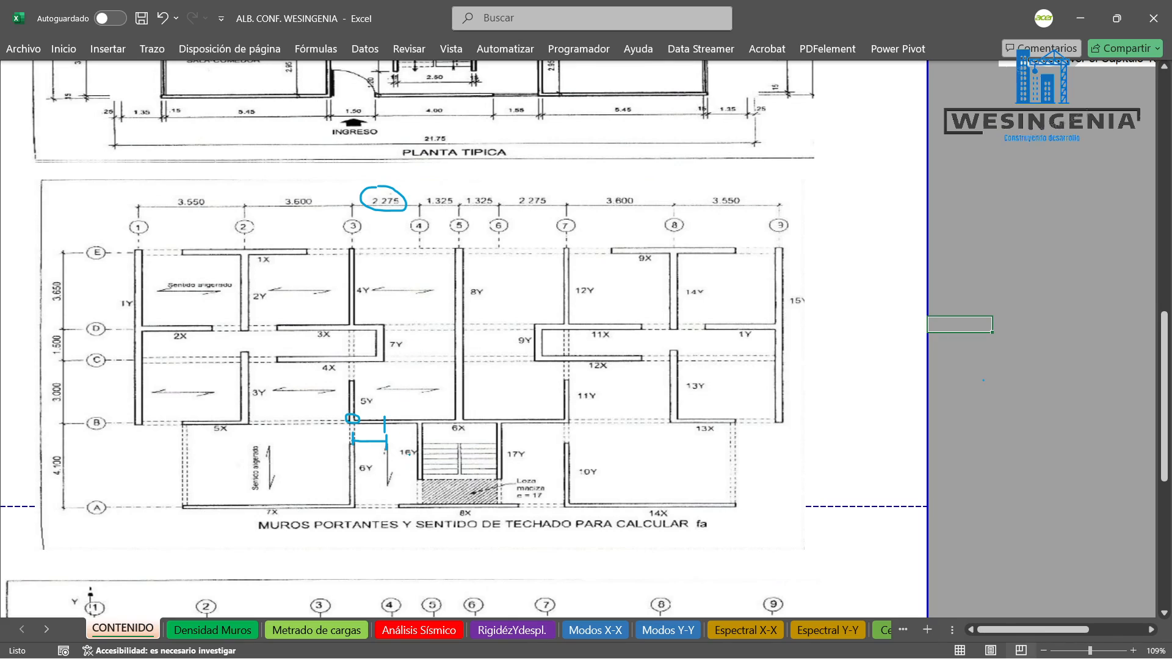
Undo the blue ink marks drawn over the wall plan.
key(ctrl+z)
key(ctrl+z)
key(ctrl+z)
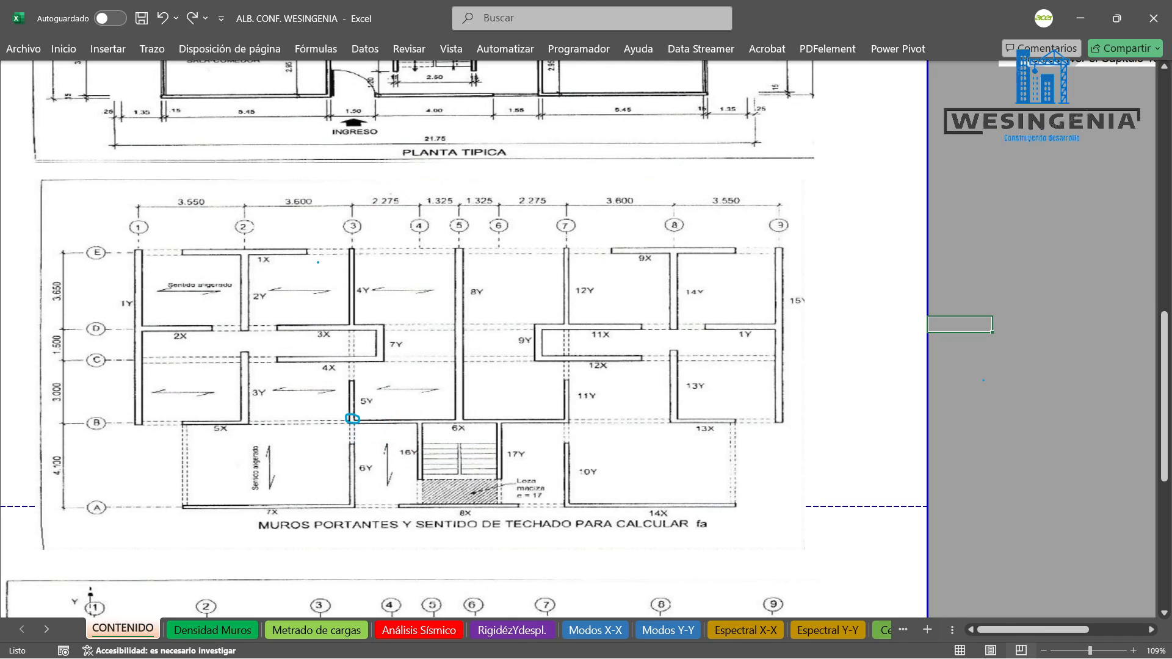
click(107, 49)
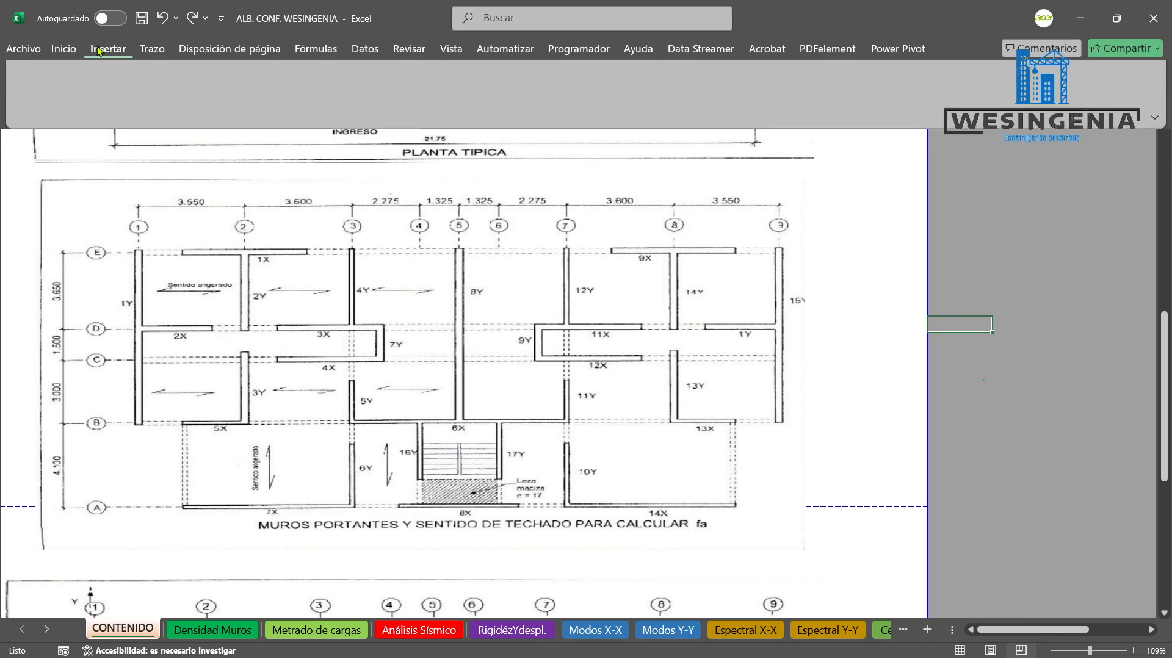
click(63, 49)
click(152, 49)
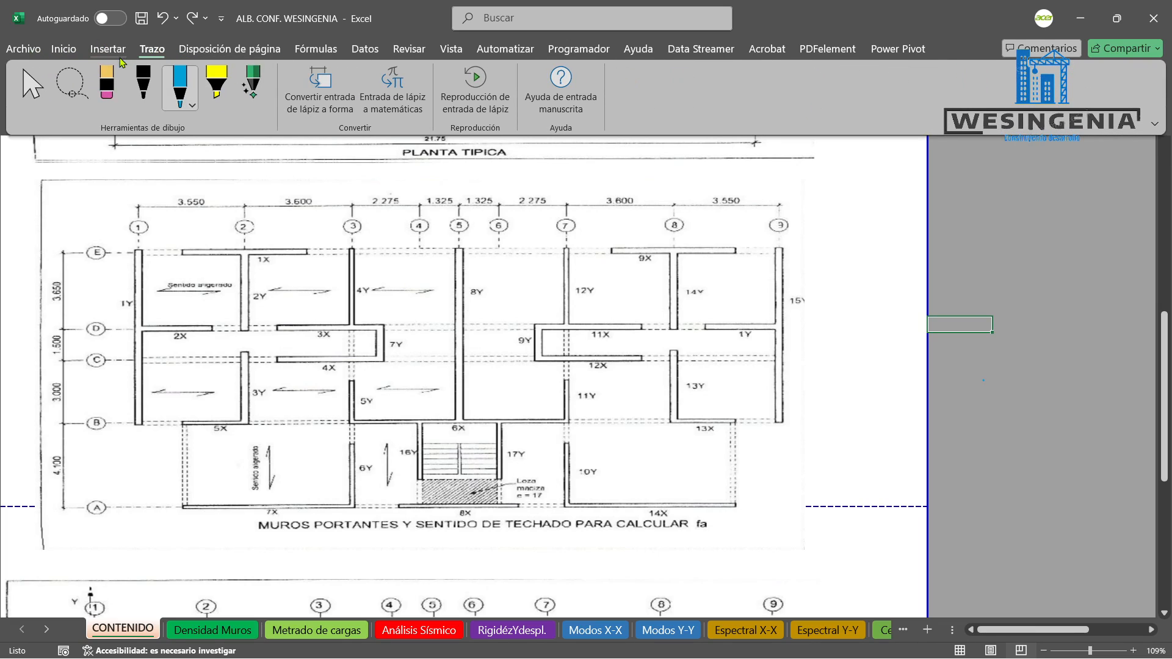
click(989, 349)
Return to the Elem. de confinamiento sheet.
click(885, 632)
click(884, 632)
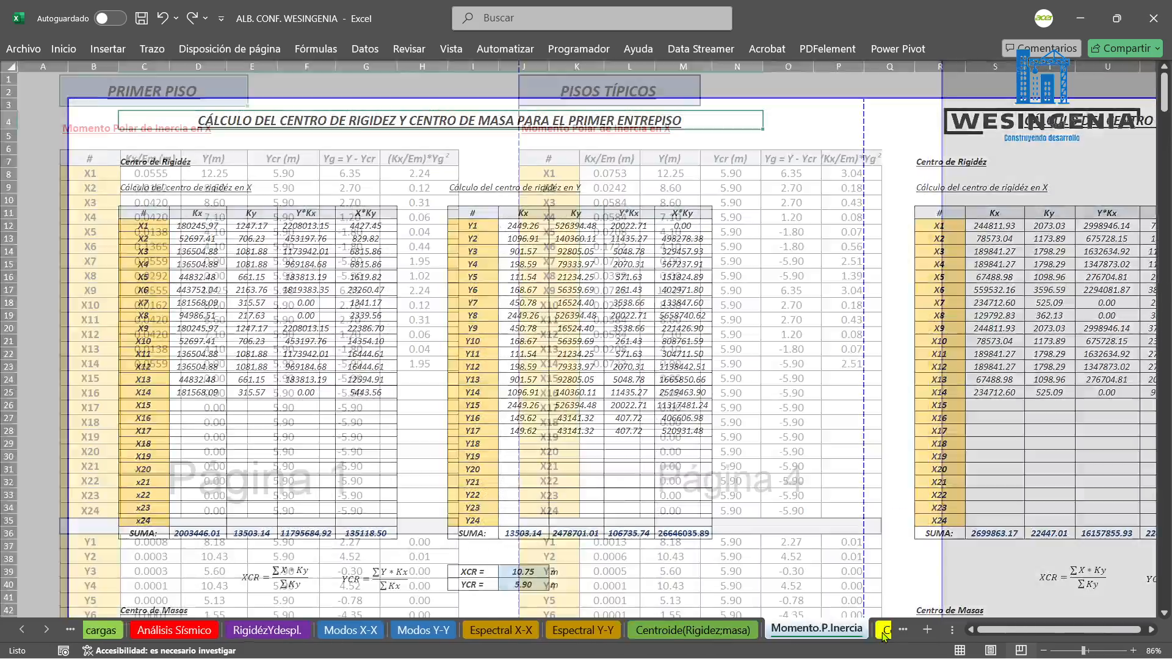
click(884, 633)
click(881, 635)
click(881, 635)
click(880, 635)
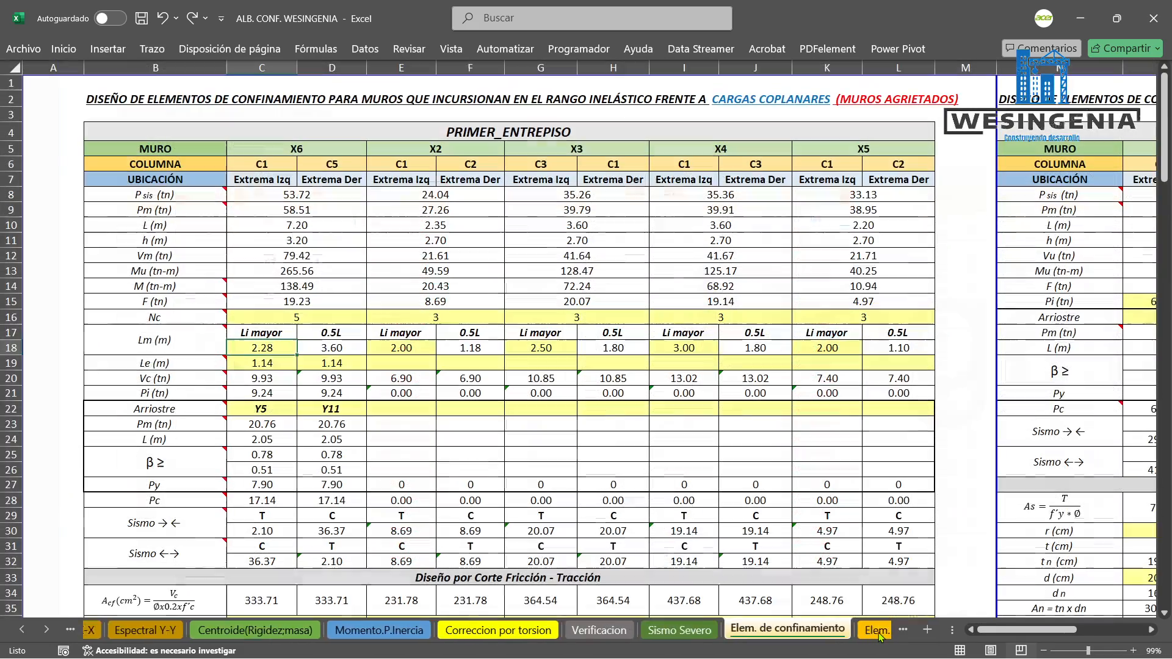
Compare the Le values of wall X6's two end columns with their column labels C1 and C5.
click(269, 365)
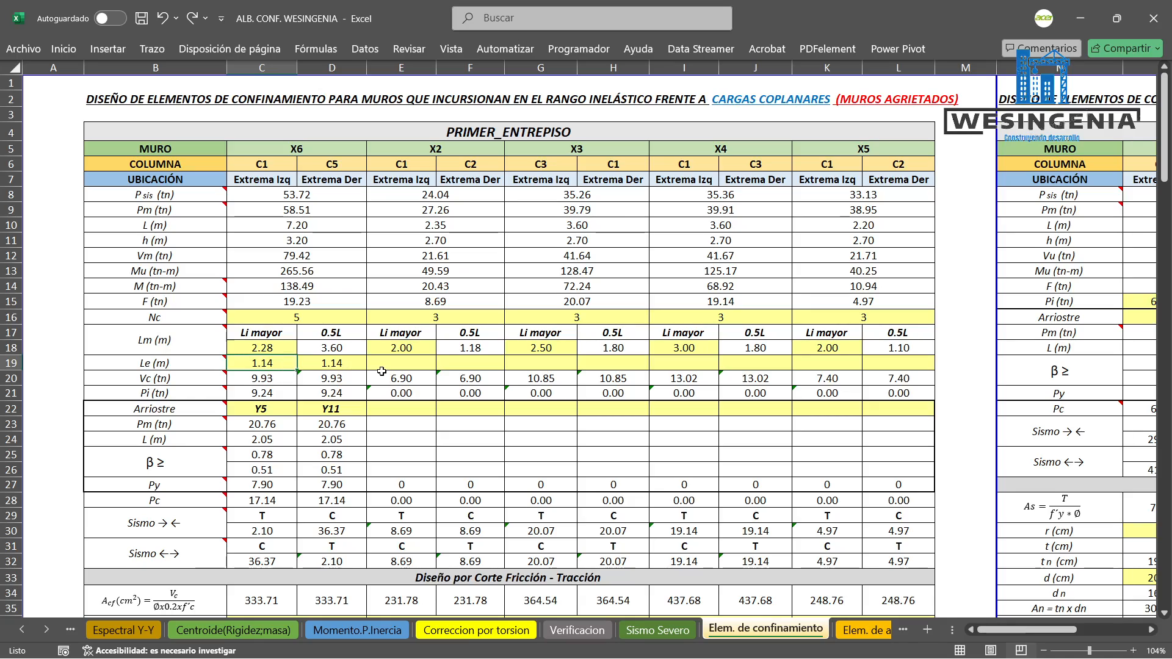
click(344, 364)
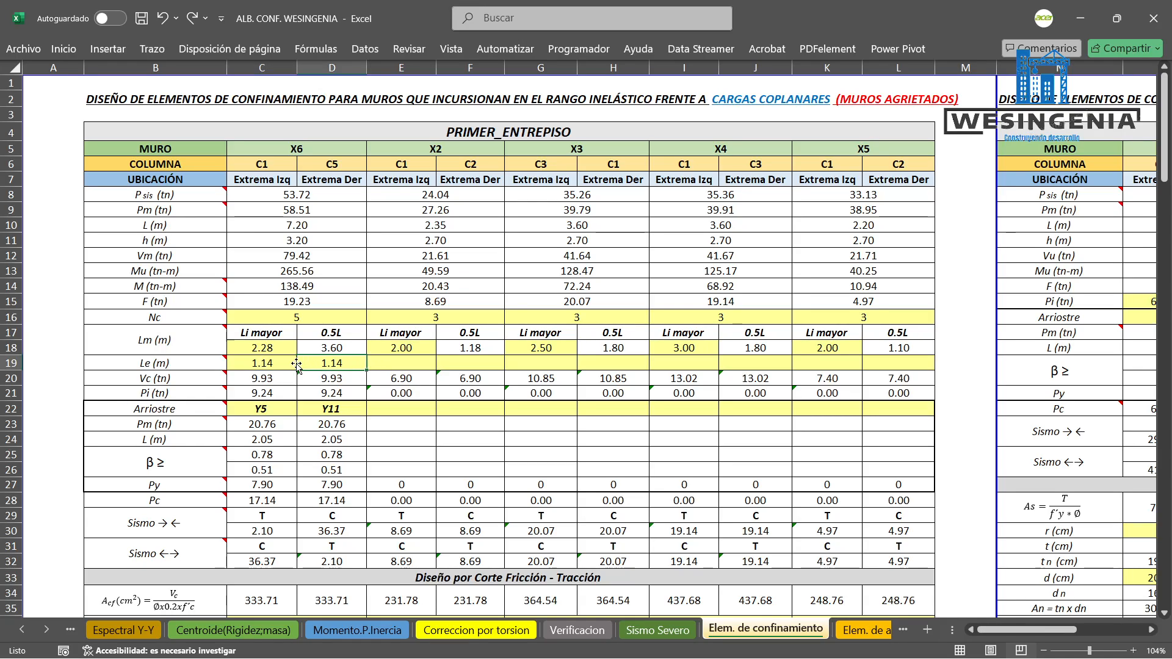
click(285, 362)
click(332, 362)
click(265, 364)
click(332, 364)
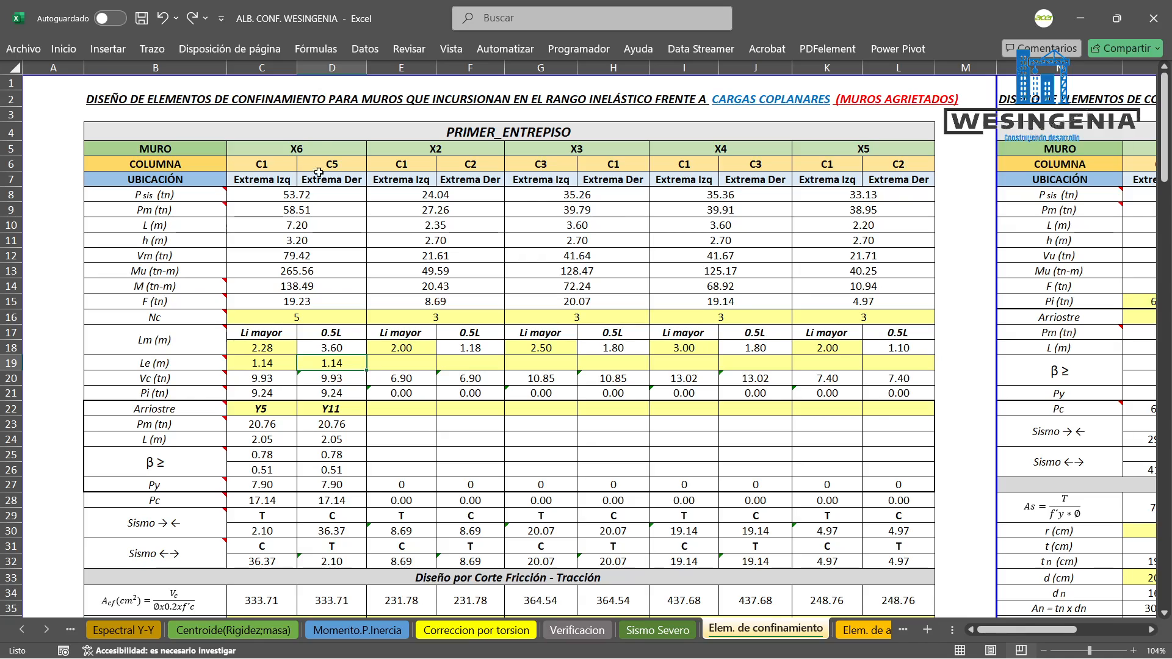
click(272, 167)
click(325, 165)
click(279, 165)
click(328, 166)
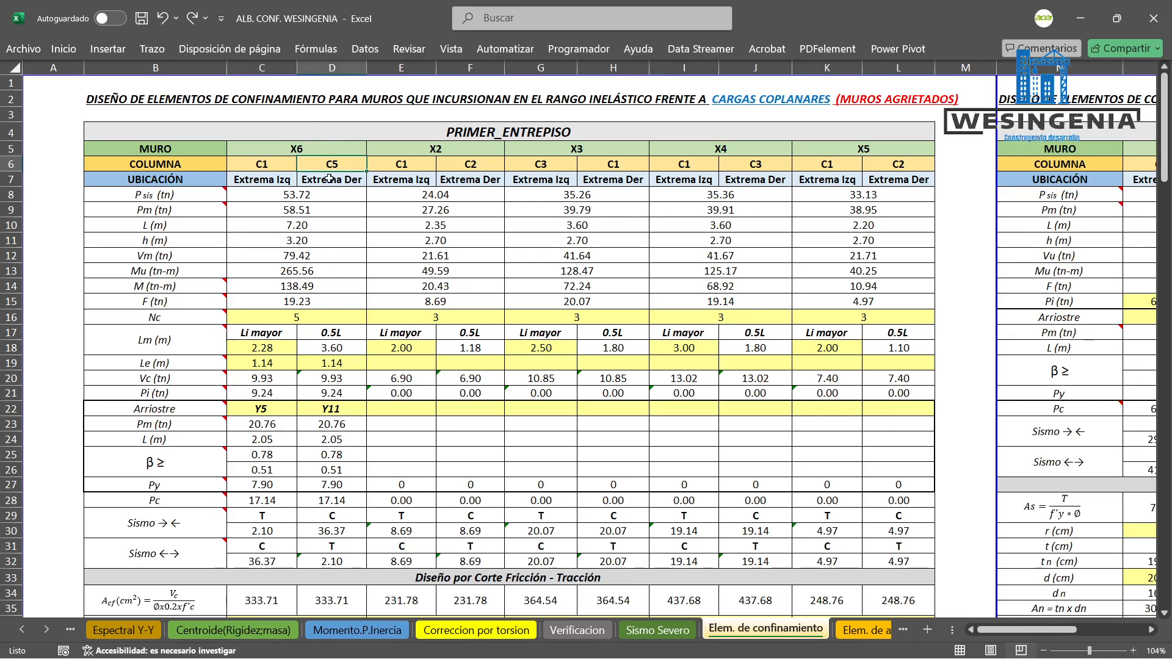
Enter 1.14 as the Le value for wall X6's column C5.
click(265, 364)
click(332, 363)
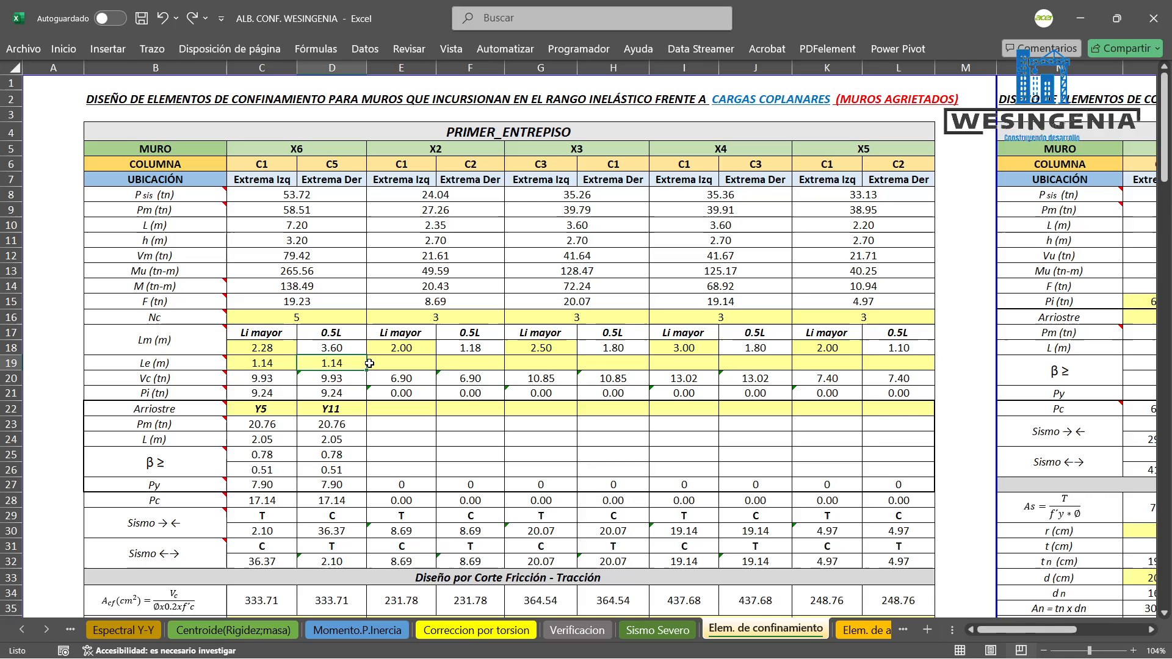
text(1.14)
key(Return)
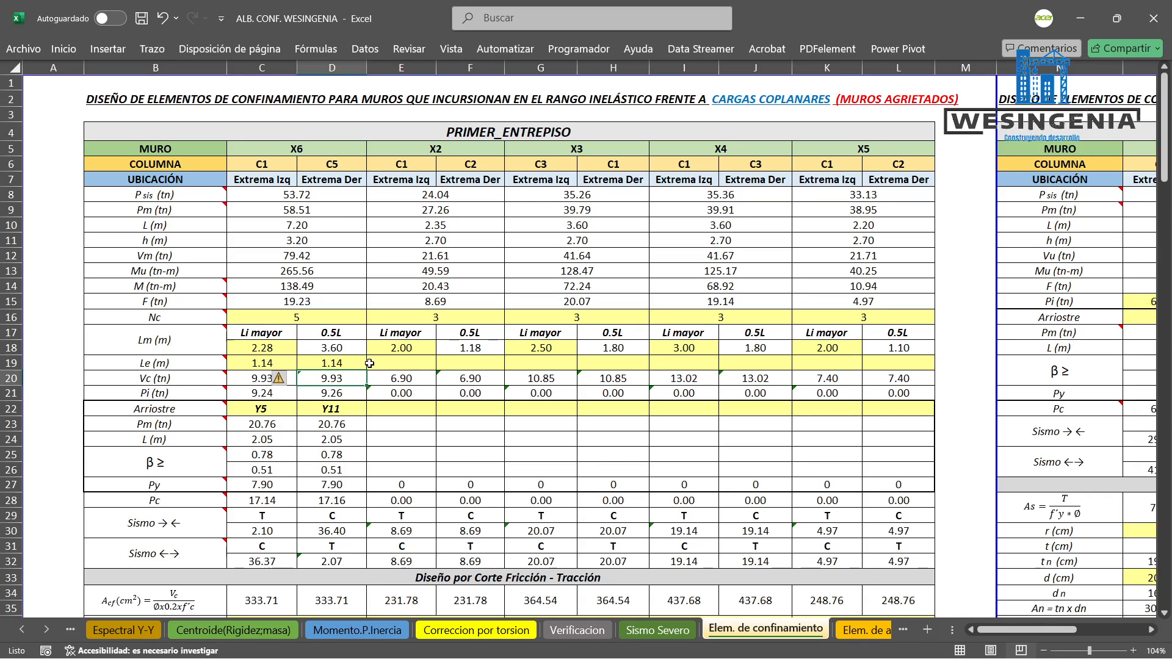
Examine the Vc row for wall X6, leaving its cells unedited.
click(278, 377)
click(326, 452)
click(181, 379)
click(272, 378)
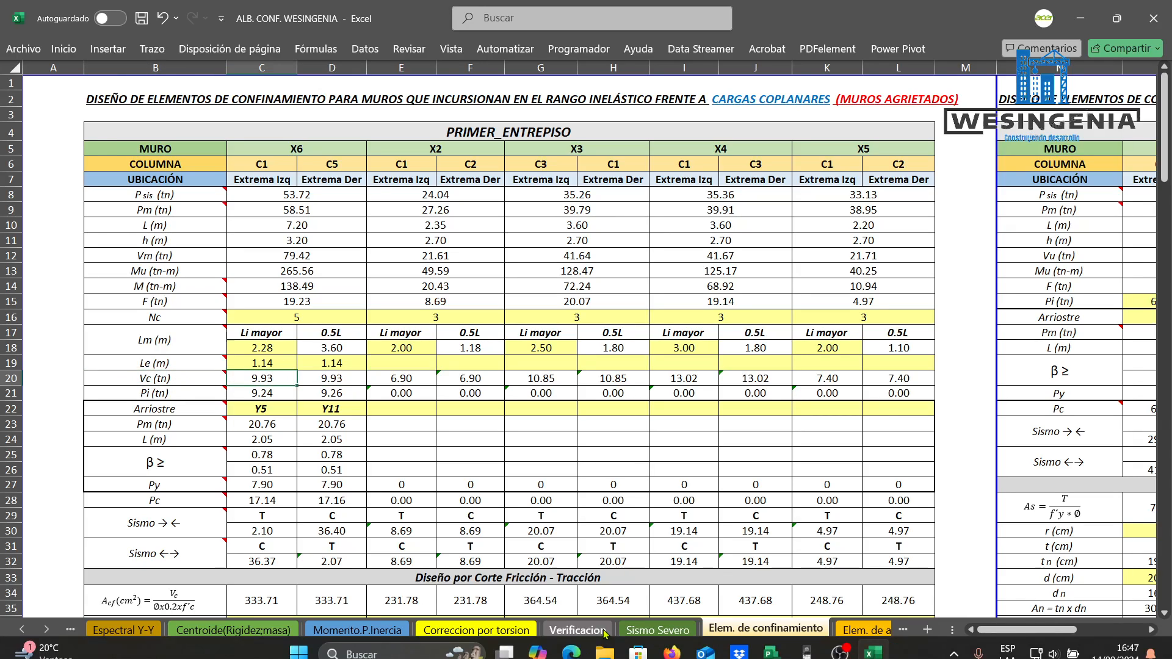
Switch to Norma E.070 in the browser, highlight Table 11's Vc expression for end columns, and return to the spreadsheet.
key(alt+Tab)
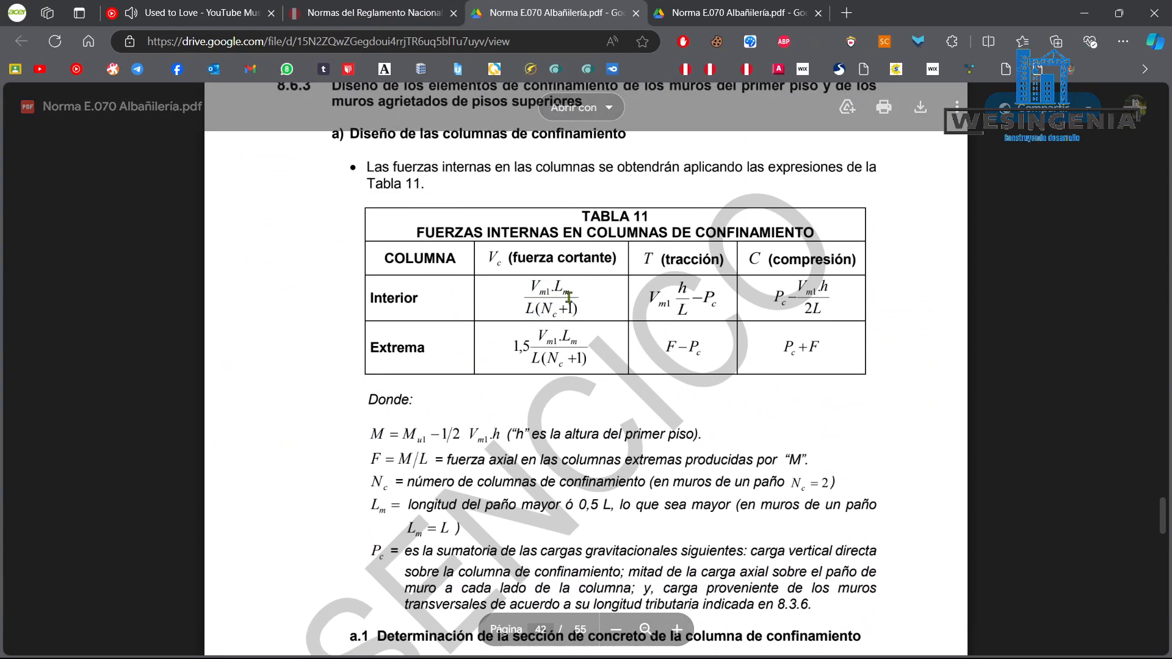
double_click(397, 301)
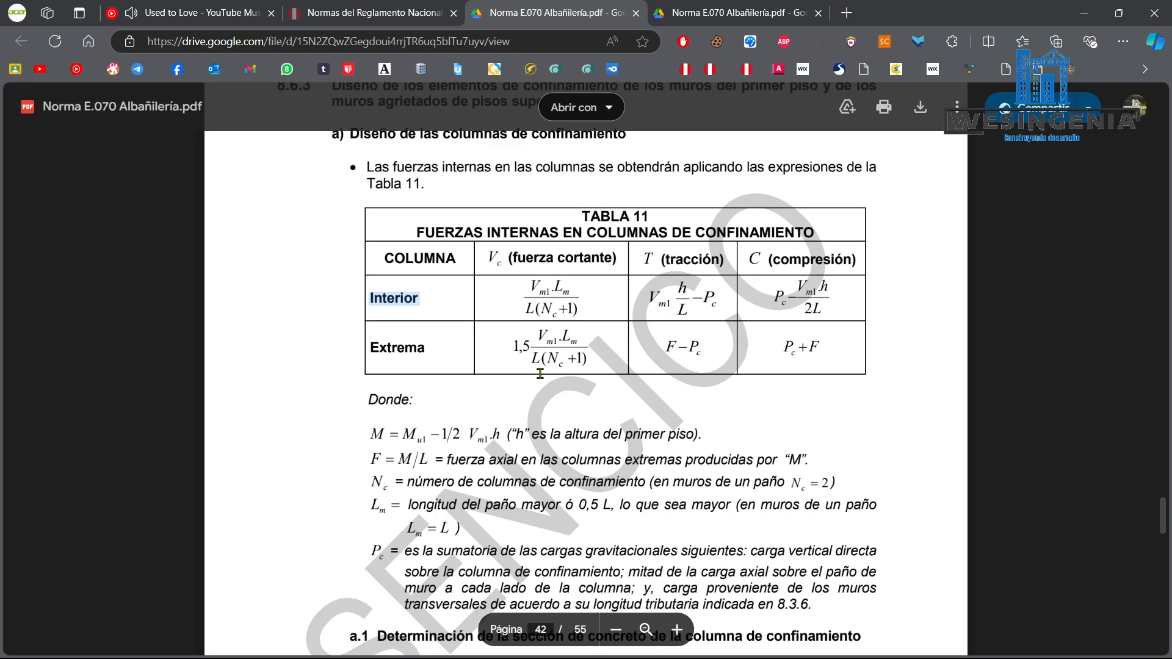
drag(517, 340, 580, 339)
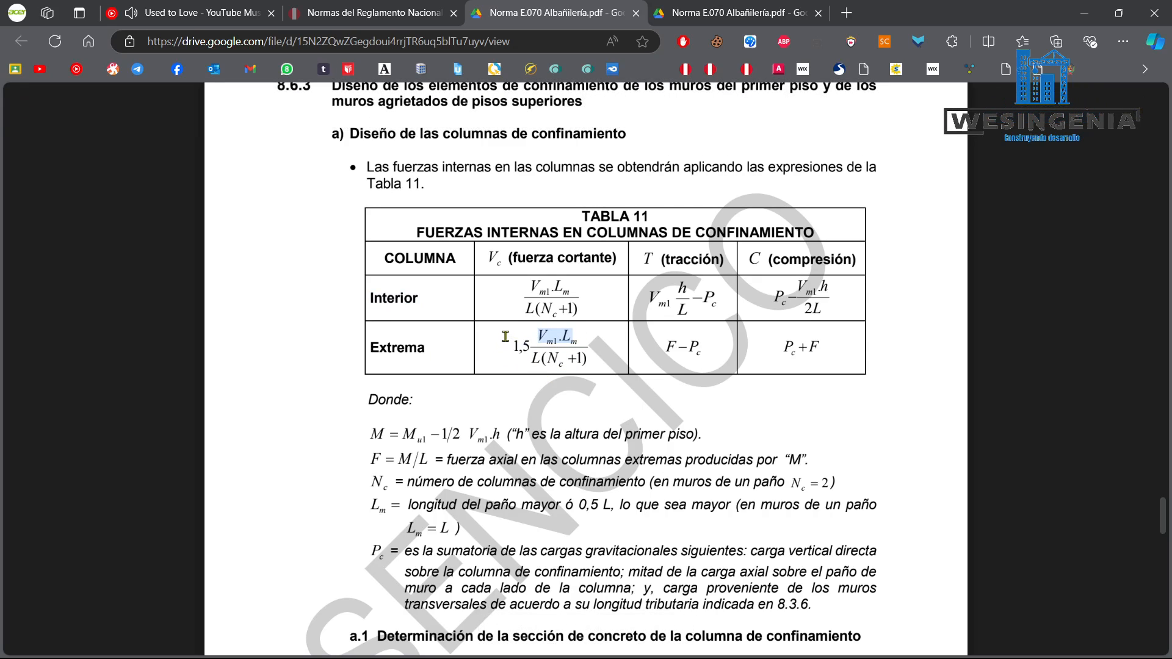
drag(505, 337, 587, 359)
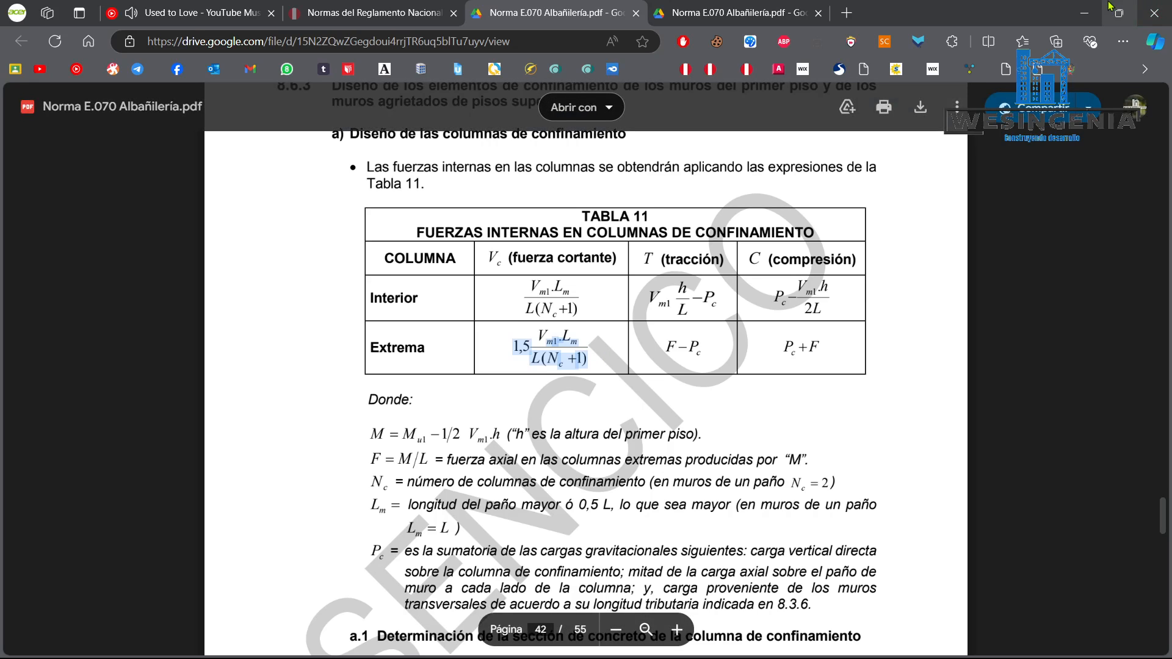
click(1084, 13)
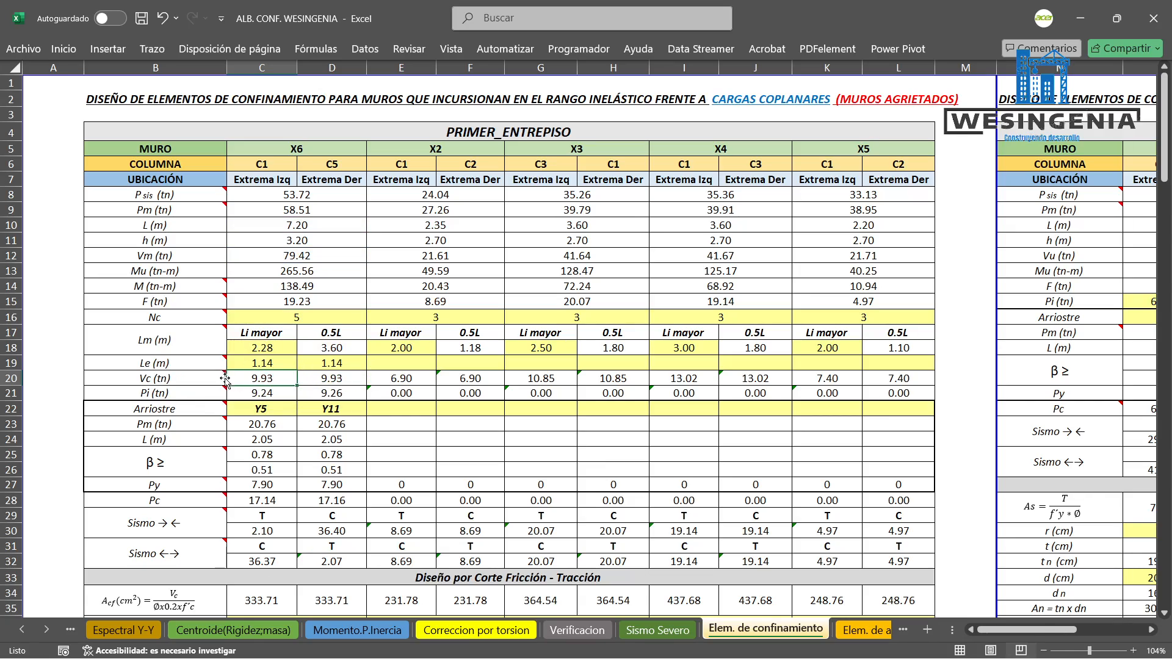
Read the note on the Pi row and relate column C1's Pi value to its tributary length Le.
click(194, 395)
mouse_move(194, 397)
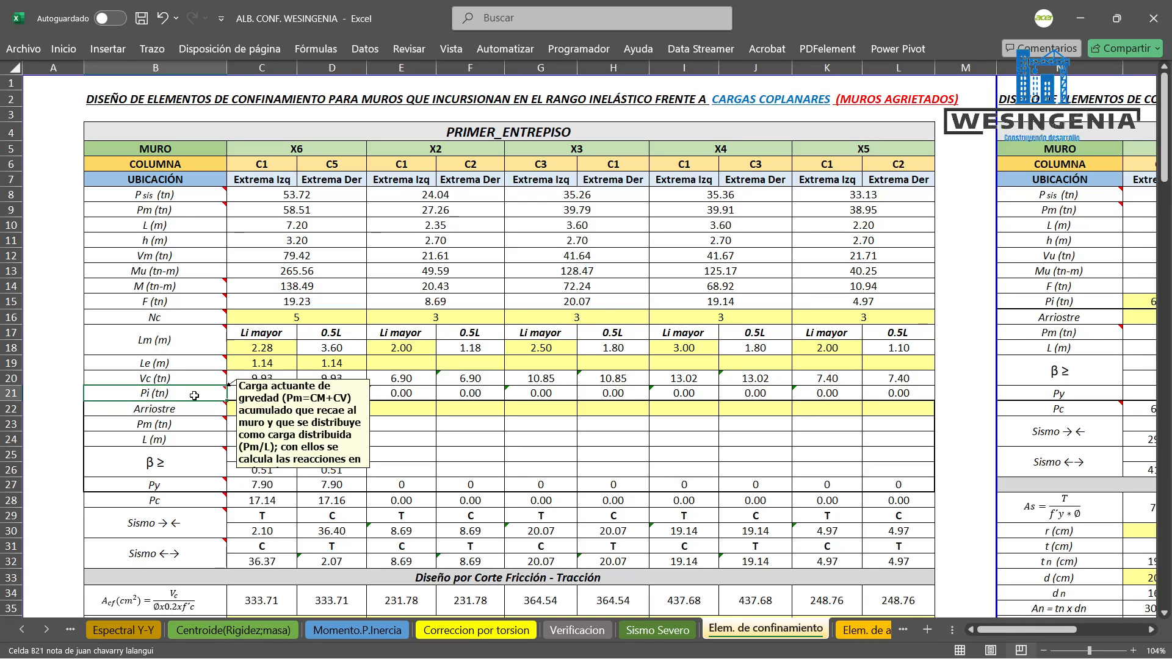
click(243, 394)
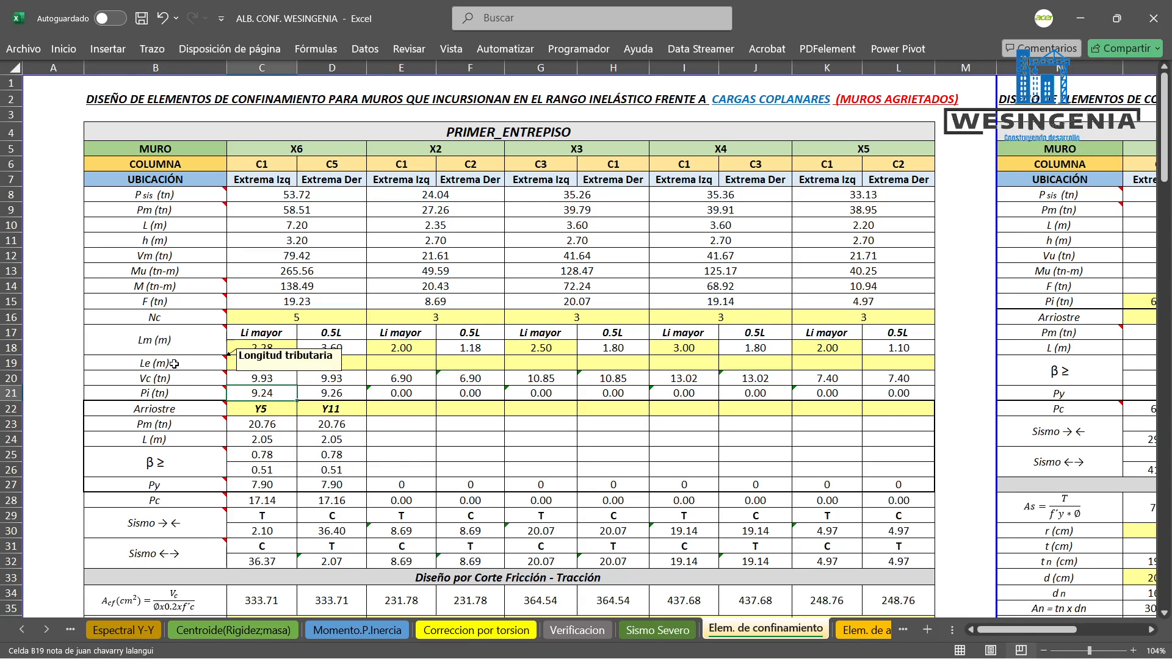
click(267, 365)
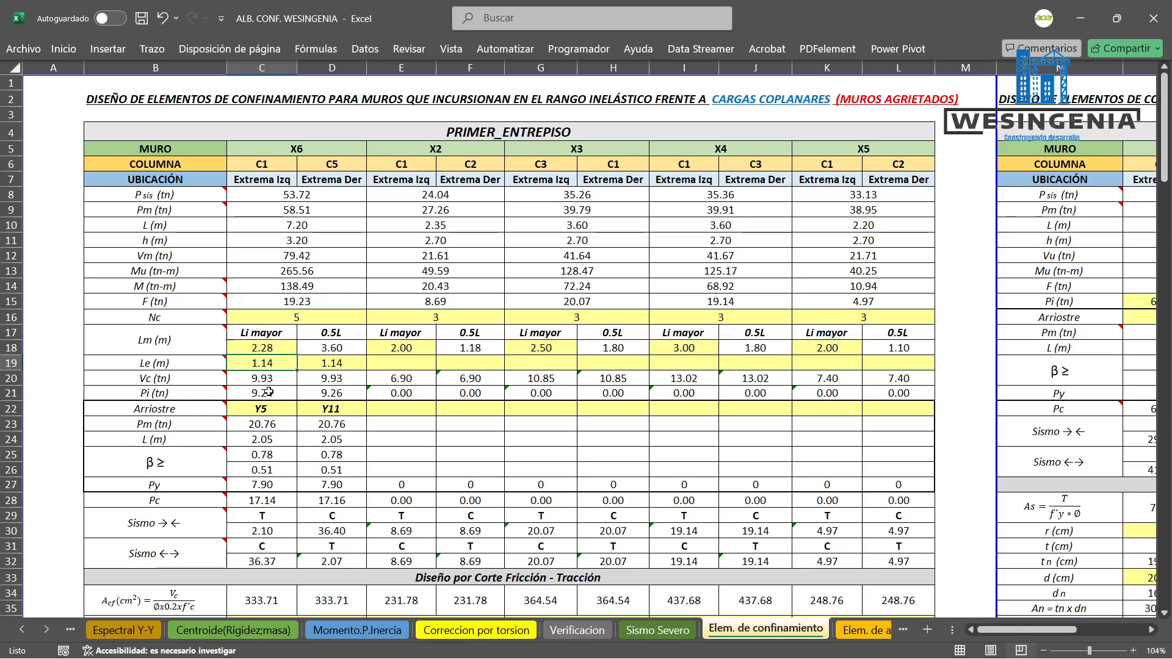
click(268, 393)
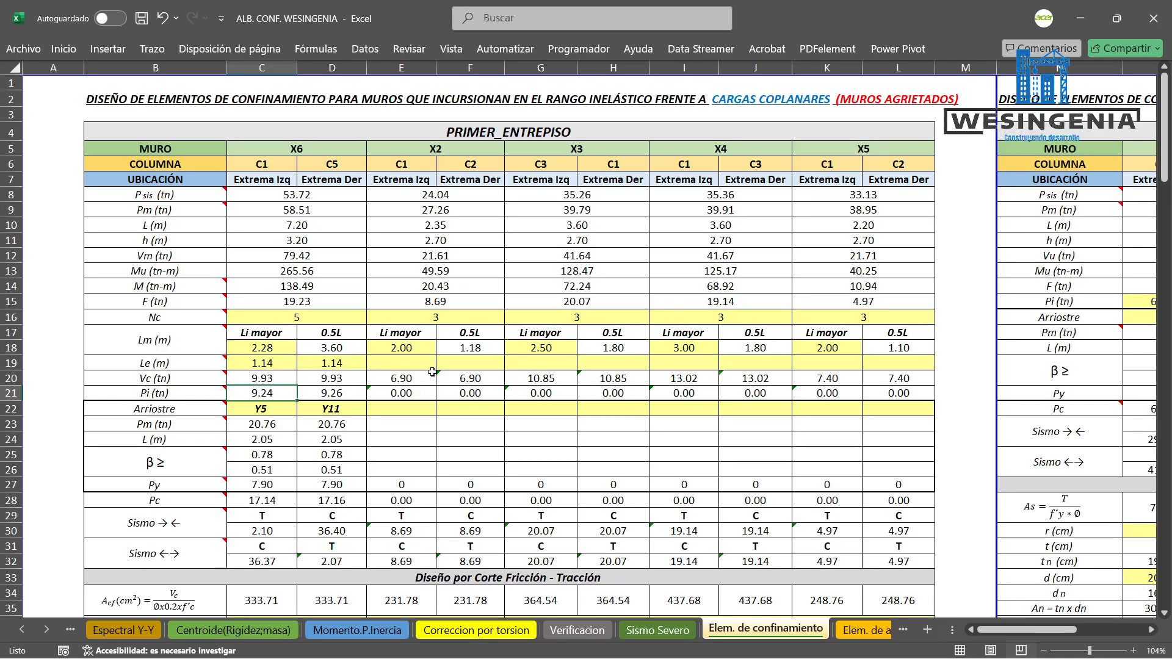
Examine the rows from Arriostre to Py and locate the bracing wall of X6's column C1.
click(178, 411)
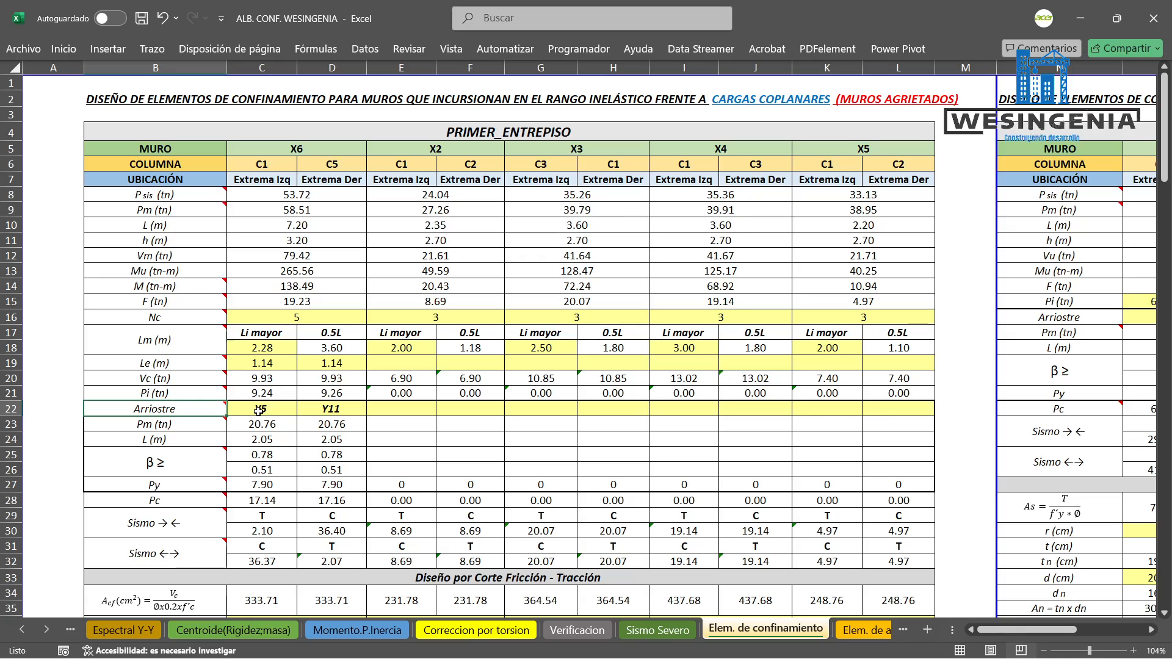
drag(128, 407, 902, 480)
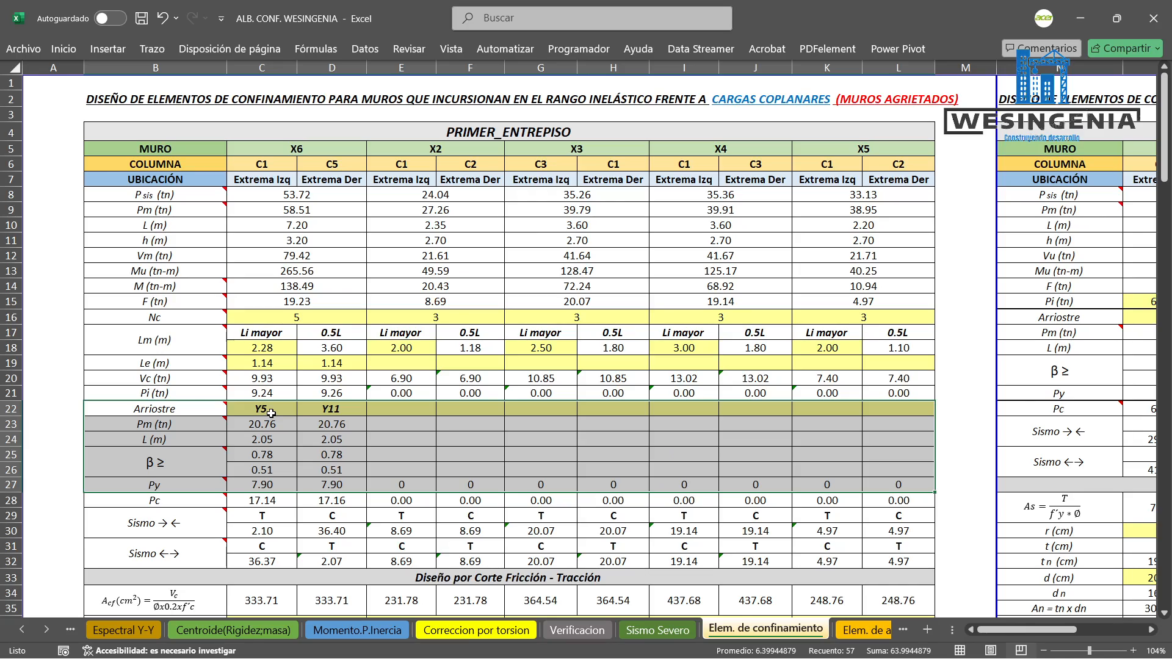
click(272, 413)
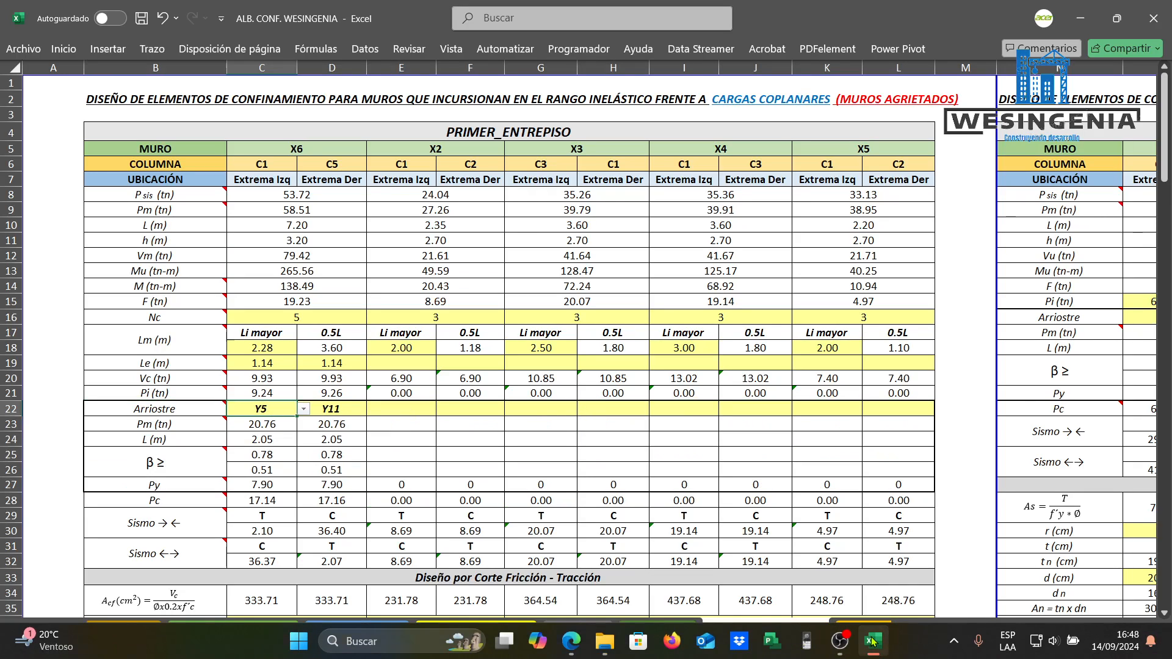
click(388, 638)
text(excel)
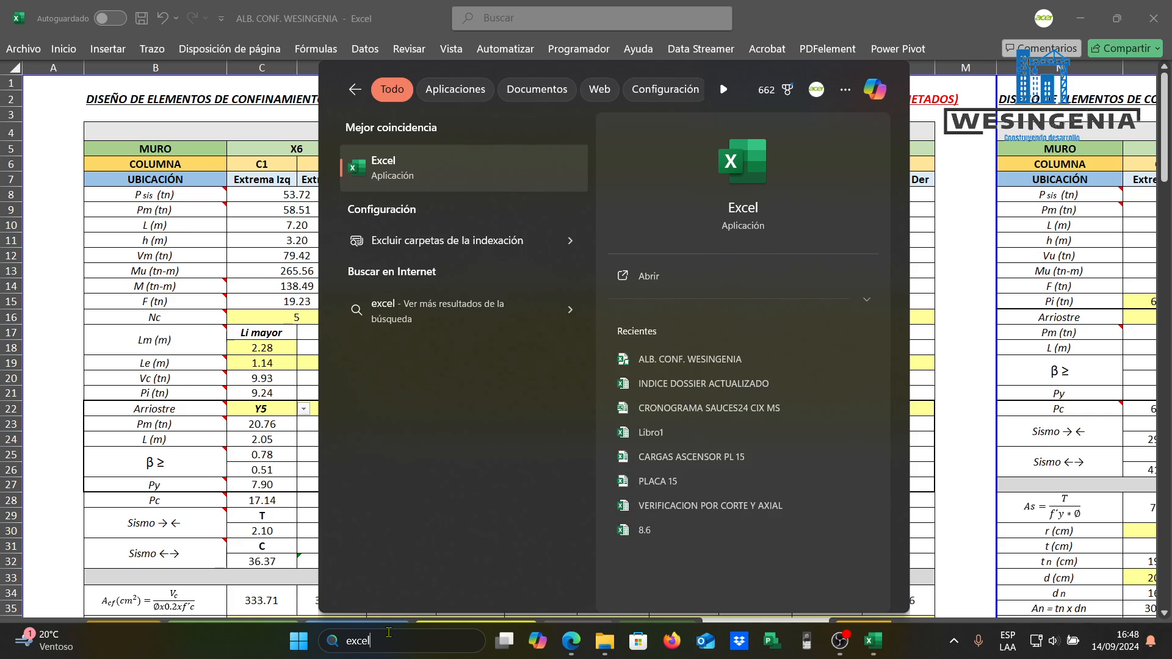
key(Escape)
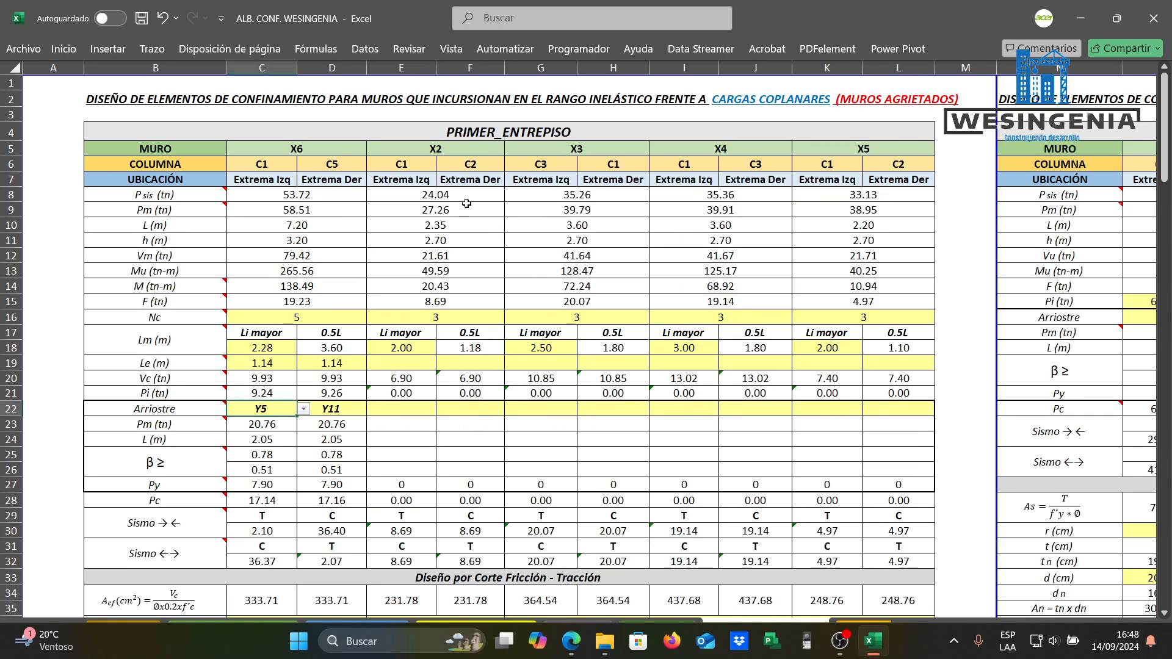
Create a blank workbook and hide its headings, gridlines and ribbon to get a clean drawing sheet.
key(ctrl+n)
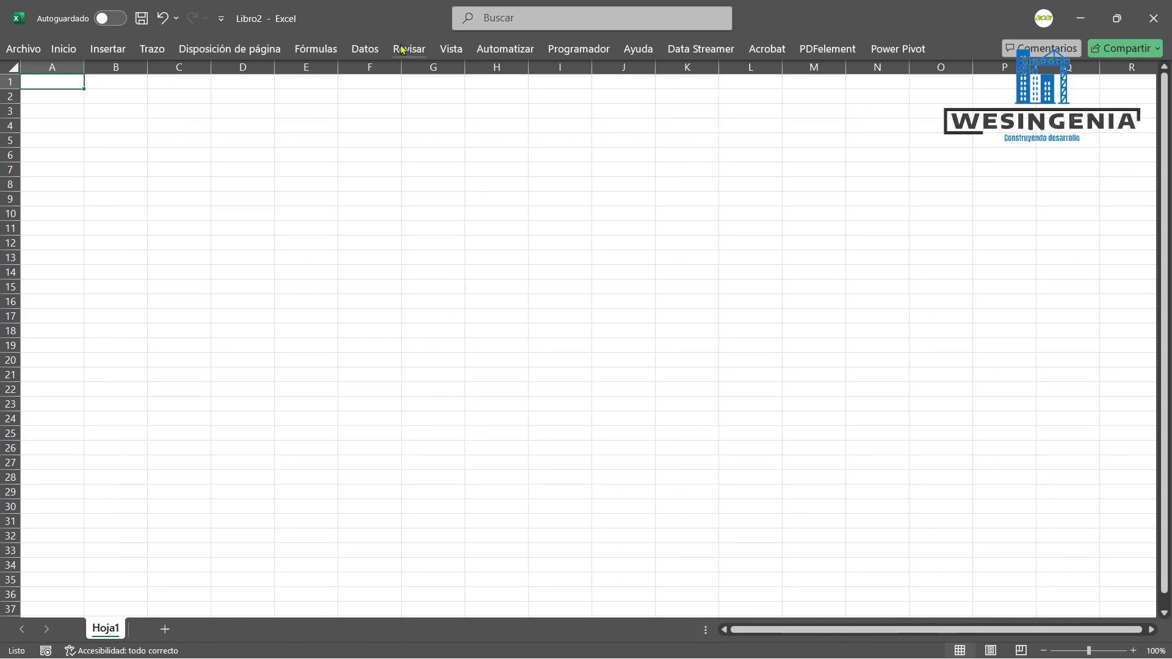
click(451, 49)
click(611, 71)
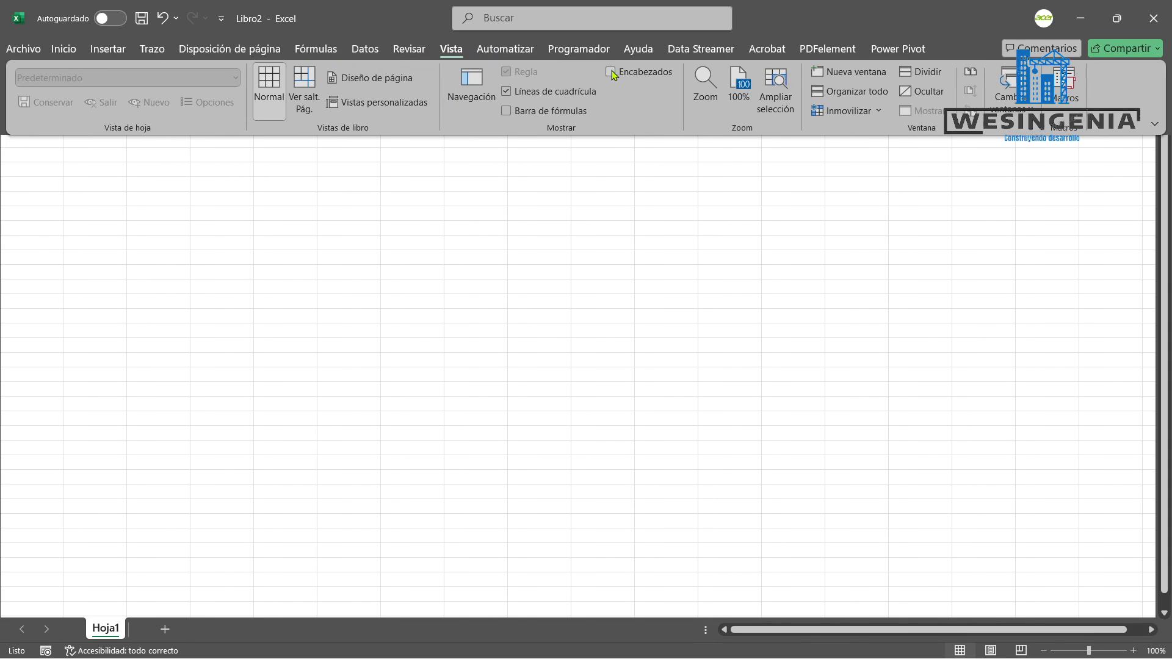
click(507, 92)
key(ctrl+F1)
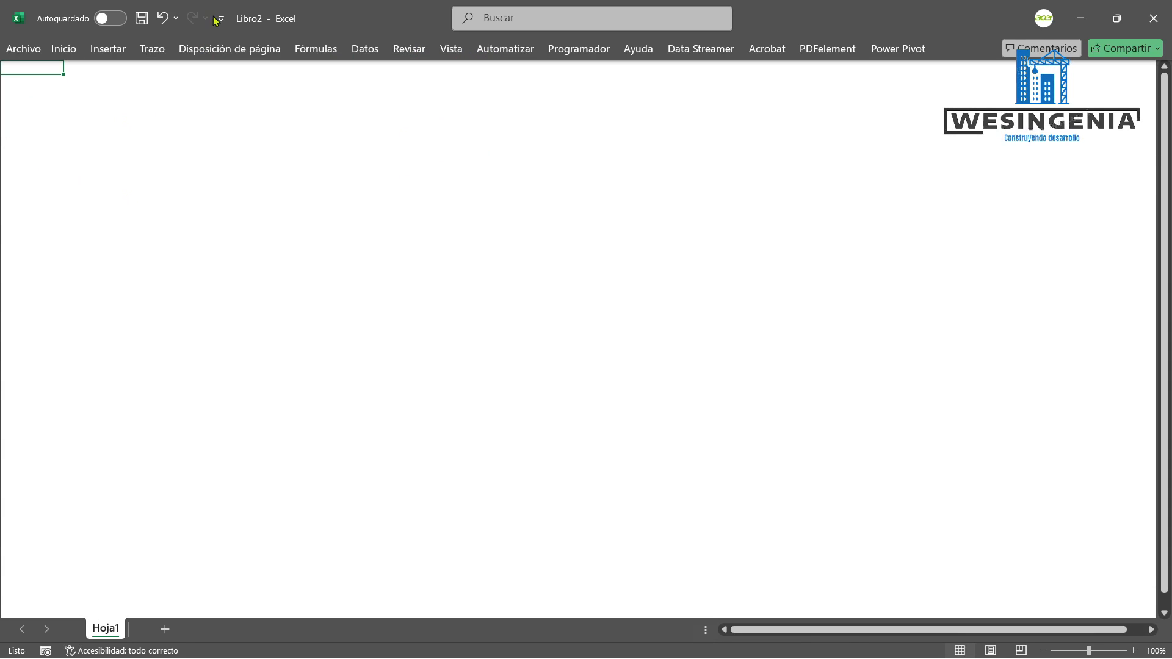
Draw by pen a circled 1 and a straight wall in plan with a column at each end.
click(151, 47)
click(183, 85)
mouse_move(32, 95)
mouse_down()
mouse_move(46, 97)
mouse_move(30, 63)
mouse_up()
mouse_move(108, 126)
mouse_down()
mouse_move(108, 149)
mouse_move(187, 121)
mouse_move(374, 153)
mouse_up()
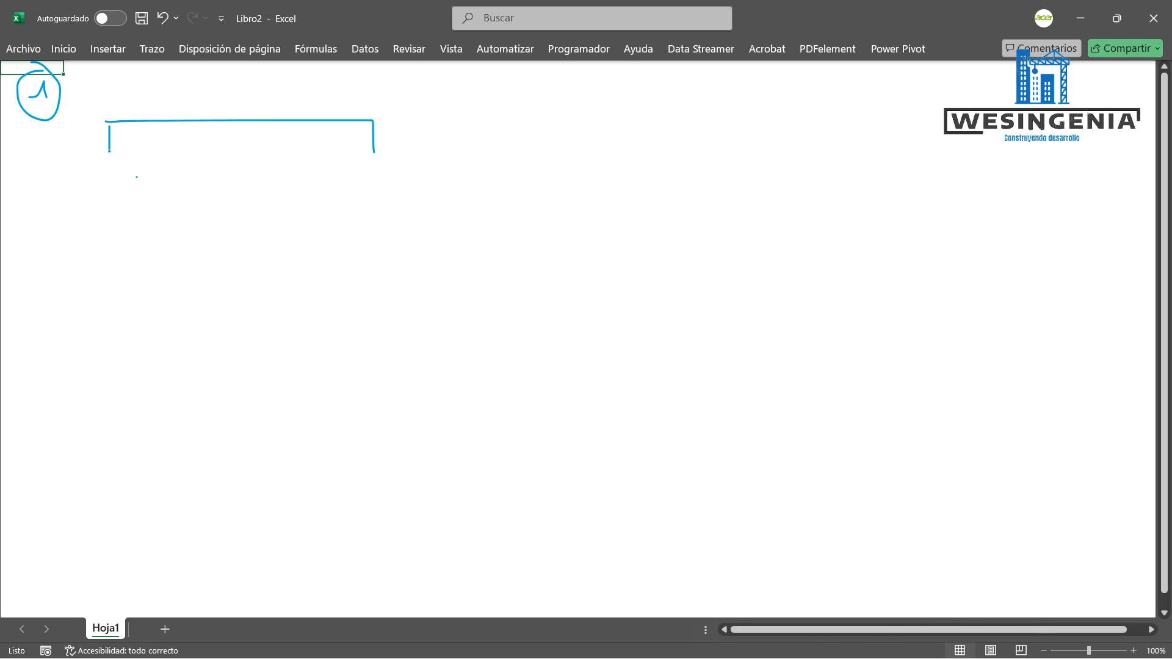
drag(109, 151, 380, 149)
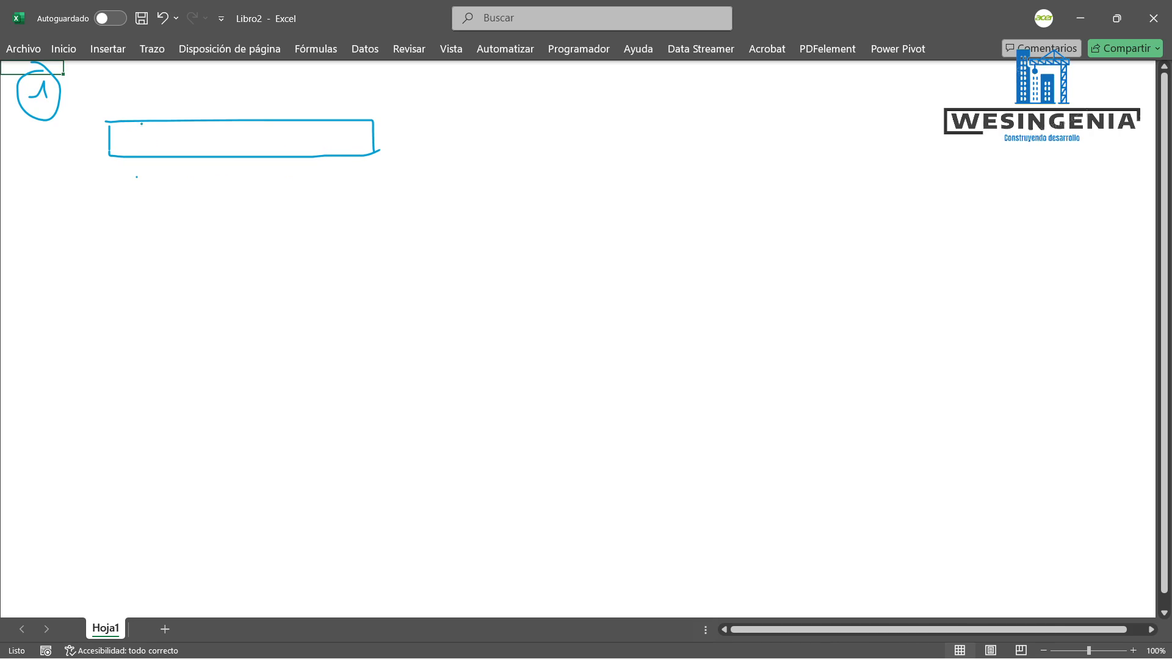
drag(137, 124, 136, 149)
drag(348, 122, 348, 166)
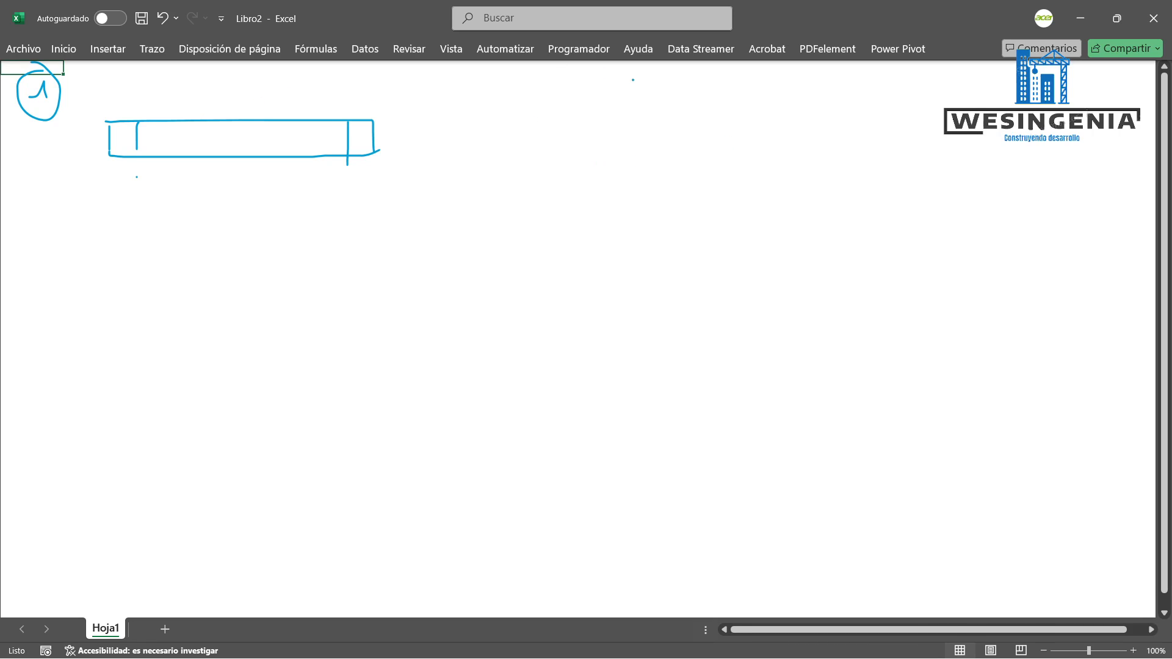
Draw a circled 2 and a second wall with end columns and a perpendicular wall below each end.
mouse_move(581, 86)
mouse_down()
mouse_move(610, 103)
mouse_move(584, 71)
mouse_up()
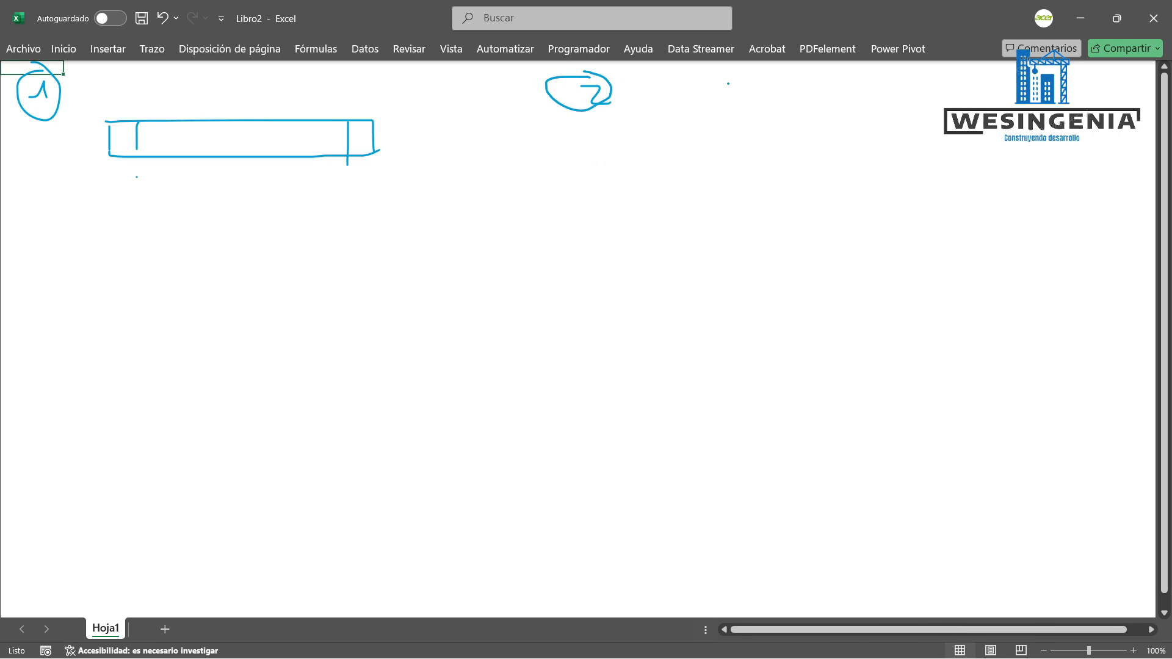
mouse_move(706, 120)
mouse_down()
mouse_move(705, 143)
mouse_move(871, 113)
mouse_move(1018, 116)
mouse_move(1015, 139)
mouse_up()
mouse_move(705, 138)
mouse_down()
mouse_move(703, 149)
mouse_move(1018, 150)
mouse_up()
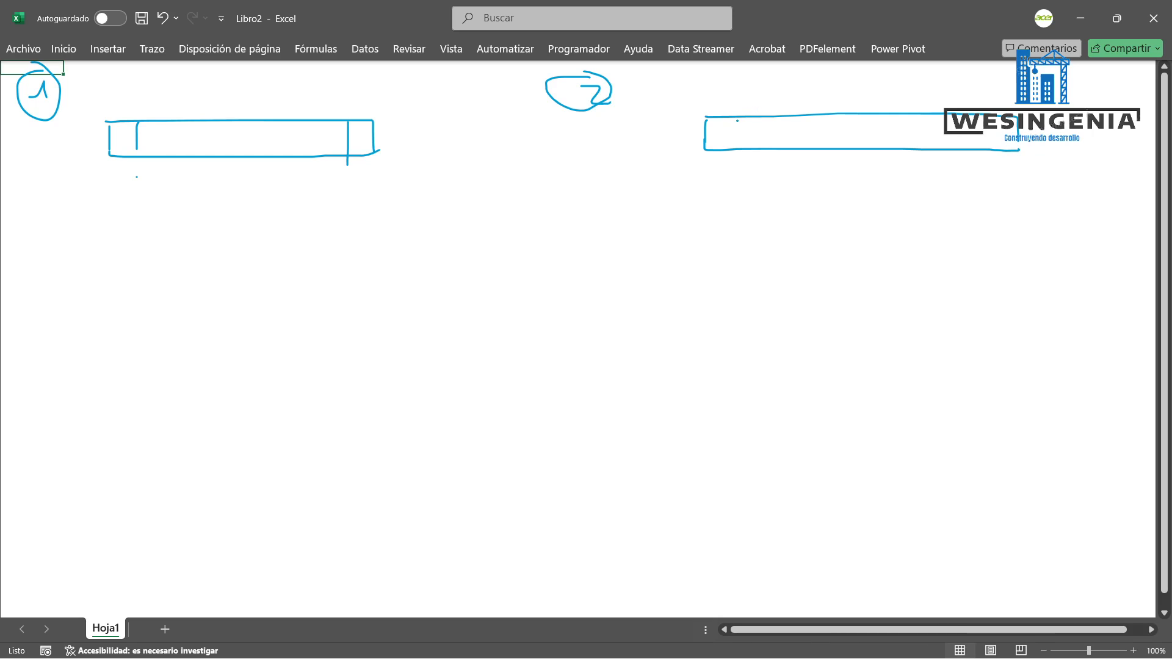
drag(739, 118, 744, 148)
mouse_move(704, 150)
mouse_down()
mouse_move(702, 257)
mouse_move(740, 260)
mouse_move(748, 148)
mouse_up()
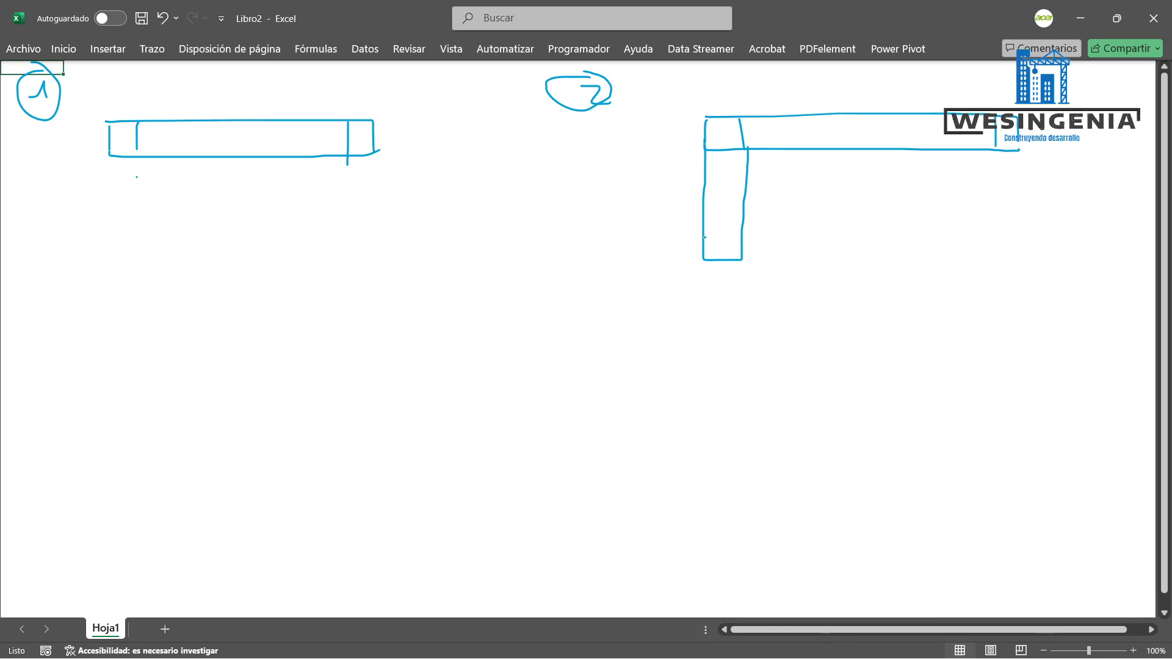
drag(703, 237, 740, 237)
drag(991, 153, 993, 246)
mouse_move(1019, 149)
mouse_down()
mouse_move(1024, 252)
mouse_move(1020, 235)
mouse_up()
Draw an upward arrow beneath wall 1 and another between the perpendicular walls of case 2.
drag(236, 188, 241, 264)
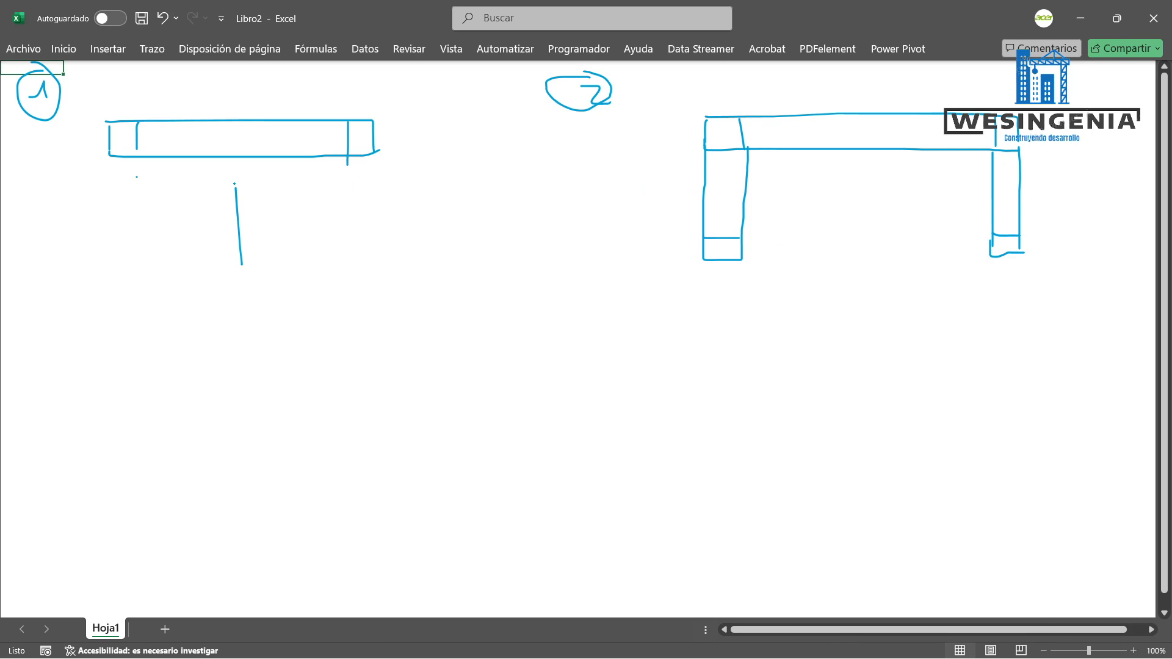
mouse_move(235, 184)
mouse_down()
mouse_move(245, 194)
mouse_move(237, 184)
mouse_up()
drag(873, 178, 868, 247)
mouse_move(866, 194)
mouse_down()
mouse_move(888, 178)
mouse_move(873, 188)
mouse_up()
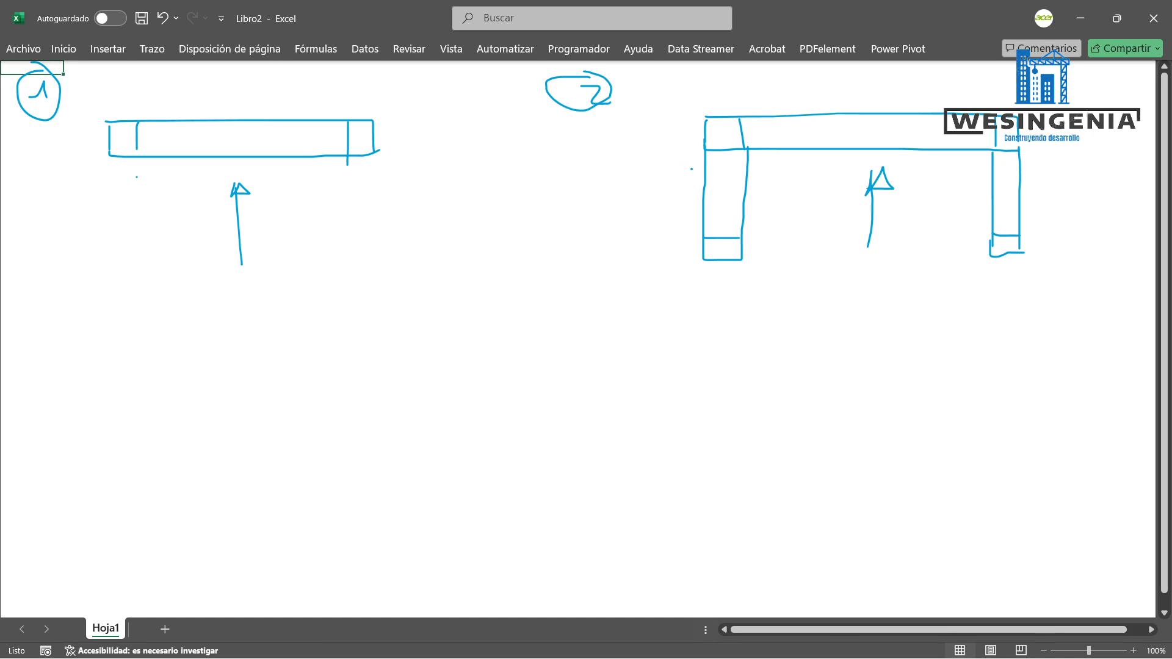
mouse_move(685, 206)
mouse_down()
mouse_move(673, 123)
mouse_move(677, 140)
mouse_up()
key(ctrl+z)
key(ctrl+z)
mouse_move(719, 131)
mouse_down()
mouse_move(656, 180)
mouse_move(678, 197)
mouse_up()
key(ctrl+z)
key(ctrl+z)
key(ctrl+z)
Mark partial lengths along case 2's two perpendicular walls and label them β1 and β2.
mouse_move(671, 145)
mouse_down()
mouse_move(693, 148)
mouse_move(692, 200)
mouse_up()
mouse_move(625, 185)
mouse_down()
mouse_move(645, 160)
mouse_move(643, 187)
mouse_move(678, 194)
mouse_up()
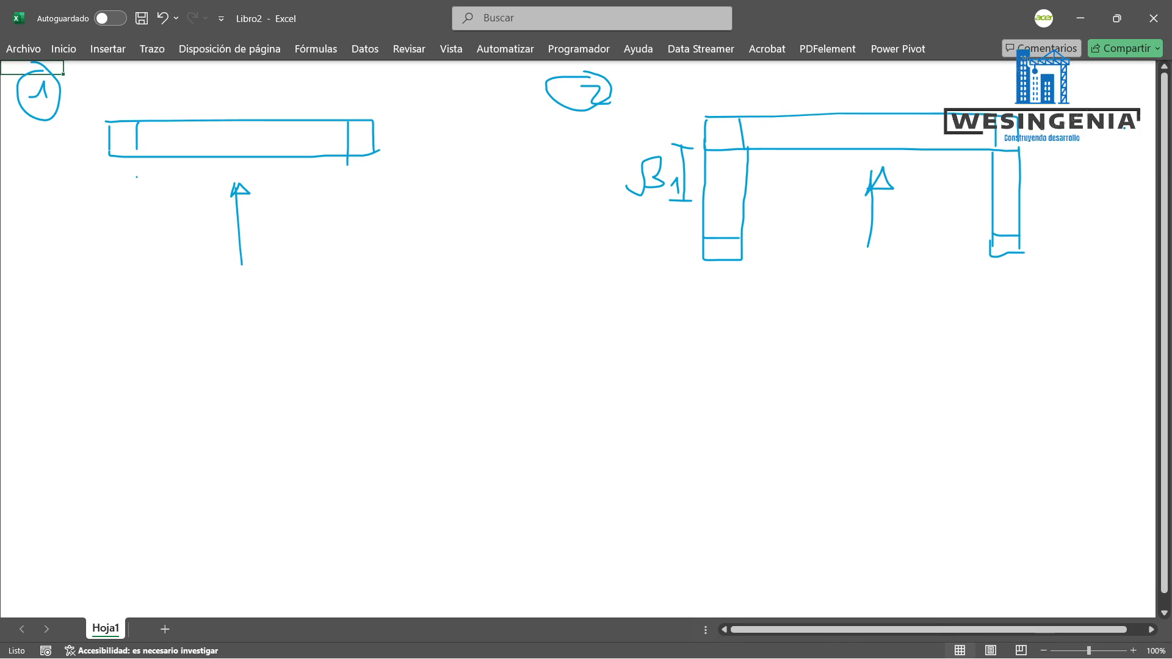
drag(1024, 149, 1042, 149)
mouse_move(1033, 149)
mouse_down()
mouse_move(1033, 200)
mouse_move(1067, 164)
mouse_move(1051, 181)
mouse_move(1083, 188)
mouse_up()
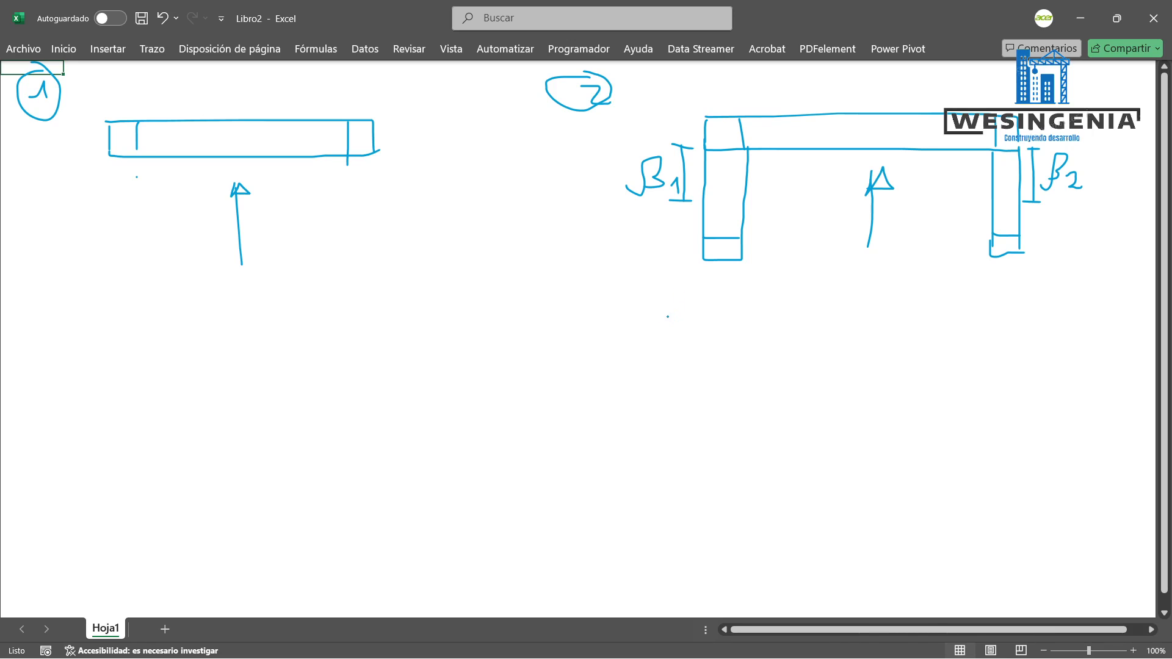
Write the β options 6t and L/4 below case 2, and dimension the perpendicular wall's thickness t and length L.
mouse_move(656, 318)
mouse_down()
mouse_move(680, 295)
mouse_move(684, 313)
mouse_move(727, 292)
mouse_move(718, 333)
mouse_move(734, 354)
mouse_up()
mouse_move(746, 292)
mouse_down()
mouse_move(741, 306)
mouse_move(771, 309)
mouse_move(771, 295)
mouse_up()
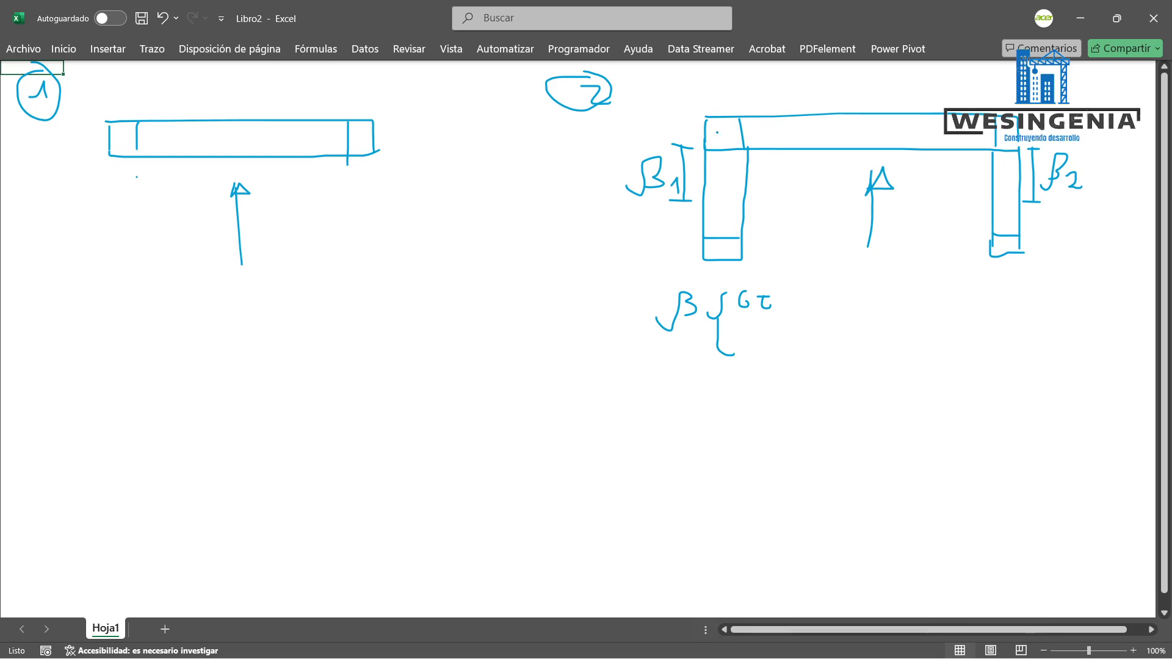
mouse_move(701, 87)
mouse_down()
mouse_move(702, 102)
mouse_move(740, 95)
mouse_up()
mouse_move(740, 87)
mouse_down()
mouse_move(740, 101)
mouse_move(733, 74)
mouse_up()
mouse_move(745, 315)
mouse_down()
mouse_move(768, 326)
mouse_move(762, 368)
mouse_up()
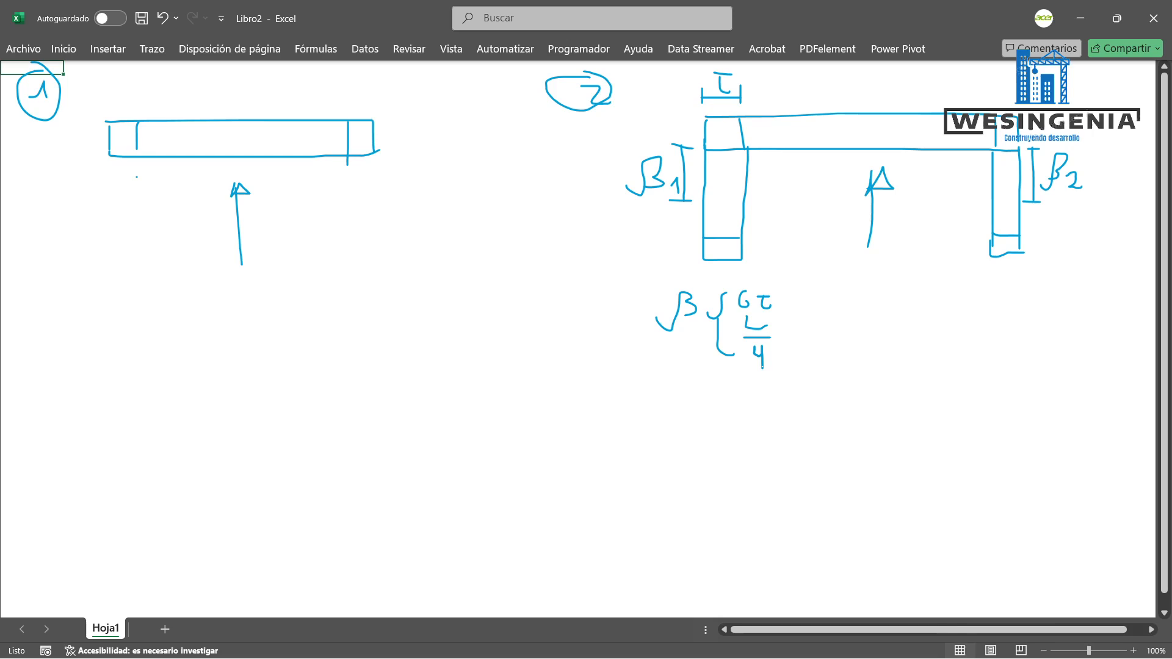
mouse_move(757, 155)
mouse_down()
mouse_move(770, 155)
mouse_move(763, 262)
mouse_move(776, 262)
mouse_up()
drag(777, 199, 788, 217)
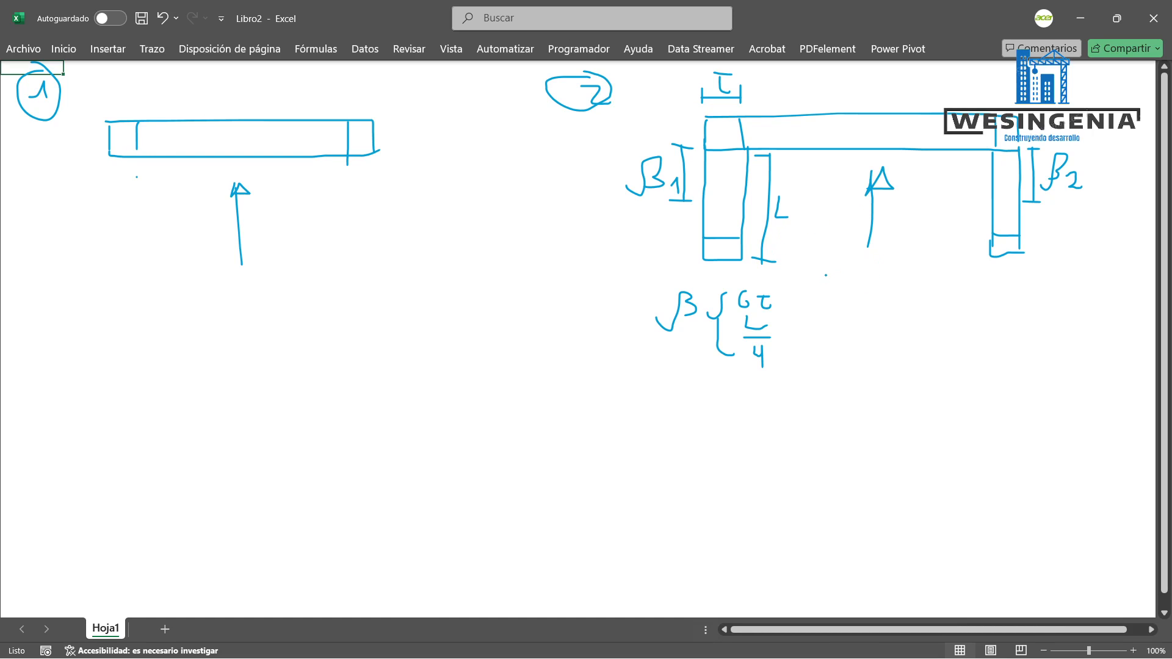
Draw a downward arrow from case 2 and sketch below it the equivalent wall with short end flanges.
mouse_move(818, 269)
mouse_down()
mouse_move(828, 354)
mouse_move(816, 365)
mouse_move(822, 342)
mouse_move(832, 360)
mouse_up()
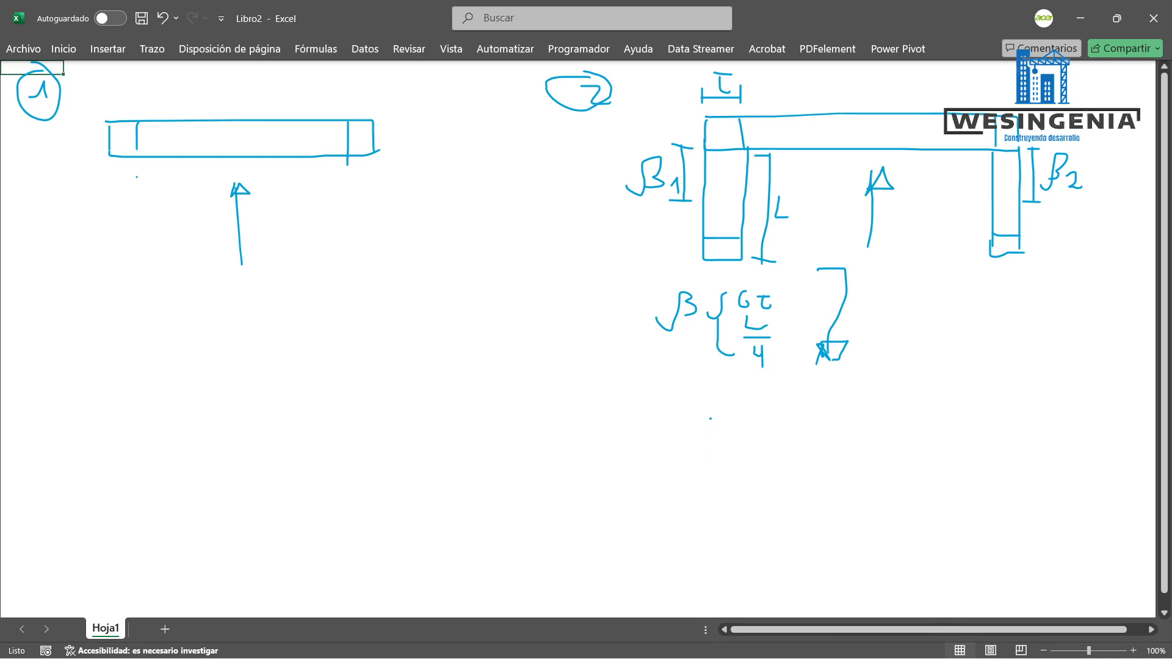
mouse_move(710, 415)
mouse_down()
mouse_move(710, 456)
mouse_move(946, 414)
mouse_move(979, 455)
mouse_move(711, 456)
mouse_up()
mouse_move(737, 419)
mouse_down()
mouse_move(744, 508)
mouse_move(726, 509)
mouse_move(713, 451)
mouse_up()
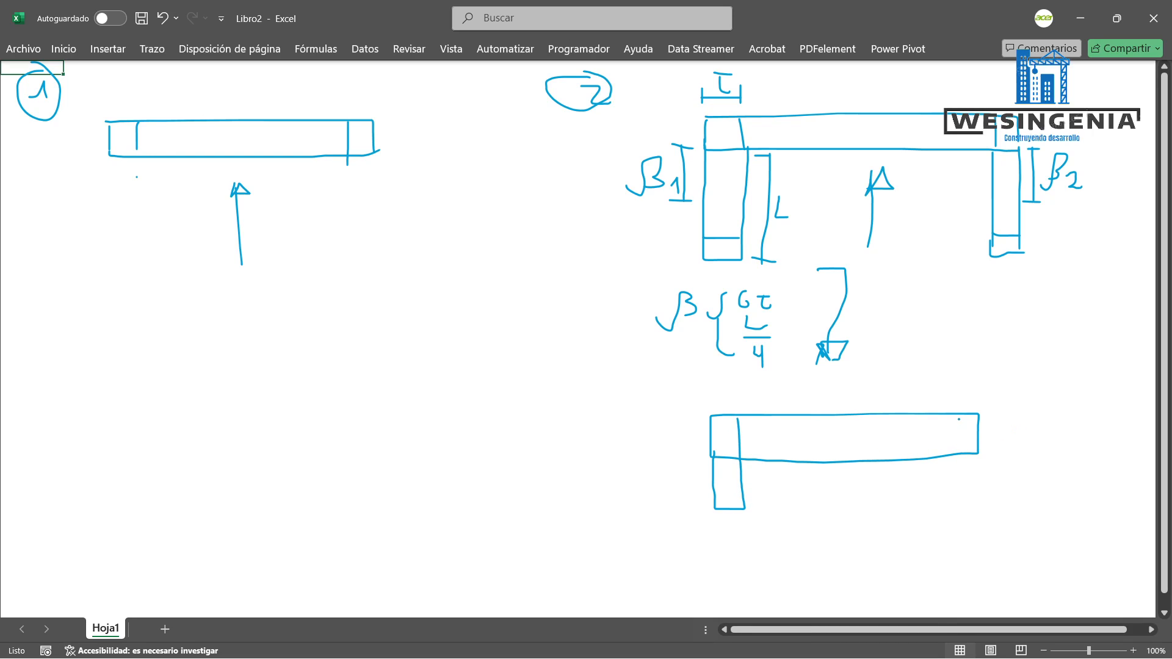
mouse_move(958, 412)
mouse_down()
mouse_move(961, 493)
mouse_move(985, 499)
mouse_move(983, 427)
mouse_move(964, 411)
mouse_up()
Dimension the equivalent wall's flanges as β1 and β2 and draw an upward arrow beneath the wall.
mouse_move(675, 454)
mouse_down()
mouse_move(705, 454)
mouse_move(702, 508)
mouse_move(644, 497)
mouse_move(676, 500)
mouse_up()
drag(997, 455, 1017, 456)
mouse_move(1003, 457)
mouse_down()
mouse_move(1003, 504)
mouse_move(1033, 487)
mouse_move(1067, 502)
mouse_up()
click(1080, 500)
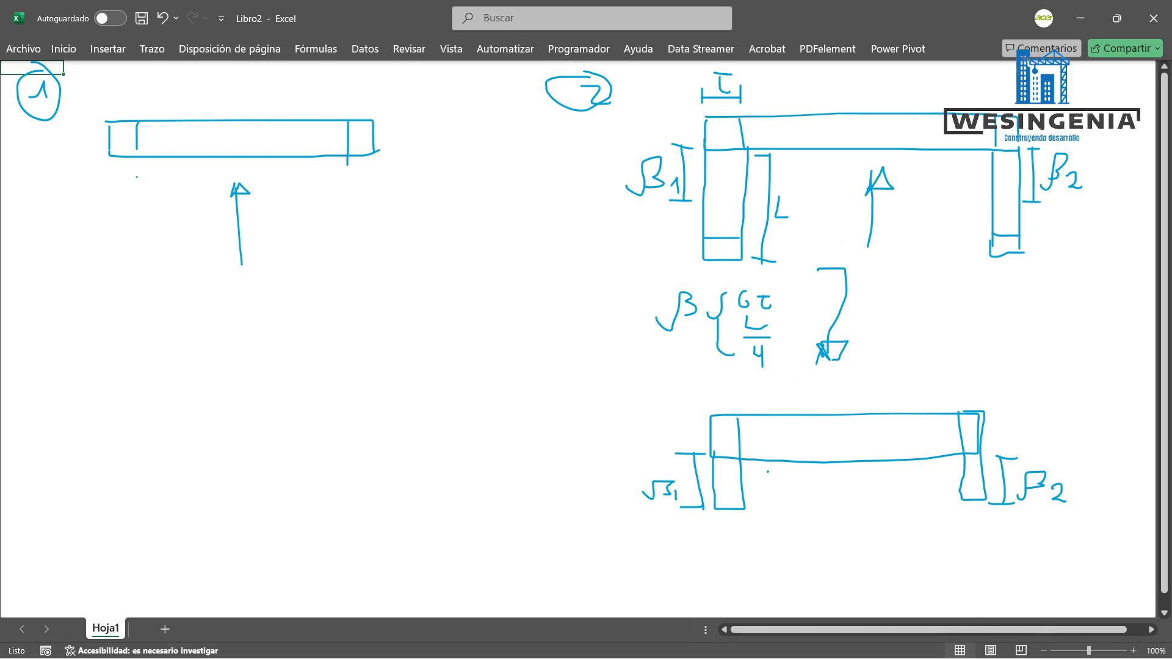
click(841, 521)
drag(841, 500, 841, 587)
drag(840, 500, 835, 522)
mouse_move(244, 78)
mouse_down()
mouse_move(212, 105)
mouse_move(247, 106)
mouse_up()
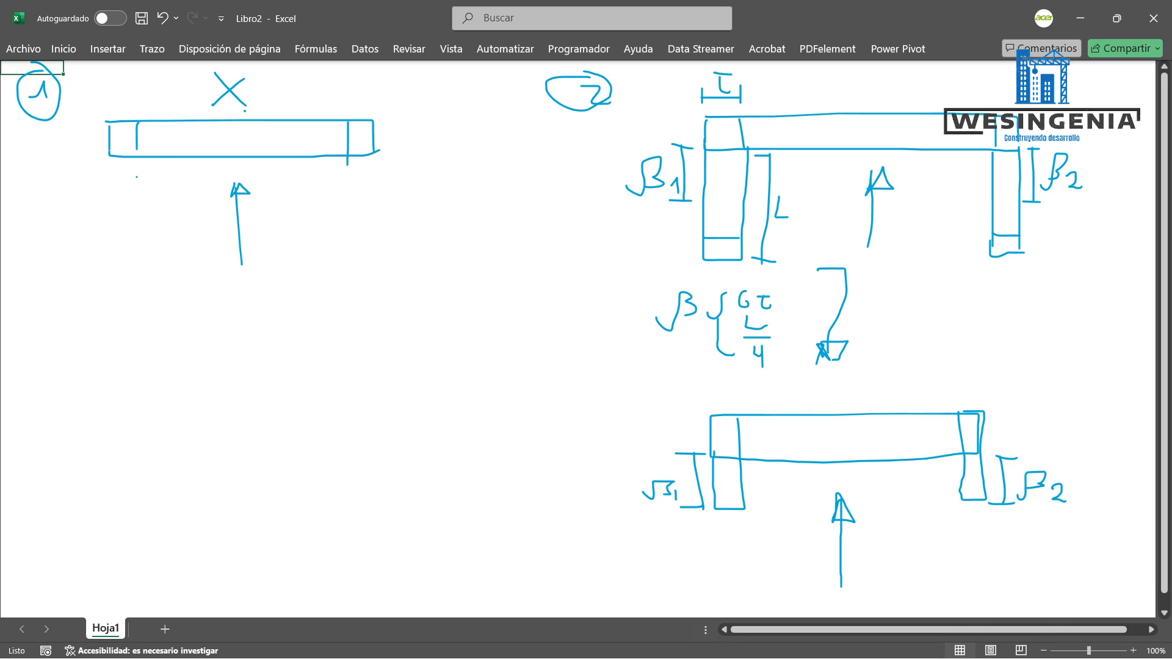
key(ctrl+z)
key(ctrl+z)
mouse_move(600, 404)
mouse_down()
mouse_move(637, 440)
mouse_move(649, 436)
mouse_move(638, 439)
mouse_up()
key(ctrl+z)
key(ctrl+z)
key(ctrl+z)
drag(830, 441, 873, 393)
key(ctrl+z)
key(ctrl+z)
key(ctrl+z)
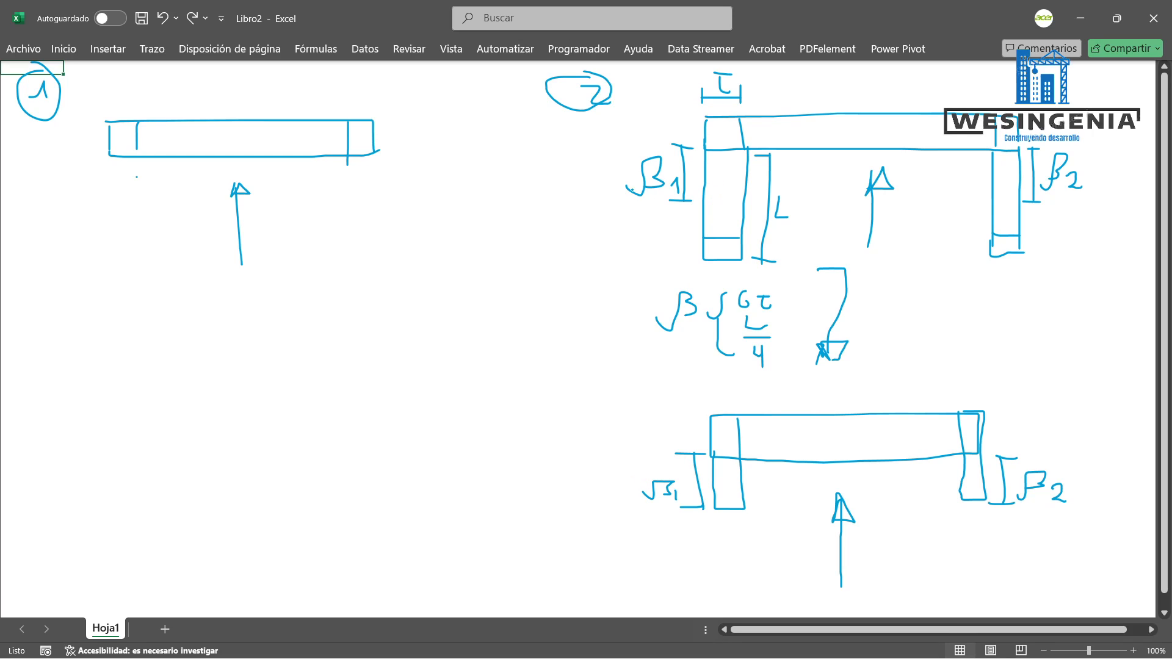
mouse_move(919, 276)
mouse_down()
mouse_move(918, 306)
mouse_move(929, 276)
mouse_move(921, 284)
mouse_move(977, 300)
mouse_up()
drag(977, 287, 983, 297)
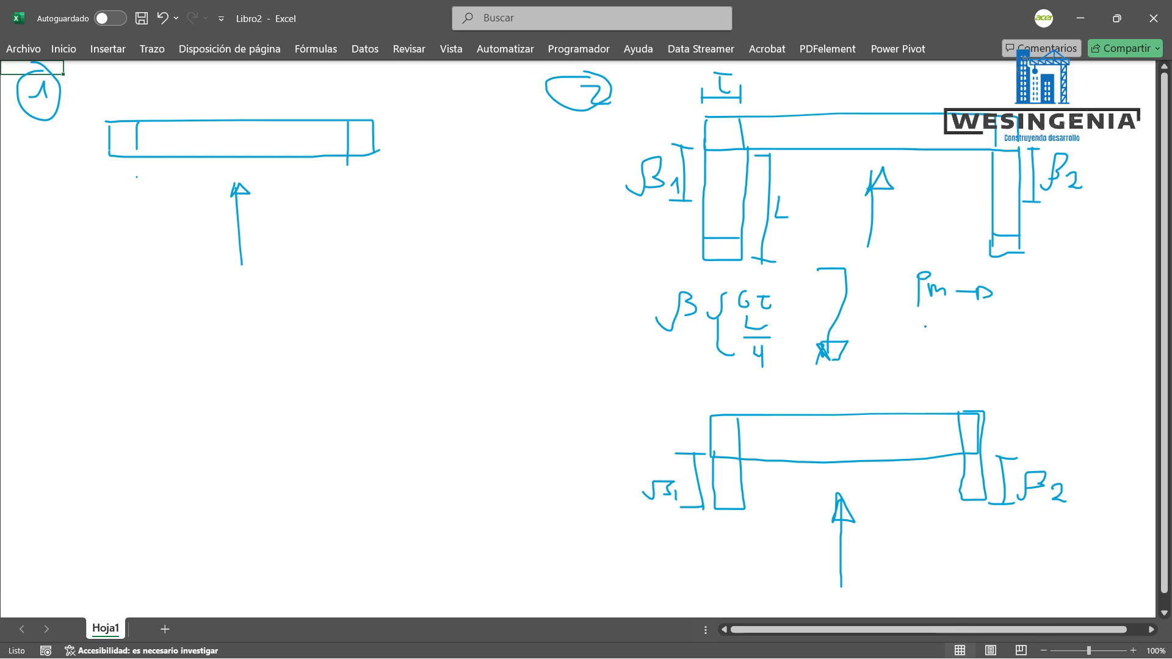
mouse_move(713, 466)
mouse_down()
mouse_move(755, 452)
mouse_move(722, 469)
mouse_move(740, 463)
mouse_up()
key(ctrl+z)
key(ctrl+z)
key(ctrl+z)
key(ctrl+z)
key(ctrl+z)
key(ctrl+z)
key(ctrl+z)
key(ctrl+z)
Hatch case 2's β1-side perpendicular wall and write the proportion Pm → L, x → β1 beside the β options.
mouse_move(746, 148)
mouse_down()
mouse_move(702, 167)
mouse_move(693, 220)
mouse_move(733, 240)
mouse_move(725, 246)
mouse_up()
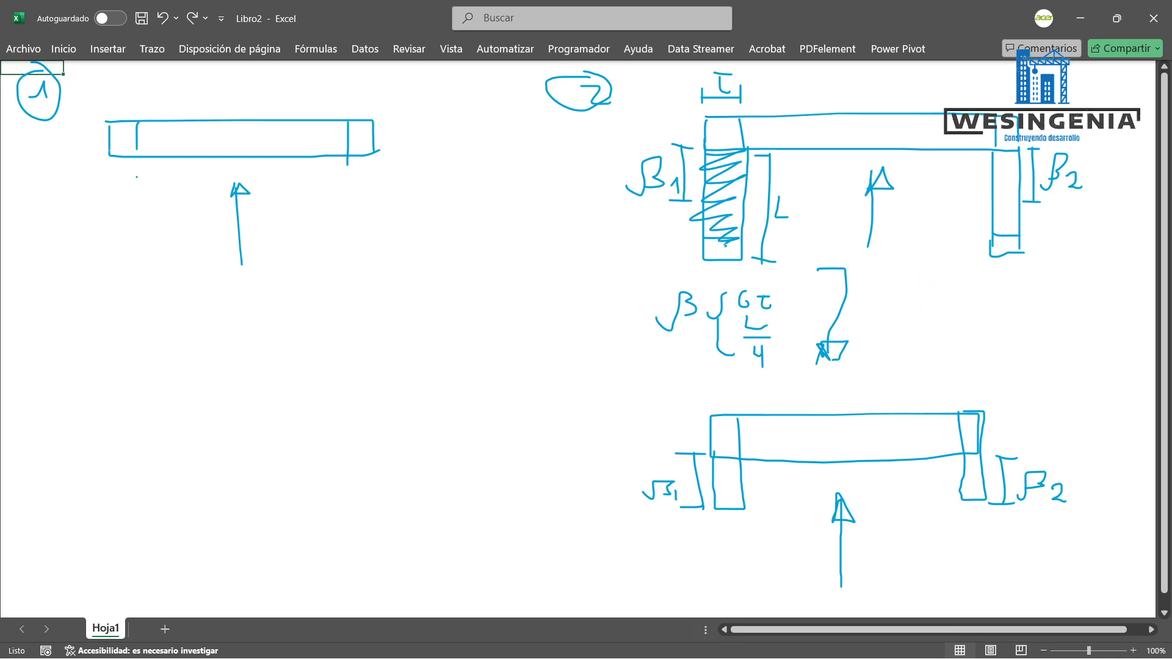
mouse_move(896, 291)
mouse_down()
mouse_move(904, 269)
mouse_move(924, 296)
mouse_move(991, 294)
mouse_up()
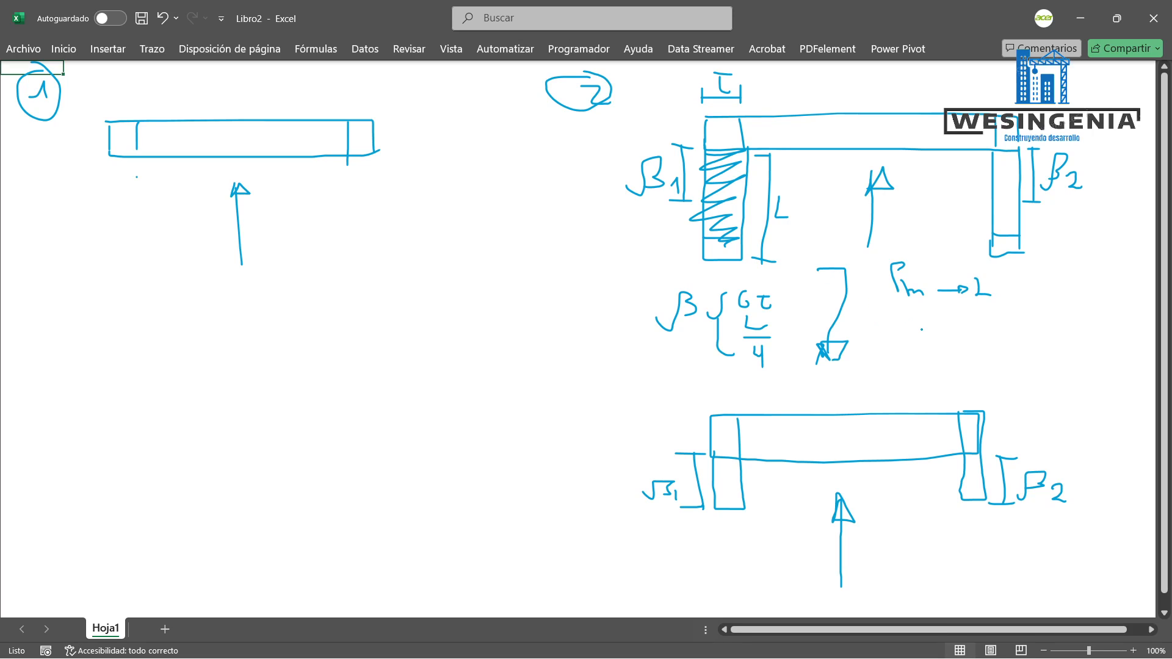
mouse_move(909, 309)
mouse_down()
mouse_move(929, 325)
mouse_move(909, 326)
mouse_move(1030, 327)
mouse_up()
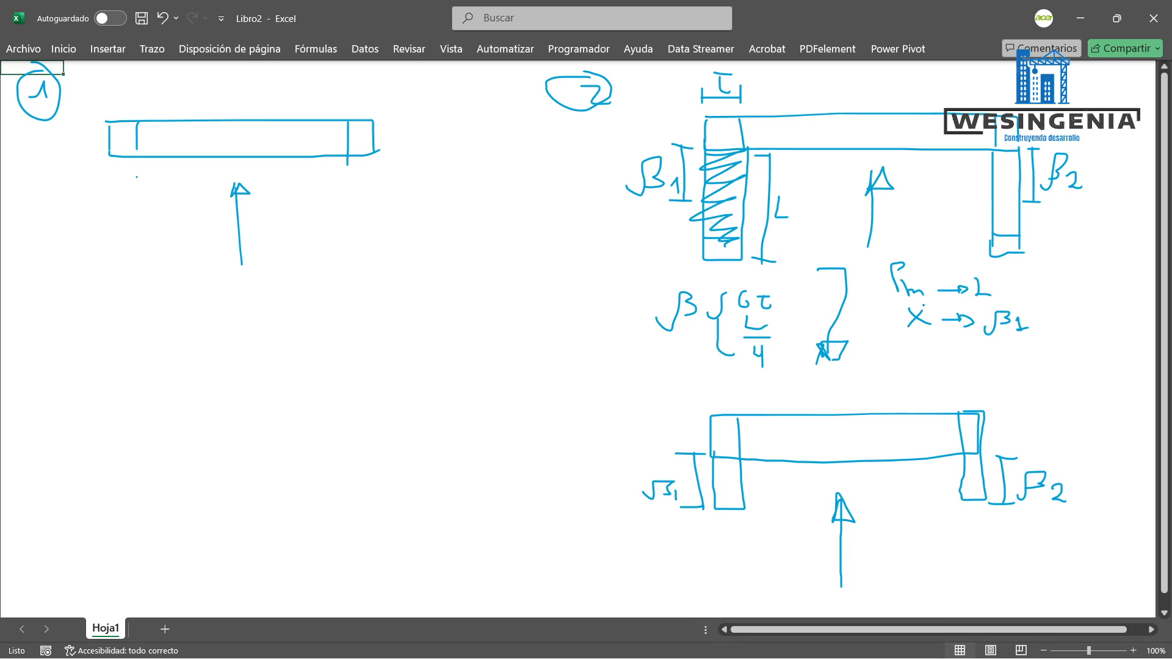
Write the formula x = P/L (β1) under the proportion and frame it with a box.
mouse_move(903, 381)
mouse_down()
mouse_move(920, 365)
mouse_move(912, 384)
mouse_move(977, 367)
mouse_move(1001, 374)
mouse_move(995, 390)
mouse_move(1012, 388)
mouse_up()
key(ctrl+z)
mouse_move(1028, 345)
mouse_down()
mouse_move(1018, 372)
mouse_move(1038, 362)
mouse_move(1047, 375)
mouse_move(1067, 372)
mouse_move(1052, 391)
mouse_up()
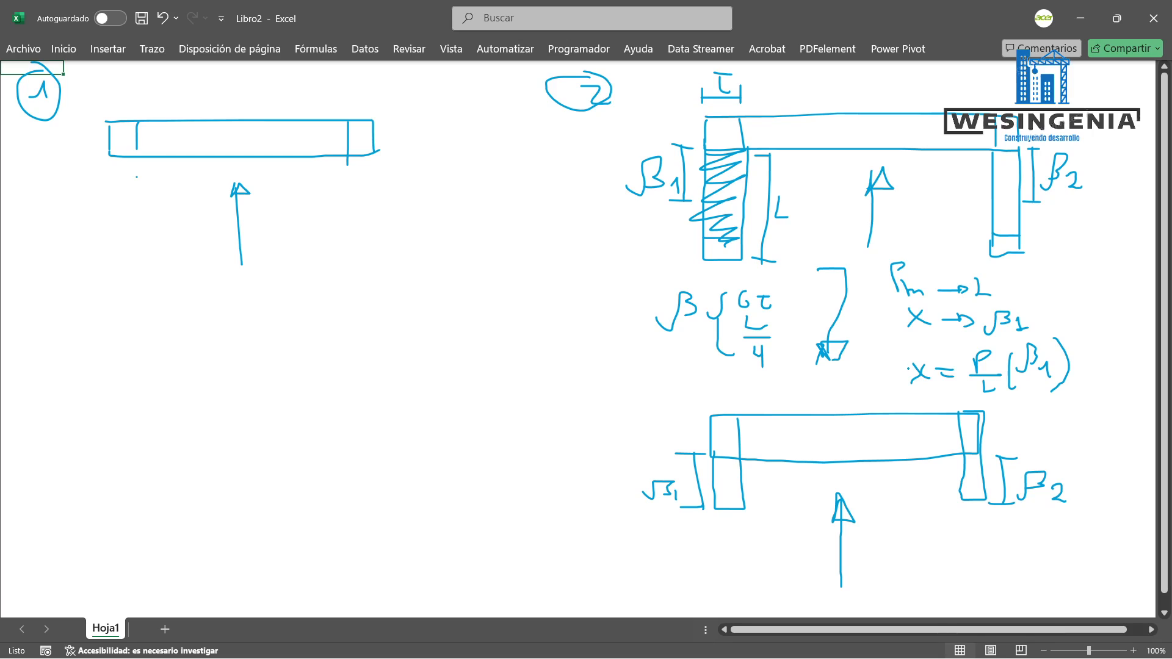
drag(901, 341, 909, 379)
mouse_move(903, 335)
mouse_down()
mouse_move(1106, 331)
mouse_move(1065, 404)
mouse_move(908, 402)
mouse_move(906, 375)
mouse_up()
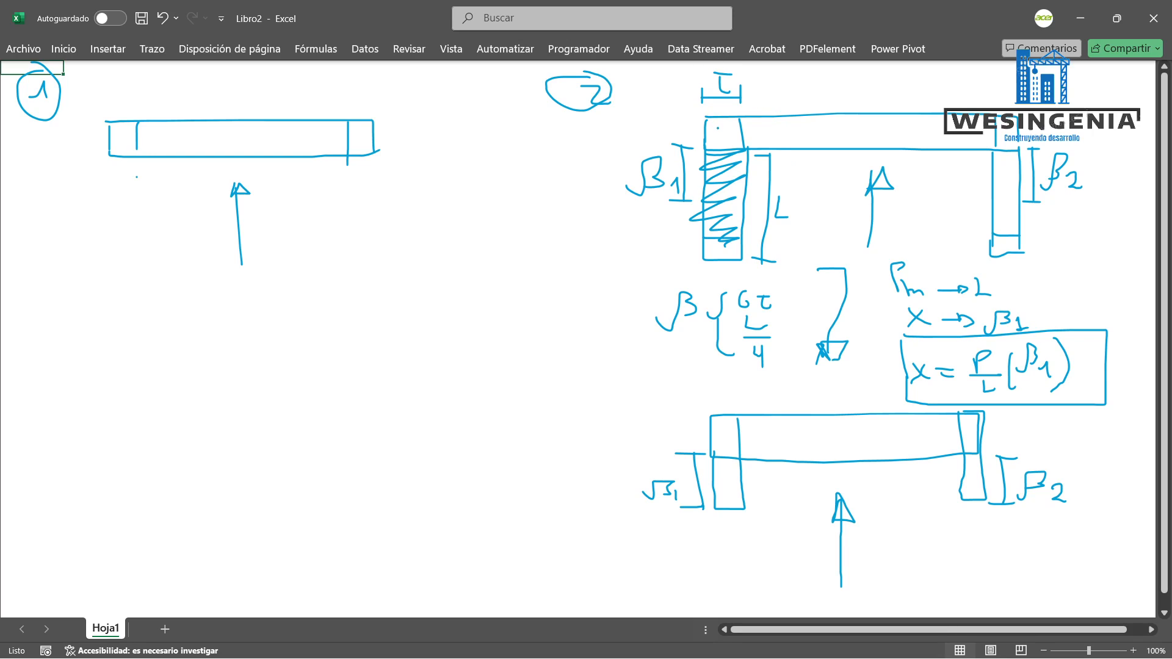
Shade case 2's two end columns and the perpendicular wall on the β2 side.
mouse_move(709, 122)
mouse_down()
mouse_move(698, 132)
mouse_move(707, 123)
mouse_move(722, 144)
mouse_move(735, 117)
mouse_move(732, 143)
mouse_move(712, 132)
mouse_move(710, 150)
mouse_move(719, 122)
mouse_move(729, 124)
mouse_move(721, 150)
mouse_move(728, 142)
mouse_up()
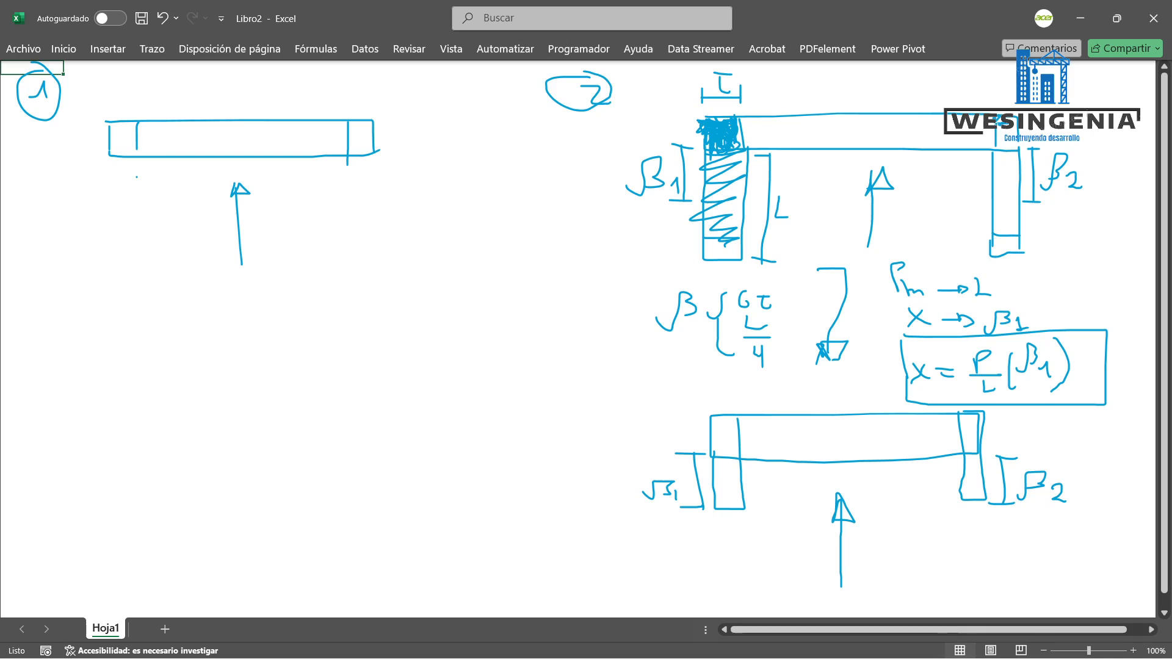
mouse_move(998, 122)
mouse_down()
mouse_move(1006, 164)
mouse_move(994, 172)
mouse_move(1013, 194)
mouse_move(995, 218)
mouse_move(1013, 235)
mouse_up()
drag(1013, 195, 1001, 233)
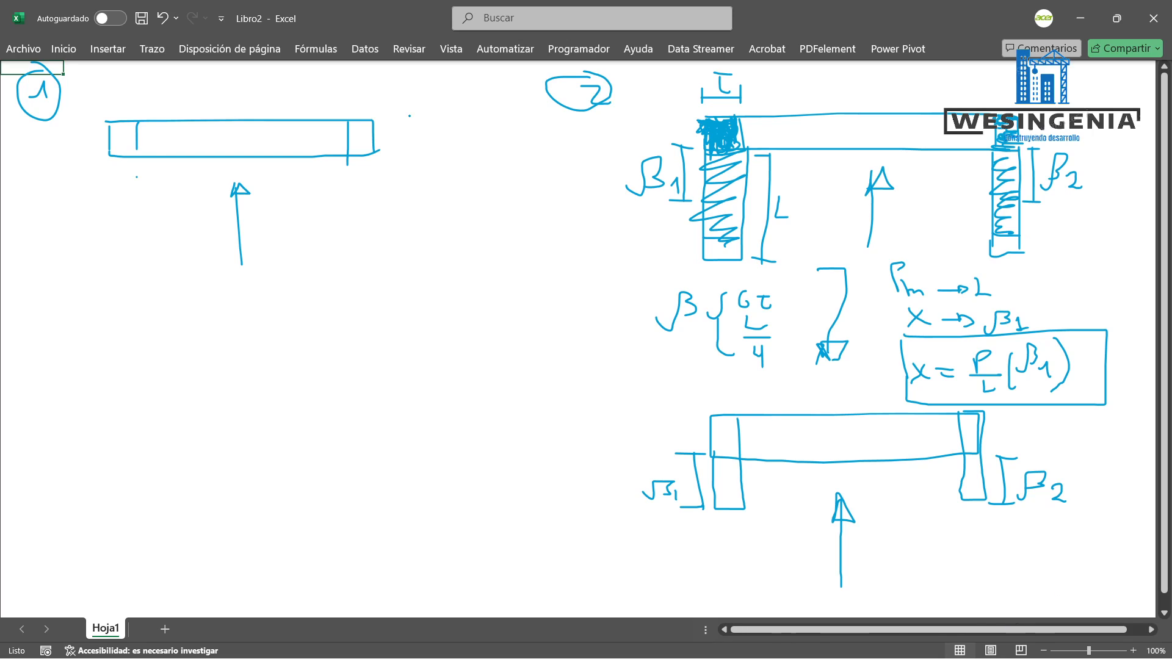
Sketch a wall elevation on a ground line beneath case 1, split by a middle column and loaded by a downward arrow labelled P.
drag(112, 361, 117, 412)
mouse_move(110, 351)
mouse_down()
mouse_move(113, 440)
mouse_move(340, 343)
mouse_move(390, 437)
mouse_up()
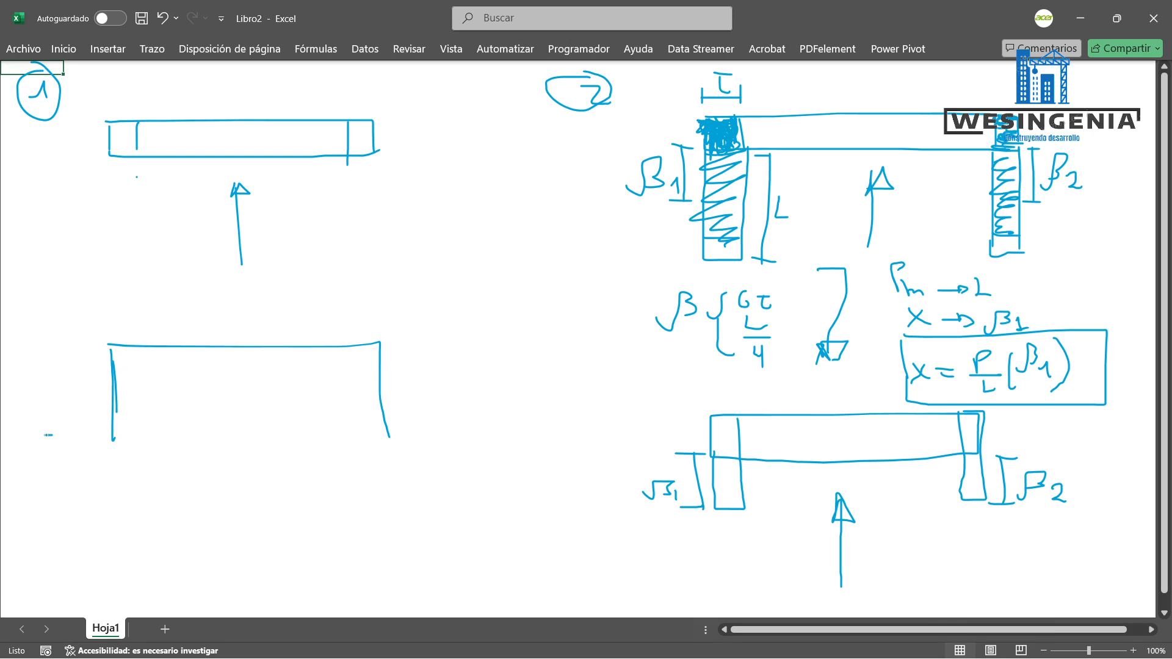
drag(47, 435, 444, 436)
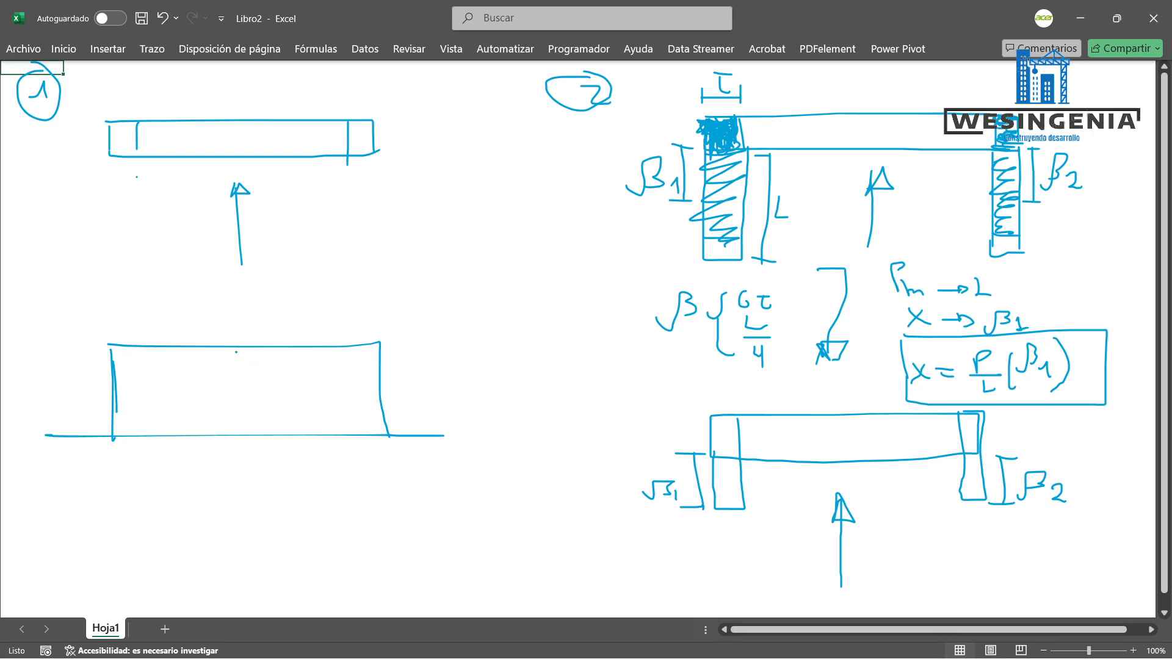
drag(237, 347, 243, 436)
mouse_move(234, 286)
mouse_down()
mouse_move(225, 316)
mouse_move(237, 334)
mouse_up()
mouse_move(261, 266)
mouse_down()
mouse_move(261, 309)
mouse_move(259, 289)
mouse_up()
Draw upward reaction arrows under the elevation's three columns and label its two bays L1 and L2.
drag(116, 450, 115, 487)
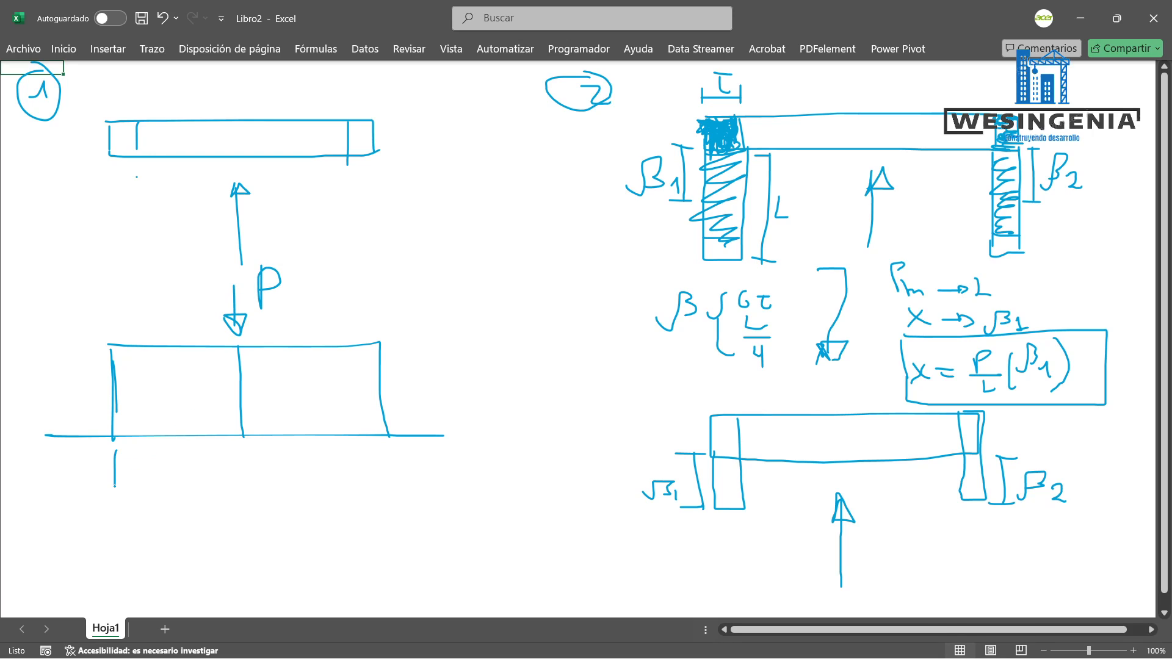
mouse_move(114, 438)
mouse_down()
mouse_move(111, 461)
mouse_move(130, 457)
mouse_move(112, 459)
mouse_up()
mouse_move(240, 446)
mouse_down()
mouse_move(247, 479)
mouse_move(254, 446)
mouse_move(240, 448)
mouse_up()
click(384, 448)
mouse_move(389, 442)
mouse_down()
mouse_move(391, 477)
mouse_move(387, 450)
mouse_up()
mouse_move(310, 415)
mouse_down()
mouse_move(305, 424)
mouse_move(334, 428)
mouse_up()
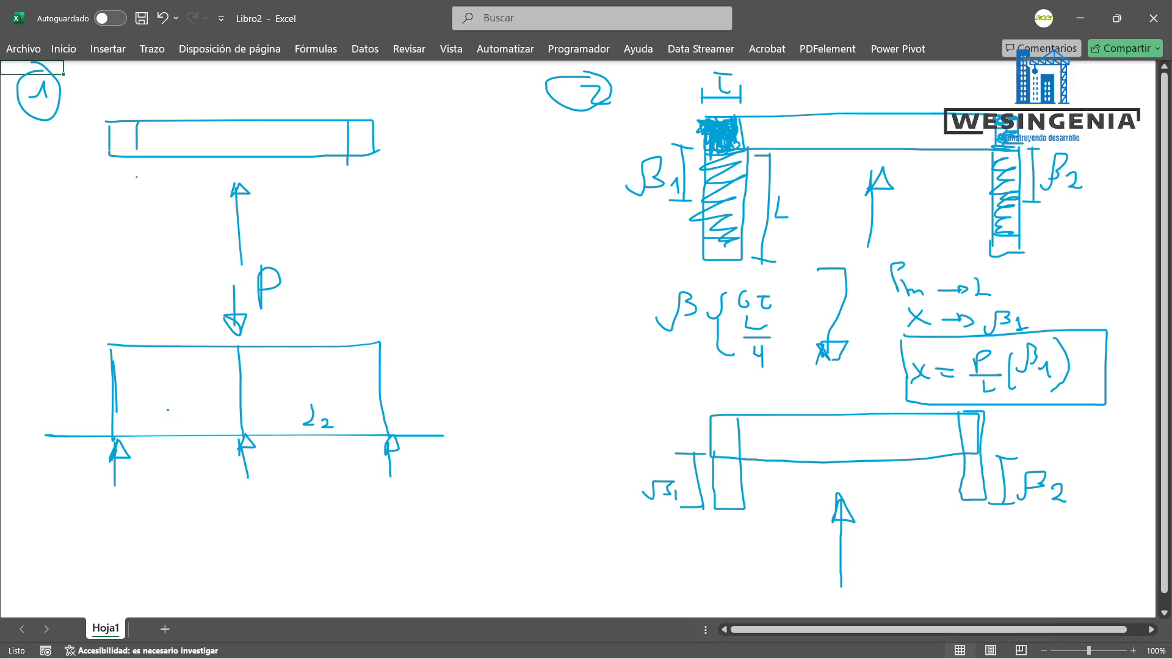
drag(168, 410, 189, 435)
Label the three column reactions Pc1, Pc2 and Pc3.
mouse_move(72, 488)
mouse_down()
mouse_move(86, 458)
mouse_move(73, 487)
mouse_move(102, 487)
mouse_up()
mouse_move(257, 447)
mouse_down()
mouse_move(261, 471)
mouse_move(285, 482)
mouse_up()
drag(403, 462, 406, 486)
drag(404, 463, 406, 475)
drag(417, 474, 419, 497)
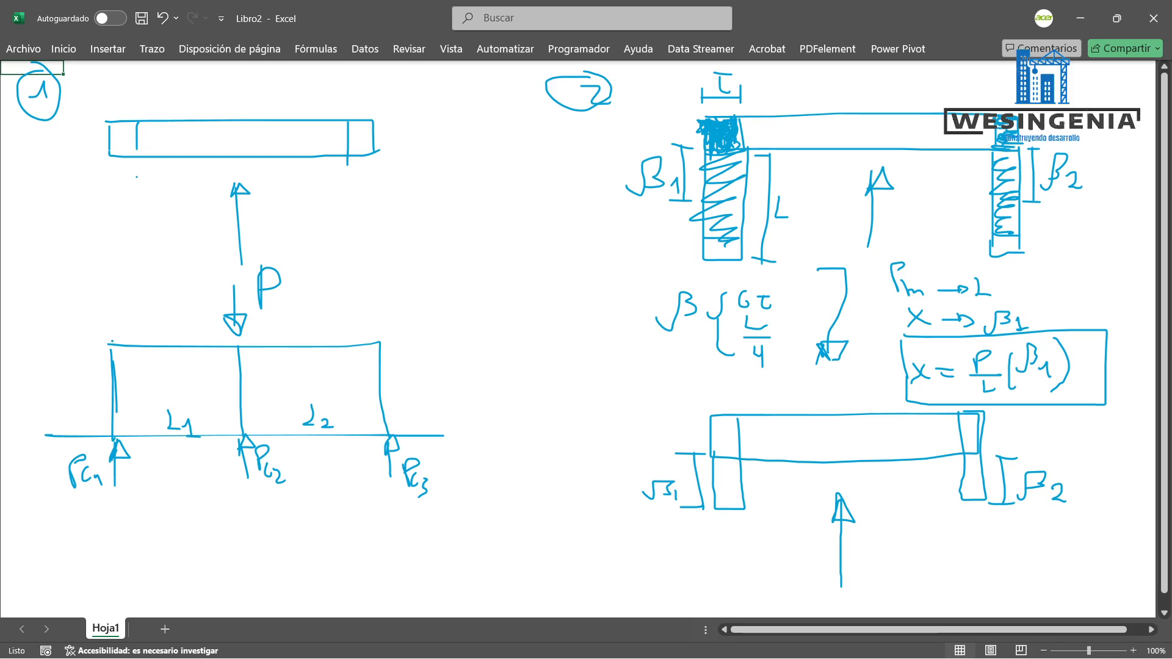
Draw a perpendicular wall in perspective from the elevation's first column, labelled β and loaded by a downward arrow marked X.
drag(108, 343, 188, 282)
drag(112, 436, 192, 364)
drag(185, 282, 185, 346)
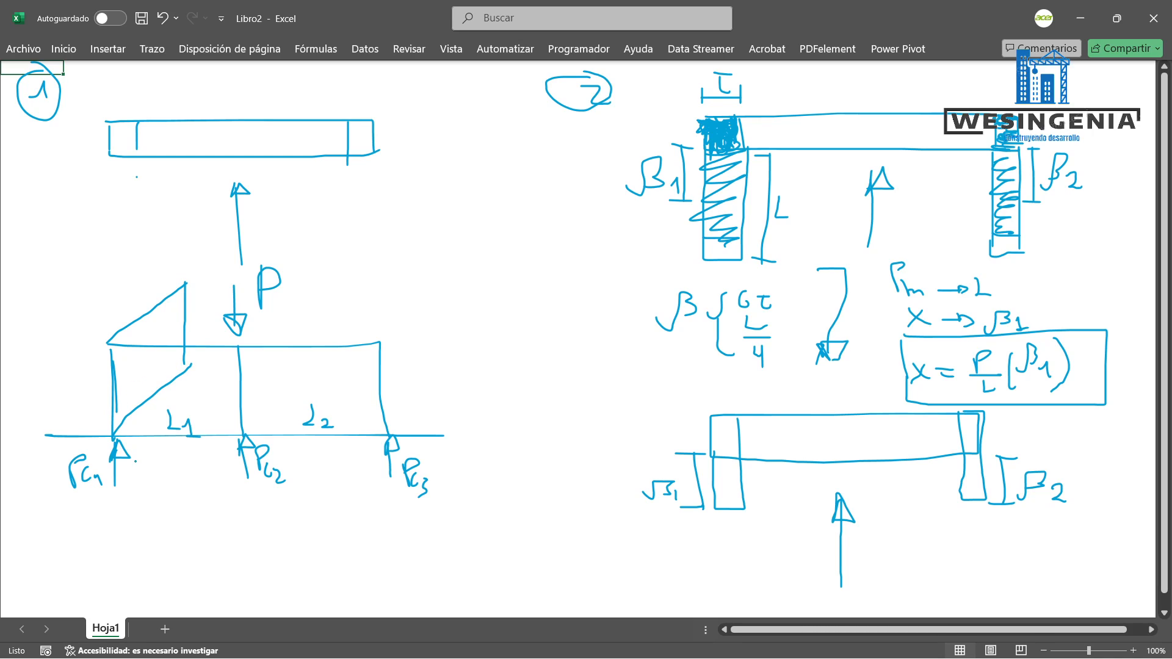
drag(125, 231, 140, 297)
mouse_move(137, 236)
mouse_down()
mouse_move(143, 215)
mouse_move(150, 234)
mouse_up()
drag(883, 355, 904, 357)
key(ctrl+z)
mouse_move(147, 335)
mouse_down()
mouse_move(151, 317)
mouse_move(172, 327)
mouse_up()
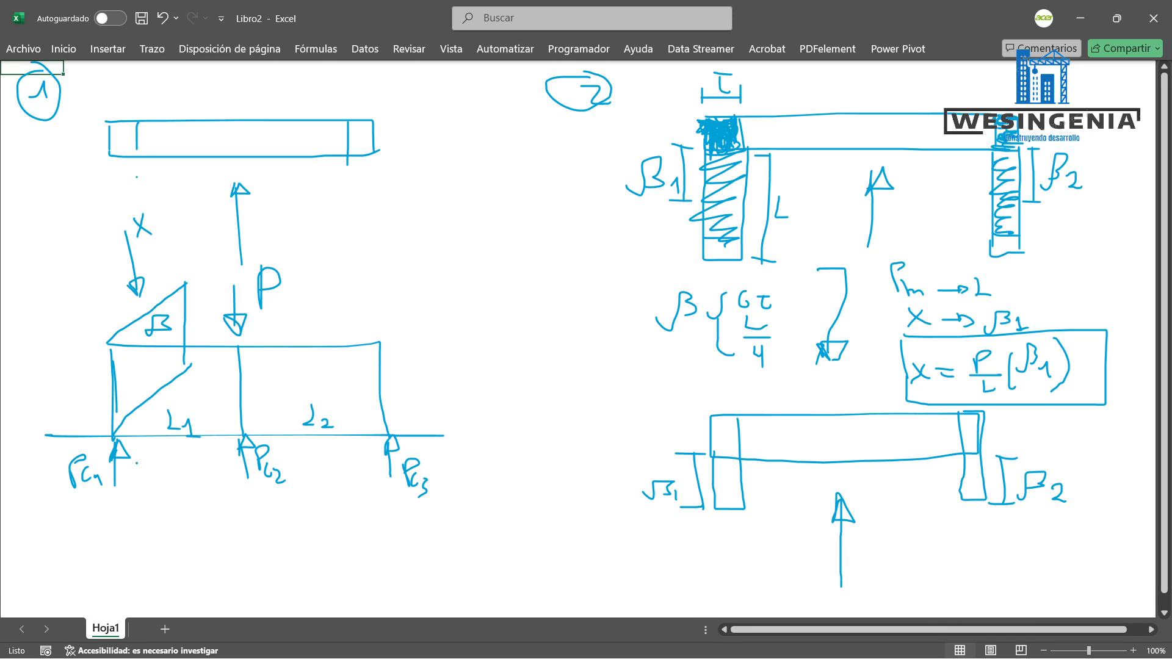
Darken the first column and add a second upward reaction arrow beside Pc1, labelled Px.
drag(108, 343, 112, 435)
mouse_move(114, 347)
mouse_down()
mouse_move(112, 434)
mouse_move(139, 482)
mouse_up()
drag(139, 438, 135, 440)
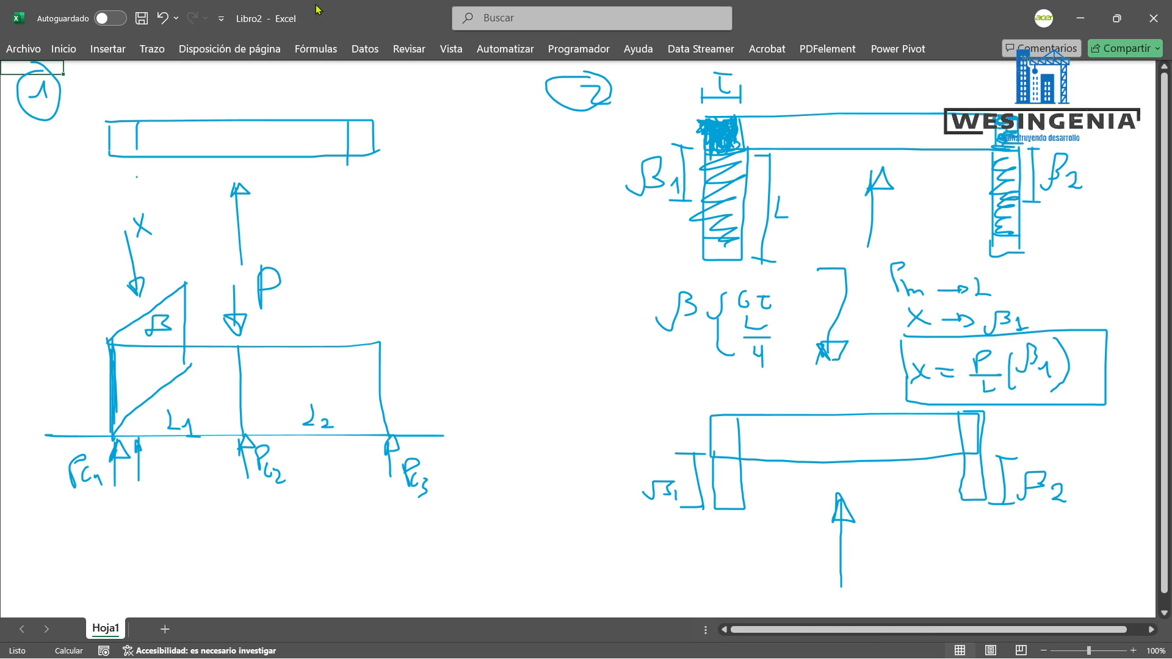
click(152, 49)
click(166, 81)
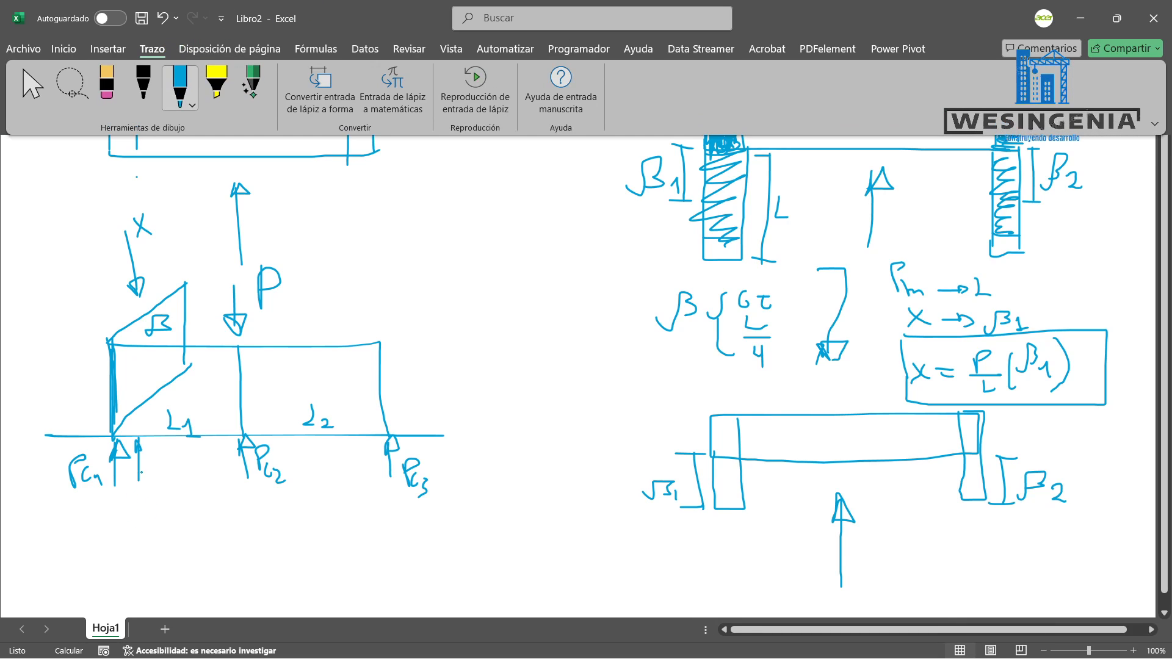
drag(146, 449, 151, 489)
key(ctrl+z)
key(ctrl+z)
mouse_move(150, 455)
mouse_down()
mouse_move(169, 465)
mouse_move(154, 468)
mouse_move(174, 488)
mouse_move(161, 488)
mouse_move(147, 450)
mouse_up()
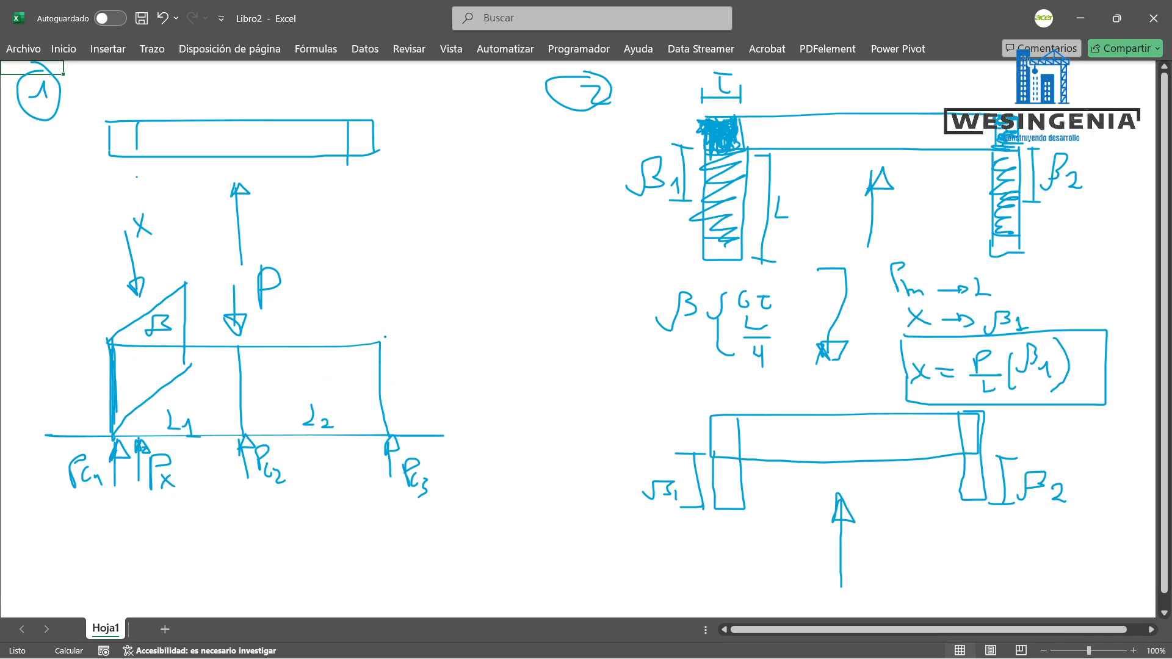
Draw a second perpendicular wall in perspective from the column over Pc3 and label it β2.
mouse_move(380, 337)
mouse_down()
mouse_move(445, 289)
mouse_move(454, 330)
mouse_up()
key(ctrl+z)
drag(381, 340, 452, 299)
drag(388, 432, 453, 379)
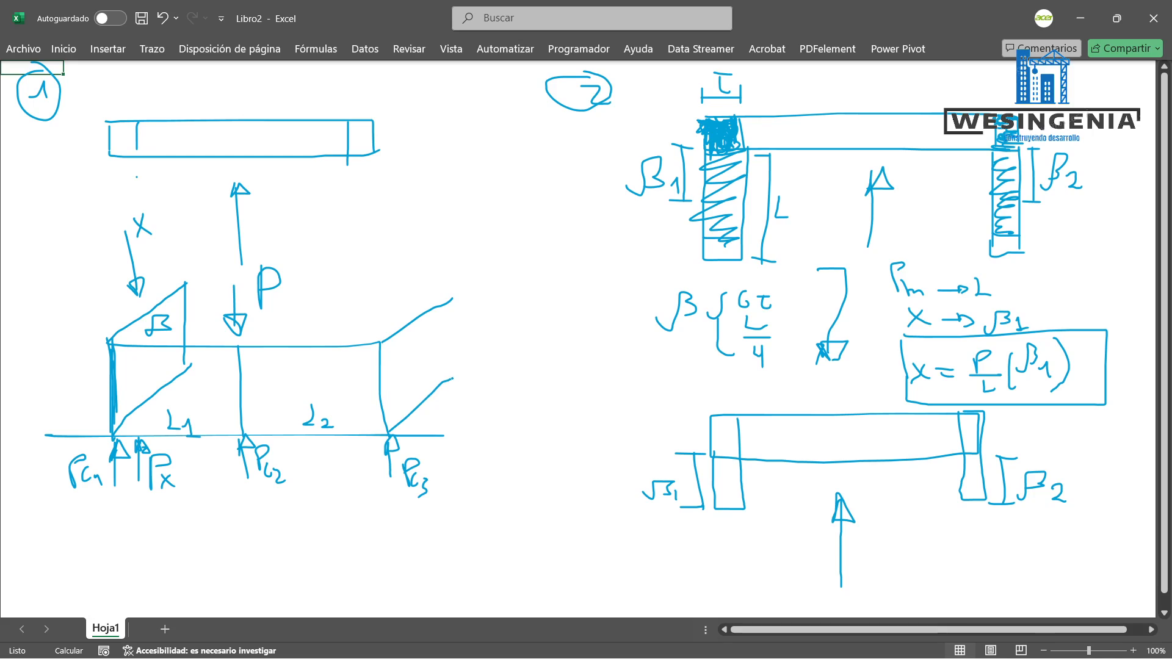
drag(453, 297, 452, 379)
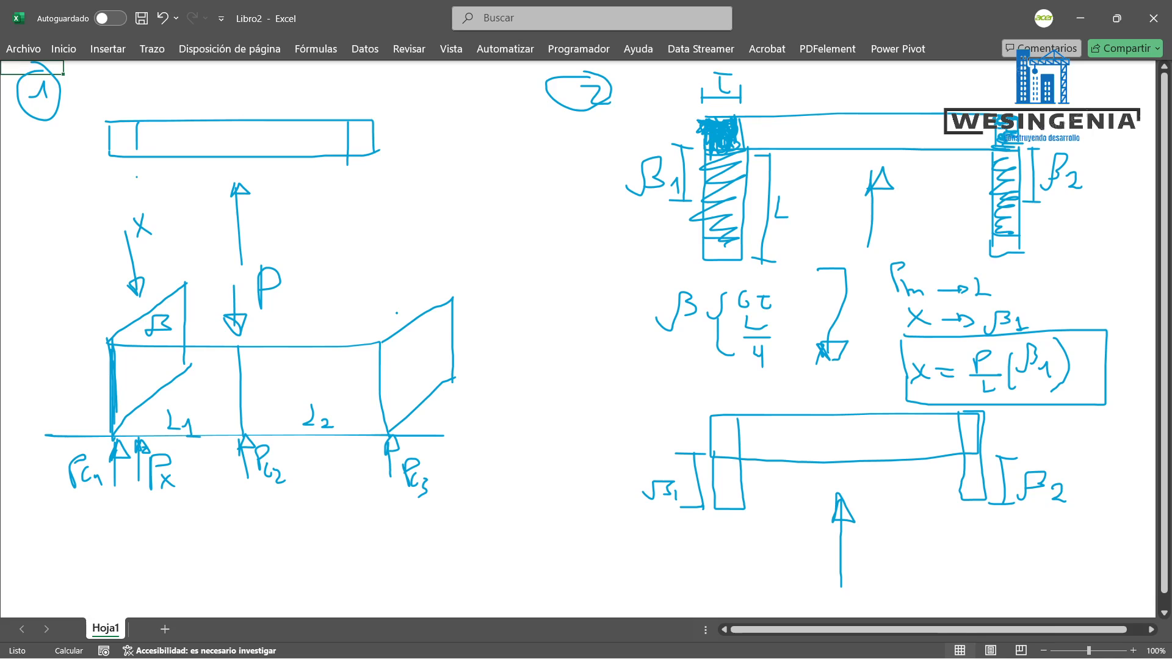
mouse_move(391, 317)
mouse_down()
mouse_move(404, 295)
mouse_move(407, 309)
mouse_move(421, 295)
mouse_move(435, 307)
mouse_up()
Add an upward reaction arrow labelled Px2 beside Pc3 and give the Px label the subscript 1.
drag(373, 439, 372, 478)
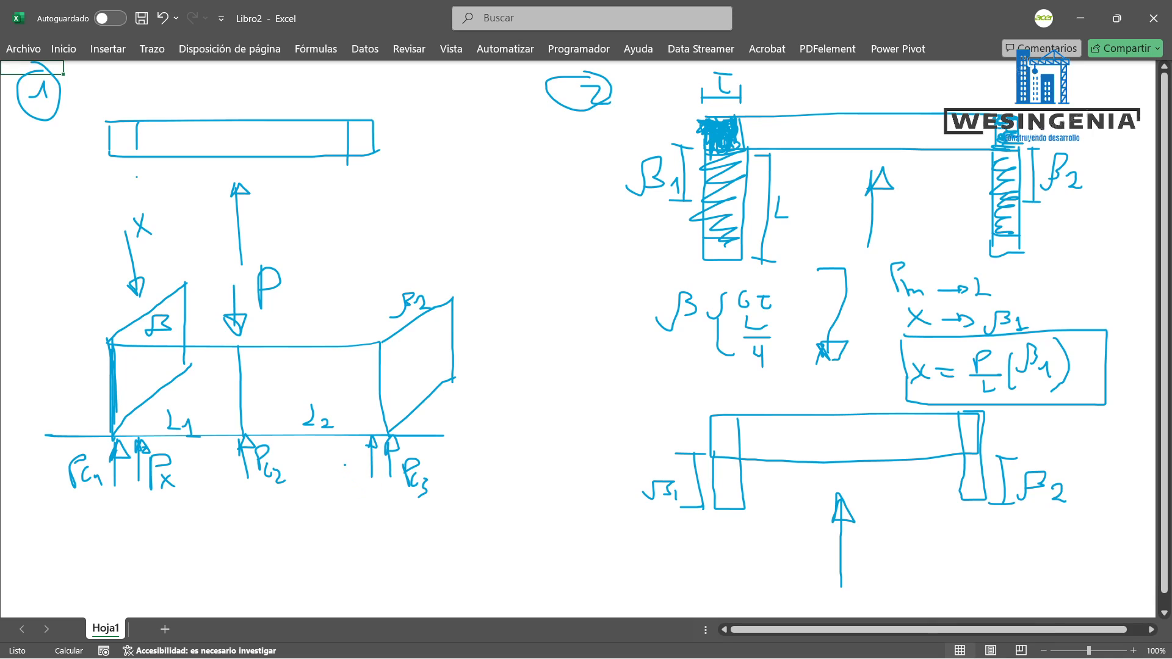
mouse_move(338, 452)
mouse_down()
mouse_move(339, 479)
mouse_move(340, 457)
mouse_move(359, 482)
mouse_move(343, 489)
mouse_move(371, 494)
mouse_up()
drag(183, 485, 190, 498)
Draw a downward load arrow labelled X2 above the β2 wall and give the other wall's X the subscript 1.
mouse_move(404, 225)
mouse_down()
mouse_move(403, 270)
mouse_move(424, 263)
mouse_up()
mouse_move(423, 232)
mouse_down()
mouse_move(462, 202)
mouse_move(466, 237)
mouse_up()
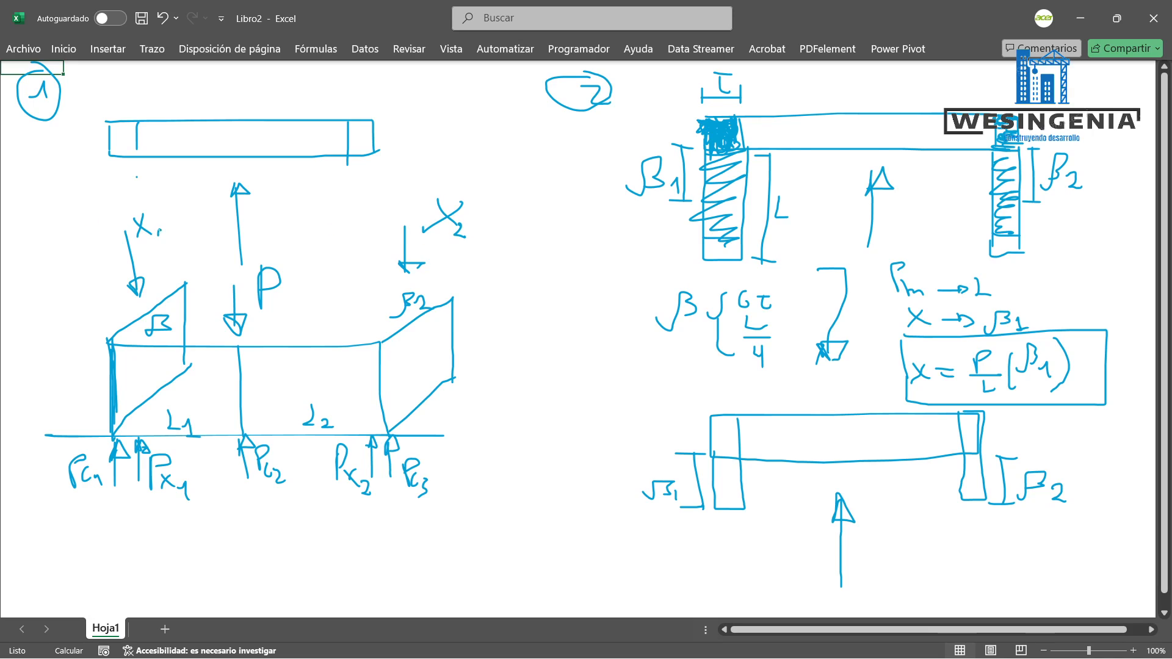
drag(159, 230, 164, 244)
drag(164, 244, 173, 243)
Close the sketch workbook Libro2 without saving and switch to the ALB. CONF. WESINGENIA workbook.
click(1153, 19)
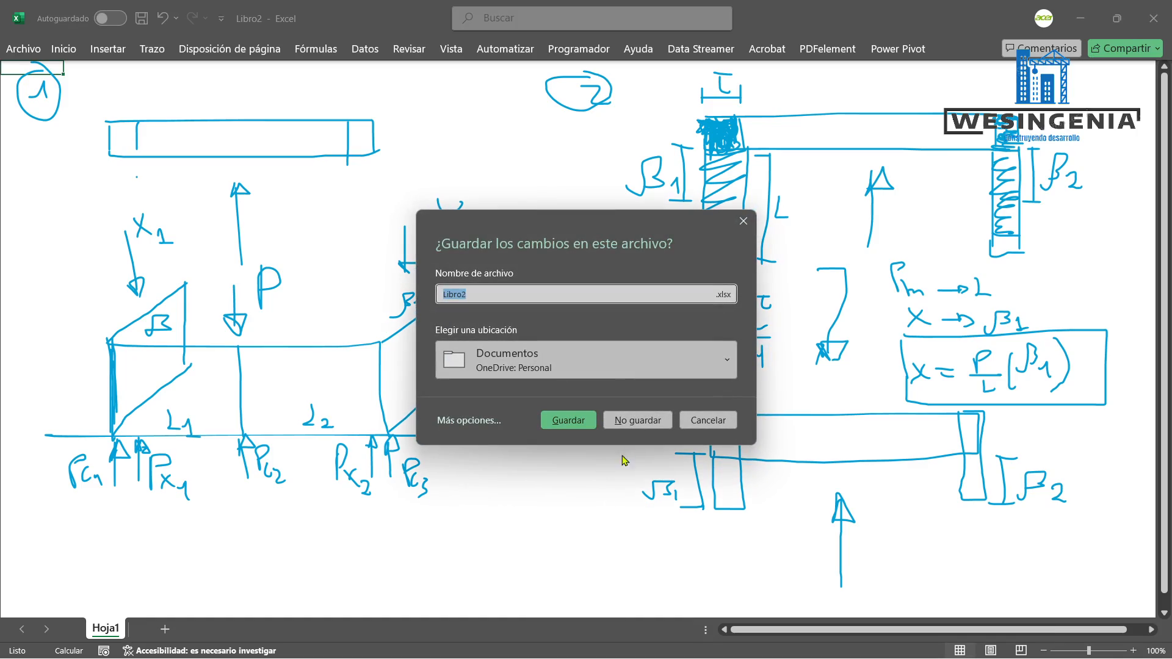
click(638, 420)
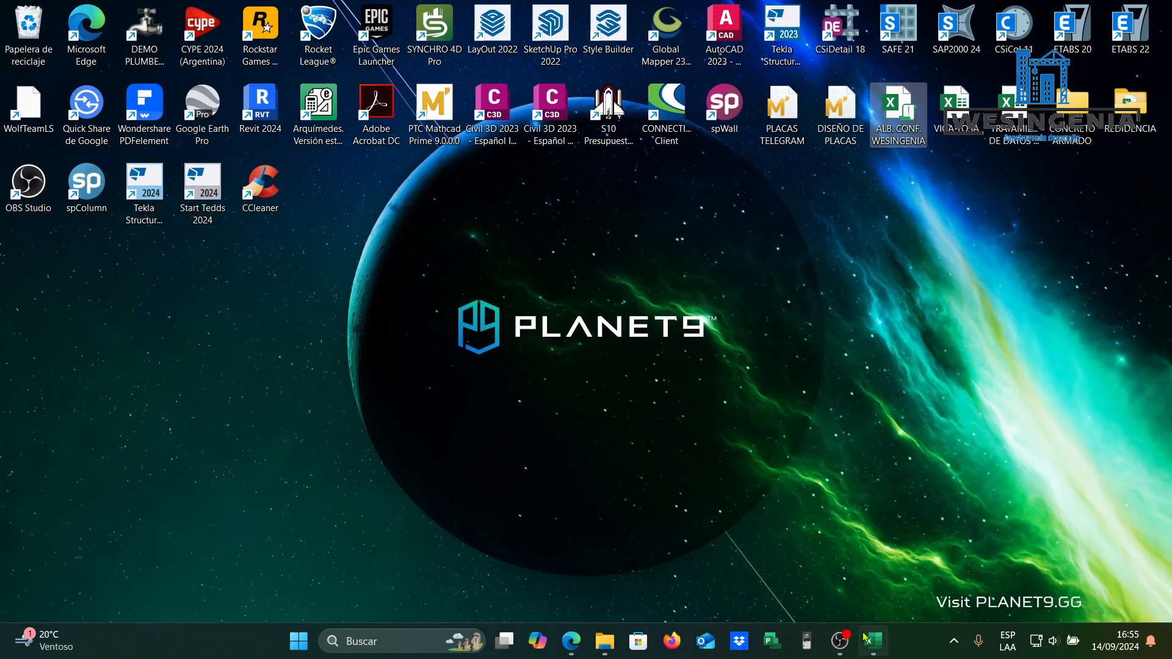
click(867, 638)
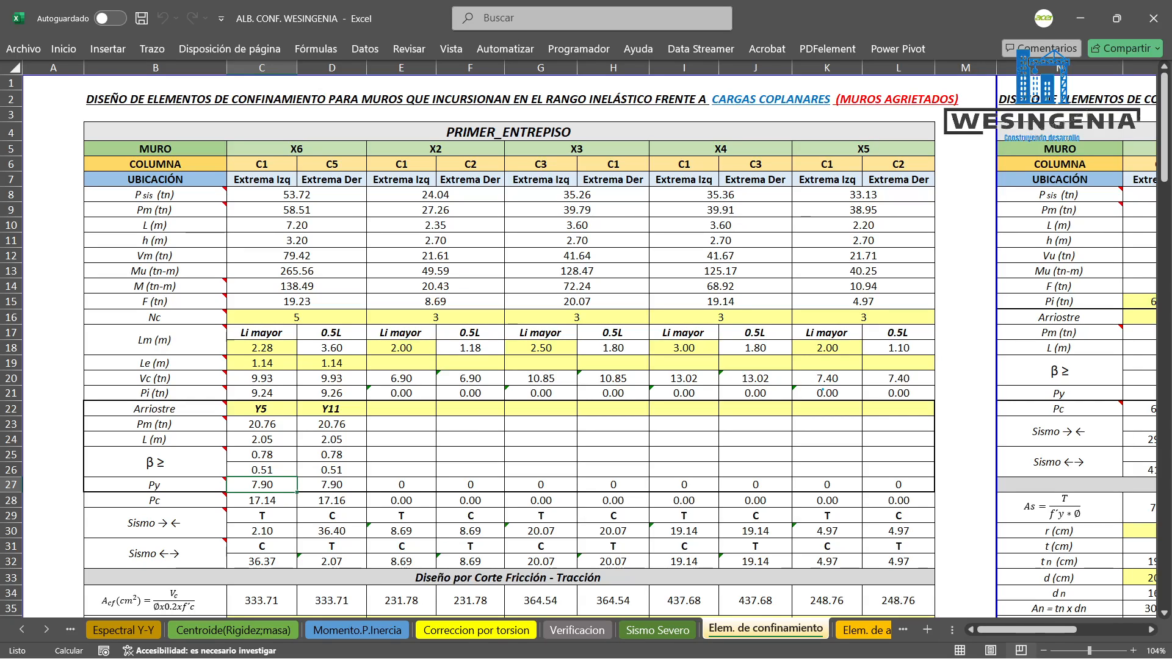
Switch to the Norma E.070 PDF in the browser and review the Pc definition below Table 11, including its reference to 8.3.6.
click(571, 640)
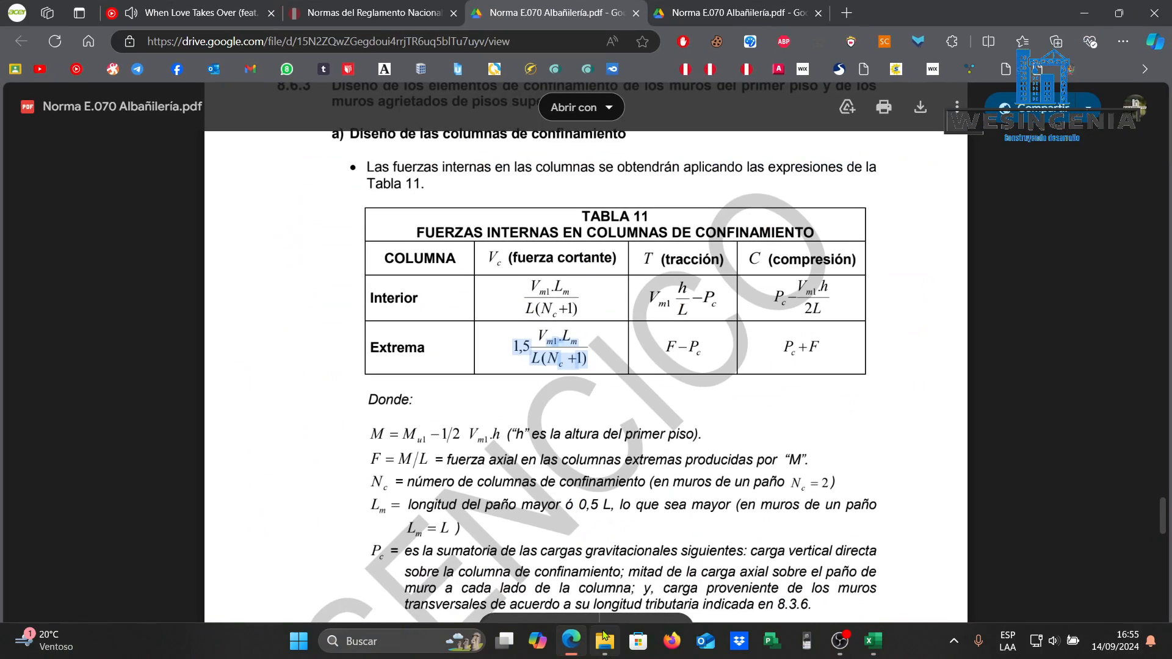
scroll(824, 402, down, 1)
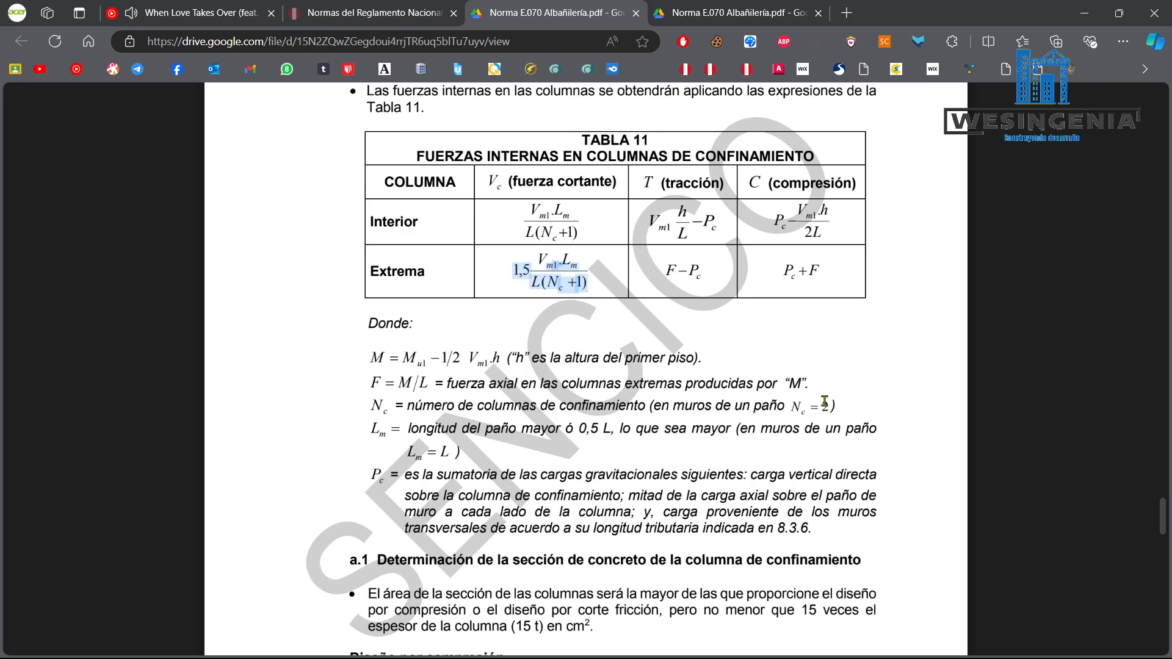
click(615, 543)
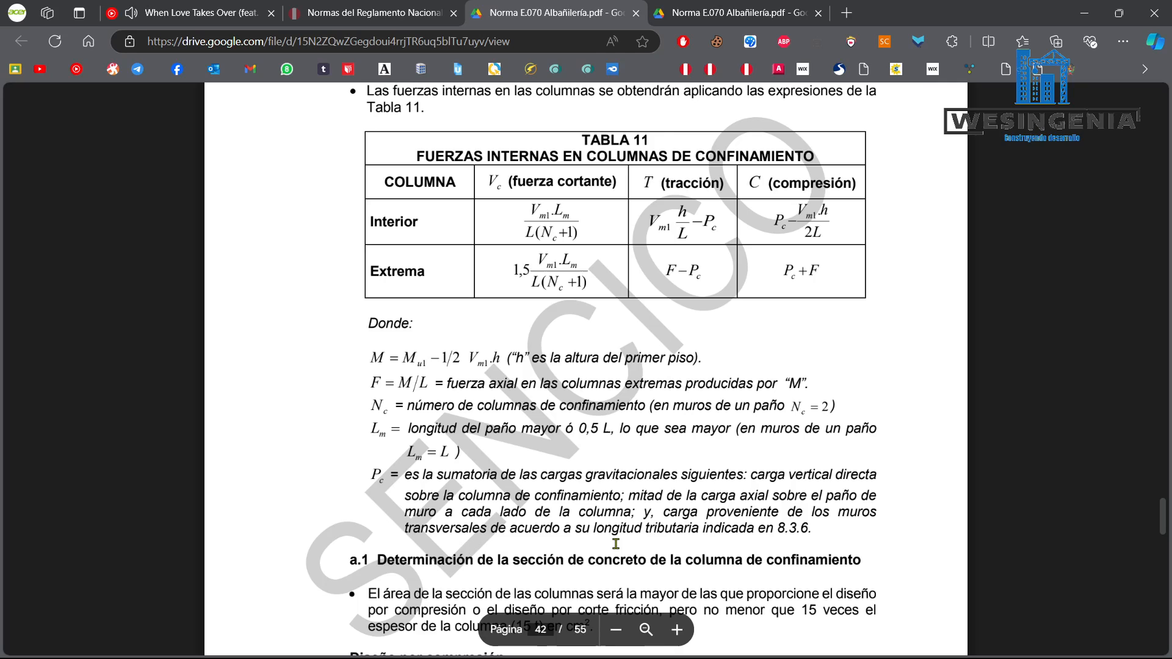
scroll(615, 543, up, 1)
scroll(616, 544, down, 3)
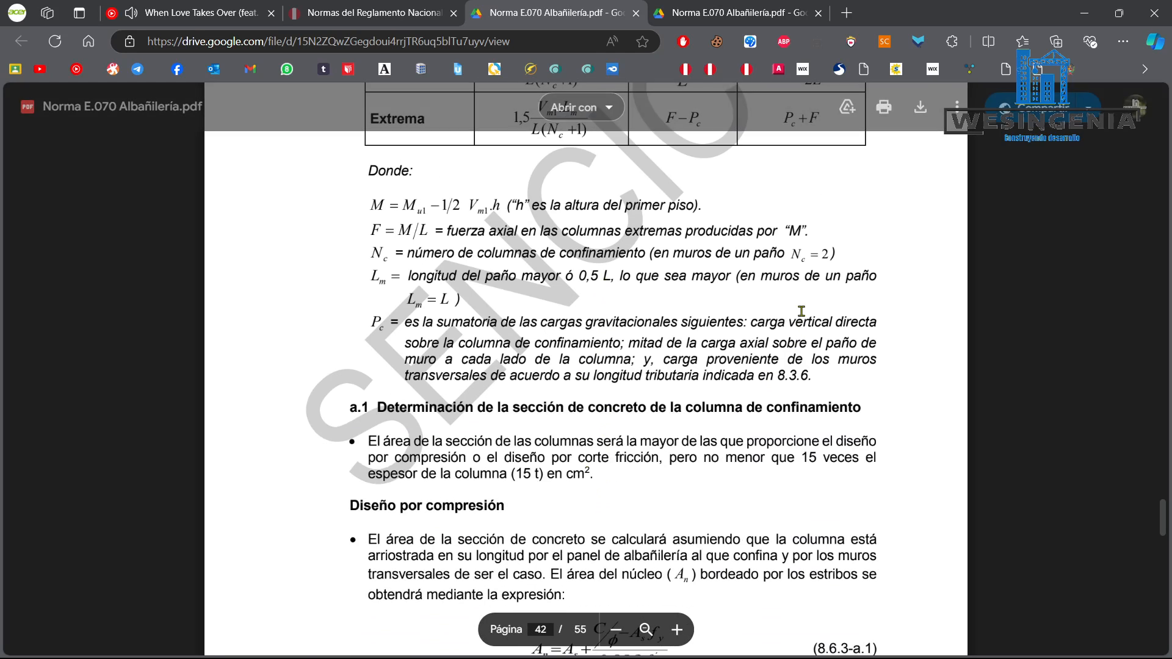
double_click(375, 329)
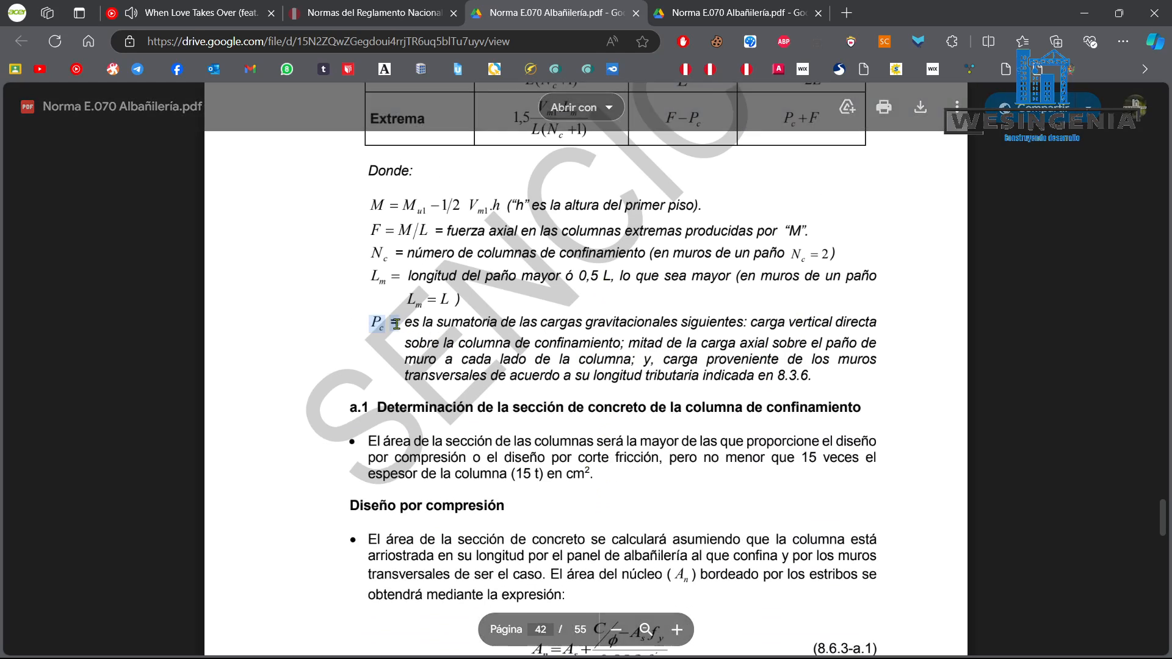
drag(649, 361, 813, 375)
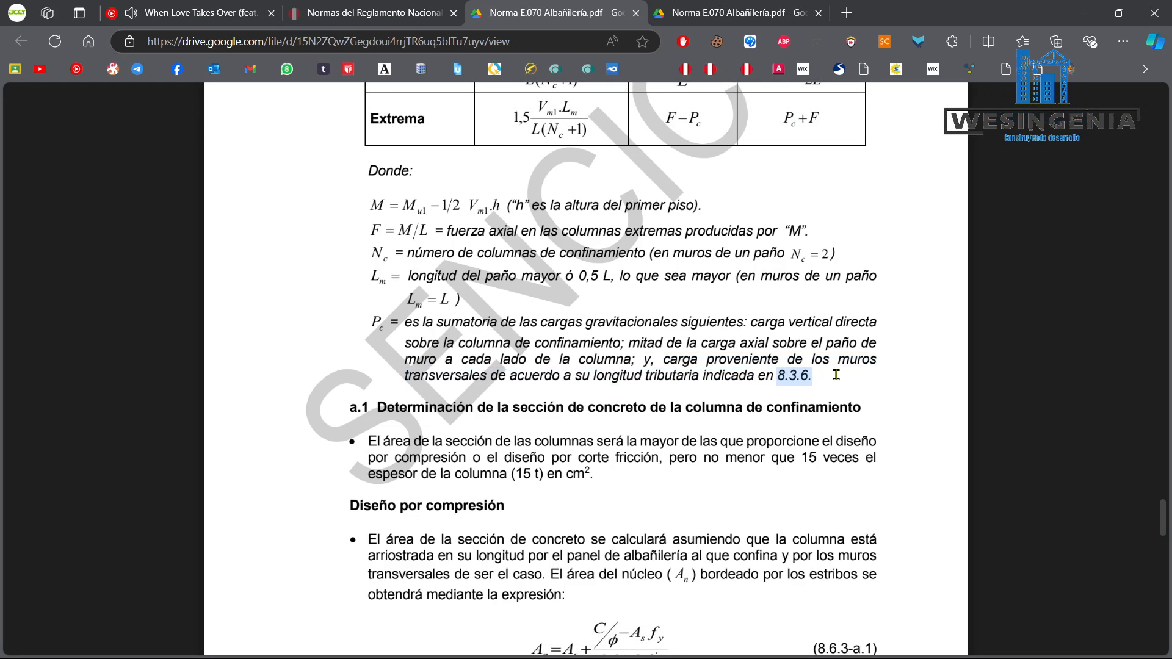
Read section 8.3.6 of Norma E.070 on the 25% transverse section and six-times-thickness contribution of orthogonal walls.
key(ctrl+Tab)
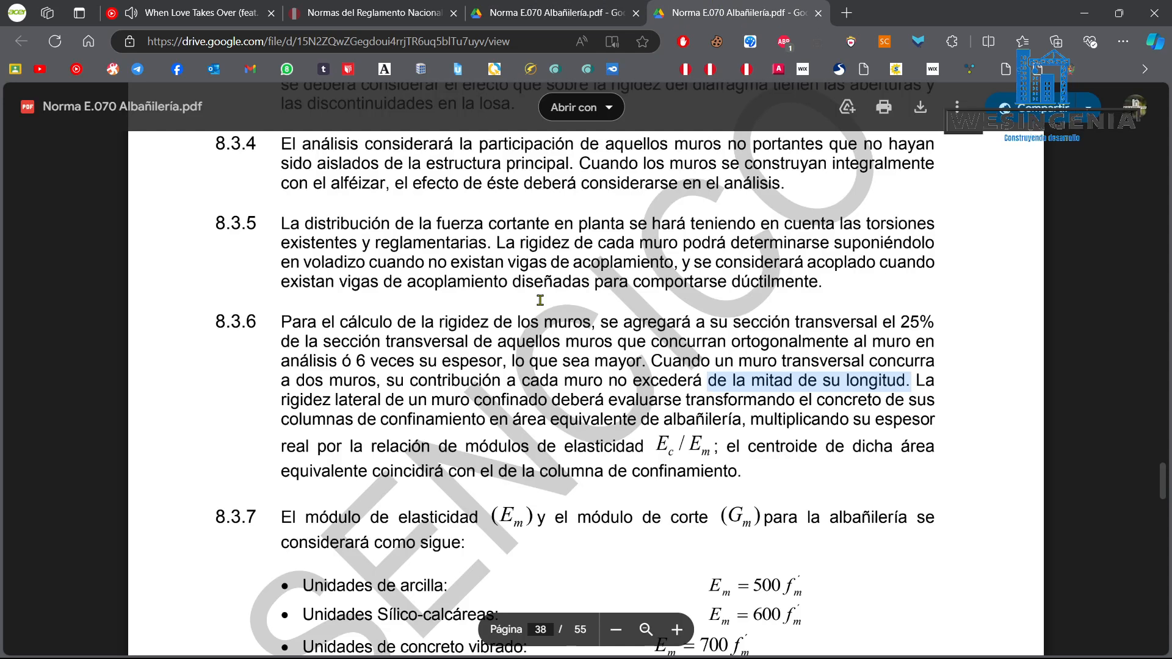
drag(273, 320, 929, 322)
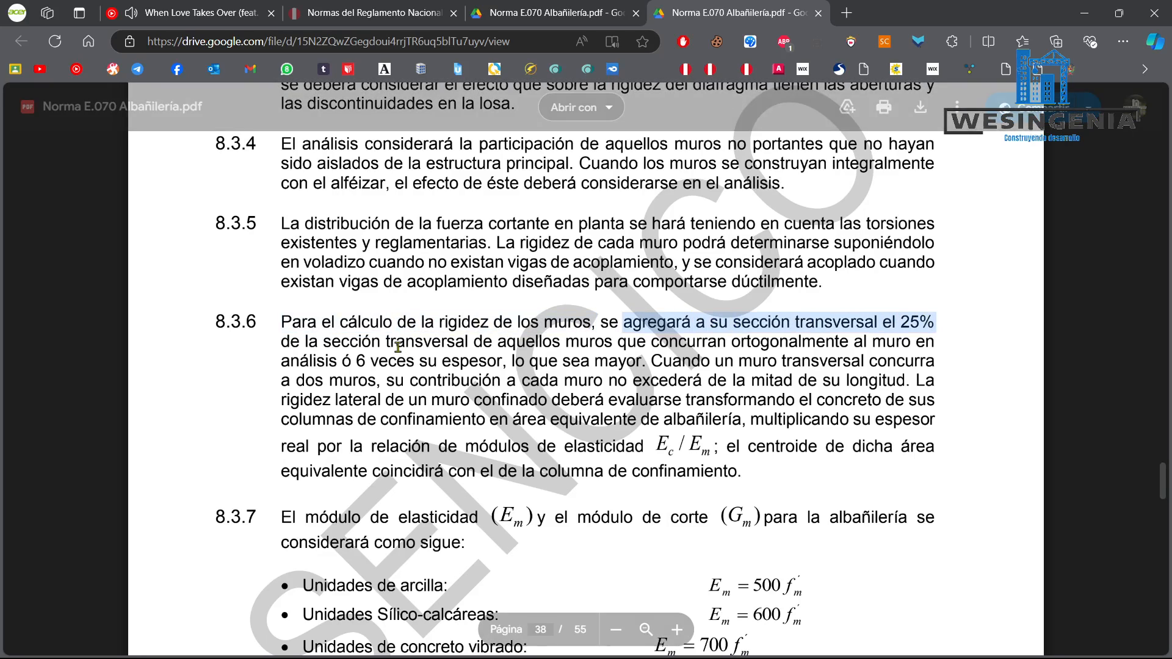
drag(279, 342, 499, 340)
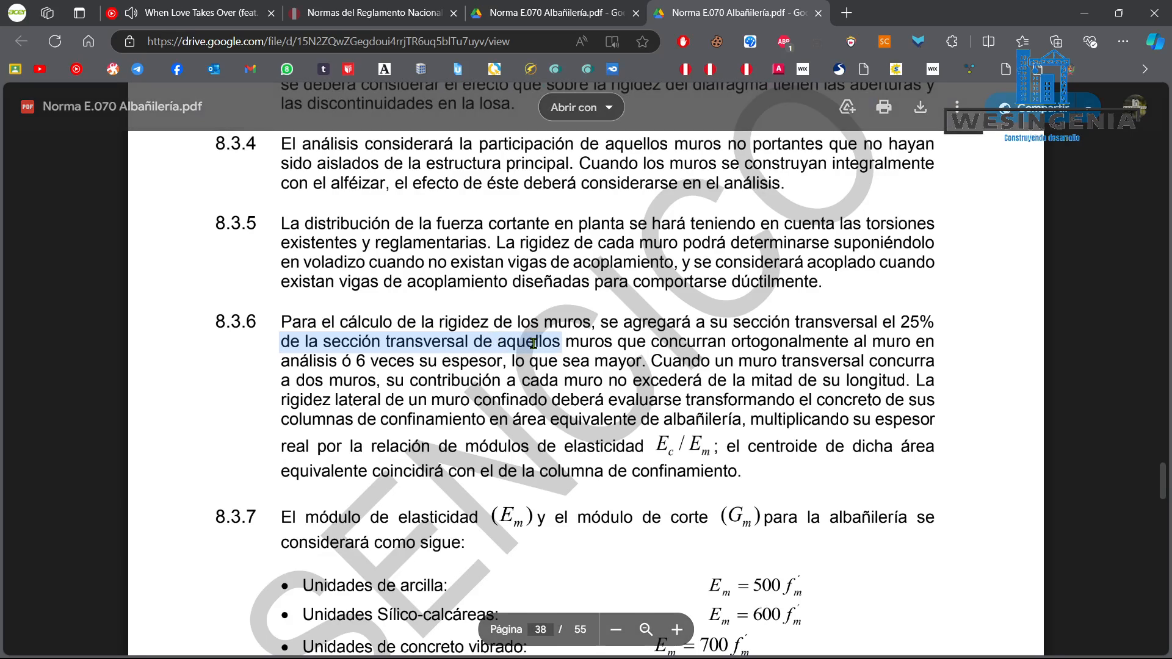
click(574, 342)
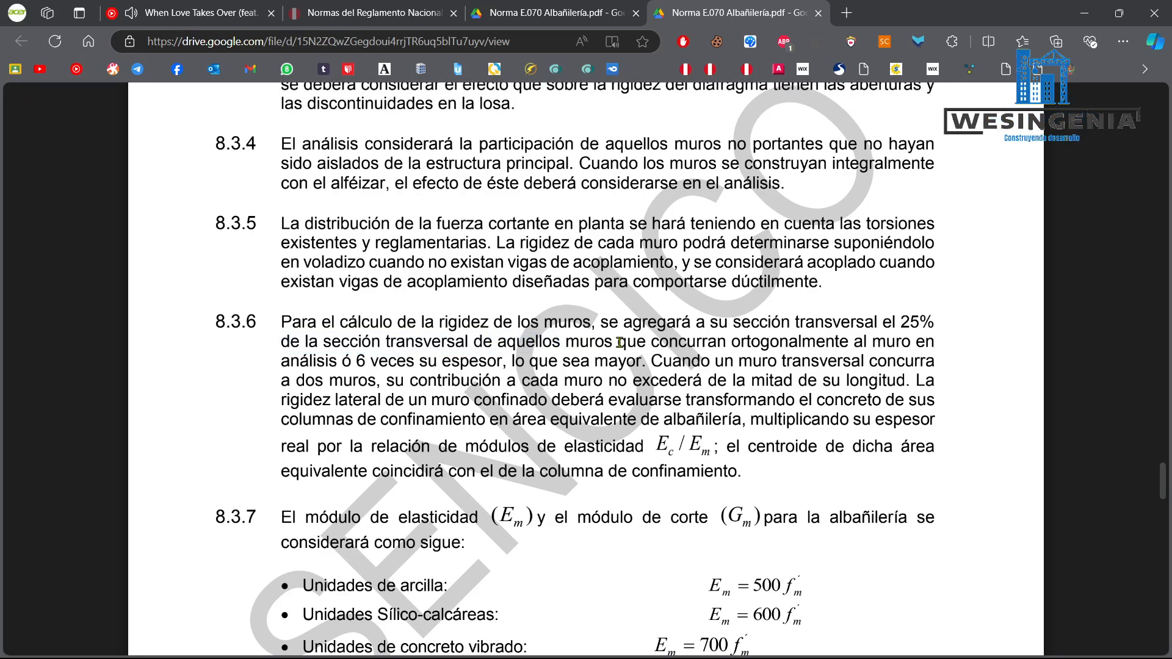
drag(585, 343, 447, 361)
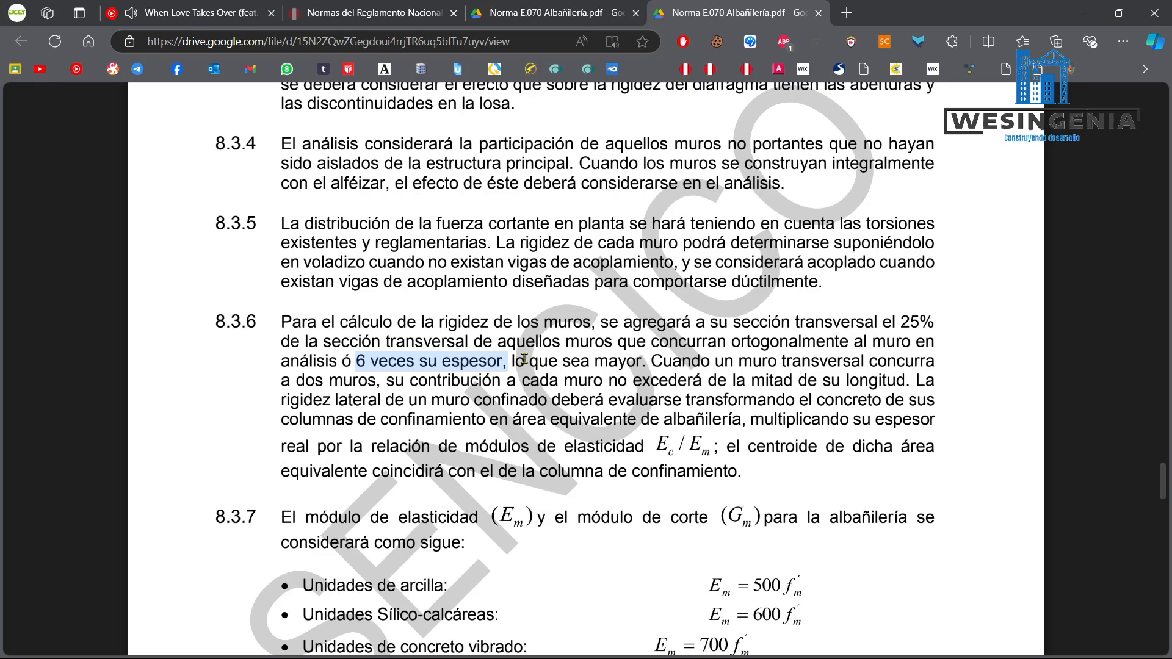
drag(511, 360, 643, 360)
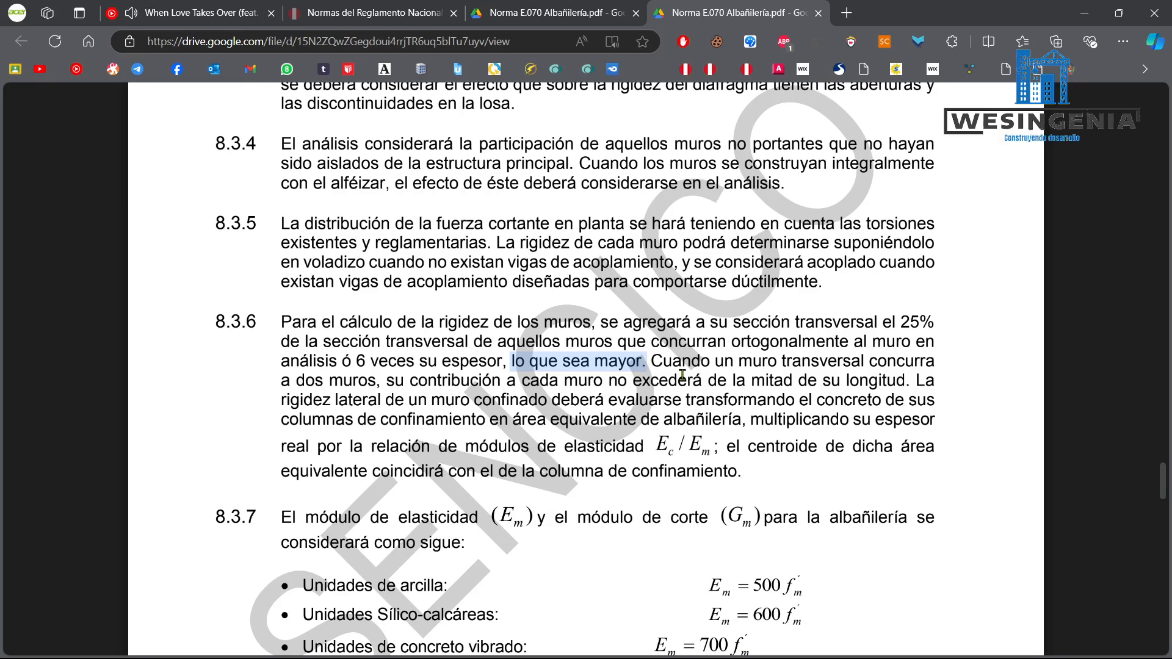
Return to the ALB. CONF. WESINGENIA workbook and examine the Arriostre note, the Y5 entry and wall X6's Extrema Izq and Extrema Der locations.
click(604, 13)
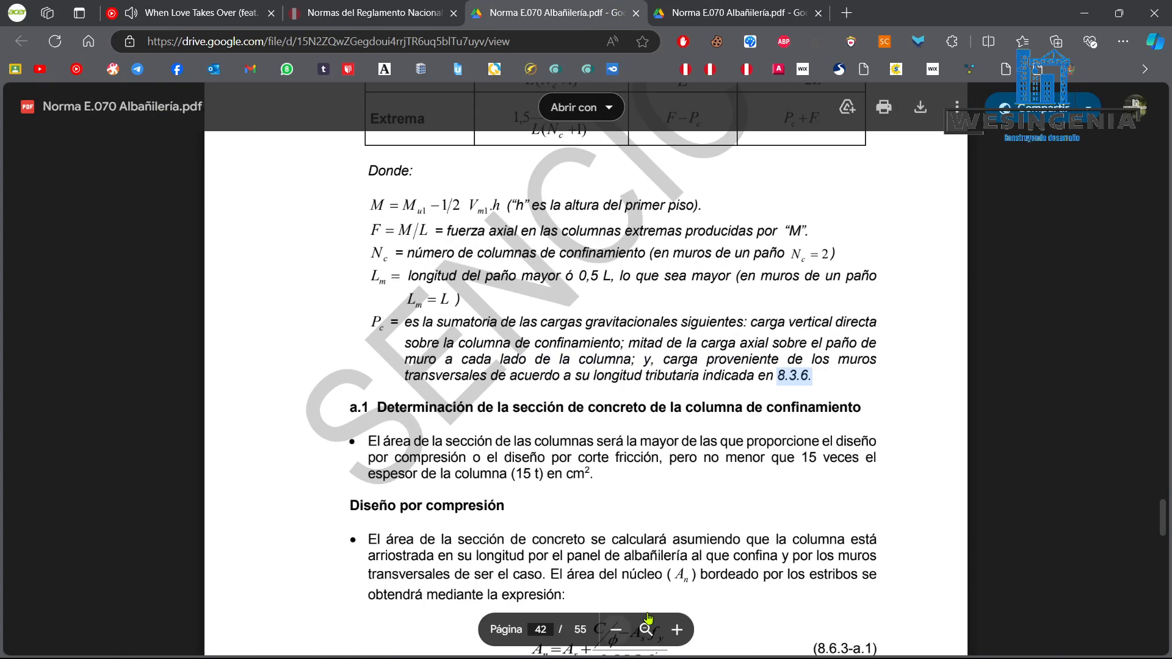
click(1081, 16)
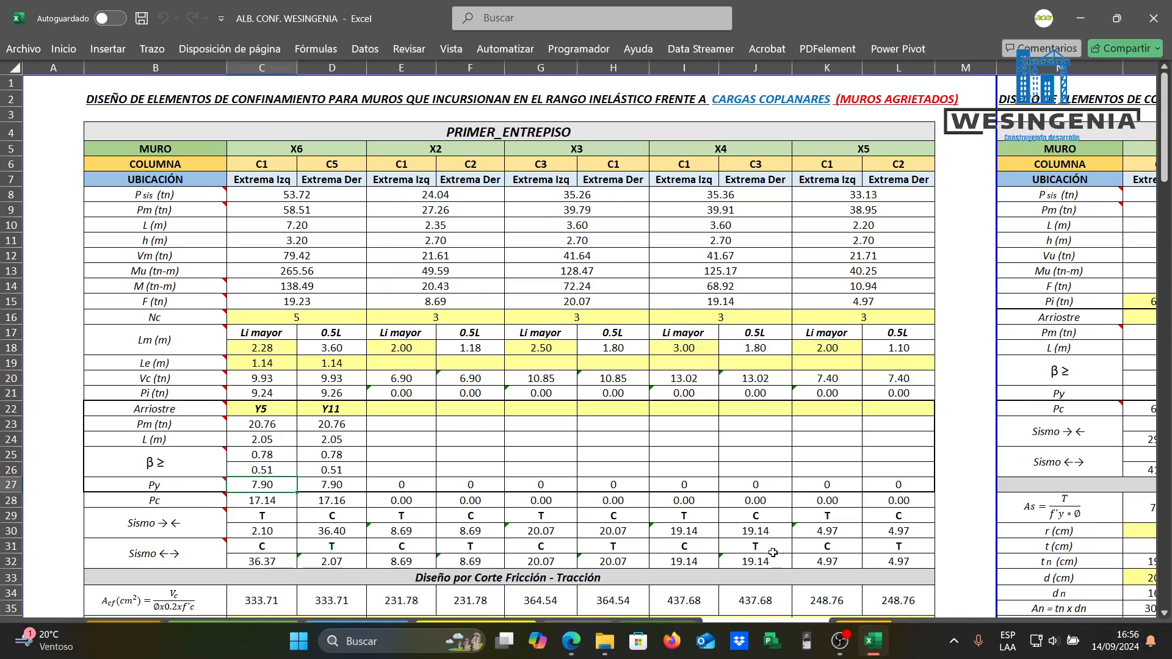
mouse_move(167, 409)
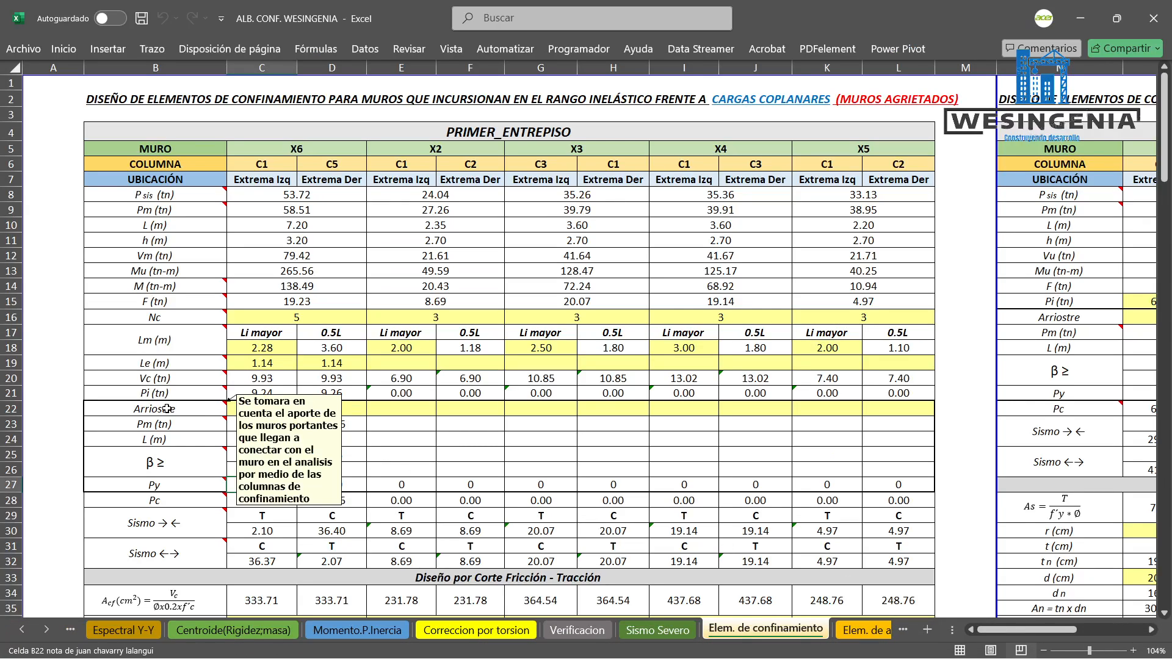
click(262, 411)
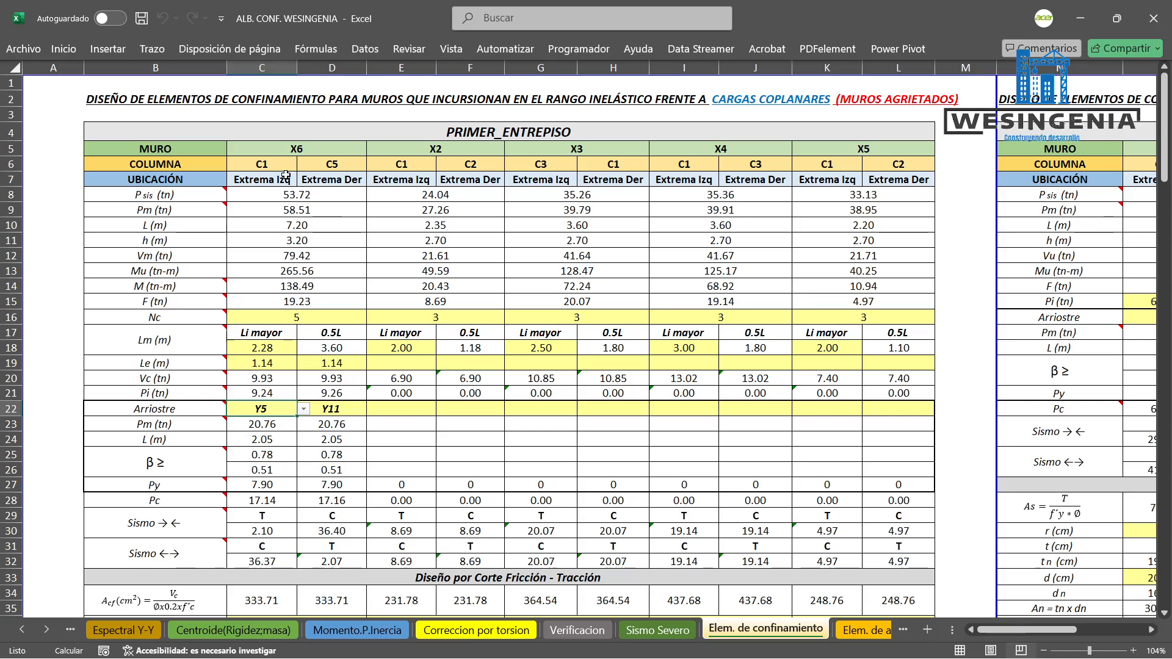
click(259, 177)
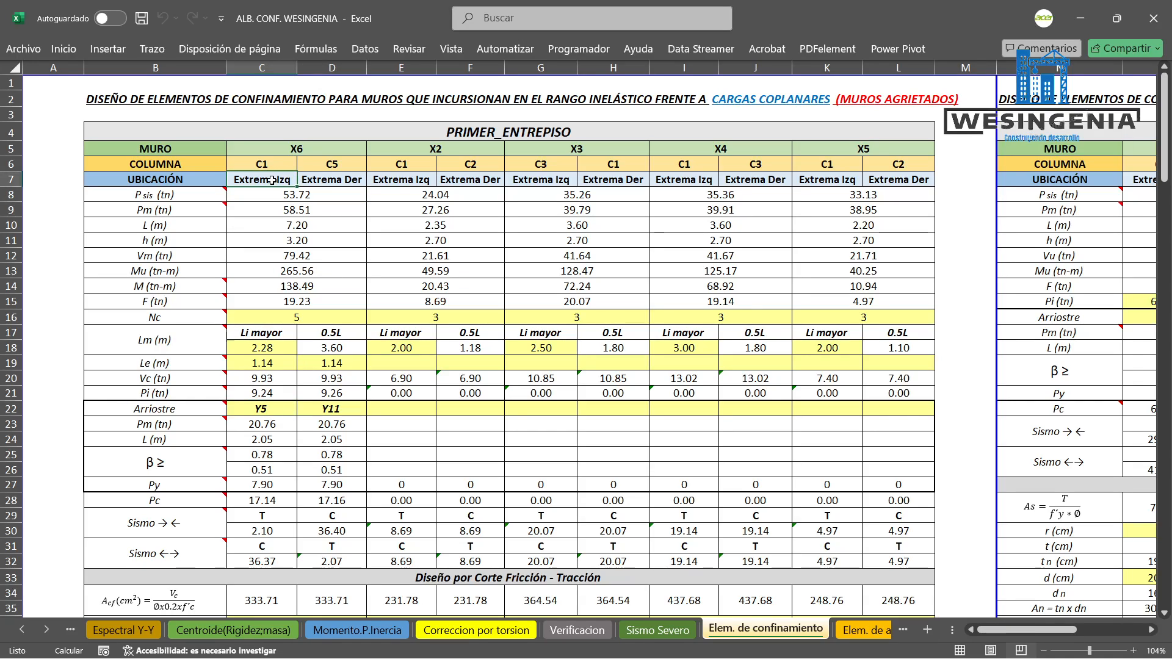
click(321, 183)
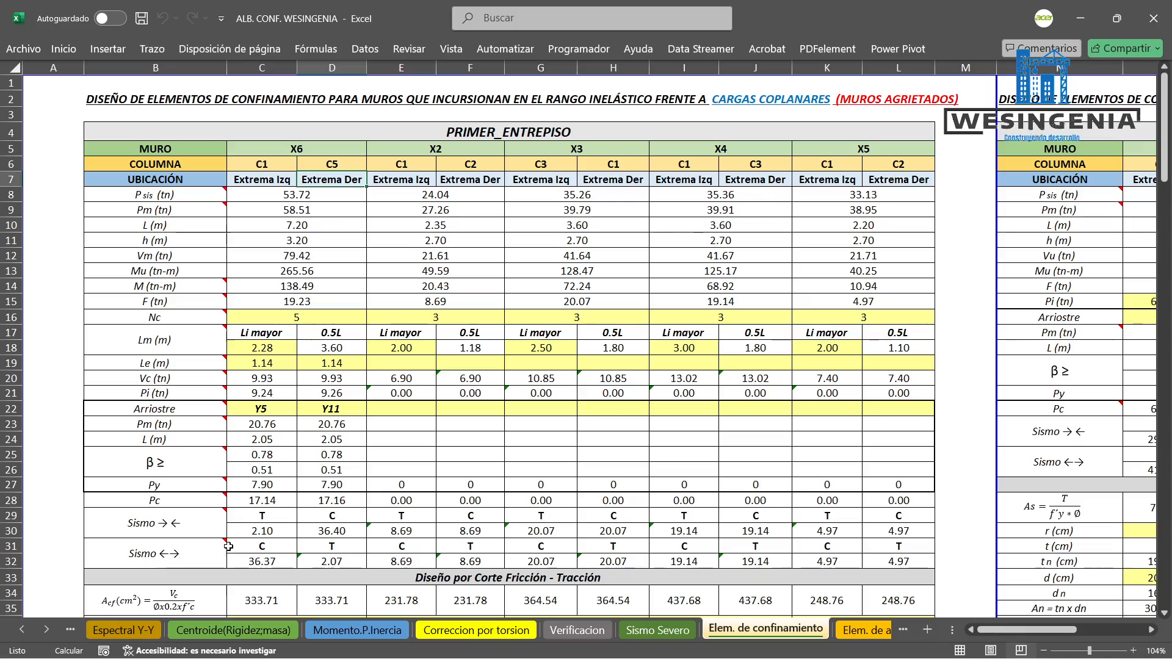
Switch to the CONTENIDO sheet and locate wall 6X with its orthogonal walls 5Y and 11Y on the bearing-wall plan.
click(72, 629)
click(72, 630)
click(72, 629)
click(72, 629)
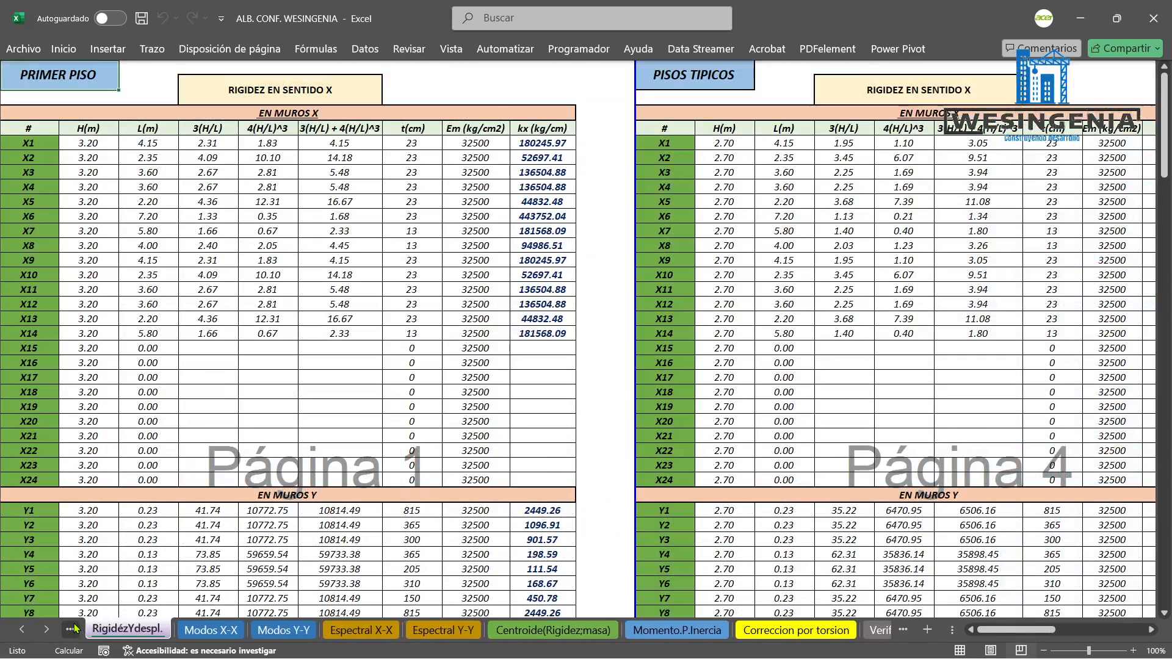
click(73, 629)
click(73, 629)
click(72, 630)
click(73, 629)
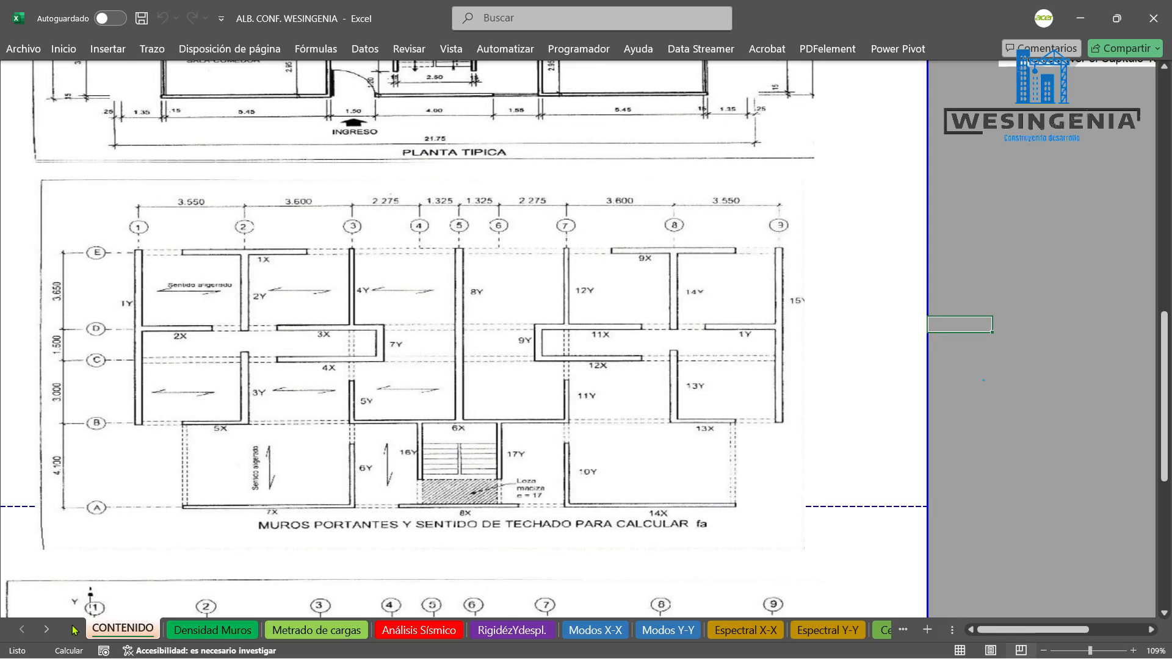
click(435, 413)
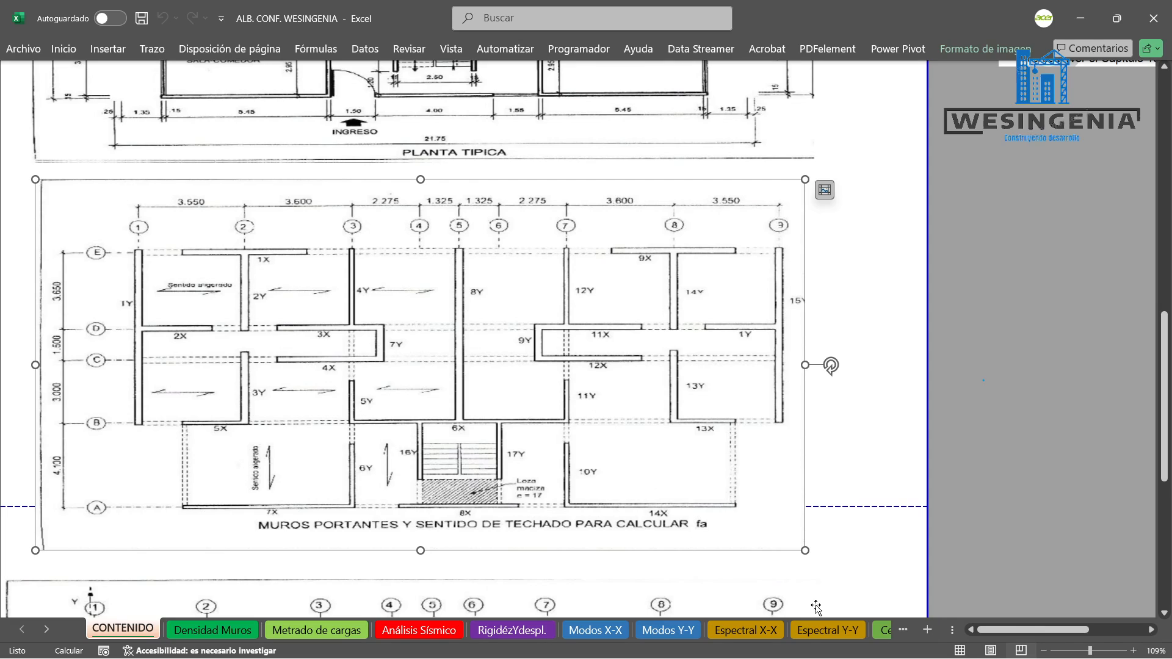
Return to the Elem. de confinamiento sheet and review the Arriostre entries Y5 and Y11 of wall X6.
click(878, 631)
click(877, 632)
click(877, 632)
click(876, 631)
click(875, 631)
click(874, 631)
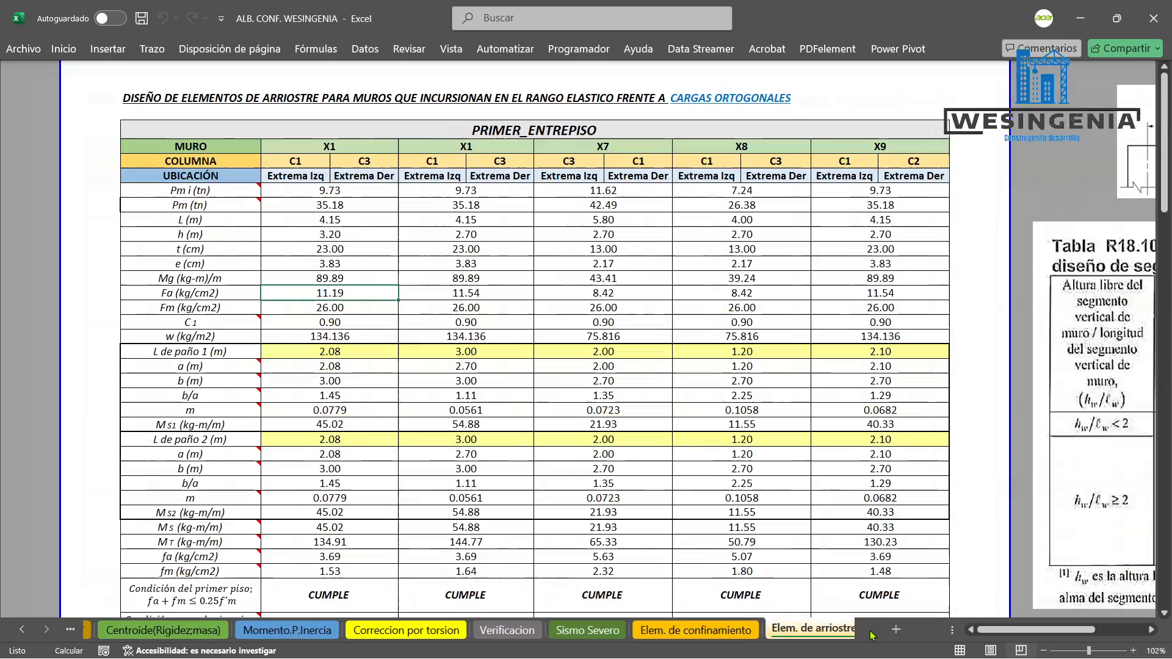
click(693, 629)
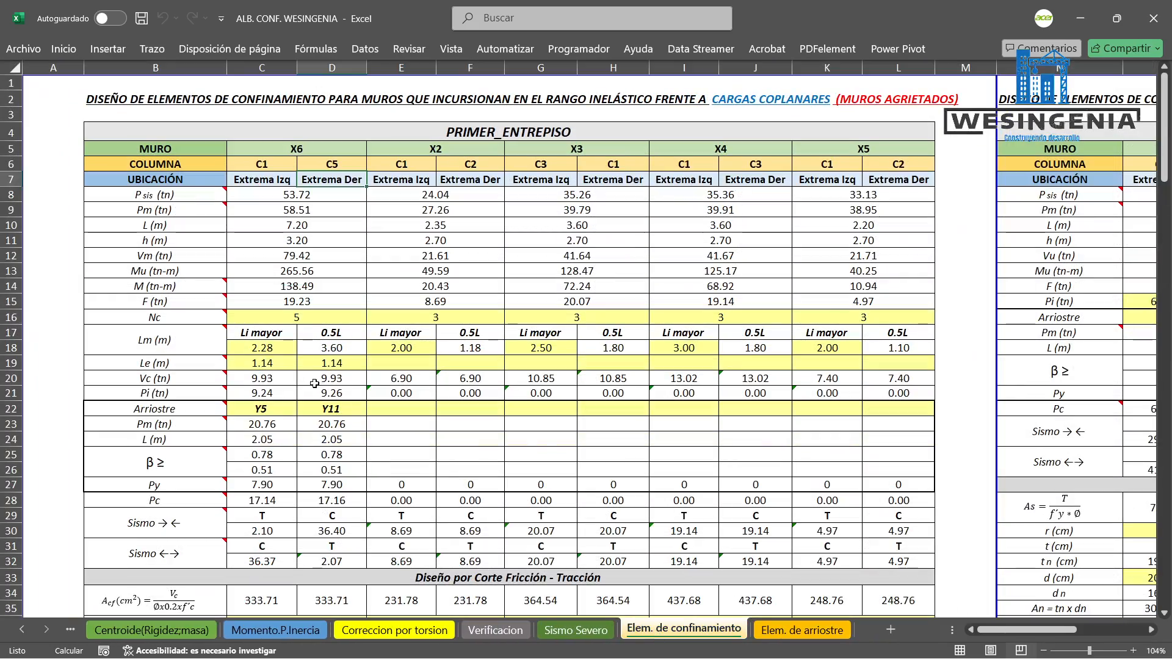
click(269, 411)
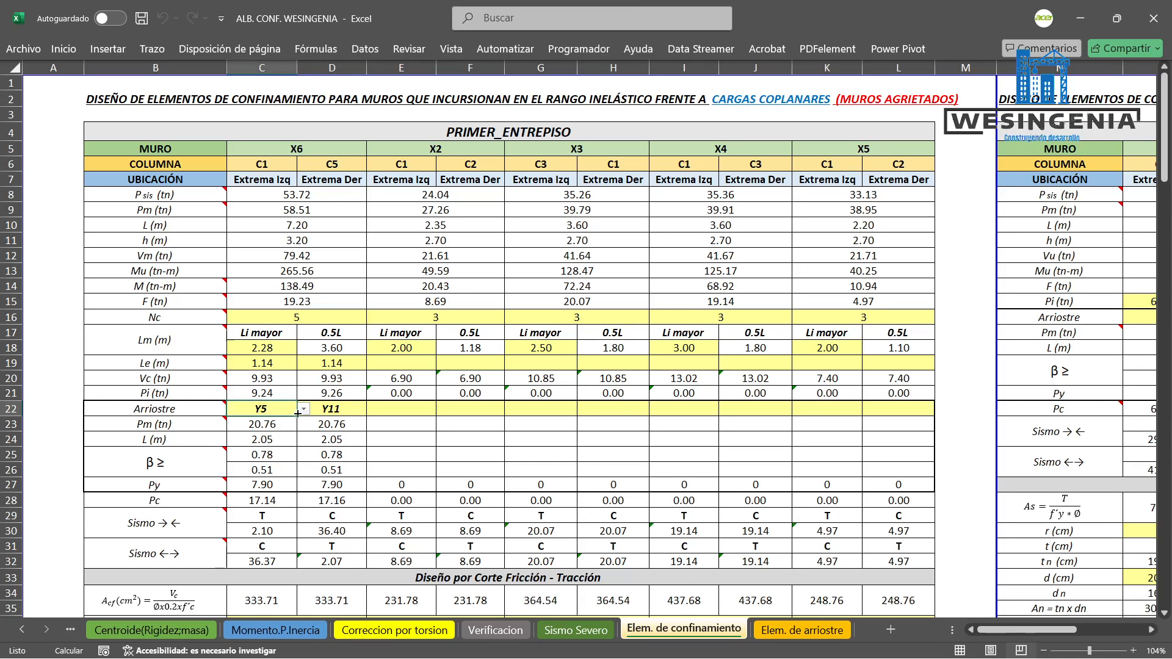
click(356, 410)
Choose X6 as the Arriostre for wall X6's Extrema Izq, and reselect Y5 from the wall list.
click(271, 410)
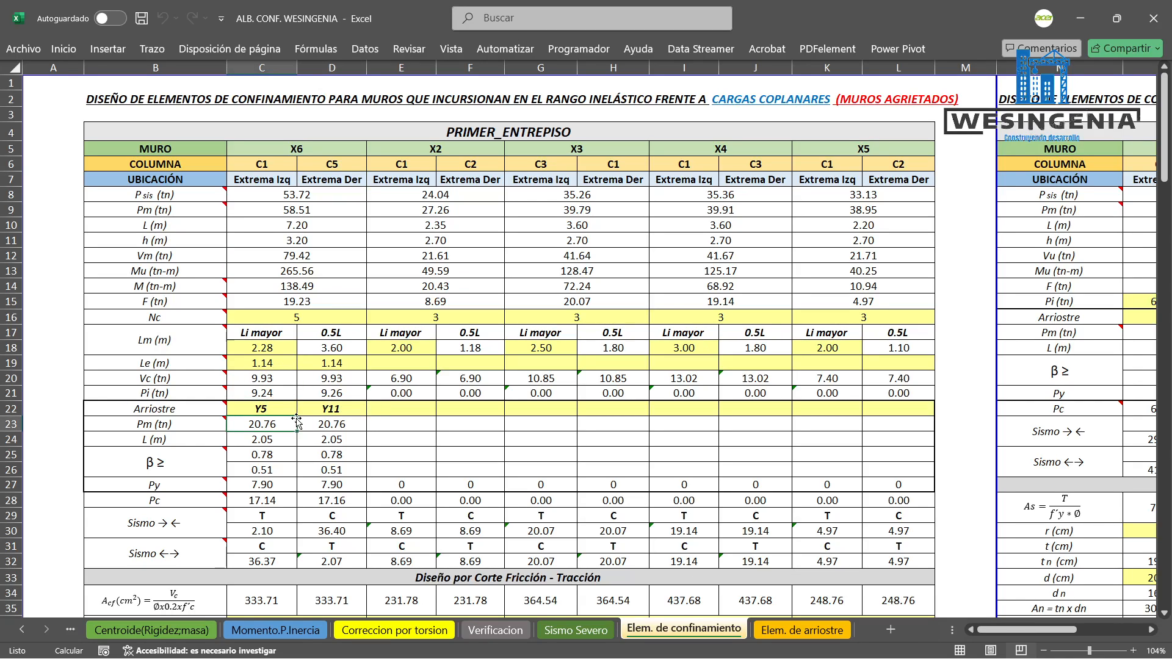
click(303, 408)
click(274, 489)
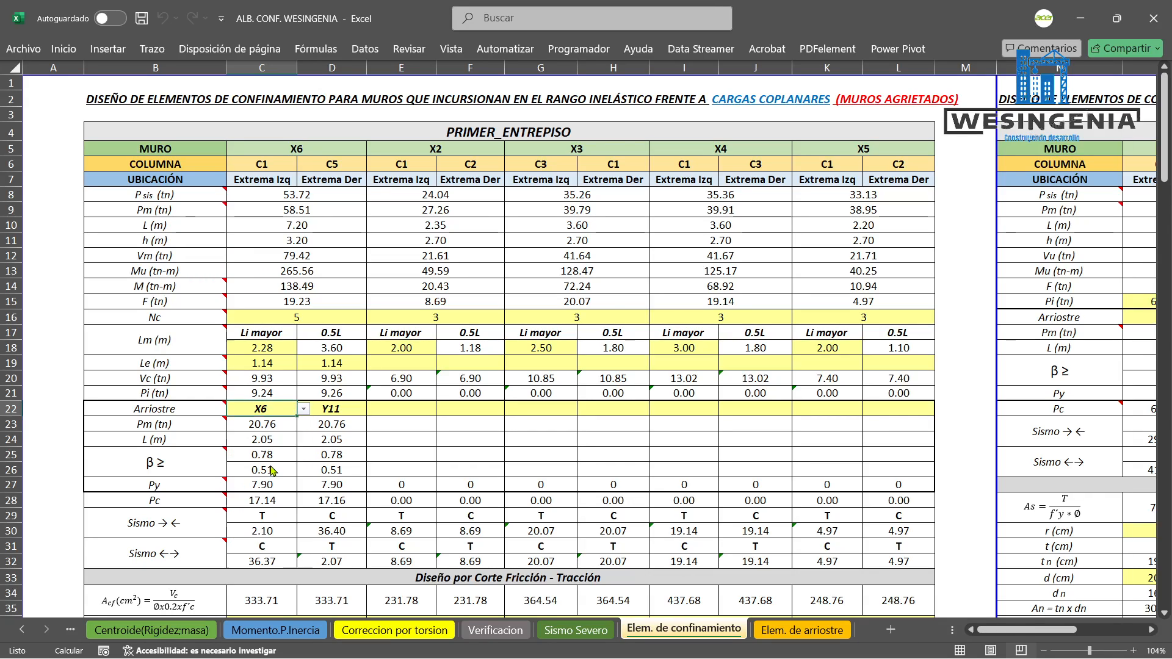
click(303, 408)
scroll(275, 478, down, 6)
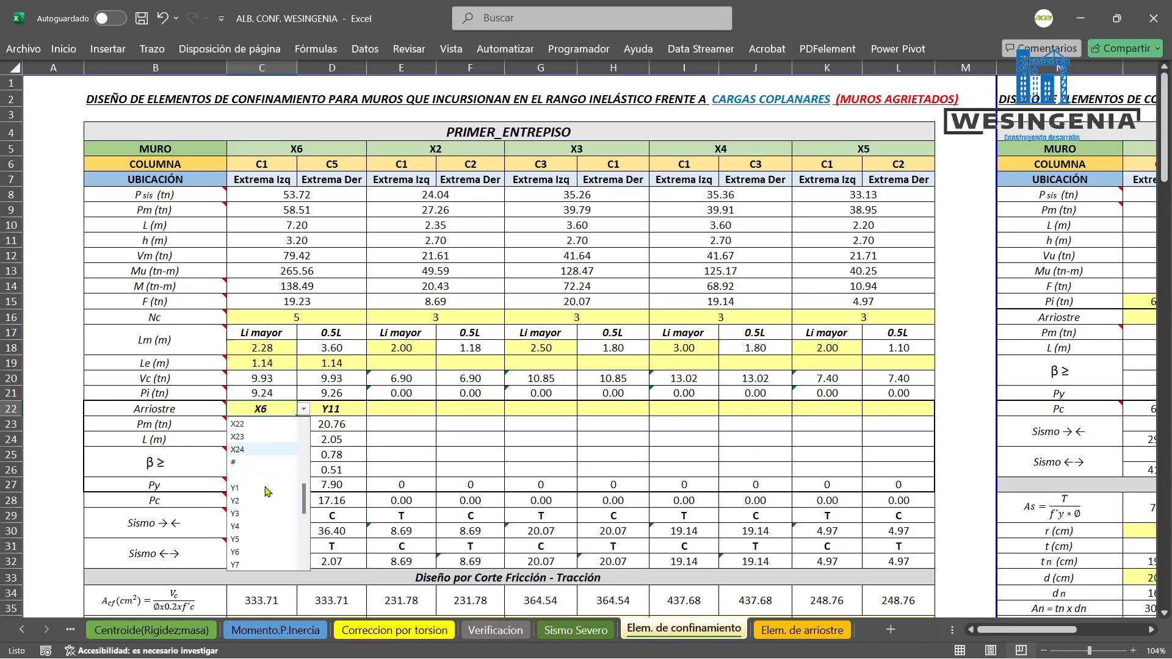
scroll(263, 479, down, 3)
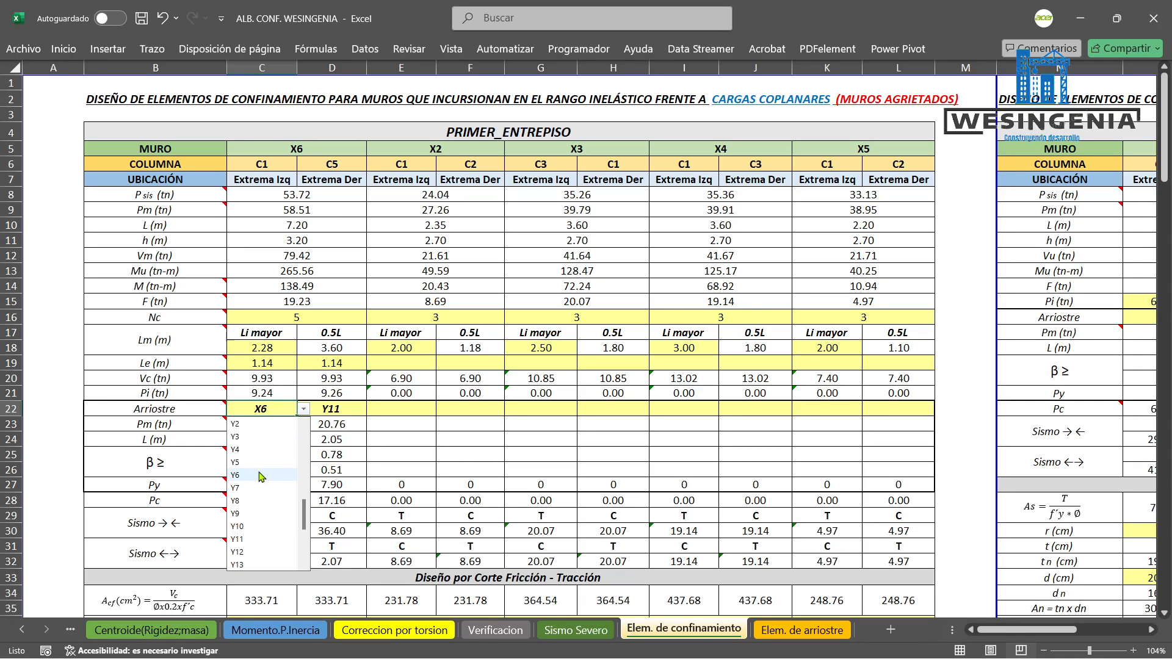
click(259, 462)
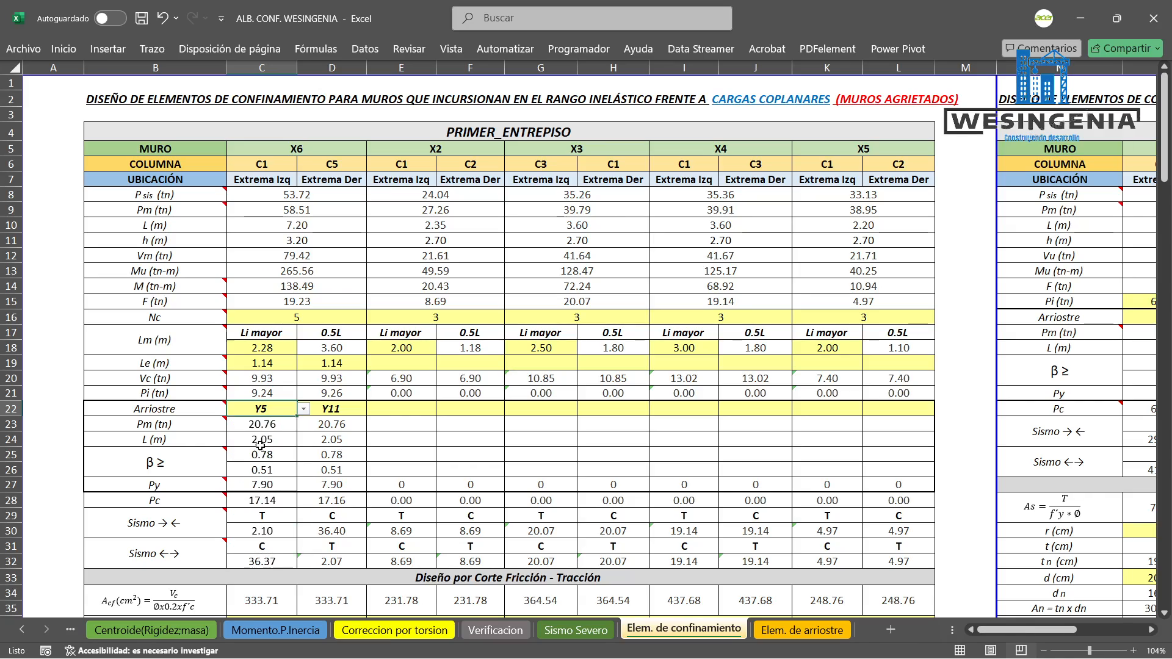
Examine the Pm (tn) row of the Arriostre block for bracing walls Y5 and Y11.
click(272, 425)
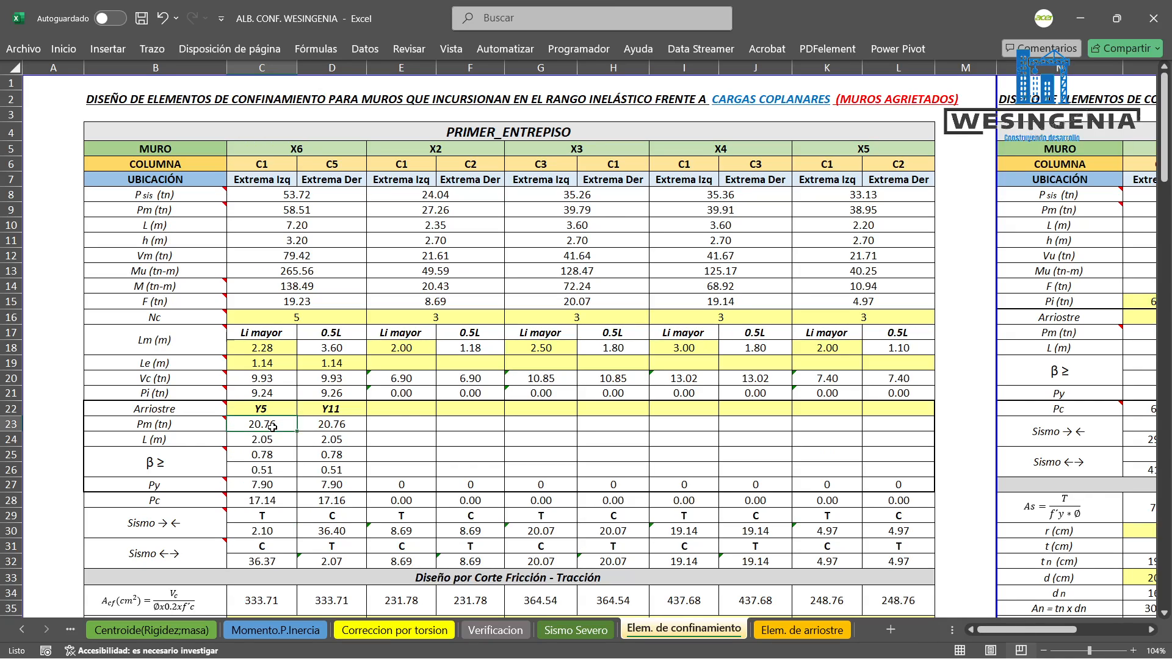
click(173, 425)
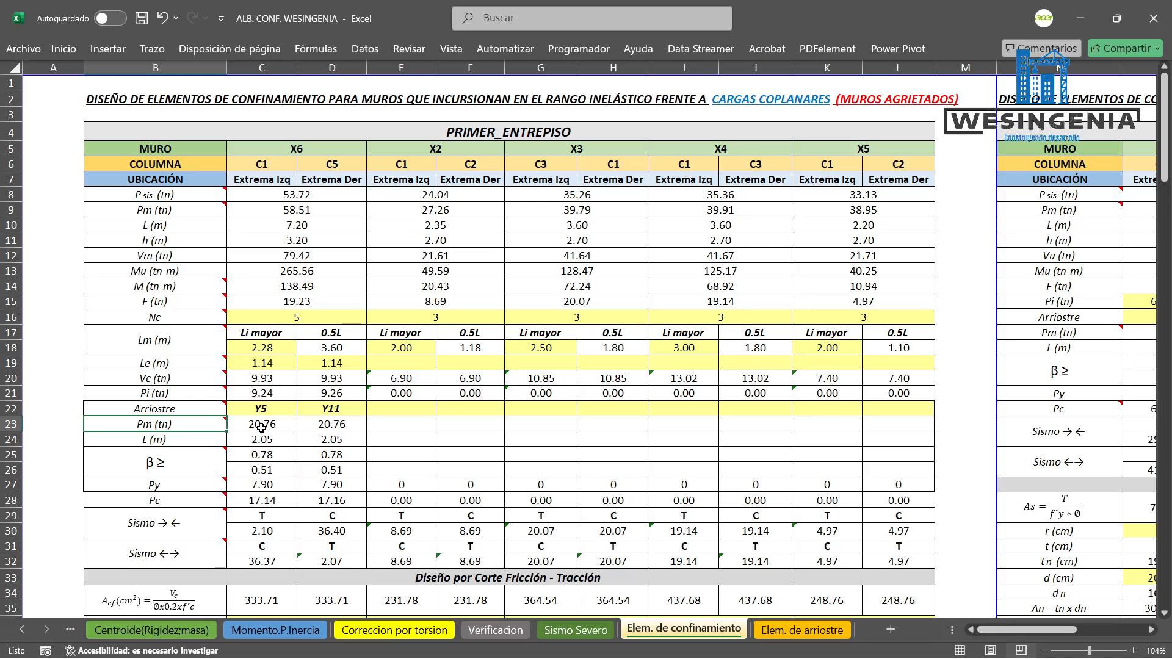
click(260, 426)
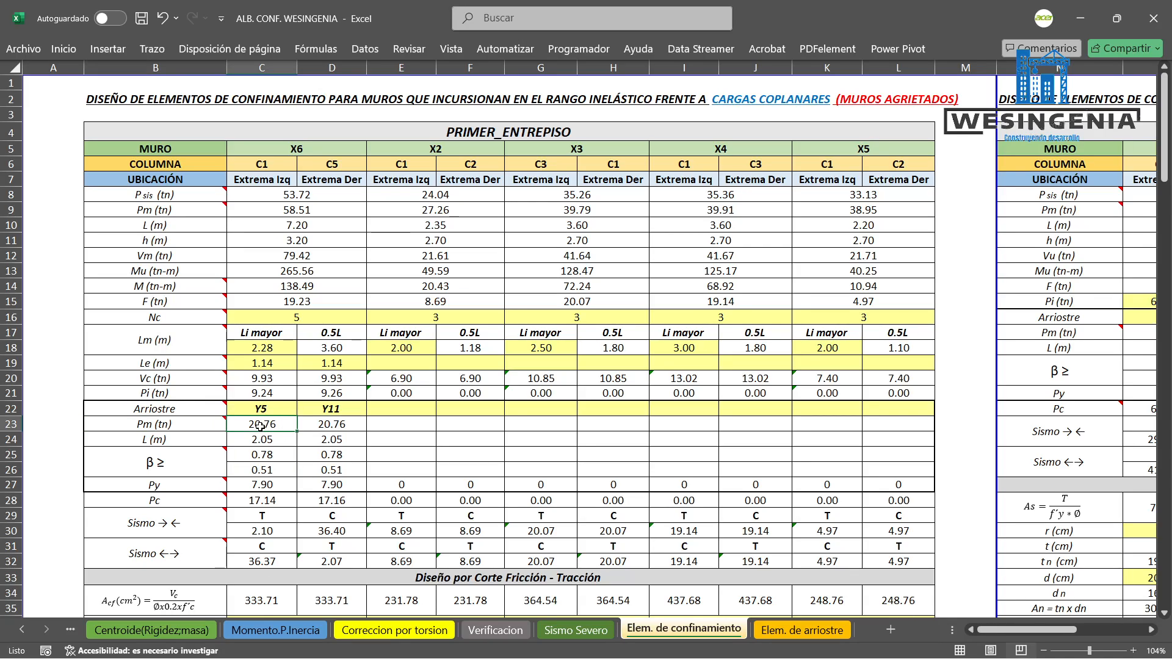
click(355, 423)
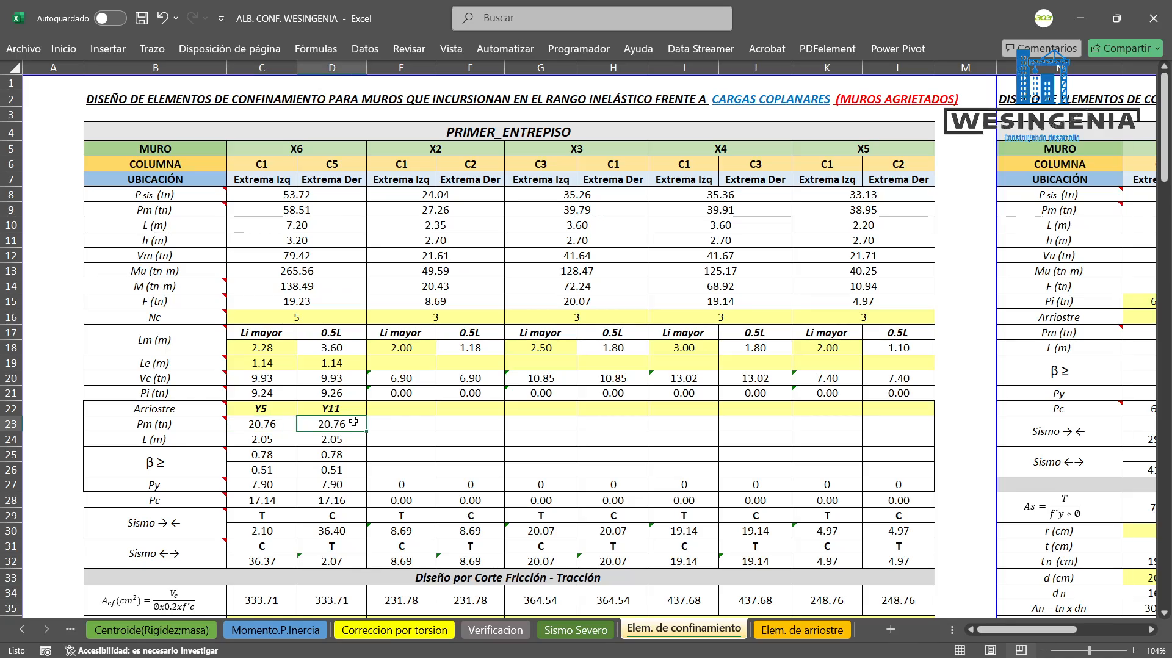
Compare the L (m) and Pm (tn) entries of bracing walls Y5 and Y11 at both ends of wall X6.
click(274, 439)
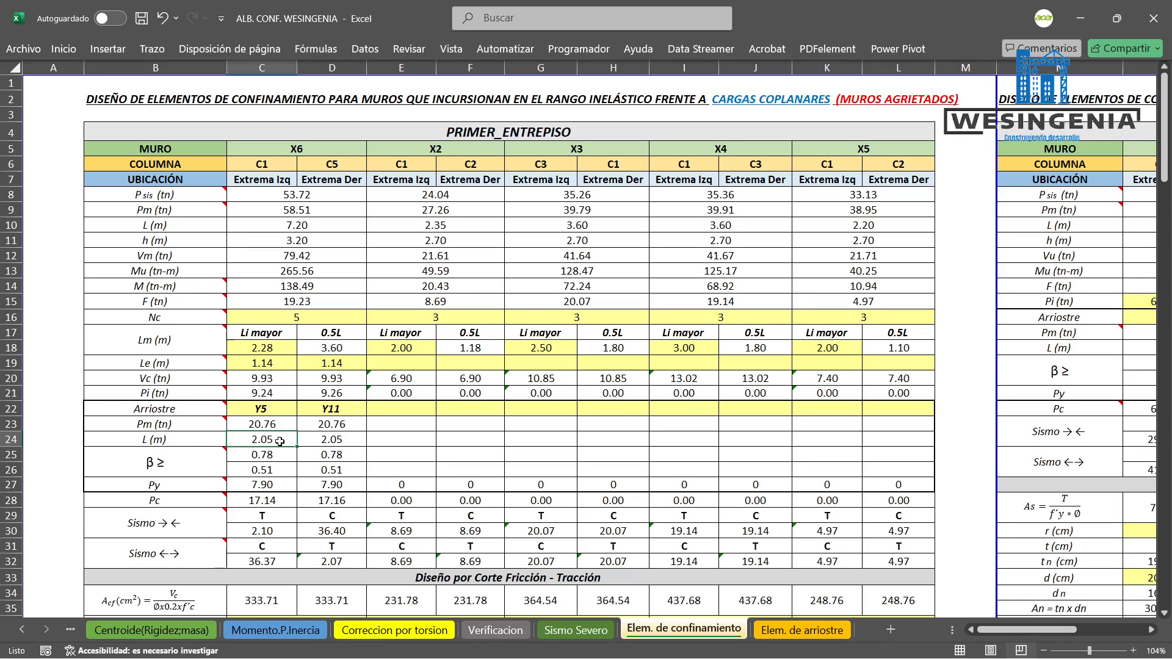
click(316, 442)
click(277, 441)
click(310, 439)
click(264, 427)
click(332, 426)
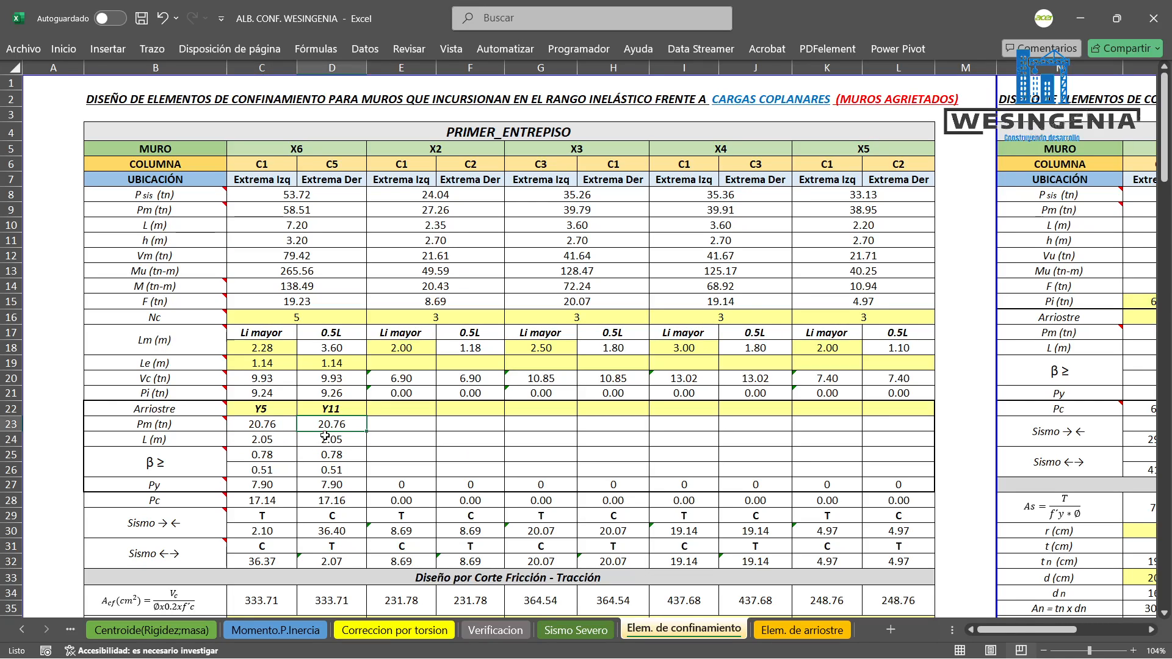
click(326, 436)
click(271, 436)
click(294, 427)
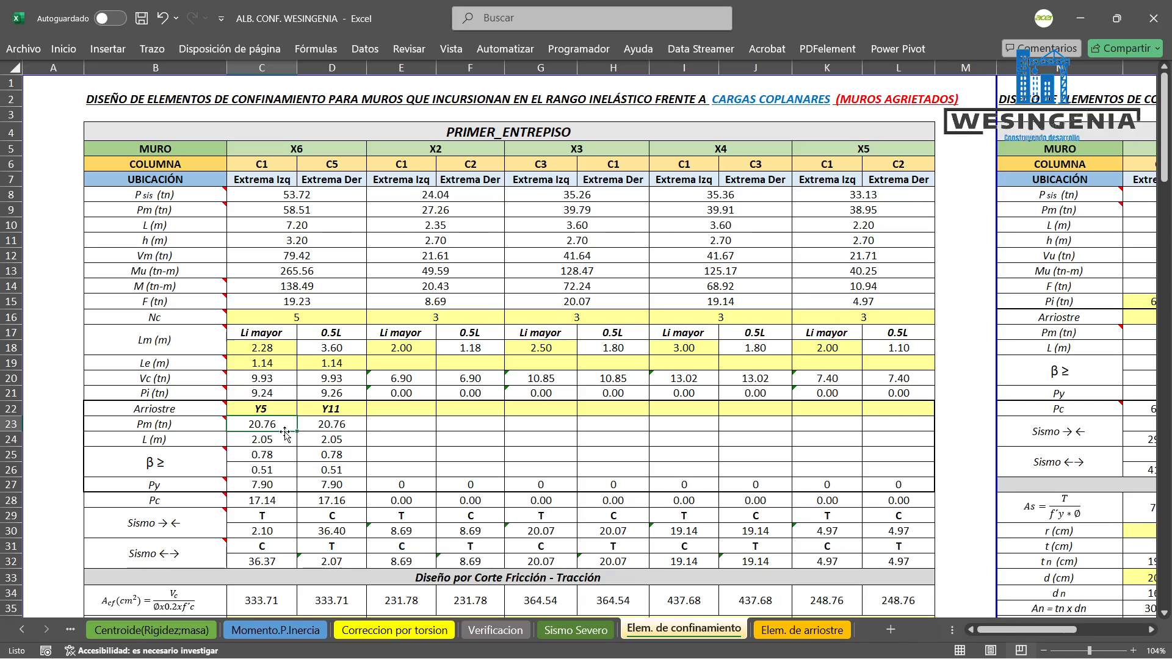
click(260, 451)
click(280, 439)
click(314, 441)
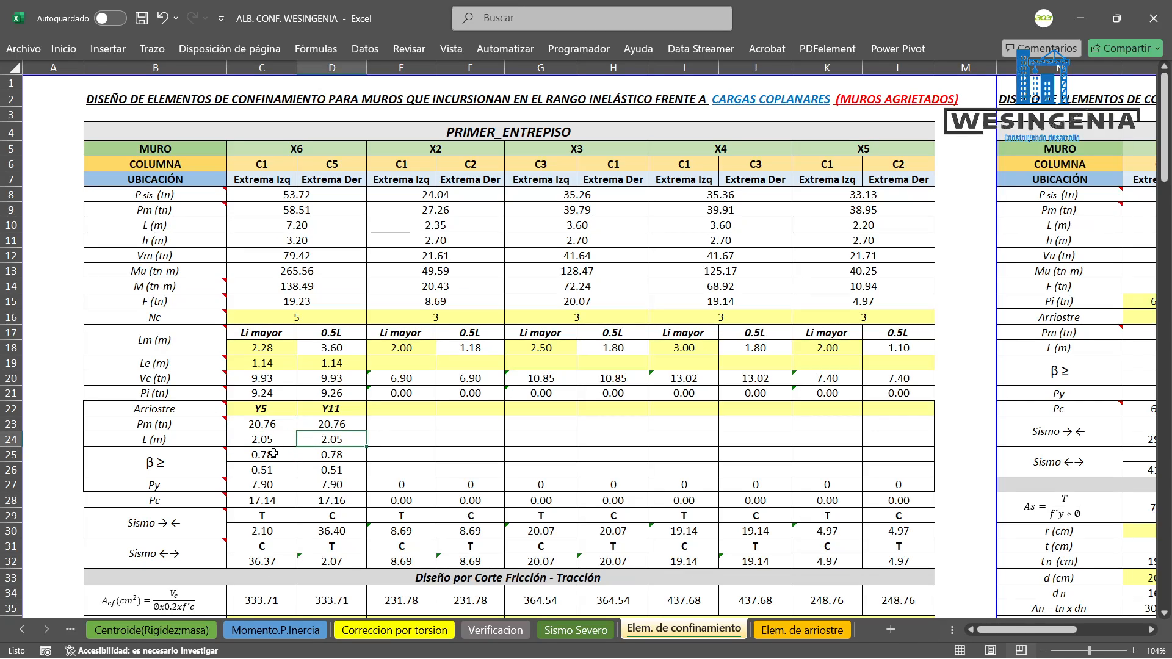
Inspect the first β formula for bracing wall Y5 in cell C25, leaving it unmodified.
click(269, 454)
double_click(275, 454)
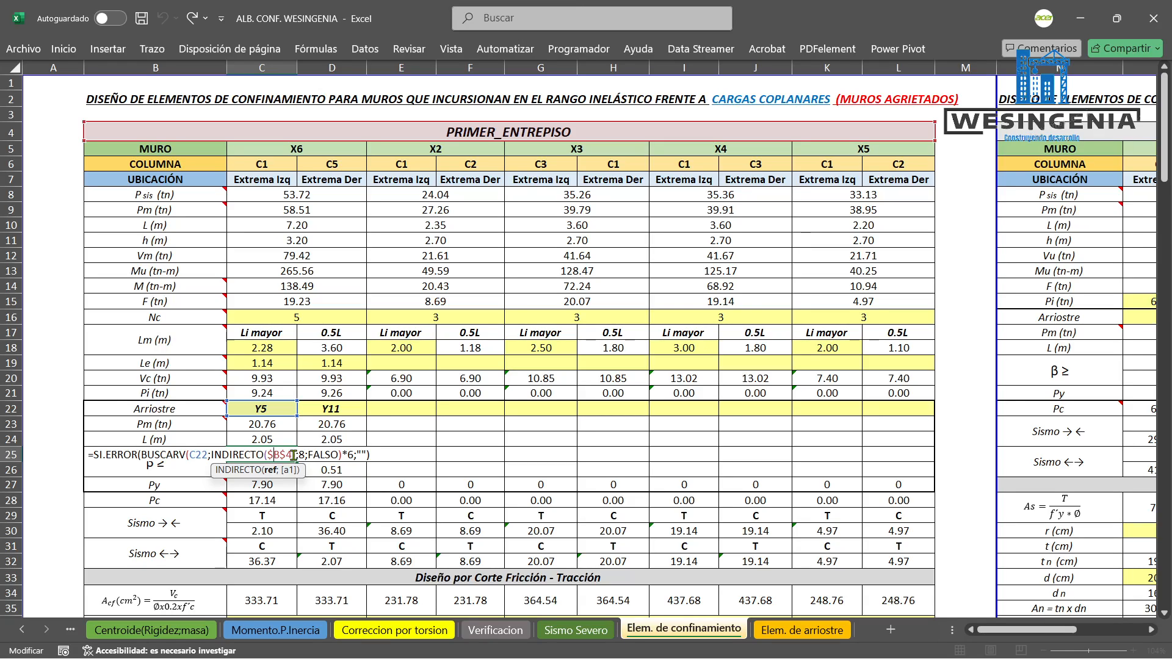
key(ctrl+Return)
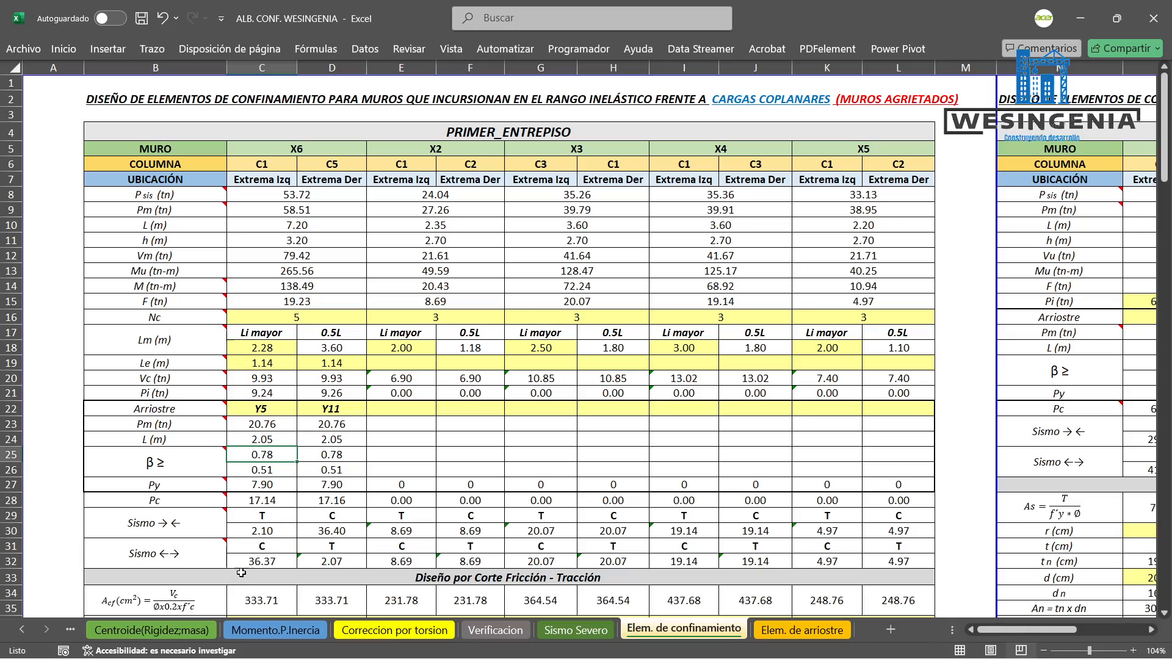
Switch to the Densidad Muros sheet and find the wall tables under Verificación de Densidad de Muros.
click(71, 630)
click(72, 629)
click(72, 630)
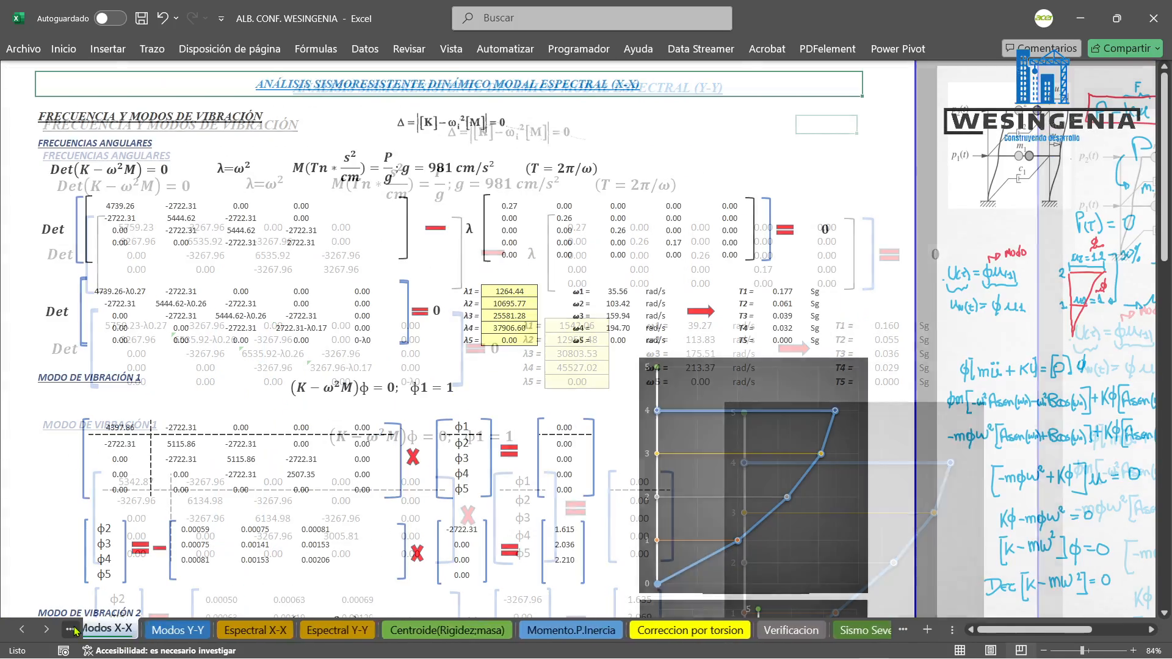
click(72, 629)
click(71, 629)
click(72, 629)
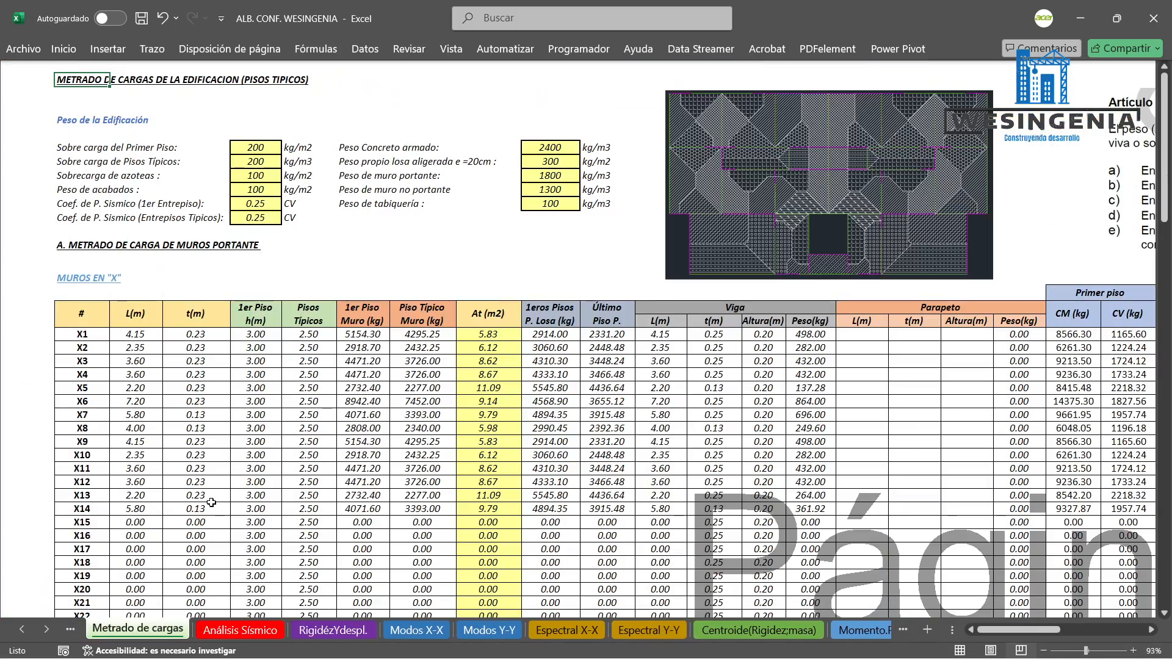
click(72, 630)
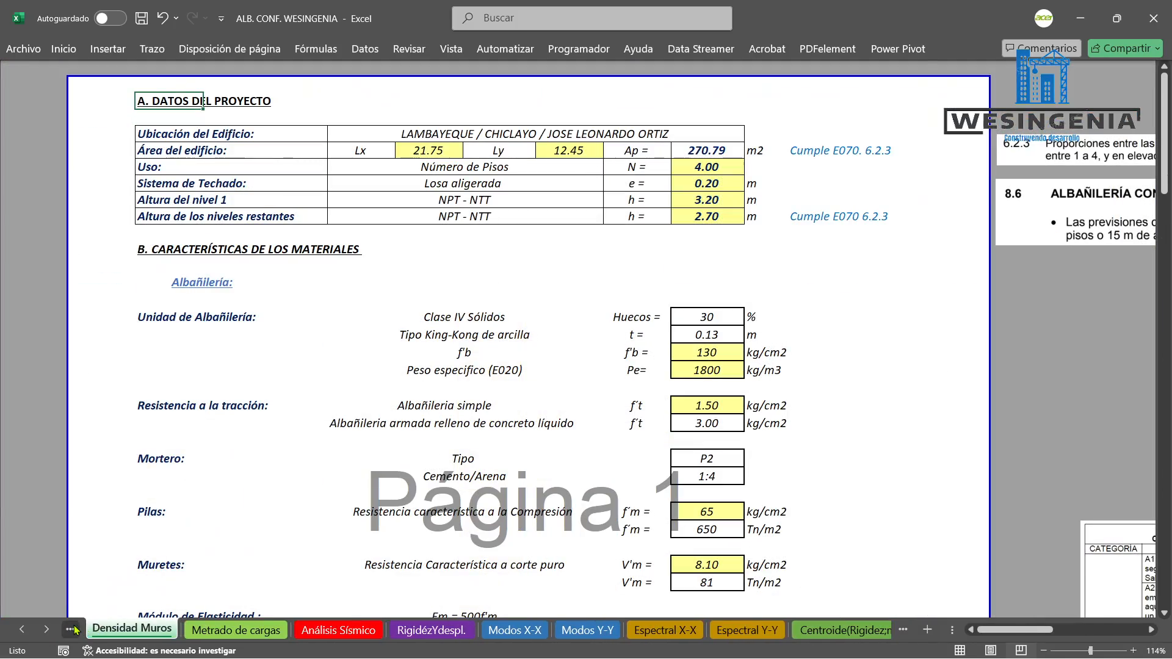
click(72, 629)
scroll(267, 544, down, 8)
click(209, 629)
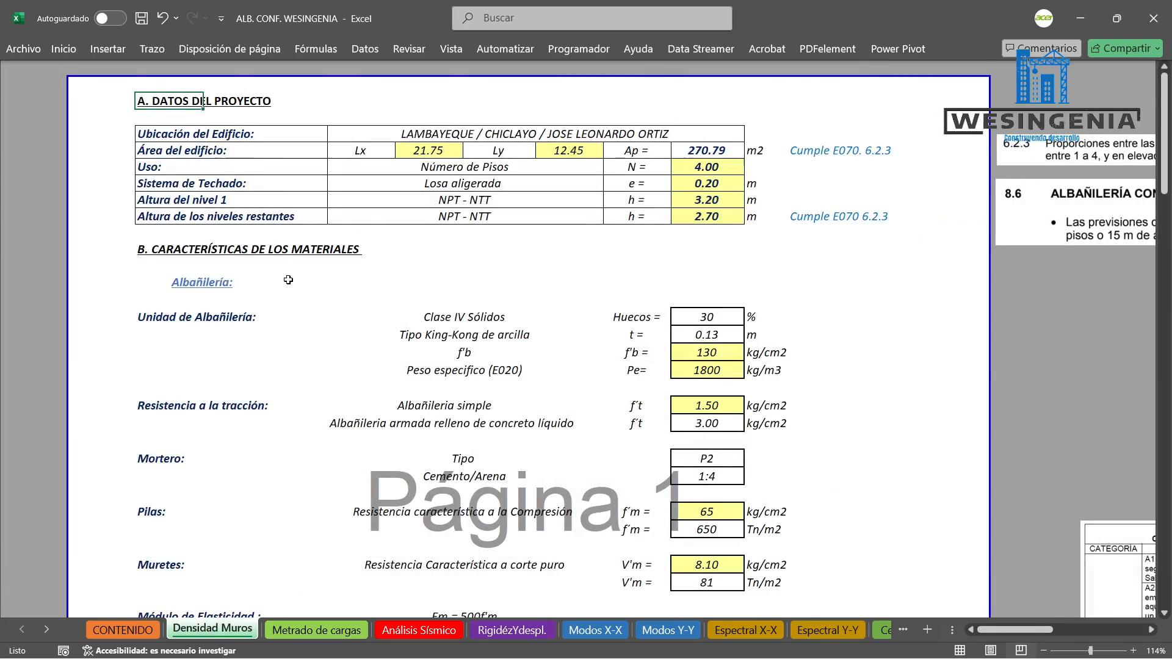
scroll(379, 417, down, 15)
scroll(379, 418, up, 6)
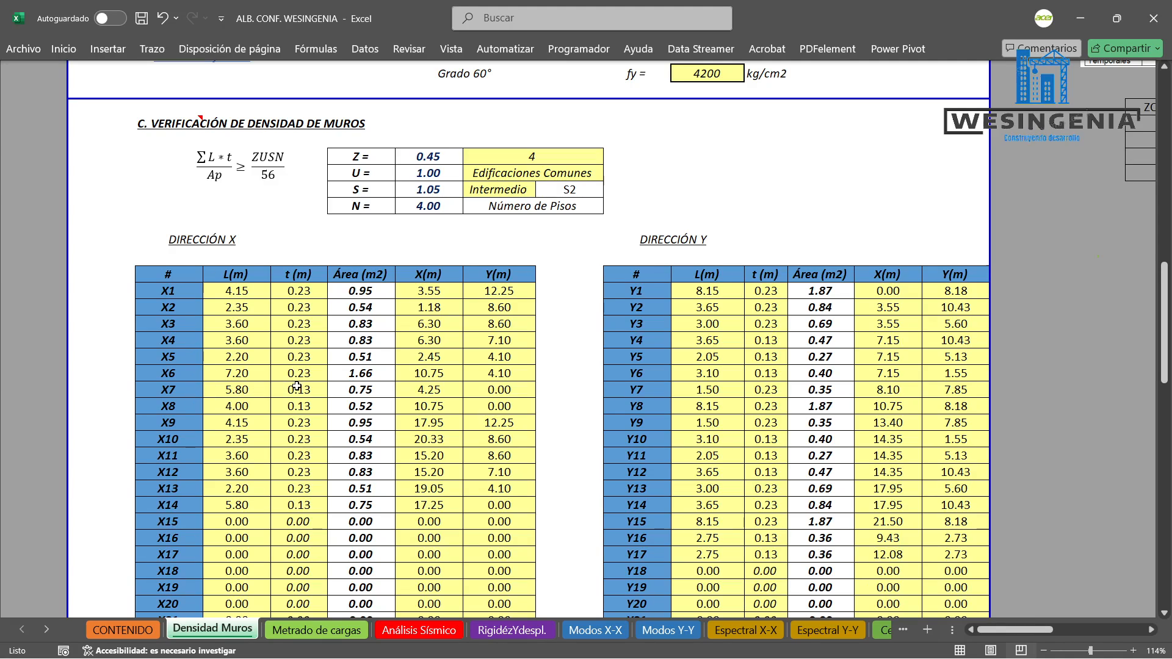
Check the length and thickness of walls Y5 and Y11 in the Dirección Y table.
scroll(611, 348, down, 2)
scroll(738, 329, up, 2)
drag(651, 361, 724, 357)
click(767, 356)
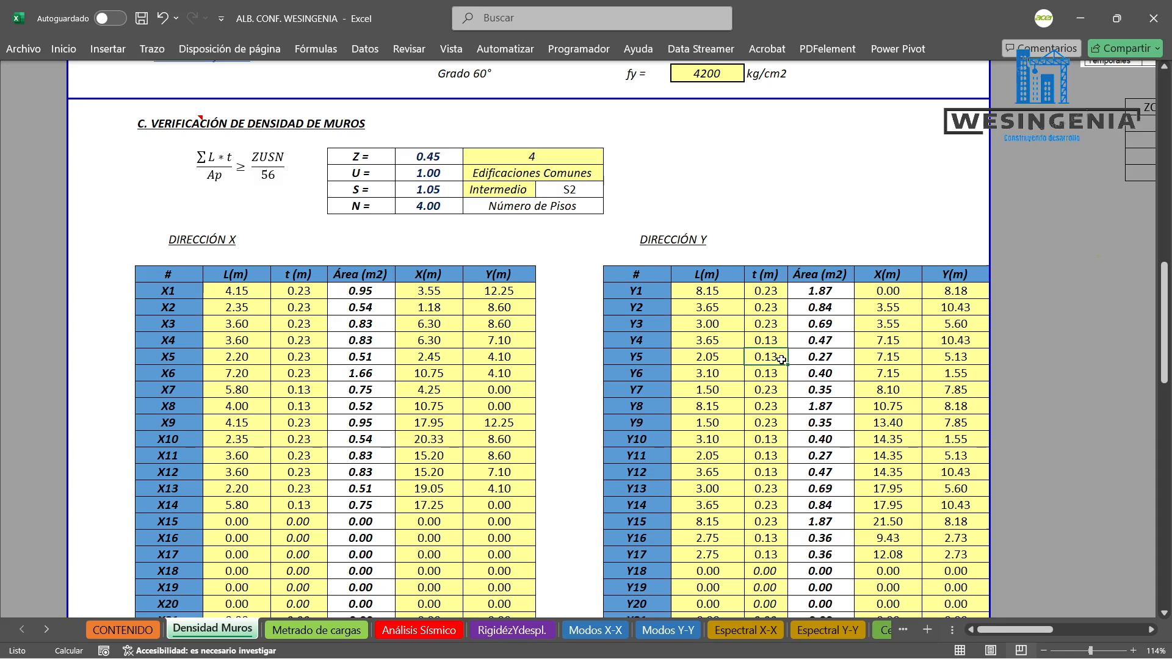
scroll(771, 356, down, 3)
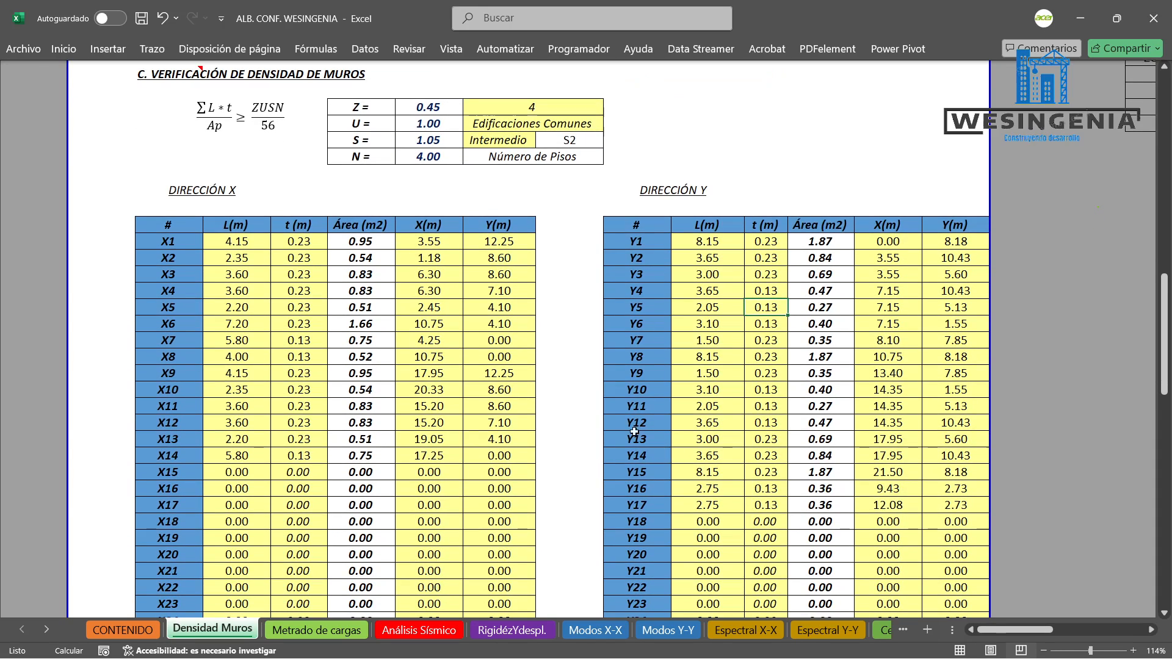
drag(634, 406, 769, 405)
click(769, 406)
Return to the Elem. de confinamiento sheet and inspect the first β formula for bracing wall Y11 in cell D25.
click(859, 630)
click(878, 631)
click(878, 630)
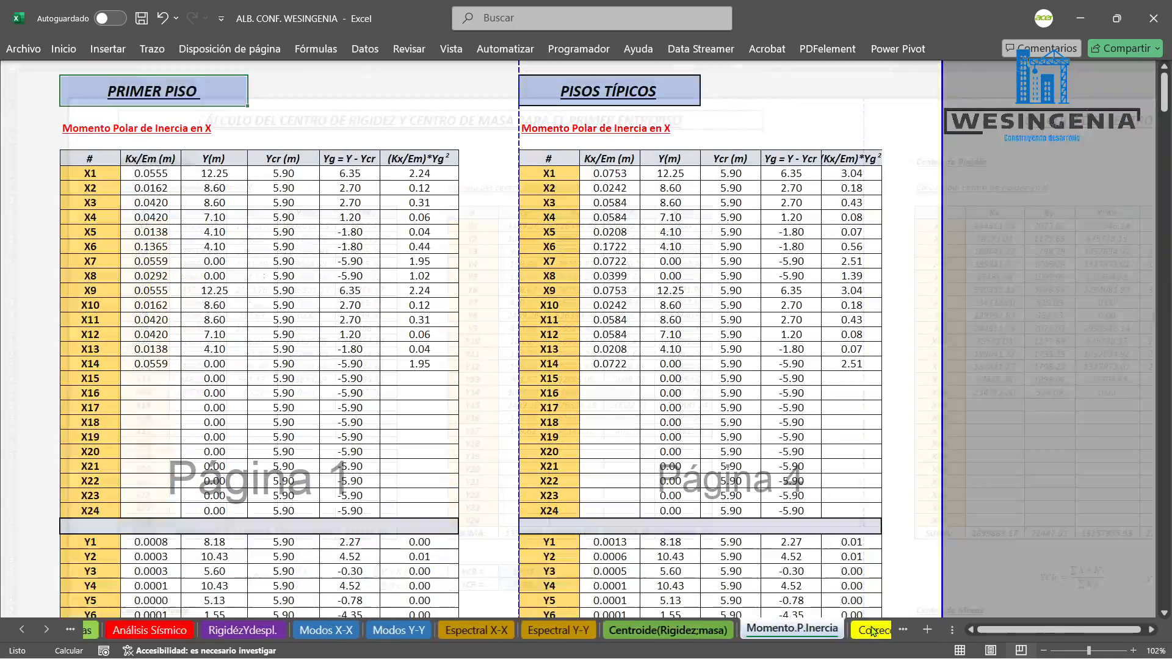
click(876, 631)
click(876, 631)
click(876, 630)
click(877, 630)
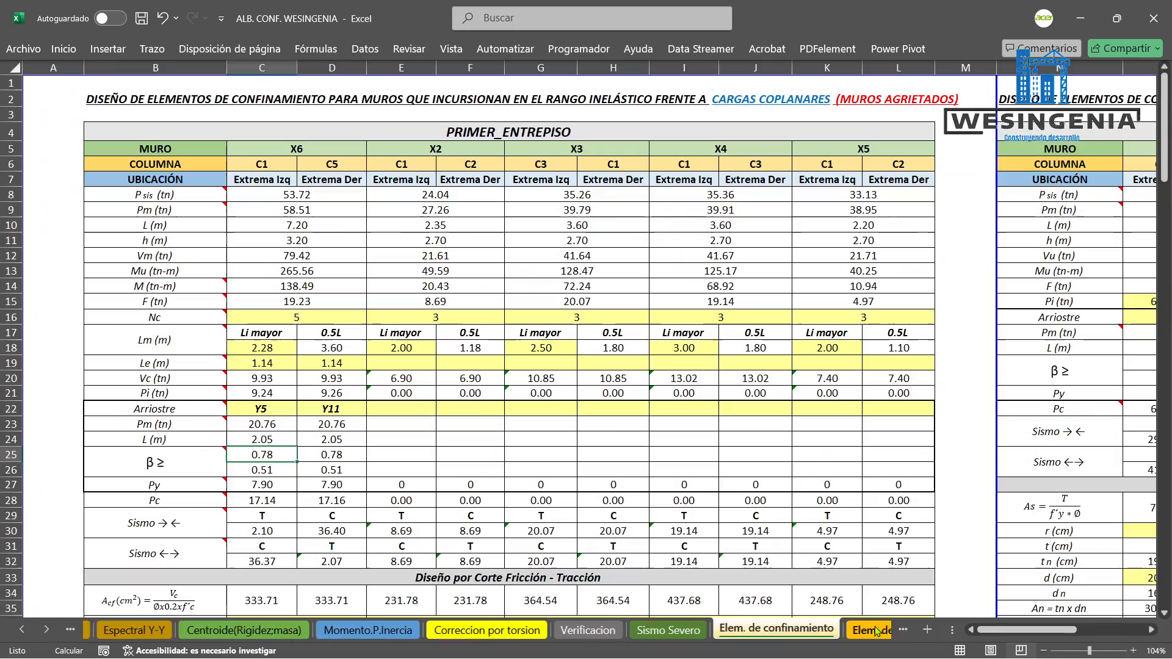
double_click(339, 450)
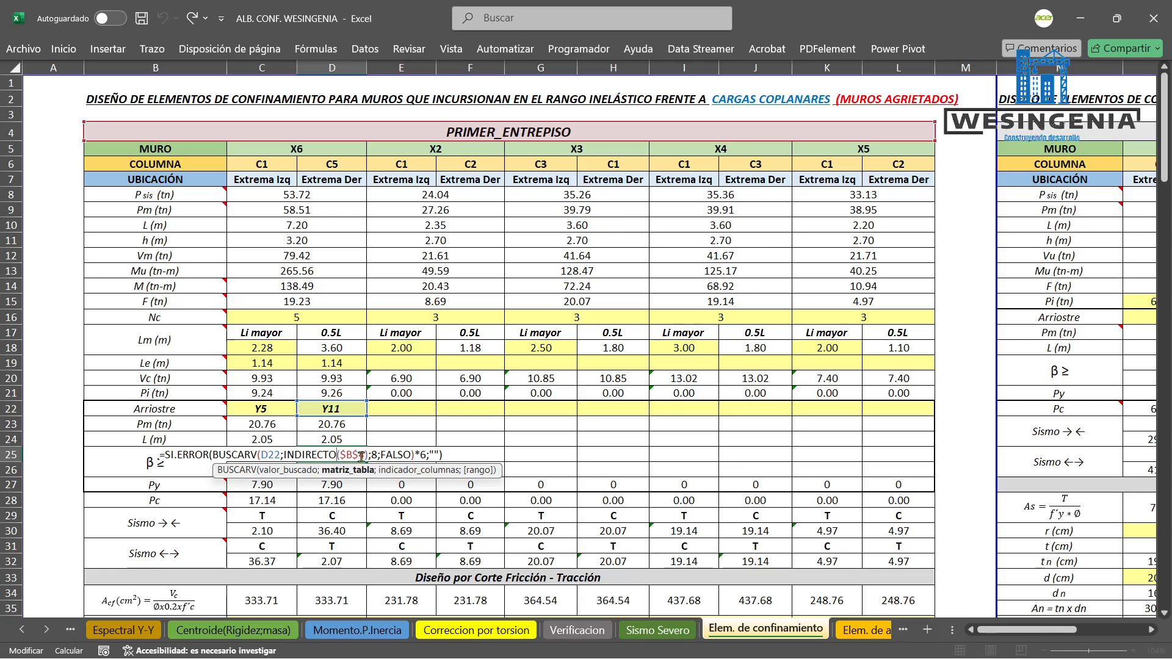
key(Escape)
Inspect the second β formula for wall Y5 in cell C26, its source length in C24, and the Y11 counterpart in D26.
click(264, 467)
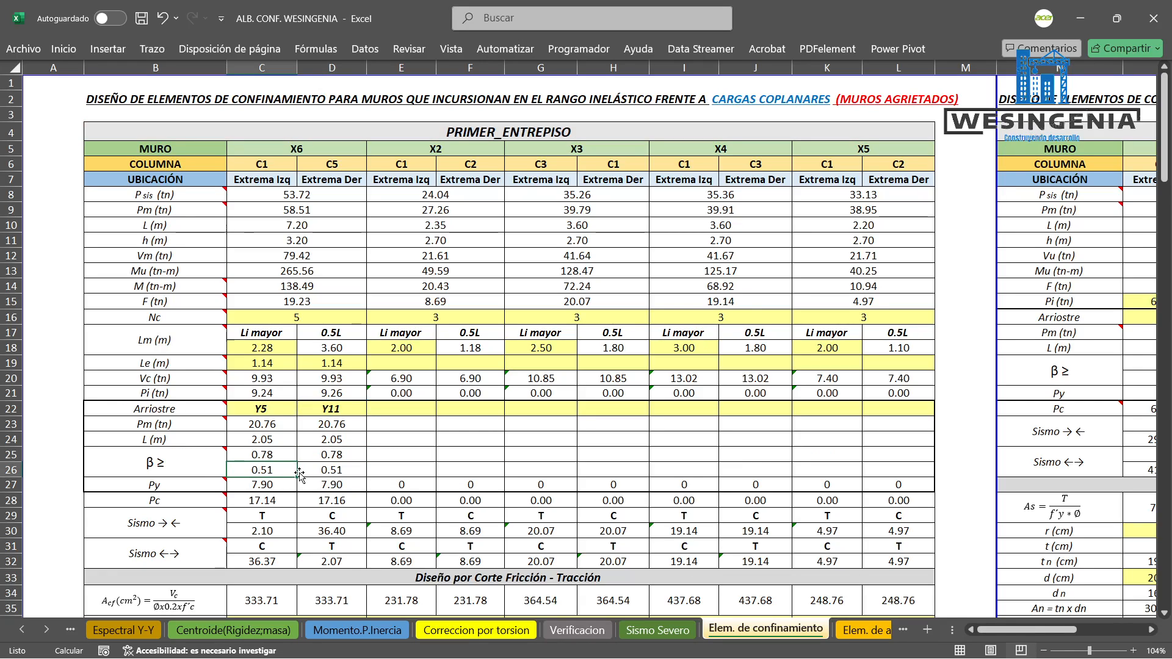
double_click(281, 470)
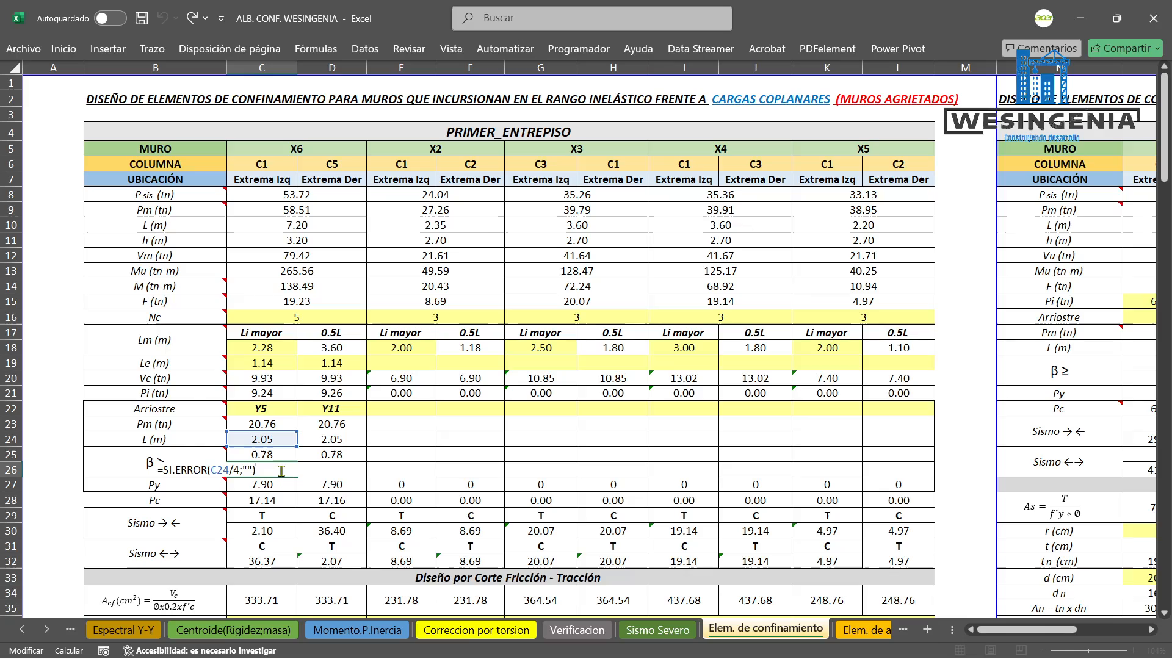
click(281, 439)
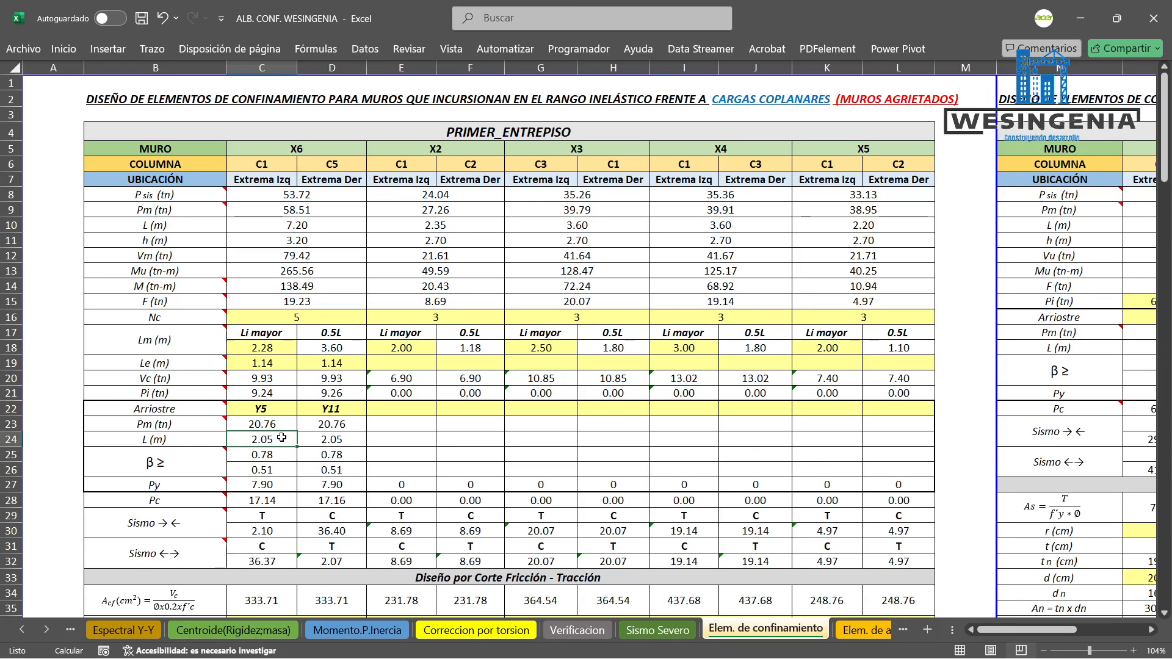
click(279, 474)
click(324, 474)
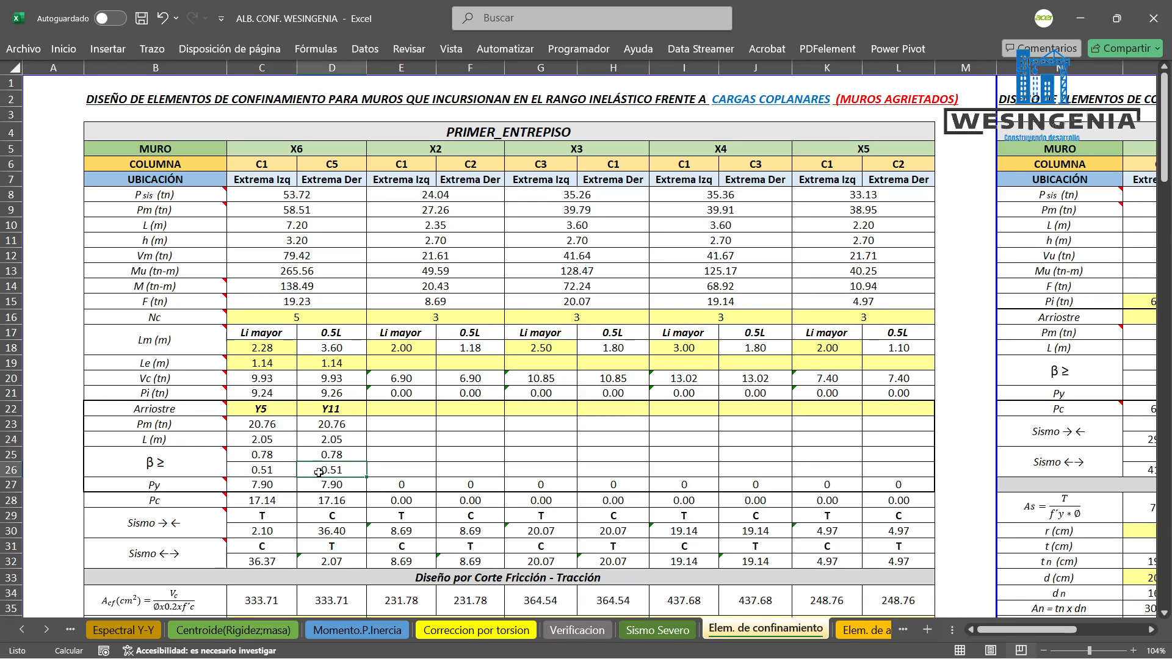
Check the Py cells C27 and D27 against the bracing walls Y5 and Y11 in the Arriostre row.
click(285, 473)
click(341, 472)
click(282, 486)
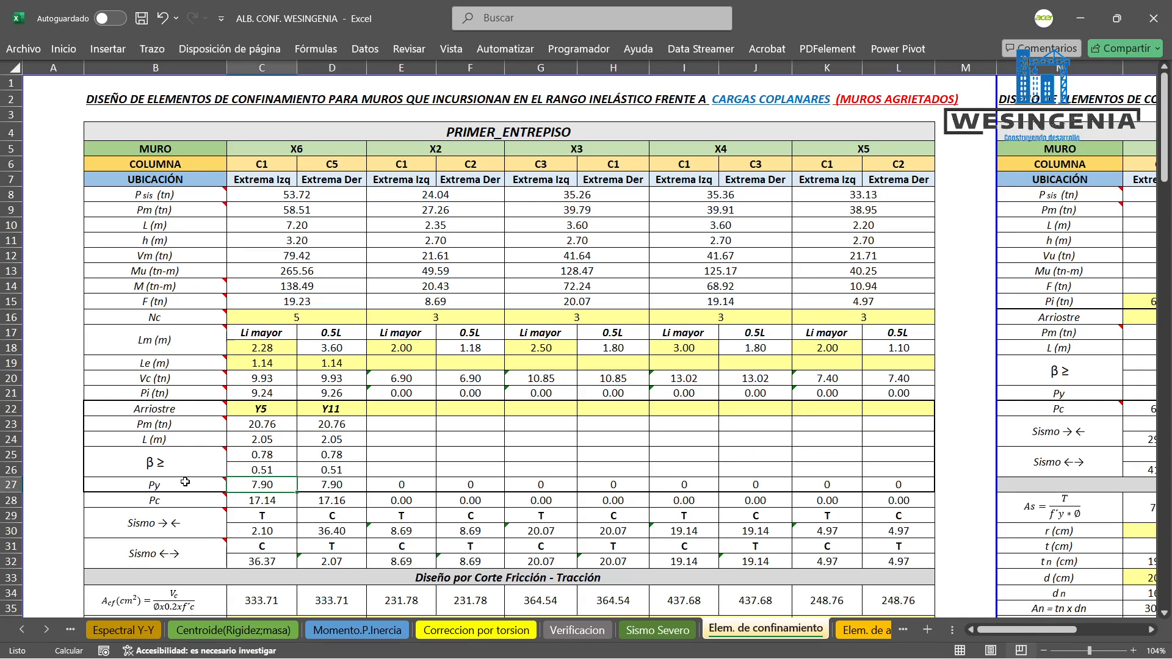
click(222, 483)
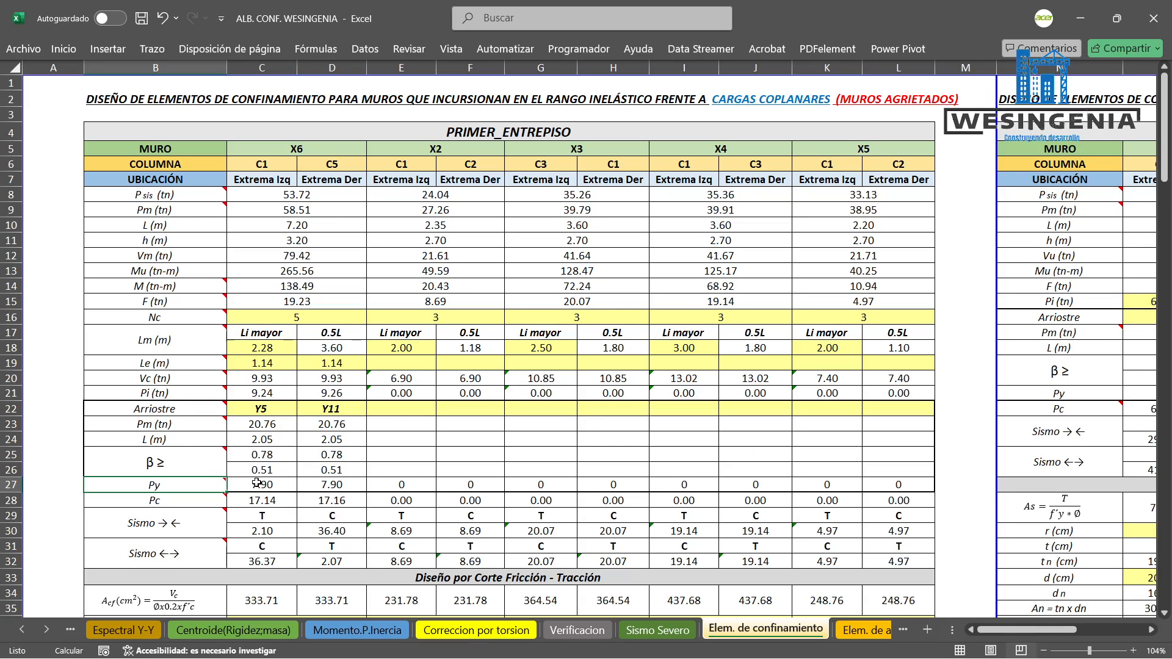
click(259, 484)
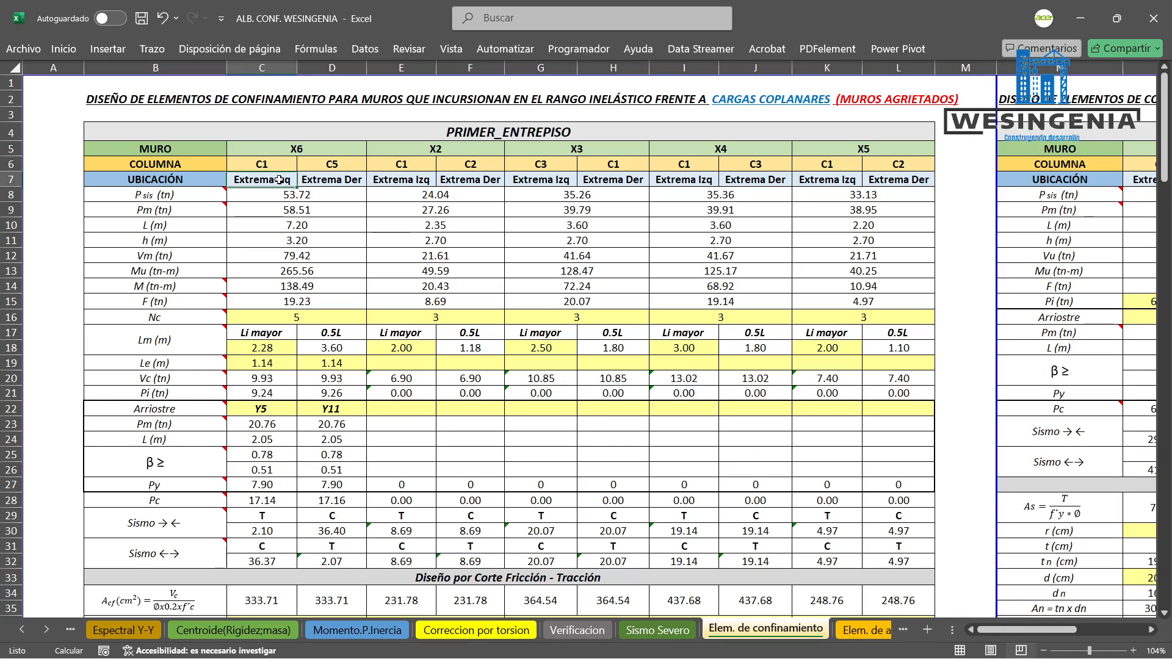
click(269, 411)
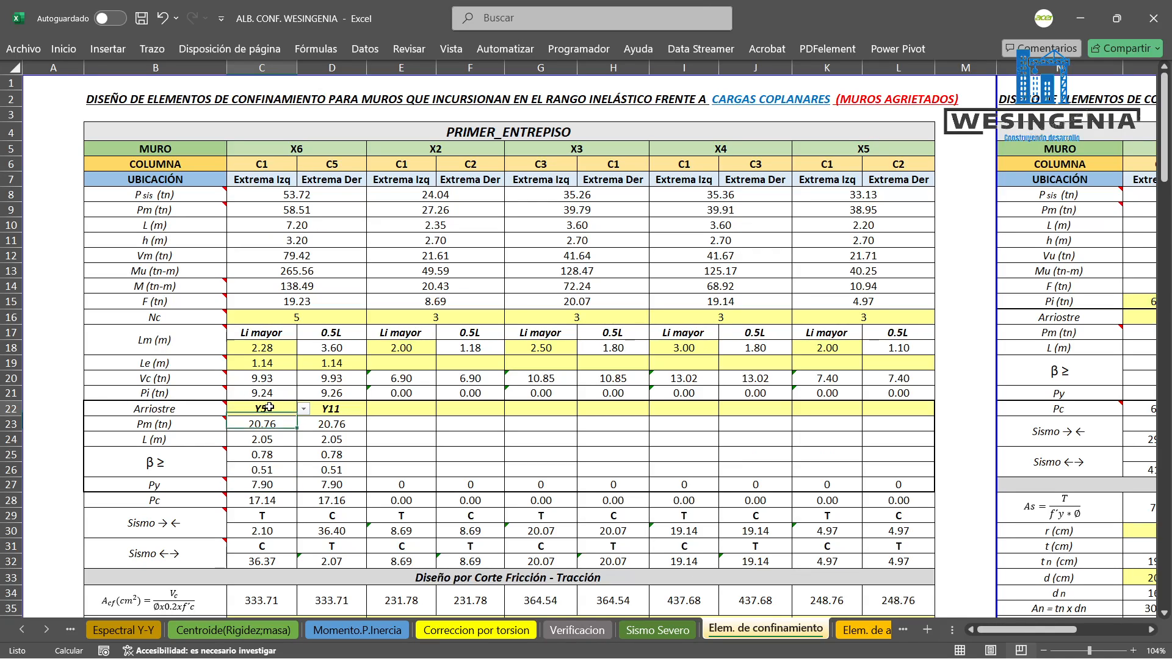
click(332, 408)
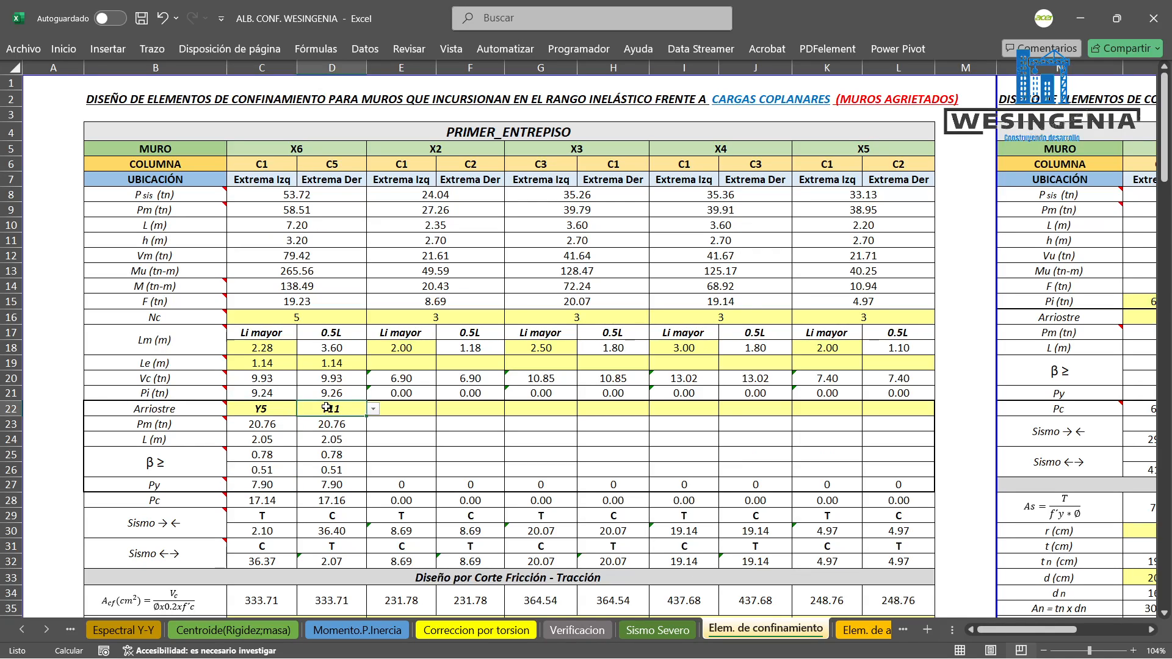
click(278, 487)
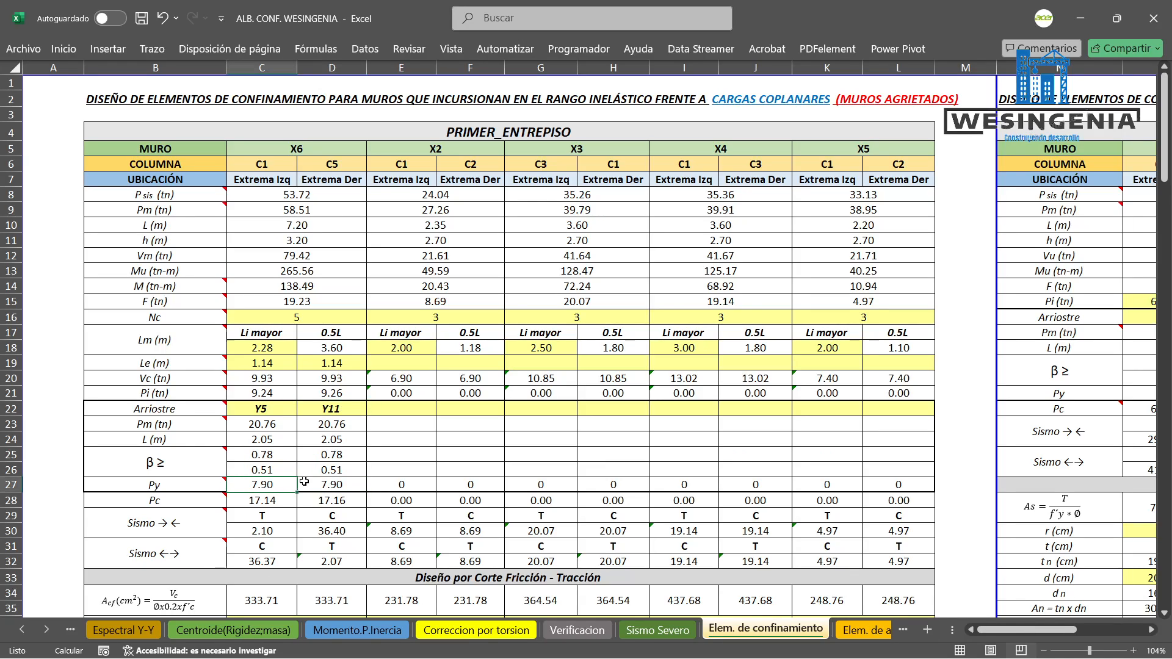
click(327, 482)
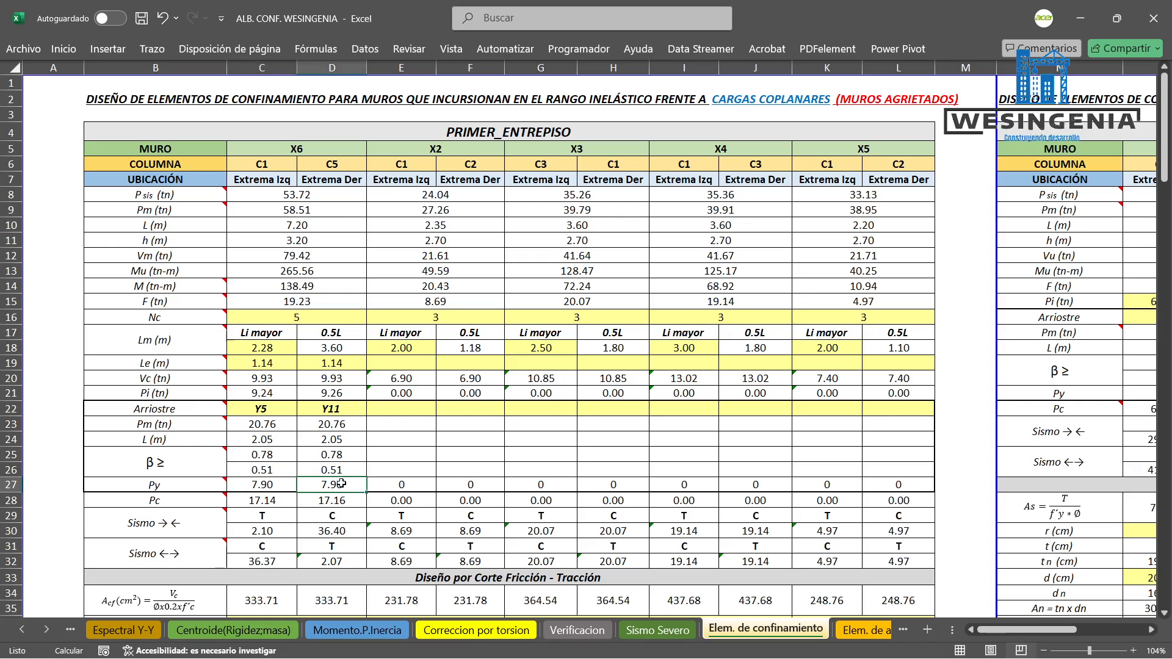
Inspect the Pc formula in C28 for the Extrema Izq column of wall X6 and its Extrema Der counterpart in D28.
scroll(284, 486, down, 3)
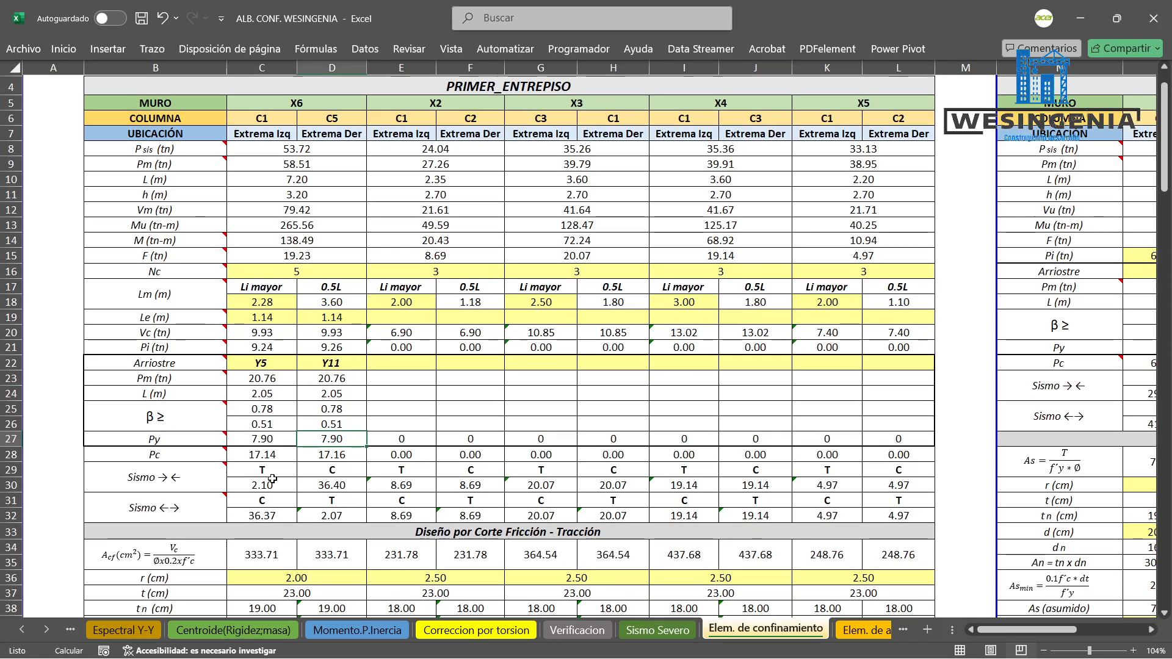
click(189, 457)
click(272, 454)
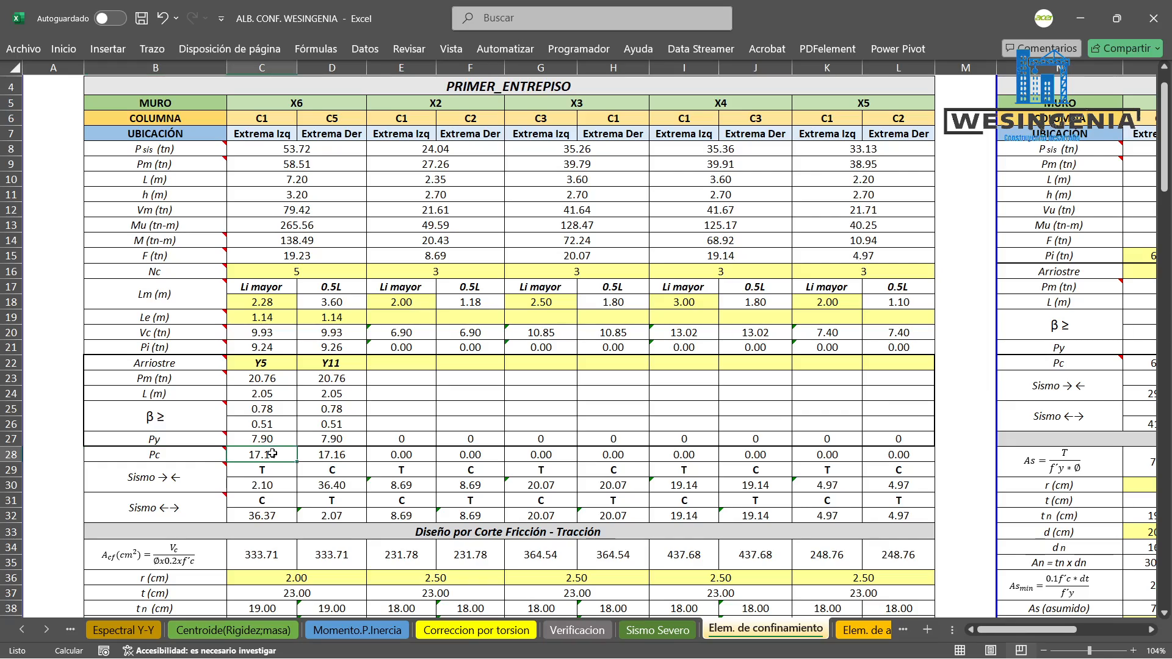
double_click(273, 453)
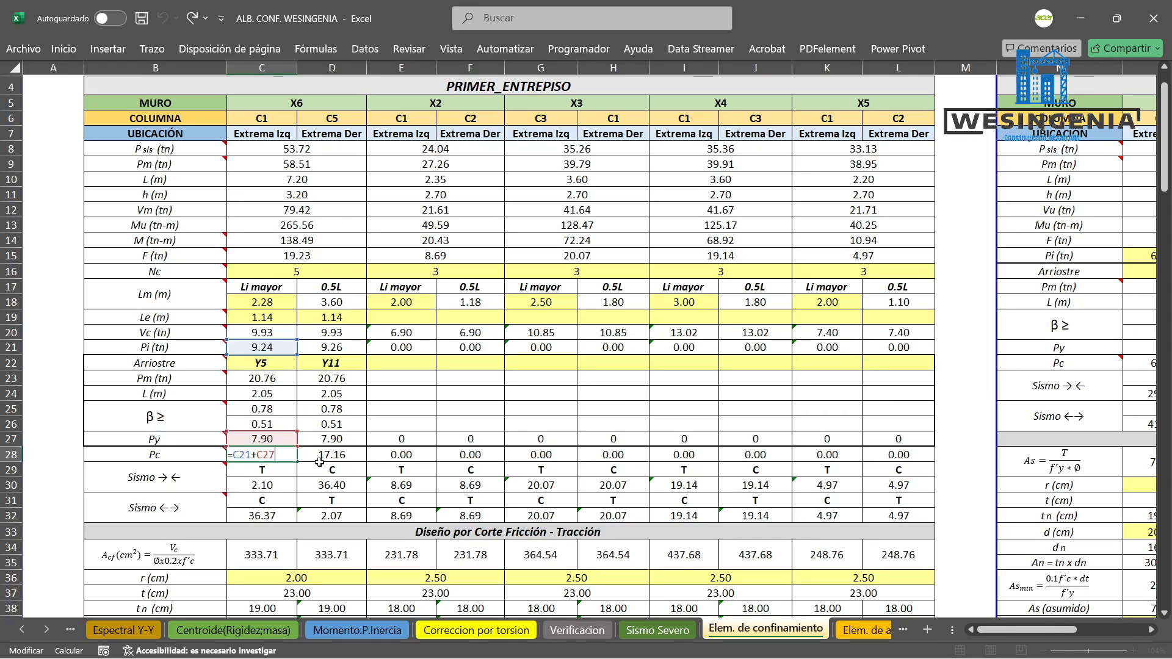
key(ctrl+Return)
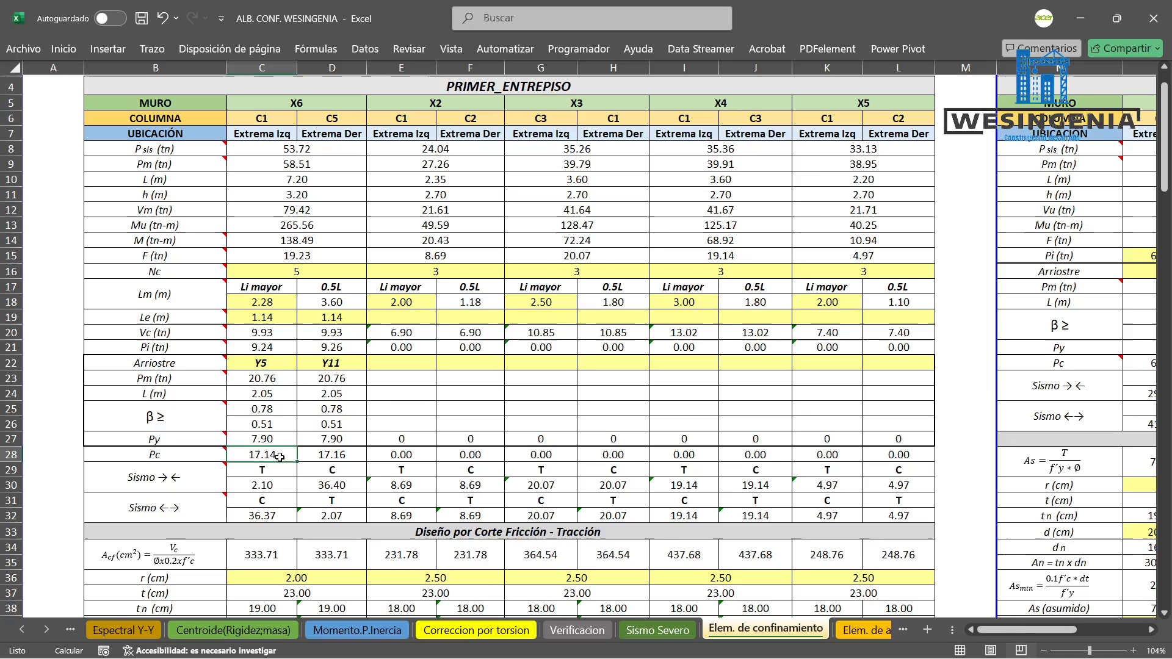
click(293, 134)
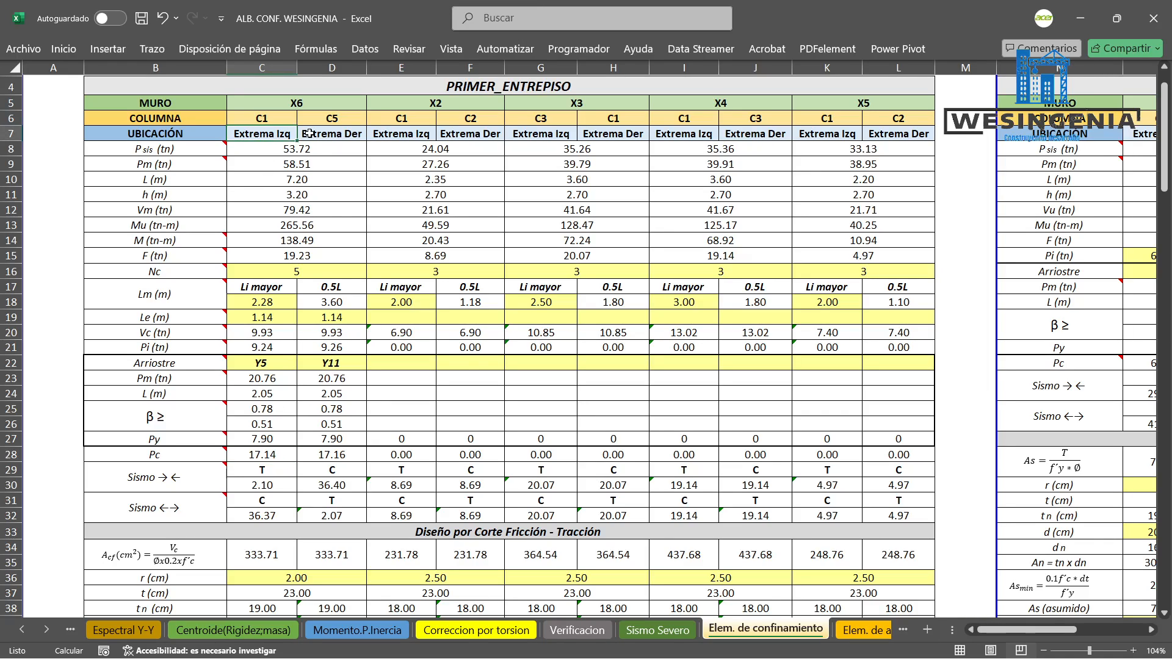
click(294, 455)
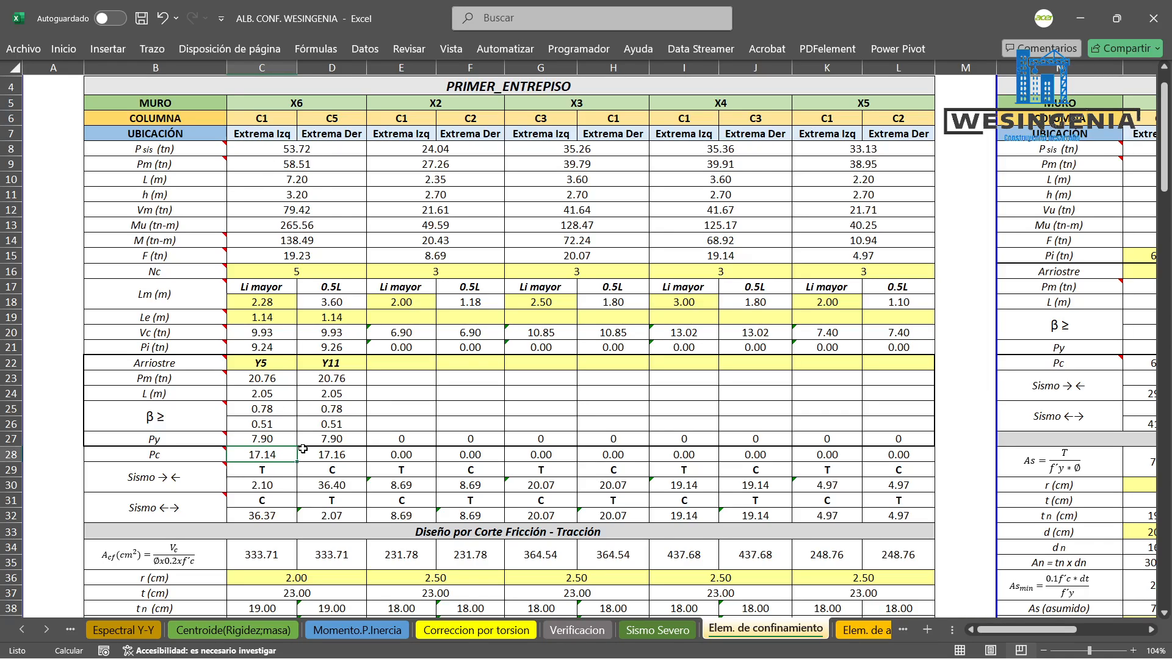
click(346, 452)
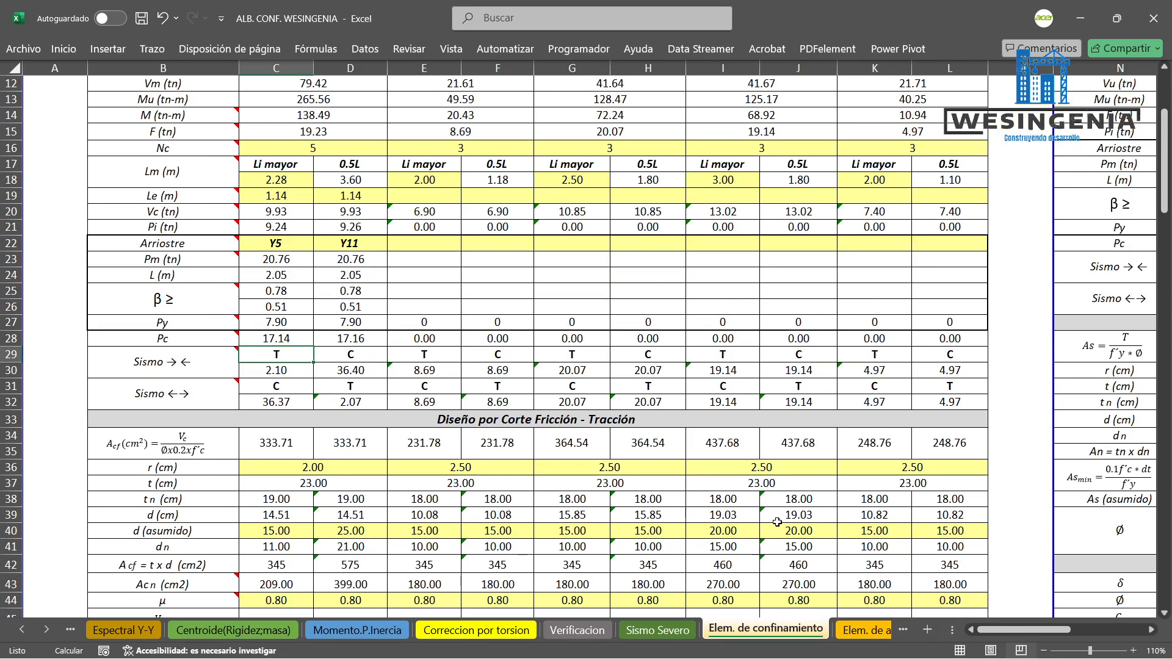
Examine the tension (T) and compression (C) cells in the Sismo rows for columns C1 and C5 of wall X6.
click(359, 368)
click(351, 353)
click(296, 355)
click(293, 383)
click(285, 358)
mouse_move(207, 372)
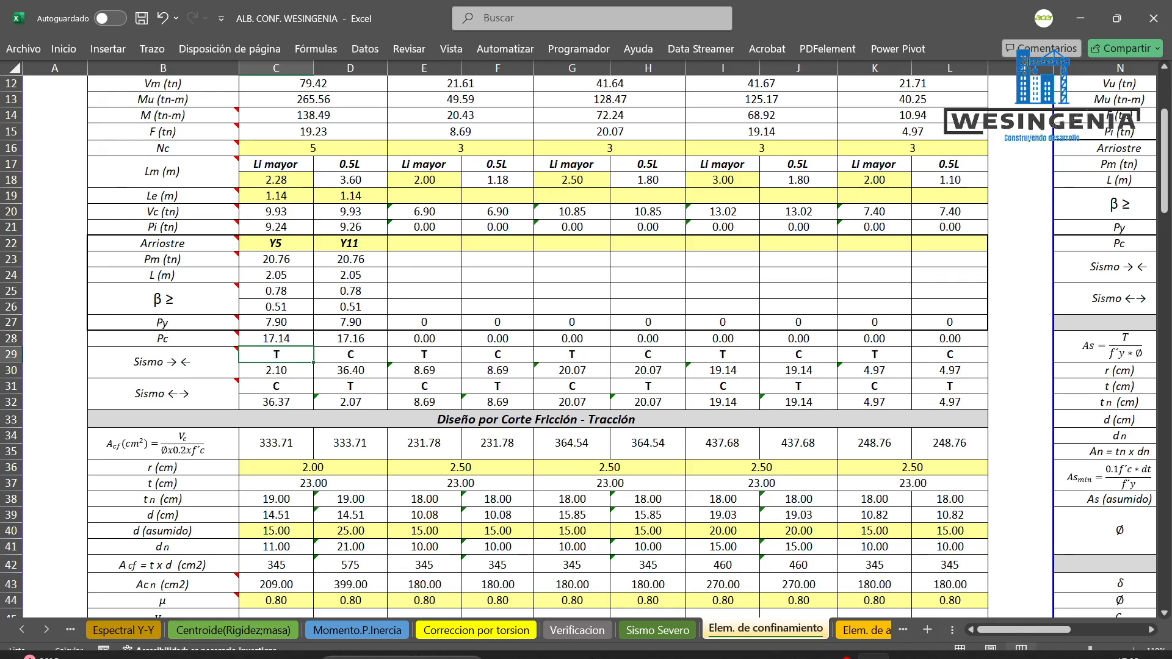
Switch to the Norma E.070 PDF in the browser and find Tabla 11 of column internal forces in section 8.6.3.
click(571, 641)
scroll(648, 512, up, 7)
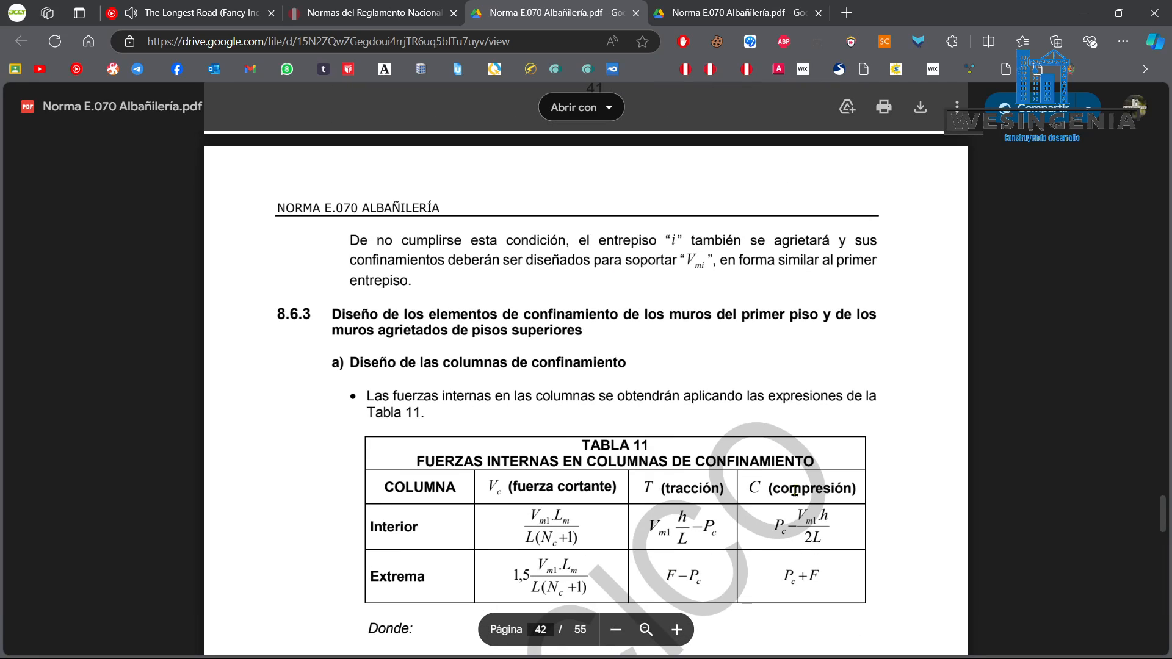
scroll(664, 276, down, 4)
drag(662, 263, 721, 273)
click(735, 280)
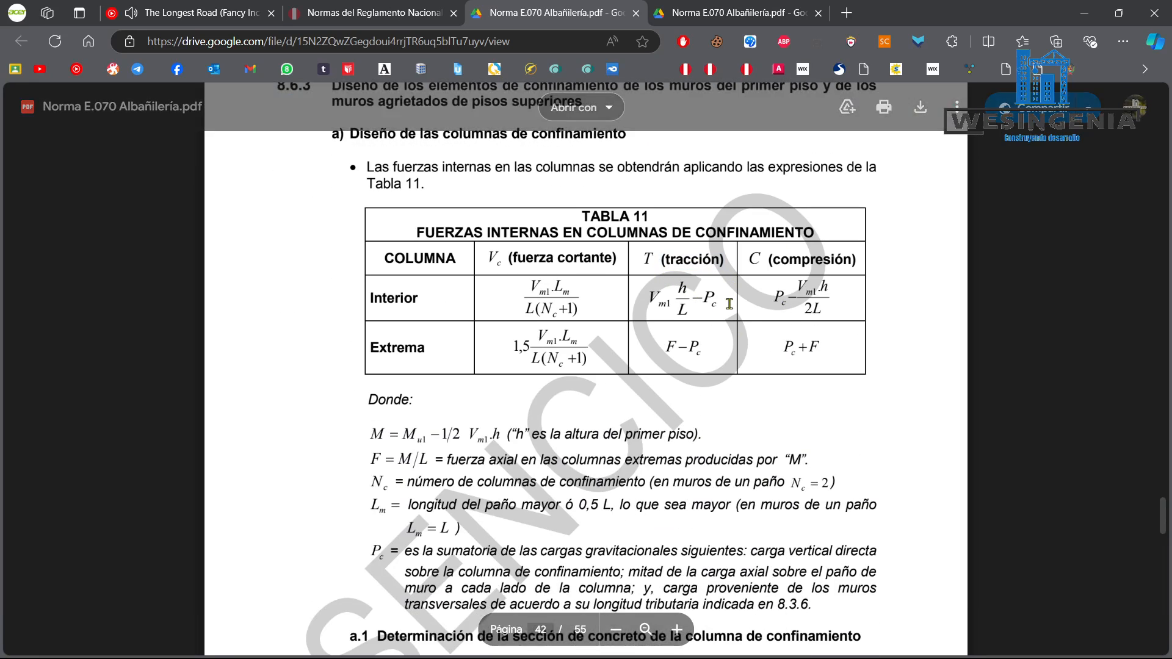
Highlight the Extrema column's tension expression F − Pc in Tabla 11 and passages of the Pc definition below the table.
mouse_move(666, 344)
mouse_down()
mouse_move(699, 350)
mouse_move(676, 343)
mouse_up()
click(717, 346)
click(688, 352)
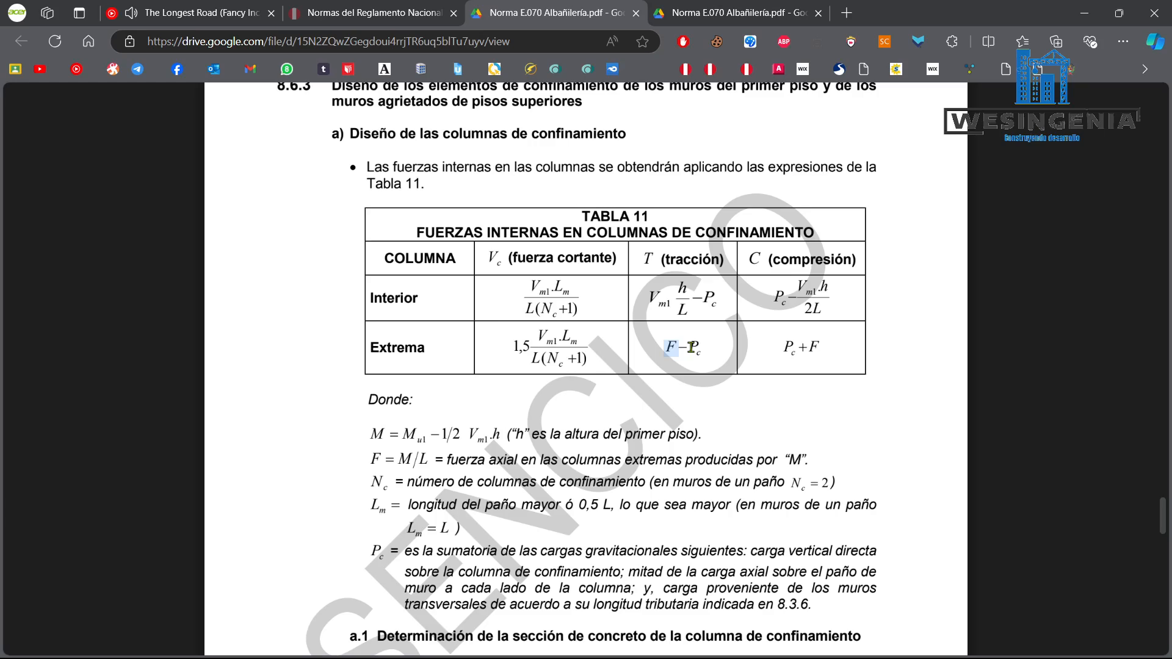
drag(686, 352, 703, 352)
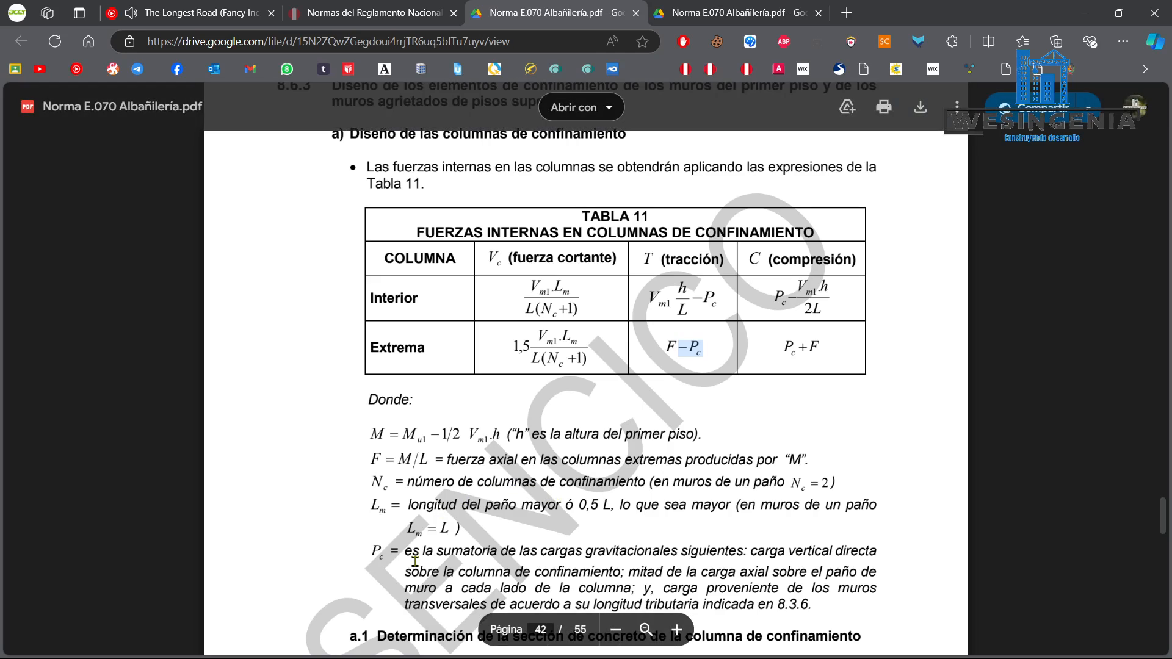
drag(404, 551, 681, 577)
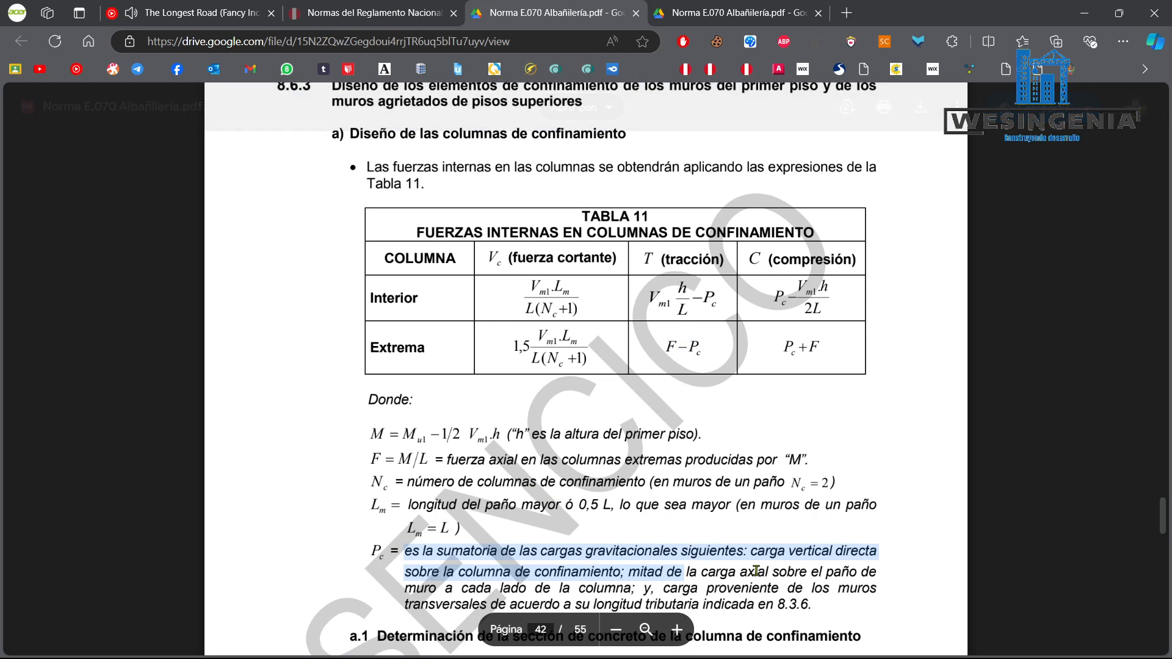
double_click(444, 605)
drag(444, 605, 515, 602)
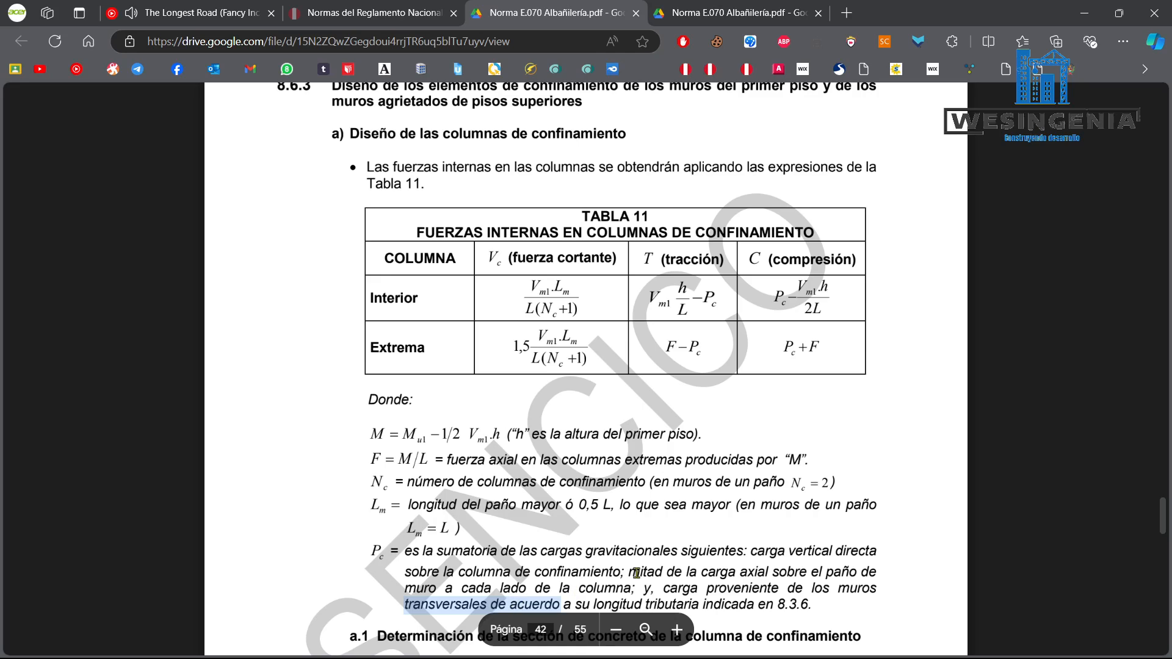
Highlight the Extrema column's compression expression Pc + F and compare it with its tension expression F − Pc.
click(801, 339)
drag(833, 344, 798, 344)
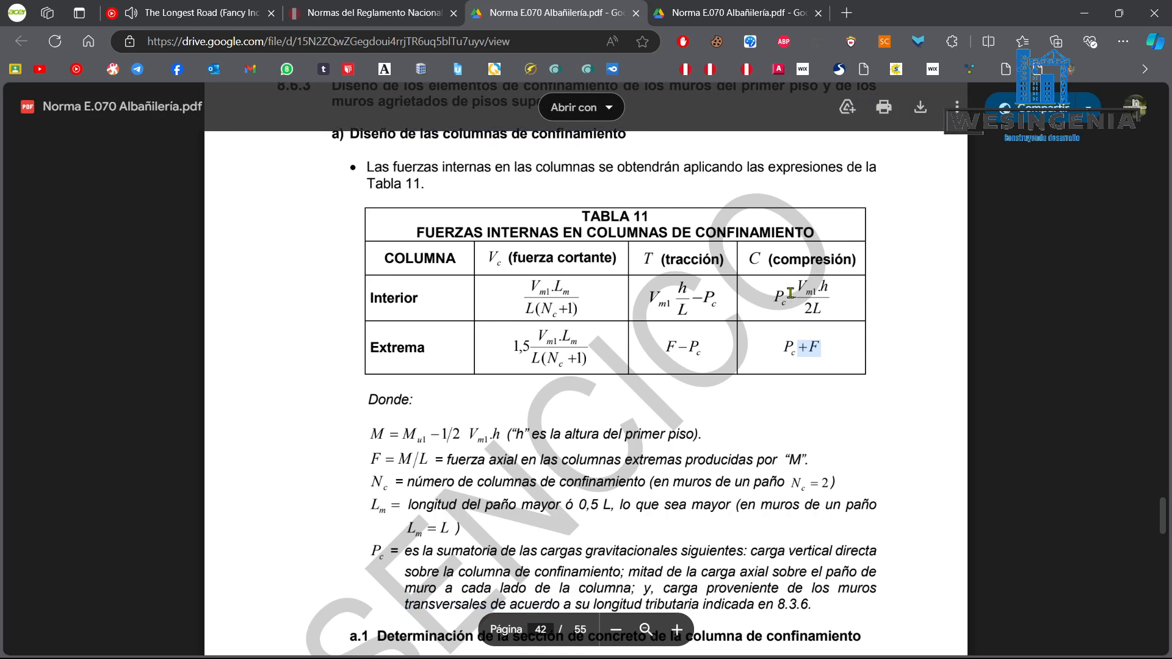
double_click(808, 351)
drag(703, 350, 664, 351)
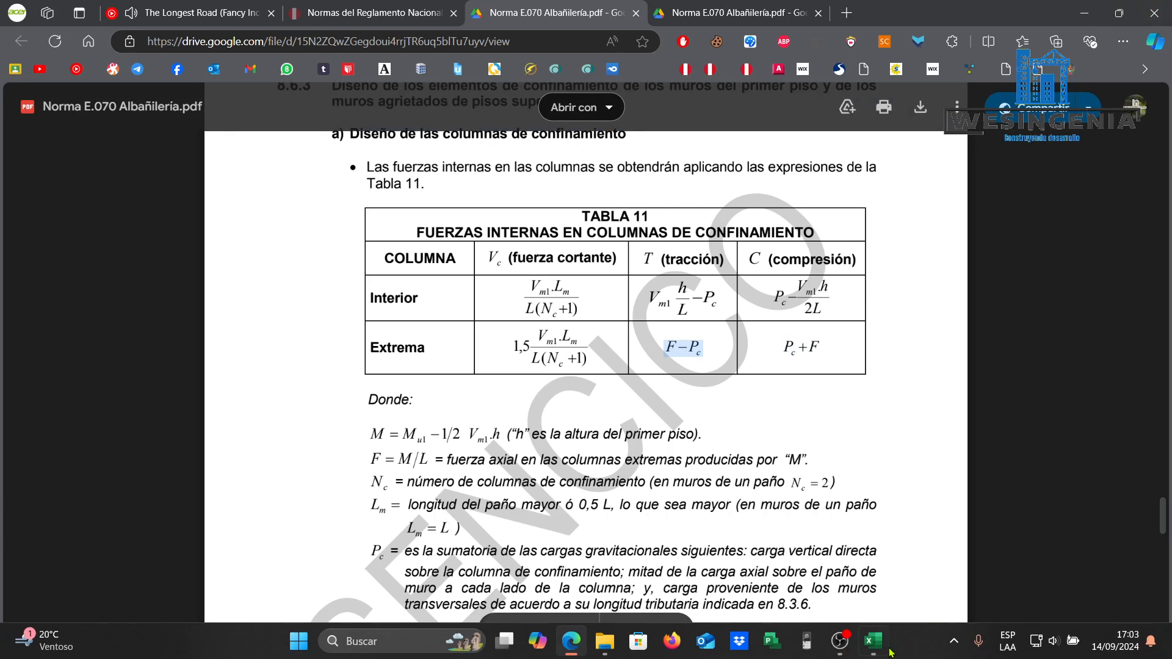
Clear the text selection and open the Paint annotation tool over the Norma E.070 page.
click(929, 313)
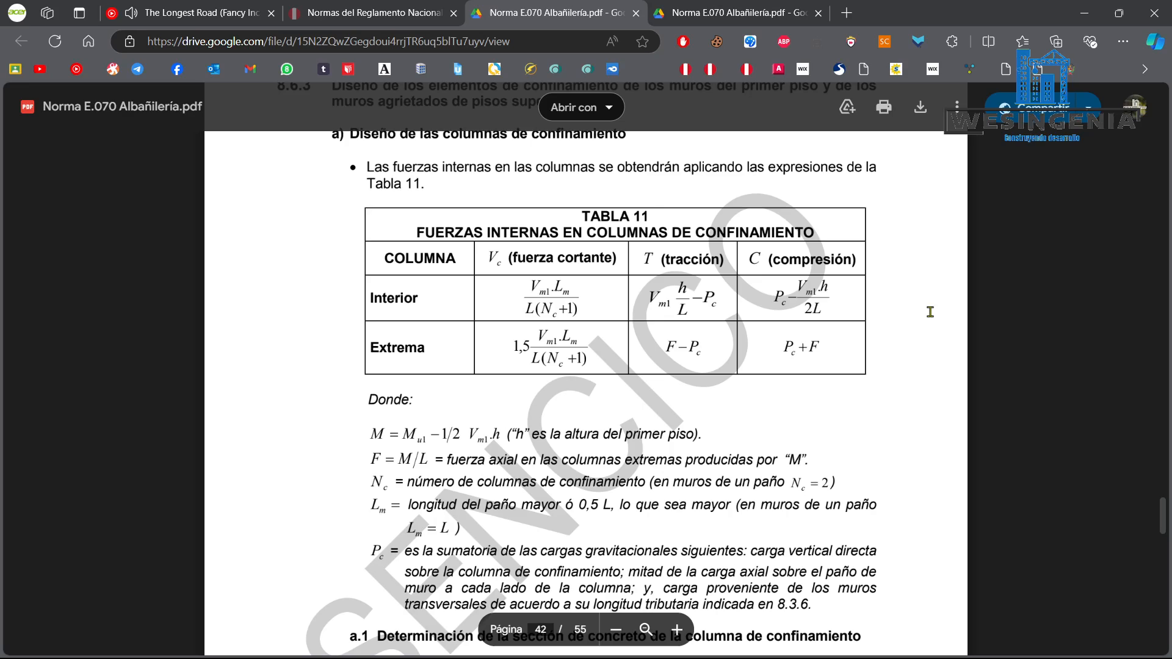
click(750, 41)
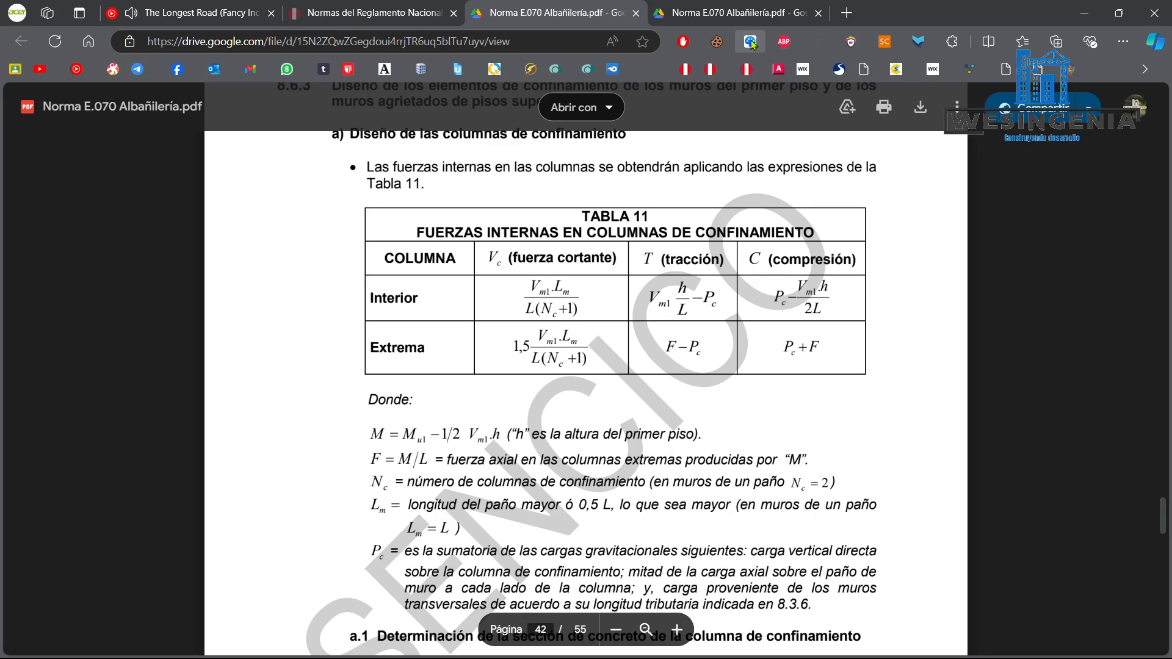
mouse_move(248, 260)
mouse_down()
mouse_move(247, 314)
mouse_move(260, 255)
mouse_move(356, 297)
mouse_move(356, 308)
mouse_up()
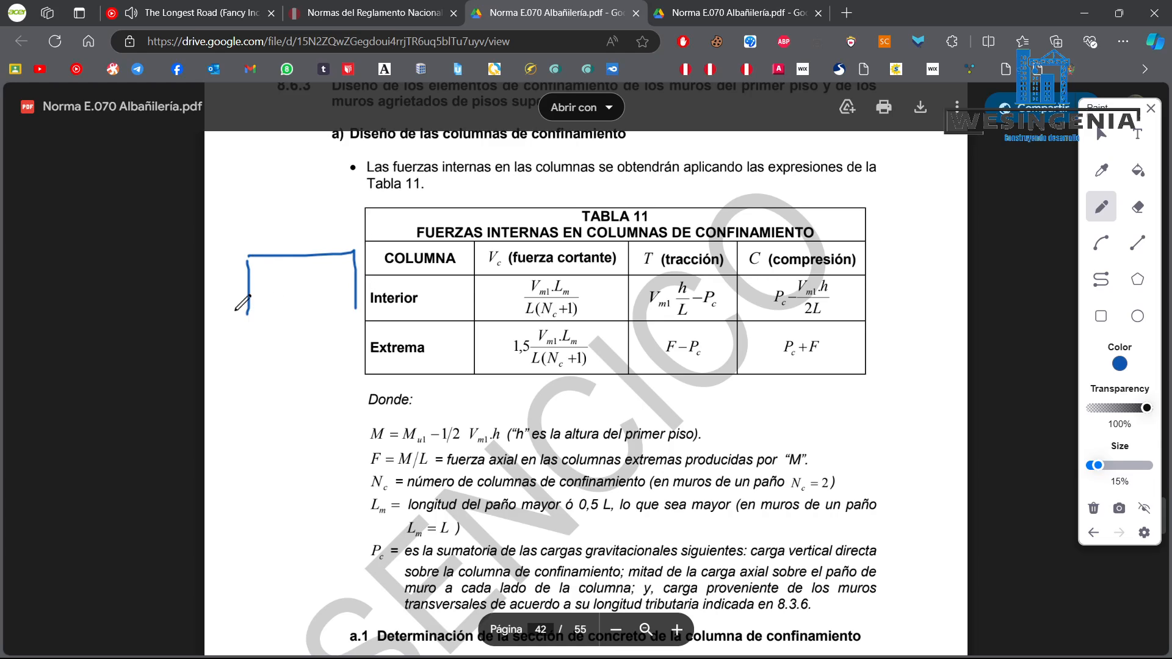
drag(235, 311, 404, 307)
drag(205, 261, 284, 259)
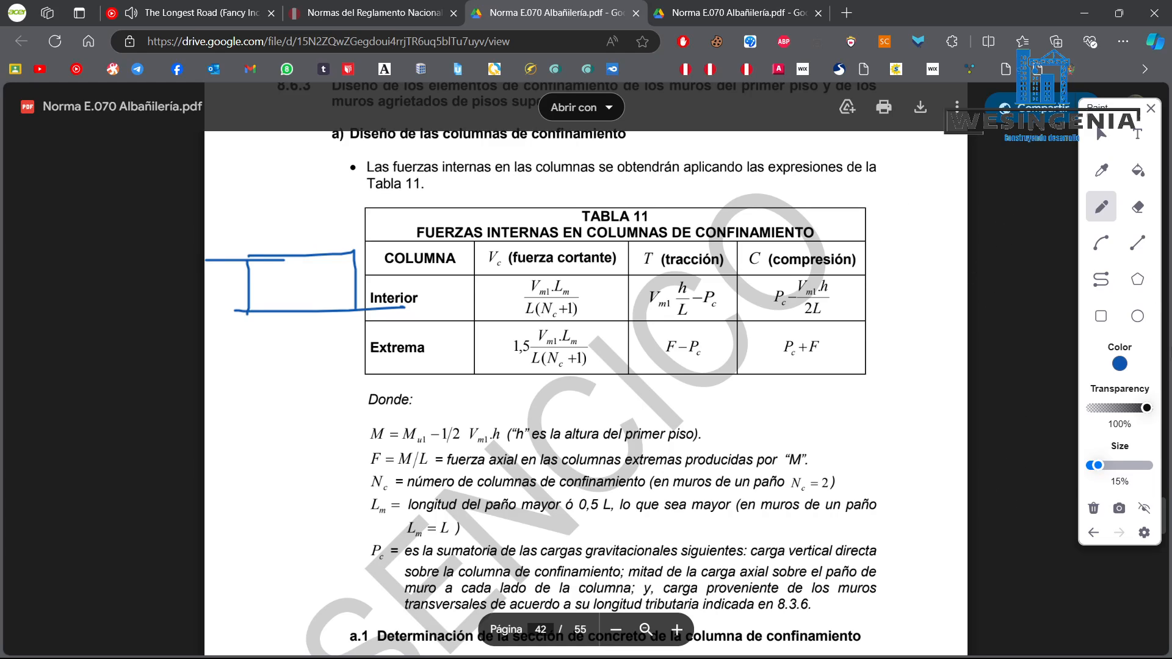
click(1094, 508)
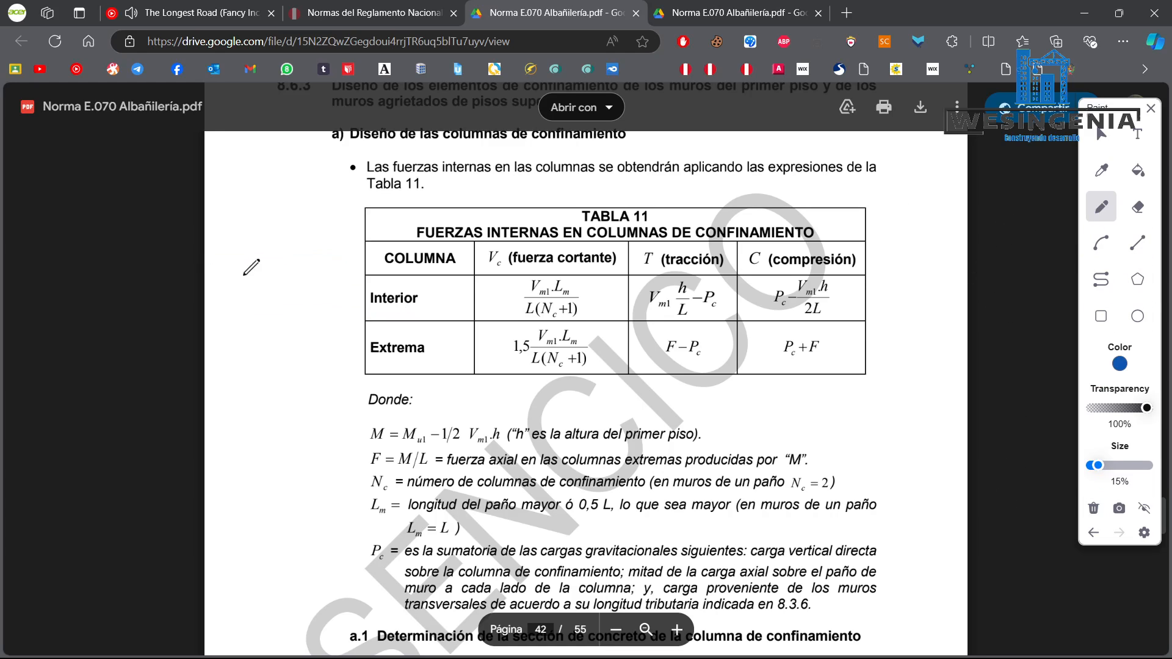
Sketch a wall on a base line beside Tabla 11, with a lateral arrow, a downward load P and two upward base reactions.
mouse_move(269, 304)
mouse_down()
mouse_move(268, 262)
mouse_move(333, 297)
mouse_up()
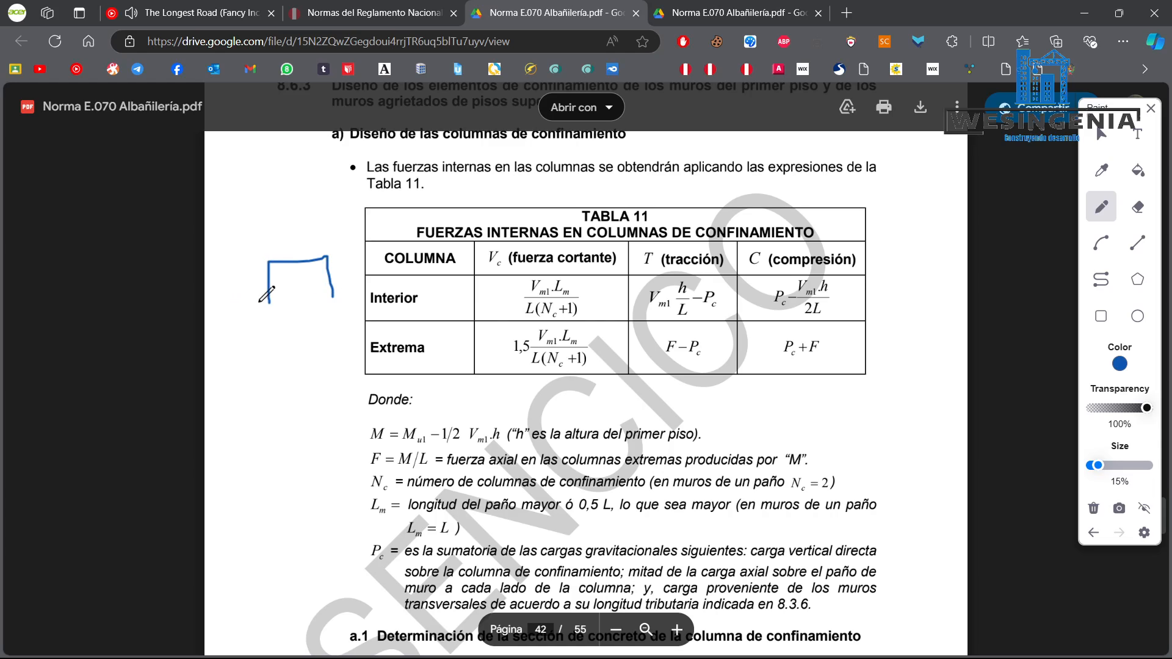
drag(247, 303, 369, 296)
drag(223, 258, 253, 256)
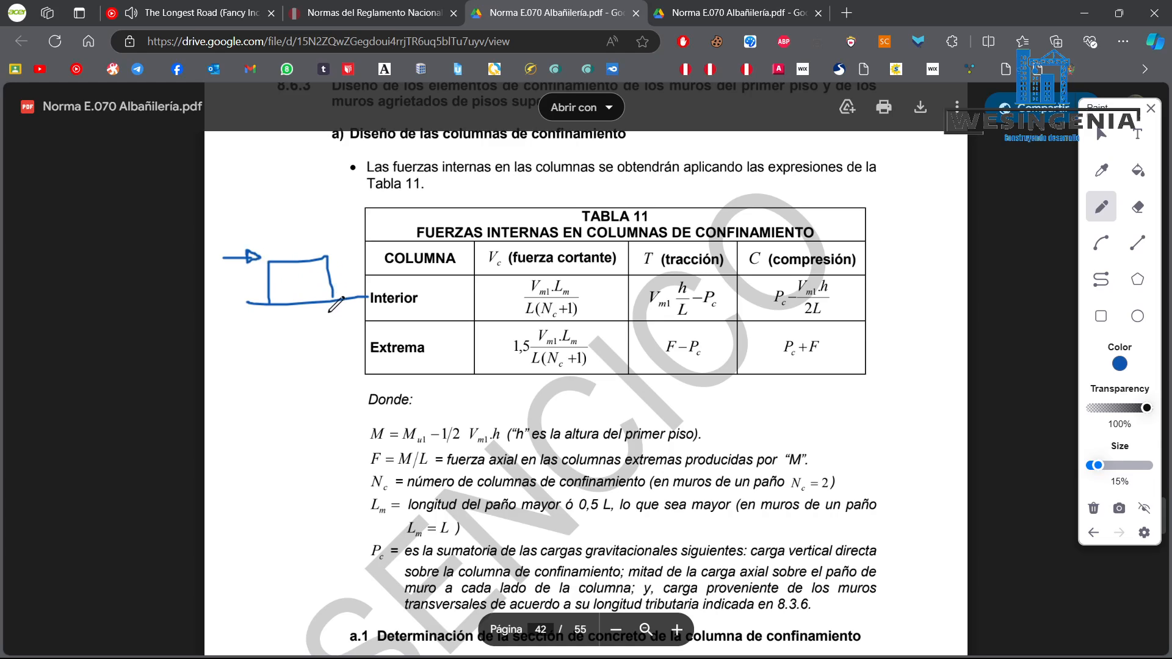
mouse_move(290, 216)
mouse_down()
mouse_move(297, 259)
mouse_move(305, 216)
mouse_up()
mouse_move(271, 339)
mouse_down()
mouse_move(269, 306)
mouse_move(274, 317)
mouse_move(336, 326)
mouse_move(339, 309)
mouse_up()
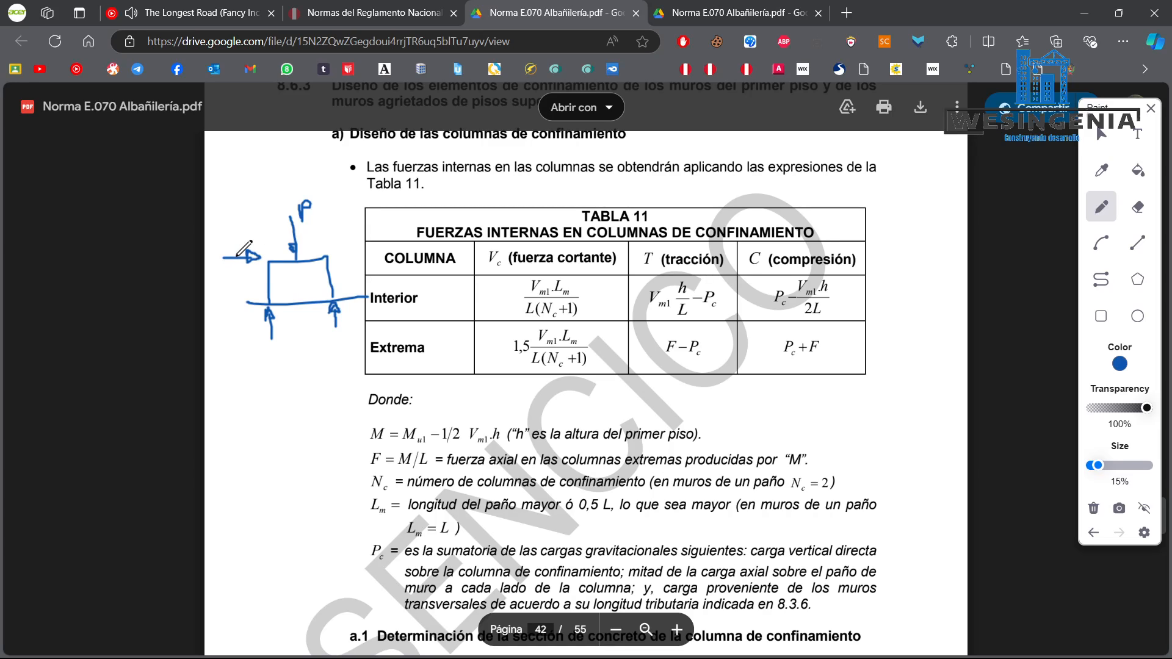
Add a clockwise moment, an upward and a downward base arrow at opposite wall ends, and circle the paired upward arrows in the wall sketch.
mouse_move(289, 288)
mouse_down()
mouse_move(299, 275)
mouse_move(308, 290)
mouse_up()
mouse_move(253, 312)
mouse_down()
mouse_move(253, 338)
mouse_move(253, 309)
mouse_move(252, 319)
mouse_up()
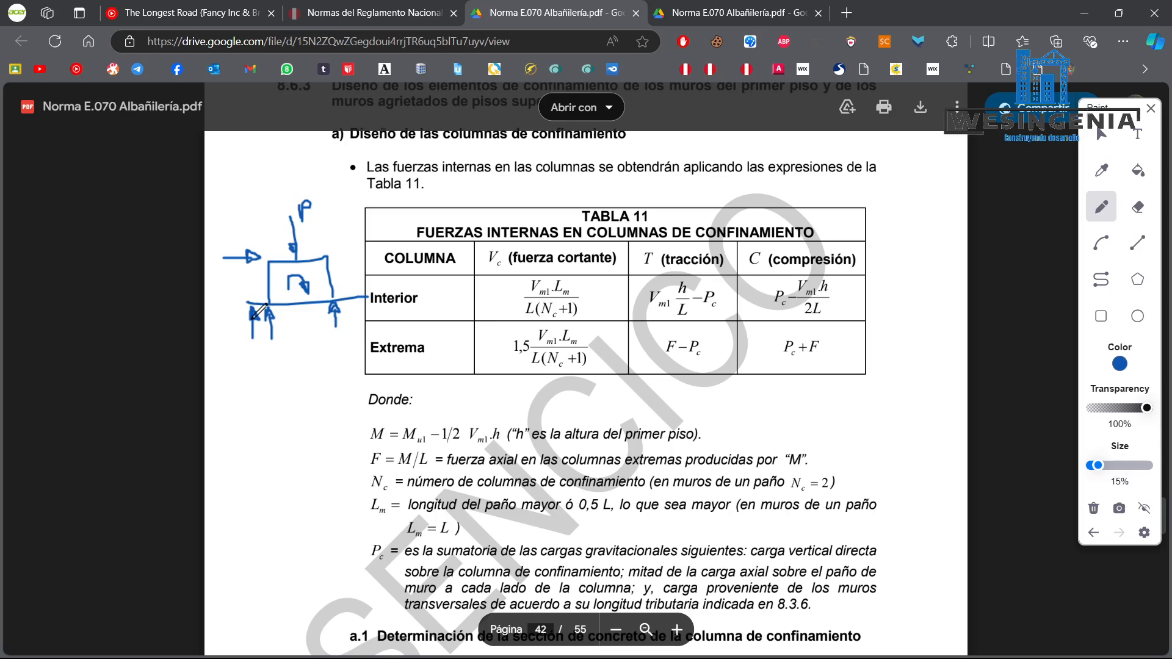
drag(344, 298, 349, 323)
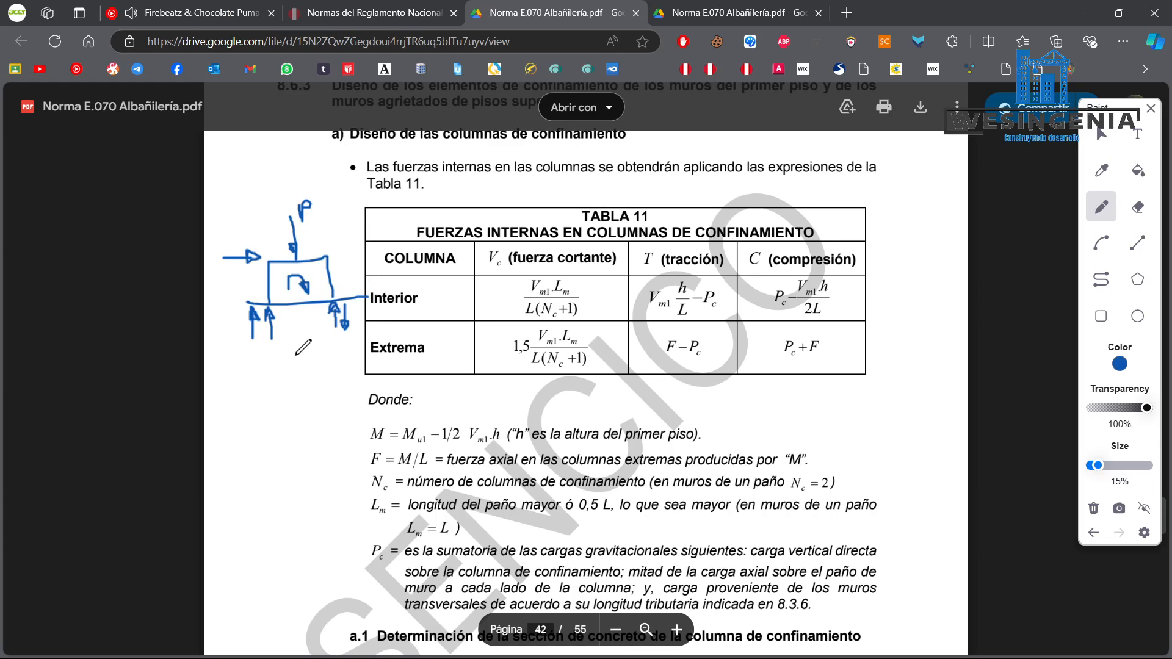
mouse_move(259, 303)
mouse_down()
mouse_move(242, 312)
mouse_move(260, 351)
mouse_move(288, 333)
mouse_move(284, 309)
mouse_move(251, 303)
mouse_up()
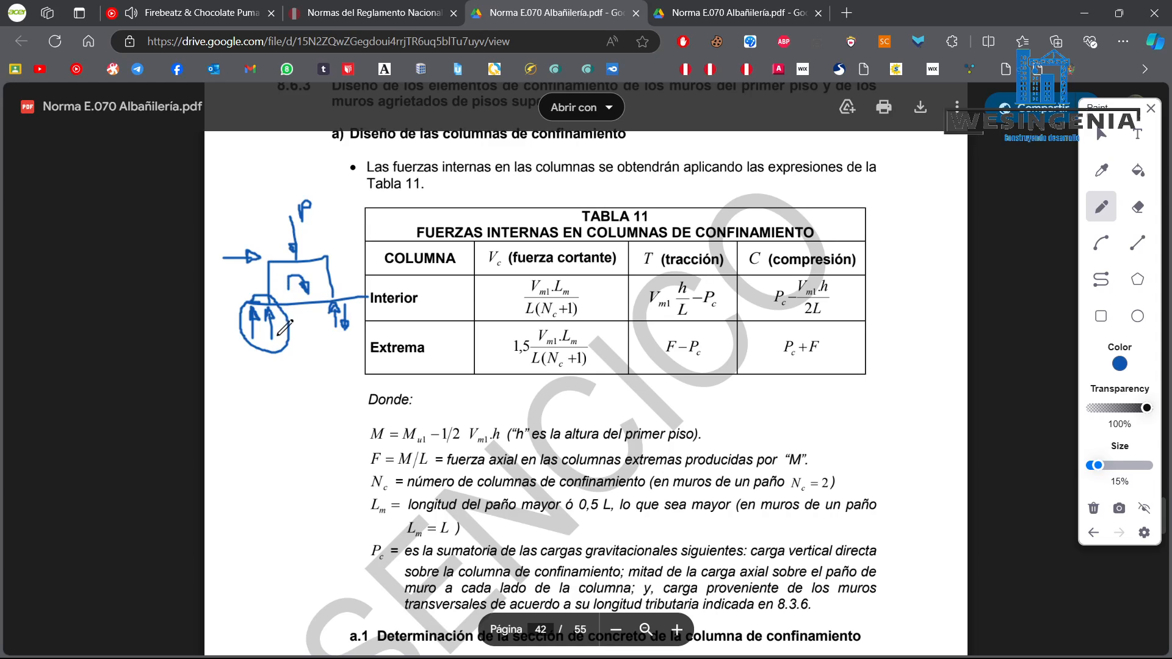
Label the force arrows beneath the wall sketch with F and Pc.
drag(279, 335, 284, 332)
drag(244, 329, 249, 332)
mouse_move(320, 313)
mouse_down()
mouse_move(320, 327)
mouse_move(327, 312)
mouse_move(357, 314)
mouse_up()
drag(356, 302, 357, 313)
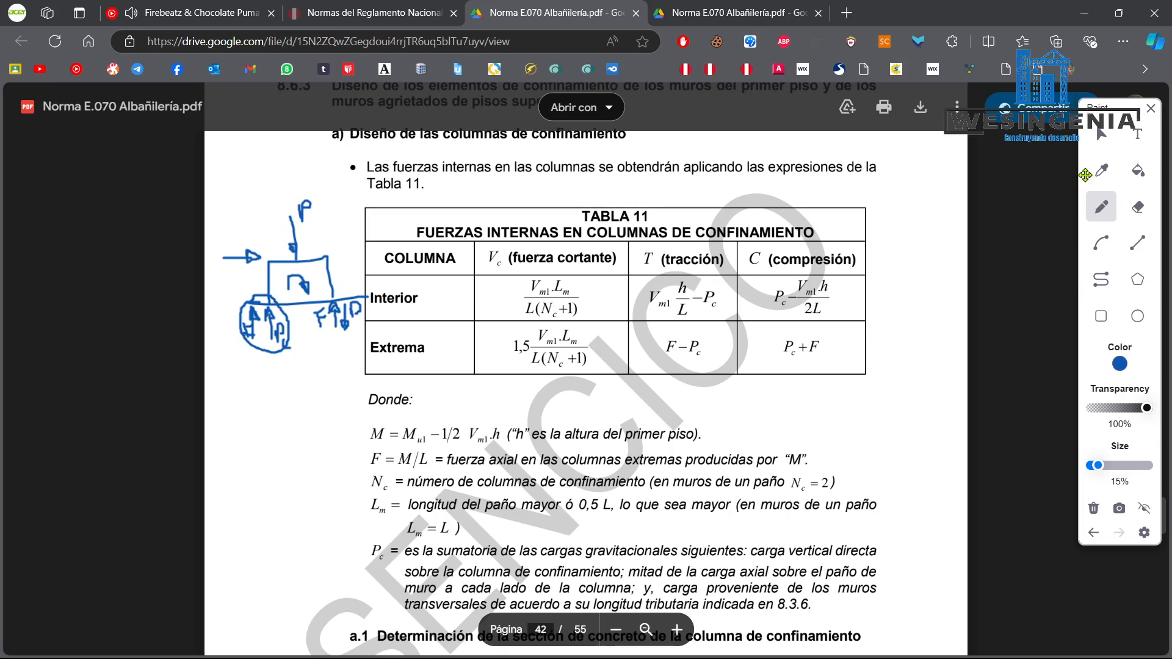
Erase the labelled arrows beneath the wall sketch, then redraw upward arrows under both wall ends and a downward arrow at the far right end.
click(1138, 207)
mouse_move(232, 339)
mouse_down()
mouse_move(250, 305)
mouse_move(269, 330)
mouse_move(282, 315)
mouse_move(327, 319)
mouse_move(288, 345)
mouse_move(249, 340)
mouse_up()
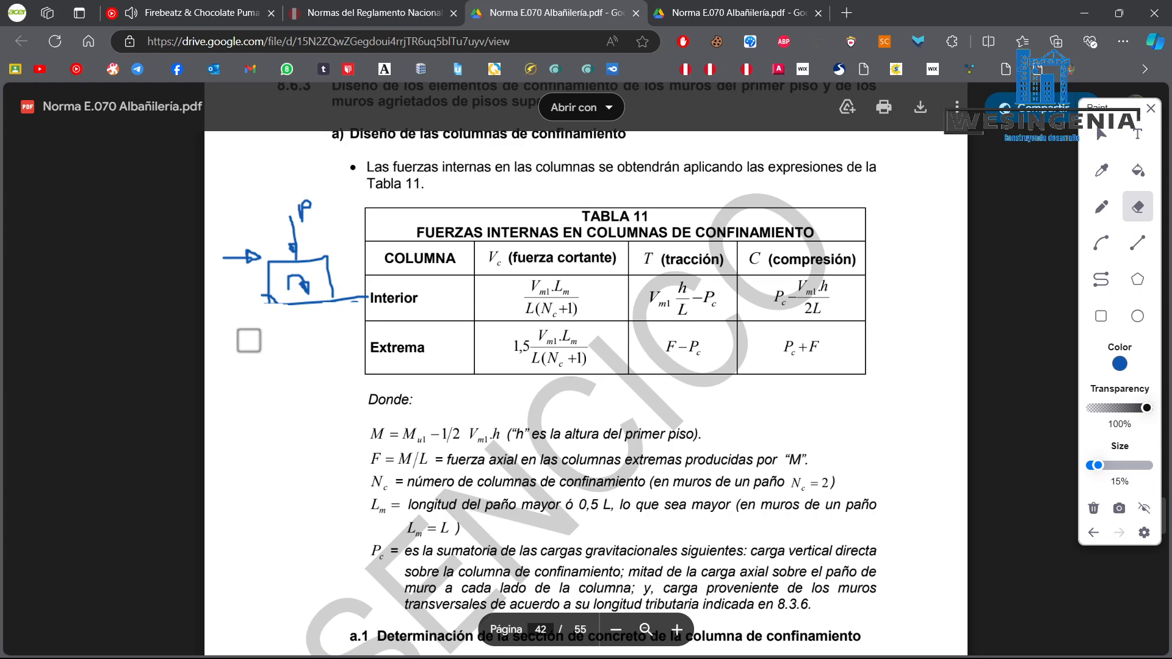
click(1101, 207)
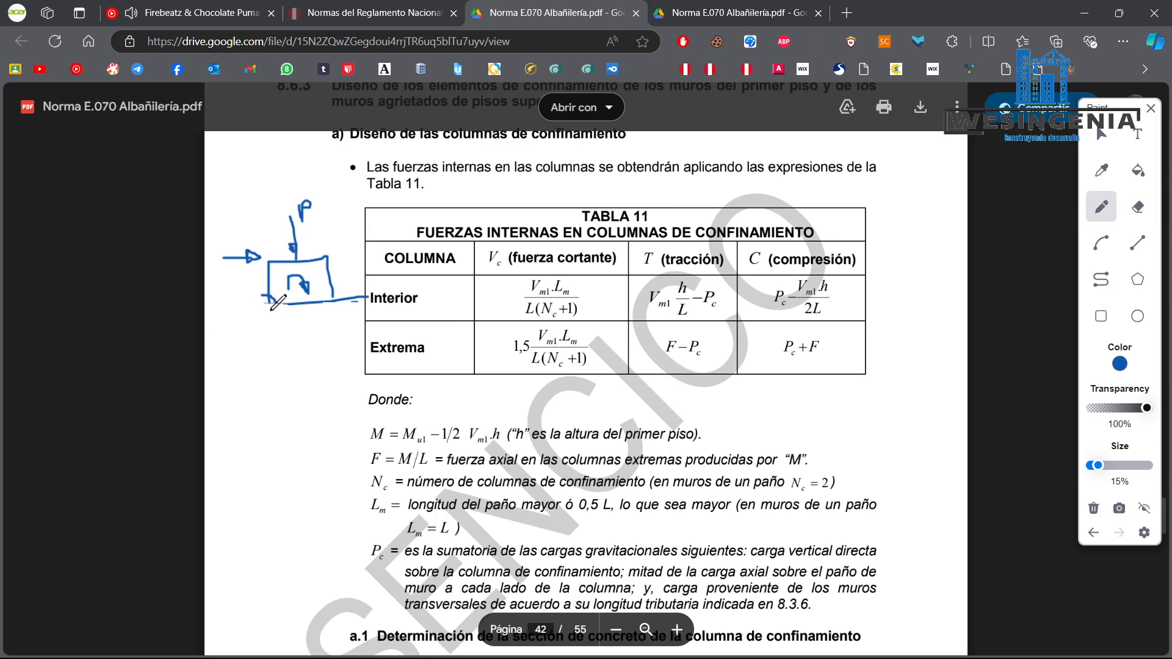
mouse_move(269, 297)
mouse_down()
mouse_move(276, 332)
mouse_move(267, 314)
mouse_move(336, 327)
mouse_move(339, 315)
mouse_up()
mouse_move(252, 335)
mouse_down()
mouse_move(242, 318)
mouse_move(253, 317)
mouse_up()
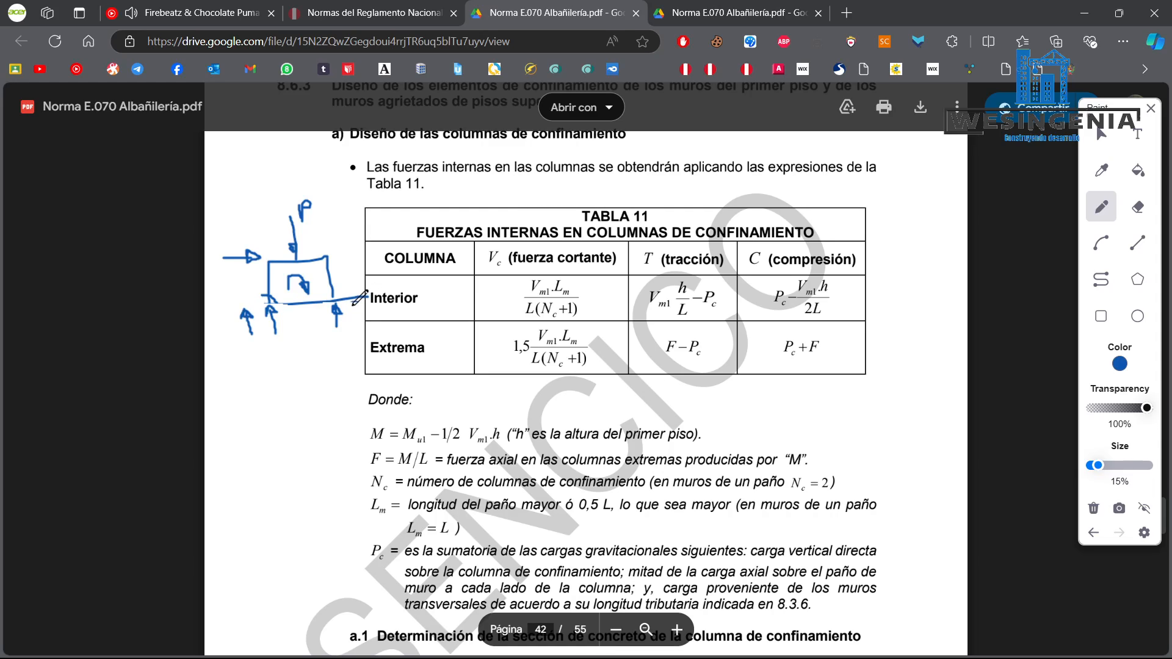
drag(352, 304, 358, 337)
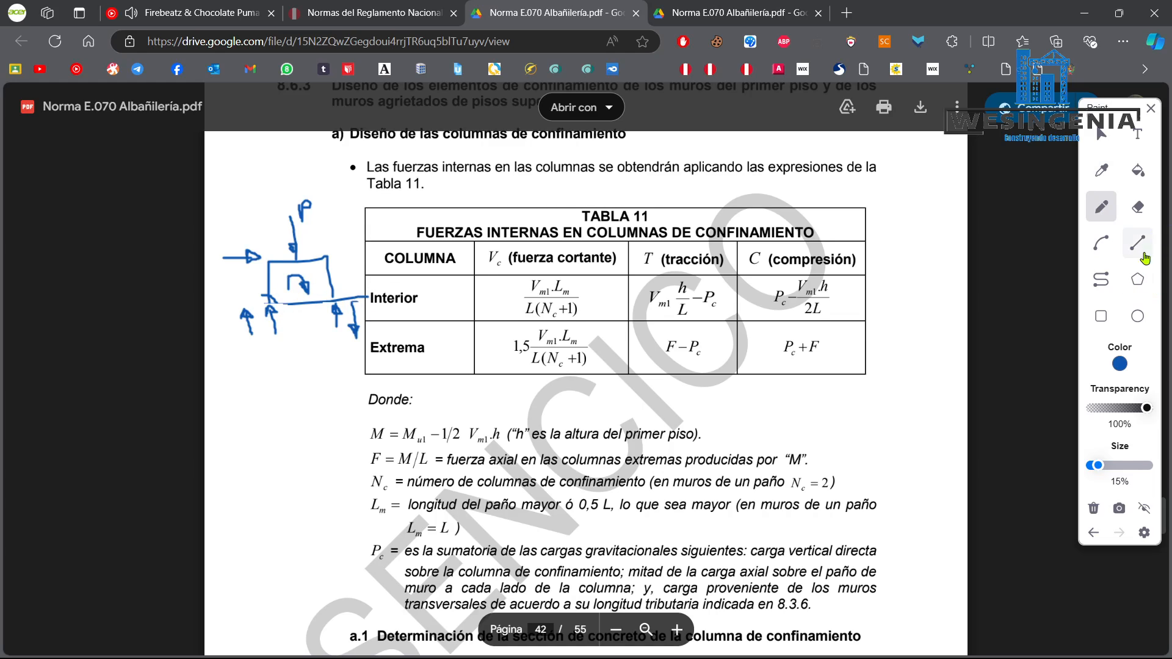
Replace the two outer arrows with a downward one at the wall's left end and an upward one at the right, labelling the forces F and Pc.
click(1138, 207)
mouse_move(235, 313)
mouse_down()
mouse_move(246, 340)
mouse_move(242, 320)
mouse_up()
mouse_move(354, 317)
mouse_down()
mouse_move(369, 333)
mouse_move(365, 310)
mouse_move(359, 319)
mouse_up()
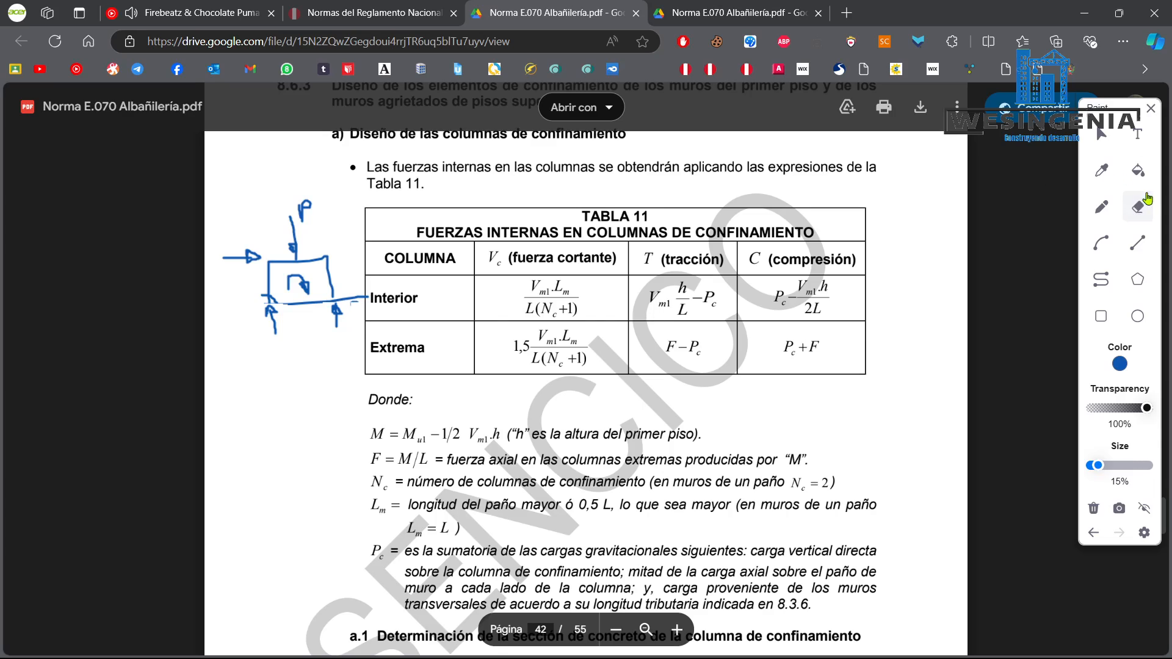
click(1101, 207)
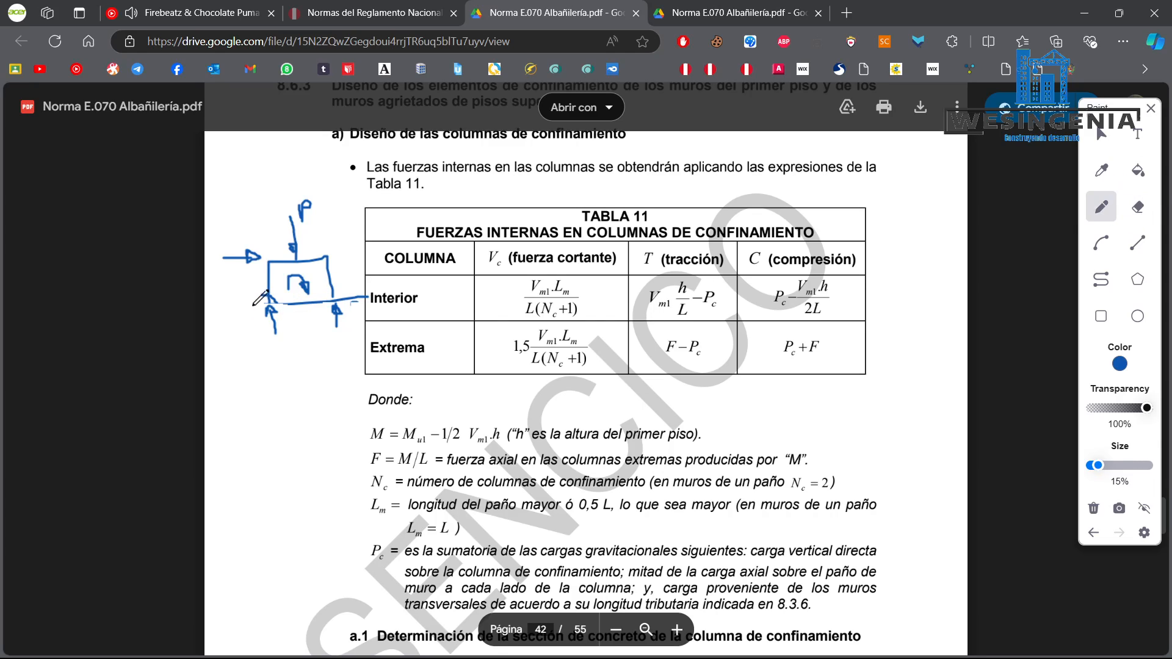
drag(253, 305, 262, 330)
mouse_move(352, 305)
mouse_down()
mouse_move(352, 325)
mouse_move(351, 299)
mouse_move(356, 309)
mouse_up()
mouse_move(236, 309)
mouse_down()
mouse_move(240, 328)
mouse_move(245, 307)
mouse_move(245, 317)
mouse_move(284, 327)
mouse_move(282, 340)
mouse_move(370, 320)
mouse_up()
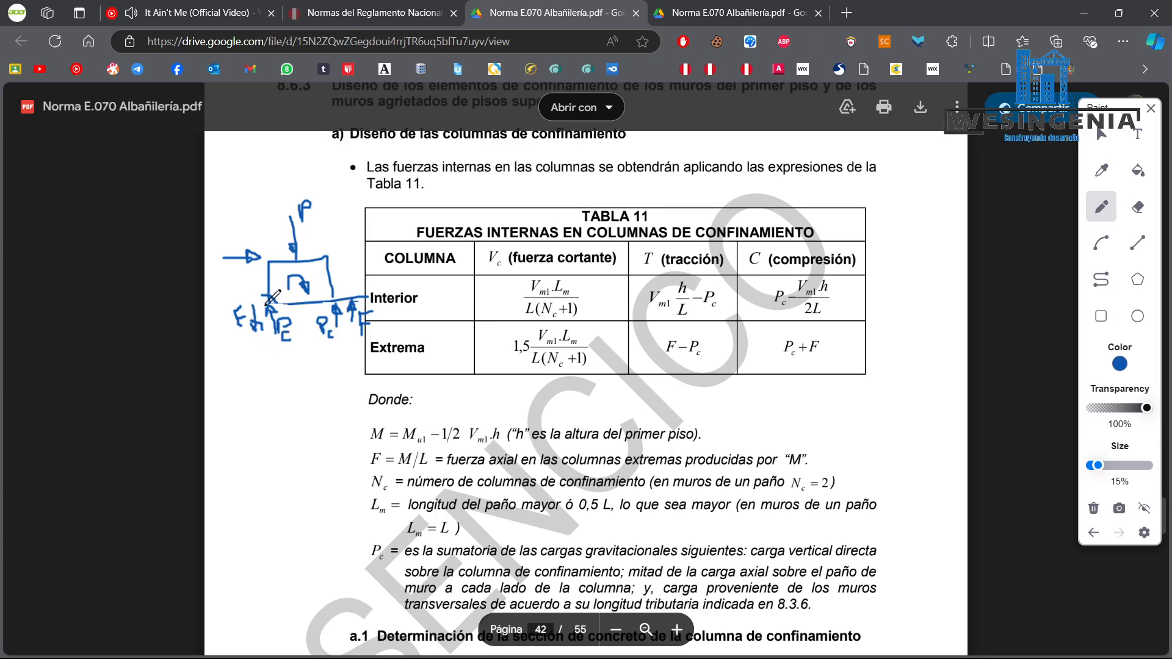
Bracket the force pairs beneath the wall sketch, marking the left pair T and the right pair C.
mouse_move(242, 343)
mouse_down()
mouse_move(293, 362)
mouse_move(271, 395)
mouse_up()
drag(255, 374, 282, 373)
drag(351, 333, 352, 303)
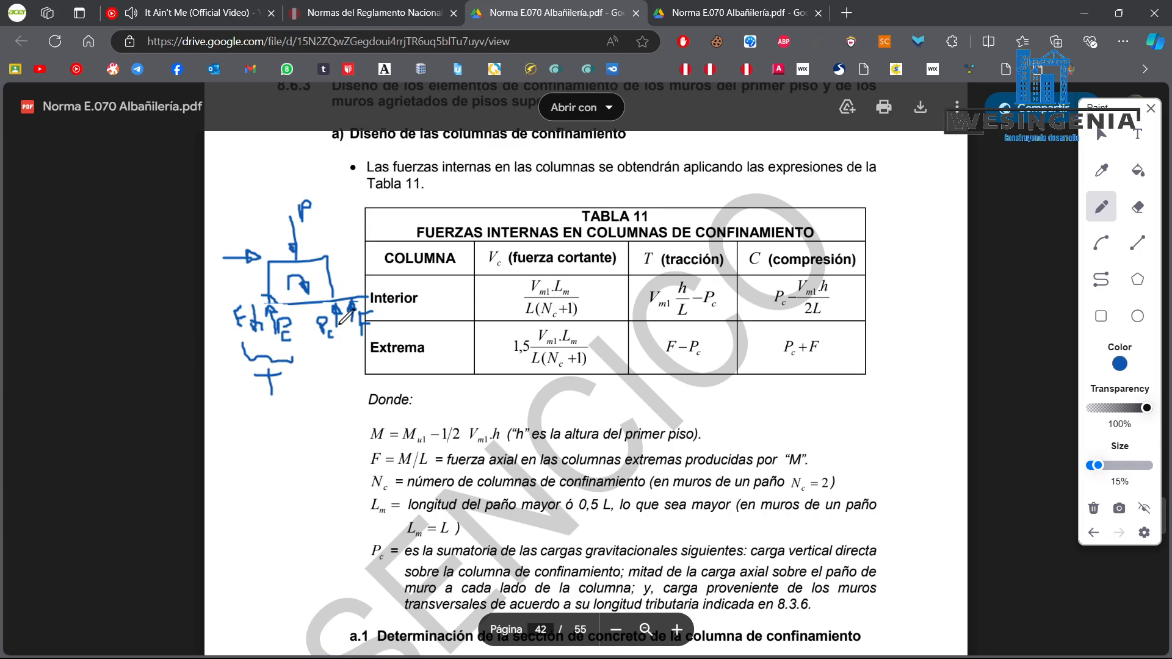
mouse_move(320, 345)
mouse_down()
mouse_move(367, 347)
mouse_move(353, 378)
mouse_up()
Draw an opposing lateral force arrow toward the wall and add second brackets marked C on the left and T on the right.
mouse_move(344, 255)
mouse_down()
mouse_move(416, 253)
mouse_move(337, 260)
mouse_move(353, 239)
mouse_up()
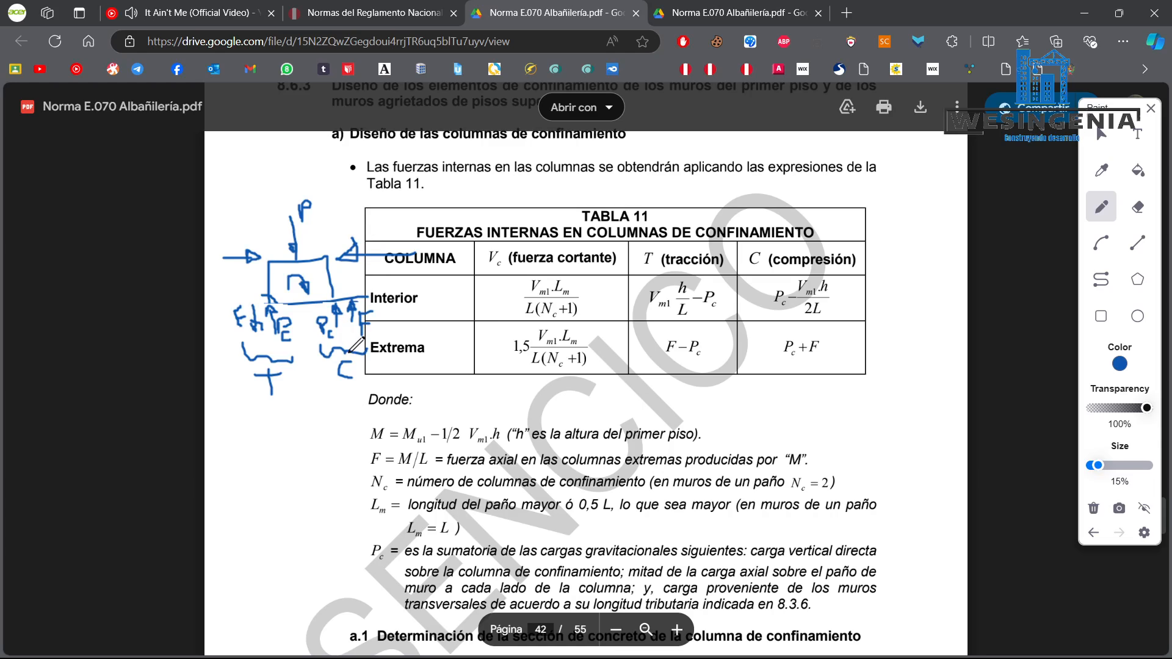
mouse_move(247, 402)
mouse_down()
mouse_move(278, 415)
mouse_move(297, 400)
mouse_up()
mouse_move(297, 427)
mouse_down()
mouse_move(276, 437)
mouse_move(298, 441)
mouse_up()
mouse_move(330, 394)
mouse_down()
mouse_move(368, 400)
mouse_move(353, 428)
mouse_move(361, 408)
mouse_up()
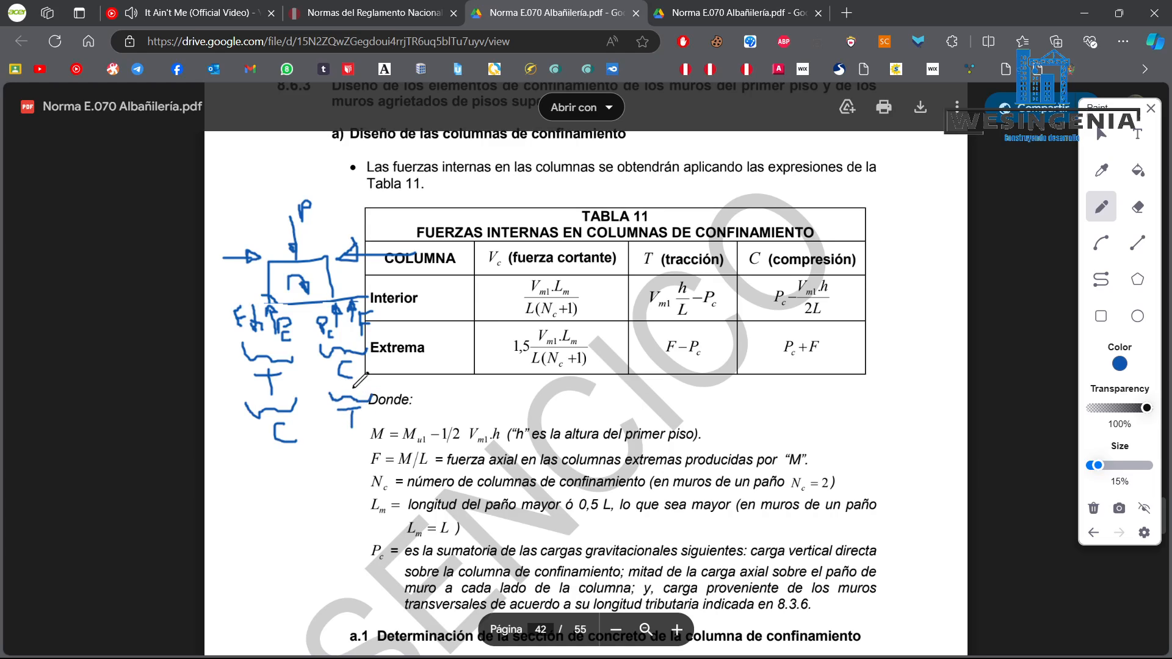
Close the screen annotations, return to the Excel workbook, and review the T and C assignments for both Sismo directions.
click(1151, 110)
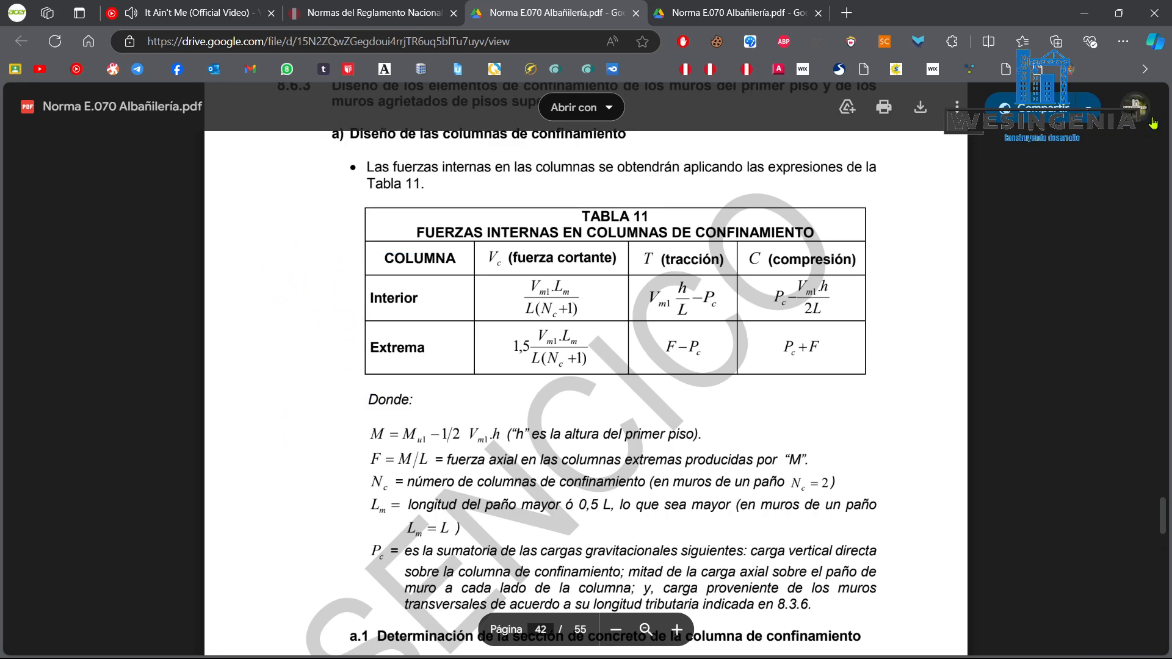
click(1084, 13)
click(214, 365)
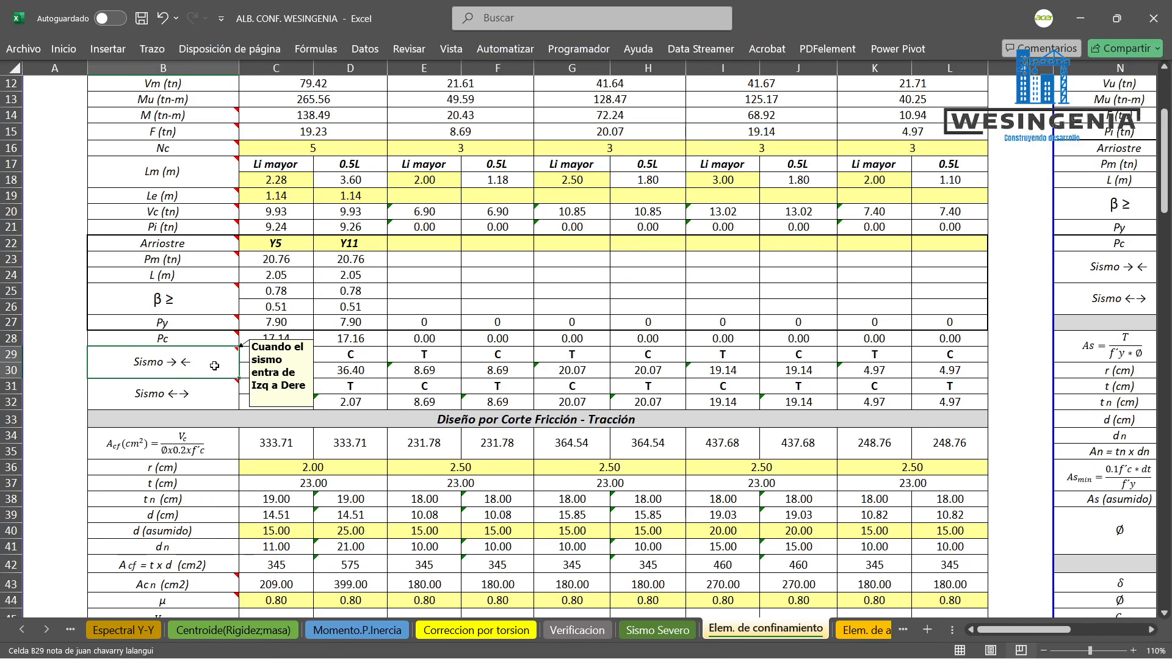
key(Right)
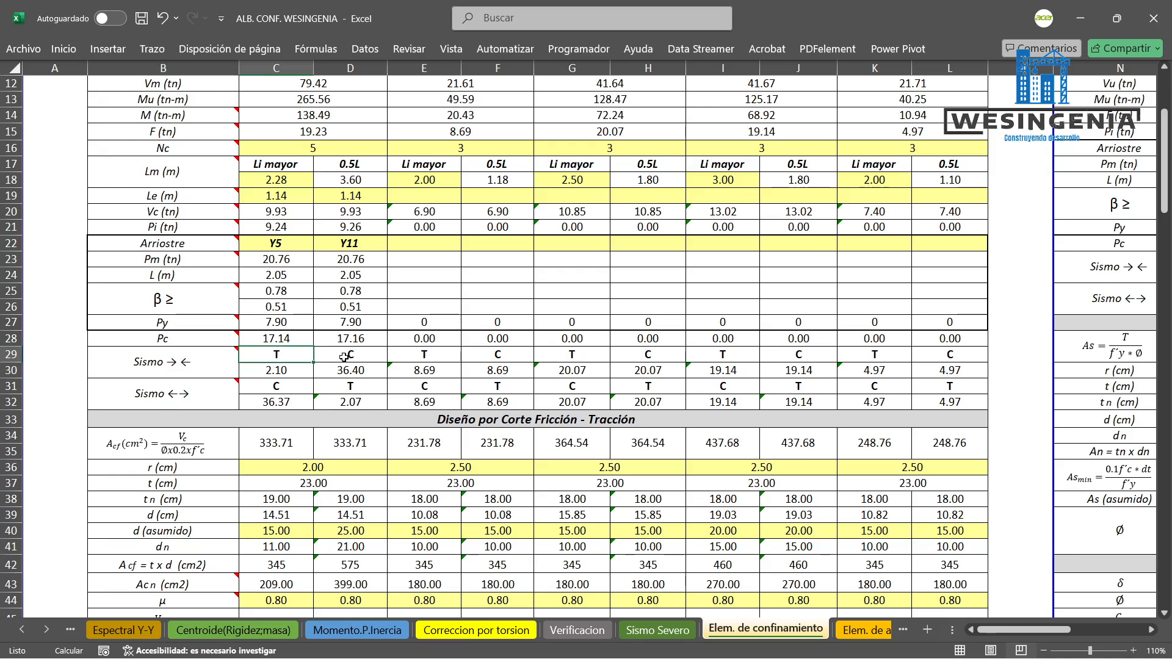
scroll(351, 281, up, 2)
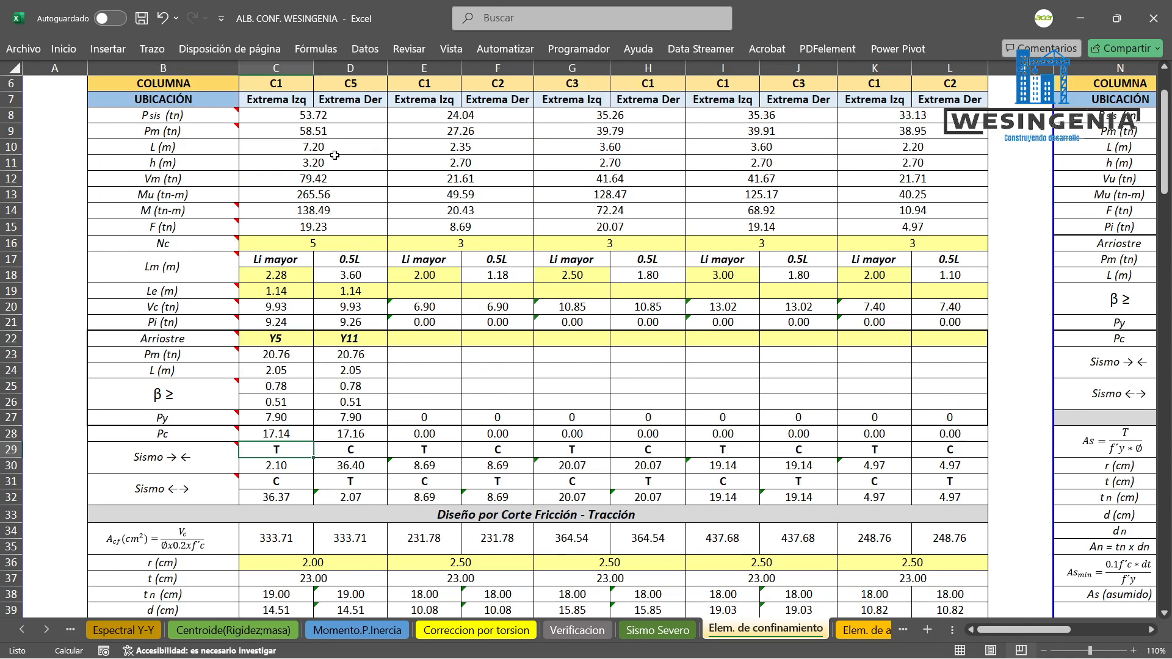
click(360, 449)
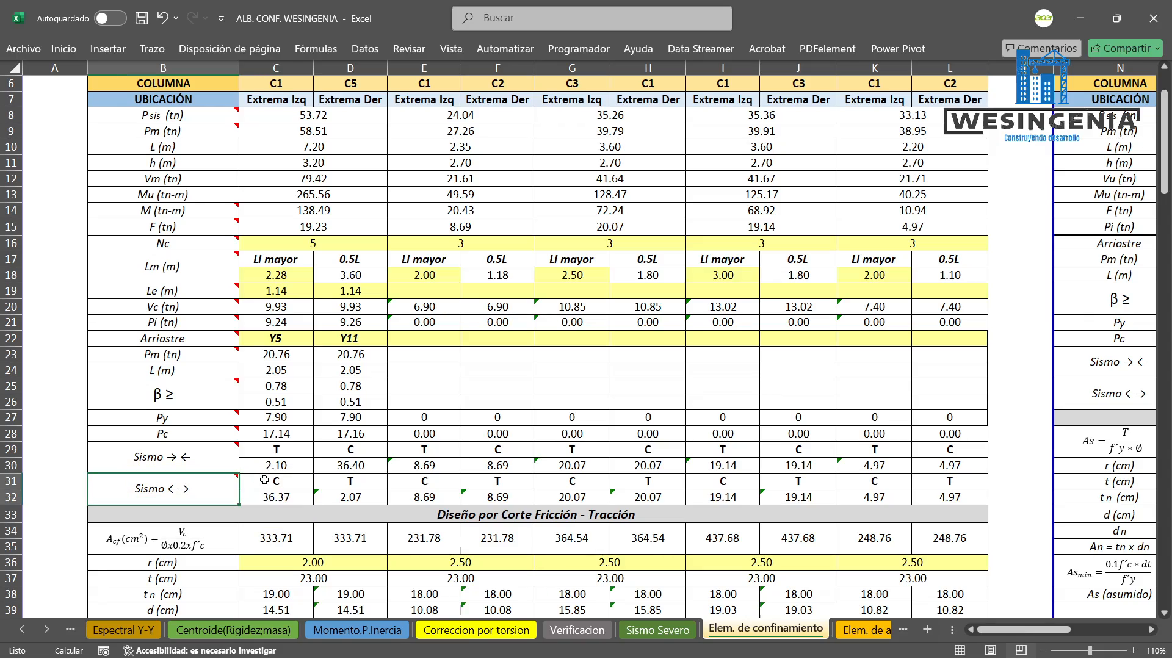
click(319, 480)
click(309, 479)
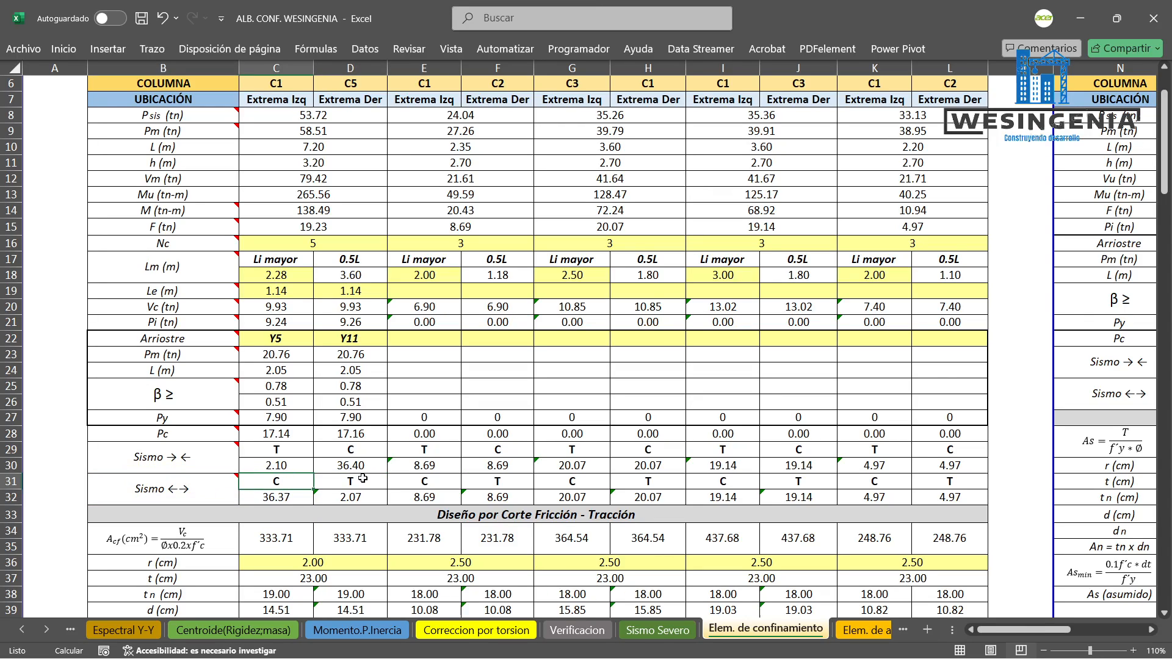
click(288, 466)
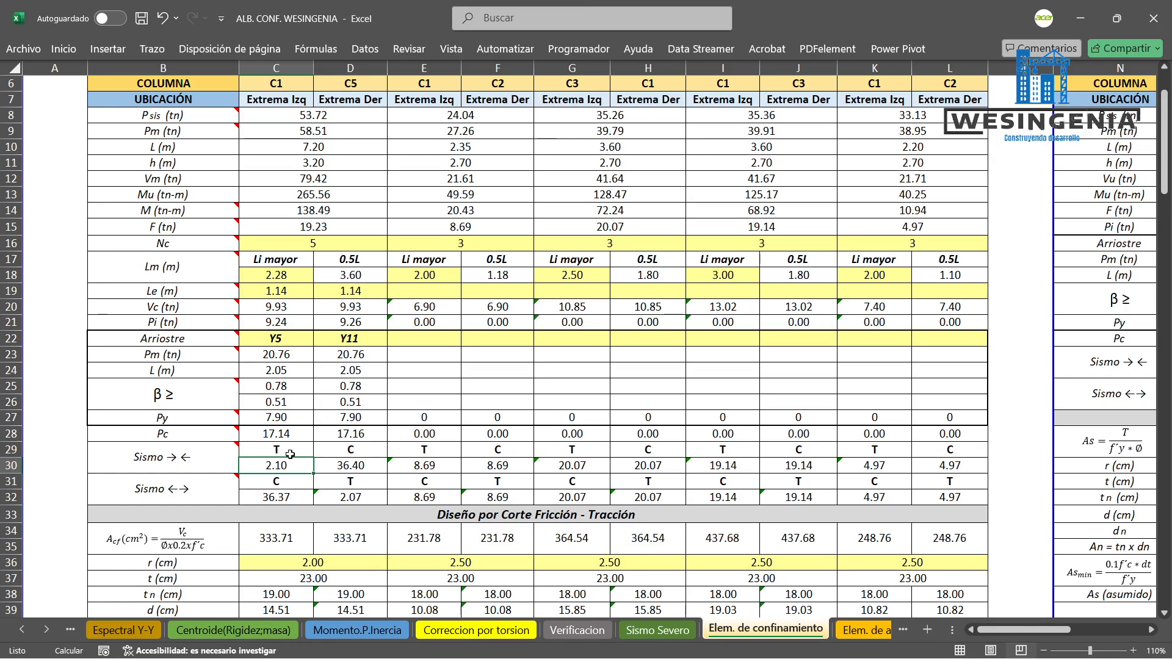
Switch to the Norma E.070 PDF in Edge and review the extreme-column tension expression F − Pc and the definition of Pc.
click(571, 652)
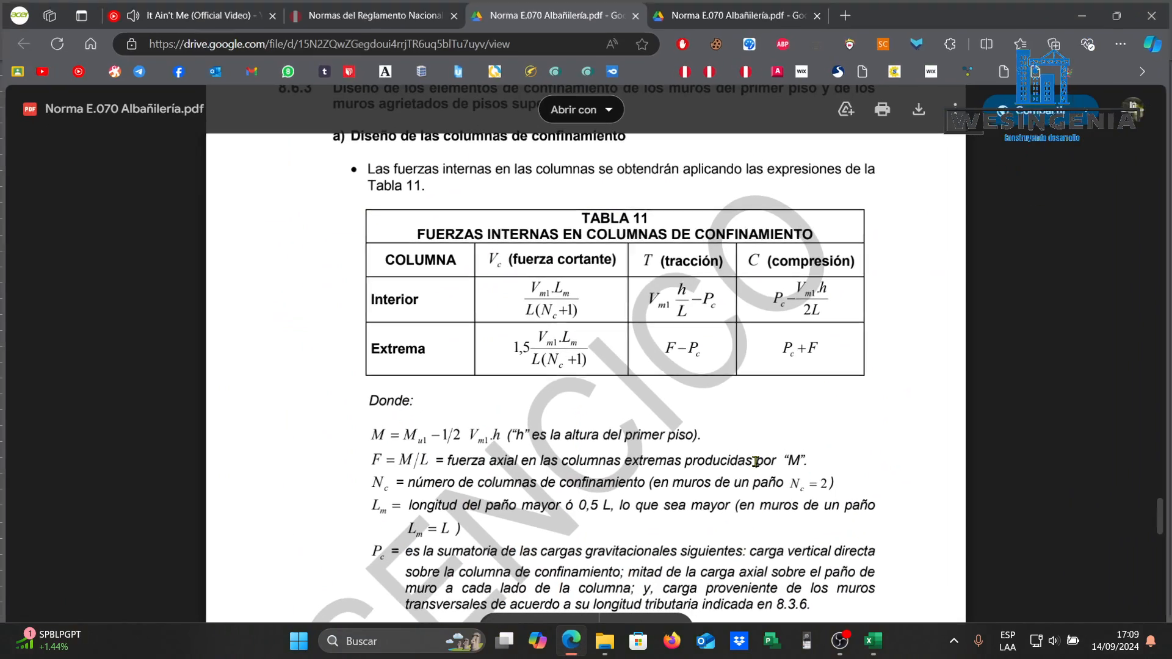
mouse_move(706, 332)
mouse_down()
mouse_move(654, 343)
mouse_move(701, 348)
mouse_up()
click(671, 346)
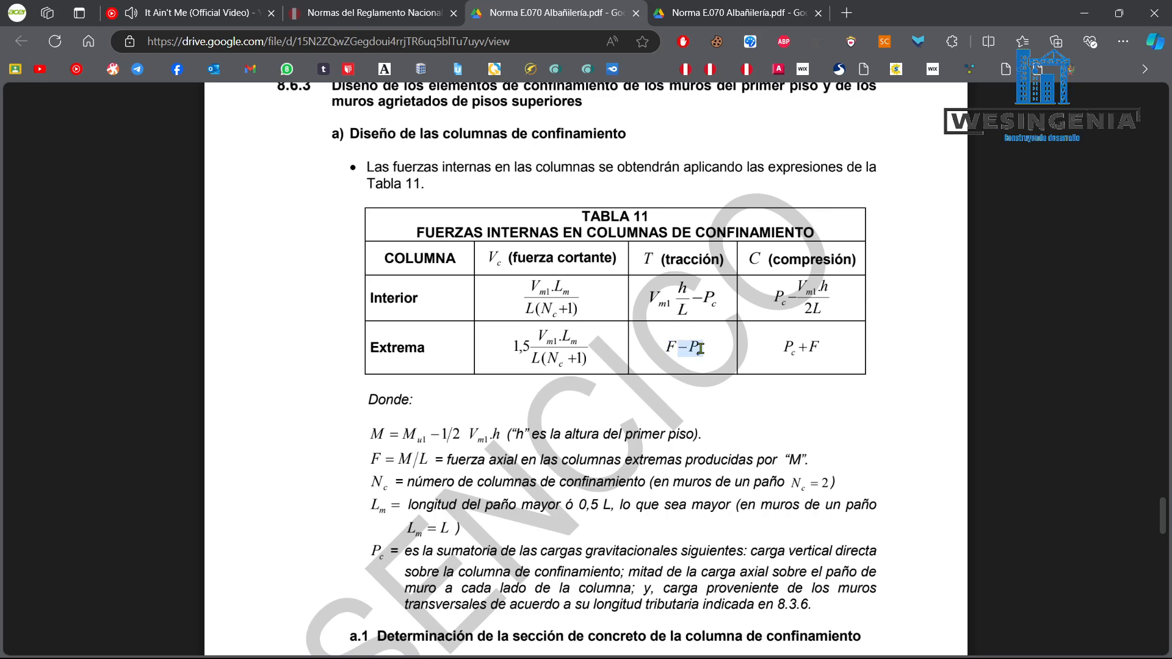
scroll(751, 489, down, 1)
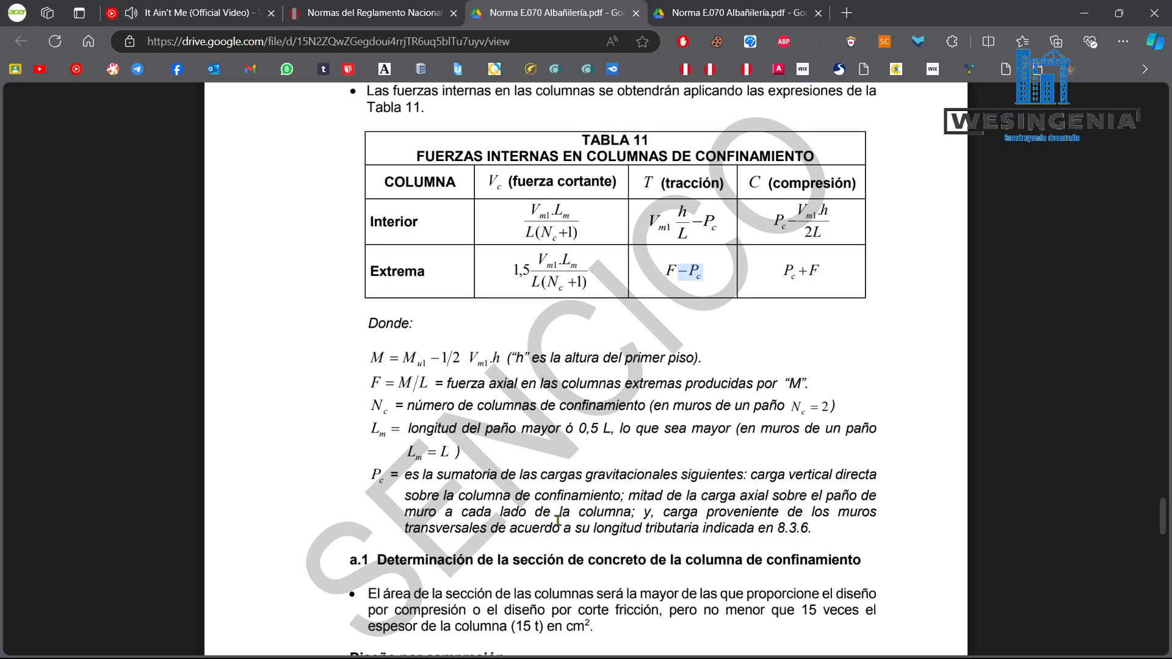
drag(471, 526, 850, 507)
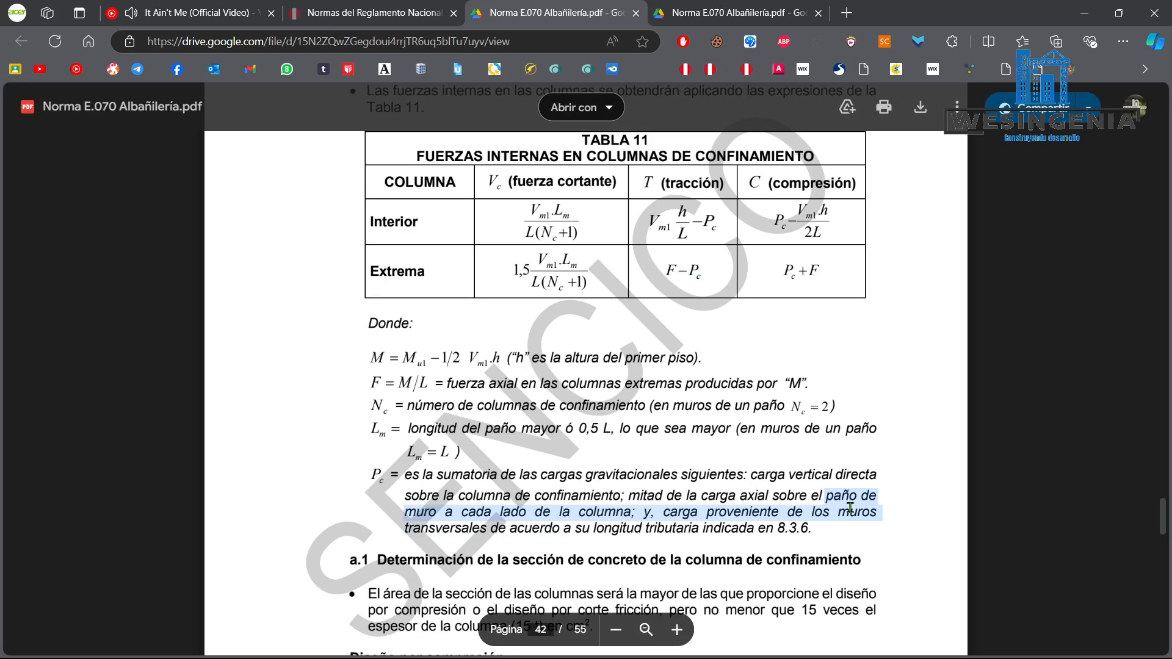
Return to the Excel workbook and inspect the tension formula in cell C30 without changing it.
click(1084, 12)
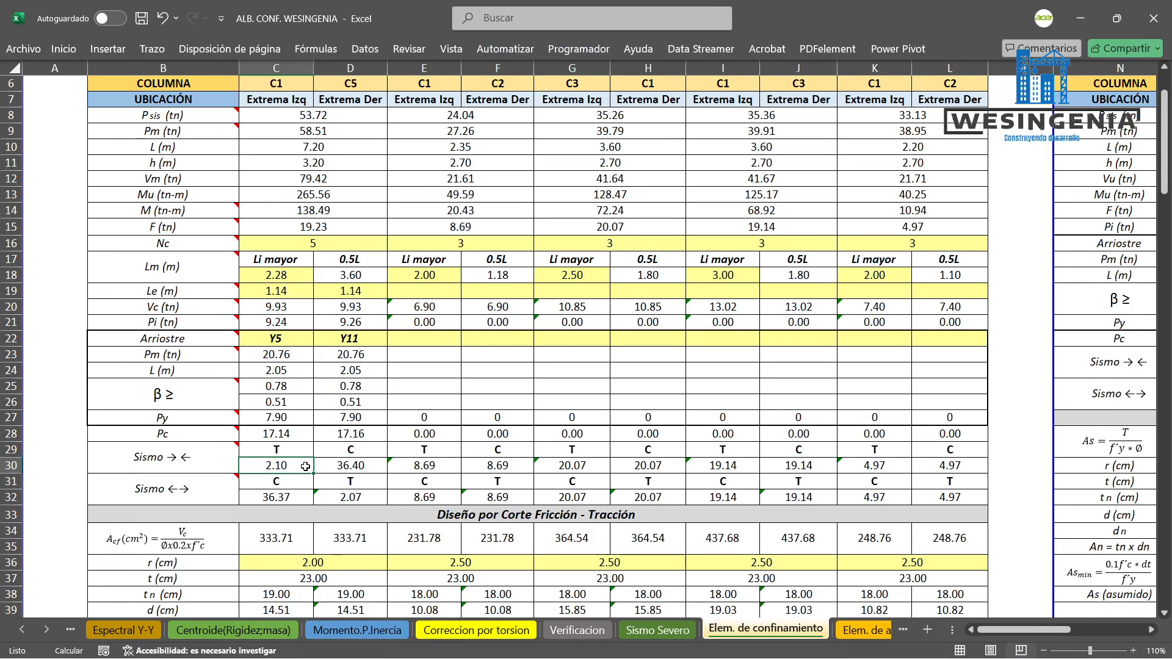
double_click(293, 465)
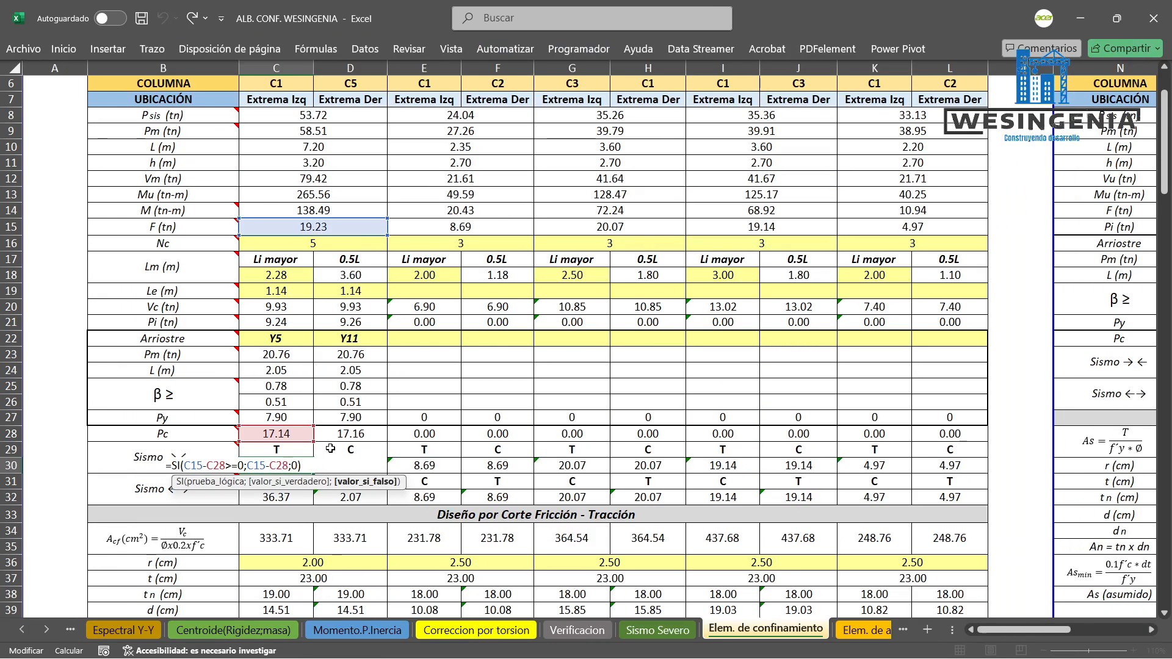
key(ctrl+Return)
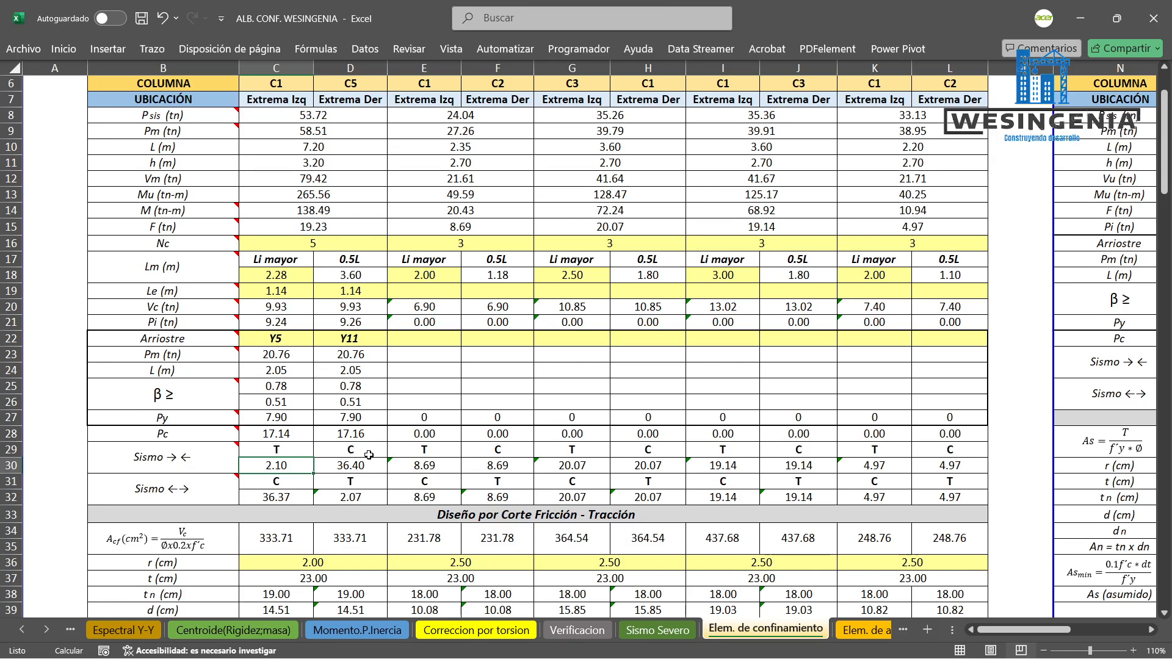
Compare the column force rows with the reinforcement design rows and select the heading "Diseño por Corte Fricción - Tracción".
scroll(373, 457, down, 3)
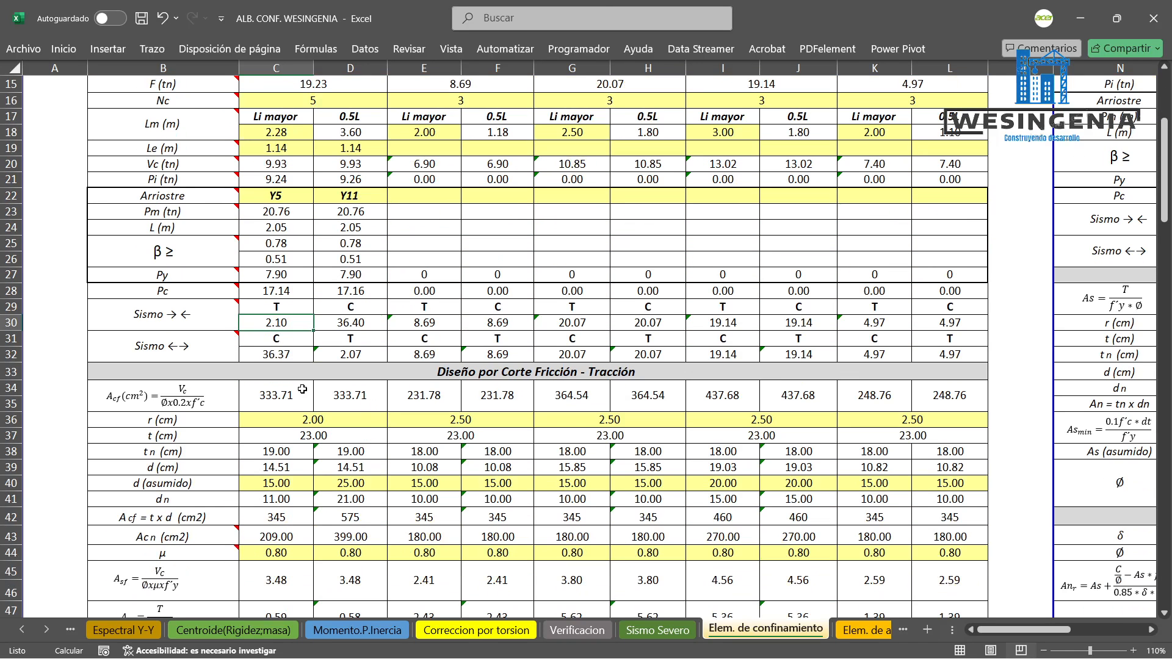
scroll(275, 446, up, 4)
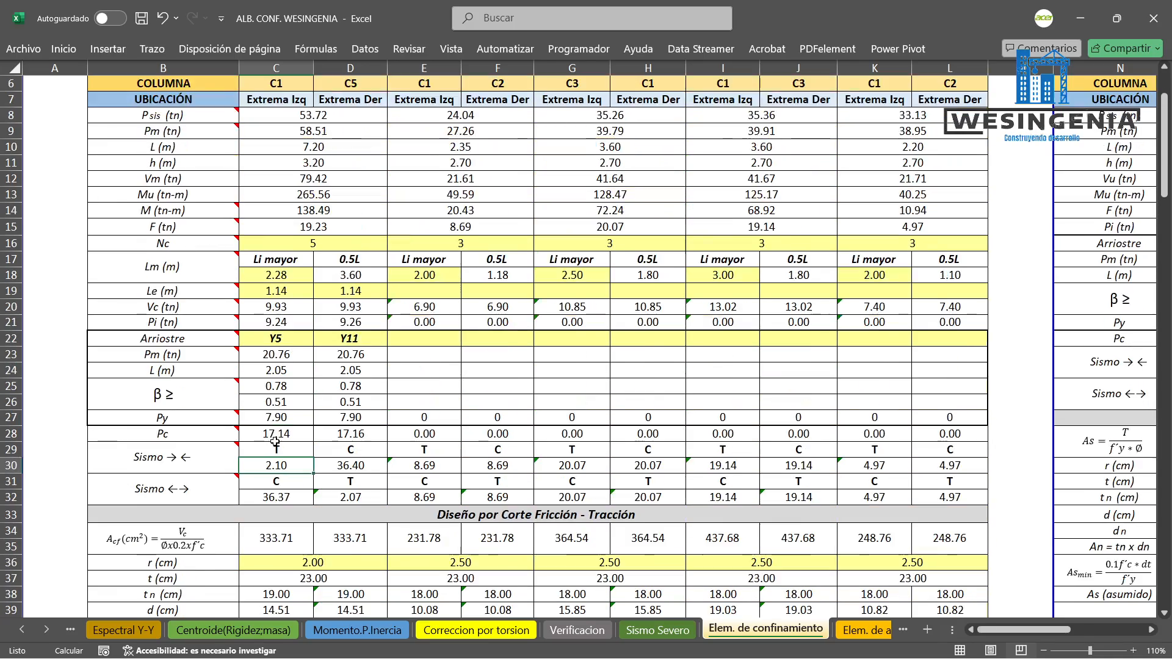
scroll(275, 450, down, 3)
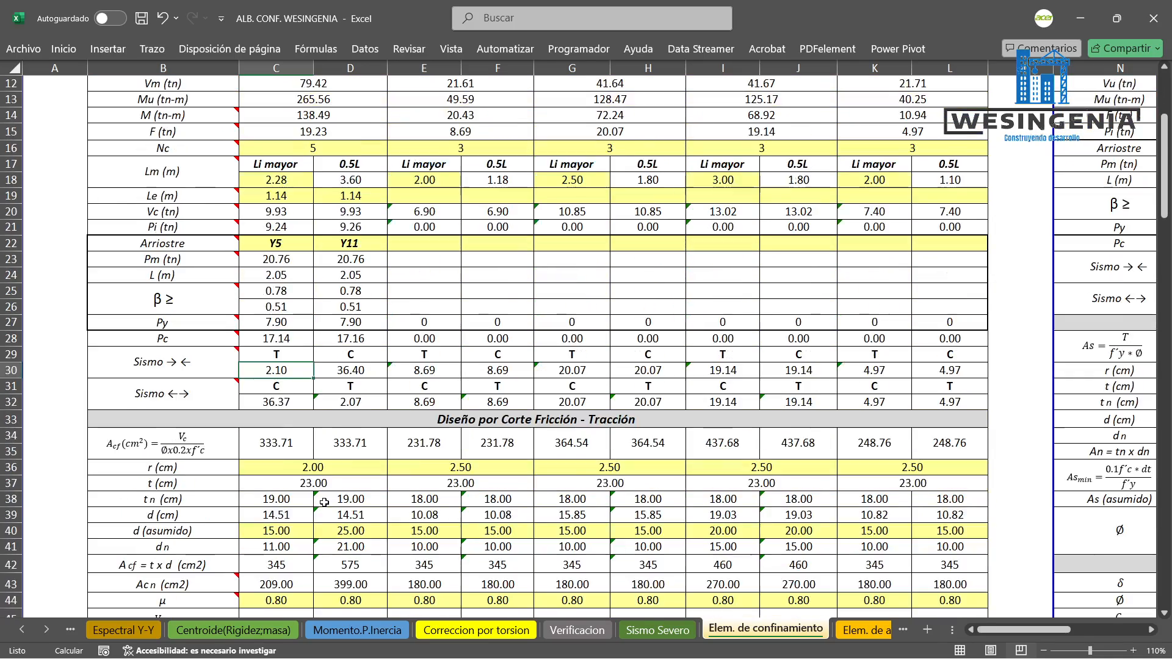
scroll(324, 437, up, 3)
scroll(325, 437, up, 1)
scroll(366, 390, down, 4)
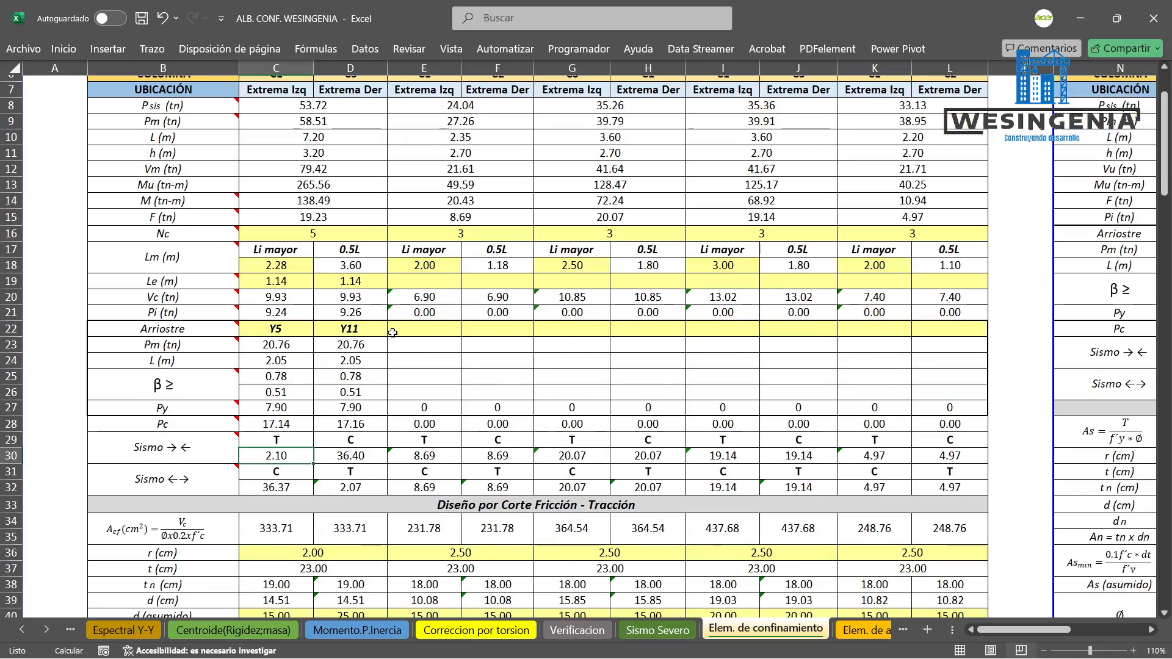
scroll(392, 333, down, 6)
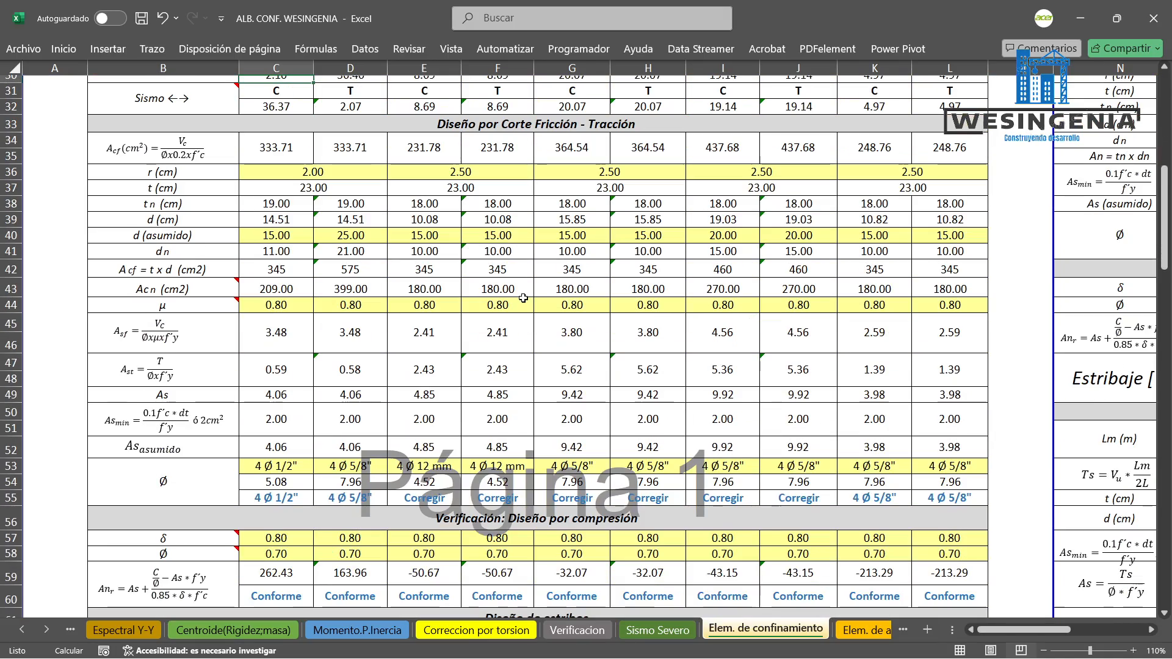
click(517, 119)
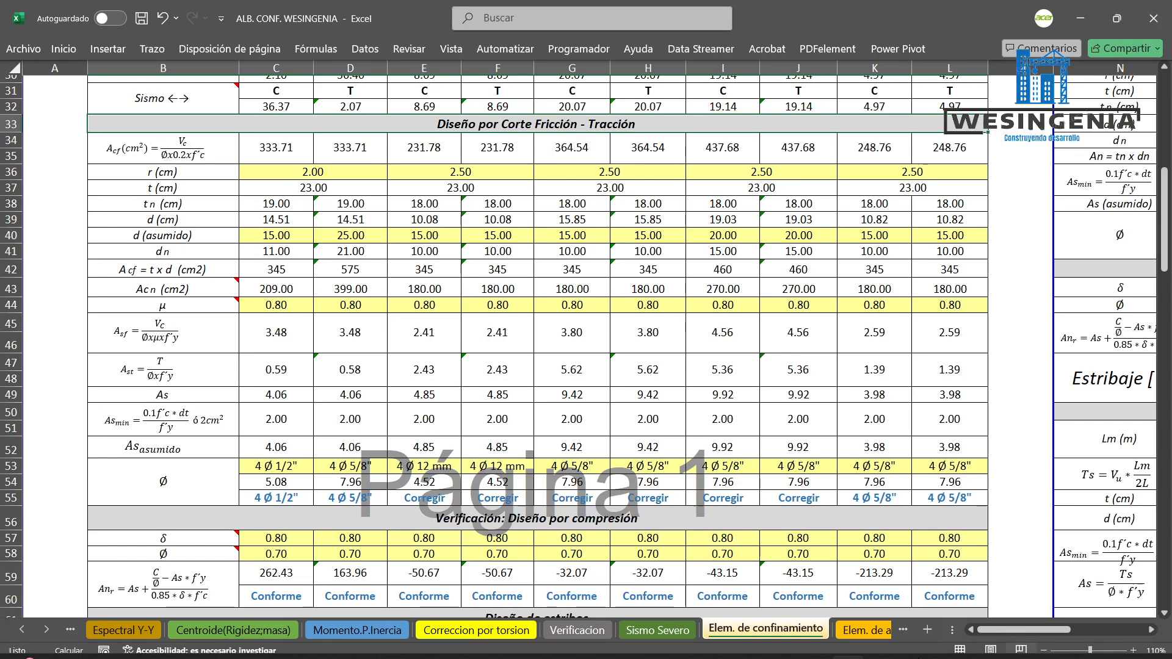
Open a new blank Excel workbook and hide its gridlines and row and column headings.
mouse_move(939, 646)
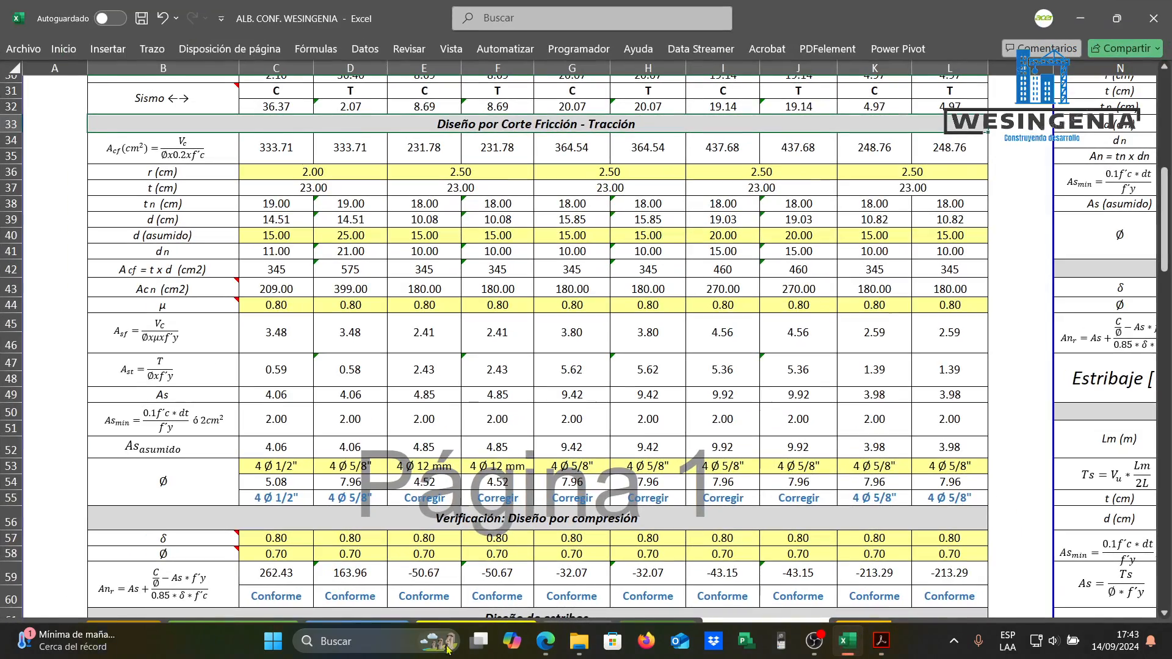
click(415, 638)
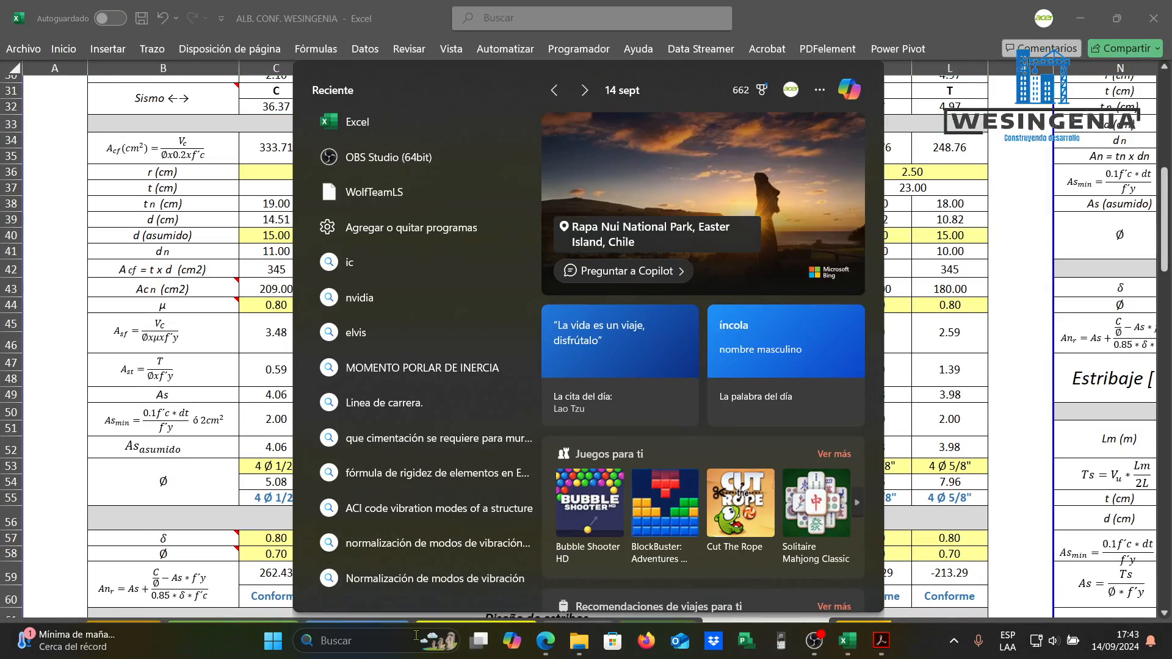
click(379, 124)
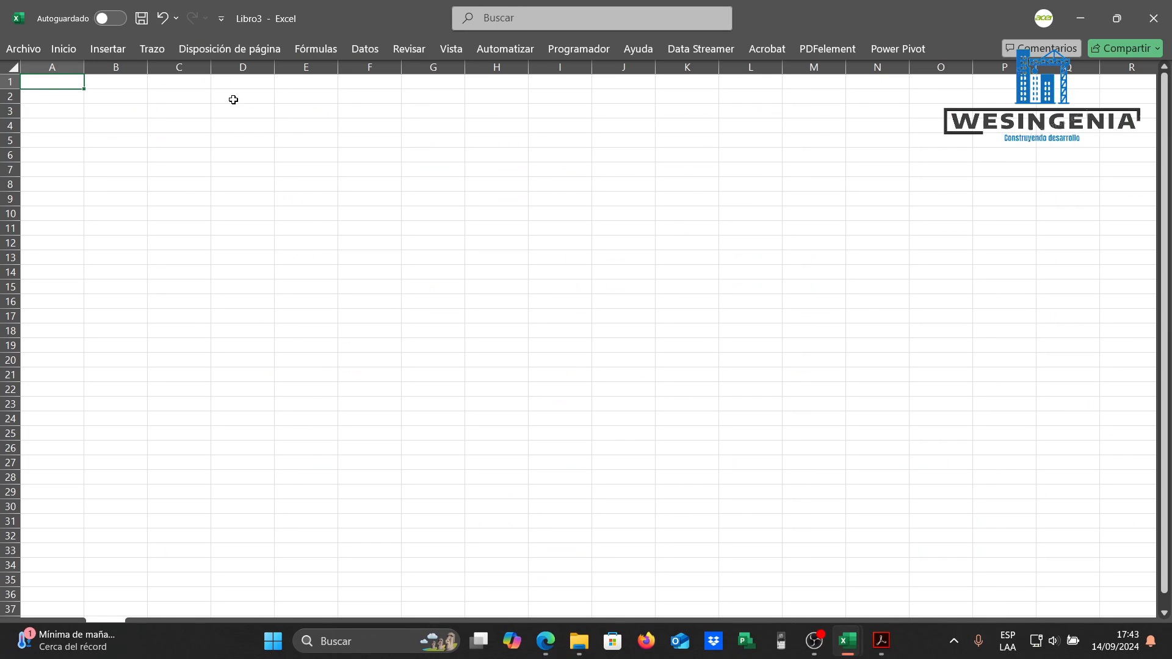
click(443, 50)
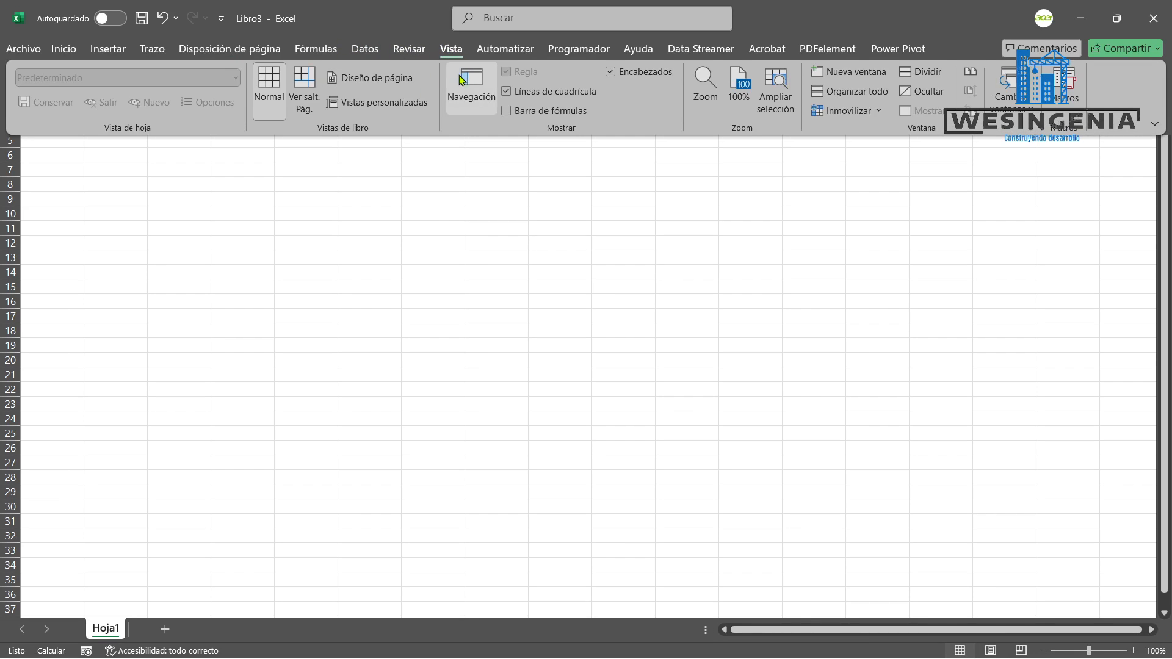
click(530, 91)
click(610, 72)
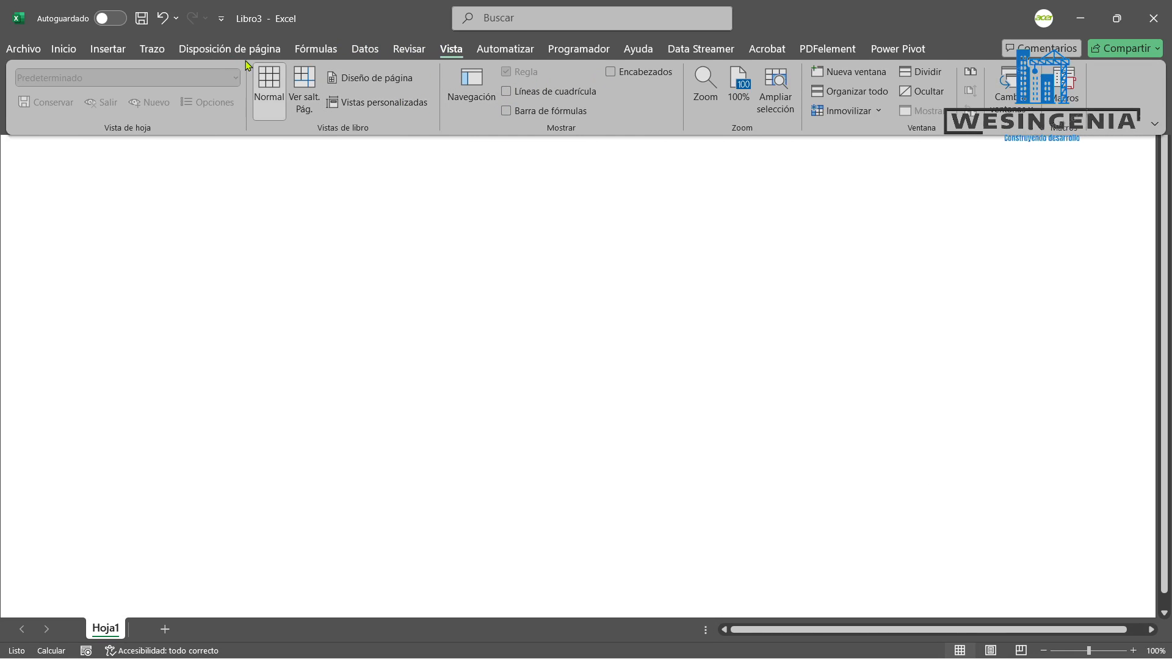
Choose the blue pen and draw the outer outline of a single-bay confined wall frame.
click(152, 49)
click(179, 85)
click(16, 177)
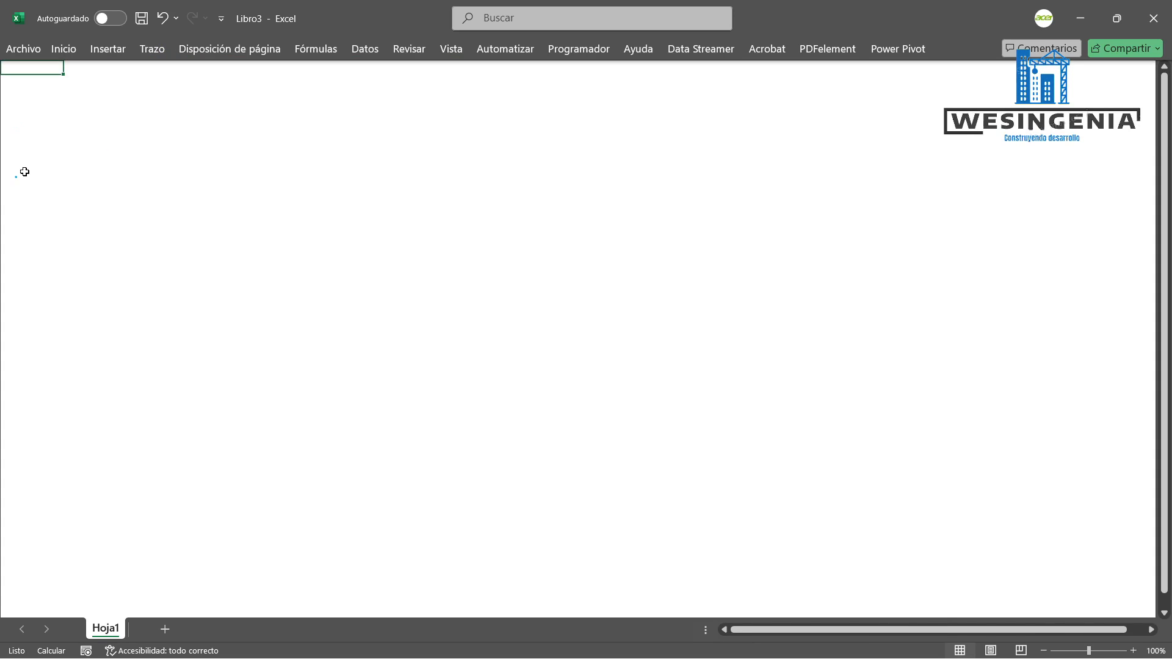
click(152, 49)
click(184, 98)
click(211, 183)
click(109, 198)
drag(128, 128, 130, 323)
mouse_move(127, 125)
mouse_down()
mouse_move(411, 123)
mouse_move(428, 189)
mouse_move(426, 325)
mouse_up()
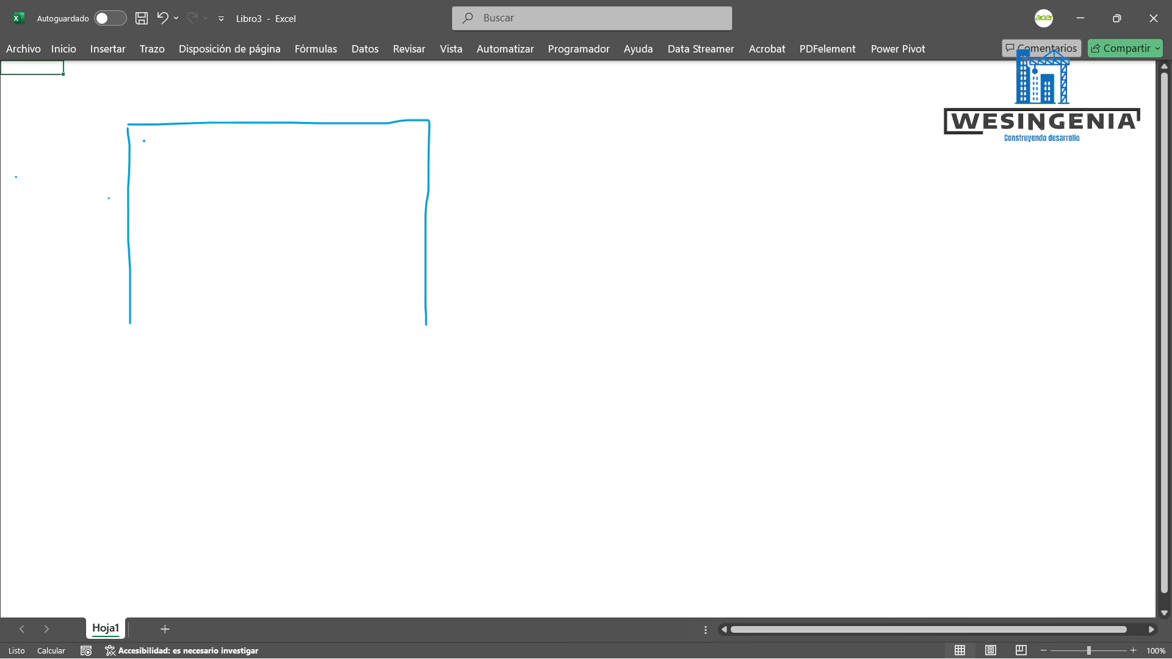
Draw the frame's inner outline, the ground line and the joint lines between the columns and the beam.
drag(157, 147, 162, 322)
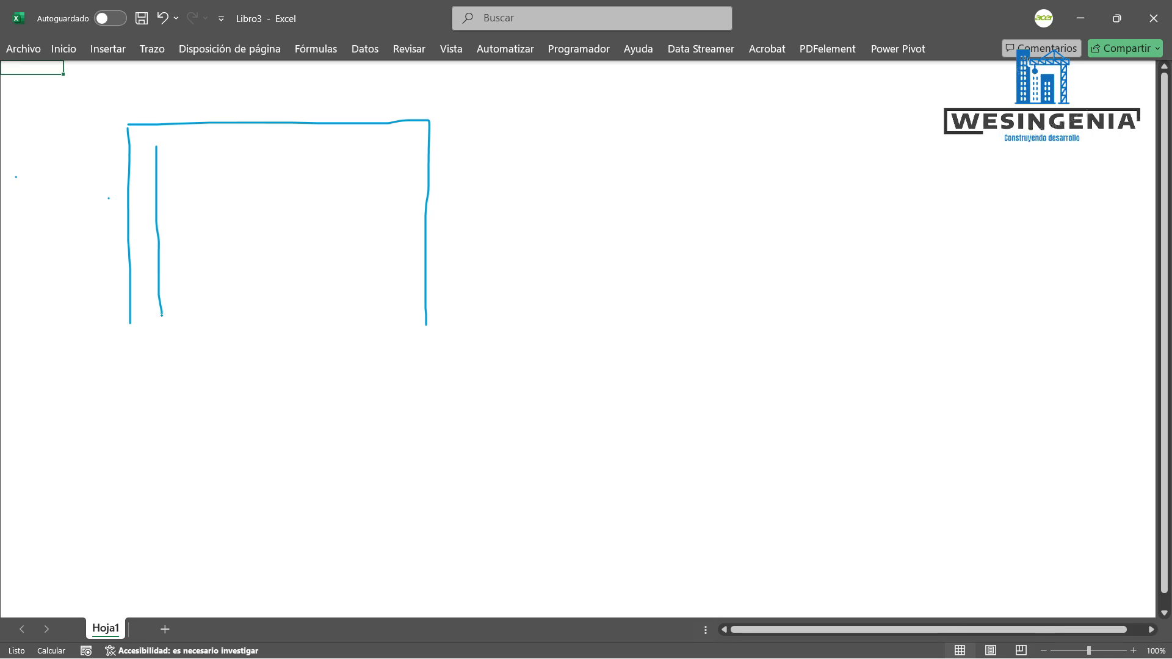
drag(157, 147, 353, 148)
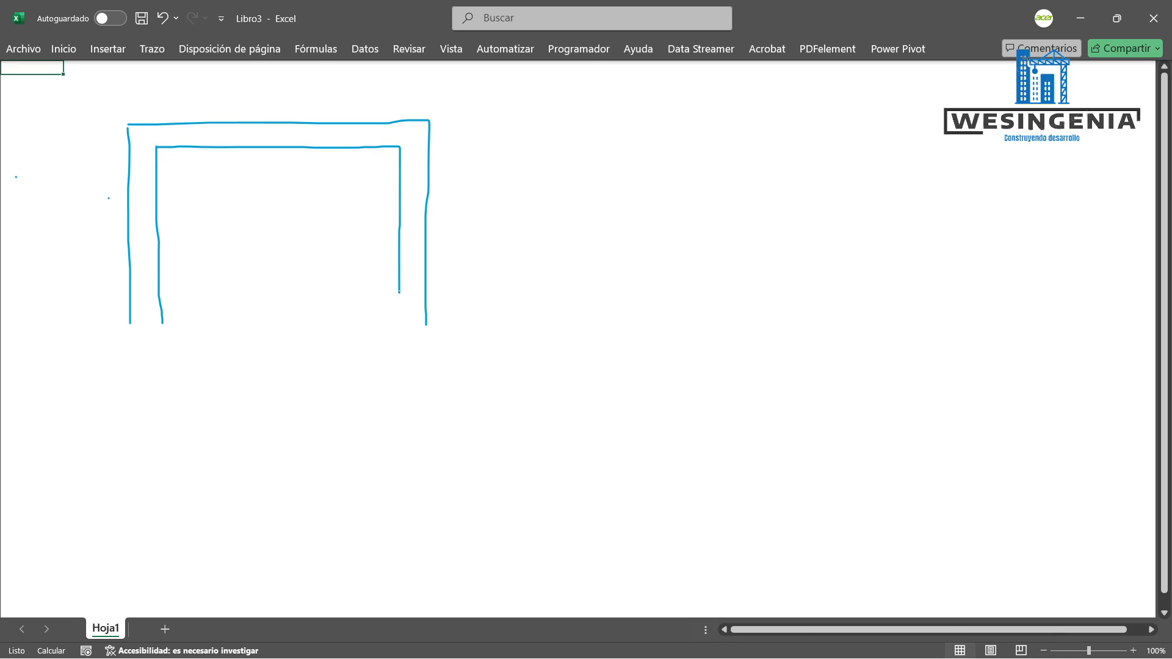
drag(87, 318, 503, 314)
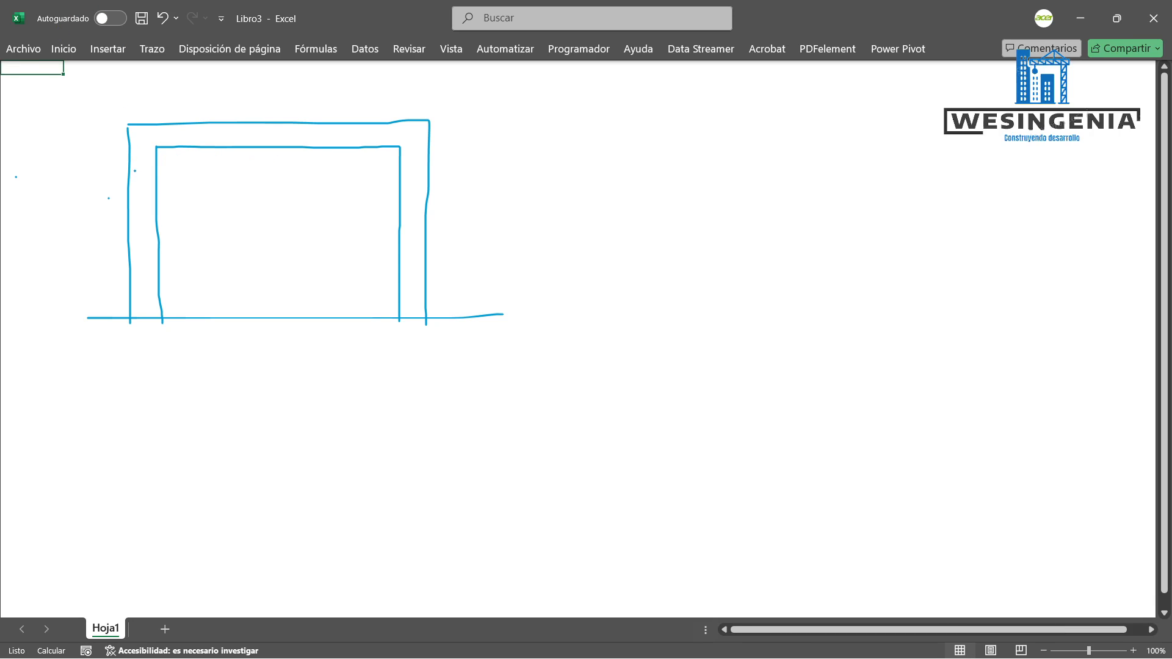
drag(133, 148, 156, 148)
Draw a lateral force arrow V at the beam and a wavy diagonal crack across the wall to the opposite column base.
drag(415, 112, 373, 128)
key(ctrl+z)
drag(26, 133, 99, 138)
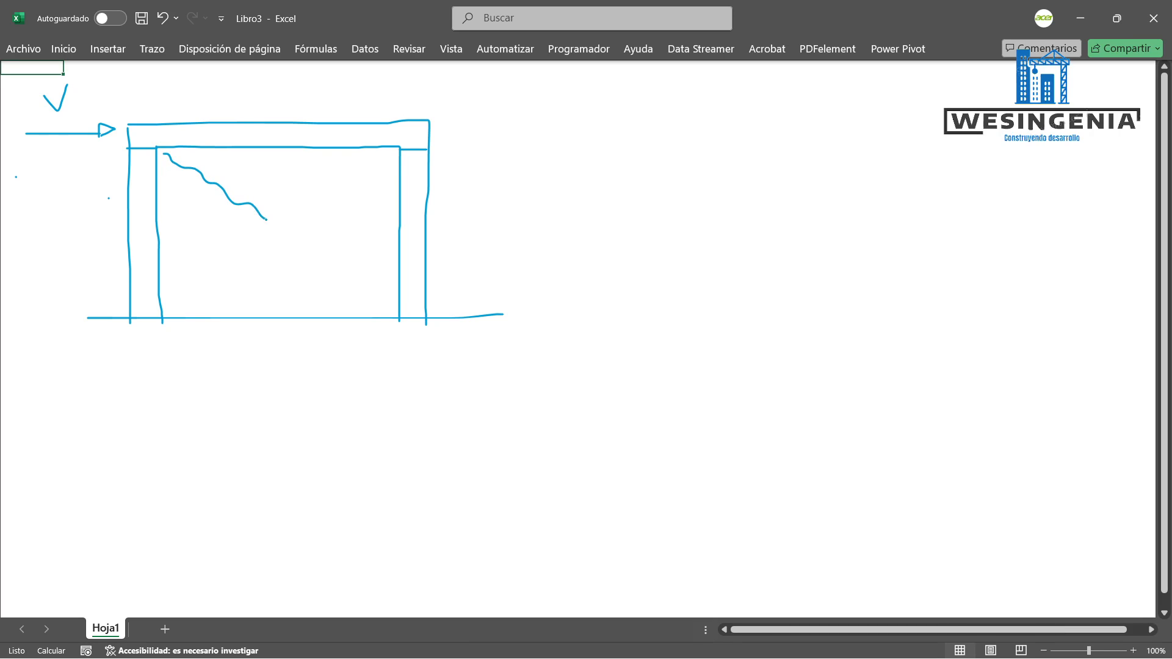
drag(373, 292, 399, 314)
drag(417, 314, 421, 313)
drag(139, 148, 137, 146)
key(ctrl+z)
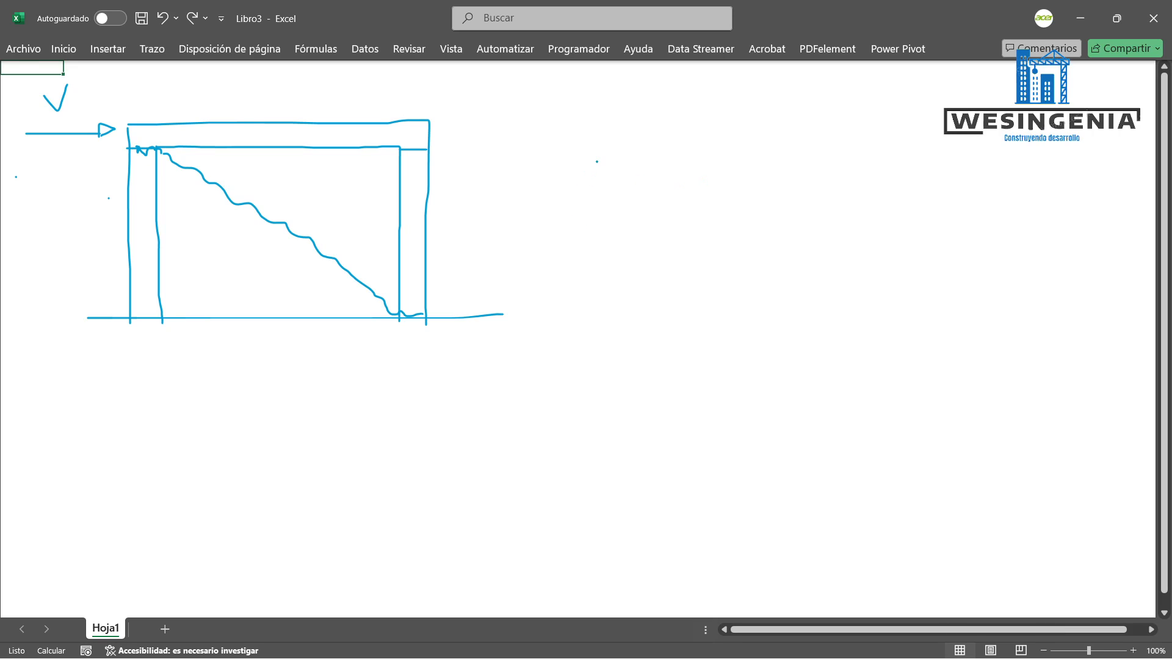
Sketch an enlarged detail of the cracked joint, with jagged edges separating the column from the beam above.
drag(592, 191, 597, 293)
drag(592, 192, 688, 193)
key(ctrl+z)
key(ctrl+z)
mouse_move(594, 191)
mouse_down()
mouse_move(687, 196)
mouse_move(706, 185)
mouse_move(706, 285)
mouse_up()
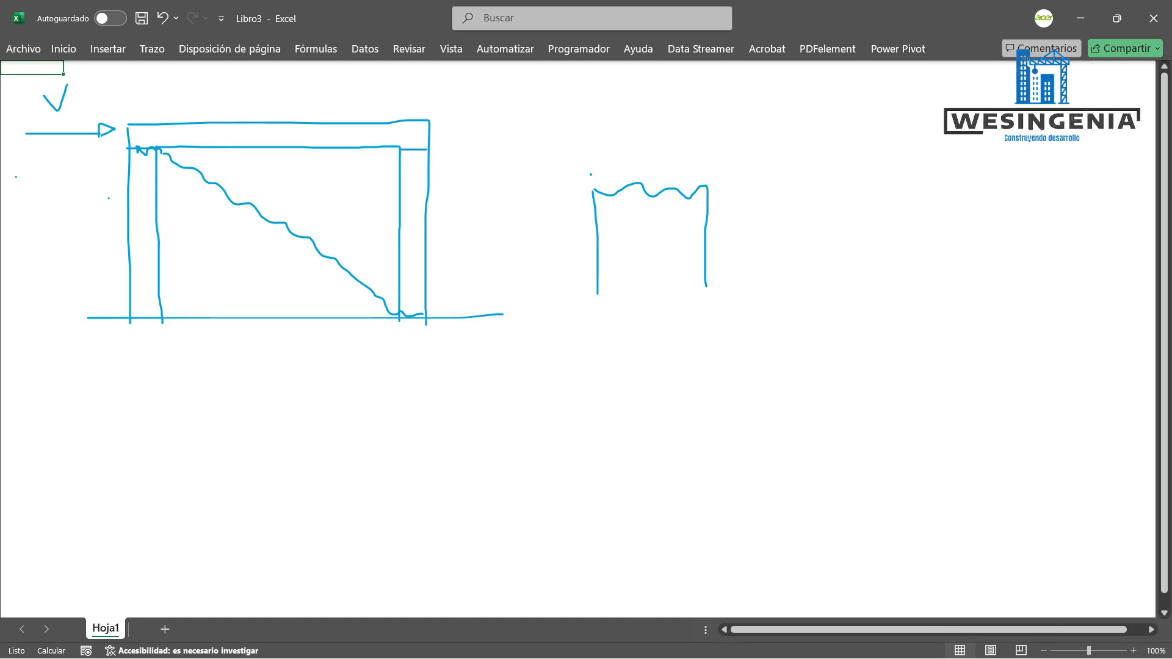
drag(591, 176, 864, 174)
mouse_move(586, 153)
mouse_down()
mouse_move(586, 171)
mouse_move(591, 118)
mouse_move(893, 117)
mouse_up()
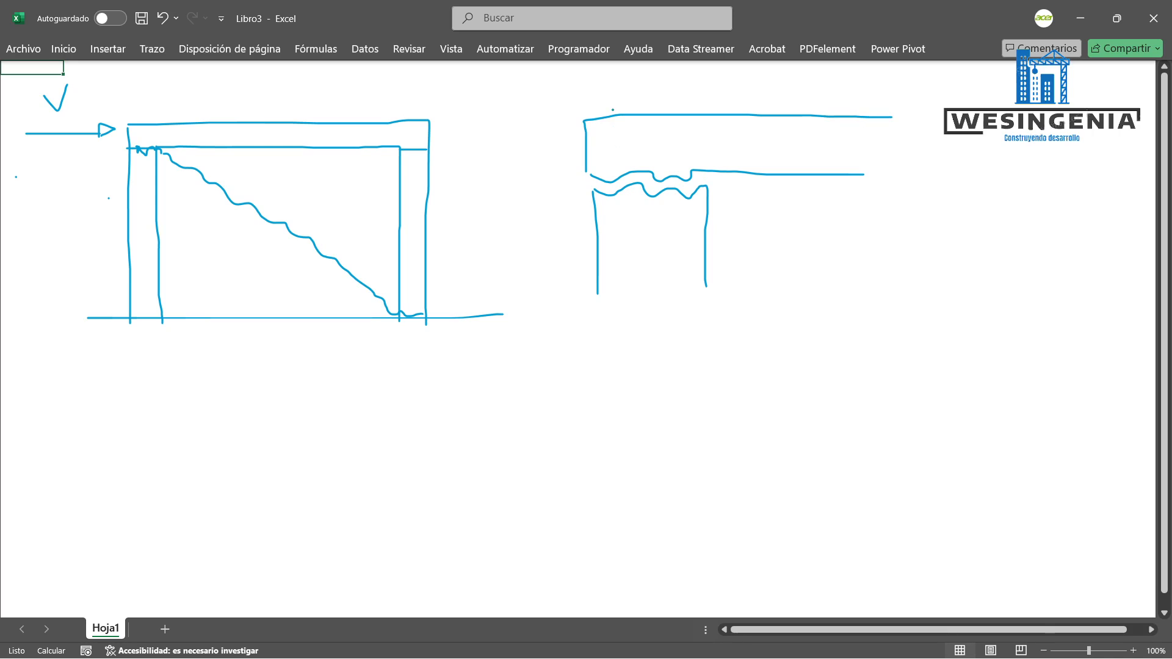
Add two vertical reinforcing bars through the crack, a lateral force arrow and the column continuing above the beam.
drag(613, 88, 620, 286)
drag(683, 85, 685, 284)
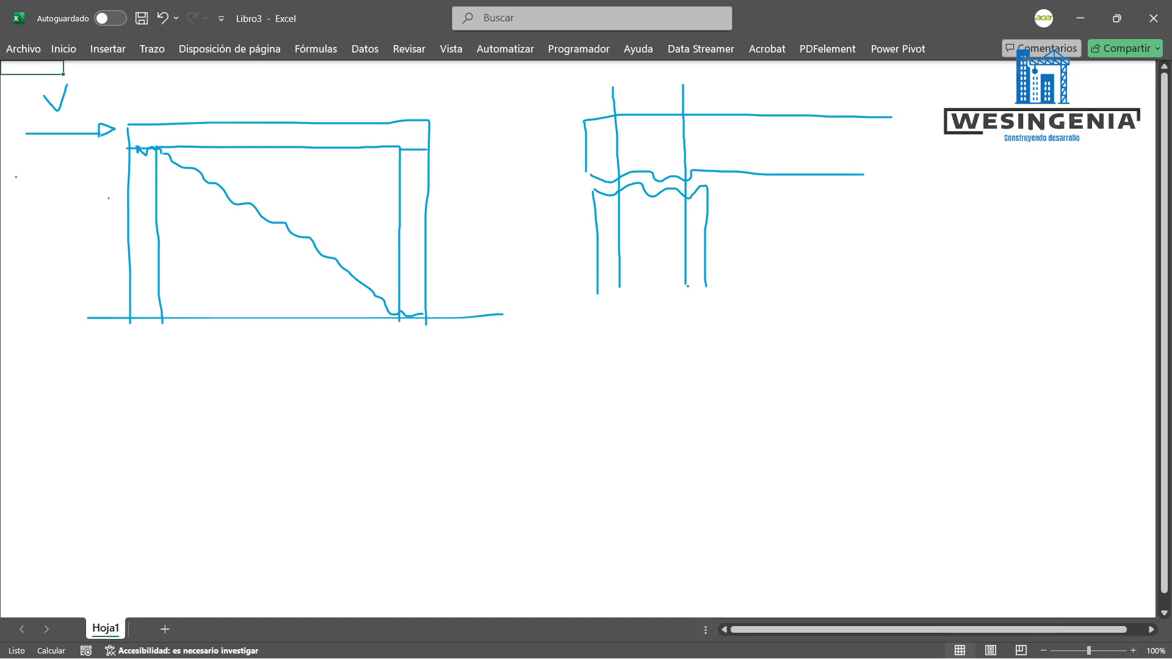
mouse_move(502, 147)
mouse_down()
mouse_move(544, 144)
mouse_move(541, 157)
mouse_move(556, 147)
mouse_move(544, 156)
mouse_up()
mouse_move(629, 156)
mouse_down()
mouse_move(598, 156)
mouse_move(583, 203)
mouse_move(625, 154)
mouse_move(589, 154)
mouse_up()
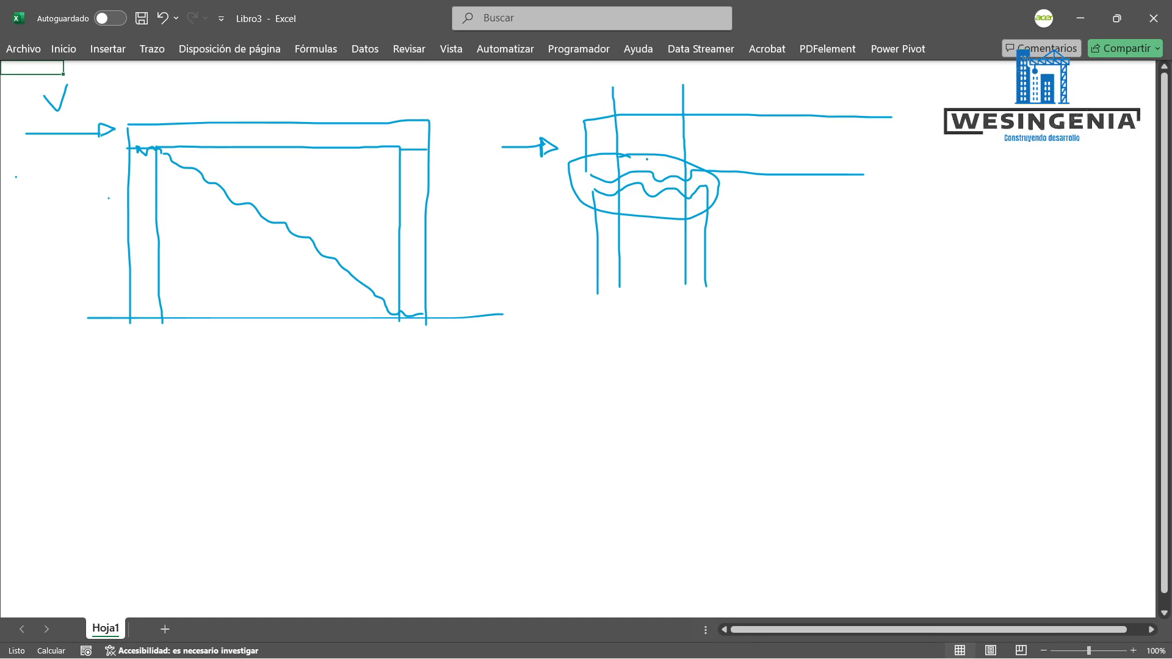
key(ctrl+z)
key(ctrl+z)
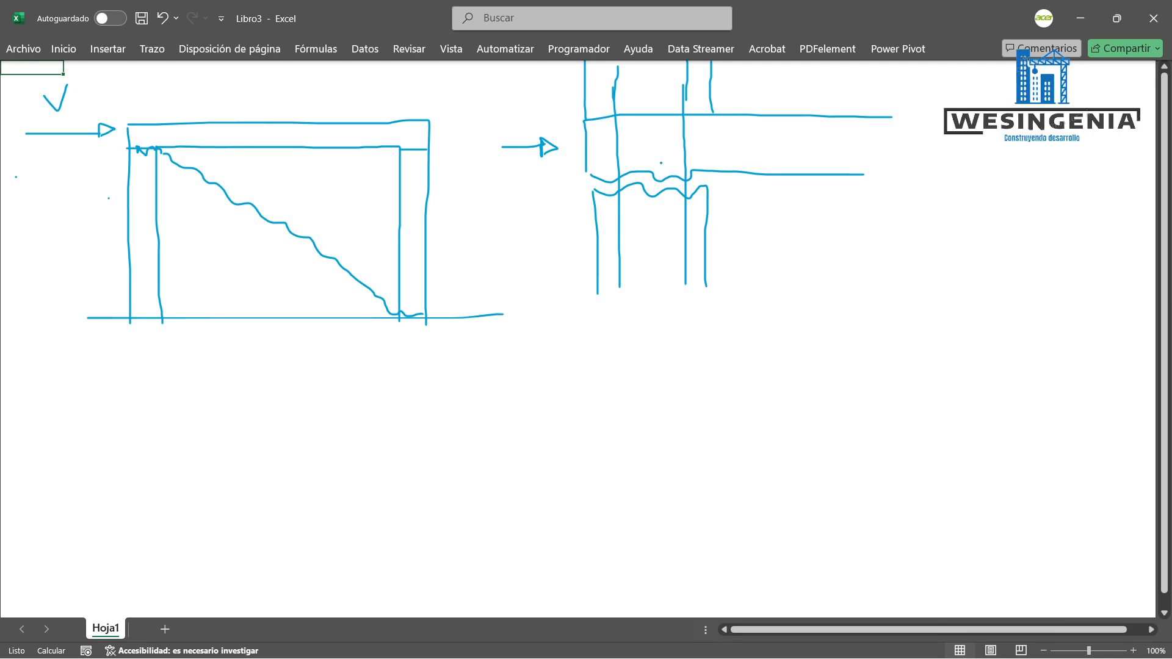
Mark opposing shear arrows, the letter V and an oval around the crack in the joint detail, and undo these marks.
mouse_move(707, 143)
mouse_down()
mouse_move(770, 142)
mouse_move(761, 150)
mouse_up()
mouse_move(762, 133)
mouse_down()
mouse_move(777, 137)
mouse_move(760, 147)
mouse_up()
drag(504, 121, 518, 122)
mouse_move(736, 212)
mouse_down()
mouse_move(783, 212)
mouse_move(750, 221)
mouse_up()
drag(737, 199, 749, 221)
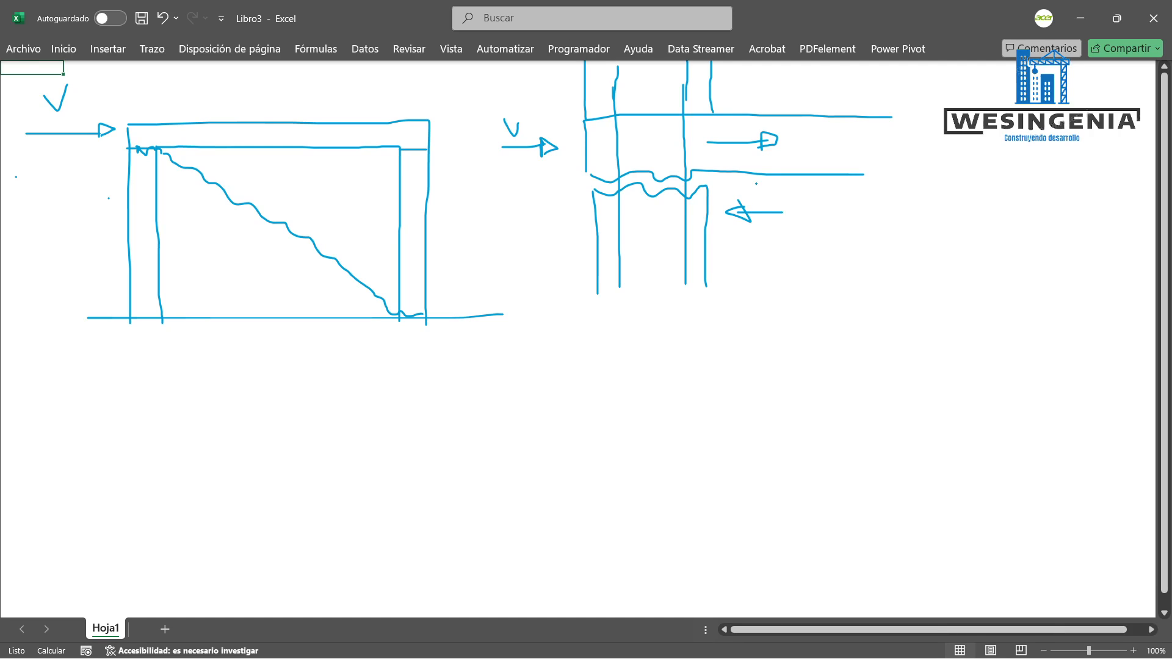
mouse_move(654, 167)
mouse_down()
mouse_move(702, 202)
mouse_move(636, 155)
mouse_up()
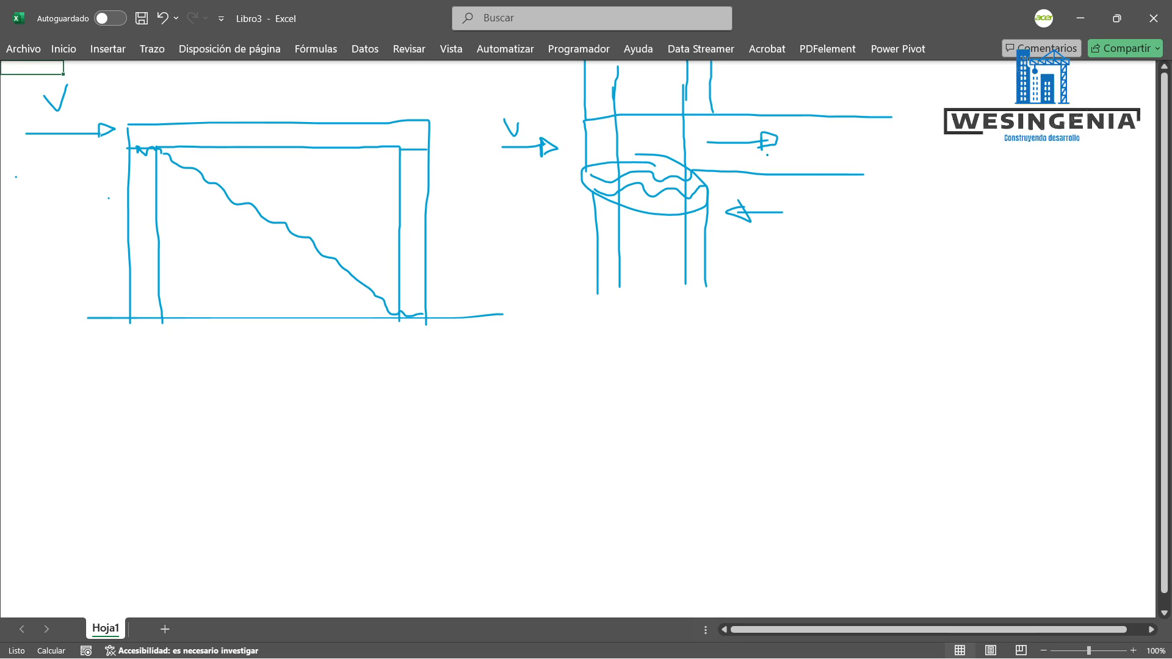
key(ctrl+z)
key(ctrl+z)
key(ctrl+z)
key(ctrl+z)
key(ctrl+z)
key(ctrl+z)
key(ctrl+z)
key(ctrl+z)
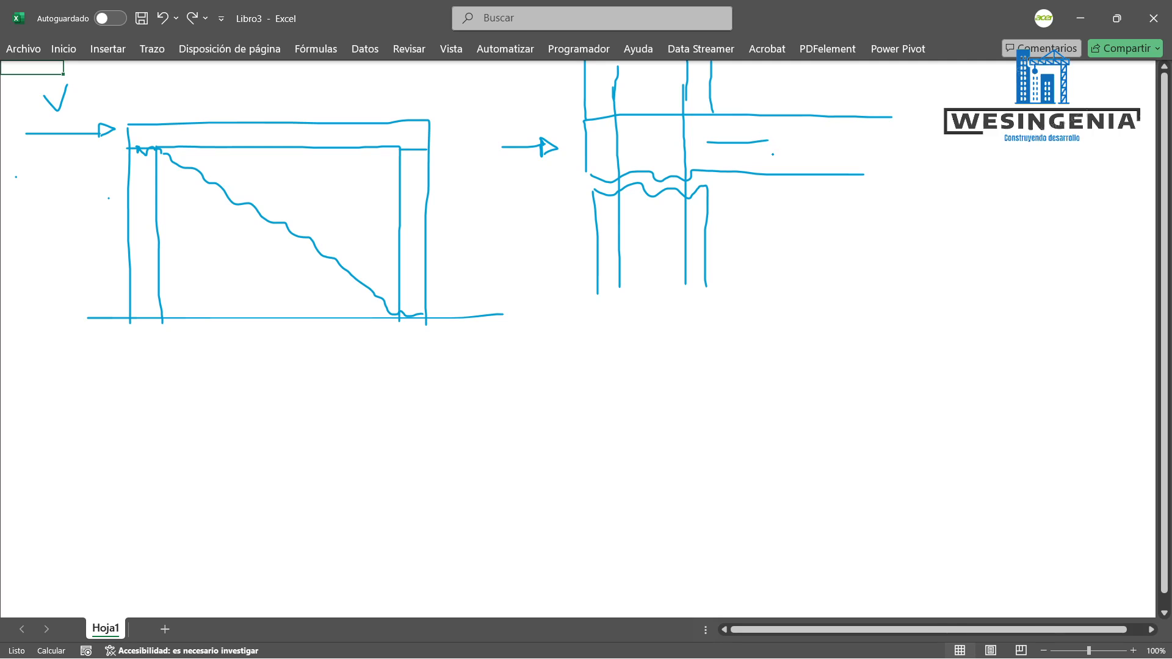
Mark a bent downward arrow at the beam and an oval around the crack interface, and undo both marks.
mouse_move(1011, 657)
mouse_move(821, 87)
mouse_down()
mouse_move(871, 100)
mouse_move(856, 148)
mouse_up()
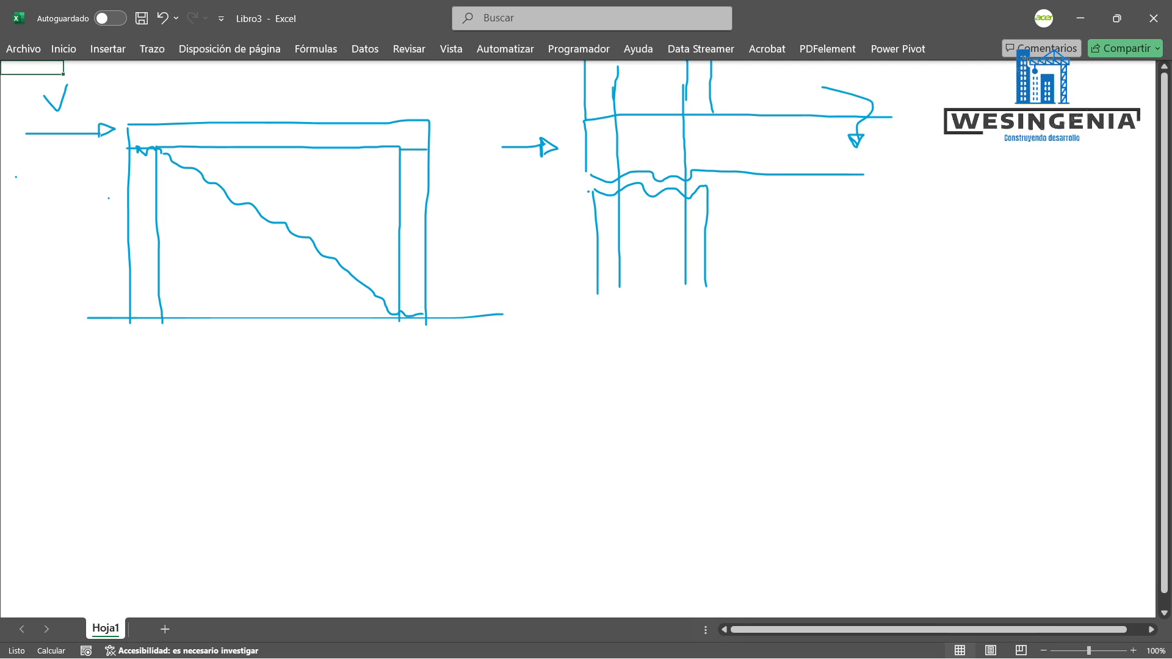
mouse_move(588, 192)
mouse_down()
mouse_move(579, 187)
mouse_move(714, 191)
mouse_move(616, 182)
mouse_up()
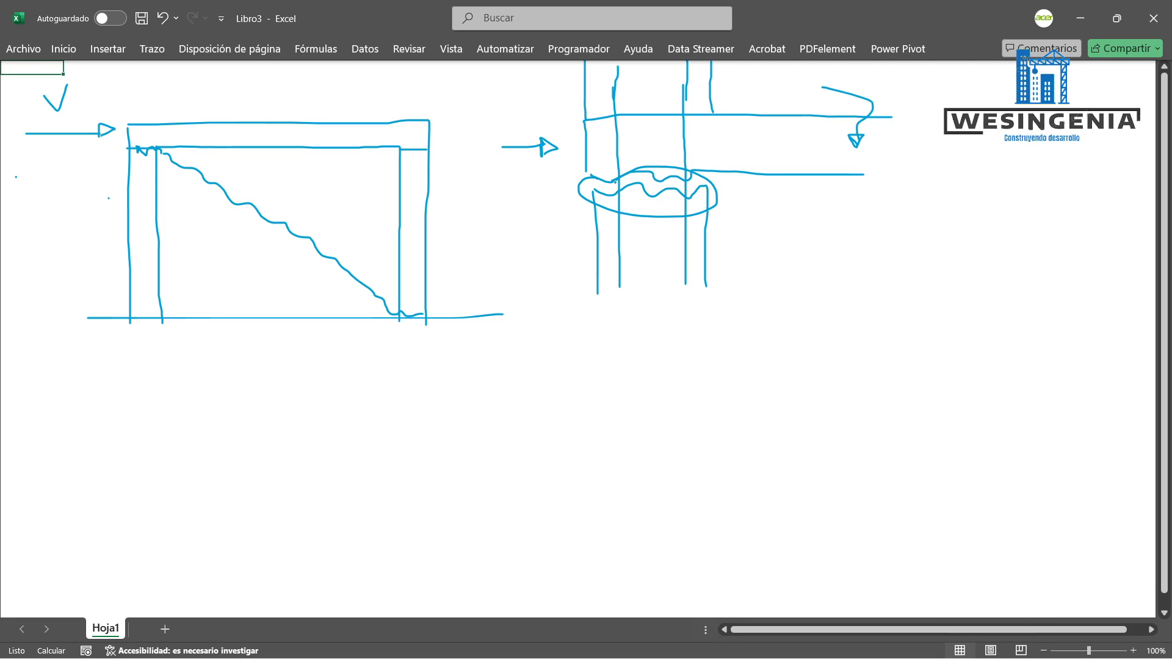
key(ctrl+z)
key(ctrl+z)
key(ctrl+z)
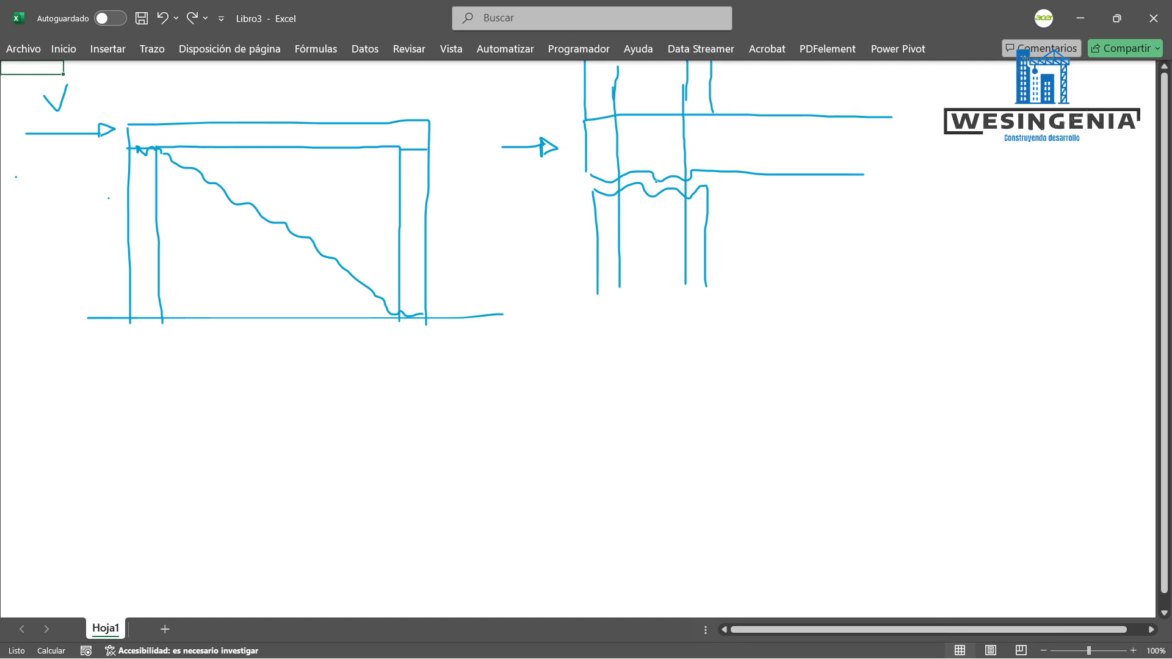
Draw opposing vertical tension arrows above and below the crack in the joint detail and label them T.
mouse_move(664, 152)
mouse_down()
mouse_move(668, 173)
mouse_move(670, 154)
mouse_up()
drag(646, 127, 666, 126)
drag(669, 187, 670, 204)
drag(665, 198, 674, 198)
drag(636, 189, 641, 199)
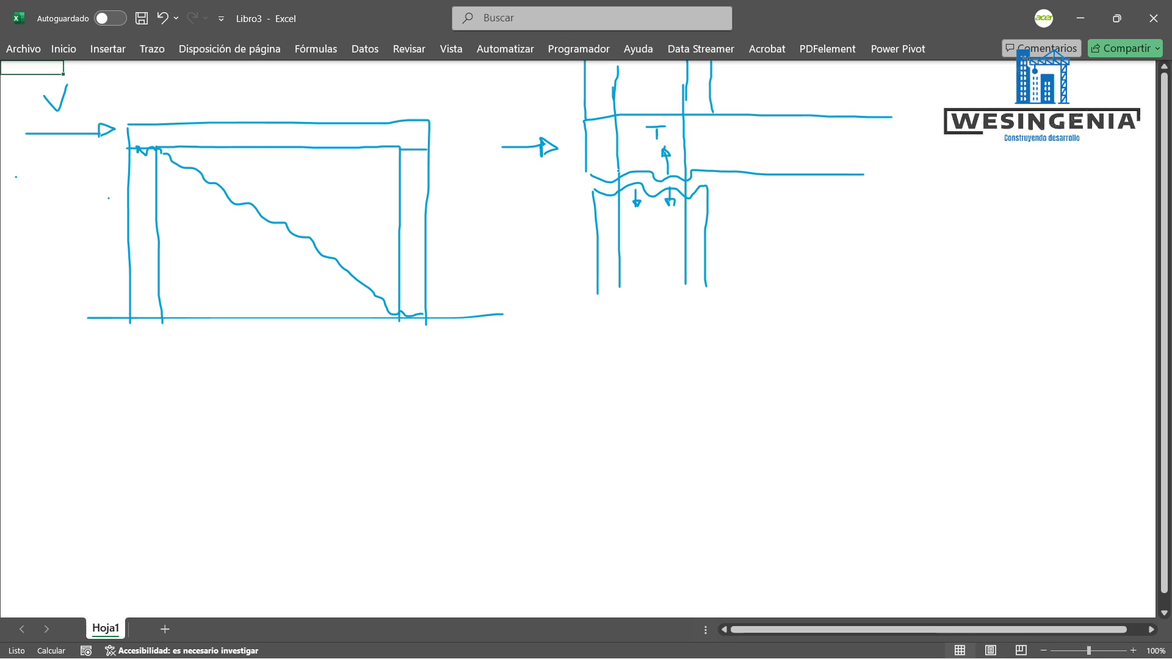
mouse_move(610, 164)
mouse_down()
mouse_move(609, 181)
mouse_move(613, 165)
mouse_up()
mouse_move(636, 215)
mouse_down()
mouse_move(636, 233)
mouse_move(639, 212)
mouse_up()
drag(595, 146, 602, 147)
Draw a linking arrow to a second joint detail showing force V, bars bent at the crack and opposing tension arrows.
mouse_move(757, 219)
mouse_down()
mouse_move(773, 286)
mouse_move(792, 296)
mouse_up()
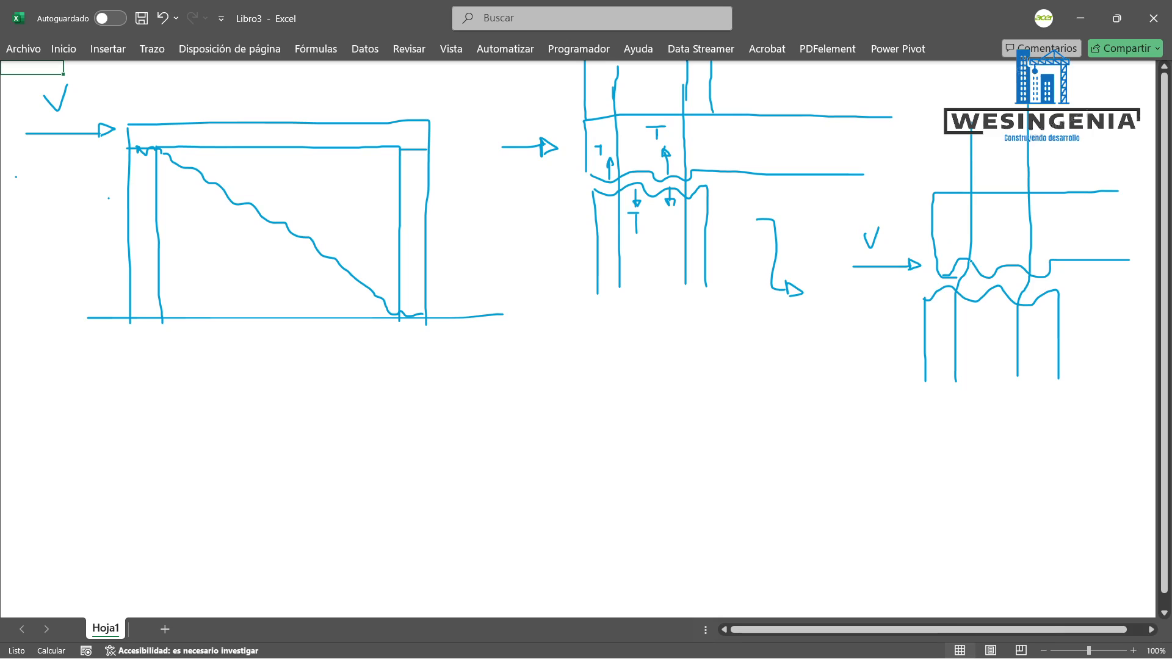
mouse_move(958, 238)
mouse_down()
mouse_move(957, 255)
mouse_move(962, 238)
mouse_up()
mouse_move(964, 288)
mouse_down()
mouse_move(964, 312)
mouse_move(968, 300)
mouse_up()
drag(958, 286, 969, 264)
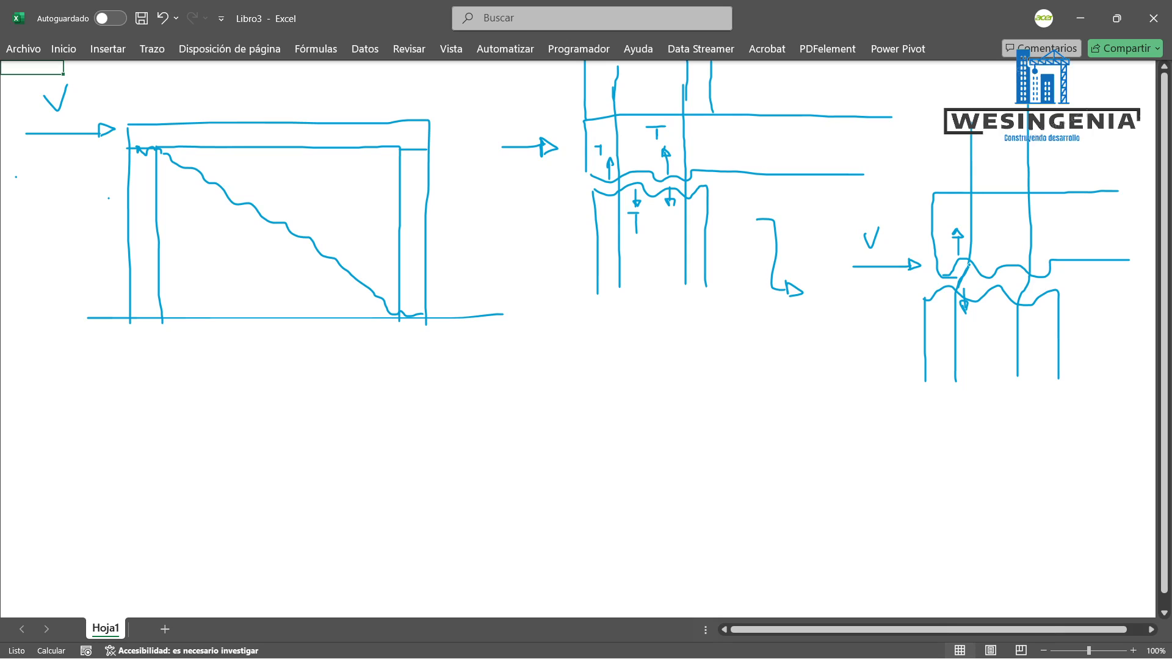
drag(1019, 311, 1025, 281)
Close the sketch workbook without saving and switch to the COMENTARIOS DE LA NORMA E070 PDF in Acrobat, at section a.2 on vertical reinforcement.
click(1153, 19)
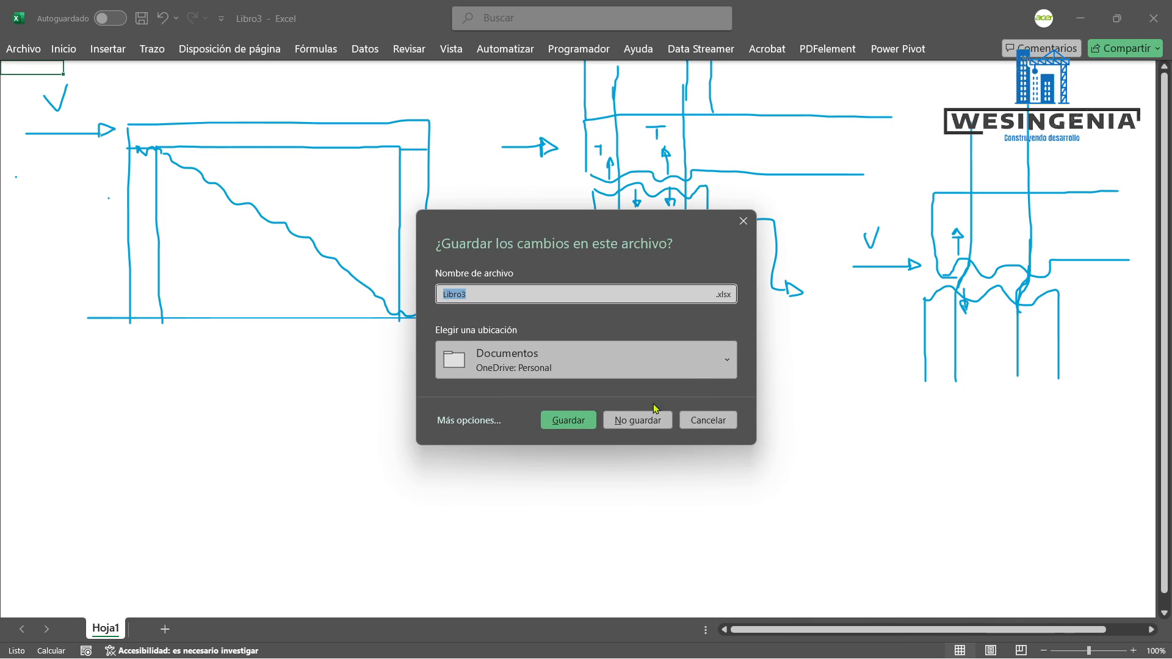
click(637, 420)
click(887, 642)
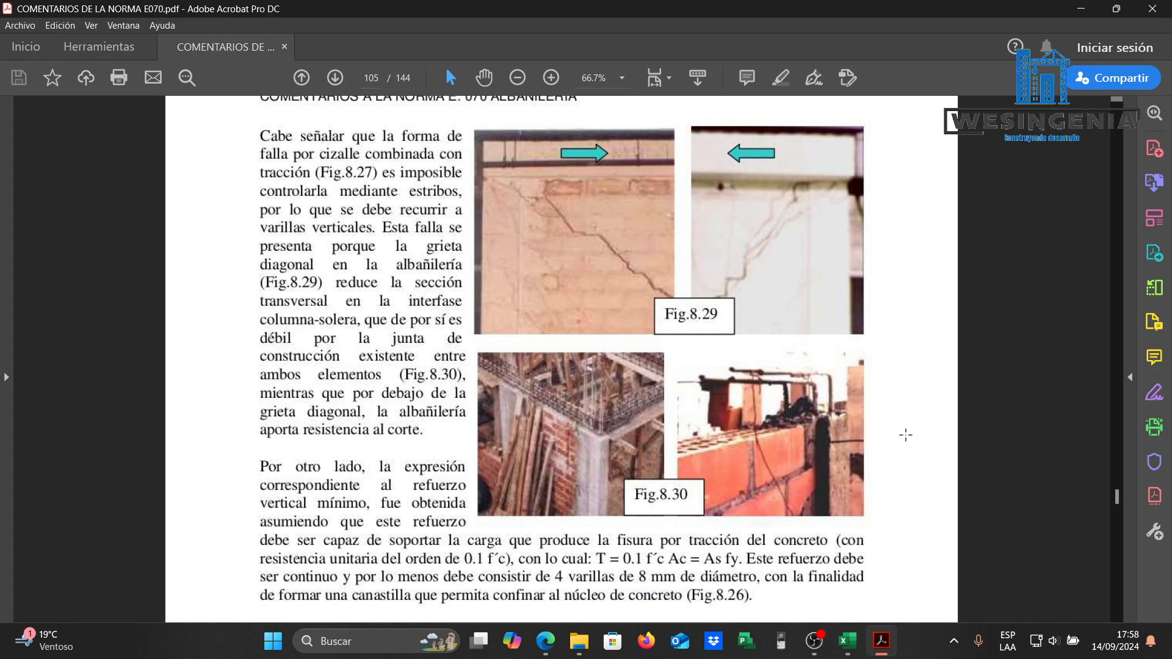
scroll(723, 323, up, 15)
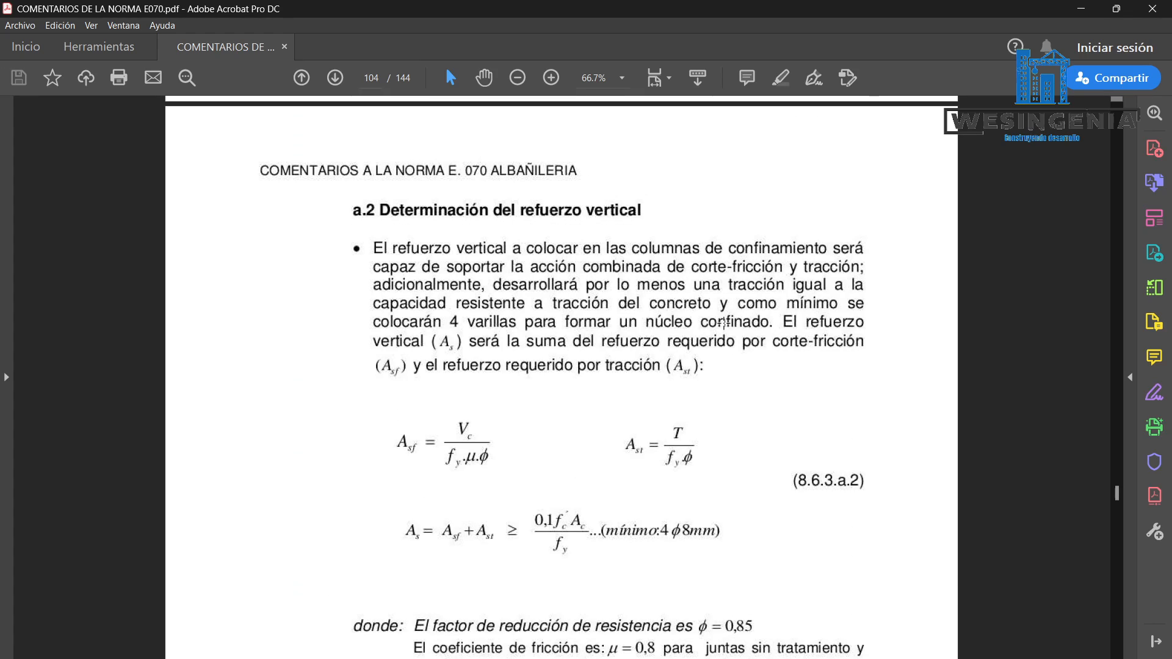
scroll(722, 340, down, 5)
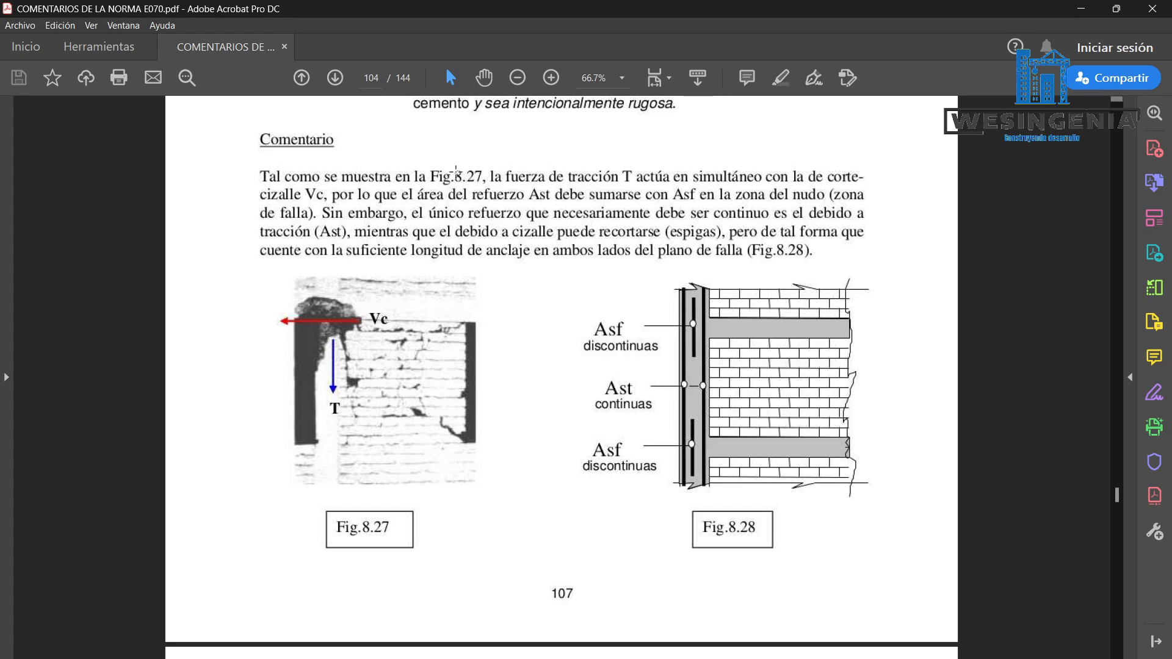
Read the comment beside Fig. 8.27 and 8.28 on tension T acting with Vc and on adding Ast to Asf.
drag(437, 177, 485, 179)
click(509, 199)
click(529, 191)
click(625, 175)
click(706, 185)
drag(295, 194, 760, 196)
click(345, 224)
click(343, 224)
key(ctrl+a)
click(543, 200)
drag(669, 182, 706, 208)
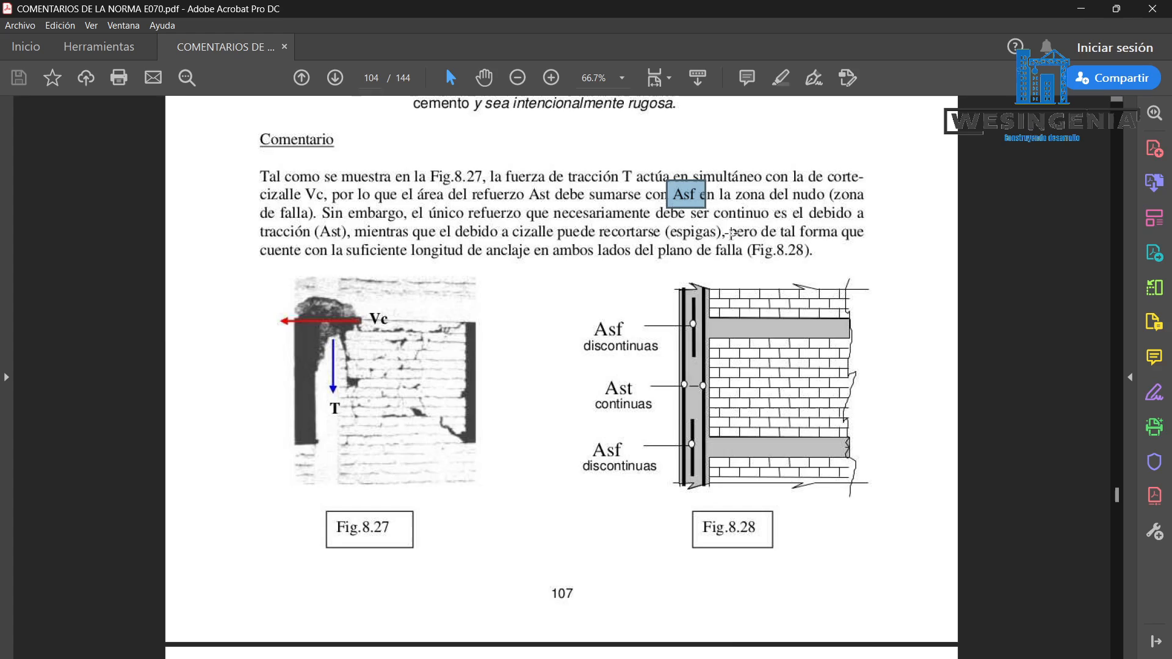
click(737, 227)
click(738, 226)
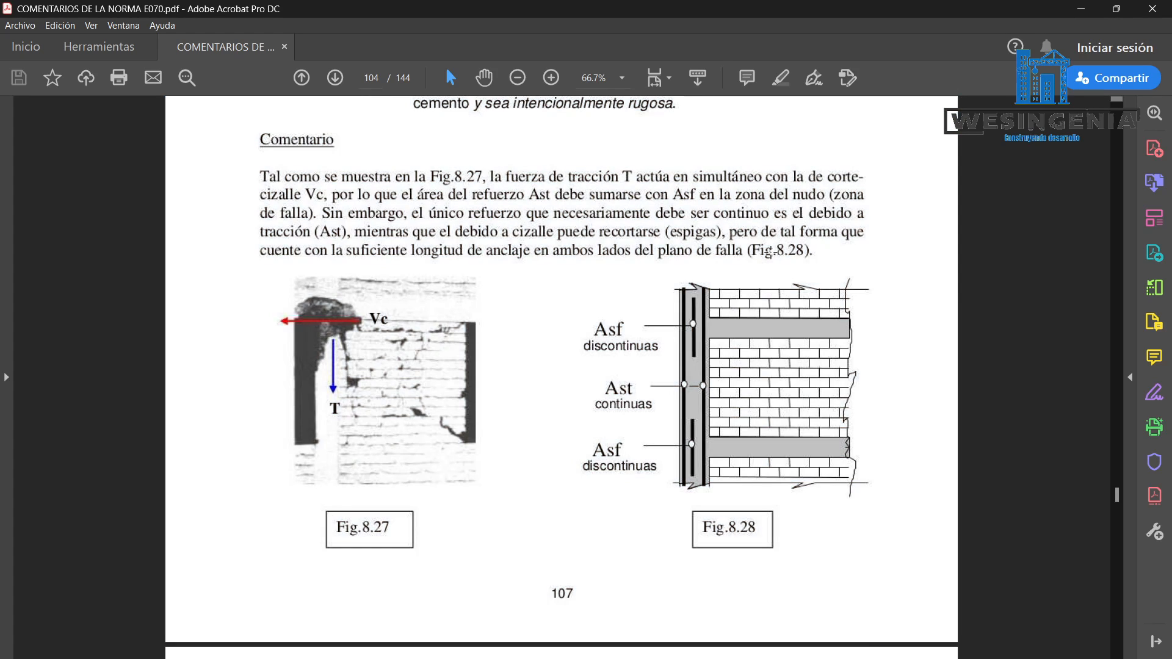
Go to PDF page 105 and select the word "tracción" in the paragraph on combined shear and tension failure.
scroll(731, 232, up, 3)
scroll(731, 232, down, 18)
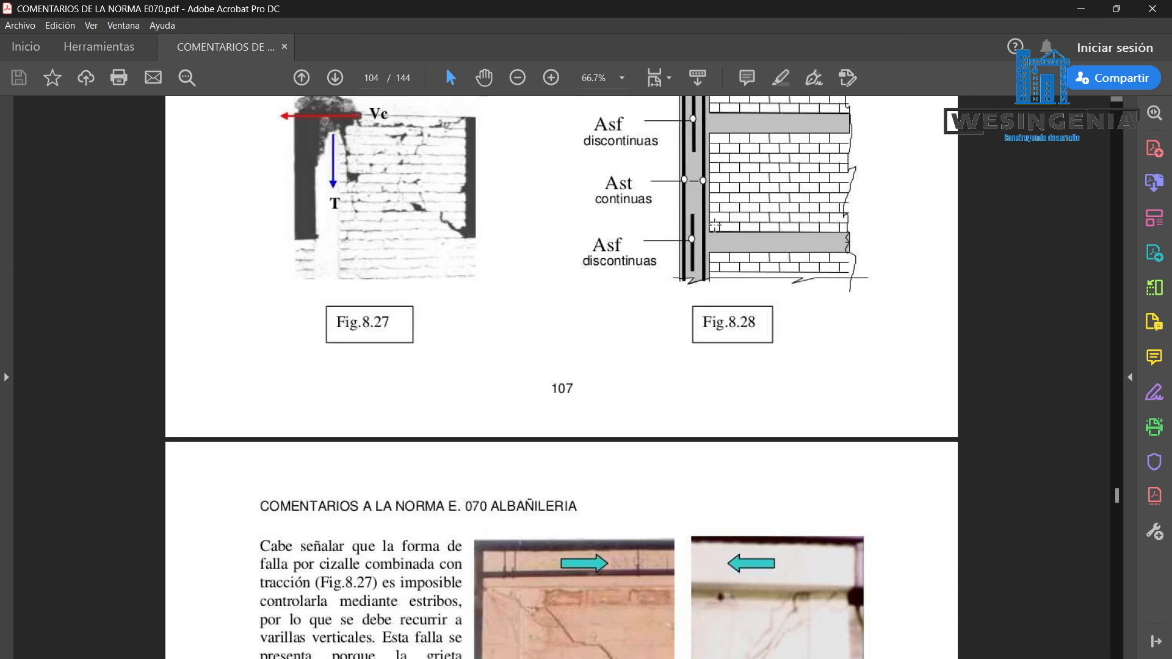
scroll(603, 341, up, 1)
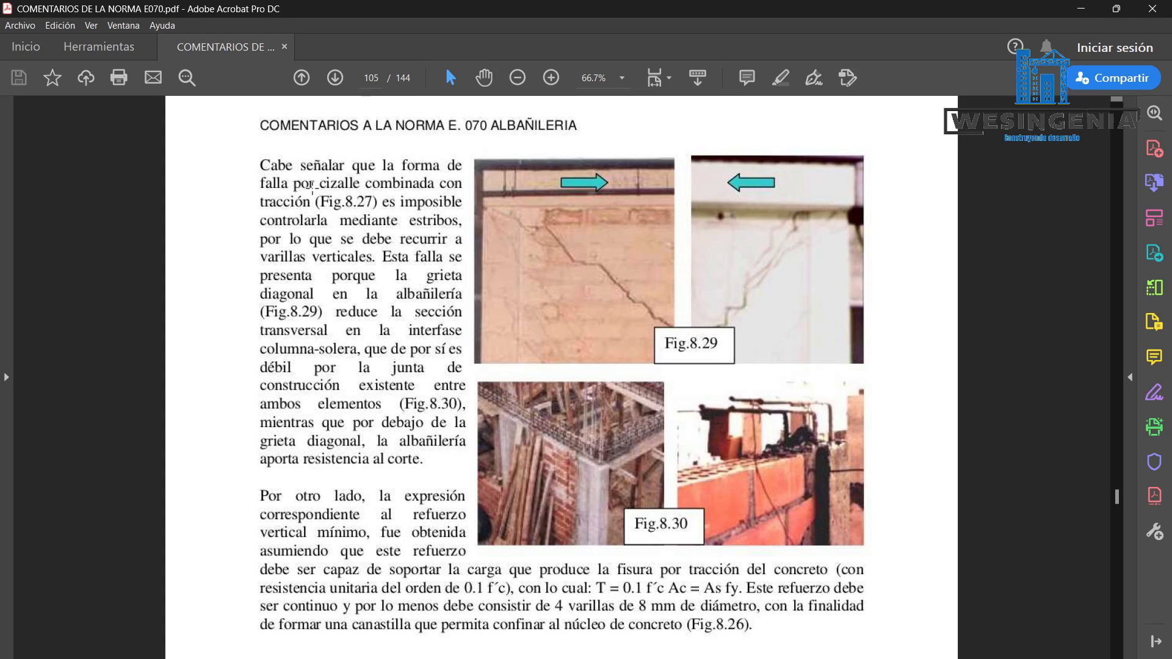
drag(254, 201, 310, 208)
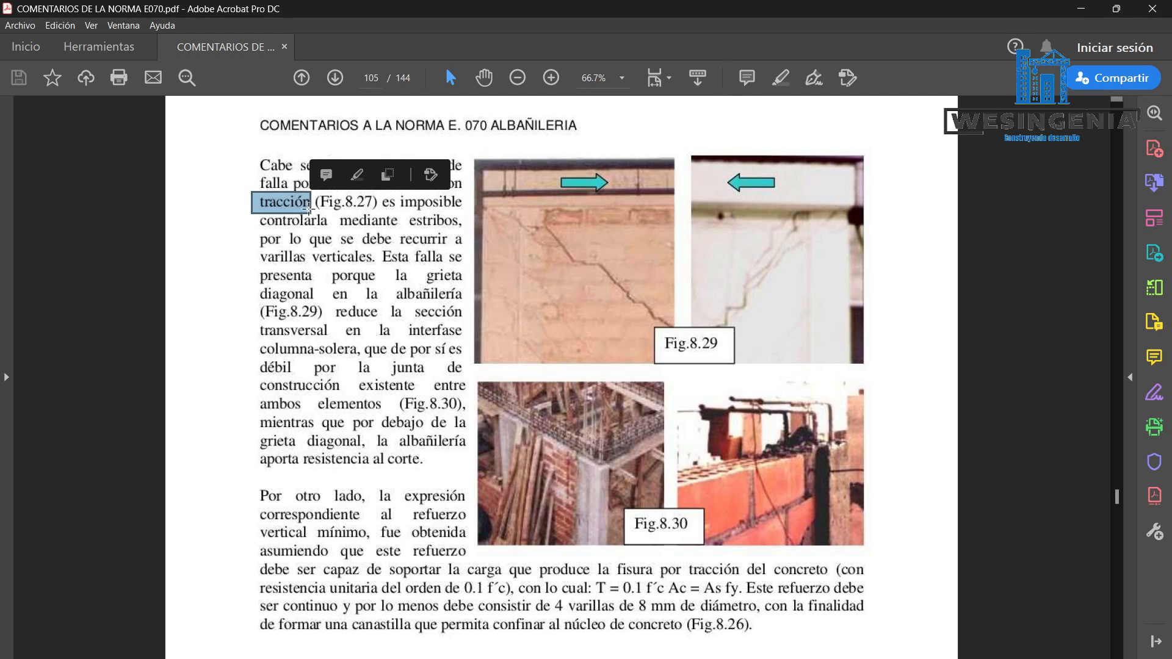
Read the paragraph on combined shear and tension failure, marking the words on the construction joint between column and solera.
click(334, 213)
click(383, 225)
drag(381, 195, 464, 226)
click(447, 257)
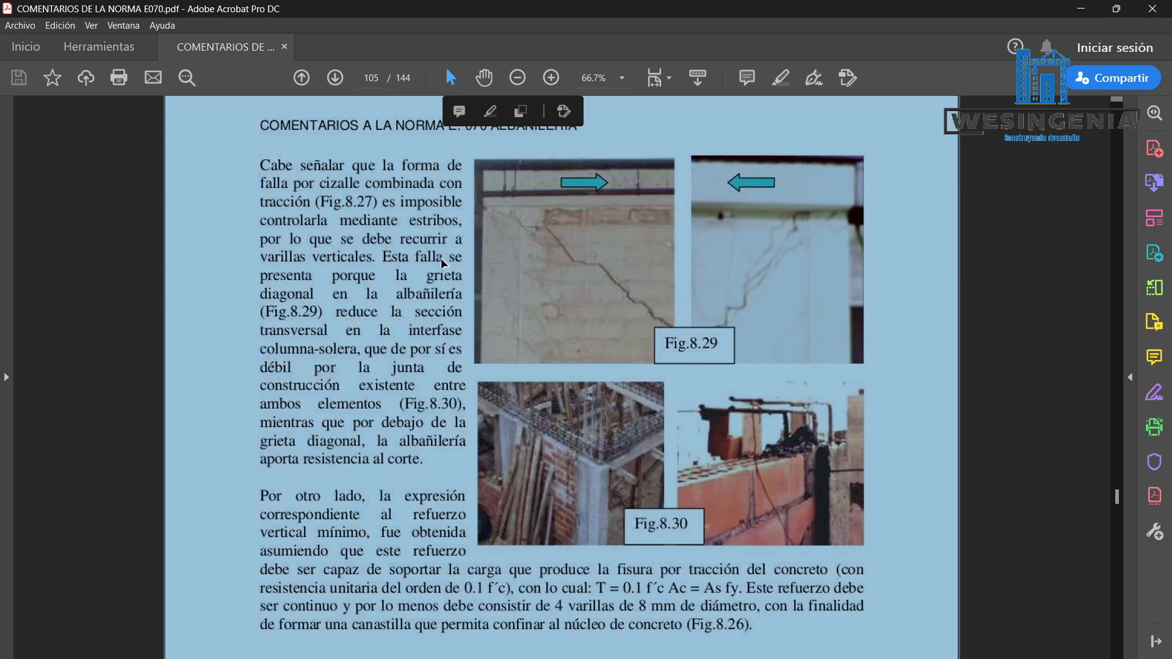
click(251, 236)
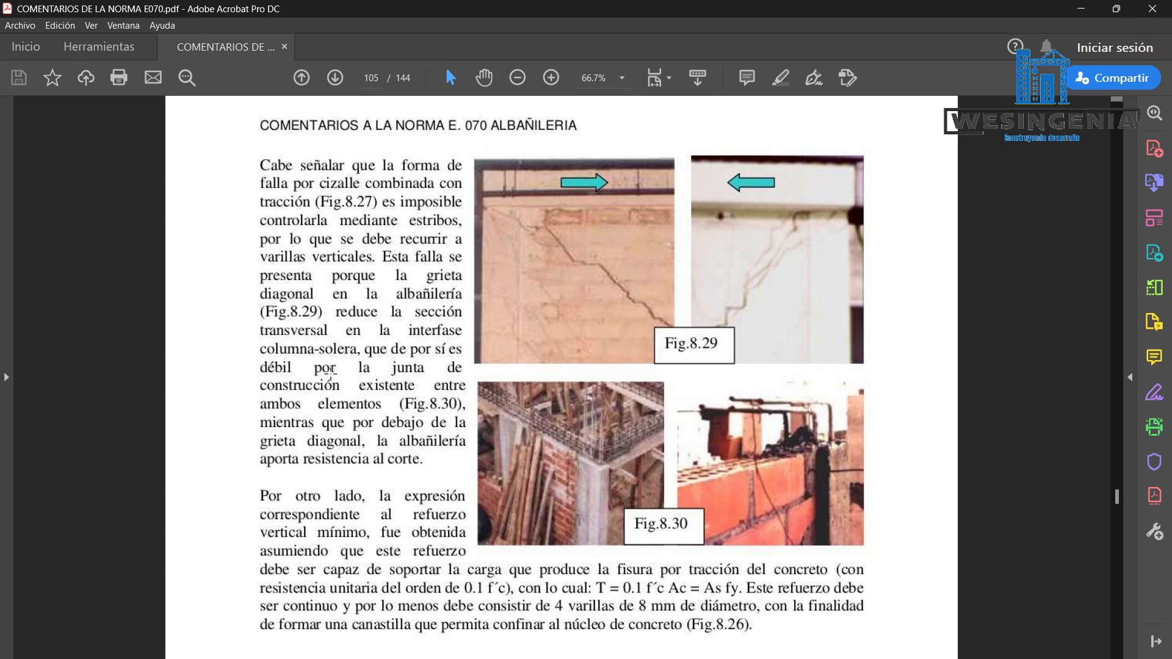
drag(326, 354, 439, 403)
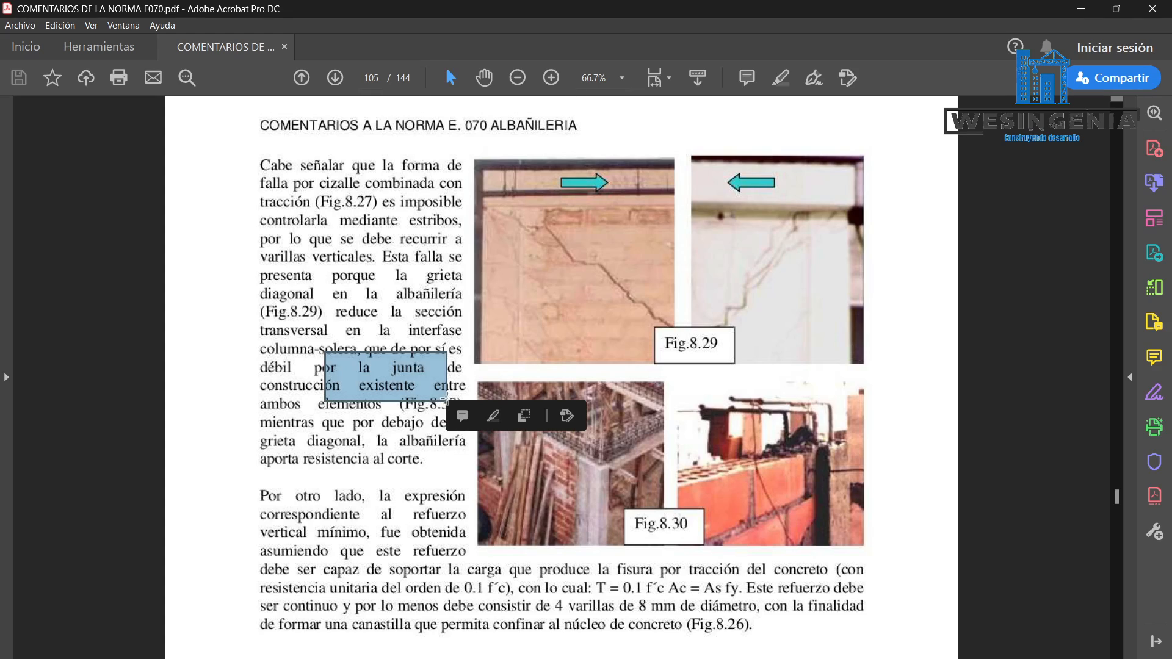
click(437, 389)
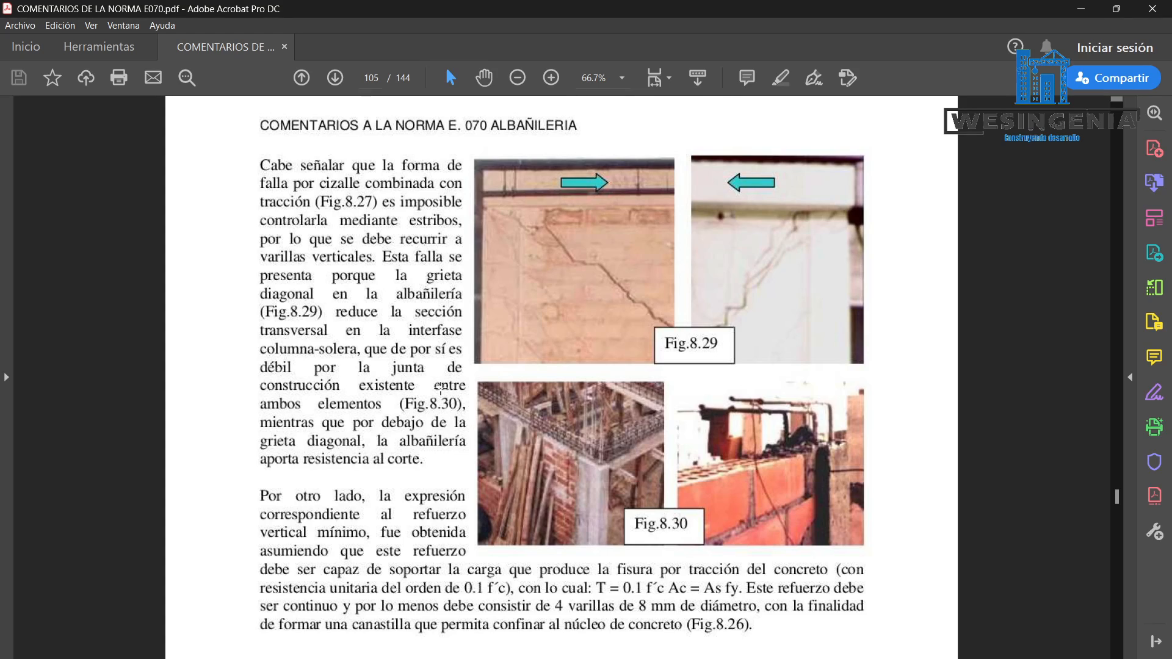
Mark the column-solera joint and the vertical column strip in the left photo of Fig. 8.29 to follow the diagonal crack.
scroll(586, 258, up, 2)
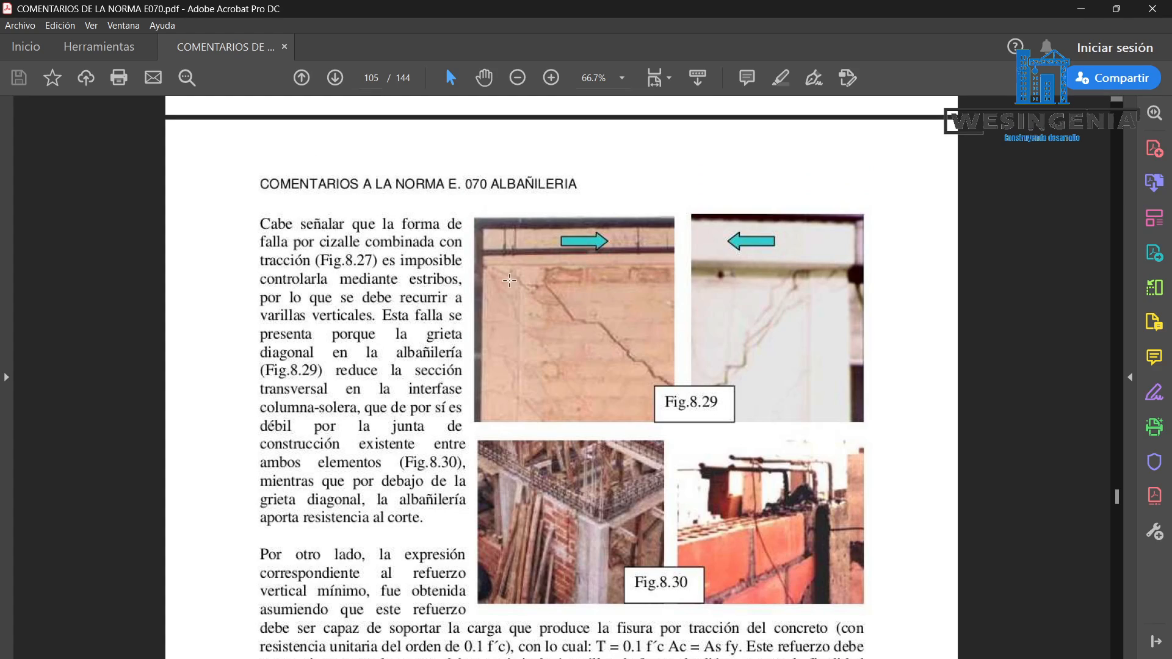
drag(482, 257, 528, 287)
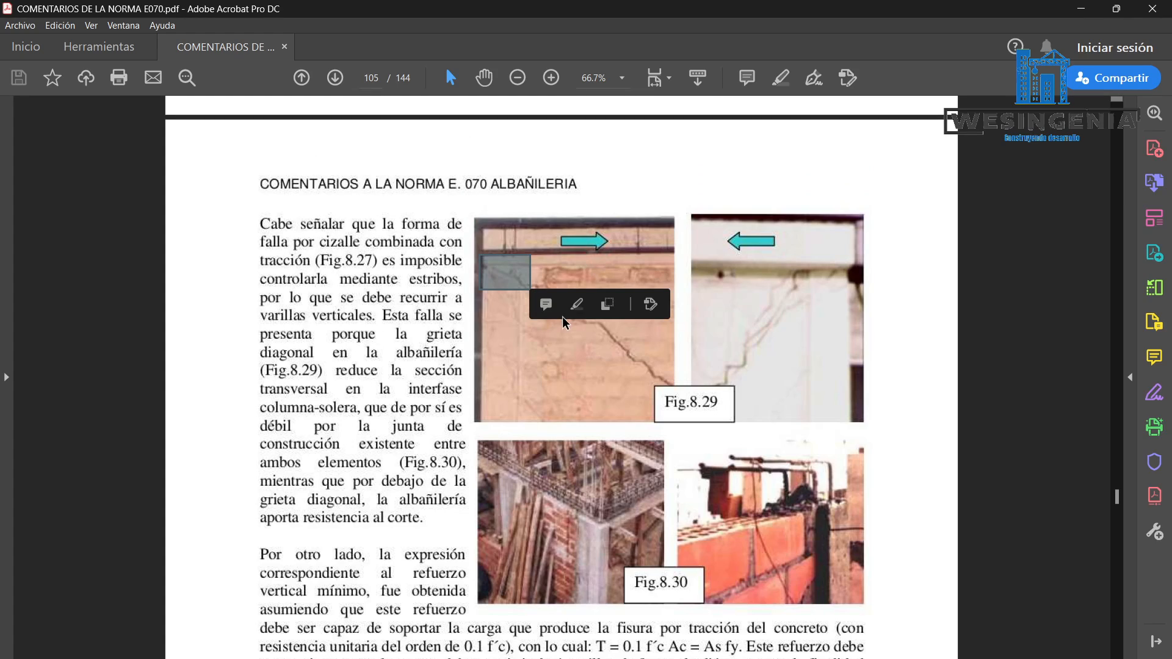
click(616, 344)
click(649, 382)
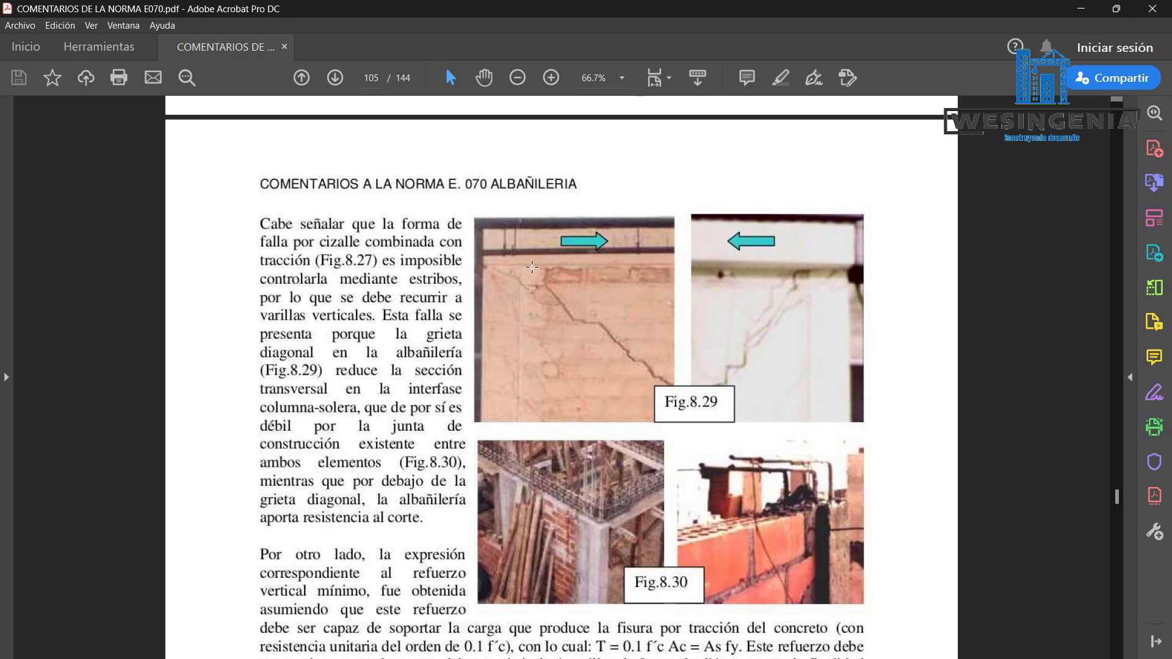
drag(474, 255, 547, 285)
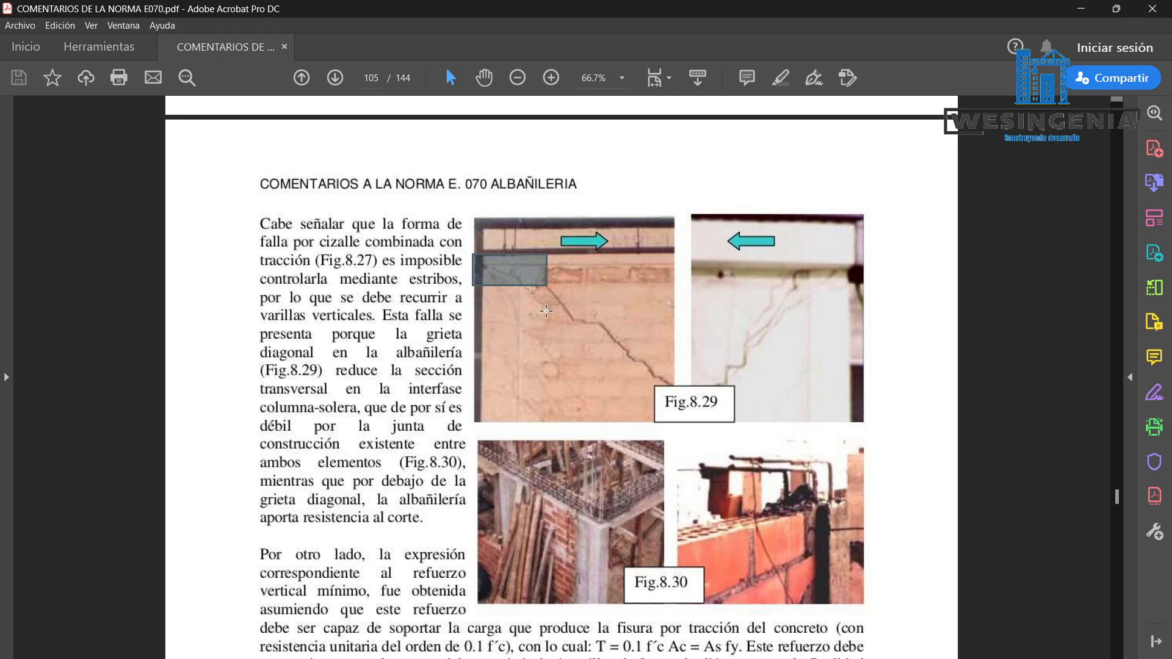
click(548, 308)
click(490, 261)
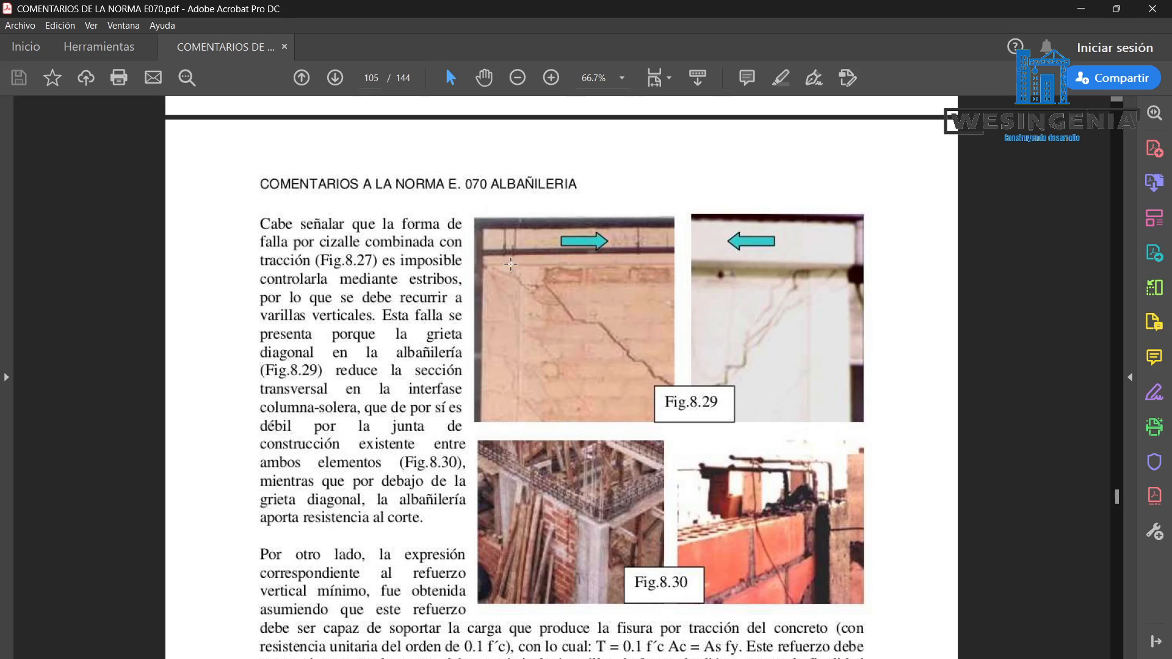
drag(497, 262, 501, 422)
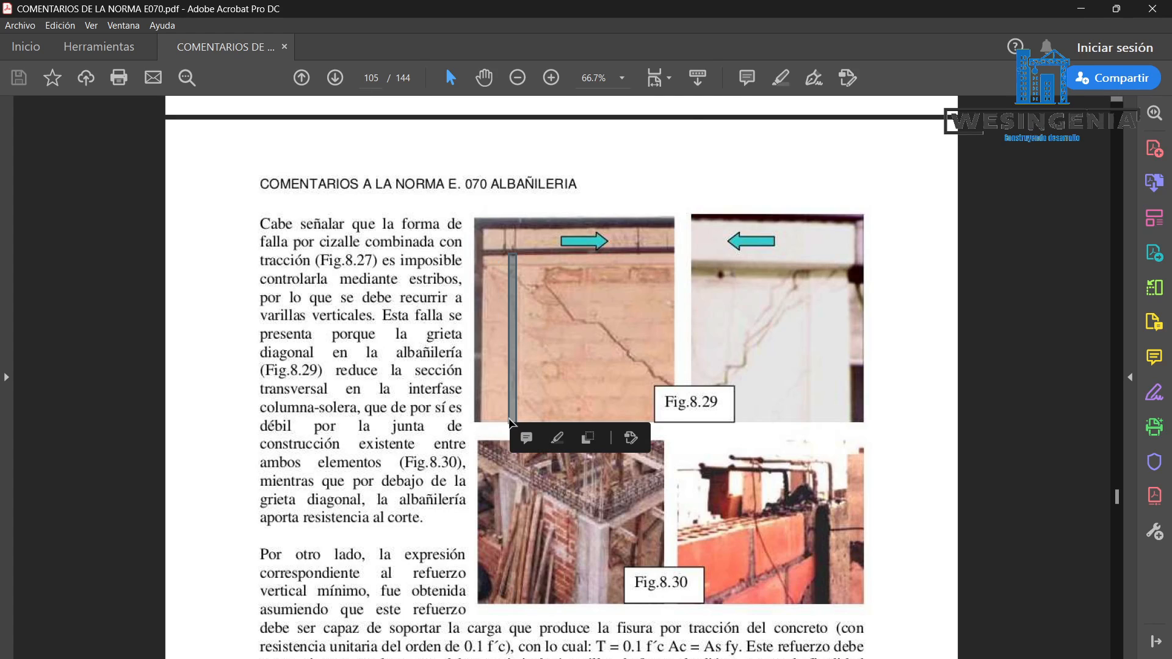
click(552, 289)
click(715, 306)
Return to the Asf, Ast and As formulas in section a.2 on PDF page 104, and minimize Acrobat to show the Excel workbook.
scroll(708, 306, down, 10)
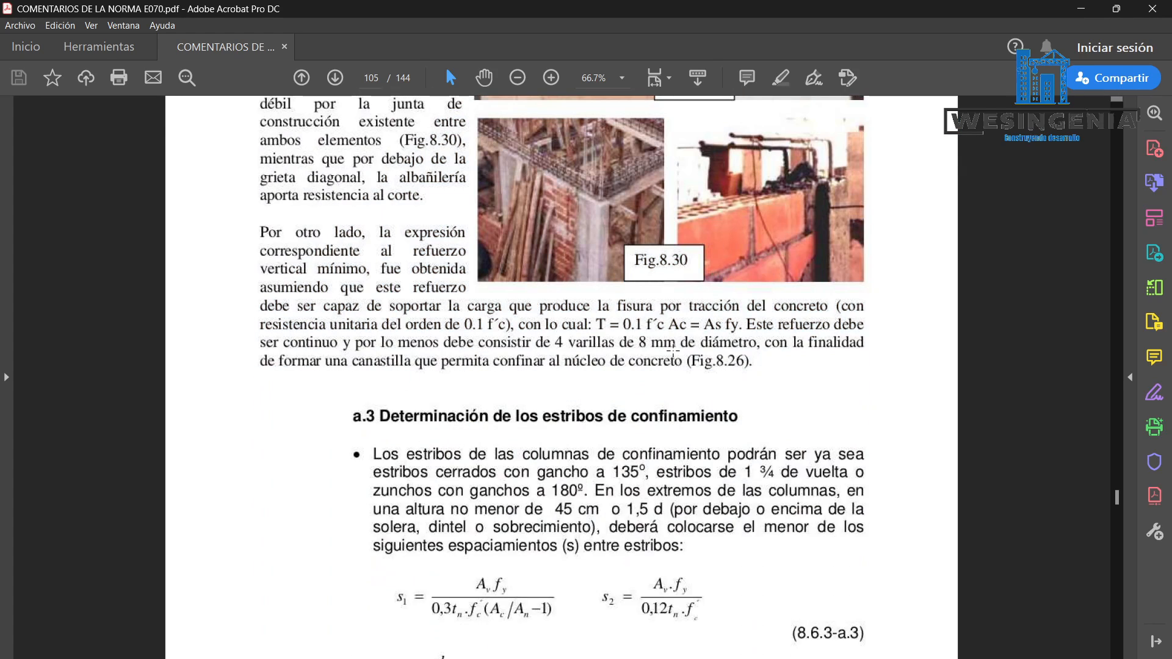
scroll(701, 264, up, 18)
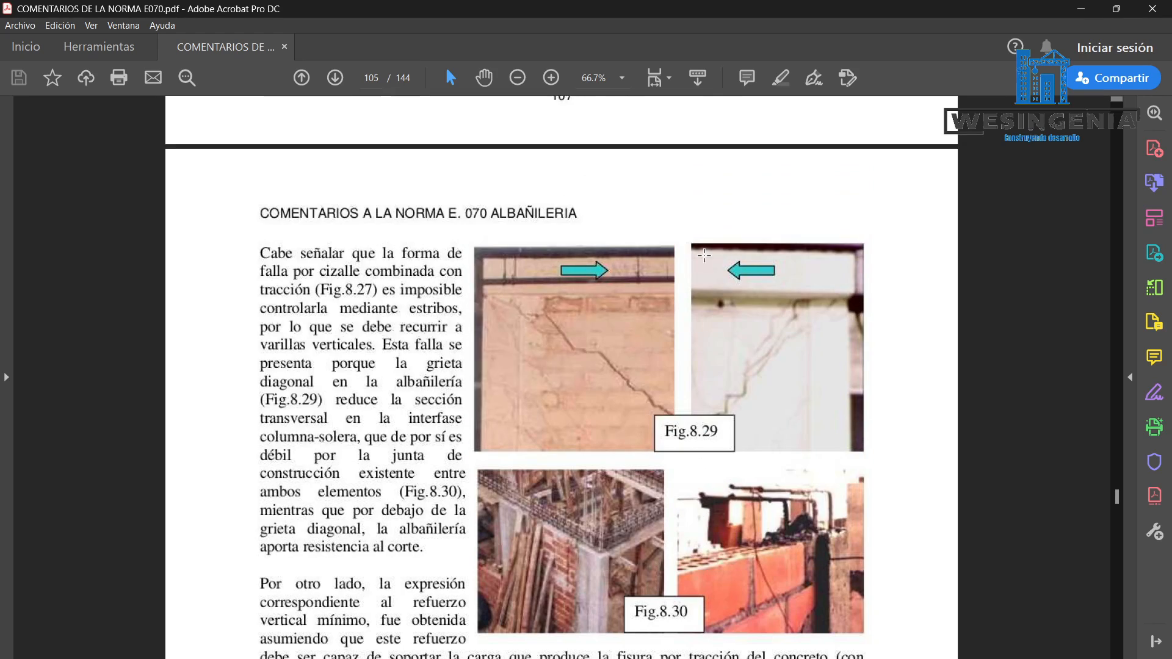
scroll(704, 255, up, 8)
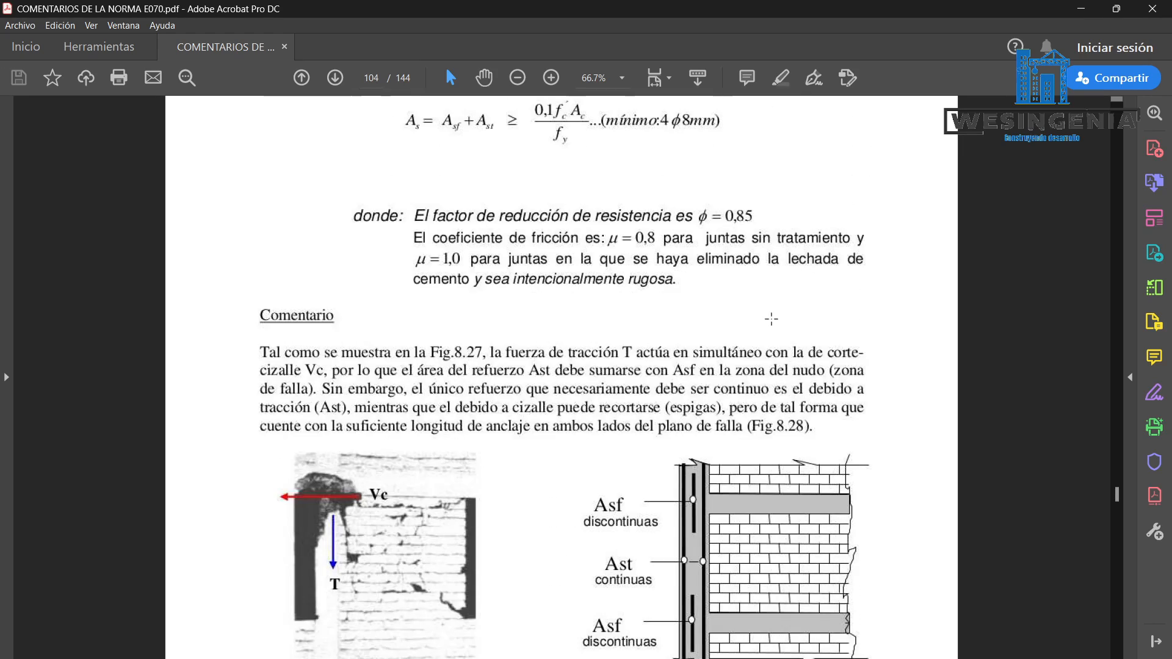
scroll(748, 339, up, 5)
scroll(595, 406, up, 15)
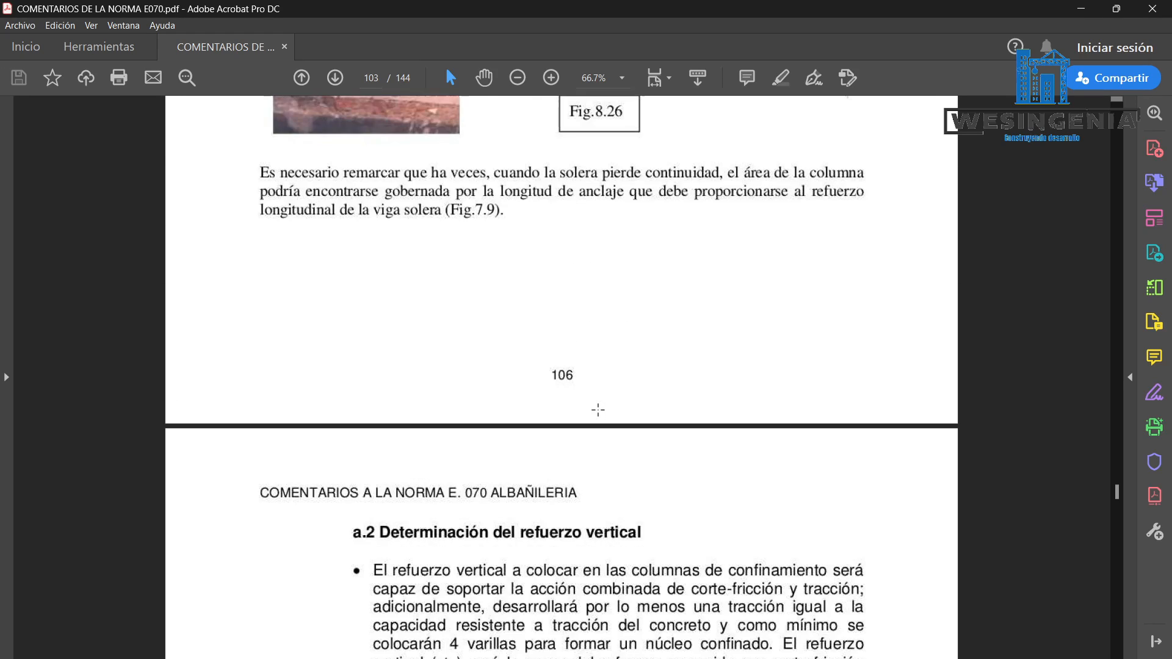
scroll(600, 409, down, 15)
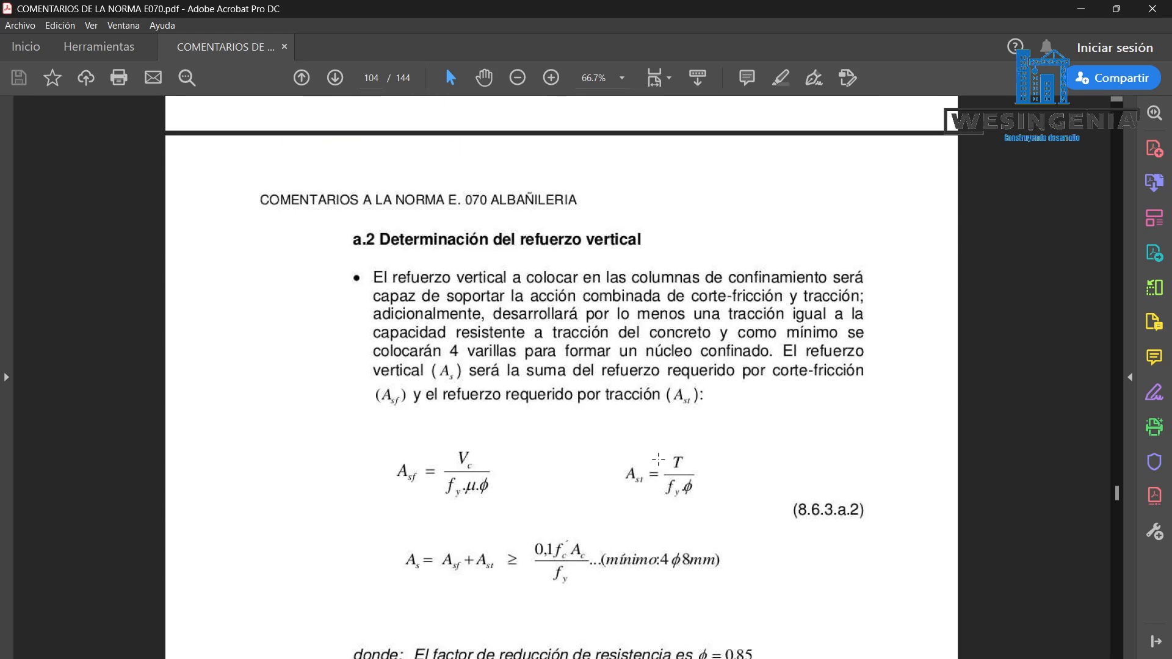
scroll(658, 459, down, 3)
click(1081, 8)
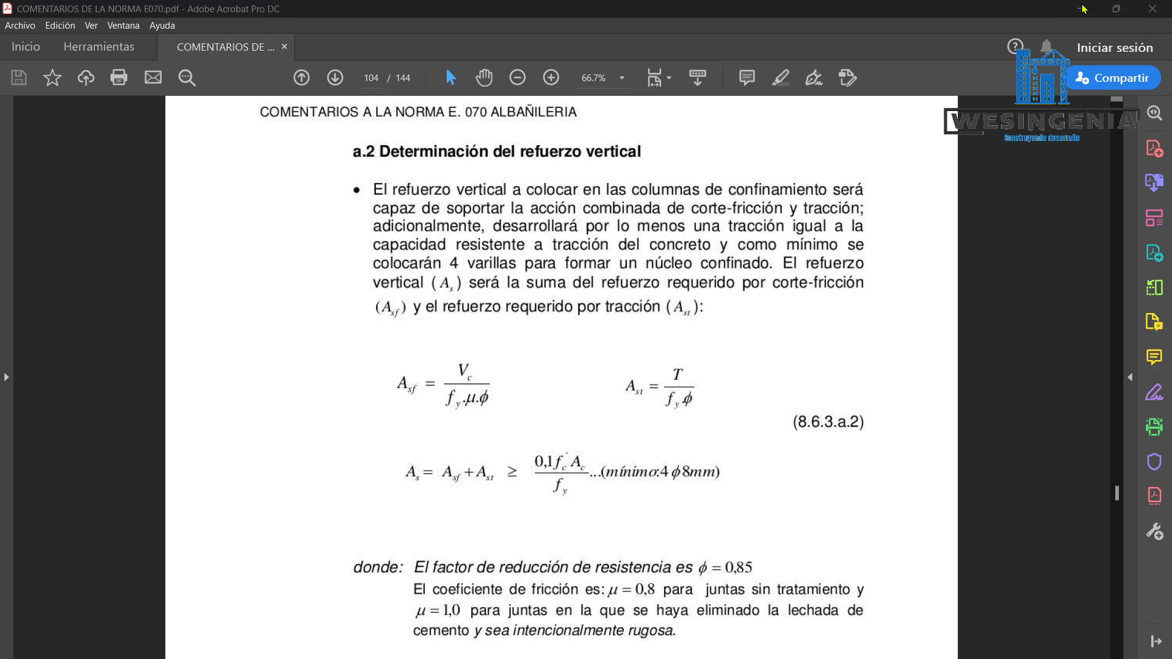
Select the first Acf value in C34, switch to the Norma E.070 PDF in the browser and find "Diseño por corte-fricción" on page 43.
scroll(652, 302, up, 1)
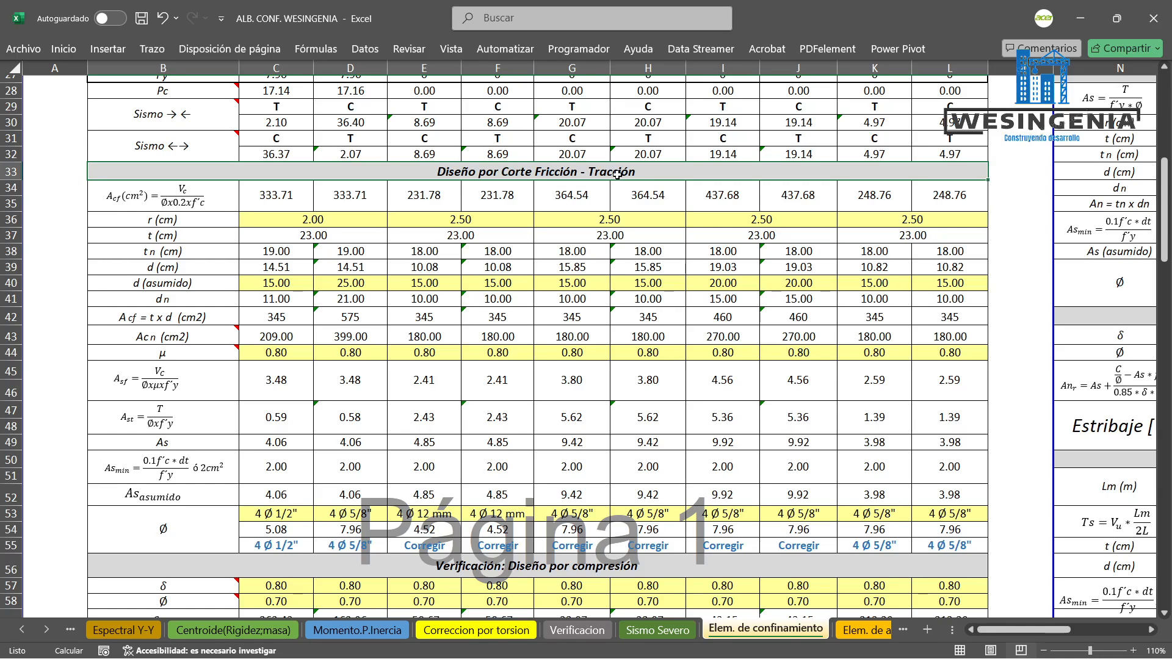
click(261, 200)
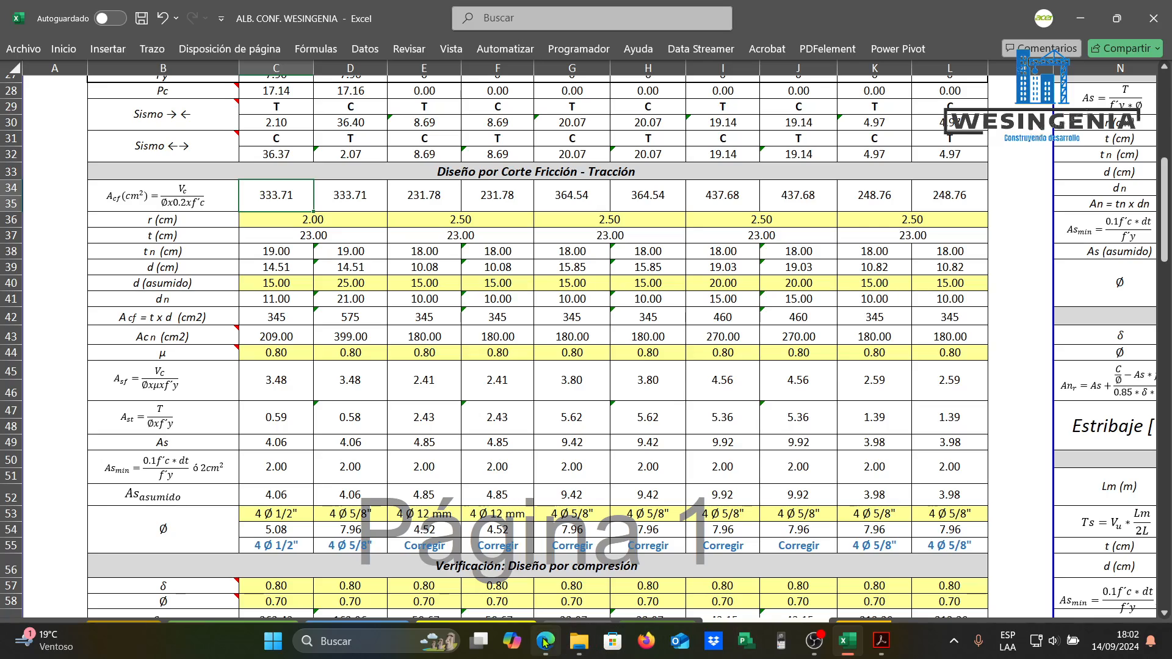
click(546, 640)
scroll(694, 364, down, 15)
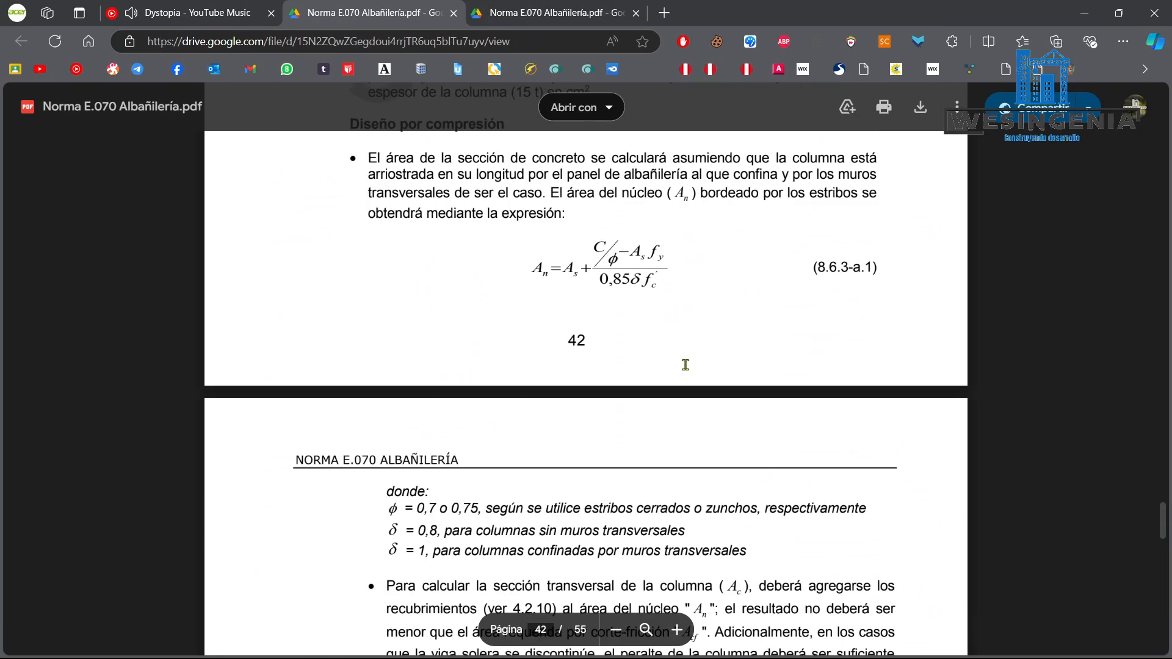
scroll(693, 364, down, 13)
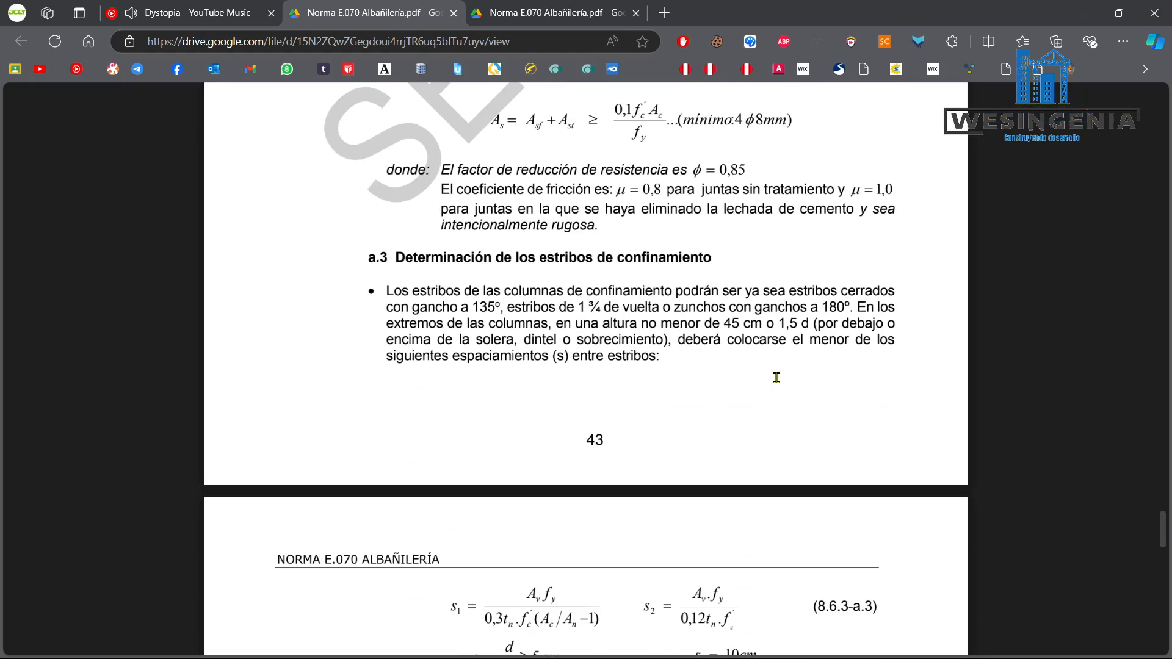
scroll(694, 305, down, 3)
scroll(665, 305, up, 13)
scroll(642, 305, down, 5)
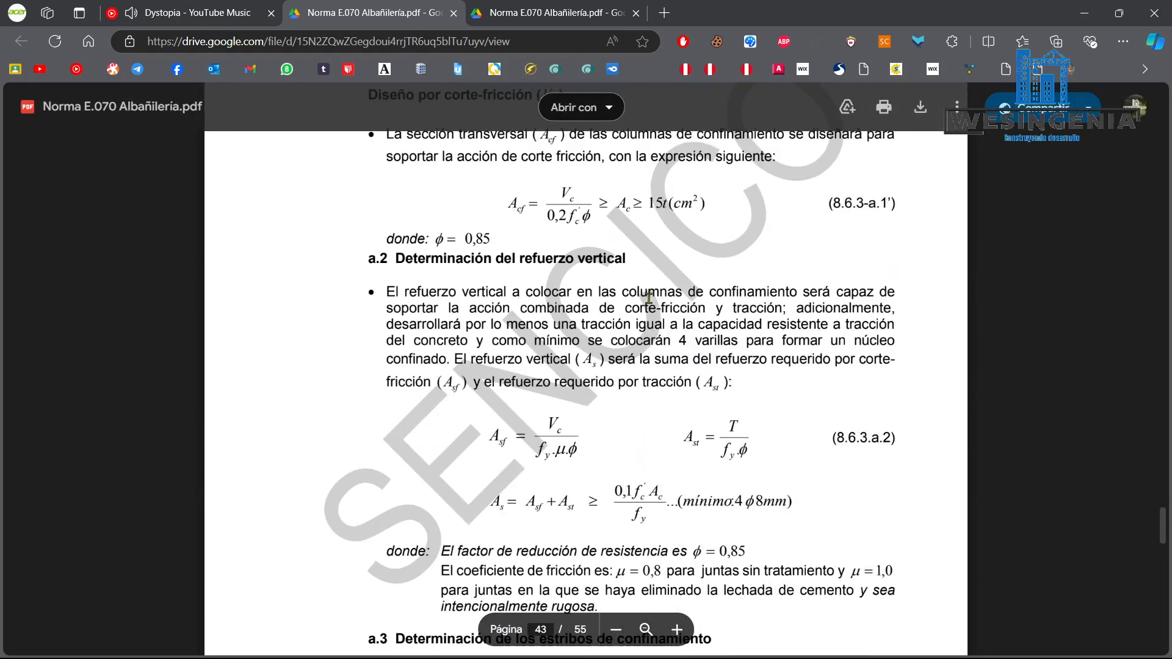
scroll(642, 305, up, 5)
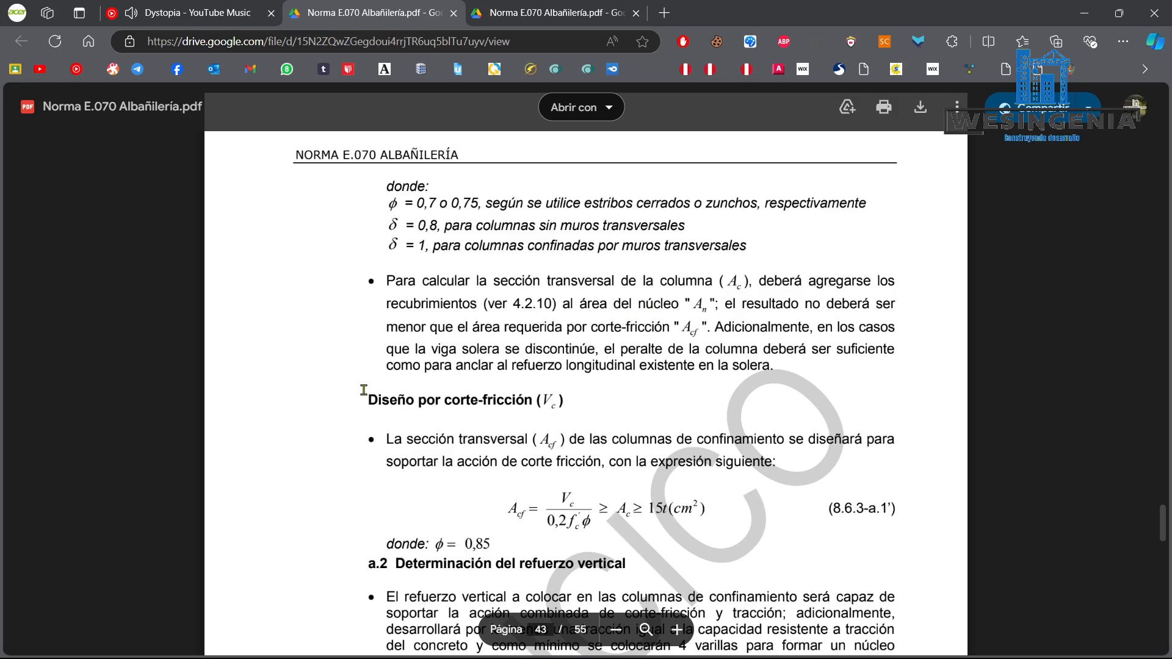
Highlight the shear-friction design heading, its introductory text and the Vc term of the Acf formula.
drag(365, 400, 704, 427)
double_click(484, 461)
click(409, 472)
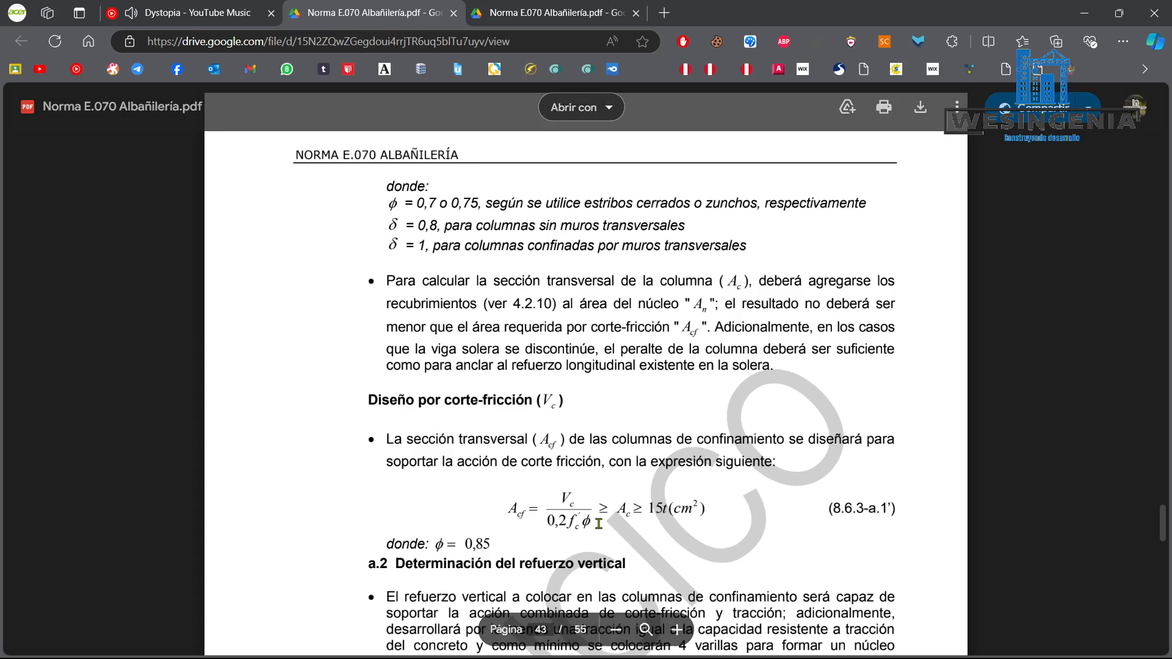
mouse_move(583, 521)
mouse_down()
mouse_move(617, 516)
mouse_move(584, 522)
mouse_up()
click(596, 521)
click(588, 522)
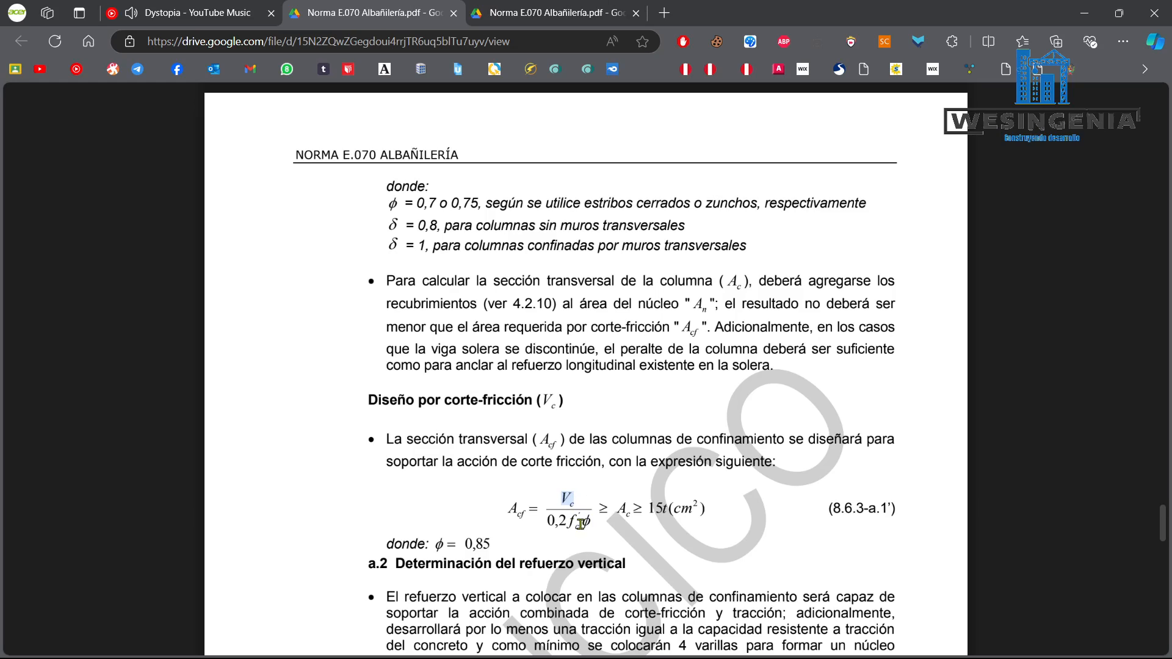
Examine the denominator 0.2 f'c φ of formula 8.6.3-a.1' and the factor φ = 0.85, highlighting each term.
drag(547, 523, 584, 525)
click(591, 519)
drag(462, 542, 502, 543)
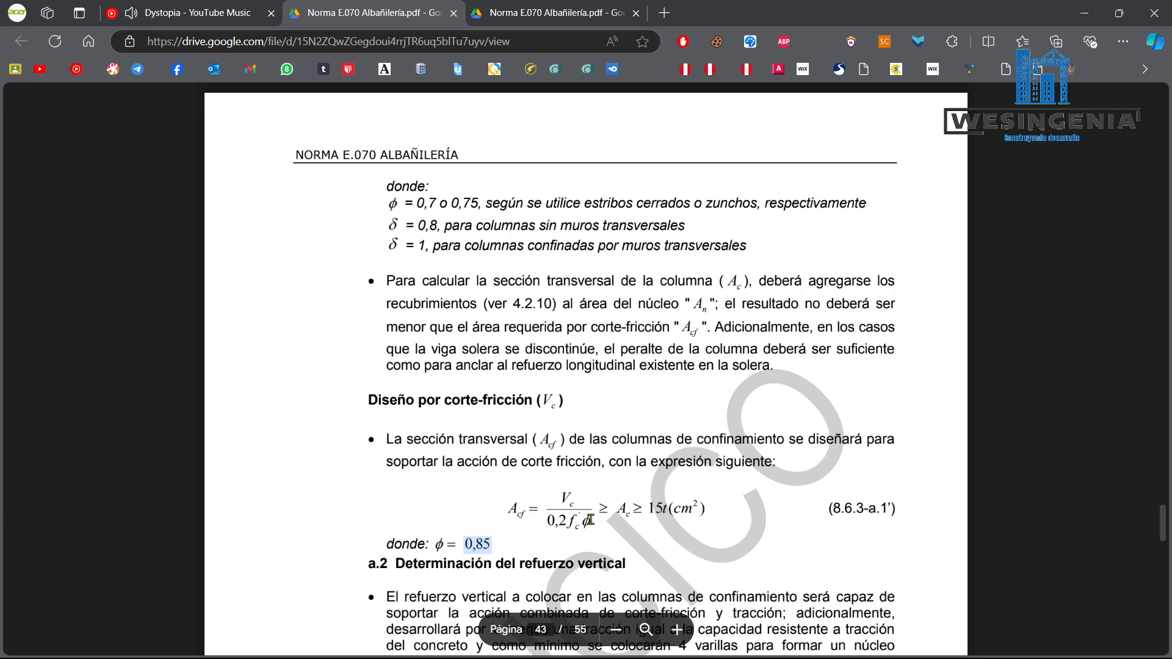
drag(581, 523, 569, 525)
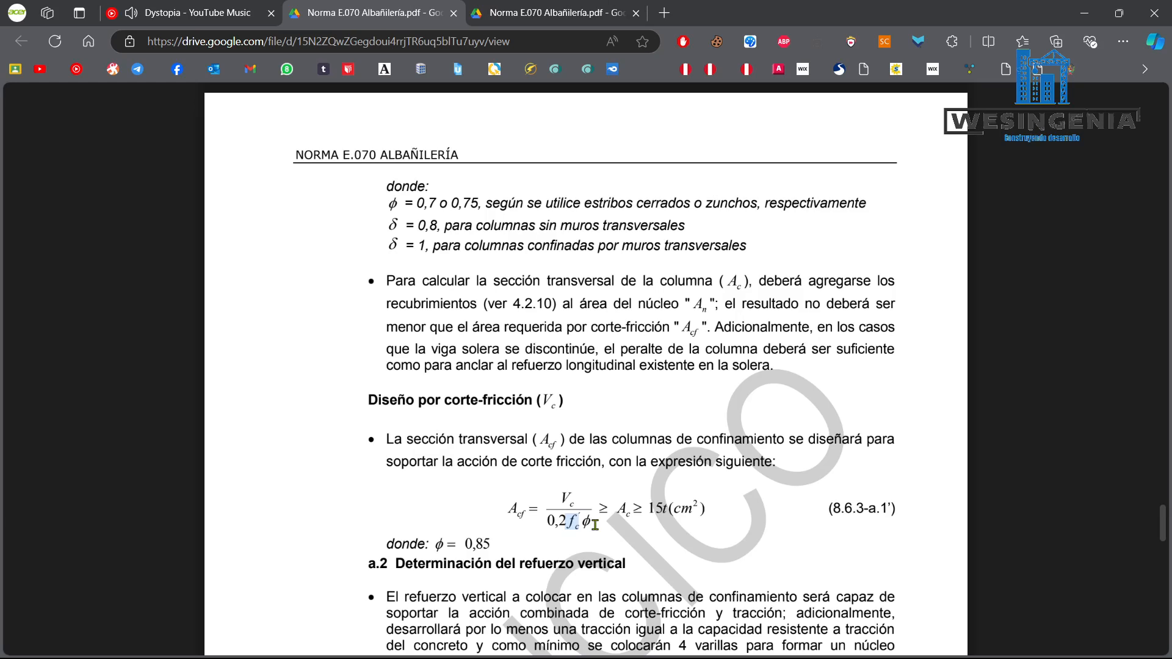
click(560, 516)
triple_click(512, 507)
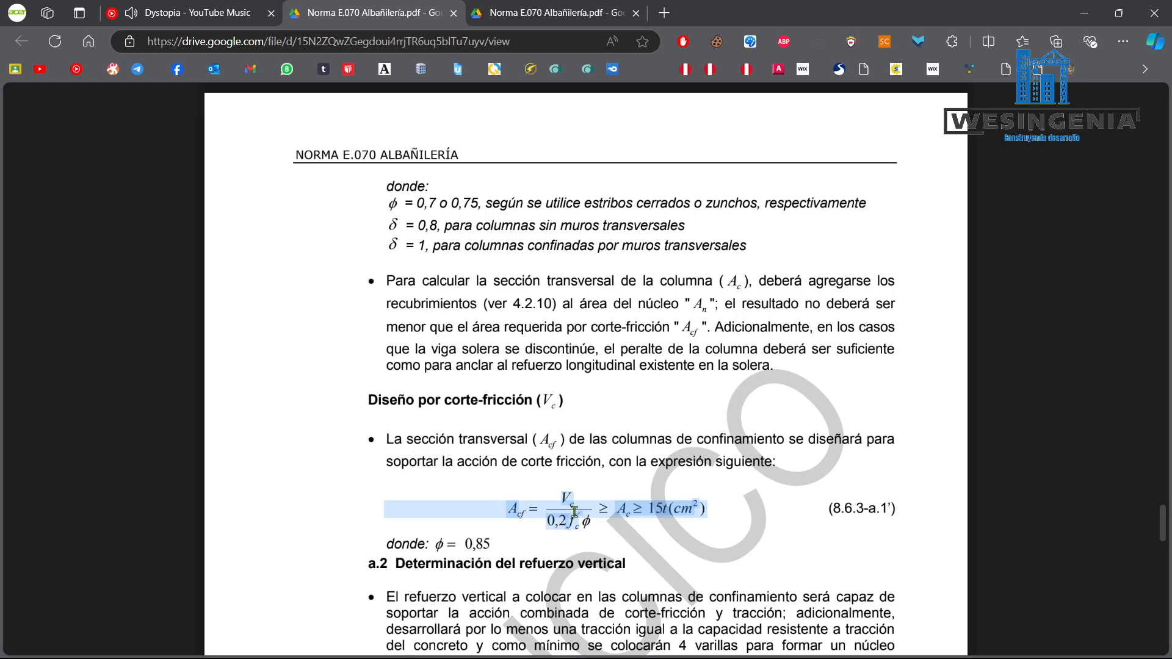
click(580, 521)
drag(592, 523, 549, 511)
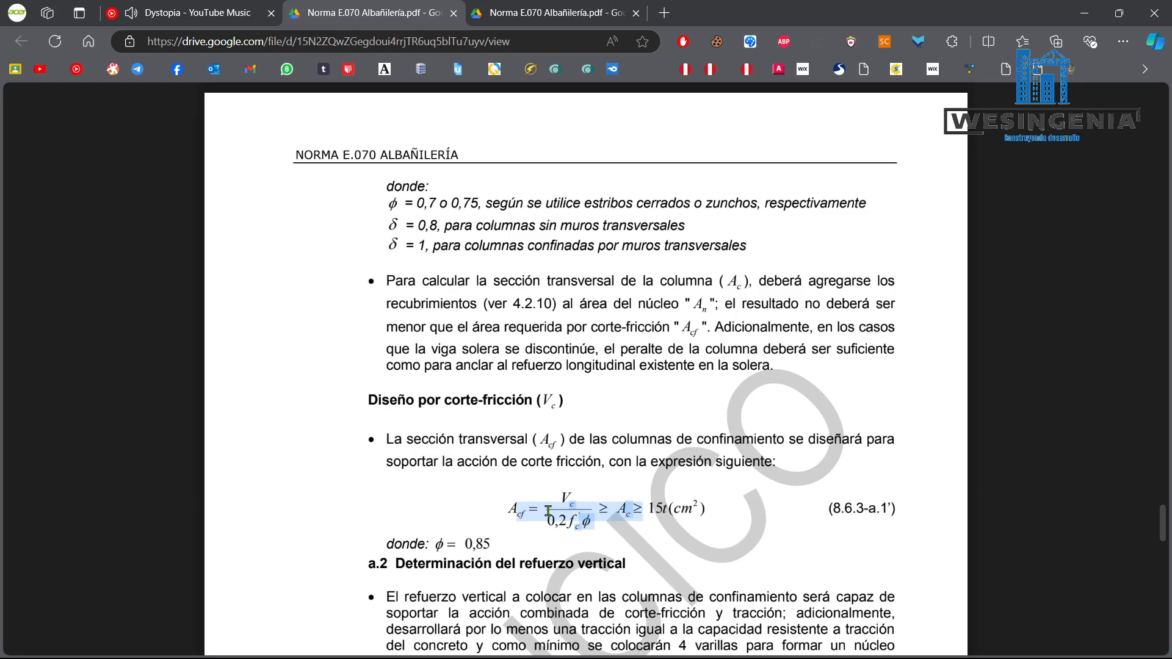
Highlight the sentence introducing the shear-friction expression and the minimum column area limit of 15t.
click(524, 498)
drag(380, 462, 775, 463)
double_click(671, 462)
click(548, 508)
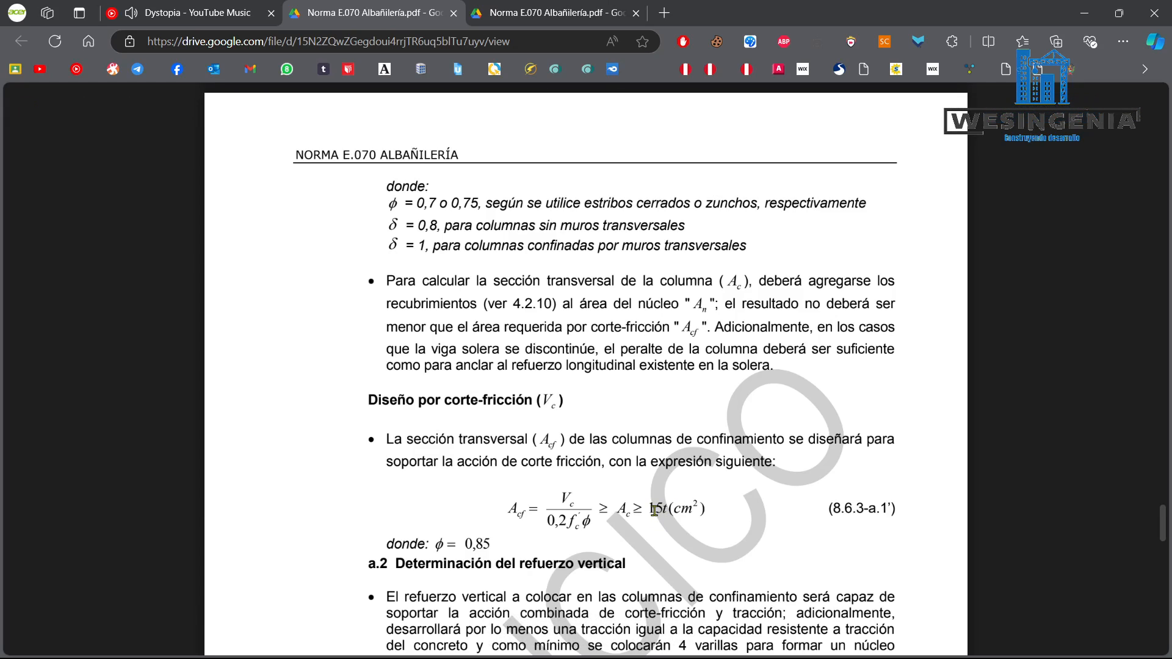
drag(649, 507, 673, 509)
click(670, 508)
double_click(663, 509)
Switch to the Excel workbook and inspect the Acf formula in C34 against its shear force input, leaving it unchanged.
click(849, 640)
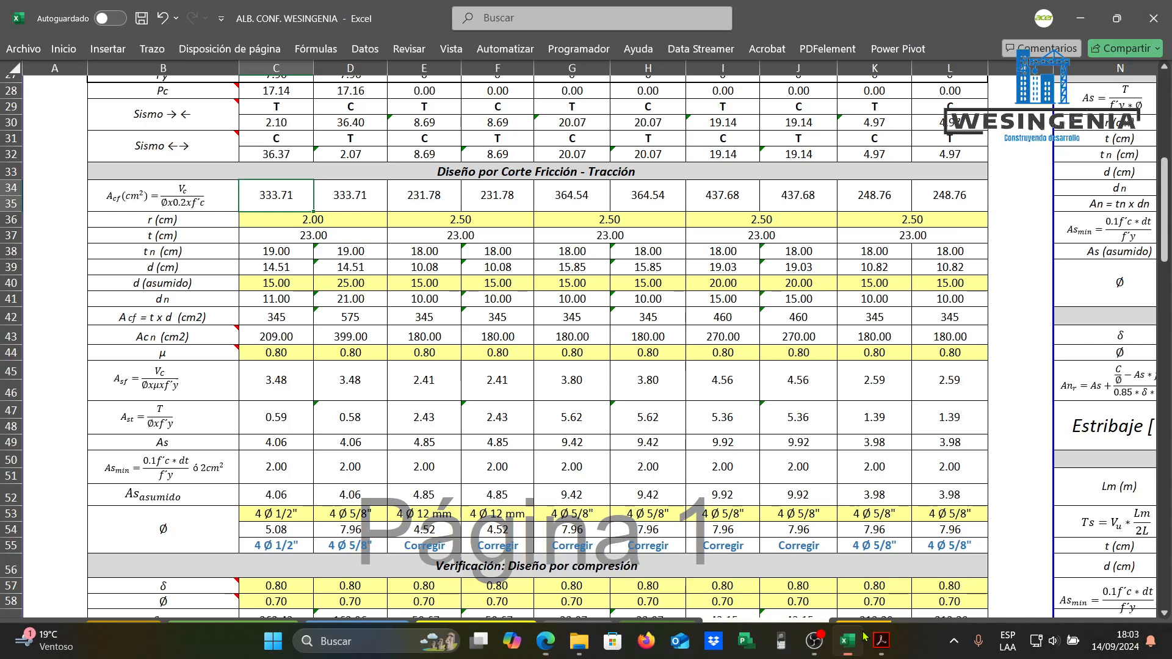
double_click(282, 195)
scroll(208, 278, up, 2)
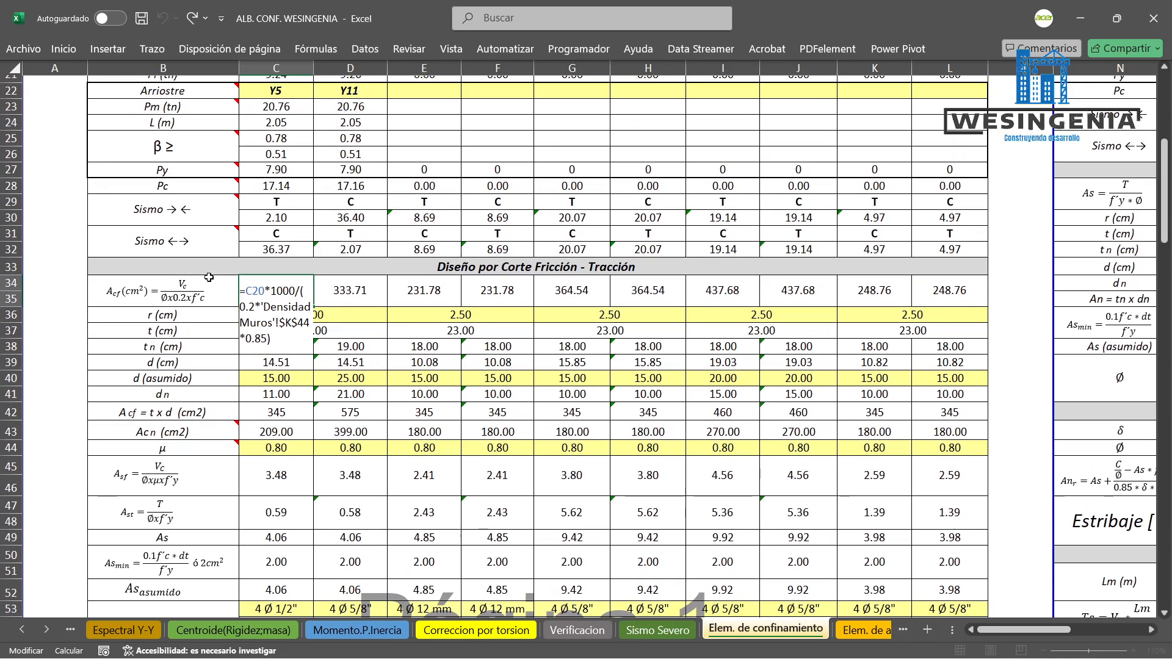
key(ctrl+Return)
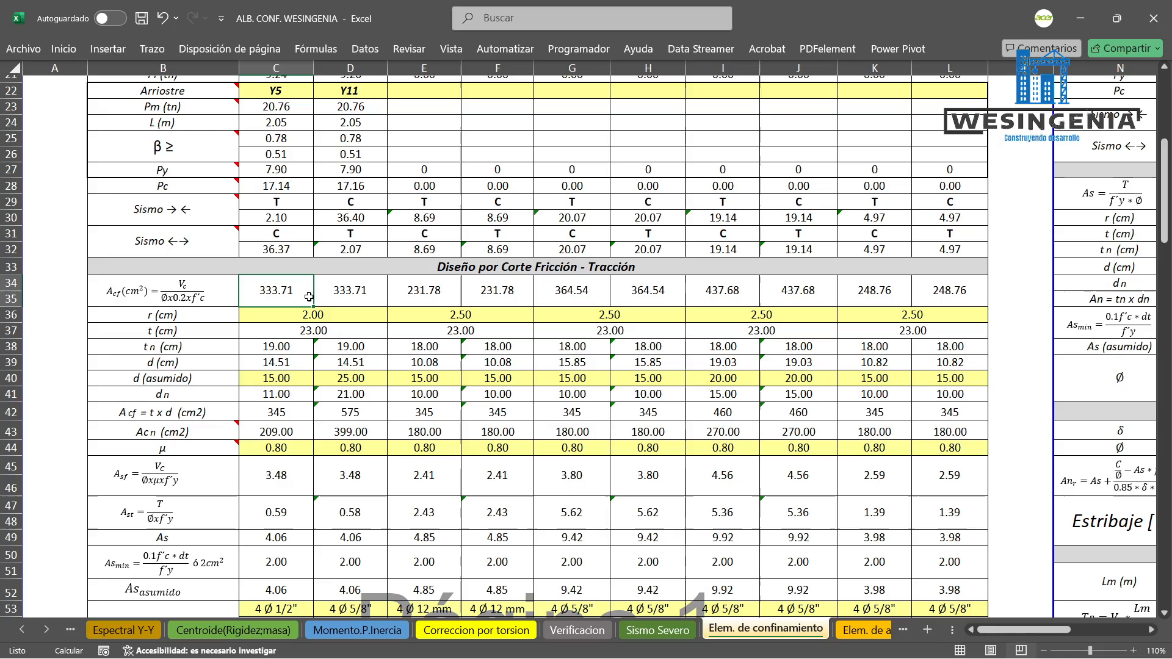
Try a cover r of 2.50 cm for wall X6's columns, and set it back to 2.00 cm.
click(350, 299)
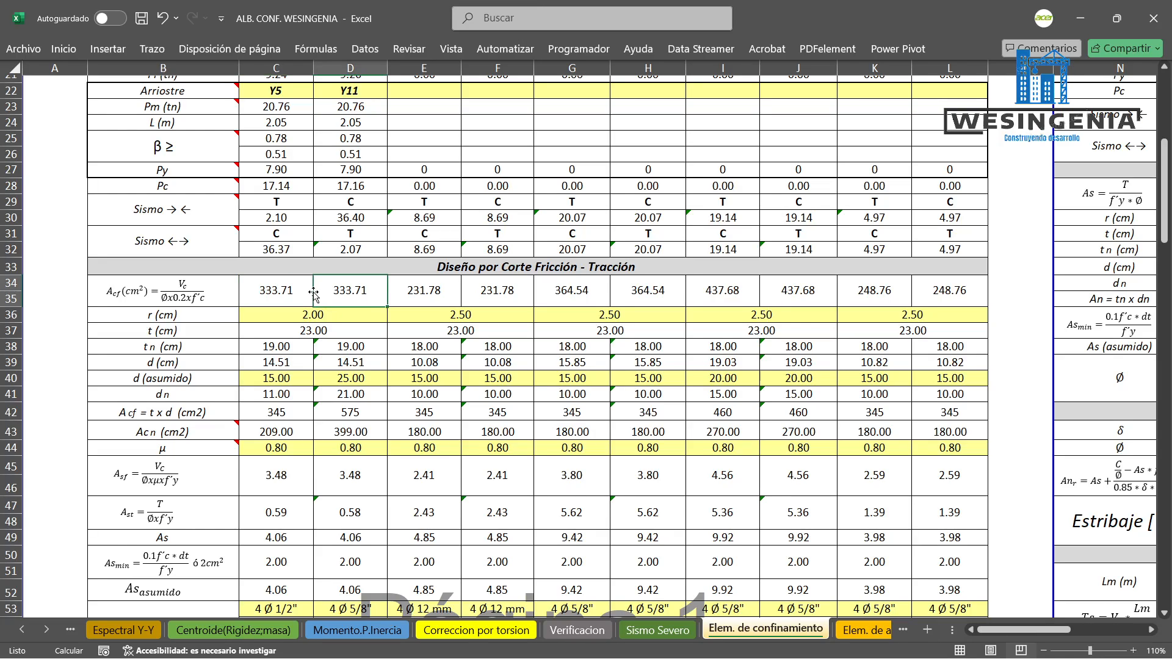
click(301, 292)
click(305, 315)
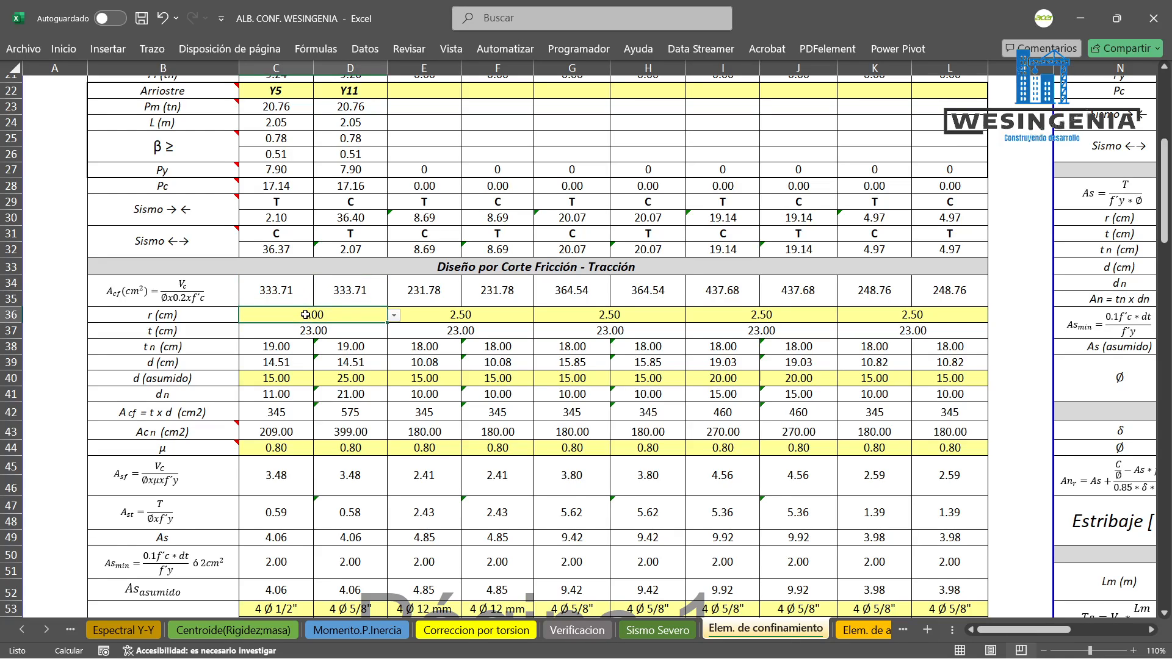
click(186, 316)
click(300, 313)
click(395, 316)
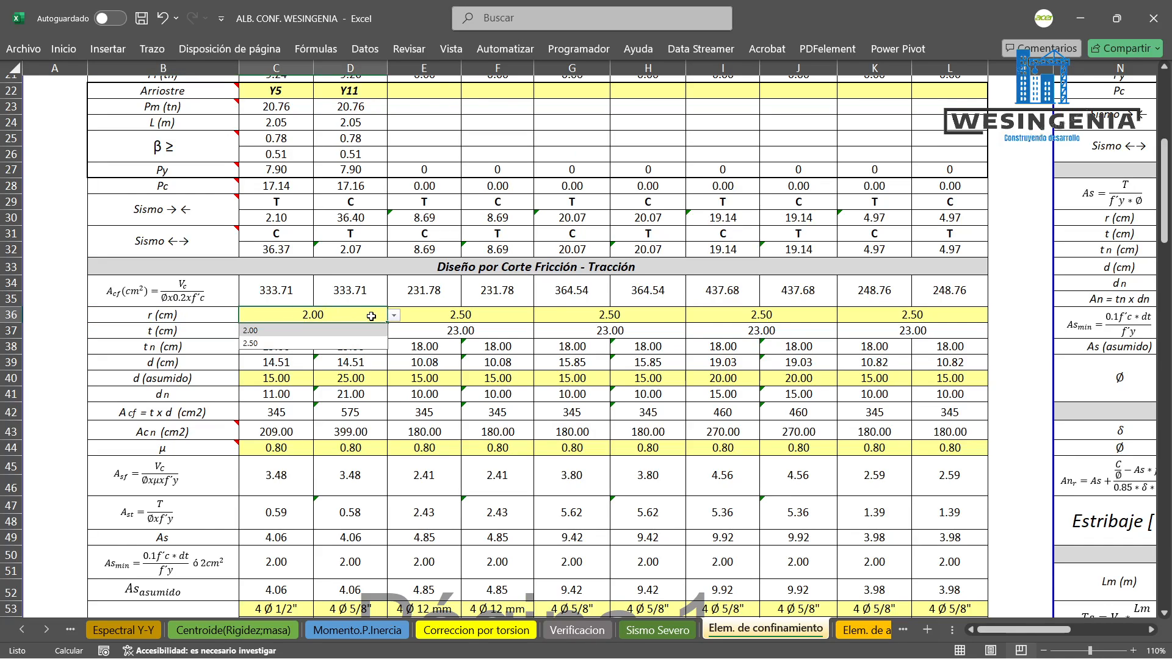
click(296, 343)
click(395, 315)
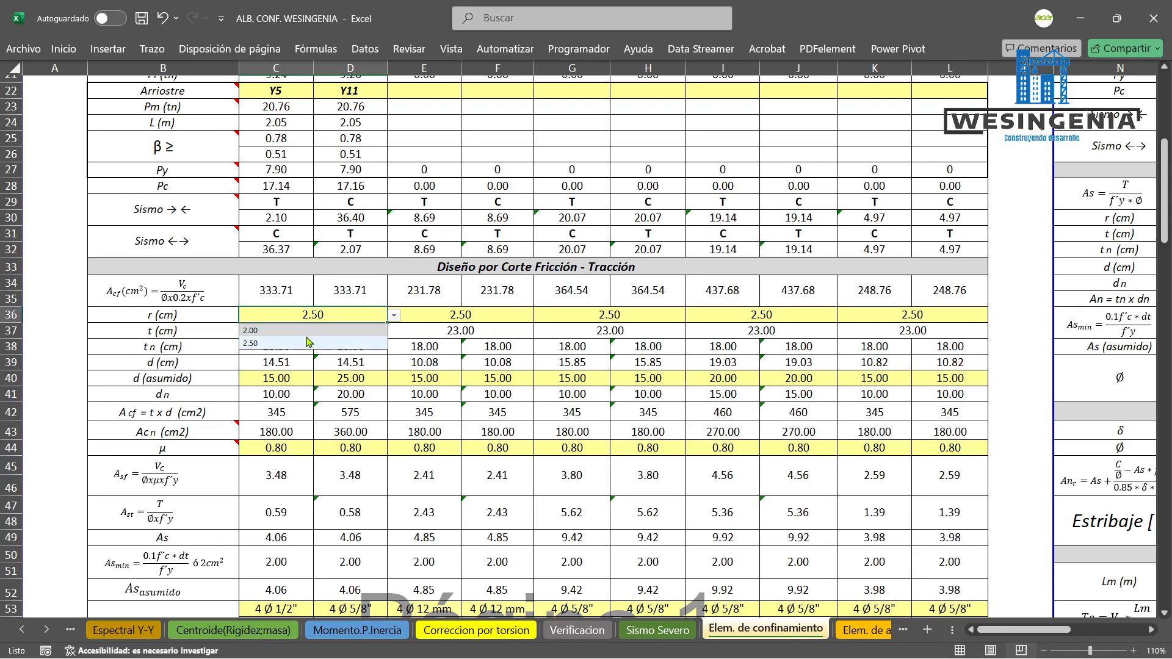
click(333, 331)
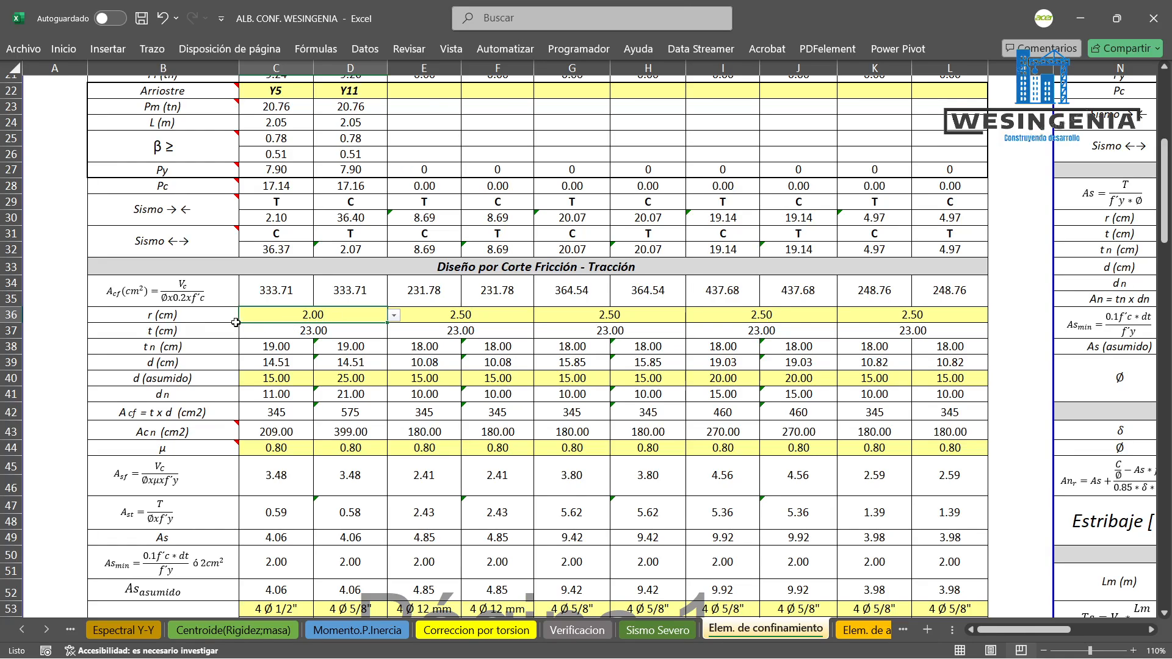
Examine the thickness t entry of wall X6 in row 37 and the wall and column headings of the table.
click(207, 331)
click(303, 335)
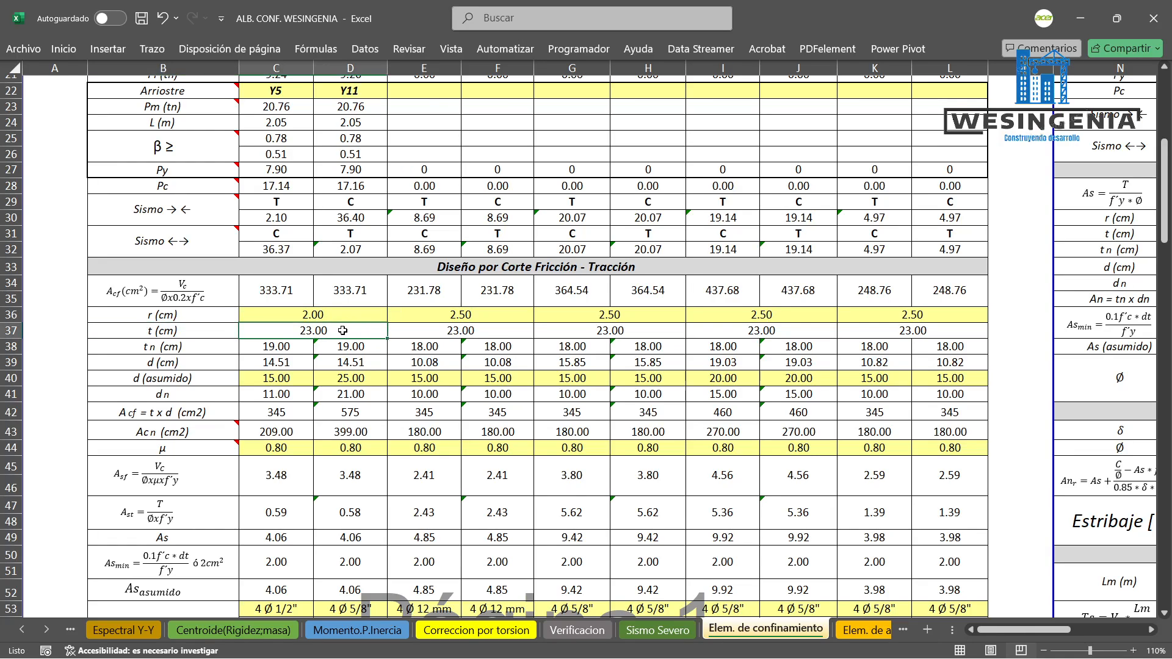
double_click(365, 329)
key(Escape)
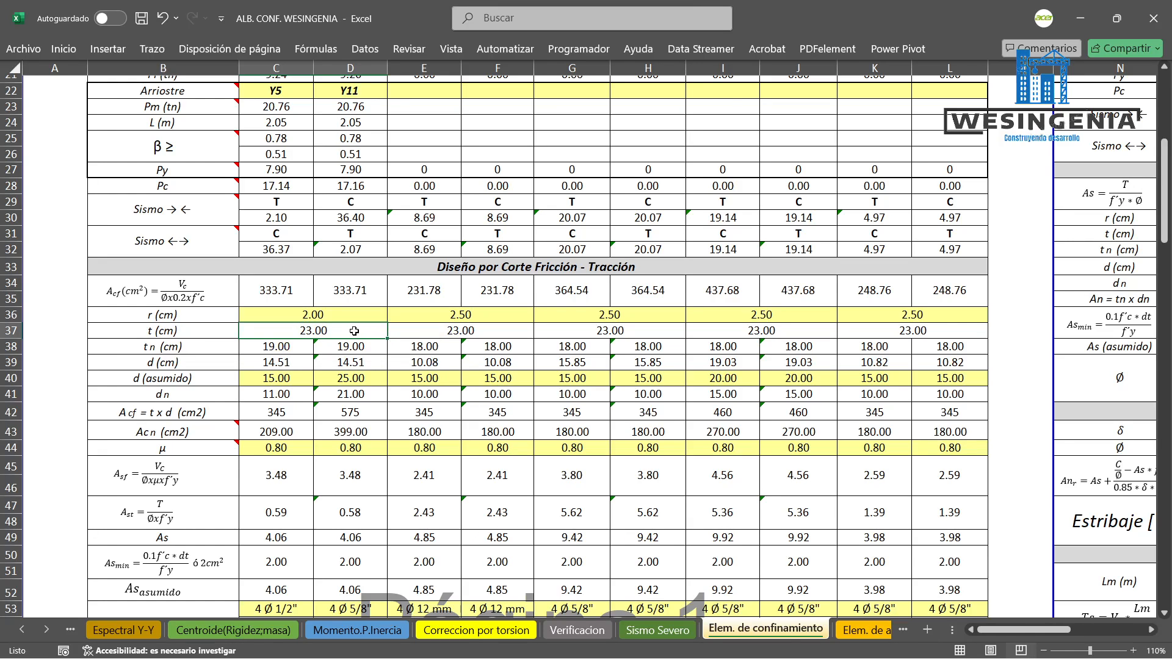
scroll(354, 330, up, 3)
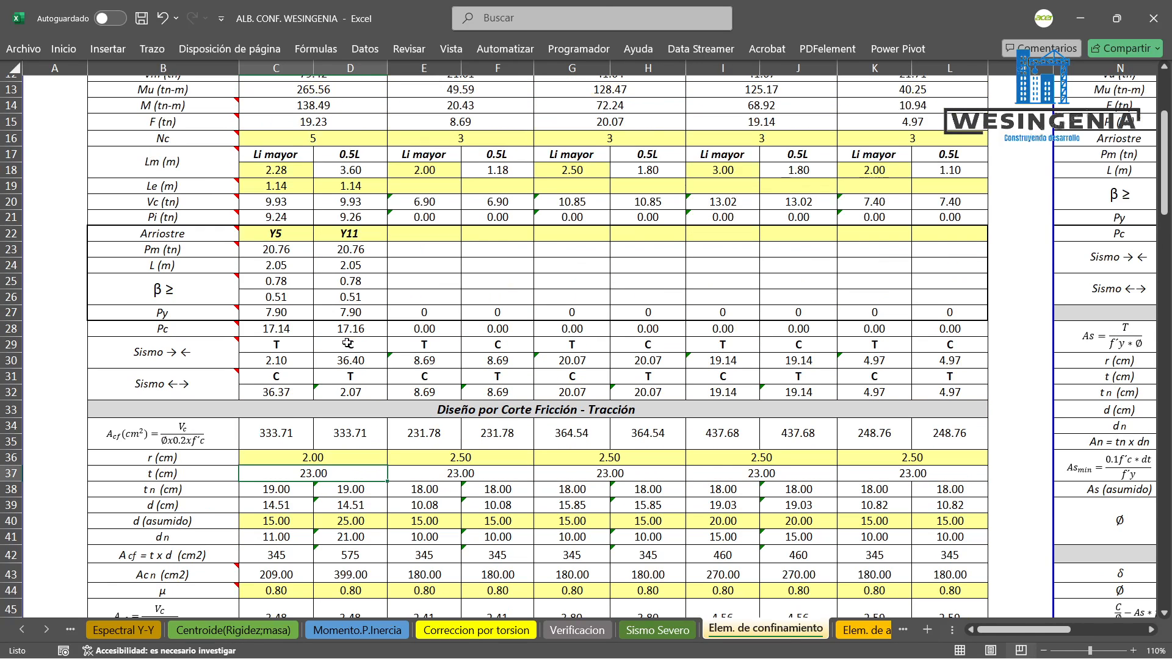
double_click(346, 474)
key(Escape)
scroll(334, 434, up, 4)
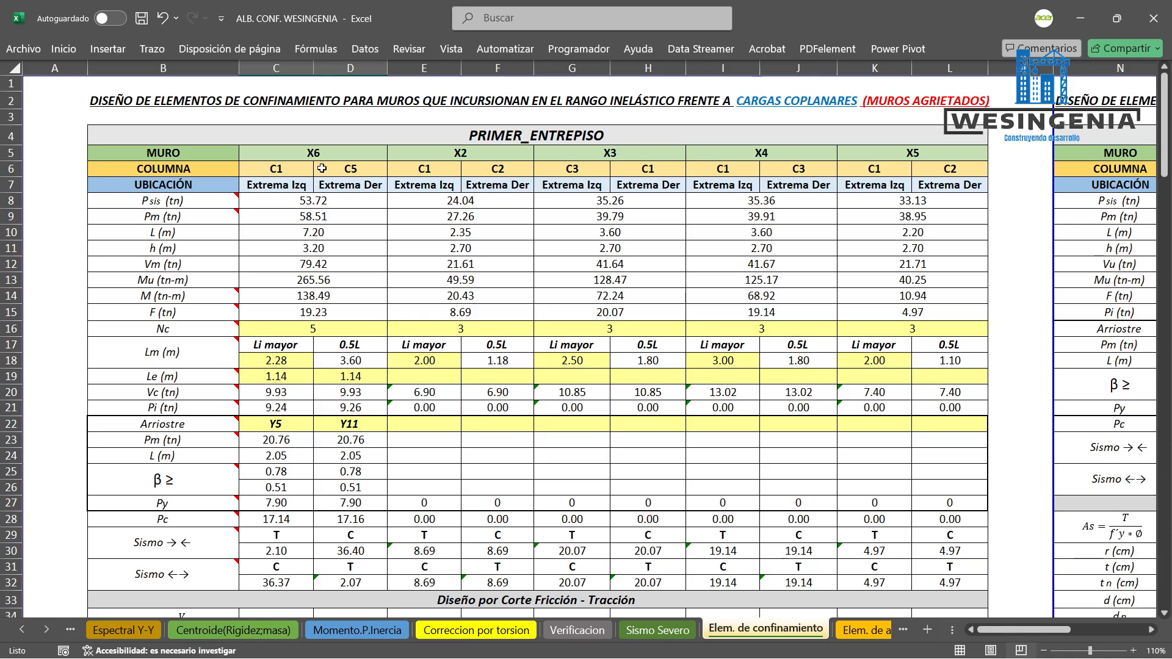
scroll(390, 260, down, 7)
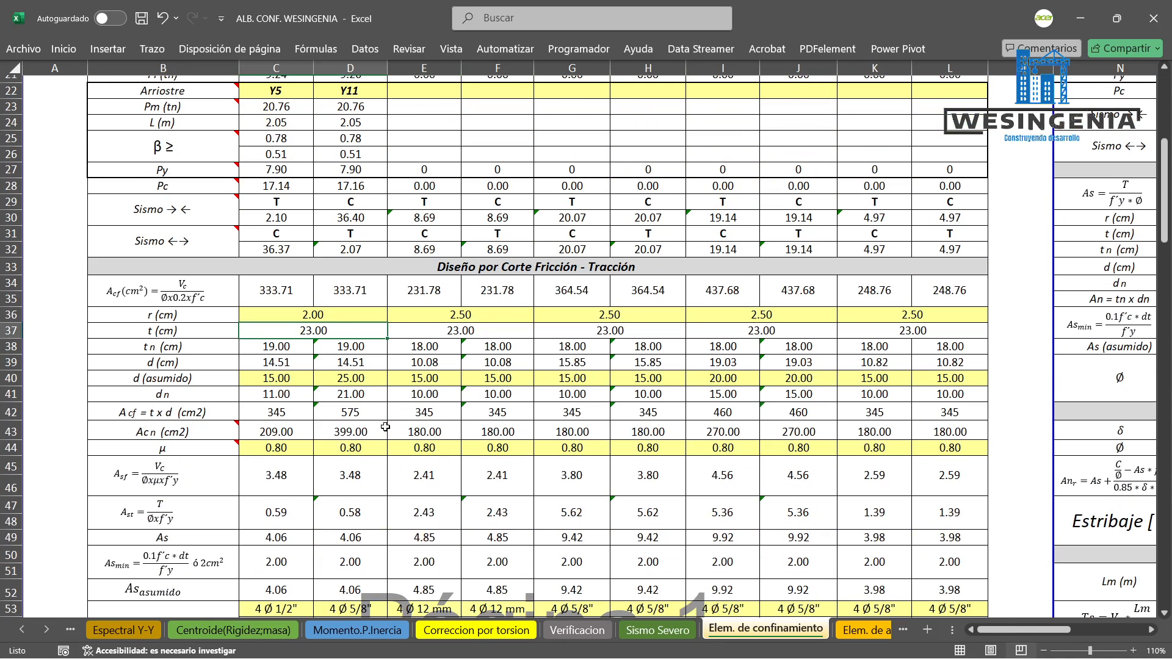
Compare the required Acf, thicknesses t and tn, assumed depth and provided area t x d for column C1 of wall X6.
click(266, 349)
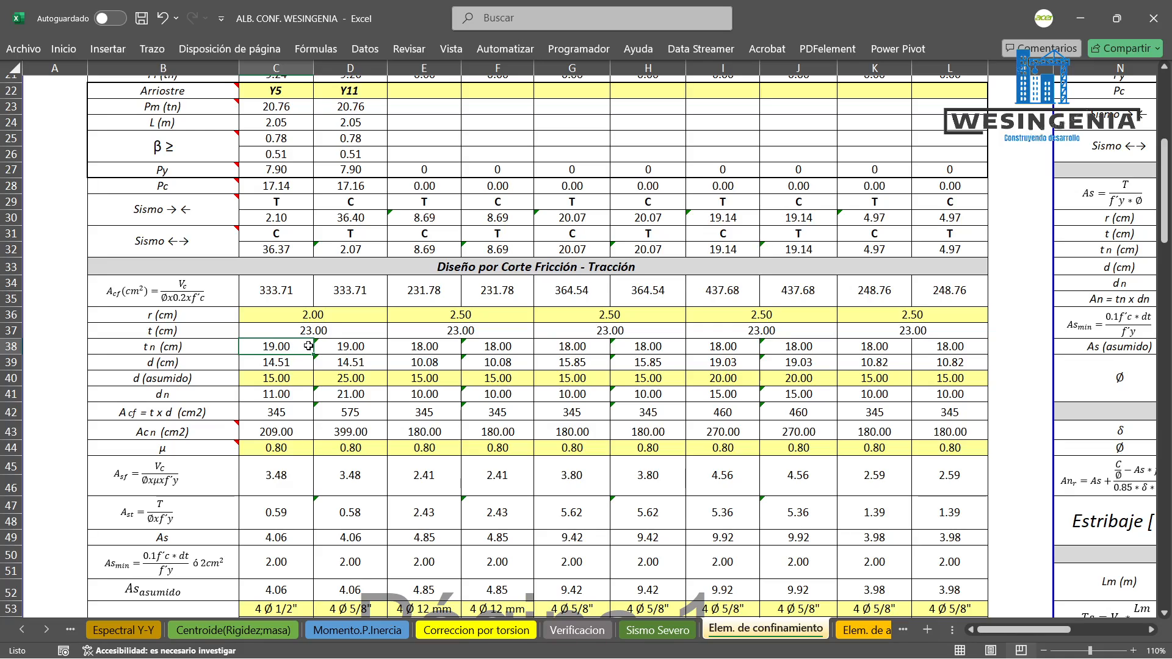
click(305, 410)
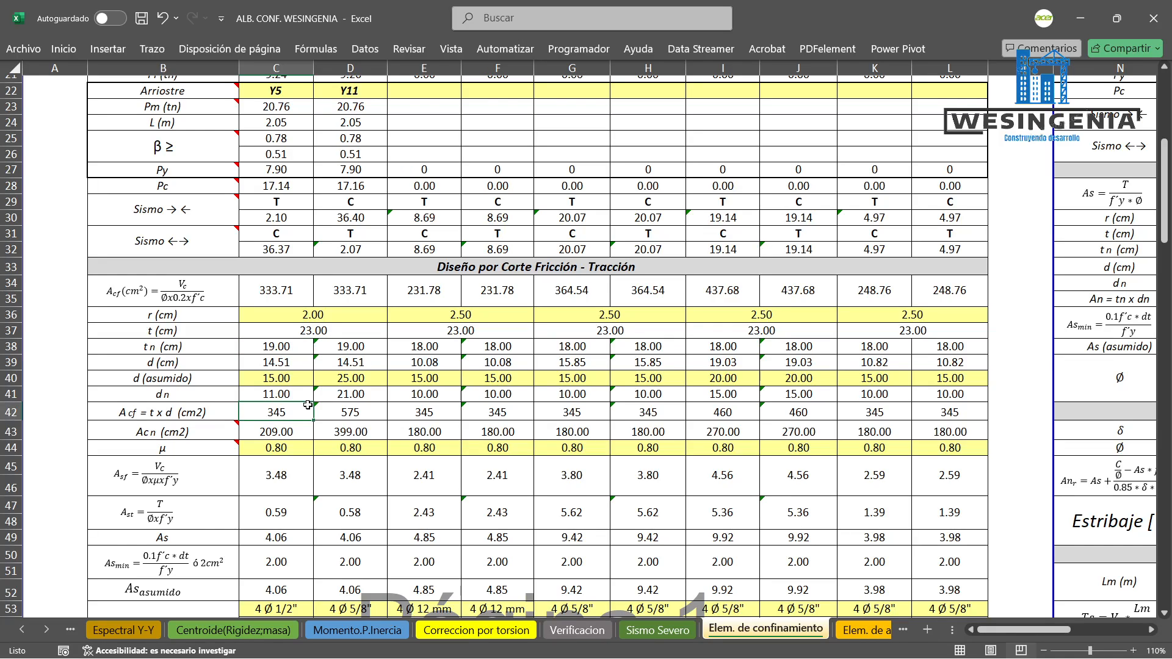
click(284, 294)
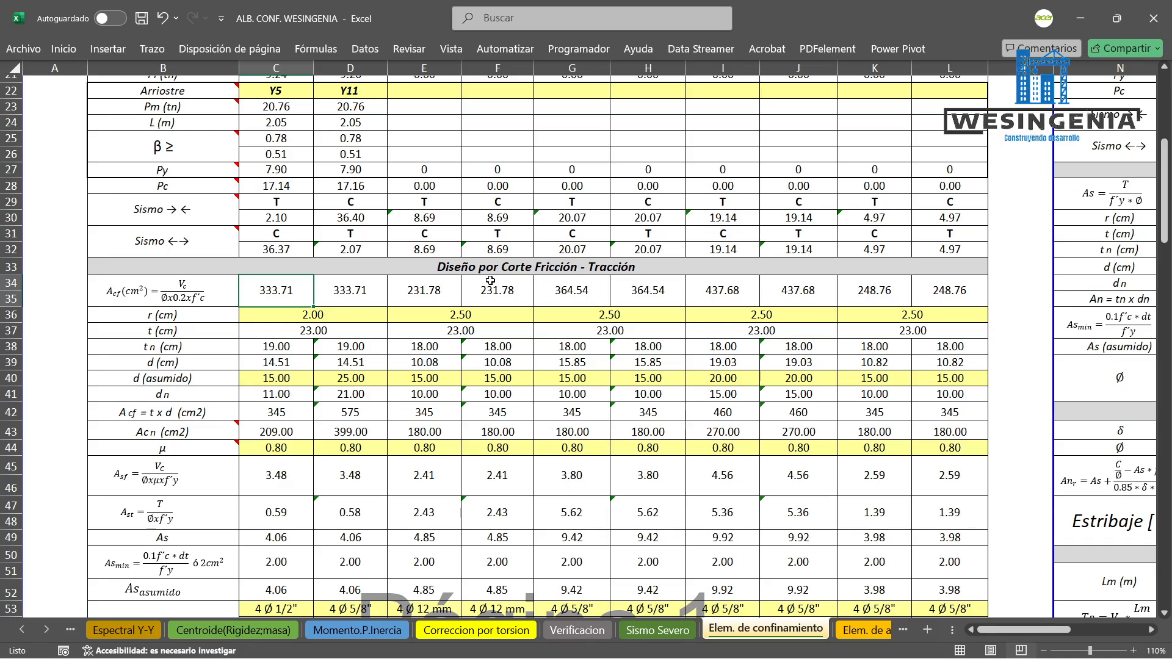
click(306, 335)
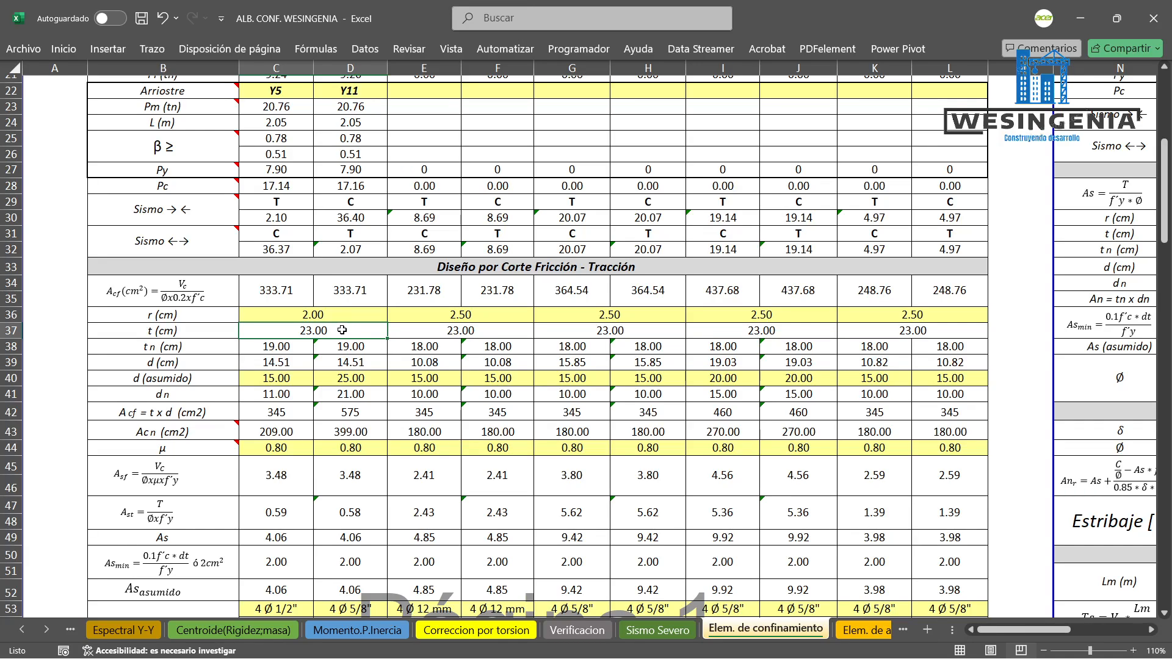
click(305, 375)
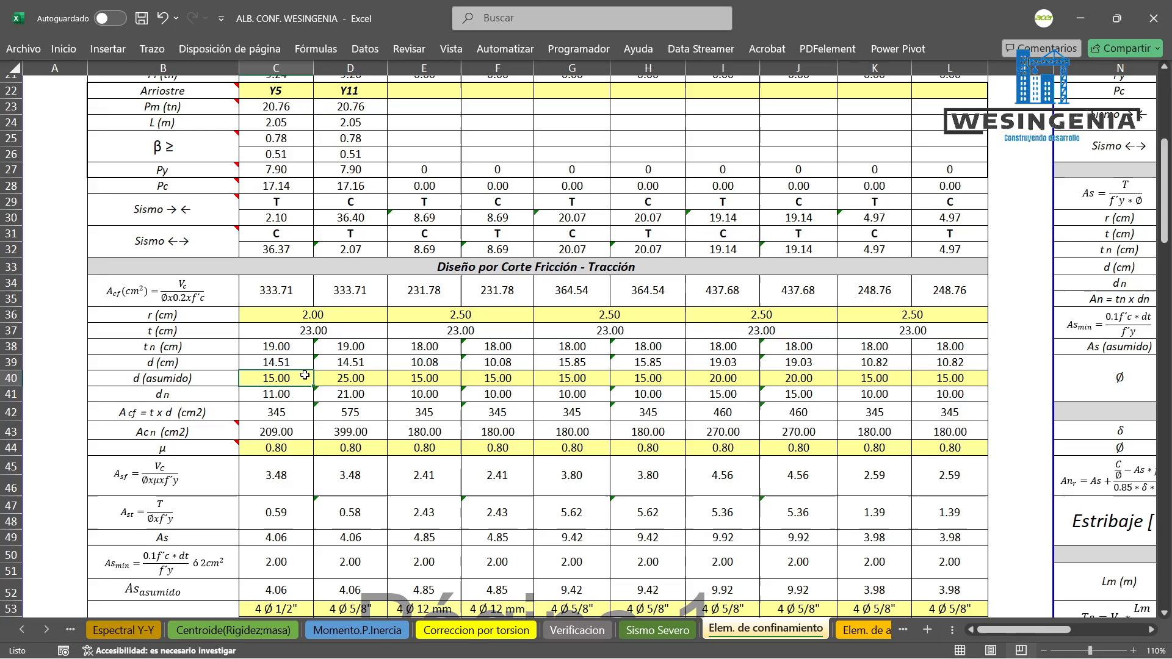
Inspect the depth d formula in C39, leaving it unchanged, and compare it with the assumed depth in C40.
click(311, 364)
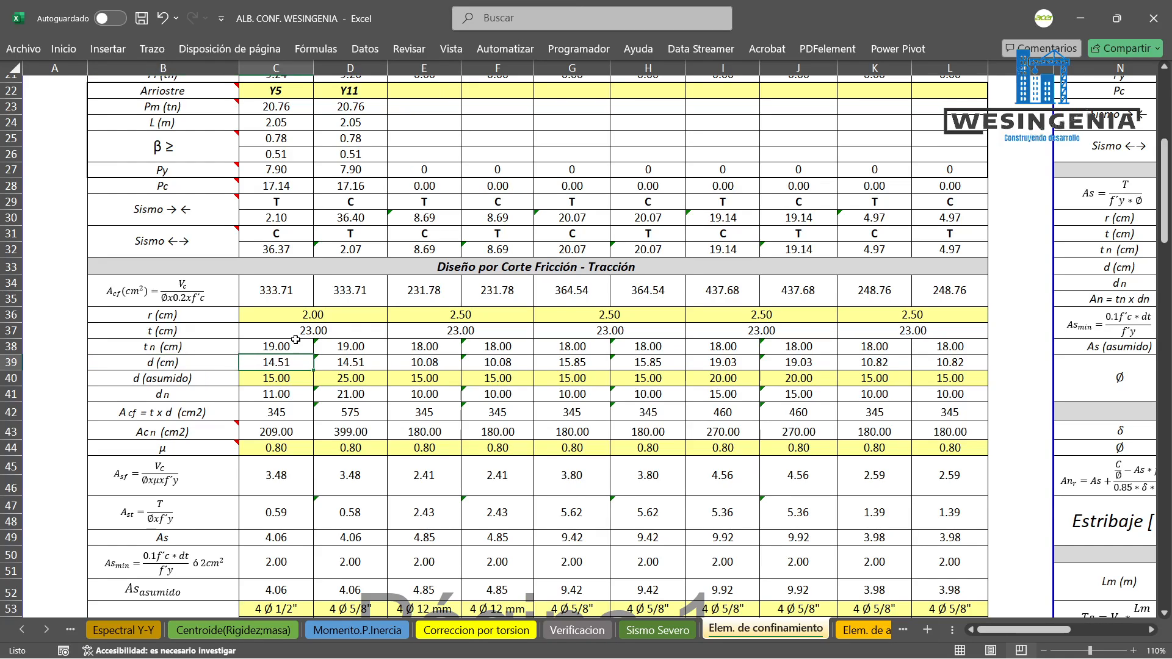
click(308, 326)
click(293, 361)
double_click(302, 360)
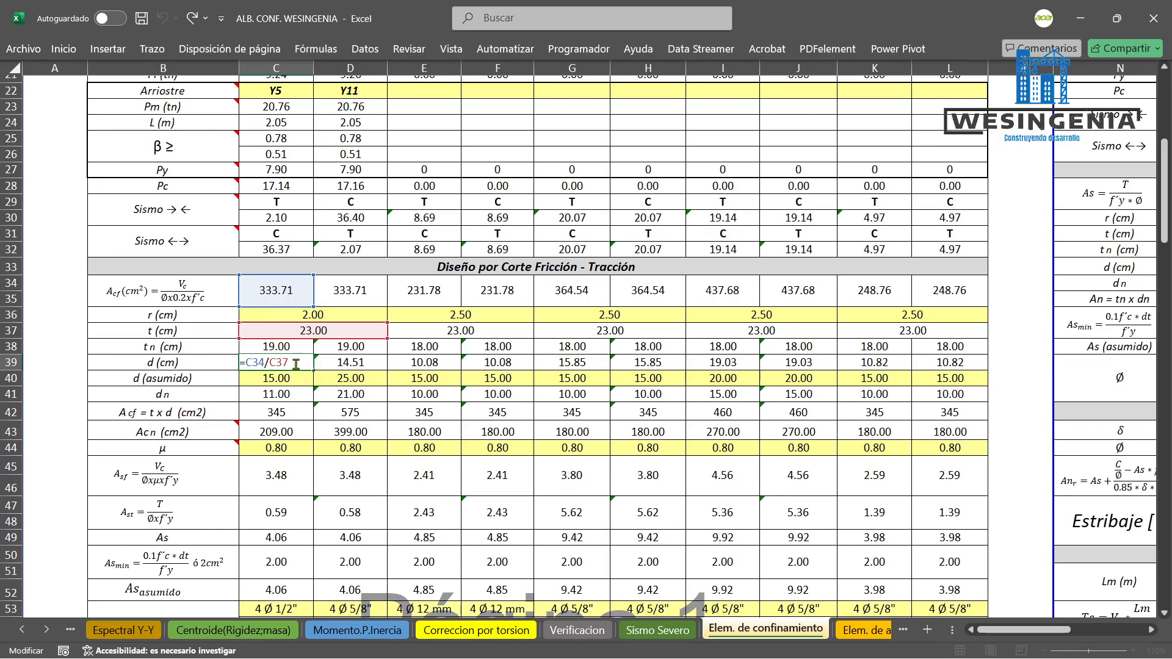
scroll(294, 375, up, 1)
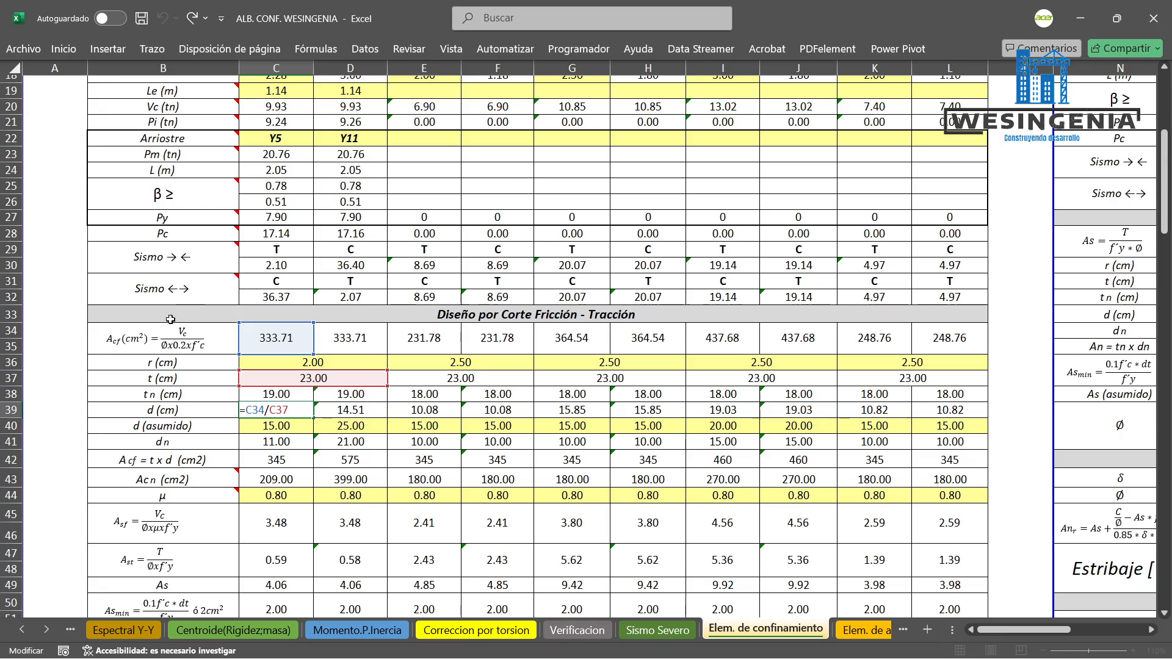
key(ctrl+Return)
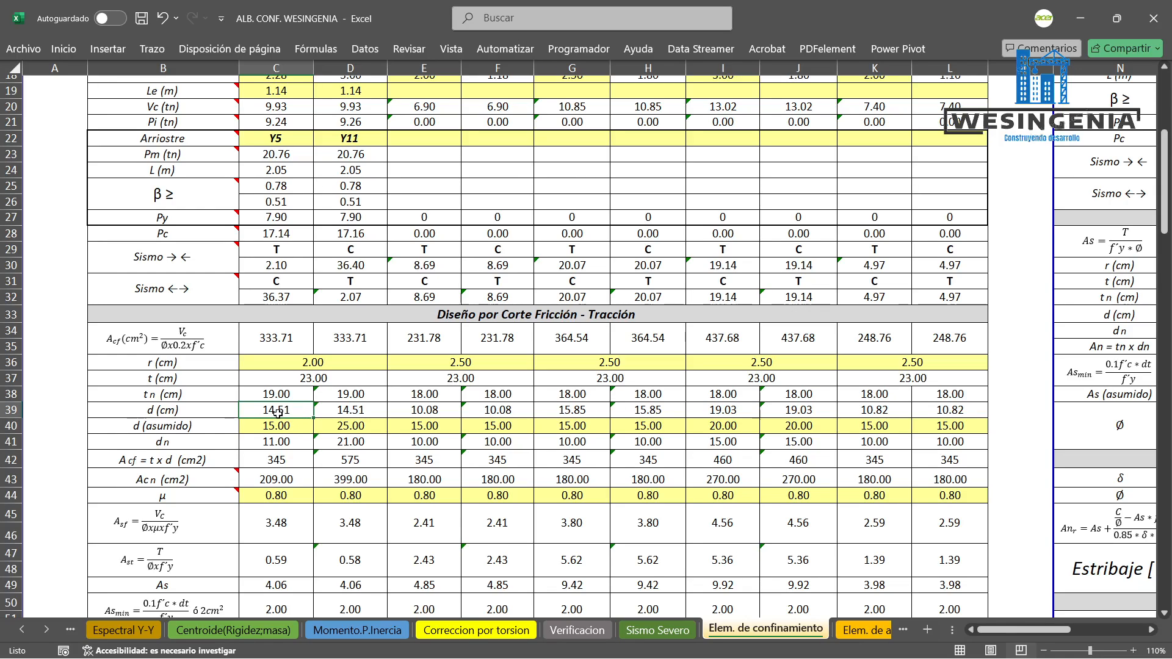
click(211, 411)
click(293, 407)
click(290, 426)
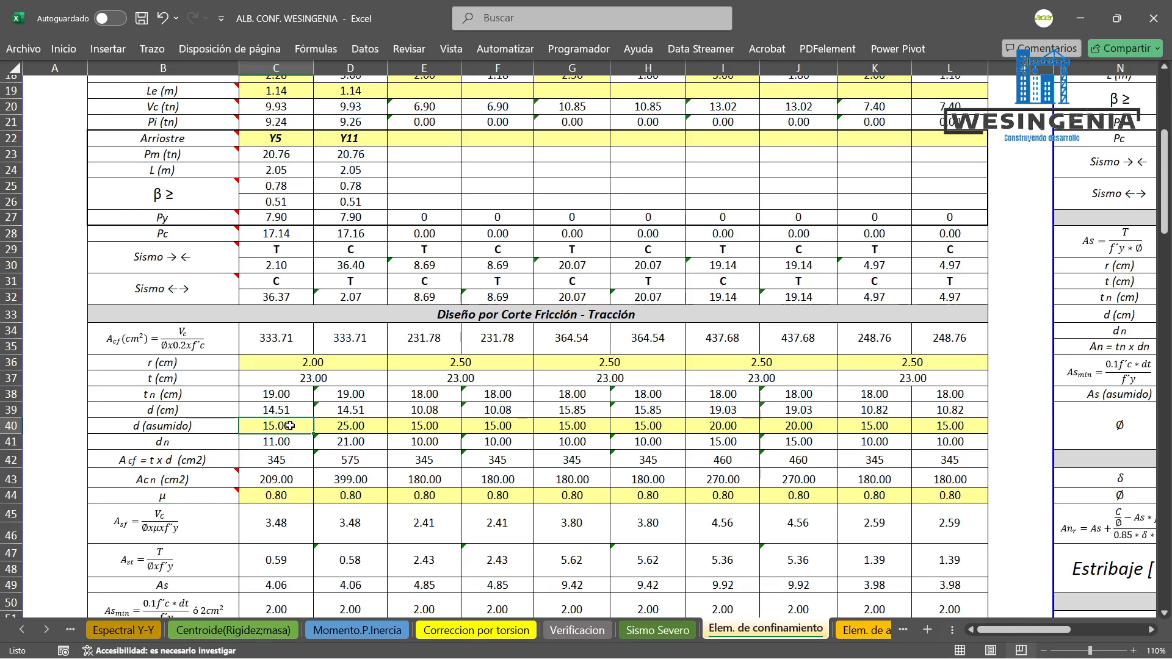
Sketch a wall with a confinement column at its end in blue pen over the shear-friction rows of walls X3 and X4.
click(152, 49)
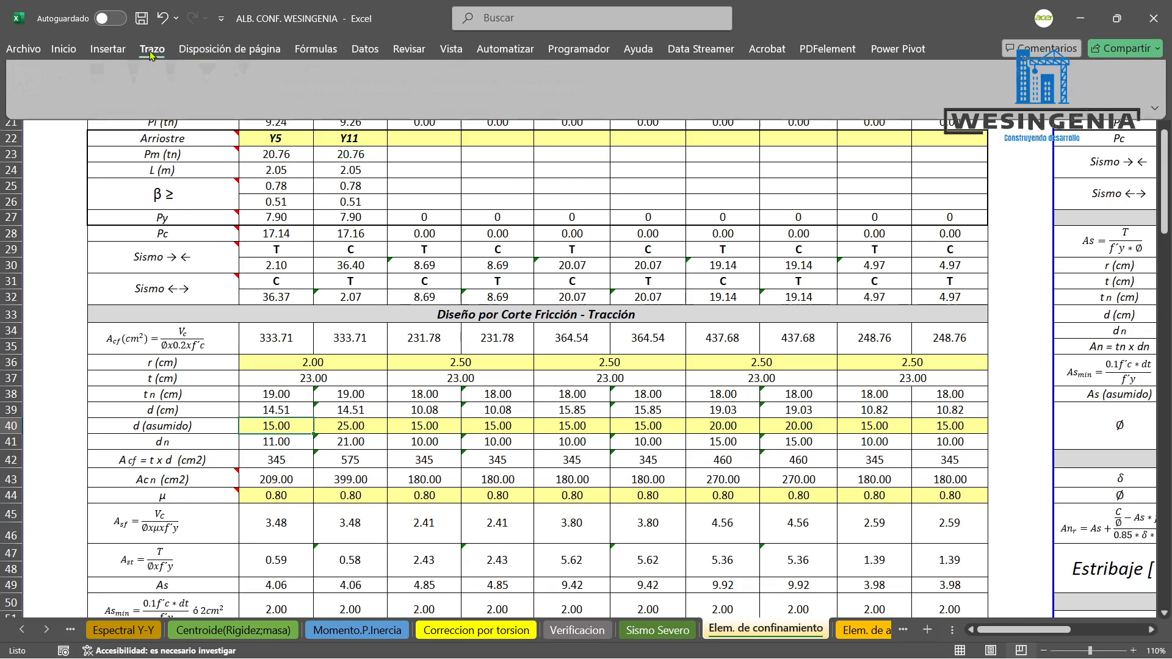
click(180, 88)
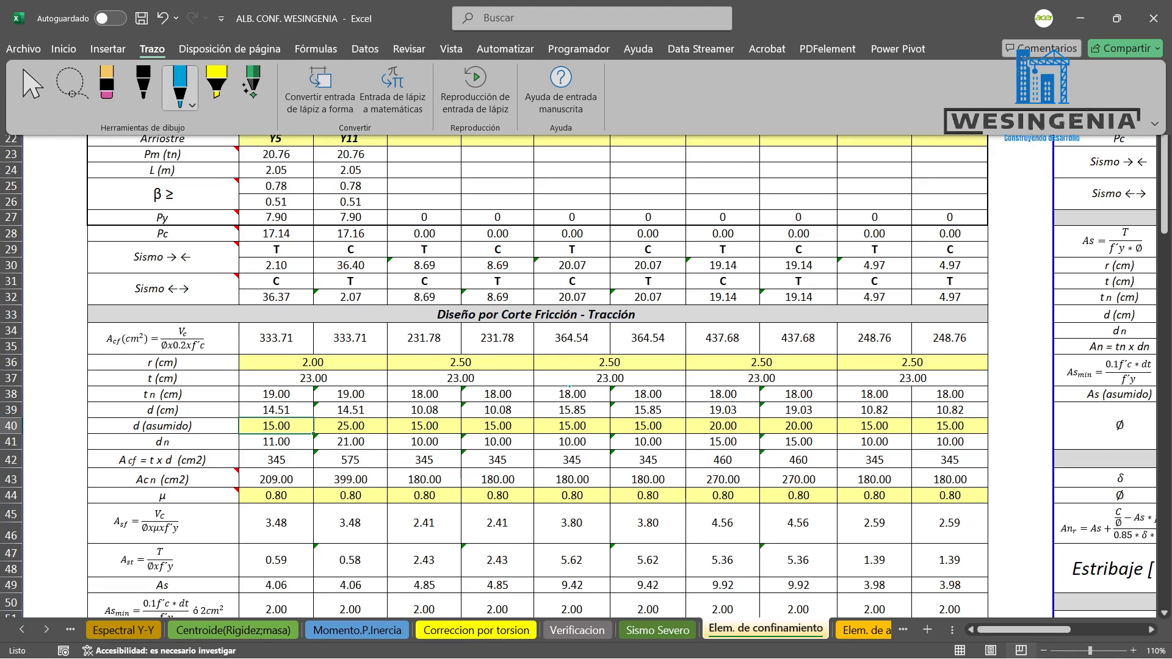
drag(568, 352, 569, 412)
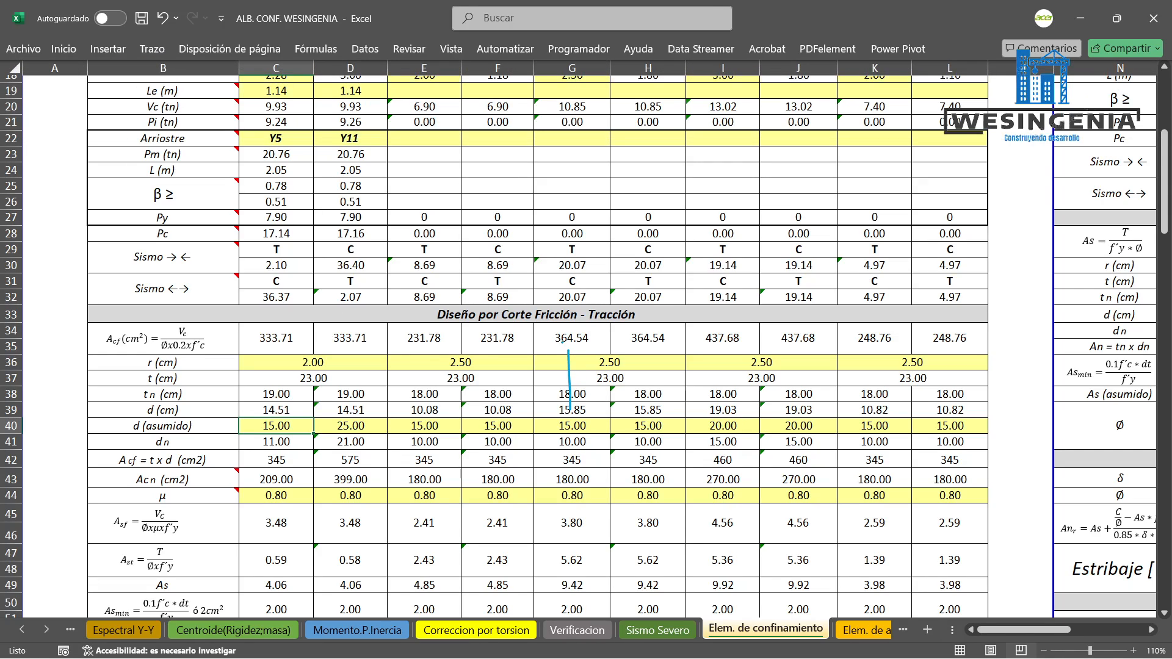
drag(560, 348, 577, 395)
drag(575, 354, 710, 354)
drag(584, 403, 715, 406)
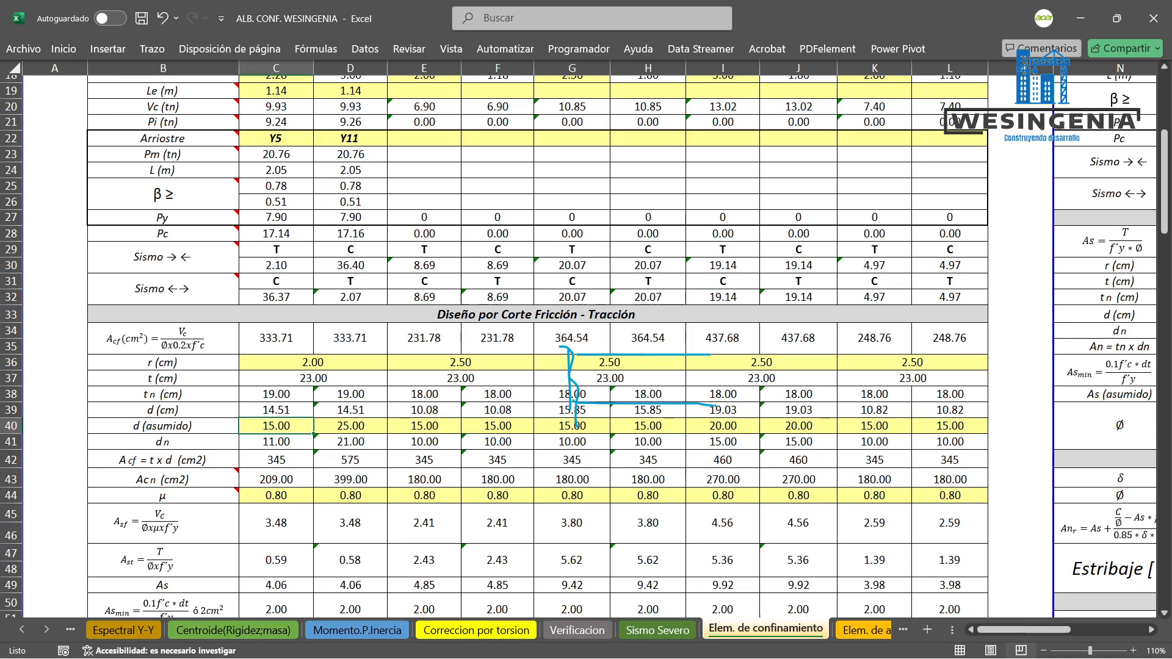
drag(710, 352, 715, 407)
drag(711, 352, 760, 353)
drag(759, 405, 720, 404)
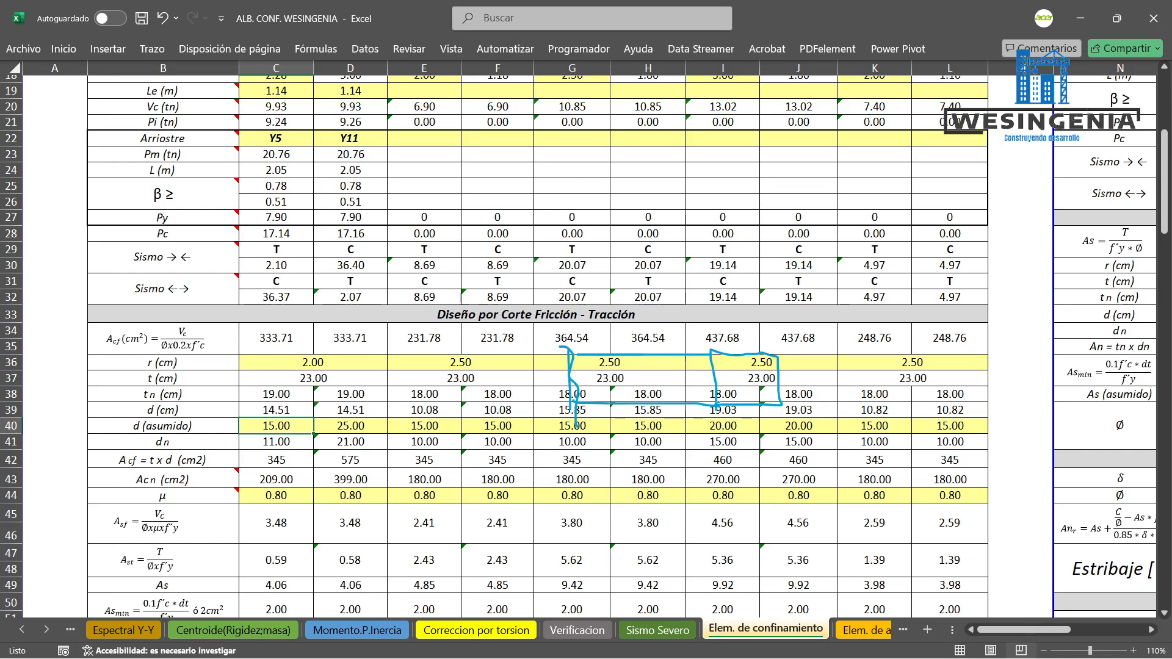
Mark the thickness of the sketched wall and column, labelling the dimension beside the column 23 cm.
drag(802, 349, 826, 348)
drag(818, 349, 828, 400)
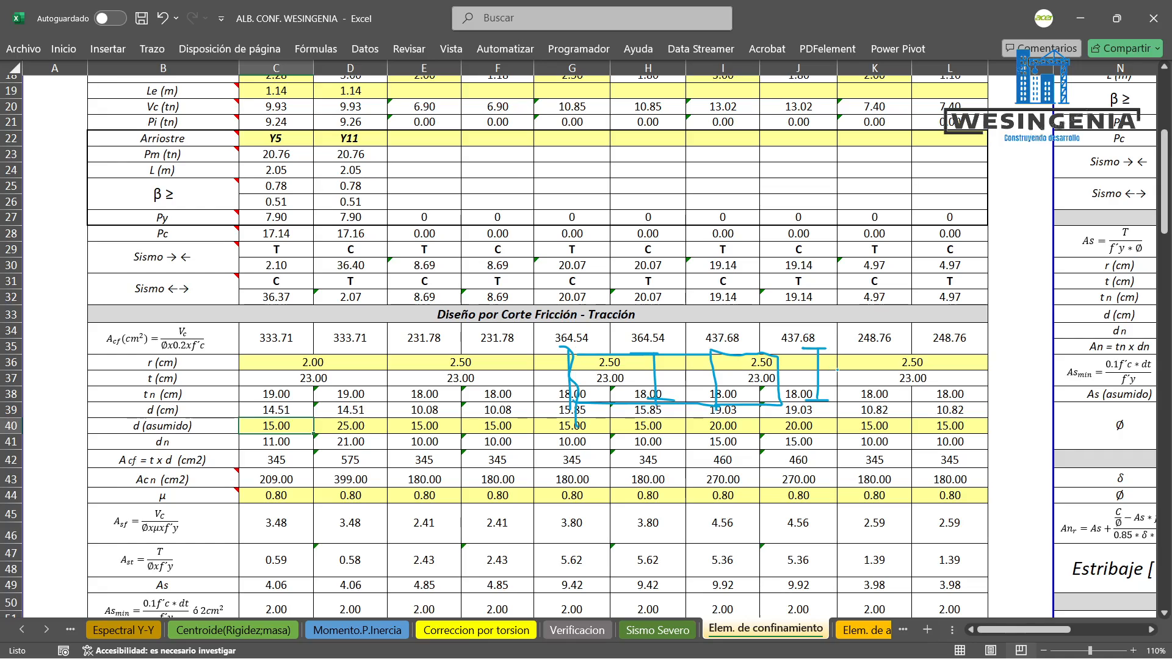
drag(835, 369, 851, 389)
Sketch a second wall above the first one, with an end column that projects beyond the wall's thickness.
drag(553, 173, 580, 257)
drag(572, 179, 716, 179)
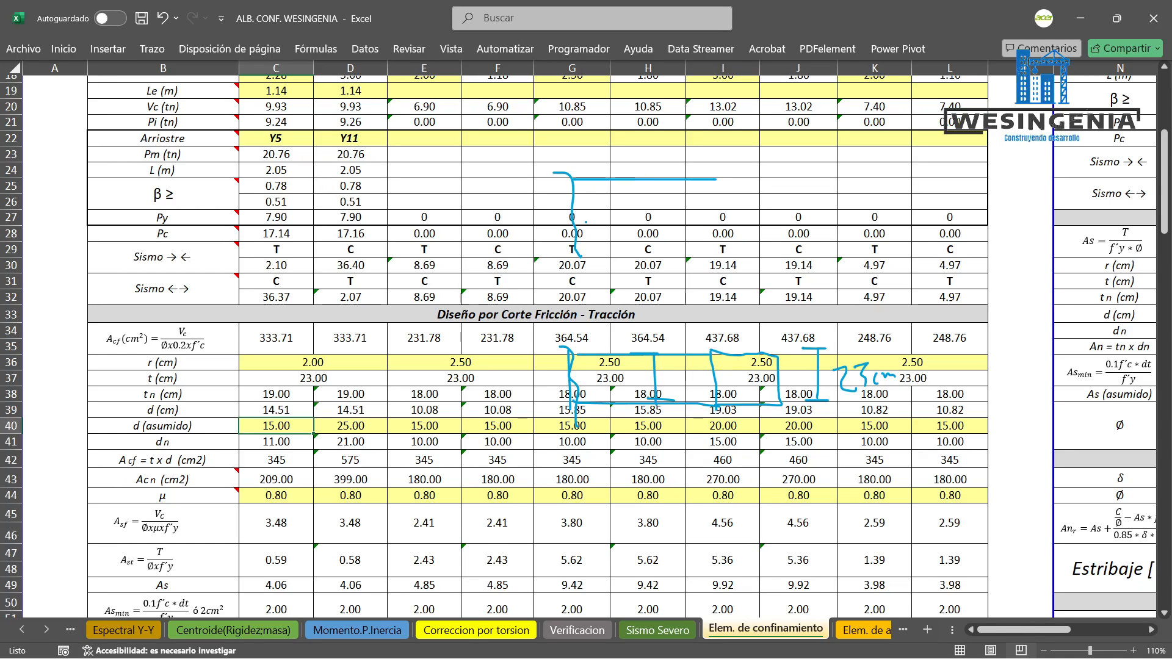
drag(576, 229, 722, 230)
drag(715, 179, 722, 248)
mouse_move(717, 175)
mouse_down()
mouse_move(767, 177)
mouse_move(778, 224)
mouse_move(727, 252)
mouse_up()
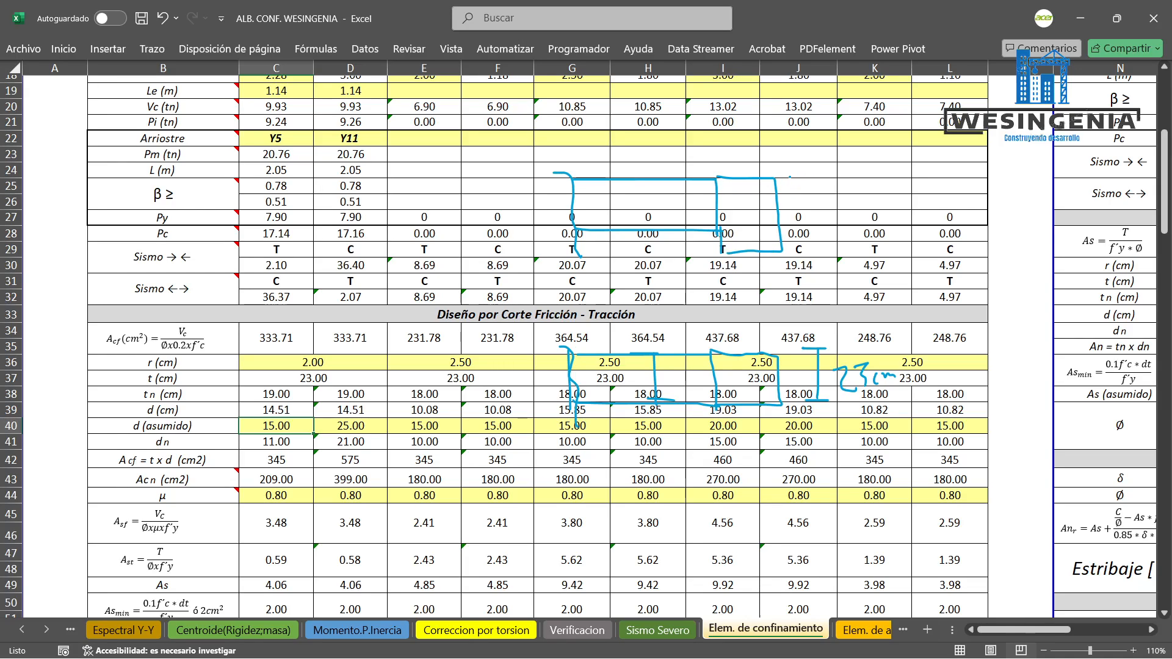
Dimension the projecting column of the second sketch in centimetres, and circle the 23 cm dimension of the first sketch.
drag(788, 177, 810, 178)
mouse_move(802, 174)
mouse_down()
mouse_move(802, 212)
mouse_move(830, 215)
mouse_move(852, 193)
mouse_up()
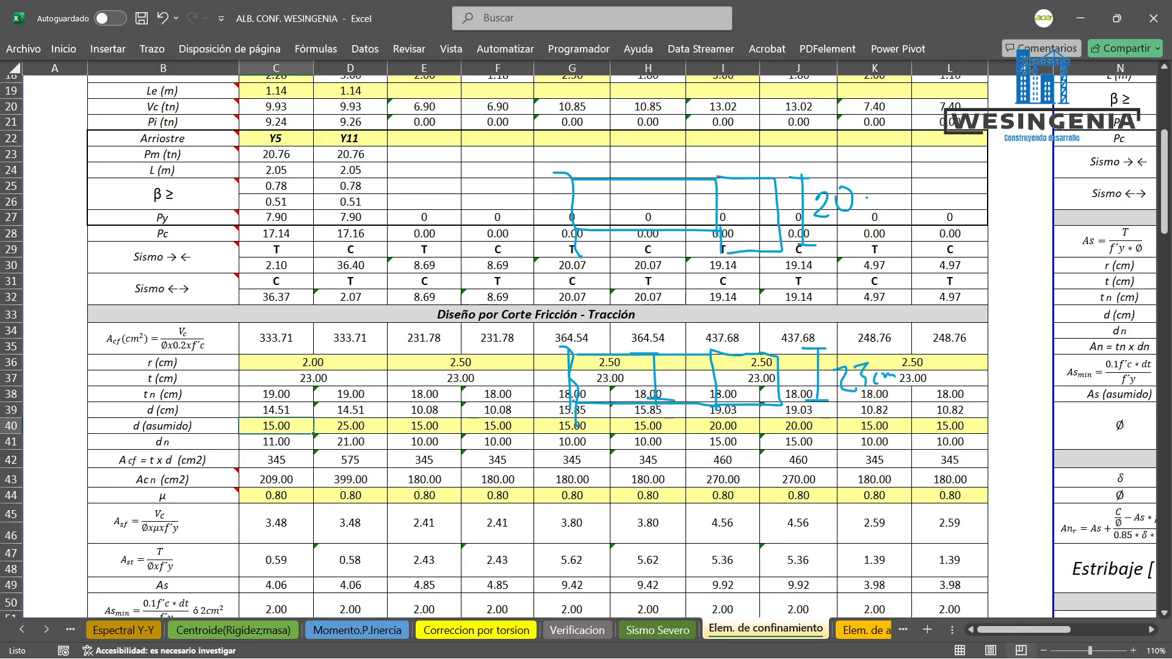
key(ctrl+z)
drag(835, 194, 832, 220)
mouse_move(879, 334)
mouse_down()
mouse_move(855, 329)
mouse_move(959, 400)
mouse_move(815, 330)
mouse_up()
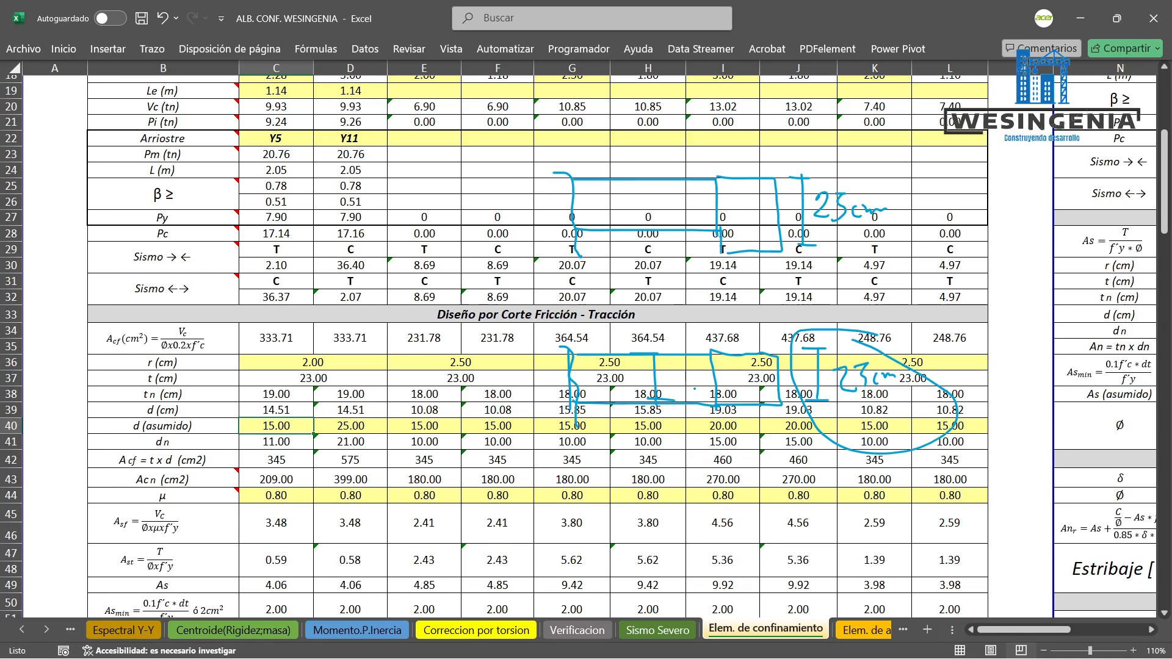
Undo all the pen strokes of both wall sketches and return to the normal selection pointer.
key(ctrl+z)
key(ctrl+z)
key(ctrl+z)
key(ctrl+z)
key(ctrl+z)
key(ctrl+z)
key(ctrl+z)
key(ctrl+z)
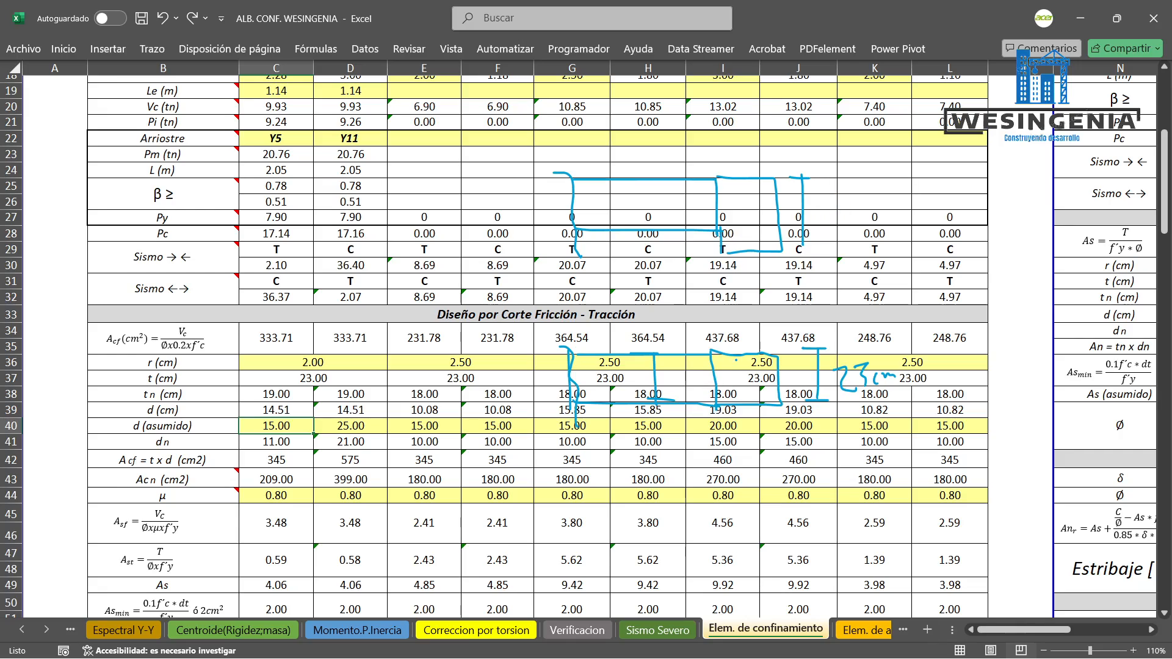
key(ctrl+z)
key(ctrl+z)
key(ctrl+z)
key(ctrl+z)
key(ctrl+z)
key(ctrl+z)
key(ctrl+z)
key(ctrl+z)
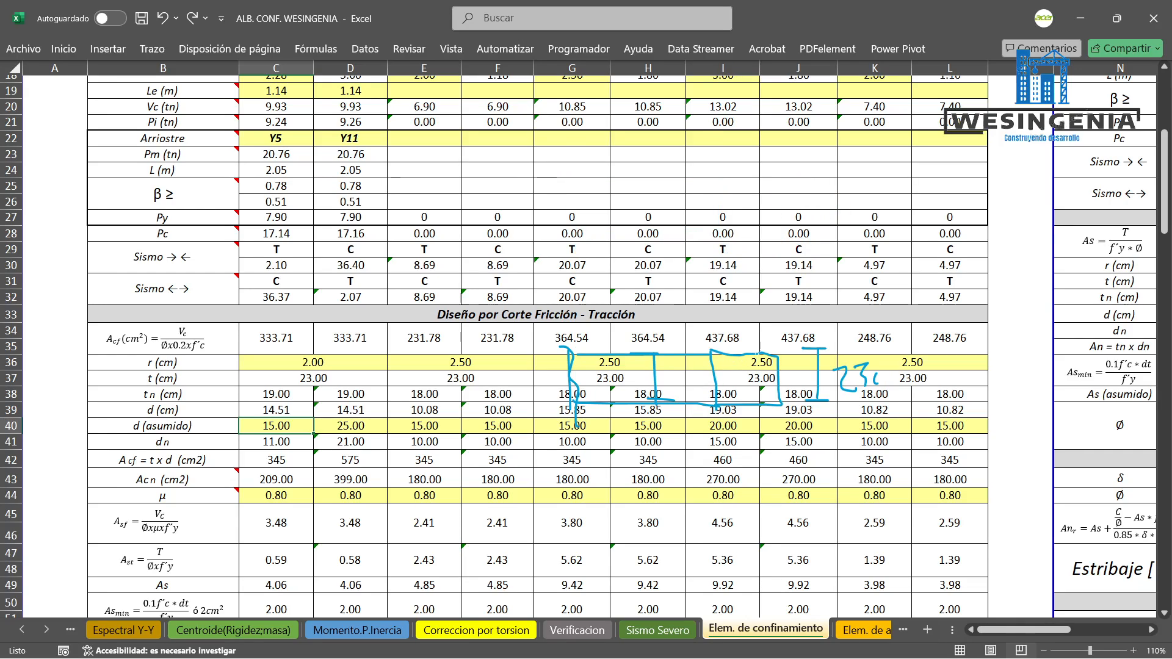
key(ctrl+z)
key(ctrl+z)
key(ctrl+z)
key(ctrl+z)
key(ctrl+z)
key(ctrl+z)
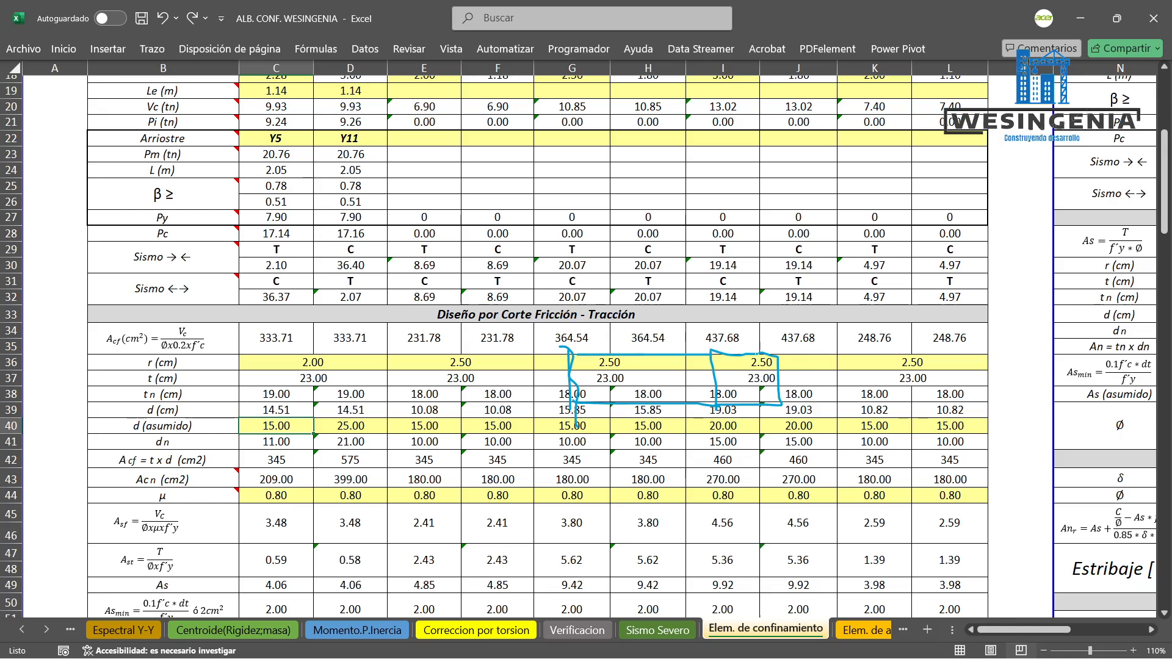
key(ctrl+z)
key(ctrl+z)
key(ctrl+z)
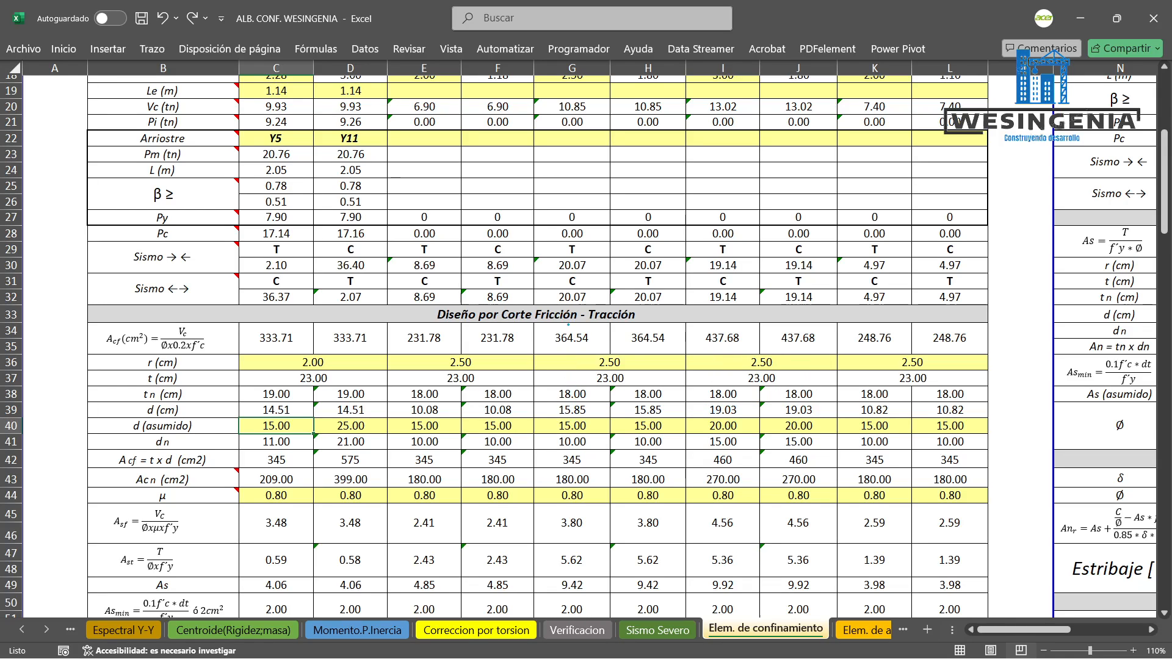
click(150, 50)
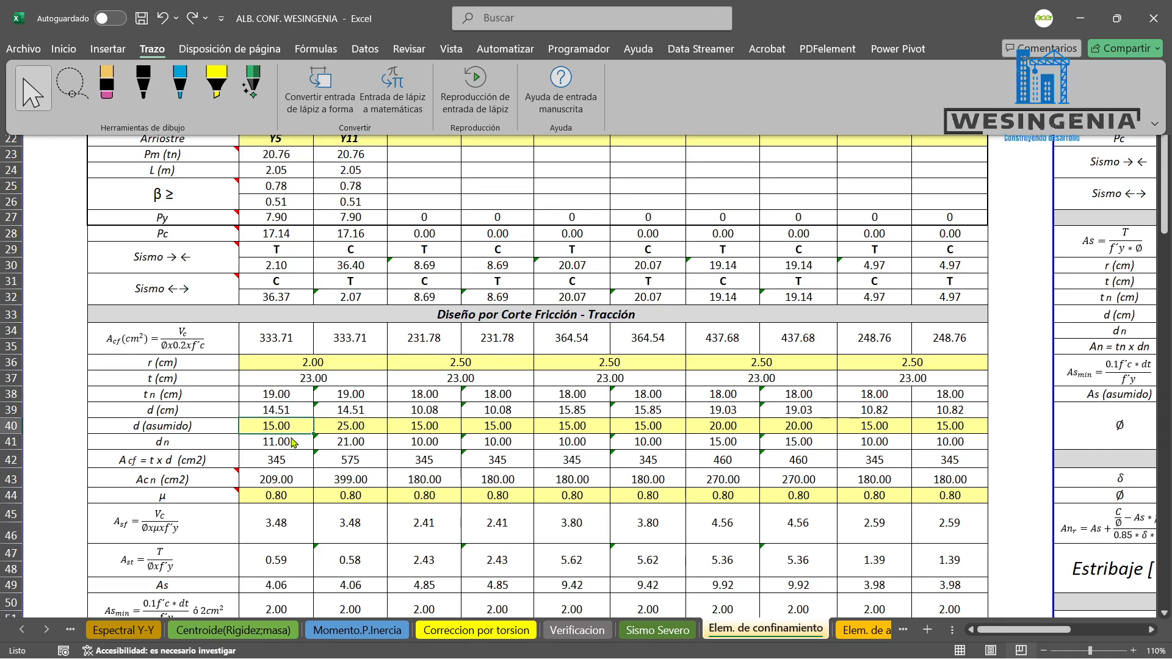
Examine the required depth d, d (asumido) and dn cells of the first two columns in the Corte Fricción - Tracción table.
click(188, 420)
click(182, 421)
click(274, 421)
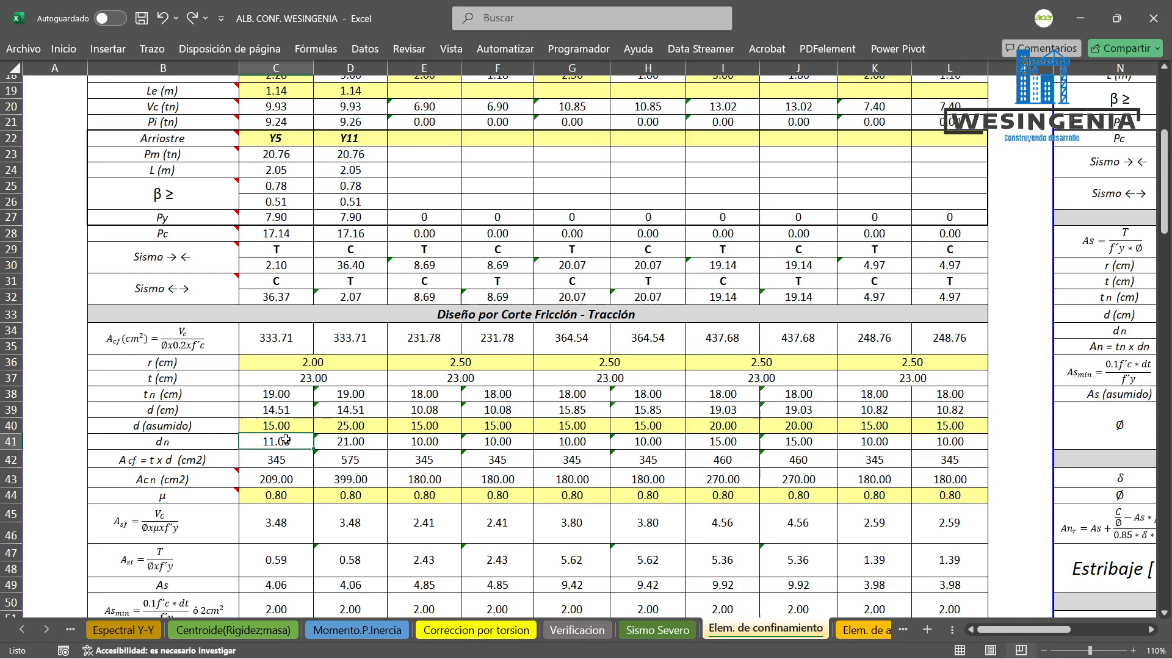
click(285, 411)
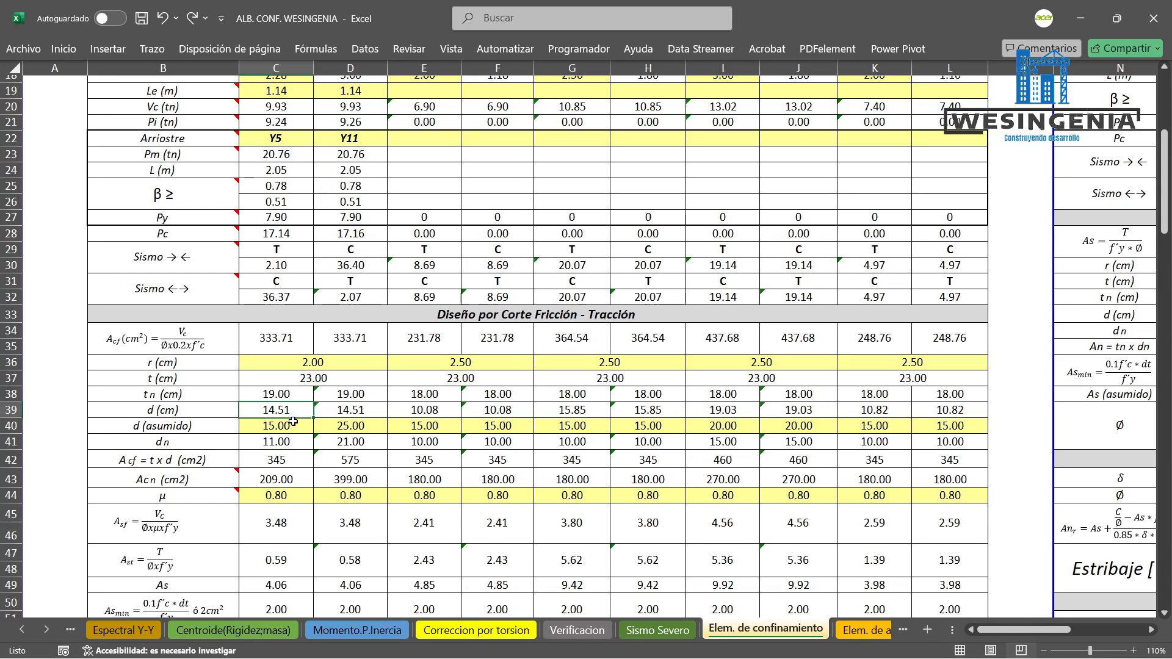
click(293, 424)
click(328, 428)
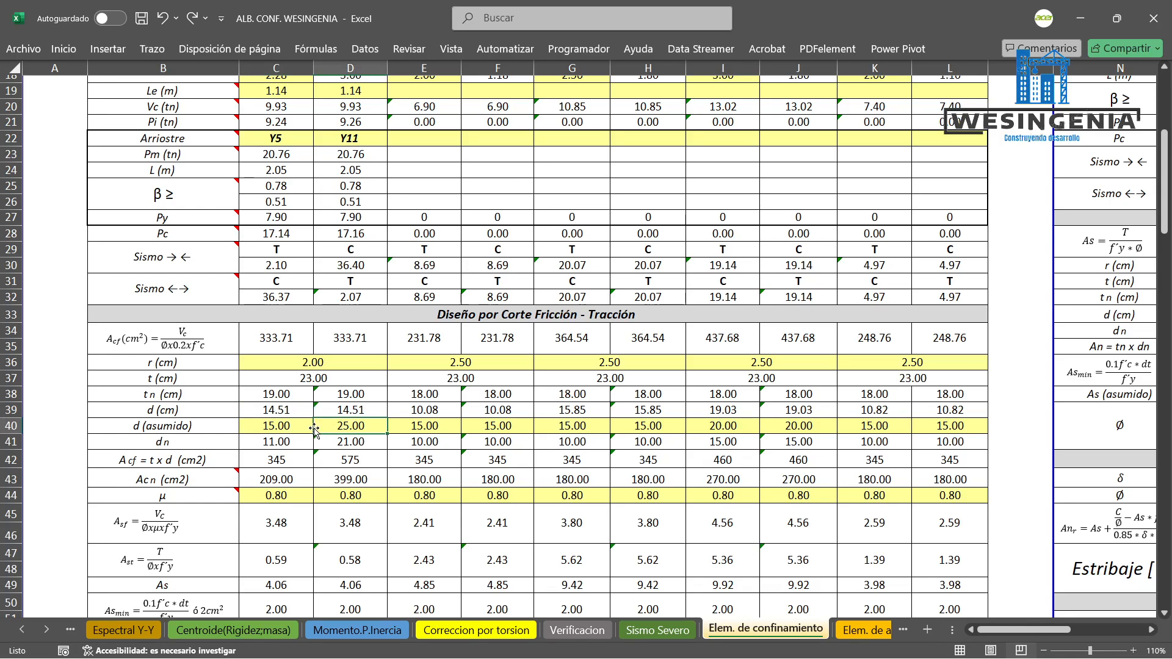
click(297, 427)
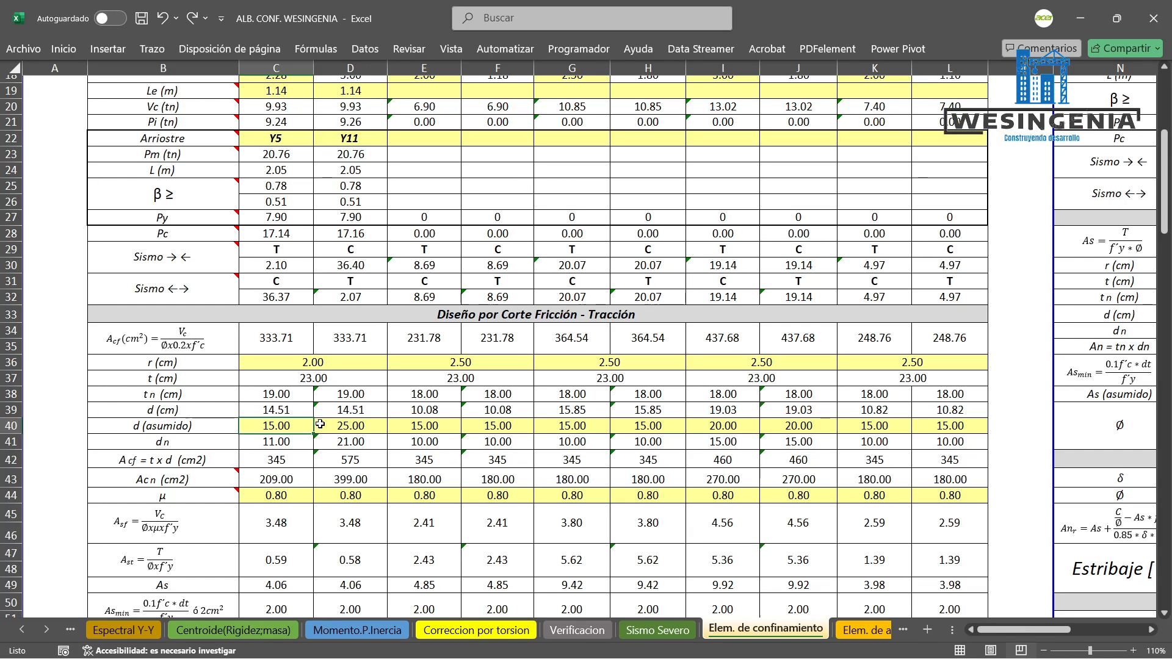
scroll(290, 441, down, 1)
click(299, 393)
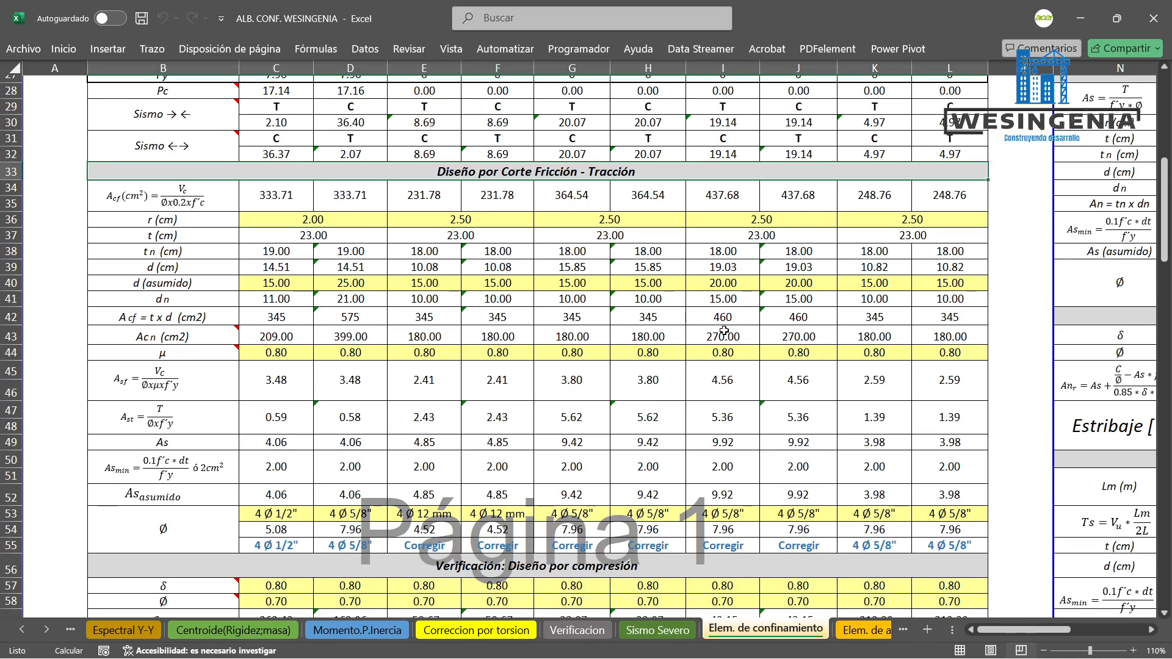
Switch to the Norma E.070 PDF in the browser and review section 8.6.3 up to a.2 Determinación del refuerzo vertical.
mouse_move(794, 658)
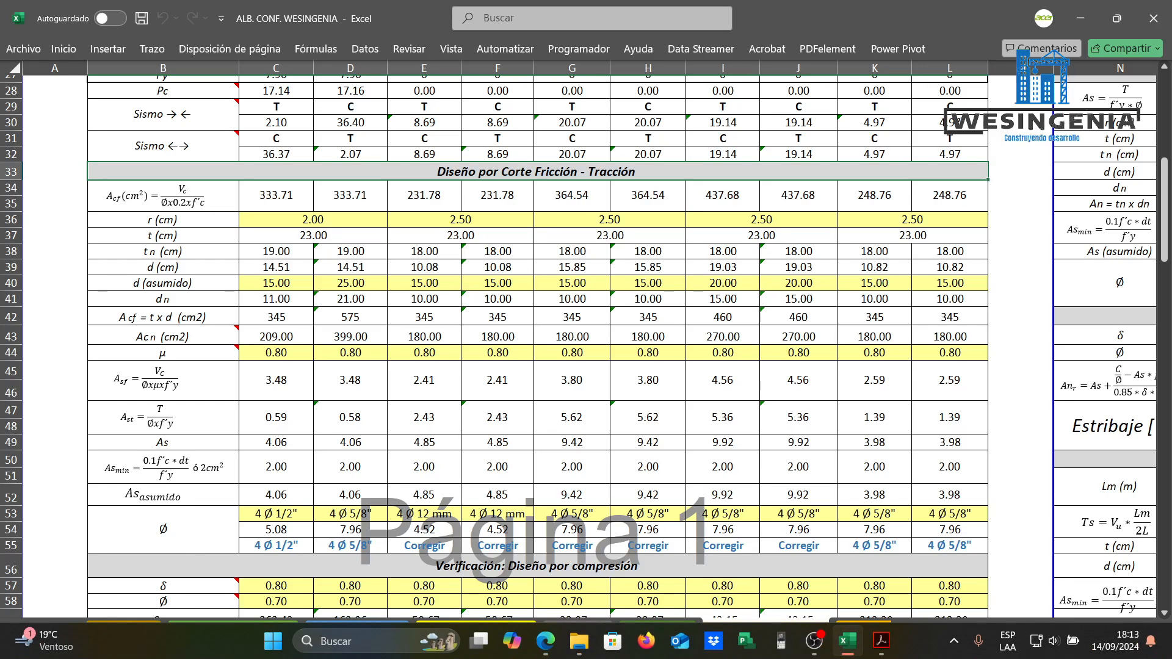
click(545, 641)
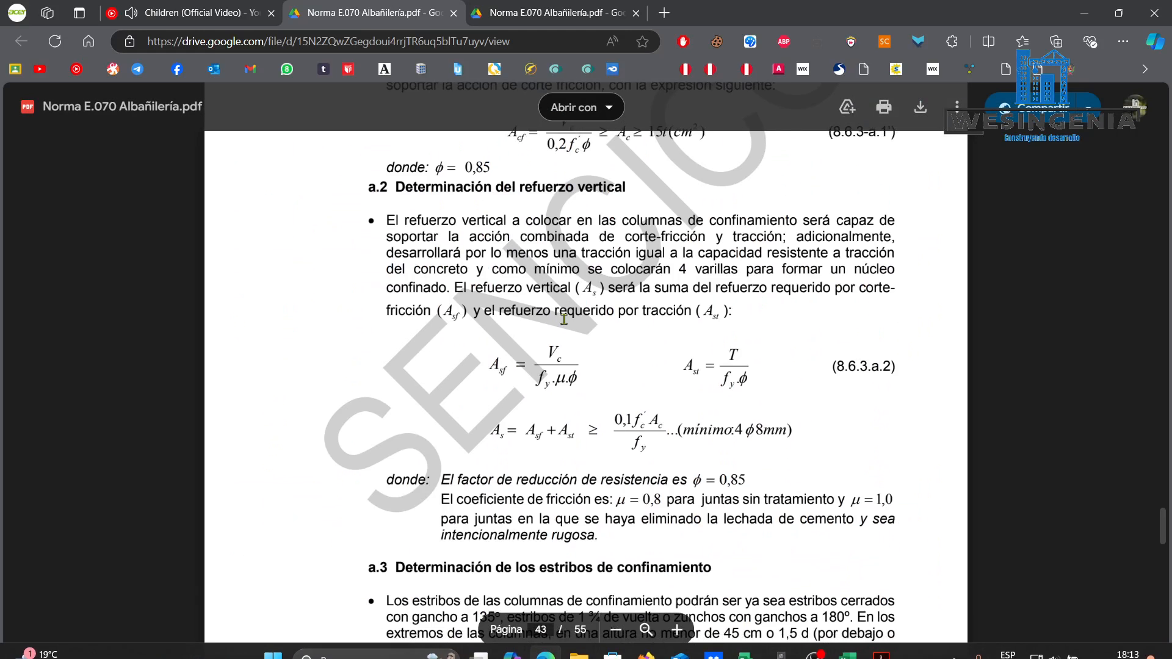
scroll(564, 321, down, 2)
scroll(564, 320, down, 5)
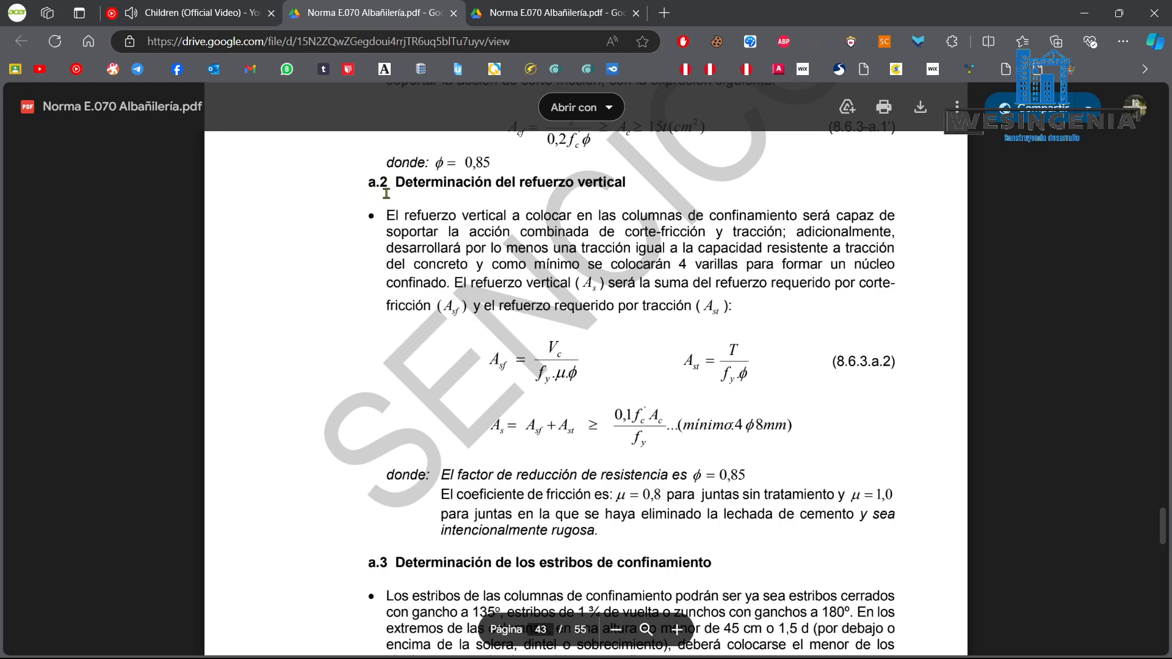
scroll(388, 232, up, 10)
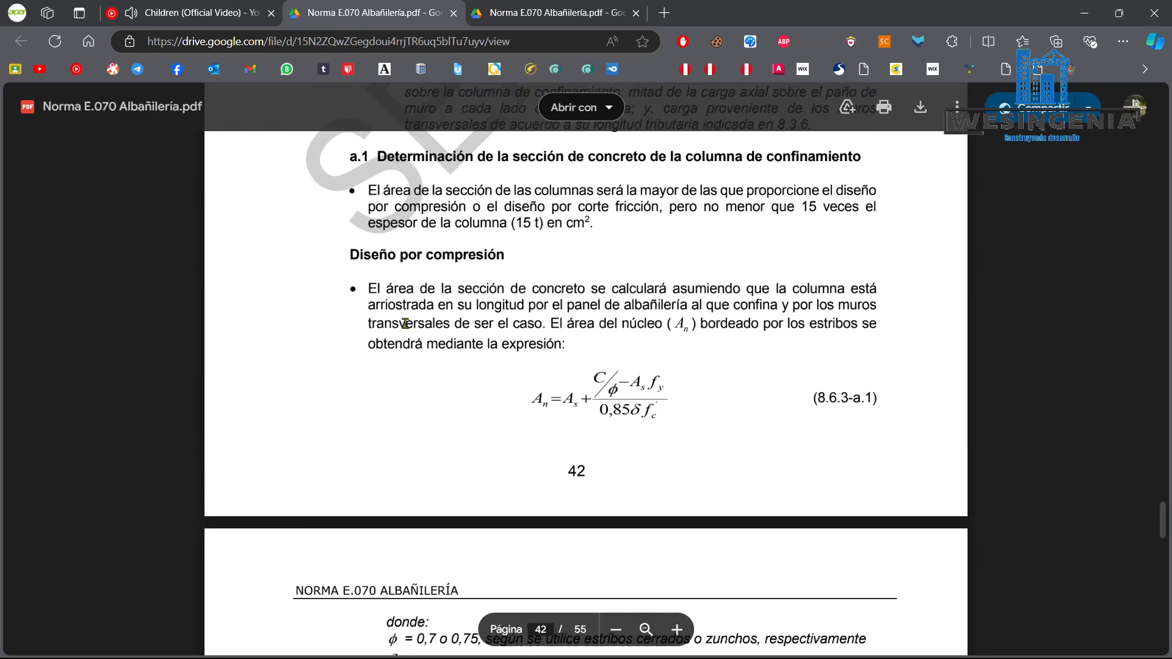
scroll(405, 323, up, 5)
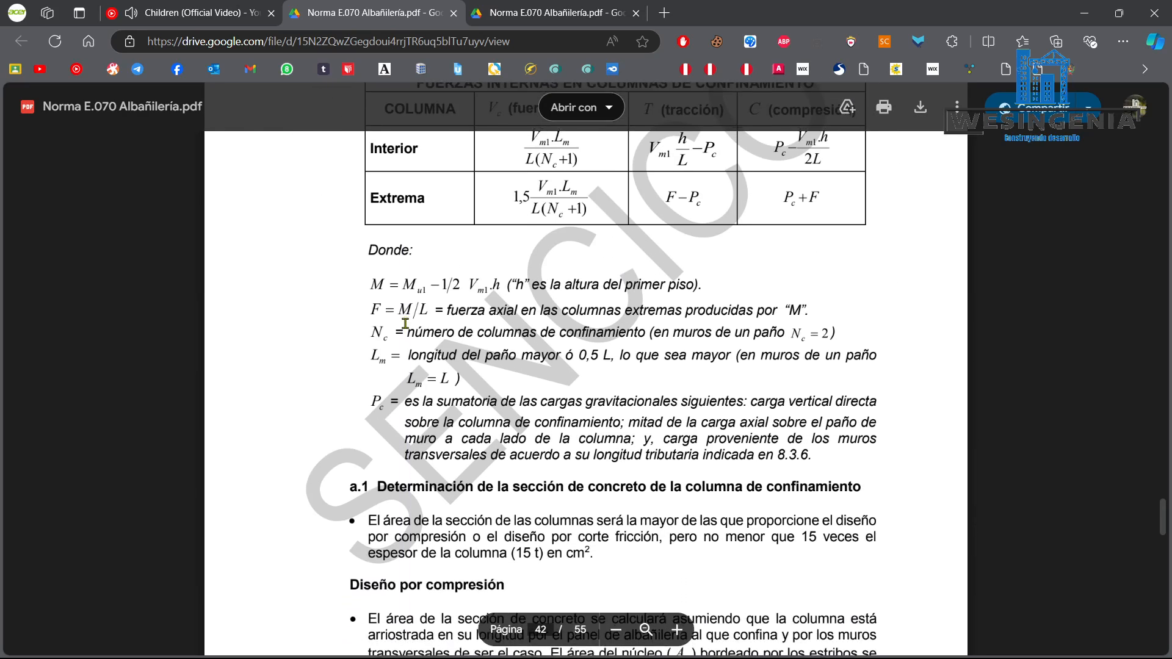
scroll(405, 323, up, 4)
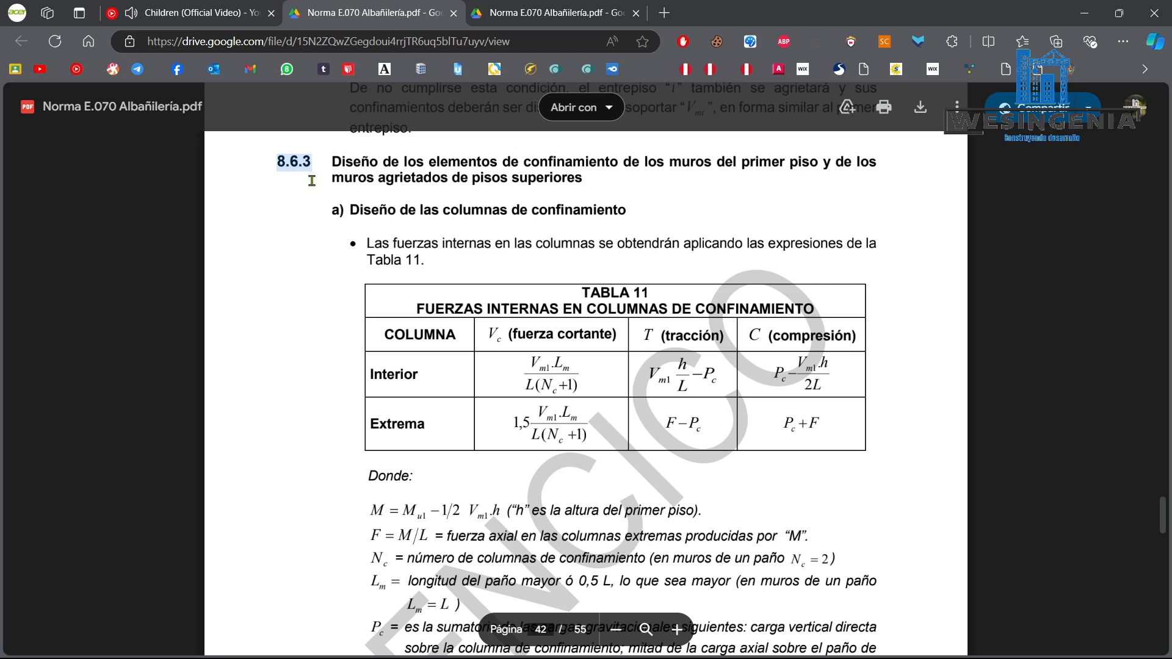
scroll(428, 275, down, 8)
scroll(468, 286, down, 11)
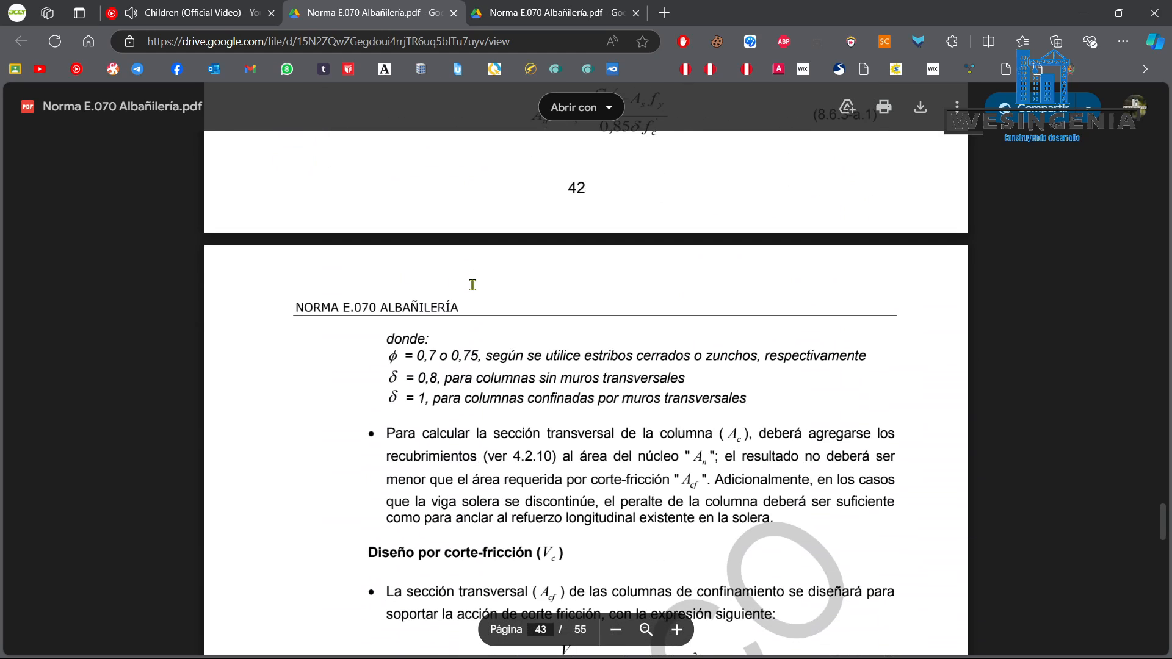
scroll(467, 316, down, 1)
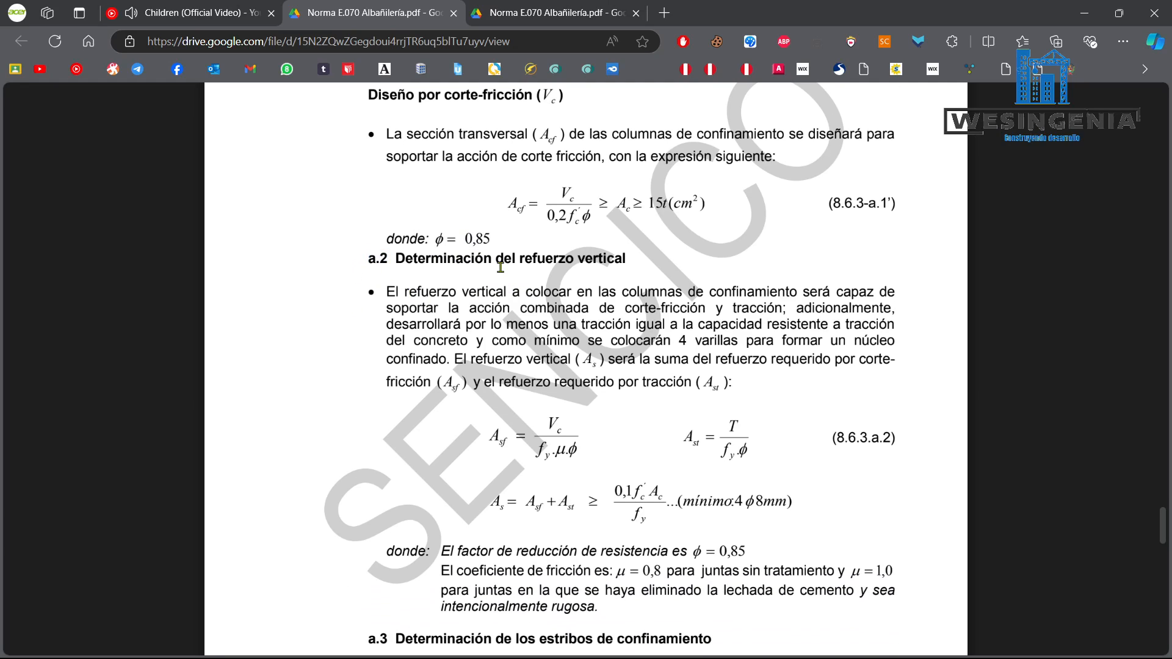
Read the a.2 vertical reinforcement paragraph, highlighting the phrases "corte-fricción y tracción", "por lo" and "4 varillas".
double_click(536, 256)
click(590, 436)
drag(402, 291, 789, 308)
click(565, 310)
double_click(564, 310)
double_click(626, 309)
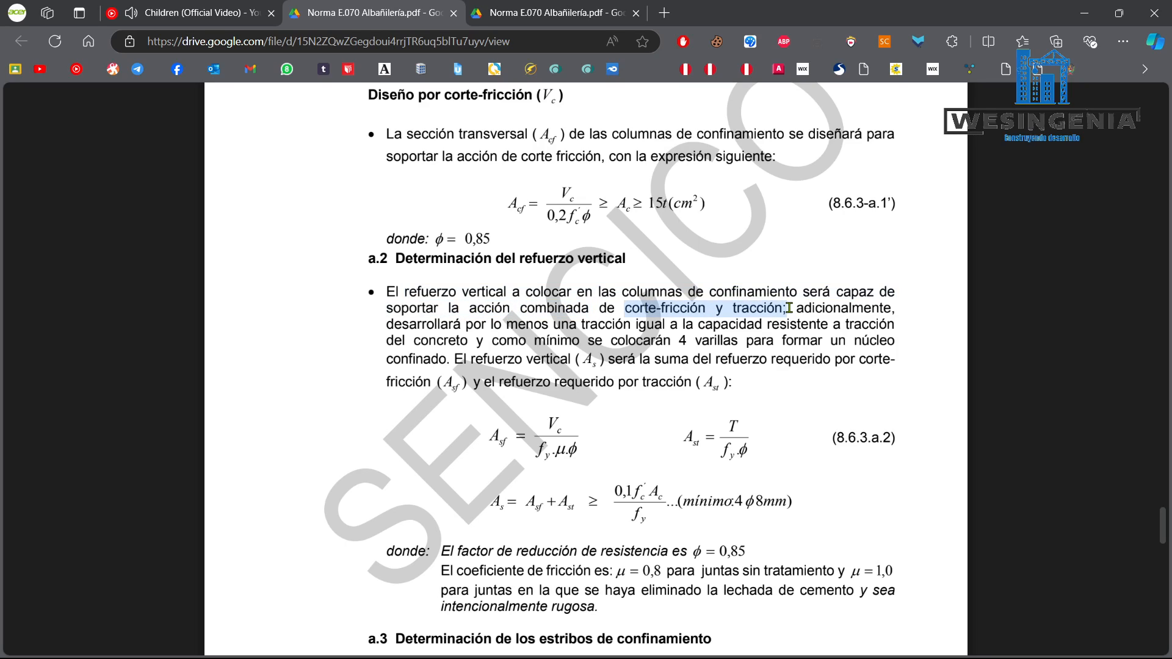
double_click(804, 308)
drag(466, 324, 501, 324)
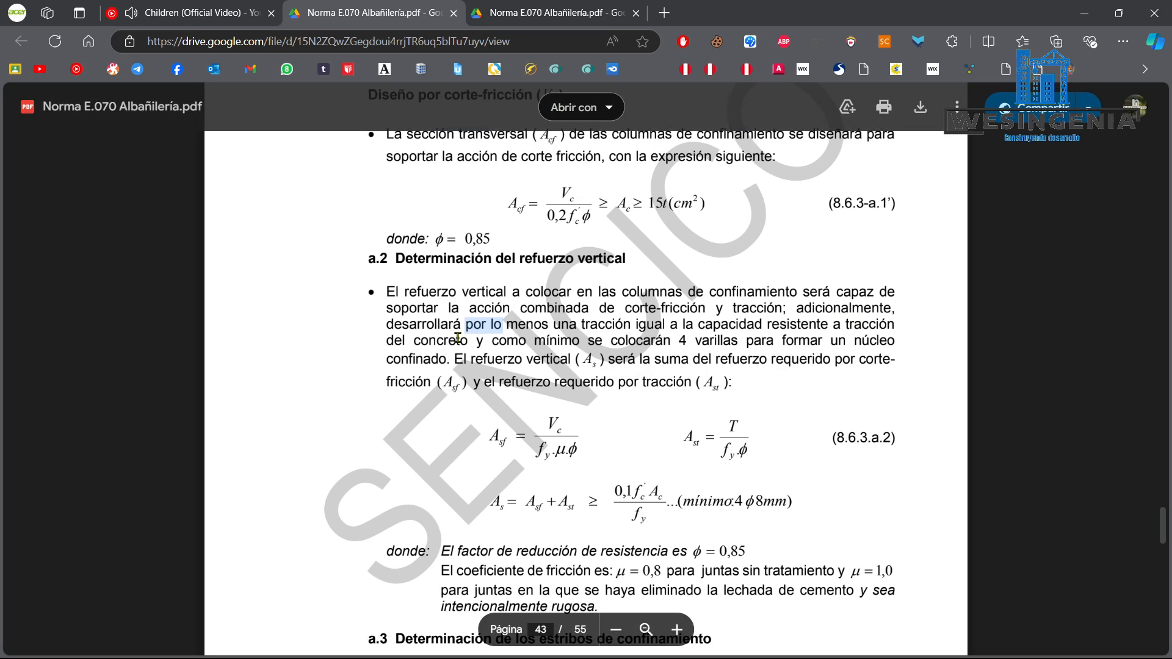
drag(678, 340, 740, 342)
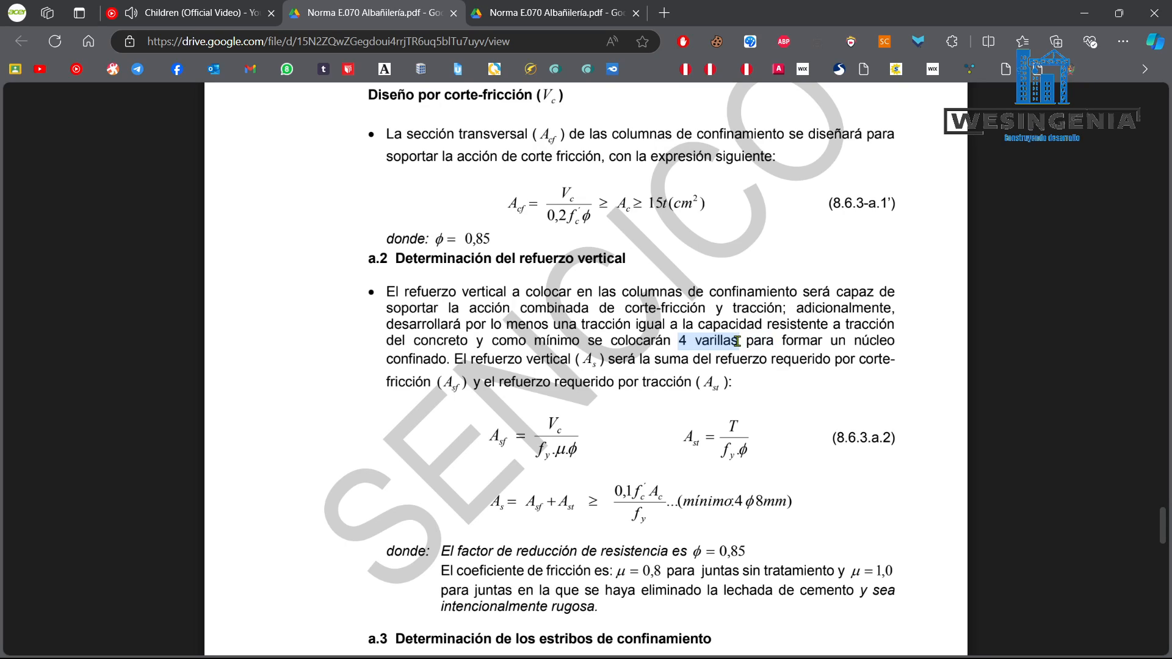
click(646, 435)
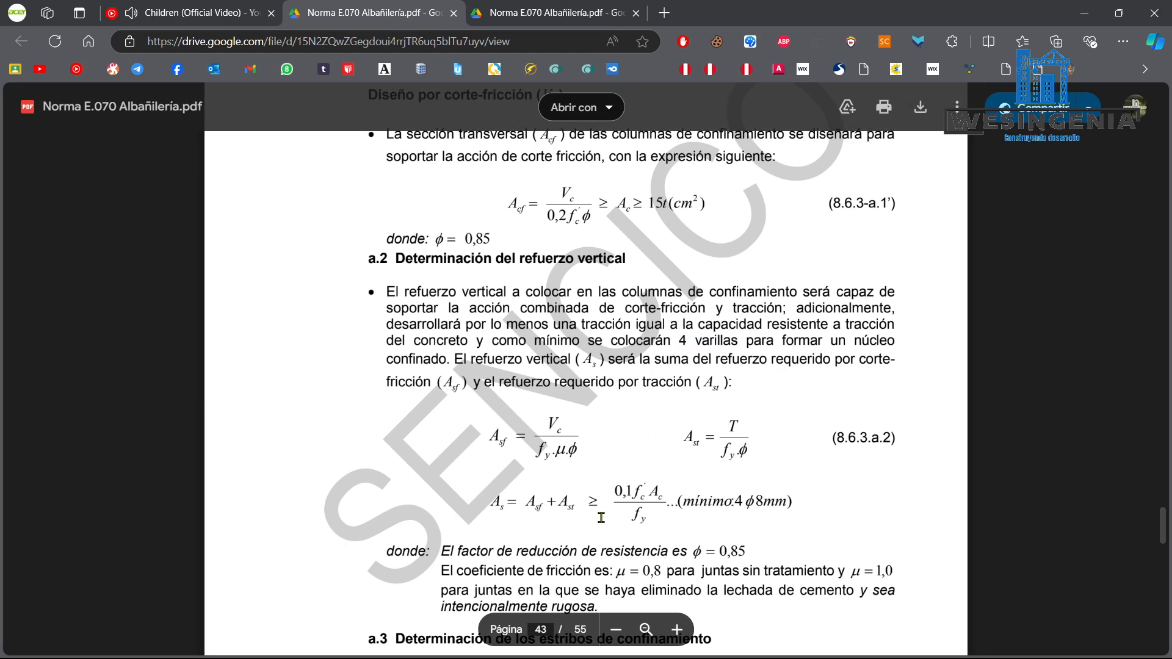
Highlight As in the total reinforcement formula and examine the terms of the Asf and Ast formulas.
drag(492, 501, 524, 504)
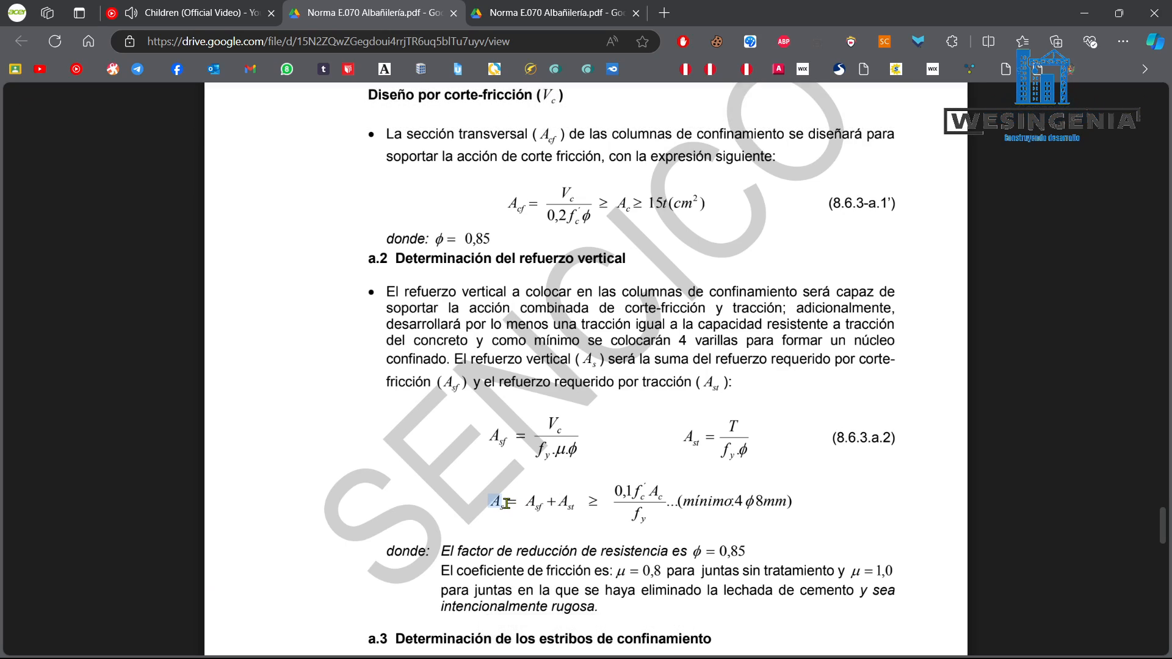
double_click(492, 435)
double_click(693, 438)
drag(512, 442, 468, 434)
drag(682, 440, 700, 441)
click(569, 439)
drag(489, 435, 506, 444)
drag(565, 423, 552, 422)
click(570, 435)
Highlight the friction coefficient values given for untreated joints and for intentionally rough joints.
scroll(564, 415, down, 1)
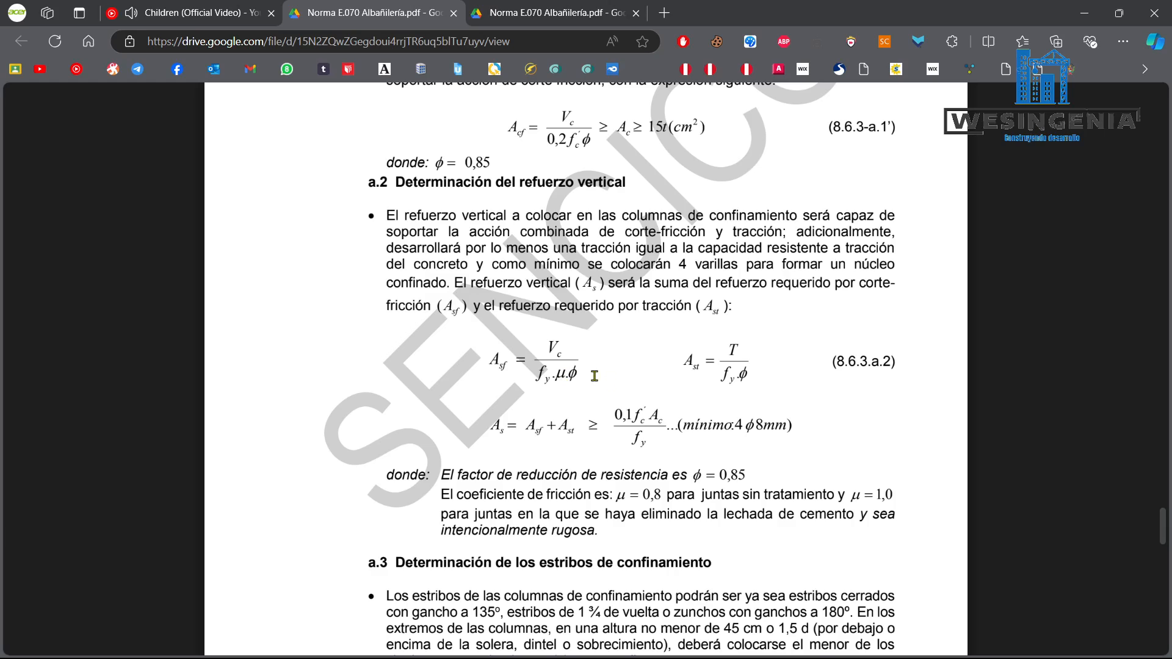
mouse_move(665, 493)
mouse_down()
mouse_move(805, 497)
mouse_move(657, 493)
mouse_up()
drag(849, 496, 864, 495)
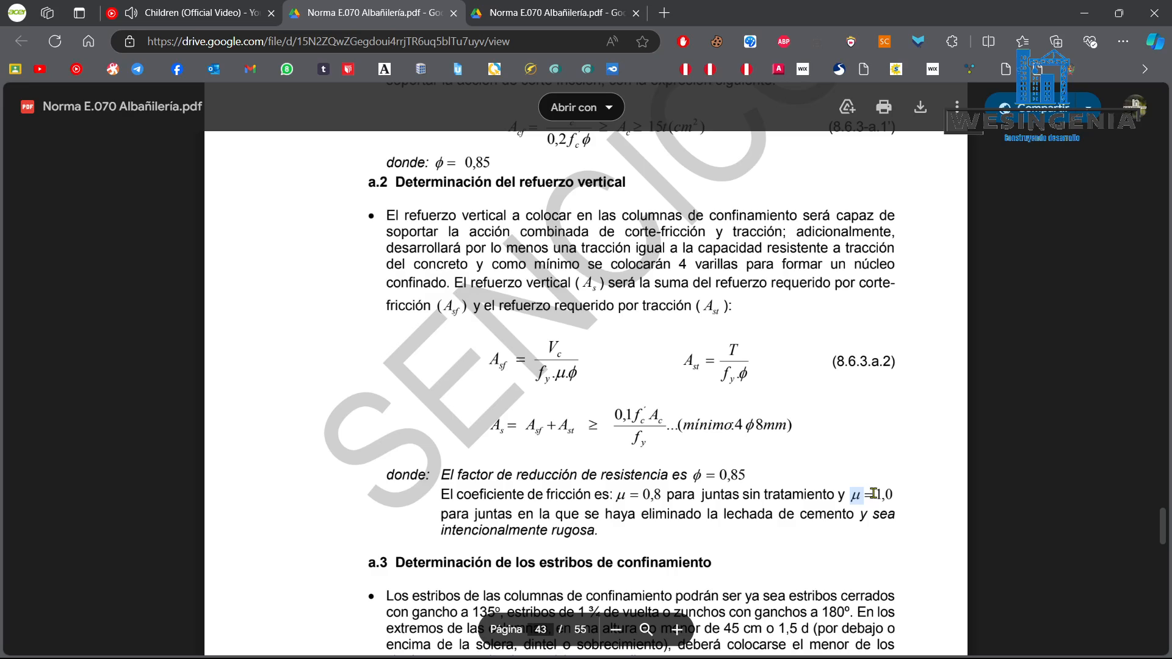
drag(876, 495, 898, 496)
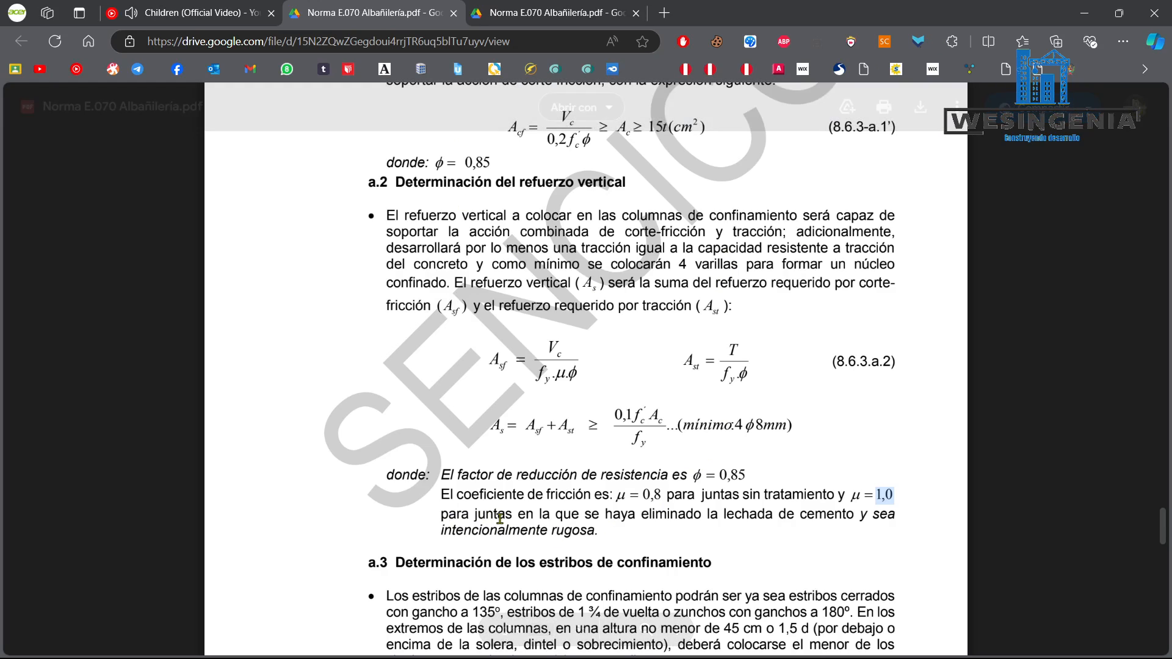
Open the page drawing tool and sketch in blue pencil a column outline with a horizontal joint line extending beside it.
click(750, 41)
click(1096, 509)
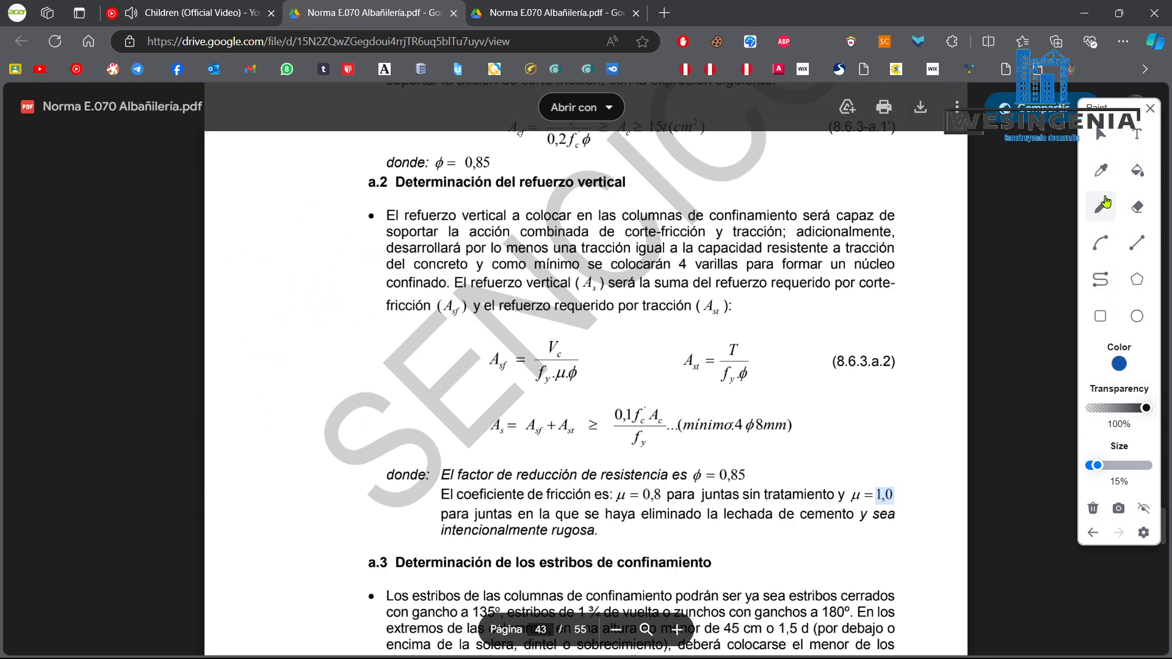
drag(239, 313, 244, 437)
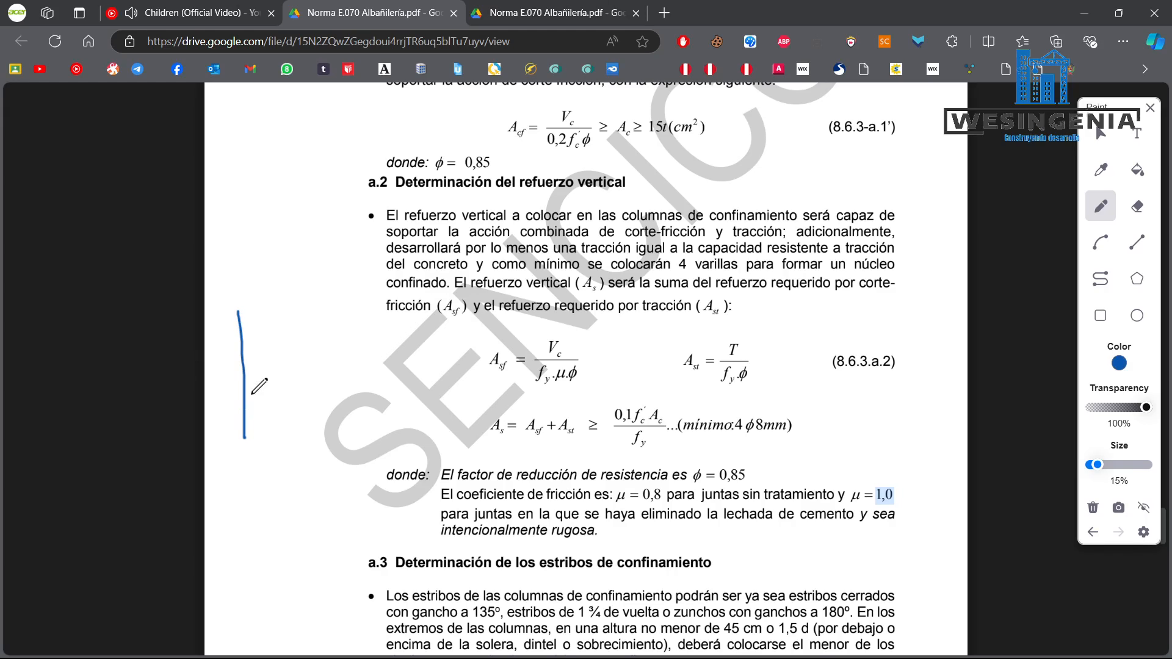
mouse_move(234, 306)
mouse_down()
mouse_move(340, 310)
mouse_move(339, 427)
mouse_up()
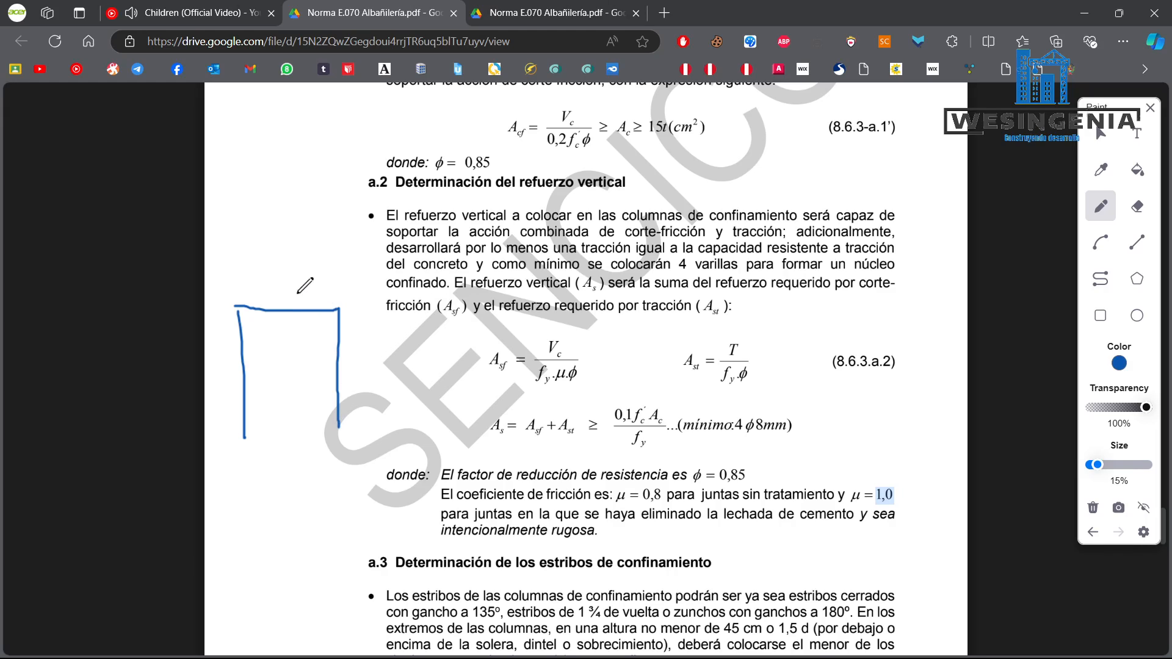
drag(344, 308, 546, 313)
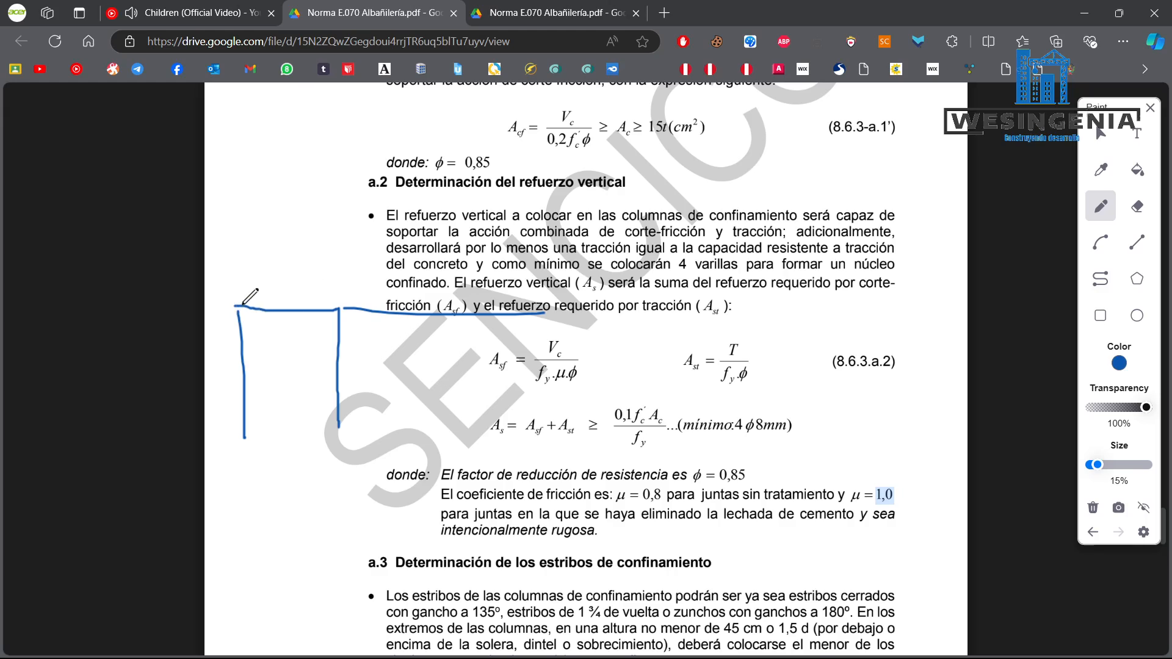
Sketch a rough joint surface on top of the column, with an arrow and an upper element outline above it.
mouse_move(239, 295)
mouse_down()
mouse_move(247, 306)
mouse_move(340, 307)
mouse_up()
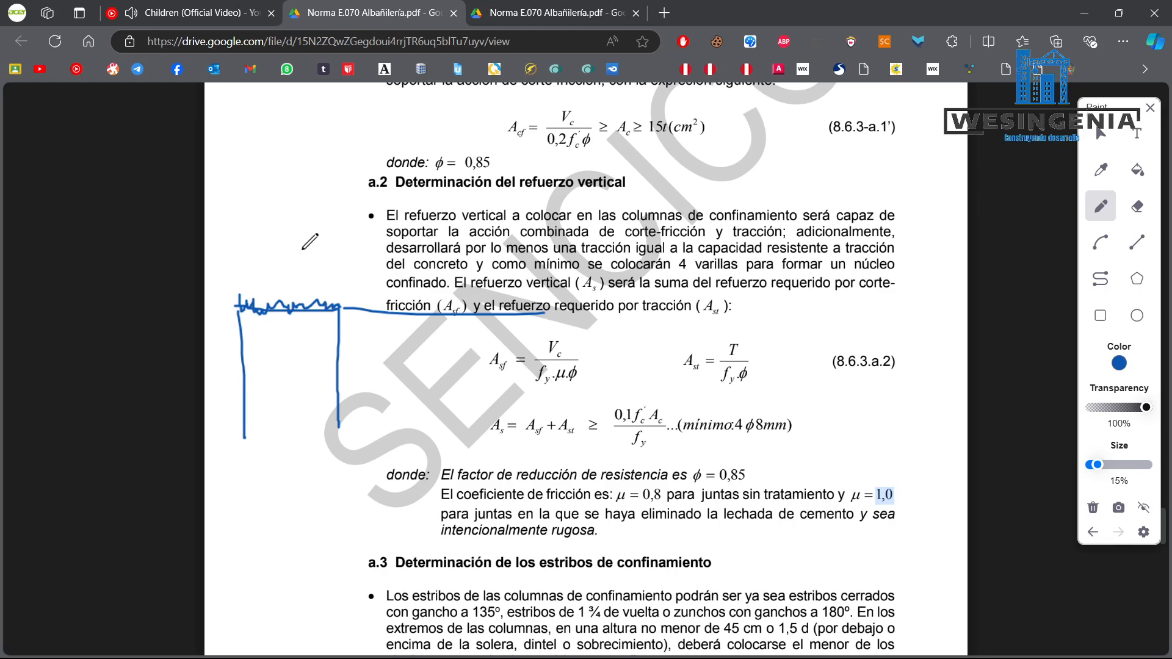
drag(280, 187, 285, 186)
mouse_move(282, 250)
mouse_down()
mouse_move(288, 262)
mouse_move(295, 250)
mouse_move(237, 283)
mouse_up()
drag(230, 238, 549, 242)
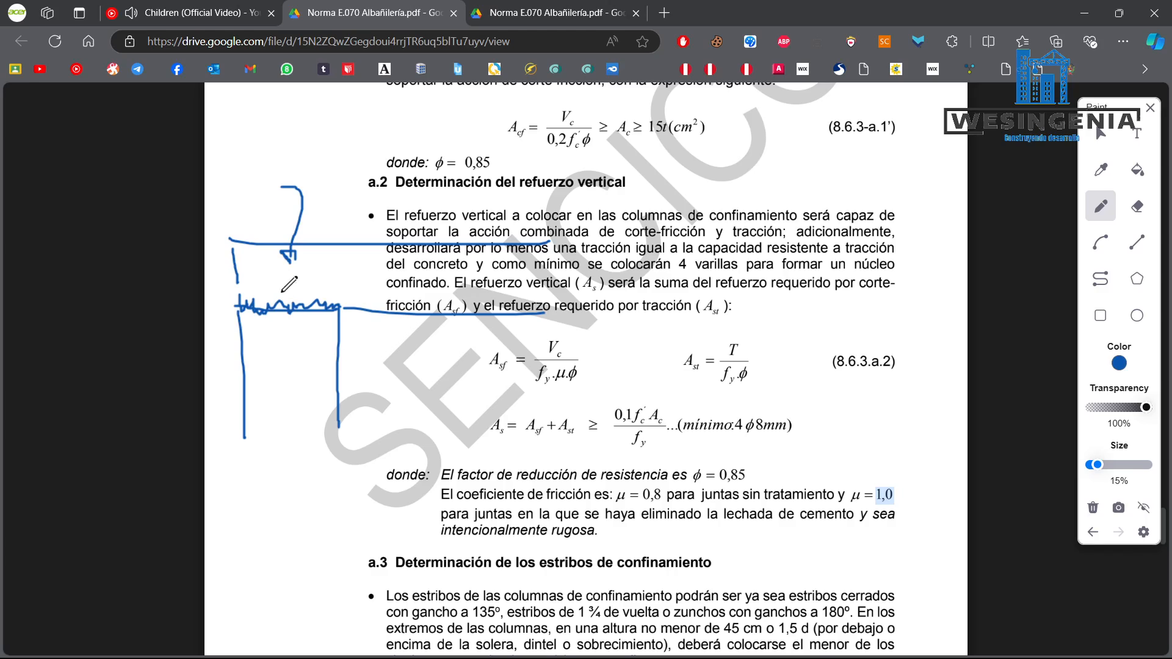
mouse_move(236, 283)
mouse_down()
mouse_move(239, 304)
mouse_move(347, 293)
mouse_move(322, 292)
mouse_up()
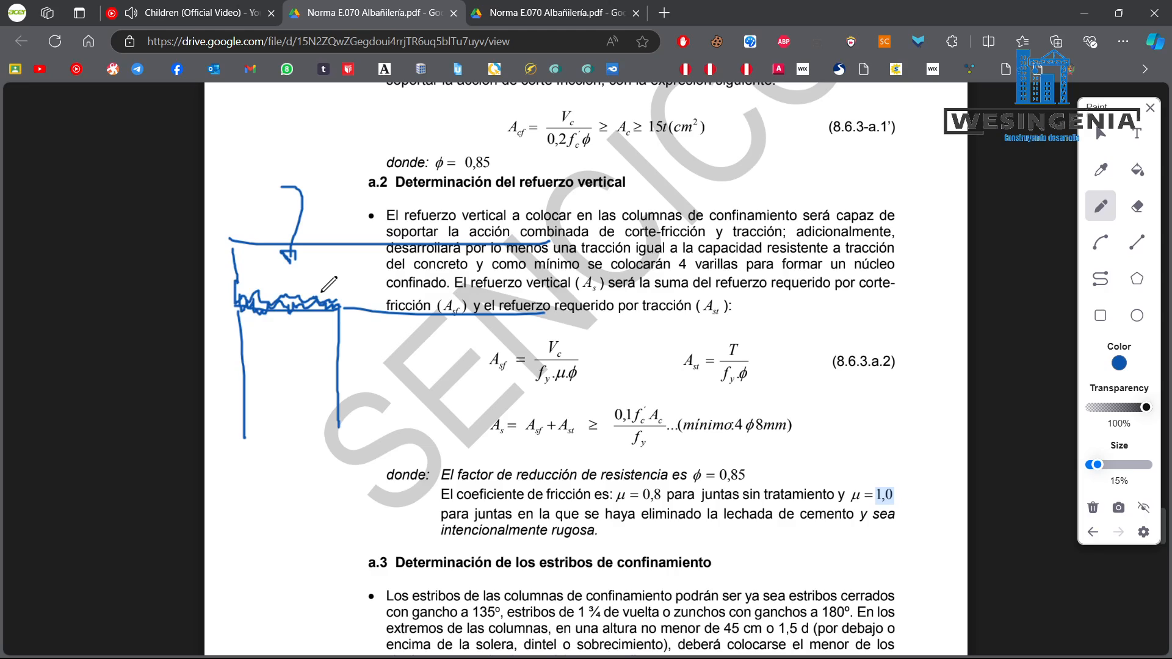
Clear all the pencil strokes from the page and close the drawing tool.
click(1093, 508)
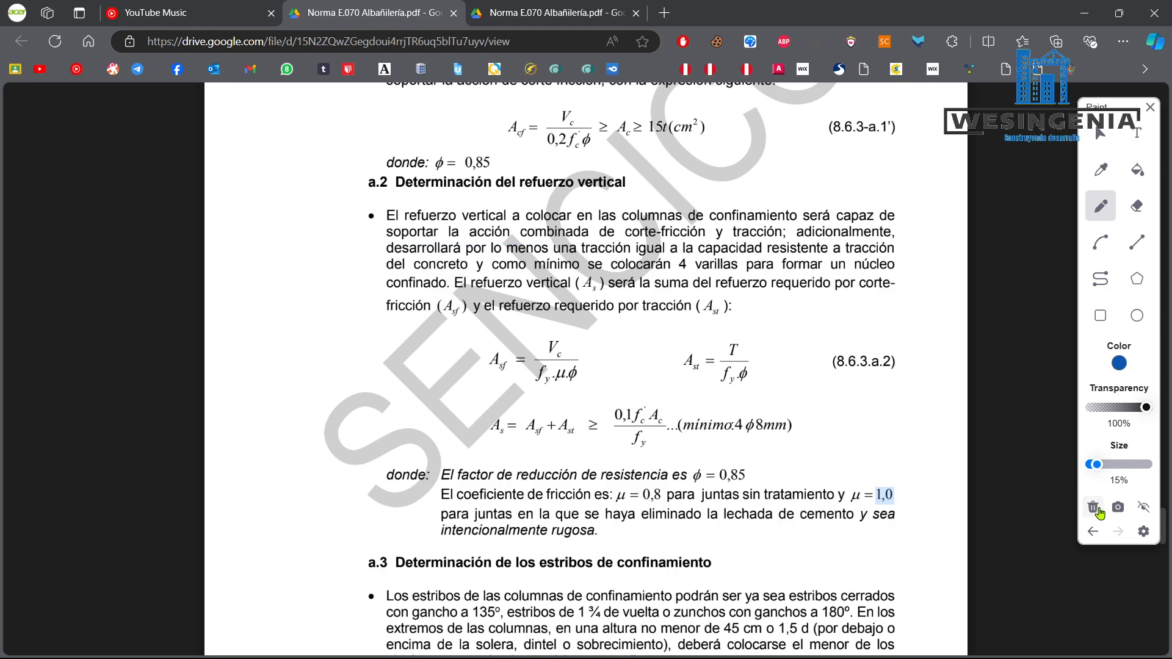
click(1149, 108)
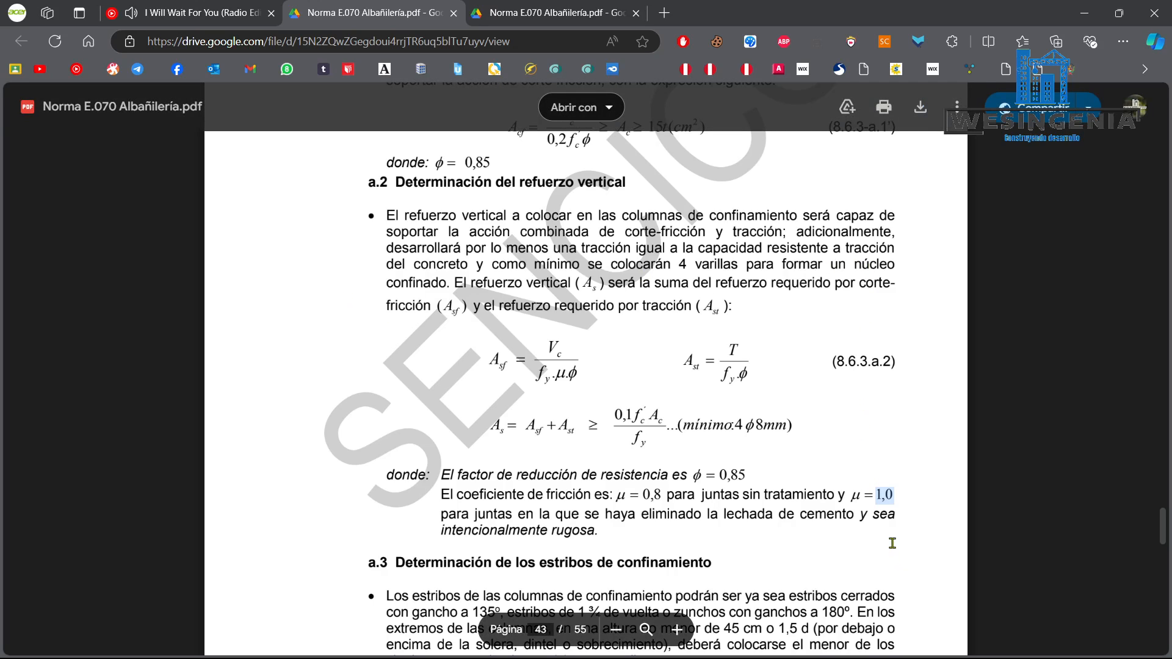
Highlight the friction coefficient values, the μ and φ factors in the Asf formula, and the 0,85 resistance reduction factor.
click(841, 520)
drag(875, 495, 892, 494)
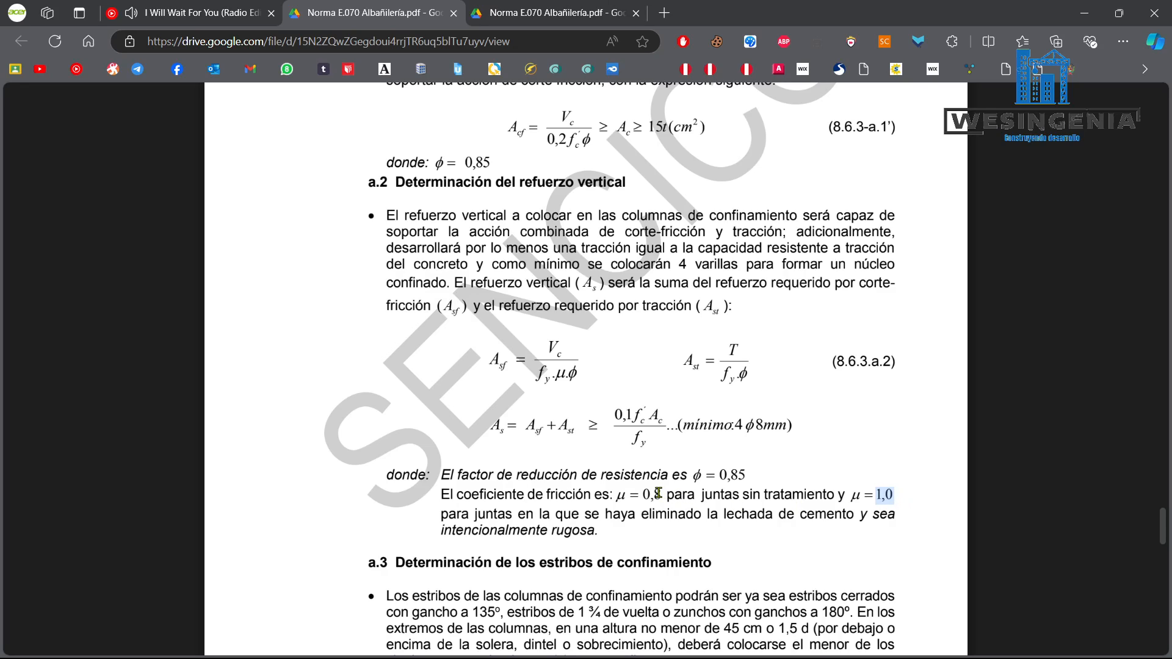
drag(658, 494, 629, 495)
mouse_move(583, 380)
mouse_down()
mouse_move(553, 370)
mouse_move(587, 383)
mouse_up()
double_click(573, 370)
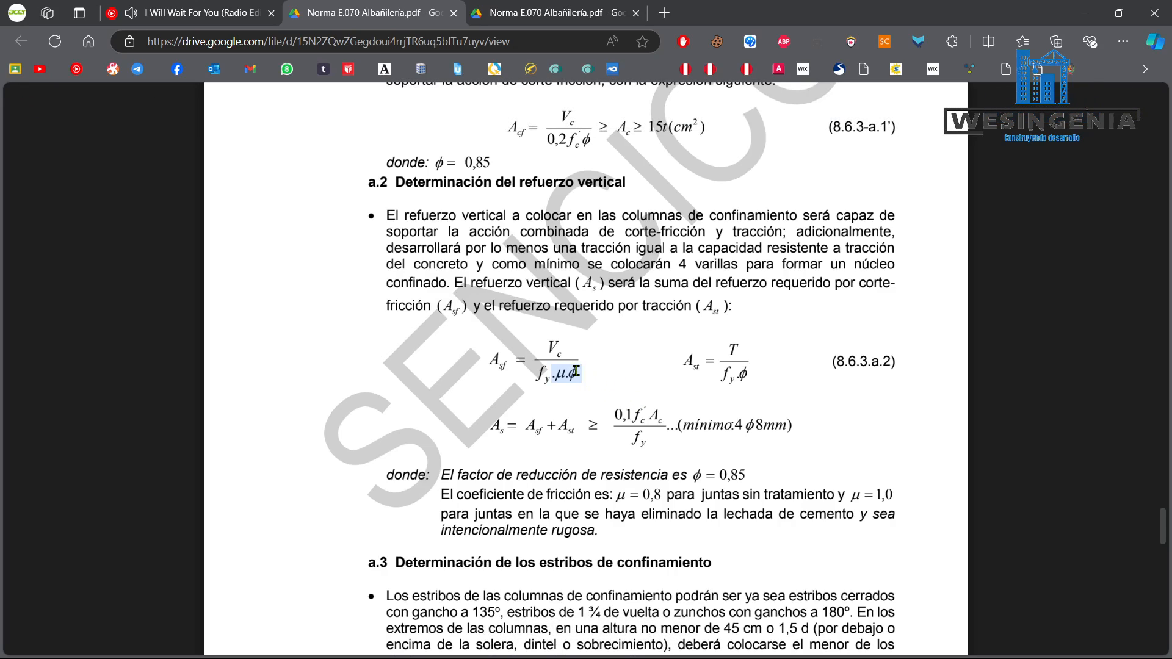
drag(724, 478, 742, 476)
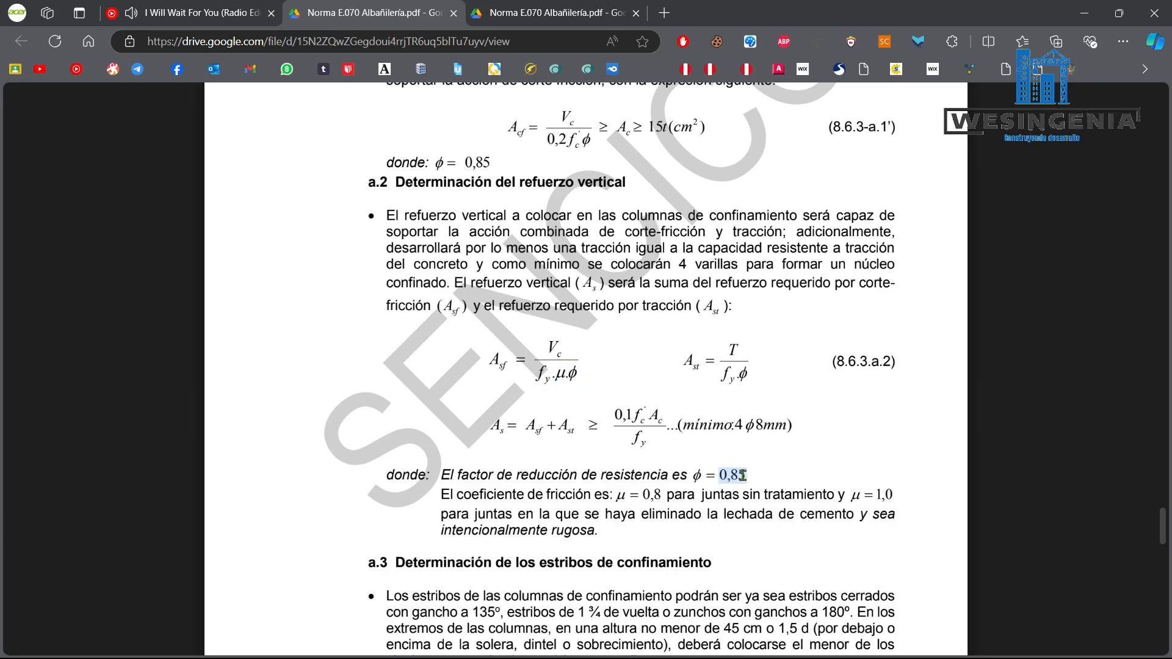
Examine the Ast formula, highlighting its tension term T and checking the denominator.
click(713, 492)
double_click(743, 345)
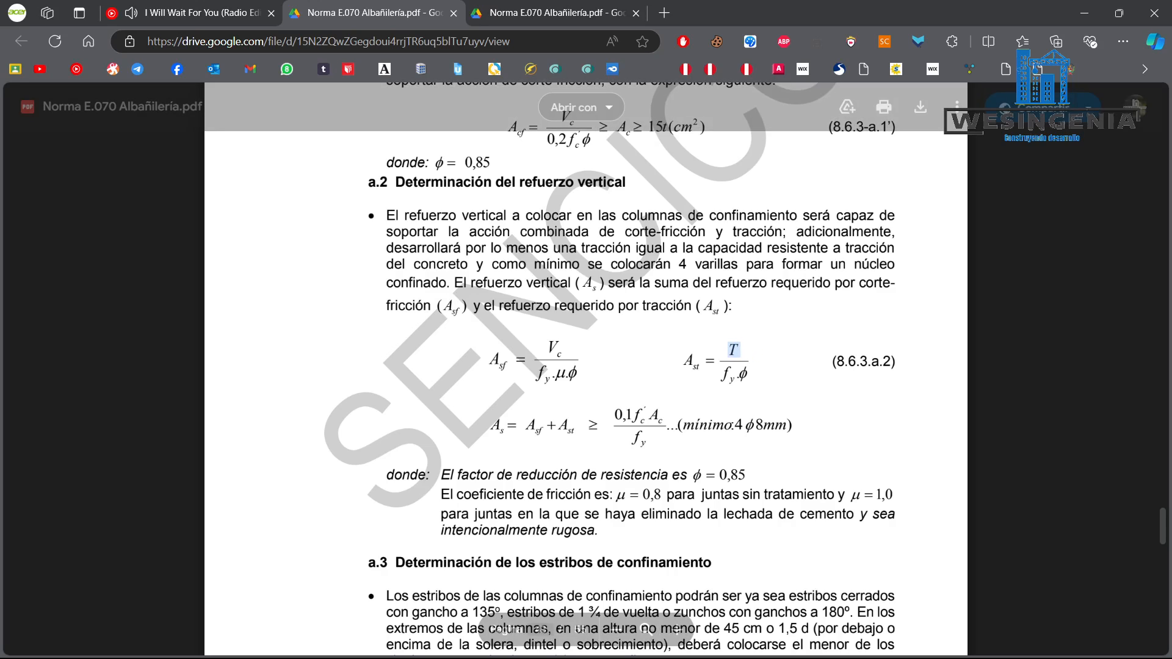
click(728, 372)
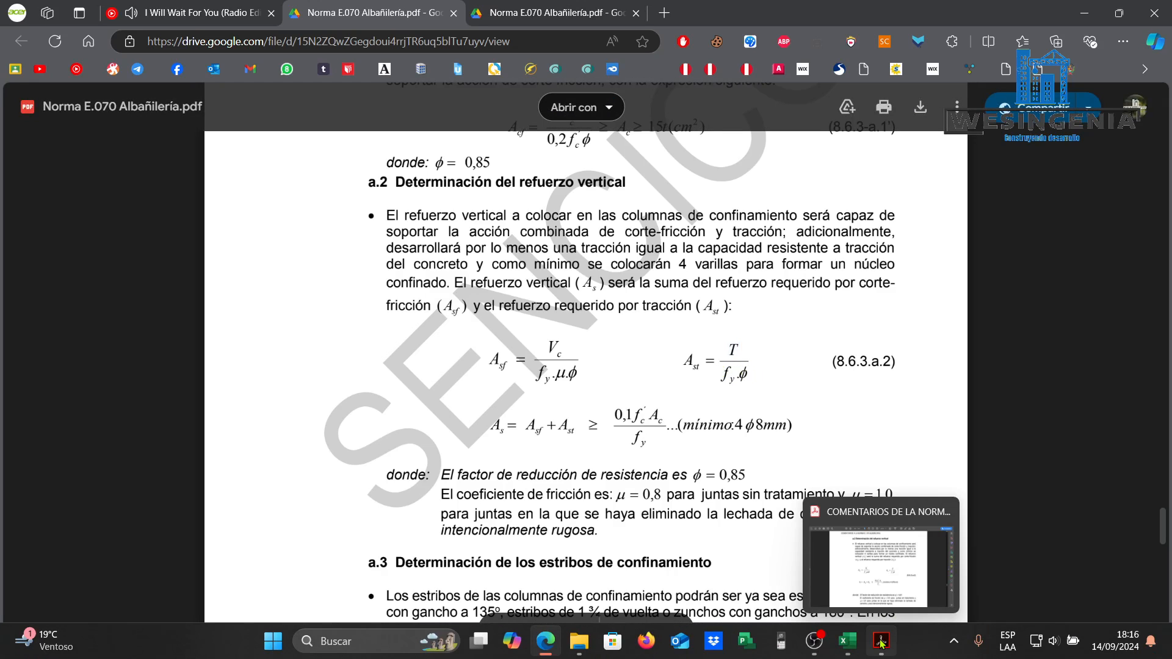
Switch to the Excel workbook and review the tension and compression values in both Sismo rows for columns C1 and C5 of wall X6.
click(847, 640)
scroll(324, 213, up, 1)
scroll(324, 213, up, 5)
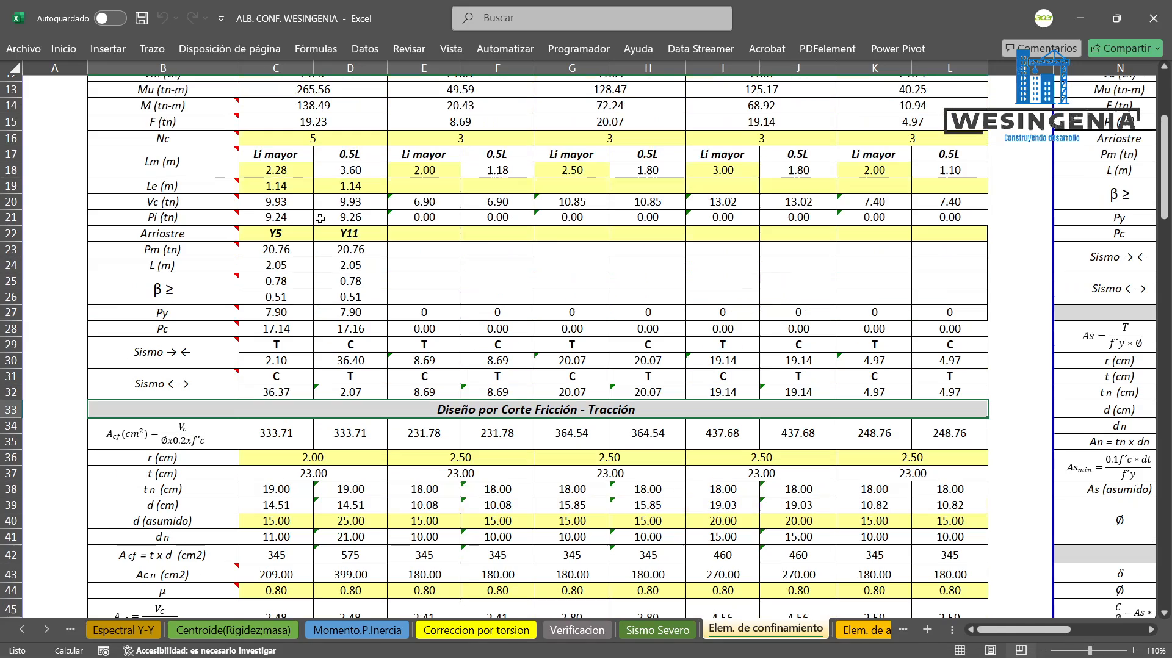
click(285, 345)
click(282, 362)
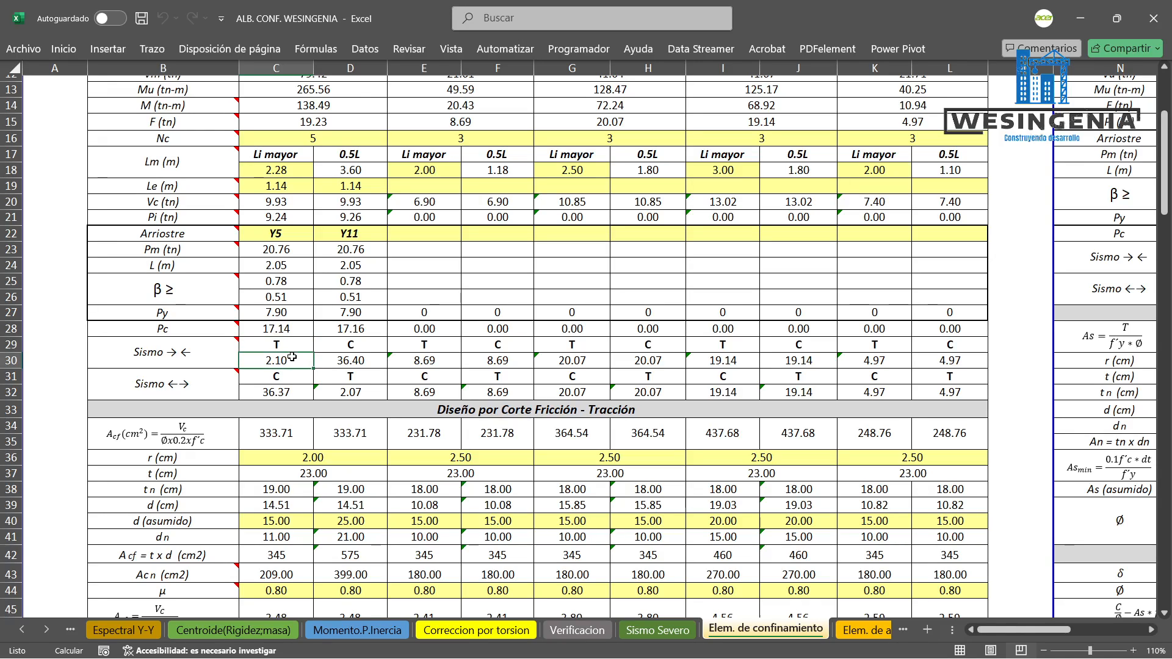
click(292, 347)
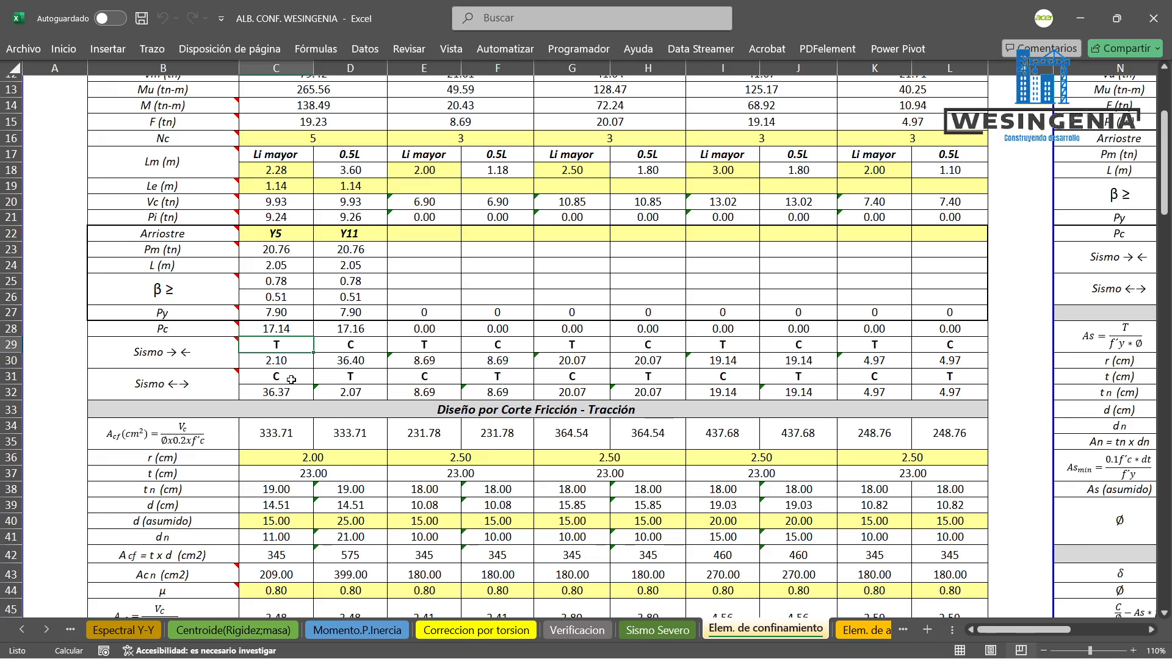
click(292, 380)
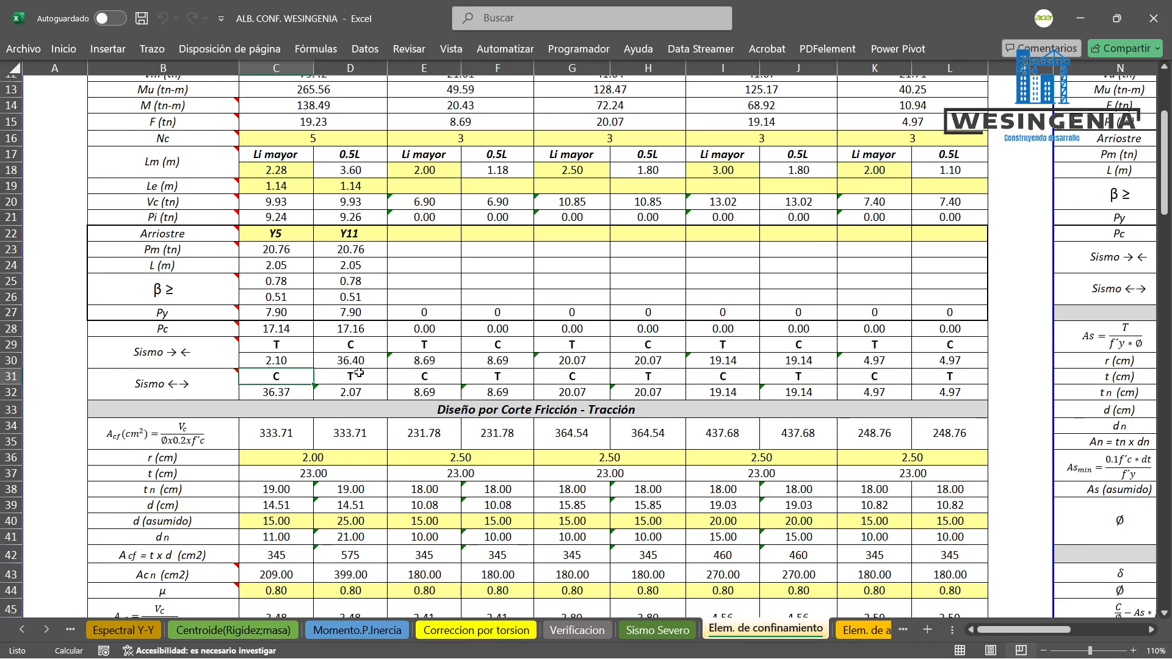
click(356, 391)
scroll(355, 391, down, 4)
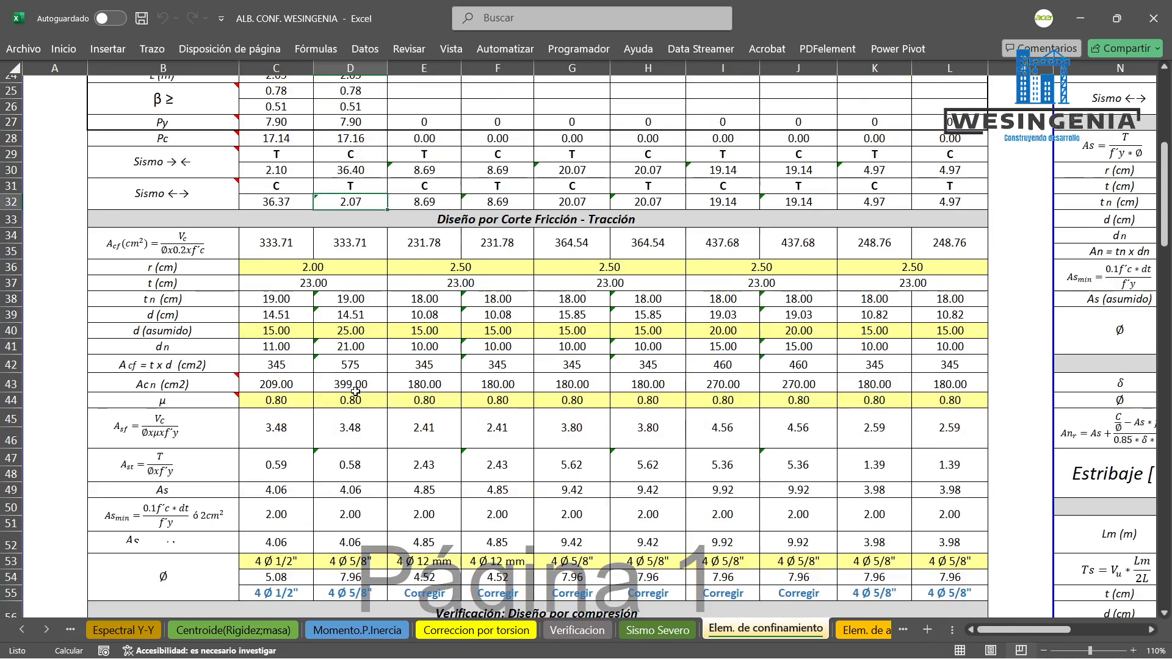
scroll(355, 391, down, 1)
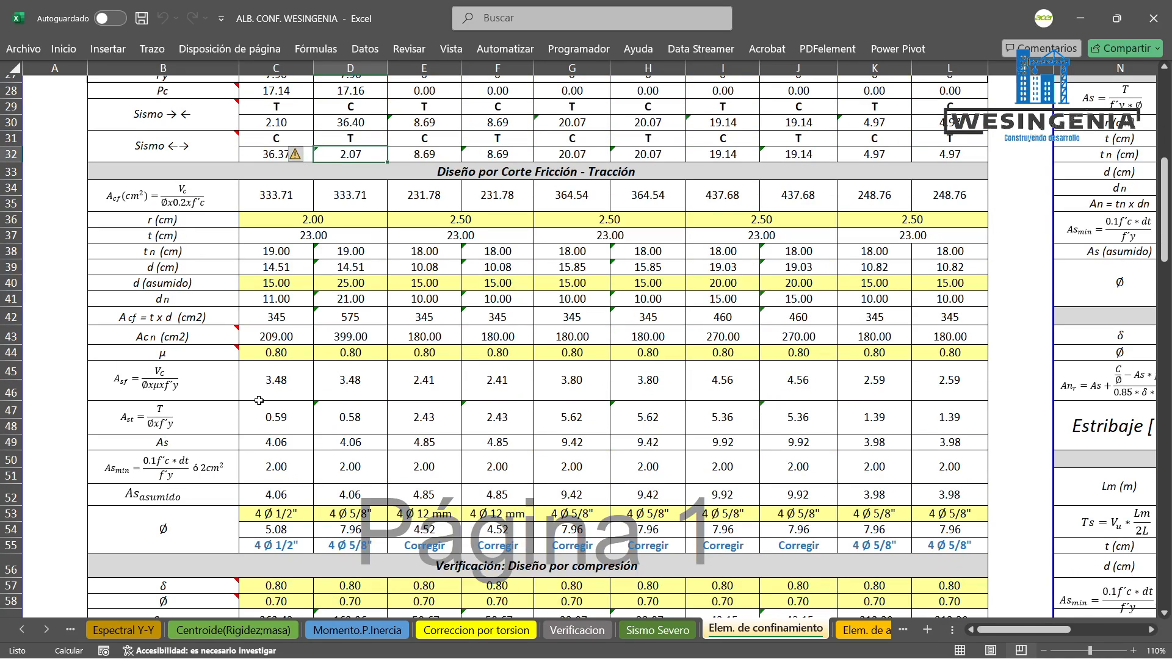
Check the note on the friction coefficient μ and choose 0.80 for column C1 of wall X6, comparing it with C5's coefficient.
click(293, 355)
click(181, 348)
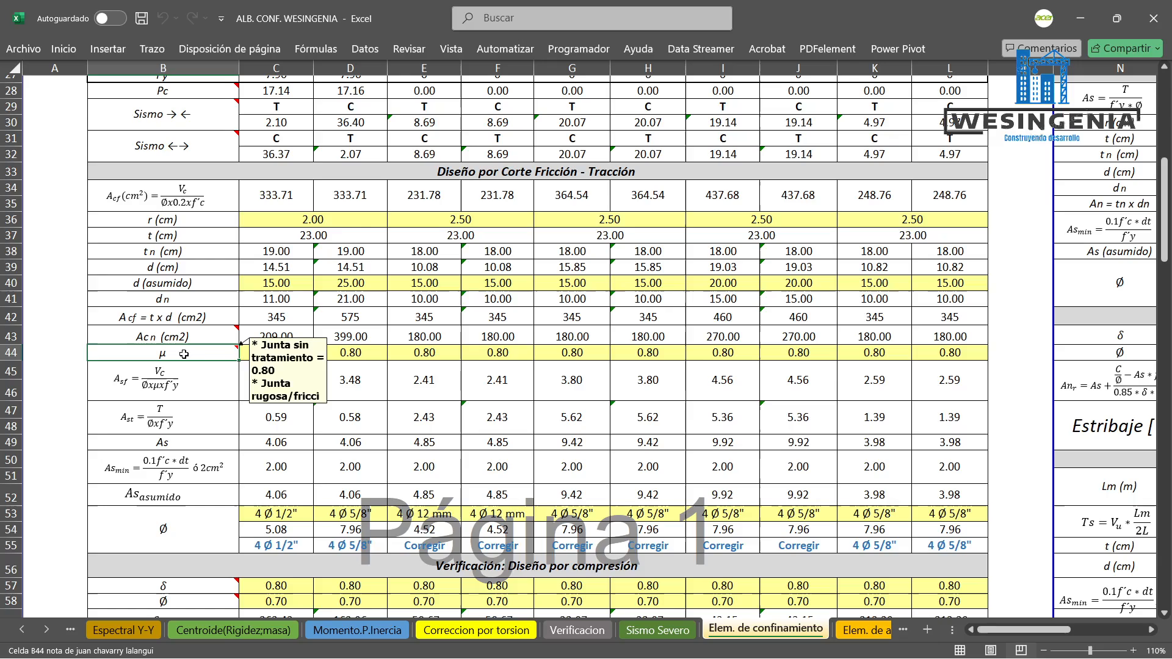
click(285, 352)
click(320, 353)
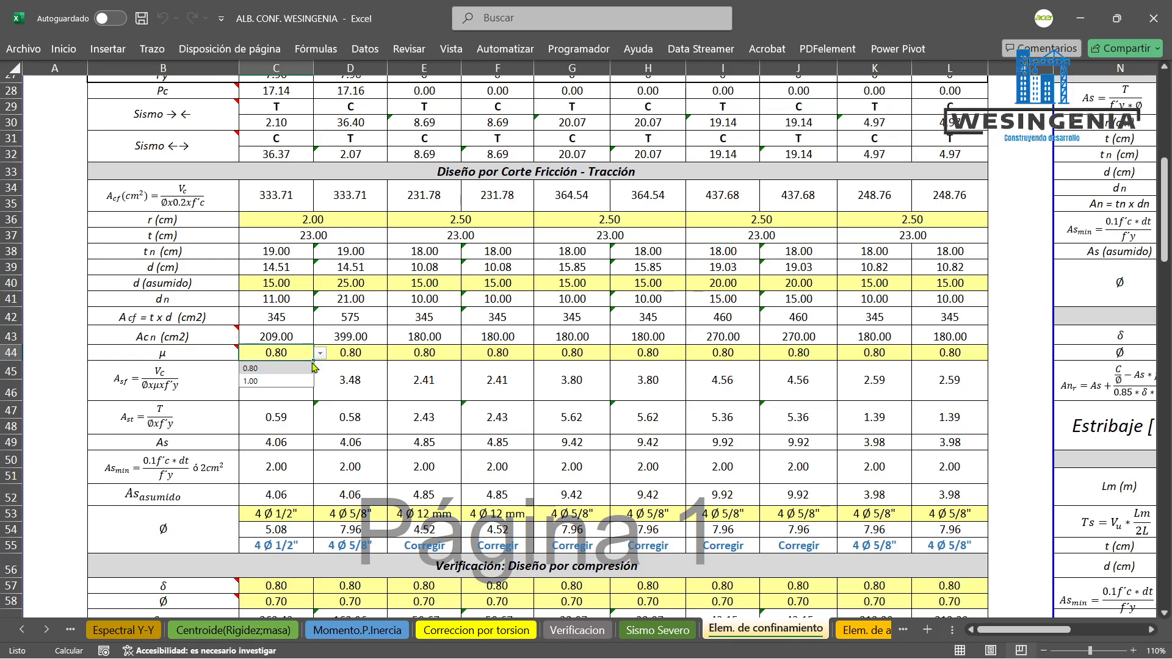
click(264, 369)
click(355, 356)
click(278, 353)
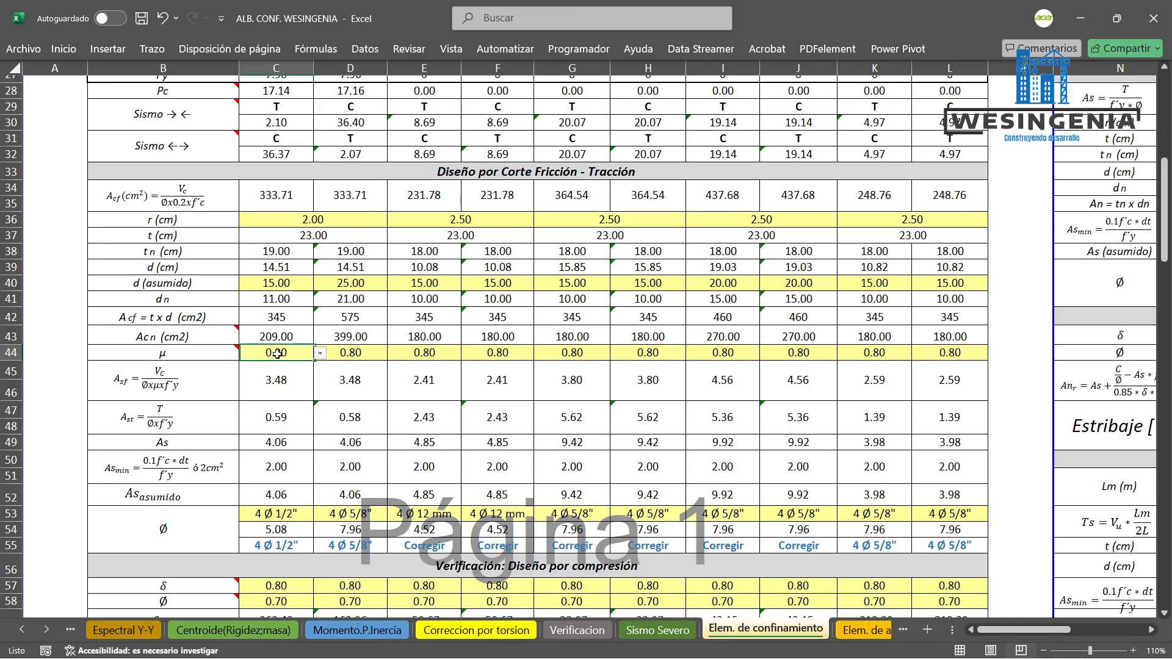
click(336, 355)
click(283, 354)
click(318, 359)
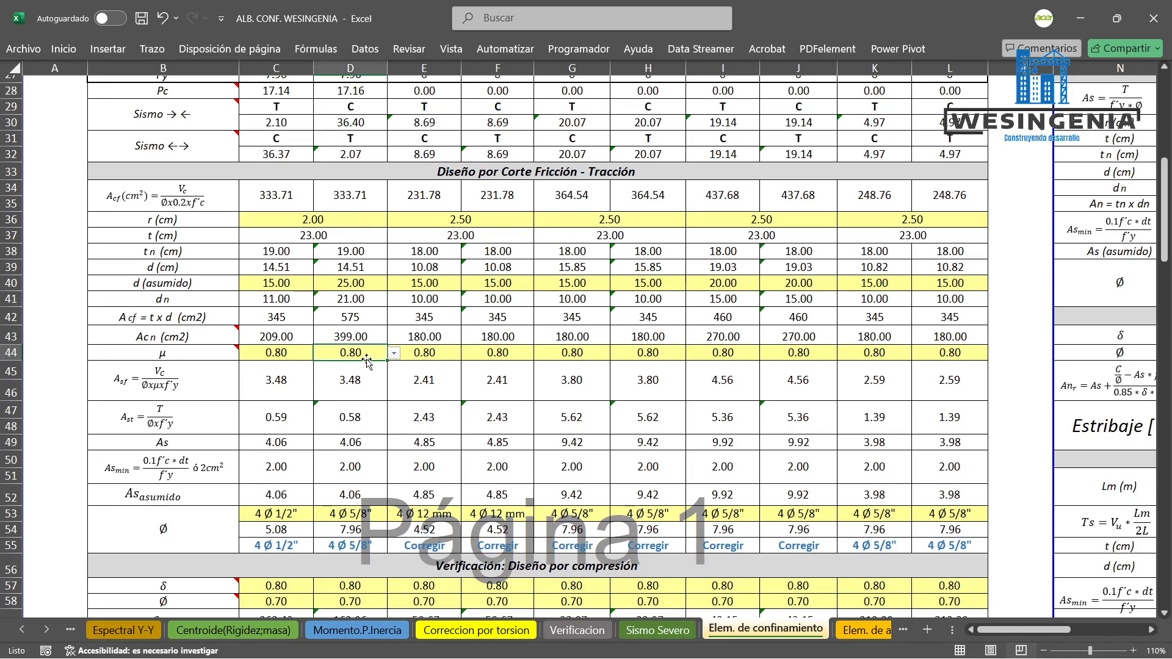
Compare the Asf cells of columns C1 and C5 in wall X6 and inspect the formula behind C1's value.
click(290, 380)
click(353, 380)
click(288, 387)
click(332, 386)
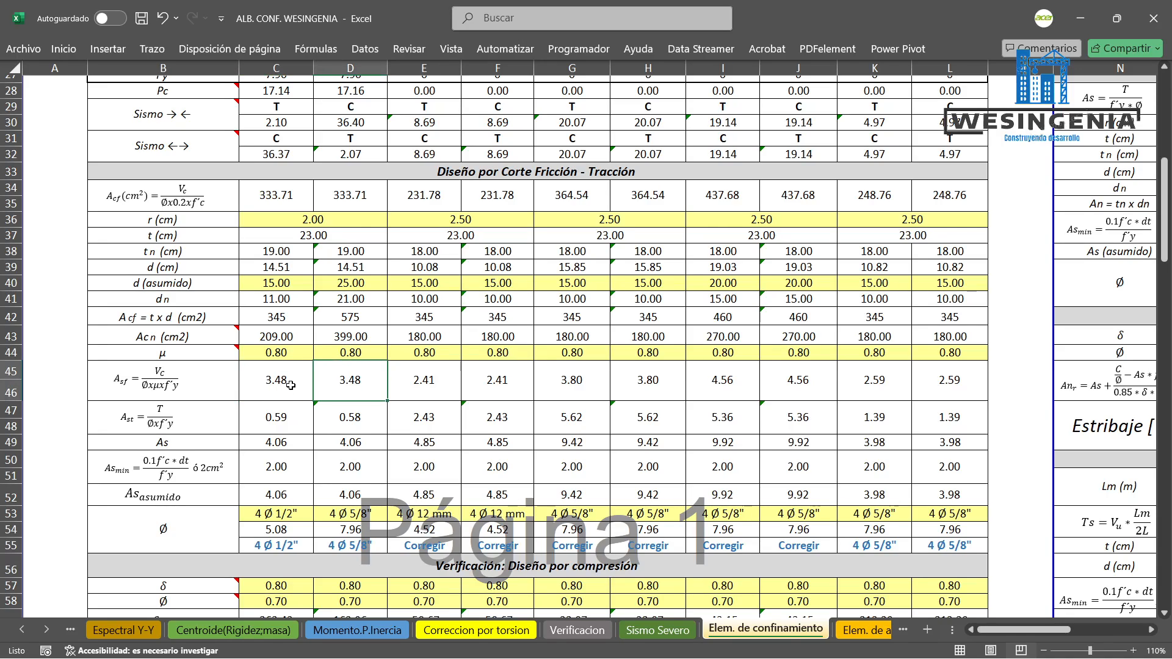
click(290, 385)
click(321, 385)
click(302, 385)
click(332, 386)
double_click(293, 383)
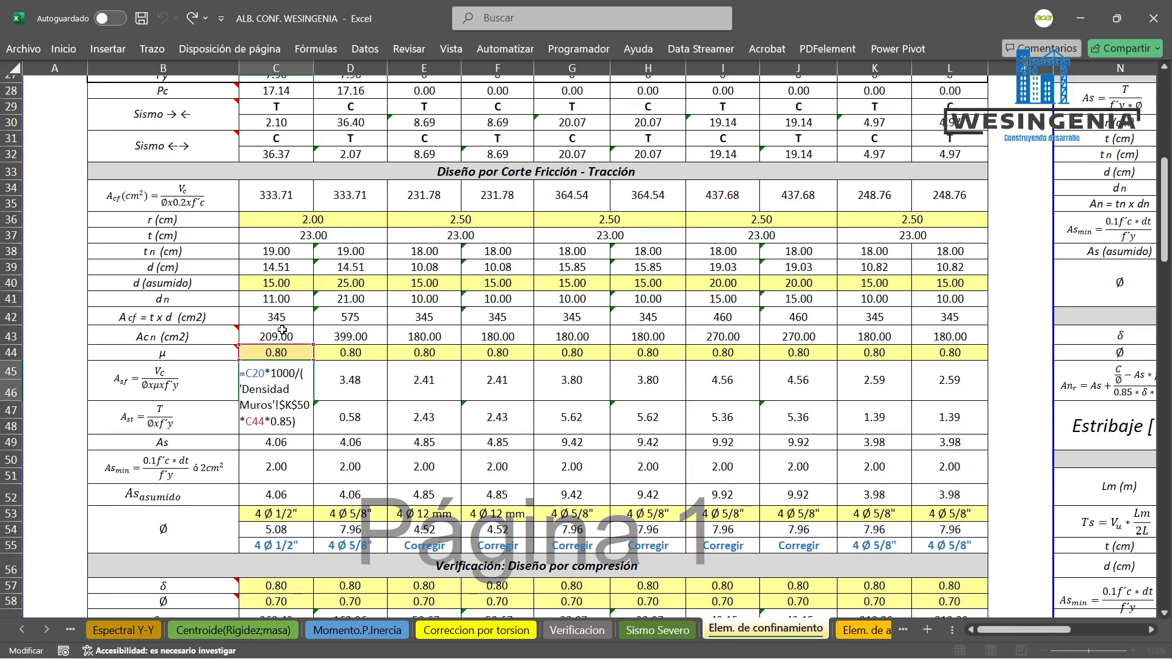
key(Escape)
click(333, 388)
Inspect the Ast formula of column C1 in wall X6 and trace its tension reference C30 to the Sismo rows.
click(284, 417)
double_click(284, 418)
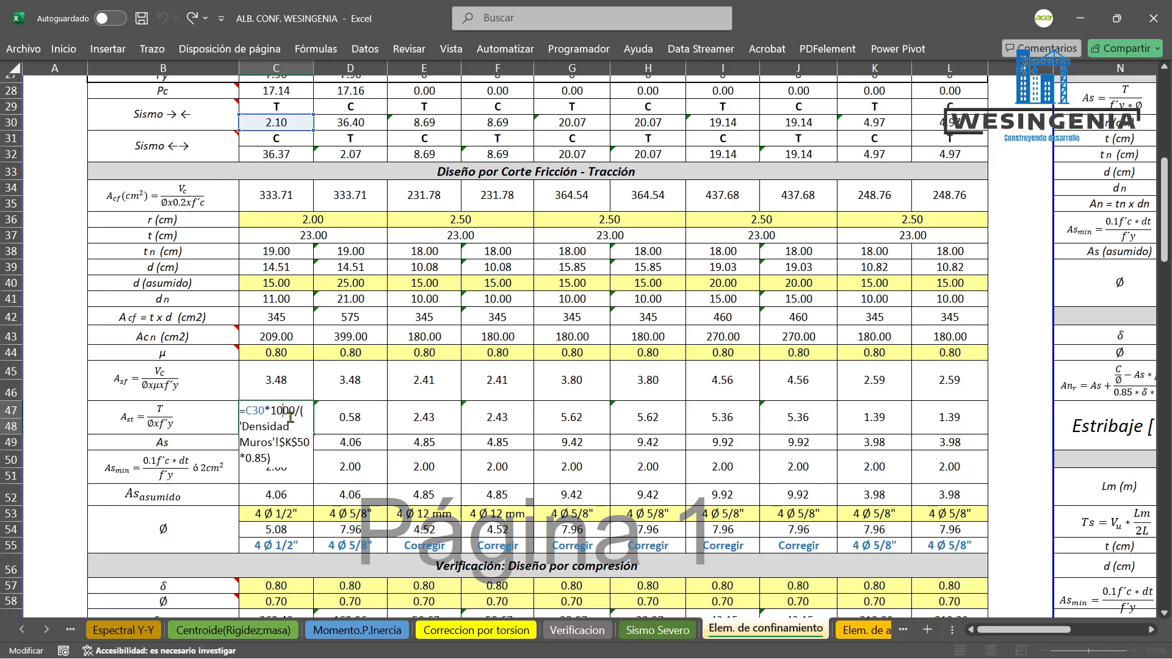
scroll(266, 318, up, 2)
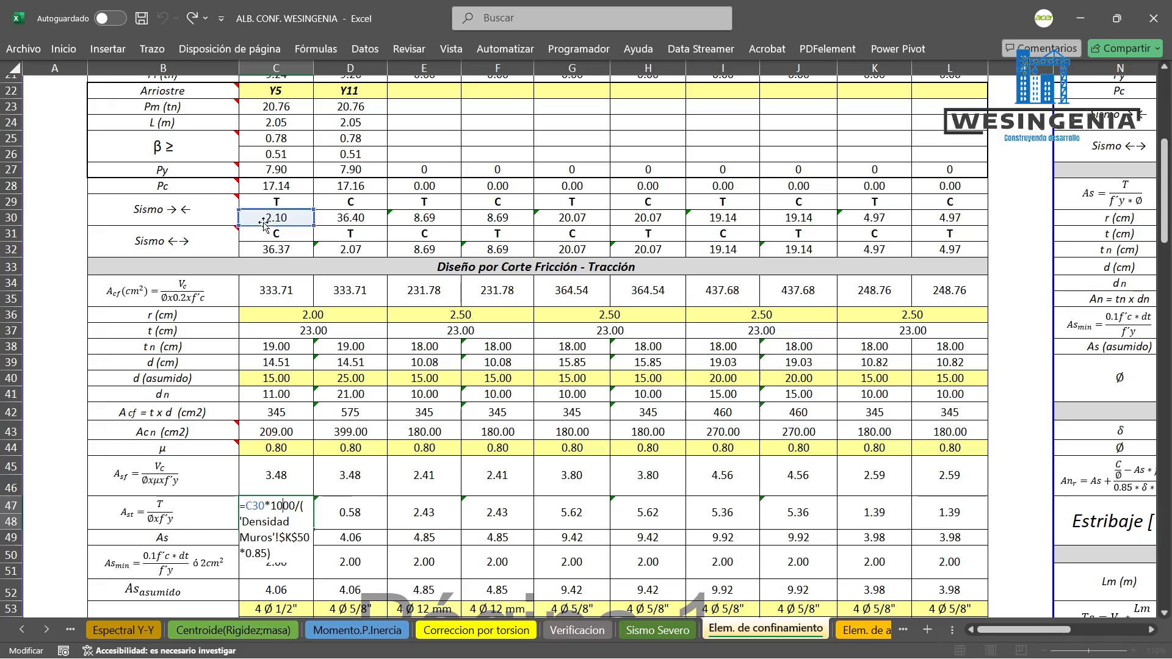
scroll(283, 205, up, 5)
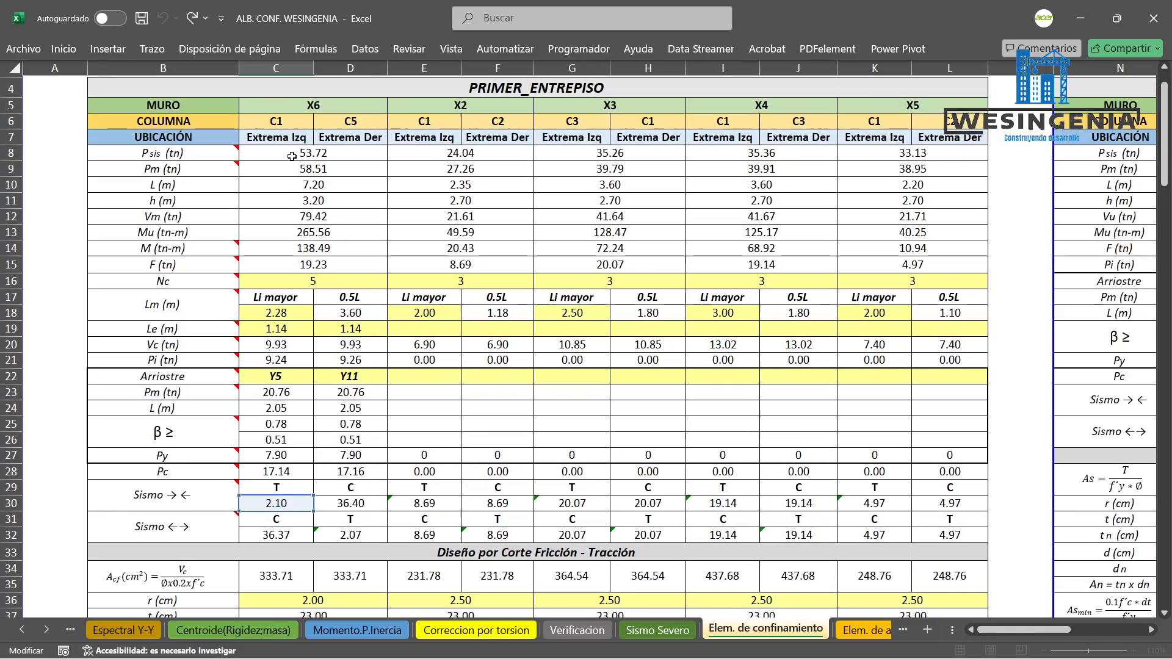
scroll(294, 466, down, 2)
scroll(294, 466, down, 1)
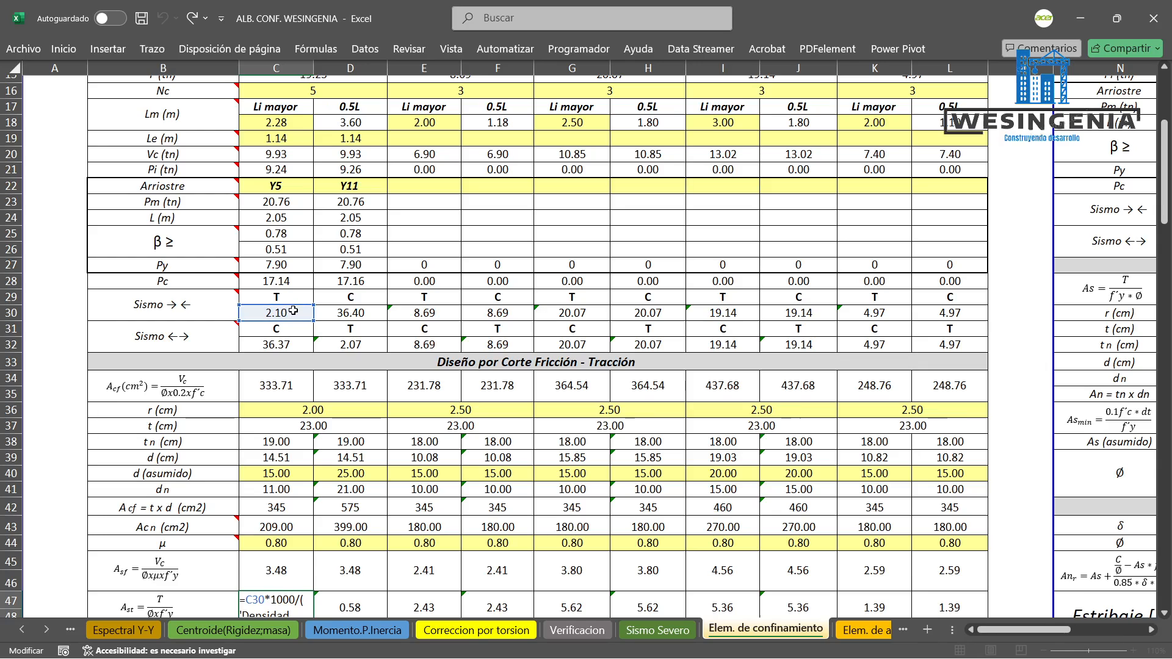
scroll(299, 336, down, 3)
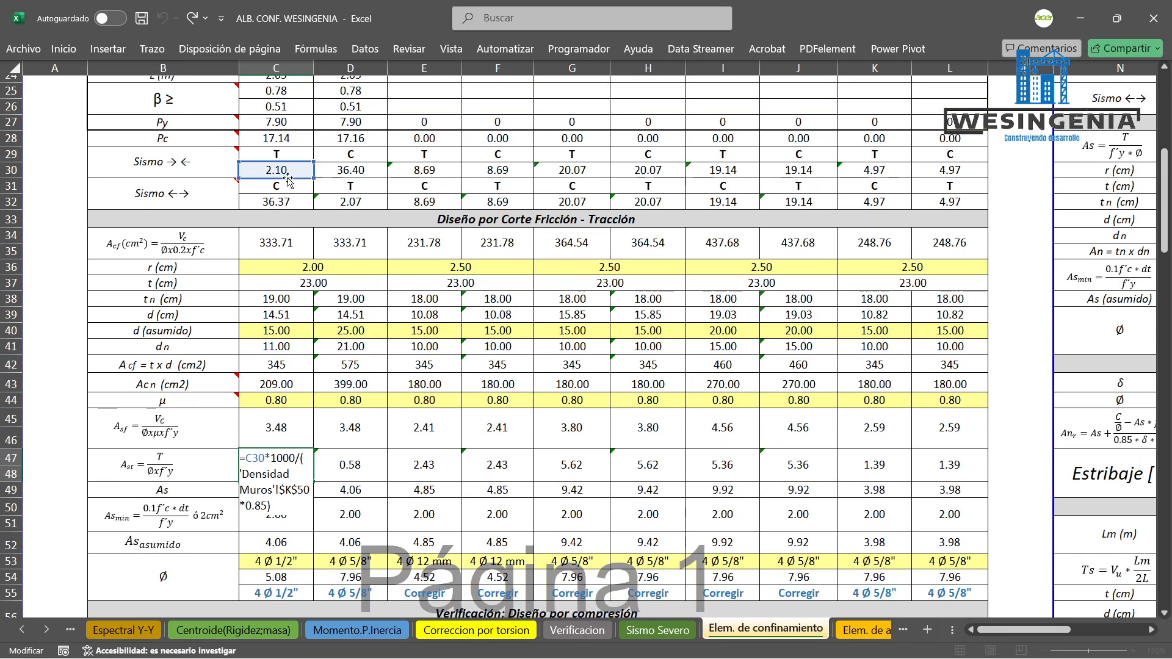
key(ctrl+Return)
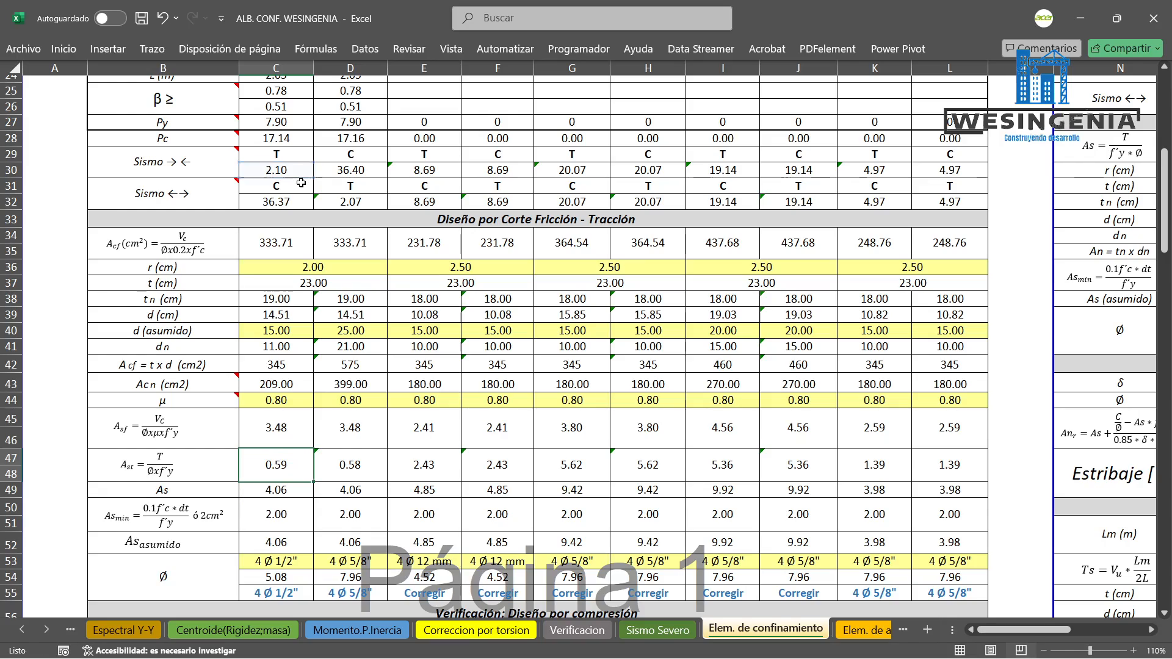
Recheck column C1's Ast formula against the T/(Ø·f'y) expression, including the Densidad Muros reference and 0.85 factor.
key(ctrl+z)
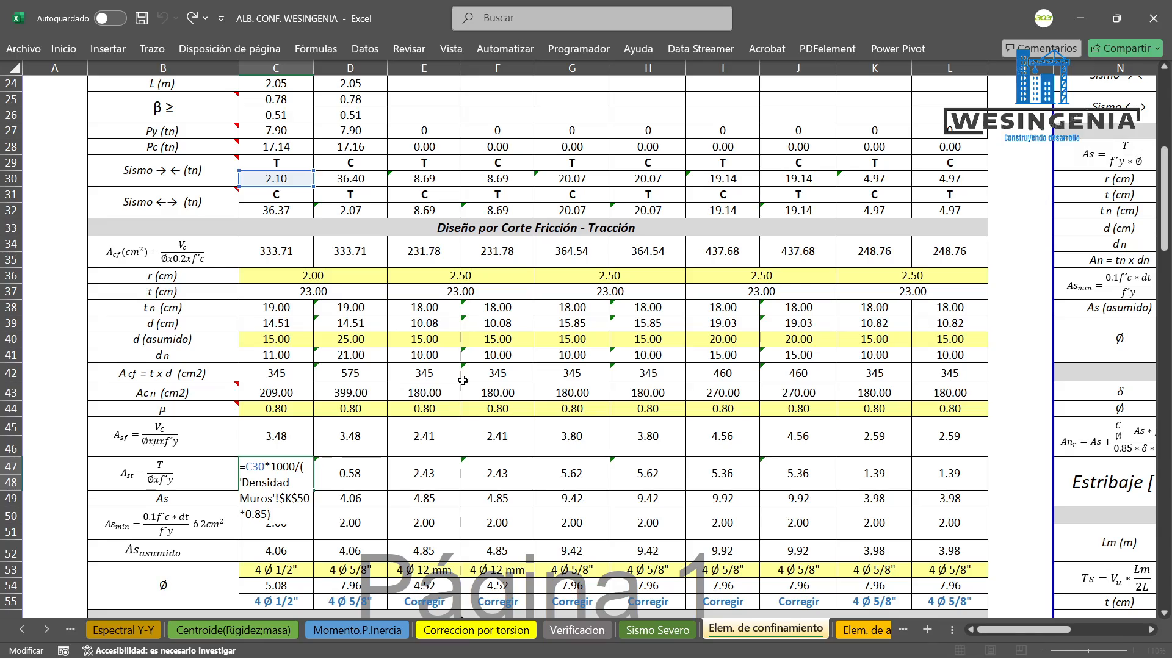
key(ctrl+Return)
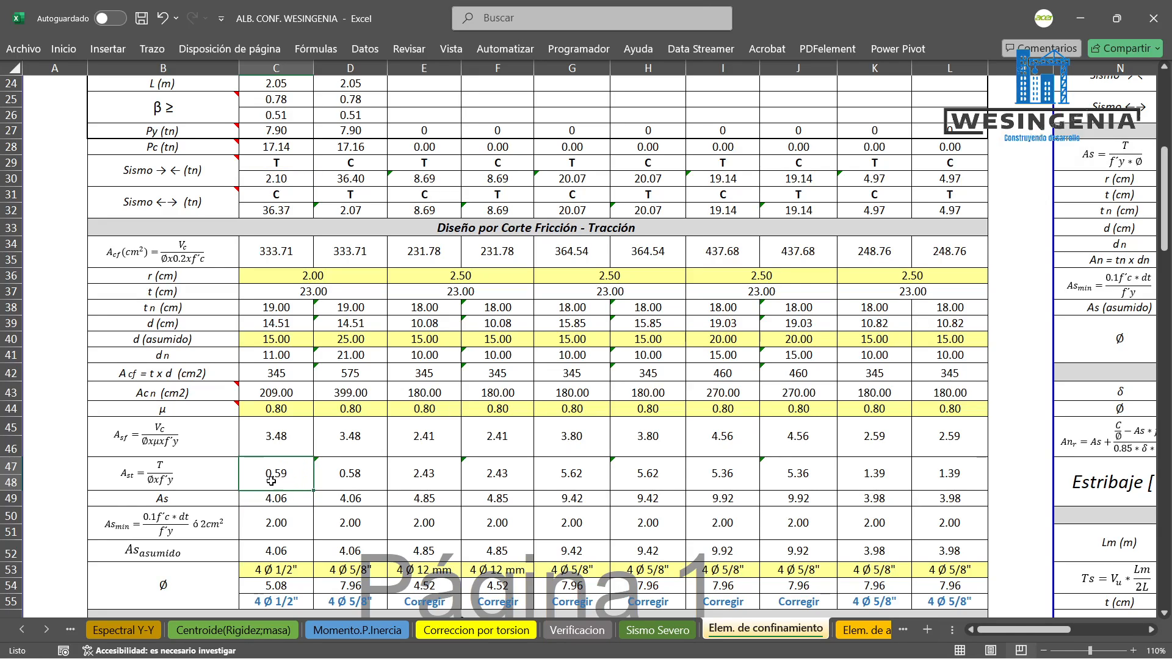
click(170, 481)
key(Escape)
mouse_move(59, 634)
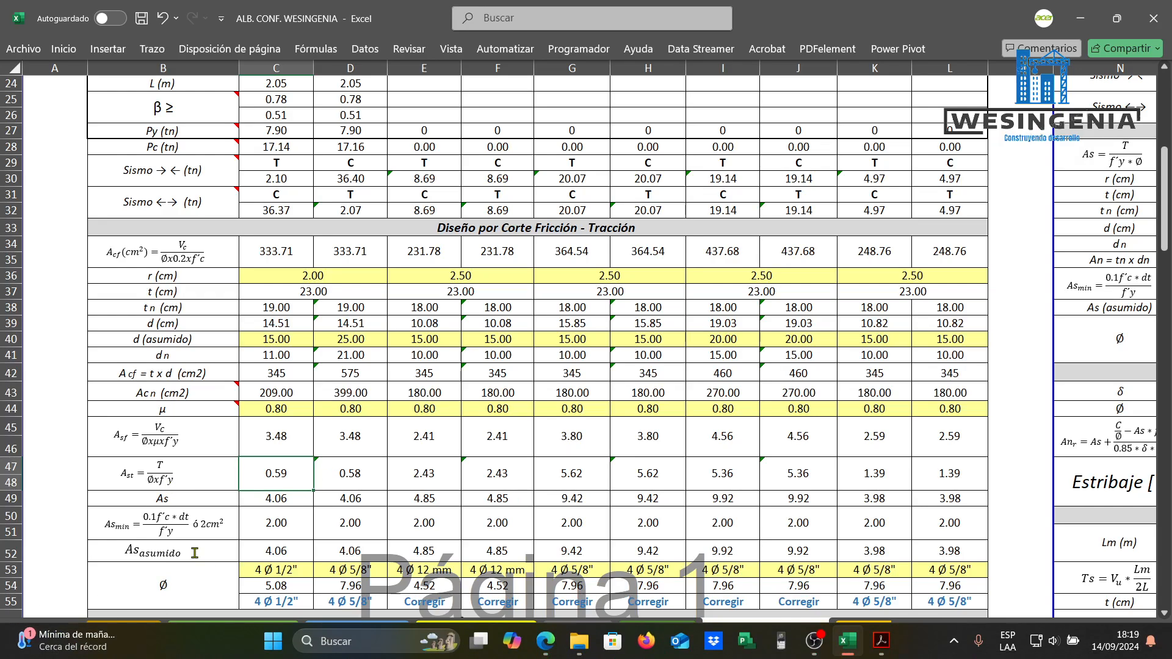
double_click(295, 468)
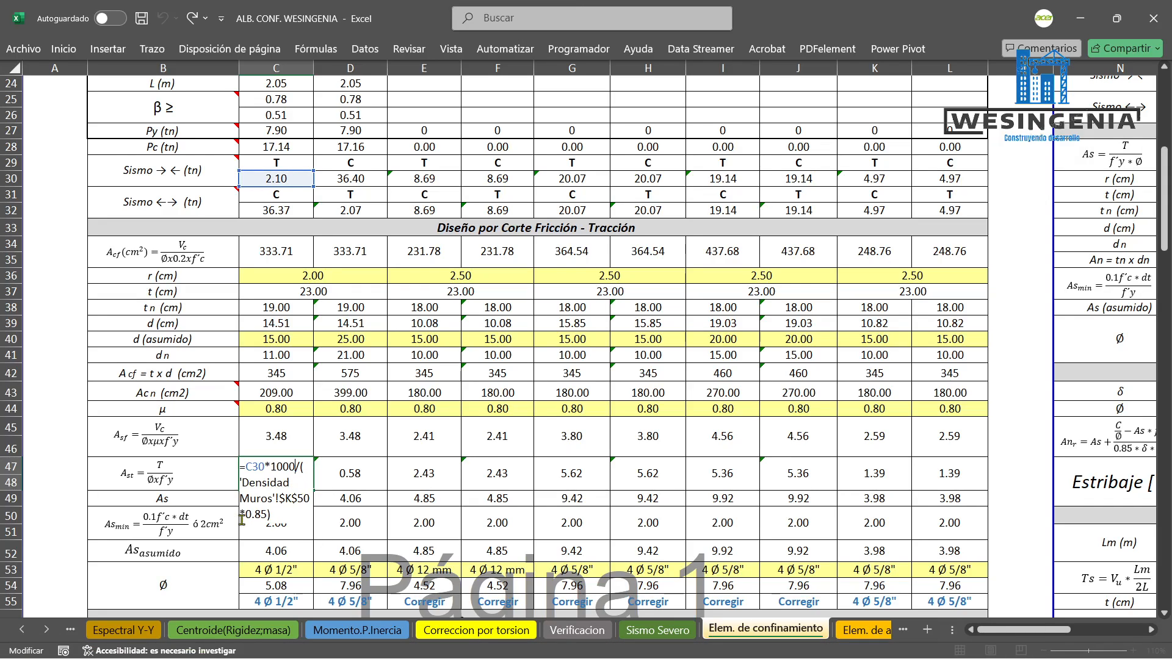
key(Return)
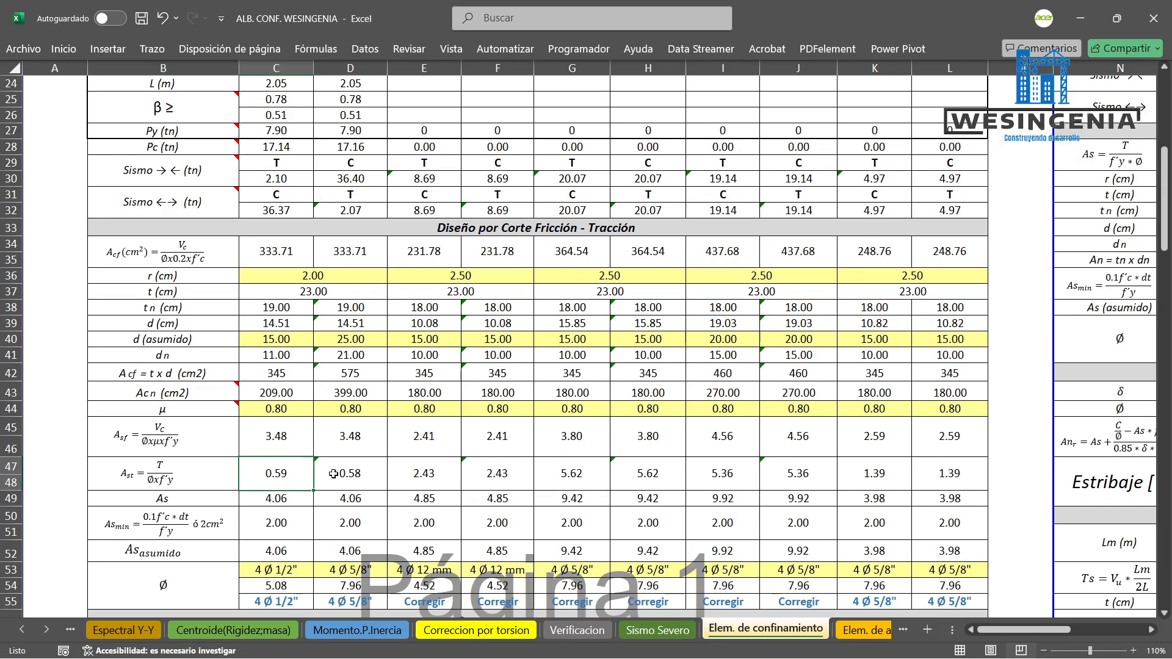
Ignore the inconsistent-formula error on the Ast cell of column C5 in wall X6 and check that cell.
click(333, 474)
click(306, 474)
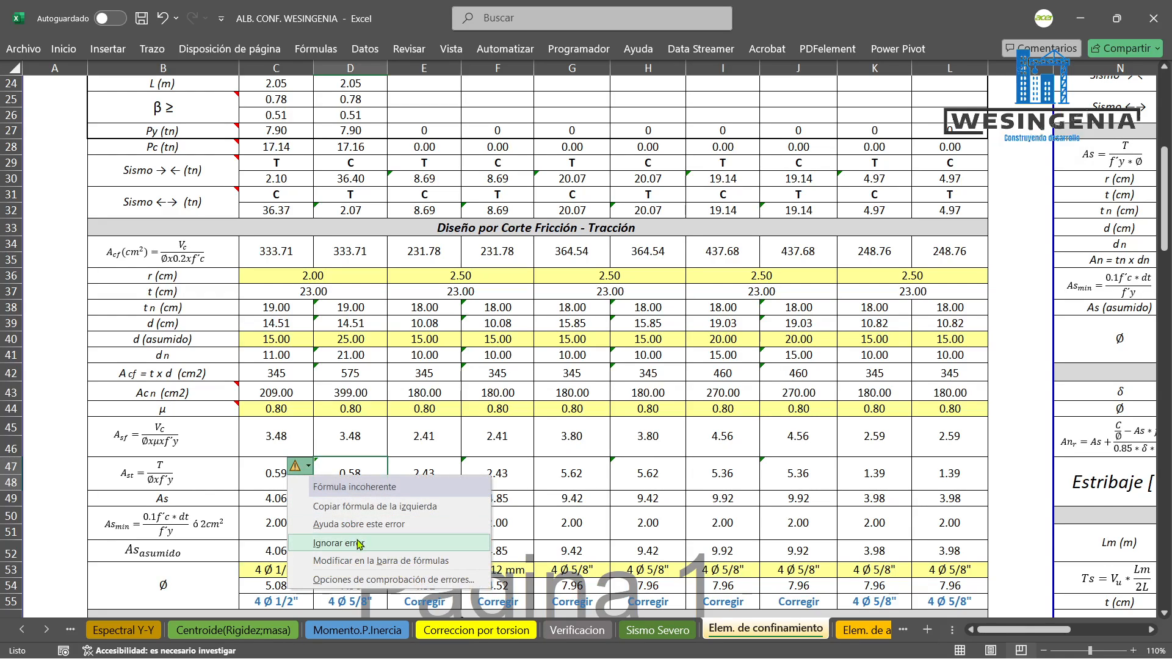
click(354, 547)
click(298, 468)
double_click(369, 470)
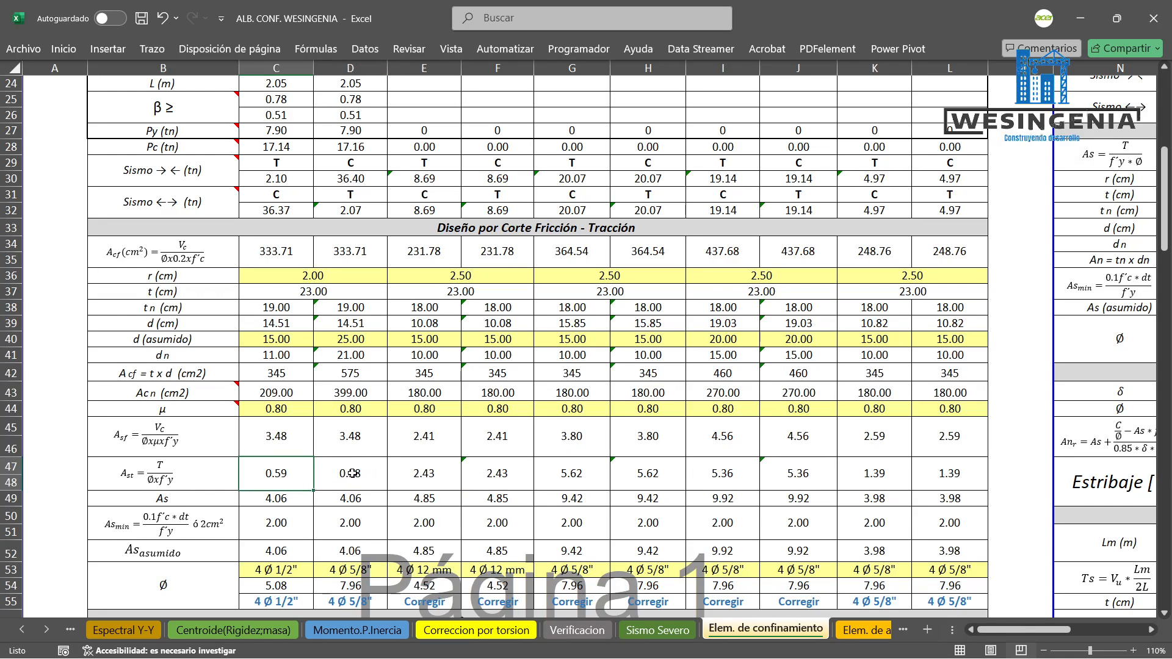
key(Escape)
Review the Asf and Ast values of columns C1 and C5 in wall X6, and select C1's Asmin cell.
scroll(194, 444, down, 1)
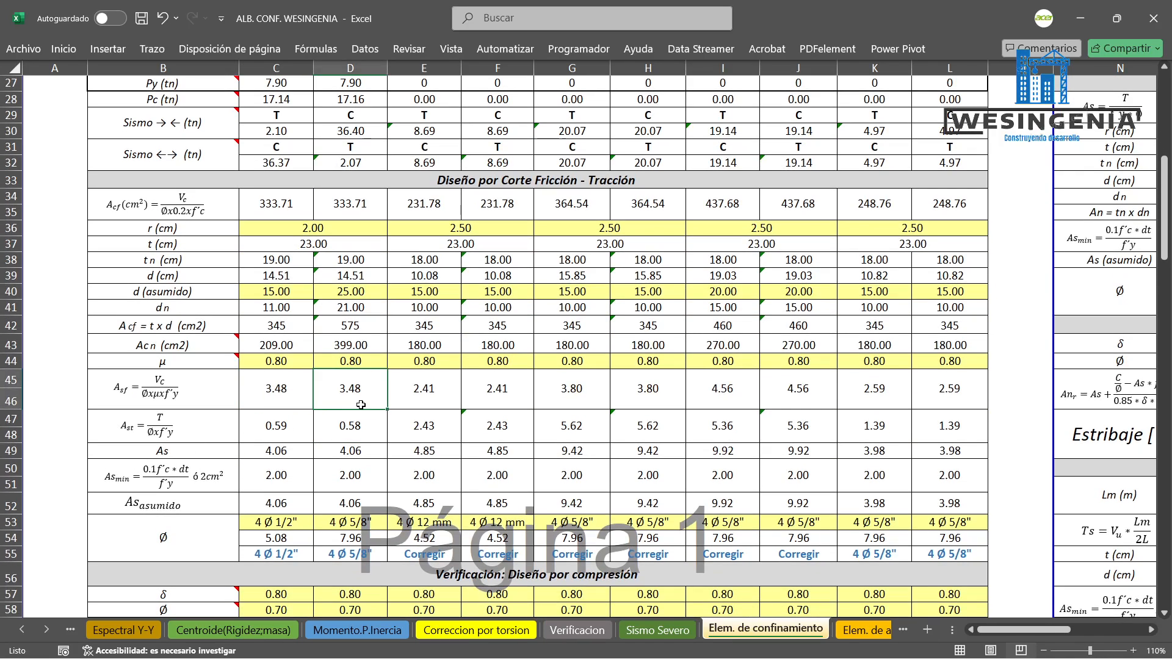
click(282, 389)
drag(282, 390, 352, 425)
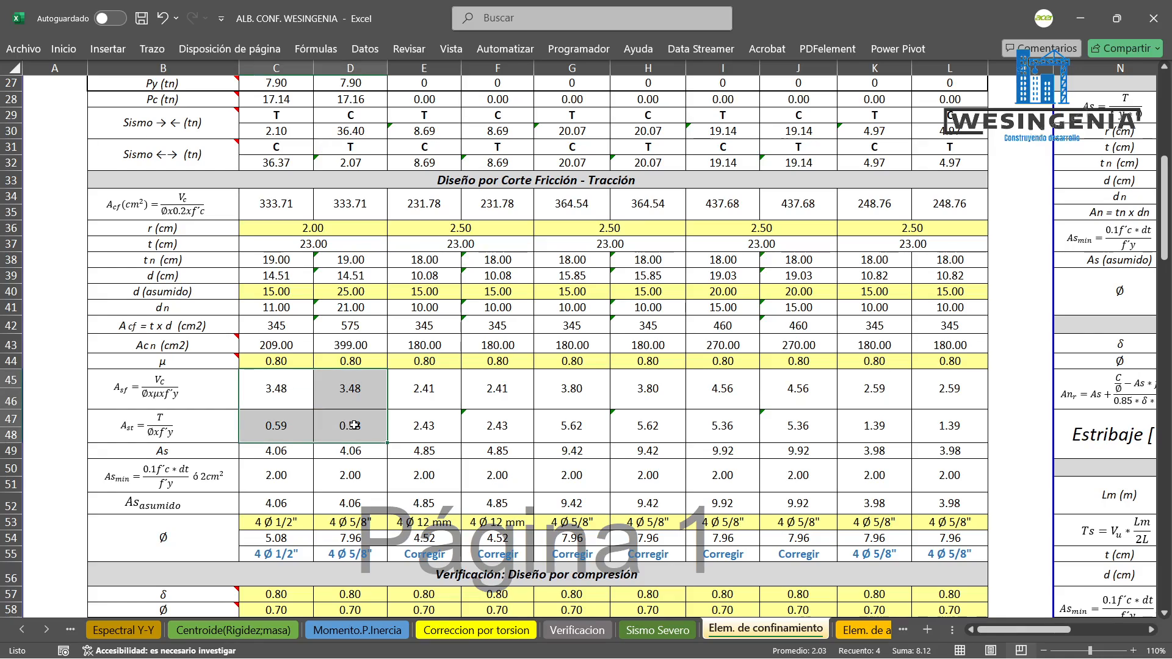
click(282, 389)
drag(309, 393, 343, 393)
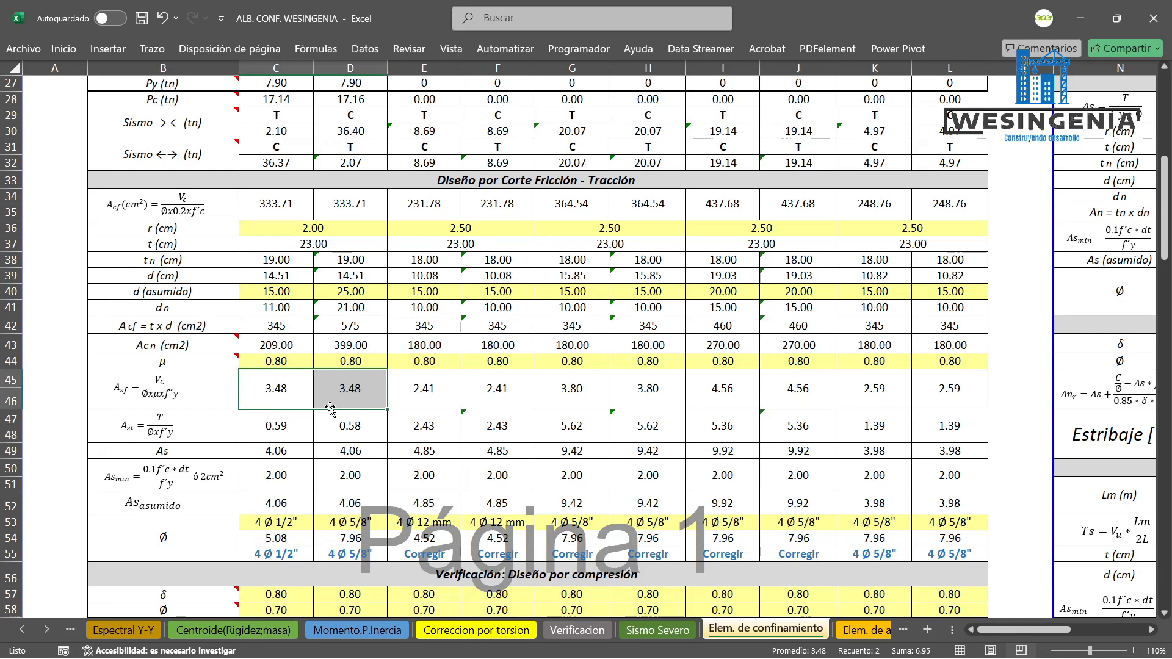
scroll(332, 449, down, 1)
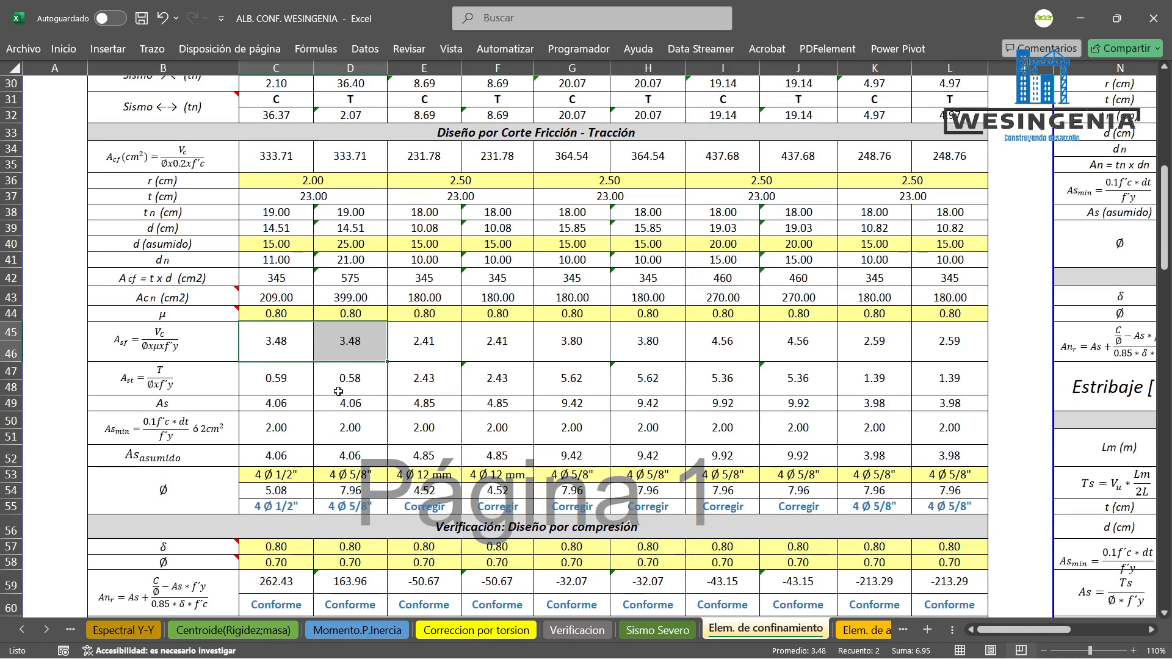
scroll(318, 392, down, 1)
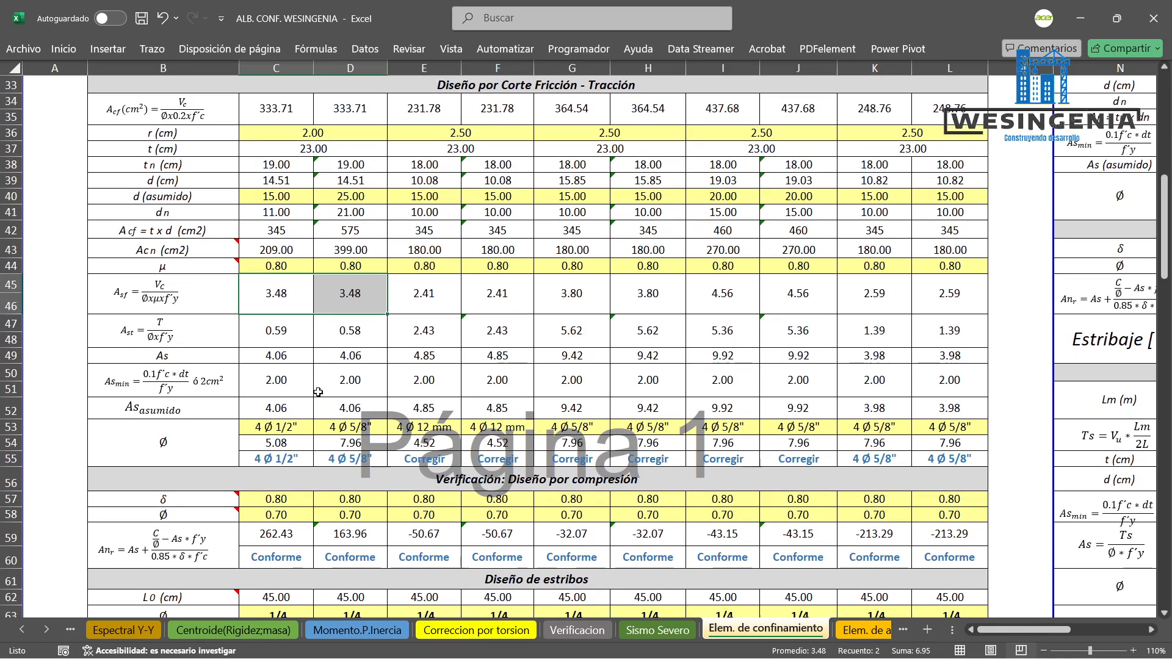
click(310, 391)
Highlight the denominator and the minimum 4 φ 8 mm note of the As formula in the Norma E.070 PDF, and return to the workbook.
click(554, 639)
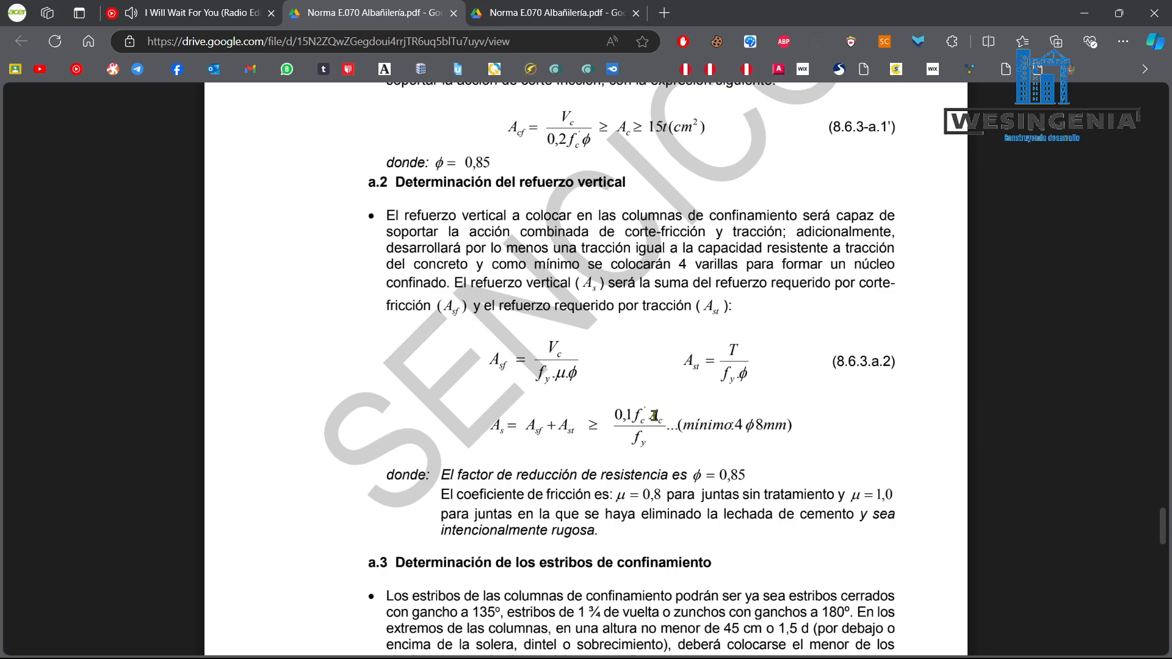
drag(655, 415, 657, 447)
click(1084, 13)
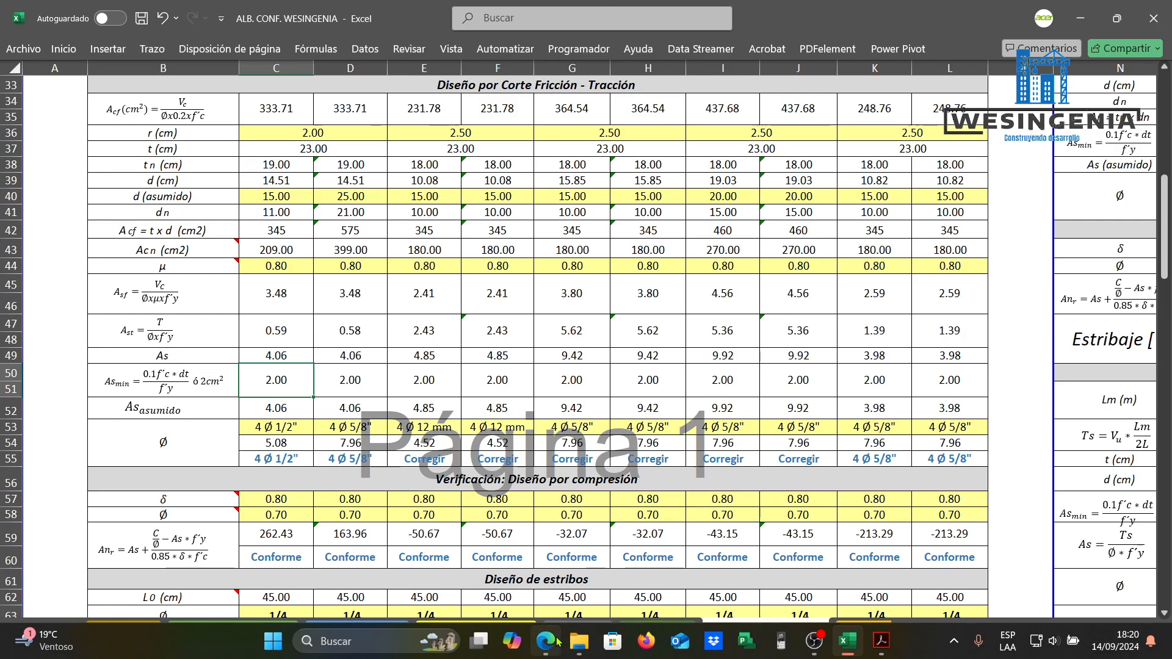
click(547, 641)
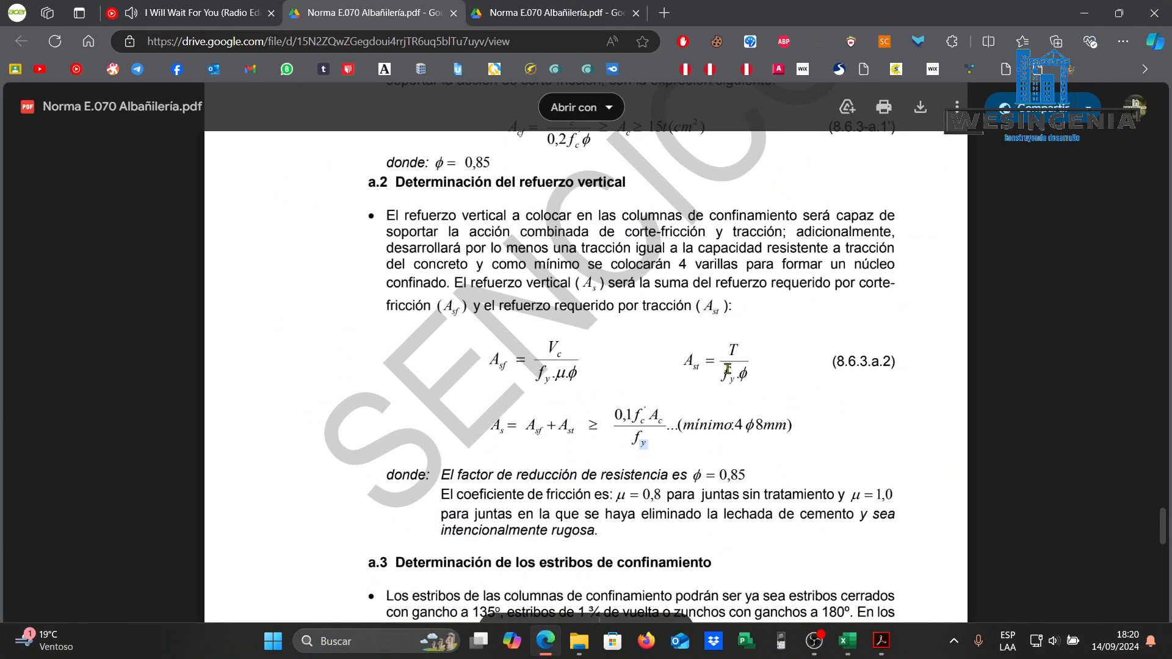
drag(685, 430, 763, 427)
click(781, 423)
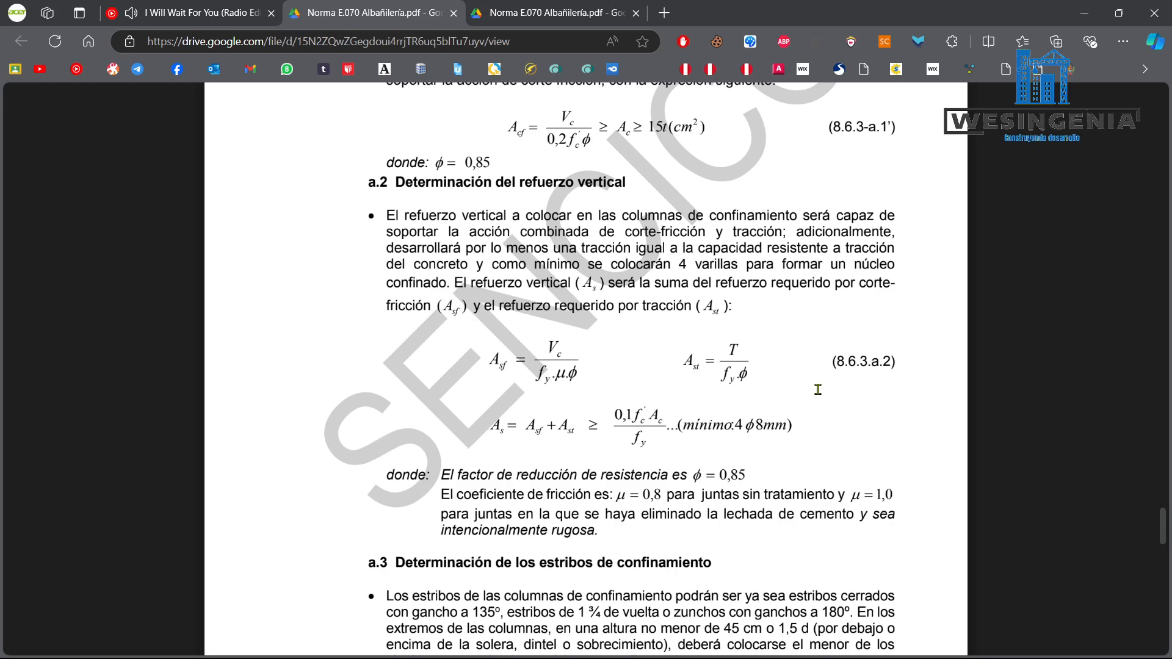
click(1084, 11)
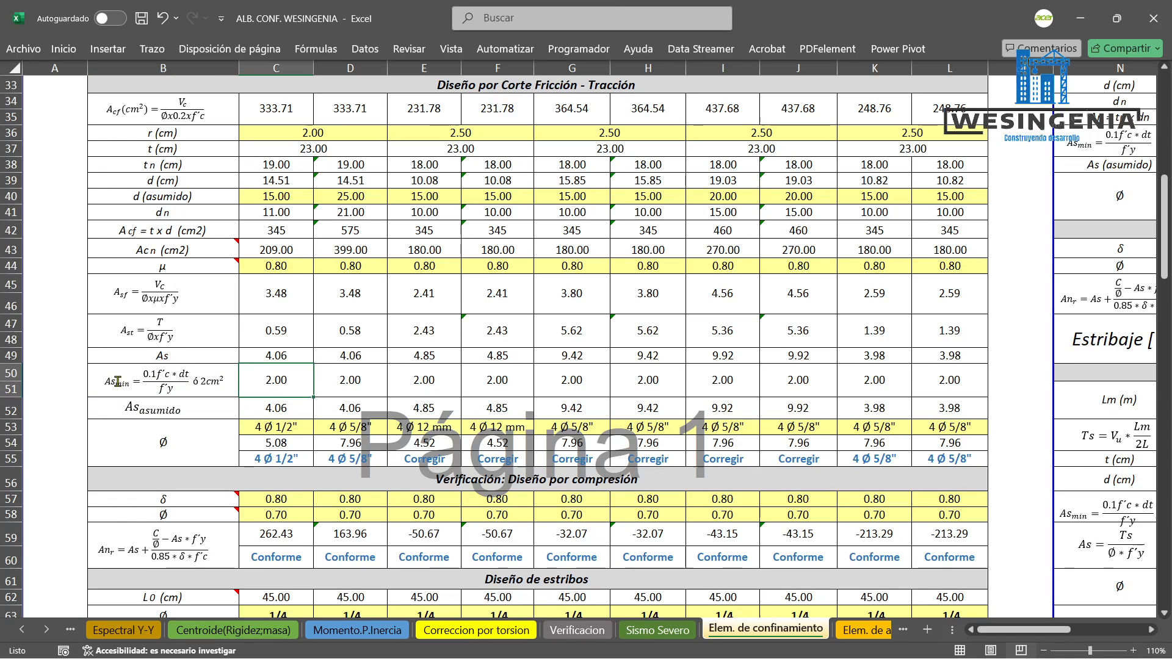
Compare the Asmin cells of columns C1 and C5 in wall X6 with their shear-friction steel areas, Asf.
click(319, 382)
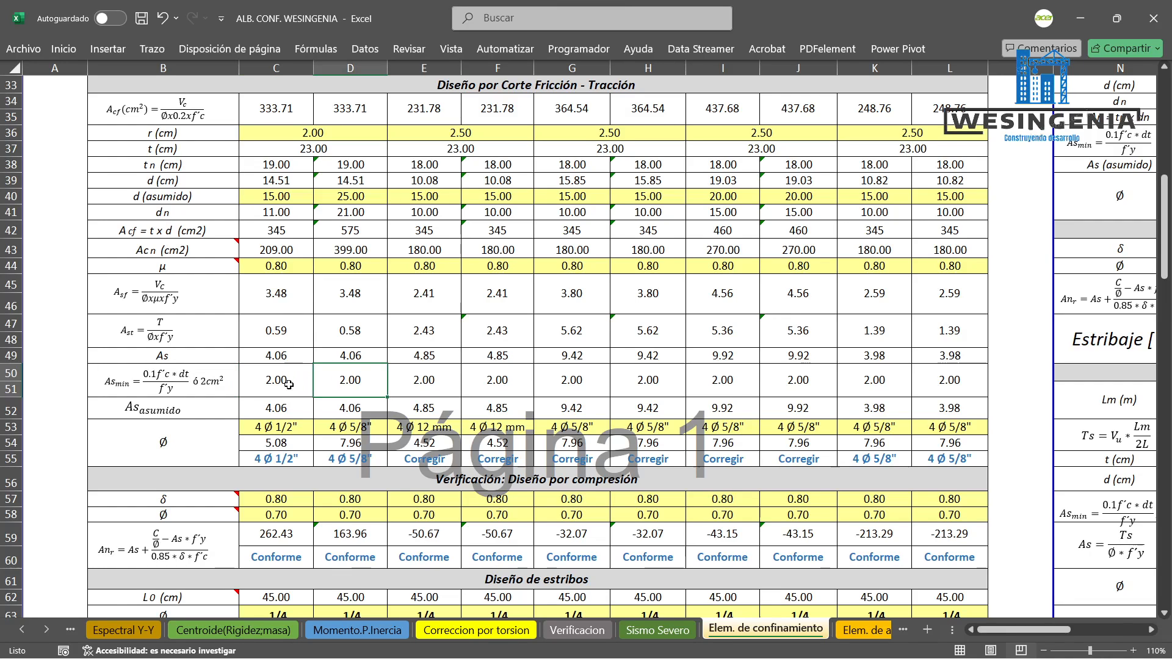
scroll(286, 432, up, 1)
click(286, 432)
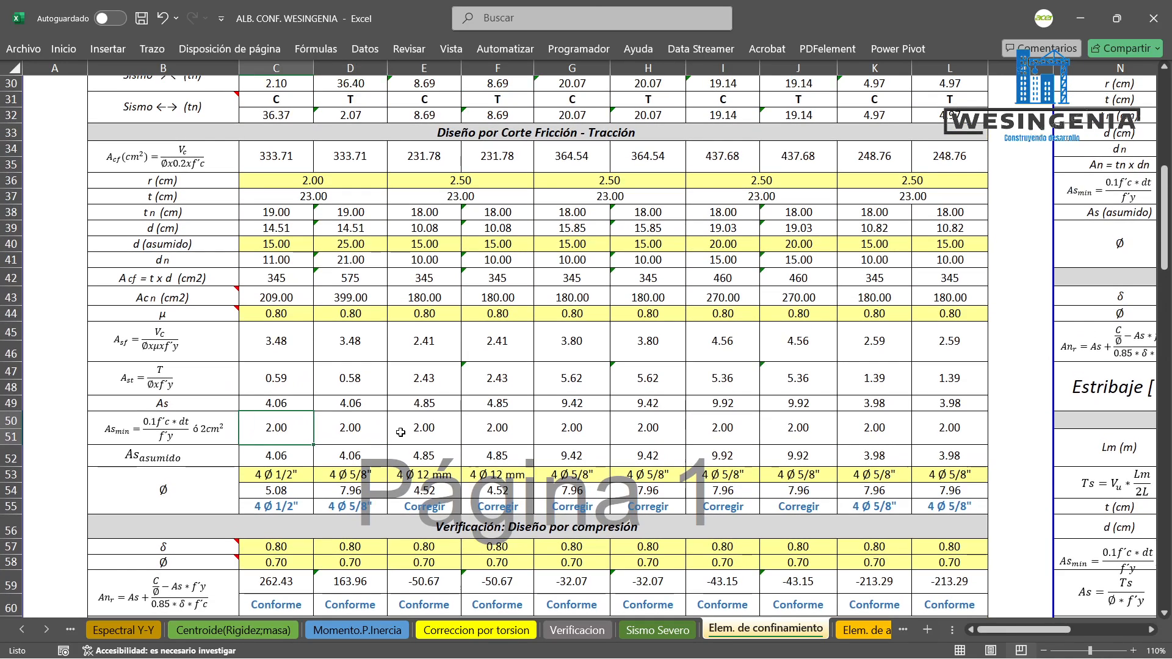
click(285, 346)
click(361, 344)
click(290, 432)
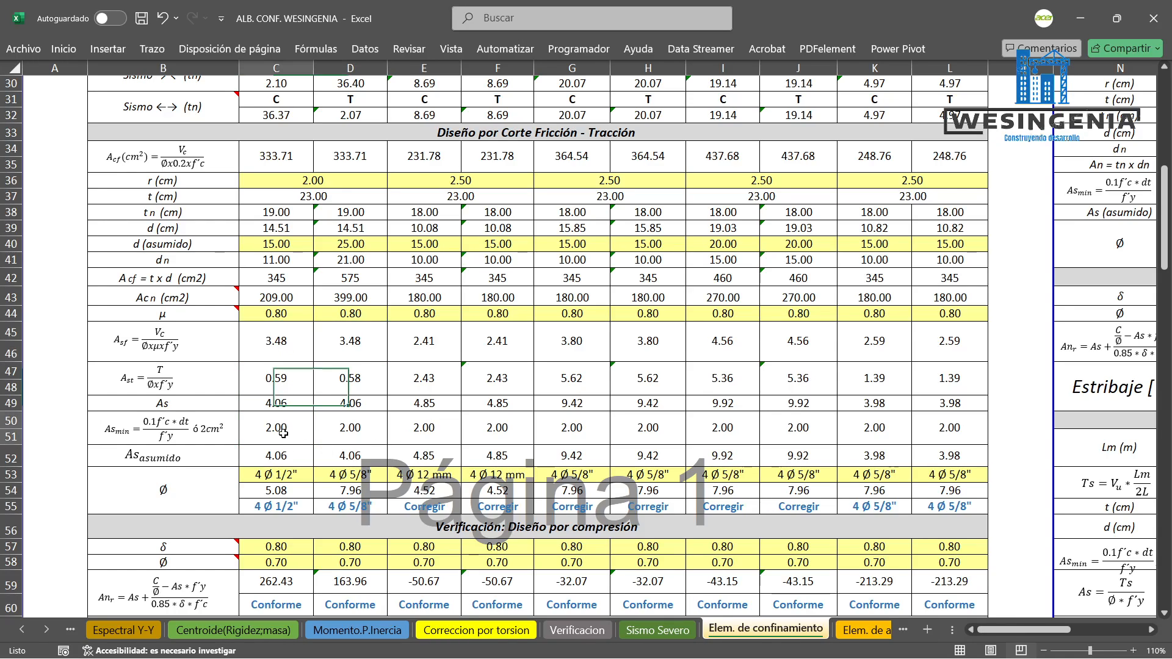
click(270, 354)
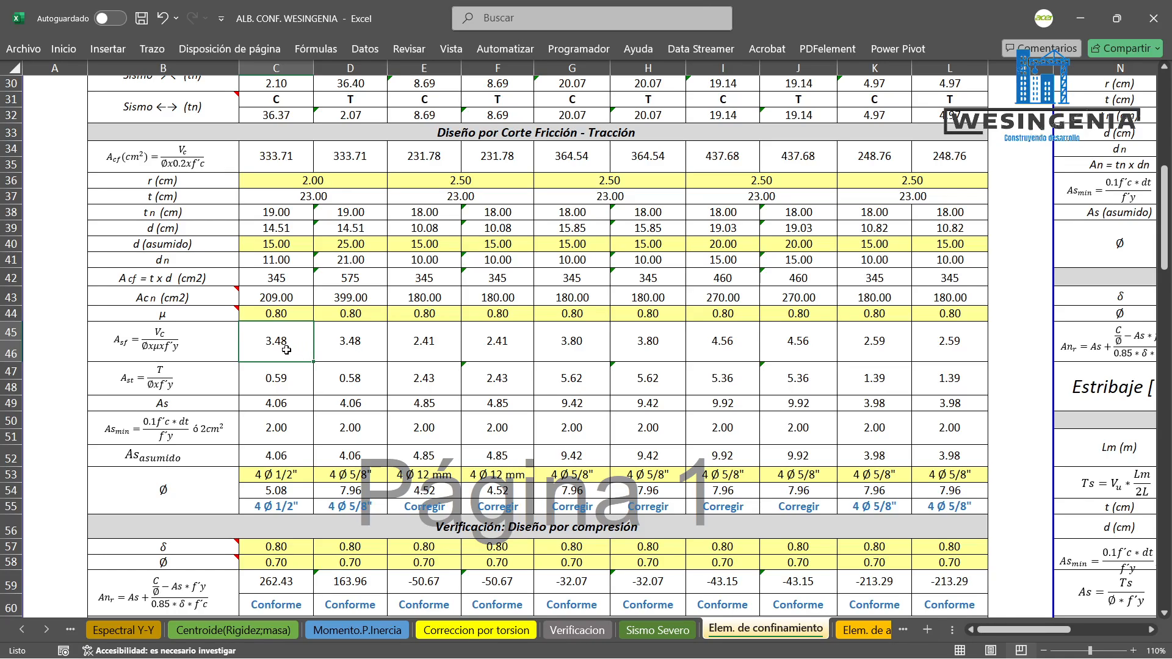
click(277, 430)
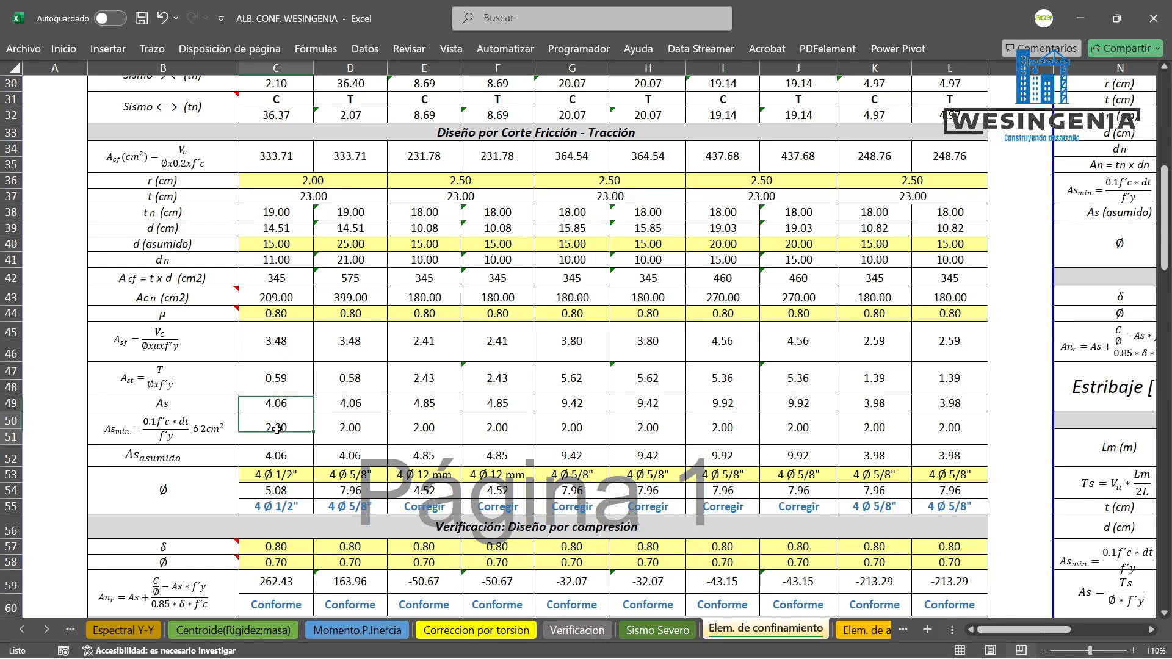
click(337, 426)
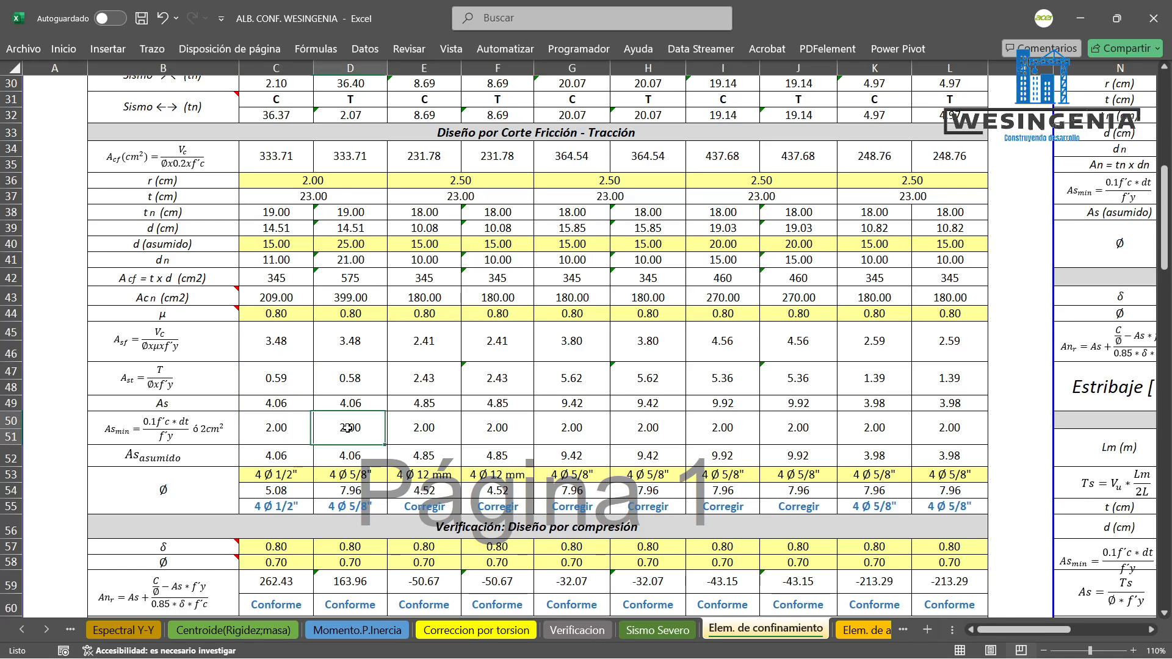
click(299, 449)
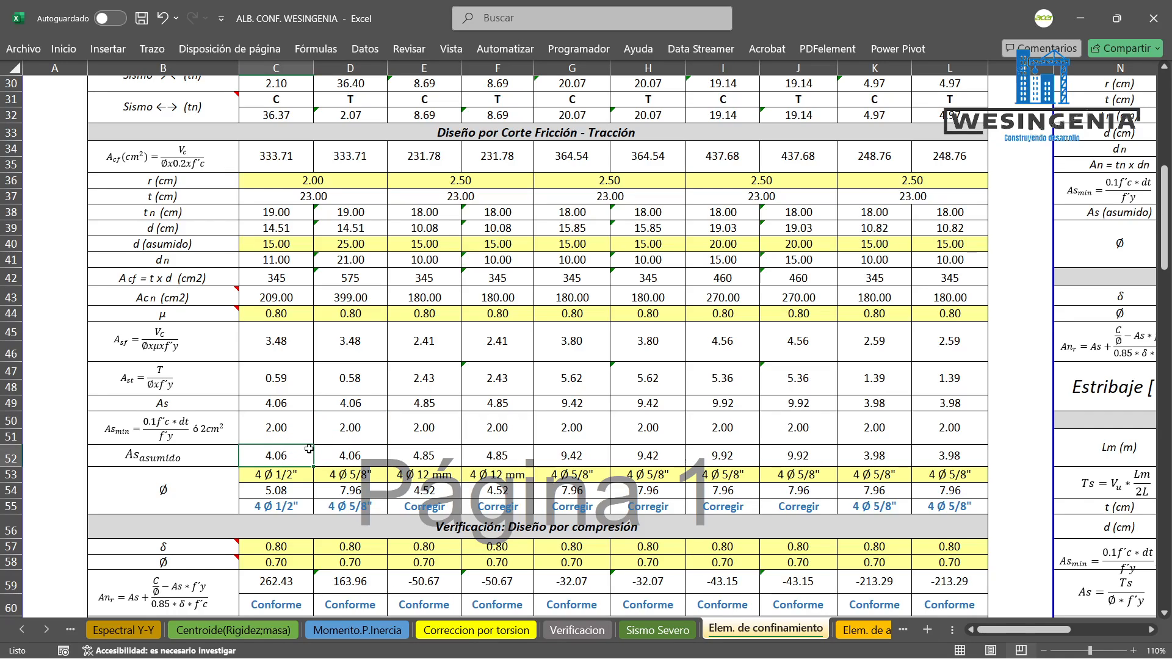
Trace column C1's steel areas from Asf and Ast through As to the As asumido cell.
click(273, 349)
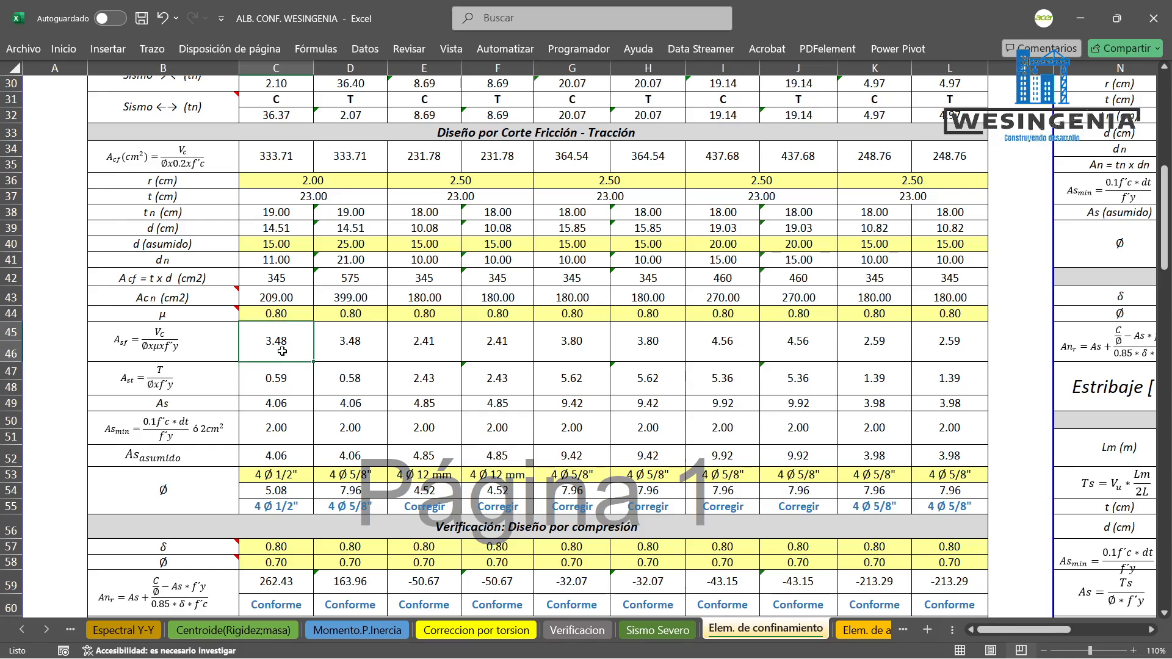
click(277, 377)
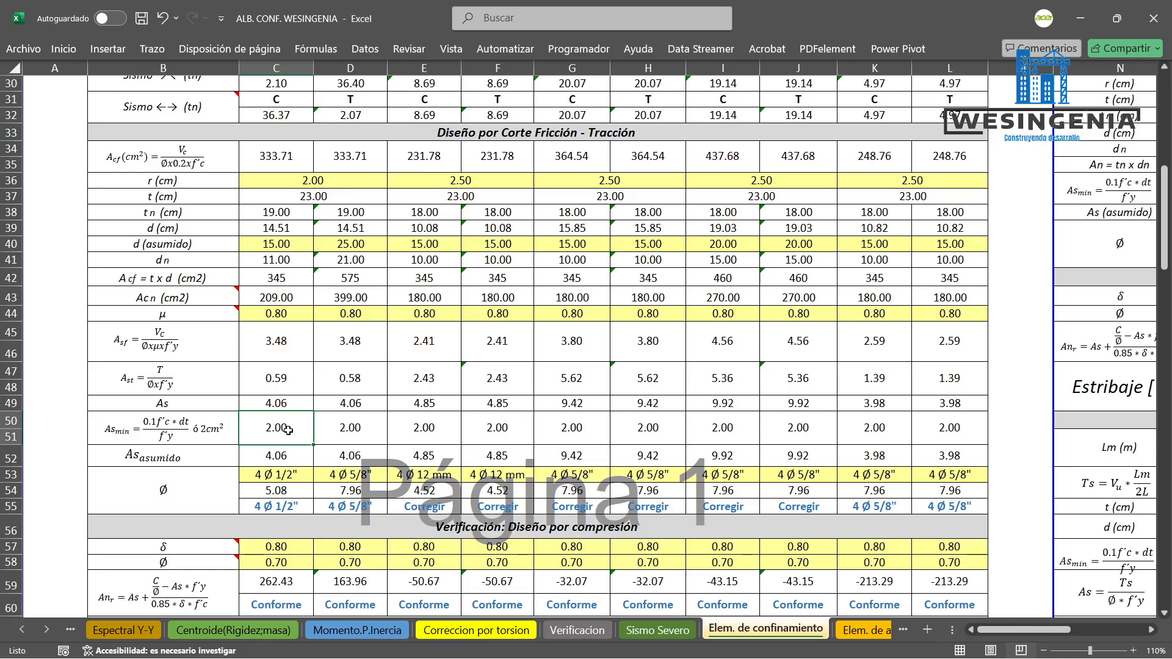
click(287, 406)
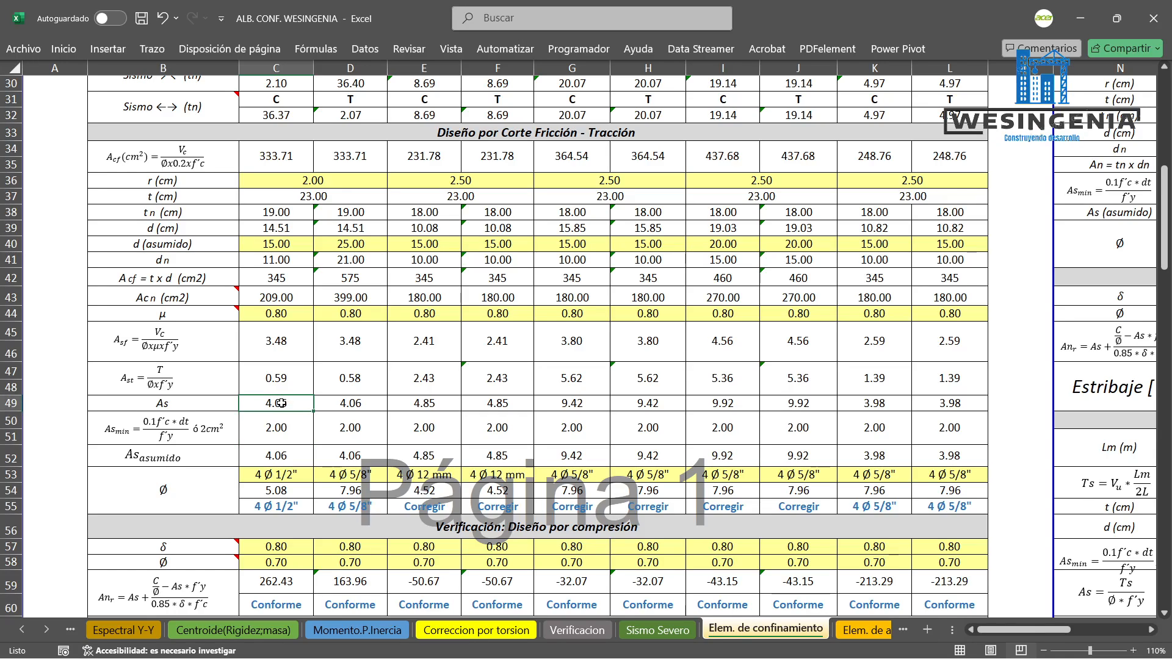
click(294, 455)
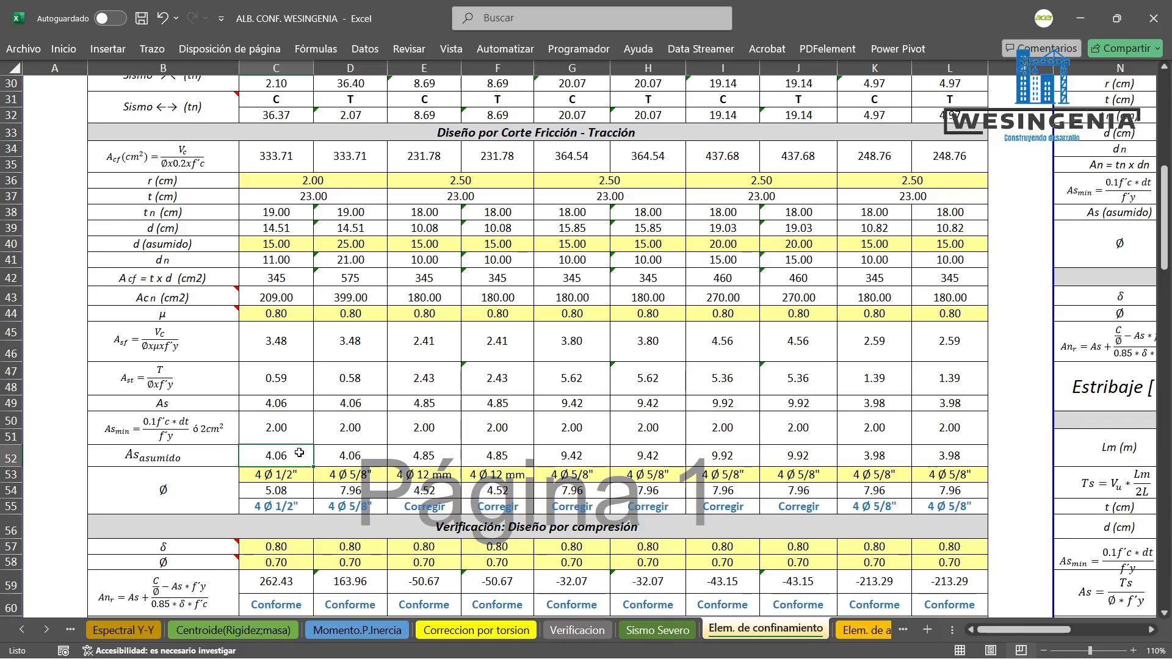
Compare the As asumido cells of columns C1 and C5 in wall X6.
click(327, 456)
click(310, 457)
click(343, 455)
click(293, 455)
click(348, 454)
click(299, 454)
click(335, 453)
click(294, 452)
click(345, 455)
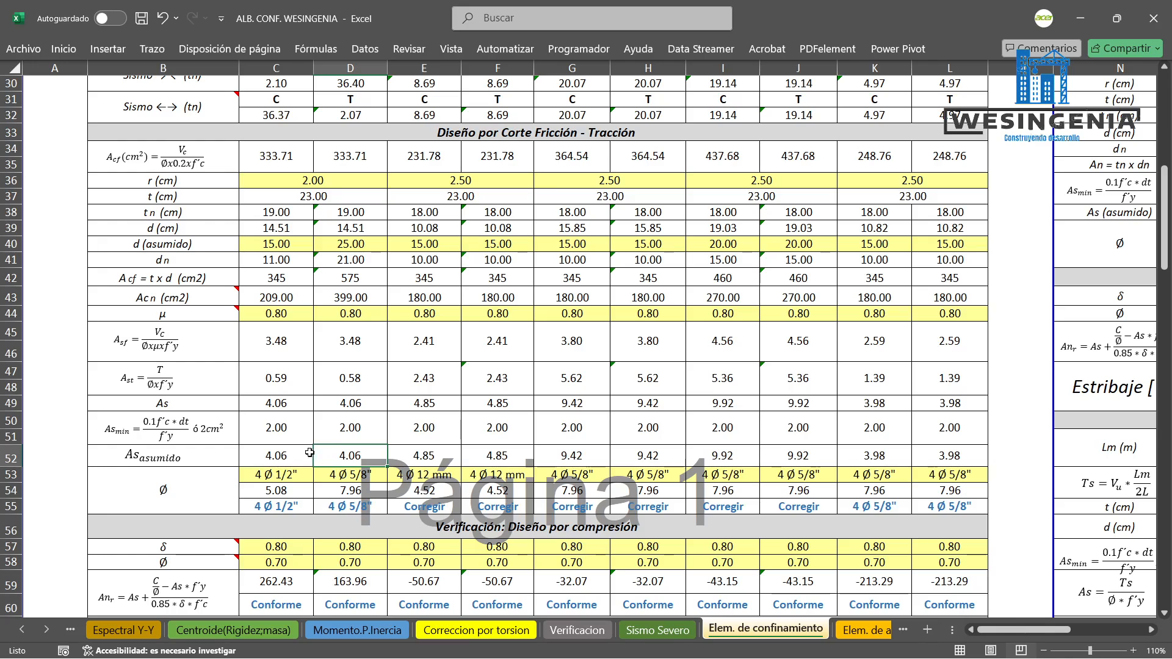
click(294, 455)
click(343, 455)
click(285, 456)
scroll(354, 459, down, 2)
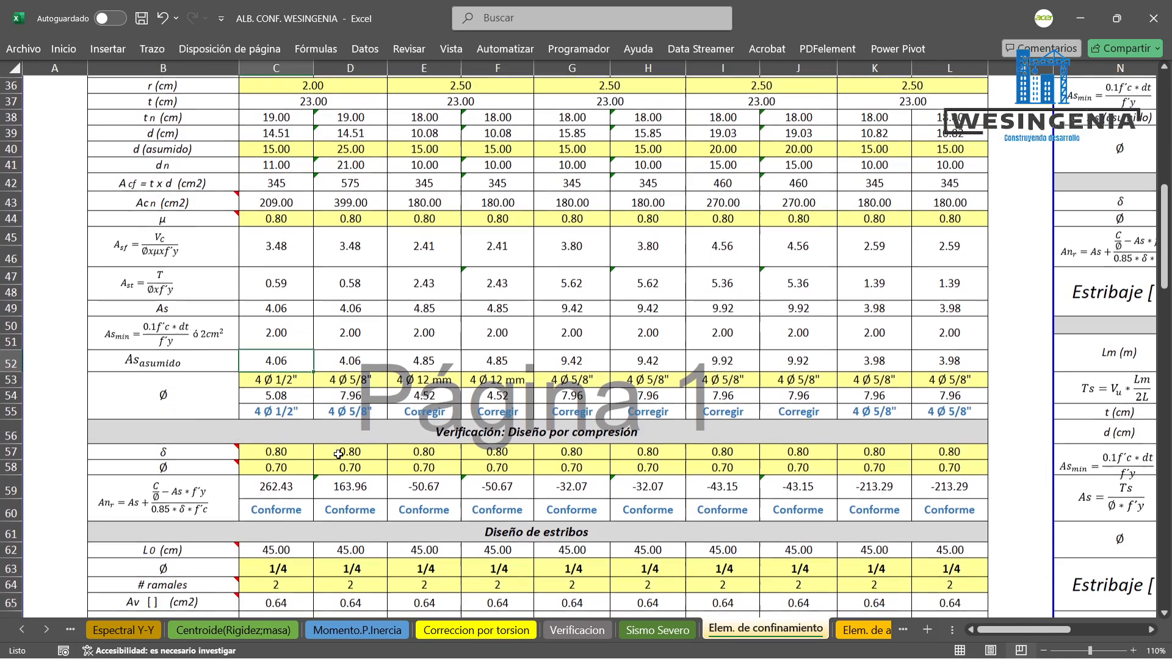
Examine the Ø reinforcement selection cells of columns C1 and C5 against C1's As asumido cell.
click(300, 380)
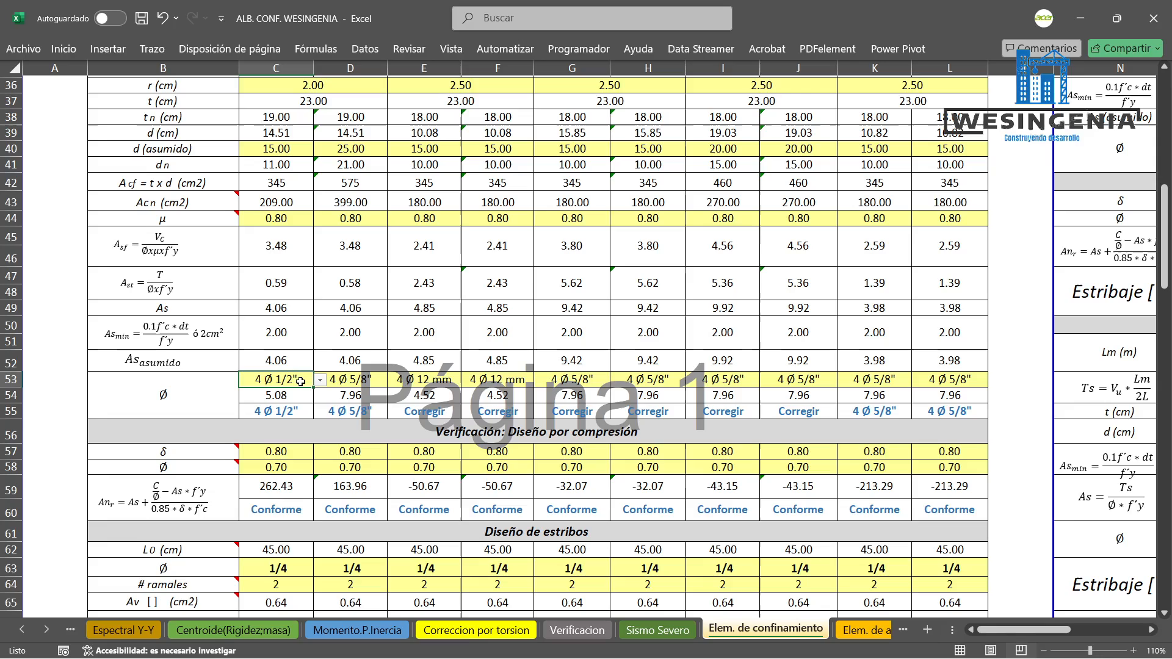
click(234, 385)
click(264, 381)
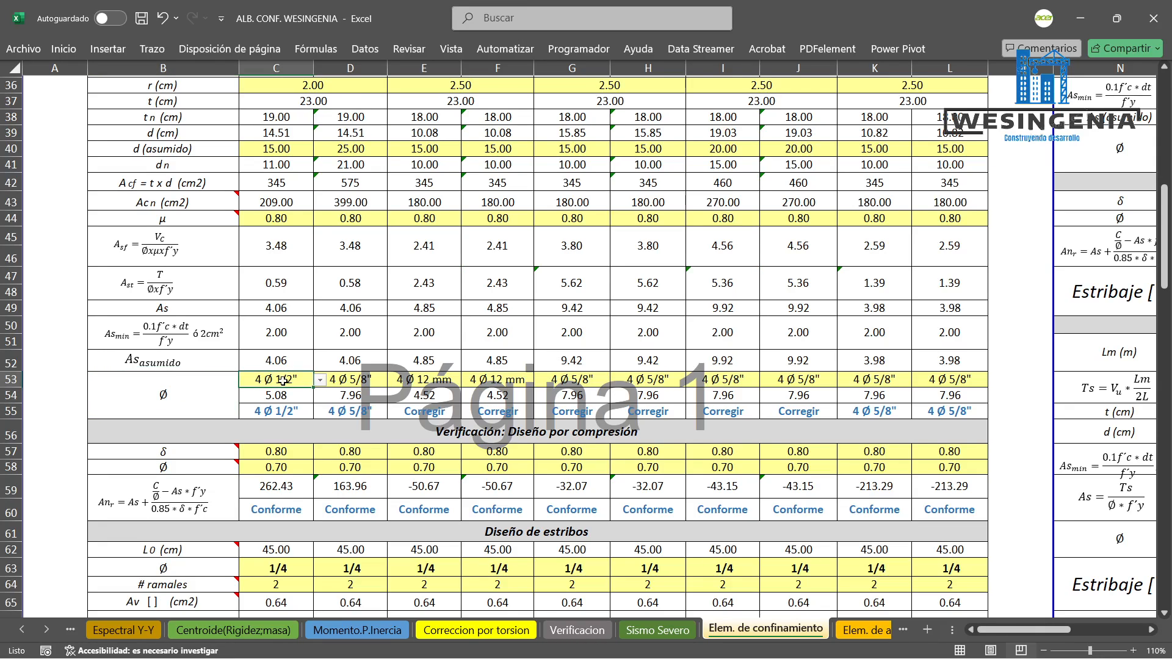
click(330, 379)
click(302, 382)
click(303, 364)
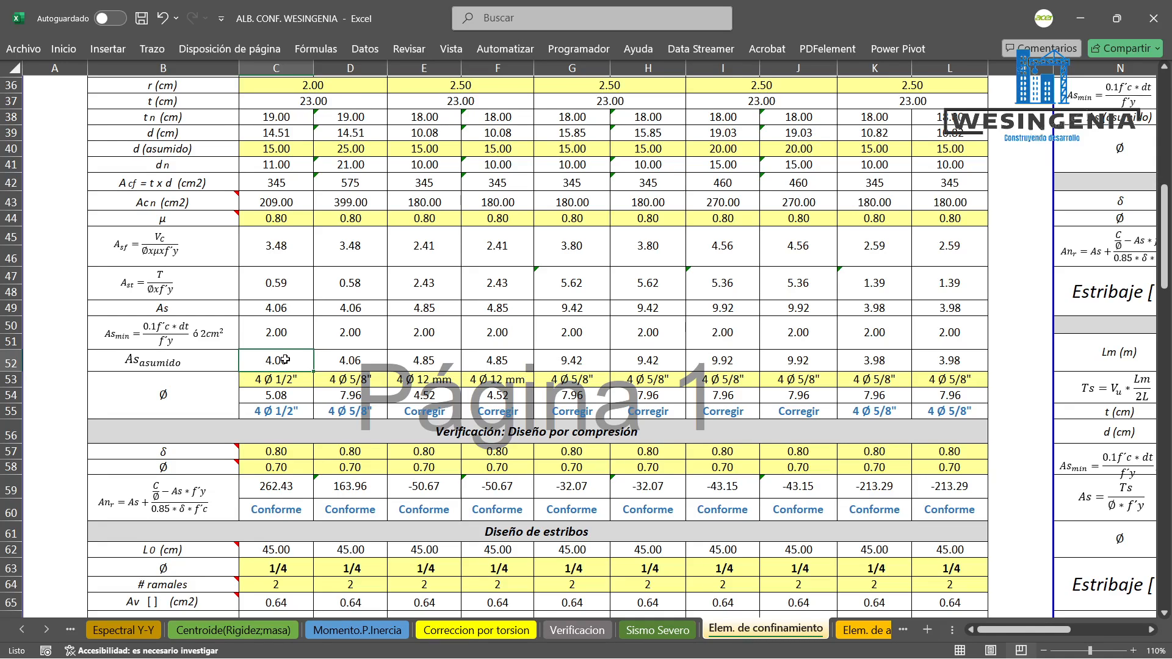
Try 4 Ø 8mm as column C1's reinforcement and check its verification cell.
click(290, 380)
click(319, 380)
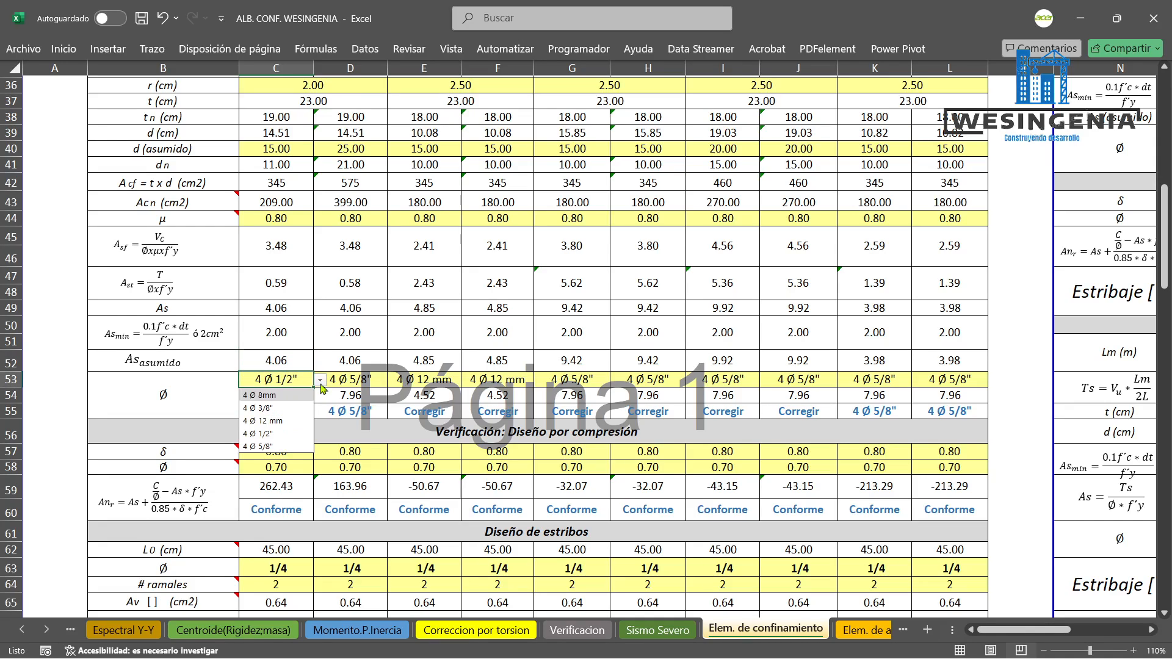
click(267, 396)
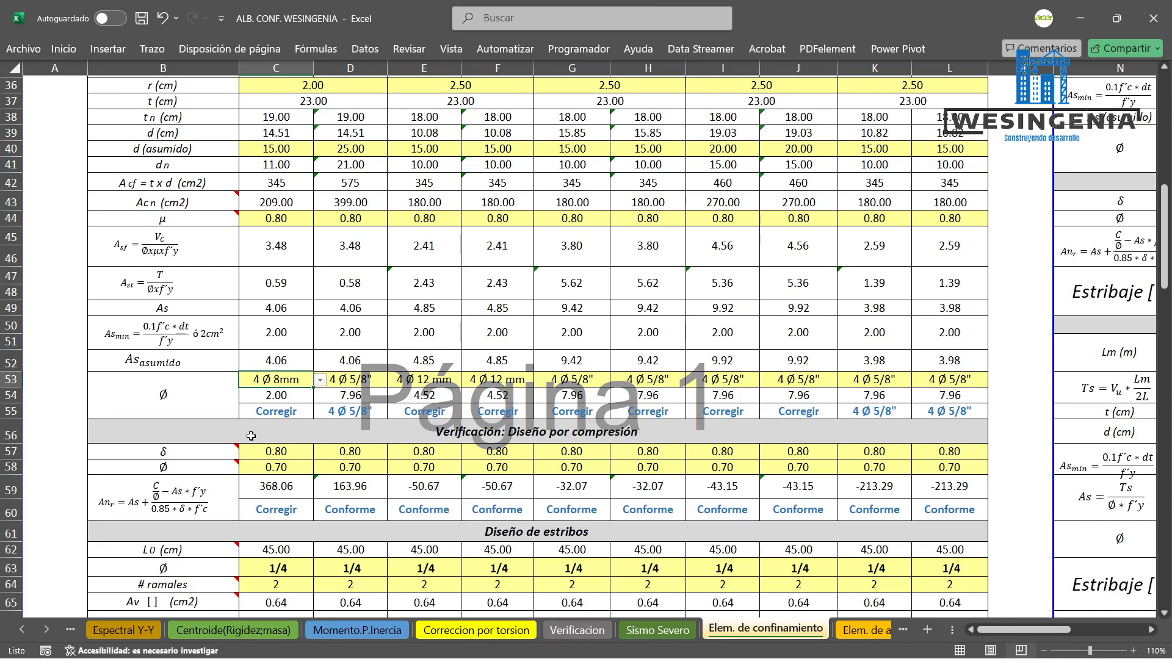
click(288, 414)
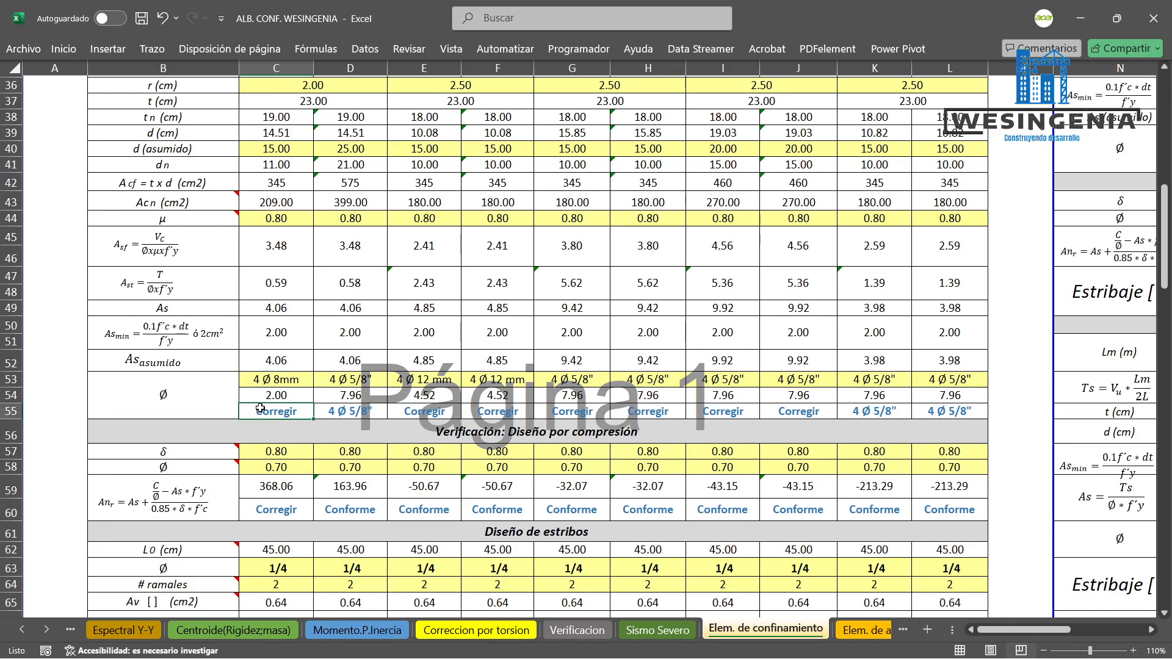
Try 4 Ø 3/8" as column C1's reinforcement and check the steel area it provides.
click(293, 378)
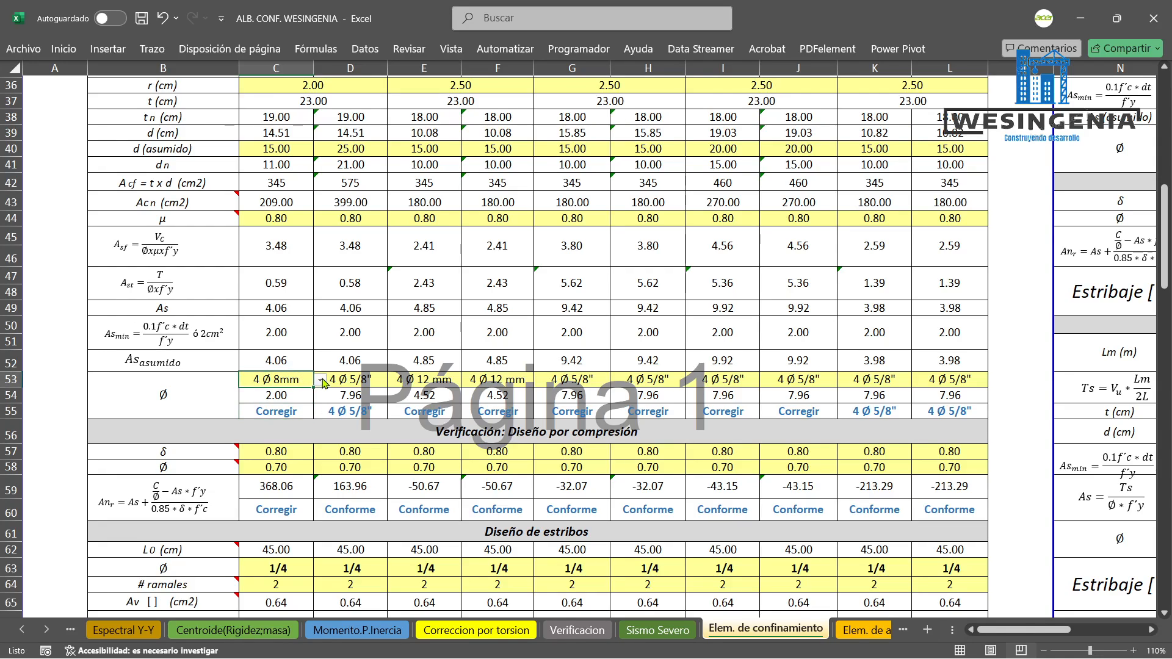
click(319, 379)
click(272, 408)
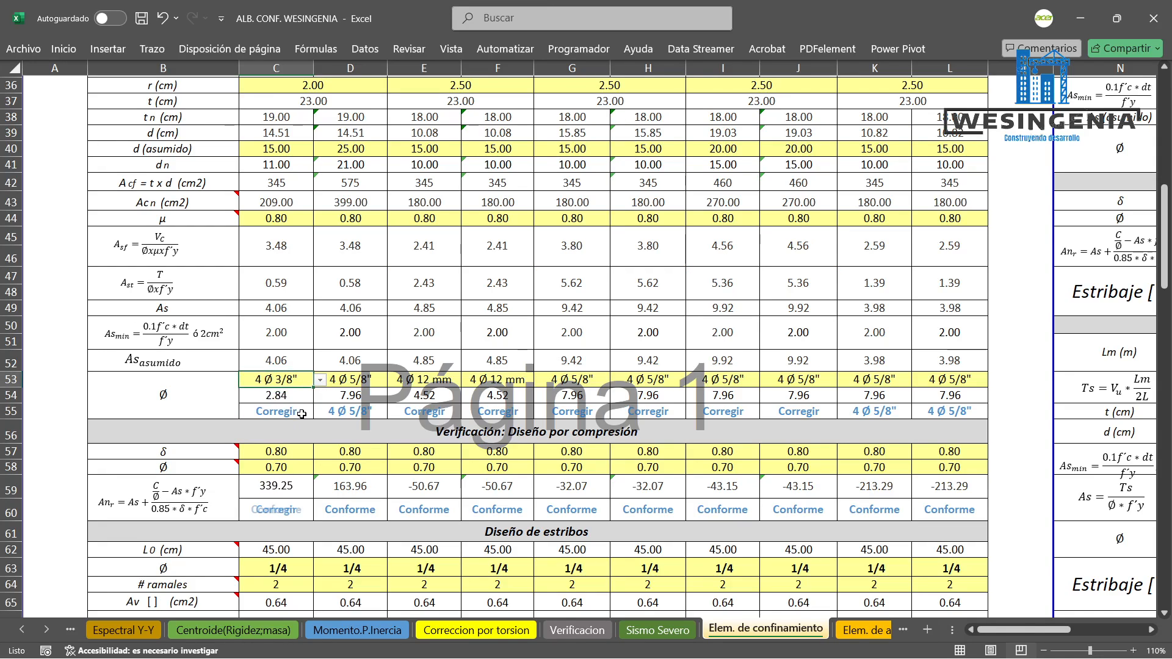
click(276, 400)
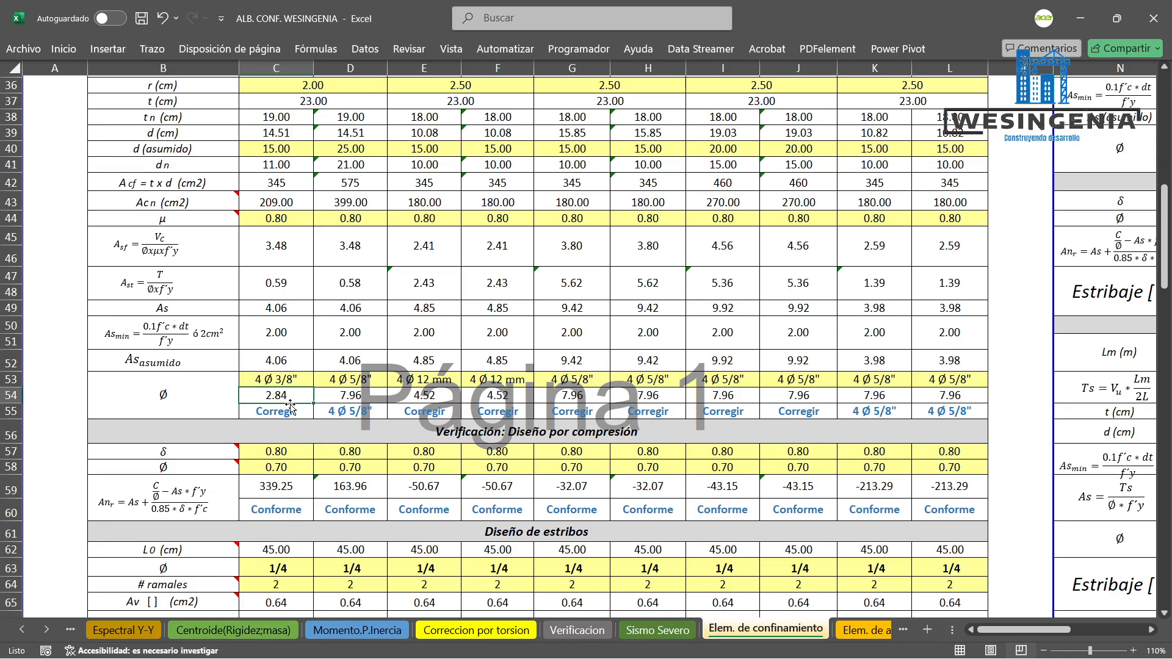
Try 4 Ø 12 mm as column C1's reinforcement and check the steel area it provides.
click(287, 379)
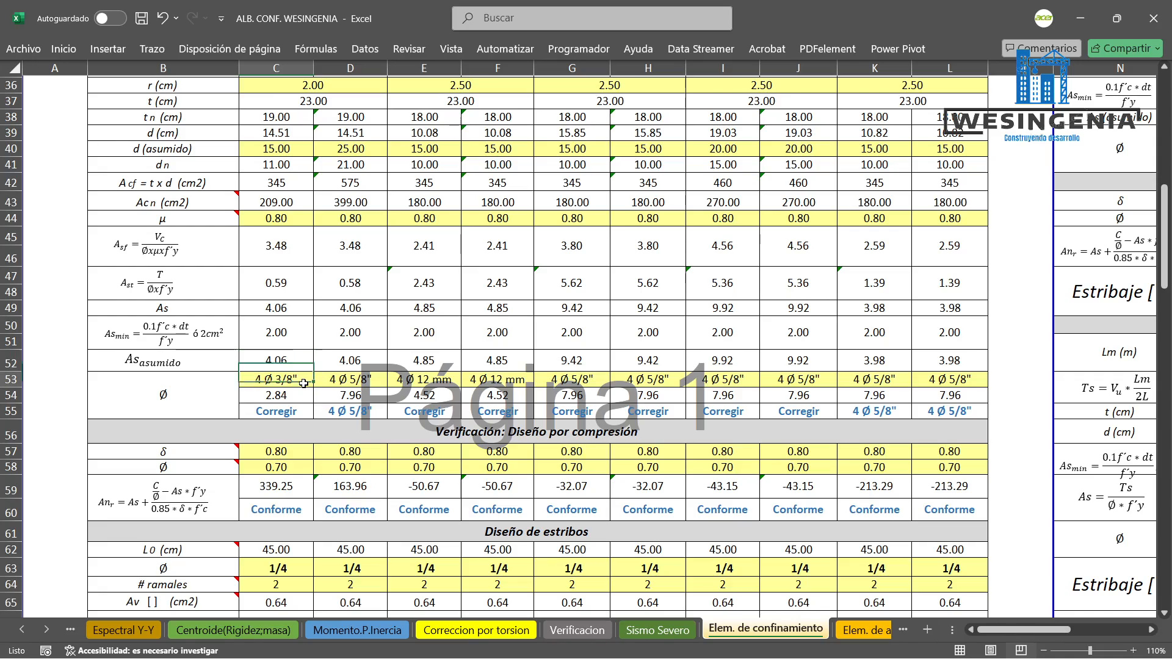
click(320, 379)
click(278, 421)
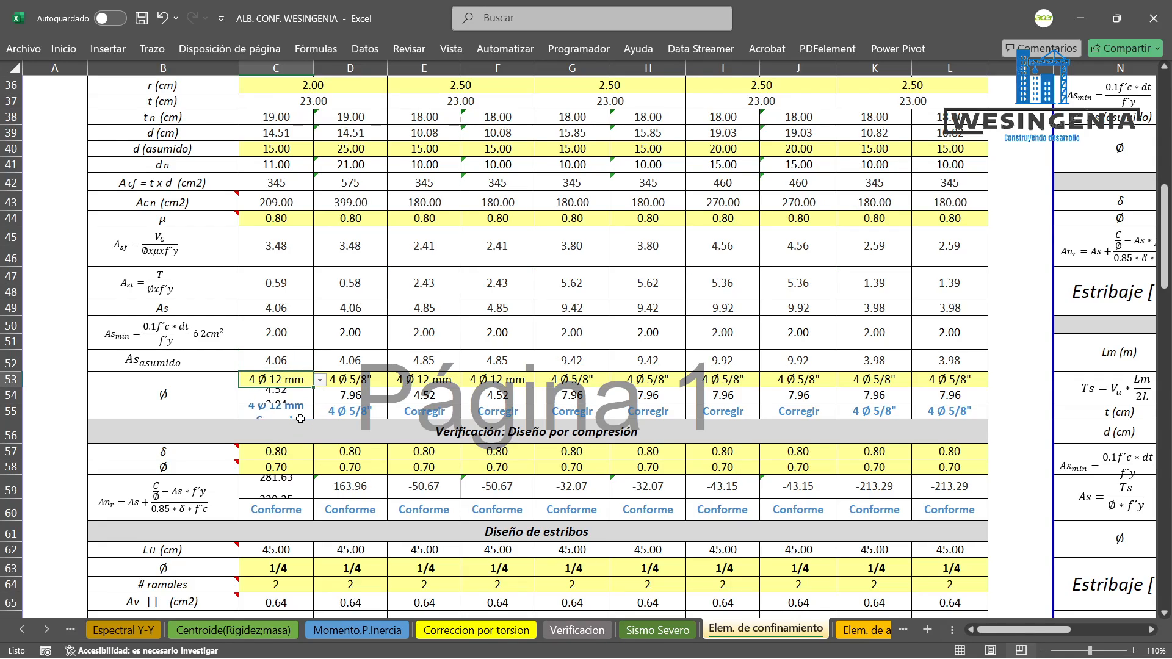
click(292, 398)
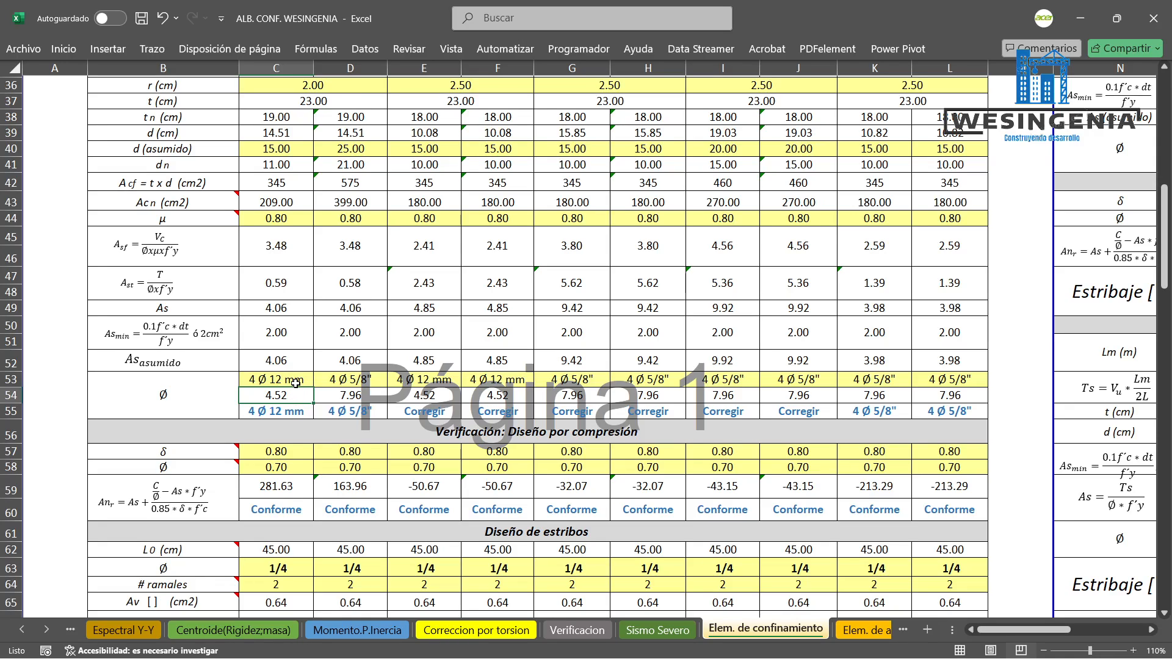
Try 4 Ø 12 mm as the reinforcement of column C5 in wall X6.
click(295, 382)
click(354, 379)
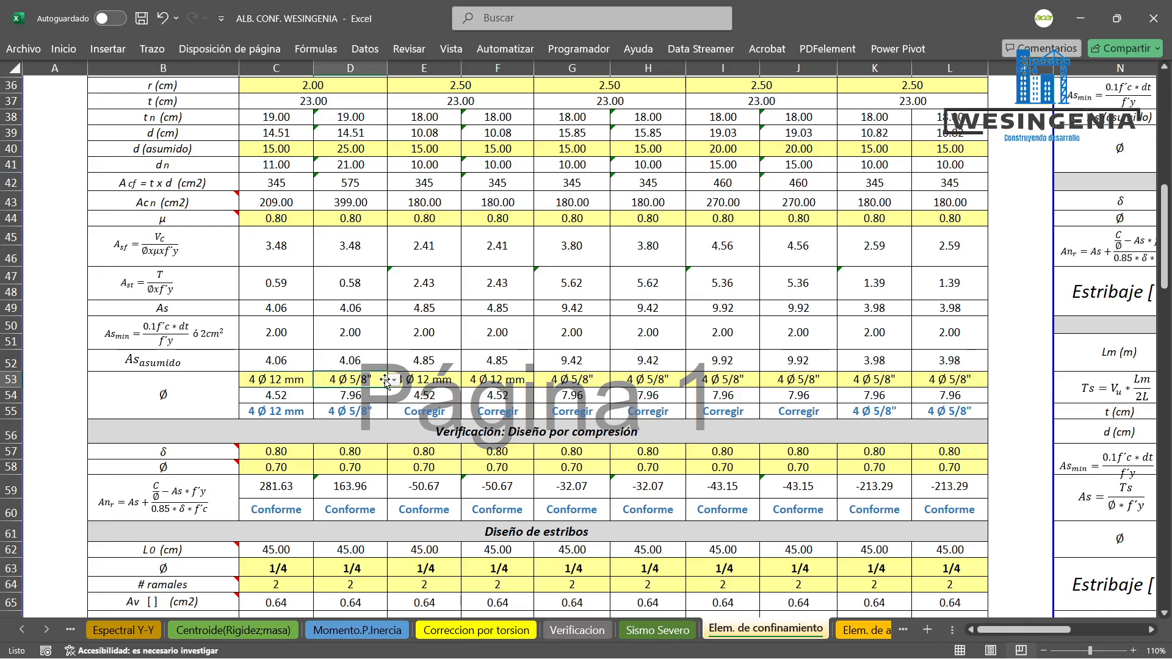
click(394, 380)
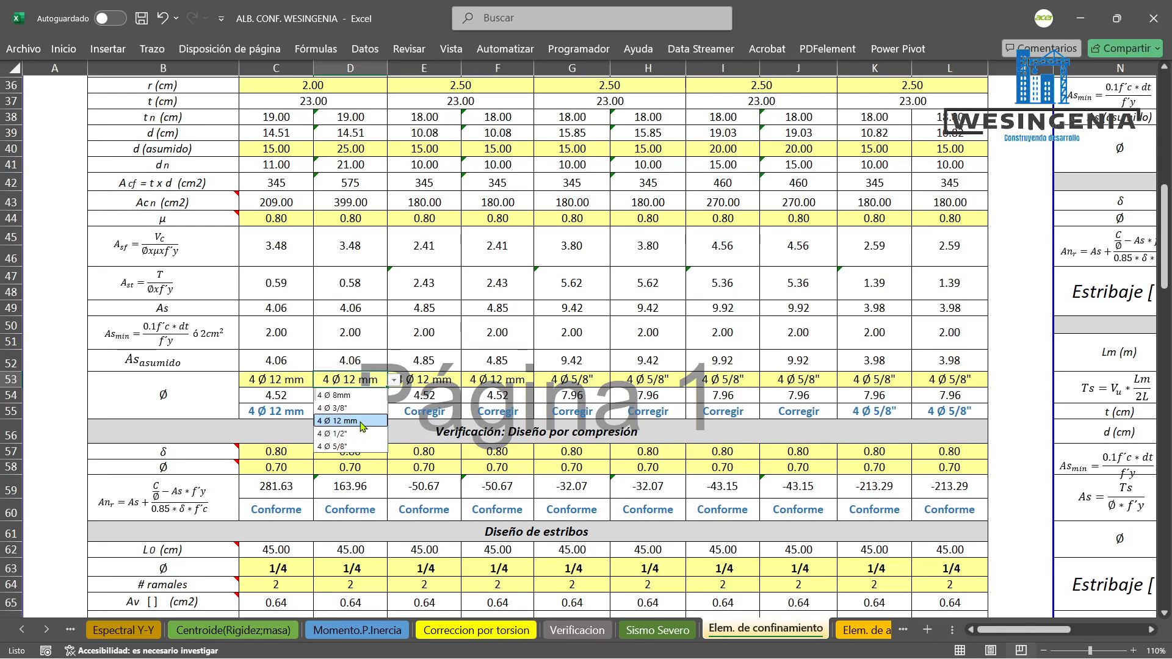
click(366, 421)
Try 4 Ø 3/8" as column C5's reinforcement and check the steel area it provides.
click(394, 380)
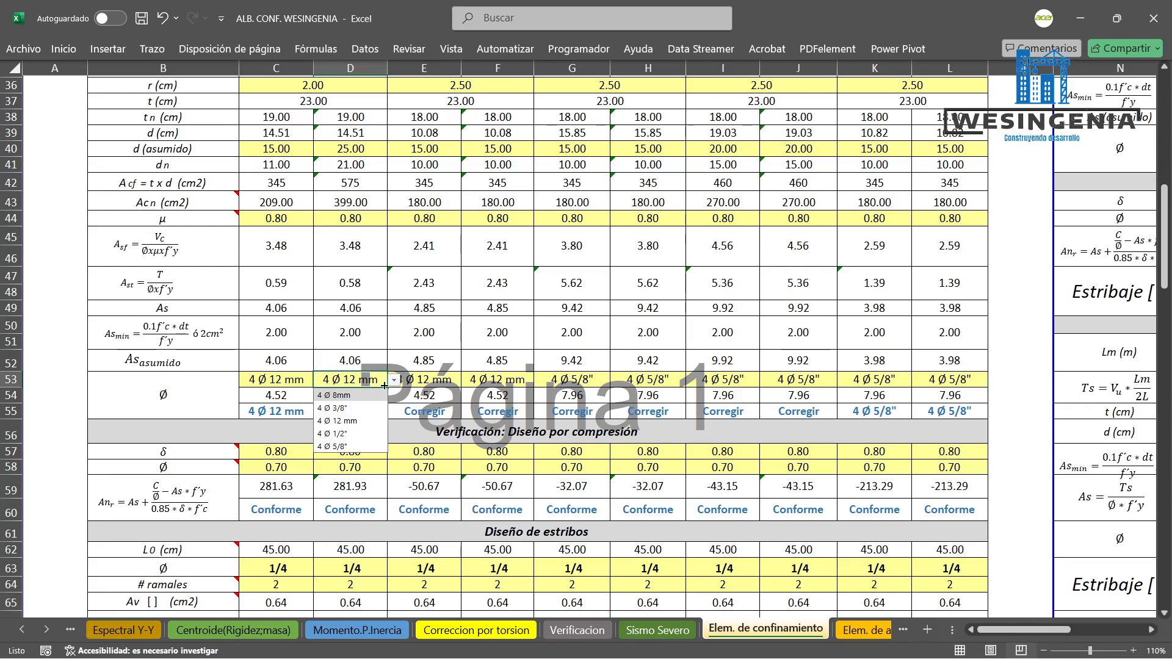
click(358, 408)
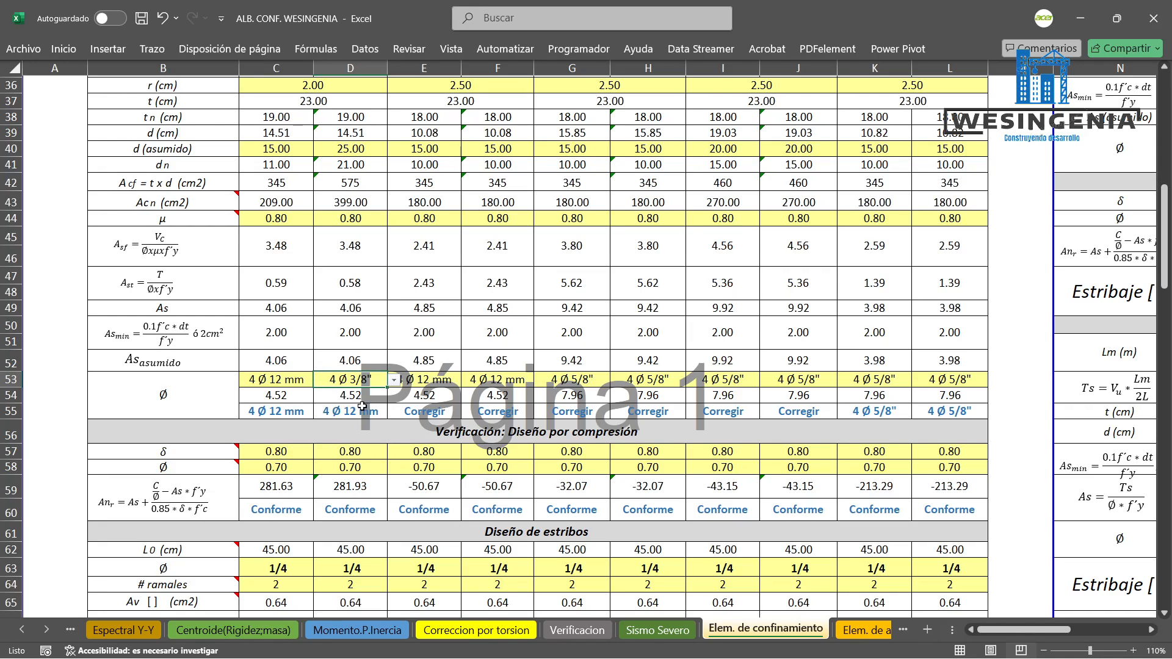
click(354, 420)
click(359, 398)
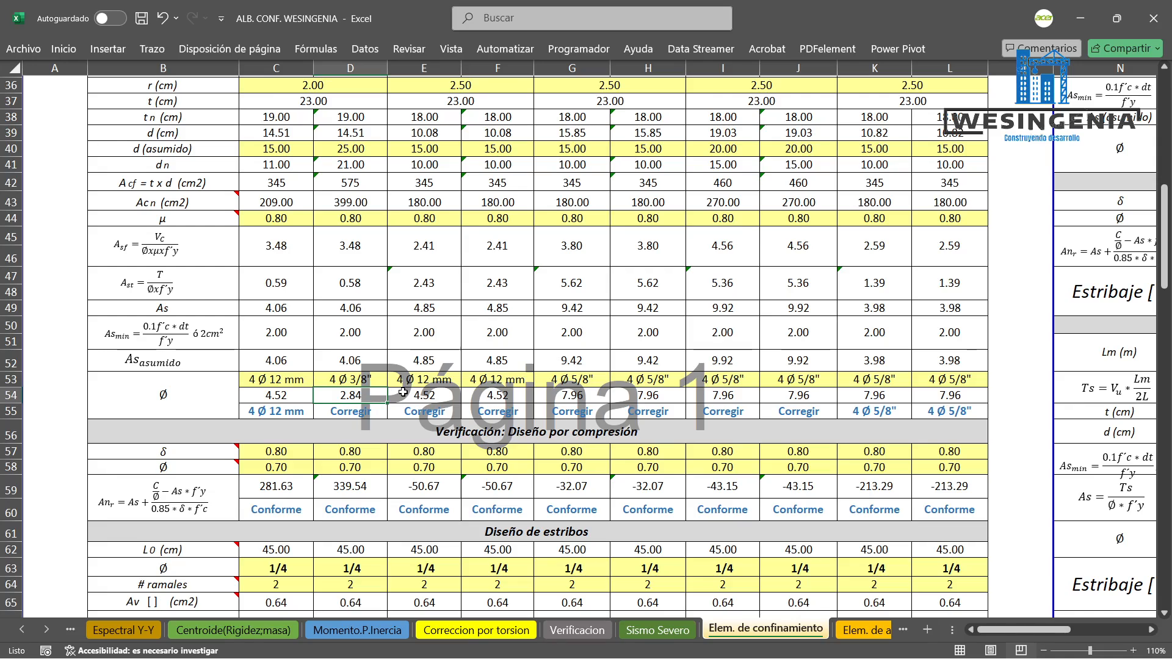
Set the reinforcement of column C5 in wall X6 to 4 Ø 12 mm.
click(376, 380)
click(394, 381)
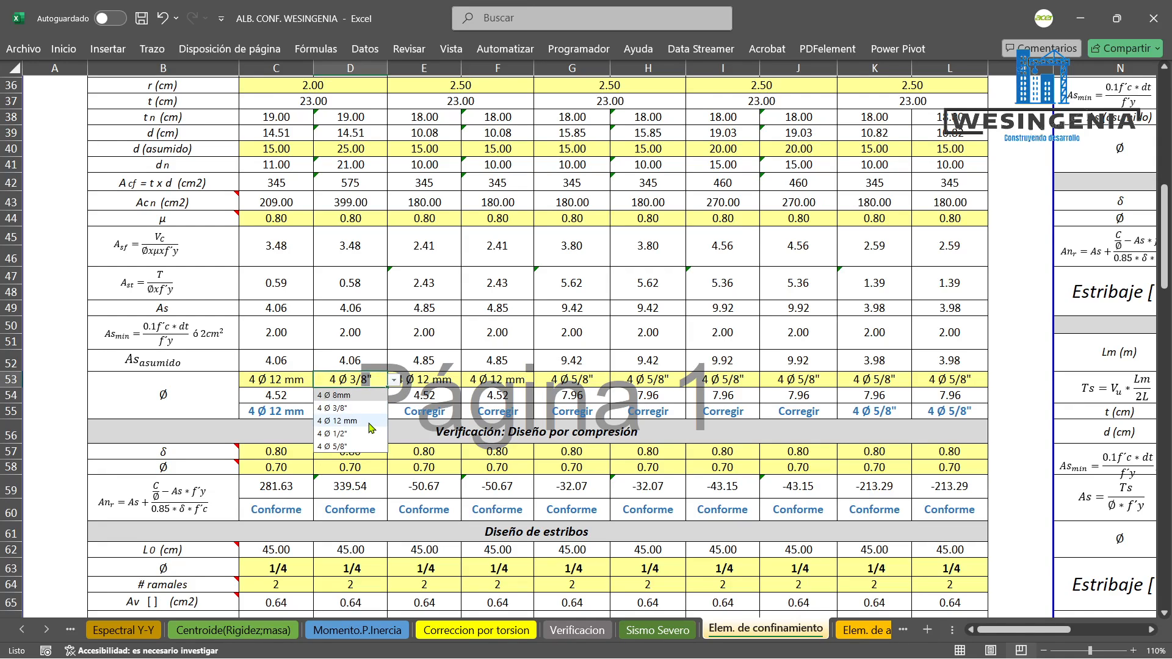
click(361, 422)
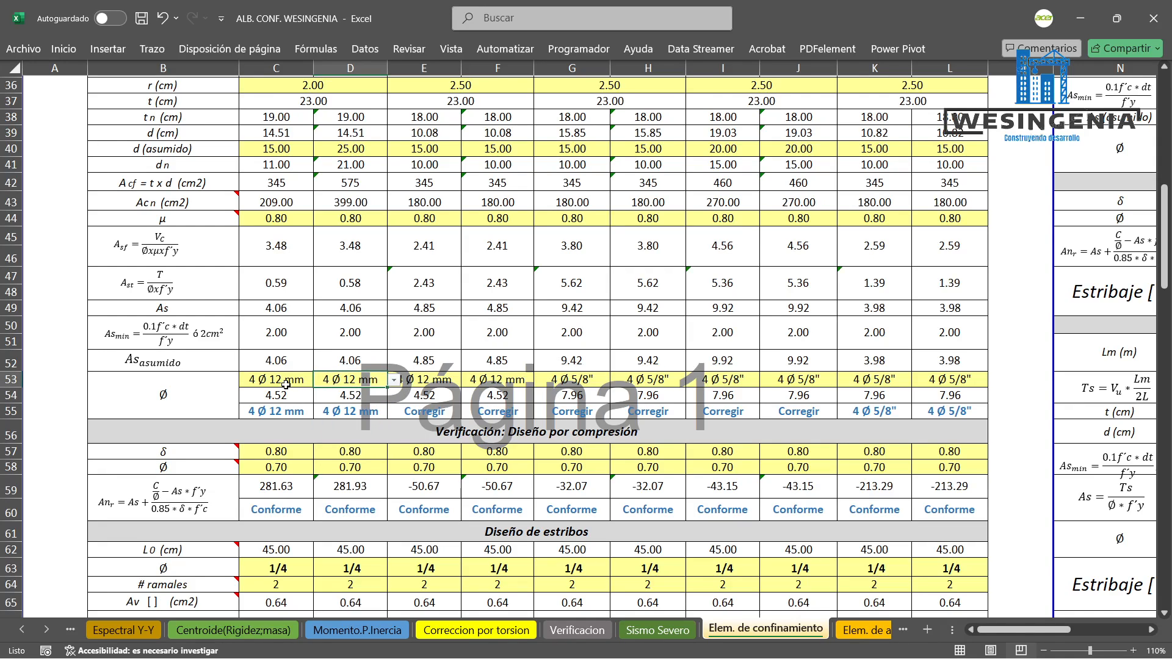
Compare the reinforcement cells of columns C1 and C5, and set C1's reinforcement to 4 Ø 1/2".
click(250, 379)
click(329, 382)
click(250, 379)
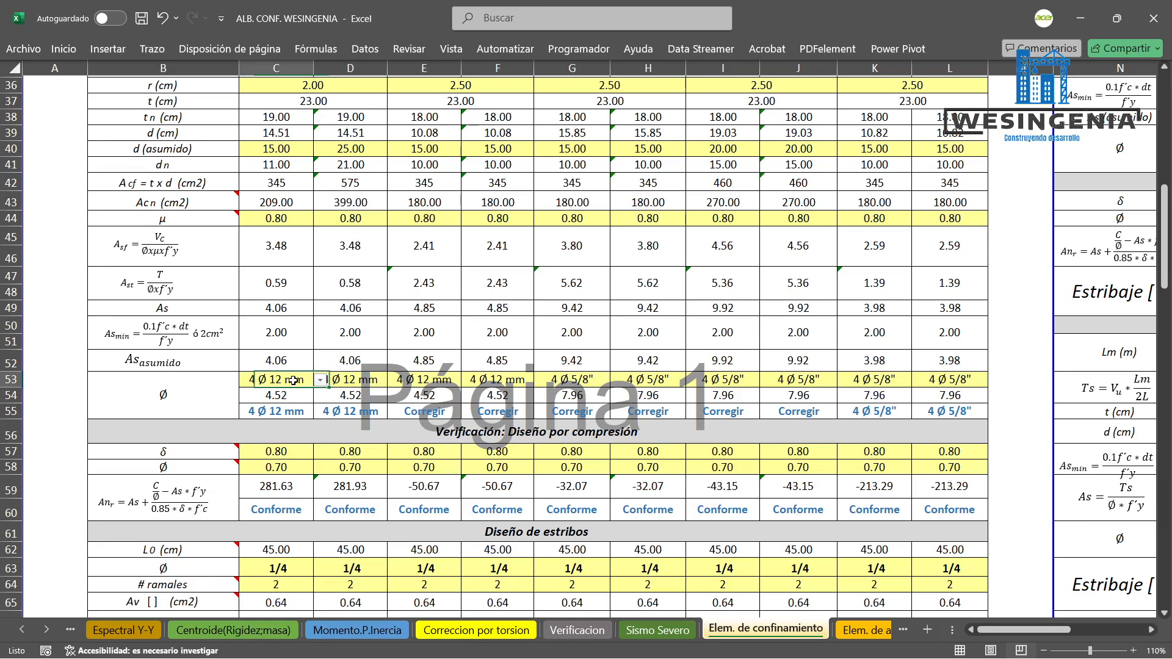
click(319, 381)
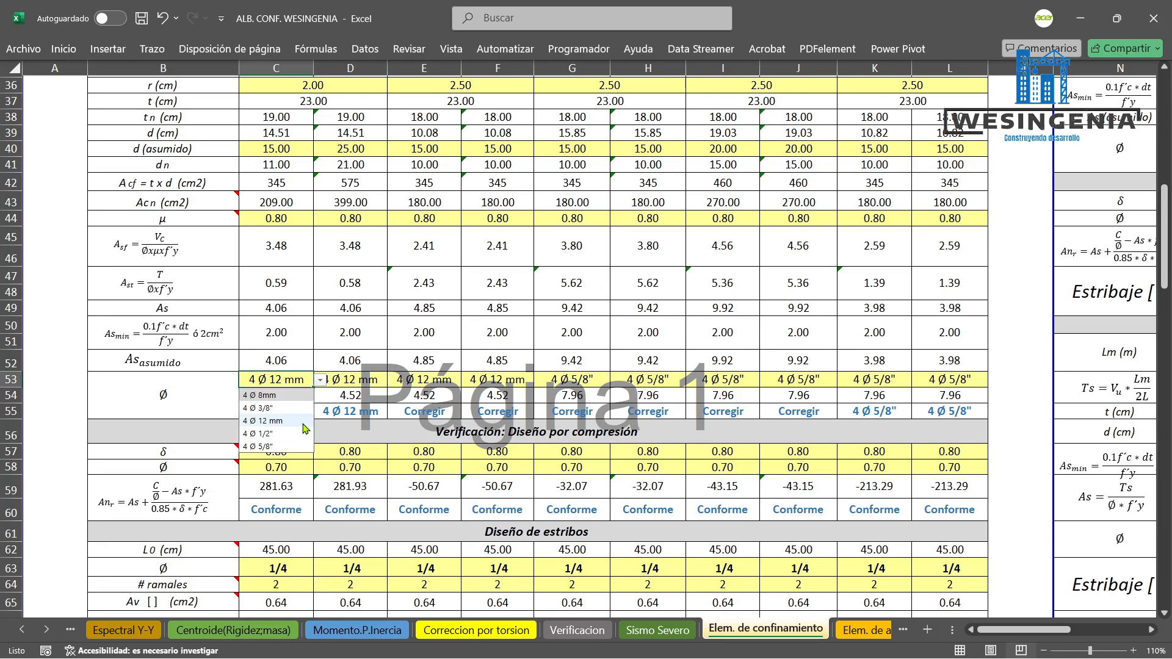
click(278, 435)
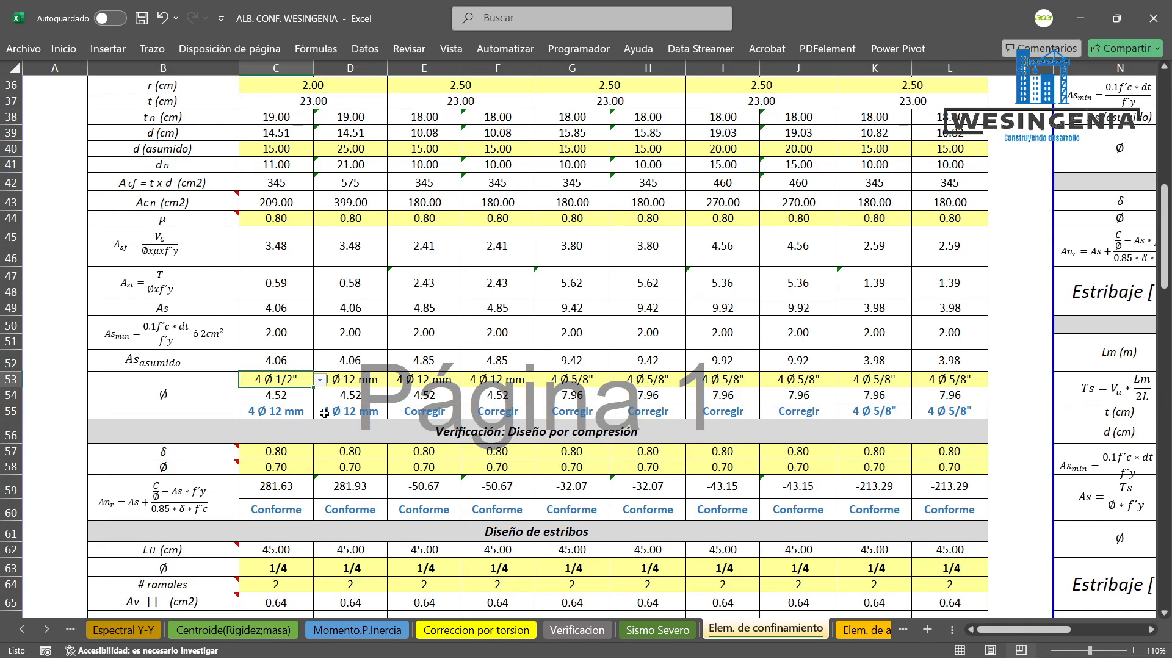
Set the reinforcement in D53 to 4 Ø 1/2" and compare the provided steel area with the assumed As in C52.
click(357, 383)
click(394, 381)
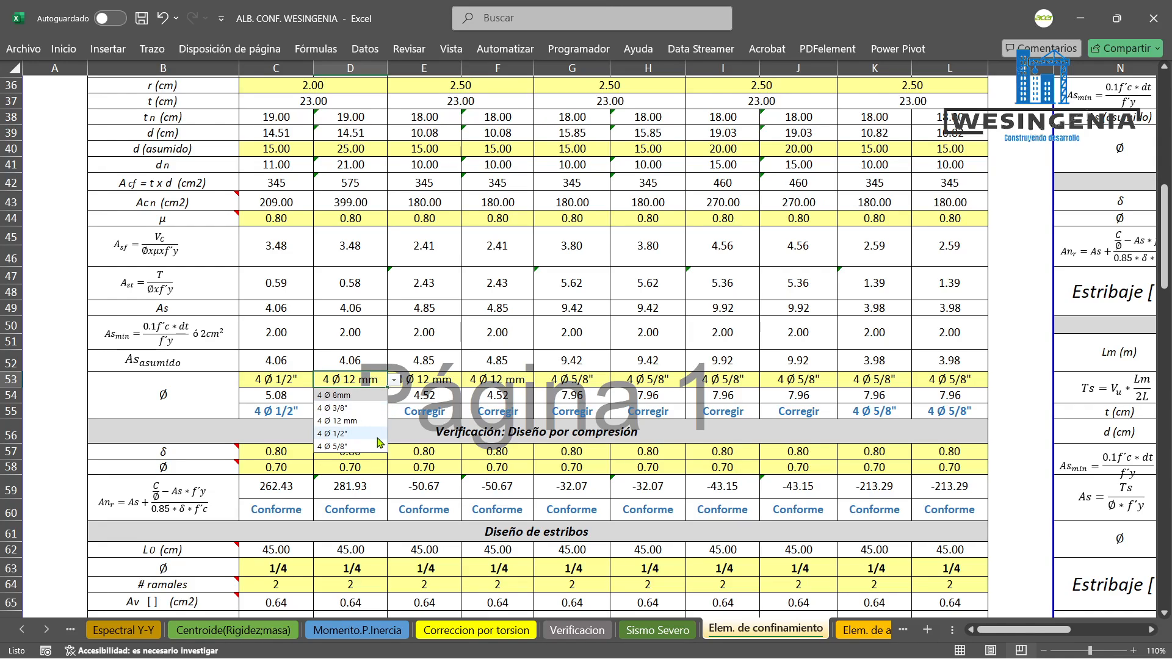
click(319, 430)
click(295, 417)
click(352, 410)
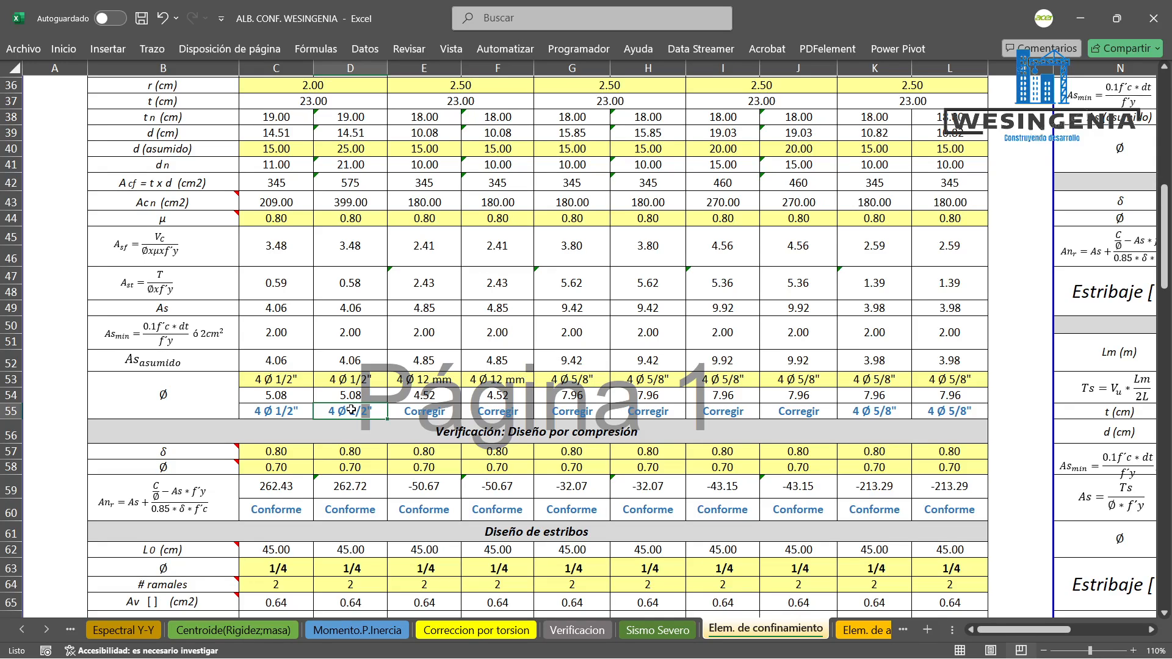
click(288, 398)
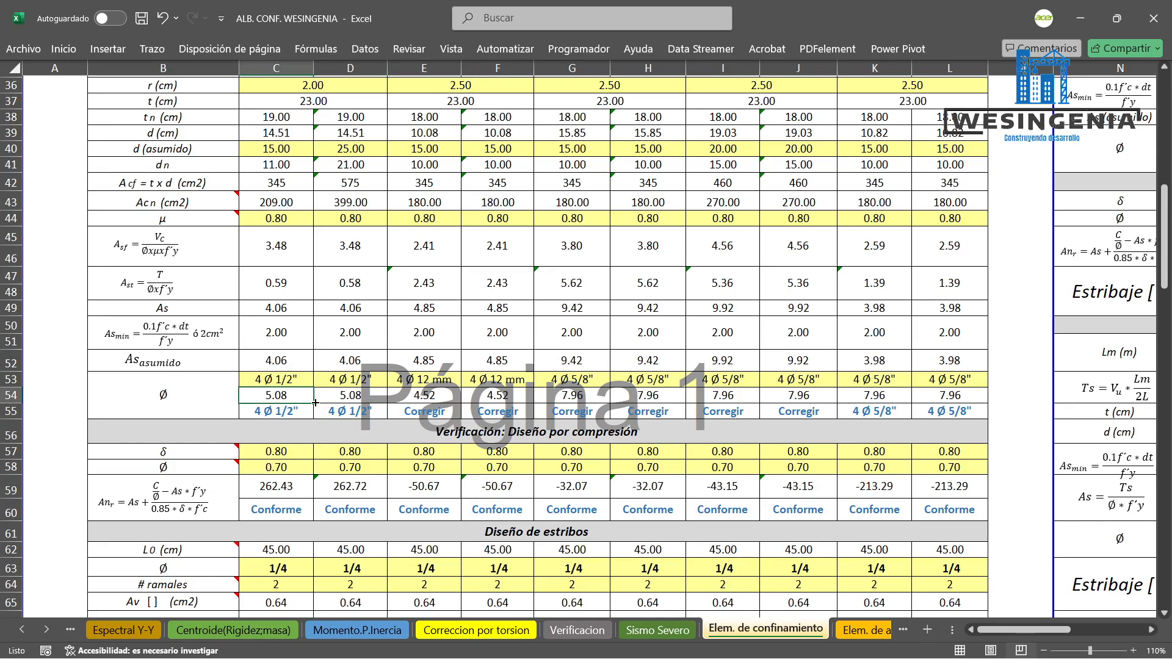
click(291, 366)
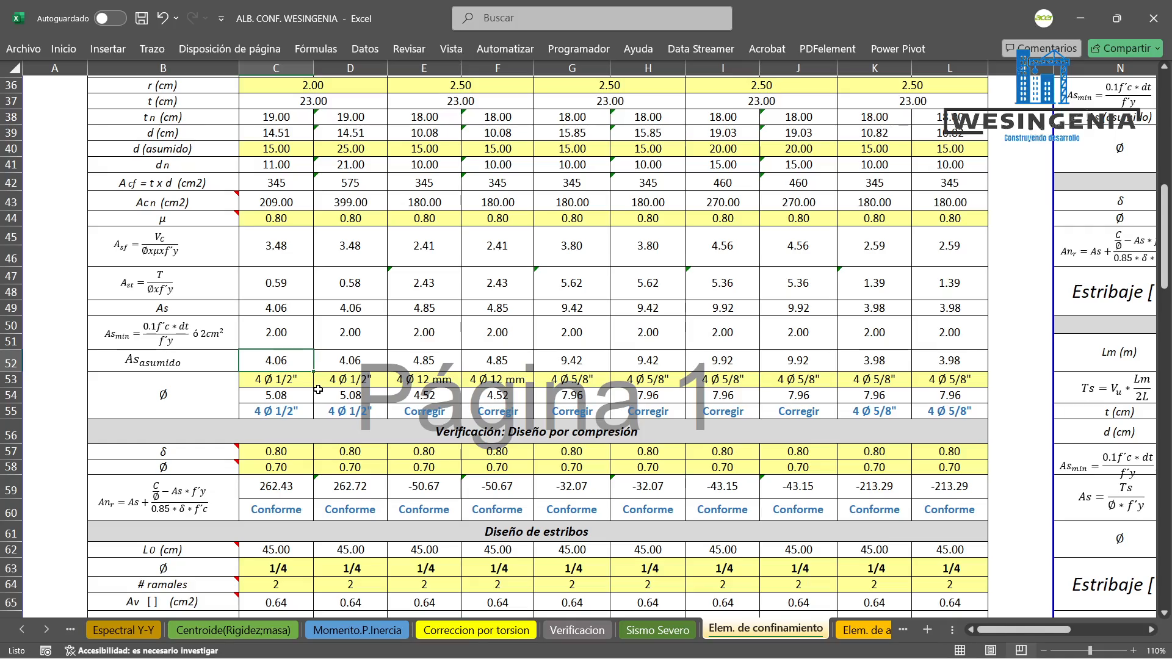
Go to the compression design verification section and look over its δ, Ø and core area rows.
scroll(318, 389, down, 5)
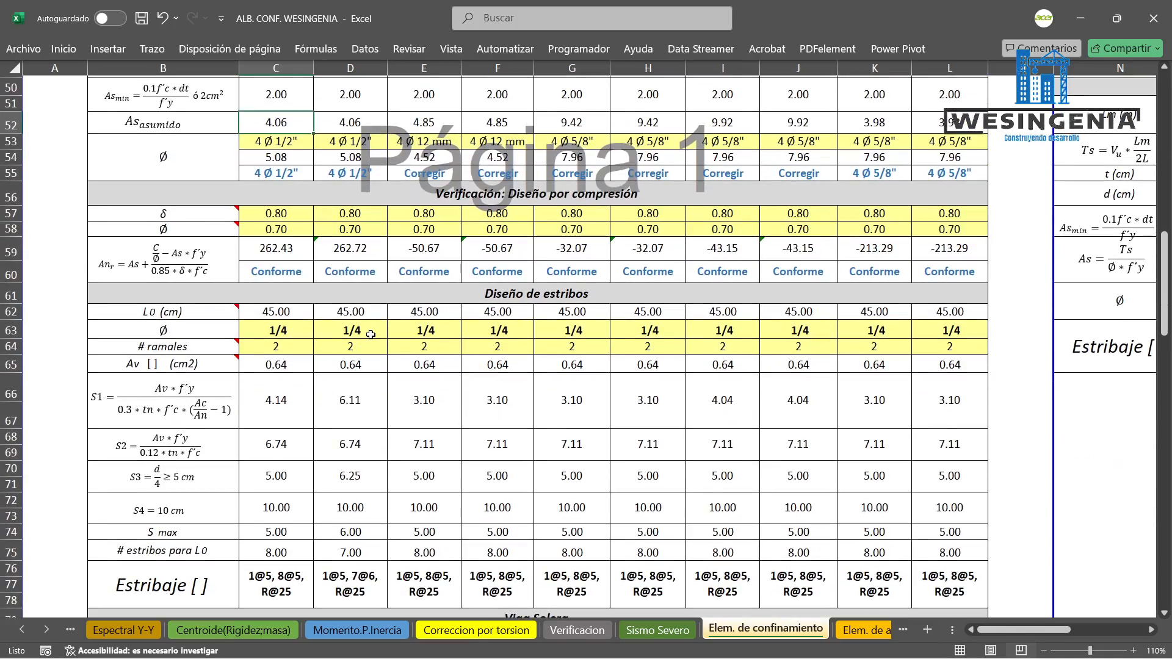
scroll(370, 335, down, 1)
click(622, 149)
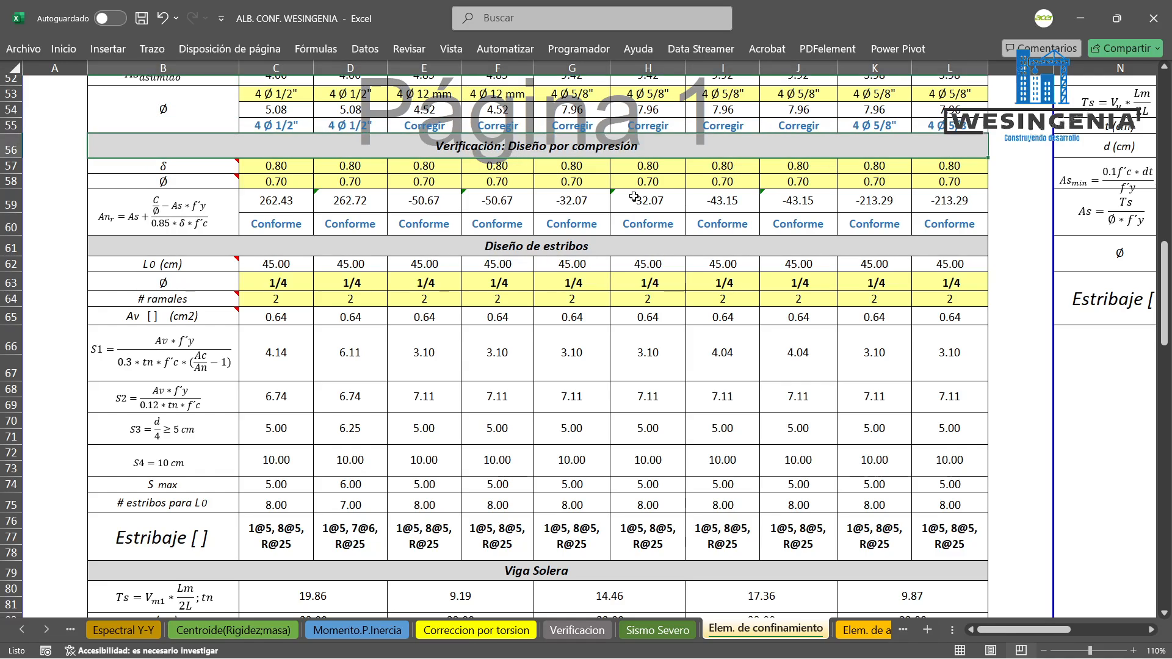
key(Left)
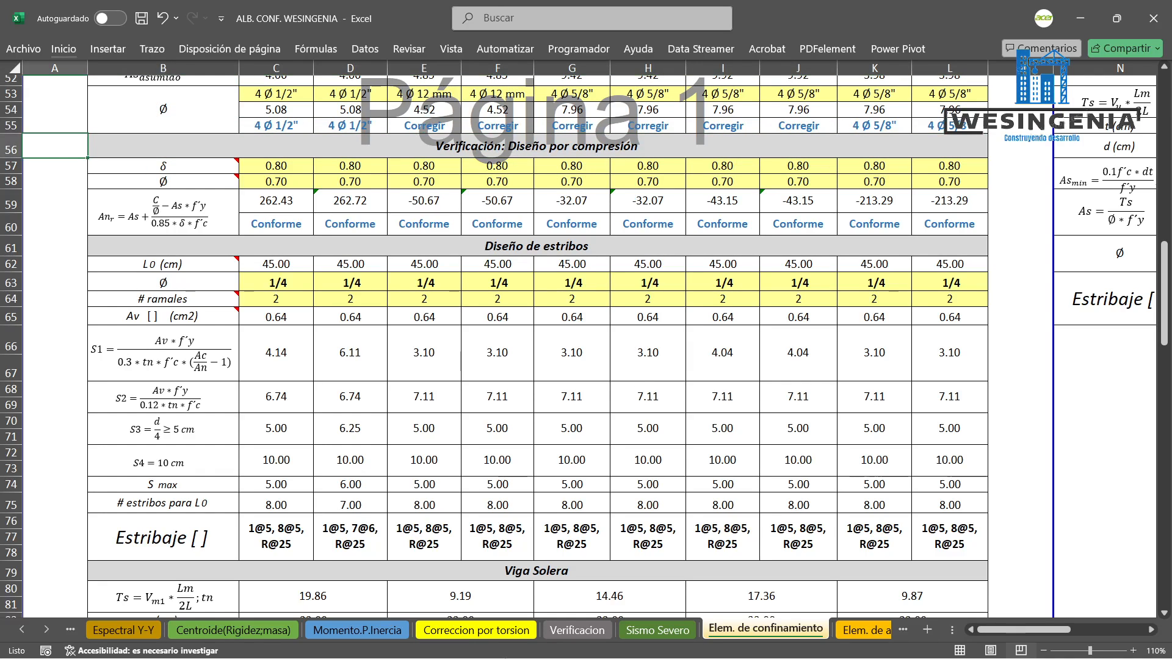
Switch to the Norma E.070 PDF in the browser and read the "Diseño por compresión" text on the core area An.
click(547, 640)
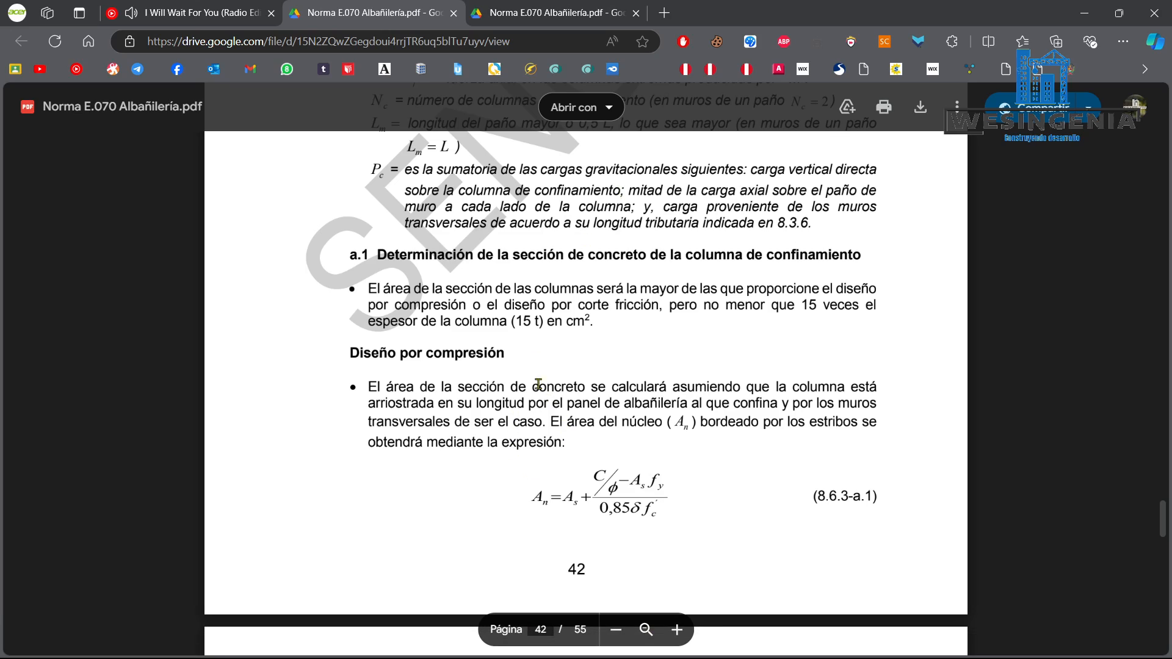
triple_click(359, 352)
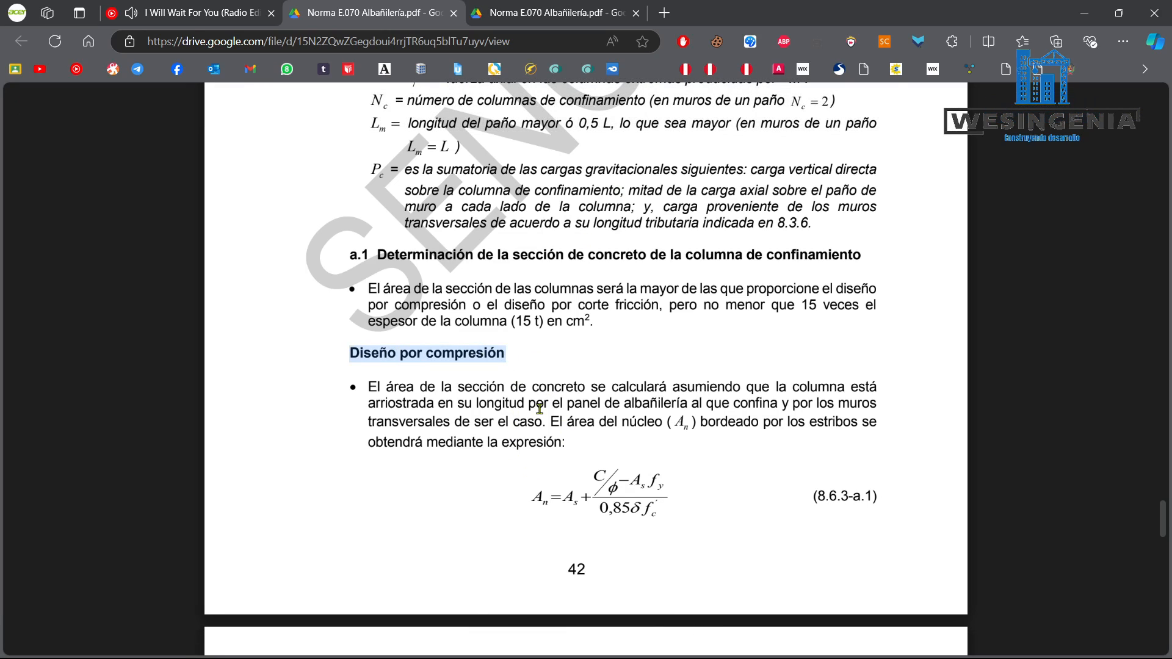
drag(345, 257, 401, 255)
click(365, 254)
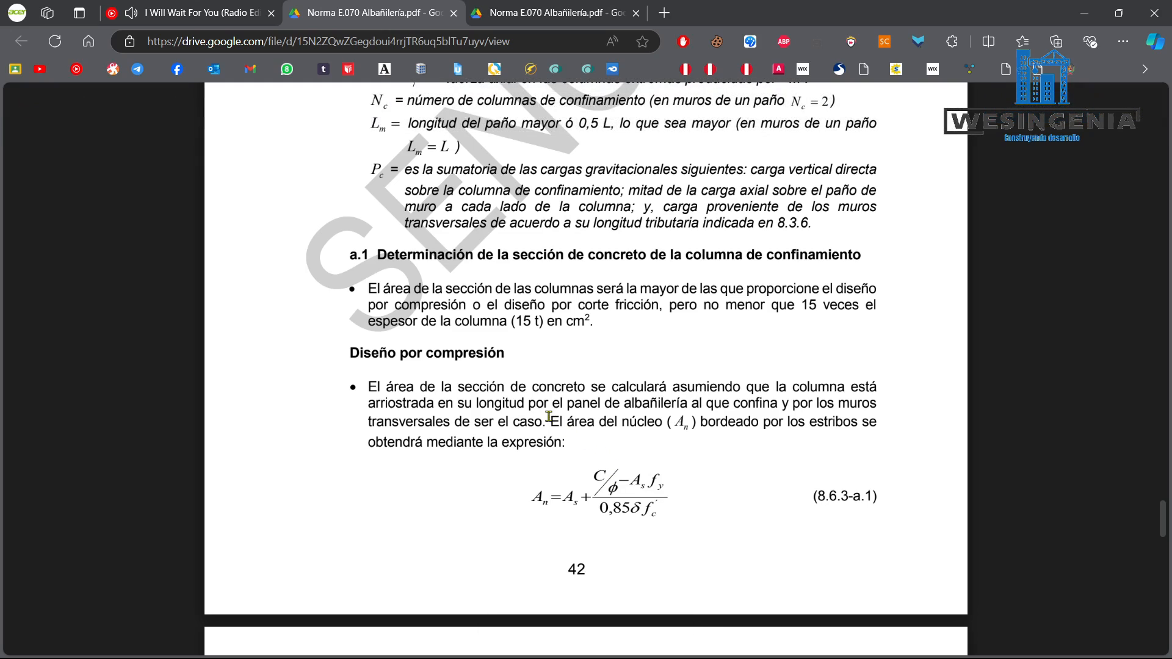
mouse_move(550, 422)
mouse_down()
mouse_move(836, 423)
mouse_move(417, 442)
mouse_move(556, 442)
mouse_up()
click(626, 441)
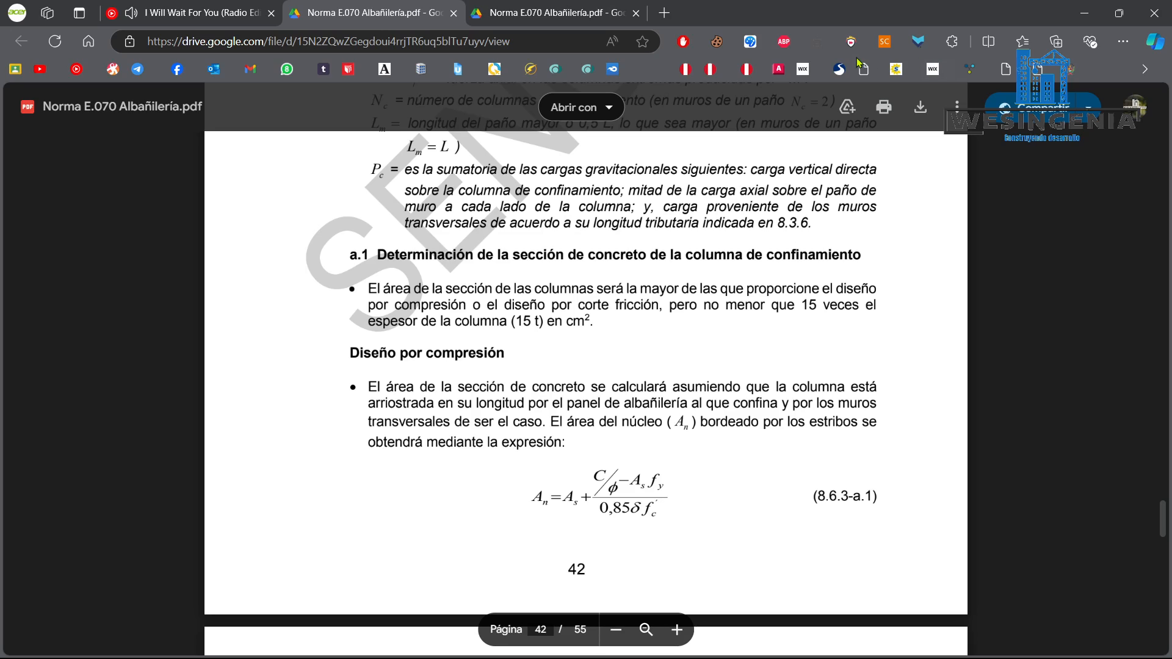
Start the page drawing tool and sketch a column section with a smaller rectangle inside it beside the An formula.
click(750, 41)
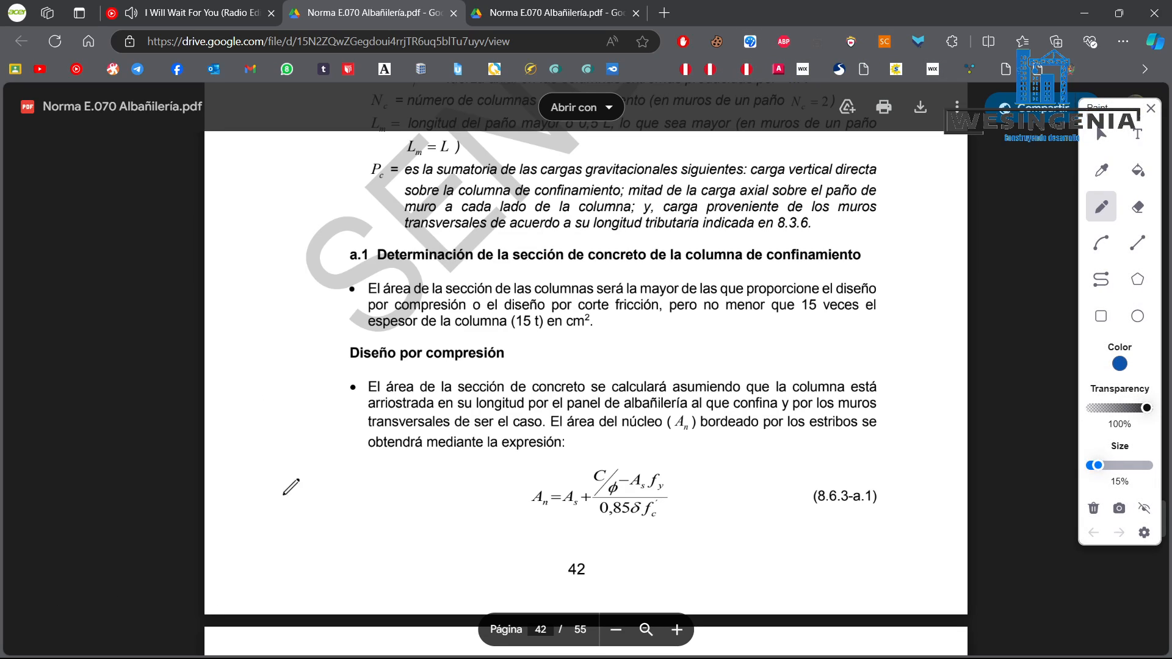
drag(284, 471, 289, 553)
mouse_move(284, 471)
mouse_down()
mouse_move(363, 470)
mouse_move(425, 555)
mouse_move(408, 574)
mouse_move(292, 575)
mouse_move(286, 546)
mouse_up()
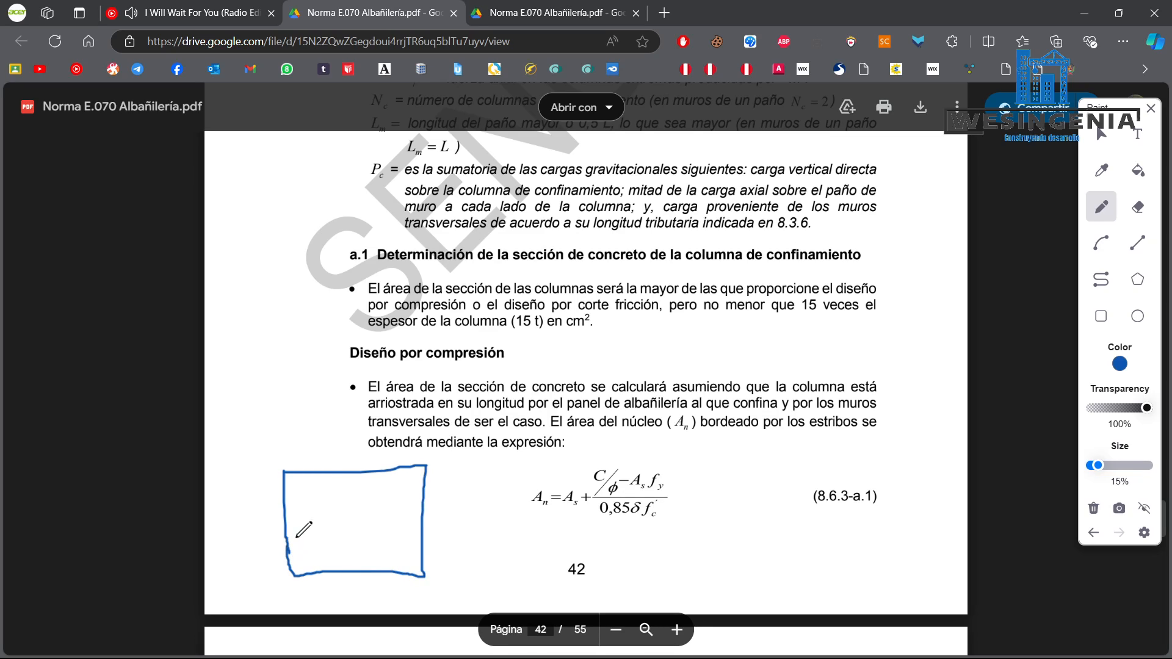
mouse_move(305, 489)
mouse_down()
mouse_move(309, 534)
mouse_move(340, 556)
mouse_move(397, 557)
mouse_move(400, 499)
mouse_move(304, 487)
mouse_up()
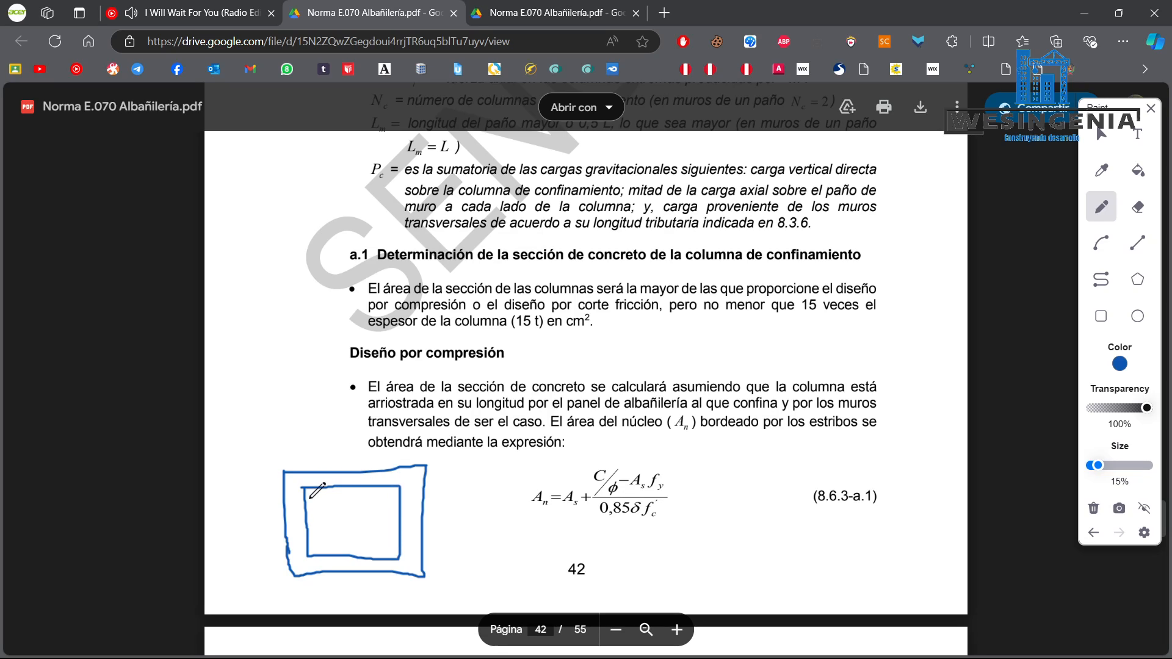
Cross-hatch the inner core of the sketched column section and label it "An" with an arrow.
drag(302, 505, 328, 488)
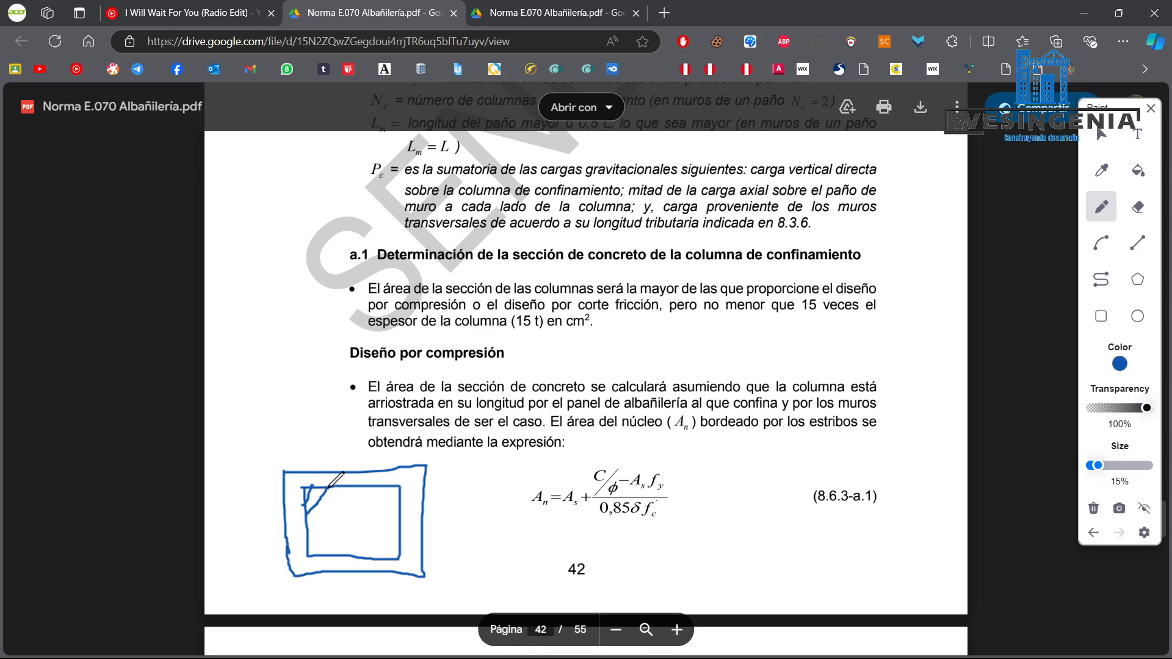
drag(303, 529, 351, 486)
mouse_move(309, 543)
mouse_down()
mouse_move(360, 487)
mouse_move(342, 536)
mouse_move(382, 488)
mouse_up()
mouse_move(352, 553)
mouse_down()
mouse_move(399, 503)
mouse_move(403, 540)
mouse_up()
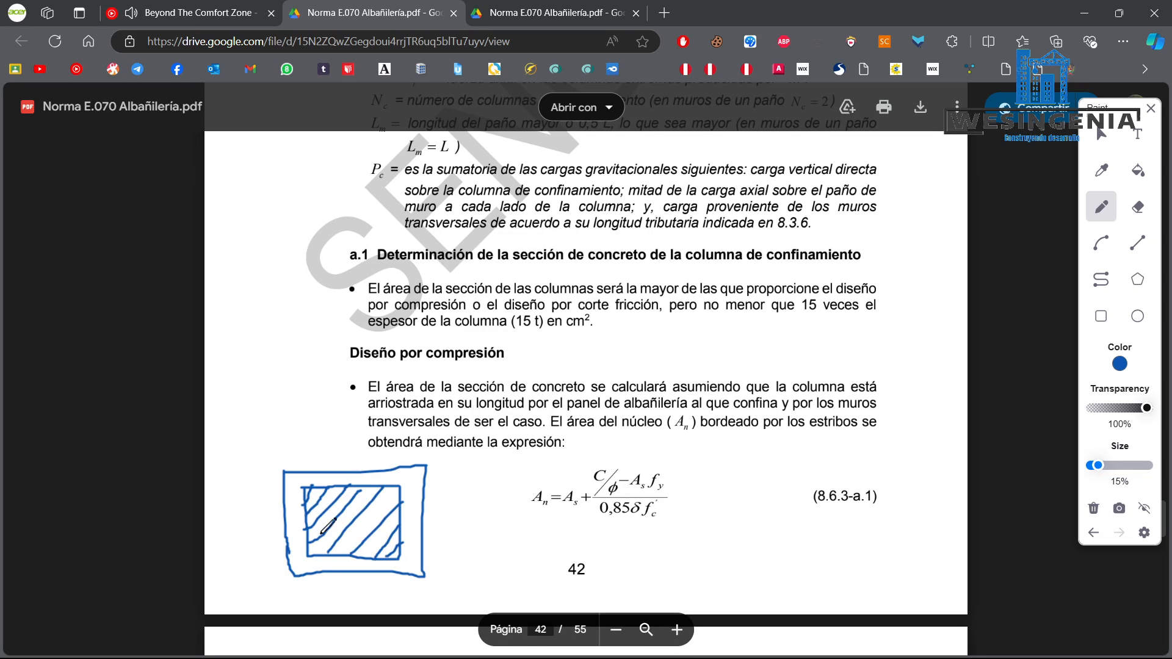
drag(303, 529, 347, 560)
drag(309, 504, 370, 548)
mouse_move(339, 489)
mouse_down()
mouse_move(390, 532)
mouse_move(402, 512)
mouse_up()
mouse_move(329, 500)
mouse_down()
mouse_move(317, 427)
mouse_move(285, 376)
mouse_move(283, 393)
mouse_move(312, 384)
mouse_move(313, 403)
mouse_up()
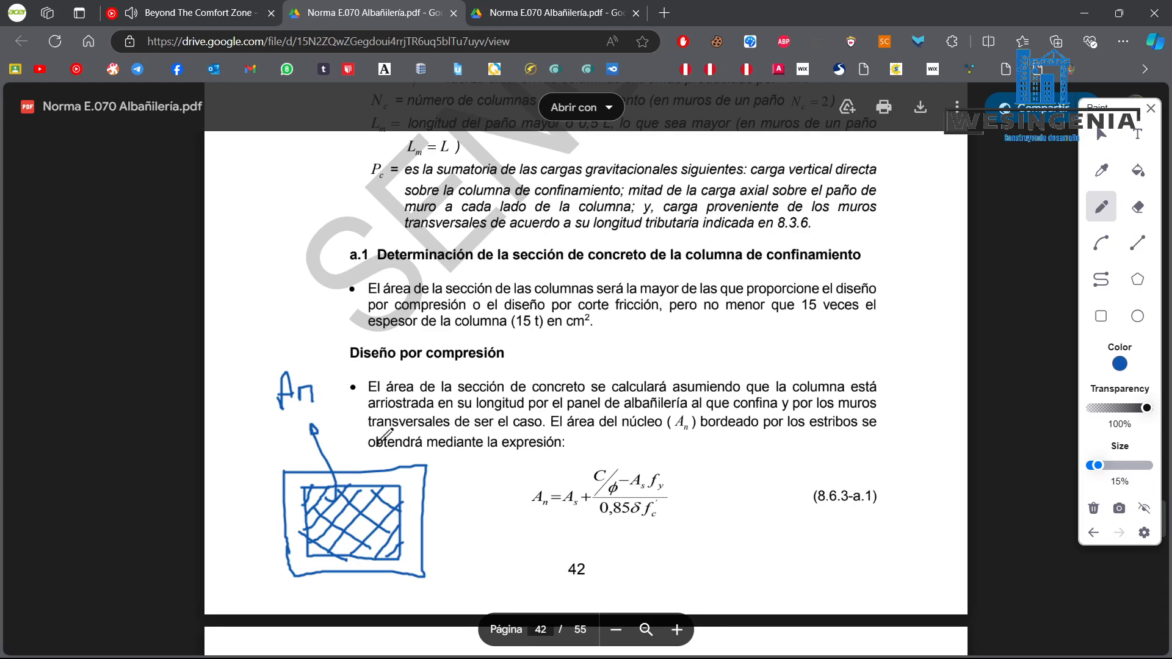
Erase the column section sketch and close the drawing tool.
click(1093, 507)
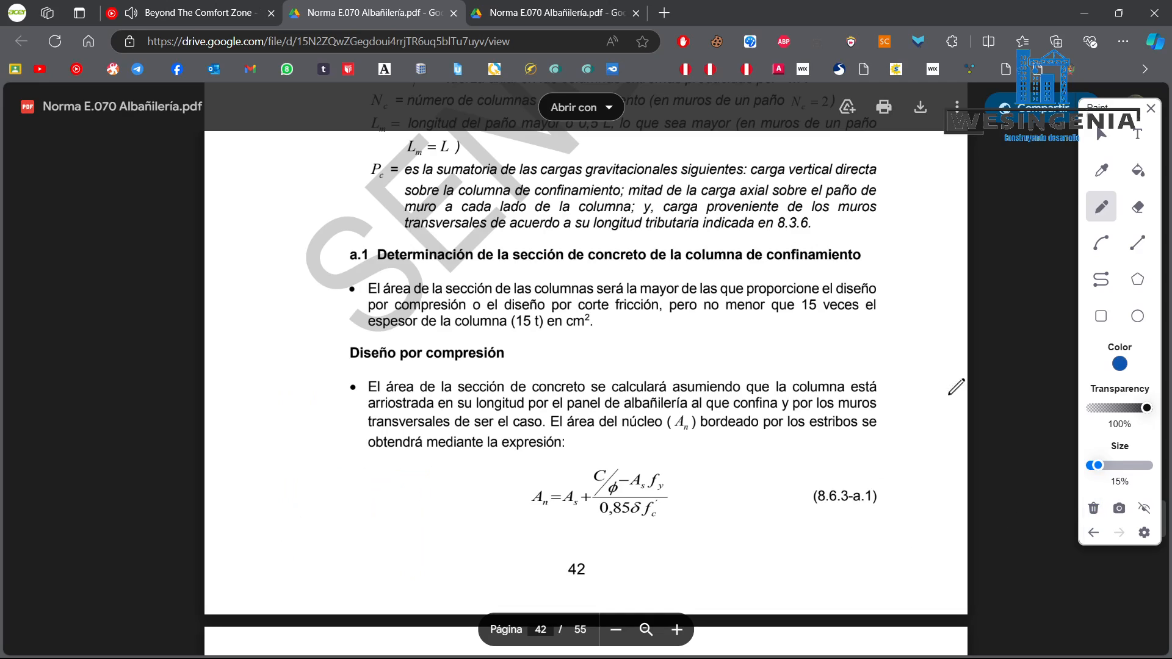
click(1150, 111)
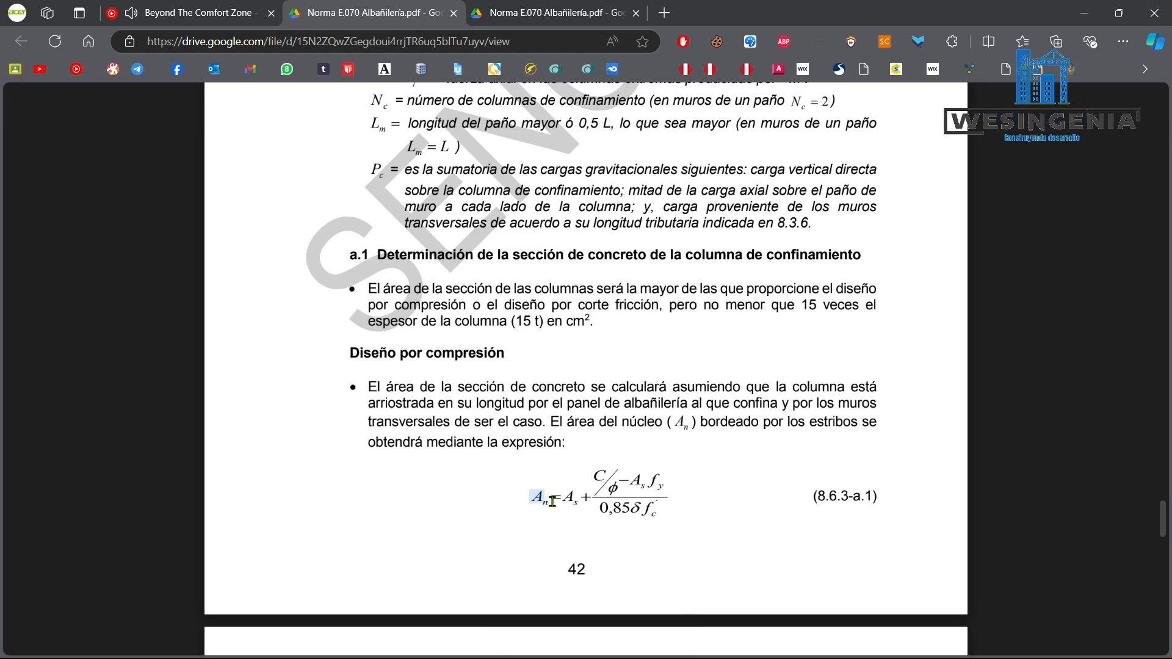
Examine expression 8.6.3-a.1 for An together with its variable definitions, focusing on the compression force C.
scroll(613, 487, down, 4)
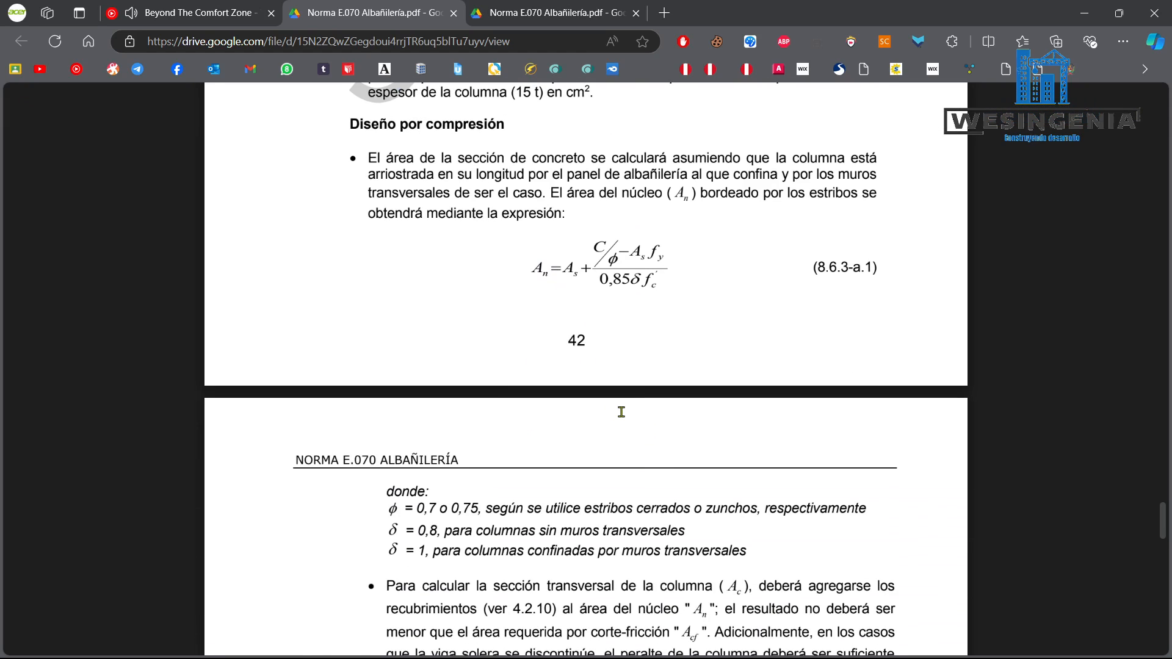
scroll(622, 413, up, 1)
scroll(600, 333, down, 1)
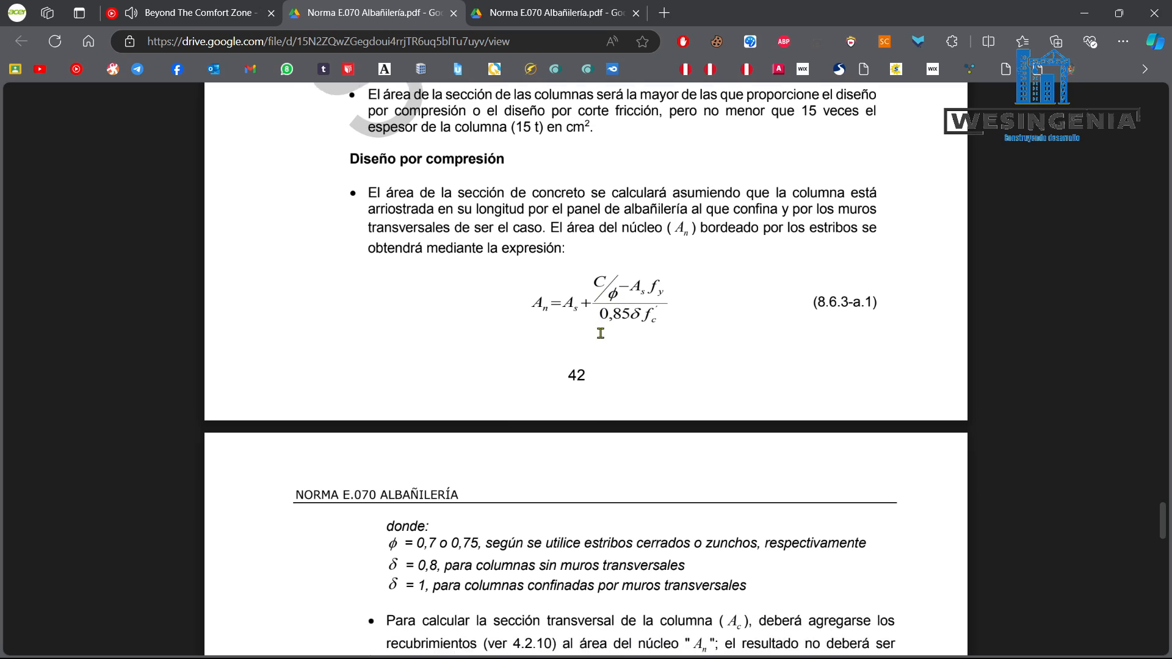
scroll(601, 334, down, 1)
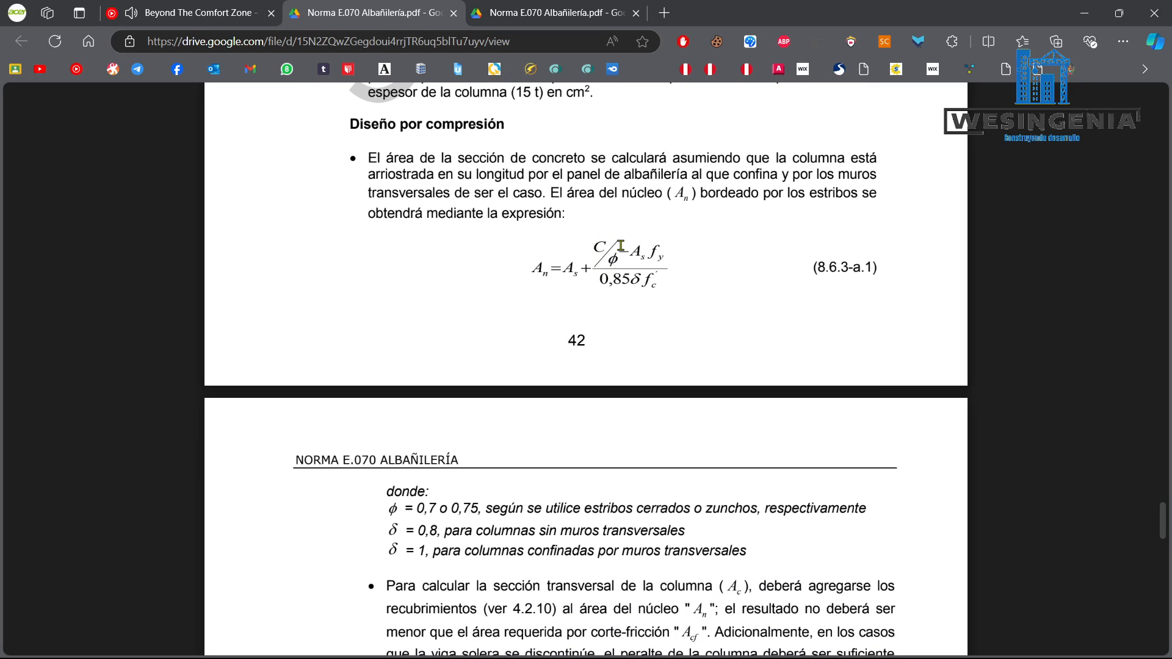
drag(594, 237, 620, 245)
click(647, 261)
Read which φ factor the norm assigns to closed stirrups and which to zunchos.
drag(614, 253, 620, 260)
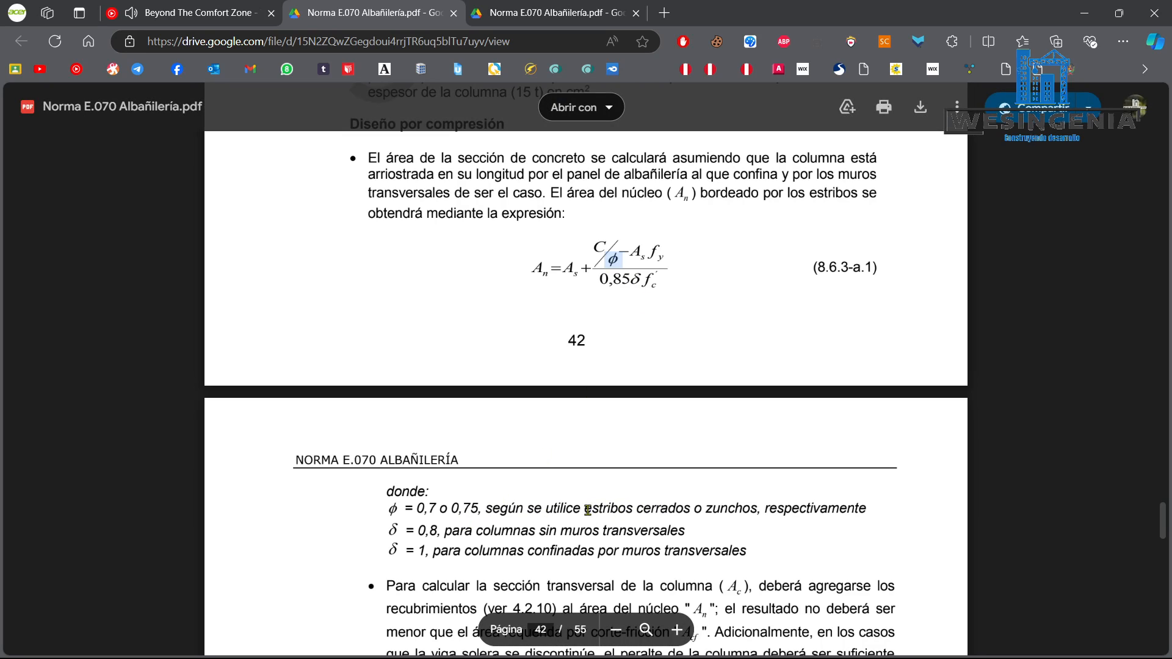
drag(585, 509, 760, 510)
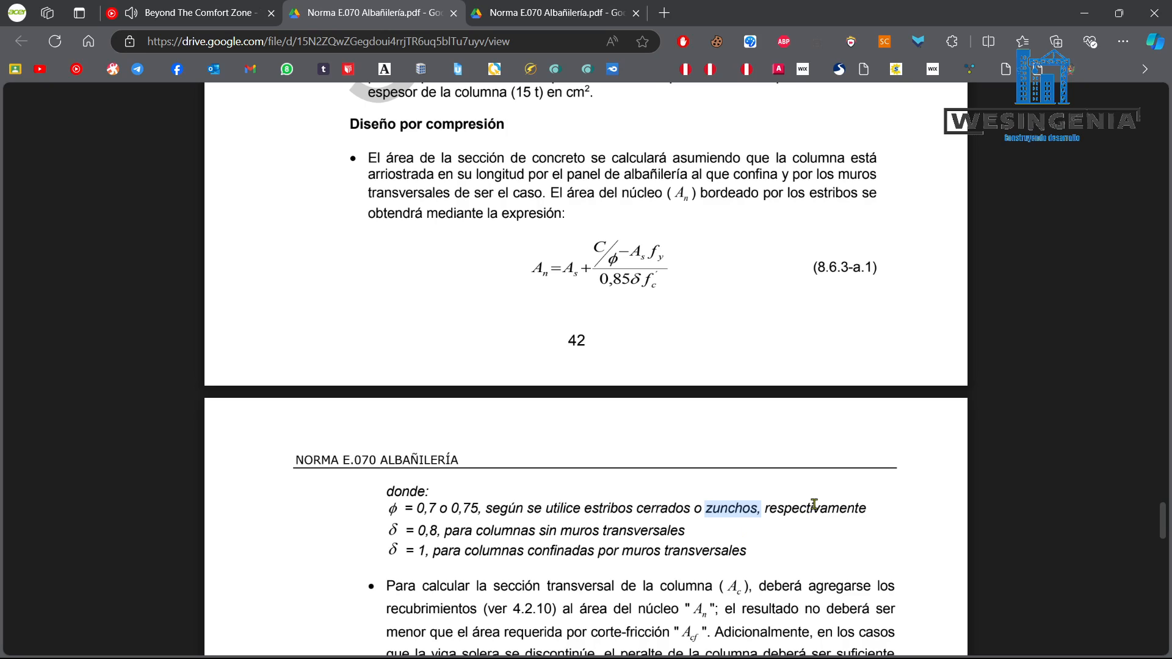
double_click(814, 506)
drag(417, 508, 500, 517)
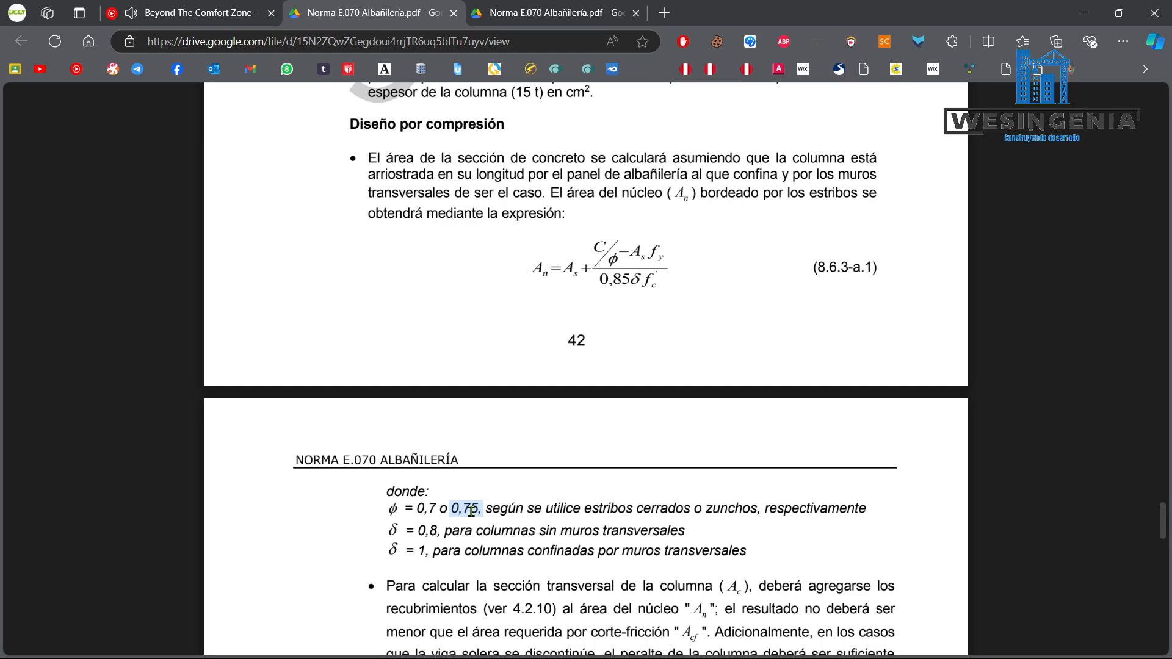
click(674, 480)
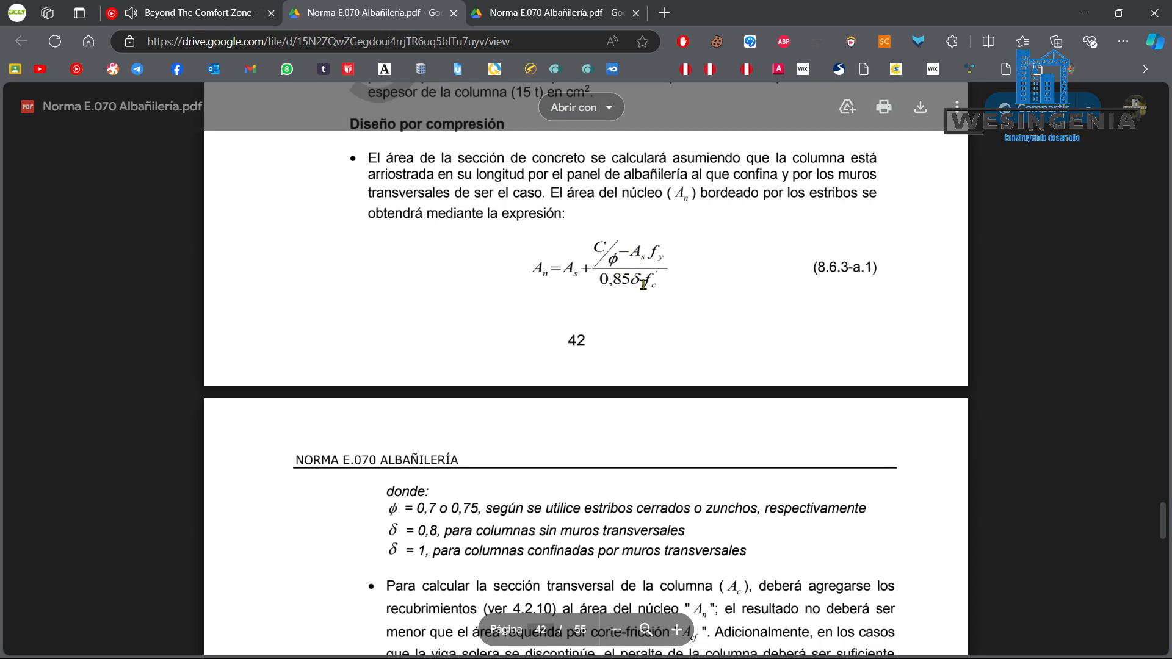
Examine the numerator of the An expression, comparing the C/φ term with the As·fy term.
drag(632, 252, 651, 254)
click(647, 255)
double_click(645, 254)
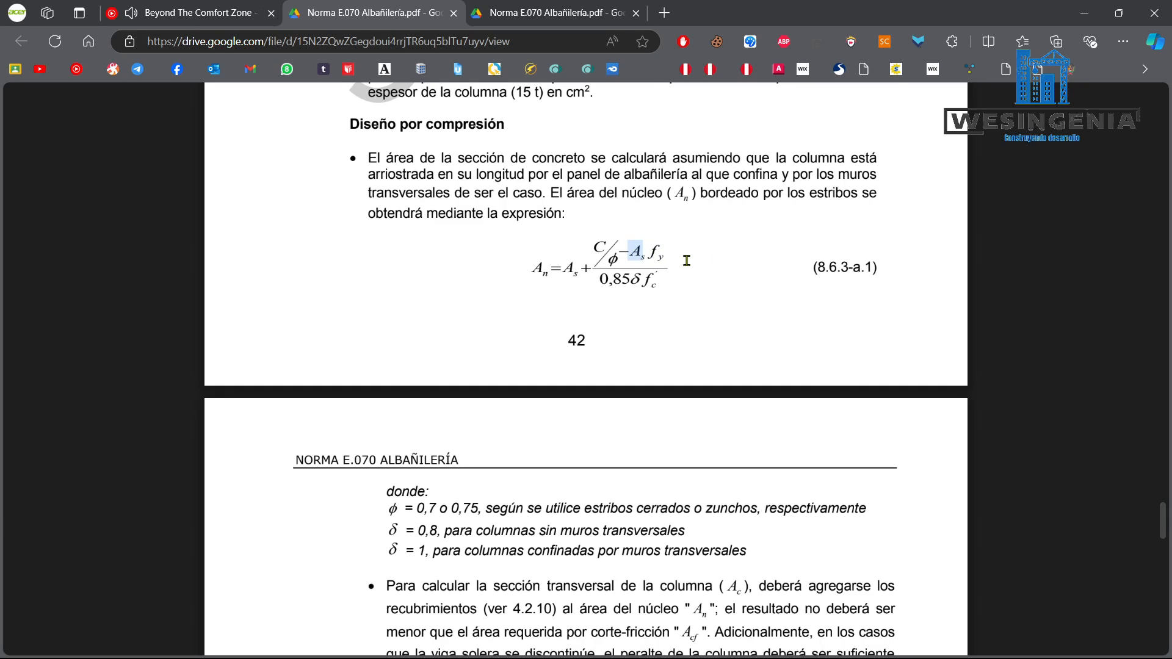
double_click(666, 254)
drag(635, 250, 656, 255)
double_click(602, 246)
click(605, 251)
drag(635, 251, 669, 254)
click(665, 253)
Read the δ factor in the An expression and its values for columns without and with transverse walls.
double_click(636, 277)
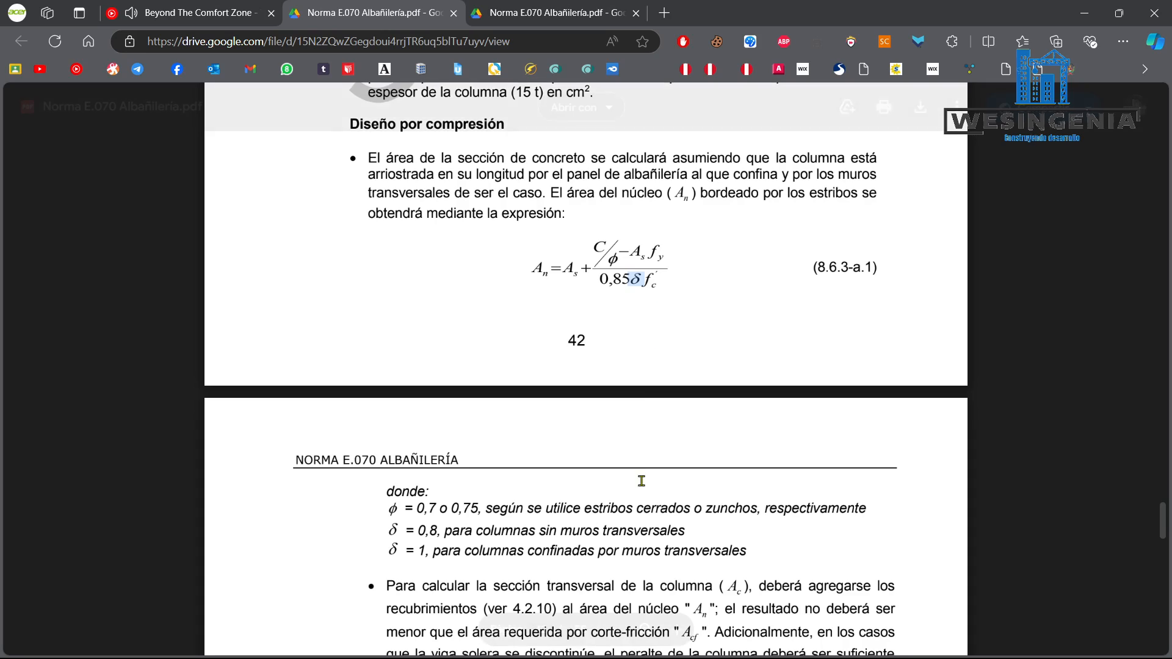
drag(439, 531, 611, 530)
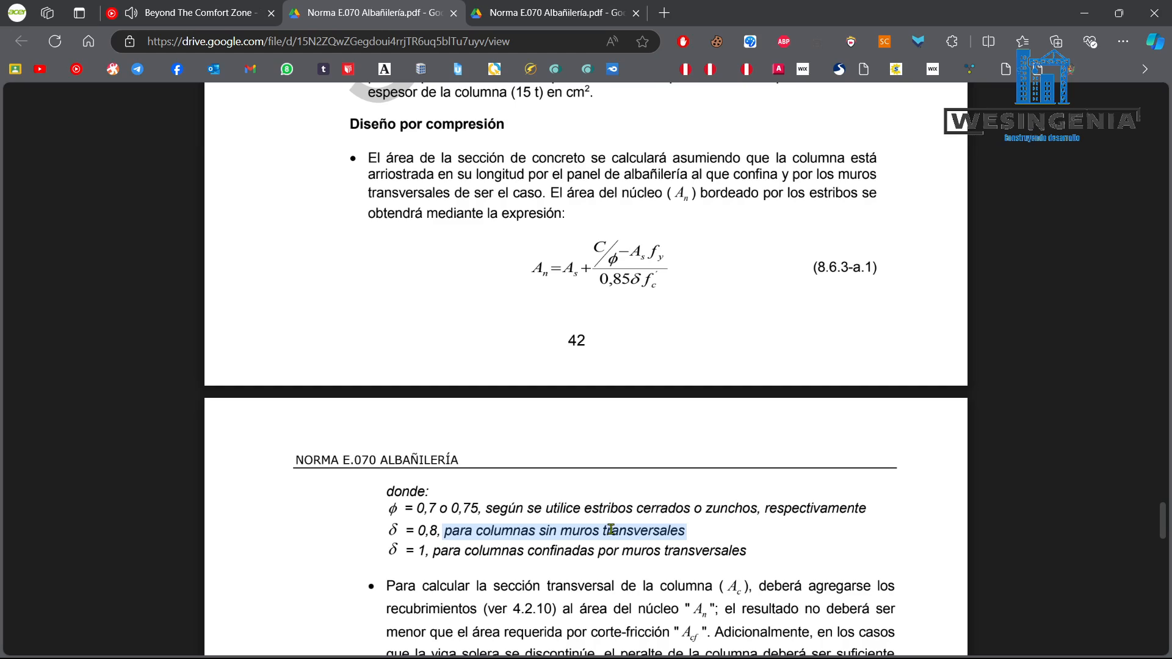
double_click(421, 549)
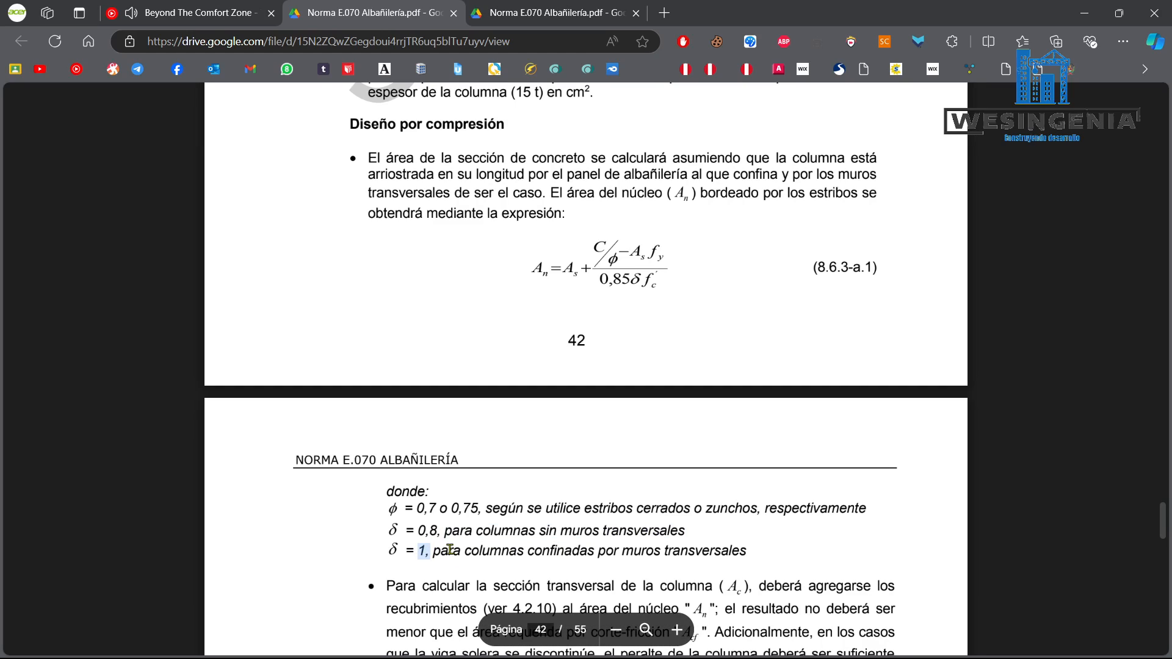
drag(433, 551, 718, 553)
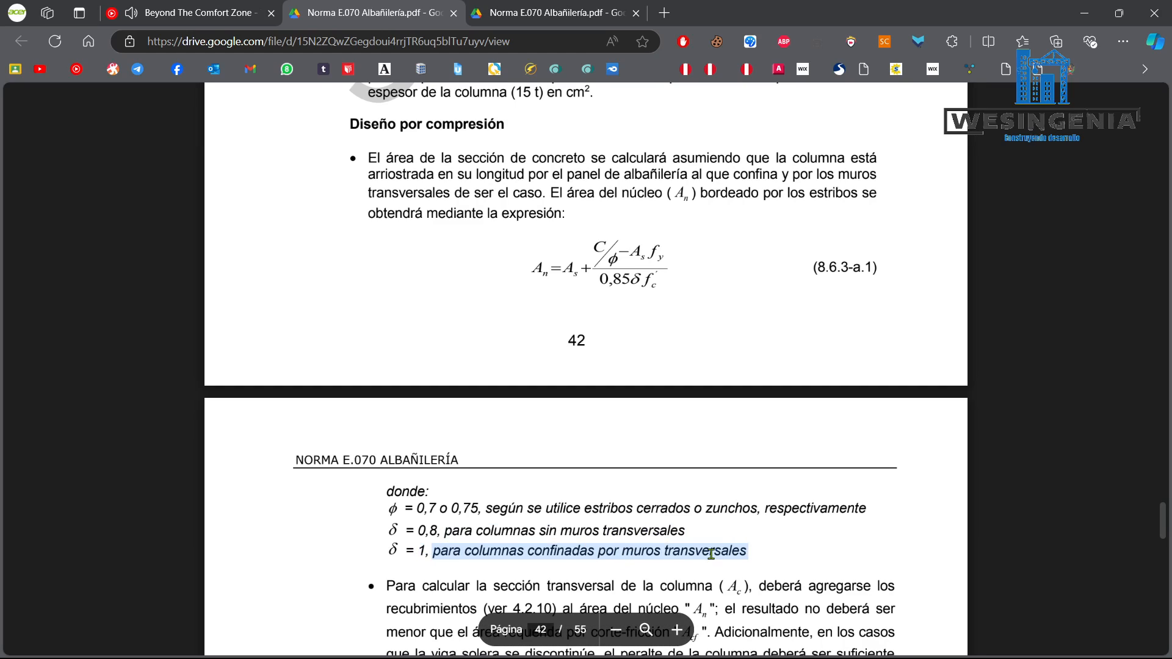
double_click(428, 531)
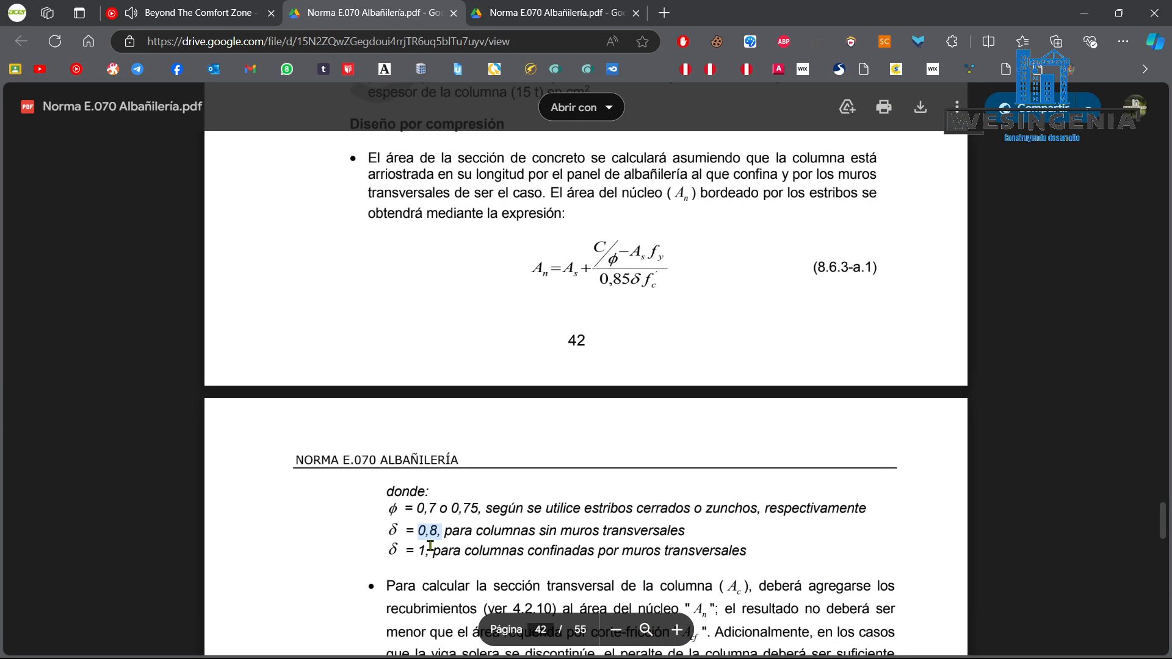
double_click(428, 552)
drag(632, 279, 644, 282)
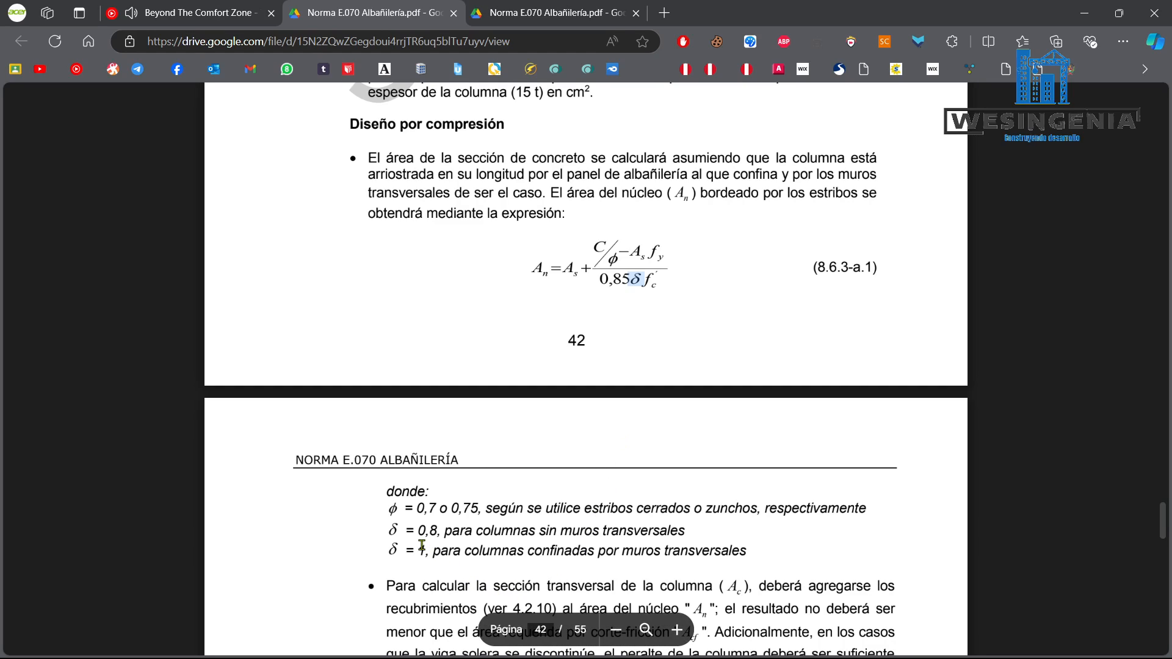
drag(392, 545, 429, 551)
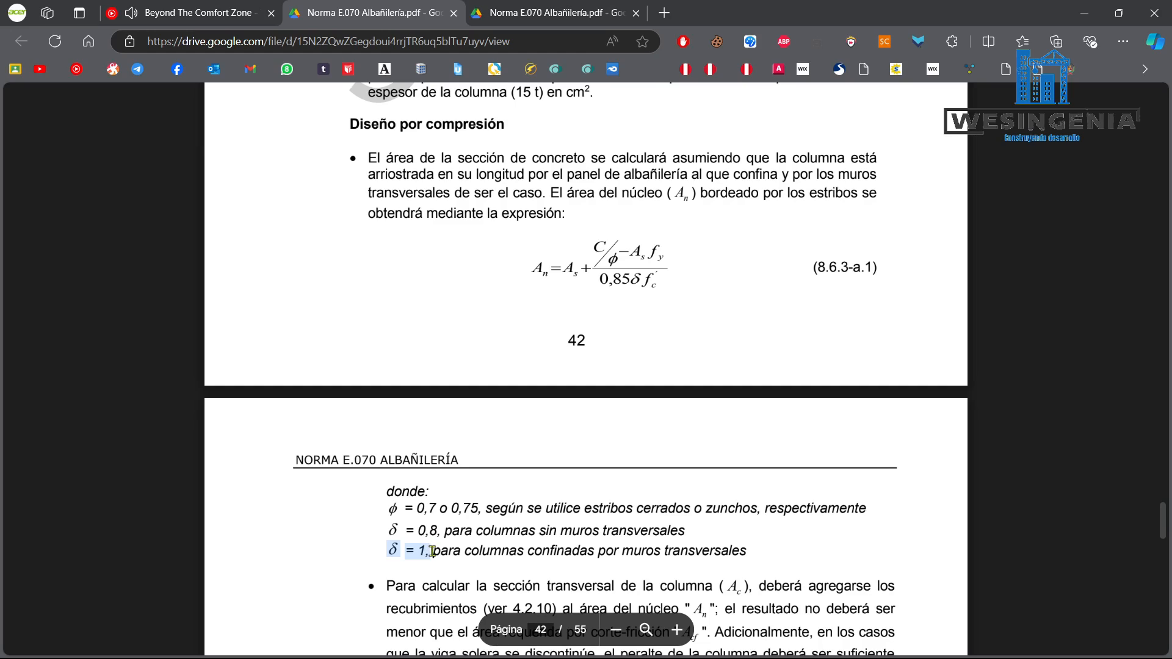
click(504, 549)
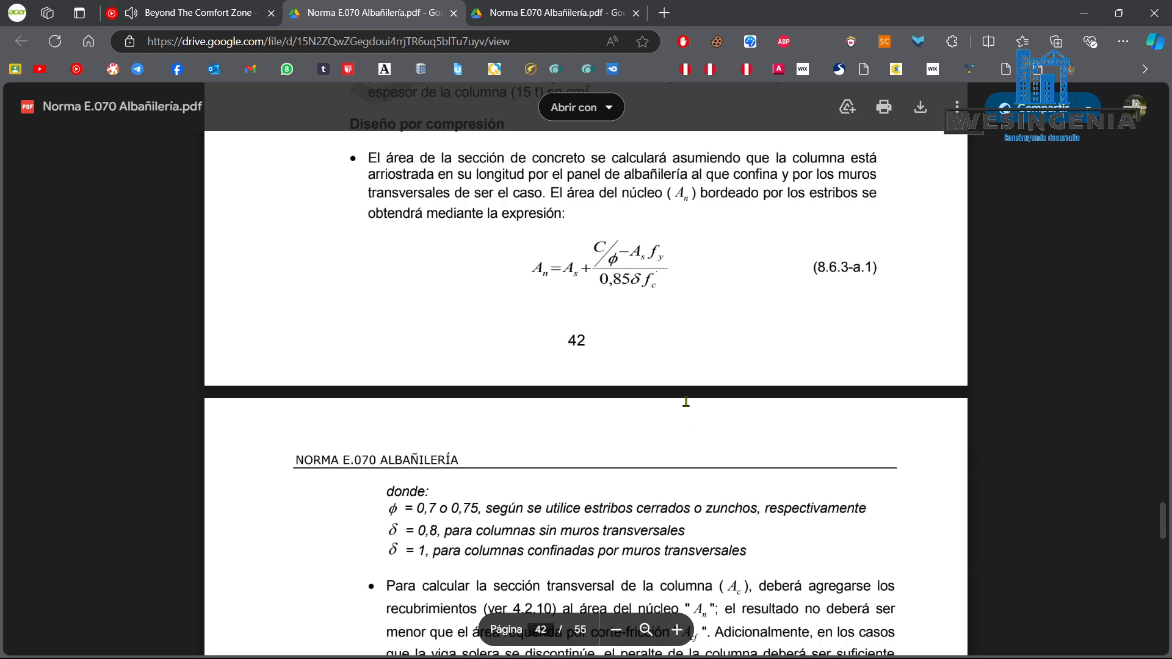
Check f'c in the An expression, and switch to the Excel workbook to view the δ options for the first column.
drag(665, 278, 661, 283)
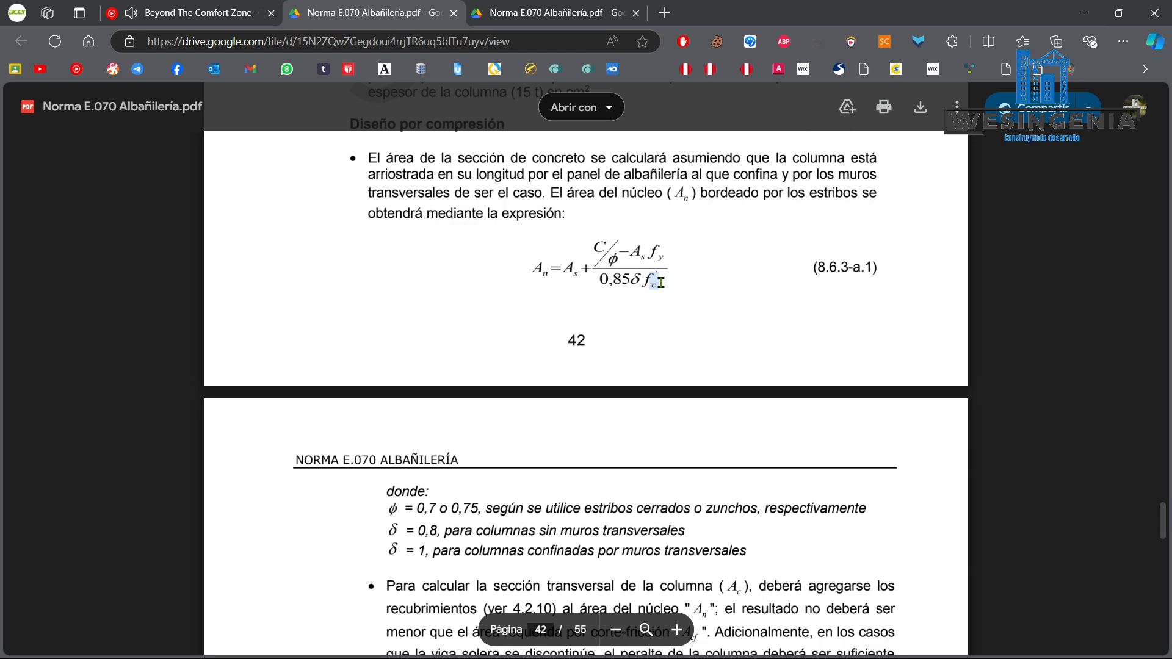
click(1084, 13)
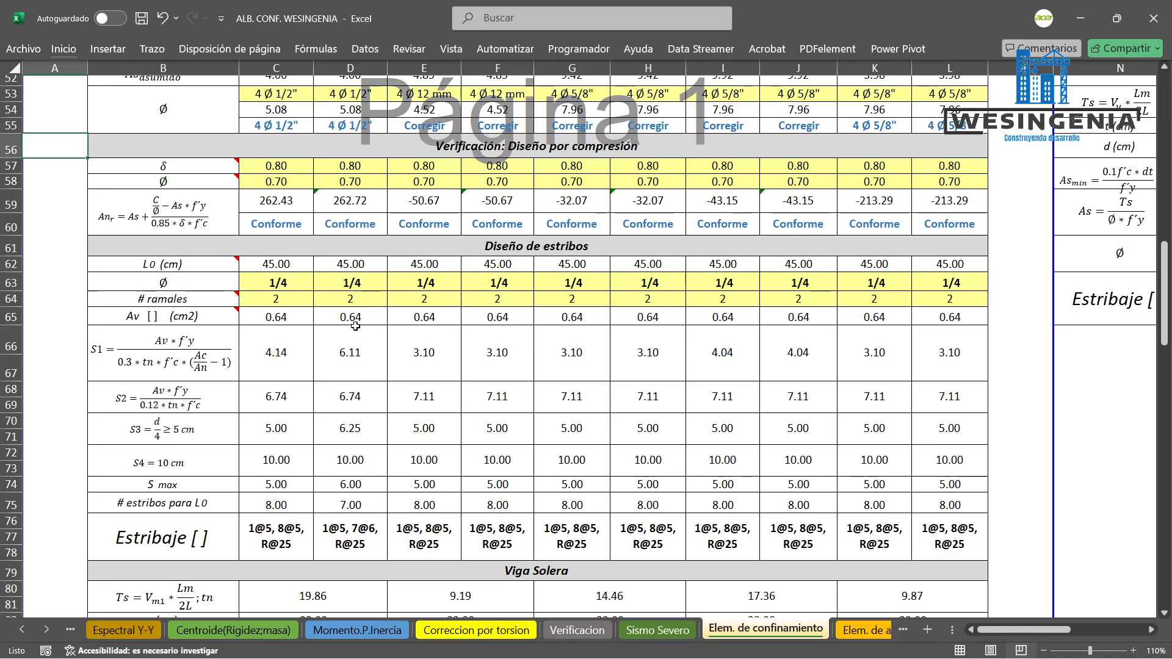
scroll(278, 313, up, 2)
scroll(278, 313, up, 1)
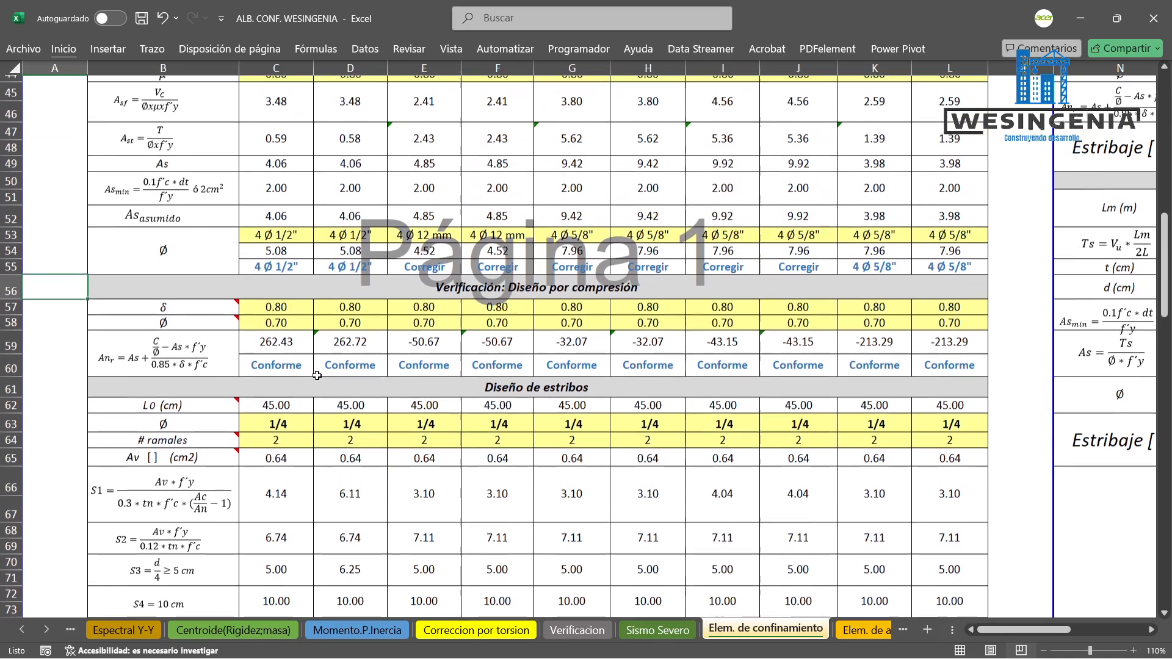
click(281, 308)
click(321, 311)
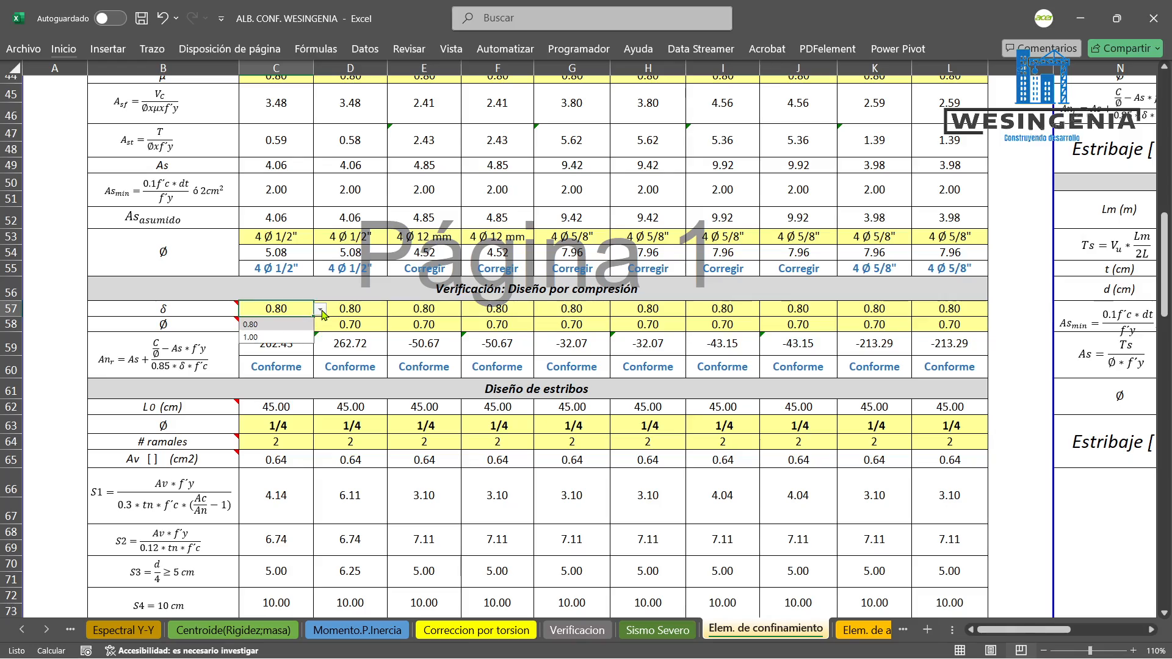
click(321, 311)
Check the Arriostre row to see which transverse walls brace the first wall's two columns.
scroll(299, 321, up, 4)
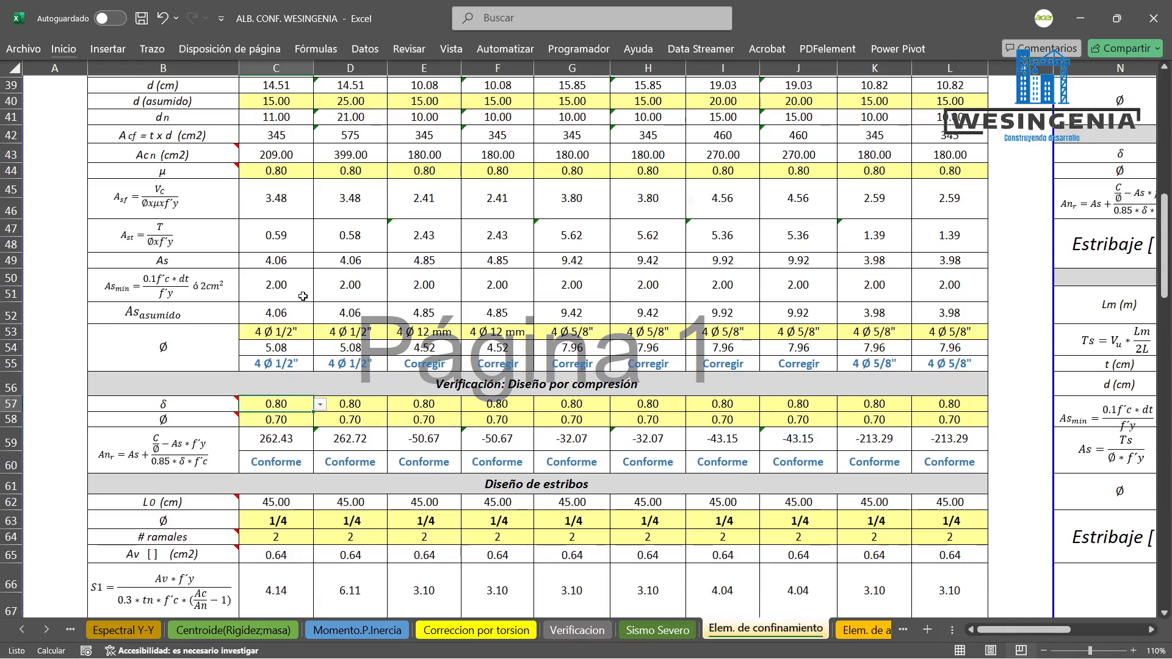
scroll(307, 262, down, 1)
scroll(308, 262, up, 6)
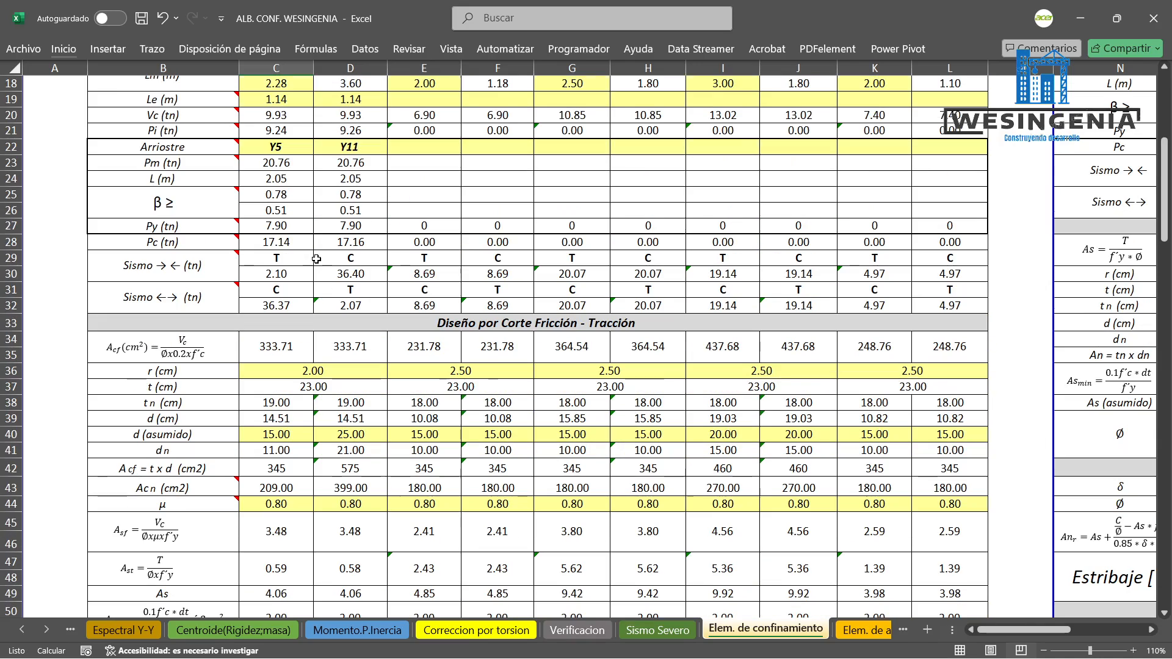
scroll(310, 166, up, 1)
click(284, 205)
click(344, 196)
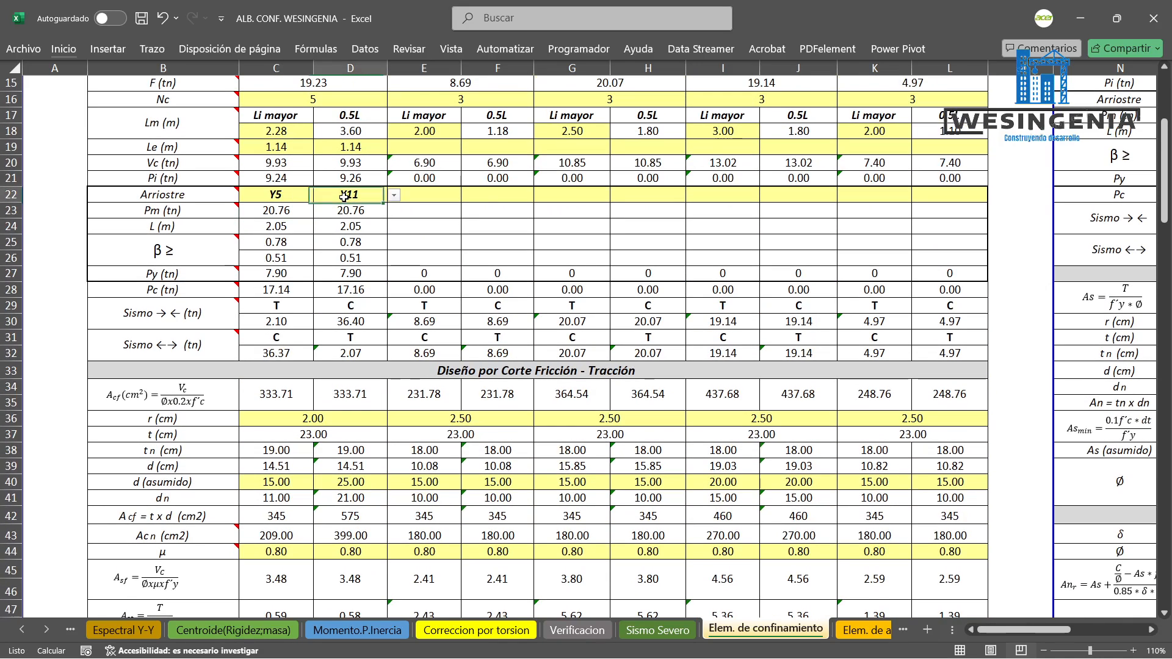
click(298, 194)
click(340, 194)
click(293, 195)
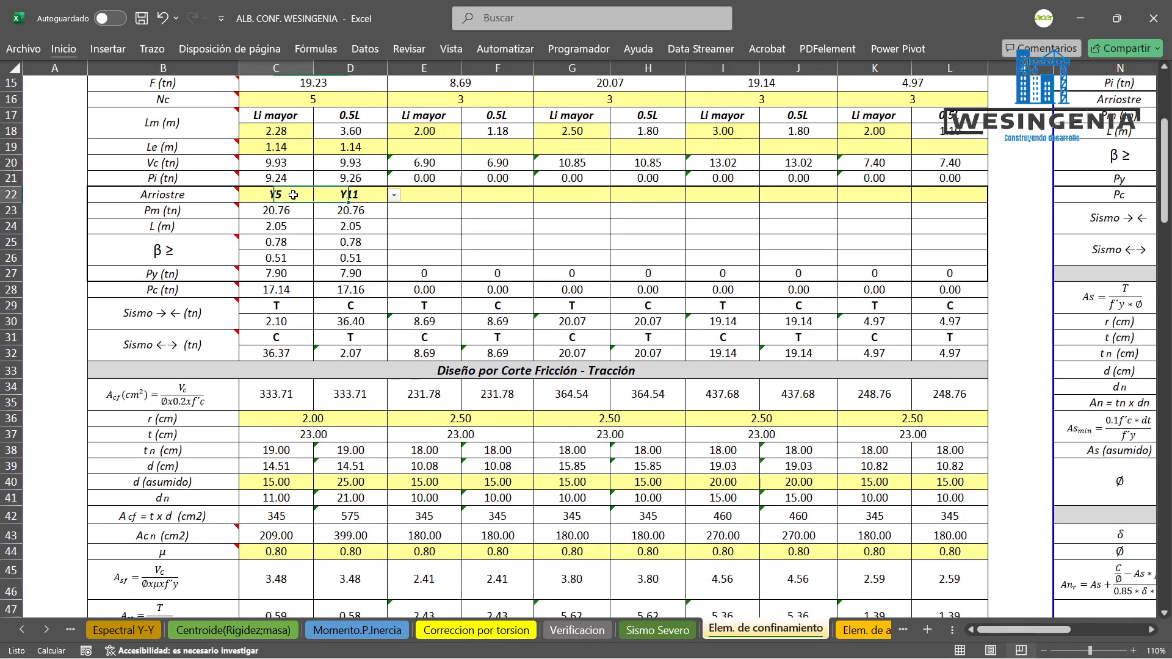
click(342, 194)
click(298, 195)
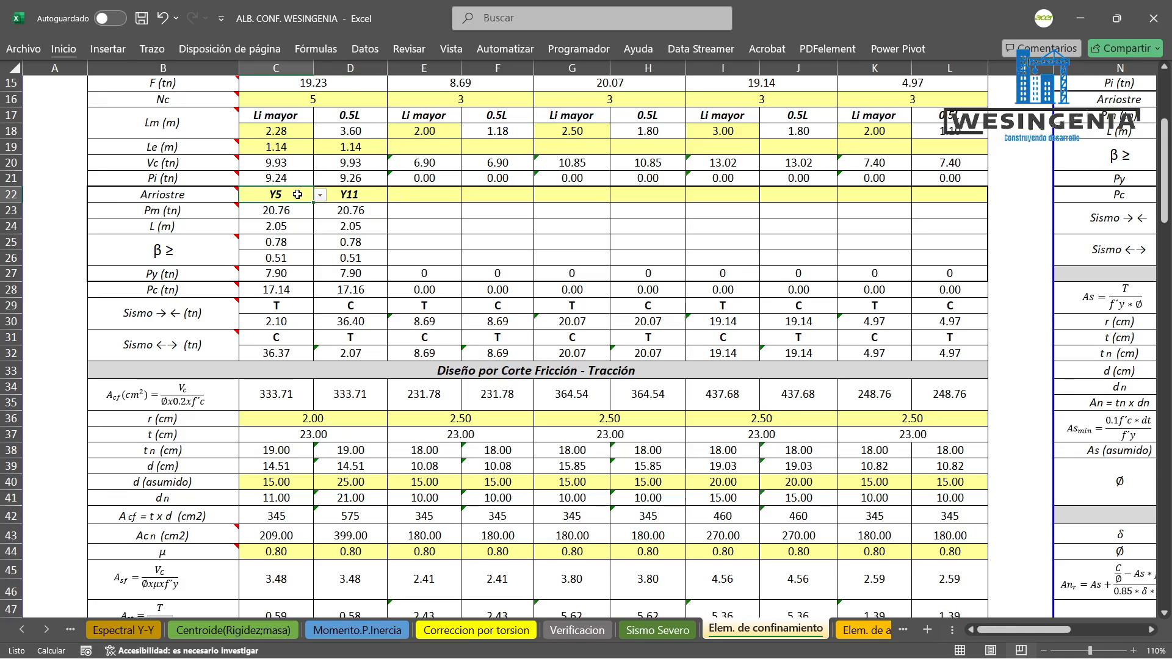
click(345, 195)
Set δ to 1.00 for both columns of the first wall in the compression verification.
scroll(345, 196, down, 7)
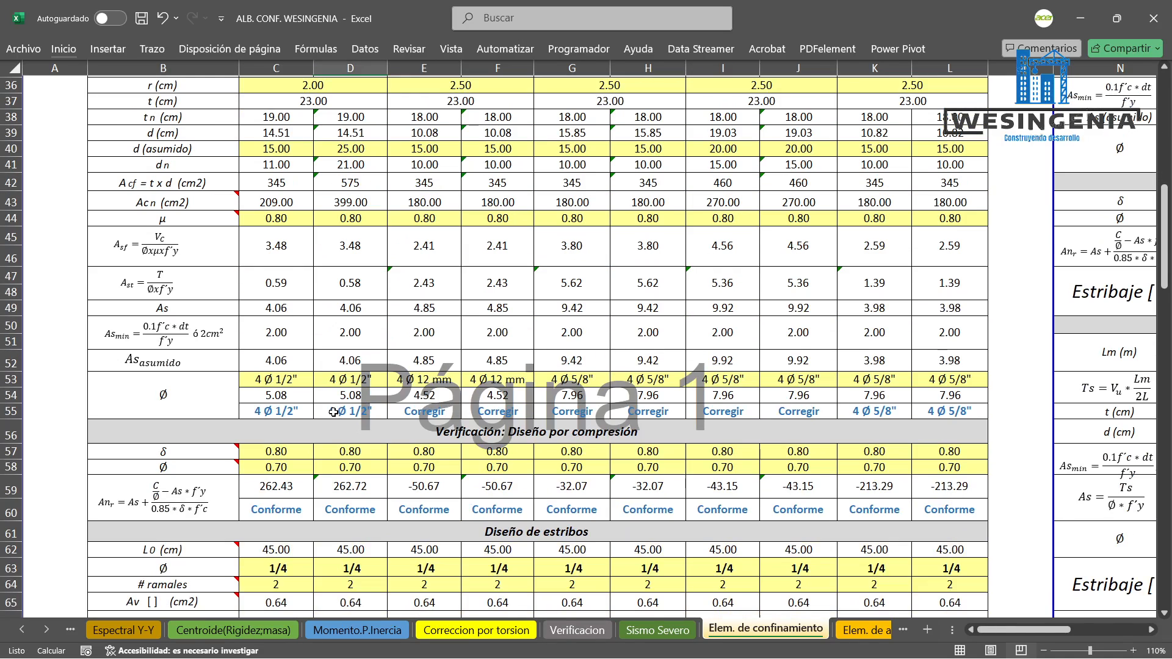
scroll(333, 413, down, 3)
click(297, 308)
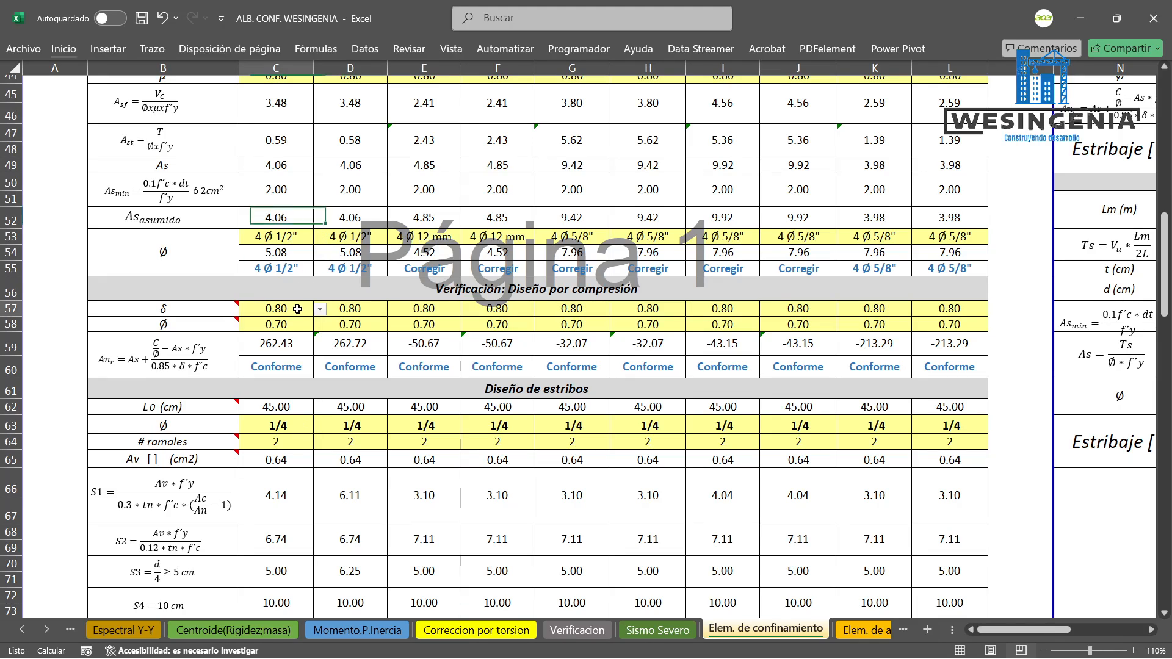
click(320, 309)
click(257, 336)
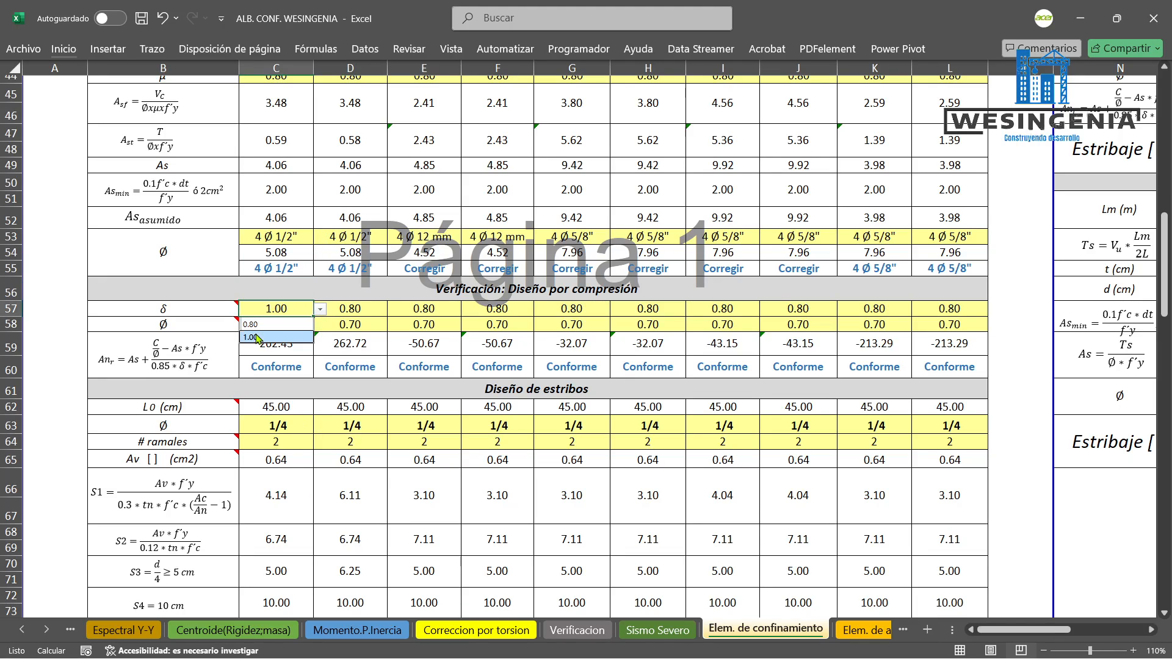
click(360, 308)
click(393, 309)
click(360, 337)
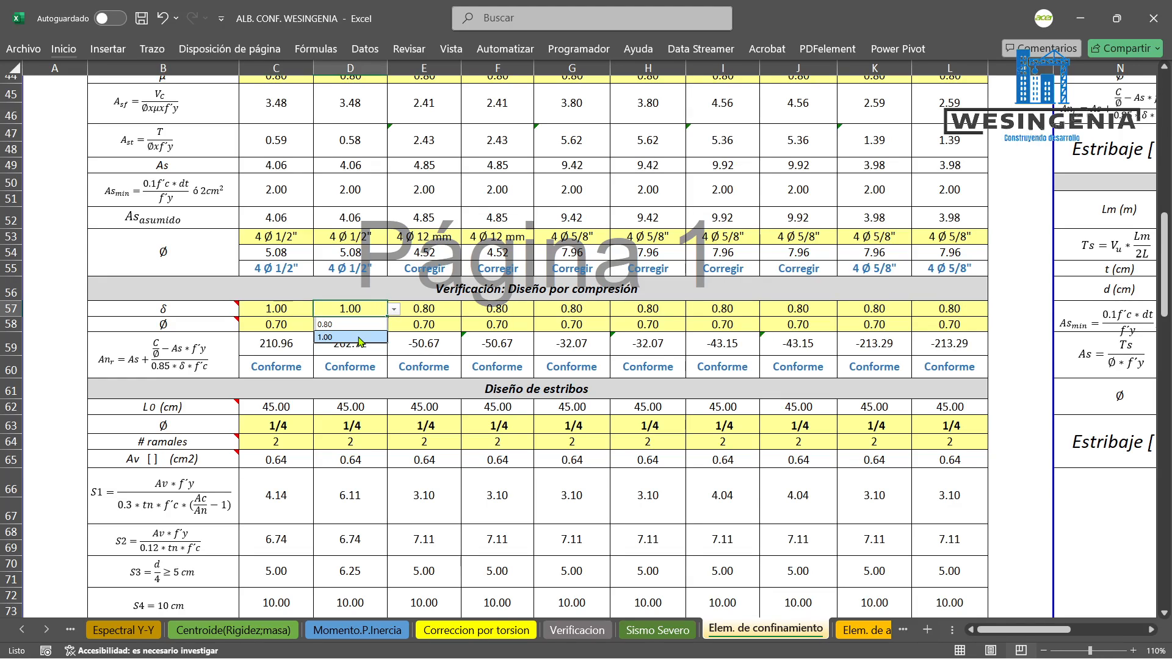
Select φ = 0.70 for the first wall's first column and view the φ options of its second column.
click(281, 328)
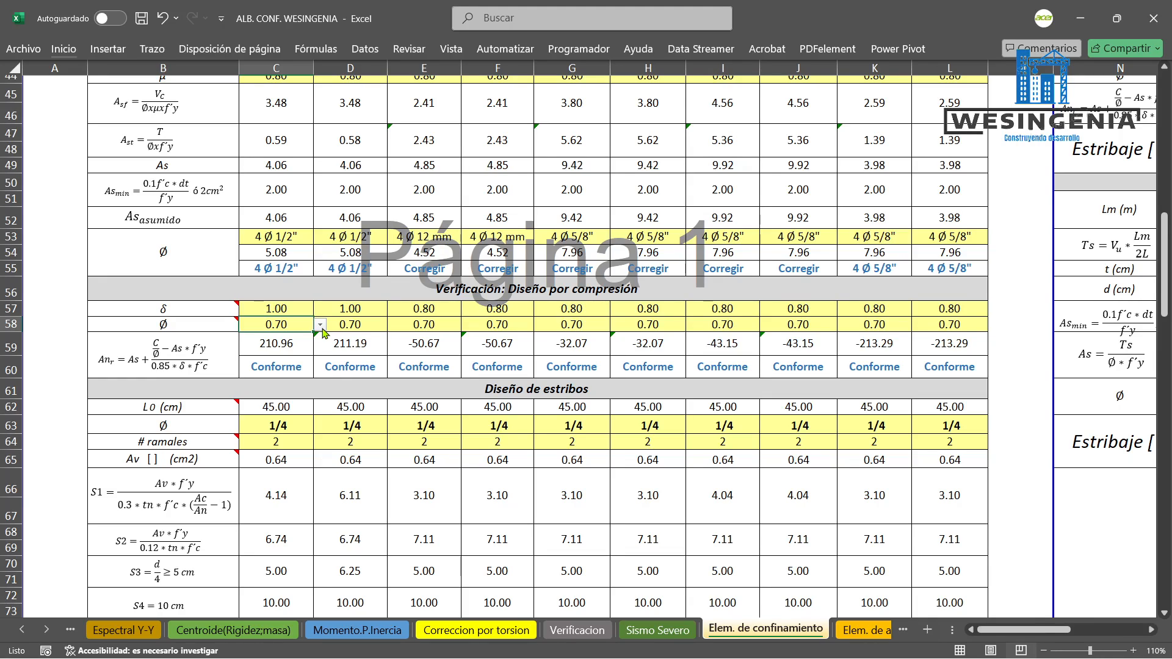
mouse_move(1032, 652)
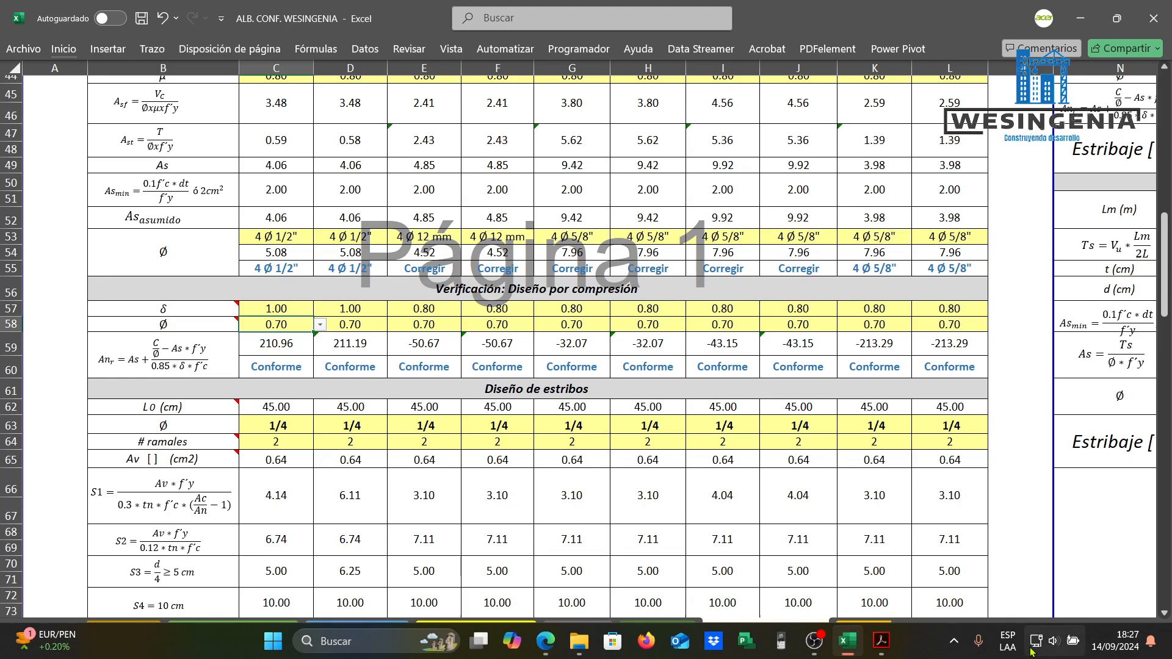
click(321, 326)
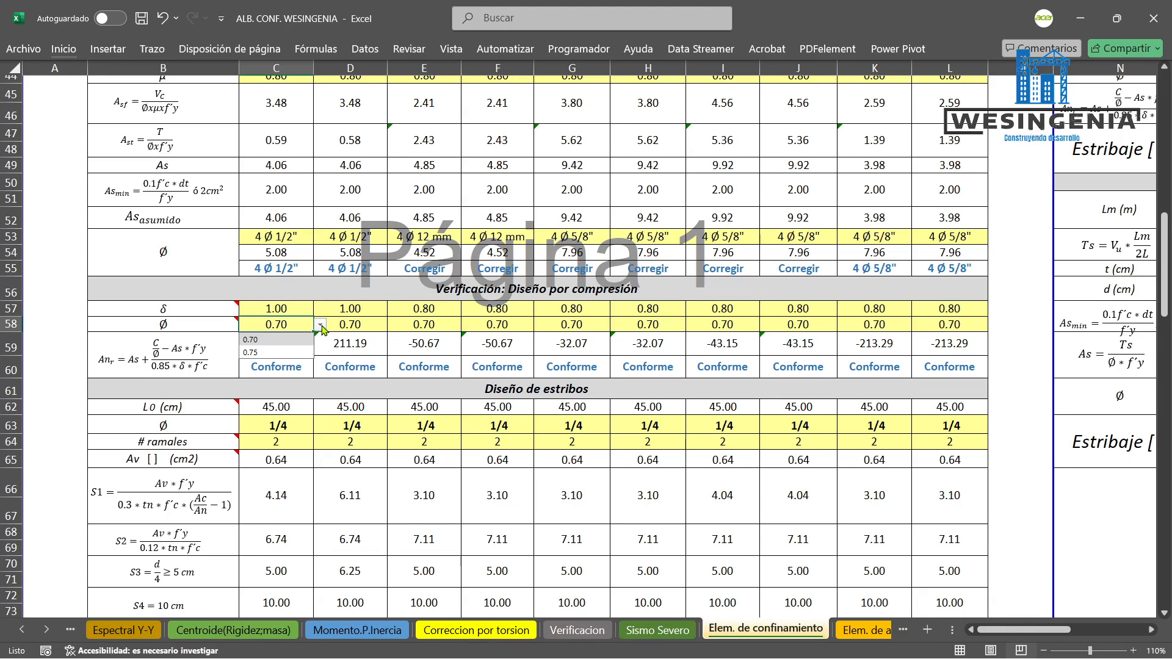
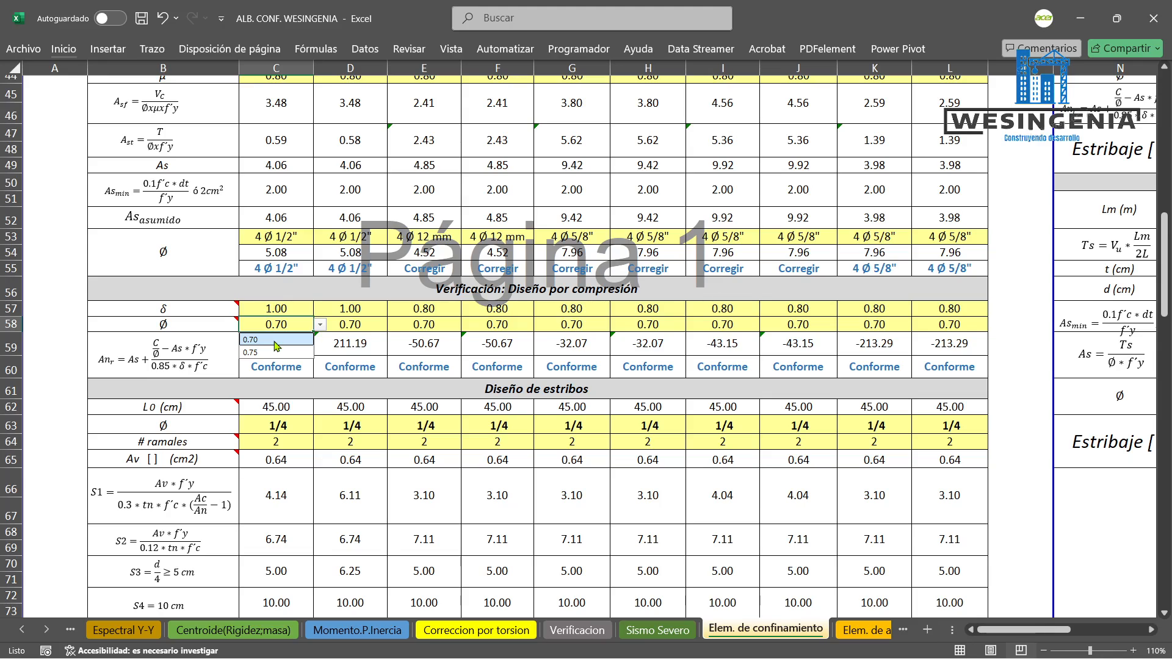
click(276, 339)
click(382, 330)
click(394, 326)
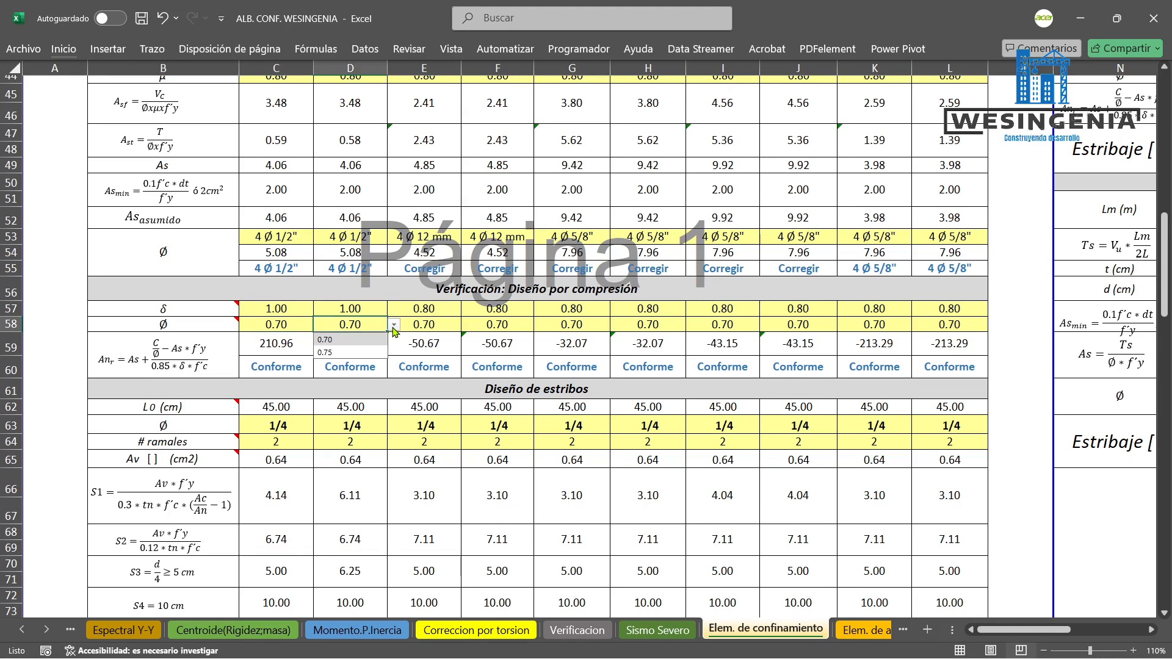
click(393, 328)
Examine the required core area An formula in C59 and compare the results for the first wall's two columns.
click(273, 339)
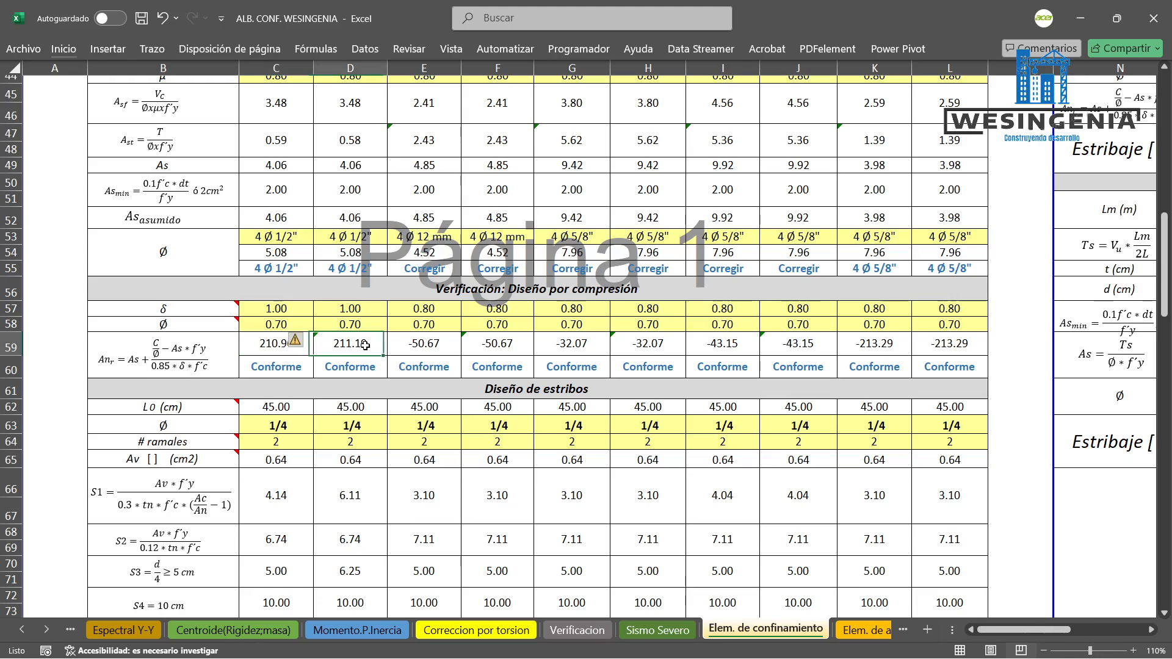
click(299, 341)
click(339, 418)
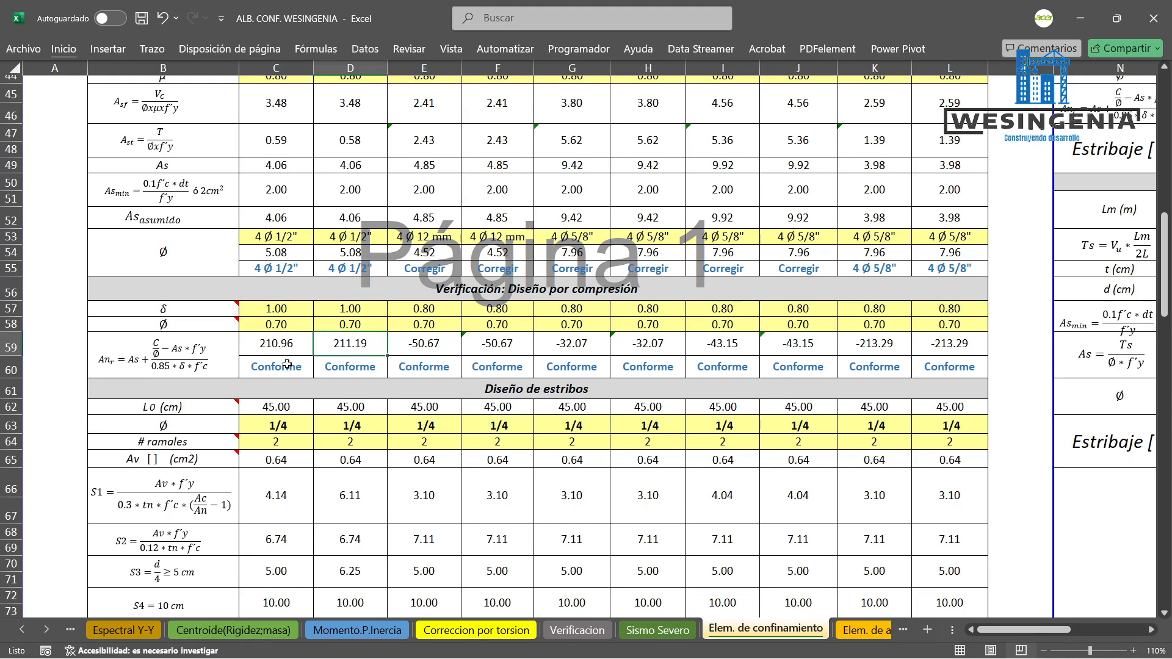
click(279, 349)
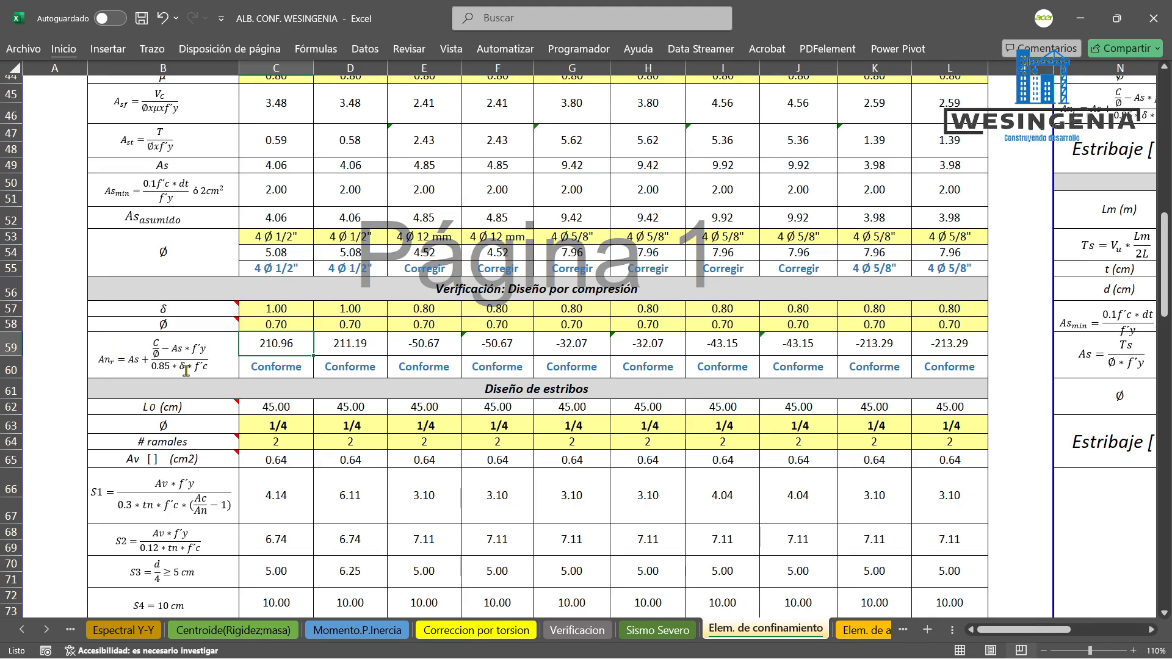
double_click(285, 343)
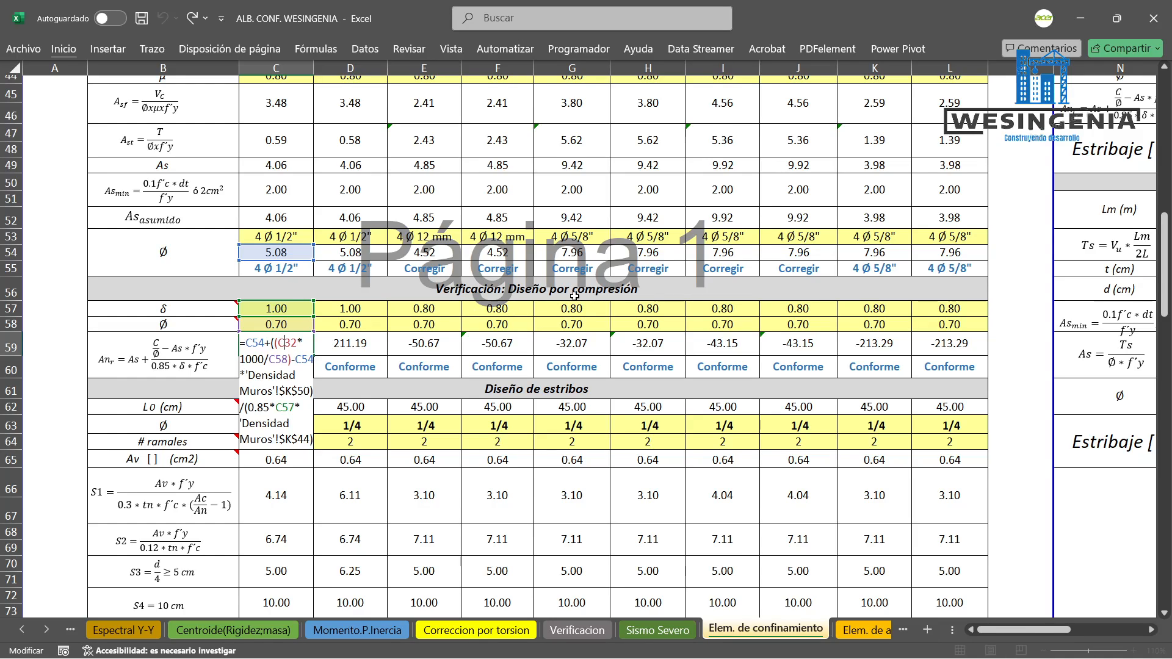
key(Escape)
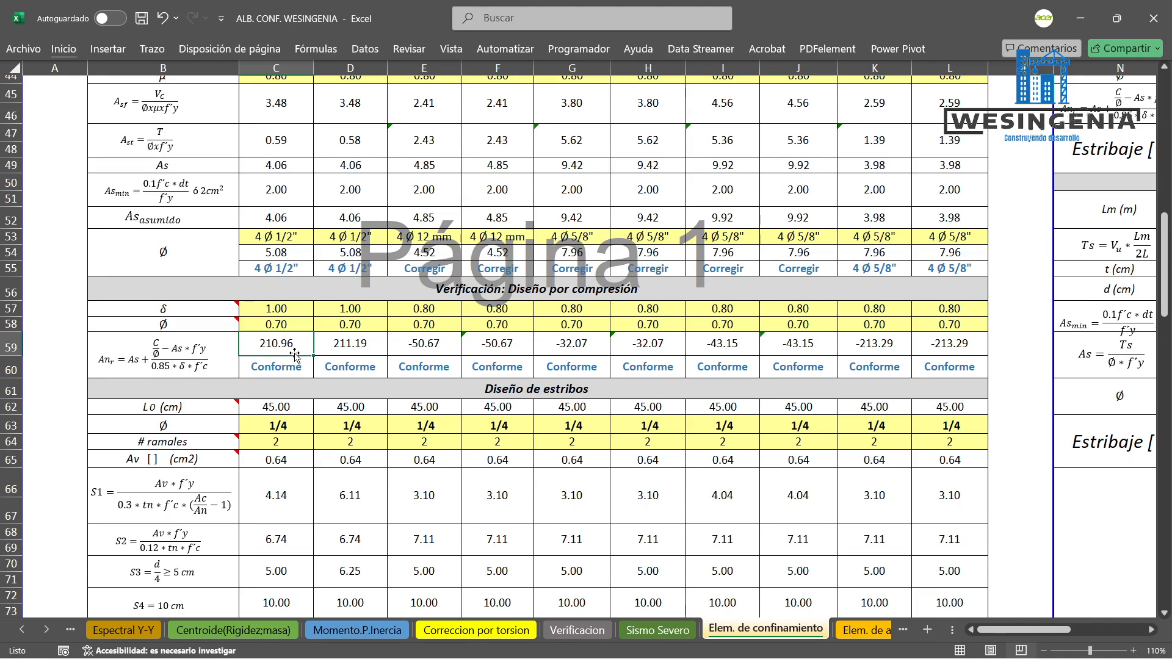
click(351, 347)
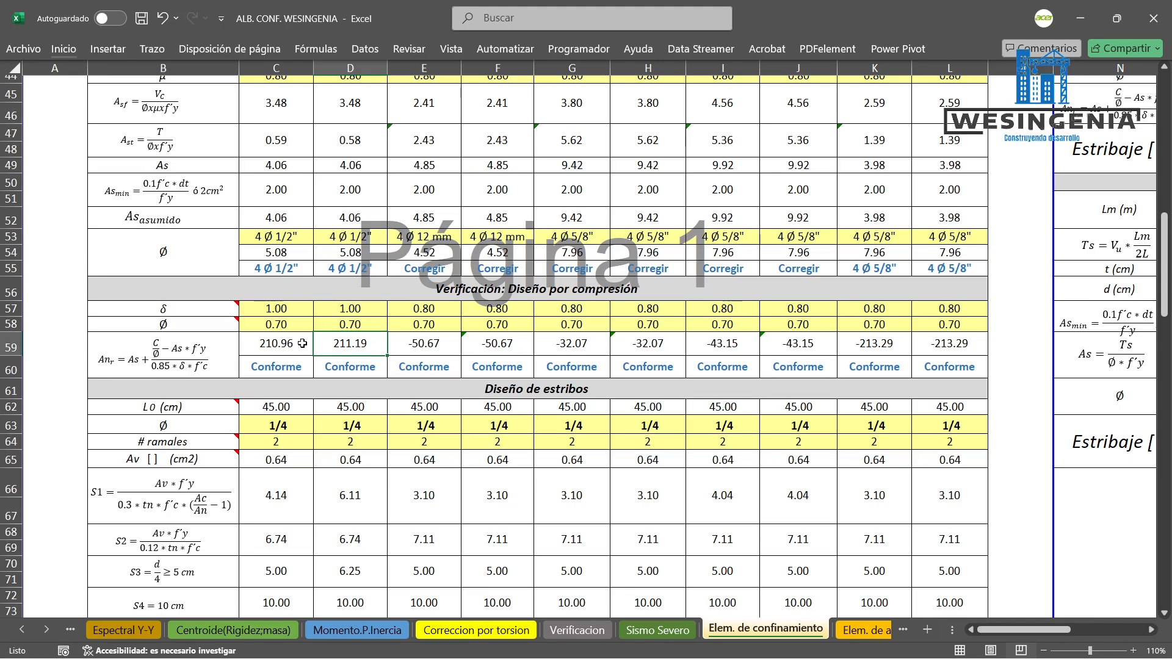
Review the cover r, the assumed depth d and the section areas Acf of the first wall's two columns.
scroll(302, 344, up, 4)
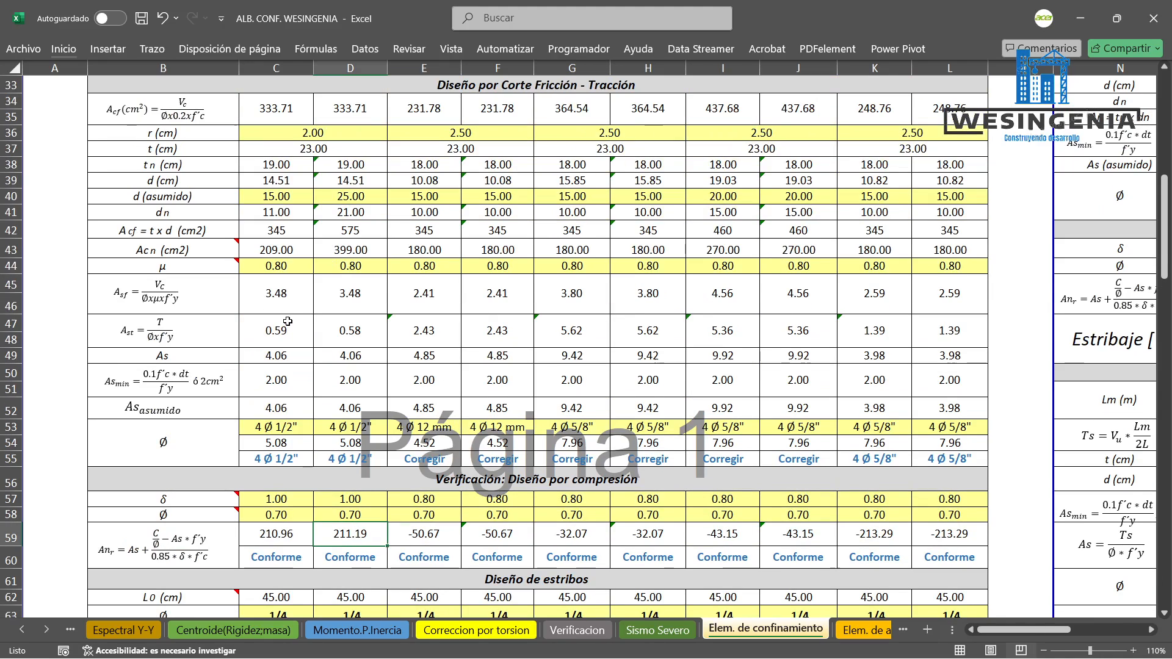
scroll(287, 321, up, 1)
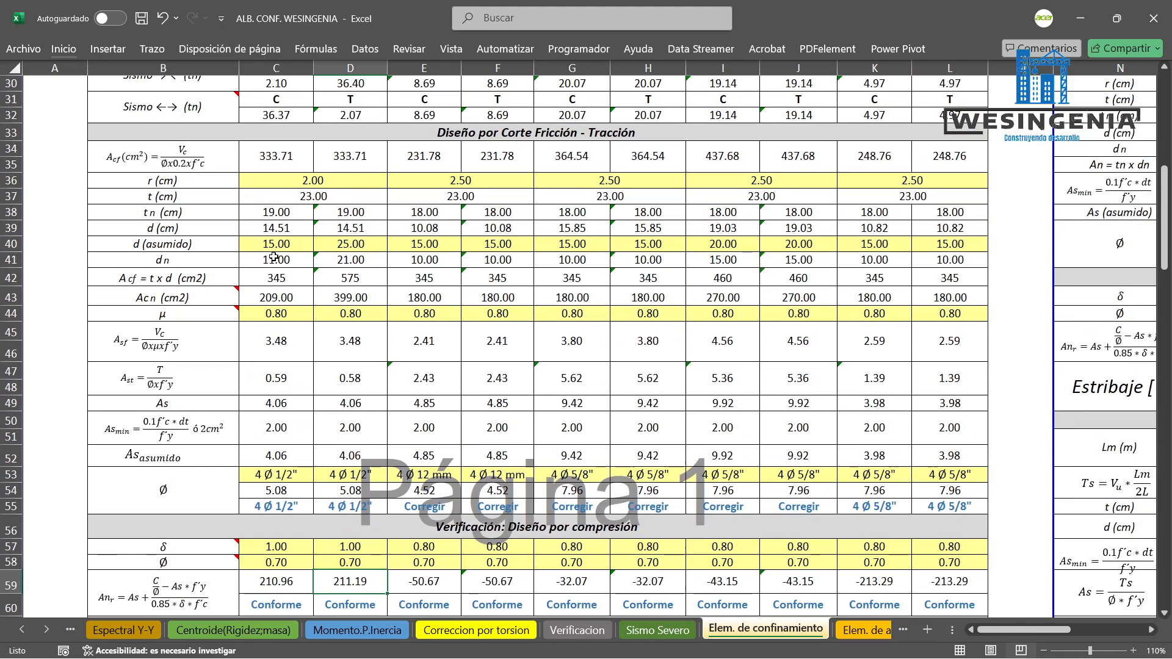
click(312, 185)
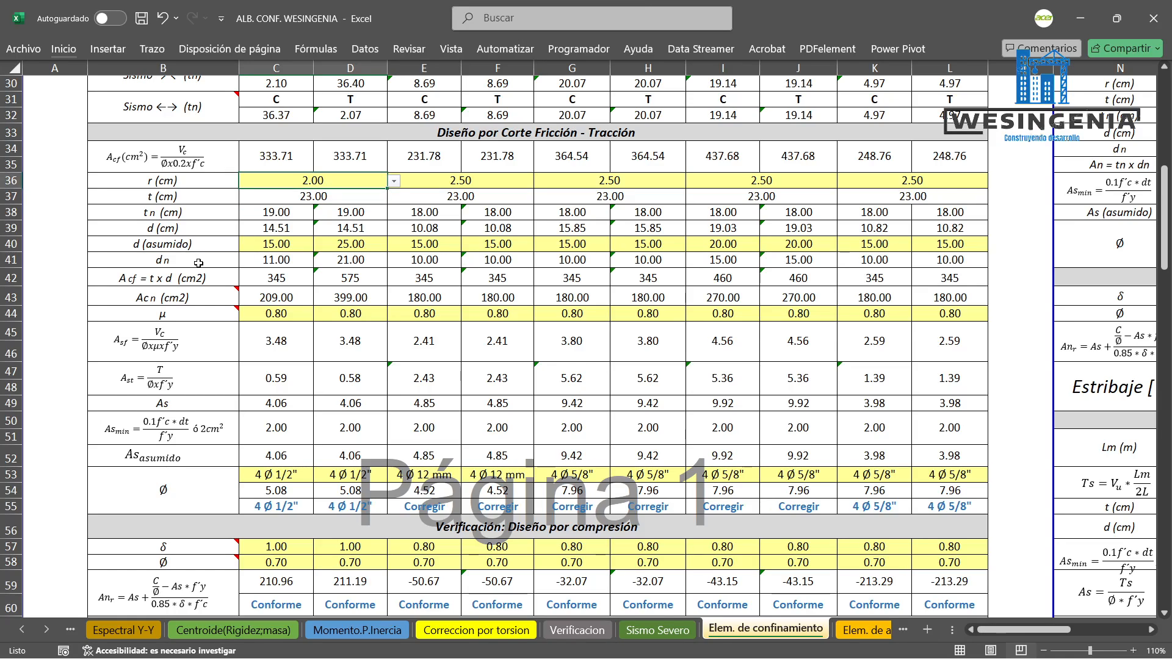
click(182, 245)
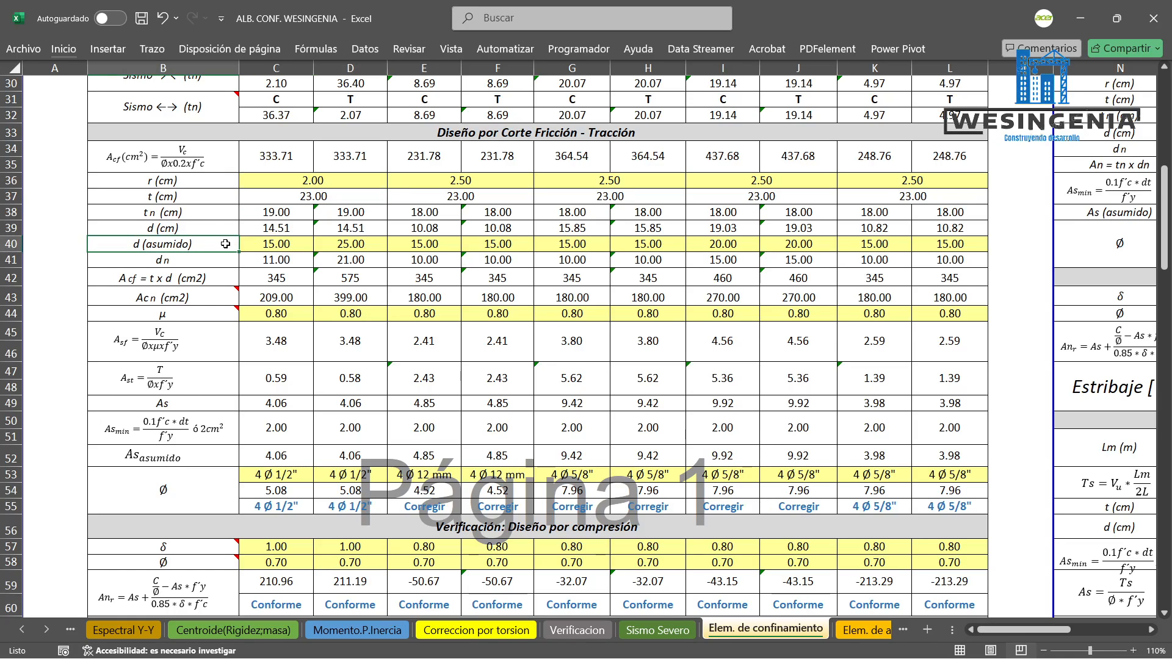
click(273, 244)
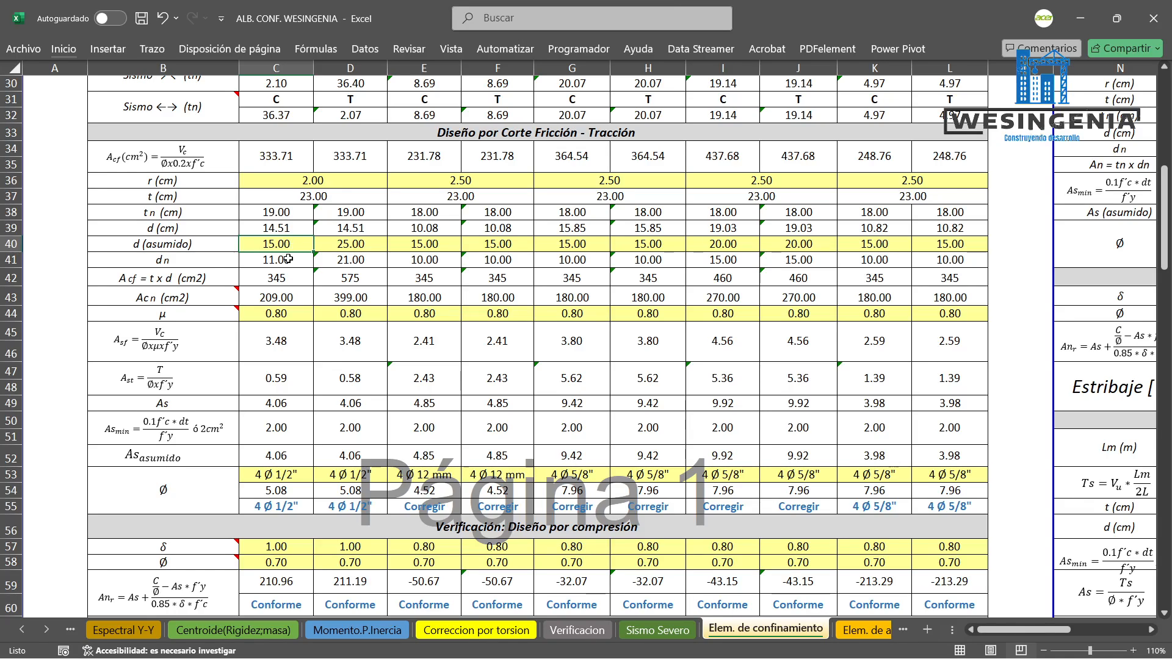
click(272, 279)
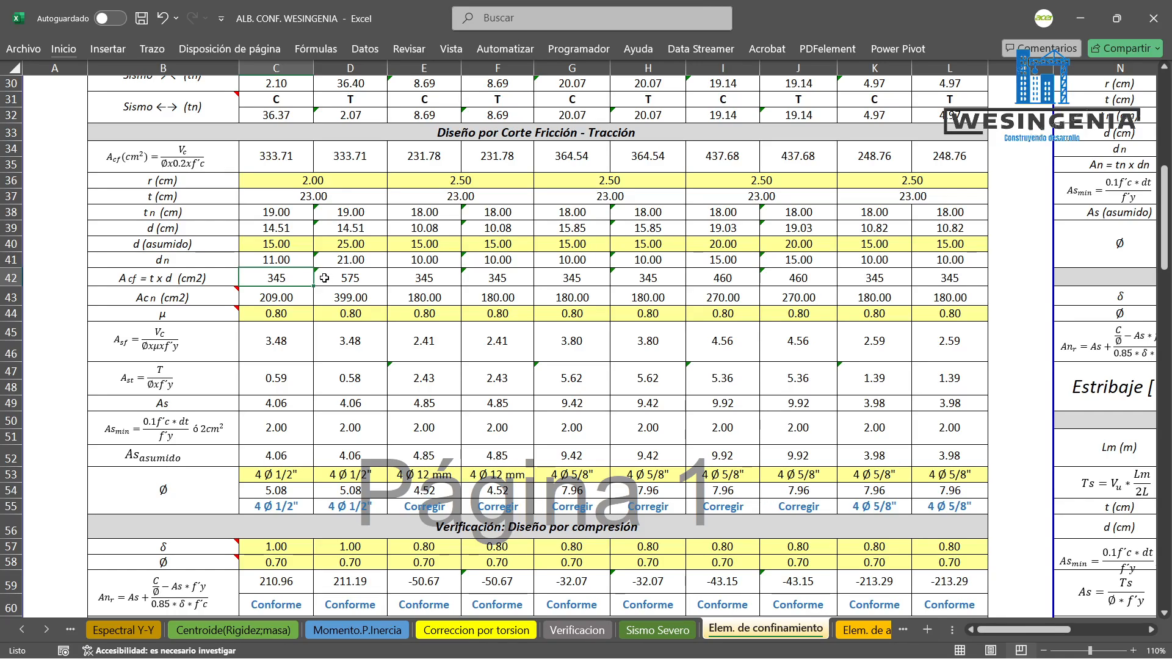
click(350, 278)
click(280, 281)
click(332, 278)
click(274, 278)
click(335, 278)
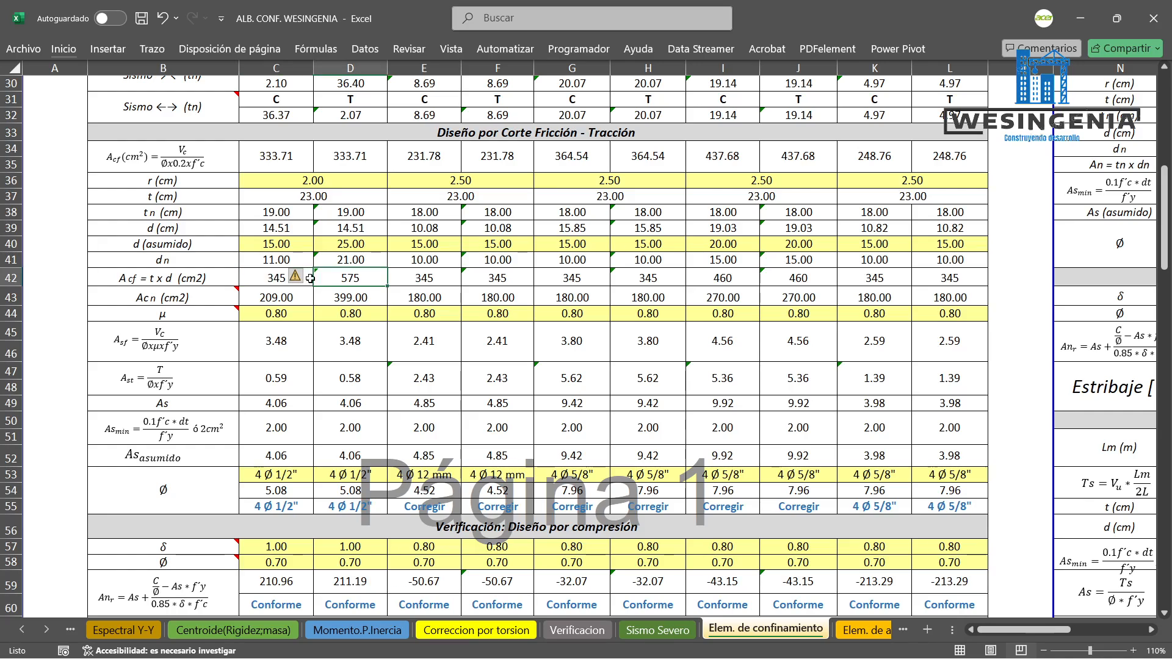
click(280, 278)
Compare the required core areas An in C59 and D59 for the first wall's two columns.
scroll(353, 267, down, 5)
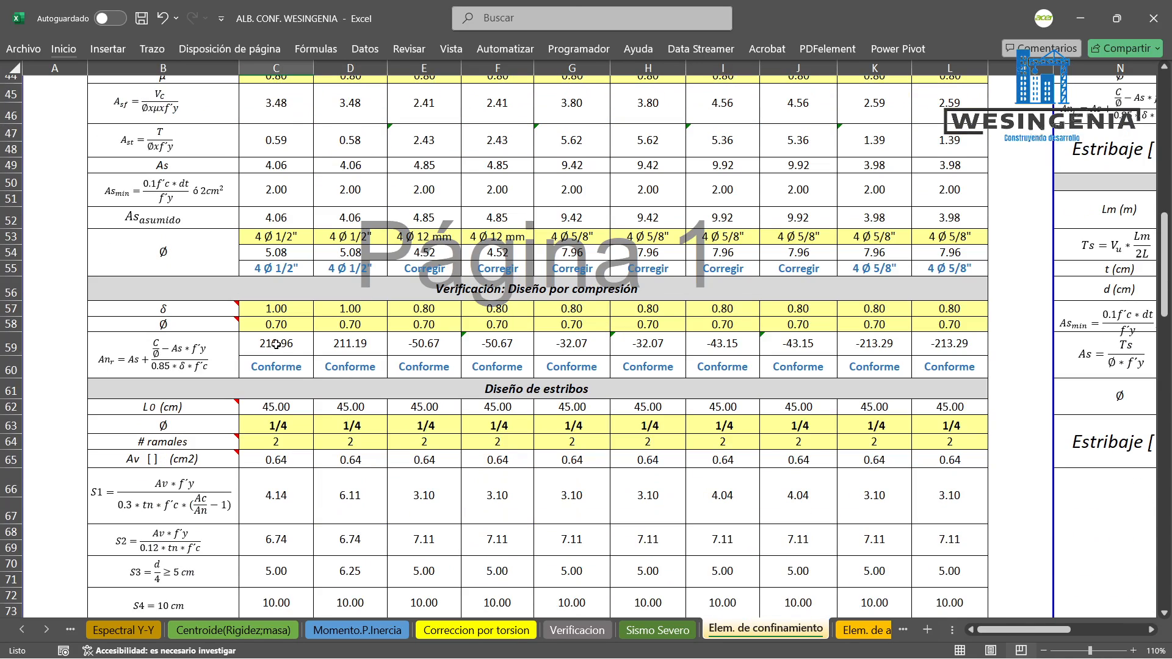
click(277, 344)
click(334, 344)
click(265, 344)
click(320, 344)
click(302, 344)
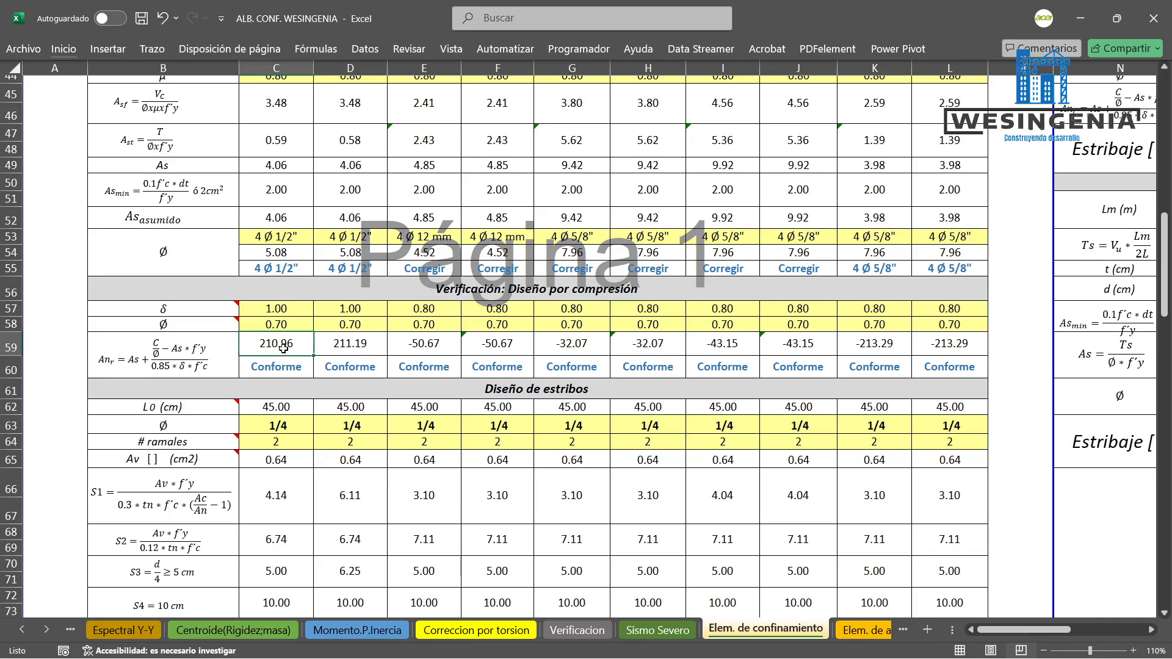
click(318, 346)
click(295, 347)
click(321, 345)
click(293, 345)
click(343, 344)
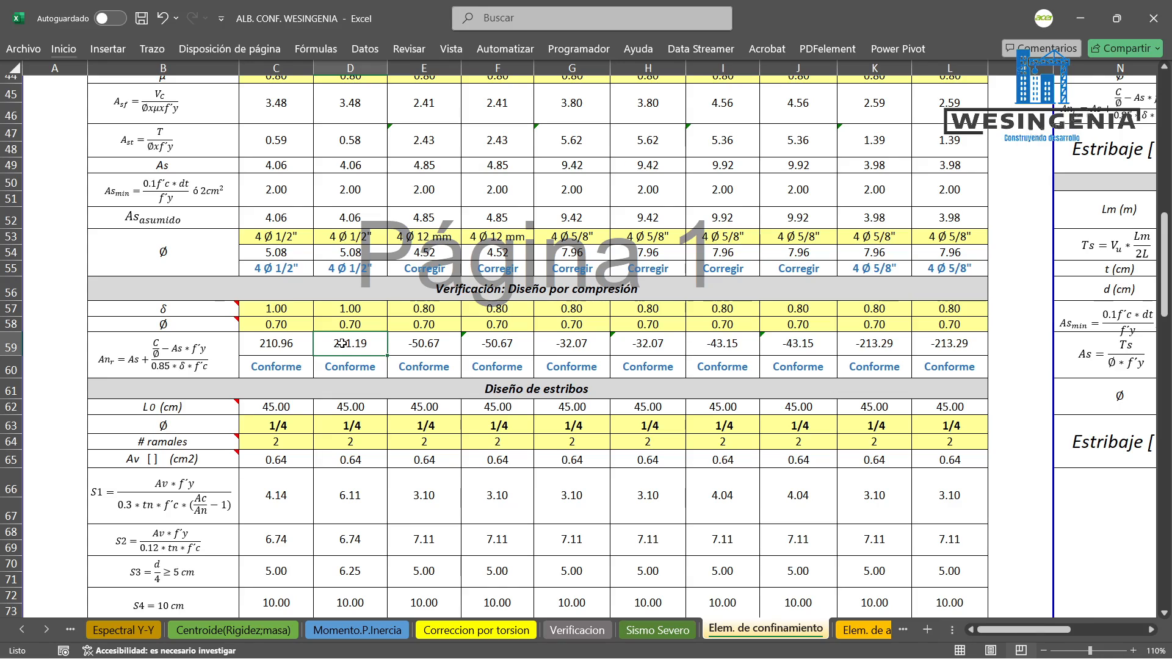
Check the compression verification status of both columns of the first wall in row 60.
scroll(343, 344, up, 1)
click(278, 404)
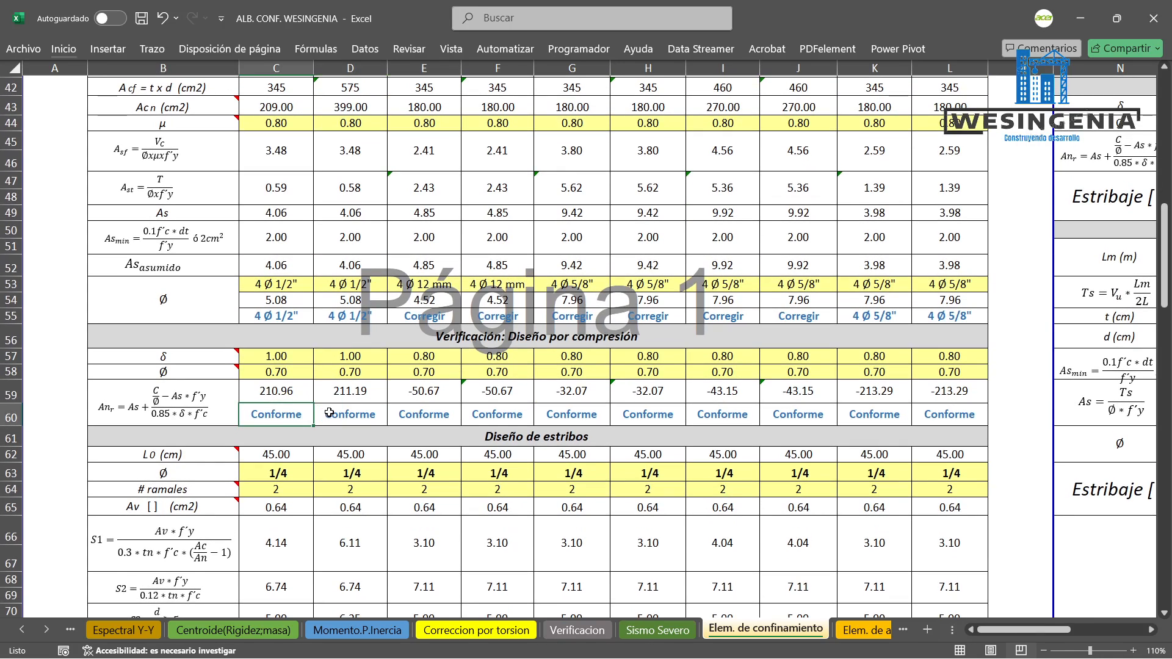
click(331, 413)
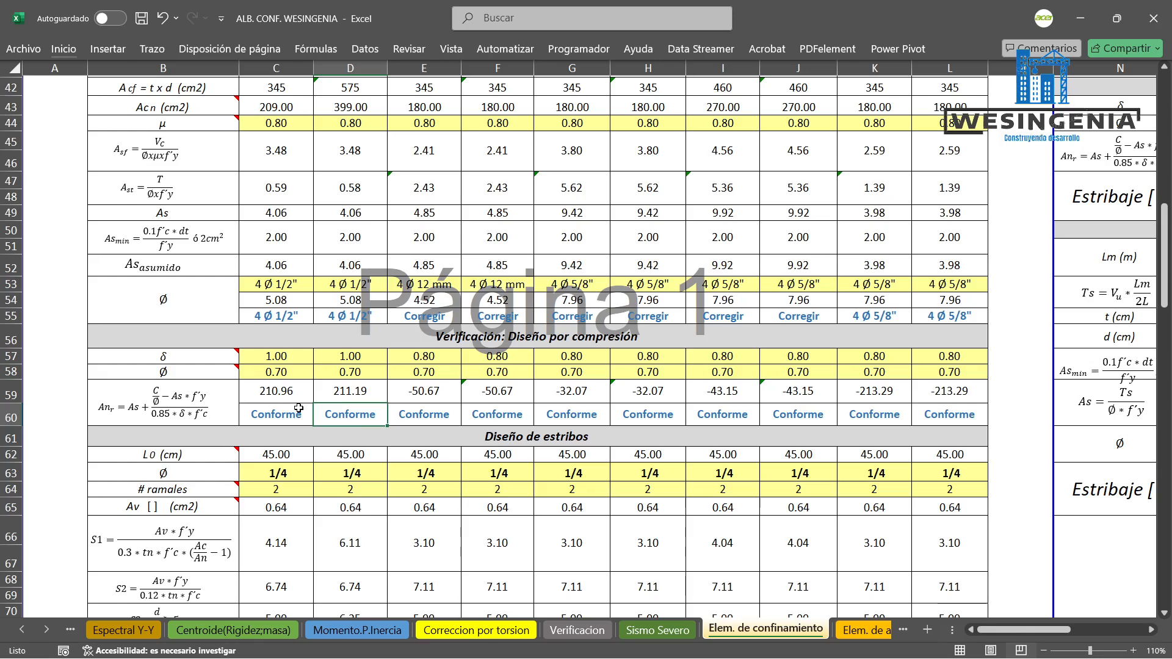
Undo the last change and compare the first column's section area Acf with its required core area An.
scroll(298, 408, up, 1)
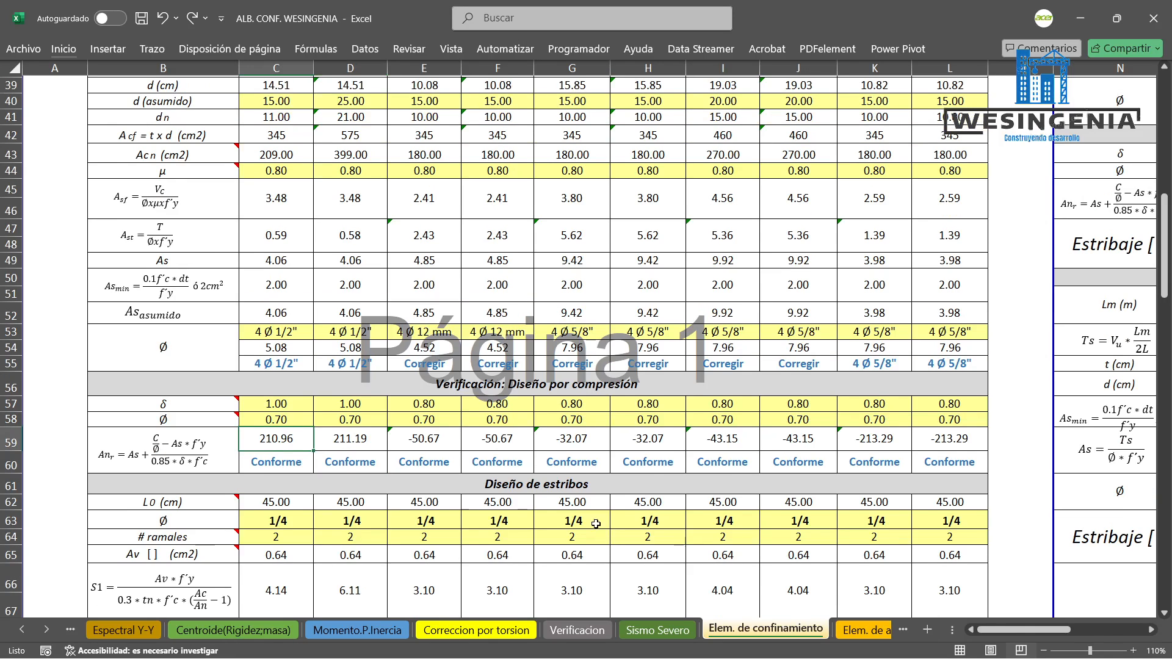
key(ctrl+z)
click(295, 436)
click(279, 134)
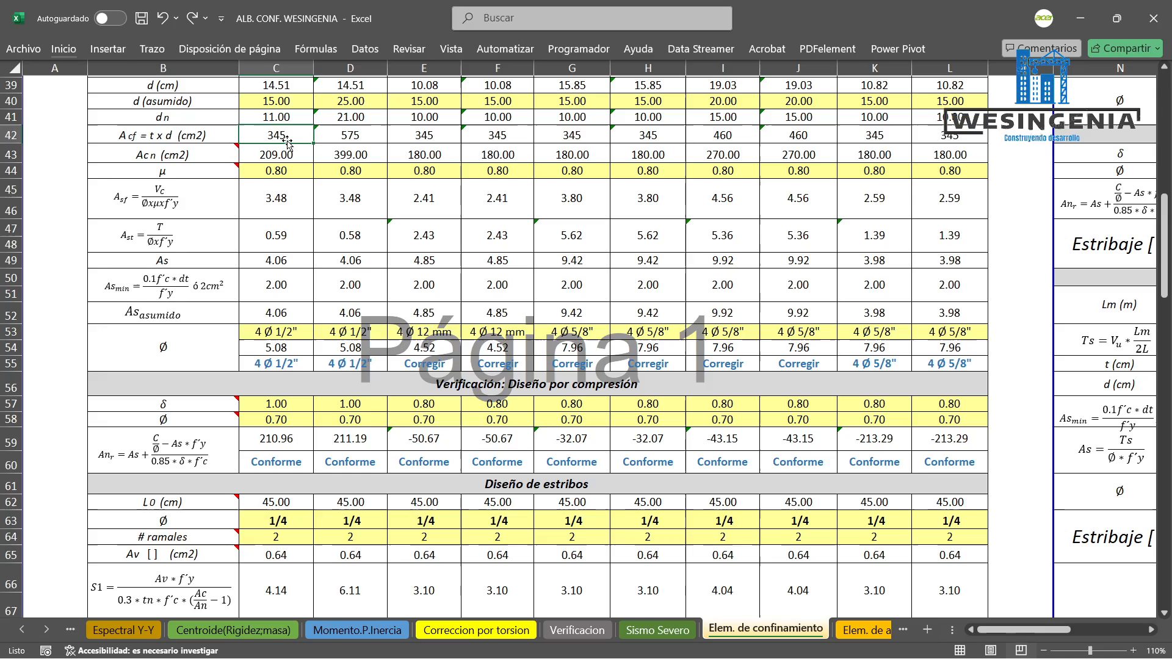
click(297, 441)
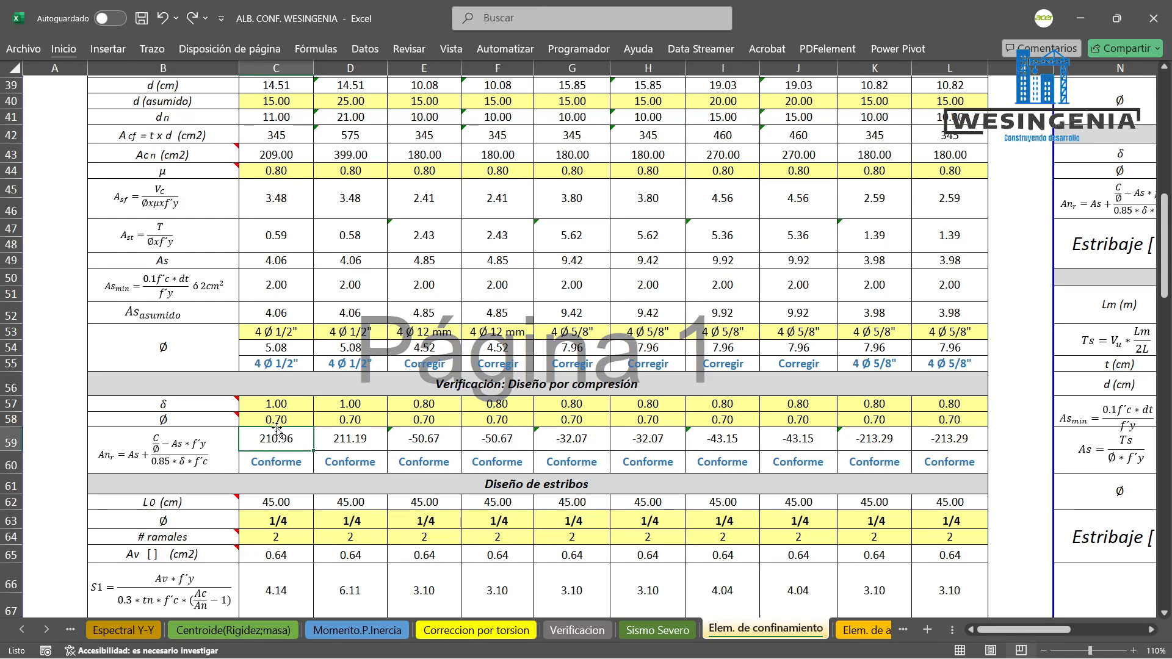
Test the compression check by entering 500 in cell C59, and undo the entry.
text(500)
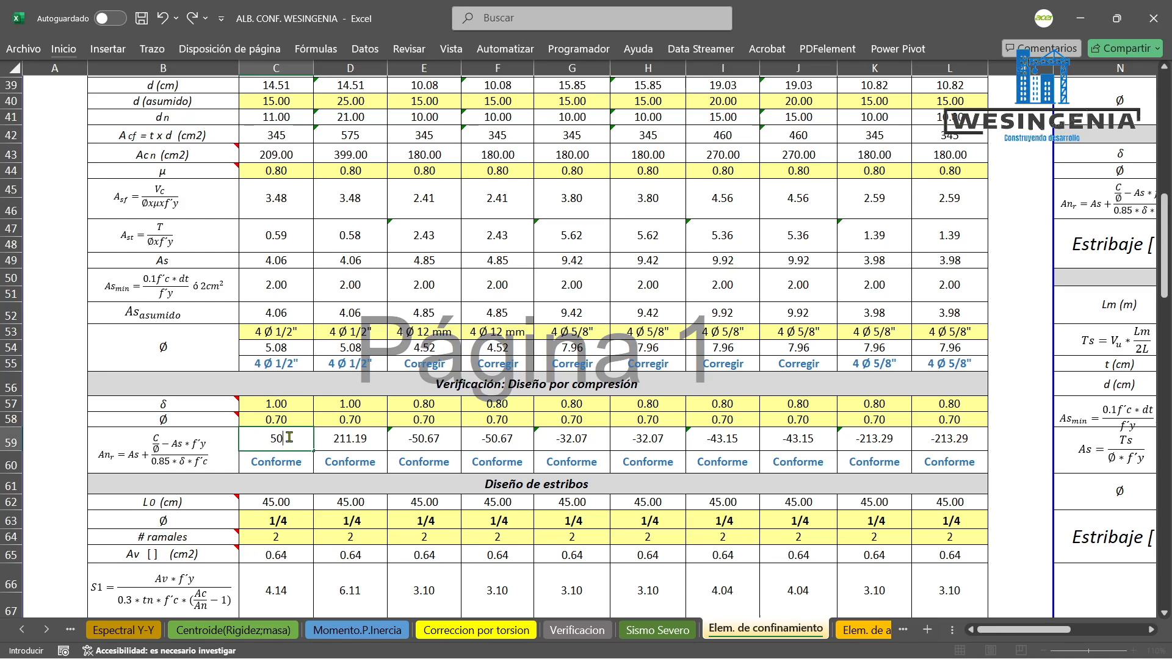
key(Return)
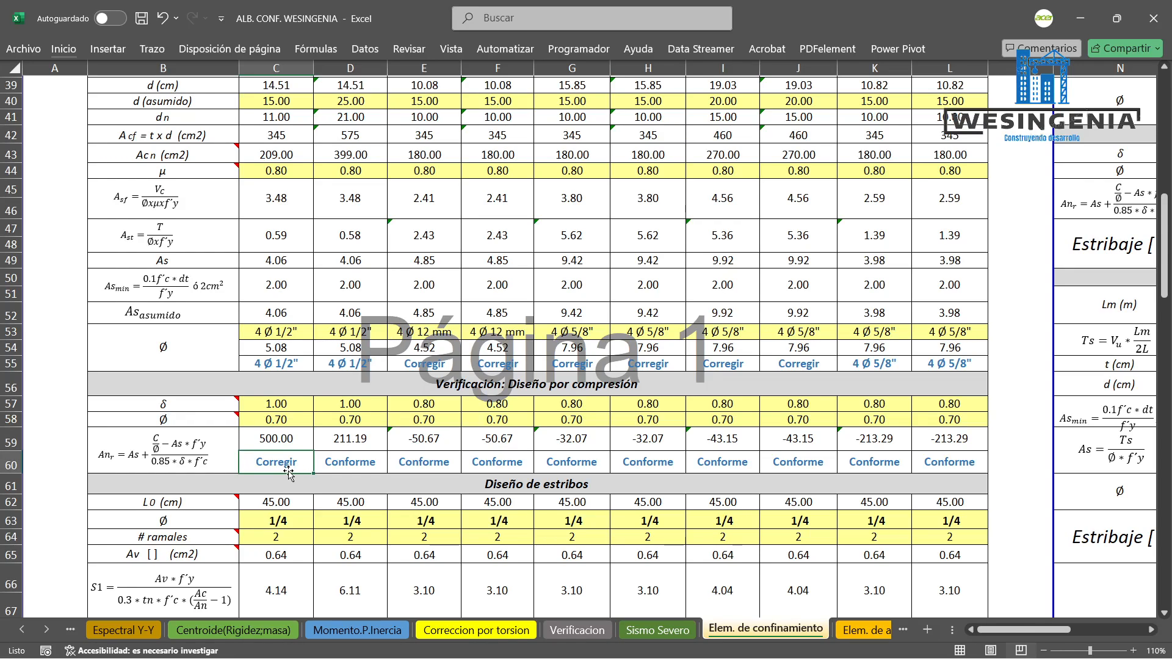
key(ctrl+z)
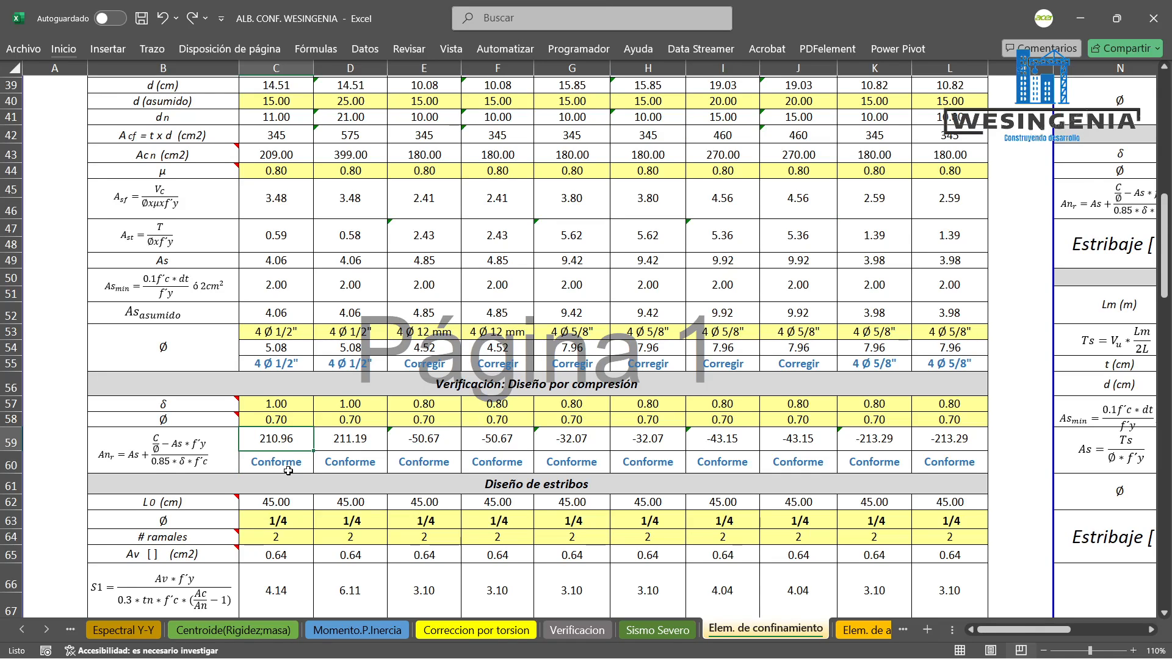
click(288, 471)
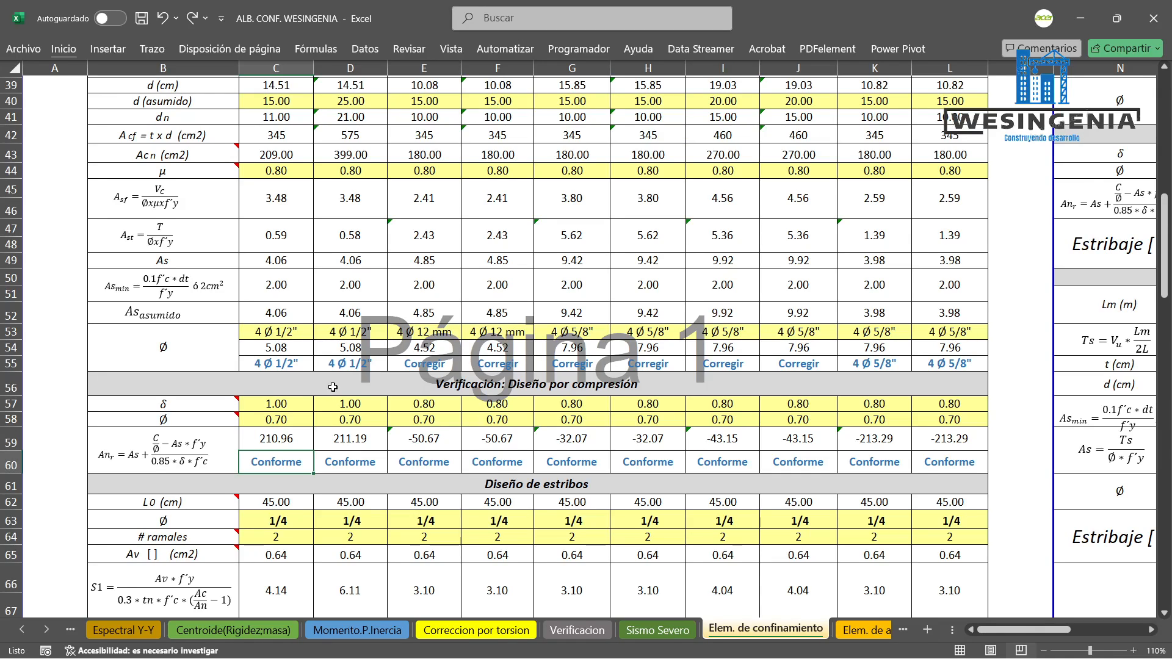
Review the Diseño de estribos and Viga Solera rows, and switch to the Norma E.070 Albañilería PDF in the browser.
scroll(525, 441, down, 4)
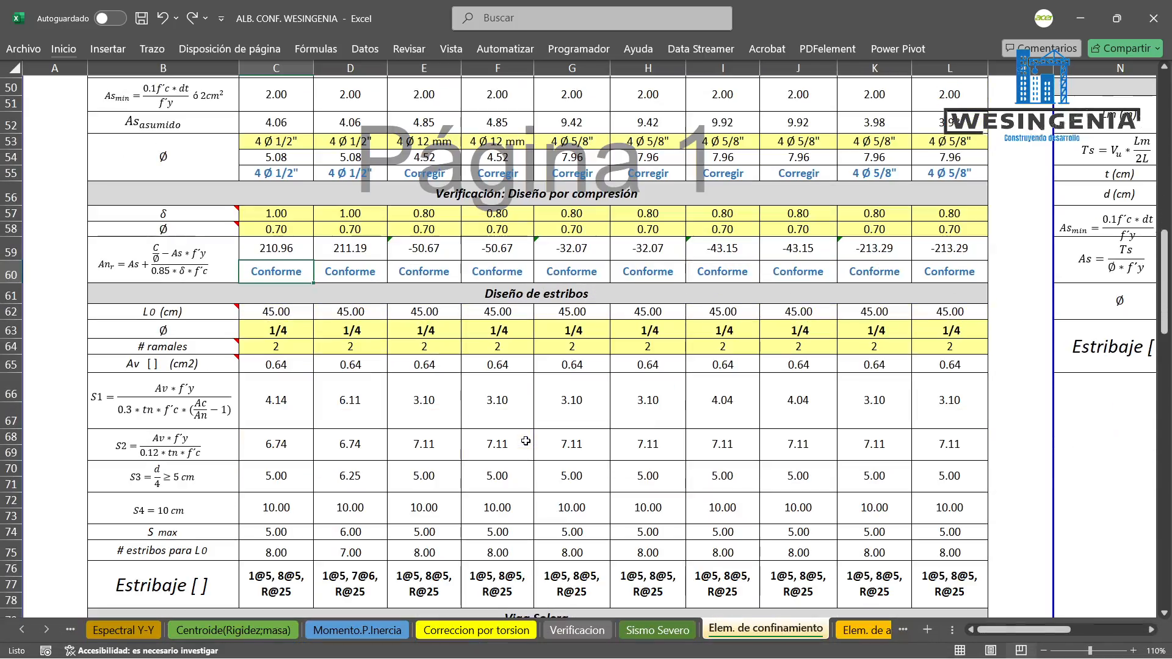
scroll(525, 441, down, 3)
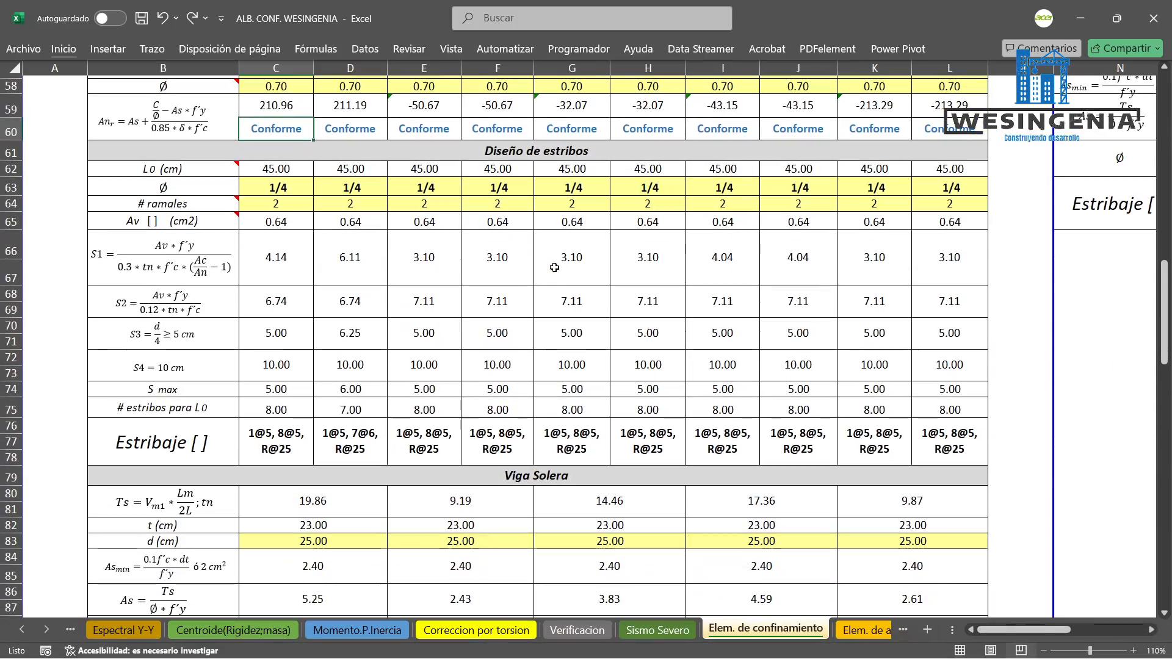
scroll(550, 219, down, 1)
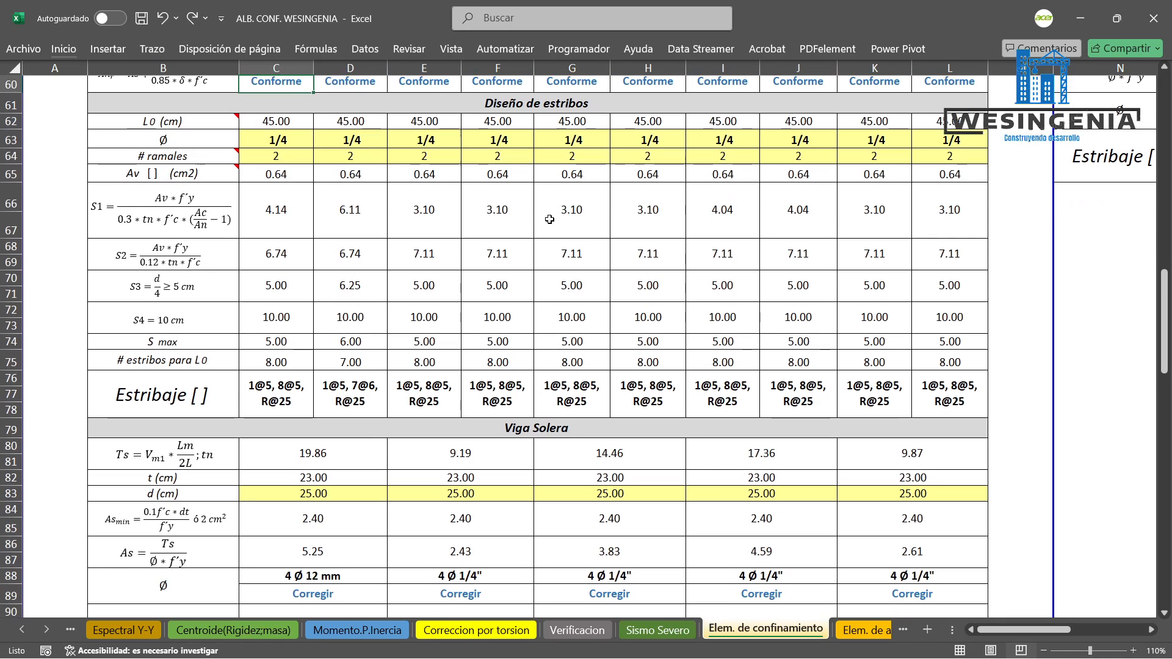
key(alt+Tab)
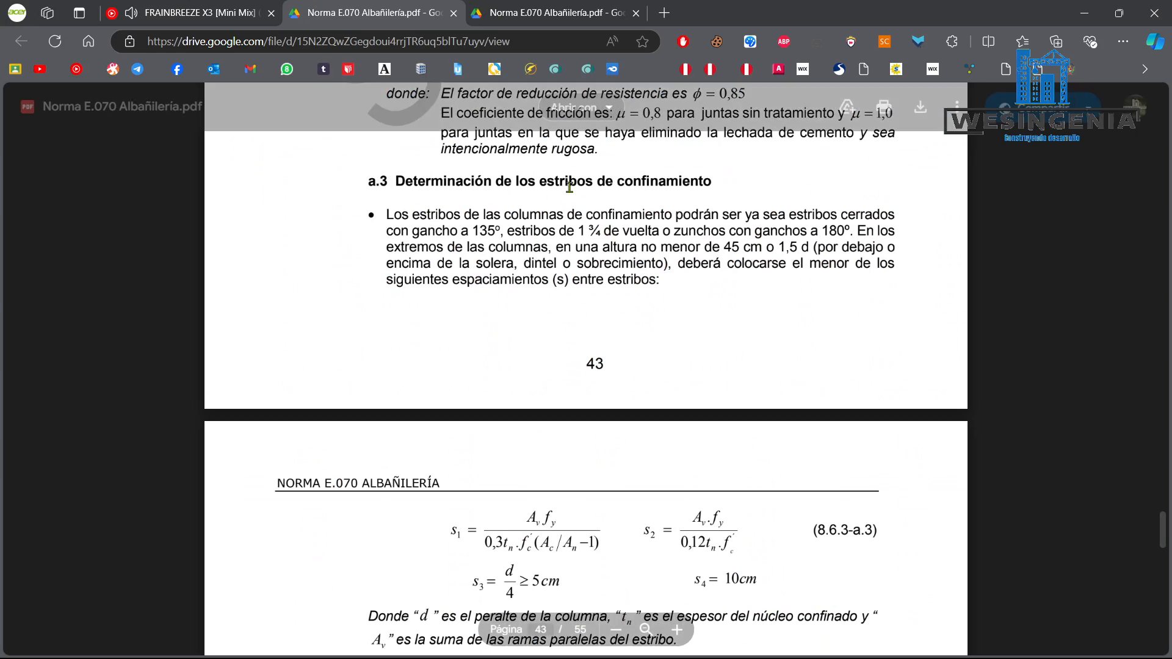
Read the permitted stirrup types in section a.3, highlighting the closed stirrups, 135° hook, 1 ¾-turn and 180° hook wording.
drag(368, 184, 662, 182)
click(435, 204)
click(683, 184)
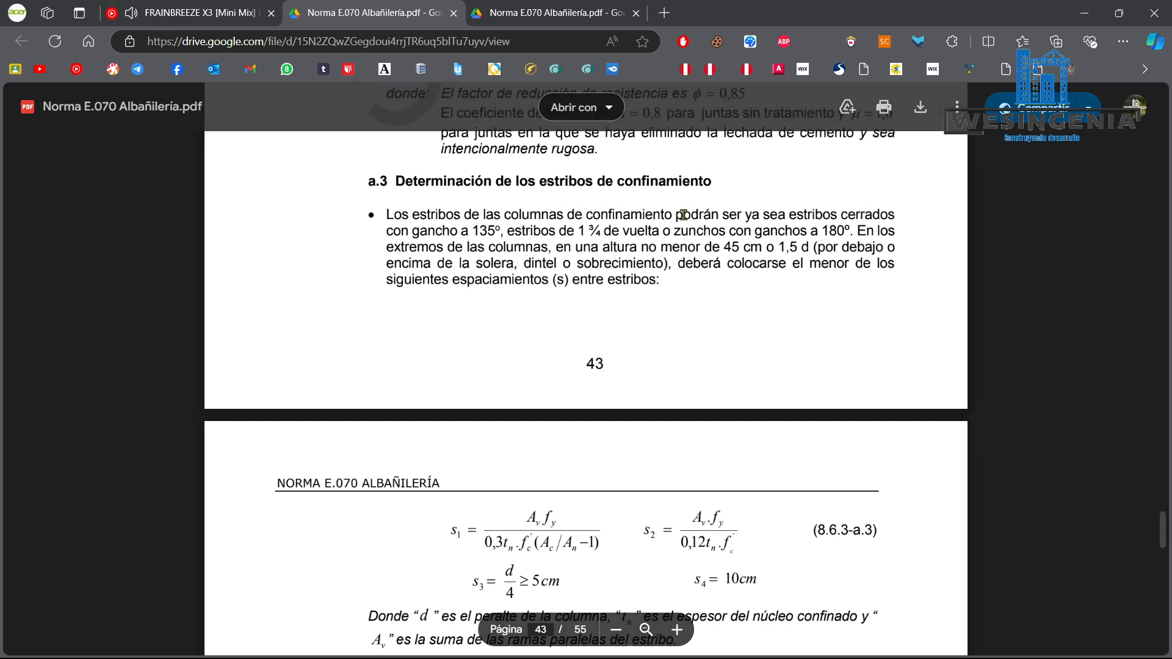
drag(677, 215, 848, 214)
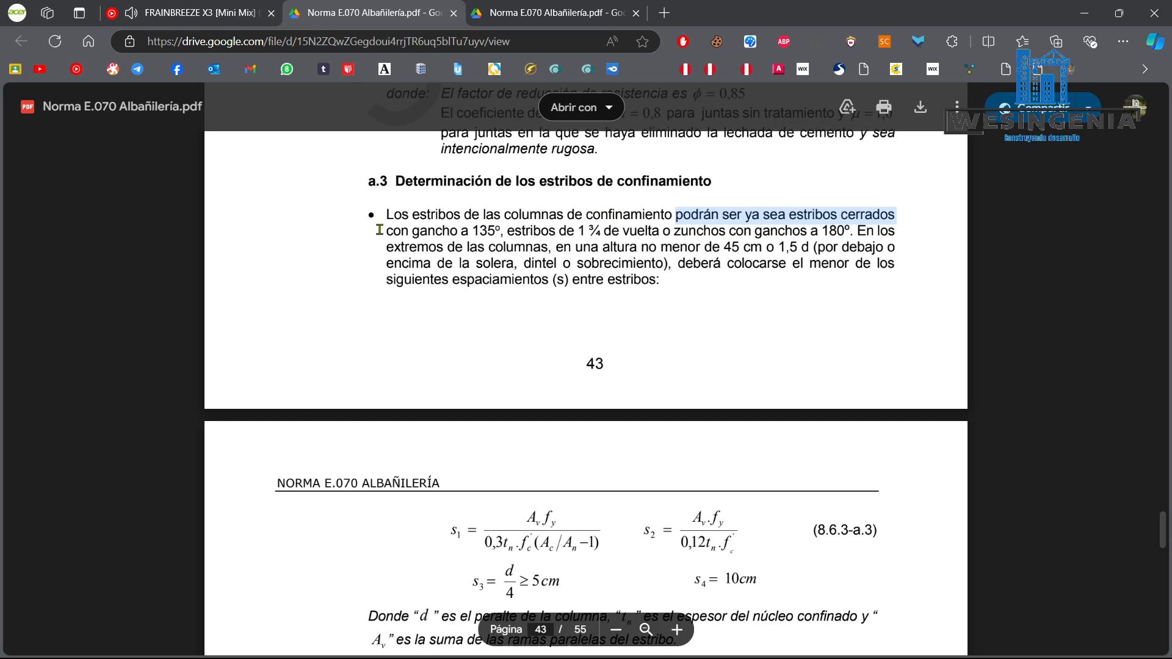
drag(387, 232, 670, 232)
click(499, 235)
click(670, 232)
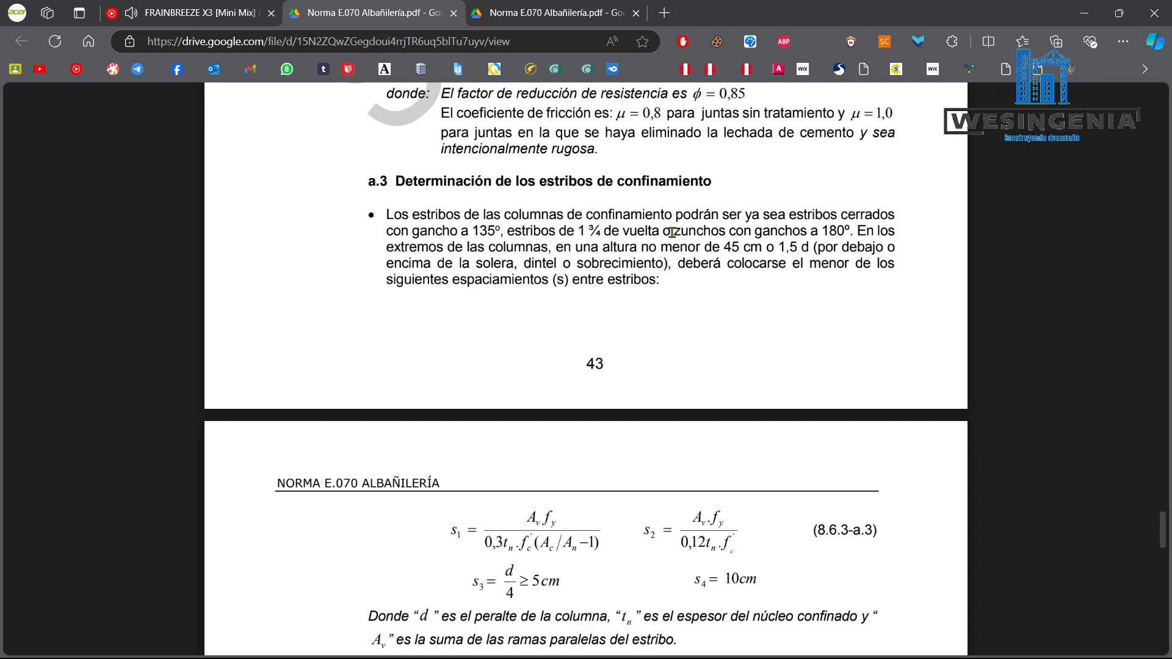
drag(763, 215, 826, 236)
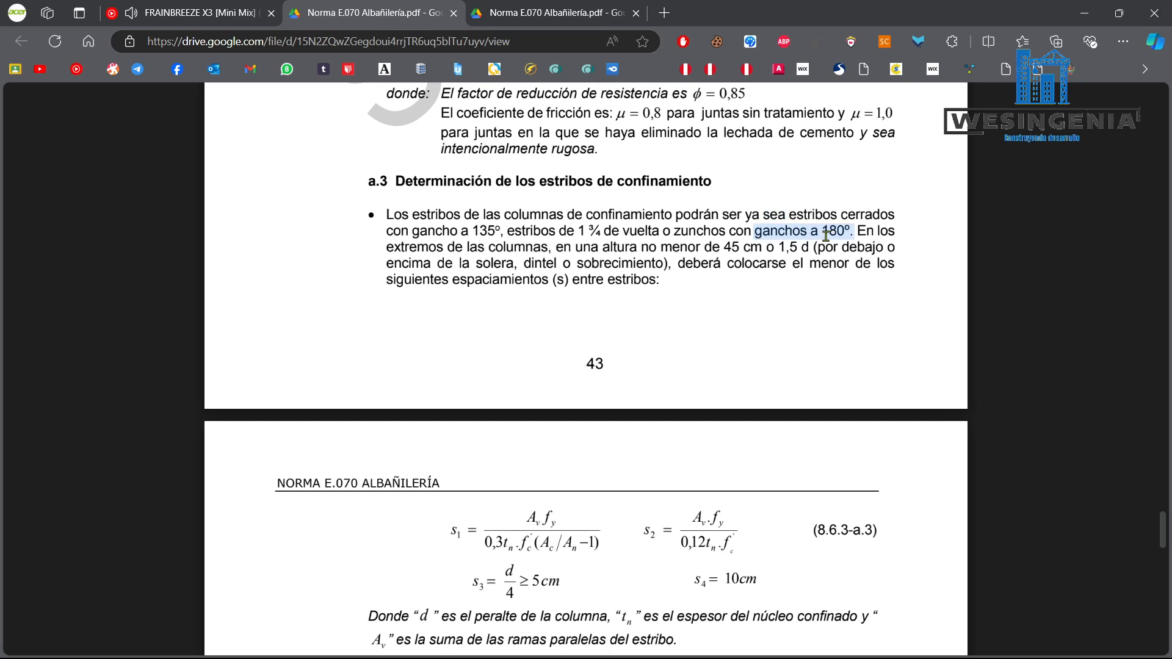
Sketch a hooked closed stirrup, a 1 ¾-turn stirrup and a third form in blue below the paragraph, and clear the drawings.
click(857, 566)
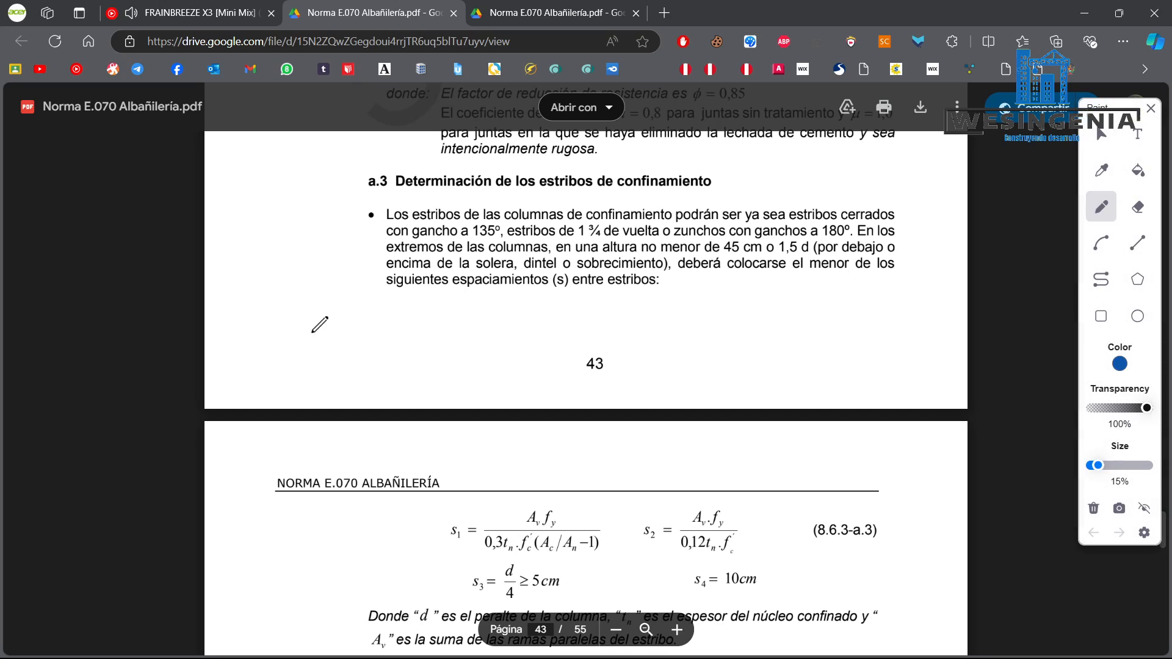
mouse_move(310, 313)
mouse_down()
mouse_move(310, 372)
mouse_move(352, 377)
mouse_move(359, 319)
mouse_move(339, 307)
mouse_move(357, 310)
mouse_move(349, 327)
mouse_up()
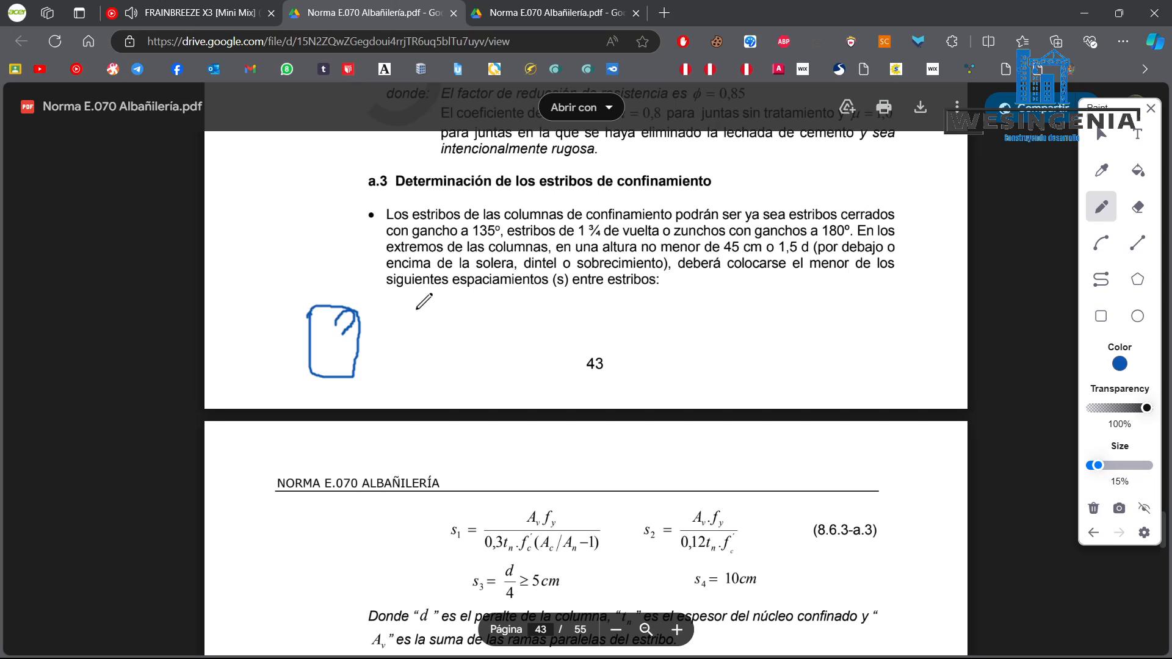
mouse_move(453, 313)
mouse_down()
mouse_move(420, 313)
mouse_move(419, 360)
mouse_move(455, 360)
mouse_move(465, 309)
mouse_move(432, 294)
mouse_move(411, 324)
mouse_move(419, 368)
mouse_move(465, 366)
mouse_up()
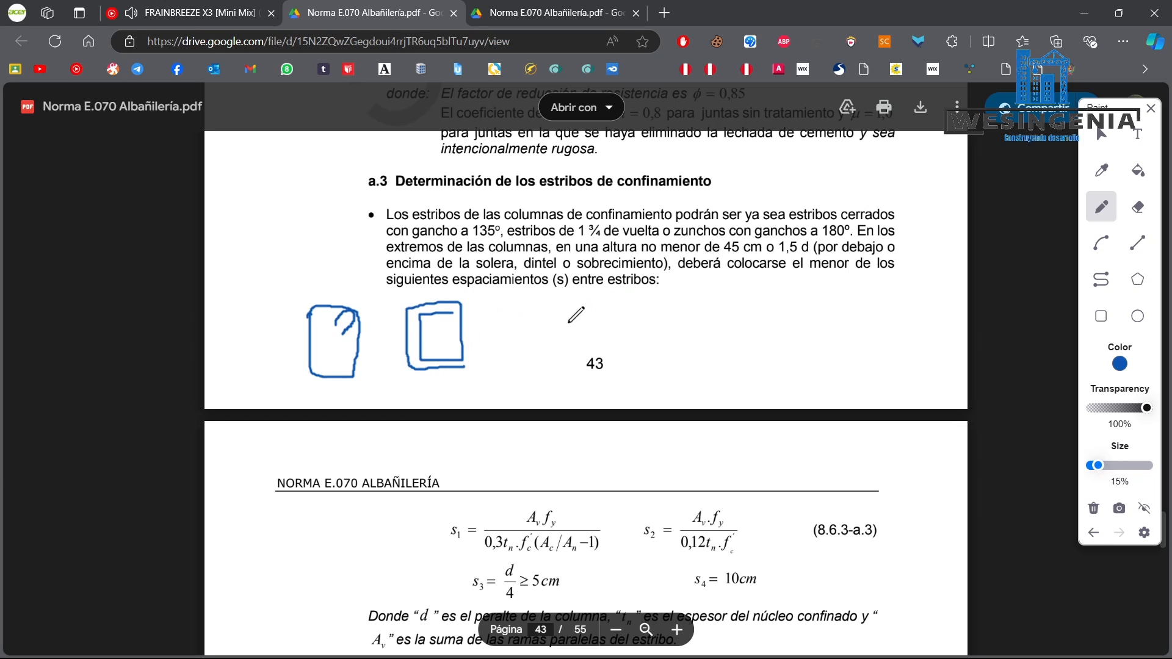
mouse_move(528, 354)
mouse_down()
mouse_move(571, 352)
mouse_move(581, 337)
mouse_move(522, 333)
mouse_move(571, 338)
mouse_move(558, 308)
mouse_move(544, 316)
mouse_move(577, 284)
mouse_move(524, 287)
mouse_move(589, 275)
mouse_move(525, 266)
mouse_move(526, 354)
mouse_up()
drag(574, 256, 575, 357)
click(1093, 507)
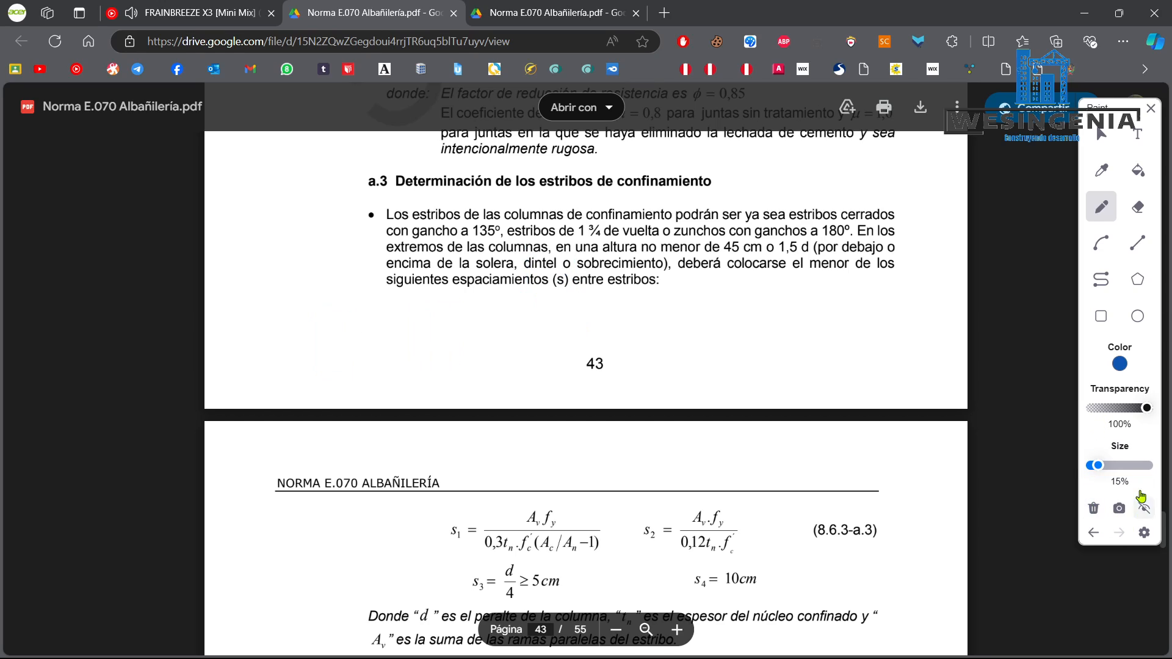
click(1151, 109)
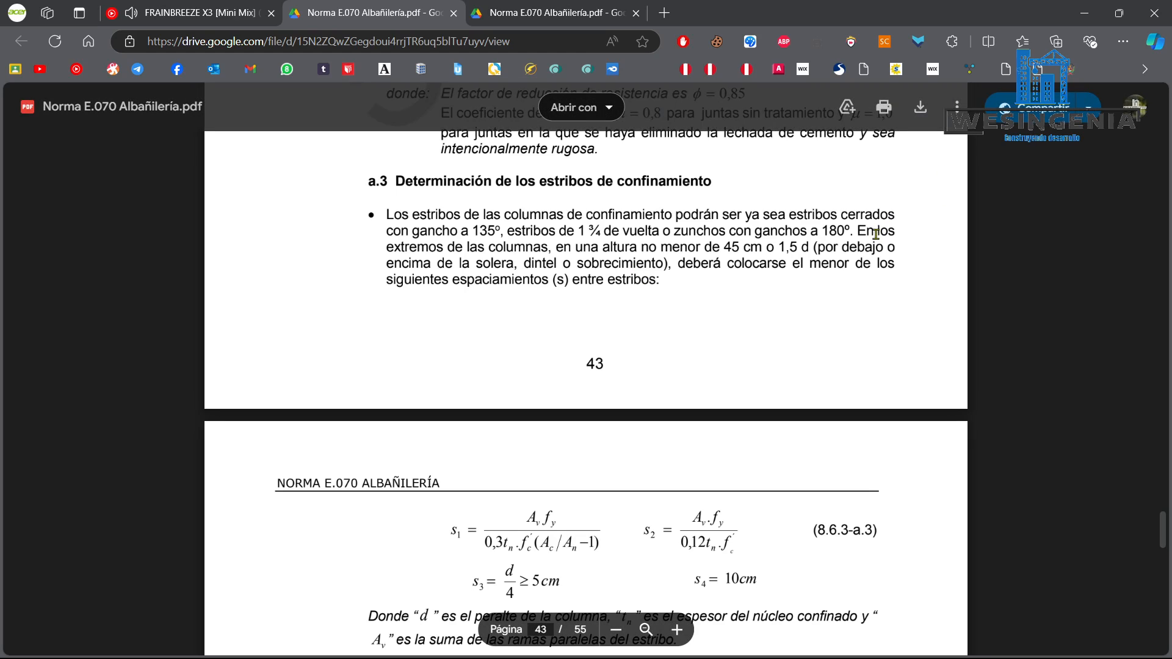
Highlight the column-end confinement wording in section a.3: 45 cm or 1,5 d minimum height, solera, dintel and sobrecimiento.
drag(858, 230, 899, 226)
drag(386, 246, 544, 257)
drag(641, 247, 754, 249)
double_click(781, 247)
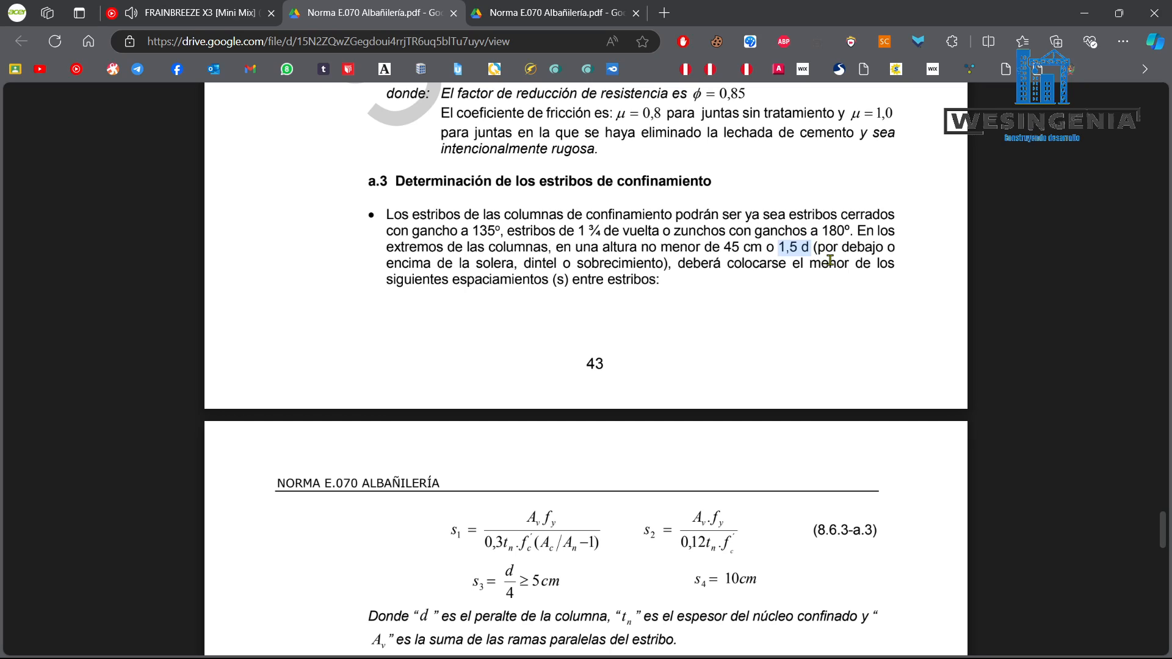
drag(385, 264, 528, 260)
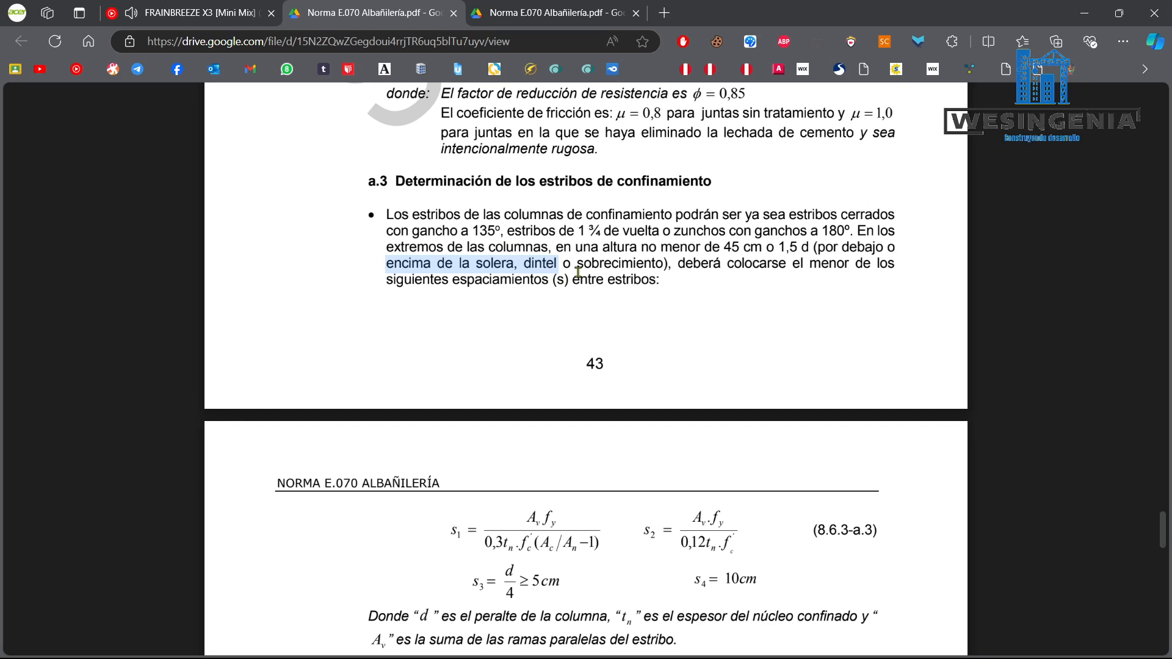
double_click(622, 262)
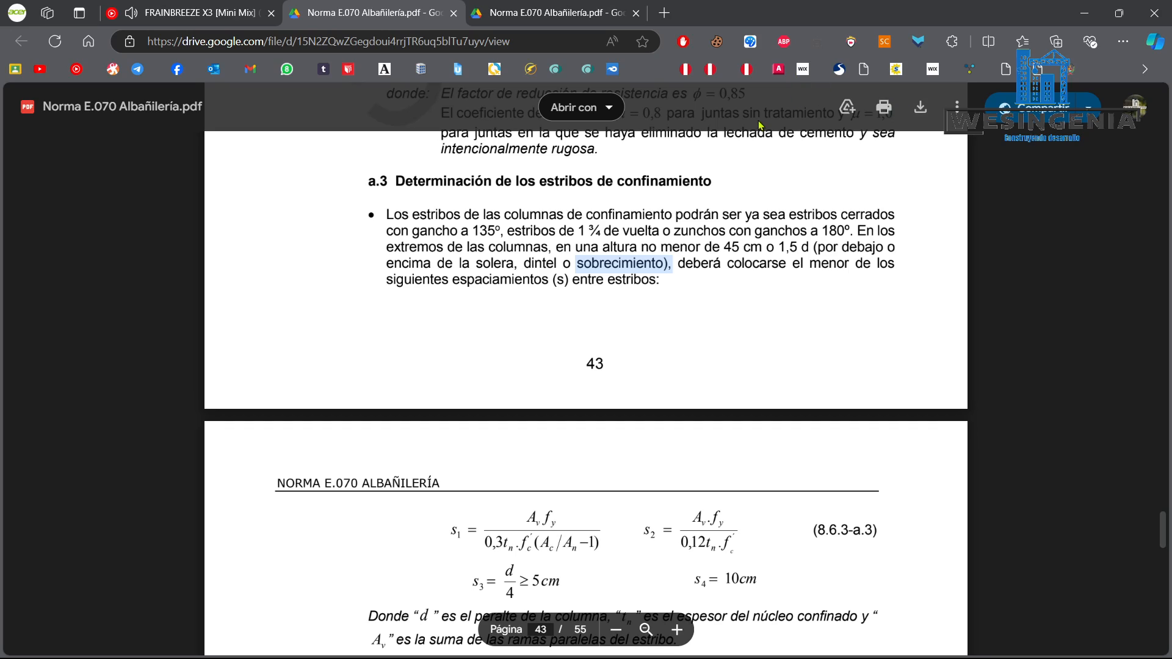
click(750, 42)
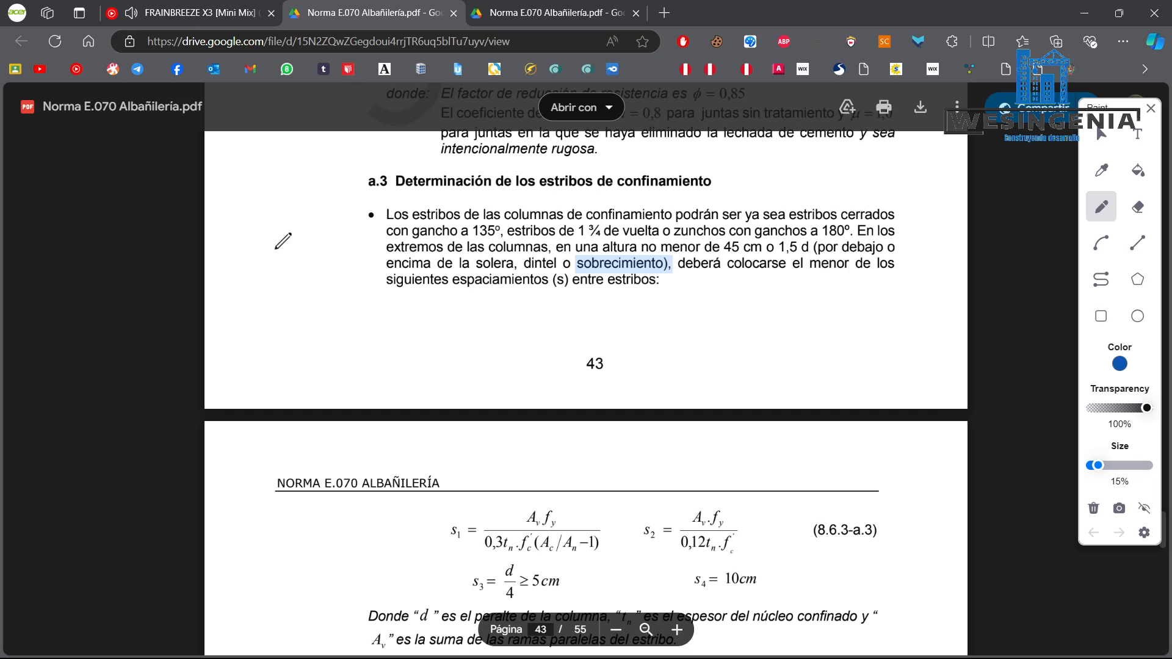
mouse_move(278, 208)
mouse_down()
mouse_move(280, 300)
mouse_move(208, 300)
mouse_move(299, 329)
mouse_move(295, 405)
mouse_up()
mouse_move(342, 197)
mouse_down()
mouse_move(340, 292)
mouse_move(357, 299)
mouse_up()
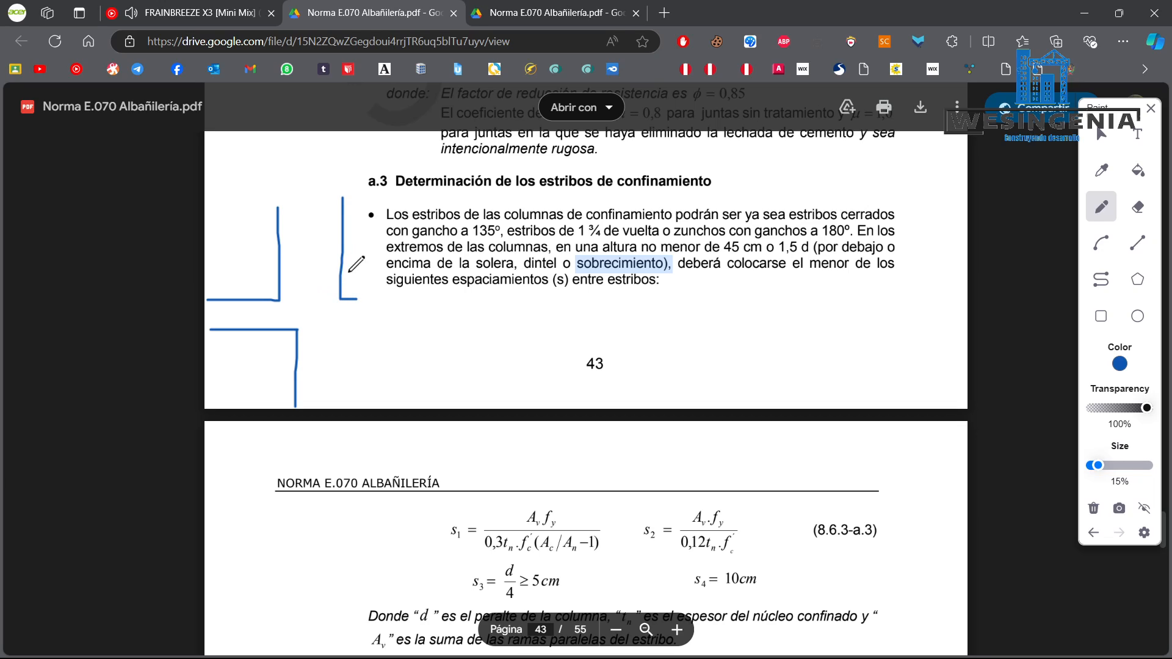
click(1093, 508)
Sketch a beam-column joint in blue beside section a.3 and mark the Lo confinement lengths above and below the beam.
mouse_move(264, 195)
mouse_down()
mouse_move(270, 271)
mouse_move(213, 271)
mouse_move(262, 308)
mouse_move(275, 382)
mouse_up()
mouse_move(330, 190)
mouse_down()
mouse_move(330, 250)
mouse_move(388, 266)
mouse_up()
drag(335, 305, 337, 370)
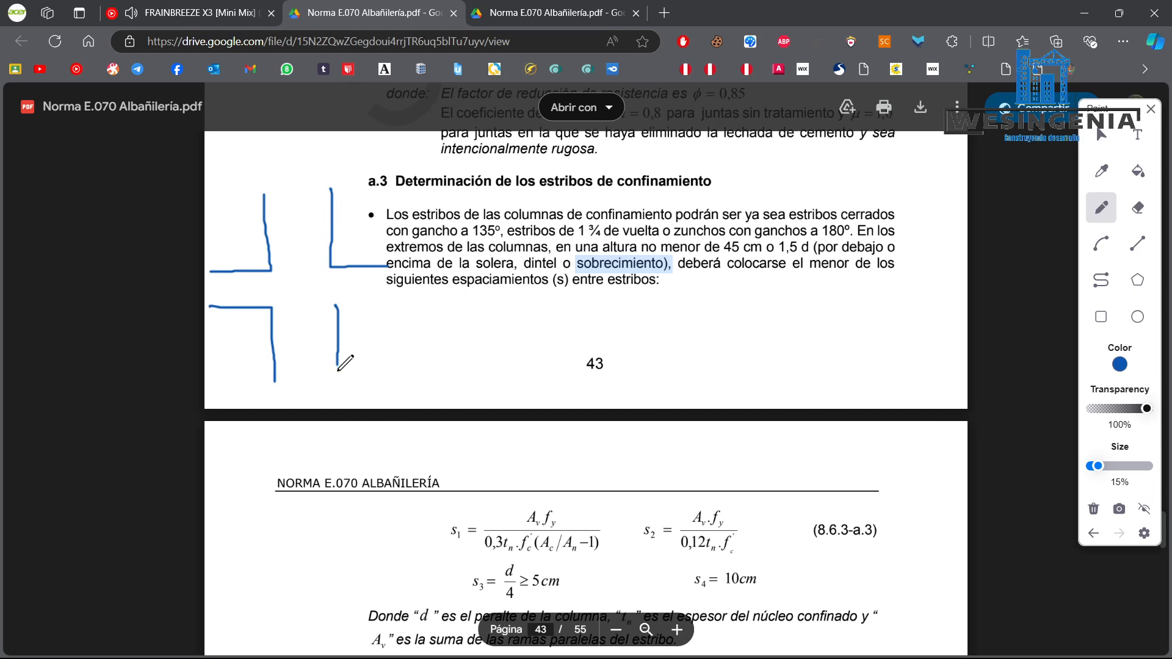
drag(335, 305, 395, 298)
mouse_move(227, 200)
mouse_down()
mouse_move(247, 198)
mouse_move(251, 263)
mouse_up()
drag(213, 216, 230, 235)
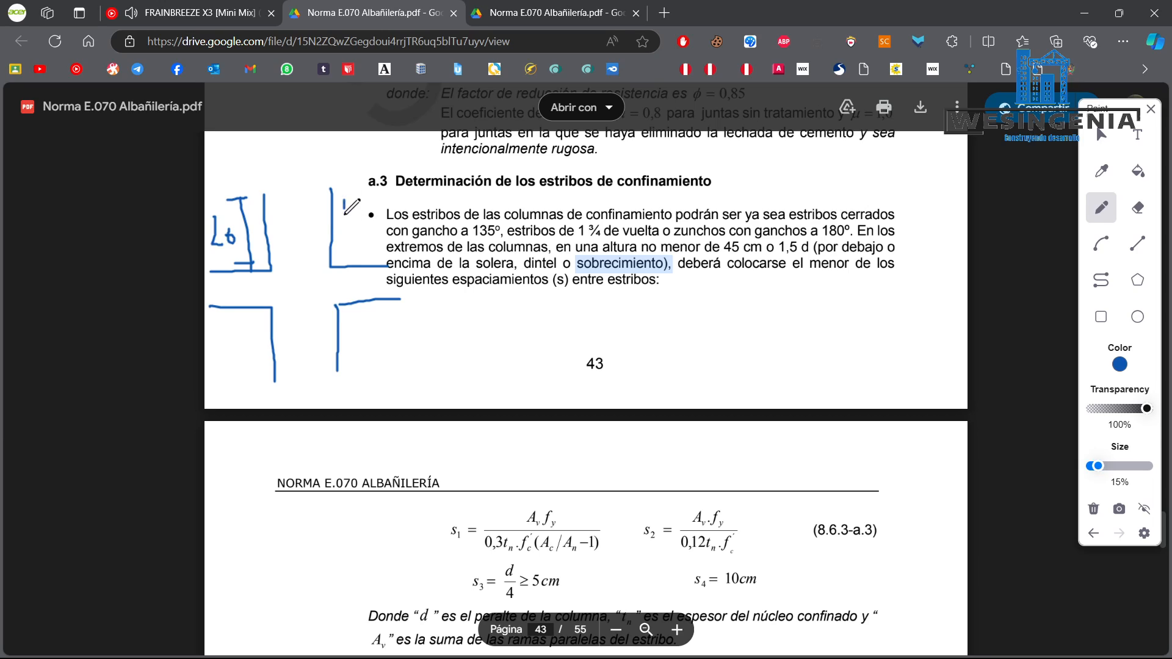
mouse_move(342, 202)
mouse_down()
mouse_move(349, 230)
mouse_move(359, 224)
mouse_up()
mouse_move(356, 307)
mouse_down()
mouse_move(358, 368)
mouse_move(370, 369)
mouse_move(365, 343)
mouse_move(389, 335)
mouse_up()
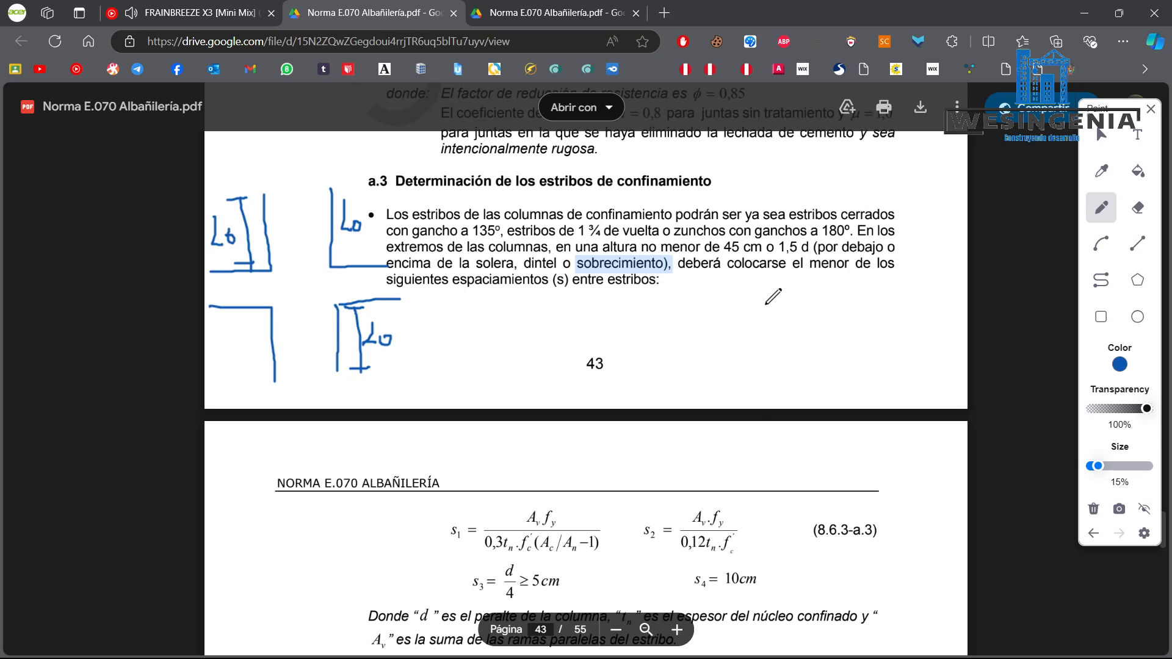
Sketch a column on its sobrecimiento below the paragraph, labelling S/C and both Lo end zones and adding closely spaced stirrup lines.
mouse_move(722, 291)
mouse_down()
mouse_move(747, 294)
mouse_move(753, 370)
mouse_move(714, 371)
mouse_up()
mouse_move(780, 294)
mouse_down()
mouse_move(783, 363)
mouse_move(806, 371)
mouse_up()
drag(781, 290, 817, 289)
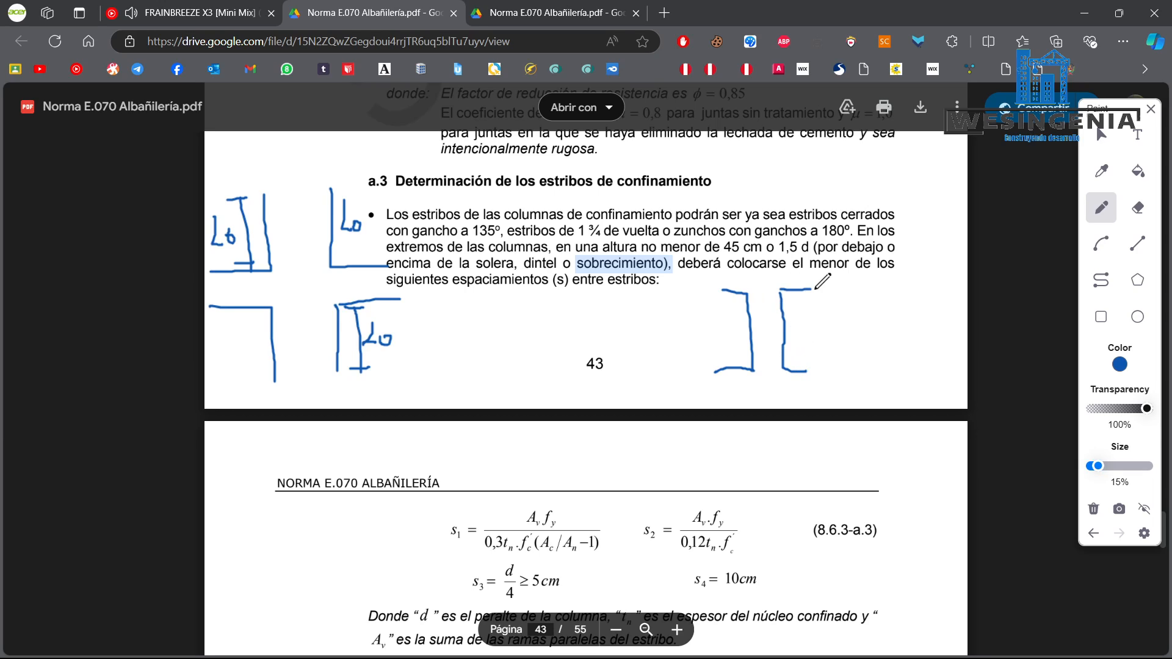
mouse_move(729, 300)
mouse_down()
mouse_move(746, 301)
mouse_move(737, 317)
mouse_up()
mouse_move(728, 318)
mouse_down()
mouse_move(746, 318)
mouse_move(699, 313)
mouse_up()
mouse_move(717, 372)
mouse_down()
mouse_move(711, 384)
mouse_move(824, 384)
mouse_up()
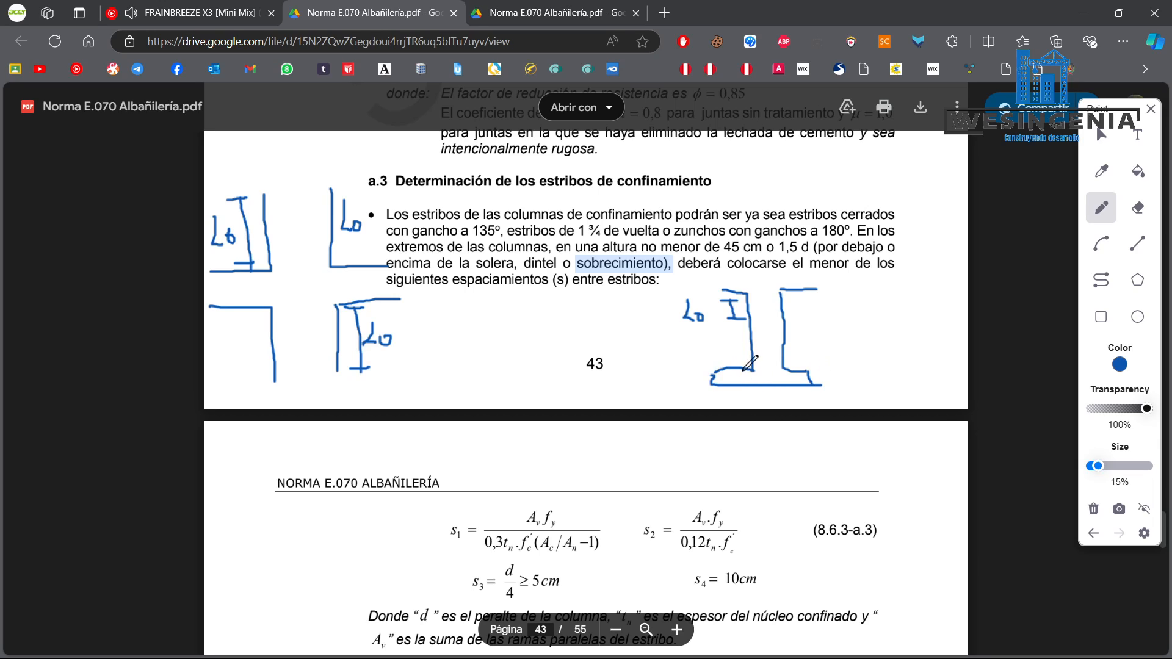
mouse_move(757, 370)
mouse_down()
mouse_move(749, 380)
mouse_move(768, 387)
mouse_move(816, 348)
mouse_move(812, 368)
mouse_move(837, 360)
mouse_up()
mouse_move(754, 343)
mouse_down()
mouse_move(784, 341)
mouse_move(787, 365)
mouse_up()
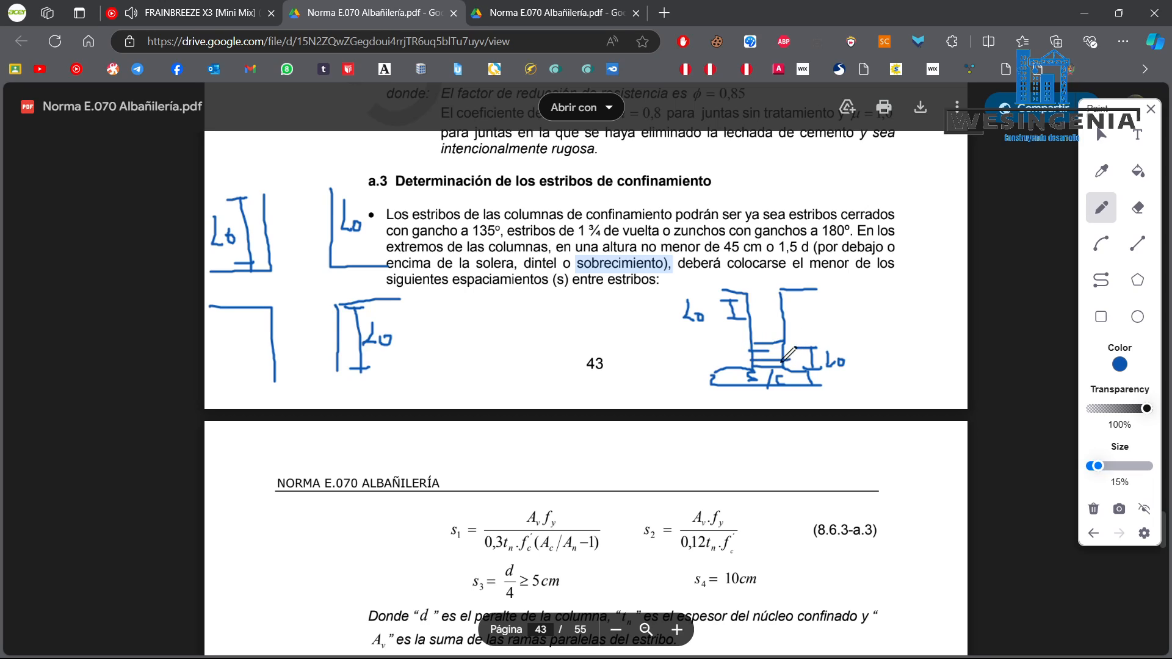
mouse_move(750, 299)
mouse_down()
mouse_move(796, 317)
mouse_move(783, 313)
mouse_move(792, 307)
mouse_up()
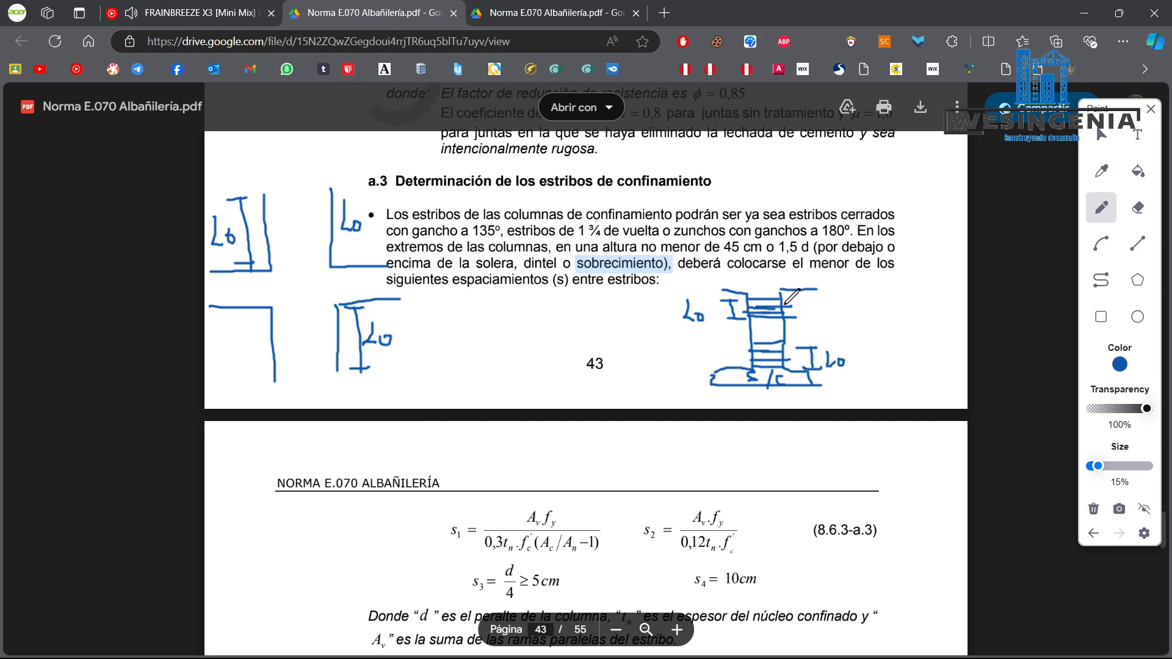
Clear all freehand annotations from the page and close the drawing tools.
click(1094, 508)
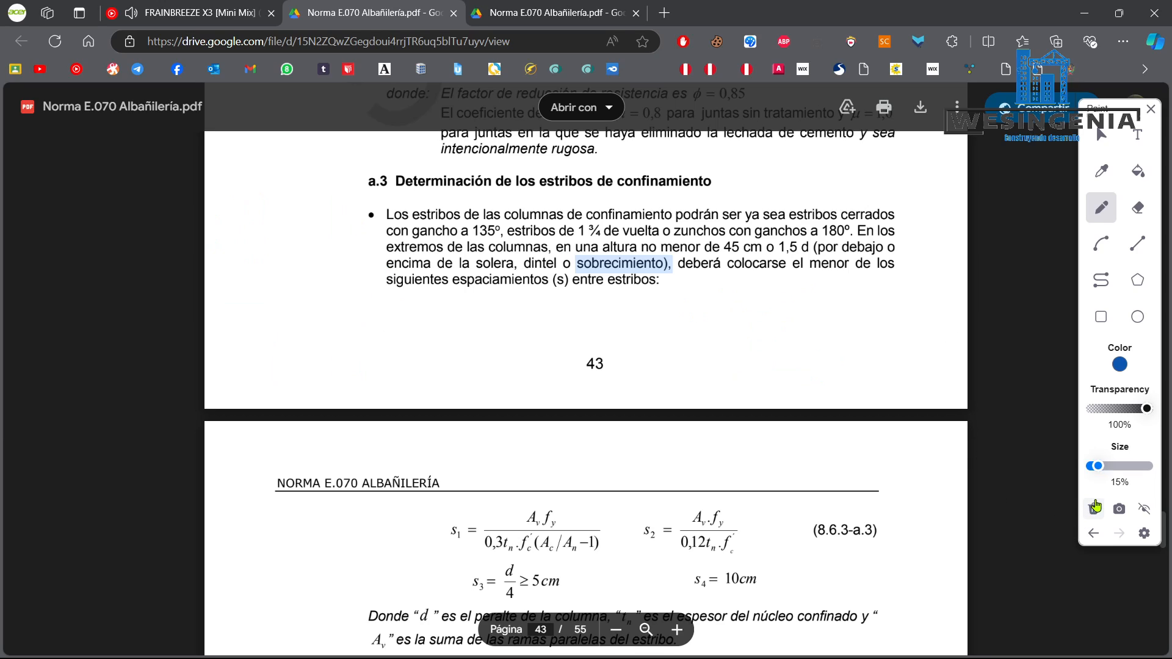
click(1153, 110)
click(717, 282)
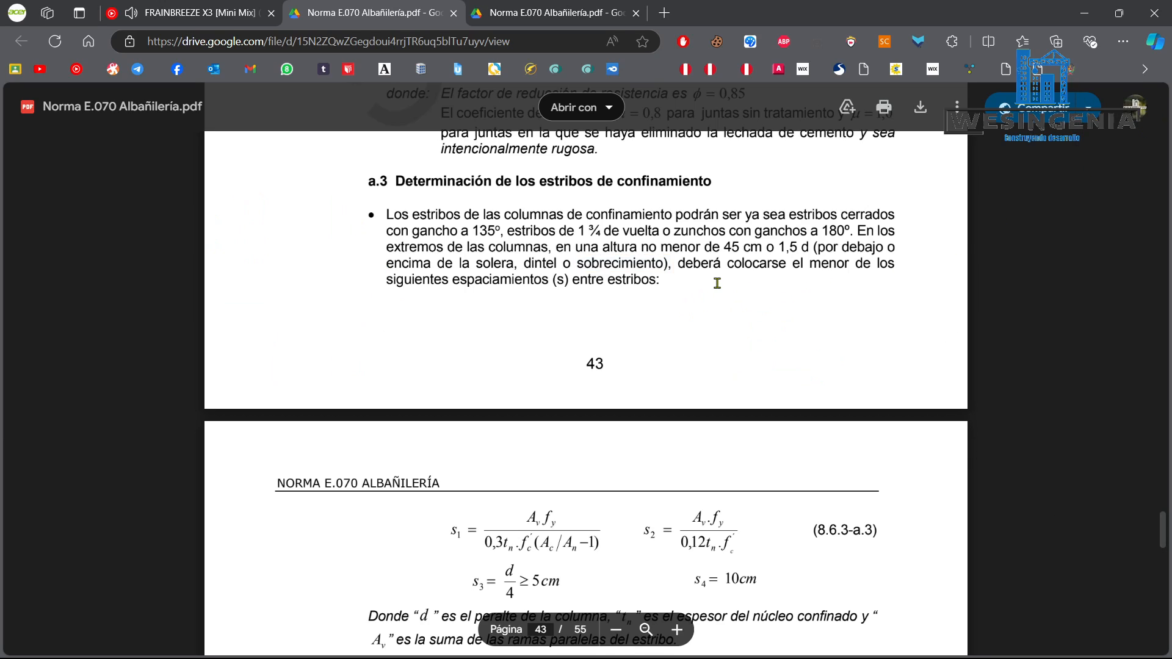
Examine the stirrup spacing formulas s1 to s4 of equation 8.6.3-a.3 on page 44.
scroll(492, 434, down, 2)
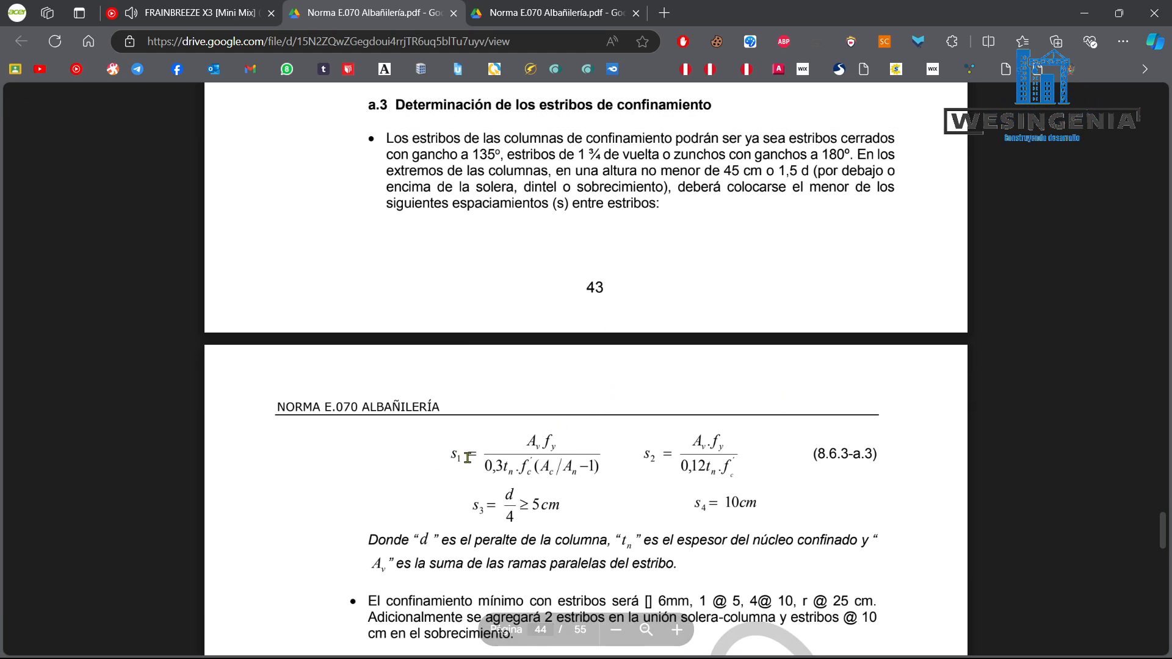
double_click(456, 458)
click(467, 459)
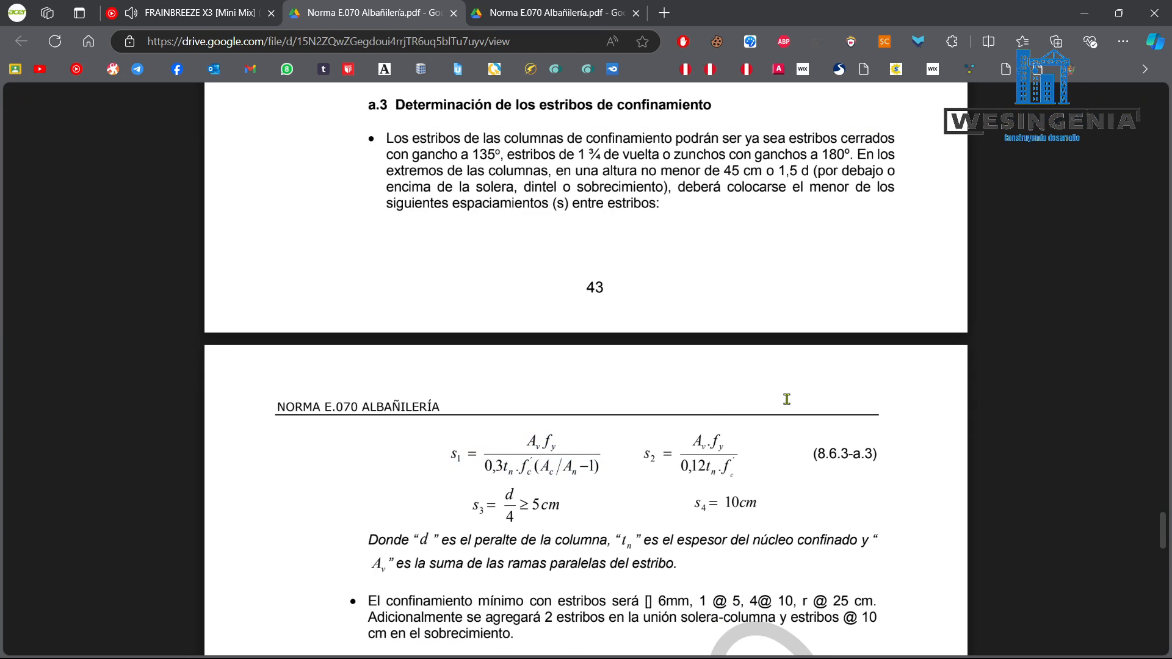
double_click(455, 456)
click(462, 457)
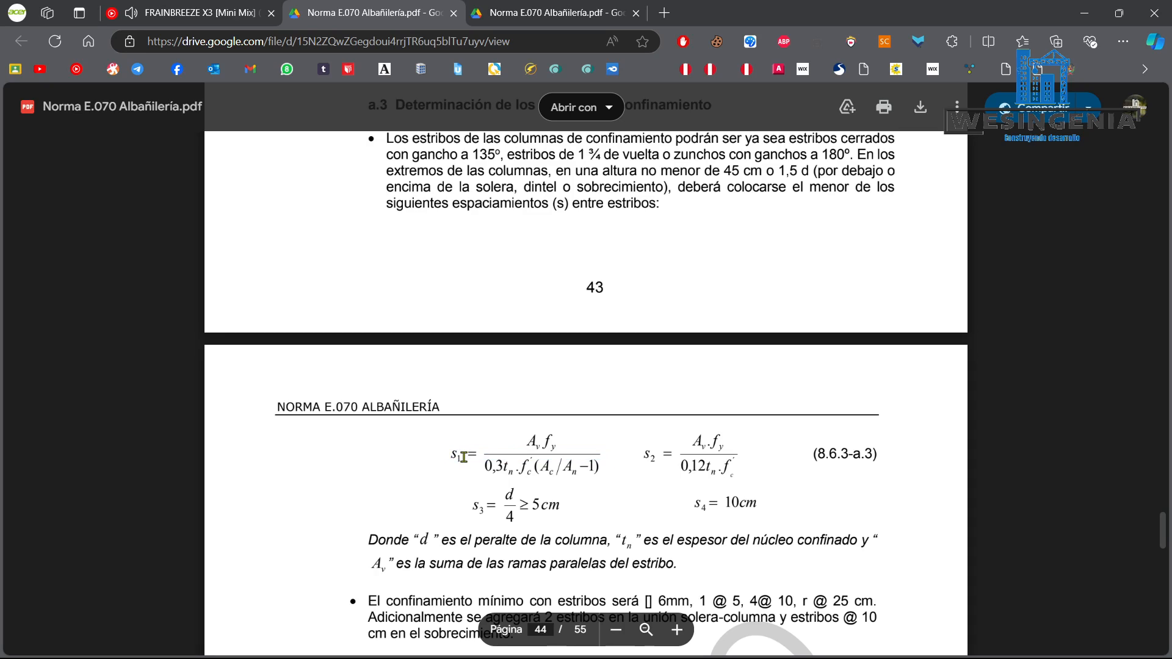
double_click(463, 456)
click(561, 496)
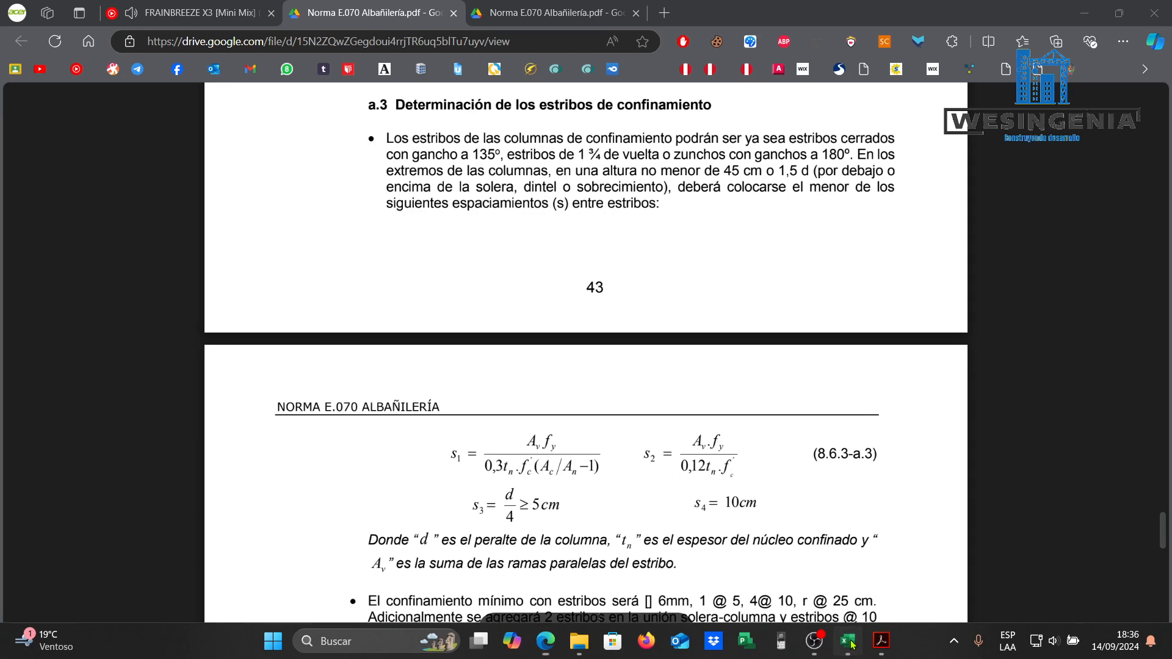
Switch to the Excel workbook and inspect the L0 formula in C62, tracing its reference to the assumed d in C40.
click(848, 641)
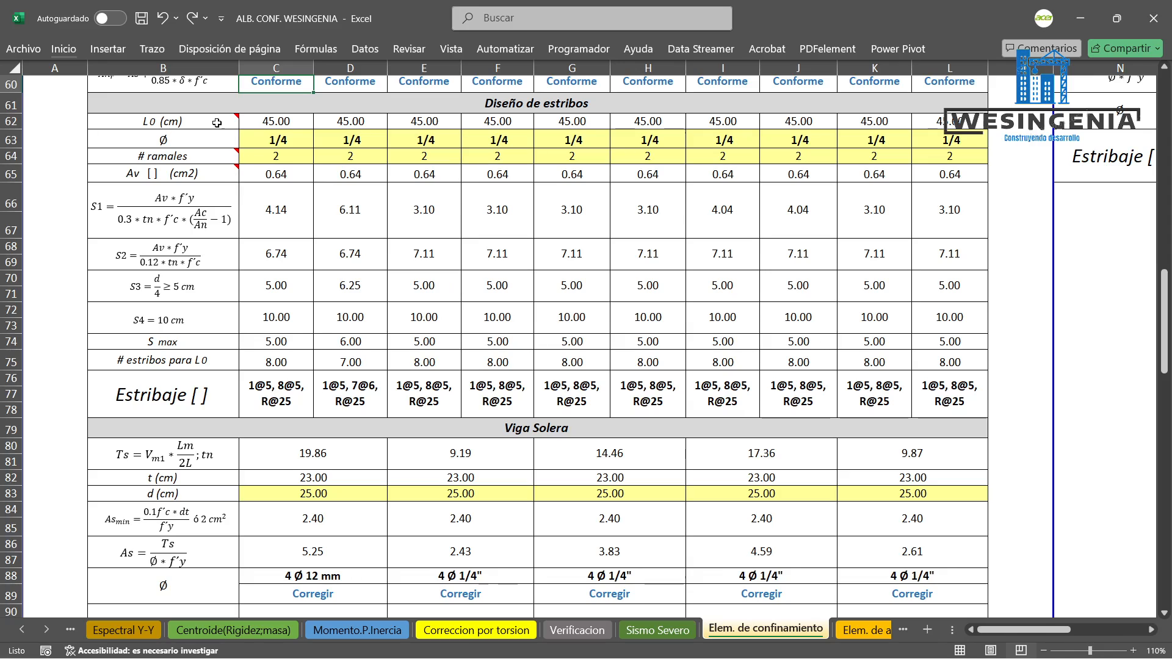
mouse_move(210, 119)
click(309, 122)
scroll(312, 313, up, 3)
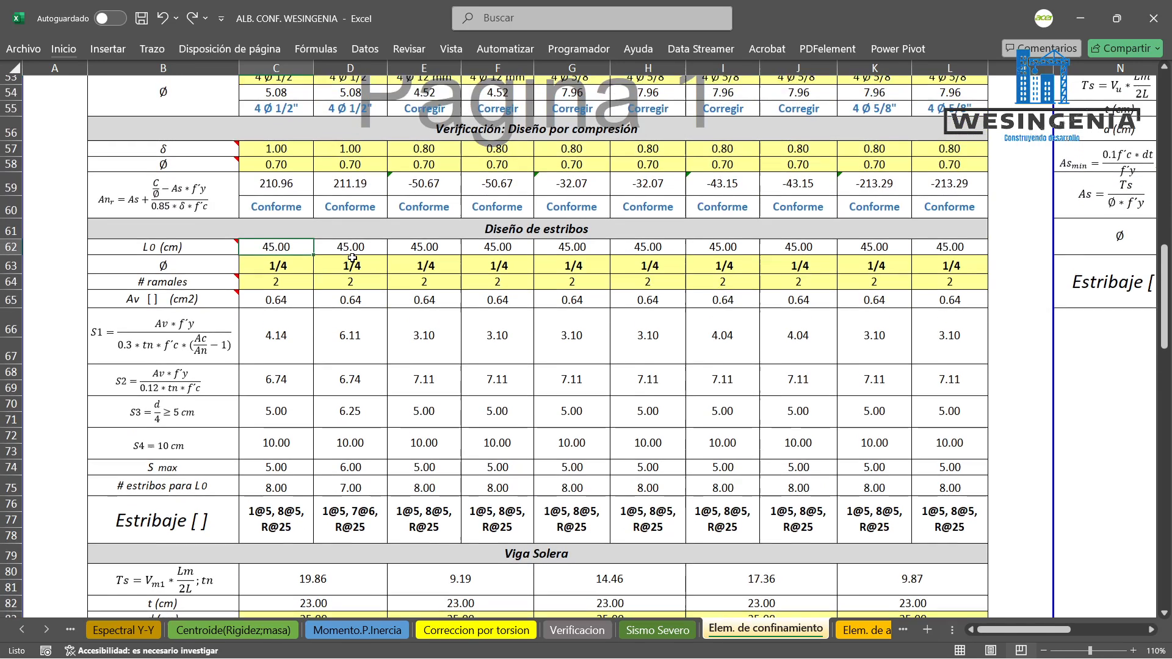
double_click(312, 313)
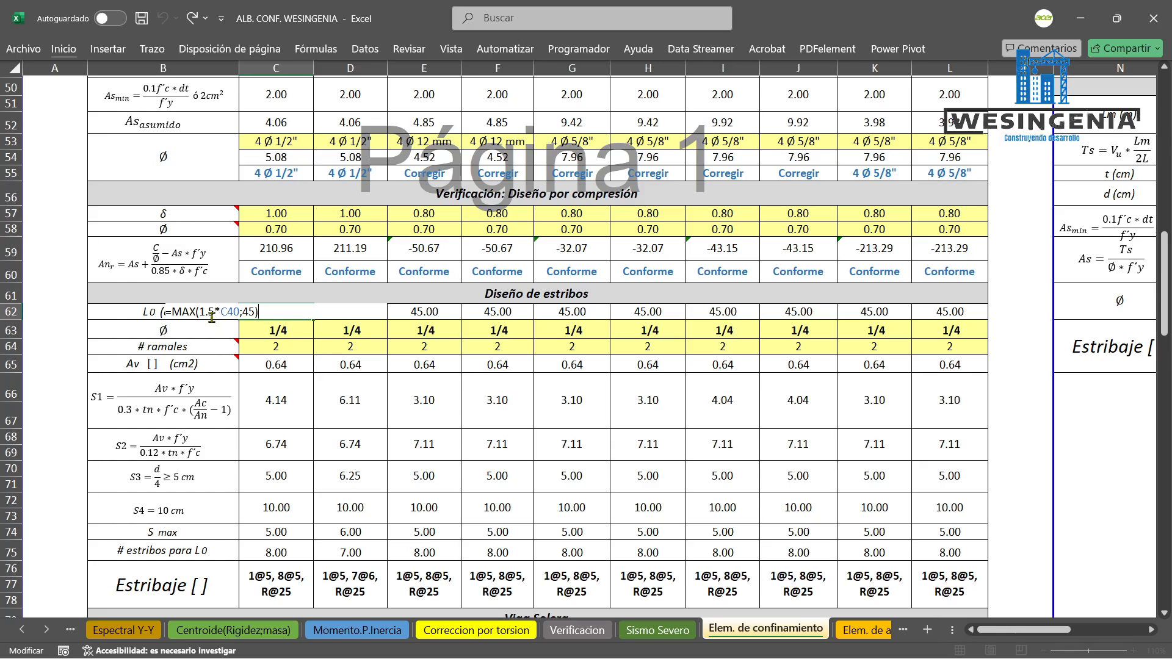
mouse_move(186, 309)
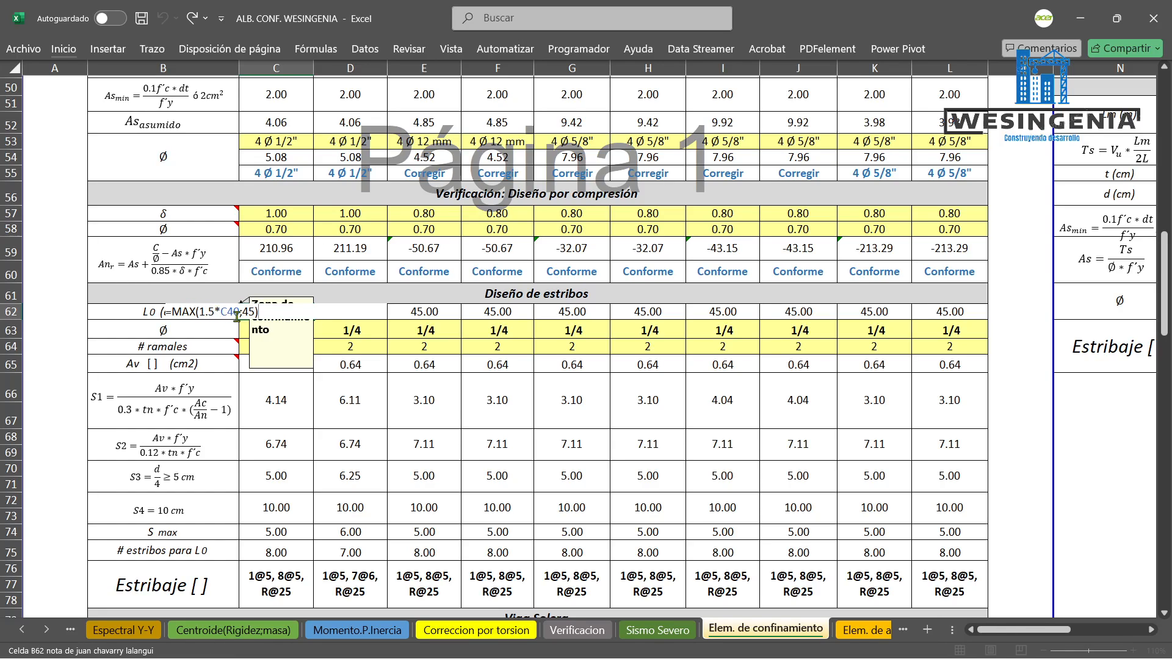
scroll(202, 305, up, 8)
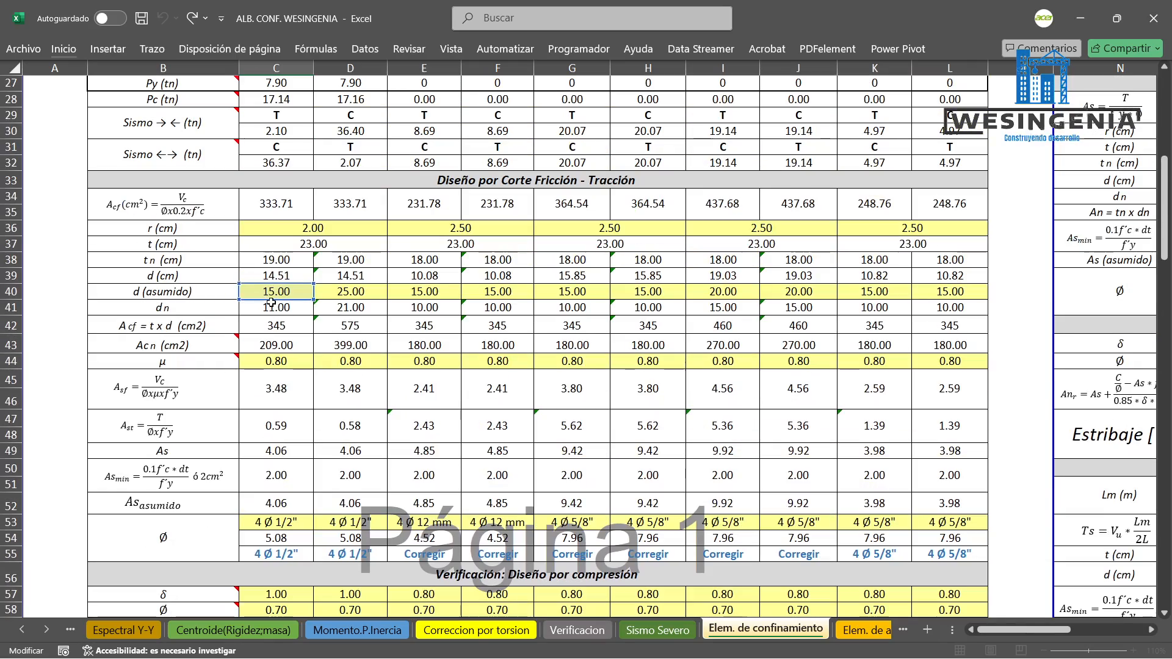
scroll(276, 293, down, 7)
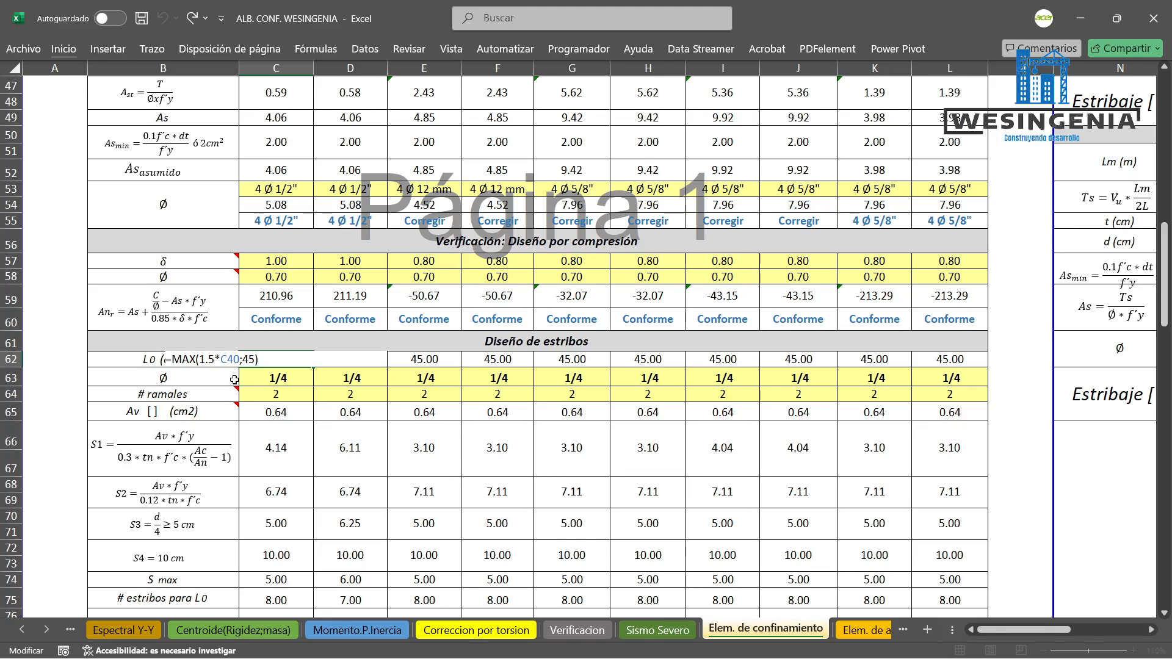
key(Escape)
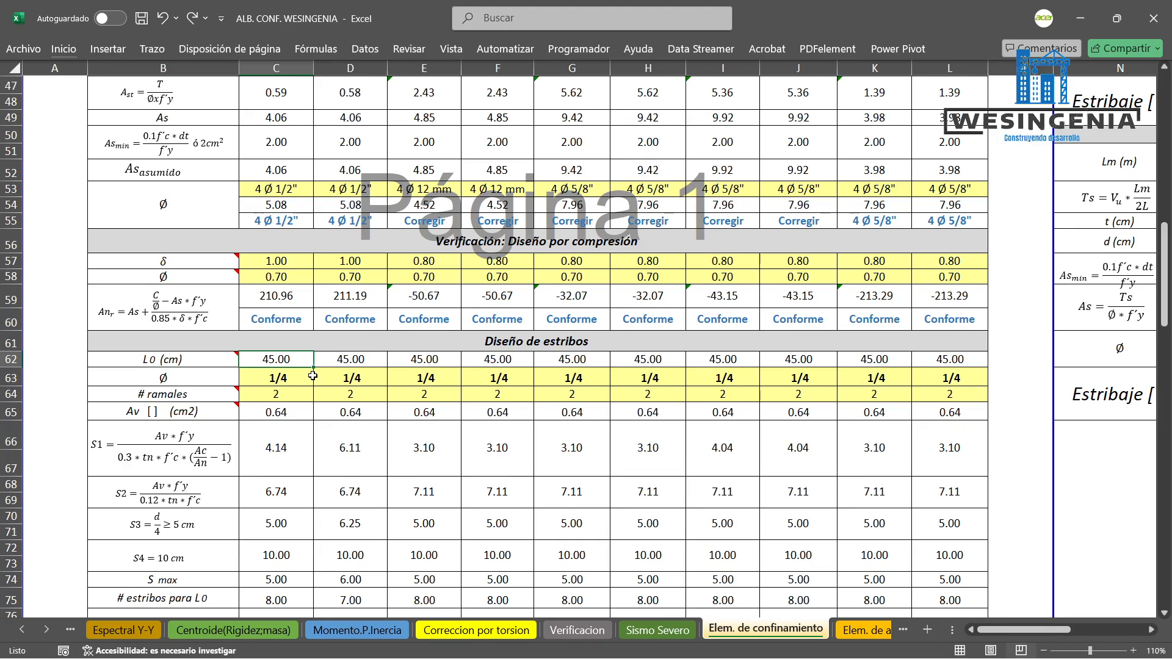
click(362, 360)
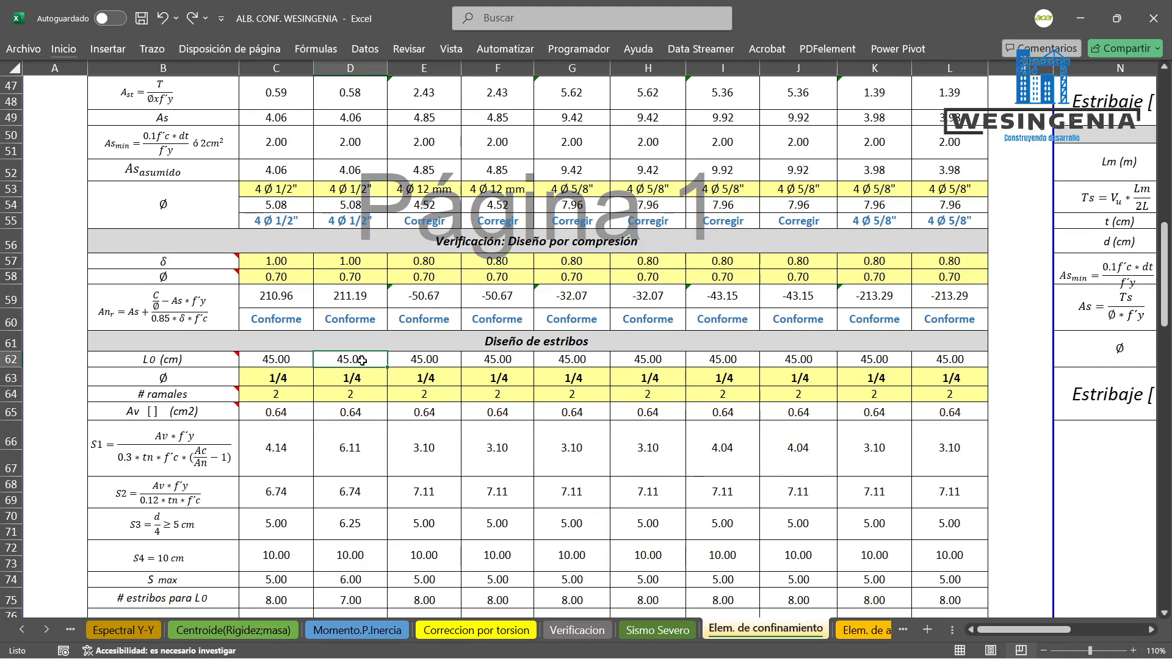
Choose 1/4 as the stirrup diameter in C63 and go through the # ramales and Av cells below it.
click(304, 381)
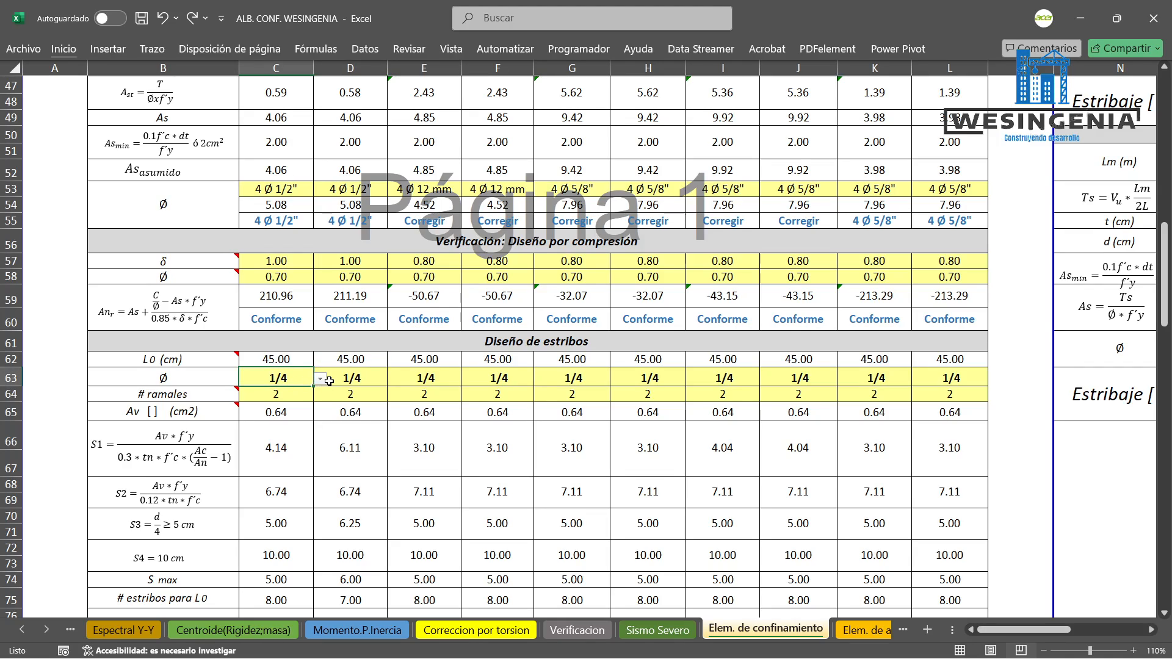
click(320, 380)
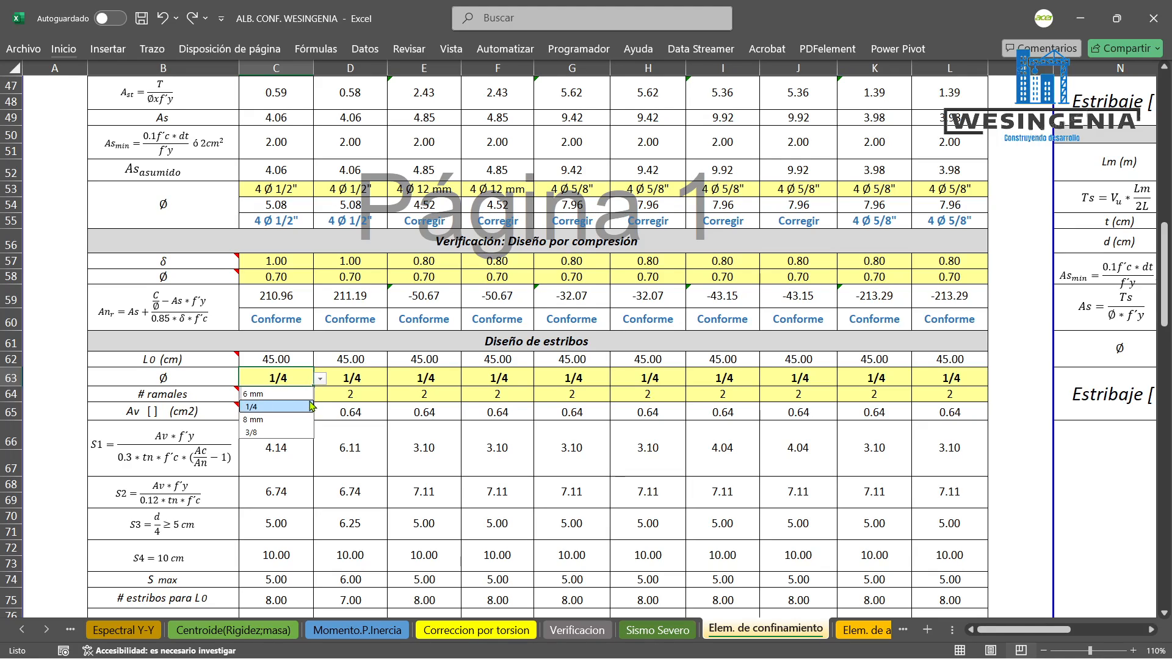
click(310, 406)
click(302, 395)
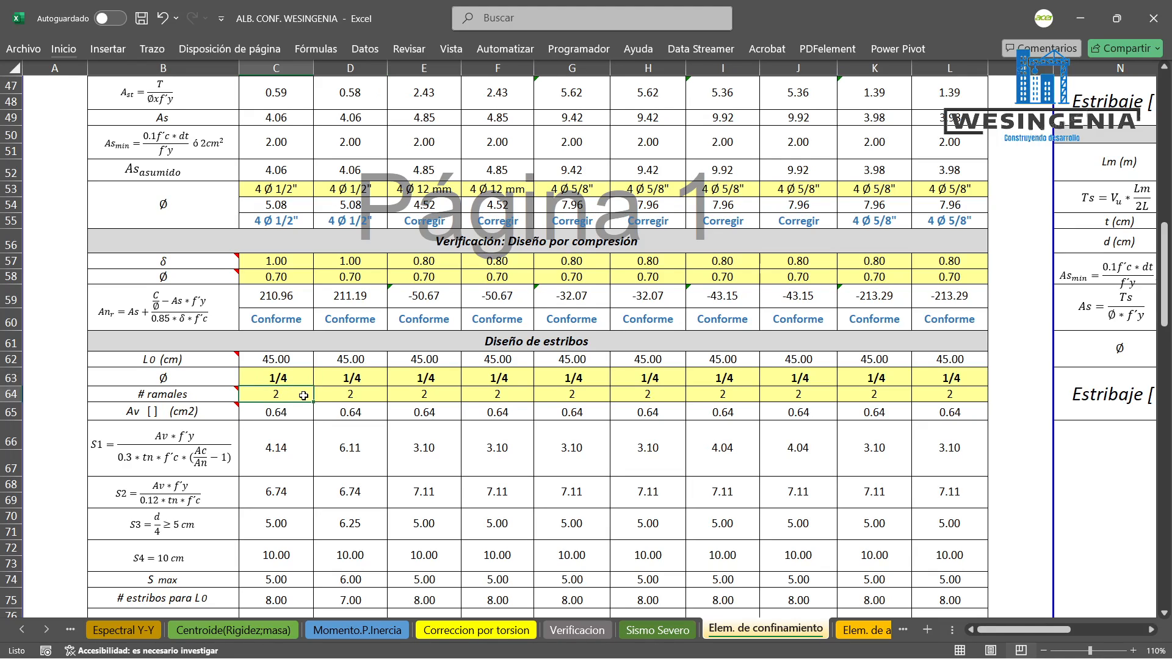
key(Down)
key(Down)
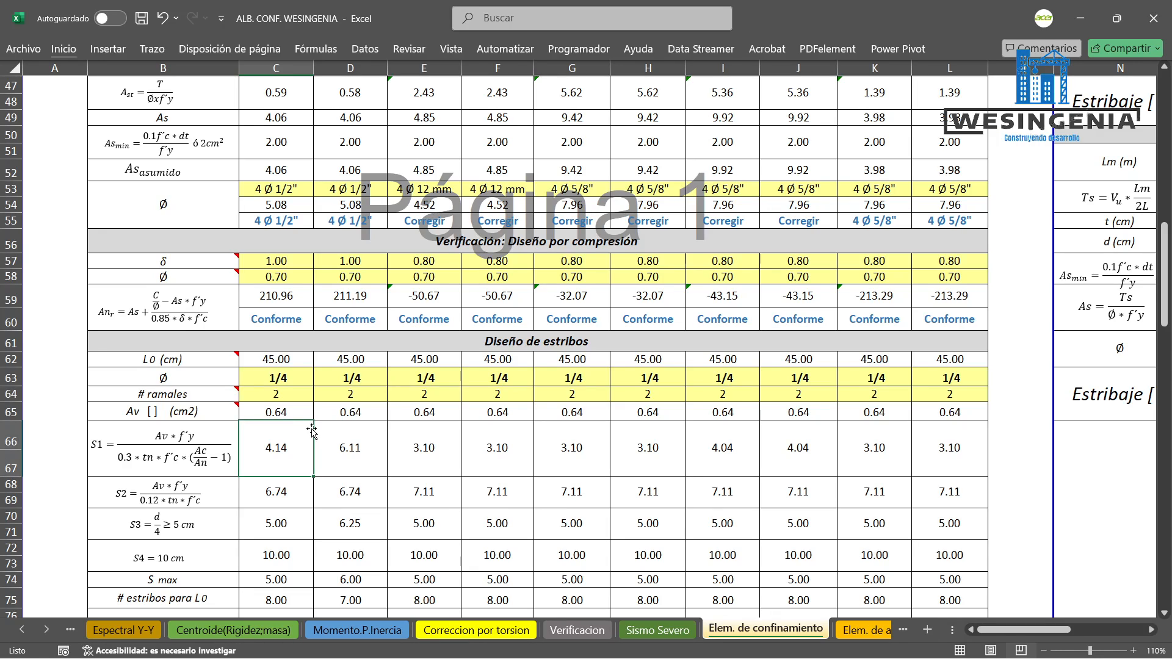
Switch to the Norma E.070 PDF in the browser and sketch a wall with its end column and a shear arrow labelled V below section a.3.
mouse_move(612, 658)
click(543, 641)
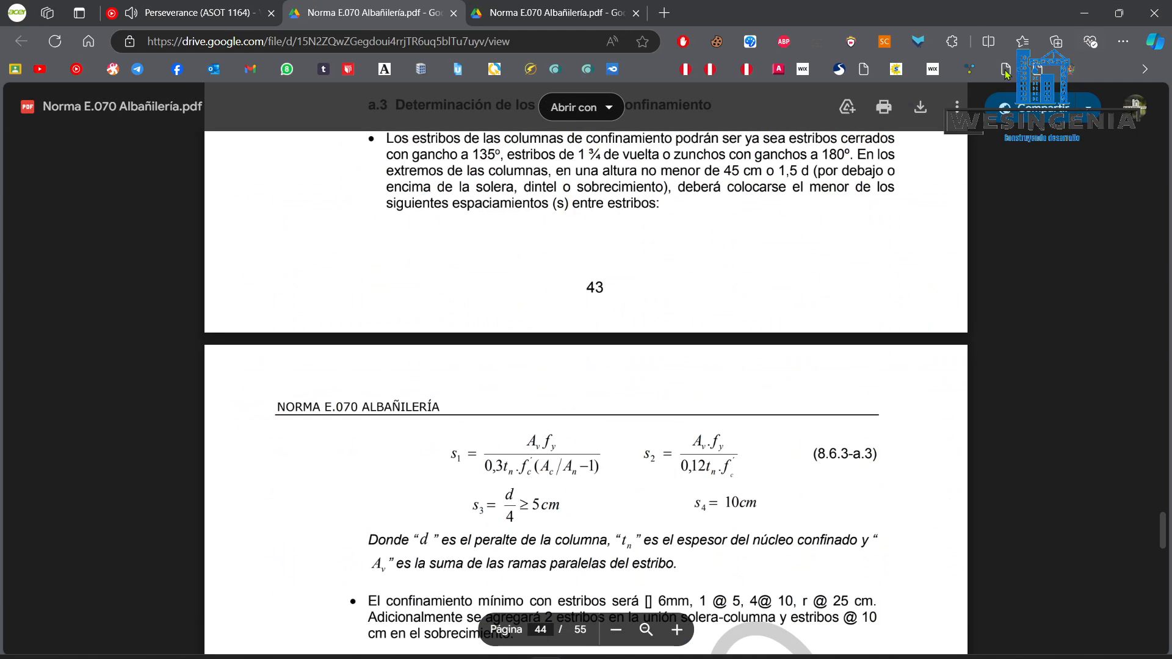
click(750, 41)
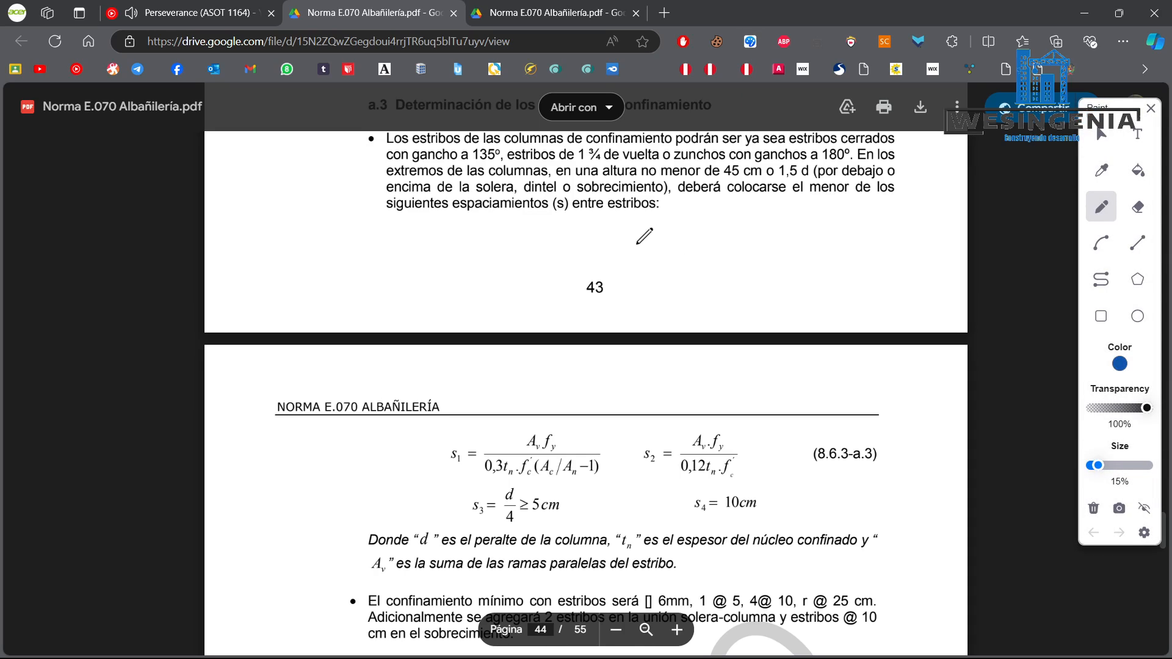
drag(636, 231, 643, 310)
drag(637, 245, 823, 245)
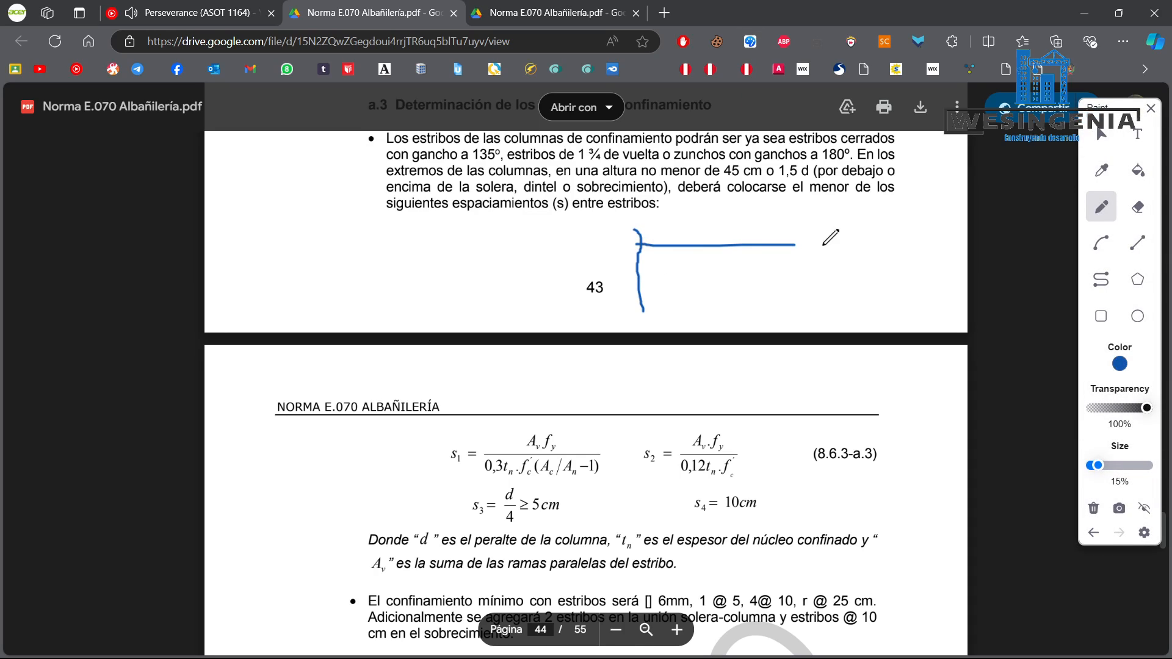
mouse_move(637, 287)
mouse_down()
mouse_move(816, 294)
mouse_move(820, 243)
mouse_move(871, 241)
mouse_move(866, 301)
mouse_move(822, 299)
mouse_up()
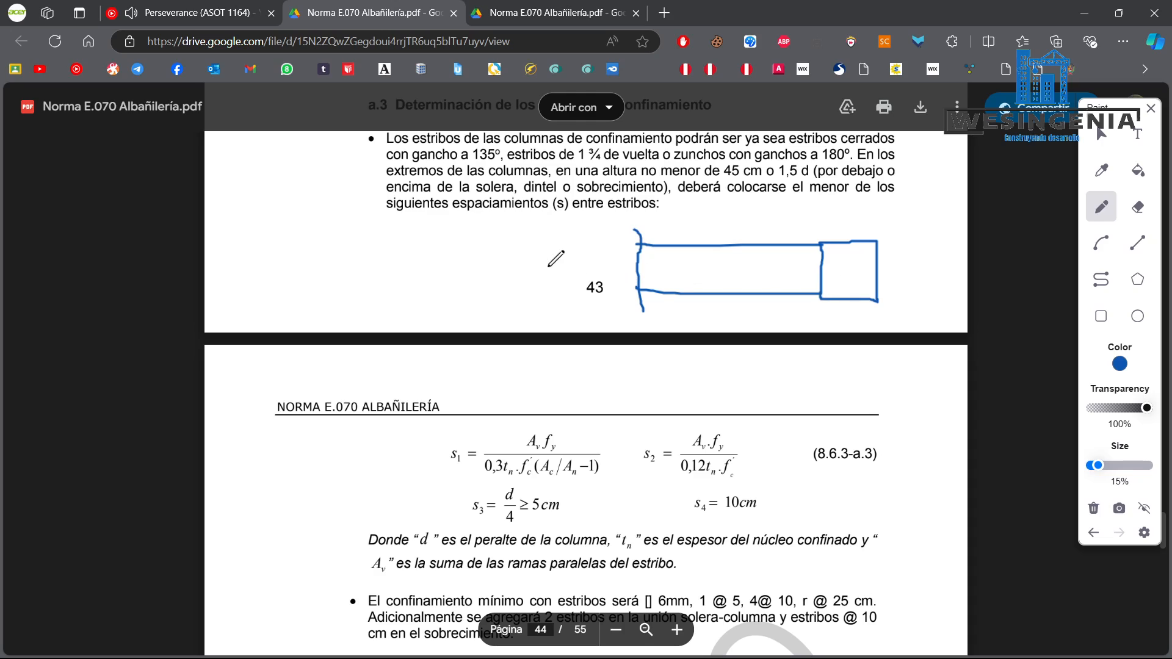
mouse_move(542, 266)
mouse_down()
mouse_move(604, 271)
mouse_move(576, 246)
mouse_up()
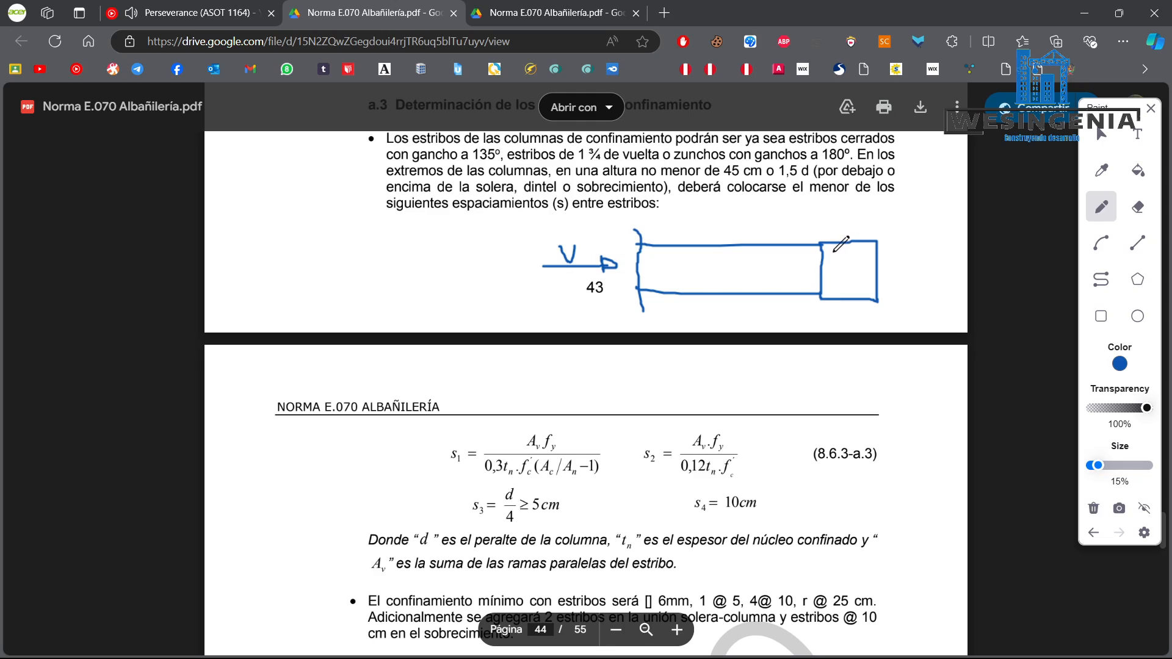
Draw a stirrup inside the sketched column and number its parallel branches 1 and 2, plus an added middle branch 3.
mouse_move(832, 252)
mouse_down()
mouse_move(833, 283)
mouse_move(864, 249)
mouse_move(859, 286)
mouse_move(838, 287)
mouse_up()
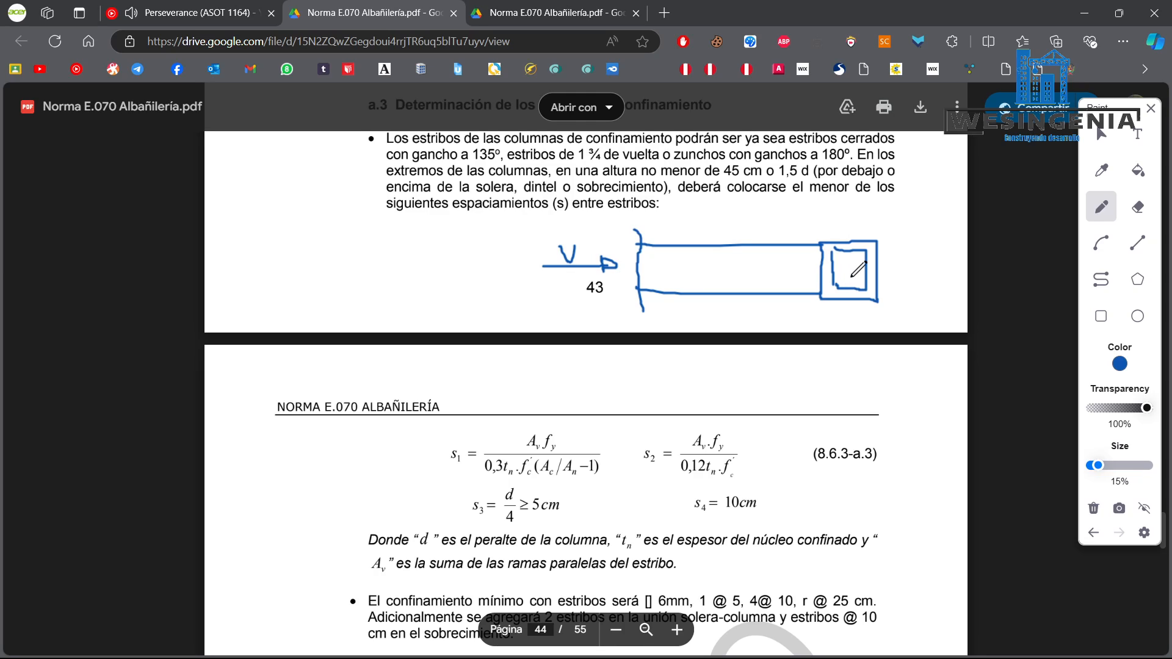
mouse_move(847, 292)
mouse_down()
mouse_move(852, 328)
mouse_move(872, 317)
mouse_move(873, 333)
mouse_up()
mouse_move(849, 252)
mouse_down()
mouse_move(862, 231)
mouse_move(883, 233)
mouse_up()
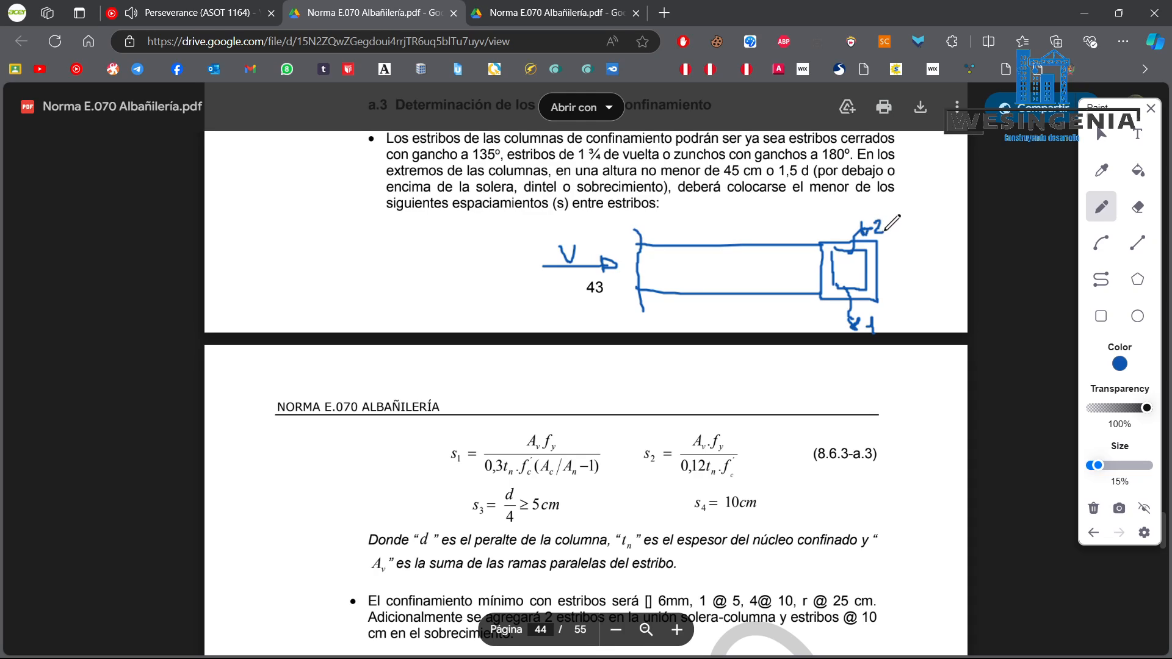
mouse_move(829, 270)
mouse_down()
mouse_move(895, 284)
mouse_move(915, 275)
mouse_move(908, 281)
mouse_up()
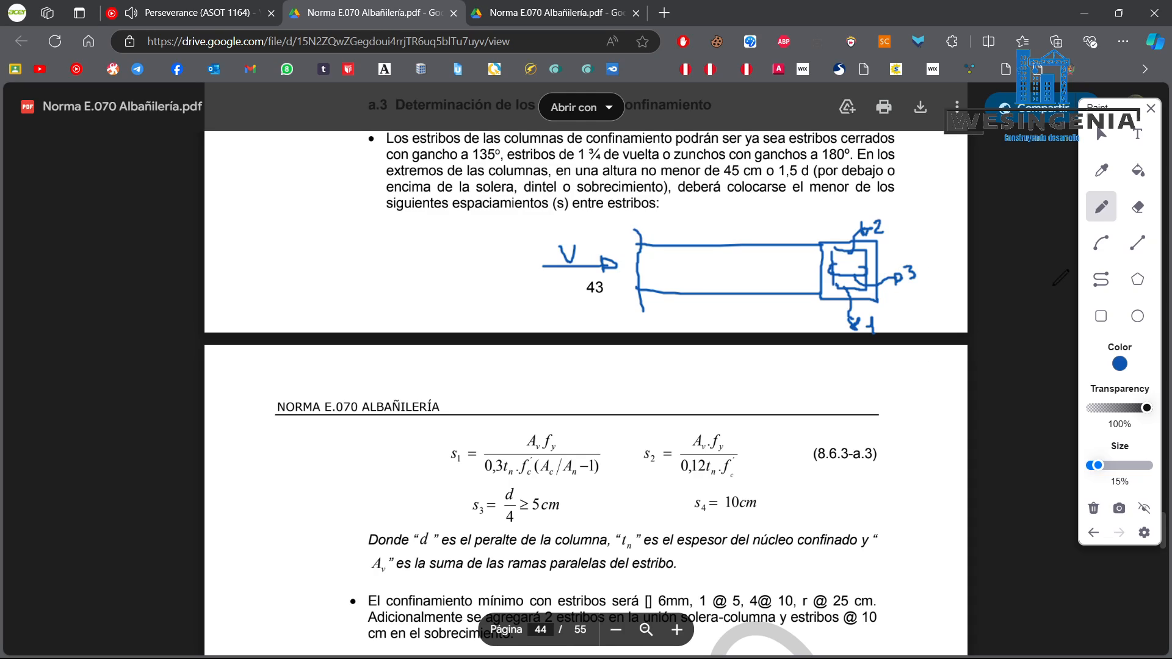
Close the drawing tools, minimize the open windows and switch back to the Excel workbook.
click(1151, 109)
click(1078, 8)
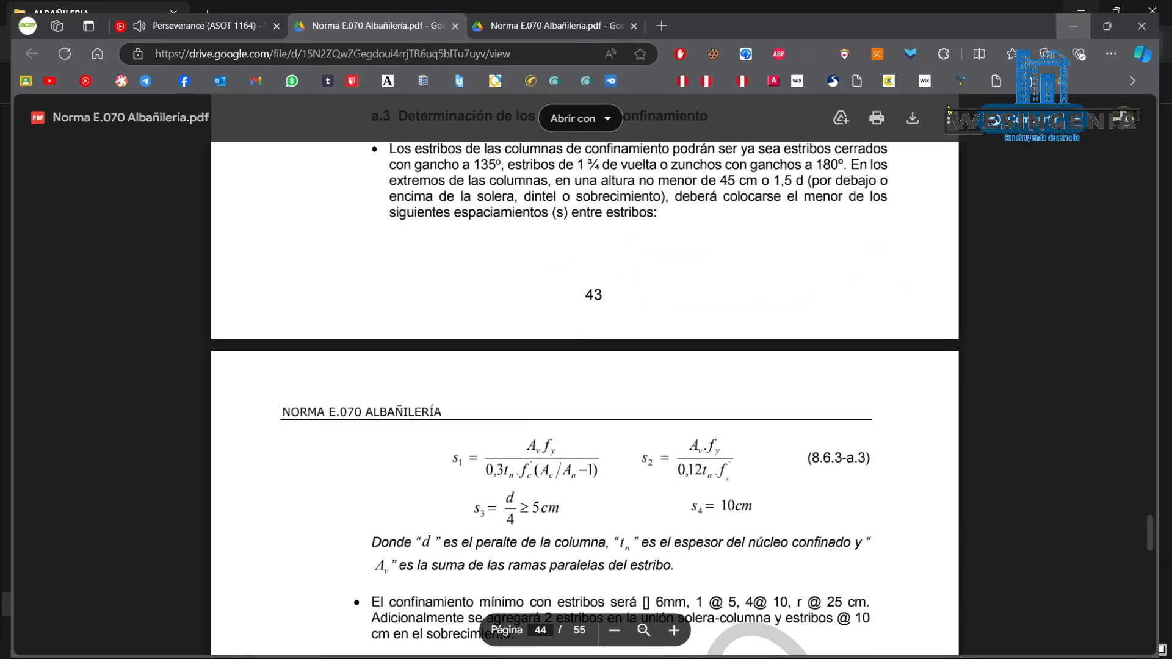
click(1081, 10)
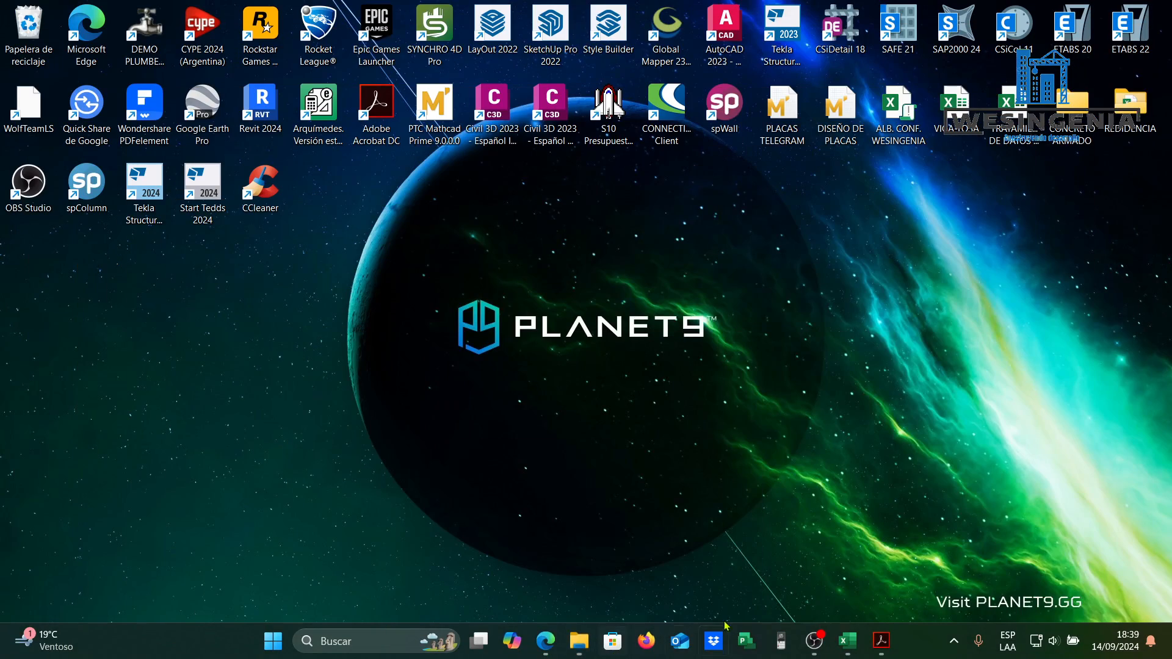
click(848, 640)
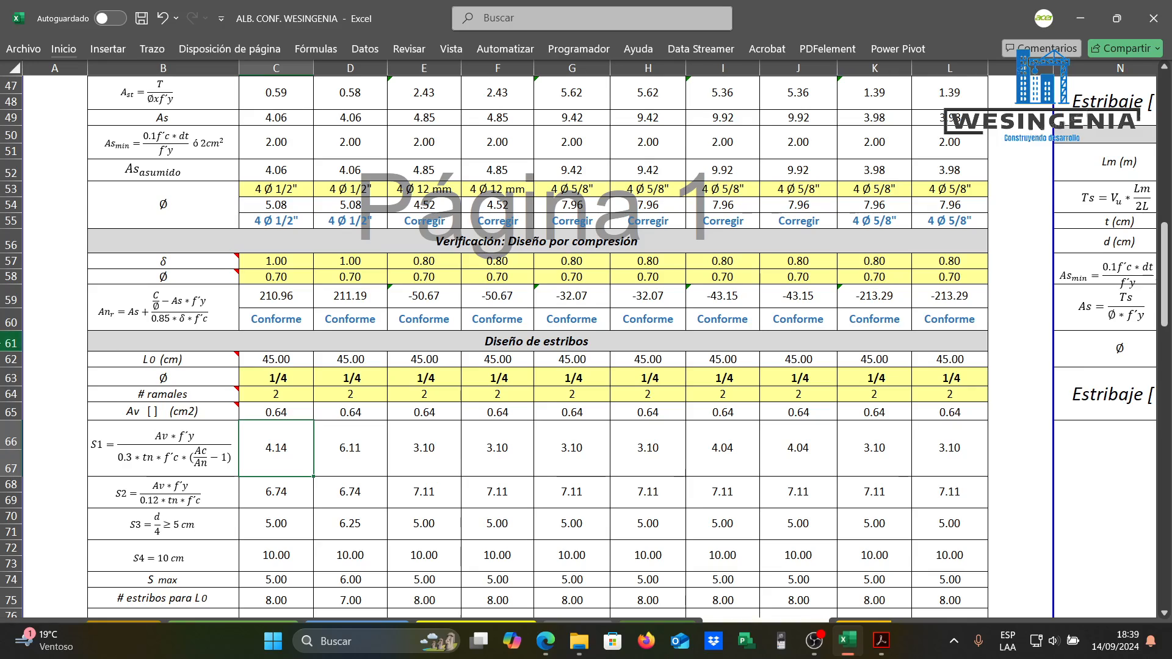
Inspect the Av formula in C65 and its references to the stirrup diameter and number of branches.
click(286, 396)
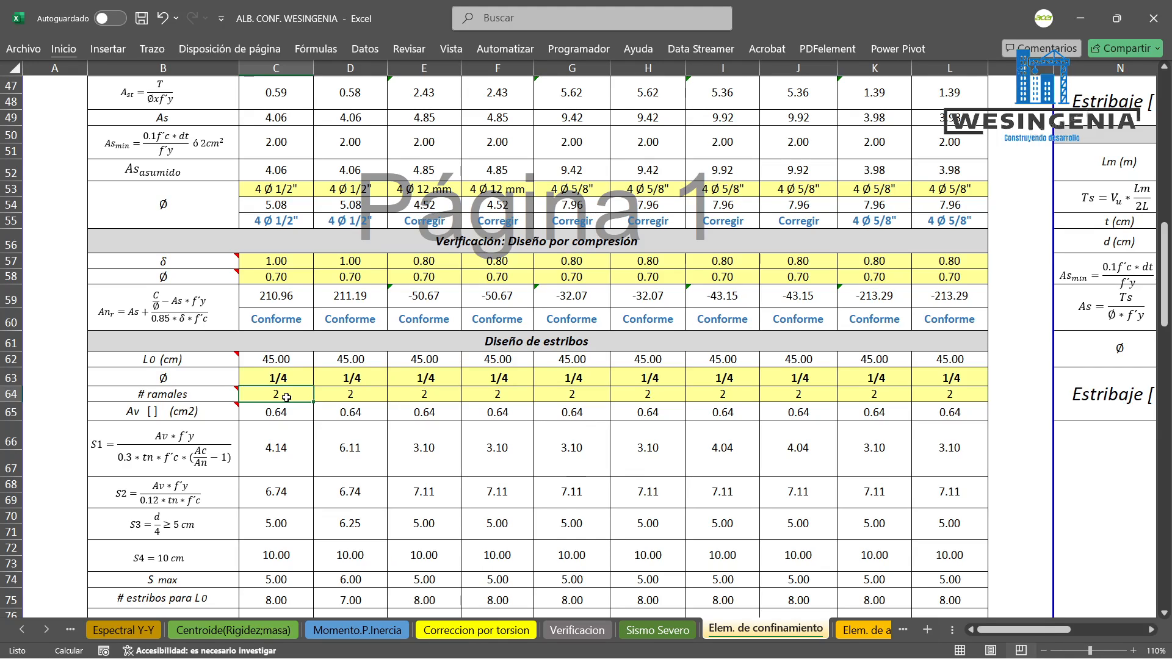
click(292, 425)
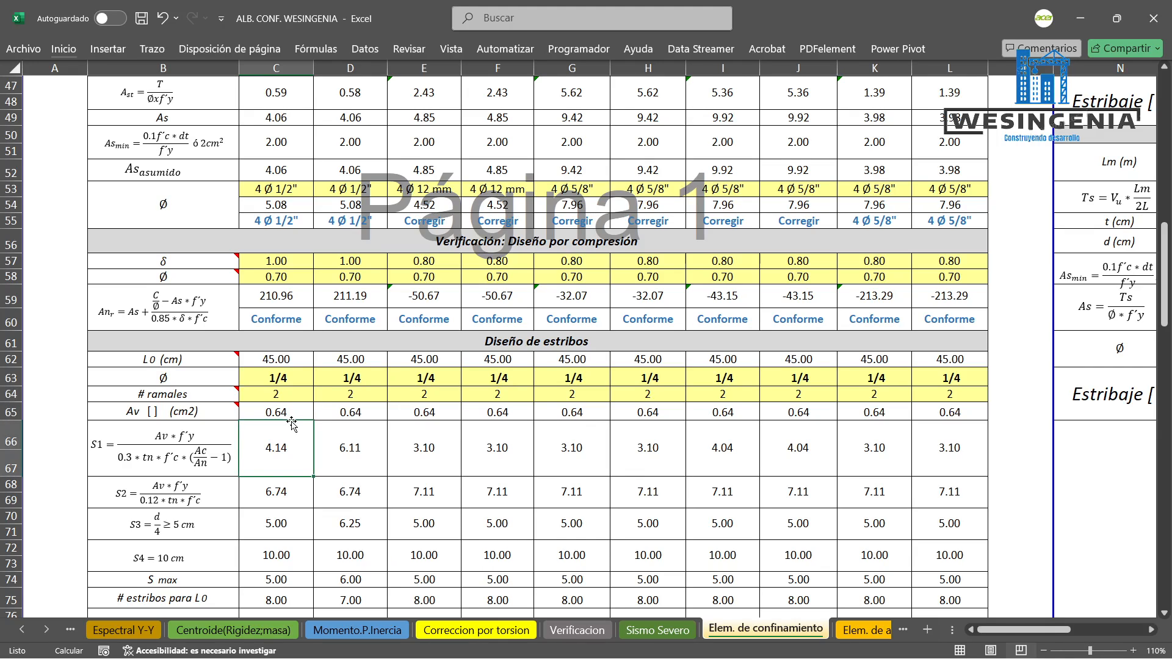
double_click(281, 411)
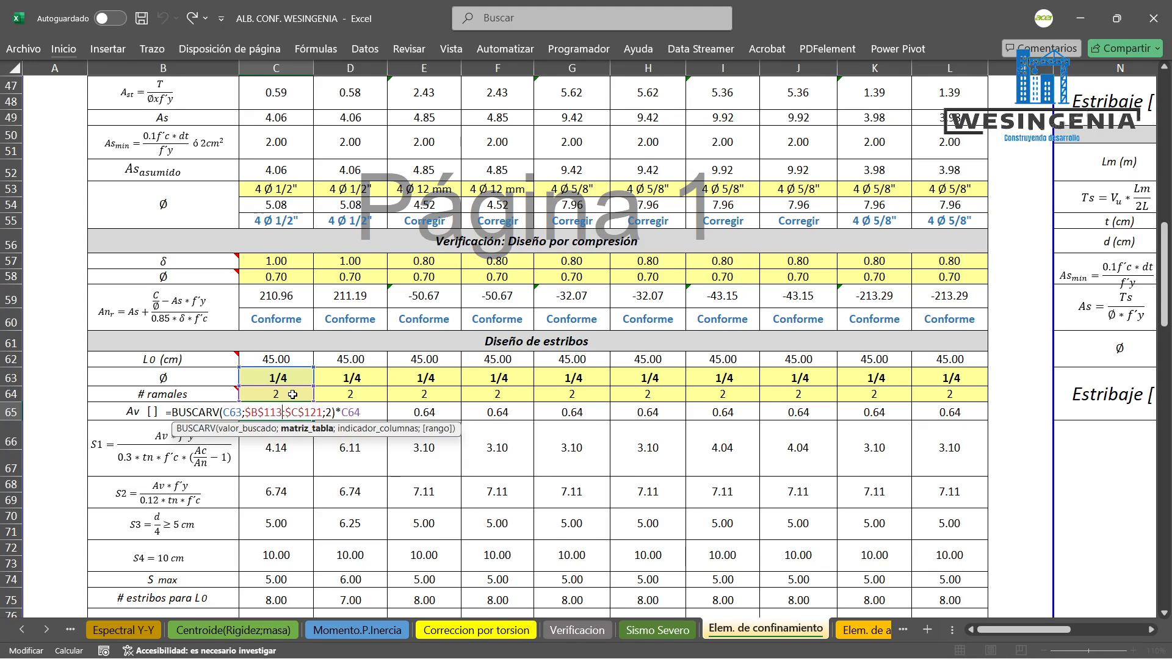
key(Escape)
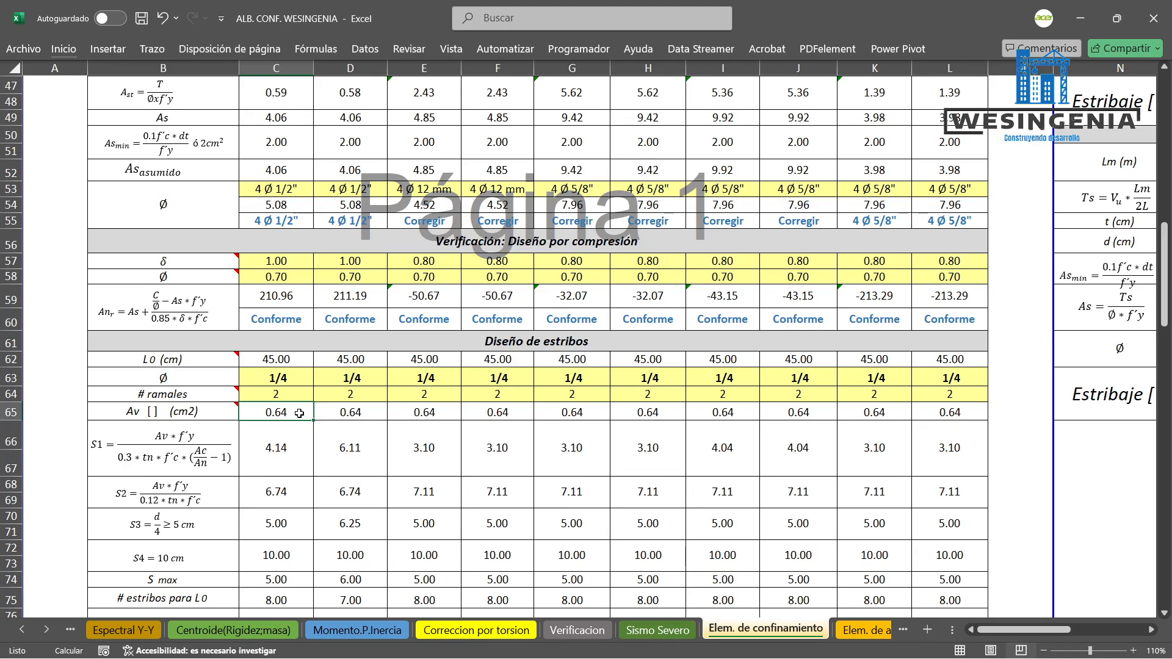
Examine the Av, f´y and tn terms of the S1 spacing equation beside C66.
click(285, 437)
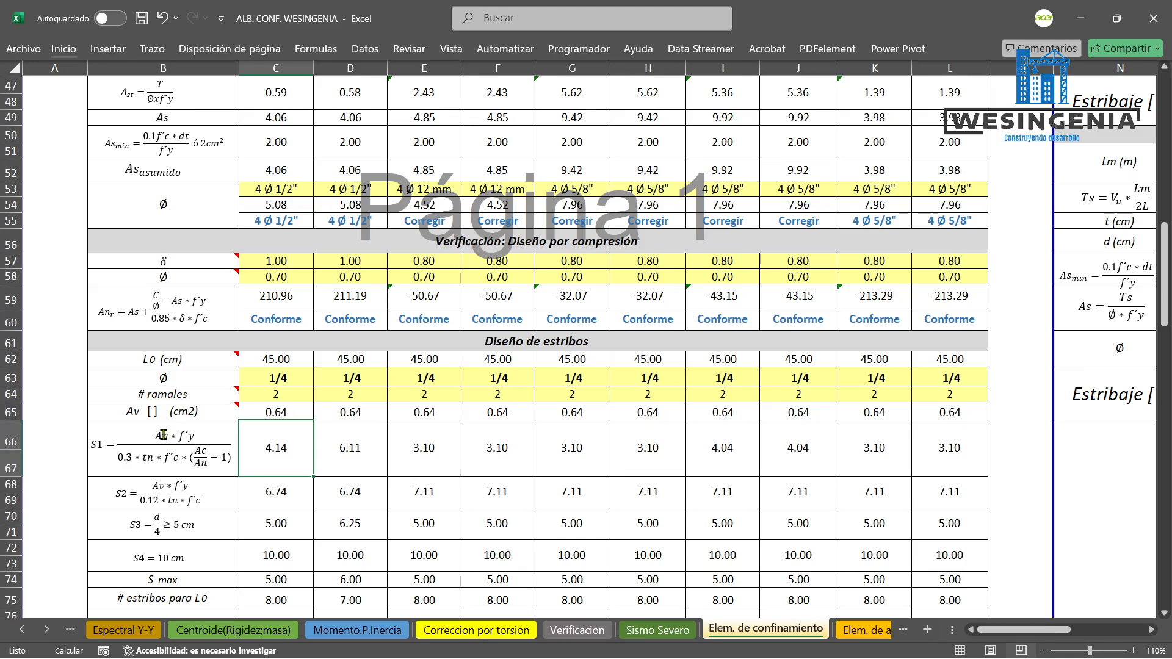
click(204, 433)
double_click(184, 435)
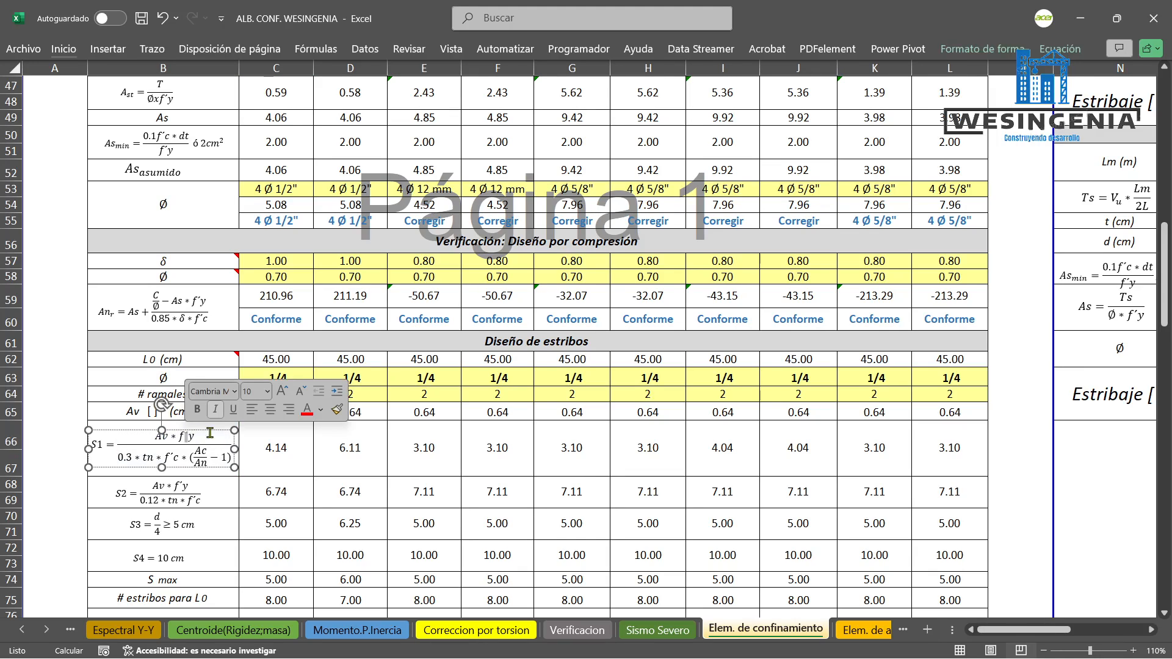
click(275, 439)
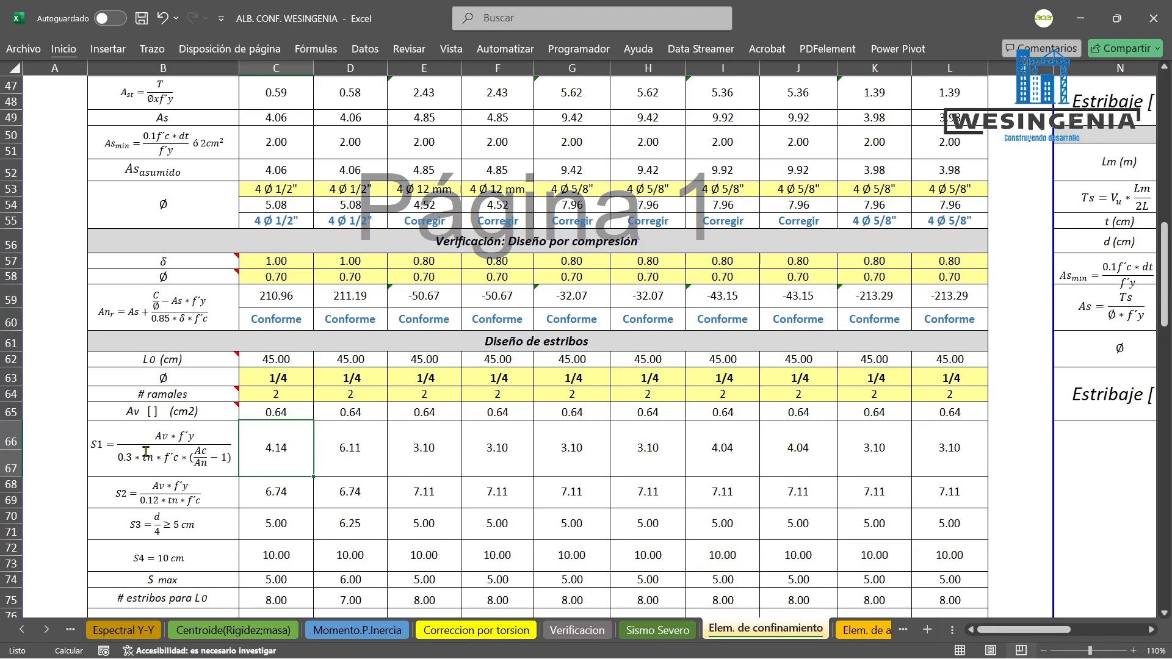
double_click(148, 455)
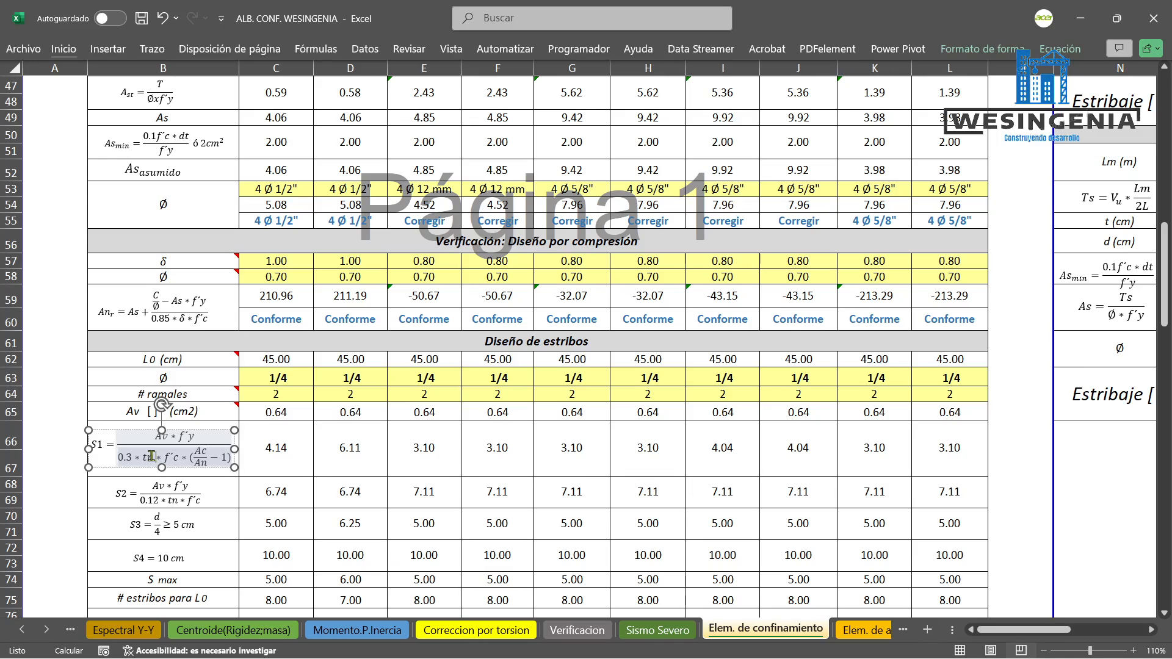
double_click(148, 457)
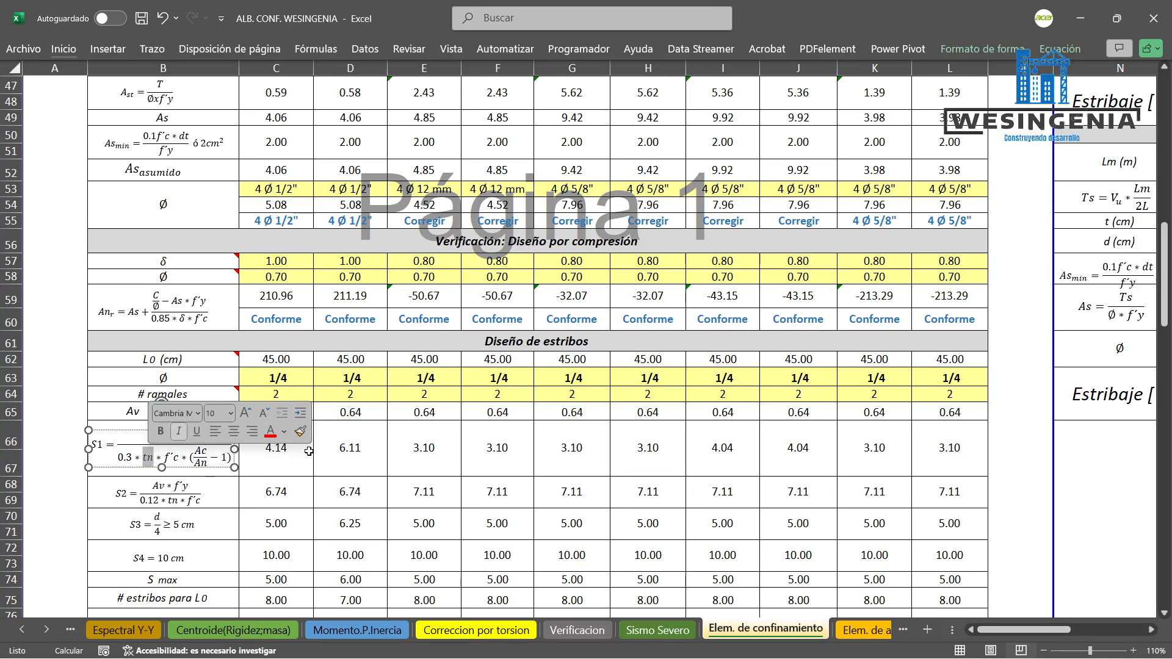
click(289, 458)
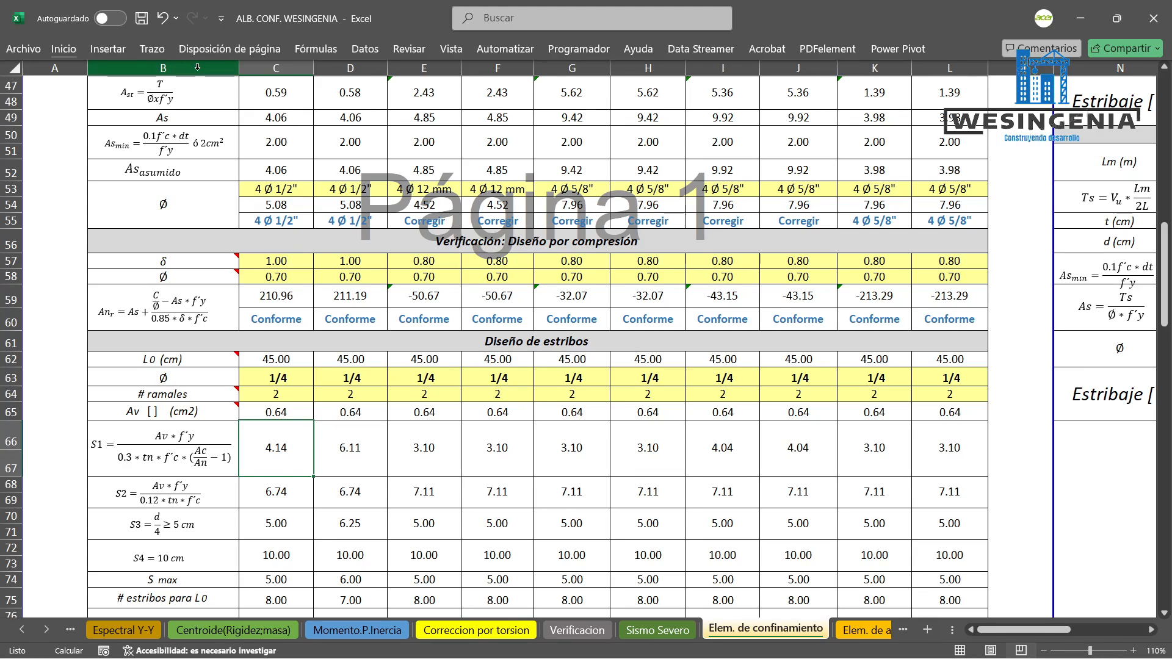
Sketch a column section with its confined core over columns G to J, marking the core dimensions as tn and dn.
click(152, 49)
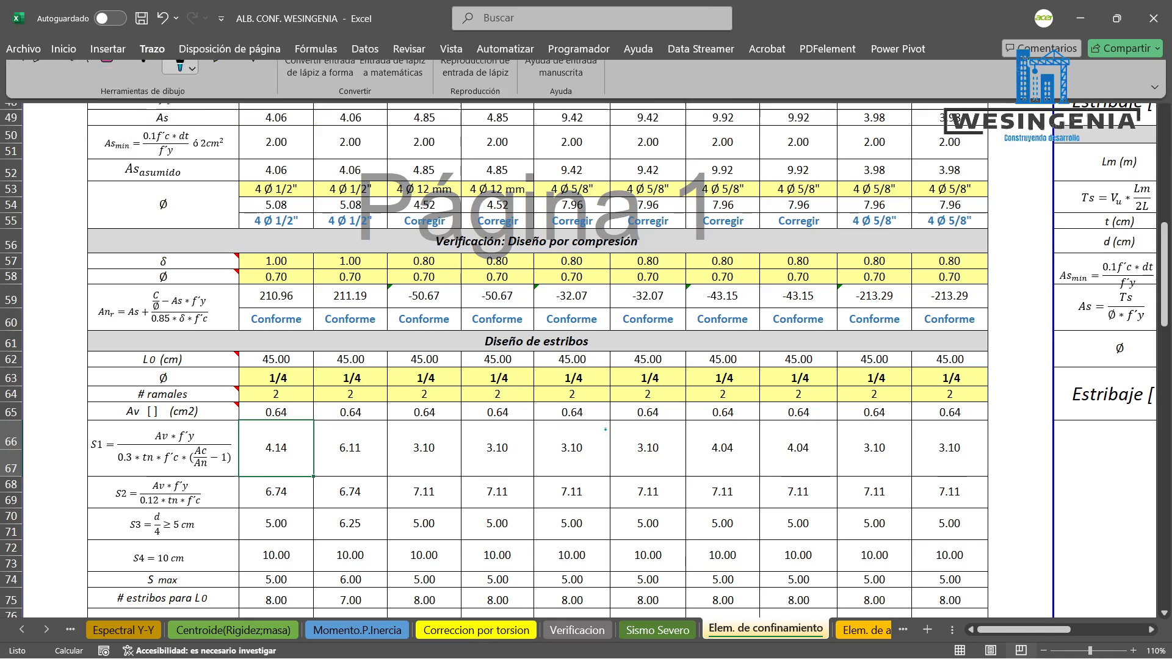
mouse_move(607, 427)
mouse_down()
mouse_move(607, 499)
mouse_move(728, 424)
mouse_move(659, 508)
mouse_up()
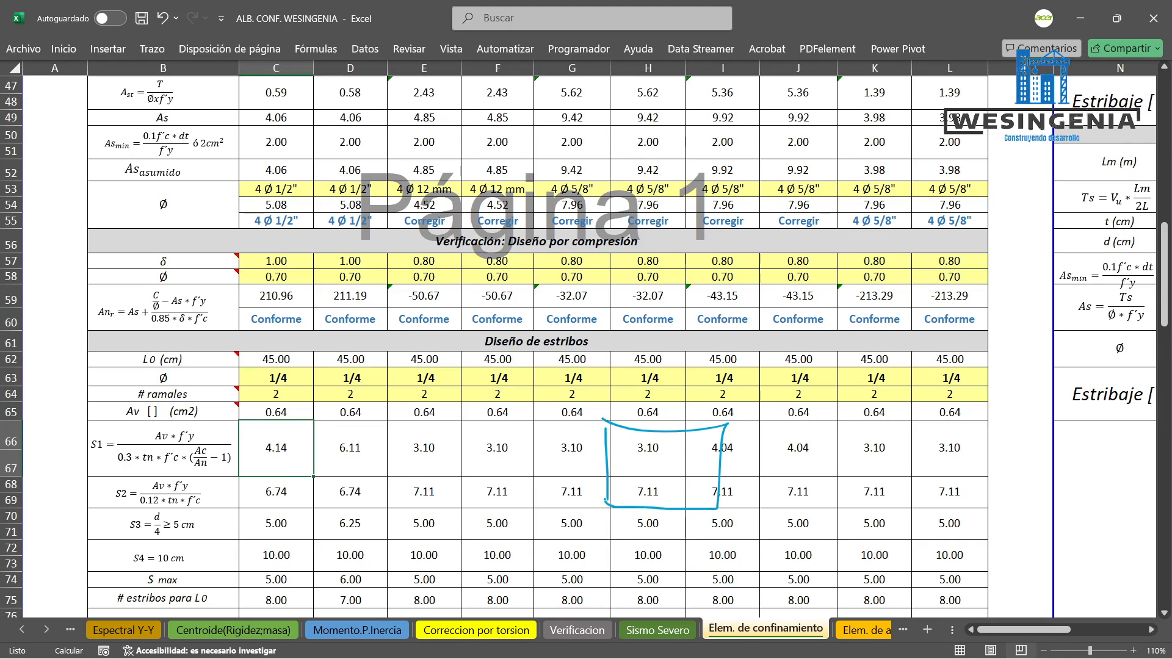
mouse_move(627, 443)
mouse_down()
mouse_move(629, 493)
mouse_move(702, 499)
mouse_move(701, 447)
mouse_move(639, 442)
mouse_move(750, 447)
mouse_move(735, 490)
mouse_move(780, 467)
mouse_up()
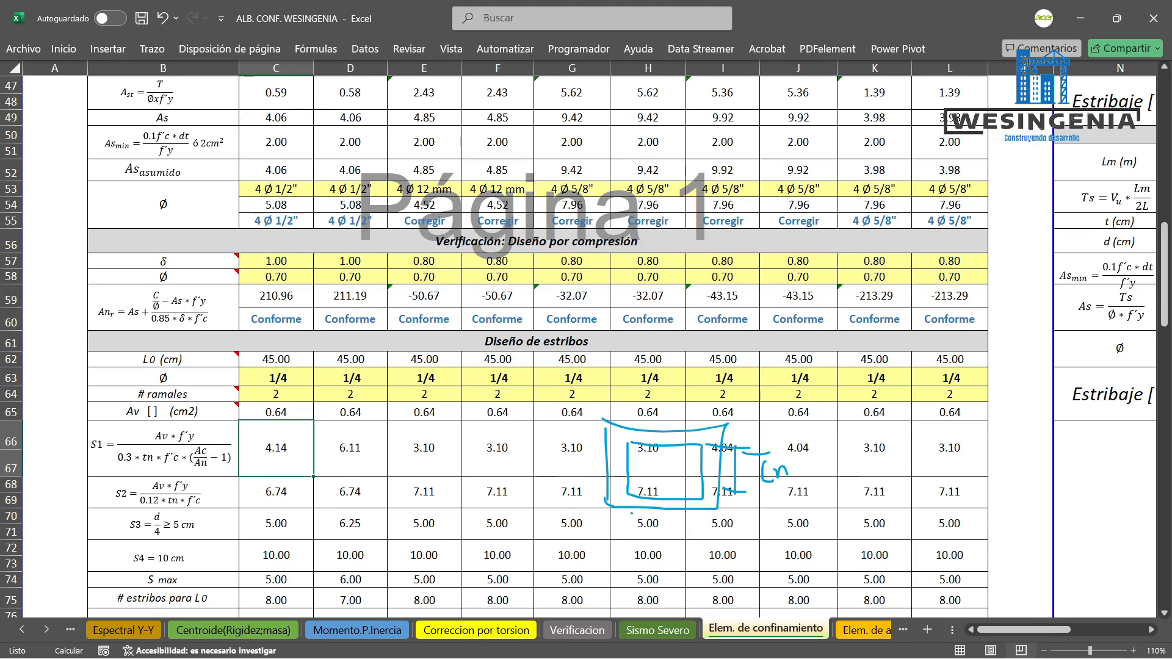
mouse_move(631, 530)
mouse_down()
mouse_move(708, 530)
mouse_move(656, 556)
mouse_move(672, 549)
mouse_up()
drag(664, 532, 664, 546)
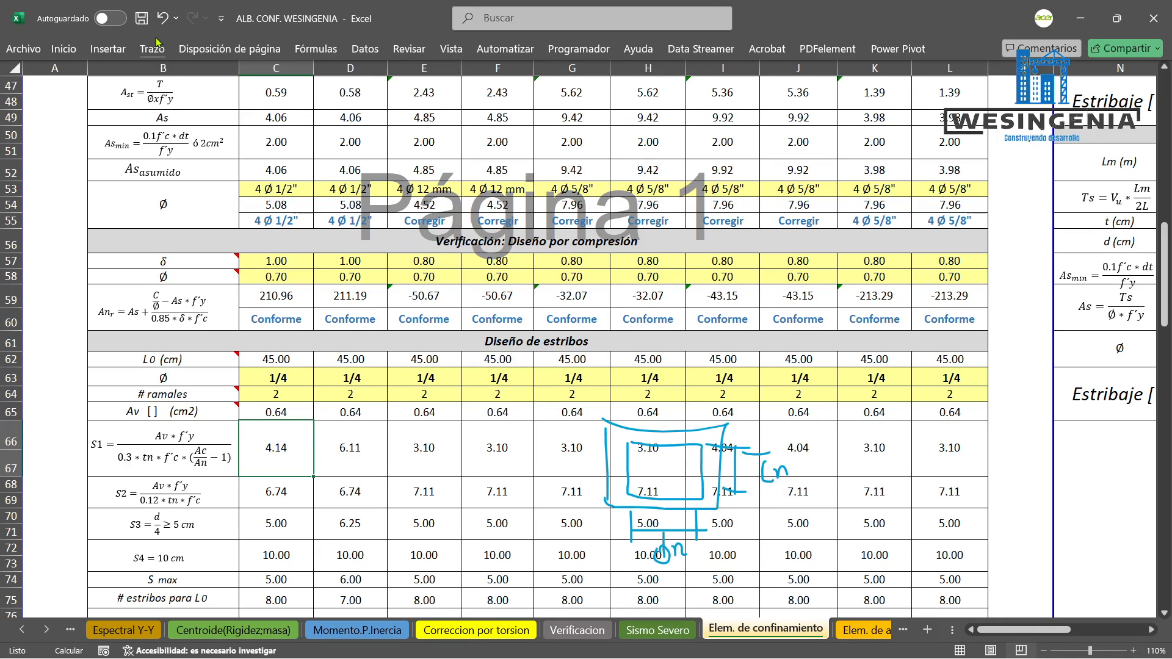
Undo all ink strokes of the confined core sketch.
key(ctrl+z)
key(ctrl+z)
key(ctrl+z)
key(ctrl+z)
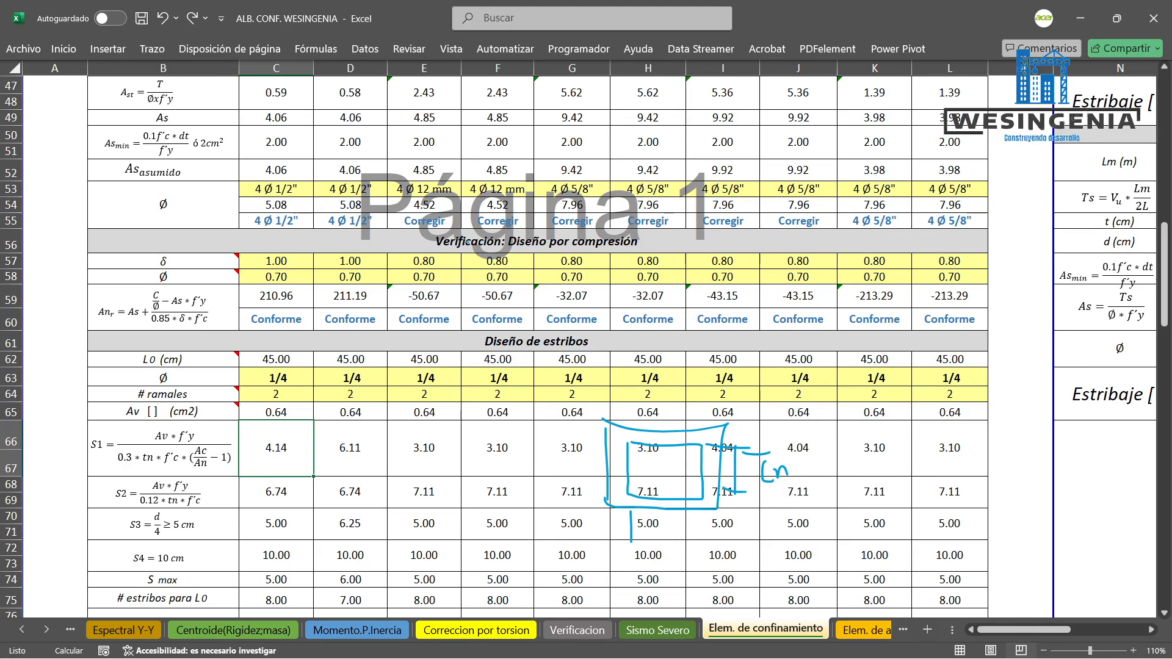
key(ctrl+z)
key(ctrl+z)
key(ctrl+z)
key(ctrl+z)
key(ctrl+z)
key(ctrl+z)
key(ctrl+z)
key(ctrl+z)
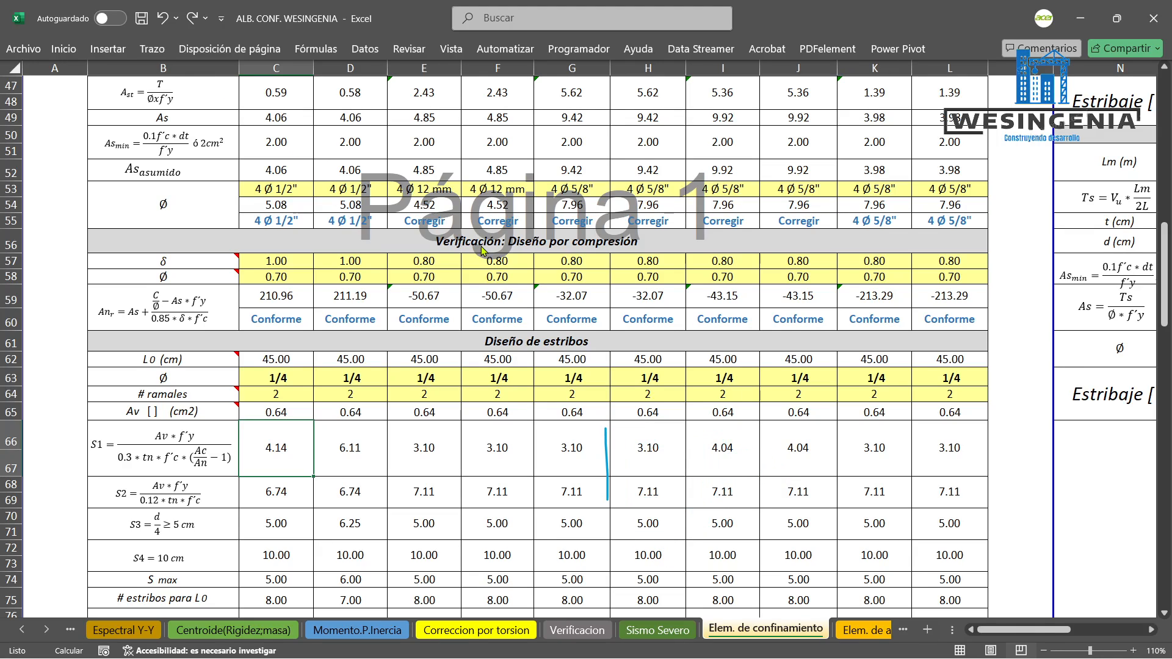
key(ctrl+z)
click(152, 49)
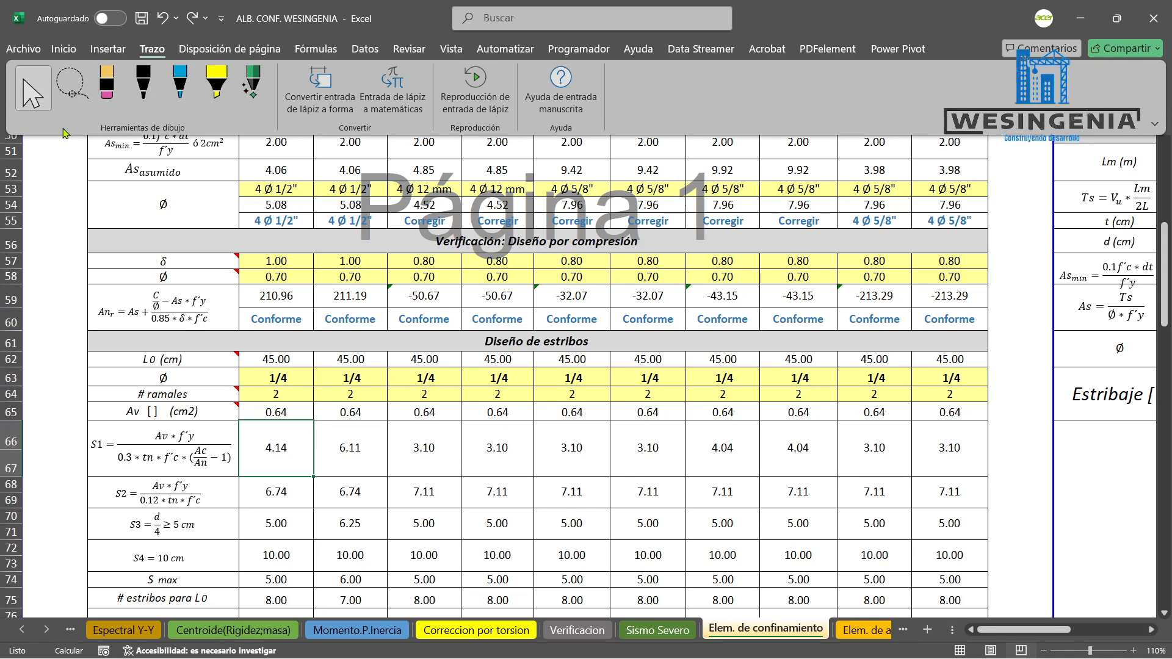
Inspect the S1 formula in C66, its references to C65, C38, C42 and C43, and the Ac/An term of the equation.
click(280, 449)
double_click(281, 447)
scroll(379, 363, up, 2)
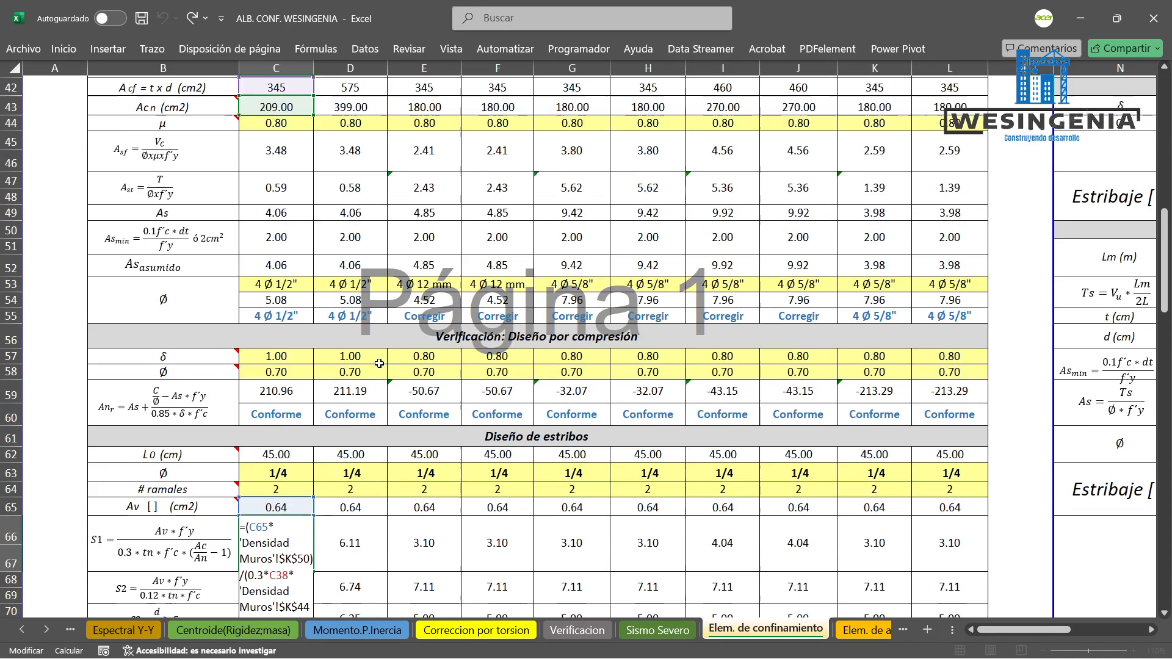
scroll(380, 363, up, 3)
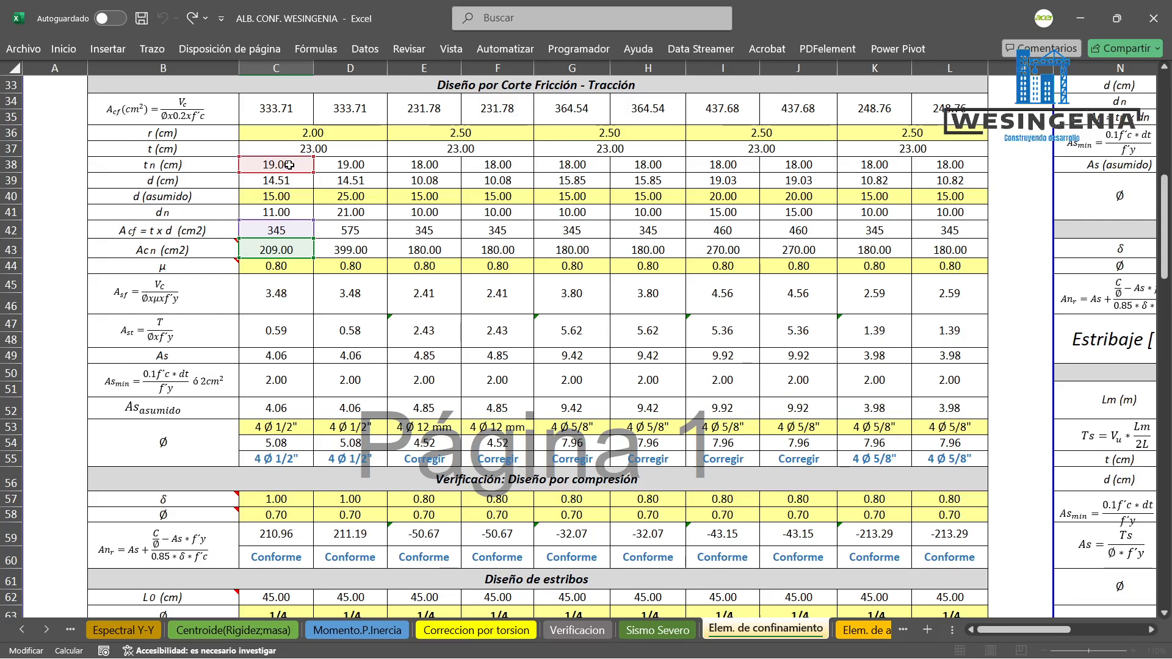
scroll(290, 165, down, 1)
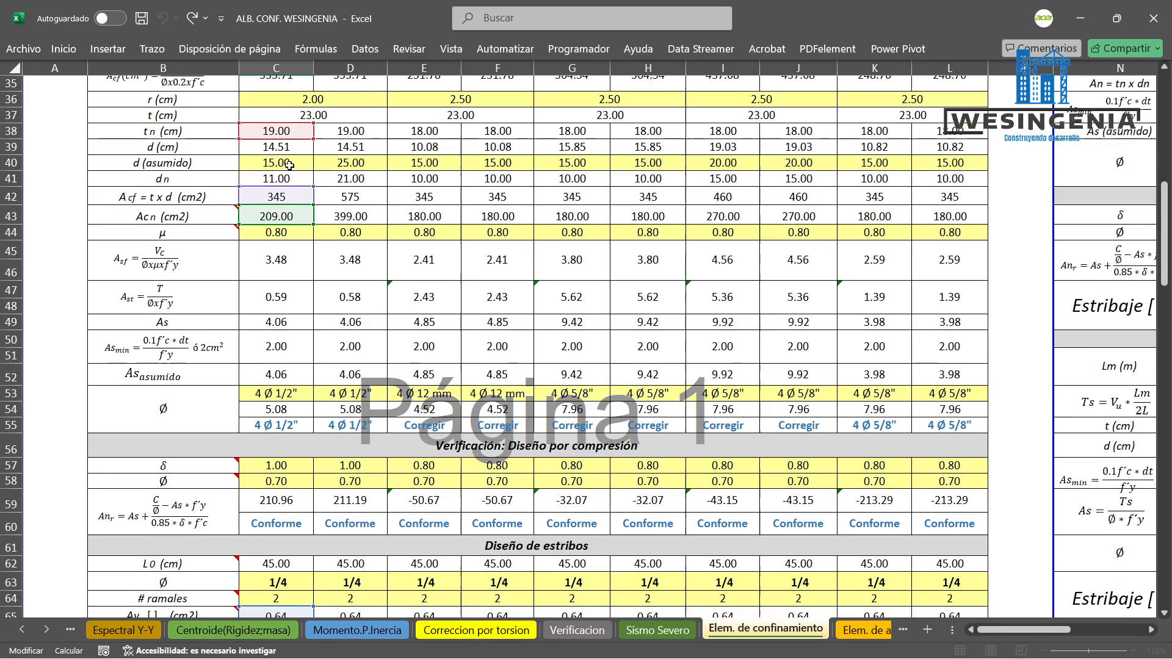
scroll(289, 178, down, 5)
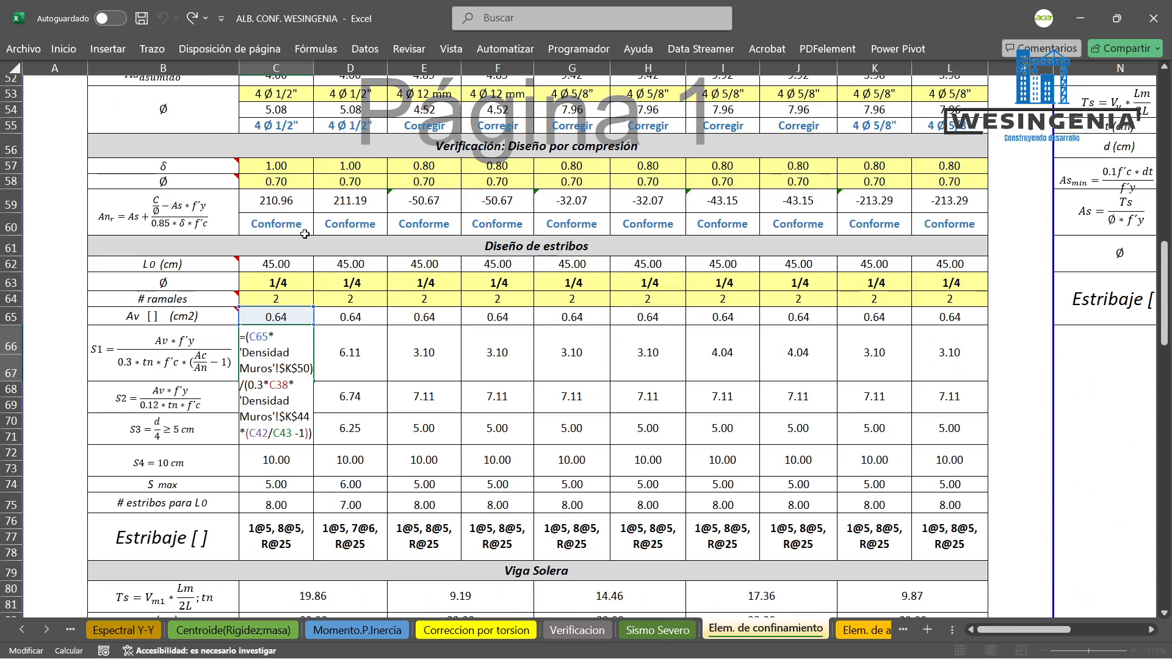
key(ctrl+Return)
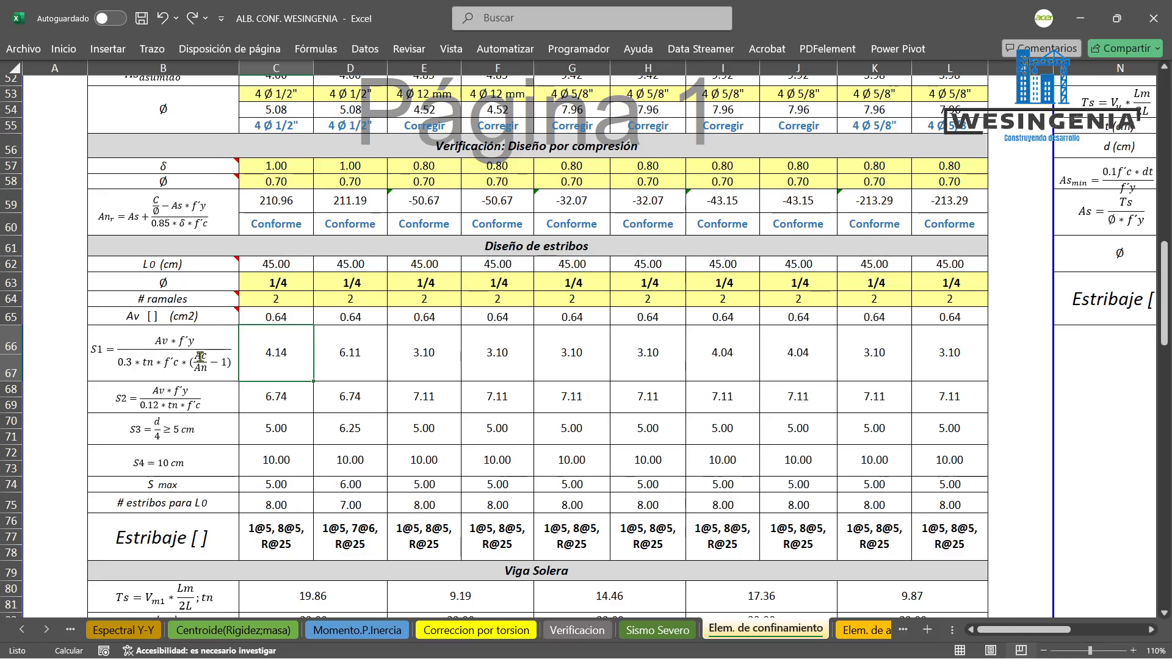
double_click(208, 360)
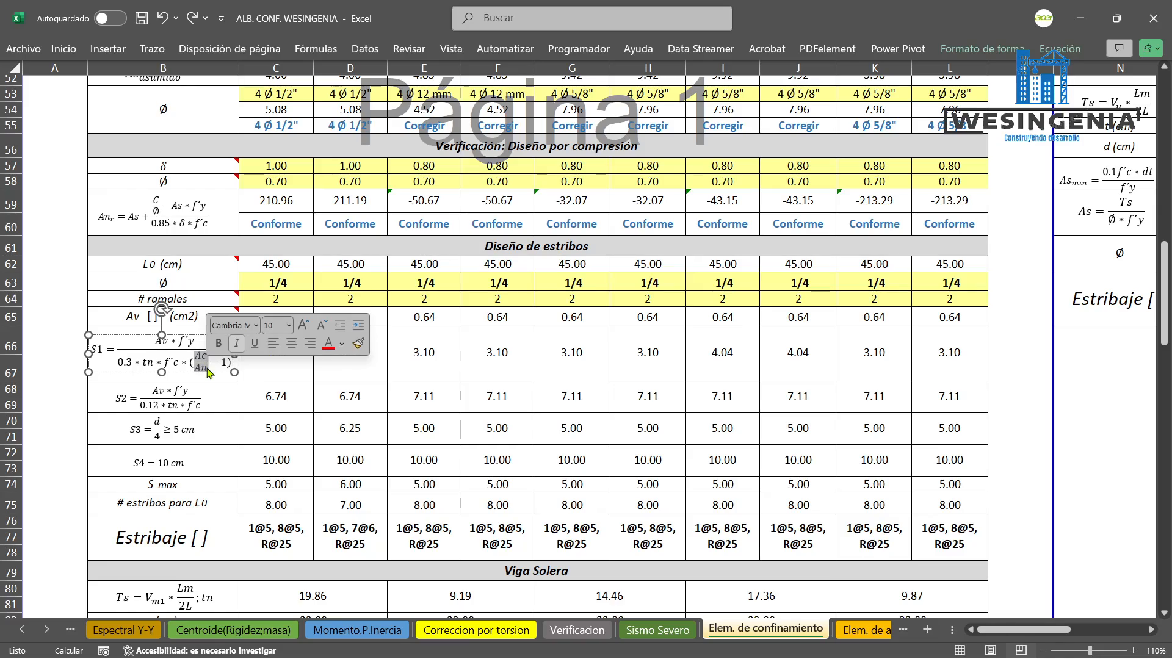
click(268, 357)
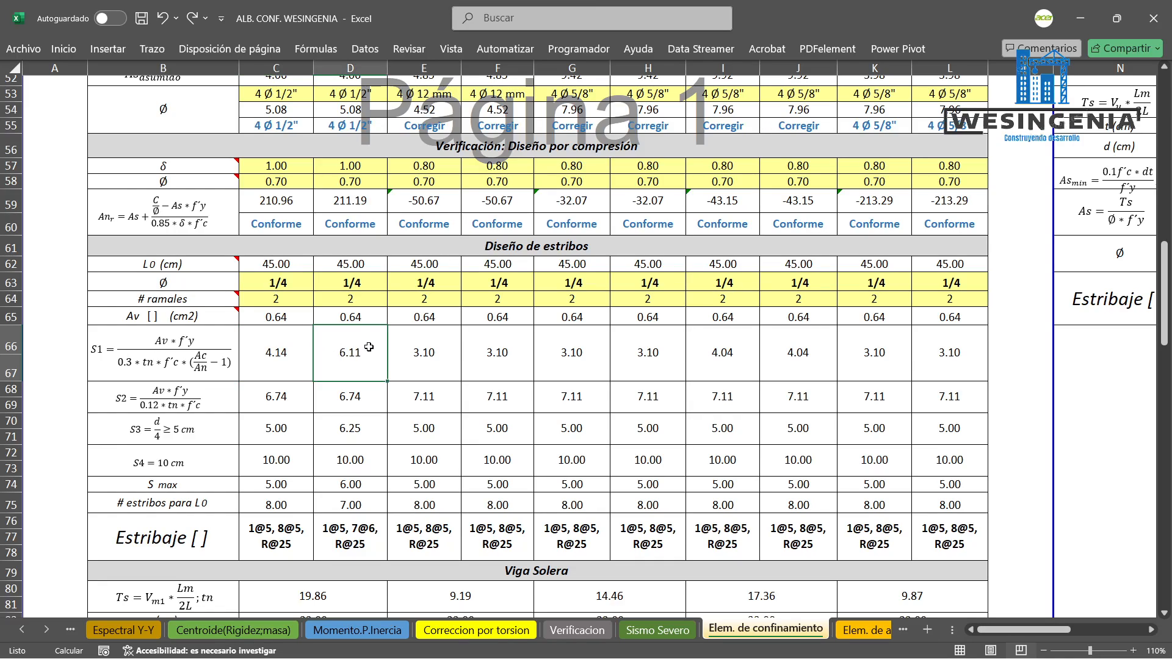
Review the stirrup diameter in D63, the number of branches in D64 and the S1 spacing in D66.
click(340, 285)
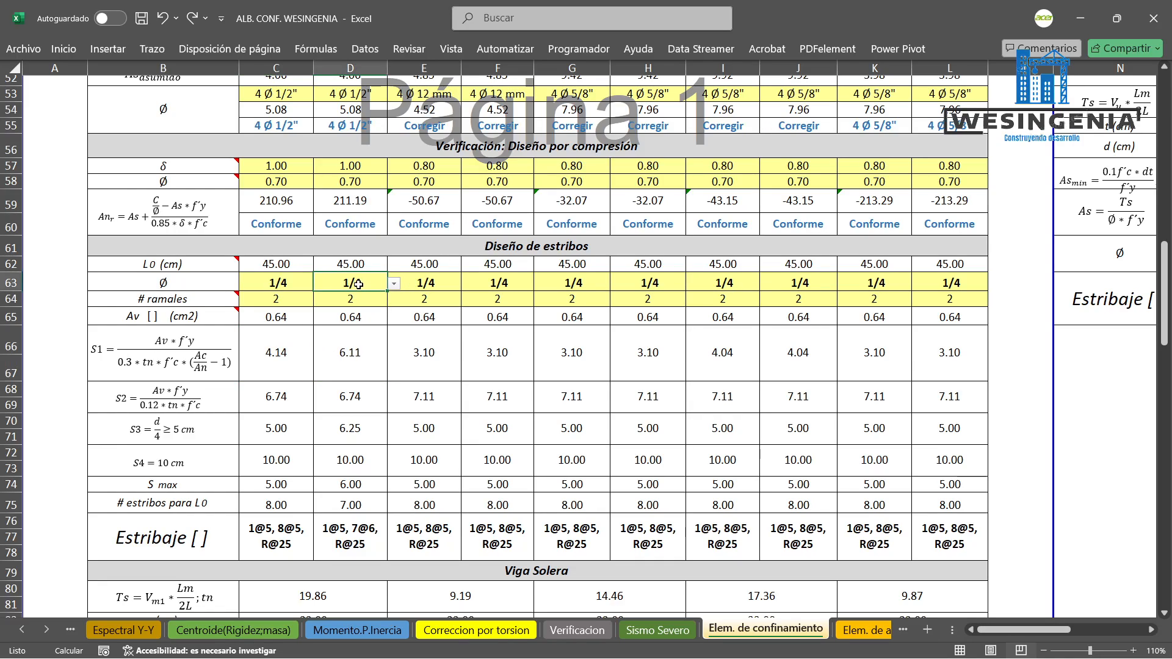
click(394, 284)
click(395, 284)
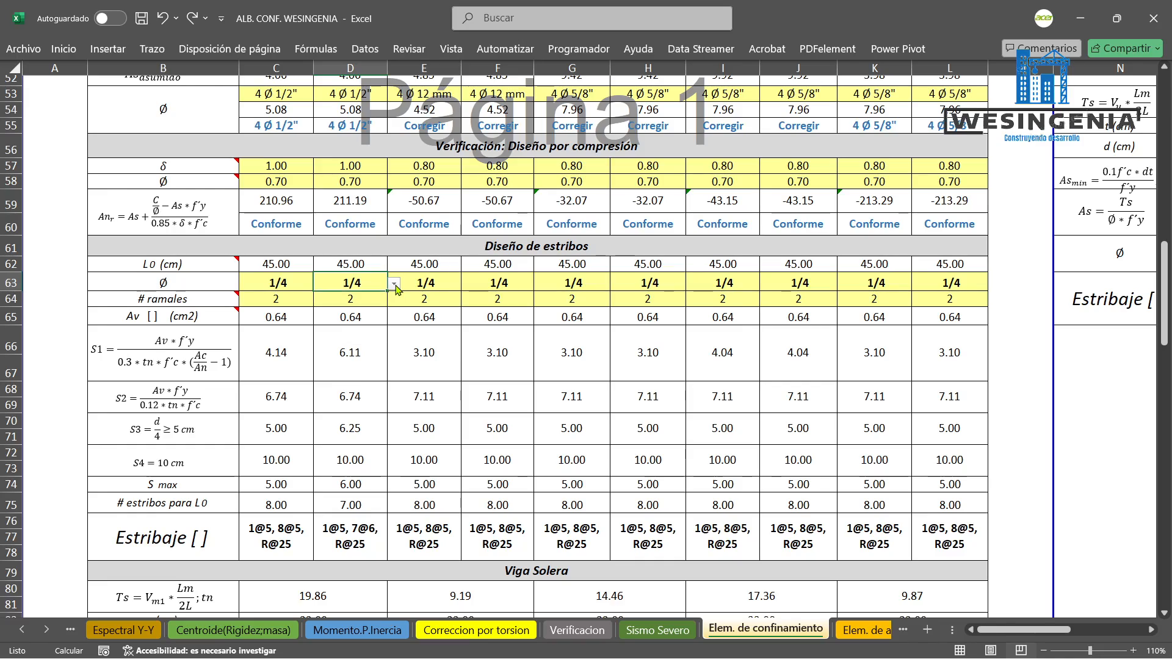
click(367, 301)
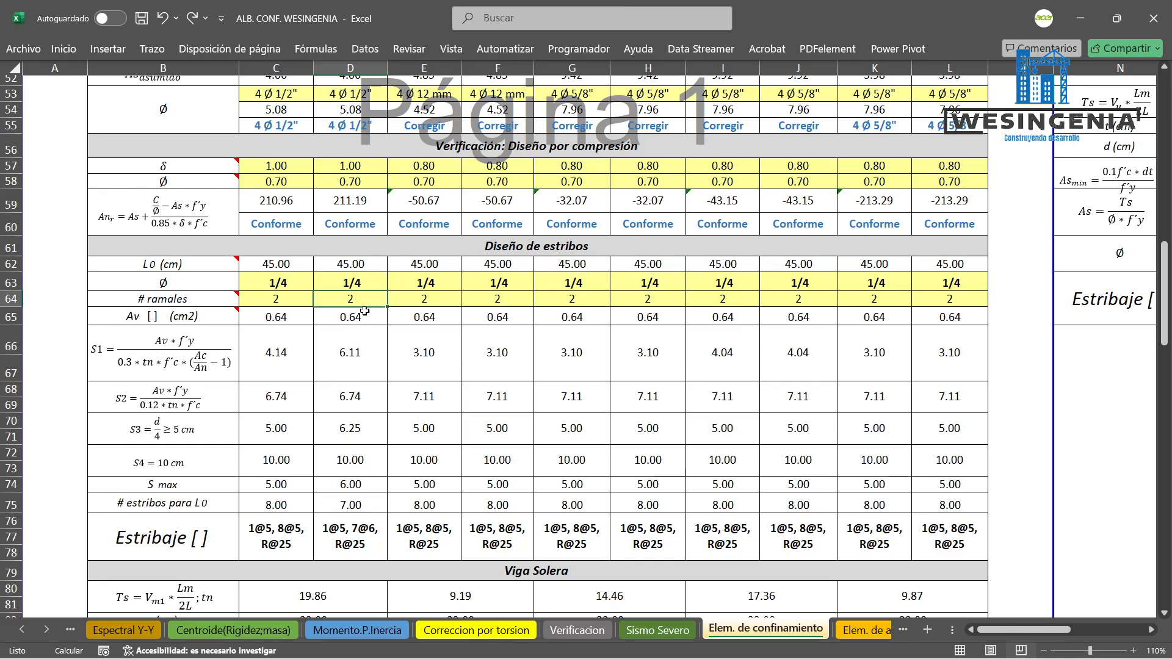
click(365, 333)
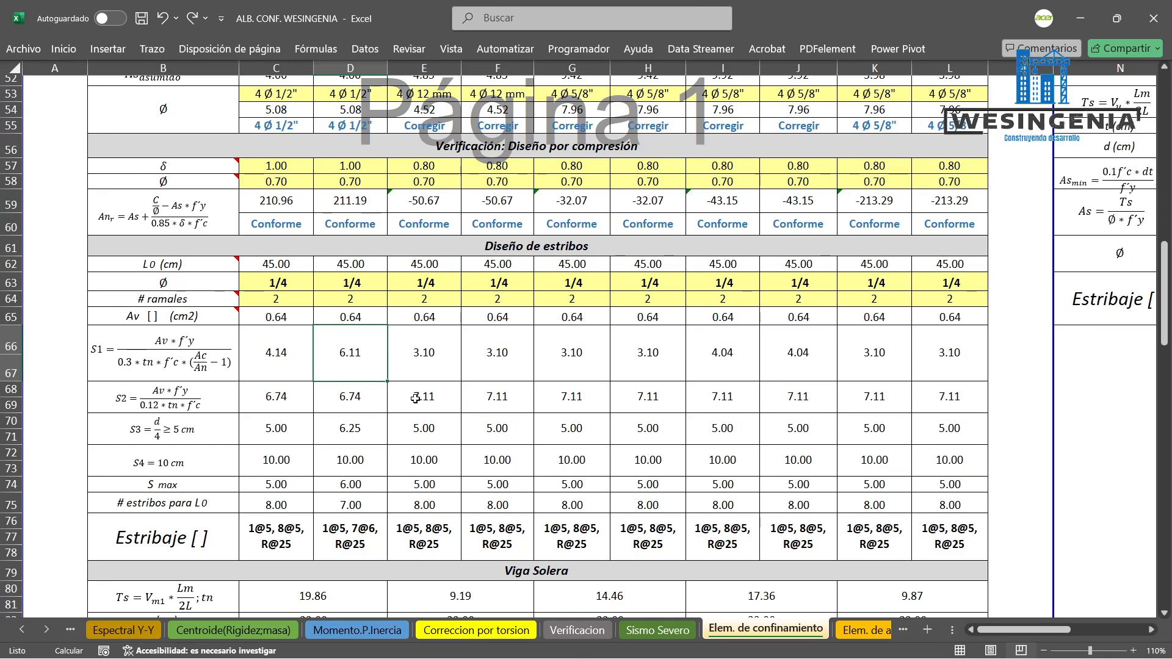
Examine the terms of the s2 equation in the Norma E.070 PDF in the browser, then return to Excel and check C68 and D68.
click(610, 642)
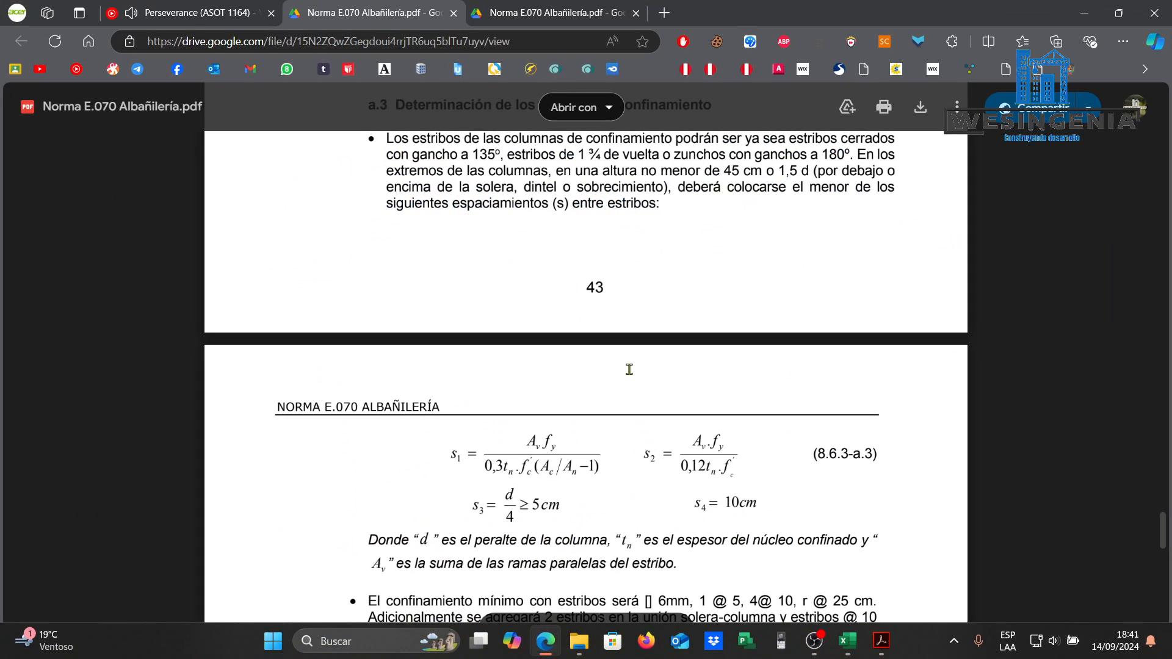
scroll(608, 394, down, 1)
drag(691, 289, 702, 290)
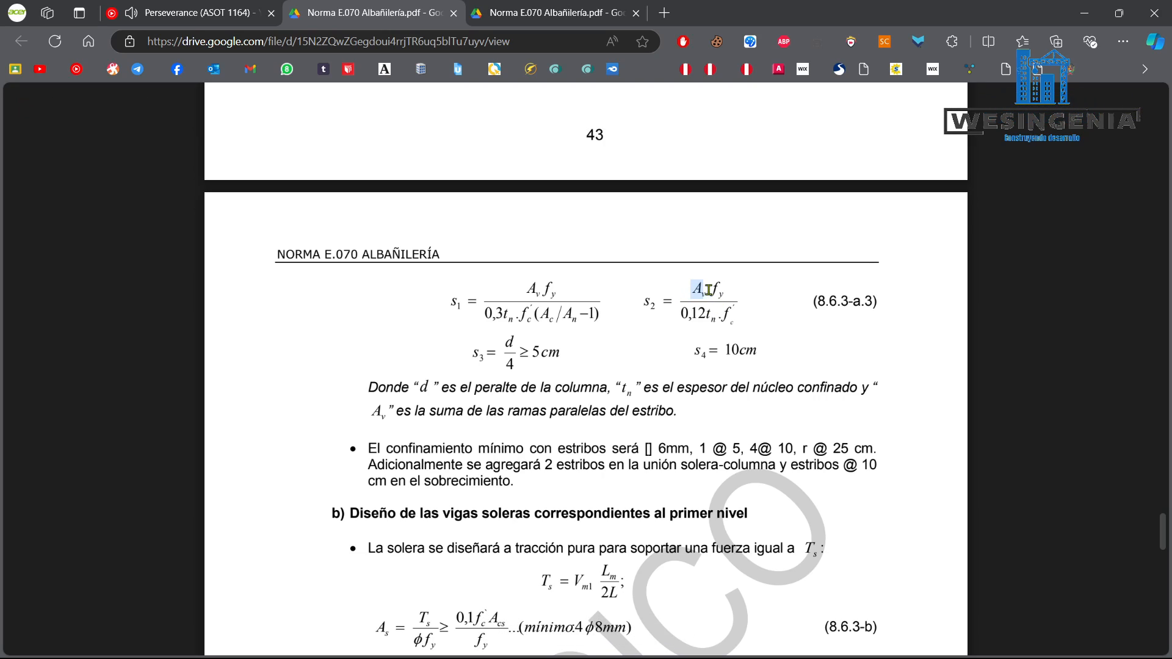
drag(711, 288, 729, 290)
click(743, 315)
drag(743, 317, 710, 316)
click(736, 315)
click(1084, 13)
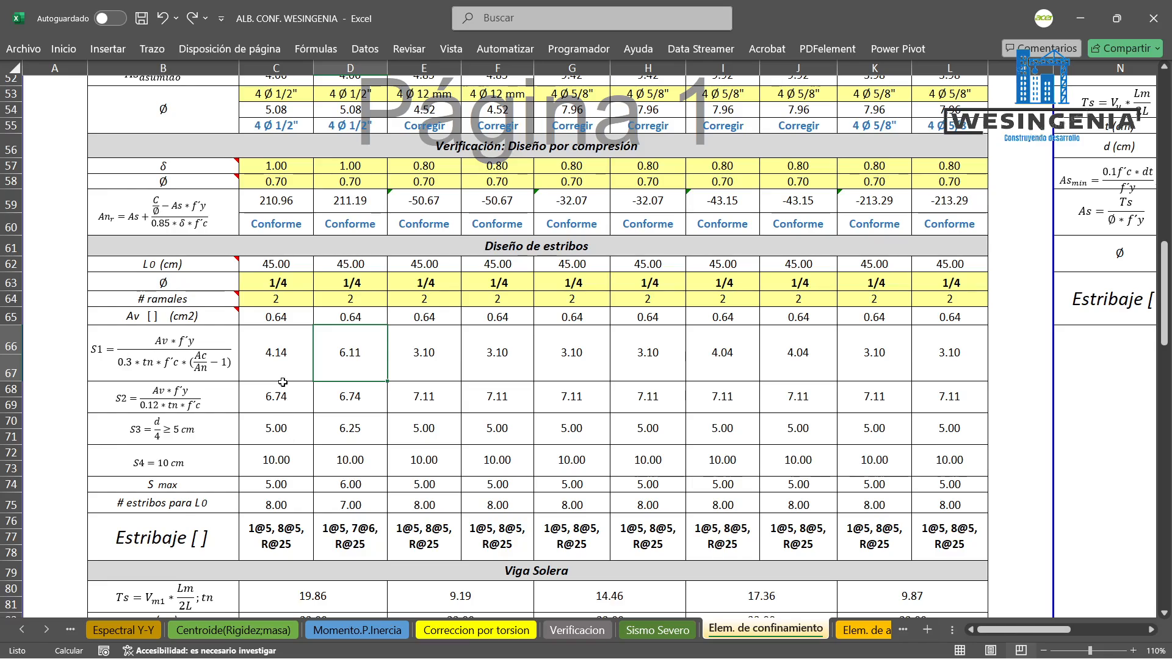
click(281, 397)
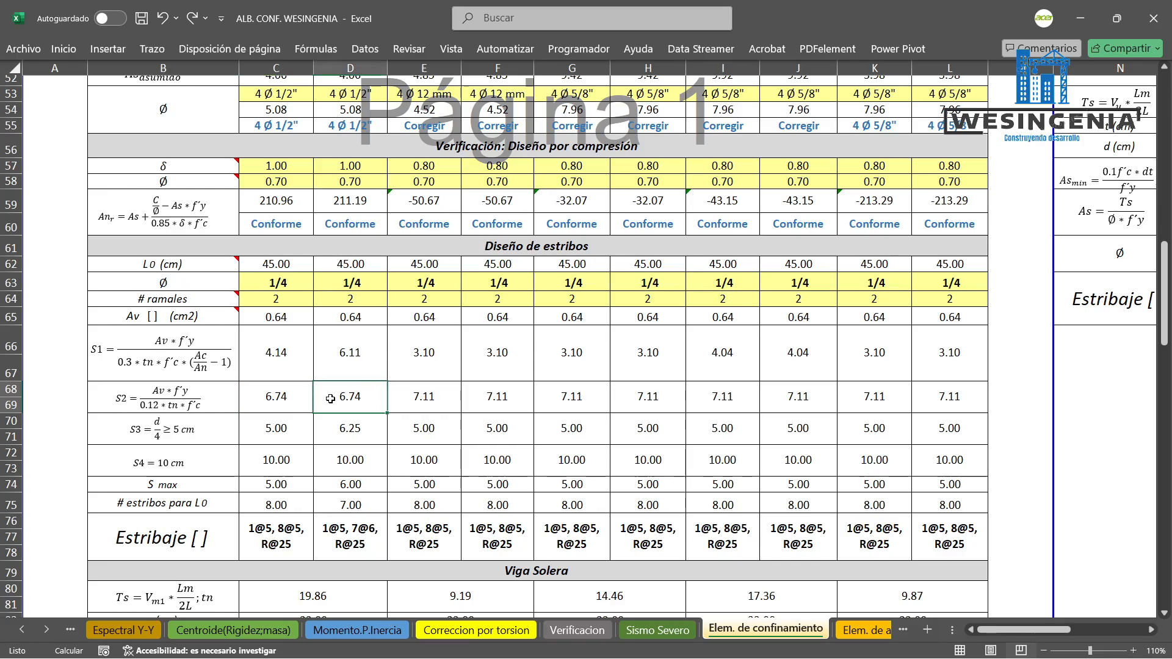
click(323, 397)
Inspect the S3 formula in C70 against its d/4 ≥ 5 cm equation, plus the S3 spacing in D70 and S4 in C72.
click(280, 437)
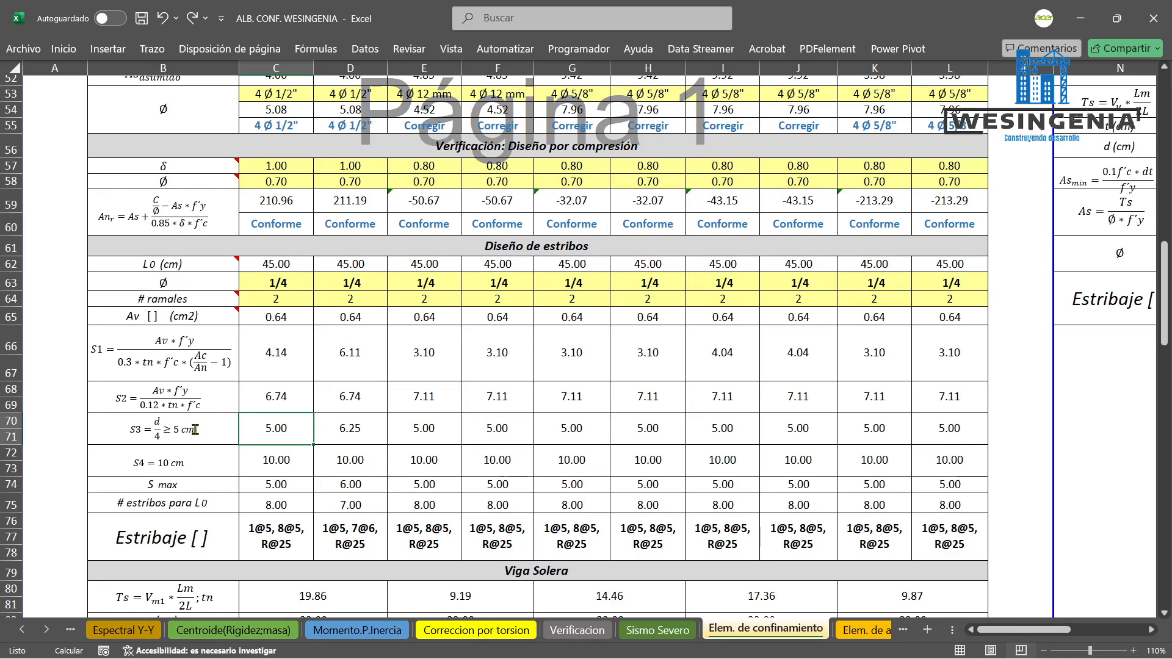
double_click(177, 433)
click(254, 433)
double_click(305, 431)
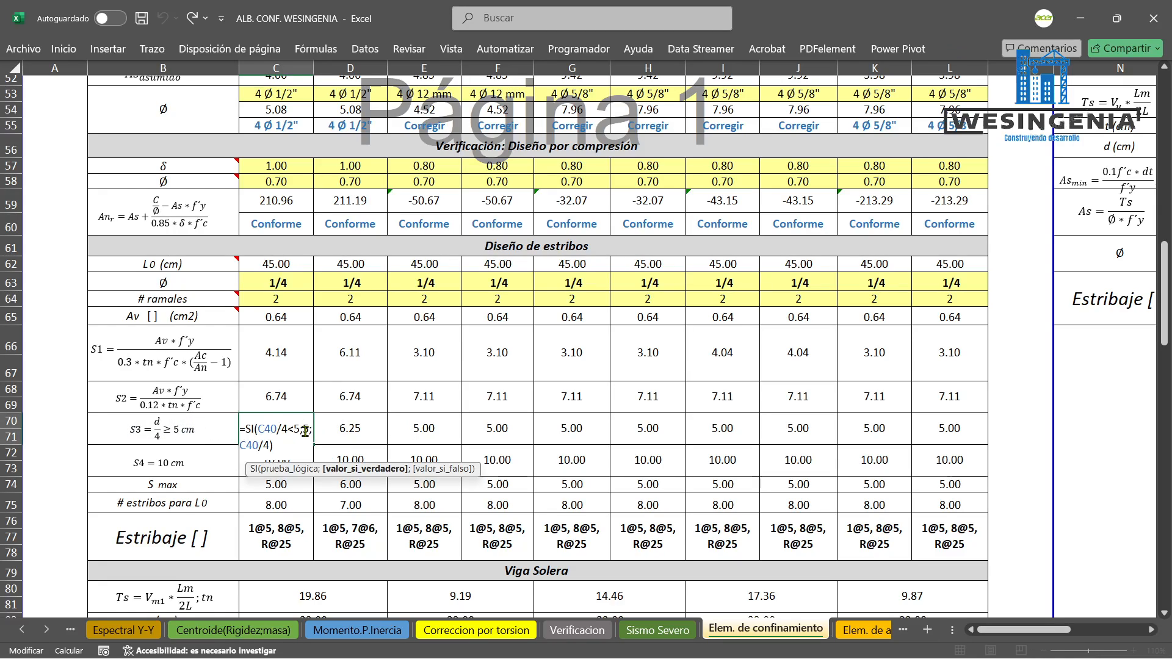
key(Escape)
click(336, 429)
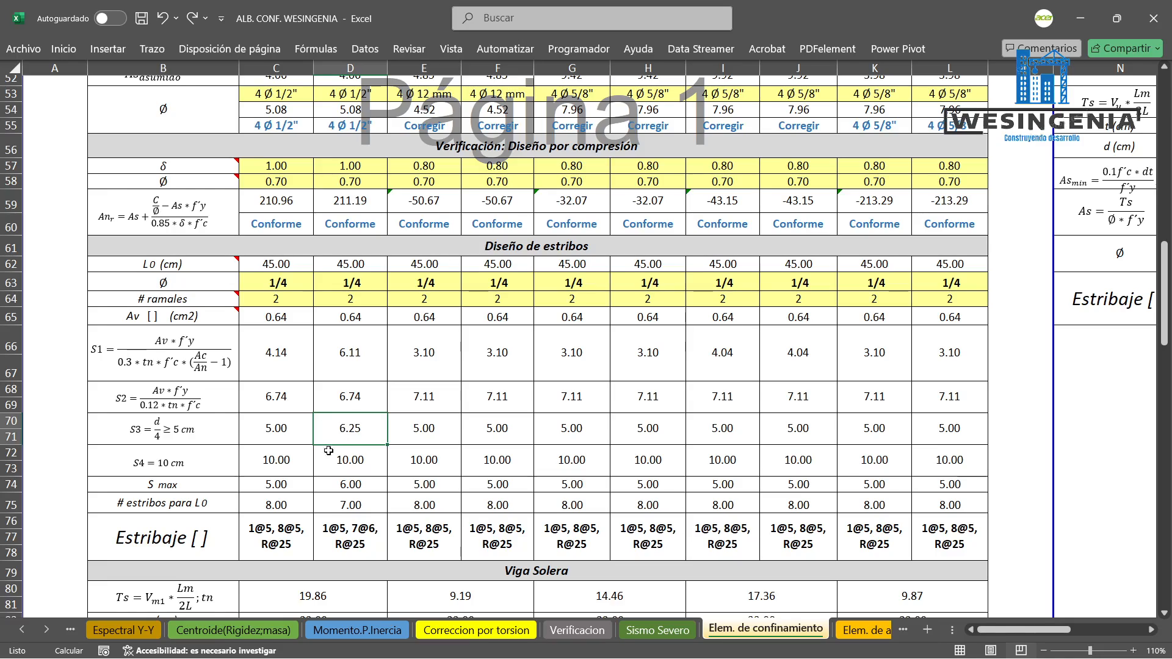
click(290, 459)
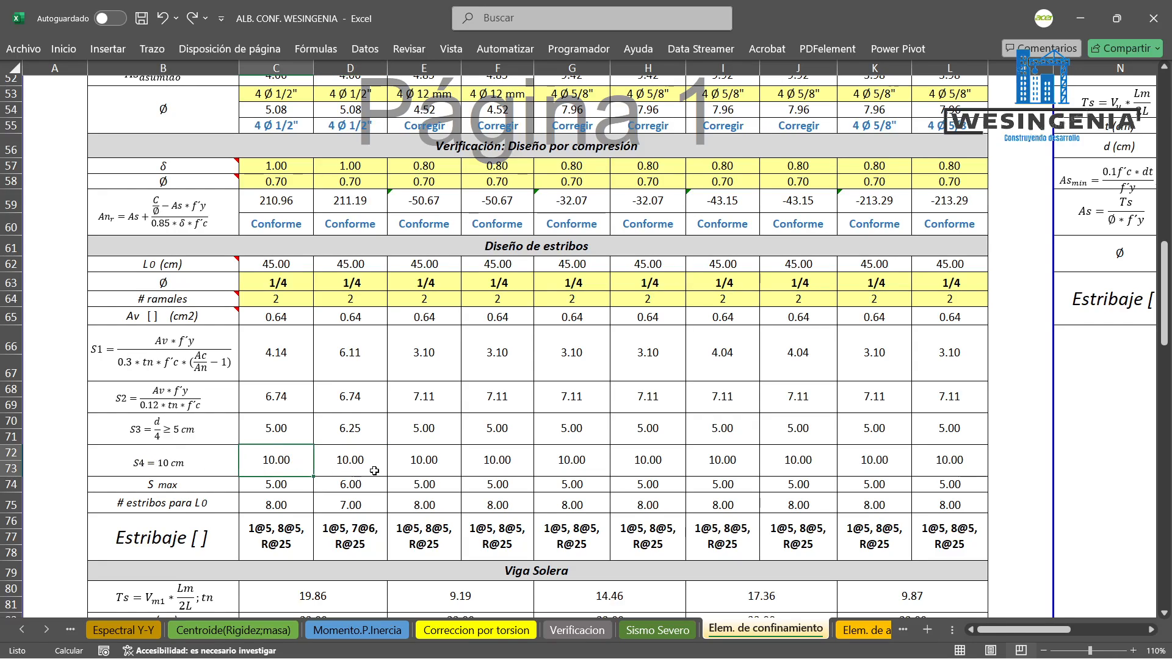
Compare the S max value in C74 with the S1 to S4 spacings in C66:C73 and the 5 cm limit of S3.
click(273, 486)
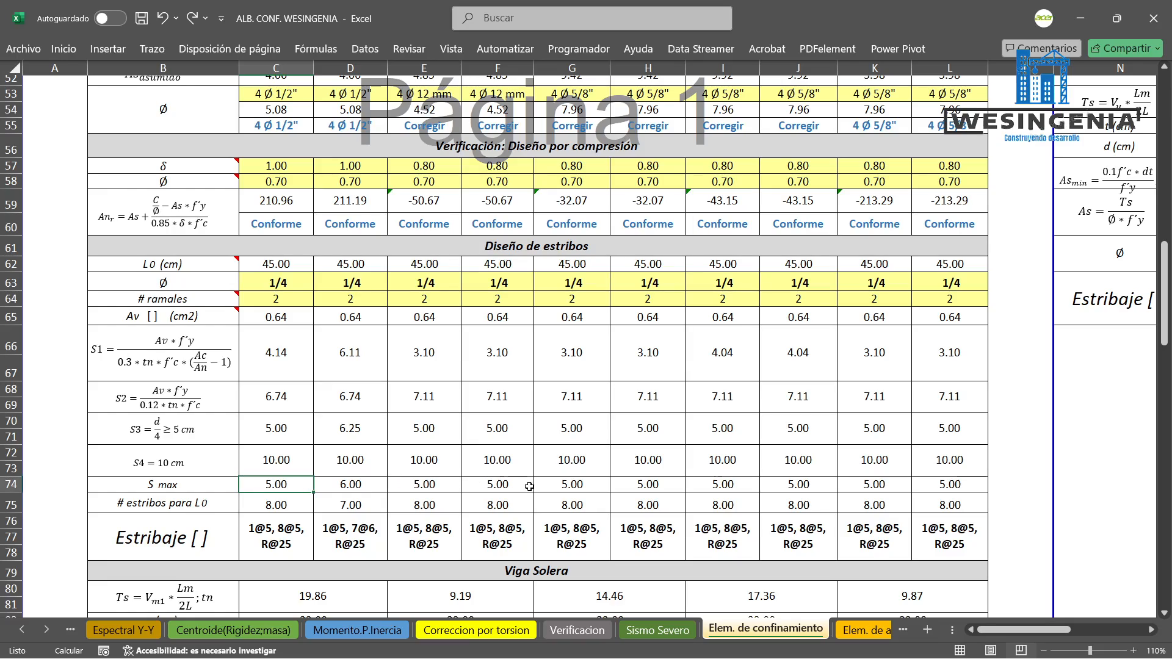
drag(284, 360, 290, 458)
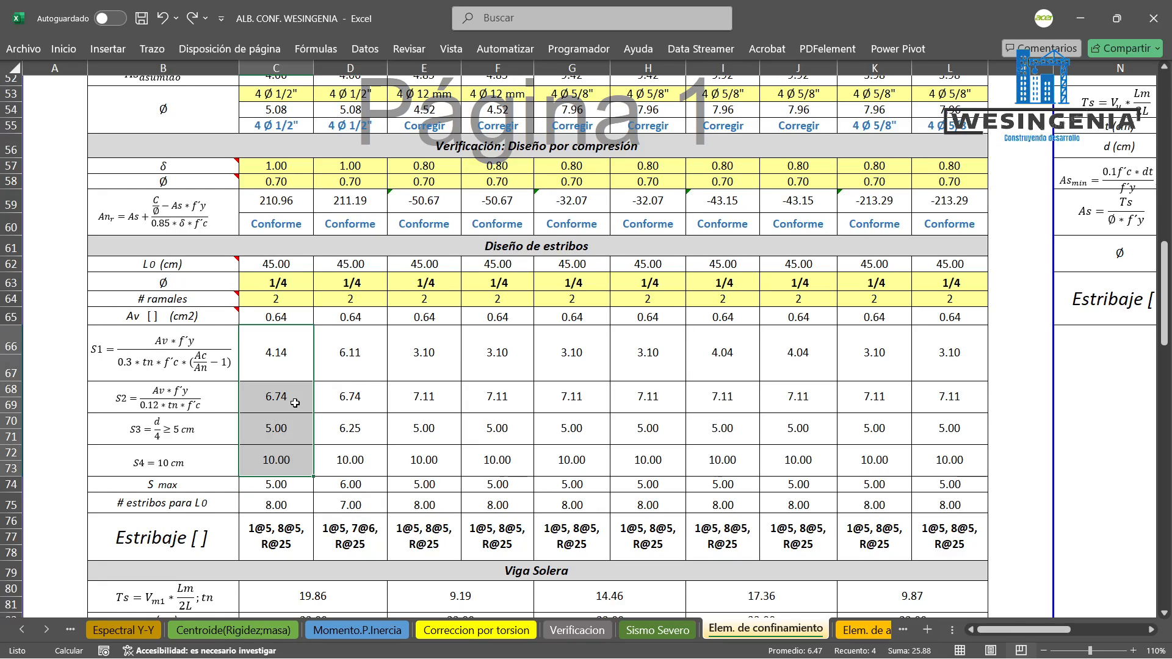
click(287, 487)
drag(276, 353, 280, 457)
click(174, 427)
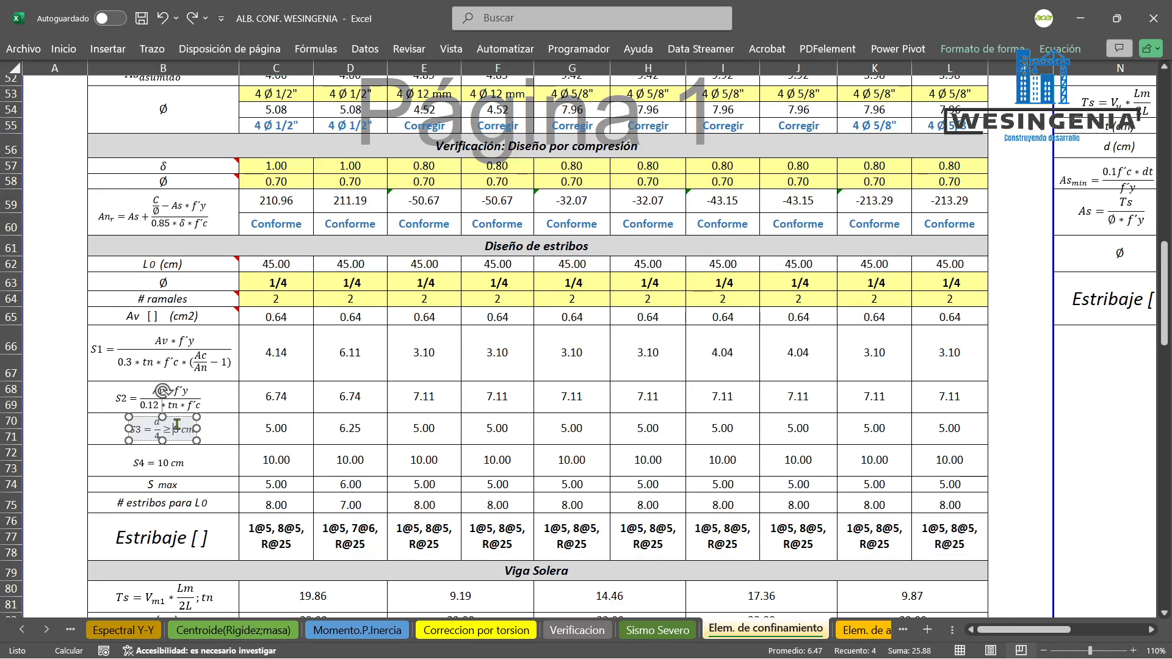
click(242, 434)
click(282, 483)
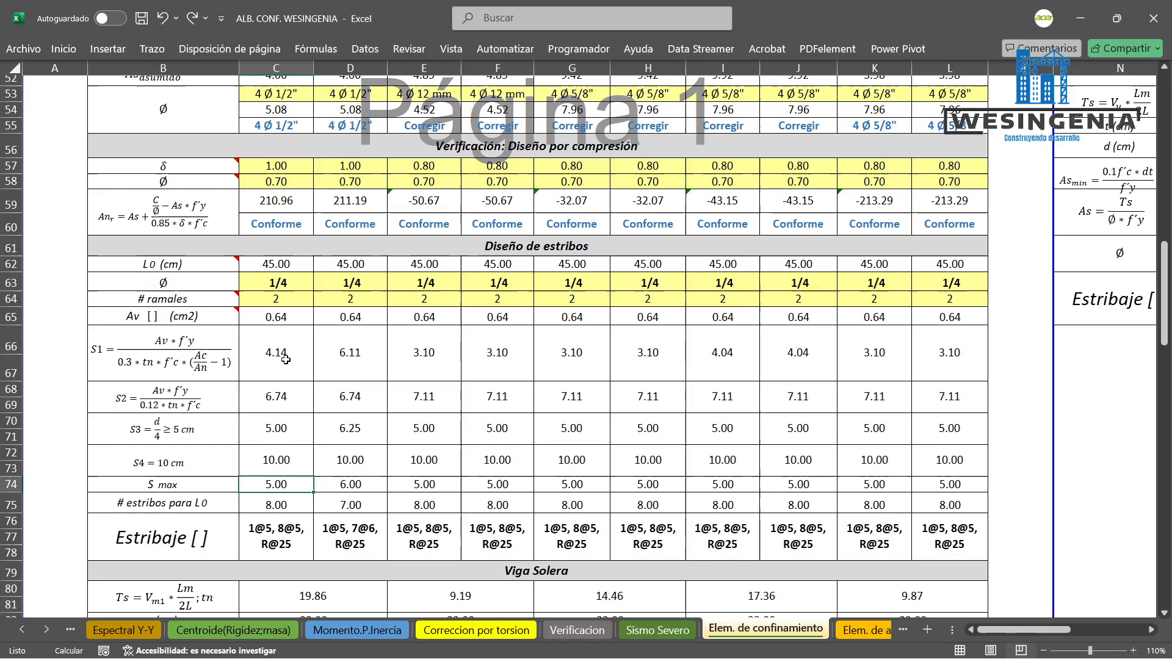
drag(276, 366, 285, 465)
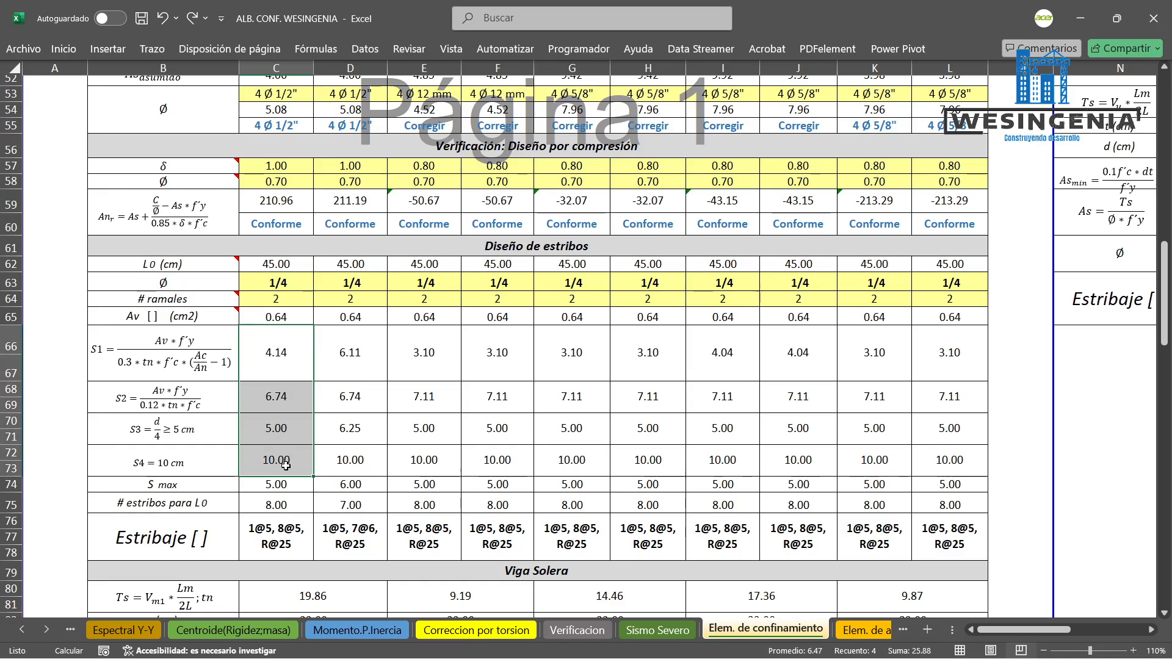
click(289, 424)
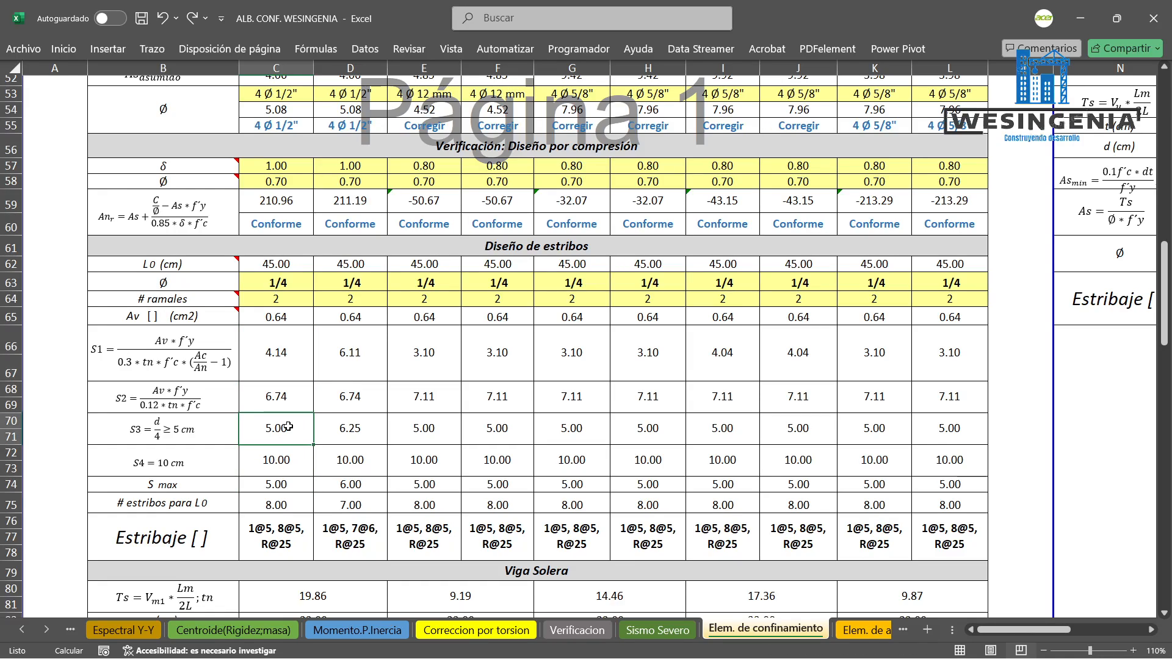
click(291, 486)
Compare the S max value in D74 with the S1 to S4 spacings in D66:D73.
click(362, 484)
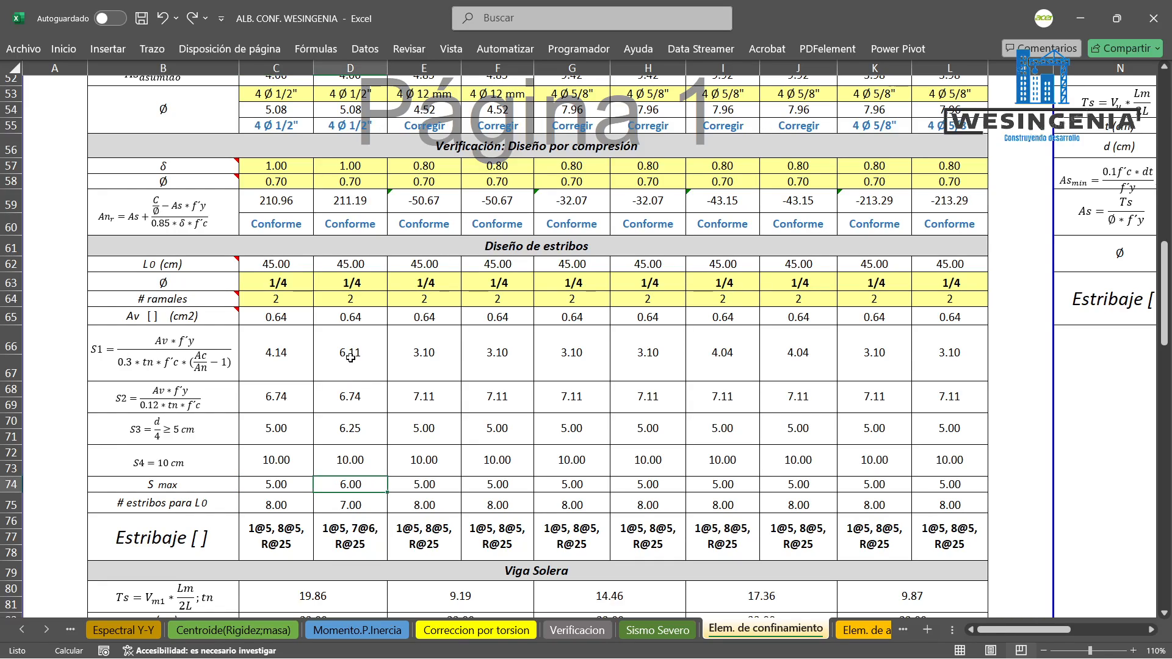
drag(350, 359, 358, 457)
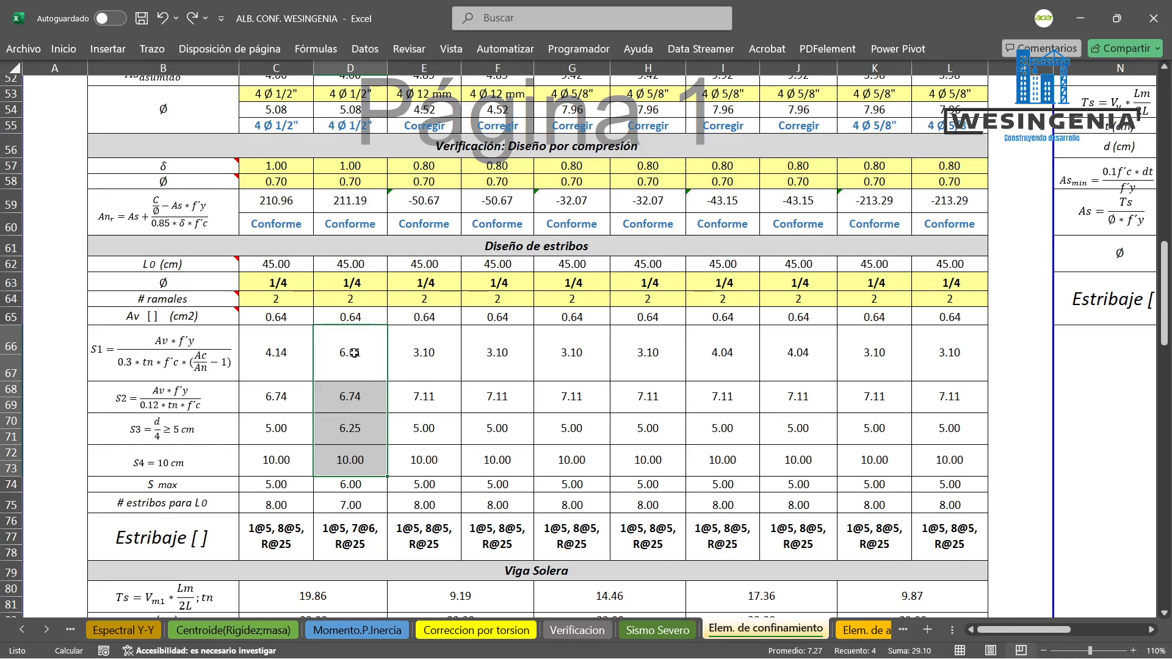
click(367, 485)
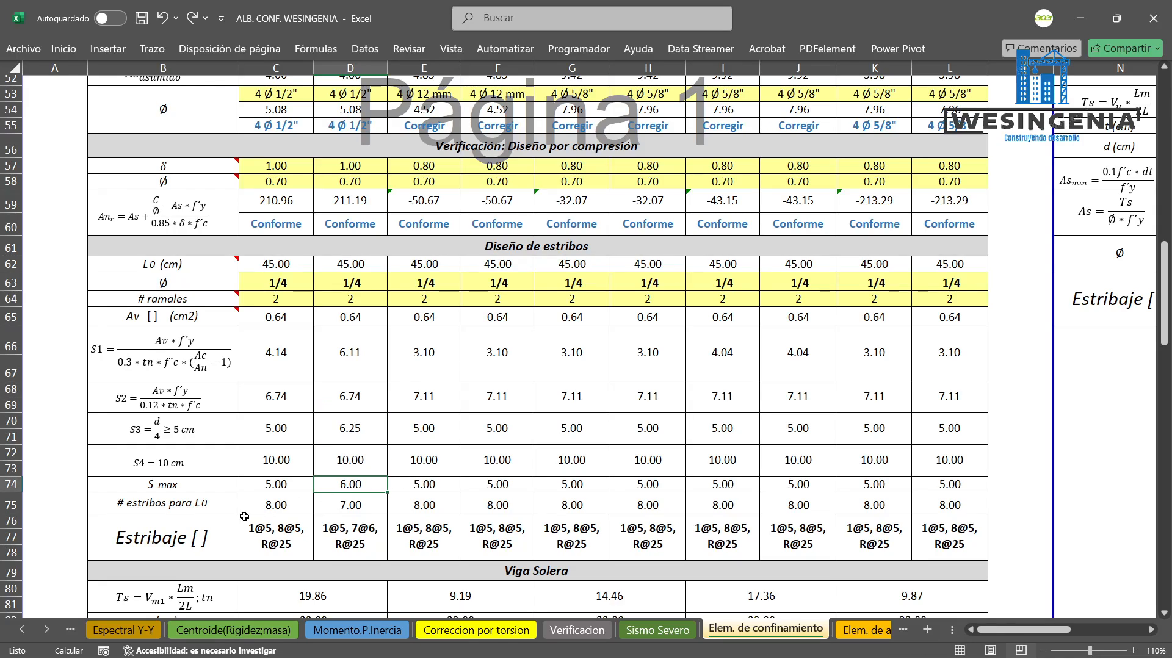
Inspect the stirrup count formula in C75 and the L0 length it references in C62.
click(262, 506)
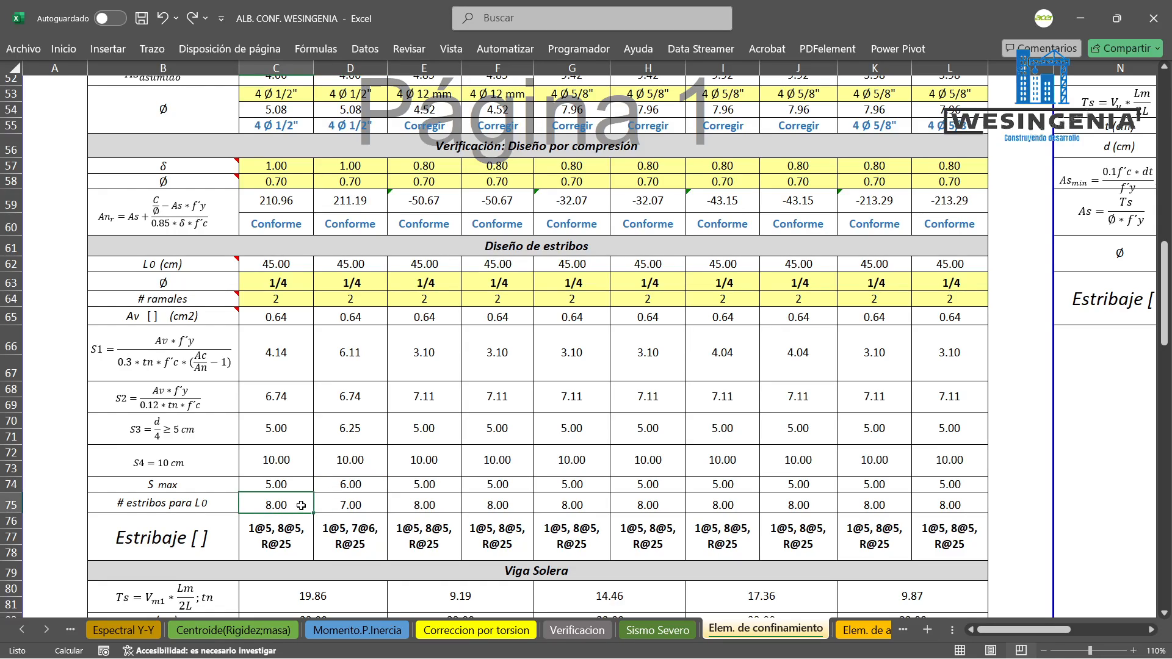
double_click(301, 505)
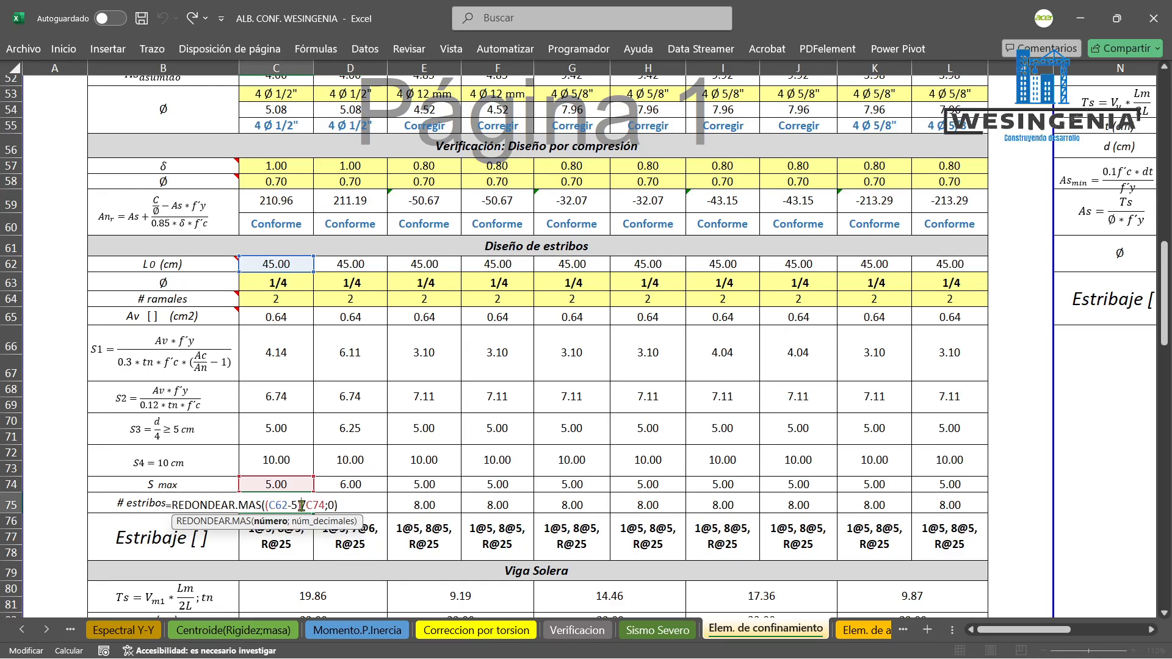
click(280, 267)
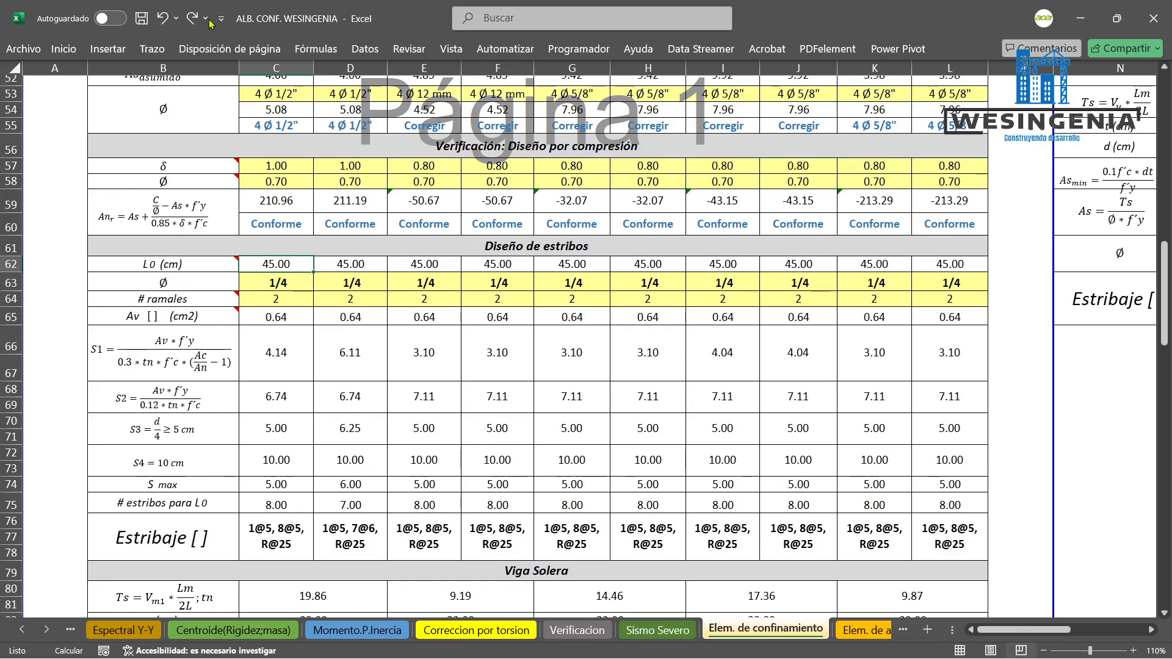
Sketch the two side outlines of a confinement column in blue ink over columns G and H, from row 65 down to row 75.
click(157, 46)
click(176, 90)
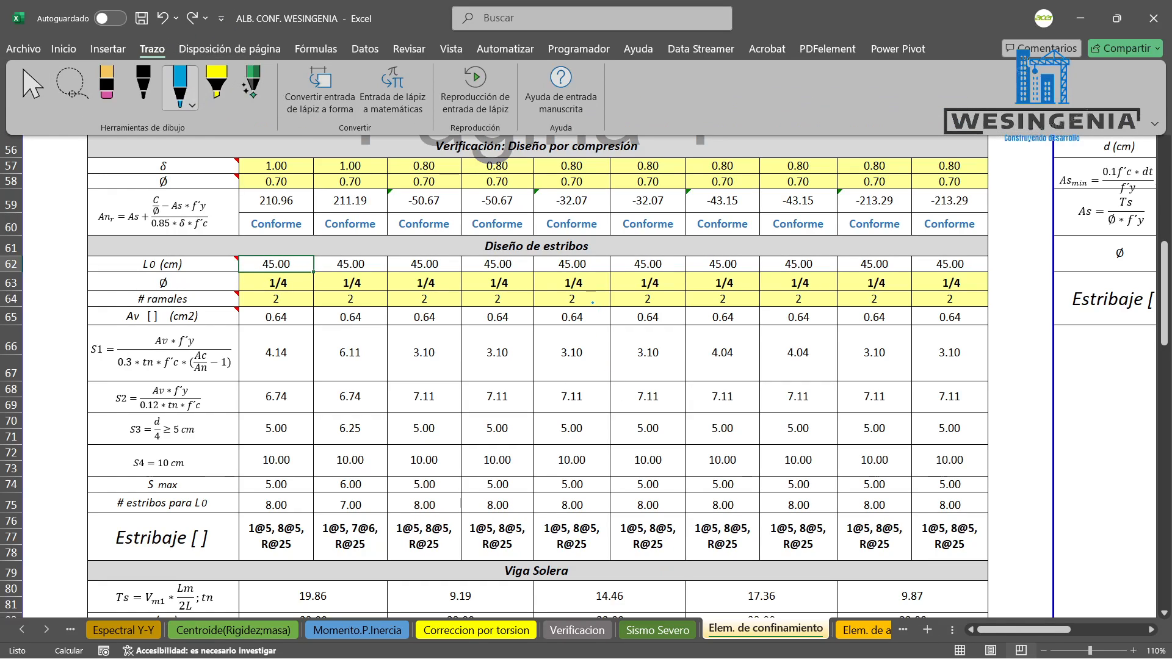
mouse_move(571, 302)
mouse_down()
mouse_move(596, 306)
mouse_move(591, 514)
mouse_up()
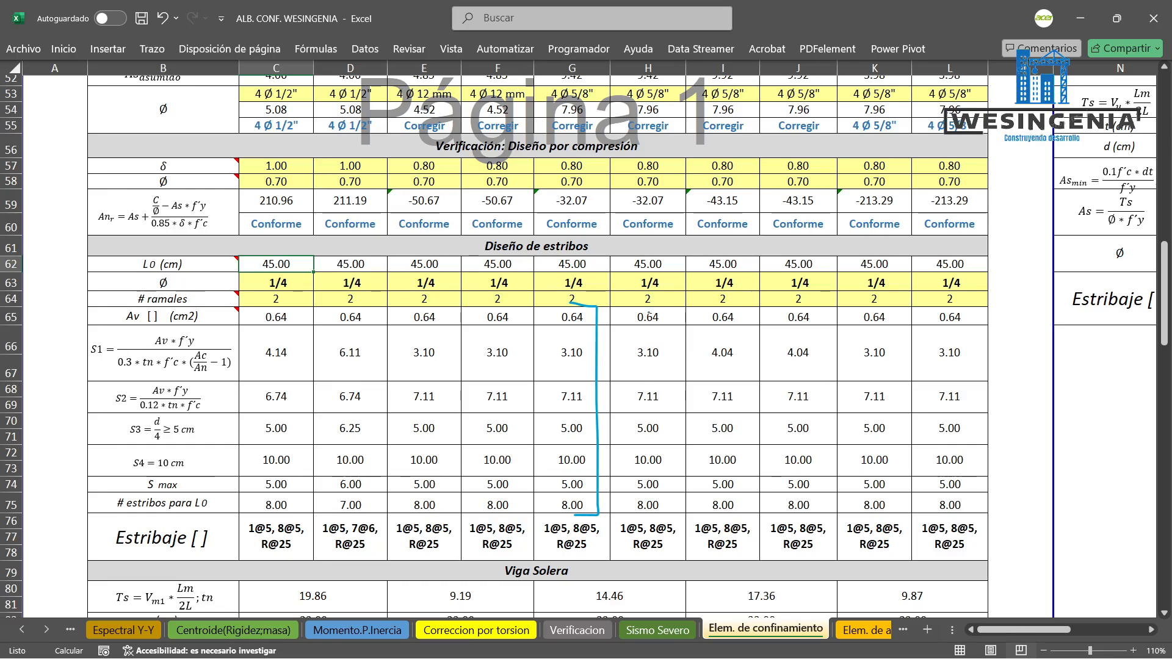
mouse_move(652, 307)
mouse_down()
mouse_move(653, 517)
mouse_move(679, 517)
mouse_up()
drag(653, 308, 699, 307)
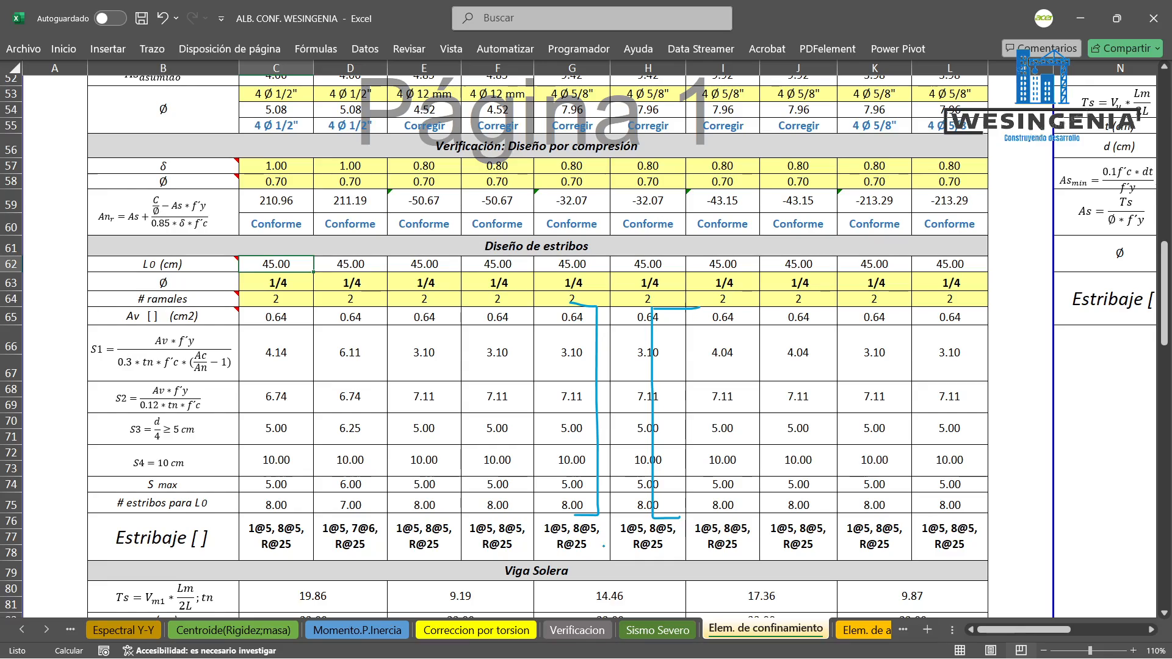
Ink a foundation line labelled s/c under the column sketch and mark the Lo length beside the column's base.
drag(535, 545, 712, 545)
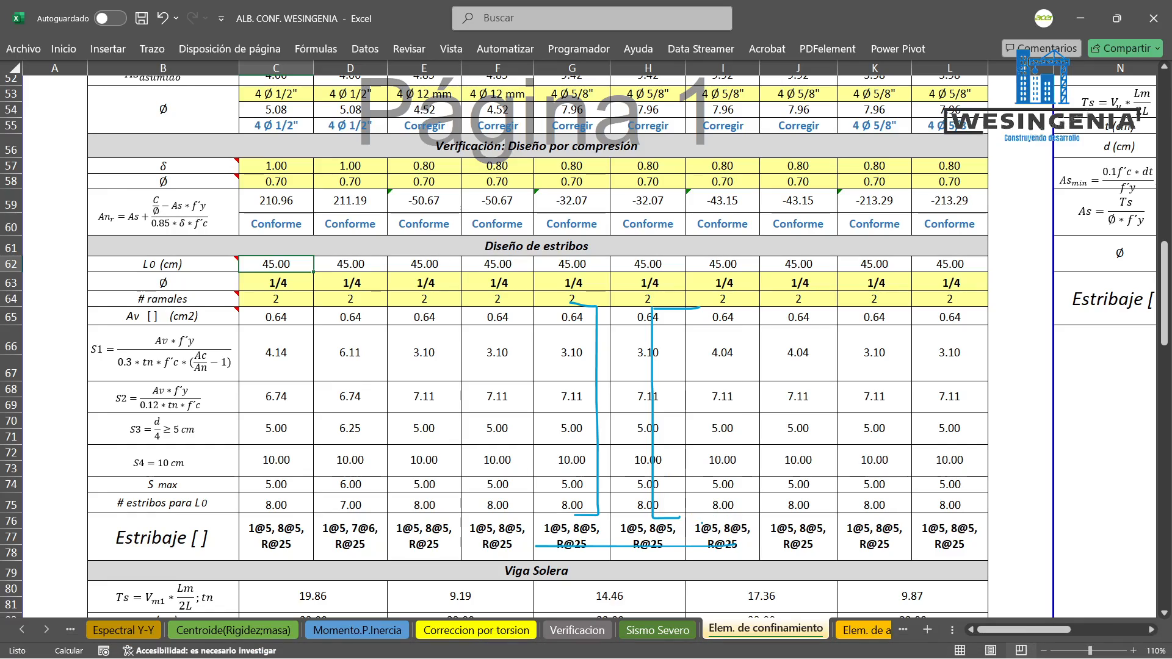
drag(748, 506, 728, 547)
drag(761, 525, 755, 544)
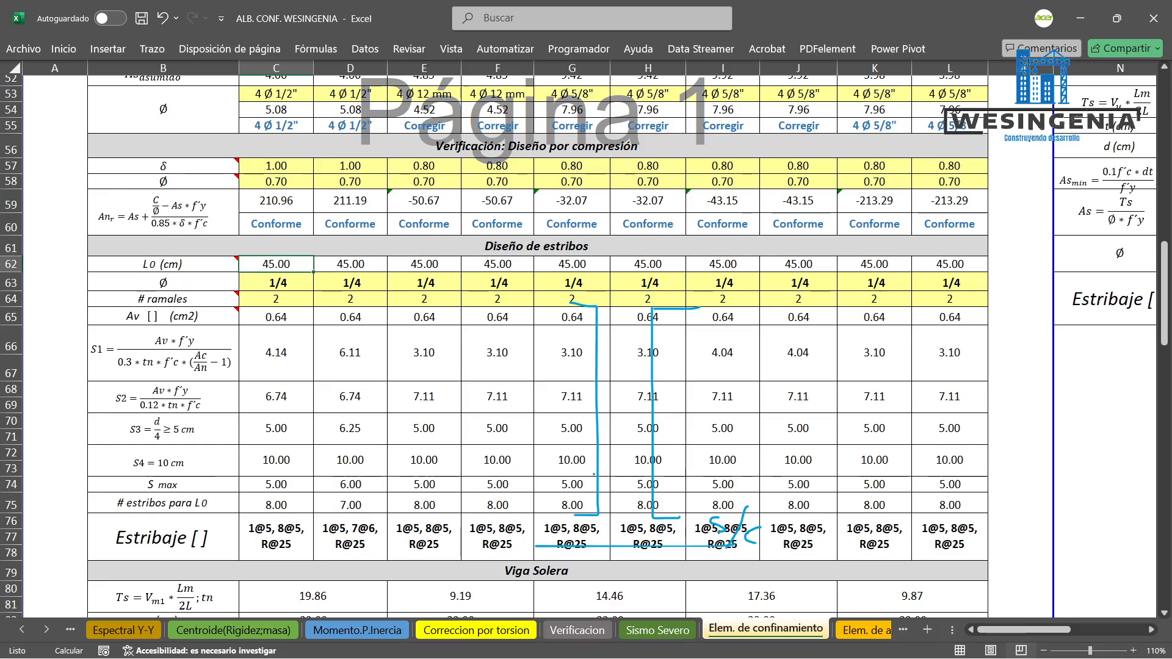
mouse_move(552, 464)
mouse_down()
mouse_move(573, 464)
mouse_move(571, 507)
mouse_up()
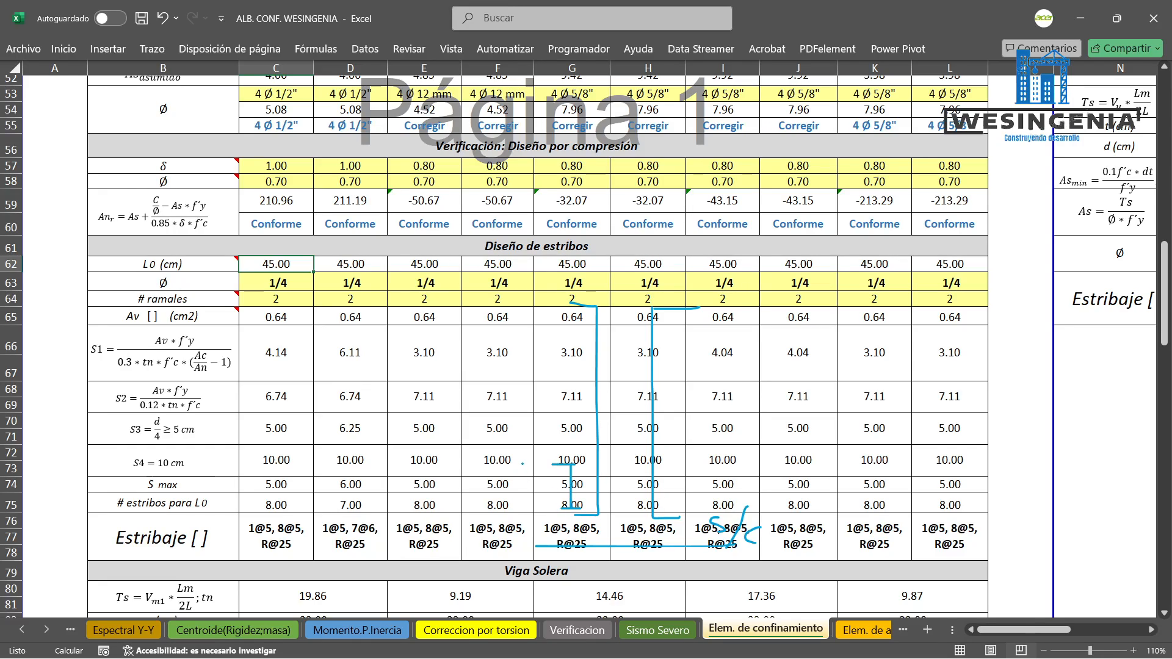
drag(522, 464, 533, 492)
Inspect the REDONDEAR.MAS stirrup count formulas in C75 and D75 against the L0 and S max cells they reference.
click(274, 472)
click(301, 507)
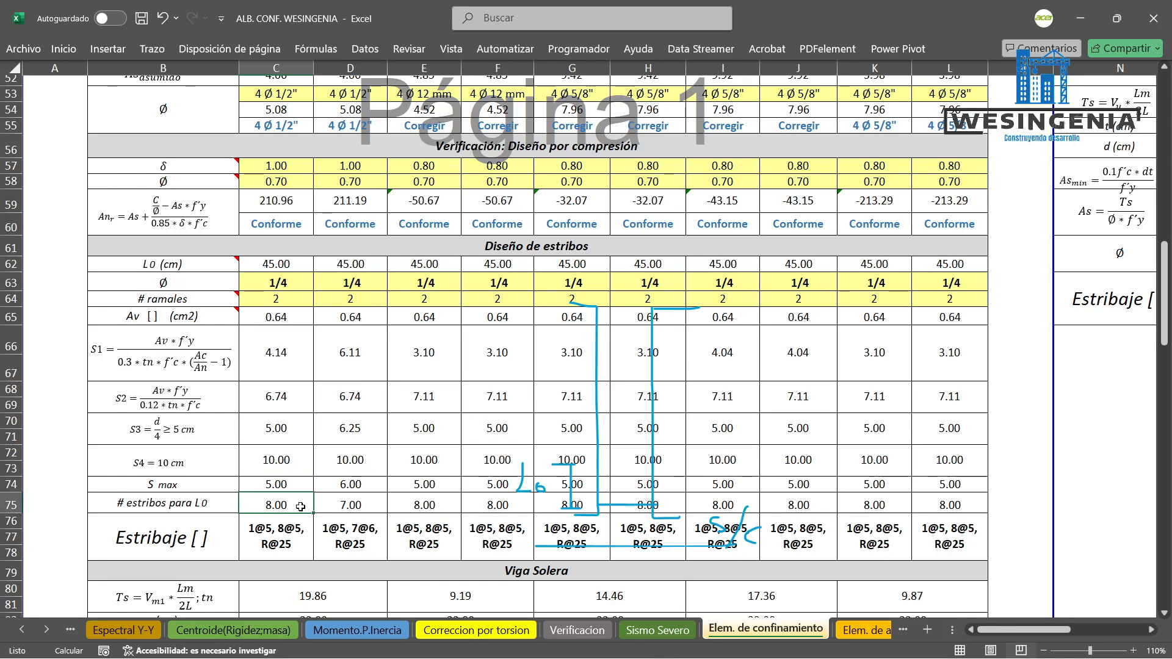
double_click(293, 499)
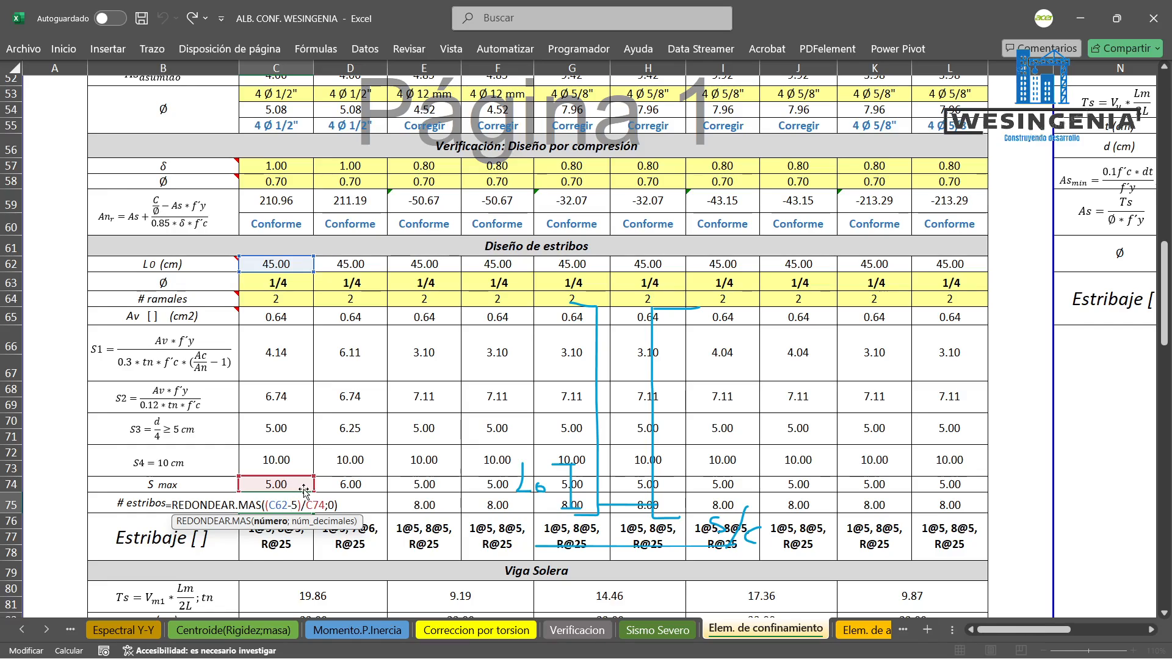
key(ctrl+Return)
click(349, 507)
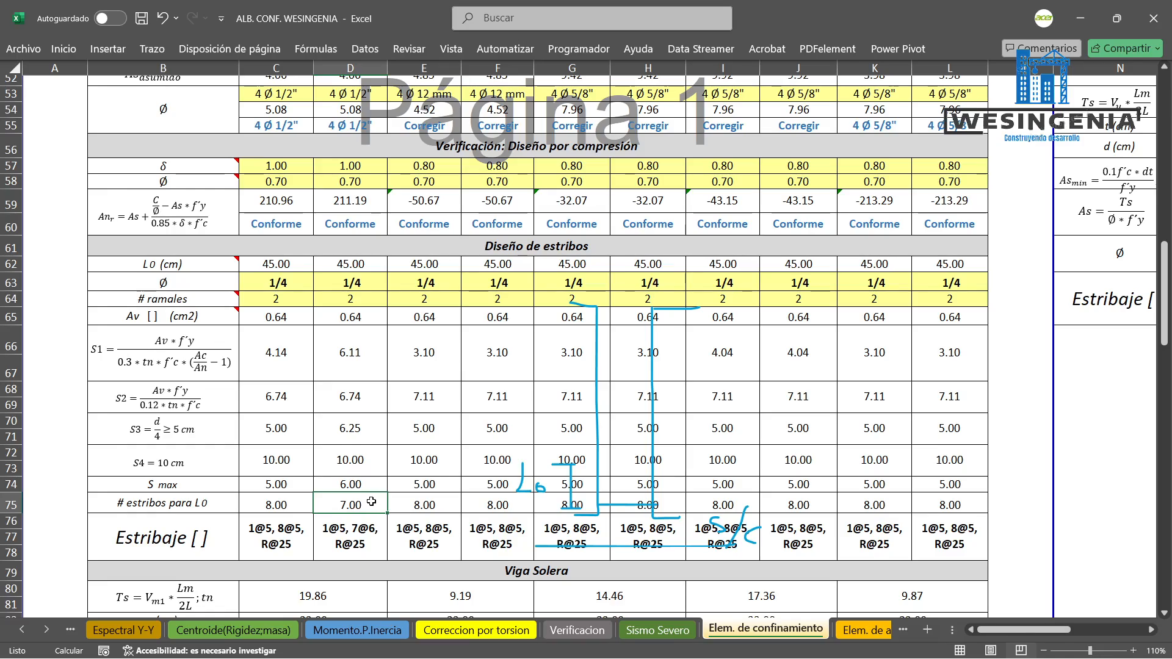
double_click(371, 501)
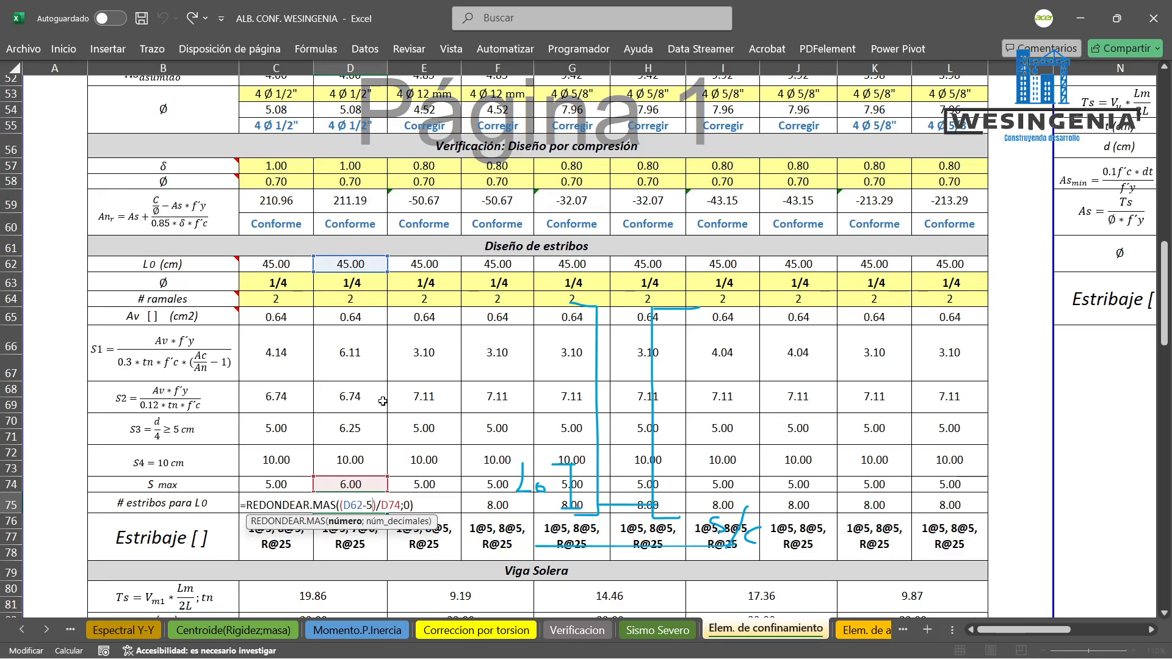
key(Escape)
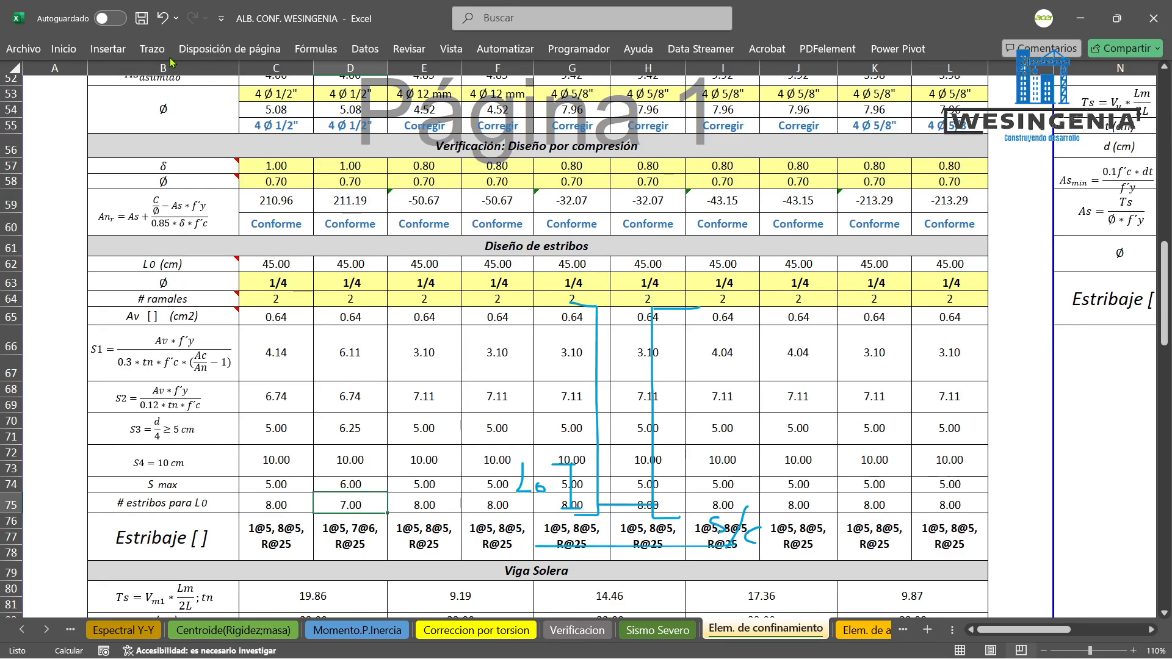
Ink horizontal stirrups within the Lo zone of the column sketch, bracket them and annotate their spacing as @ 5 cm.
click(152, 49)
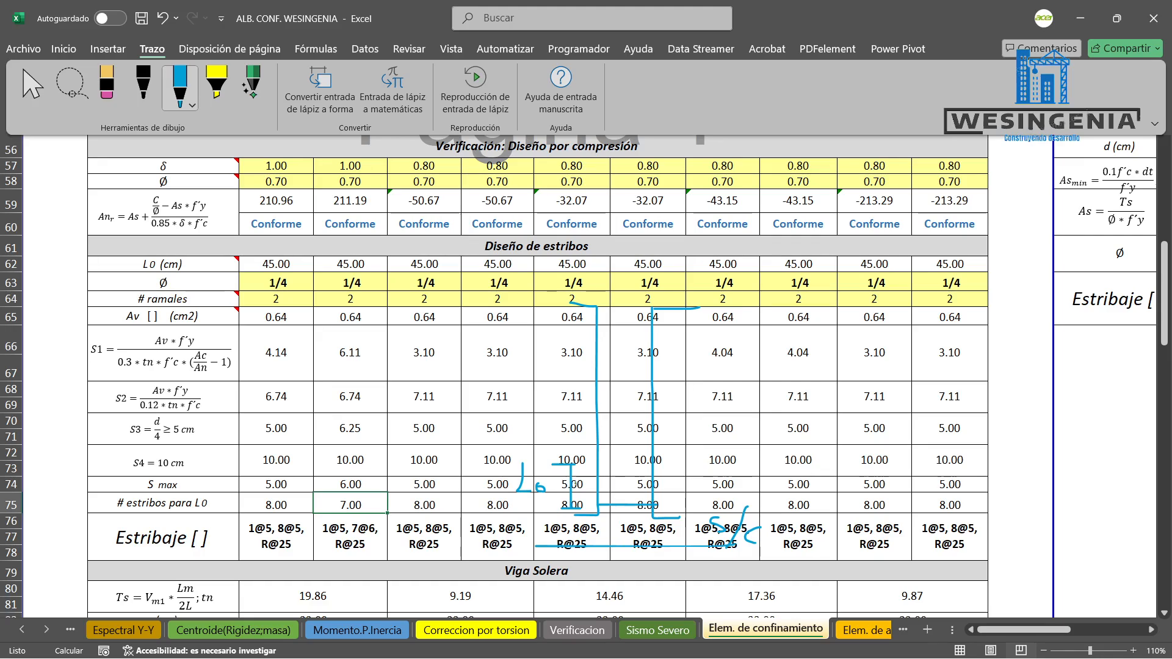
mouse_move(600, 490)
mouse_down()
mouse_move(641, 490)
mouse_move(644, 458)
mouse_move(676, 474)
mouse_move(674, 513)
mouse_up()
mouse_move(702, 462)
mouse_down()
mouse_move(716, 485)
mouse_move(745, 475)
mouse_up()
drag(746, 465, 759, 474)
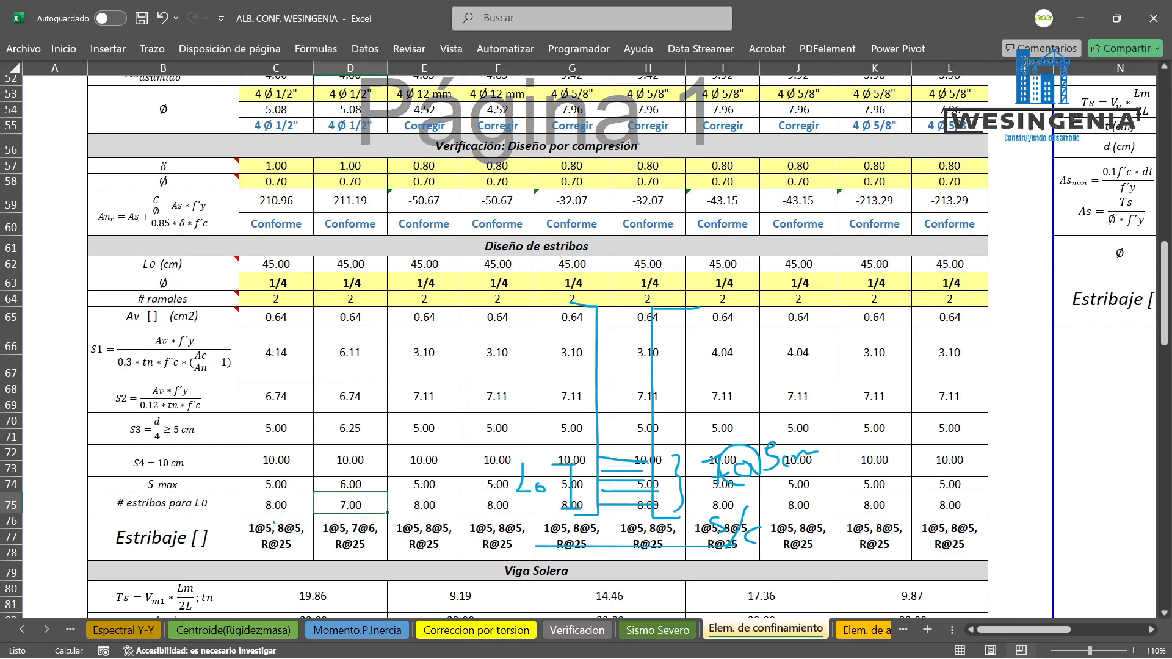
mouse_move(544, 626)
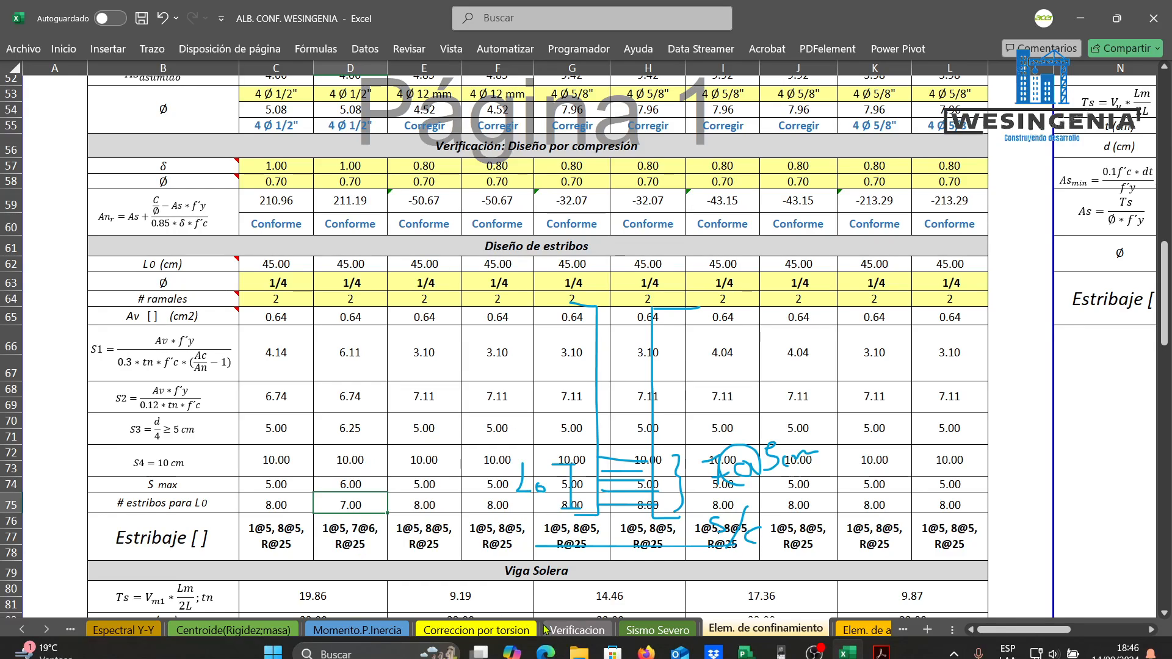
Circle the S max value in D74 and the stirrup count in C75 in ink, and handwrite the 8 @ notation beside column C.
mouse_move(332, 491)
mouse_down()
mouse_move(370, 478)
mouse_move(351, 470)
mouse_up()
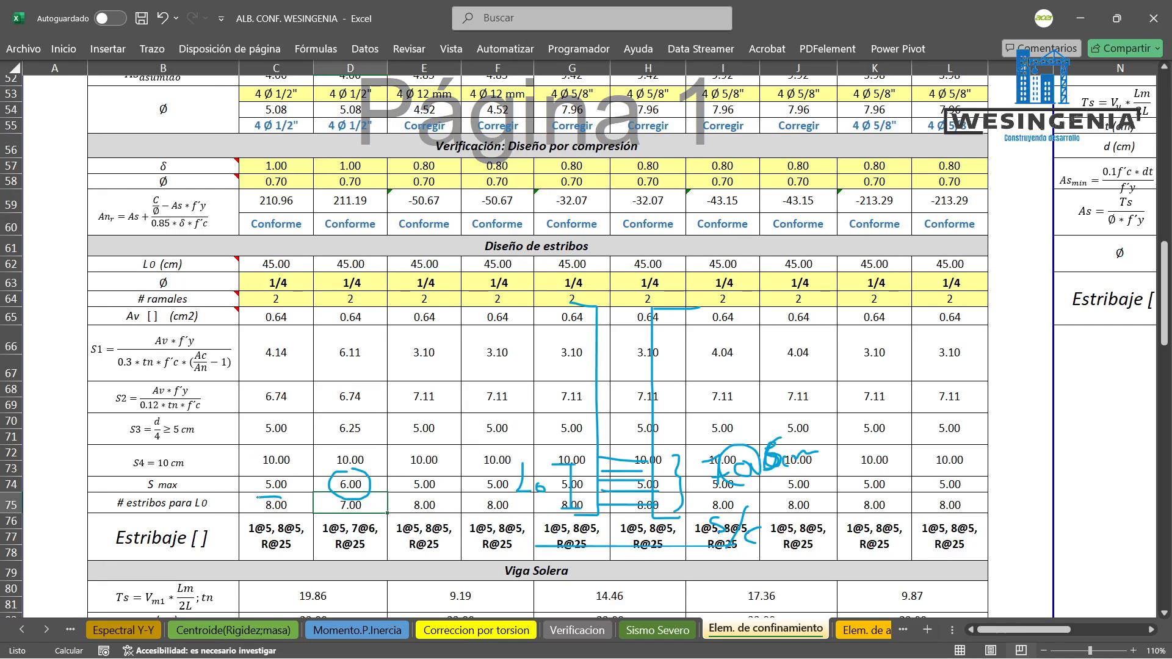
drag(263, 510, 254, 498)
drag(218, 438, 226, 462)
mouse_move(213, 447)
mouse_down()
mouse_move(239, 442)
mouse_move(222, 449)
mouse_move(250, 453)
mouse_up()
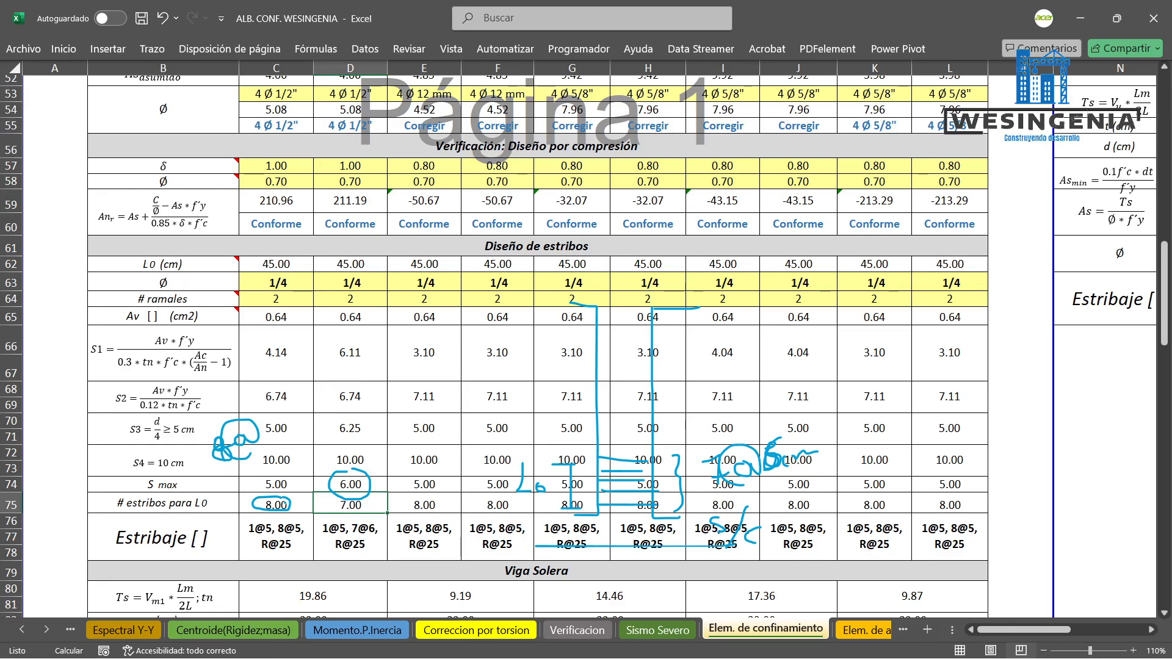
drag(281, 406, 268, 430)
drag(273, 467, 279, 478)
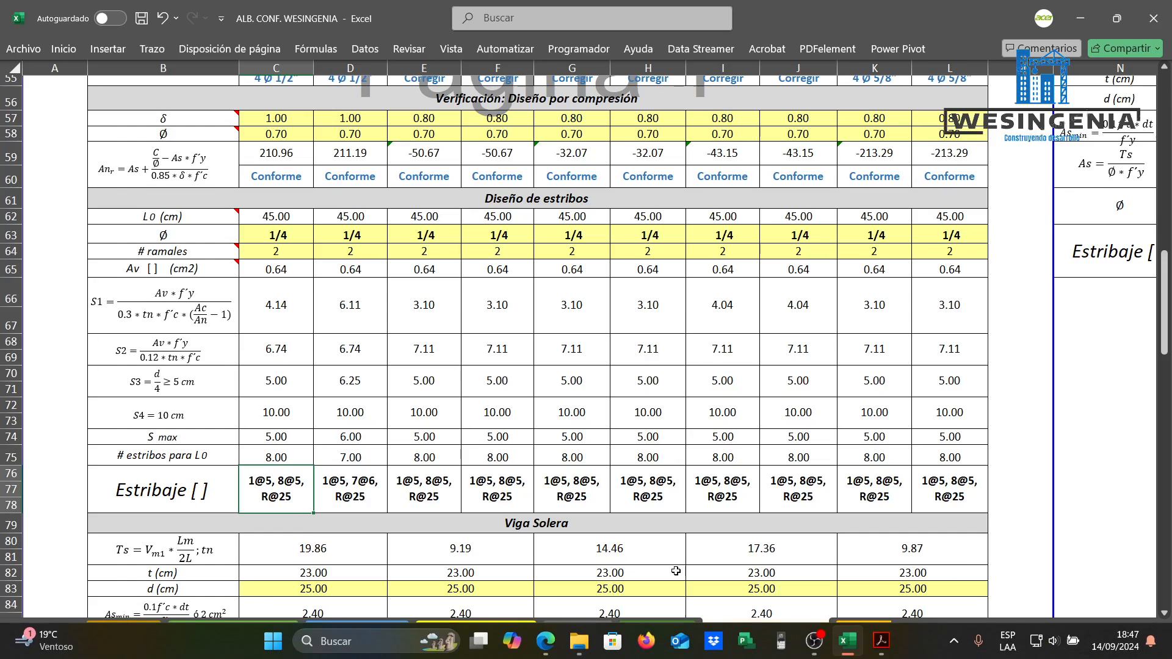
Inspect the Estribaje text formulas in C76 through F76 and compare the stirrup layouts of C76 and D76.
click(340, 490)
double_click(273, 492)
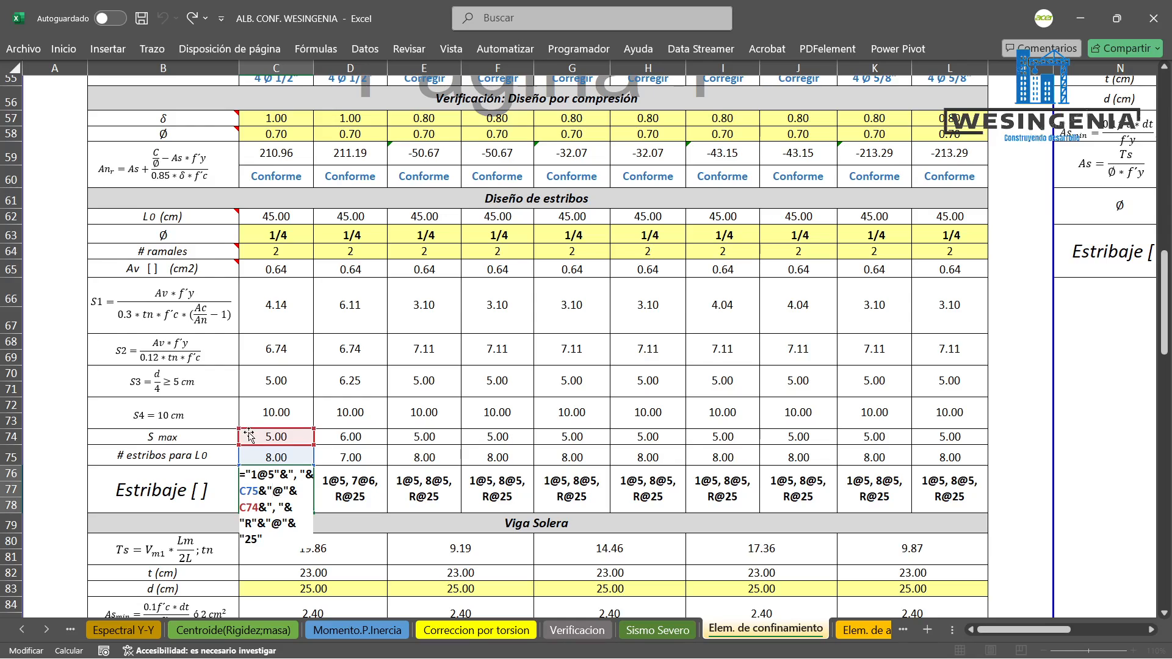
key(Escape)
double_click(347, 481)
key(Escape)
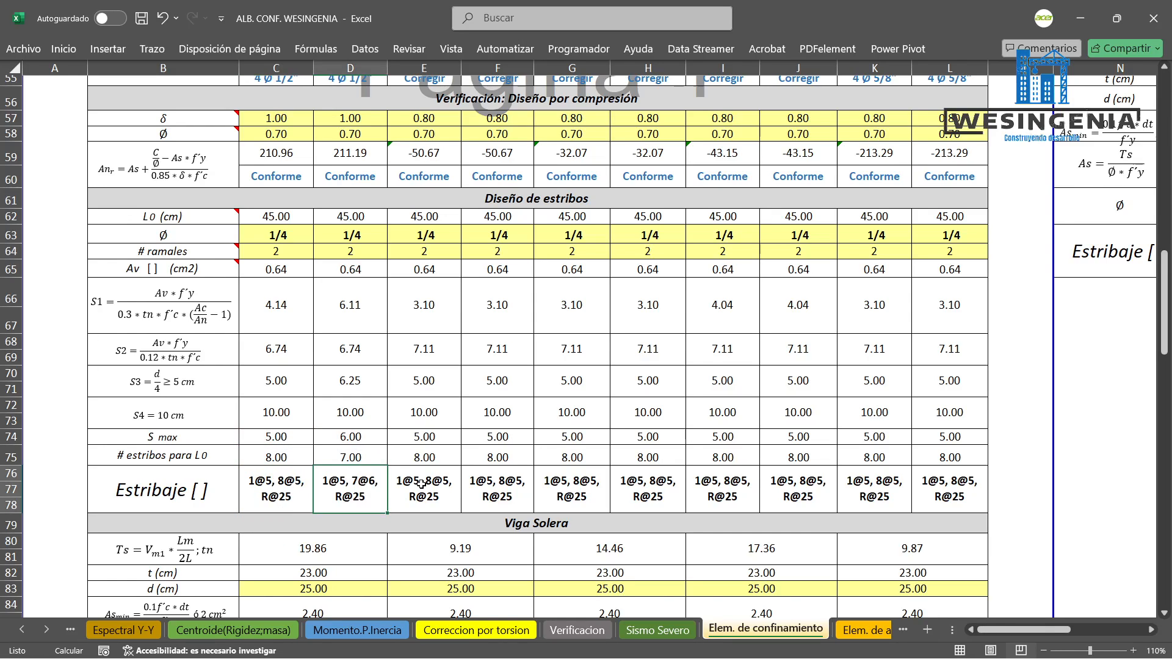
double_click(421, 485)
key(Escape)
double_click(496, 485)
key(Escape)
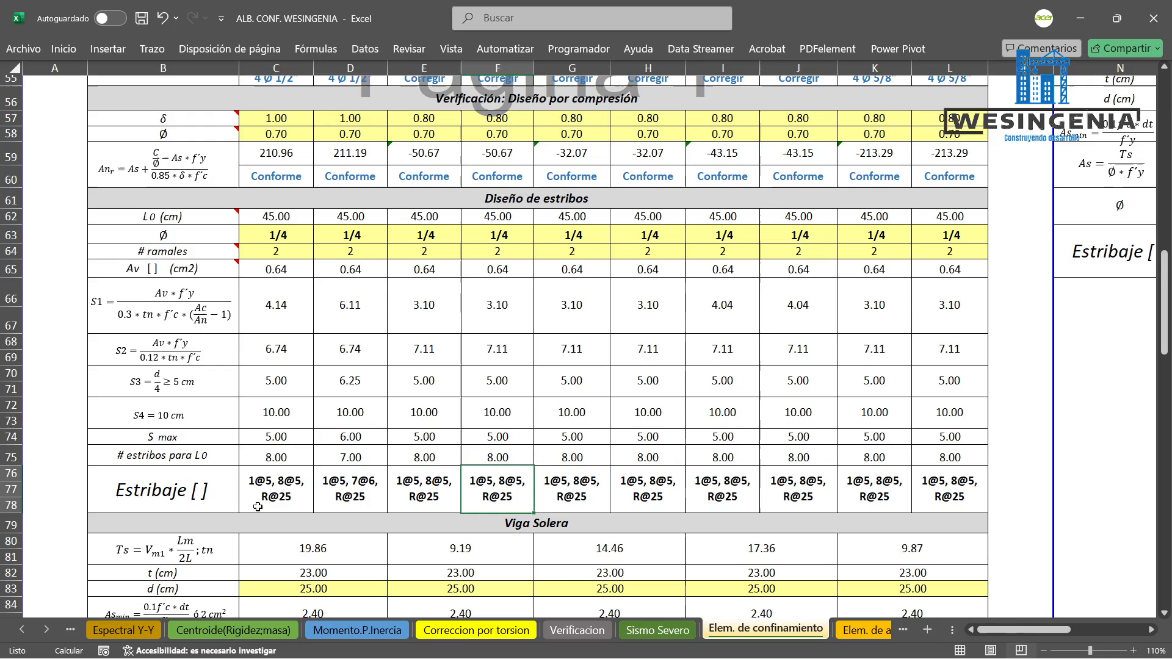
click(262, 498)
click(345, 488)
drag(273, 490, 360, 489)
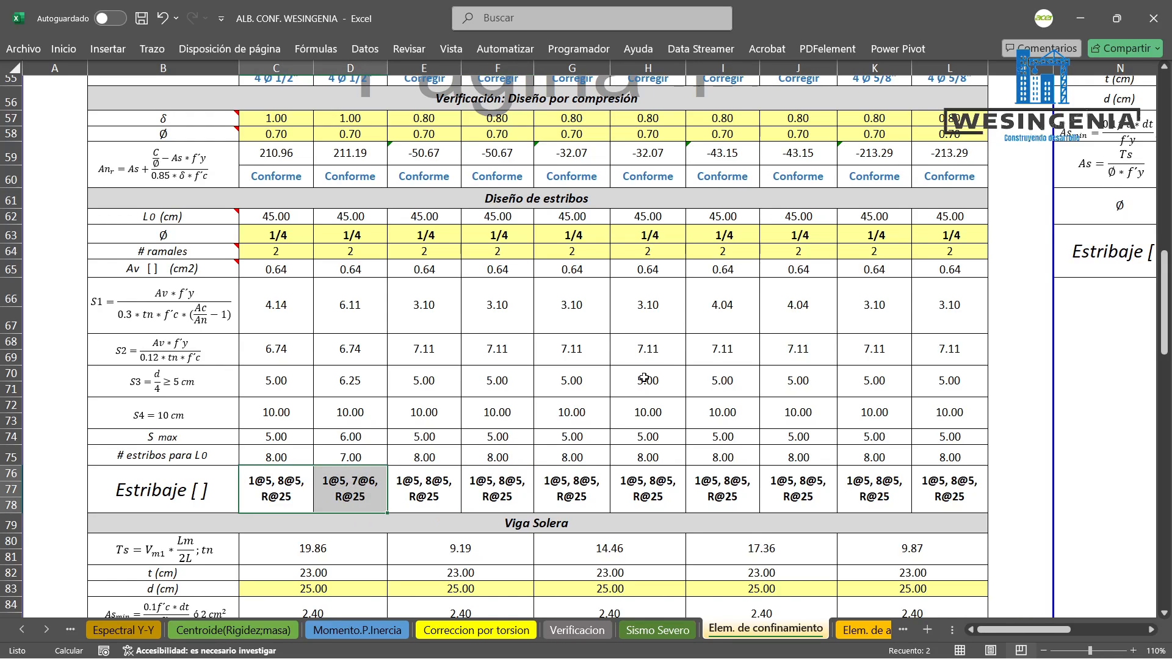
Sketch a rectangular wall panel on a horizontal base line in blue ink over the Viga Solera table.
scroll(644, 378, down, 6)
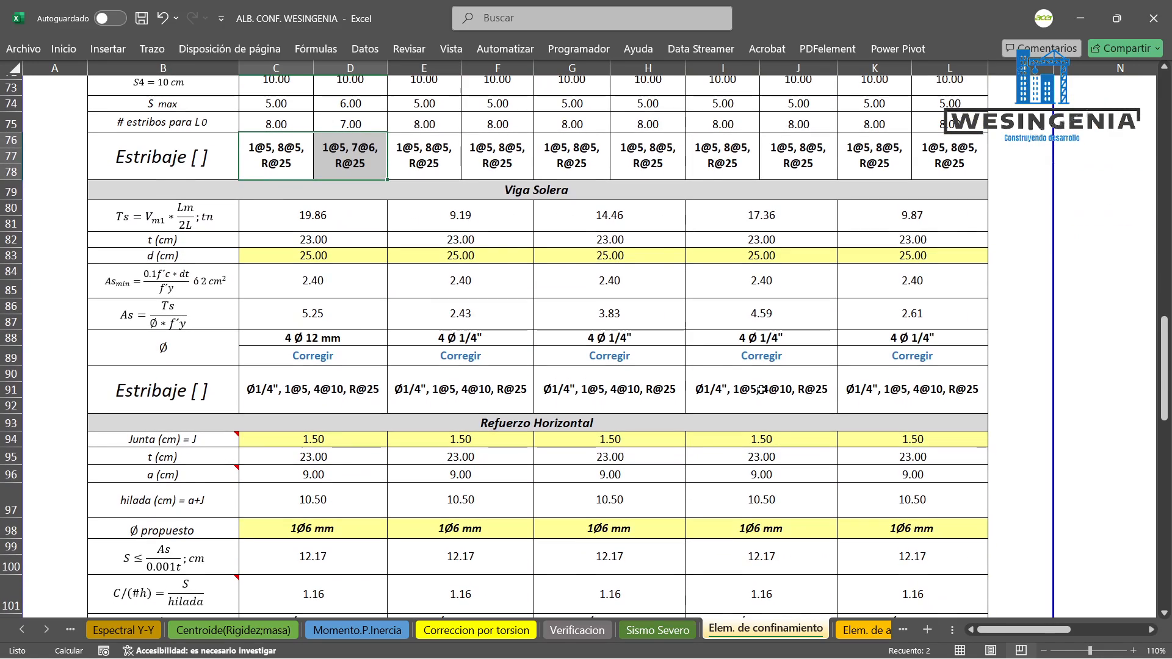
click(603, 188)
scroll(630, 173, down, 1)
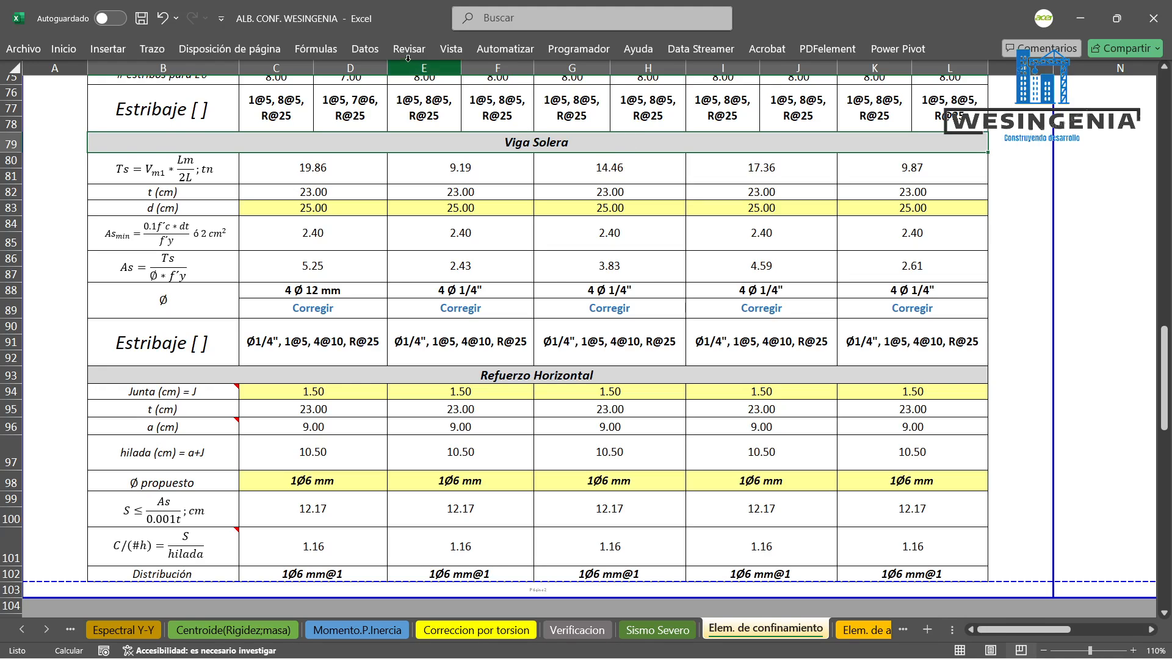
click(152, 49)
click(177, 92)
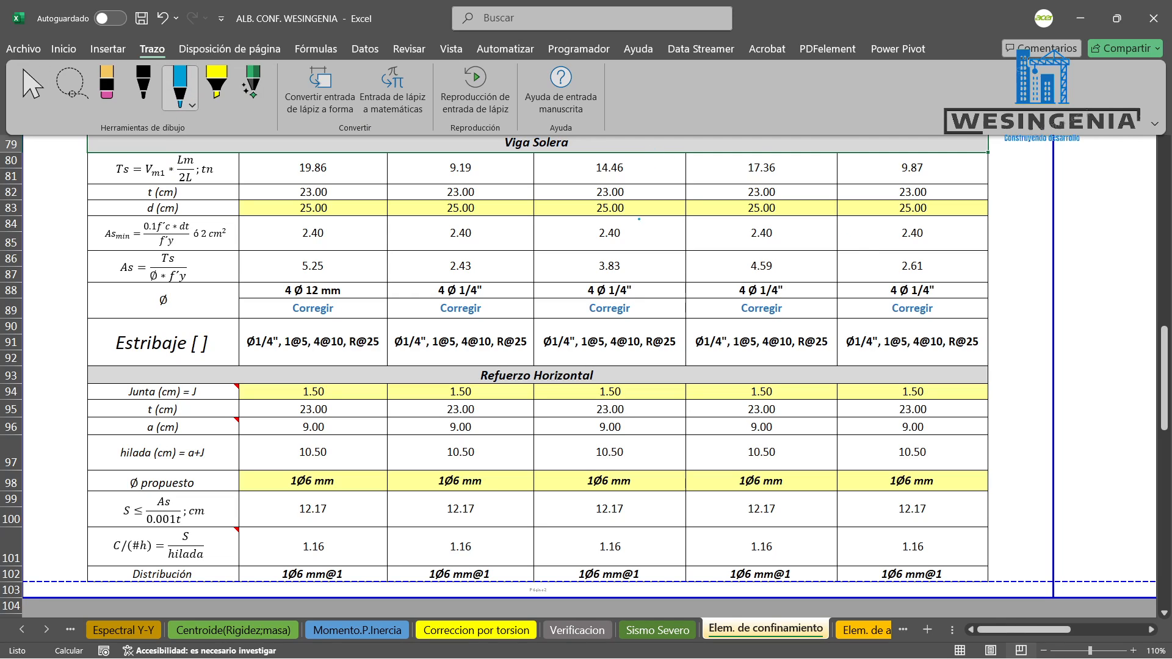
drag(654, 207, 657, 312)
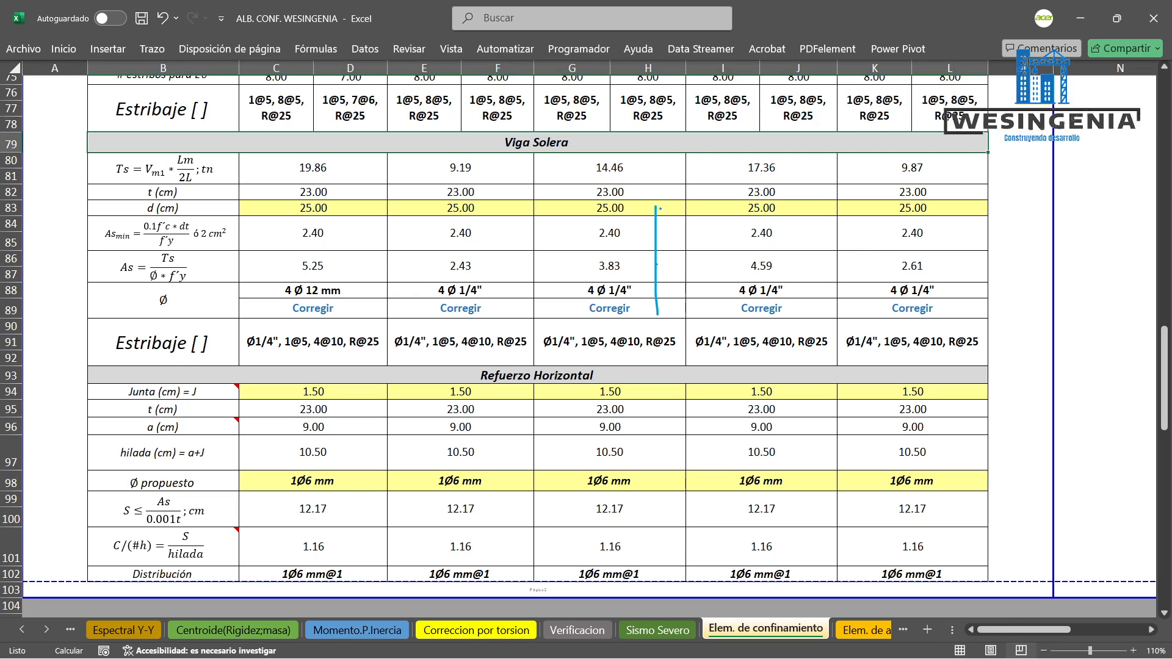
mouse_move(656, 207)
mouse_down()
mouse_move(764, 207)
mouse_move(797, 251)
mouse_move(802, 312)
mouse_up()
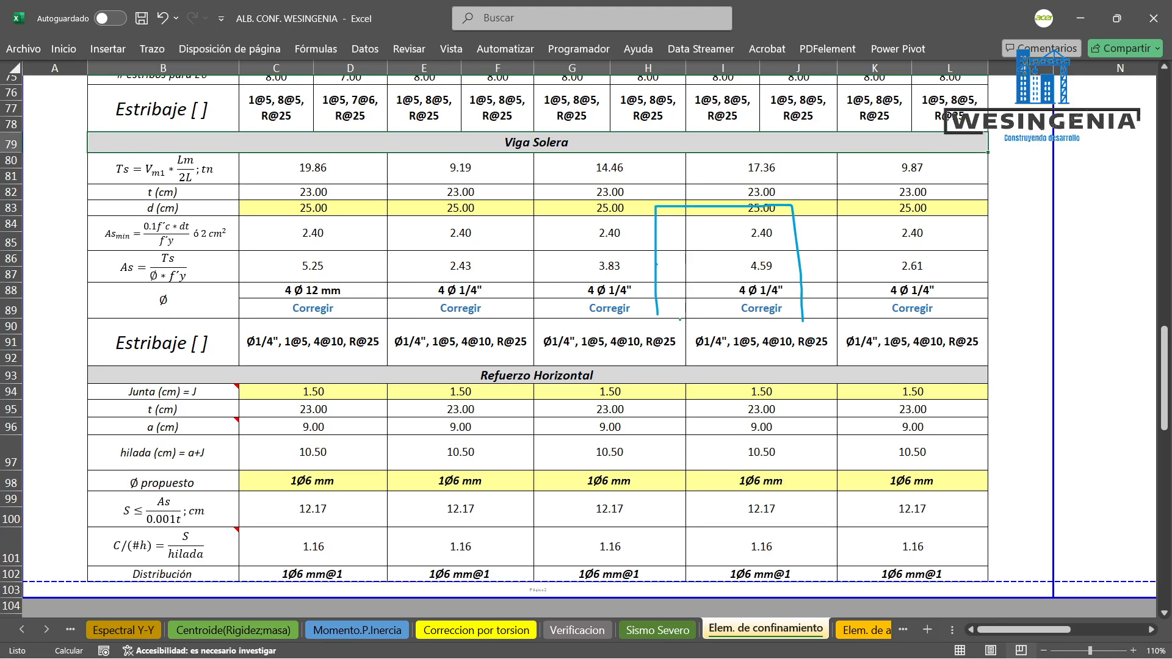
drag(618, 313, 838, 318)
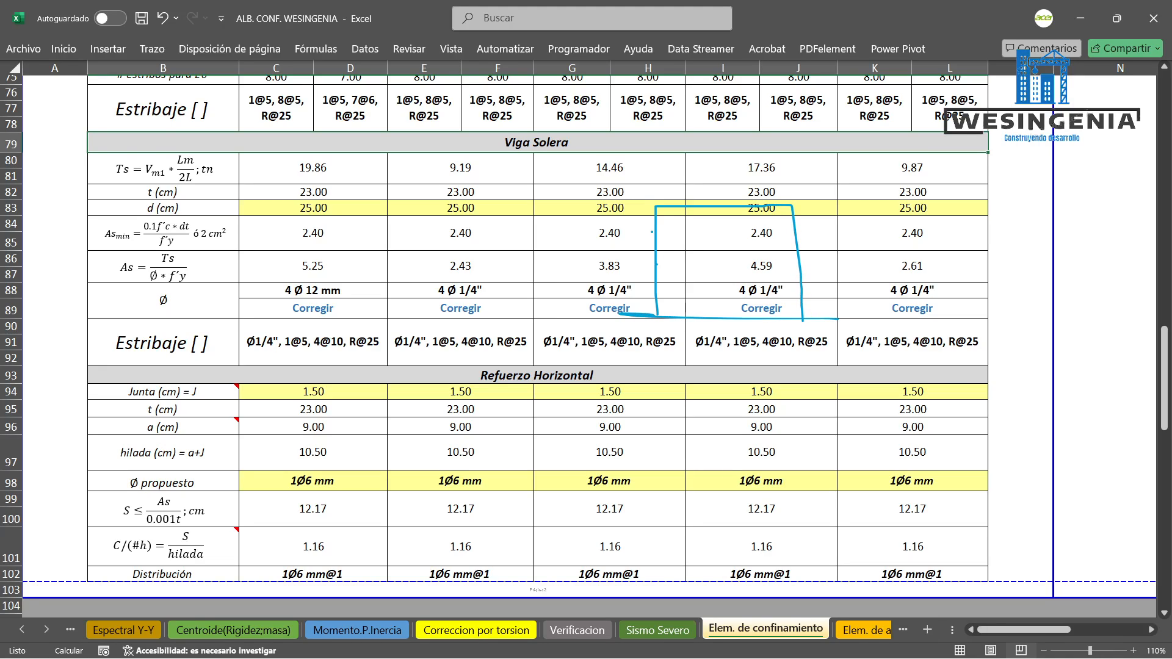
Add a horizontal force arrow V at the panel's upper-left corner and a compression diagonal marked C, undoing the loop around the diagonal.
mouse_move(551, 212)
mouse_down()
mouse_move(641, 214)
mouse_move(617, 199)
mouse_move(618, 218)
mouse_up()
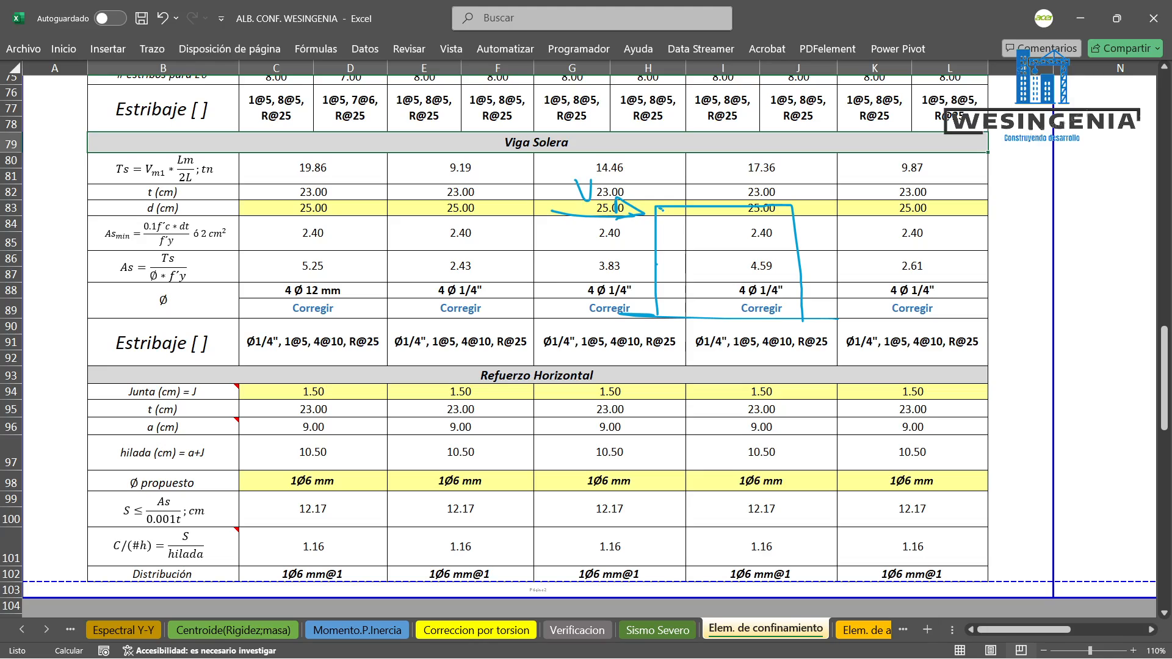
drag(695, 232, 736, 263)
drag(699, 299, 696, 206)
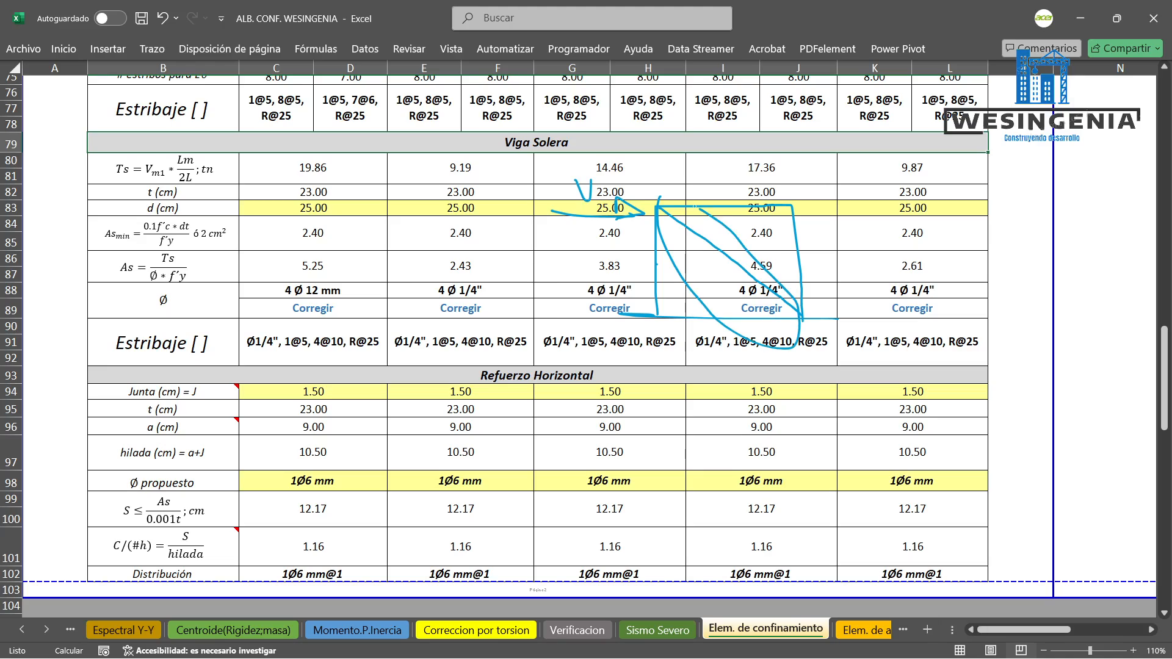
key(ctrl+z)
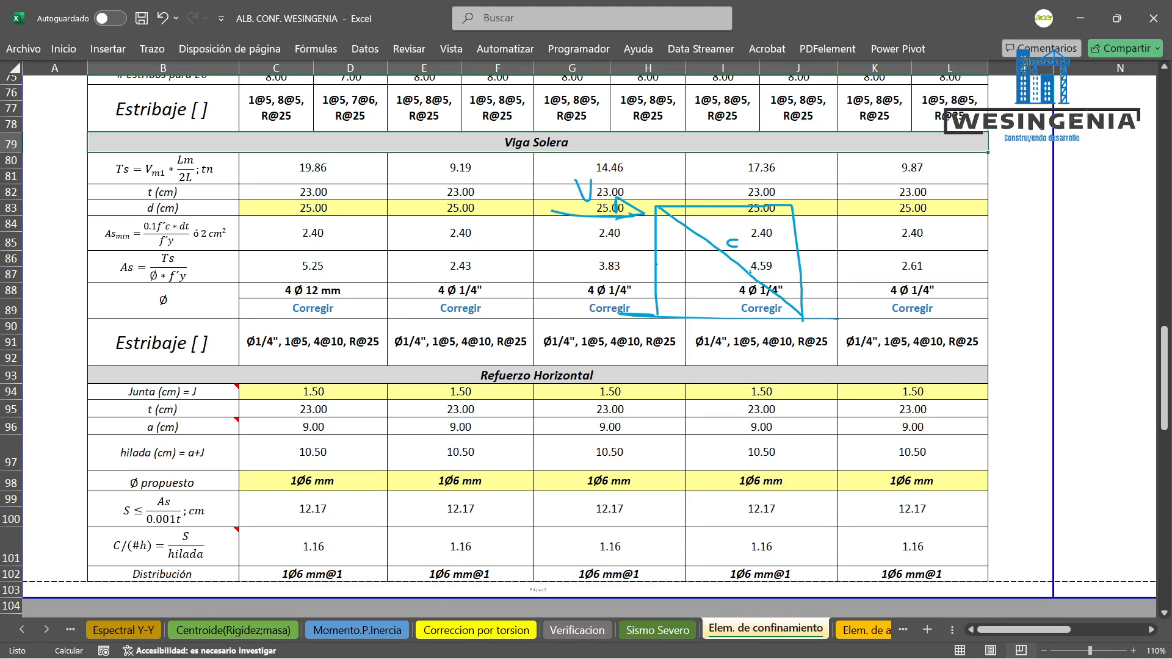
Annotate the panel's diagonal as Bielas and its upper edge, marked T, as Tirante, using leader arrows.
drag(749, 272, 853, 255)
drag(876, 240, 880, 260)
mouse_move(895, 244)
mouse_down()
mouse_move(897, 255)
mouse_move(917, 253)
mouse_up()
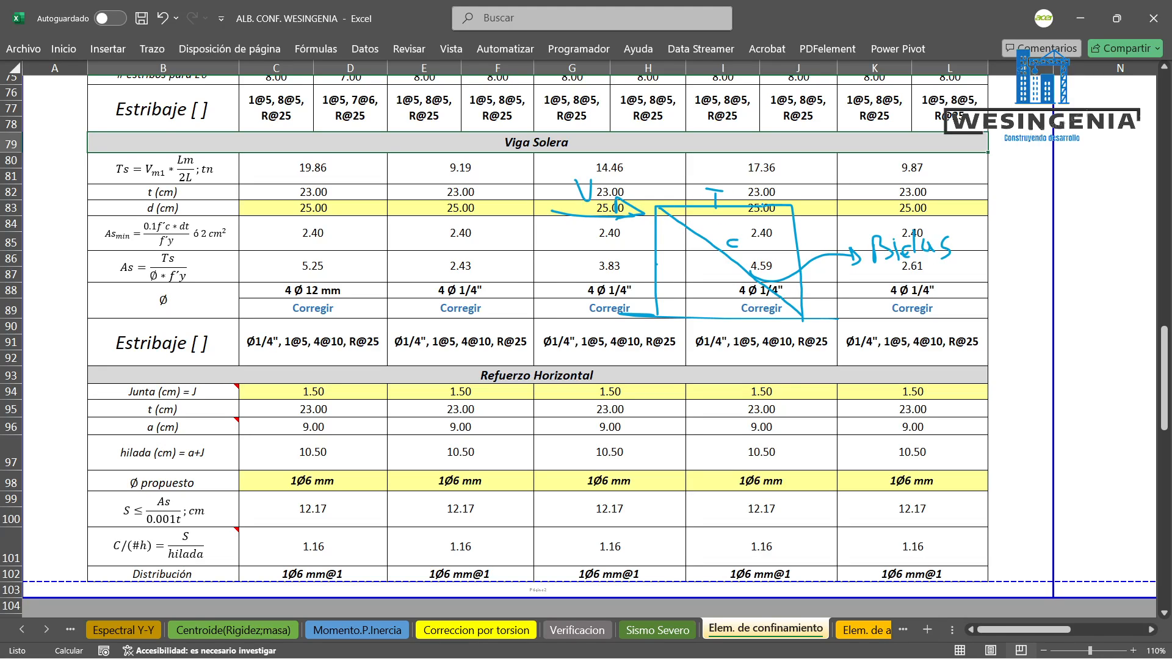
drag(741, 190, 793, 177)
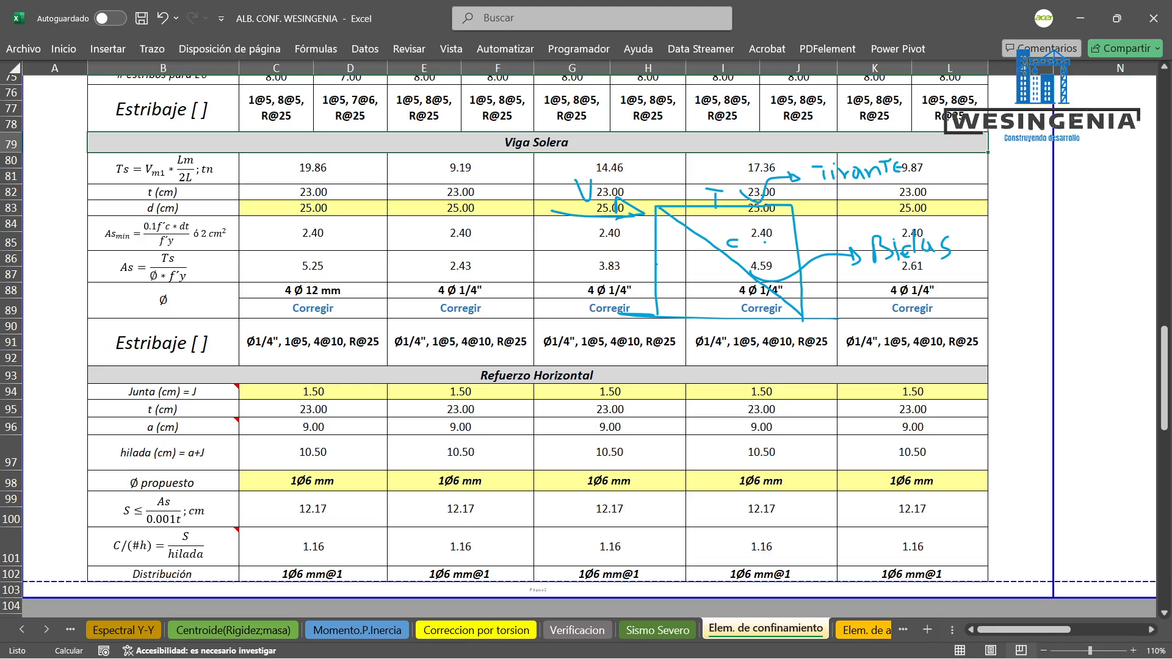
Circle the T label on the sketch and review the Ts force formula for first-level vigas soleras in the browser's Norma E.070 PDF.
mouse_move(718, 174)
mouse_down()
mouse_move(705, 221)
mouse_move(740, 183)
mouse_up()
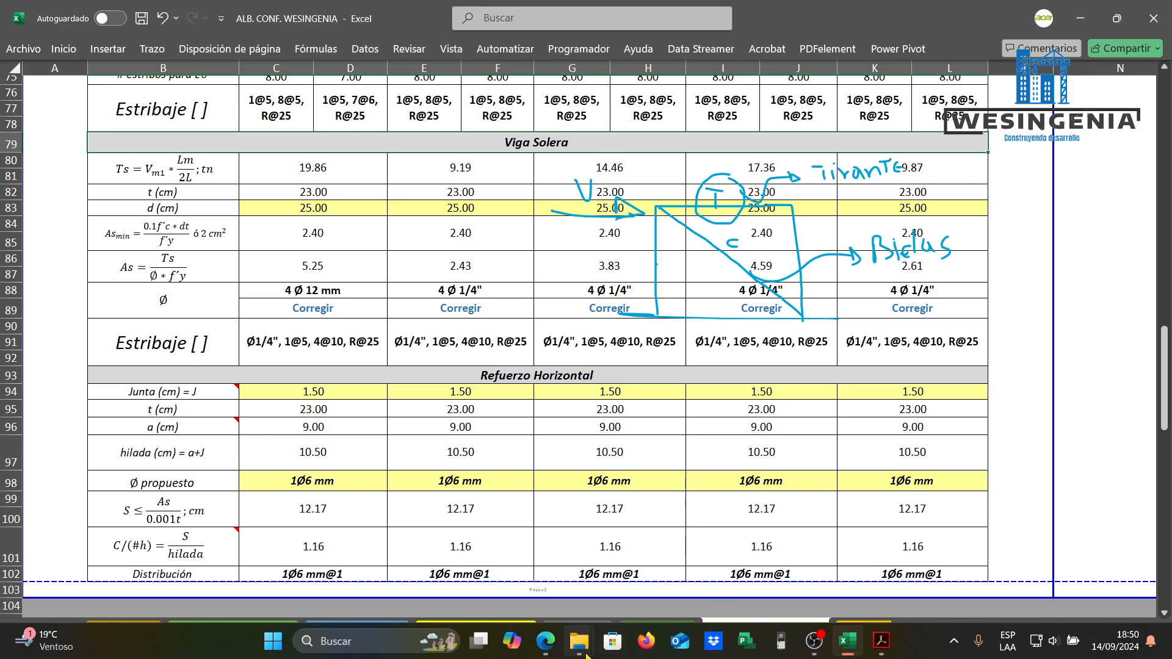
click(545, 646)
scroll(600, 253, down, 6)
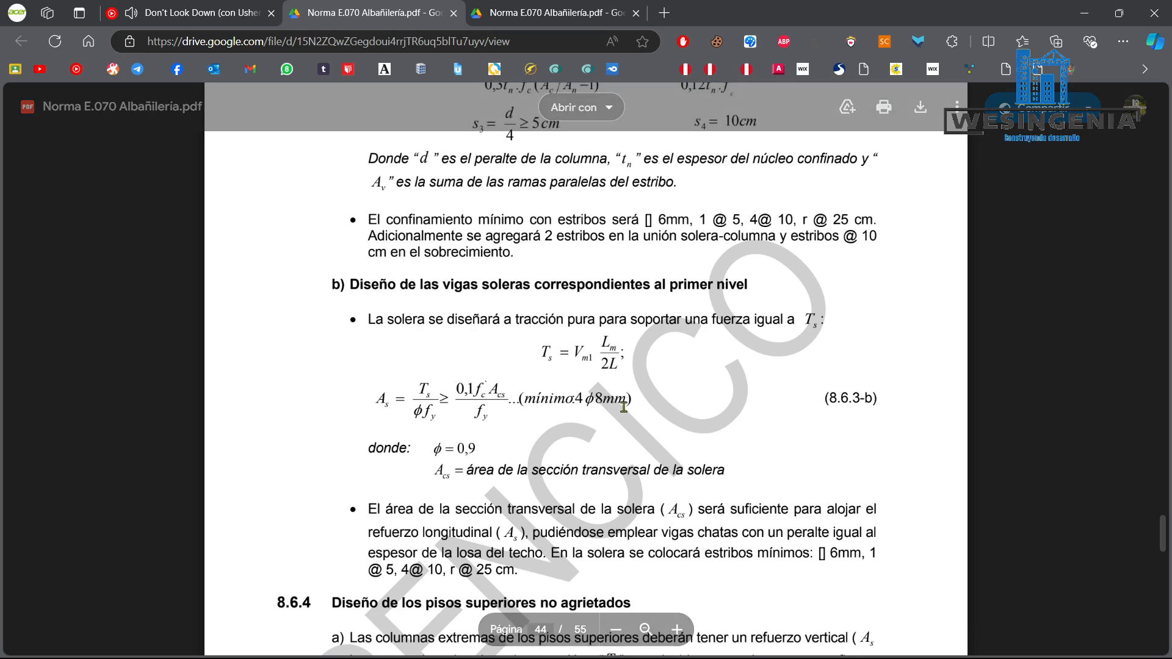
scroll(592, 293, down, 1)
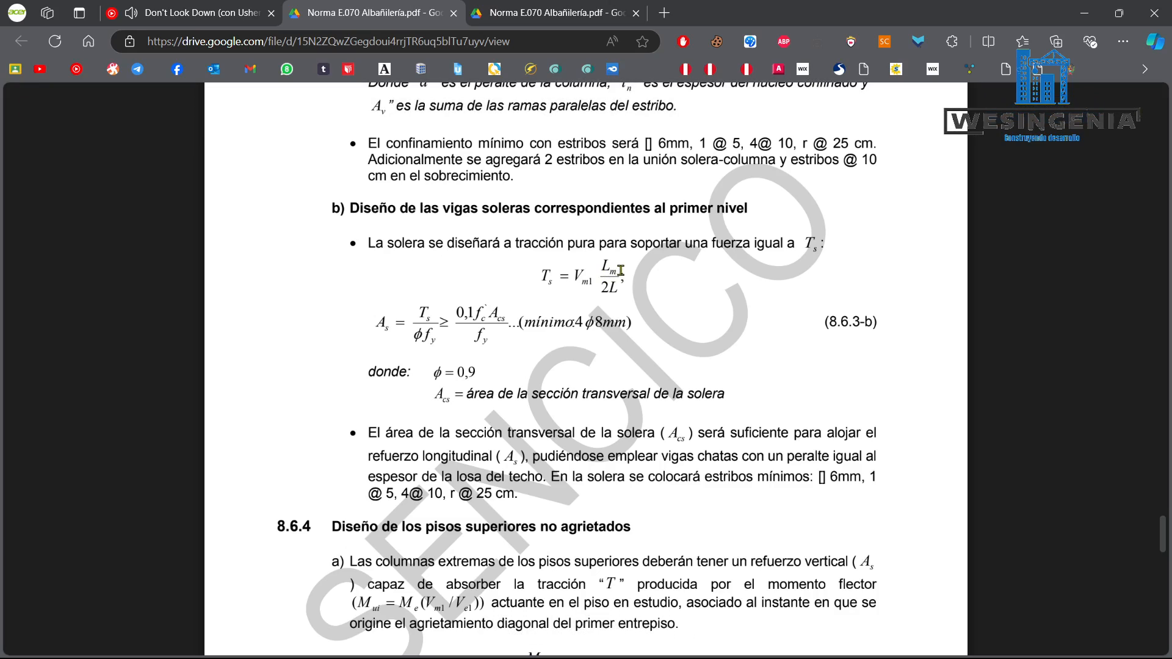
drag(602, 264, 628, 290)
click(628, 294)
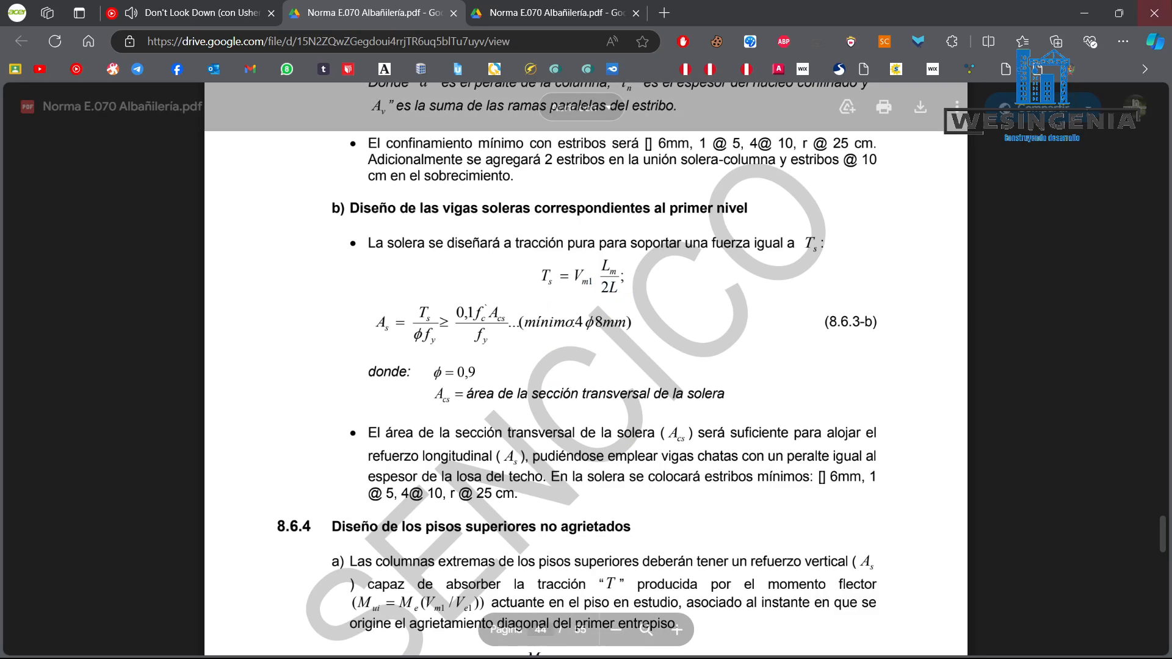
click(1085, 13)
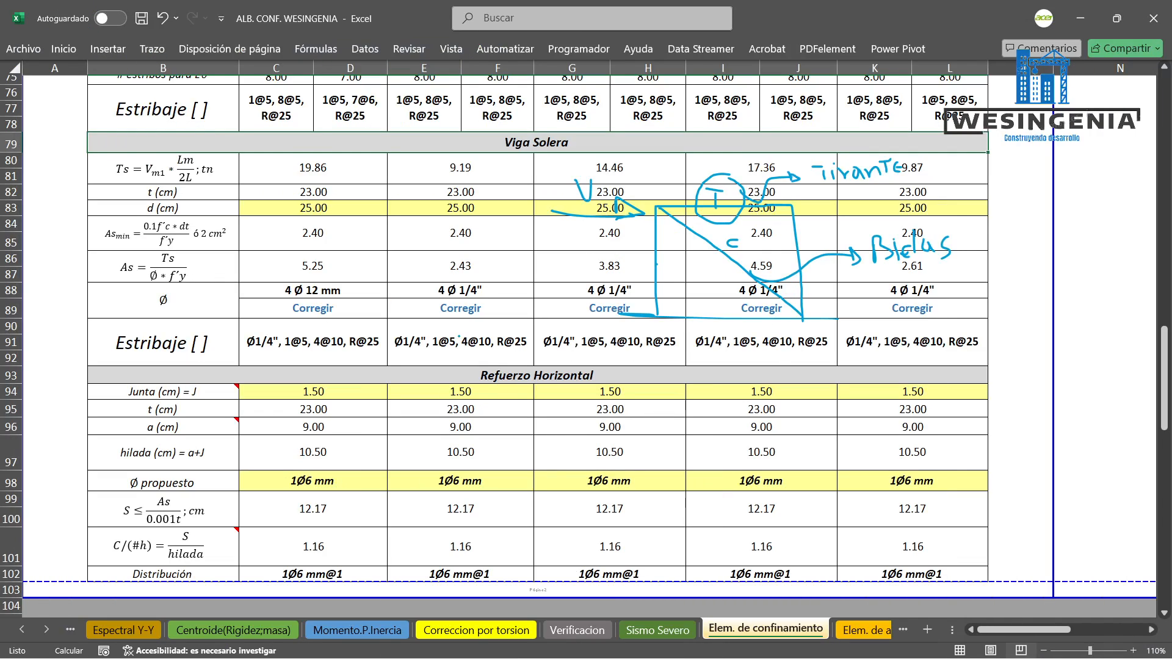
Undo all the blue ink strokes of the strut-and-tie sketch over the Viga Solera table and leave ink drawing mode.
key(ctrl+z)
key(ctrl+z)
key(ctrl+z)
key(ctrl+z)
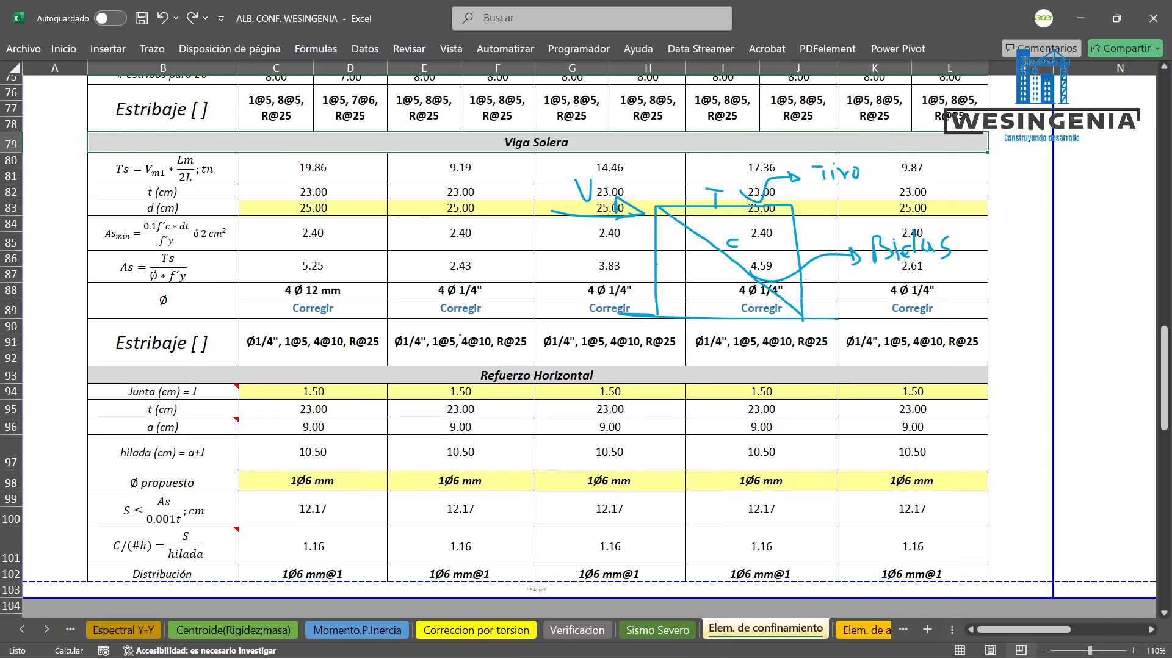
key(ctrl+z)
key(ctrl+z)
key(ctrl+z)
key(ctrl+z)
key(ctrl+z)
key(ctrl+z)
key(ctrl+z)
key(ctrl+z)
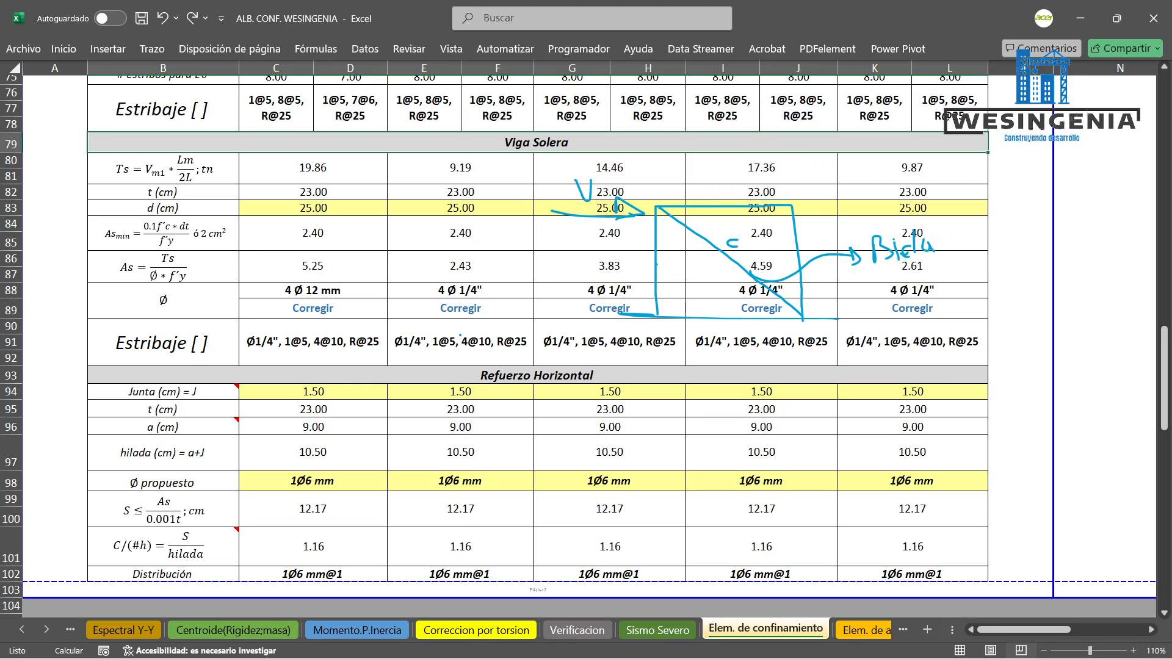
key(ctrl+z)
key(ctrl+z)
key(ctrl+z)
key(ctrl+z)
key(ctrl+z)
key(ctrl+z)
key(ctrl+z)
key(ctrl+z)
key(ctrl+z)
key(ctrl+z)
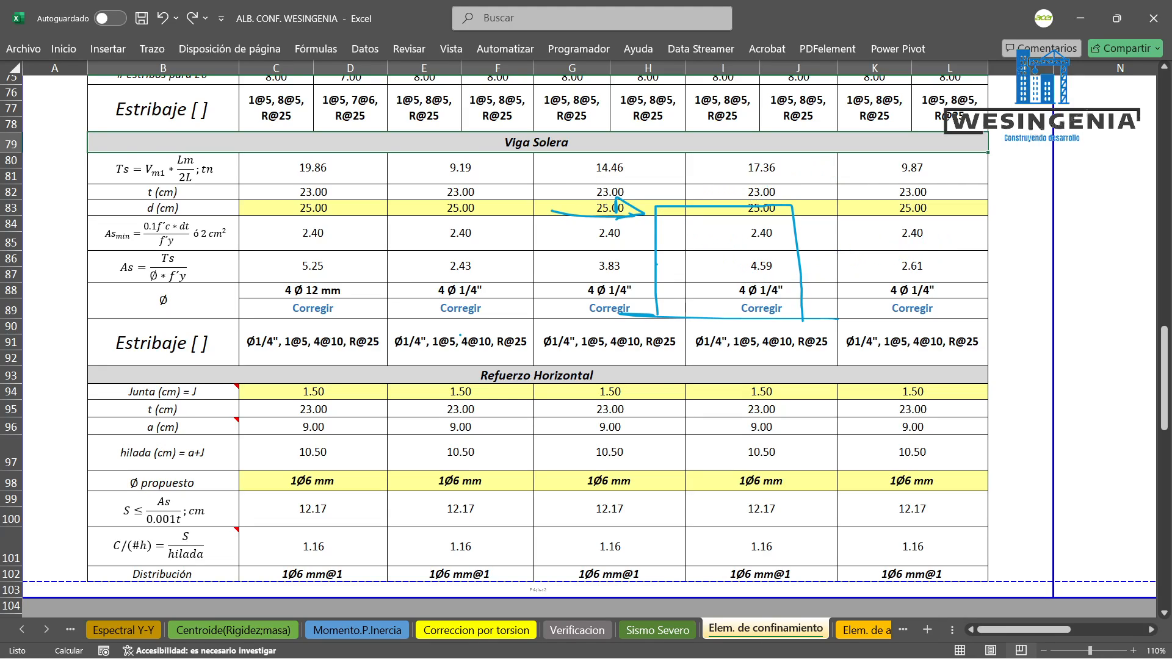
key(ctrl+z)
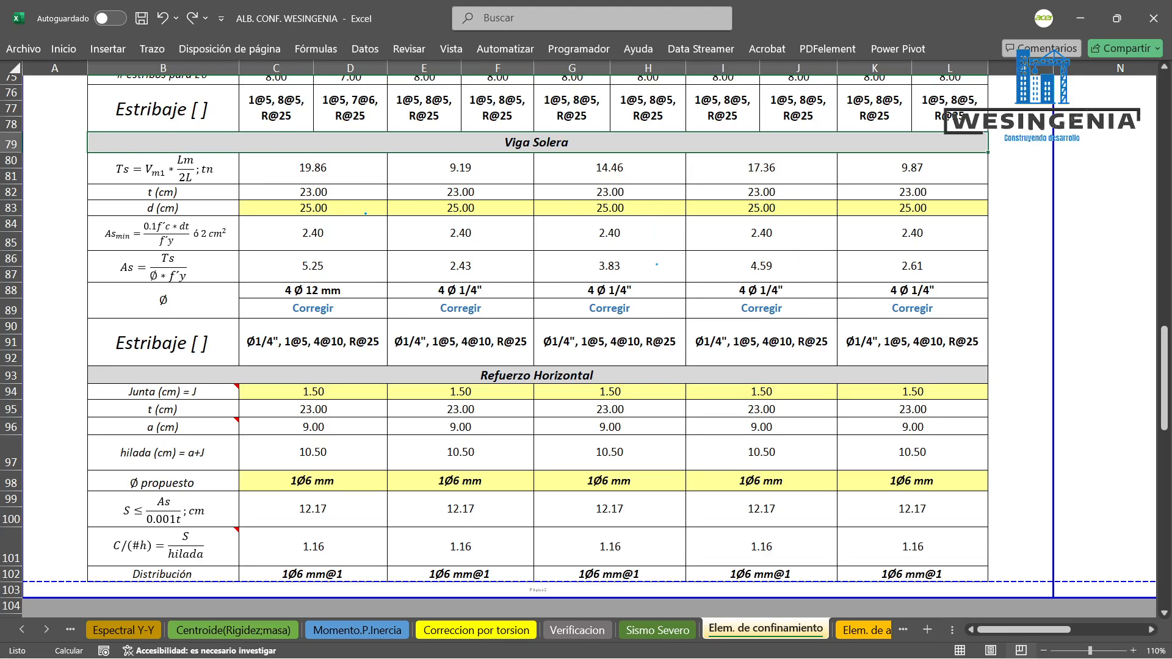
key(ctrl+z)
click(152, 49)
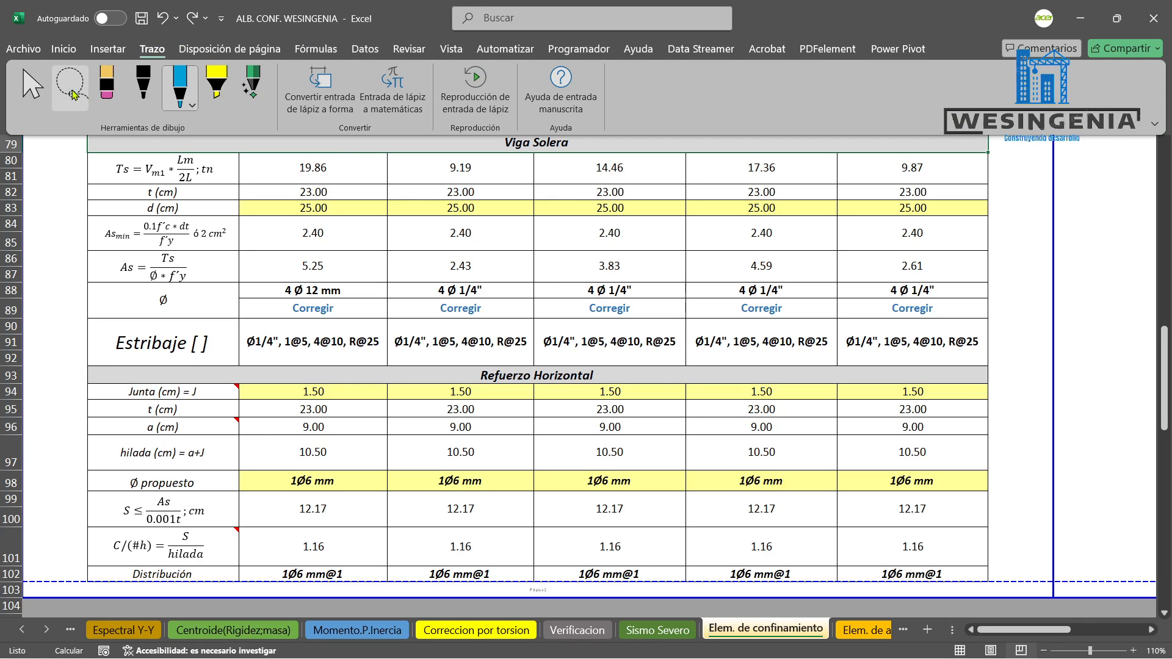
click(34, 85)
Inspect the Ts formula in C80 of the Viga Solera table and compare it with the neighbouring result in E80.
click(348, 171)
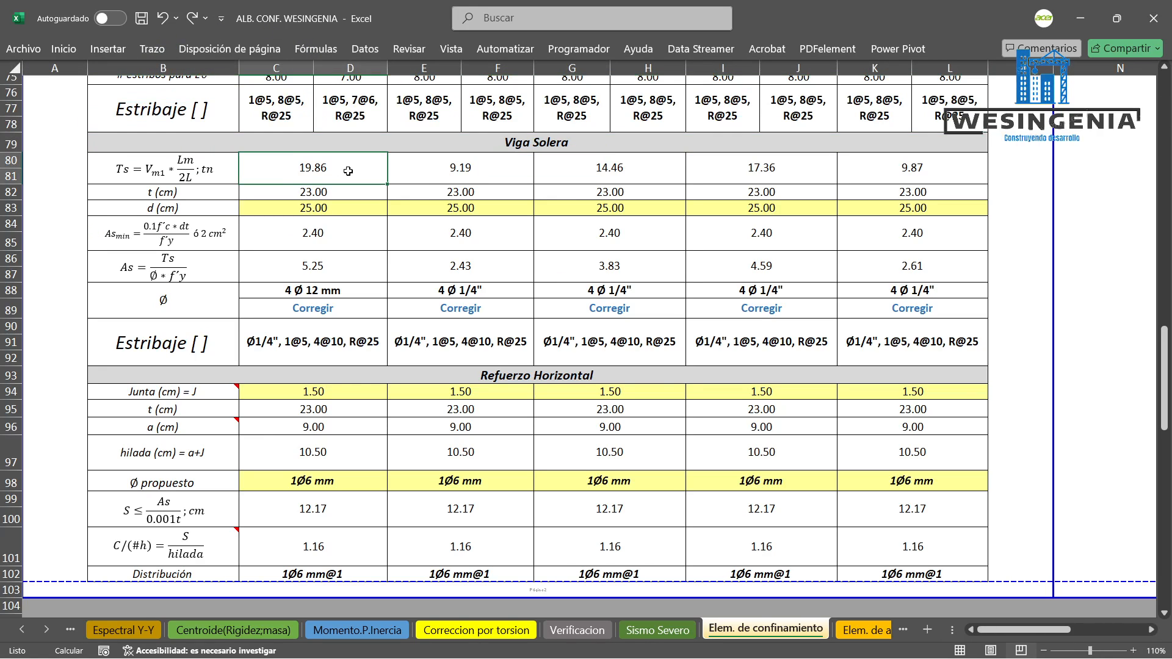
scroll(209, 180, up, 2)
scroll(169, 299, up, 1)
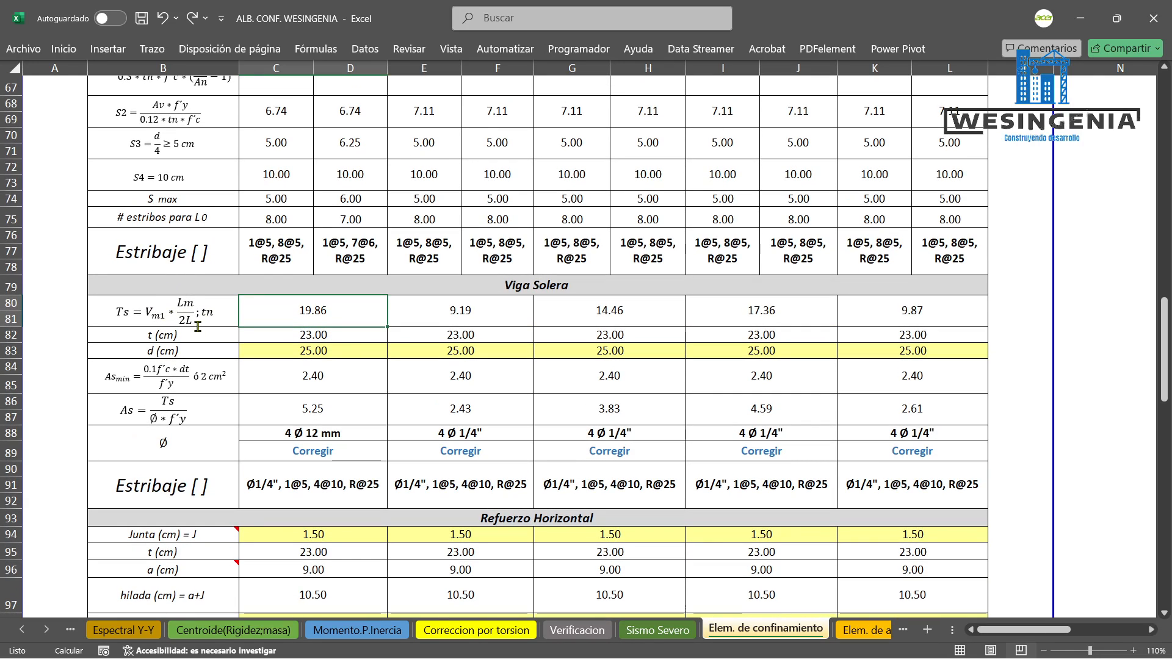
double_click(311, 313)
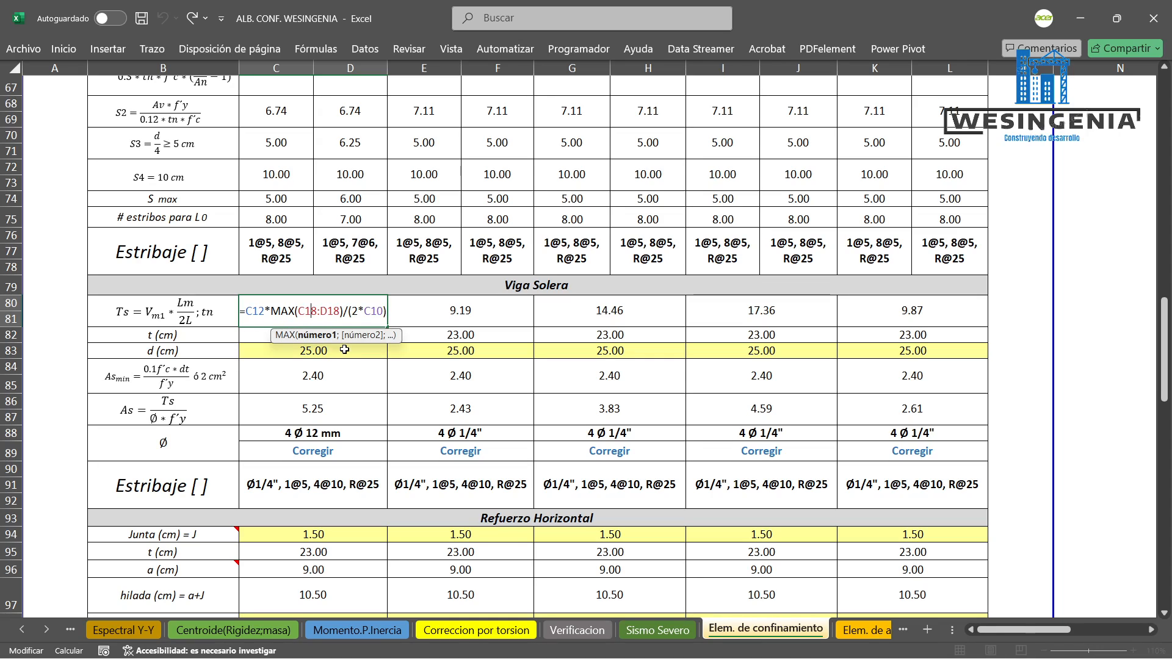
key(Escape)
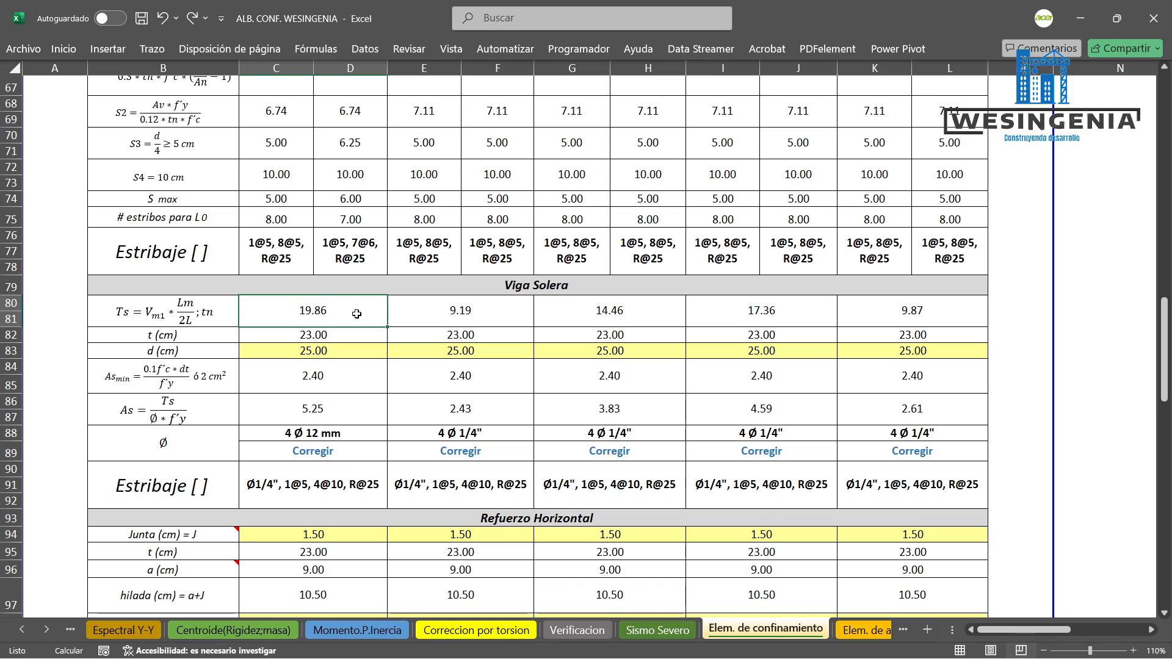
click(421, 311)
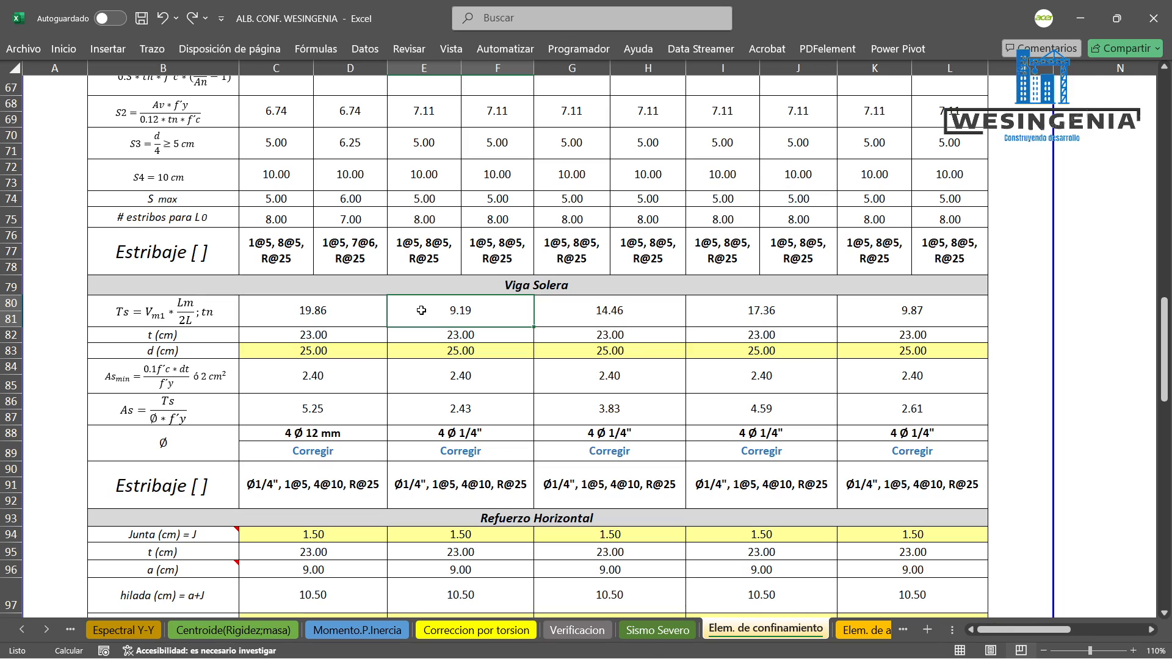
key(XF86MonBrightnessDown)
Trace the wall X6 column from its header in row 5 down through the confinement design to the Viga Solera table.
click(366, 319)
scroll(345, 320, up, 2)
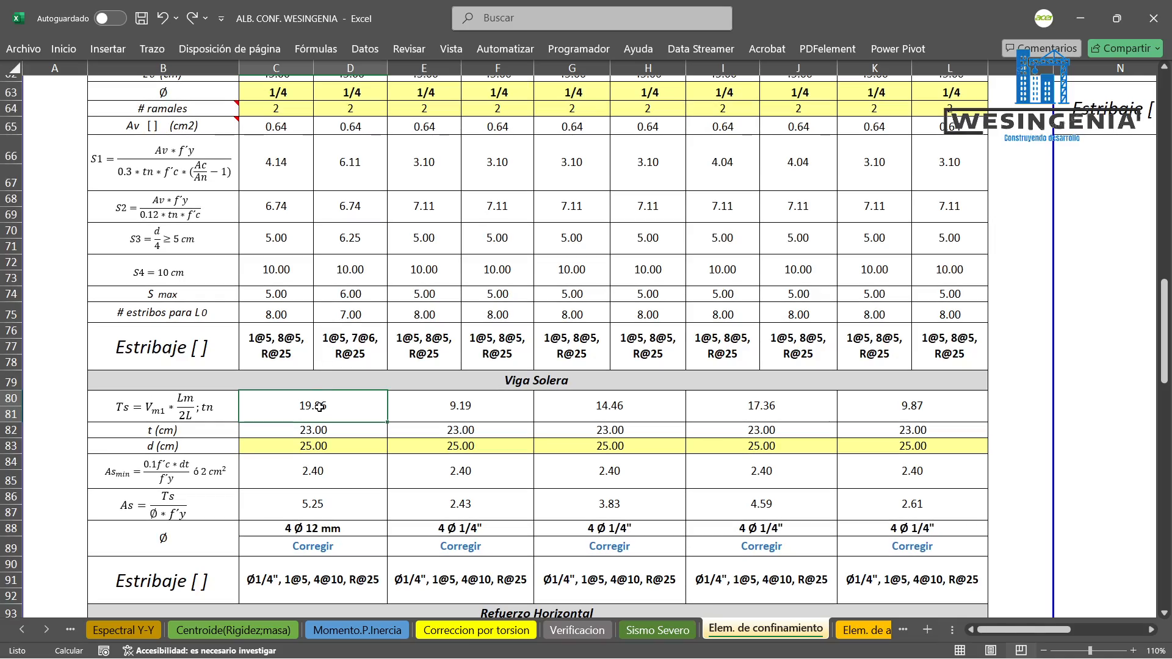
scroll(346, 310, up, 5)
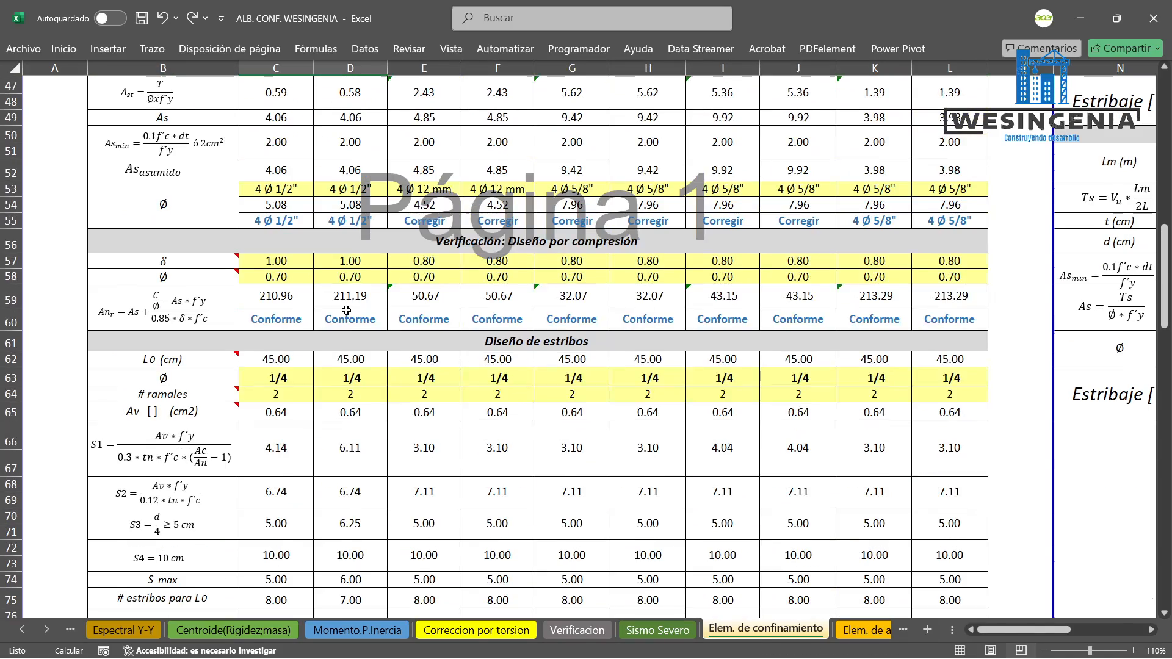
scroll(346, 311, up, 15)
click(331, 153)
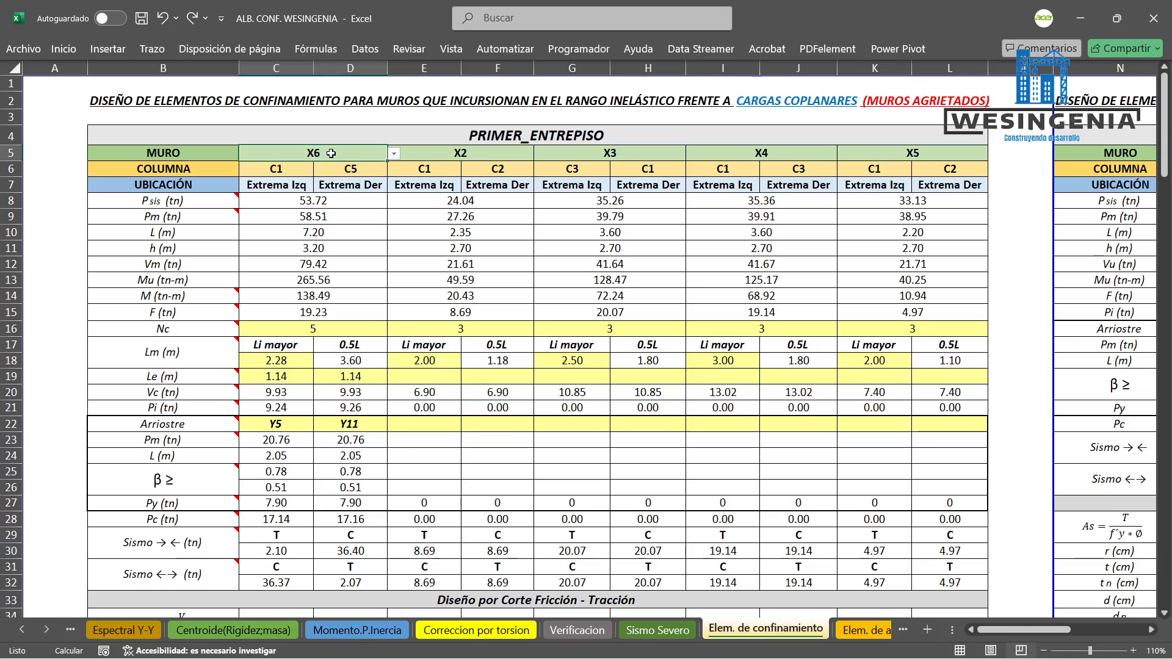
drag(331, 153, 351, 597)
scroll(337, 372, down, 10)
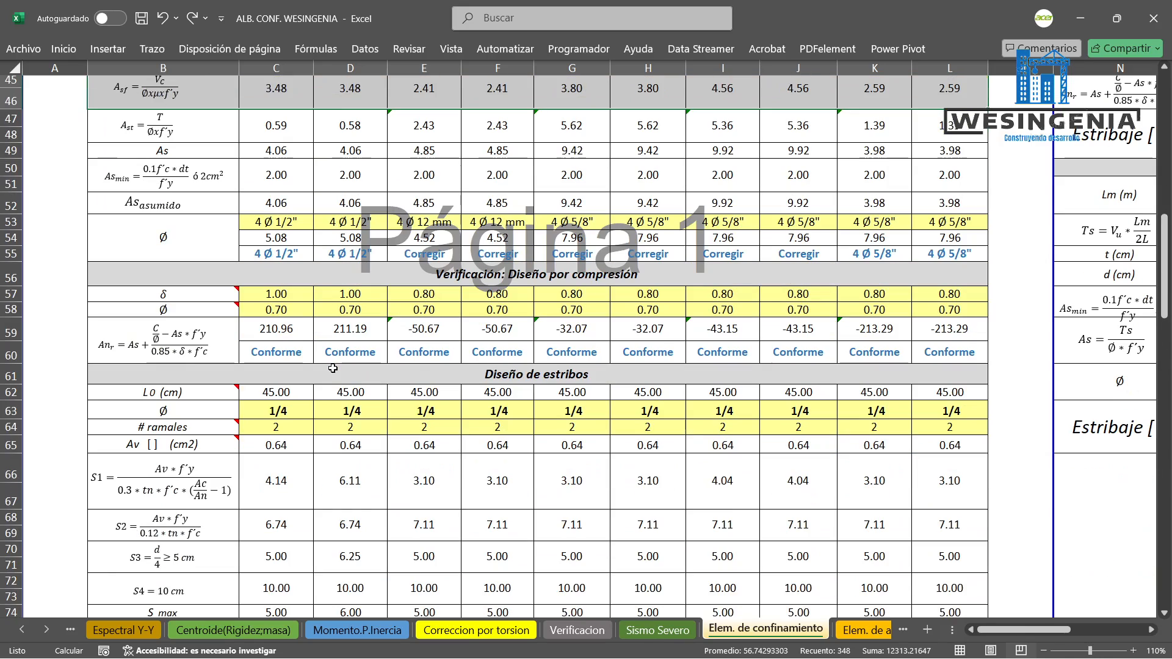
scroll(332, 368, down, 7)
Review the wall X6 Viga Solera results from the Ts force down to the stirrup layout.
drag(327, 343, 326, 523)
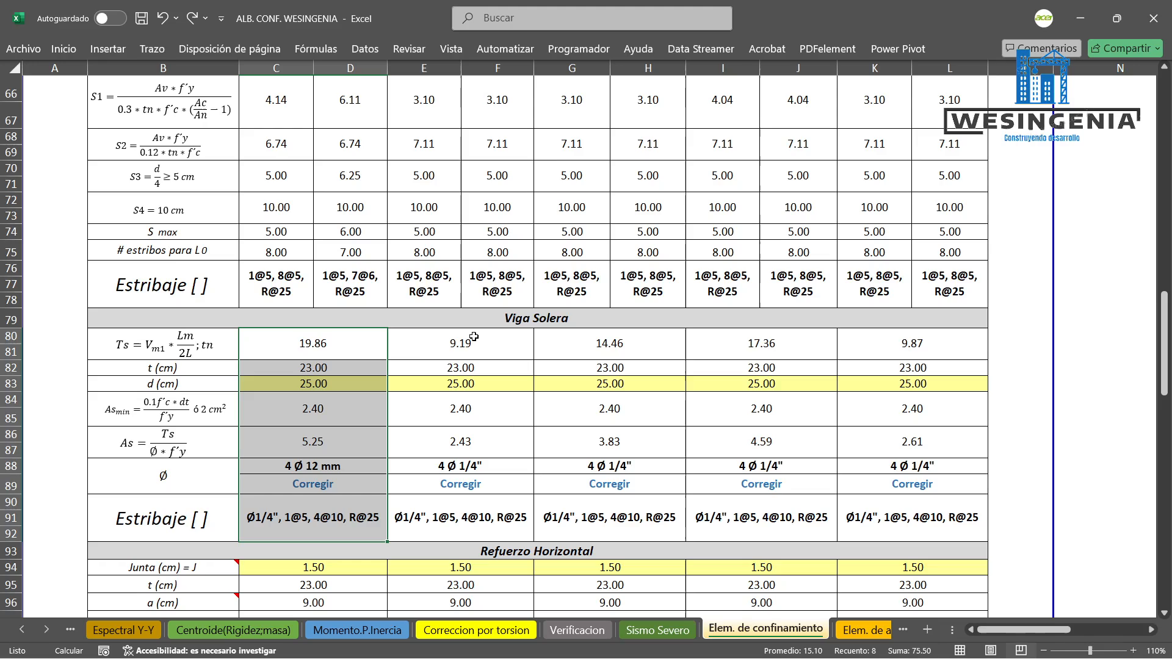
drag(317, 344, 306, 486)
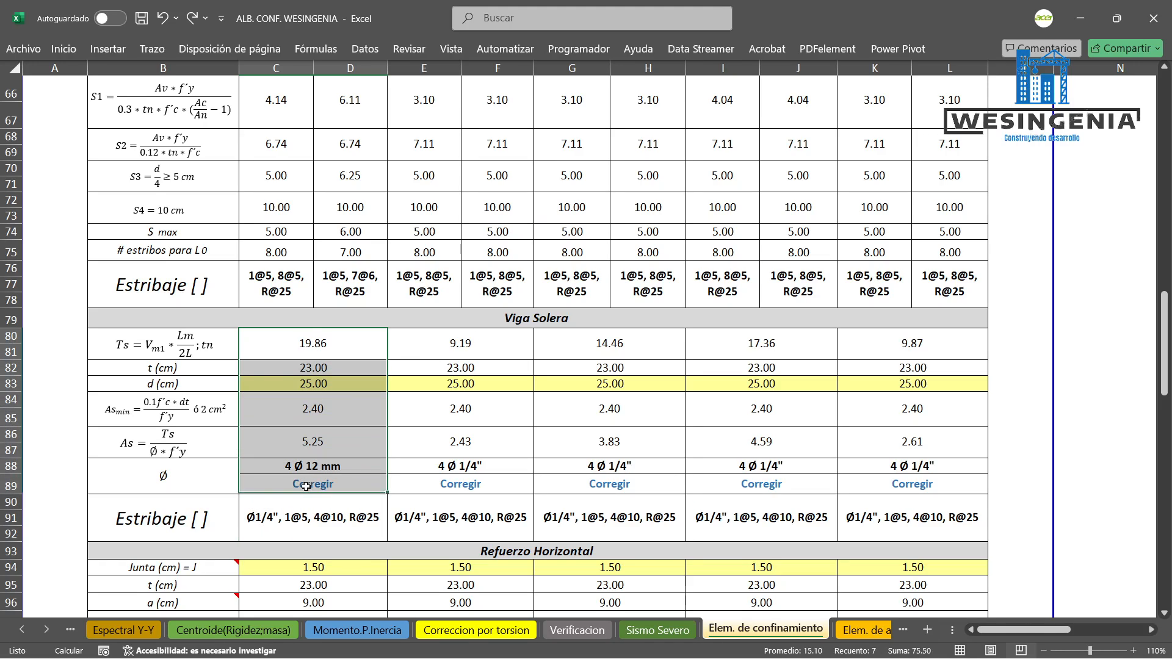
drag(291, 236, 340, 380)
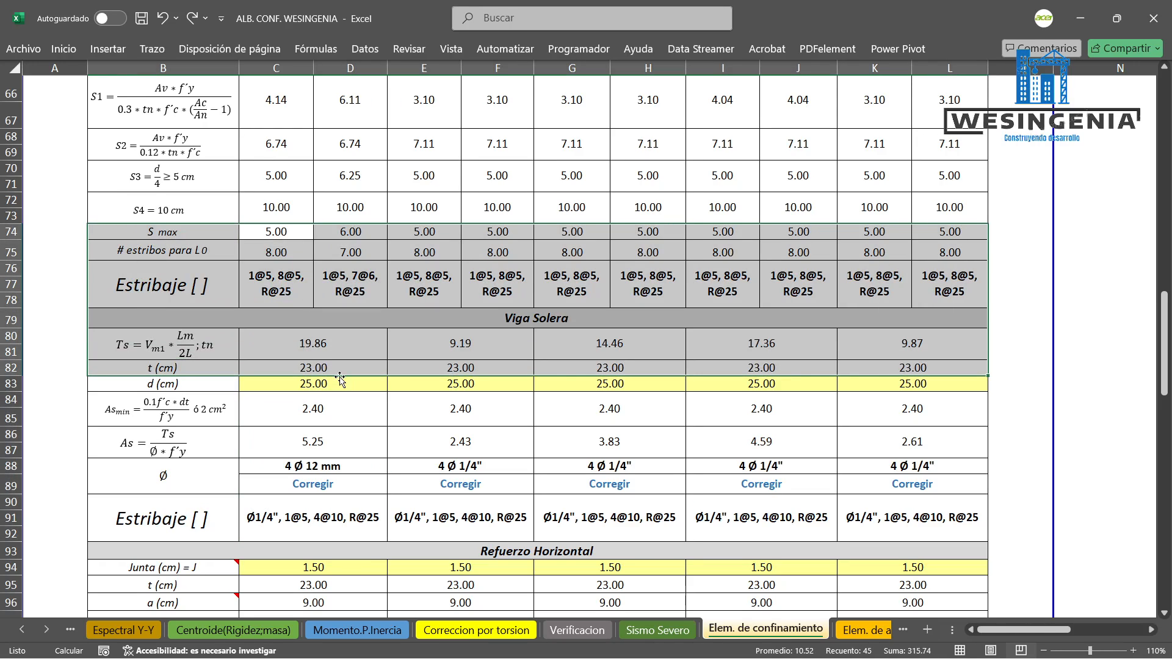
drag(299, 345, 365, 344)
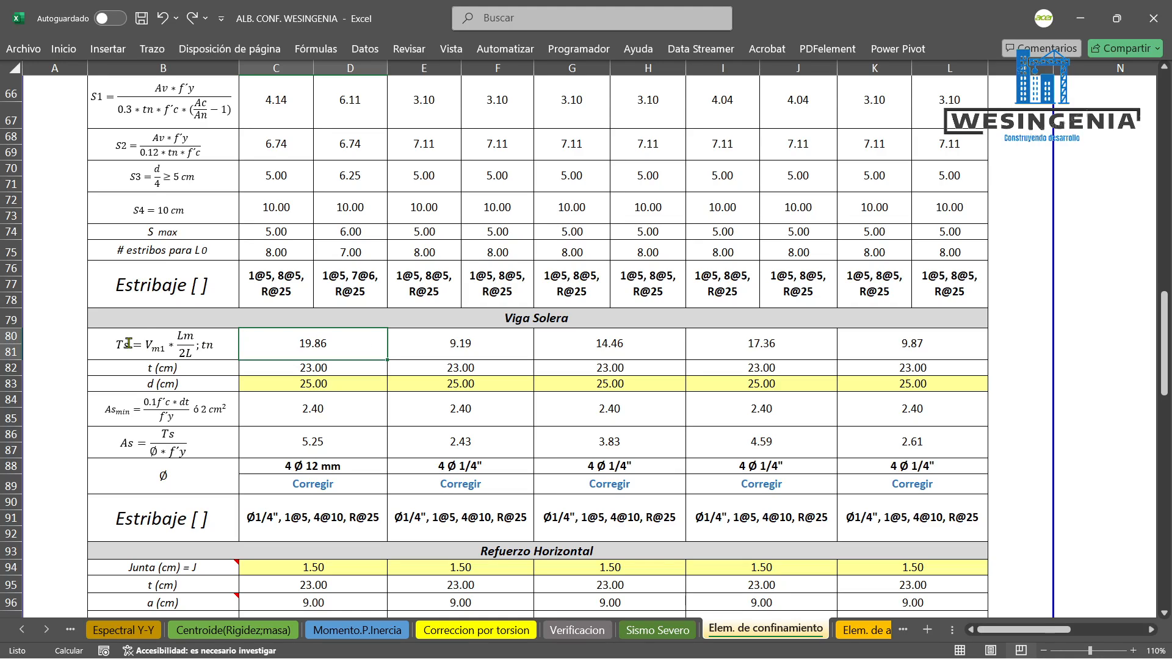
Inspect the thickness t formula in C82 and its source cell C37, cancelling the accidental move of C82 onto C83.
click(334, 370)
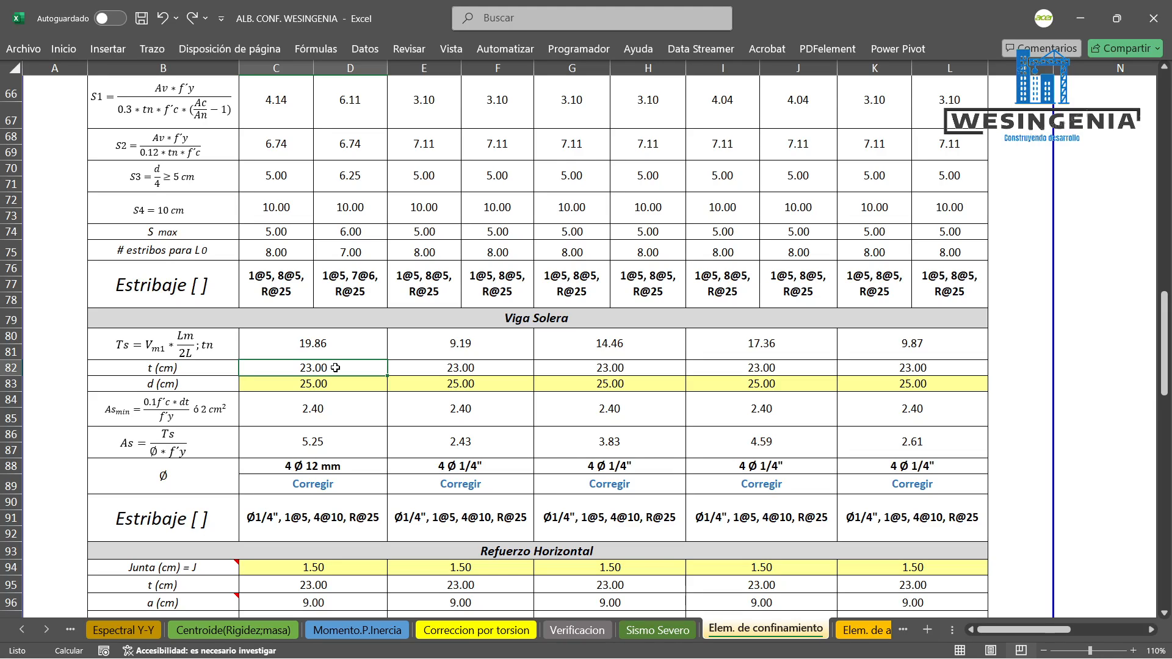
double_click(336, 368)
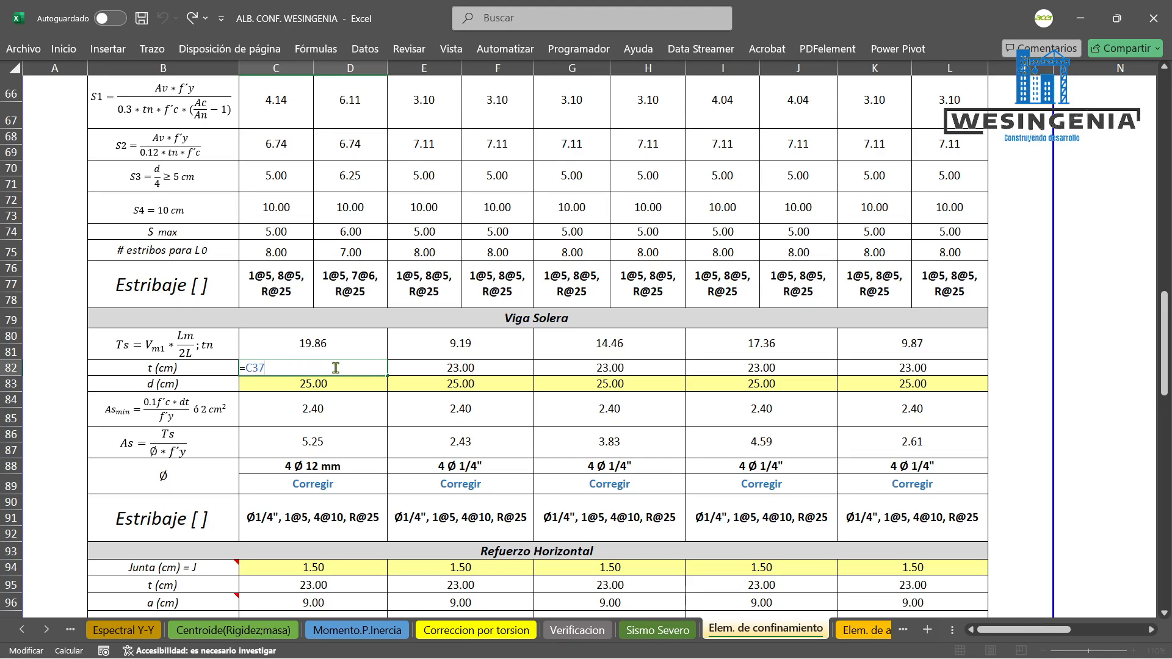
scroll(335, 368, up, 15)
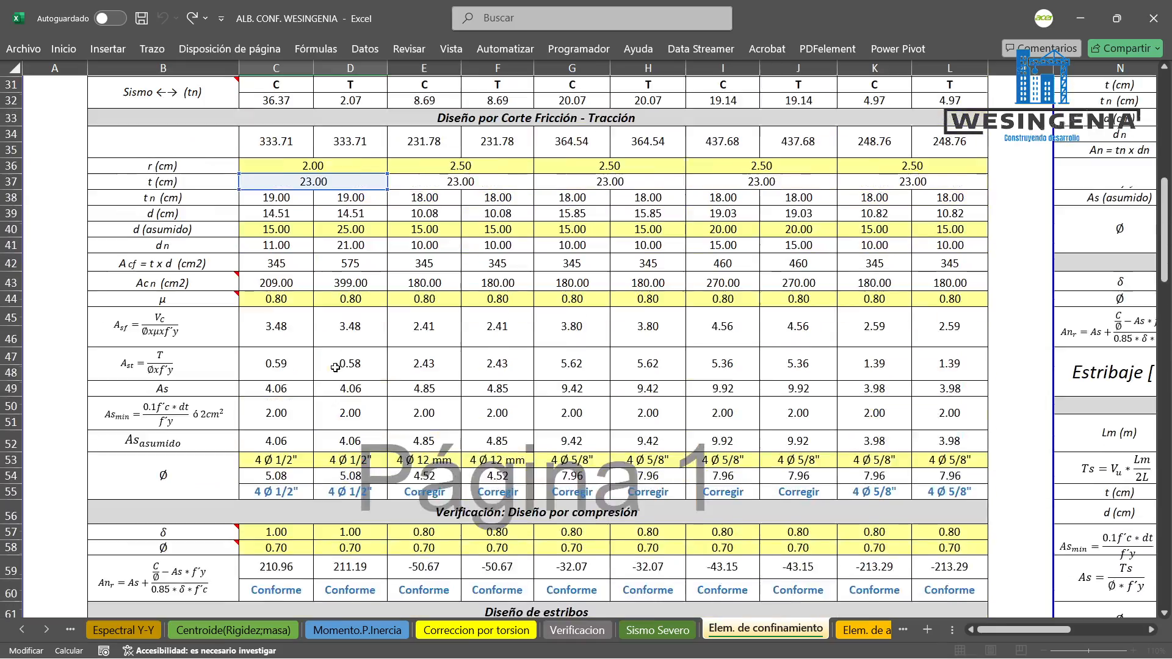
scroll(335, 368, down, 18)
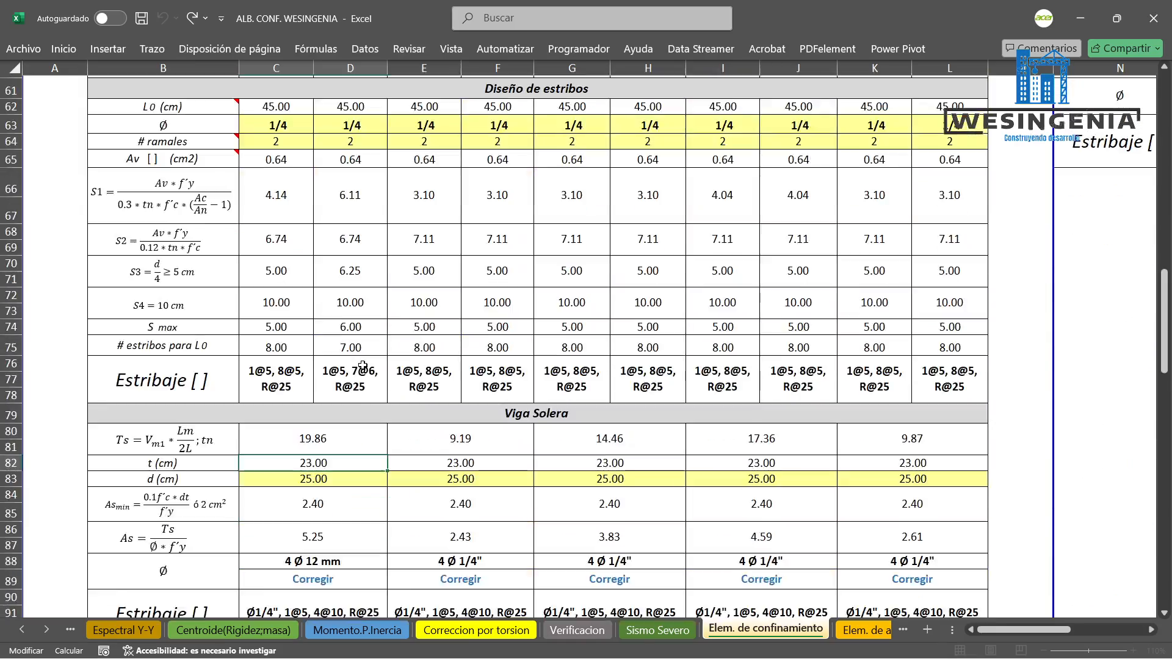
scroll(363, 365, down, 5)
scroll(361, 360, up, 7)
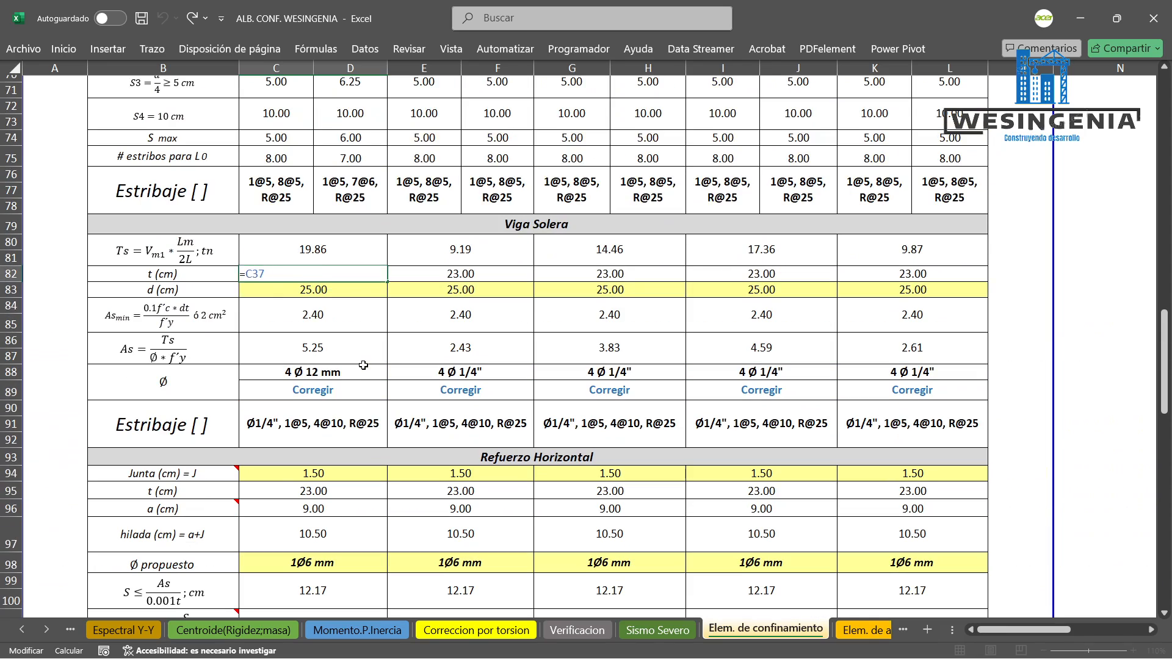
key(Escape)
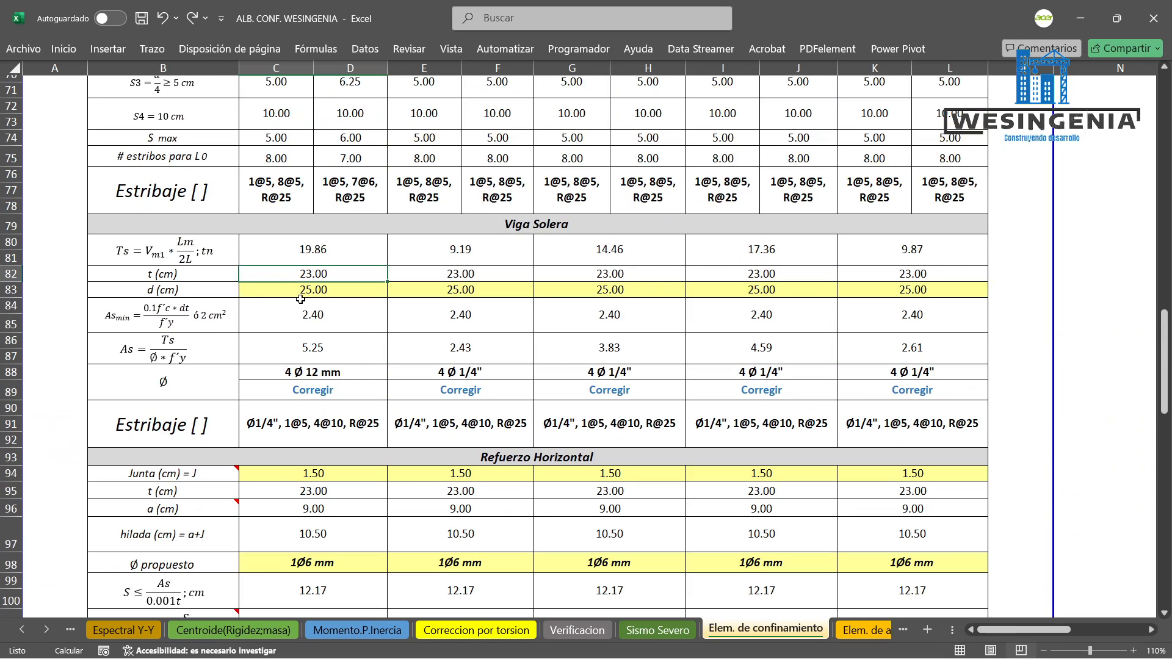
drag(353, 283, 347, 291)
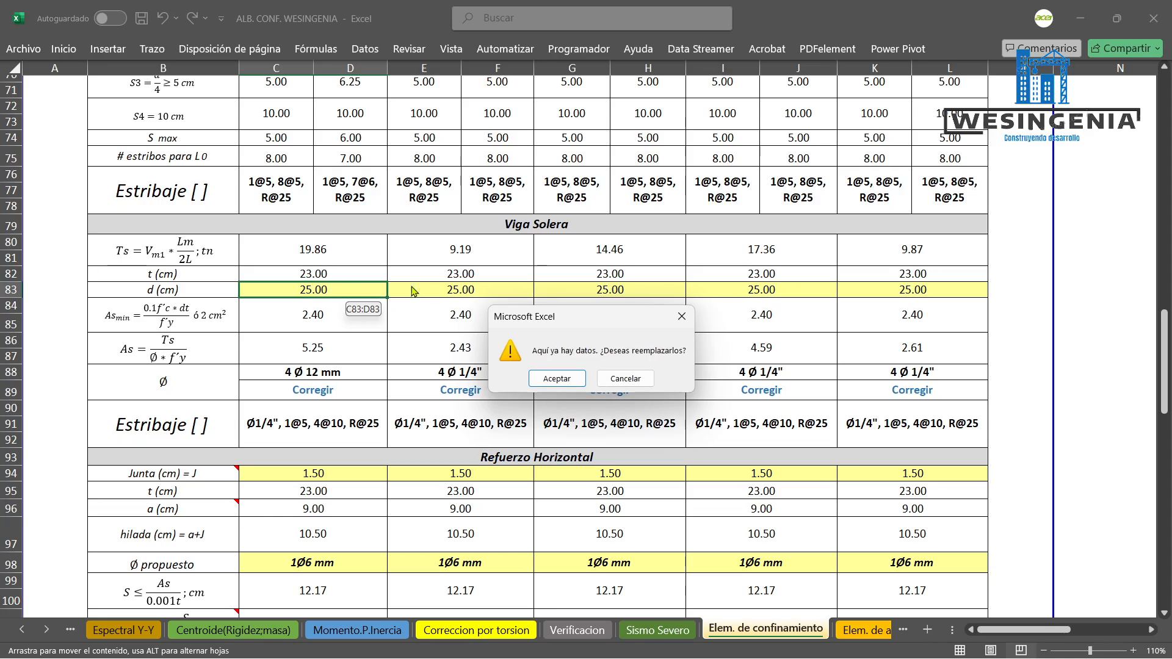
click(682, 316)
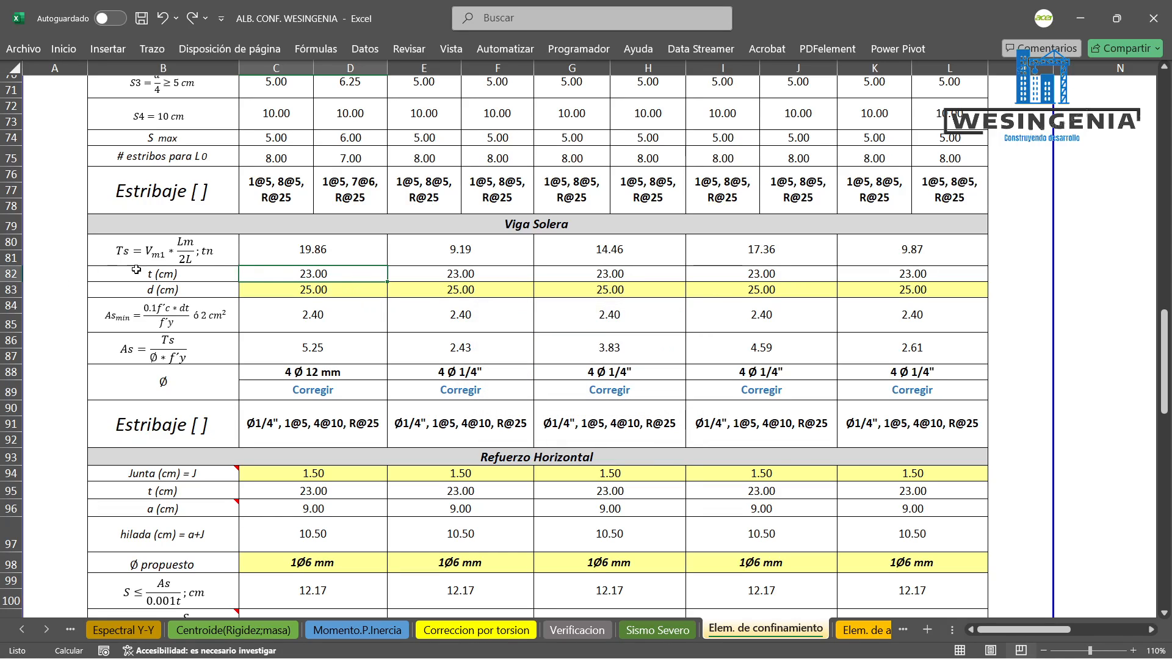
Review the beam depth d in C83 together with thickness t and the minimum steel area in C84.
click(323, 290)
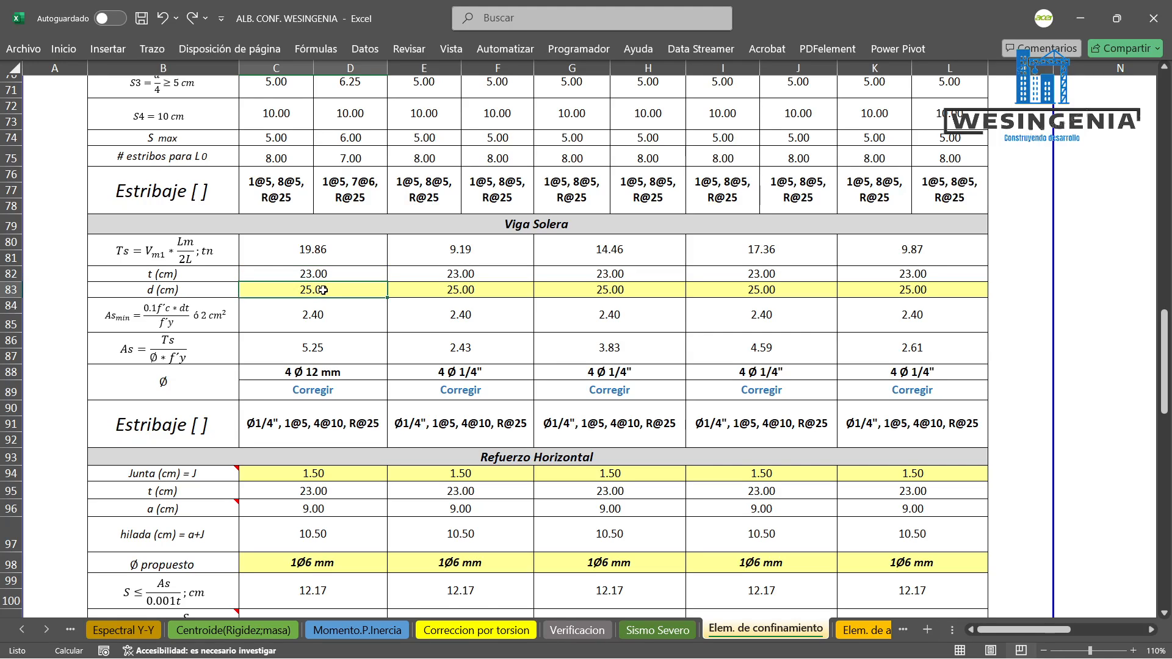
click(199, 291)
click(204, 277)
click(275, 287)
drag(338, 313, 321, 300)
click(707, 317)
click(351, 327)
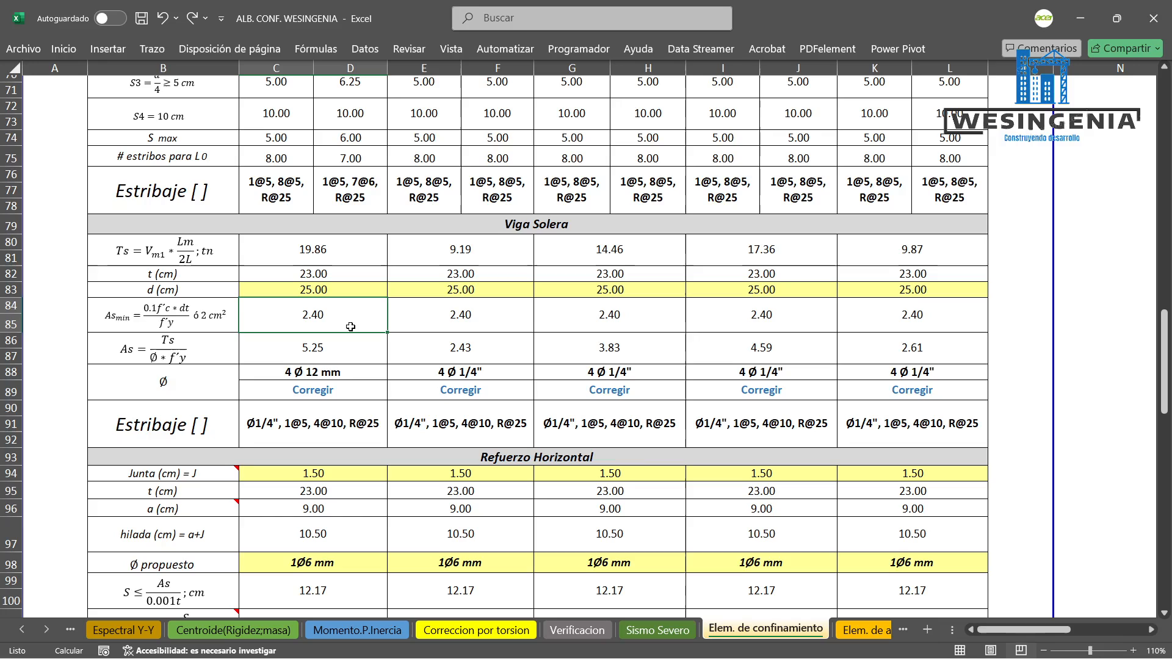
Examine the As formula and its minimum steel condition, equation 8.6.3-b, in the Norma E.070 PDF in the browser, then return to the workbook.
key(alt+Tab)
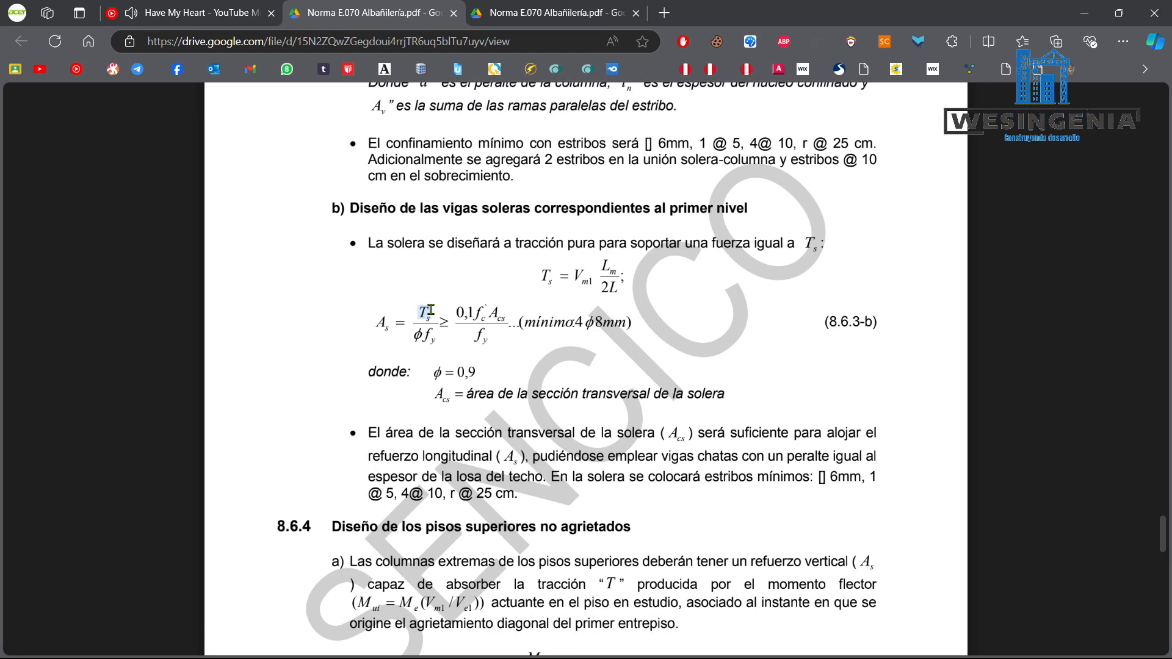
double_click(425, 336)
click(424, 336)
double_click(423, 336)
double_click(475, 367)
click(431, 336)
triple_click(437, 339)
click(439, 340)
drag(579, 326, 570, 332)
click(545, 335)
drag(453, 309, 493, 332)
click(494, 331)
click(1084, 13)
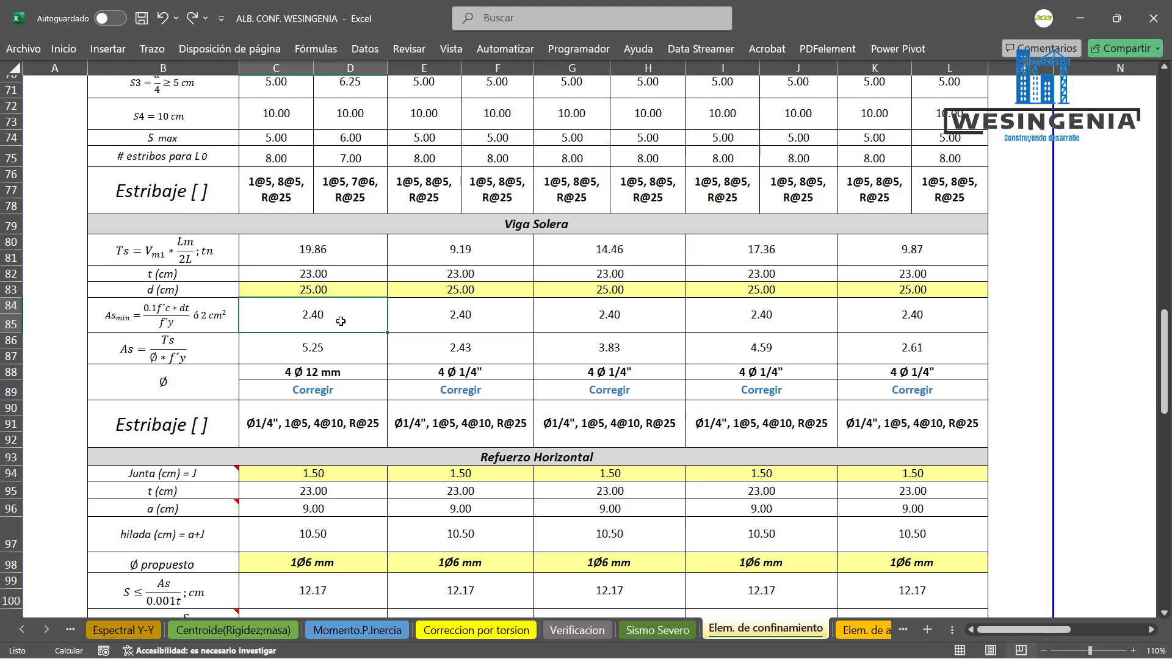
Inspect the minimum steel area formula in C84 for wall X6's Viga Solera, leaving it unchanged.
double_click(342, 319)
key(Escape)
double_click(304, 315)
key(Escape)
Compare the required steel area As of walls X6 and X2, checking the wall headings at the start of the sheet.
click(332, 344)
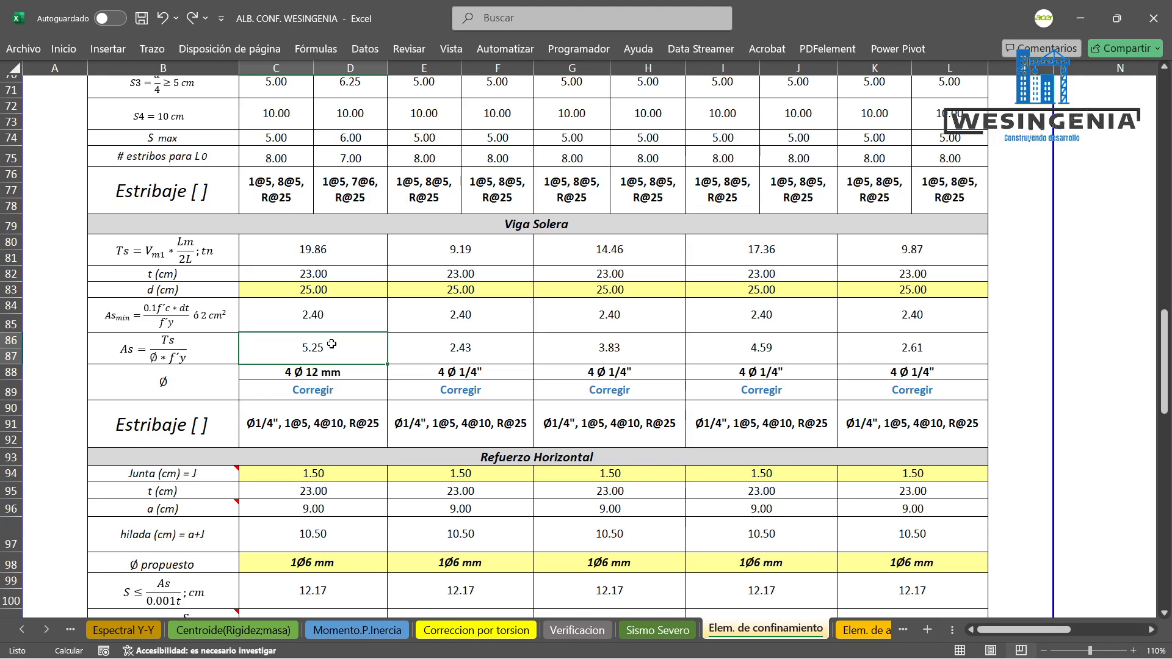
click(438, 349)
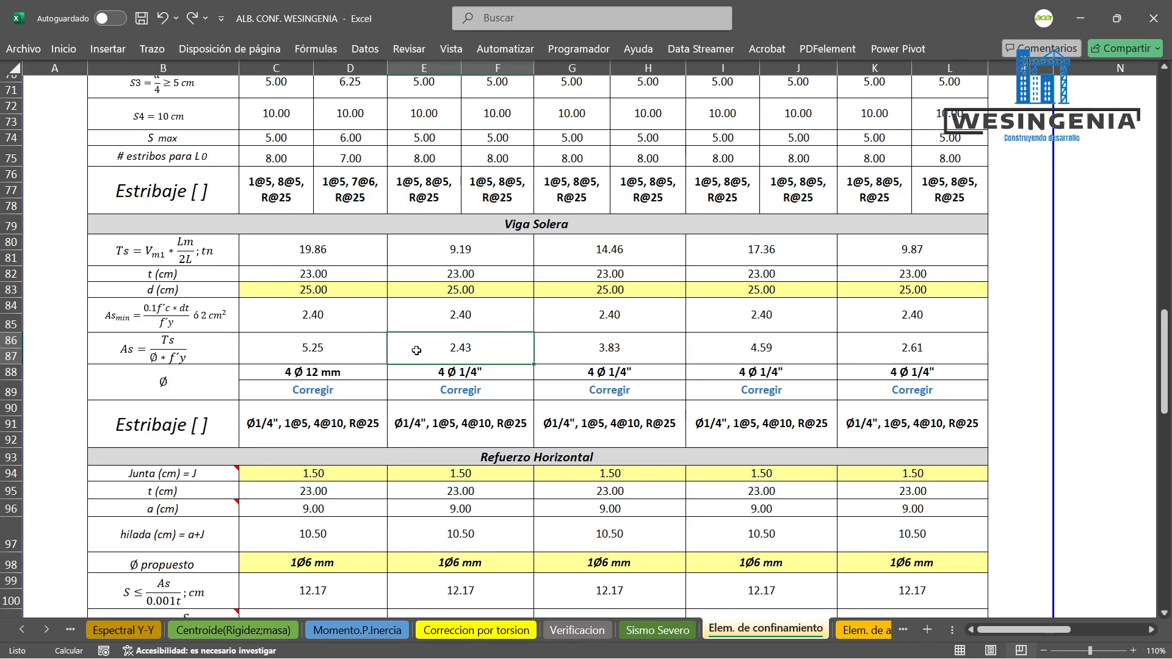
click(365, 352)
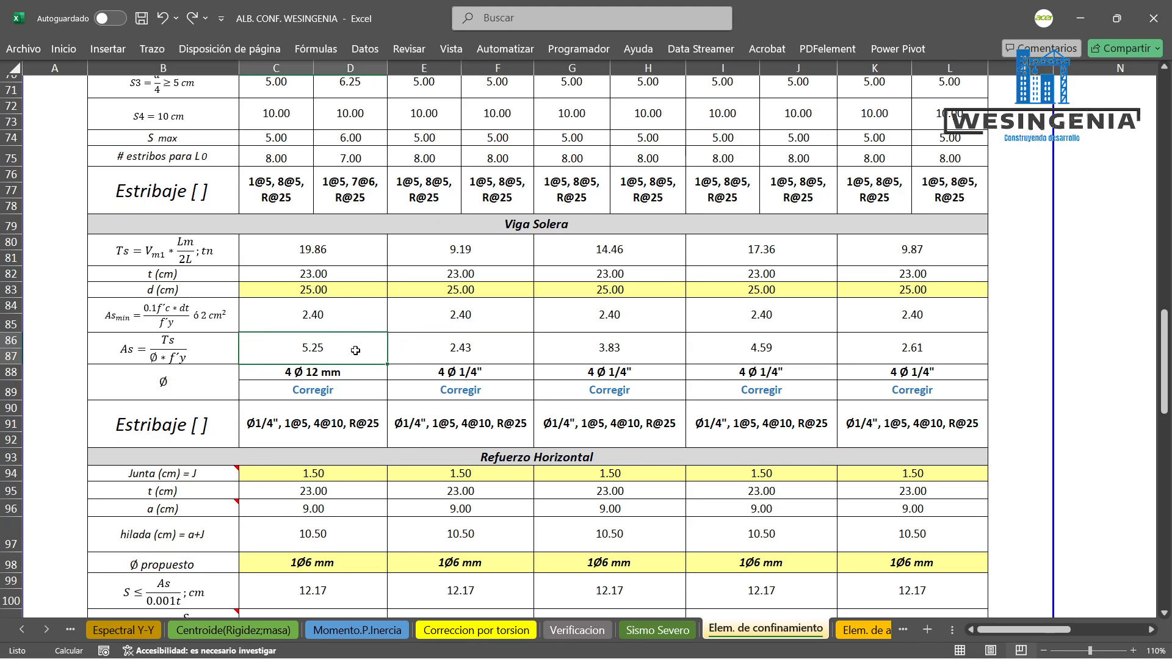
scroll(356, 350, up, 20)
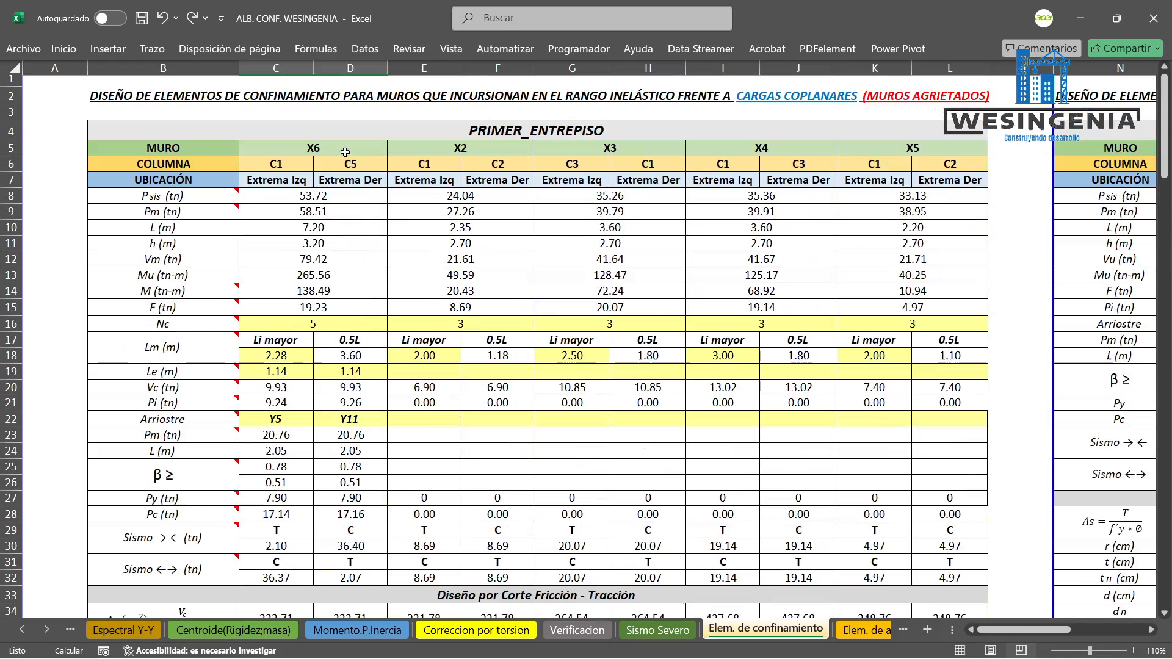
scroll(365, 446, down, 20)
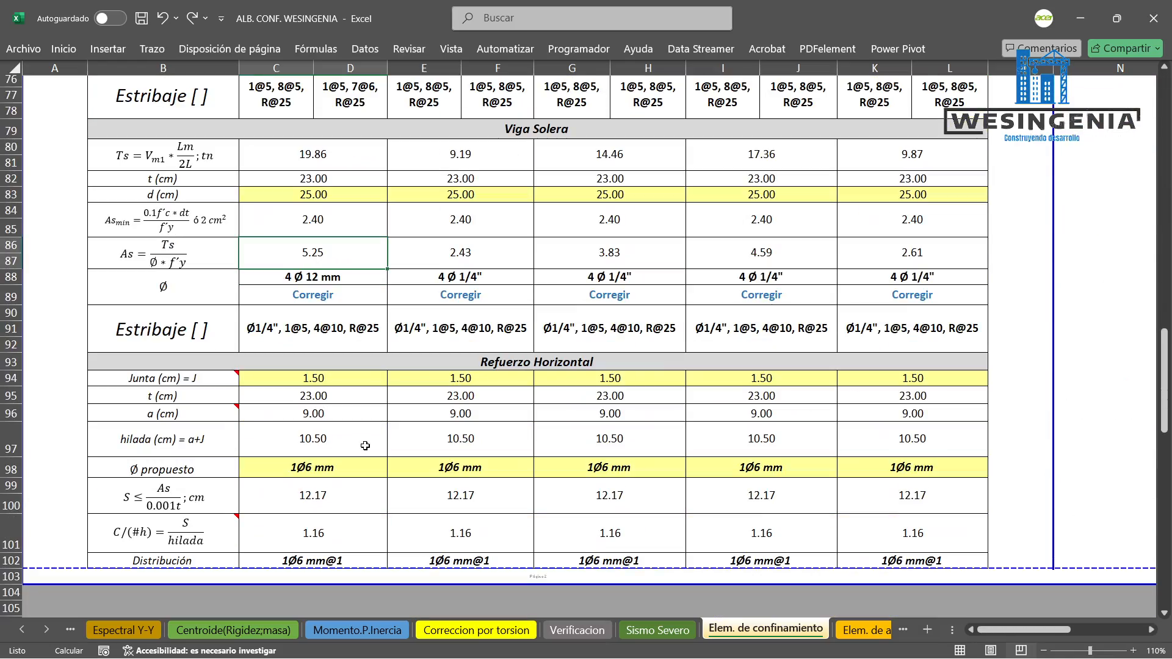
scroll(365, 446, up, 2)
Try the bar options 4 Ø 1/4", 4 Ø 3/8", 4 Ø 12 mm and 4 Ø 1/2" for wall X6's Viga Solera in C88.
click(334, 374)
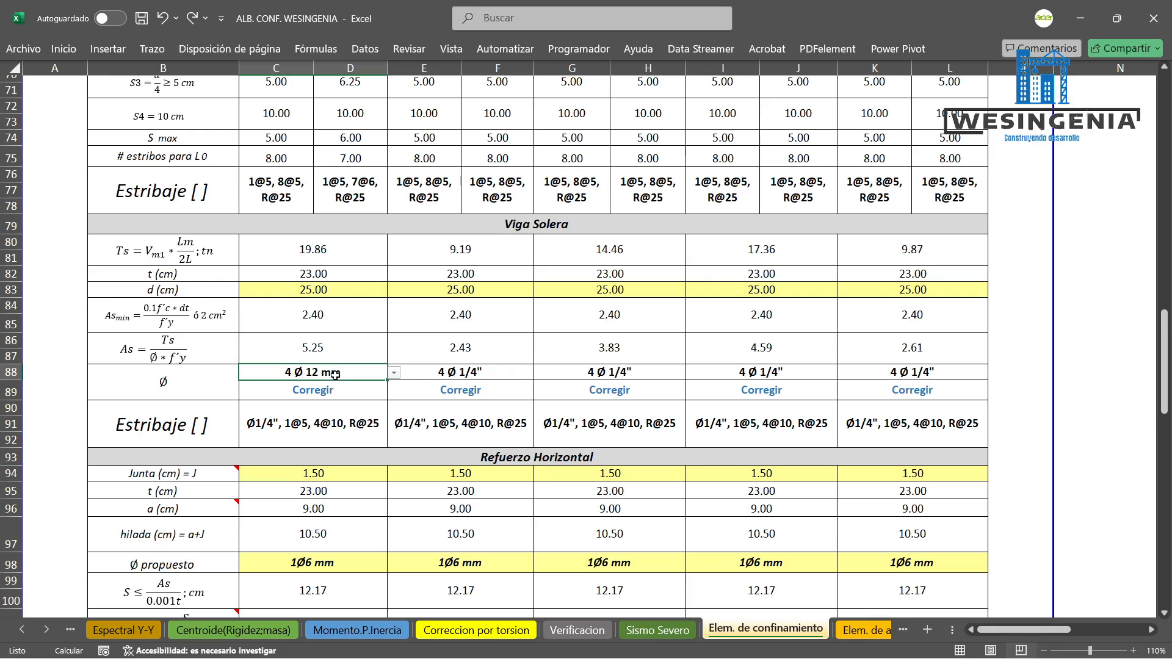
click(174, 383)
click(349, 371)
click(395, 373)
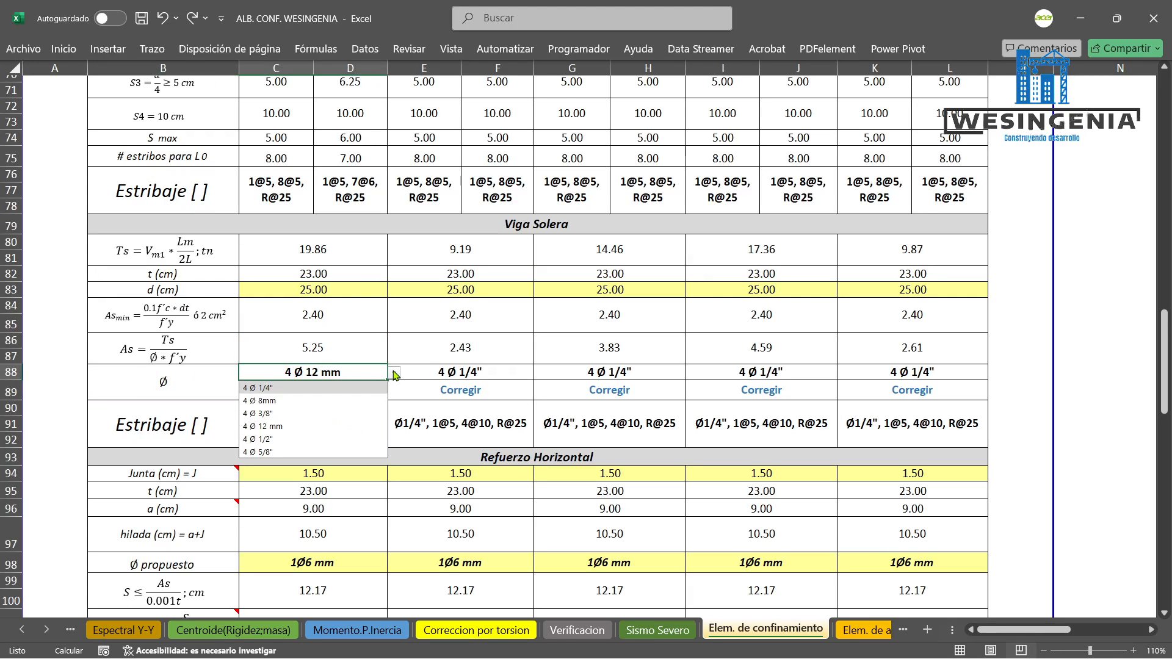
click(311, 388)
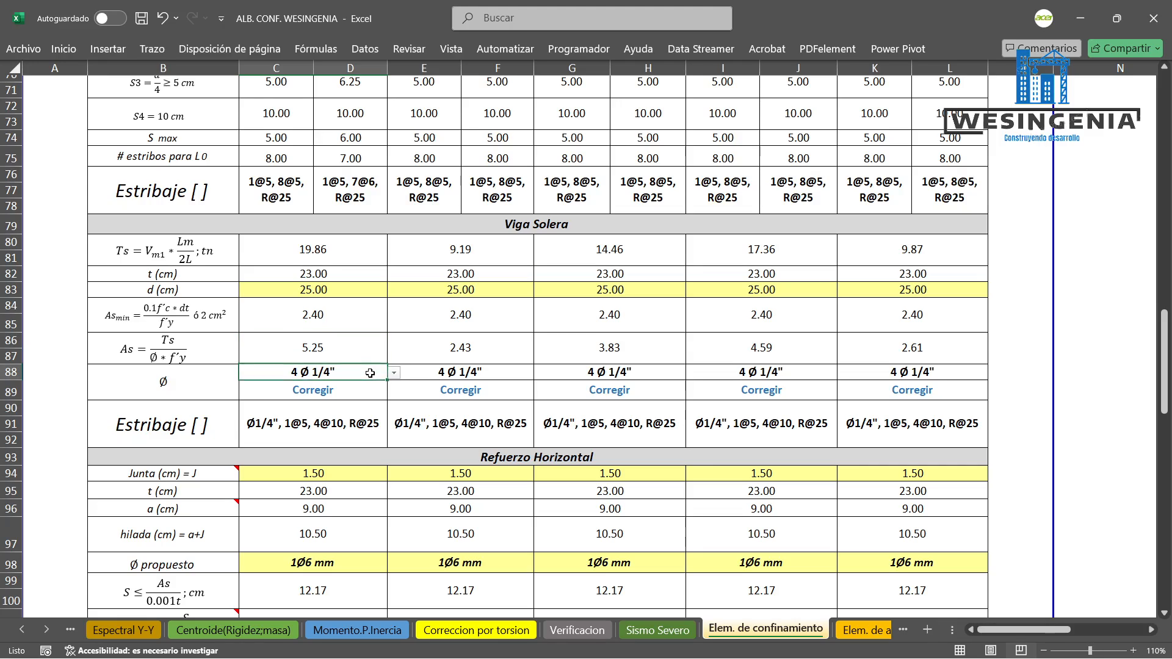
click(395, 373)
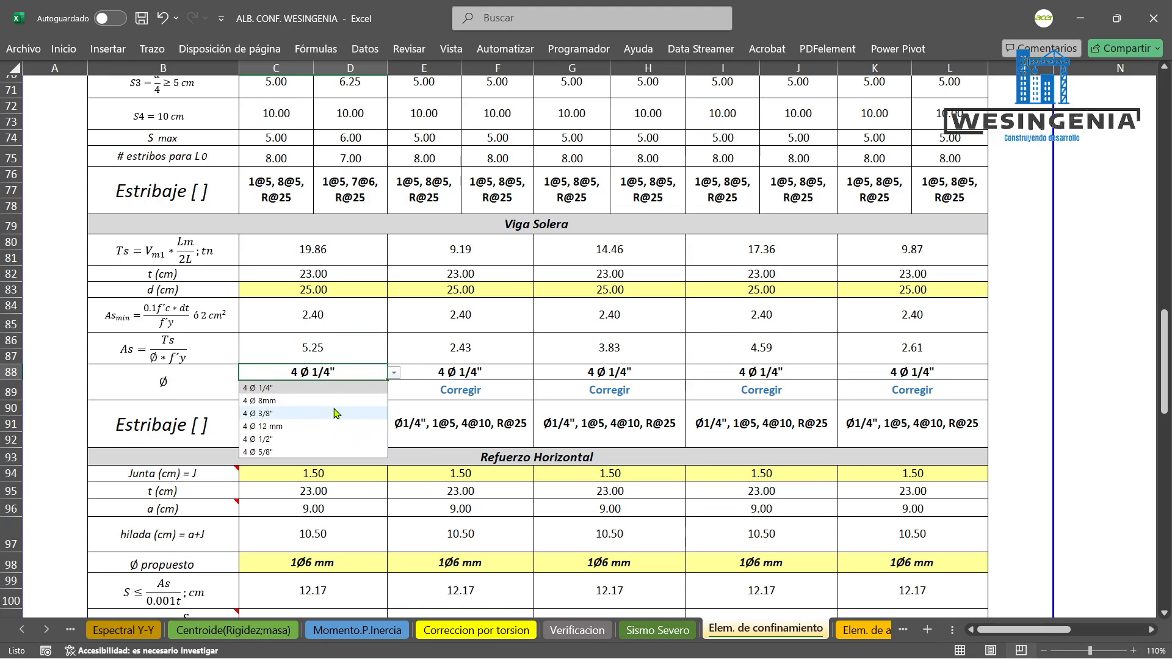
click(314, 414)
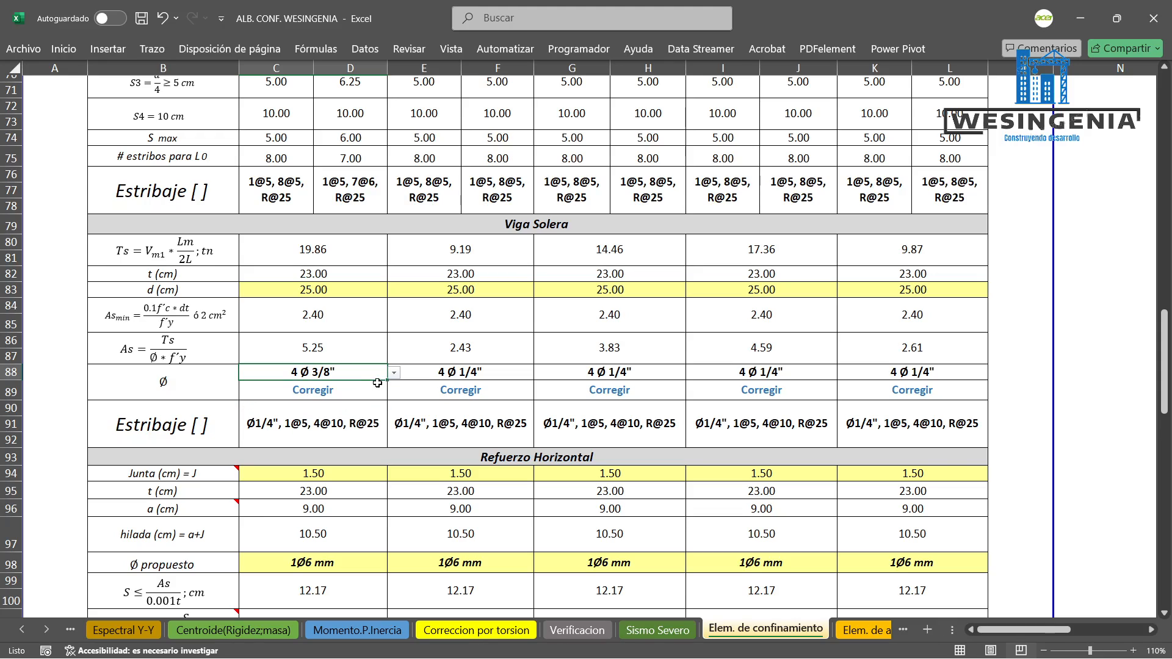
click(395, 372)
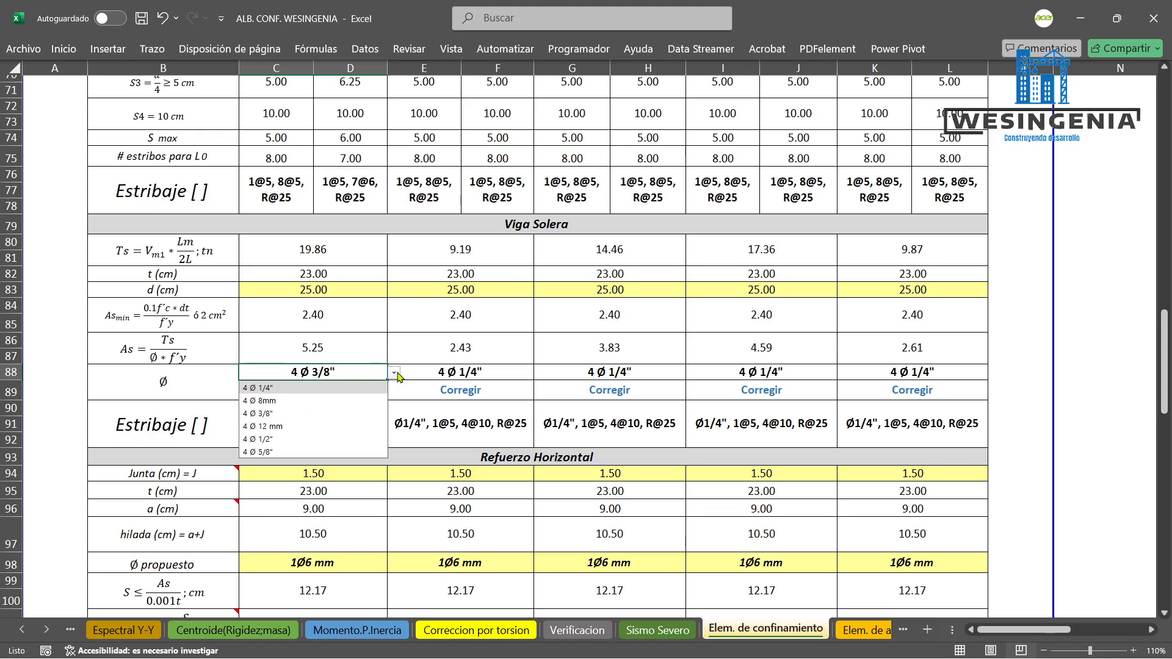
click(304, 426)
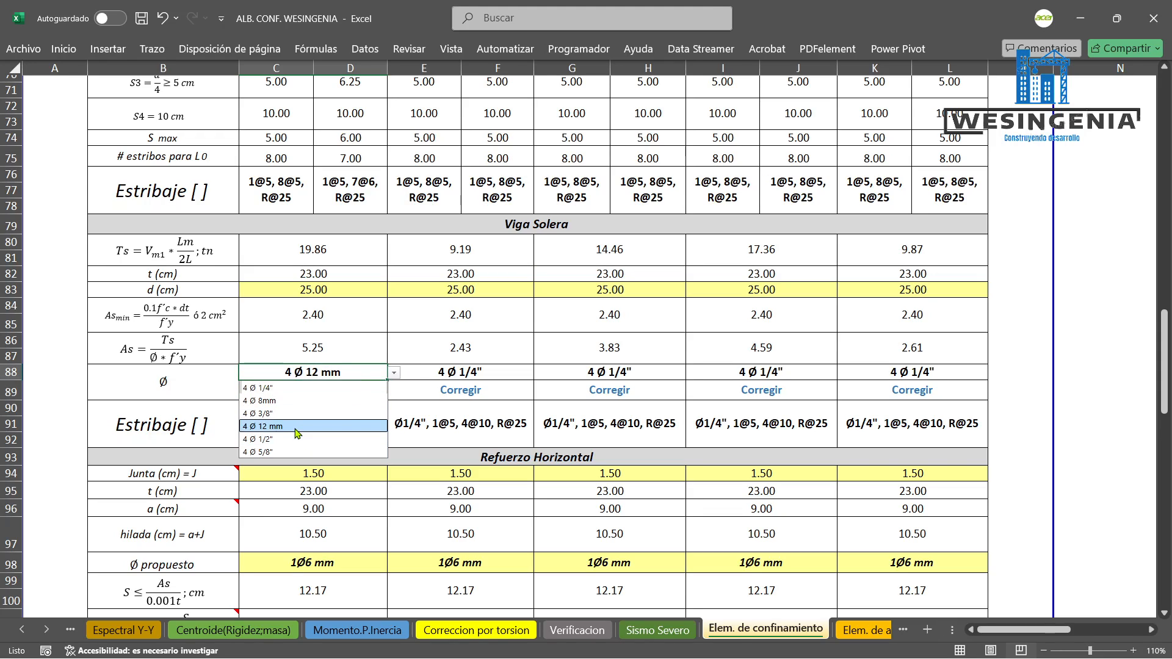
click(395, 373)
click(308, 439)
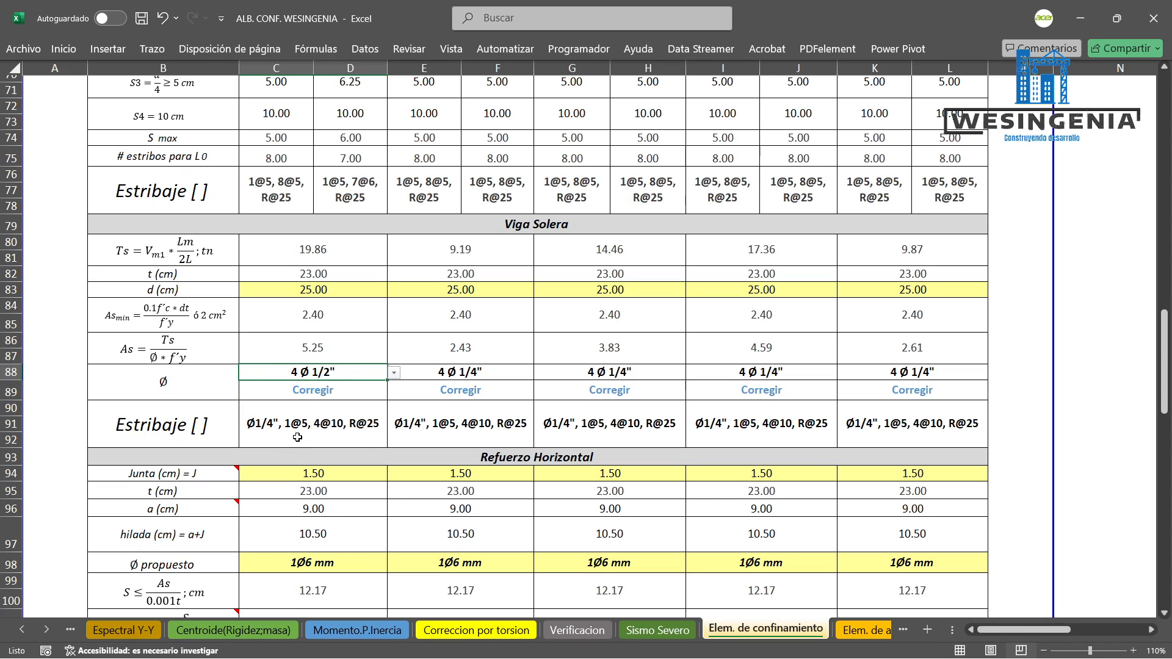
Set the Viga Solera reinforcement of wall X6 to 4 Ø 5/8" and check its verdict in C89.
click(400, 375)
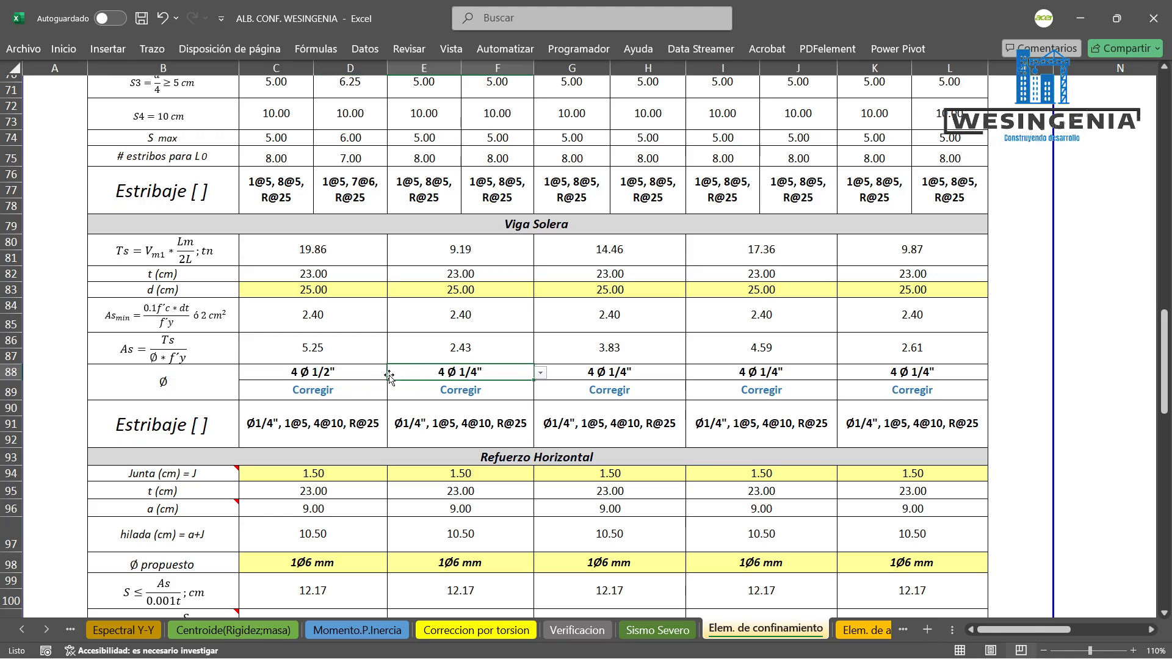
click(374, 375)
click(394, 375)
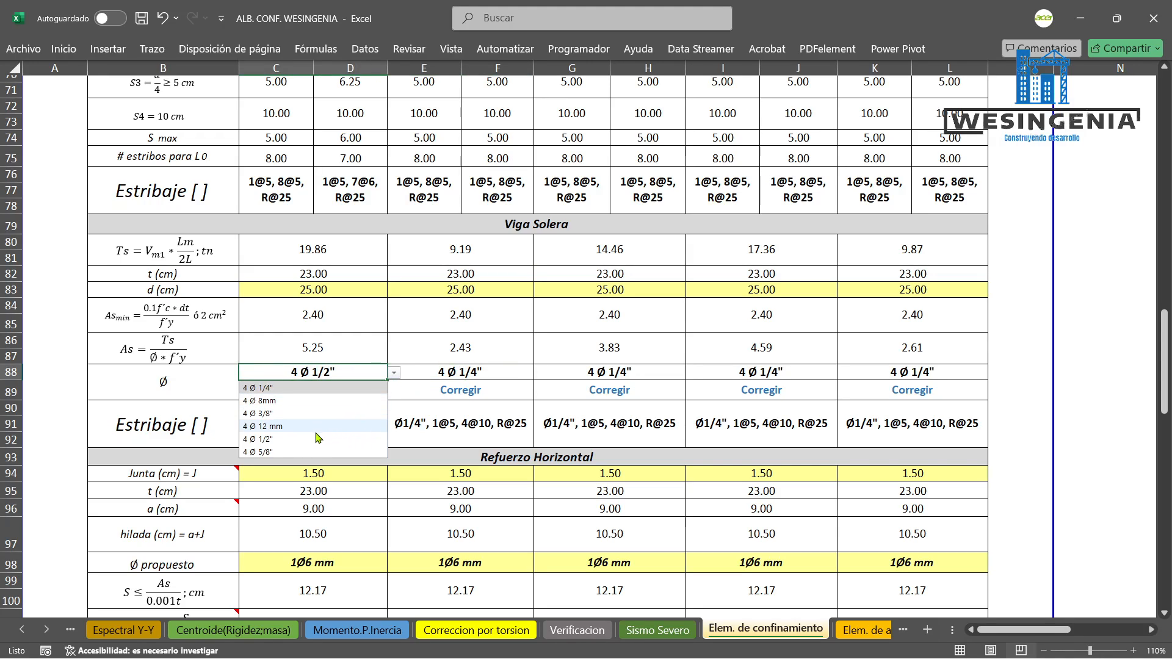
click(277, 453)
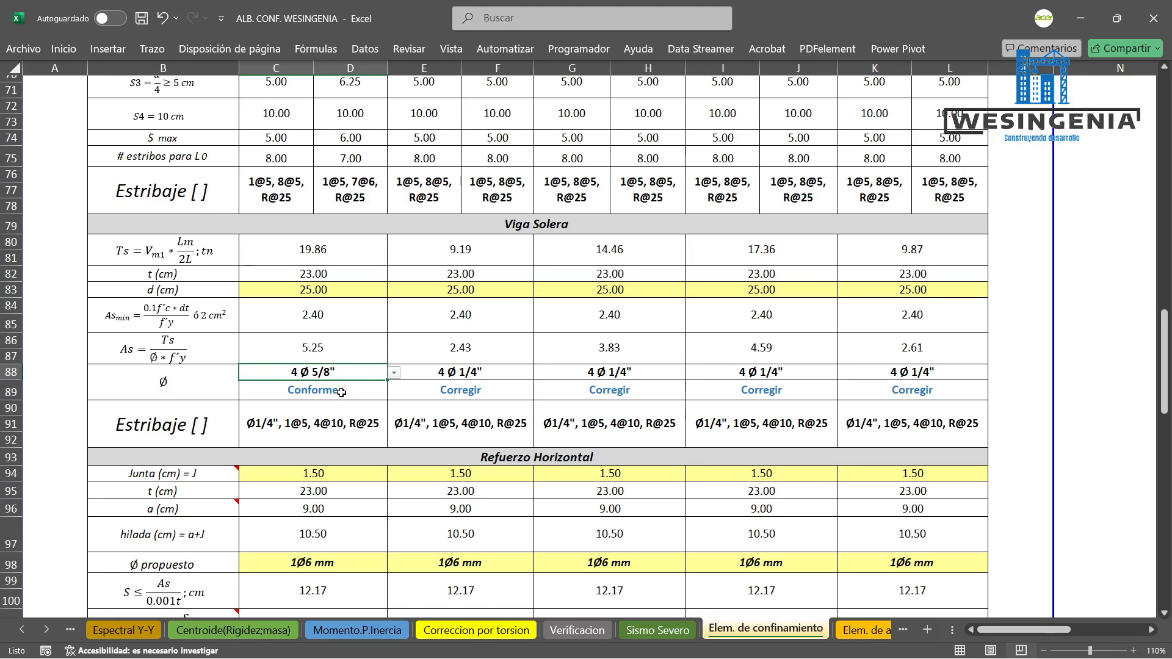
click(365, 385)
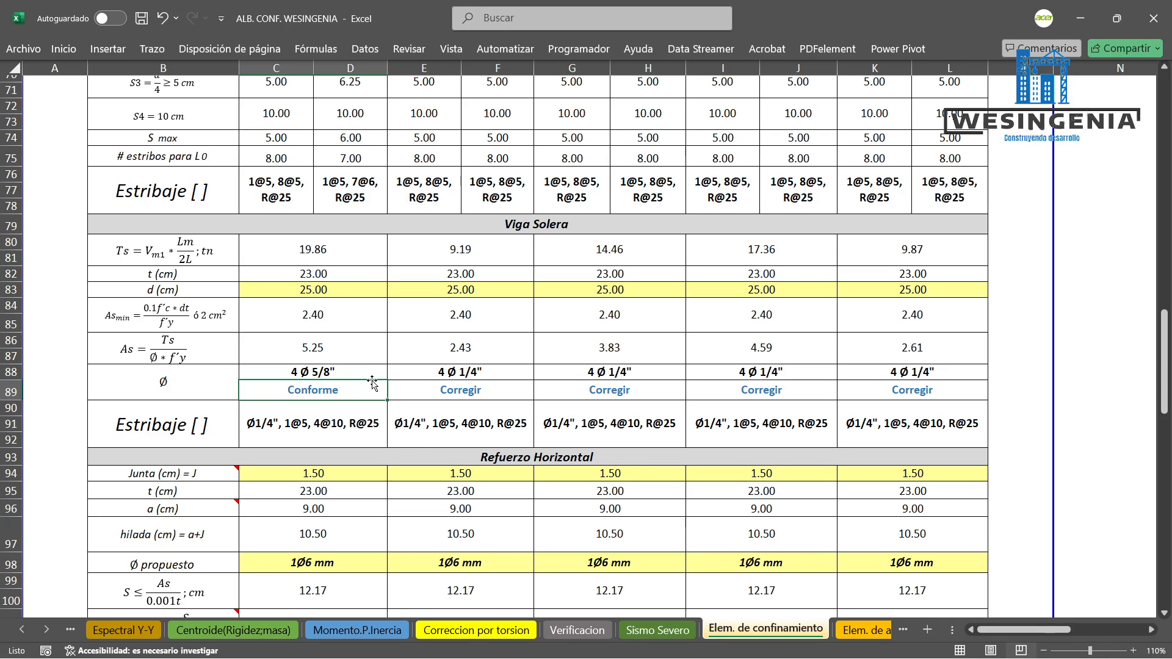
Inspect the contents of the Viga Solera stirrup layout cell for wall X6 without changing it.
double_click(359, 415)
scroll(360, 412, down, 1)
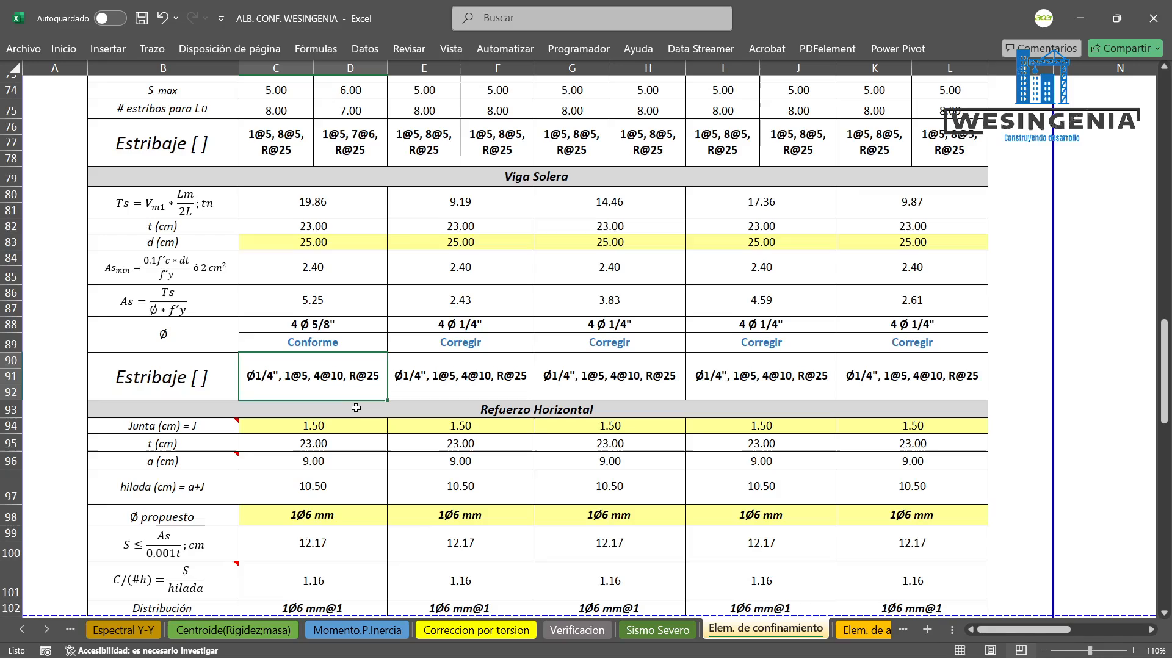
key(Return)
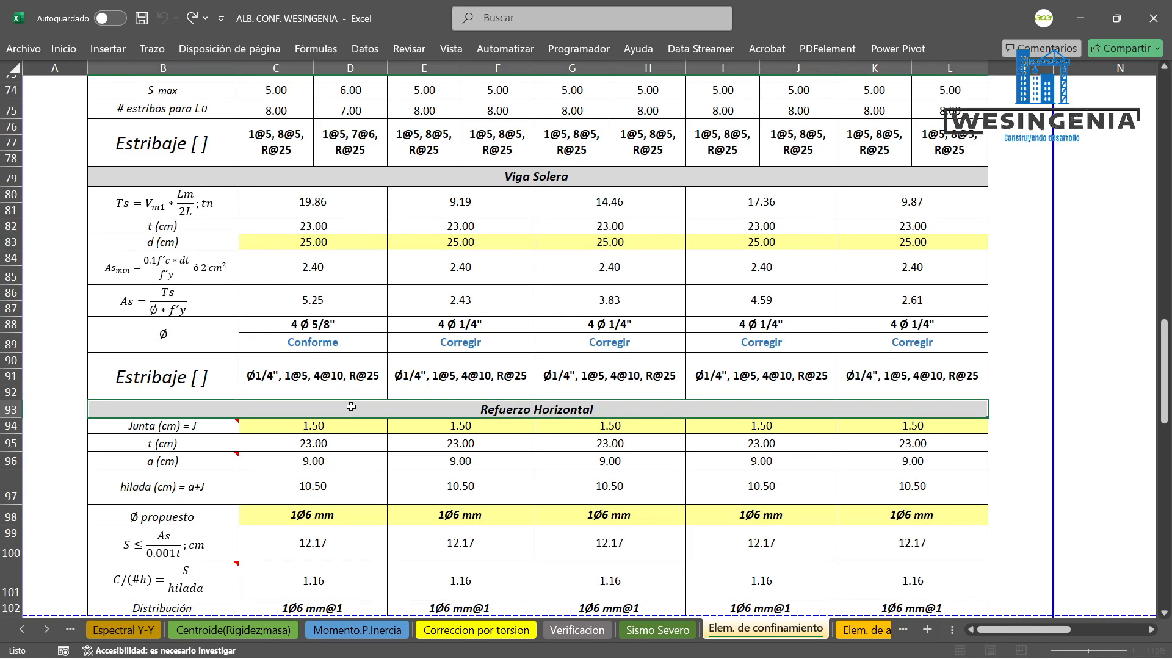
click(344, 371)
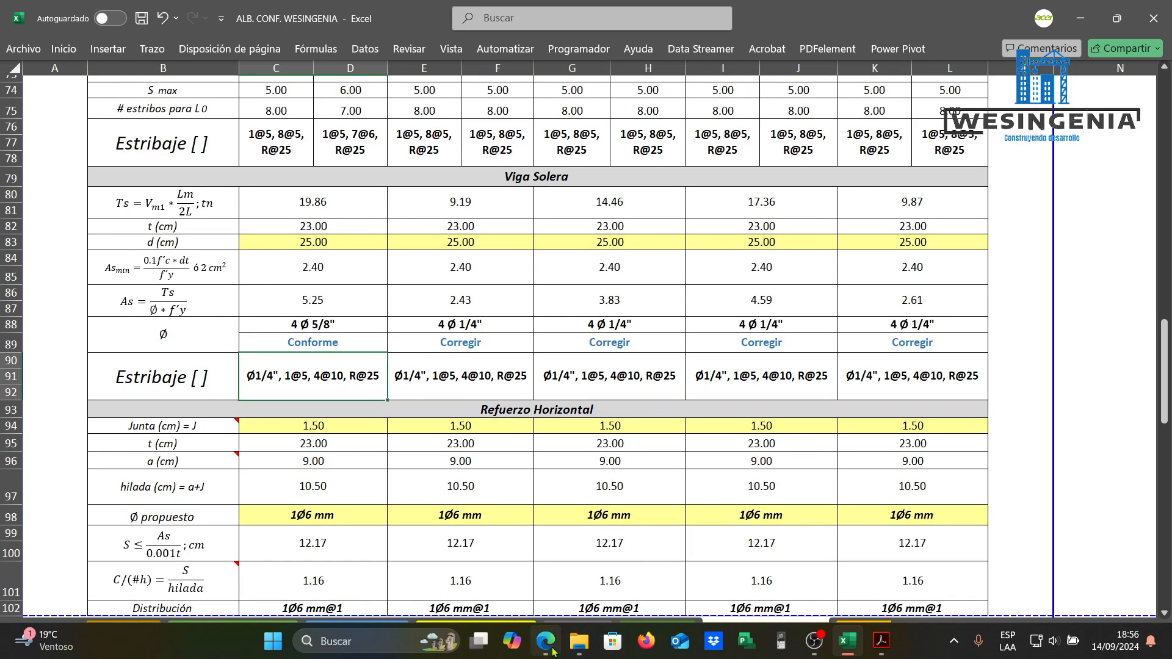
Examine the minimum solera stirrup requirement under 8.6.3-b in the Norma E.070 PDF in the browser, then return to the workbook.
click(546, 641)
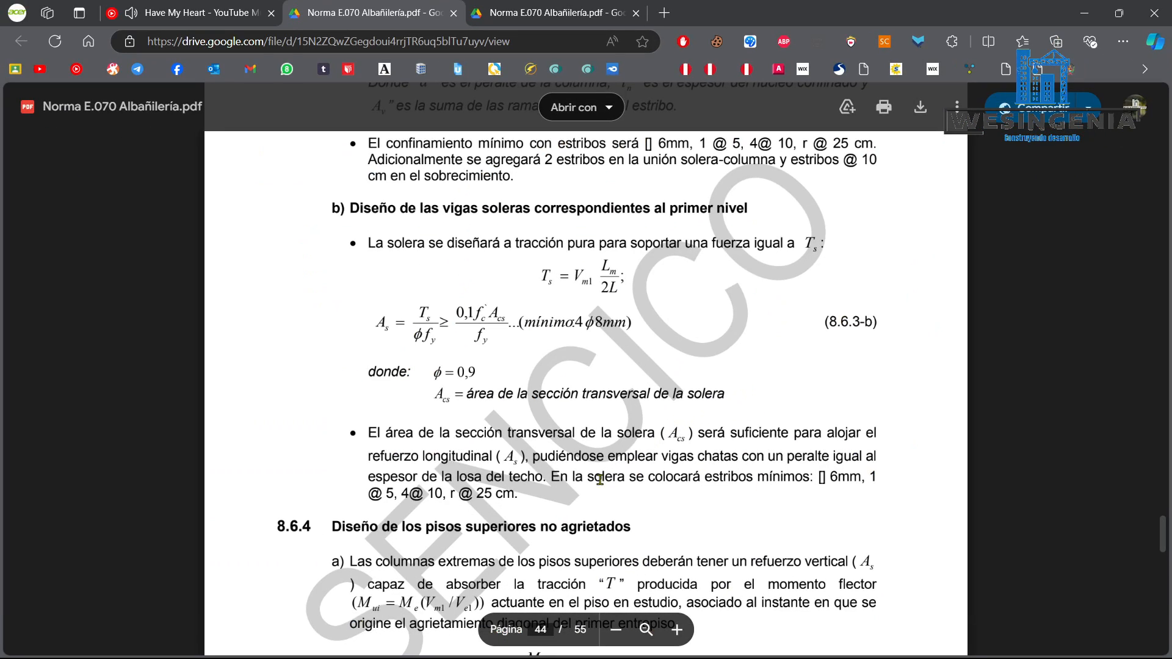
drag(551, 477, 873, 476)
click(848, 480)
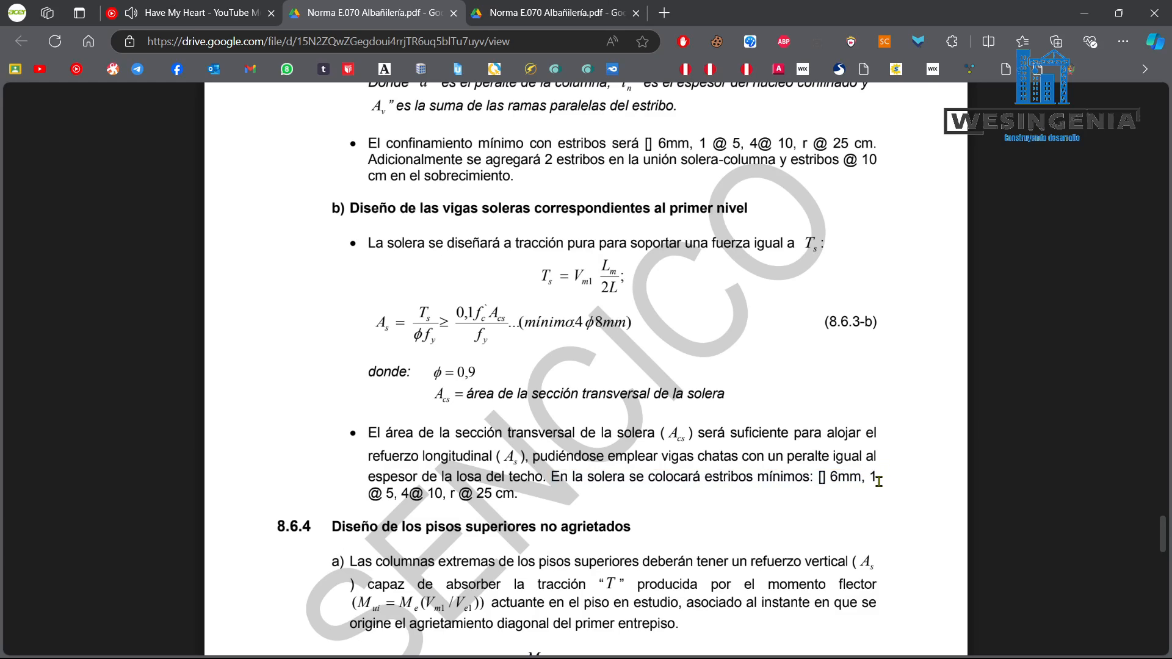
drag(871, 479, 896, 476)
click(415, 486)
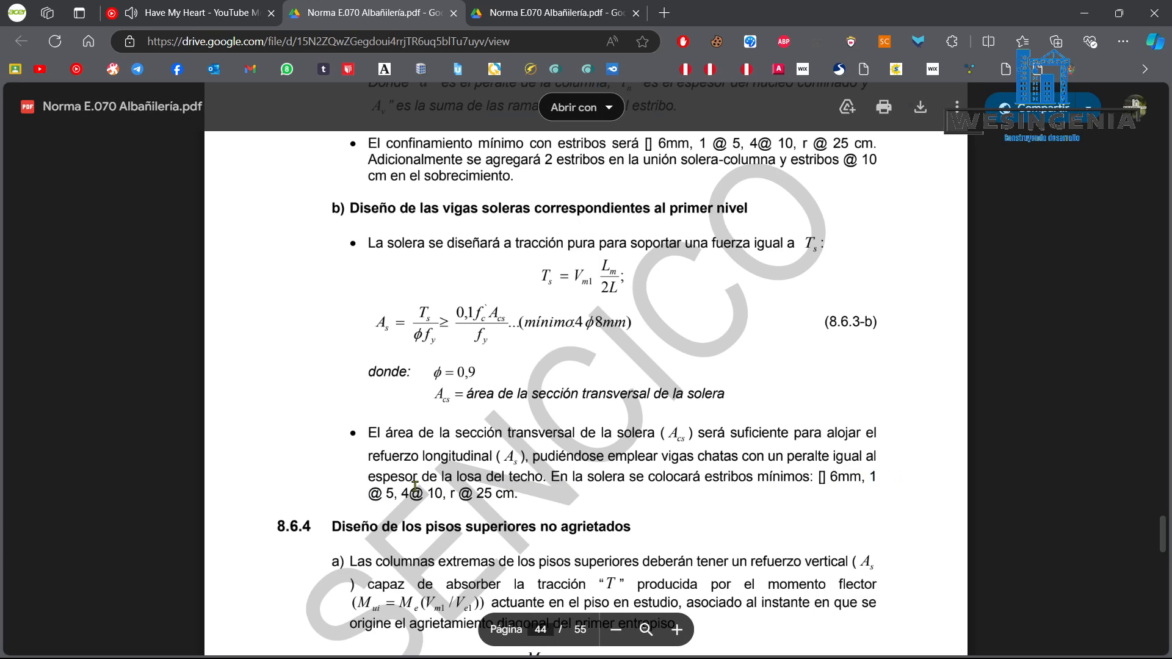
drag(392, 496, 521, 501)
scroll(587, 458, down, 1)
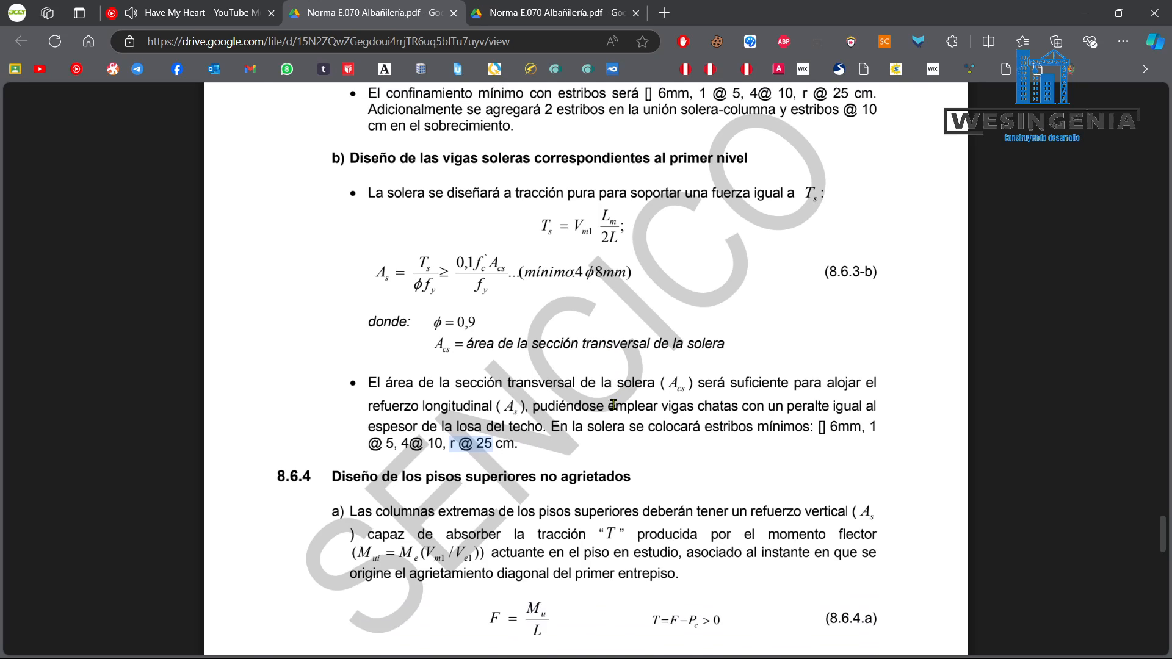
scroll(623, 406, up, 1)
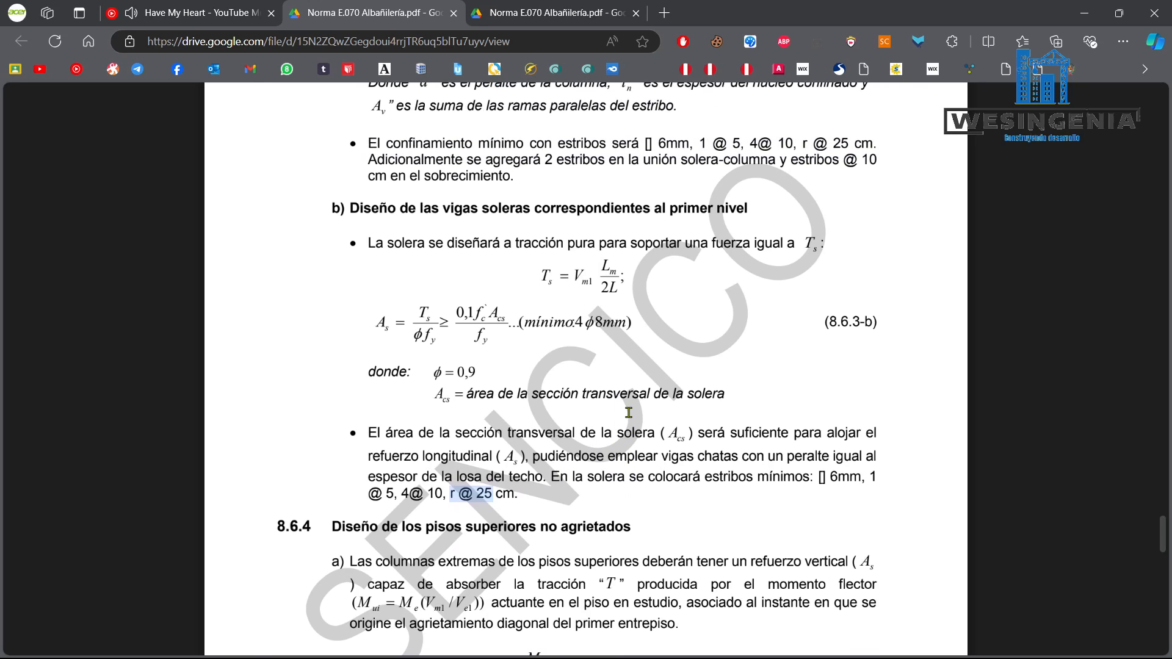
scroll(629, 412, down, 1)
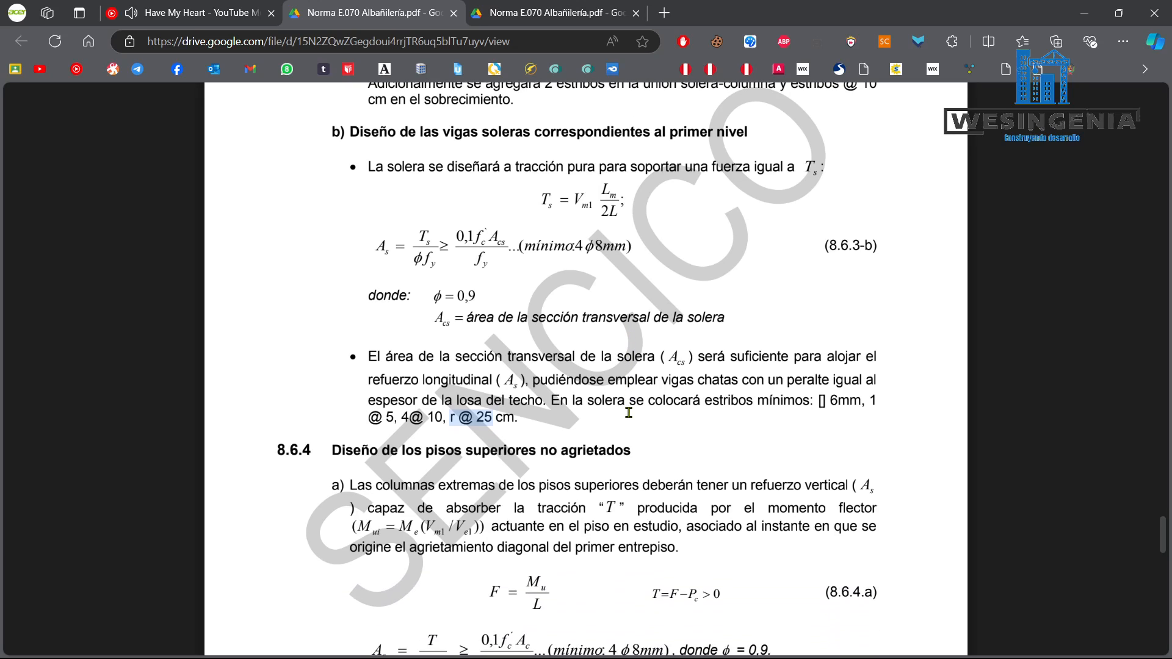
scroll(629, 413, up, 1)
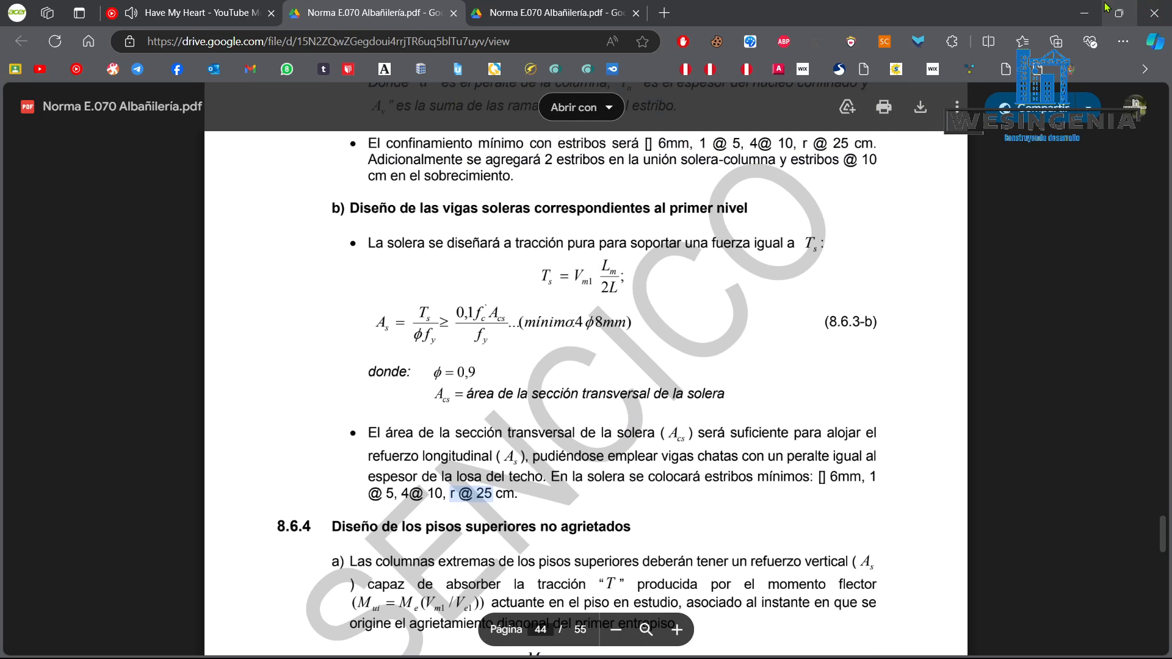
click(1084, 13)
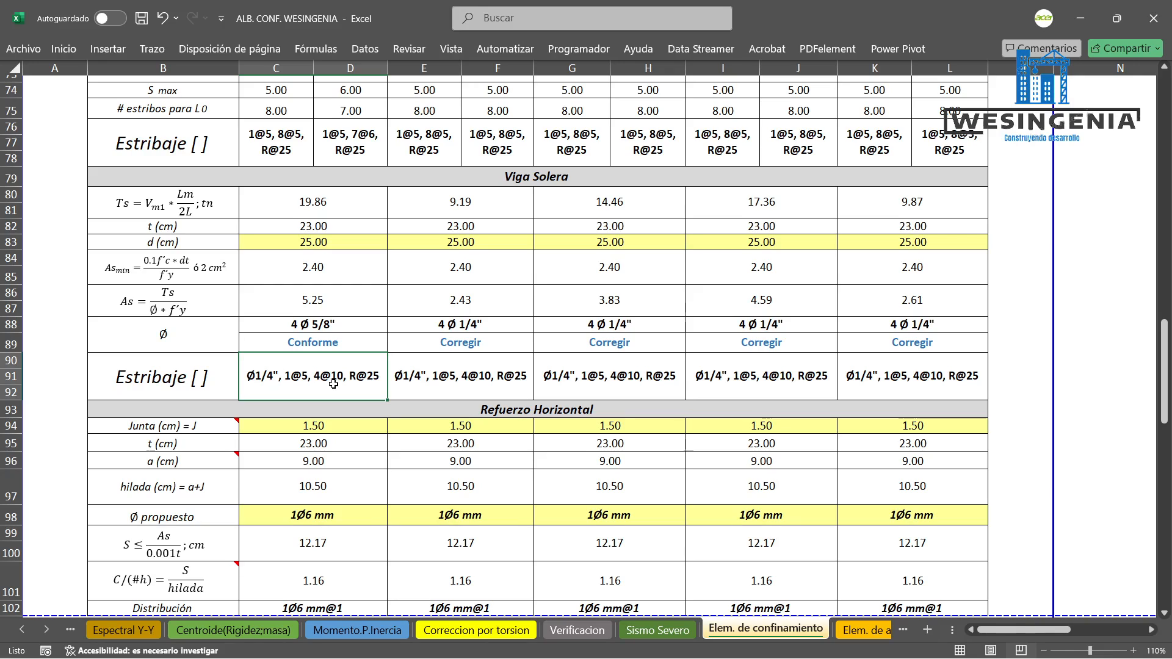
Review the Refuerzo Horizontal section below the Viga Solera results, from the joint thickness to the bar distribution.
scroll(333, 383, down, 1)
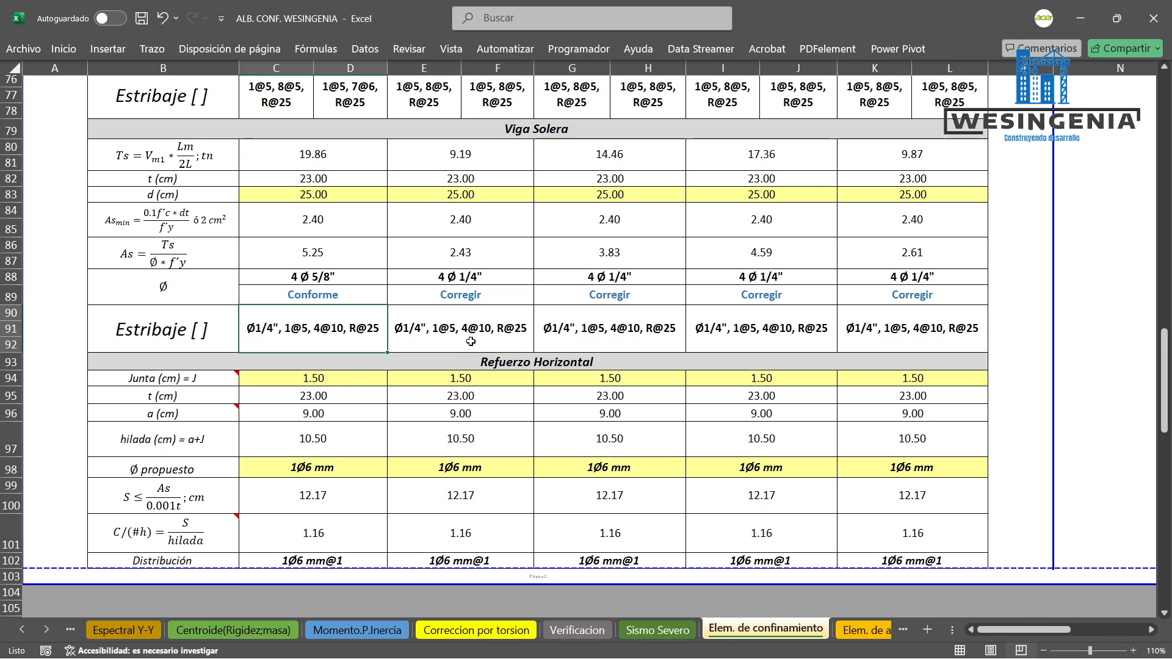
click(486, 358)
scroll(616, 356, up, 1)
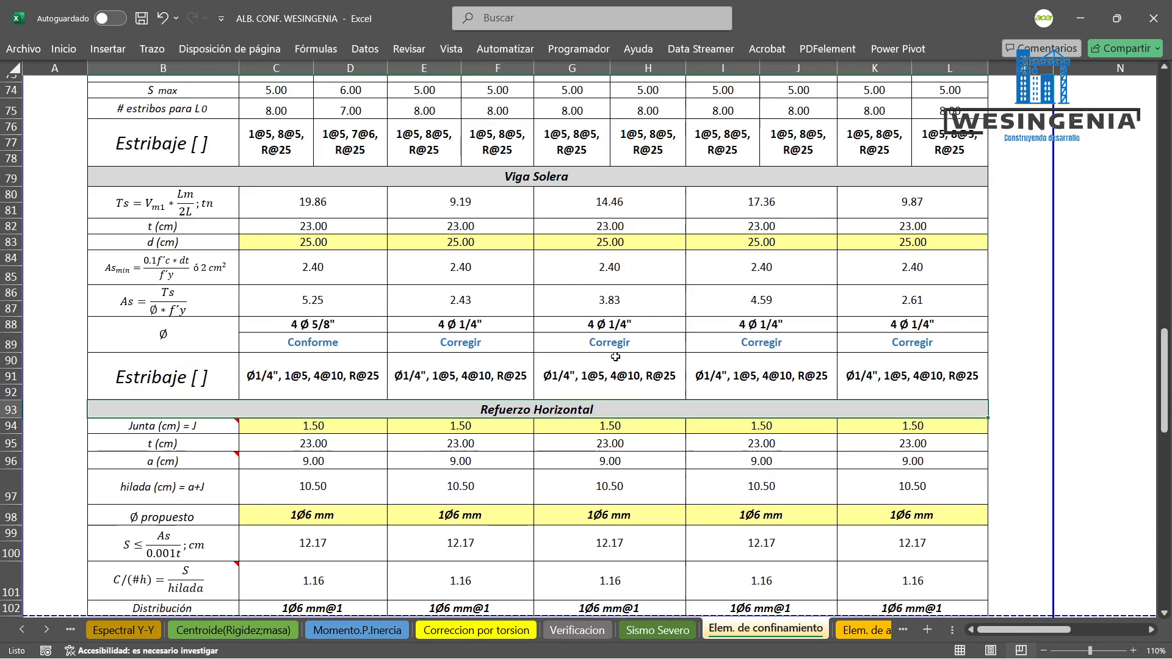
scroll(615, 357, down, 1)
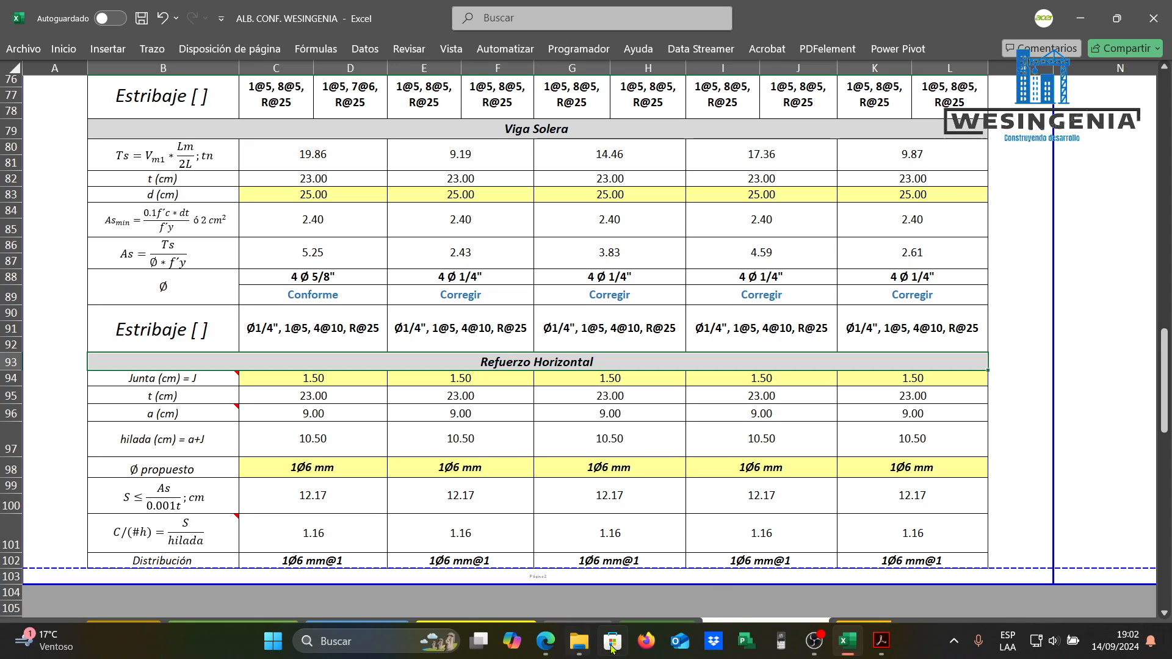
Open the Norma E.070 PDF in the browser and highlight parts of the 8.6.1 heading on horizontal wall reinforcement.
click(545, 640)
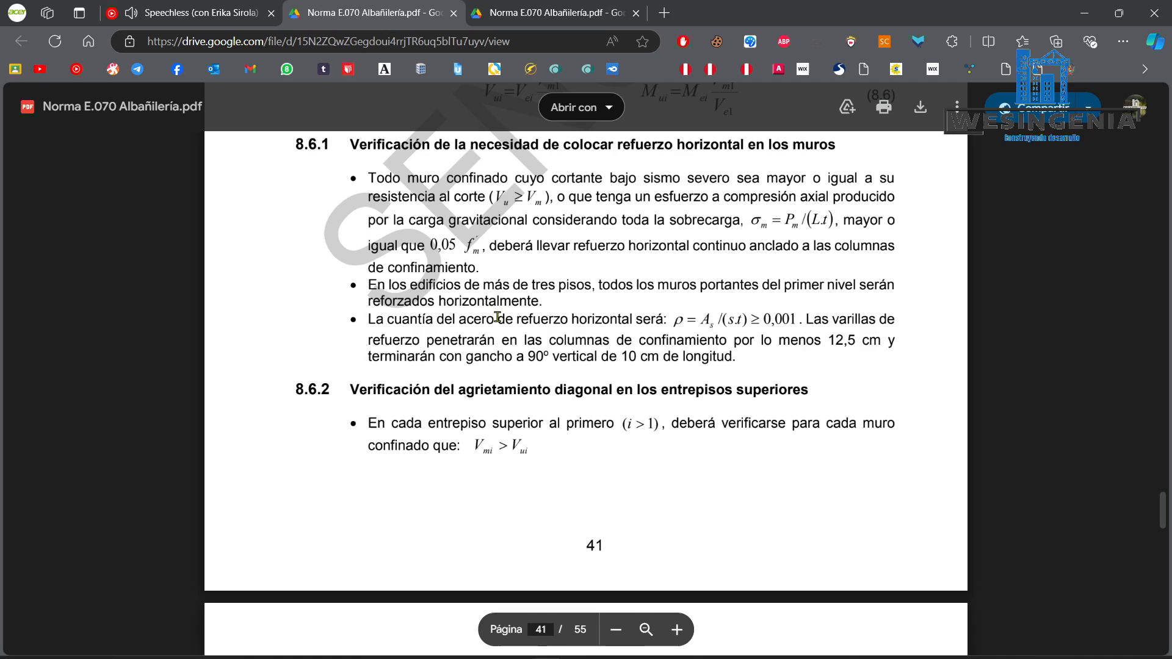
scroll(497, 320, up, 1)
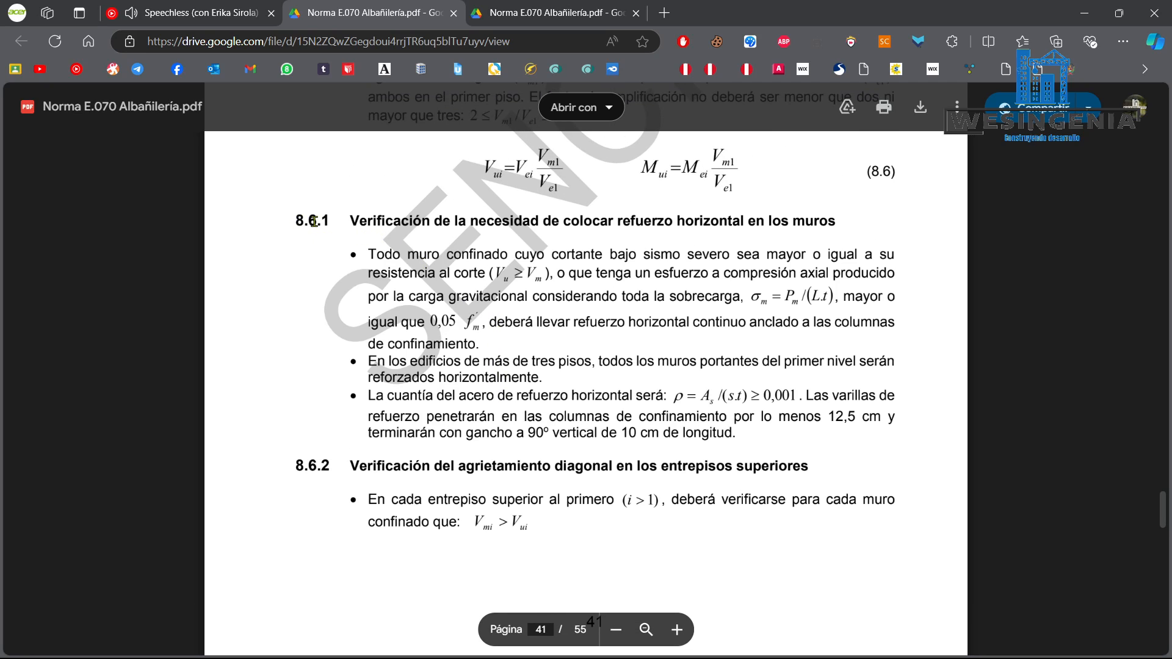
drag(343, 221, 471, 214)
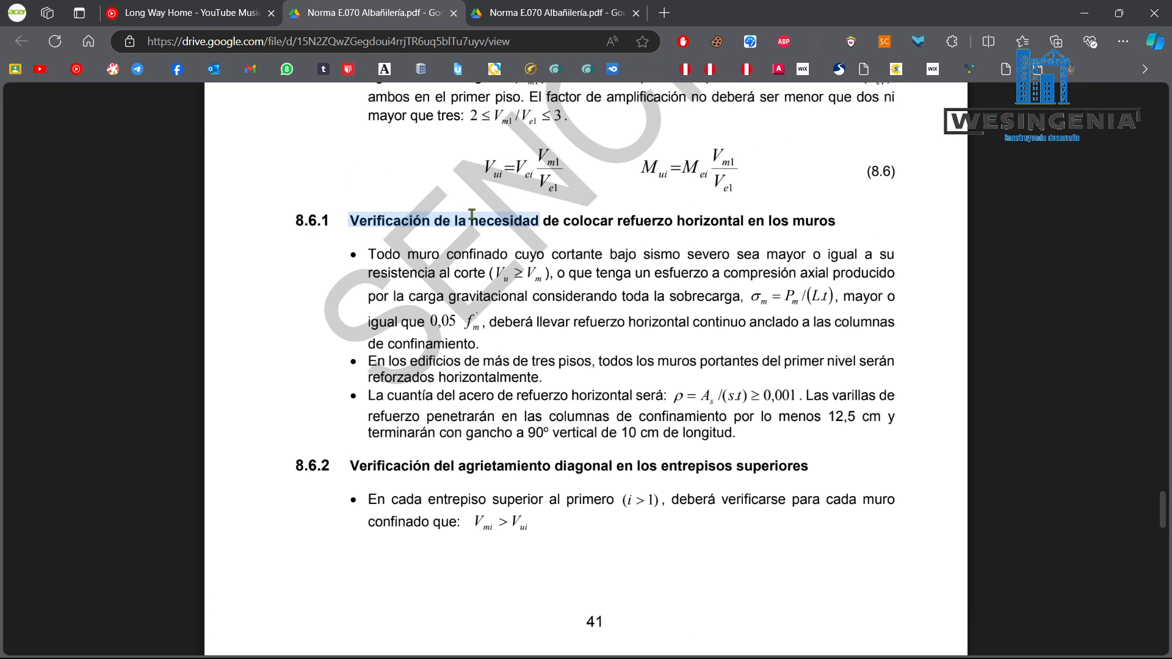
click(513, 216)
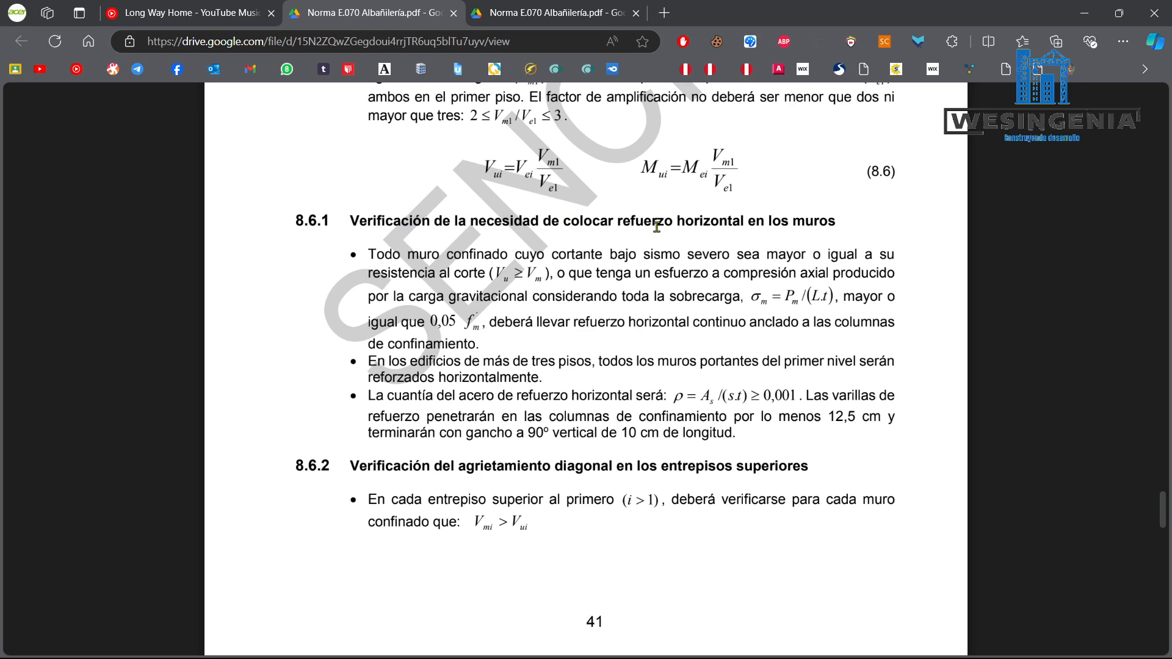
drag(749, 221, 844, 236)
click(801, 296)
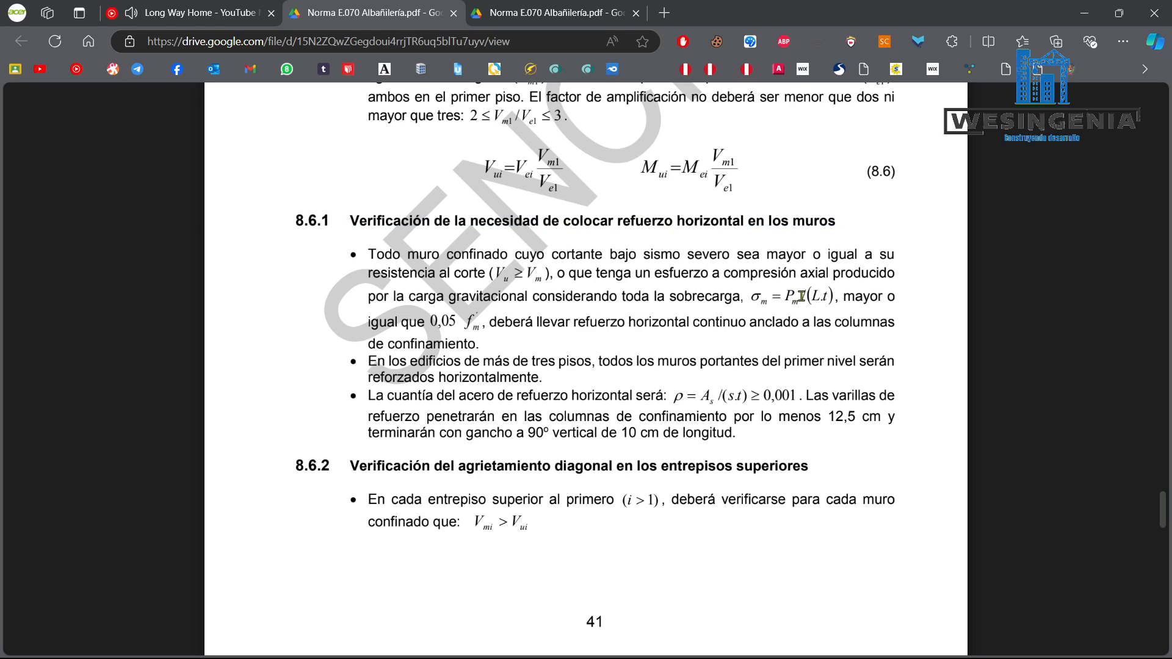
Highlight the conditions in the first bullet of 8.6.1, from the shear comparison Vu ≥ Vm to the 0,05 f'm axial stress limit.
mouse_move(865, 622)
mouse_move(839, 640)
drag(499, 272, 537, 274)
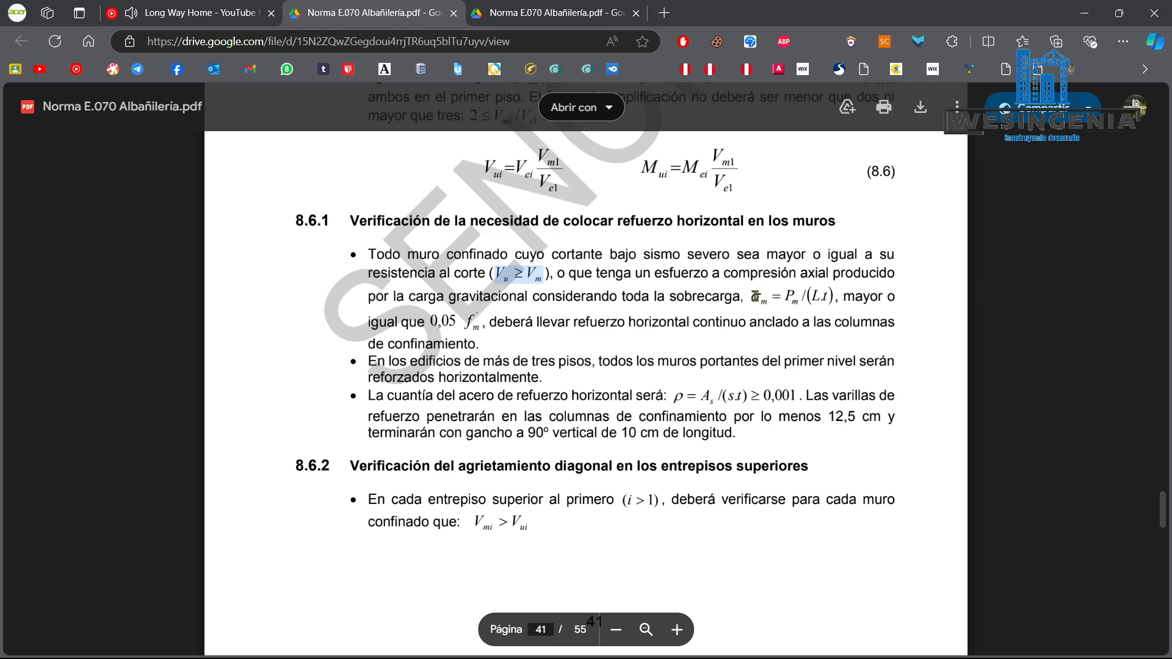
click(755, 296)
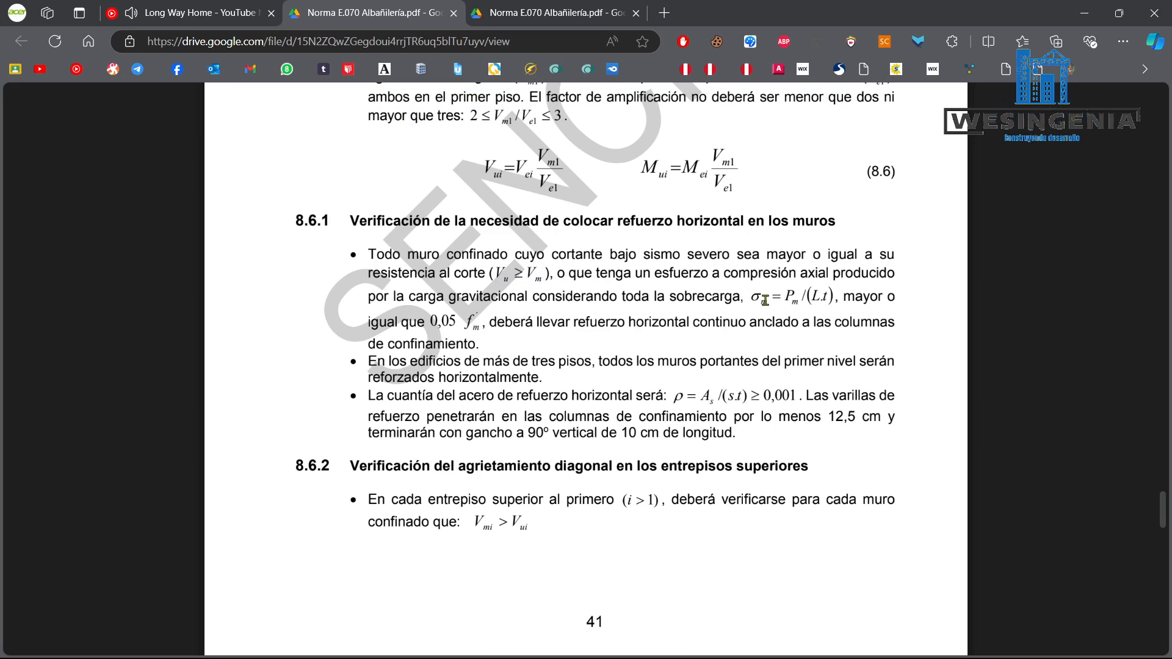
drag(845, 295, 898, 297)
drag(400, 321, 486, 317)
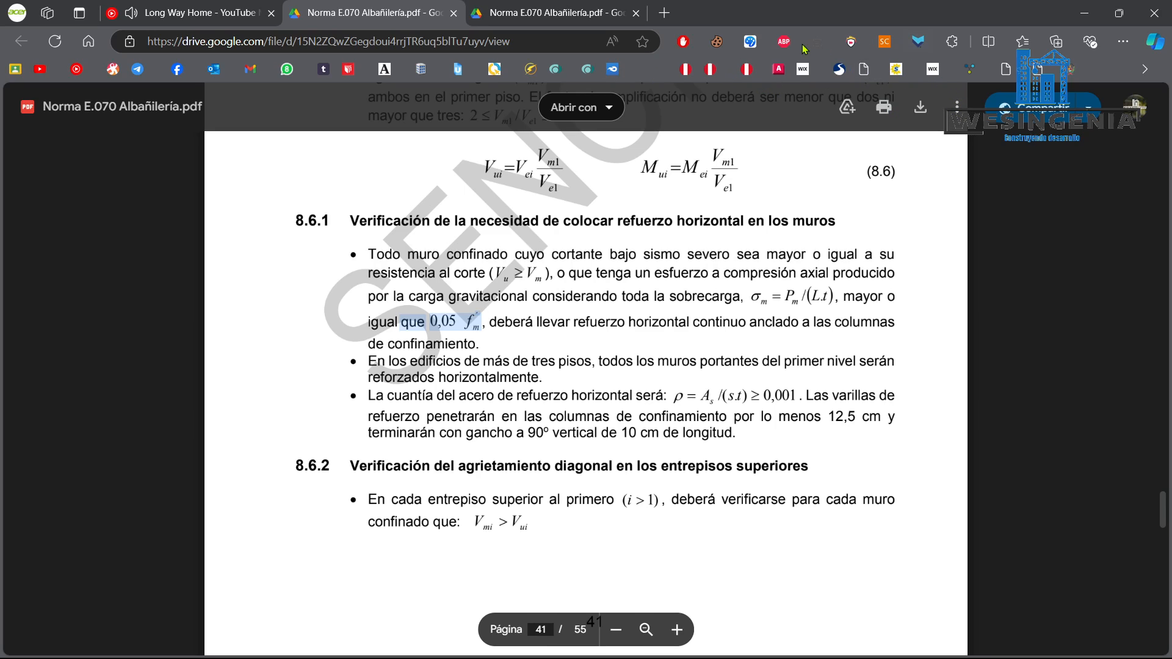
Sketch over the page, below 8.6.2, a wall on a ground line with a stepped diagonal crack and a lateral force arrow labelled V.
click(751, 41)
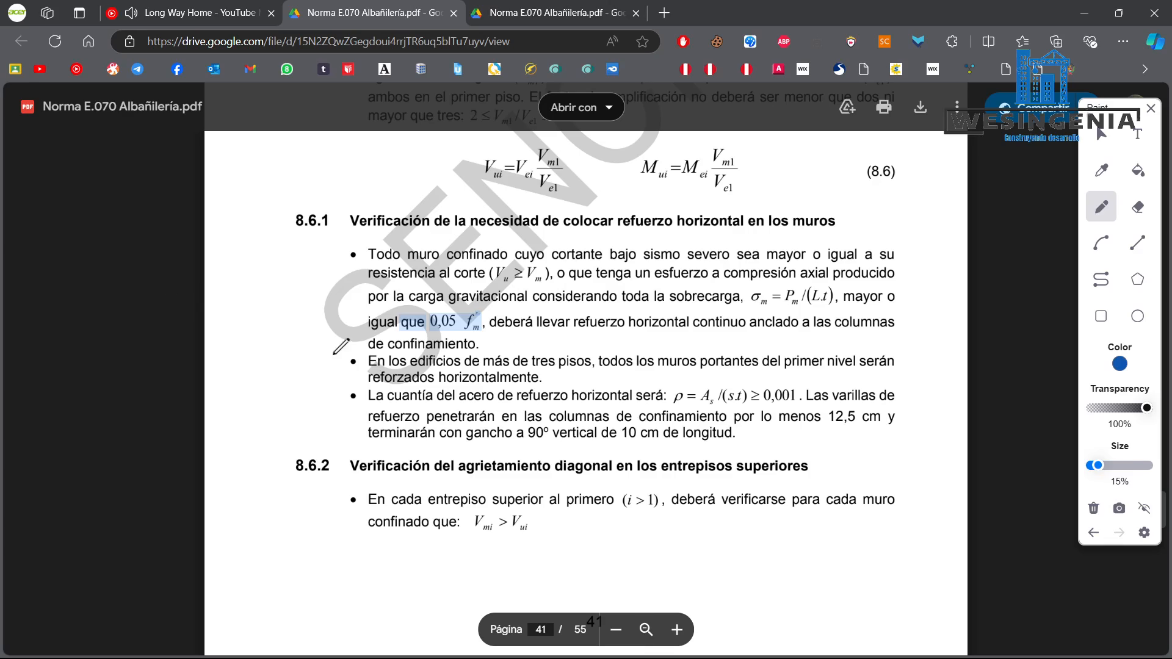
mouse_move(685, 495)
mouse_down()
mouse_move(683, 601)
mouse_move(684, 491)
mouse_move(800, 479)
mouse_up()
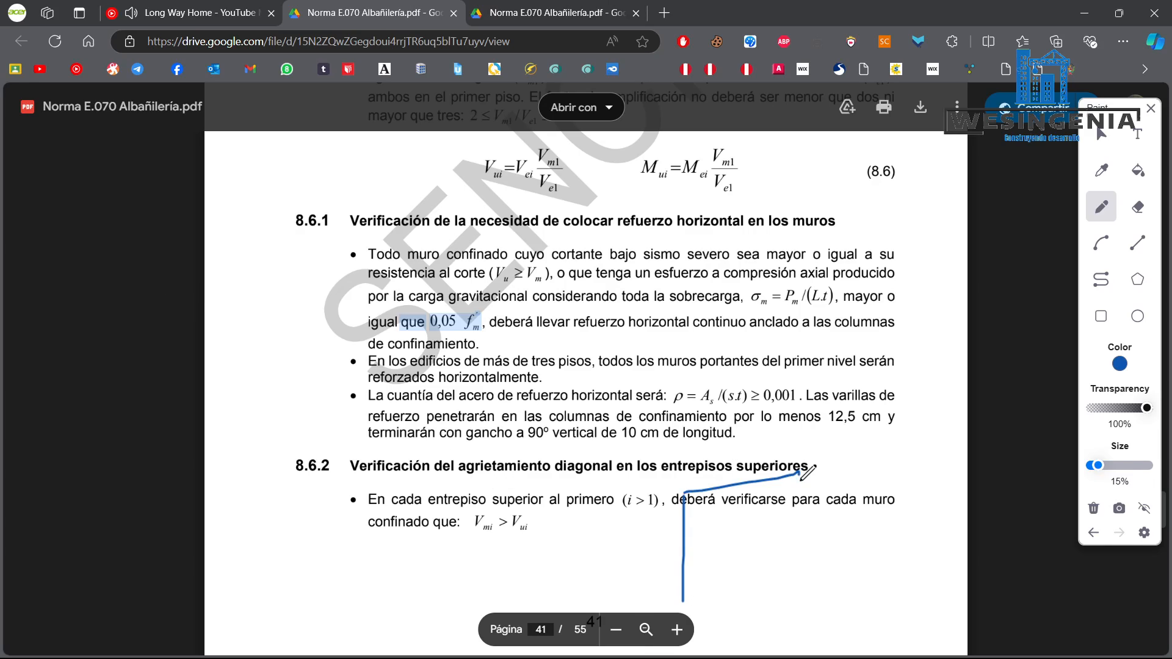
click(1094, 508)
click(1101, 208)
mouse_move(712, 522)
mouse_down()
mouse_move(713, 613)
mouse_move(712, 521)
mouse_move(883, 540)
mouse_move(882, 613)
mouse_up()
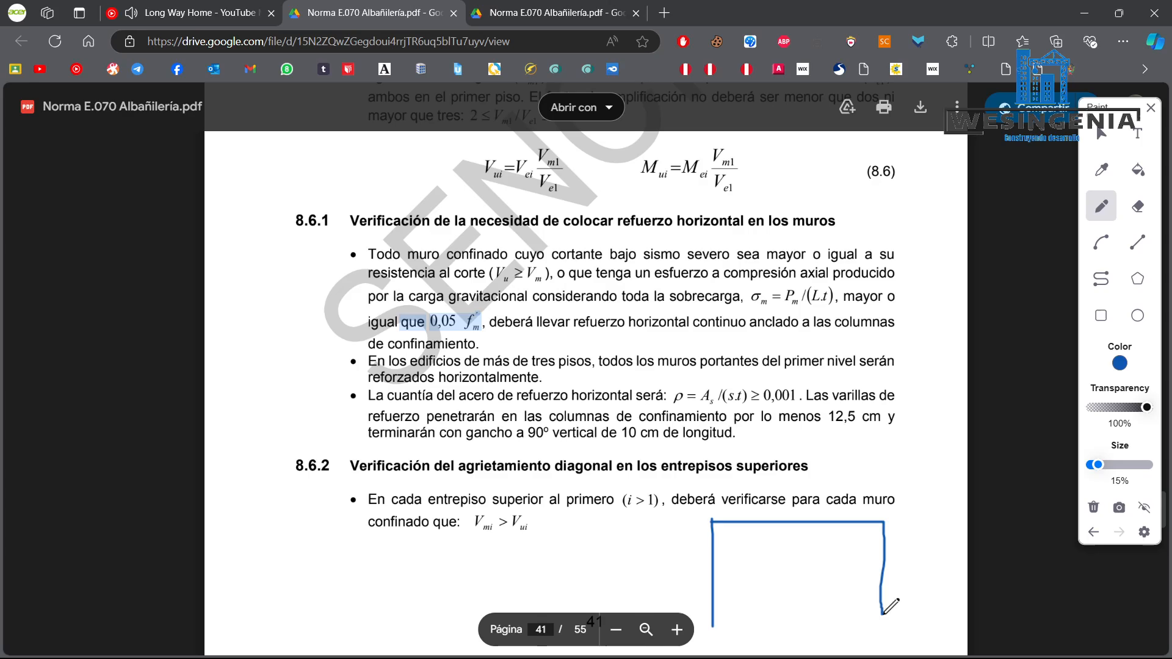
mouse_move(757, 621)
mouse_down()
mouse_move(701, 622)
mouse_move(934, 613)
mouse_up()
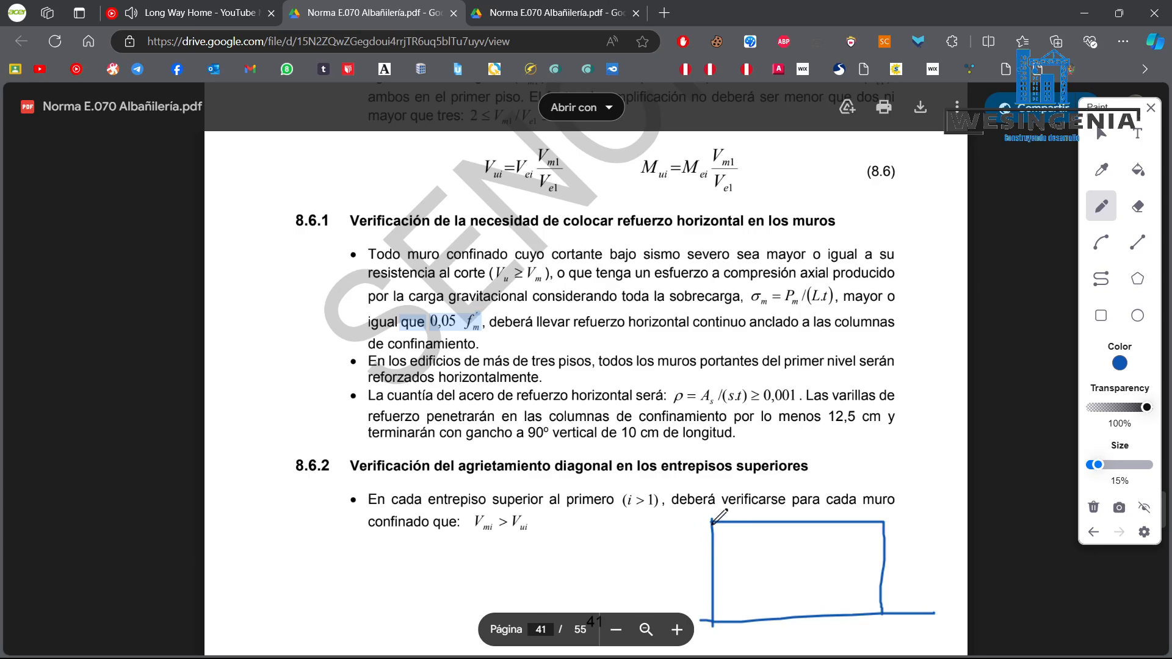
drag(712, 522, 870, 603)
mouse_move(621, 524)
mouse_down()
mouse_move(690, 533)
mouse_move(636, 558)
mouse_move(644, 540)
mouse_up()
Add four hooked horizontal bars across the crack, number the wall areas 1 and 2, then clear the sketch and close the drawing tool.
mouse_move(724, 567)
mouse_down()
mouse_move(723, 550)
mouse_move(861, 565)
mouse_up()
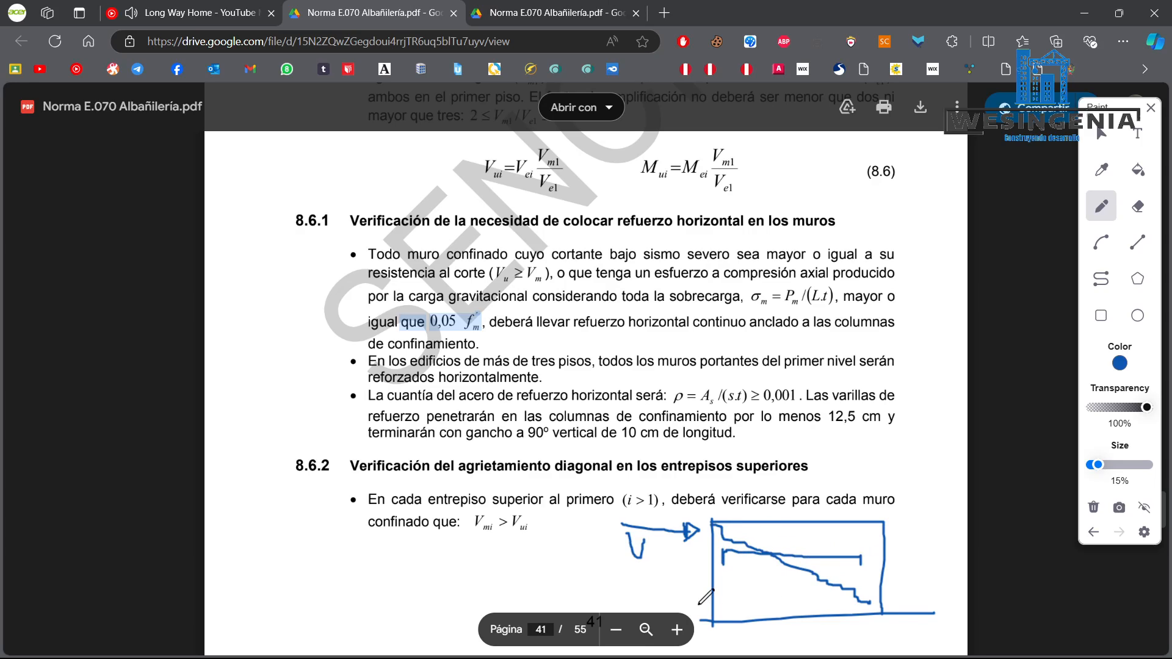
mouse_move(725, 589)
mouse_down()
mouse_move(726, 577)
mouse_move(861, 587)
mouse_up()
drag(735, 609, 870, 603)
drag(723, 525, 855, 542)
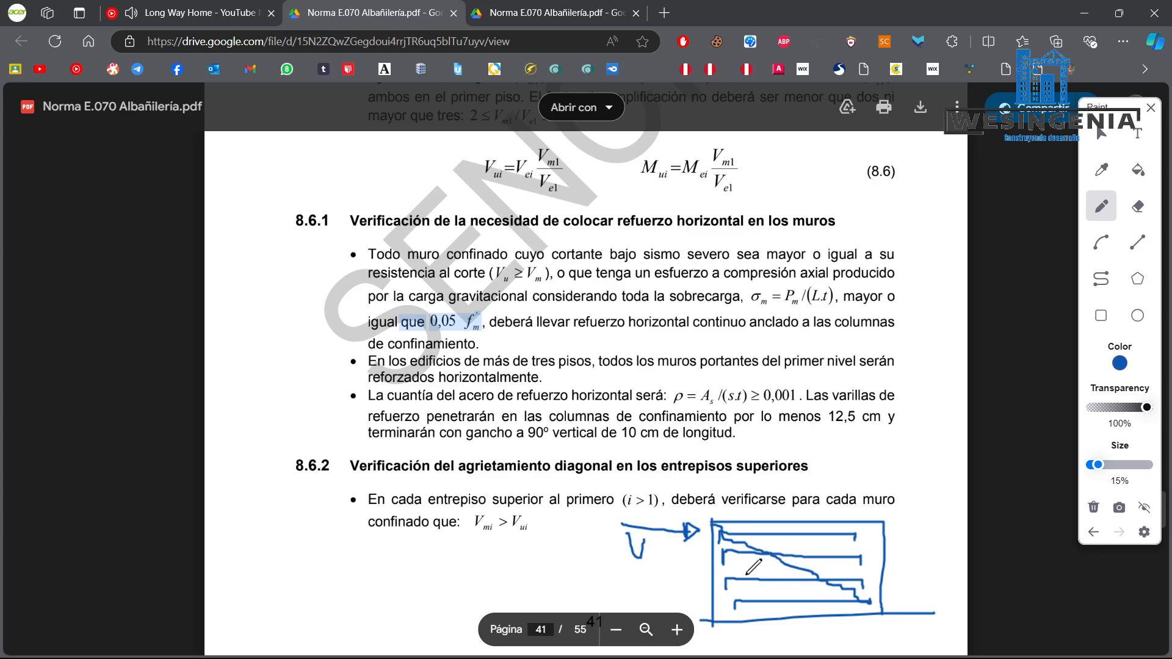
mouse_move(746, 566)
mouse_down()
mouse_move(738, 559)
mouse_move(755, 573)
mouse_move(750, 556)
mouse_up()
mouse_move(854, 536)
mouse_down()
mouse_move(873, 552)
mouse_move(870, 524)
mouse_move(841, 534)
mouse_up()
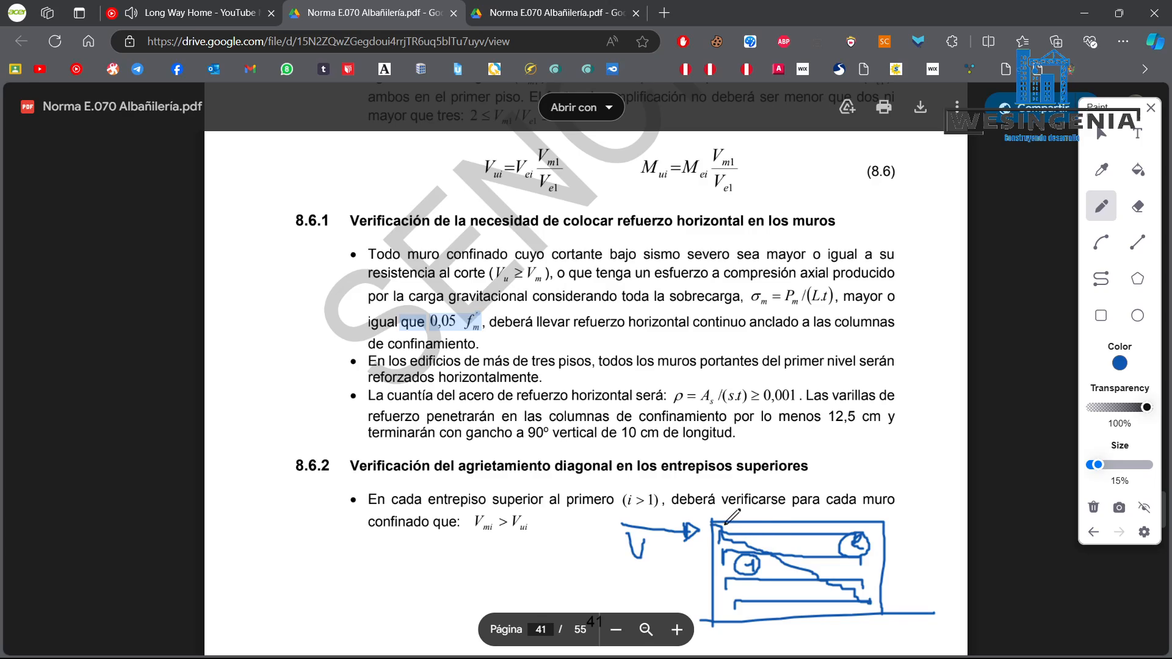
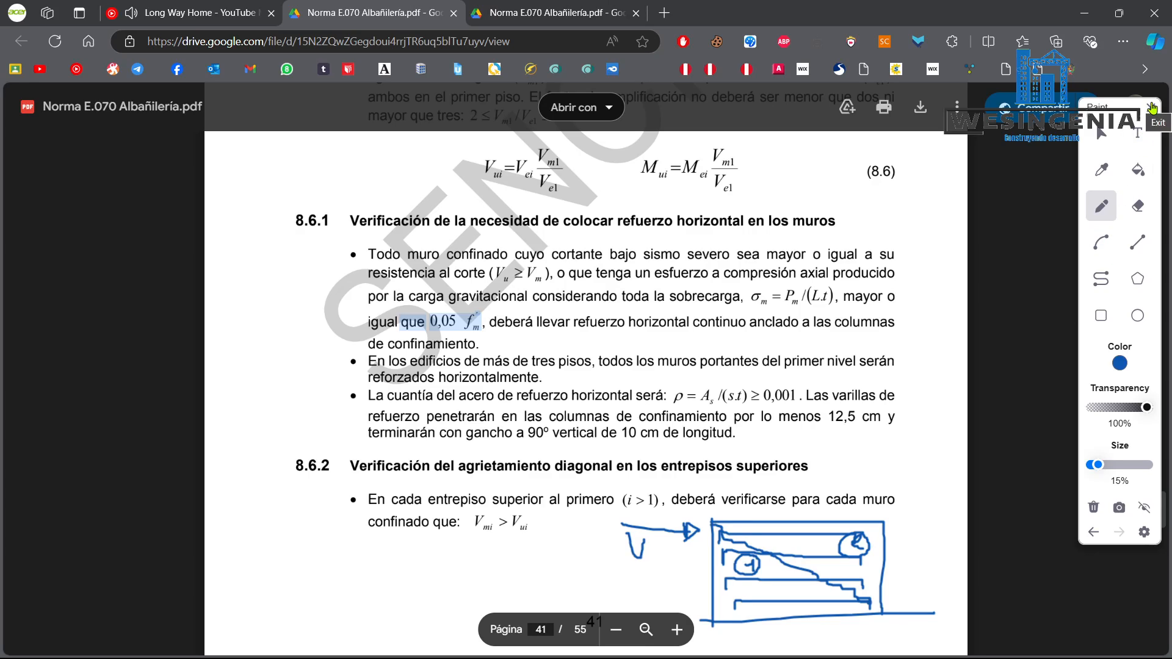
click(1093, 507)
click(1151, 109)
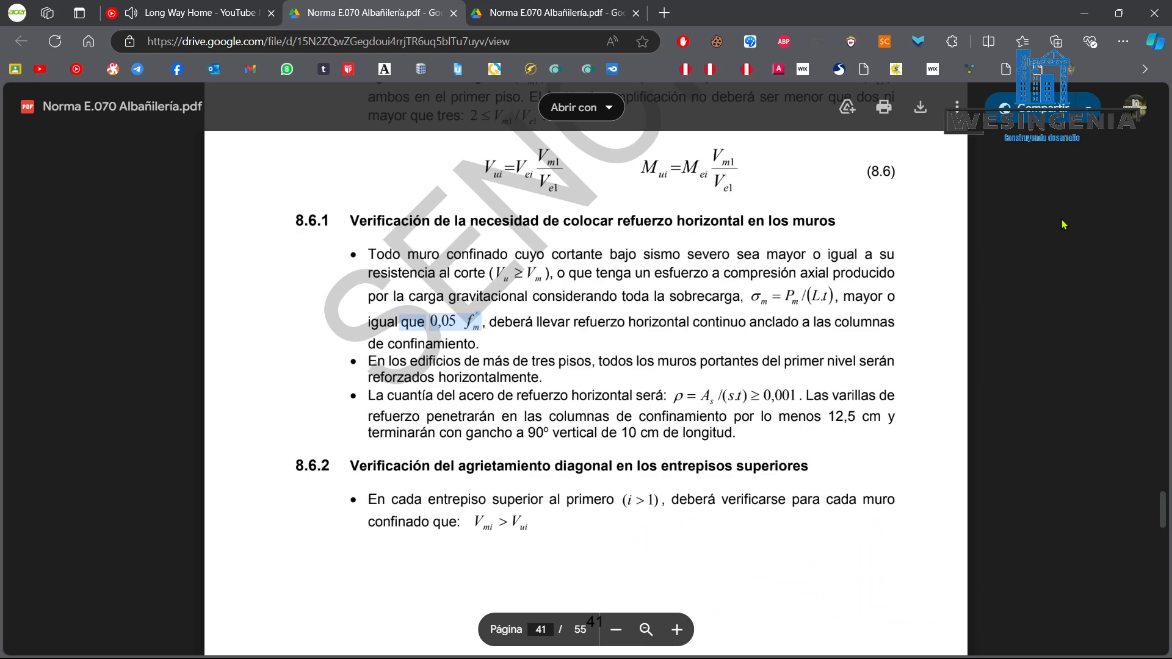
Highlight the third bullet of 8.6.1: the 0,001 steel ratio, the 12,5 cm column penetration and the 10 cm vertical hook.
drag(366, 396, 628, 397)
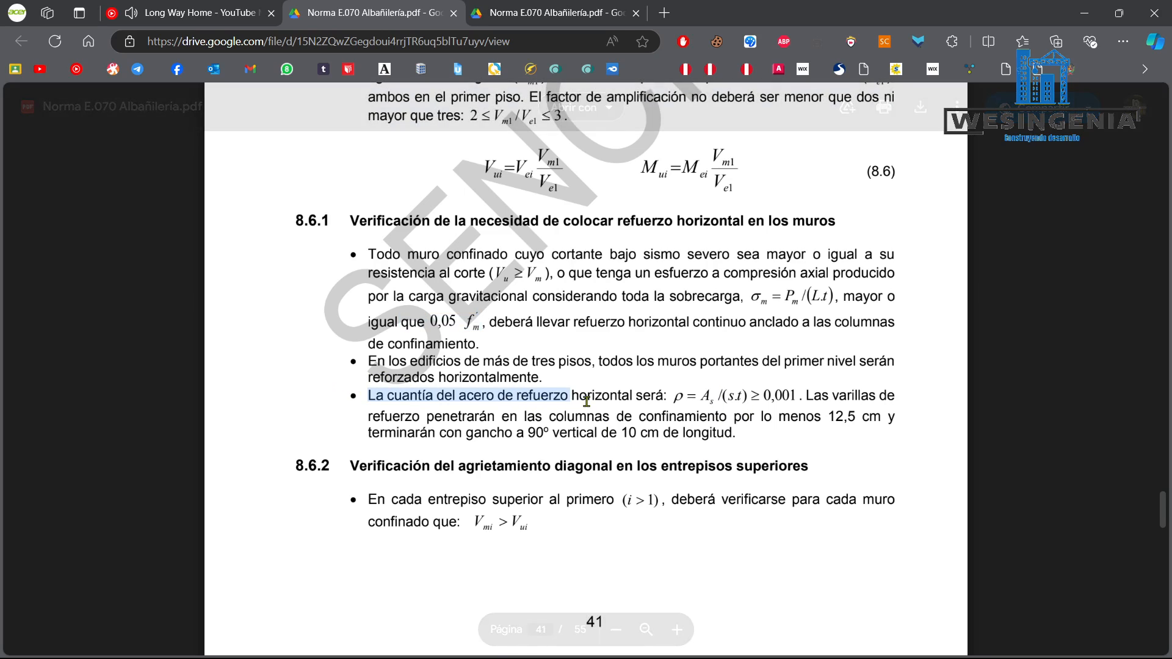
double_click(780, 395)
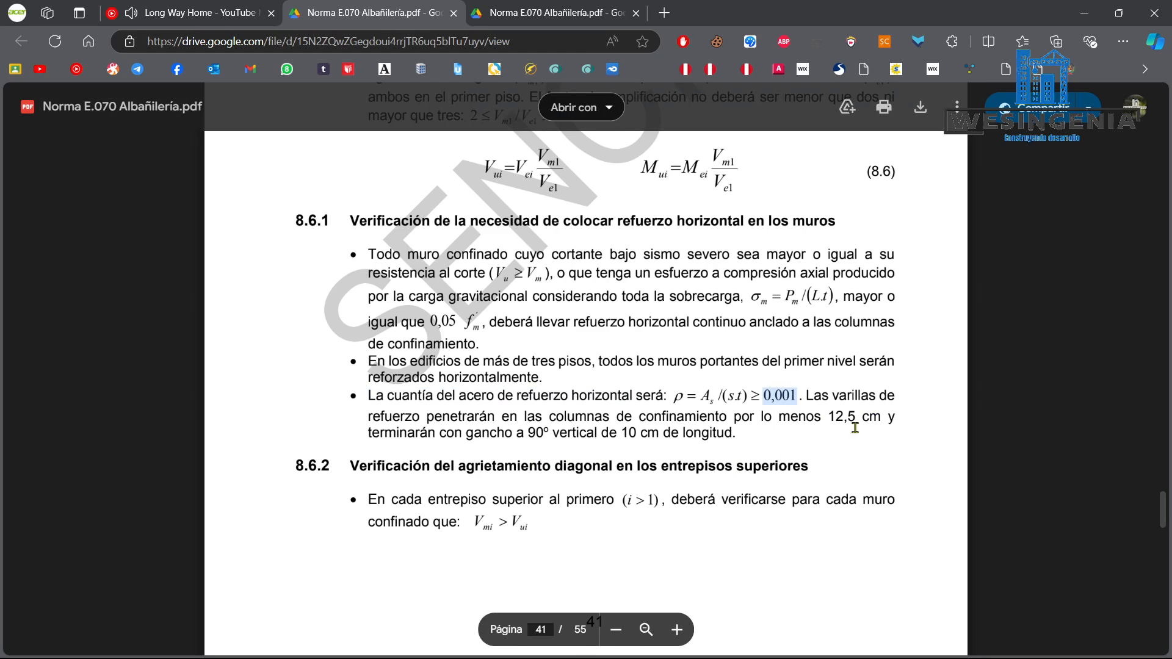
drag(368, 416, 897, 420)
drag(466, 432, 715, 430)
Sketch over the page, below 8.6.2, a column as two vertical lines with a horizontal bar entering it and ending in a downward hook.
click(751, 41)
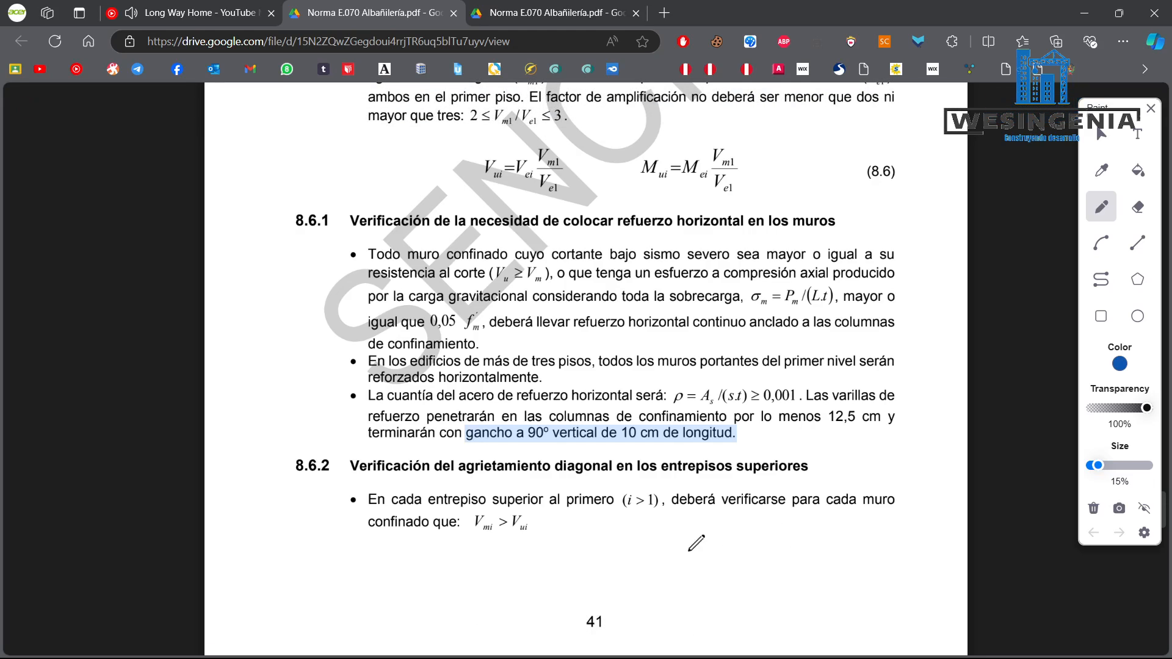
drag(709, 522, 711, 623)
drag(756, 516, 759, 611)
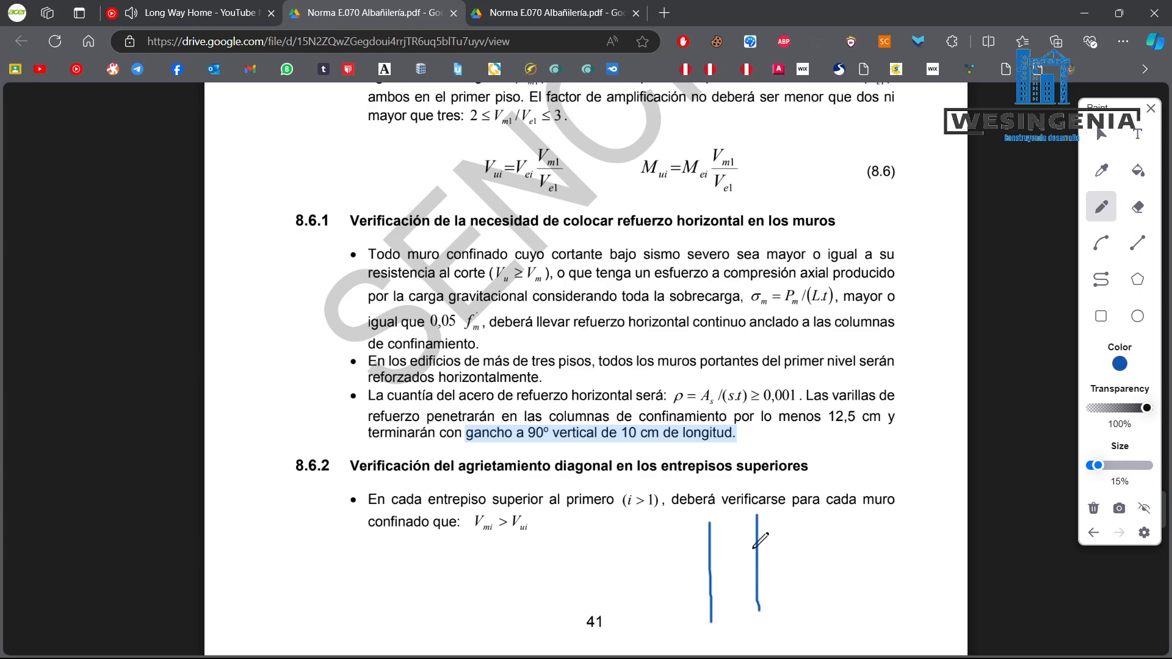
drag(734, 543, 845, 548)
drag(729, 545, 728, 572)
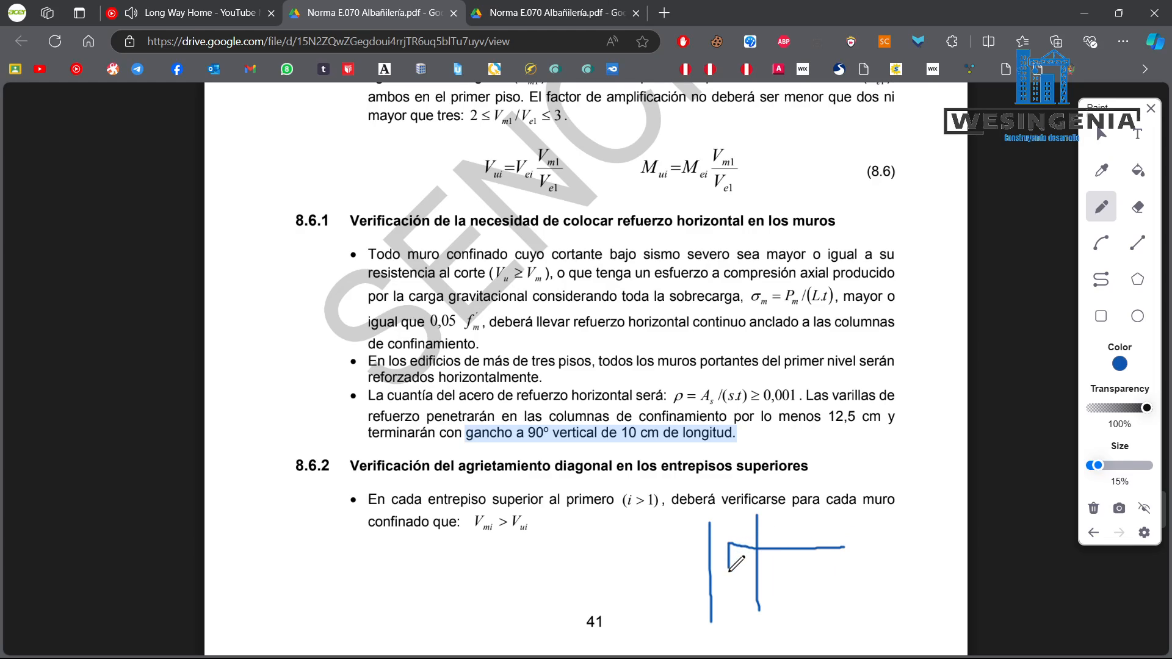
Label the bar's column penetration 12.5 and its hook 10 cm, then clear the sketch and close the drawing tool.
drag(724, 532, 759, 536)
drag(716, 504, 762, 495)
mouse_move(686, 548)
mouse_down()
mouse_move(700, 548)
mouse_move(693, 574)
mouse_move(702, 574)
mouse_up()
mouse_move(631, 553)
mouse_down()
mouse_move(633, 573)
mouse_move(645, 554)
mouse_move(664, 569)
mouse_move(685, 562)
mouse_up()
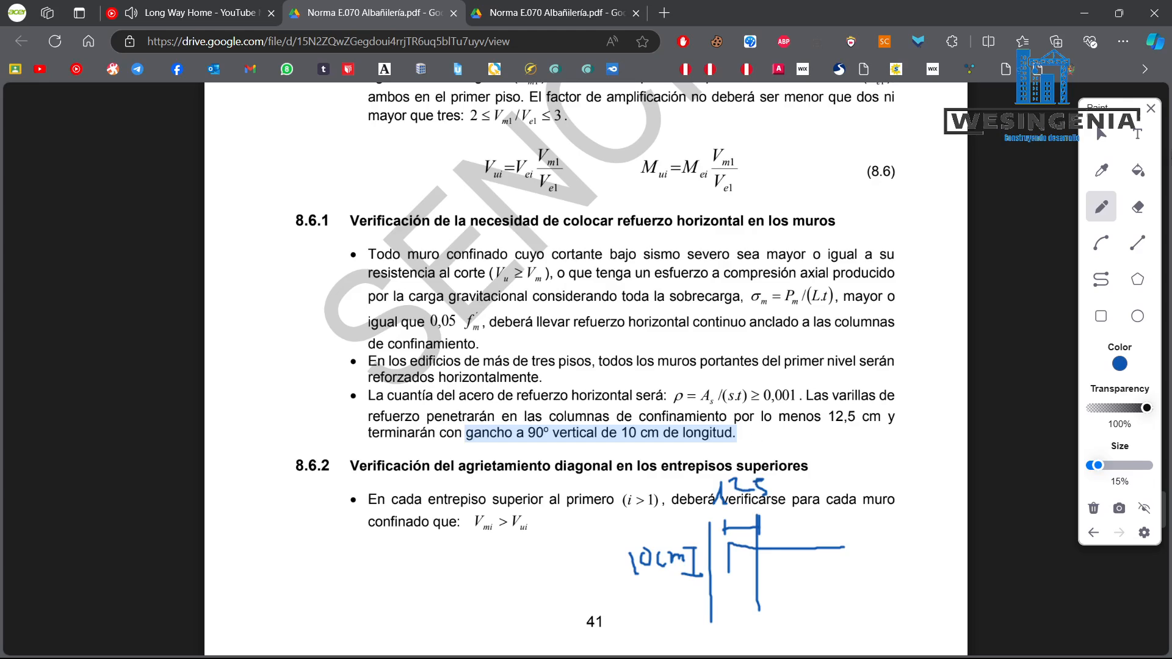
click(1093, 508)
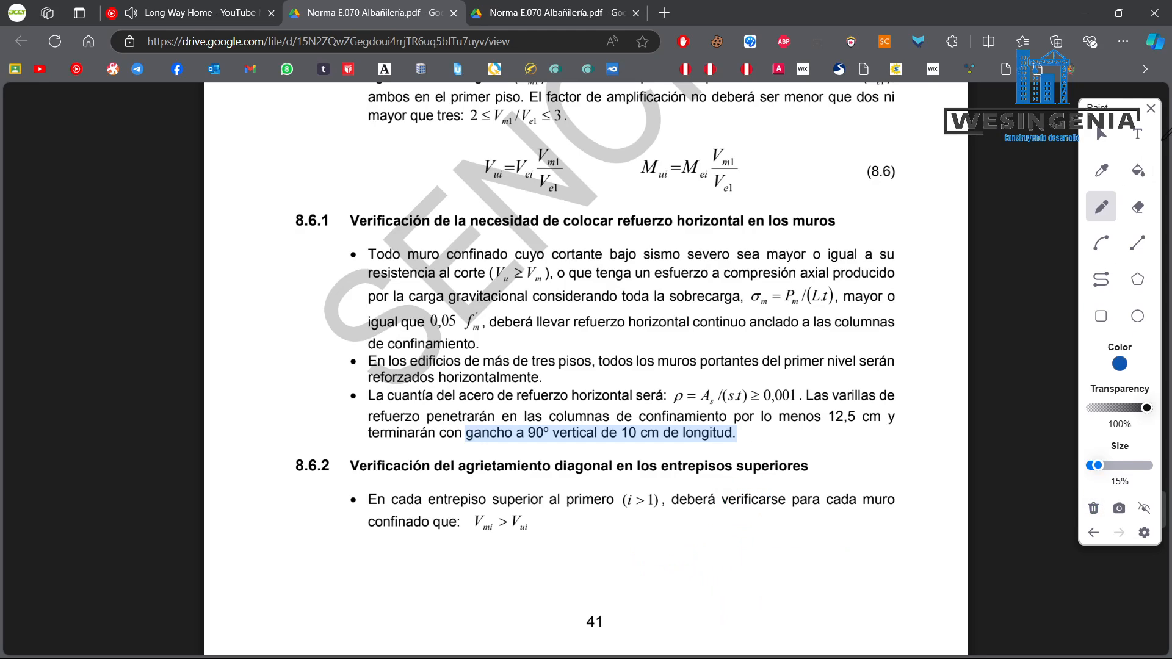
click(1150, 108)
Highlight the steel ratio formula in 8.6.1, then return to the workbook and set wall X6's Junta thickness to 1.30 cm.
drag(674, 396, 763, 396)
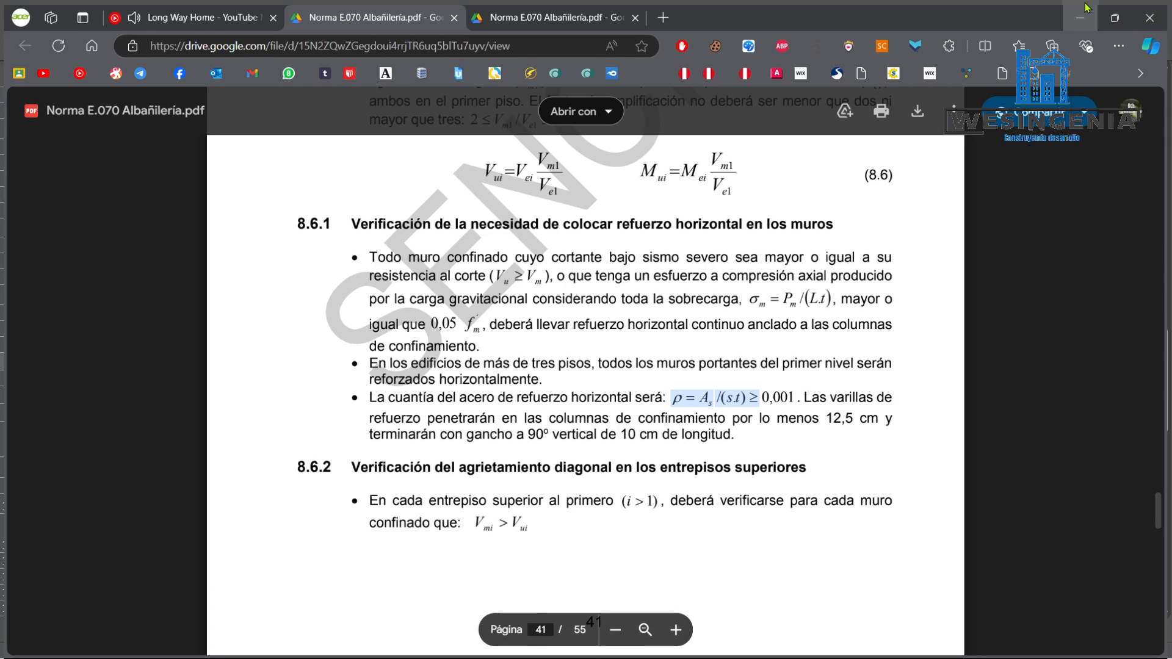
key(alt+Tab)
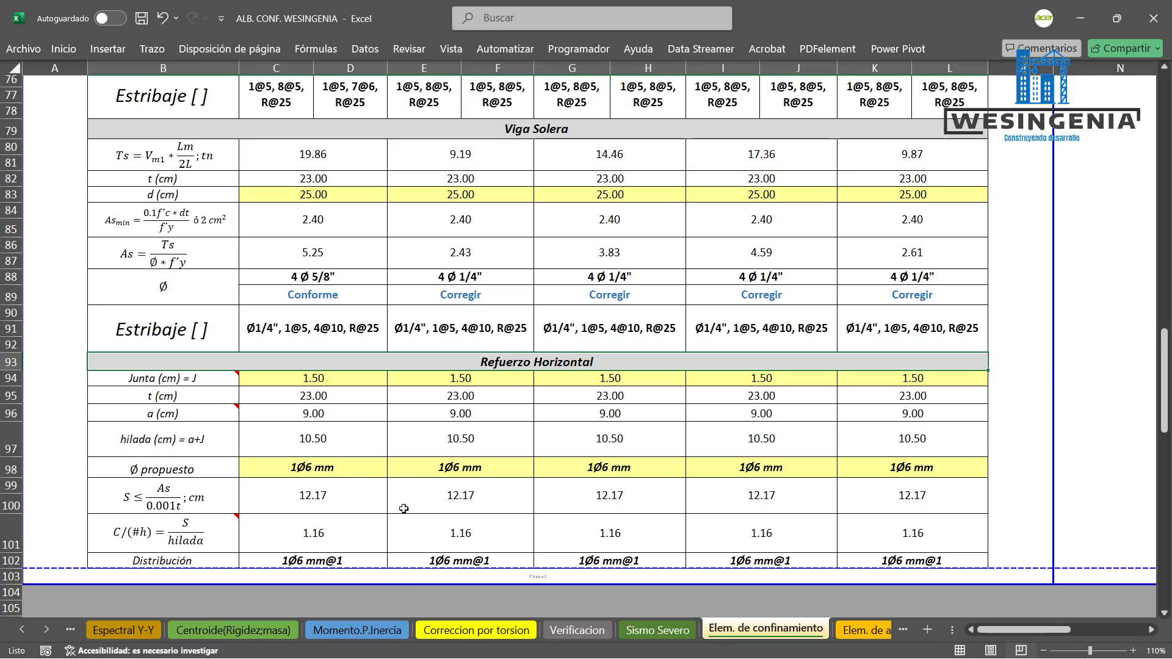
click(306, 381)
click(395, 379)
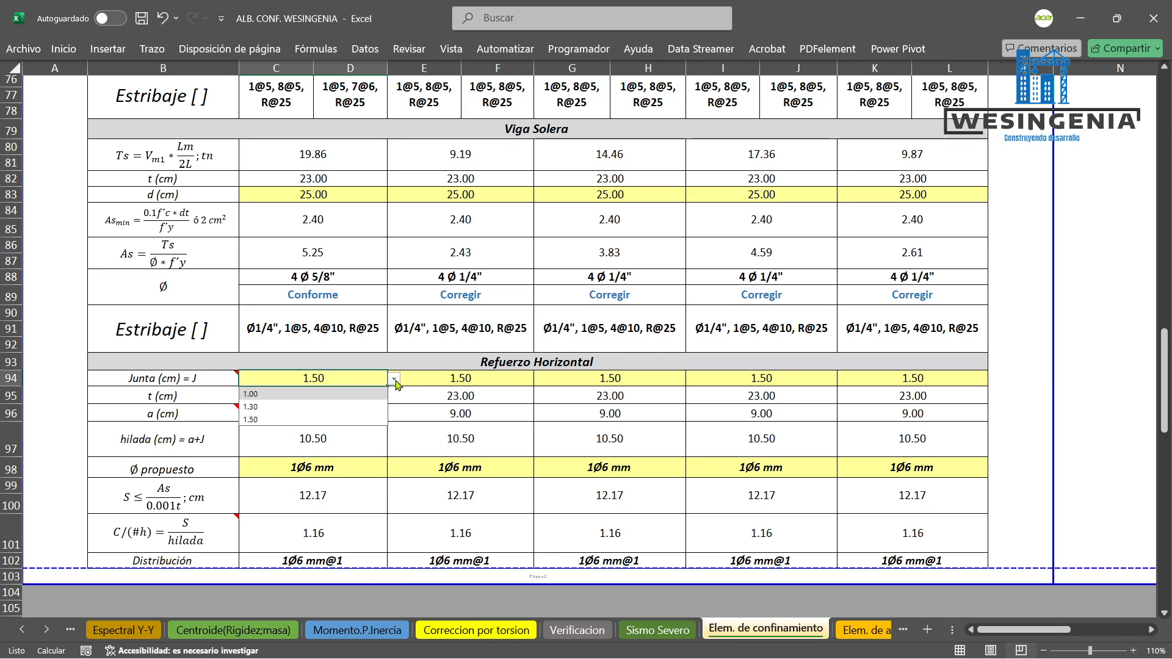
click(256, 410)
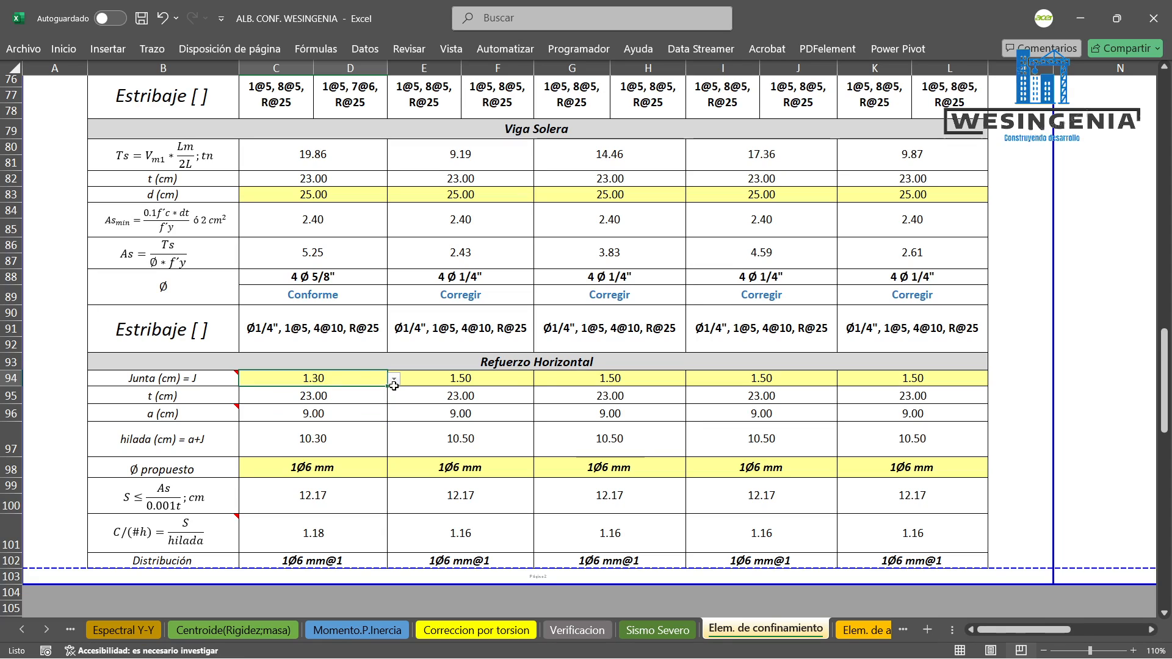
Try a Junta thickness of 1.00 cm for wall X6, then restore it to 1.30 cm.
click(395, 379)
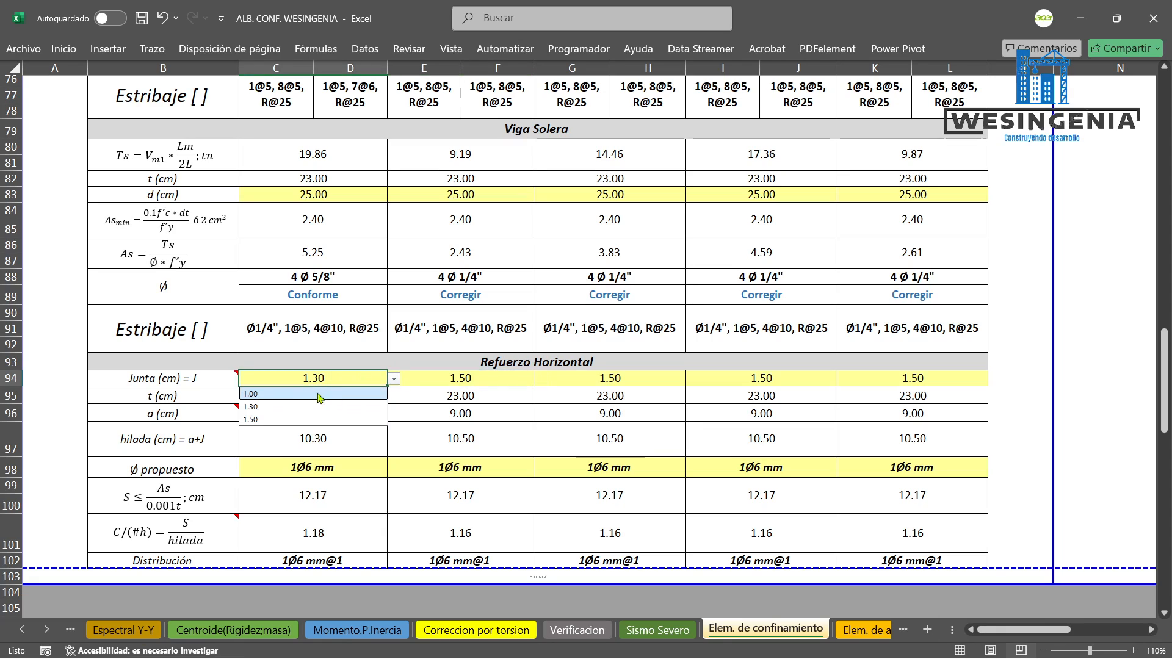
click(253, 400)
click(395, 379)
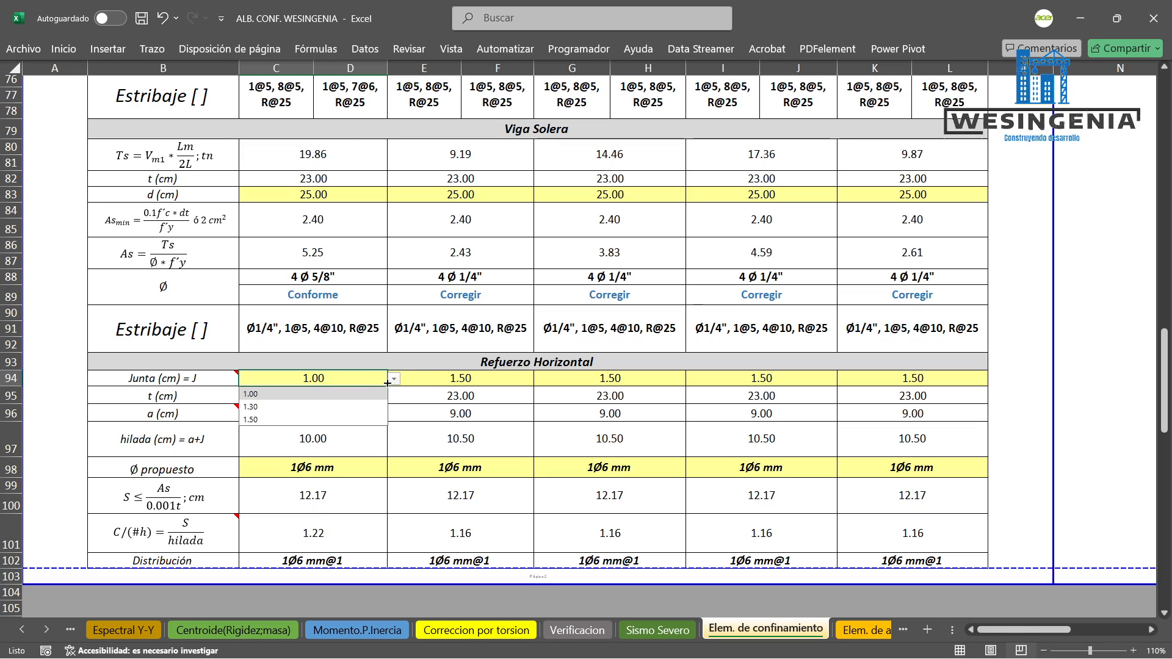
click(255, 410)
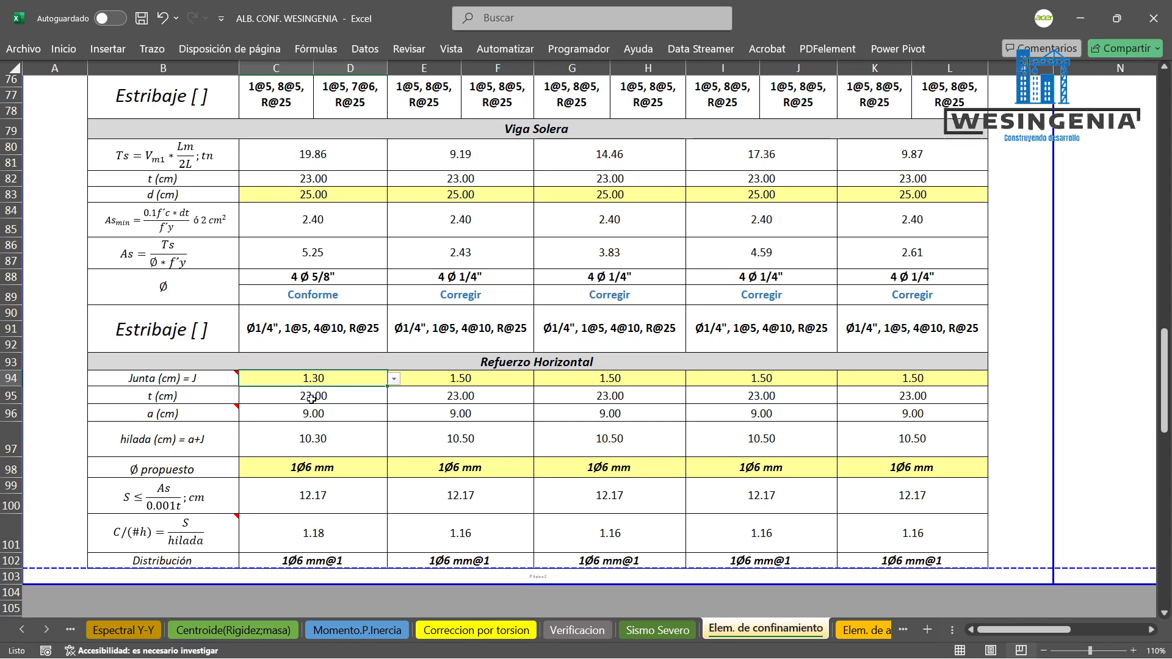
Return to the Norma E.070 PDF in the browser, dismiss the text search and highlight the minimum and maximum joint thickness in 4.1.2.
click(554, 644)
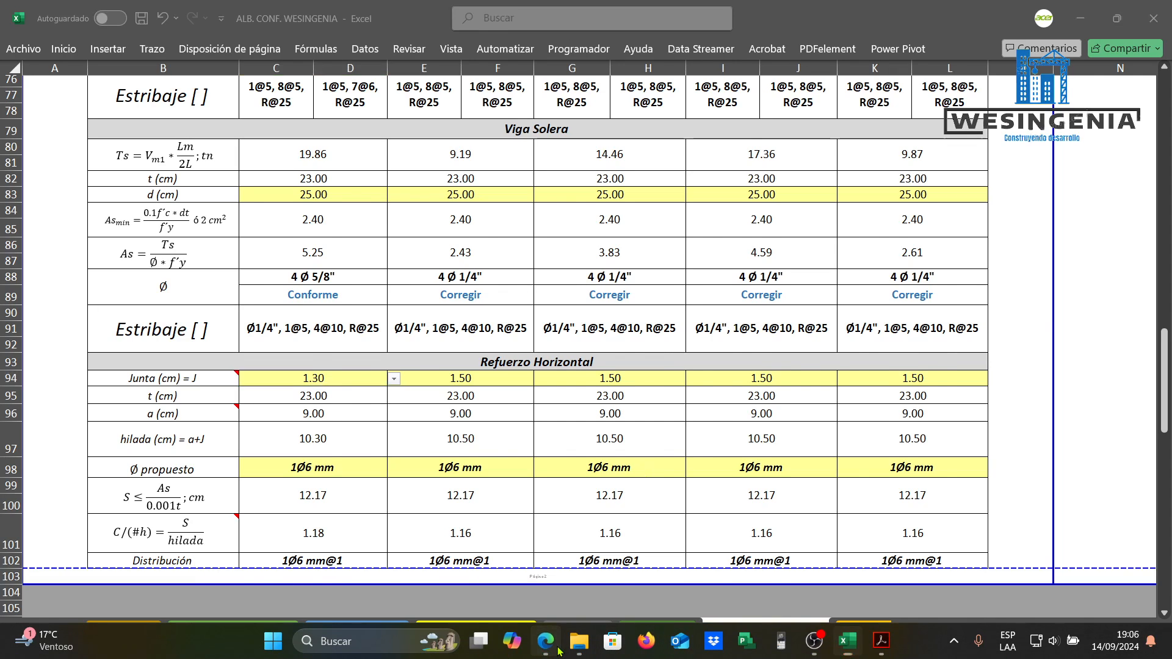
scroll(626, 374, up, 1)
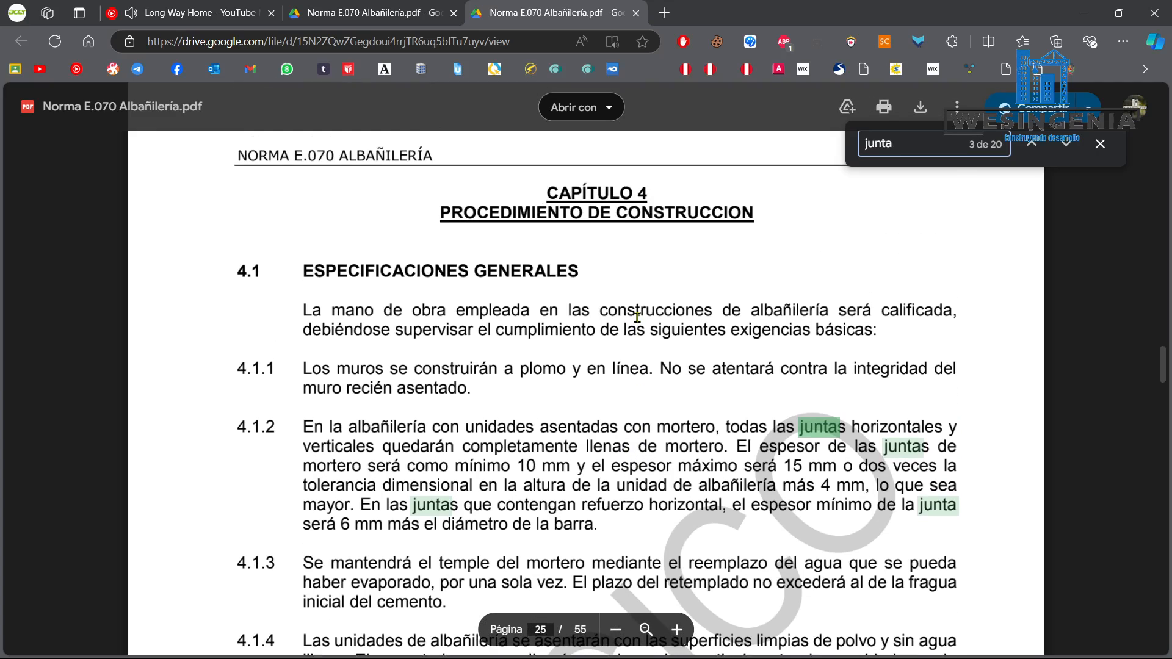
click(1100, 143)
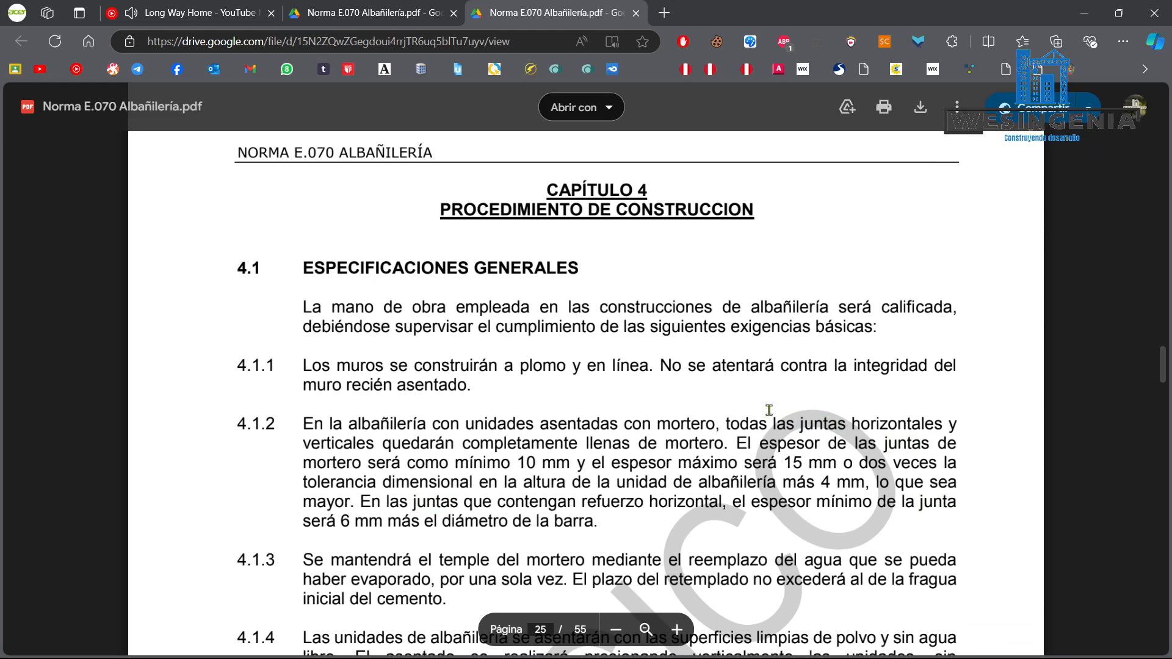
drag(737, 449, 822, 472)
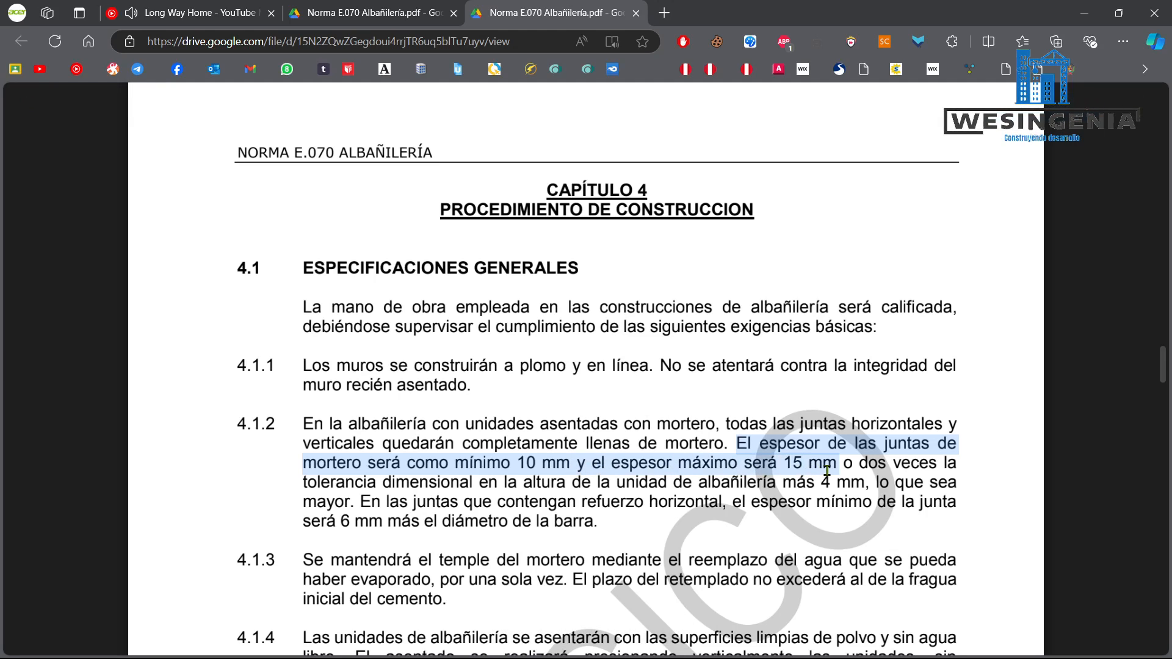
Return to the workbook and choose 1.30 cm again as wall X6's Junta thickness.
click(1084, 13)
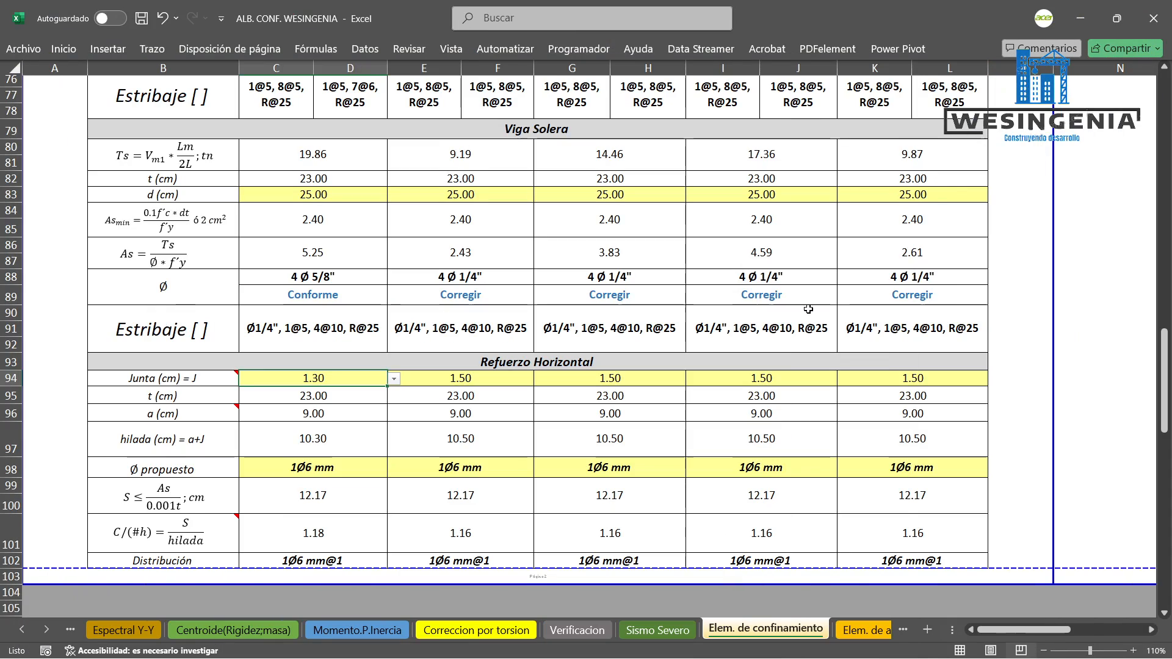
click(393, 379)
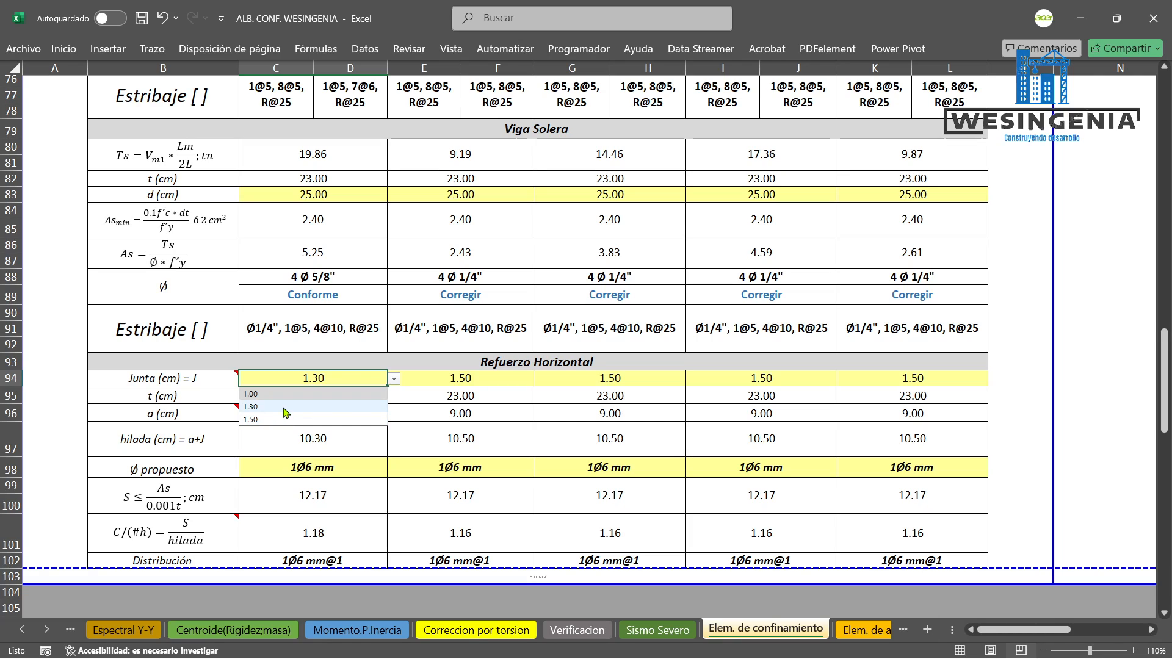
click(283, 411)
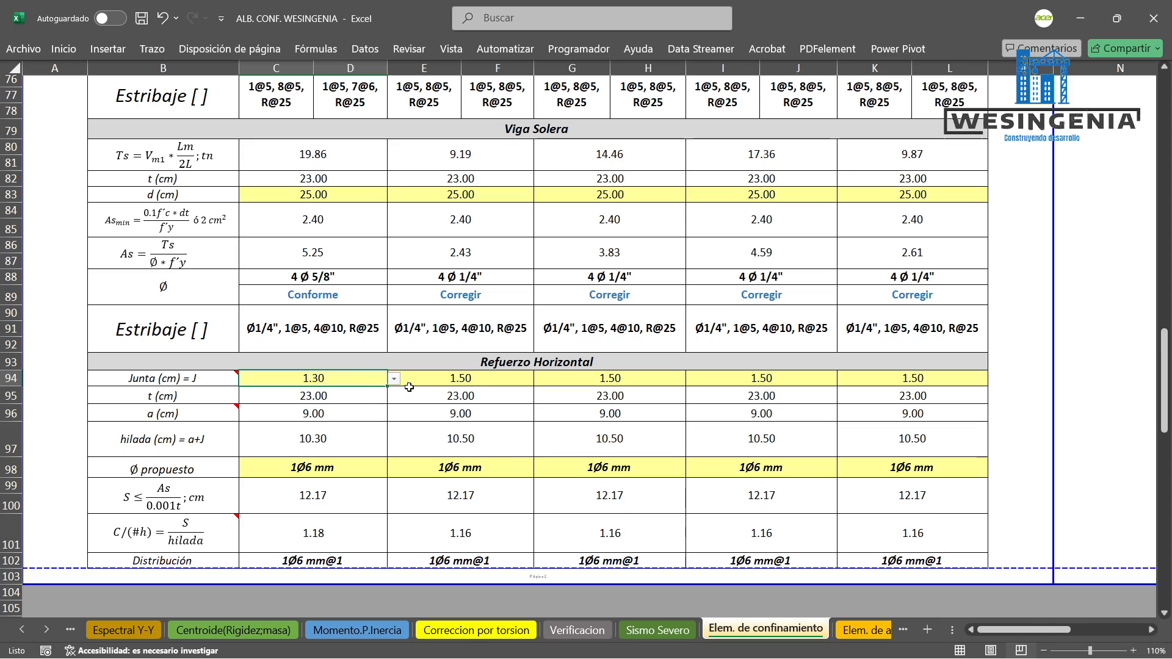
click(476, 374)
click(308, 382)
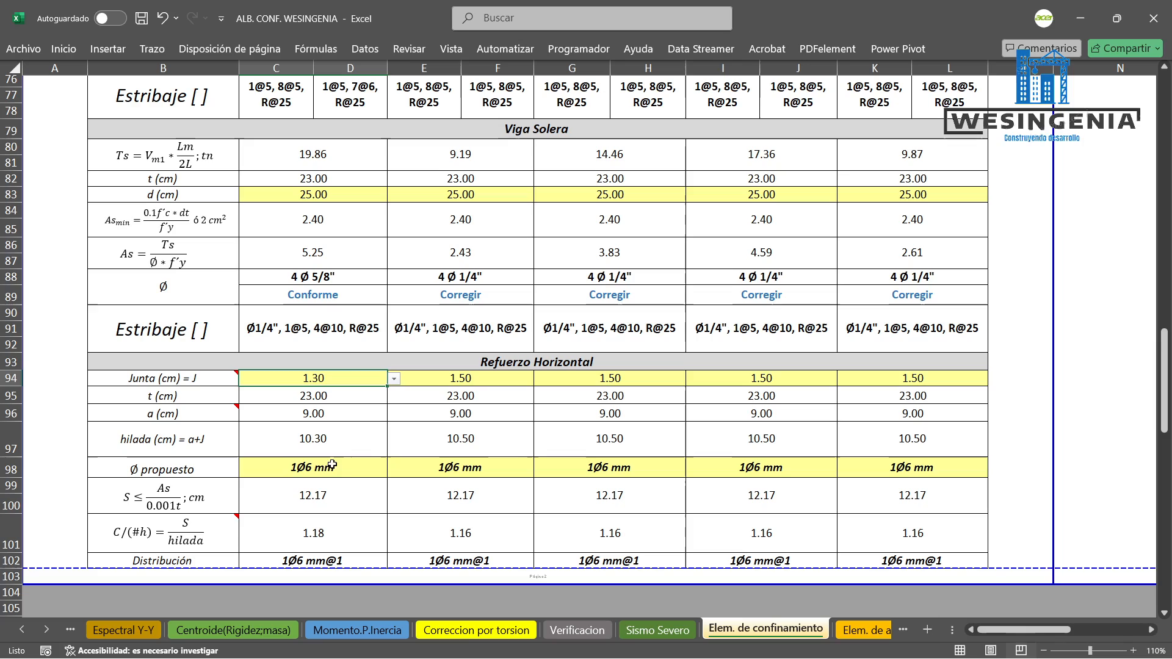
Enter =C37 as wall X6's thickness t and confirm 9 cm as its height a in the Refuerzo Horizontal table.
click(304, 400)
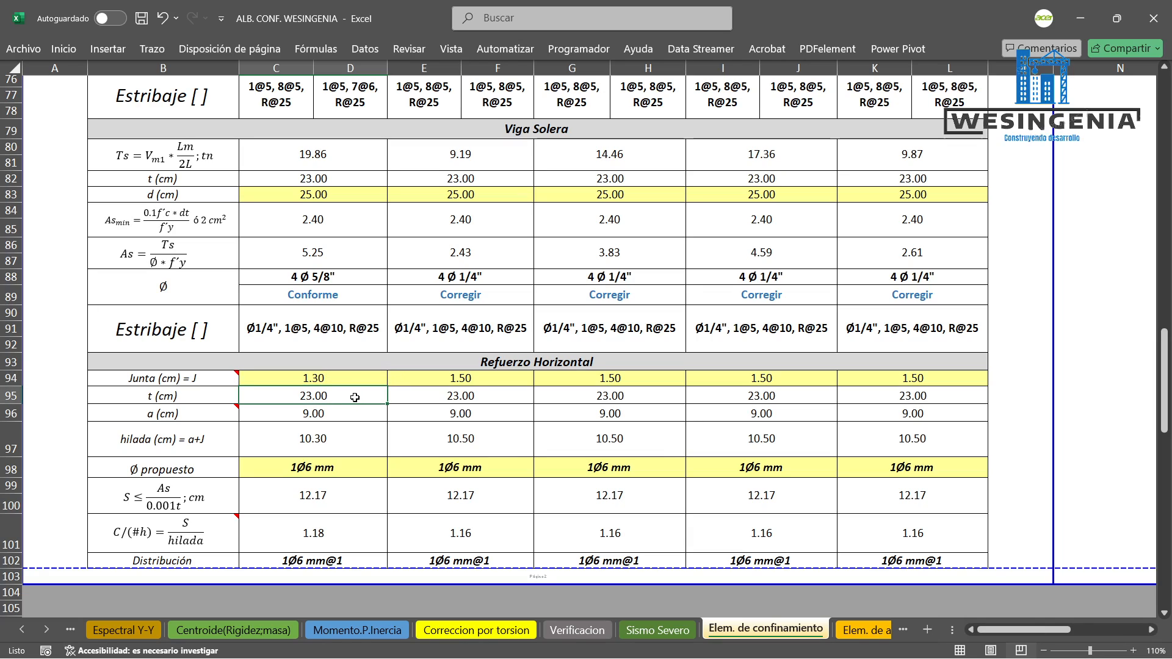
text(=C37)
key(ctrl+Return)
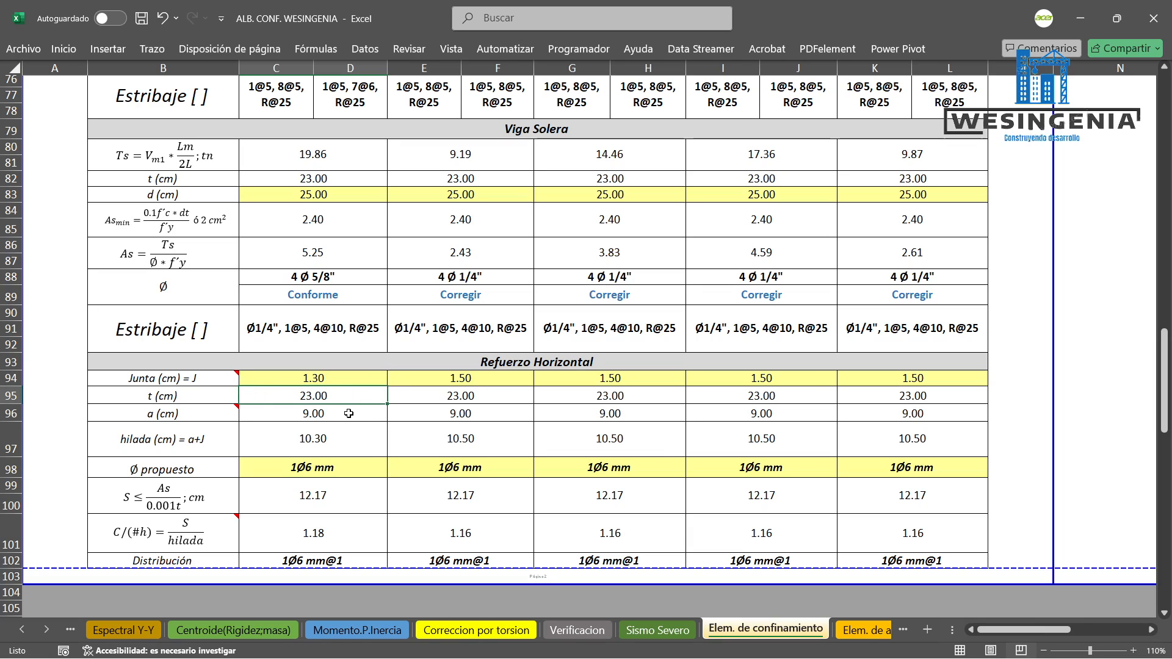
double_click(349, 413)
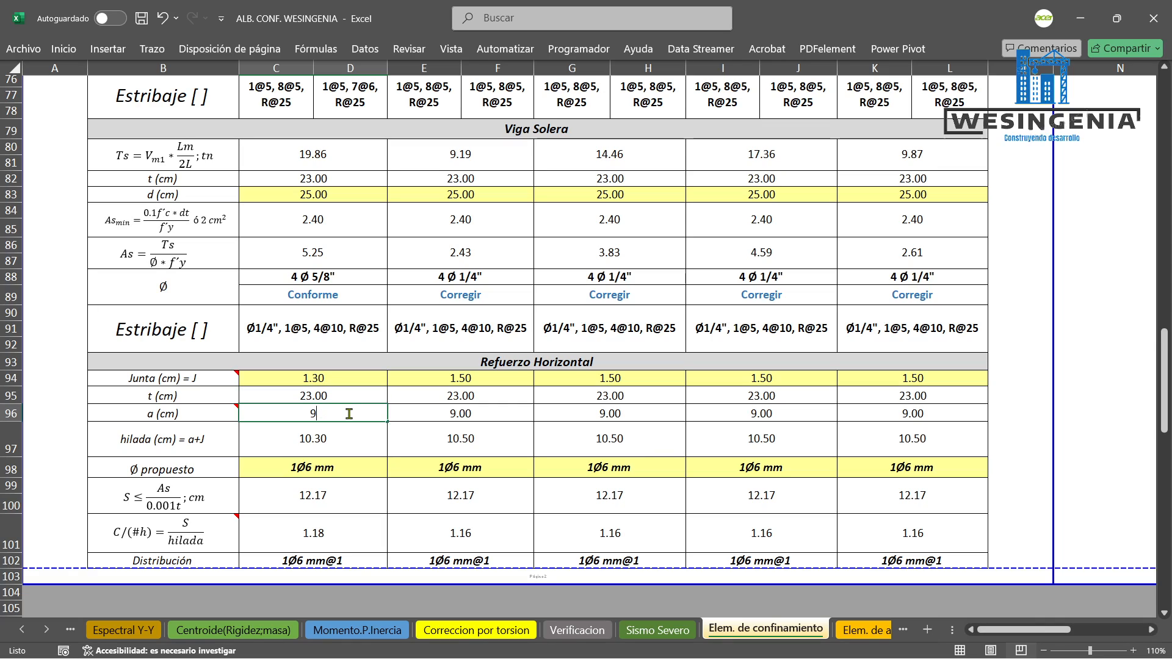
key(ctrl+Return)
Sketch a blue wall section over the Refuerzo Horizontal table, with two vertical edges crossed by three double-line mortar joints.
click(152, 48)
click(180, 86)
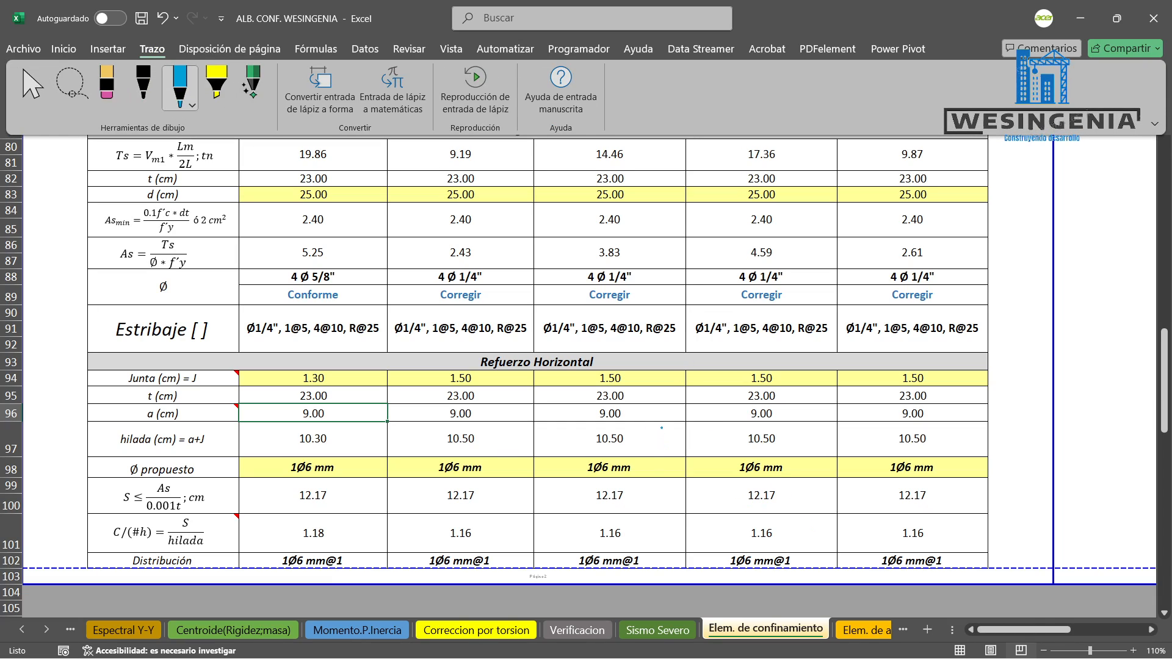
drag(657, 332, 666, 491)
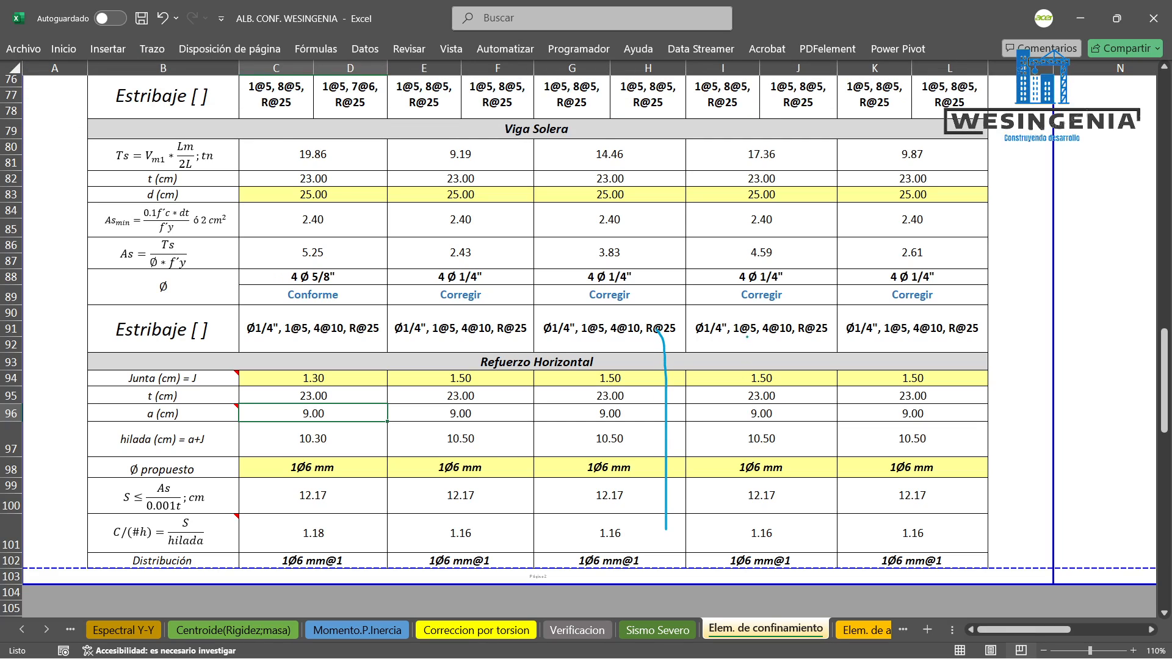
drag(733, 322, 738, 438)
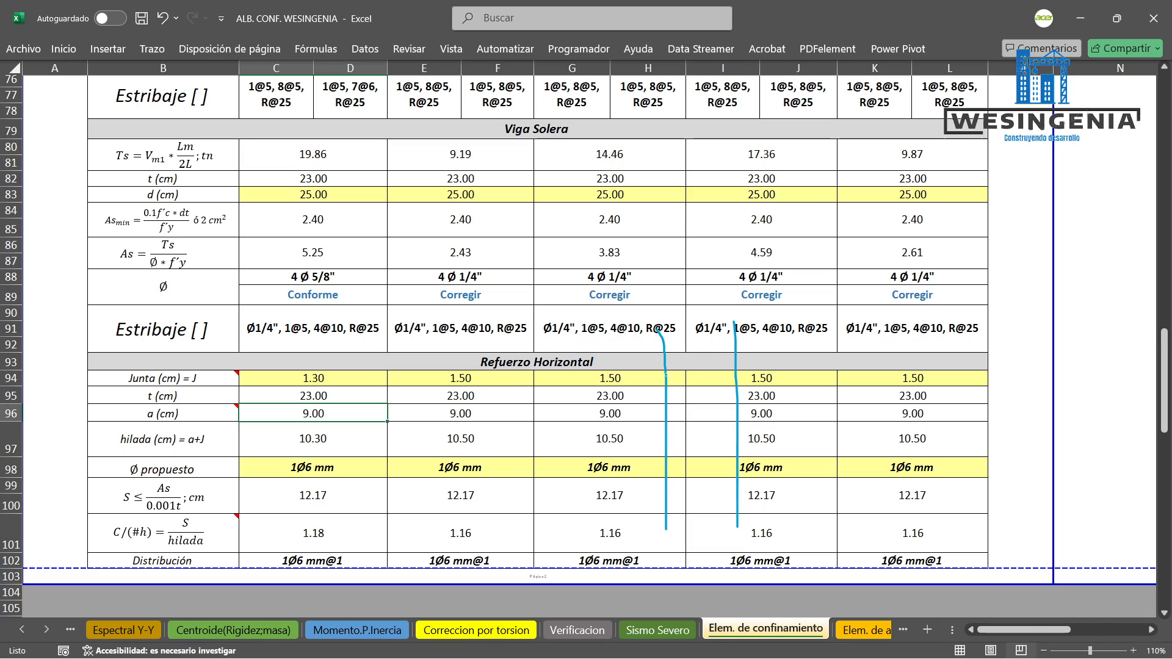
drag(723, 382, 740, 381)
drag(667, 435, 736, 434)
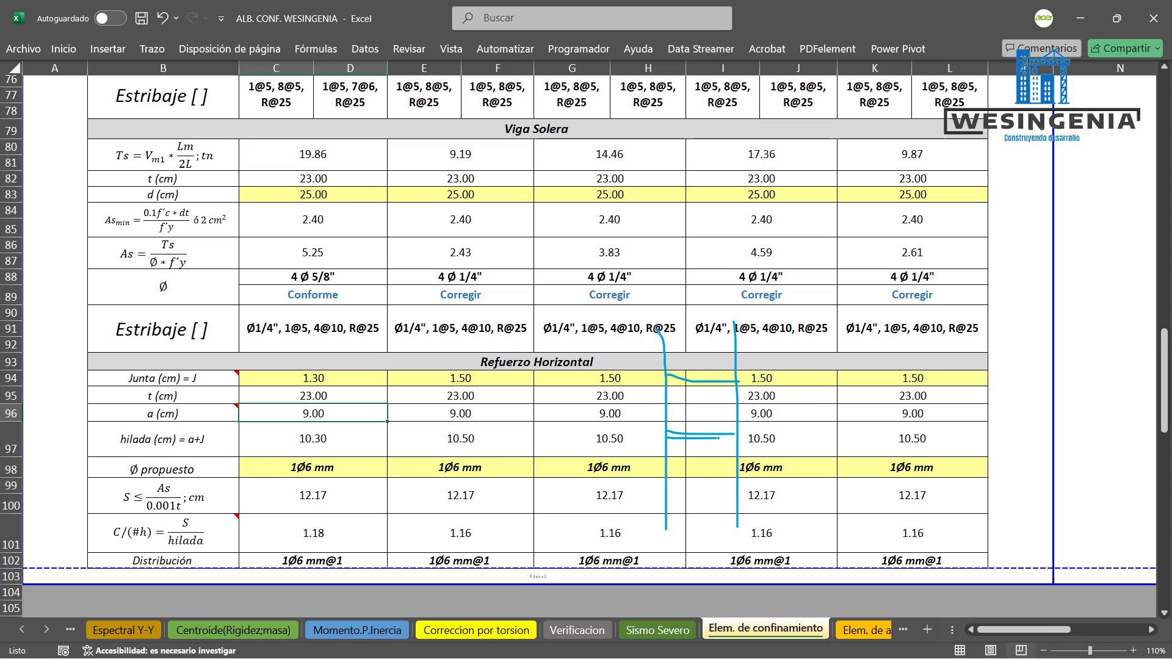
drag(667, 363, 736, 374)
mouse_move(665, 488)
mouse_down()
mouse_move(733, 485)
mouse_move(731, 499)
mouse_up()
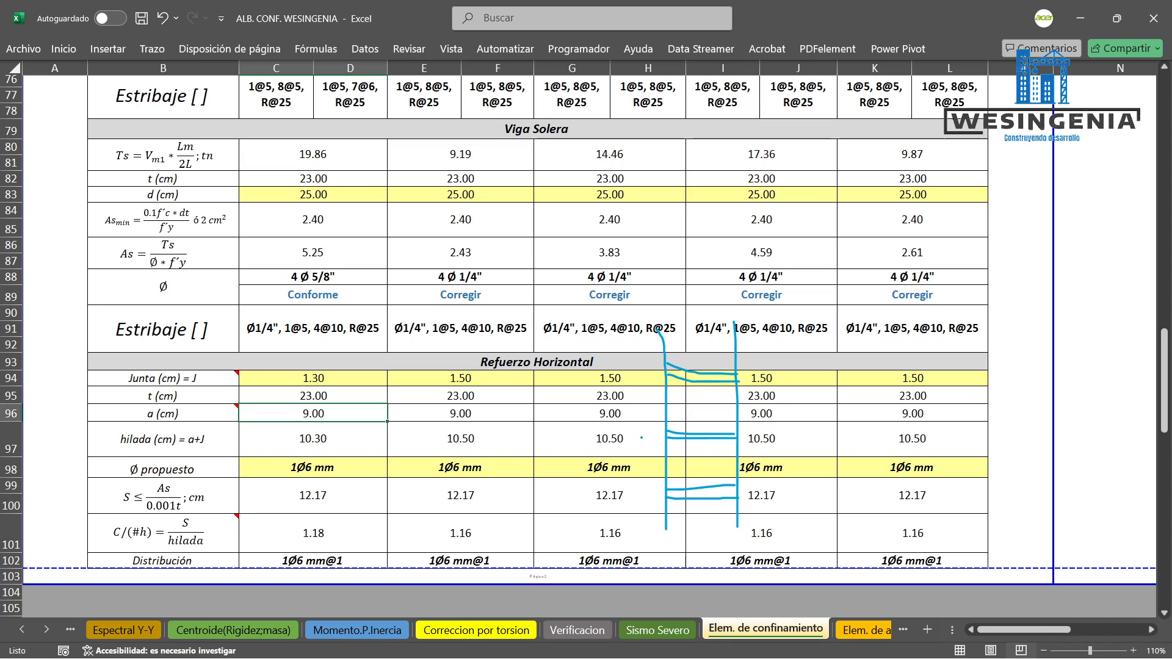
Dimension the sketch's lower brick course as 9 cm, redoing the misdrawn label, and mark the upper course height as a+J.
drag(655, 437, 654, 483)
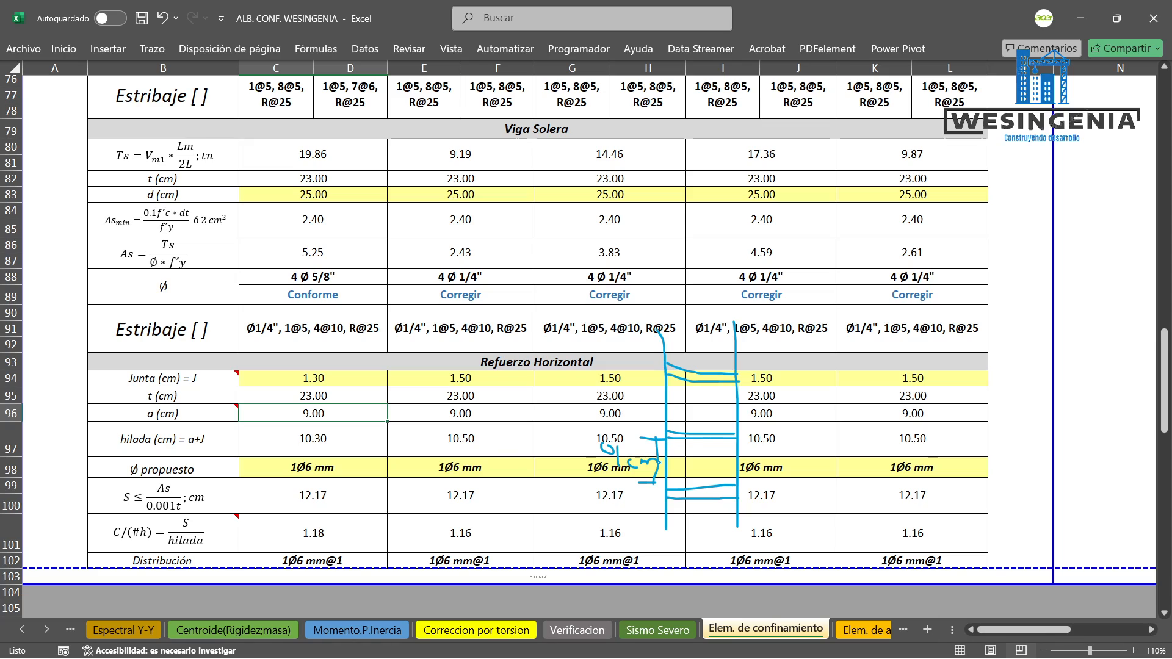
key(ctrl+z)
key(ctrl+z)
drag(614, 455, 602, 441)
key(ctrl+z)
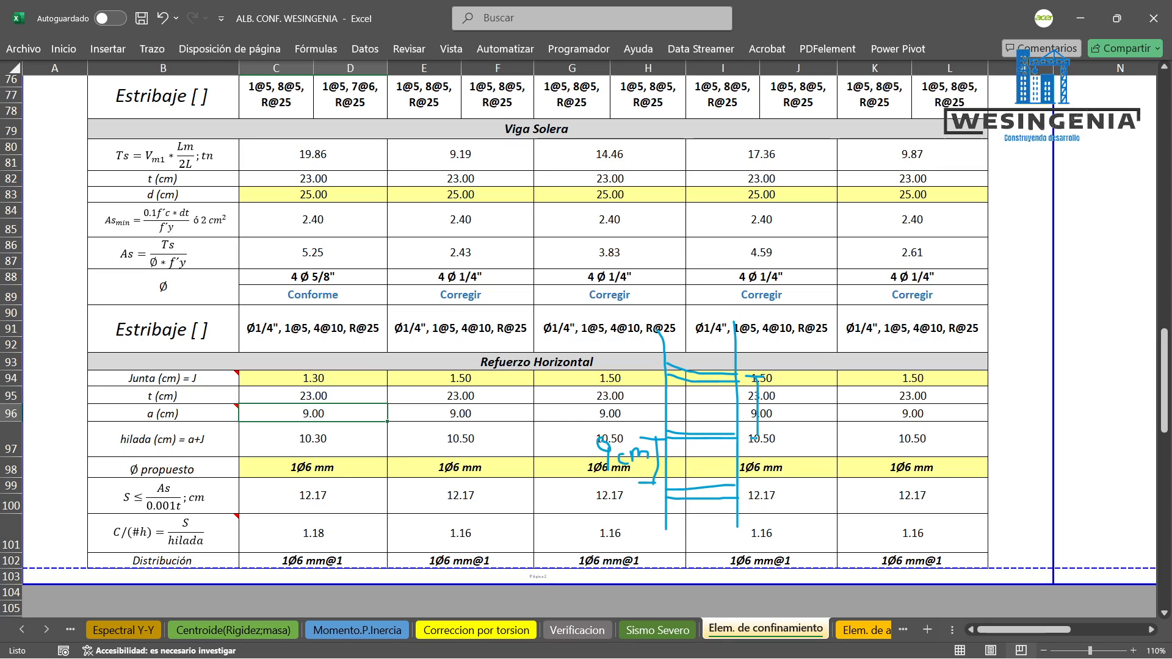
drag(771, 396, 770, 403)
Inspect wall X6's hilada formula and the available Ø propuesto bar options without changing either.
click(313, 441)
double_click(327, 438)
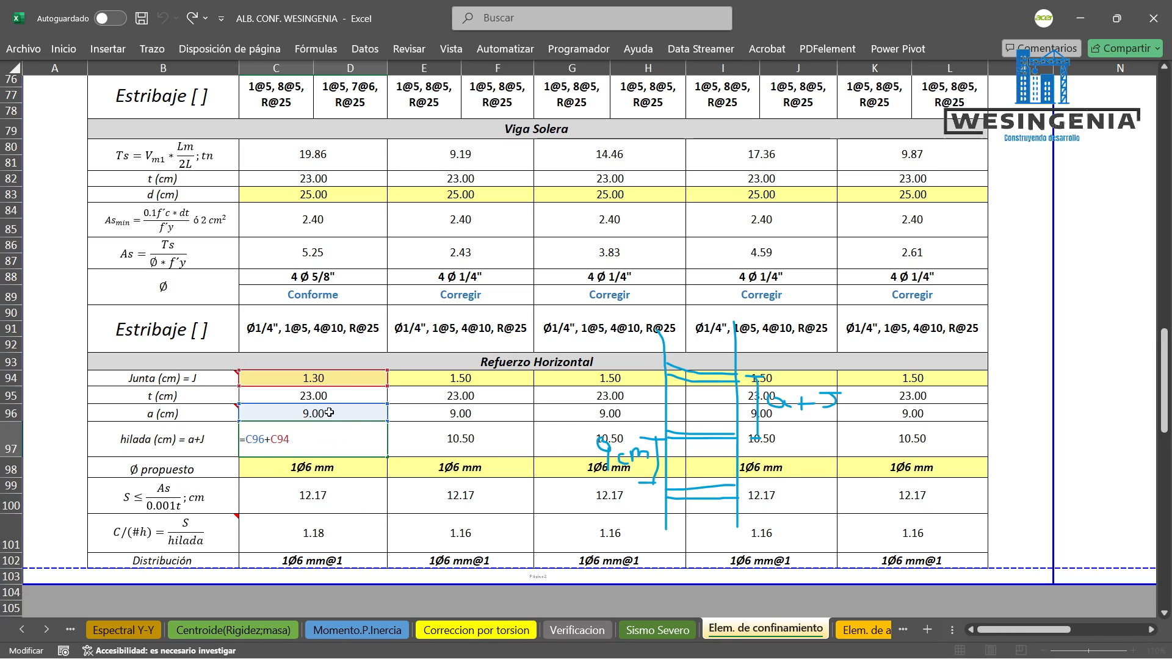
key(Escape)
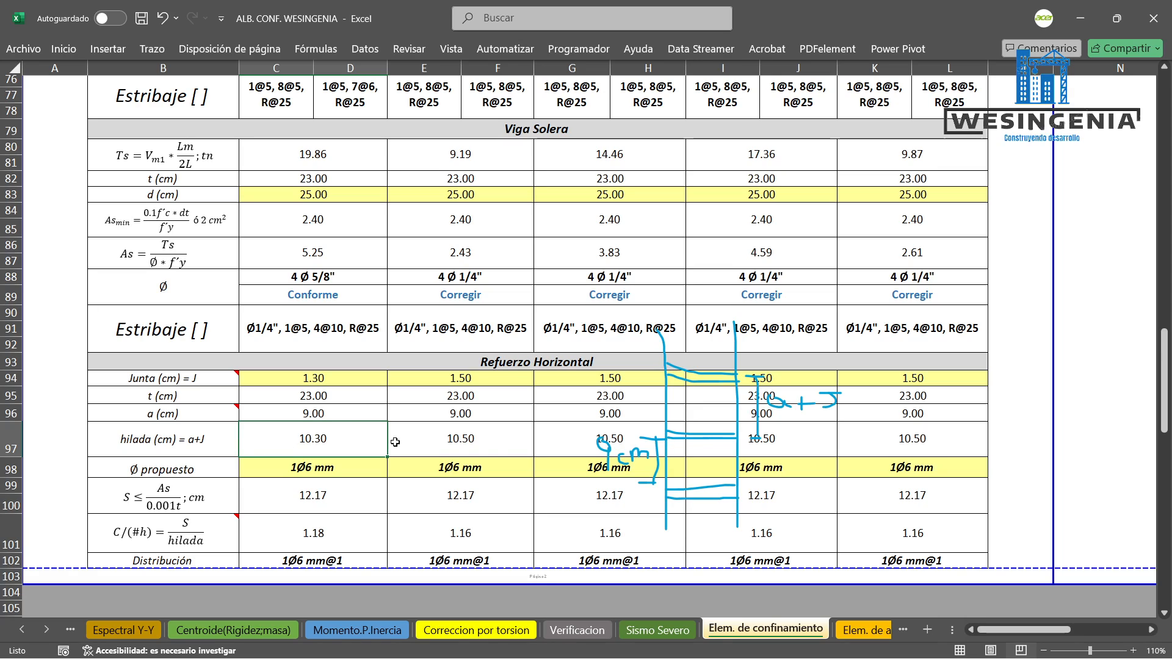
click(344, 470)
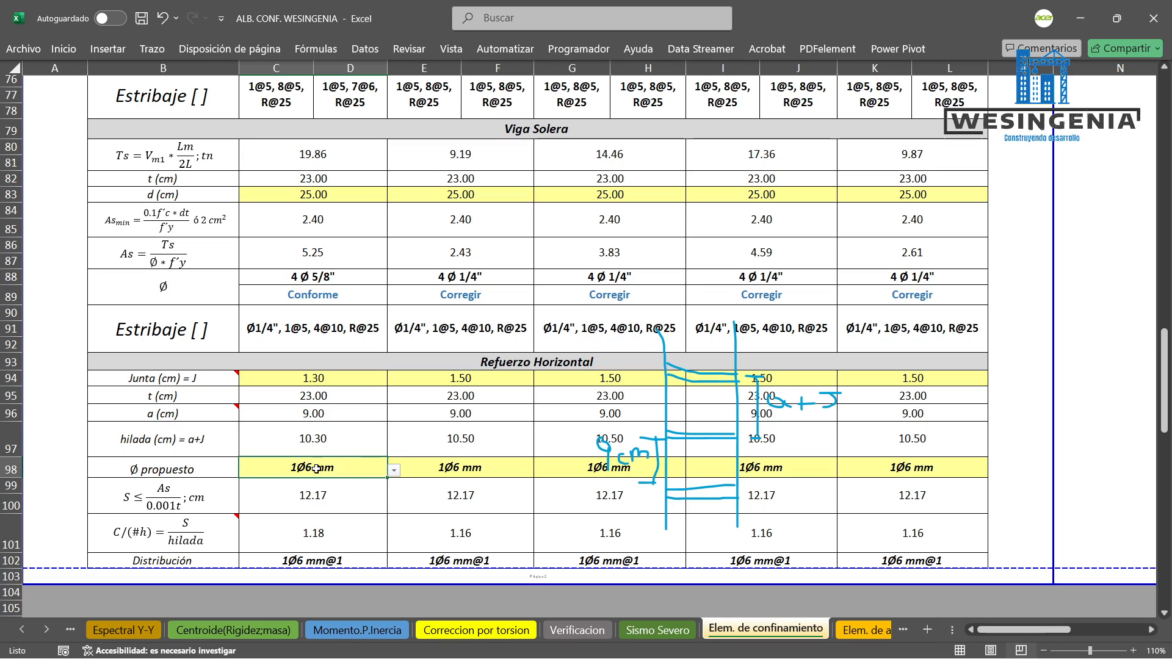
click(394, 470)
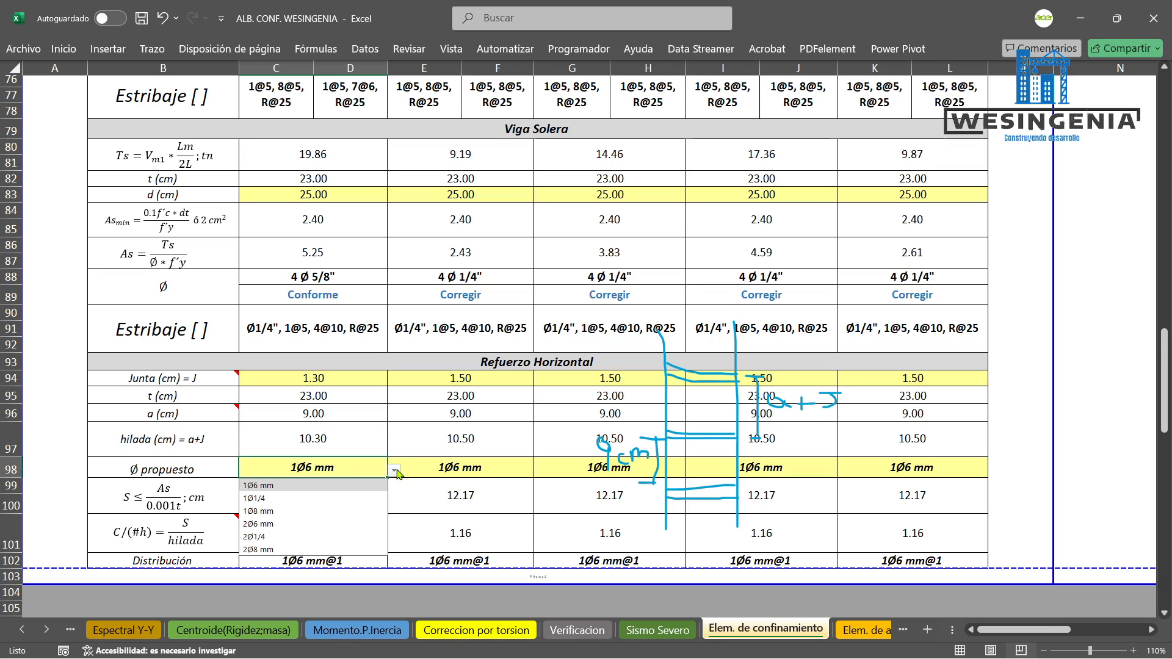
click(351, 467)
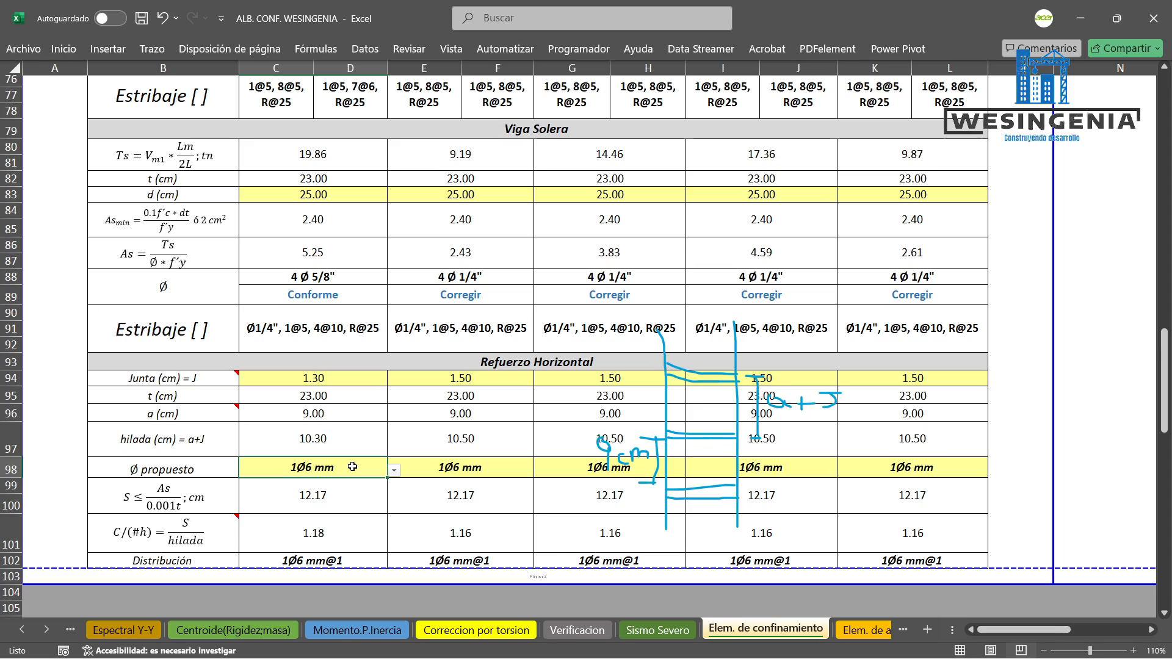
Compare the workbook's spacing formula S with the steel ratio in Norma E.070 section 8.6.1, highlighting (s.t) and 0,001 there.
click(324, 496)
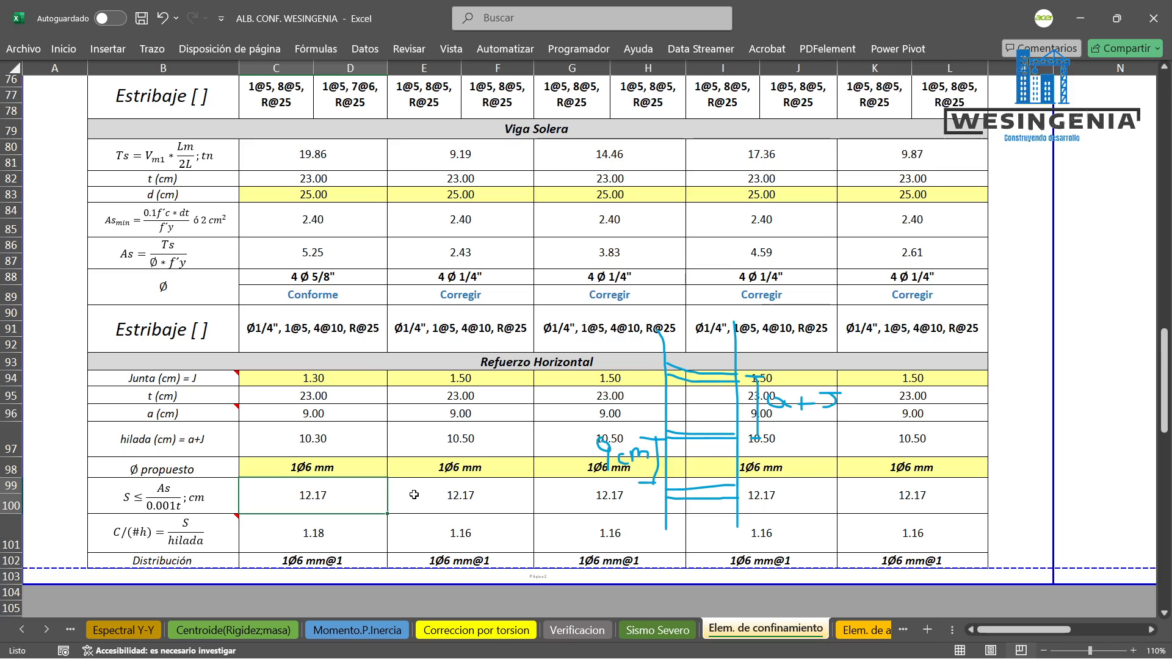
click(166, 484)
click(302, 491)
click(546, 640)
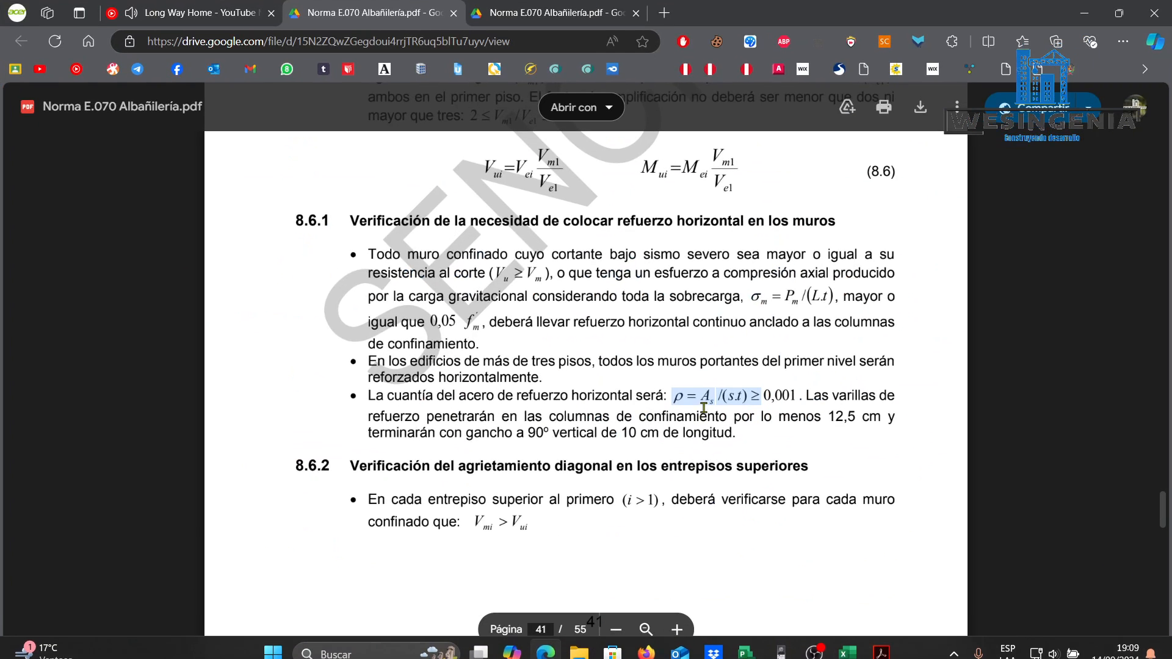
double_click(735, 397)
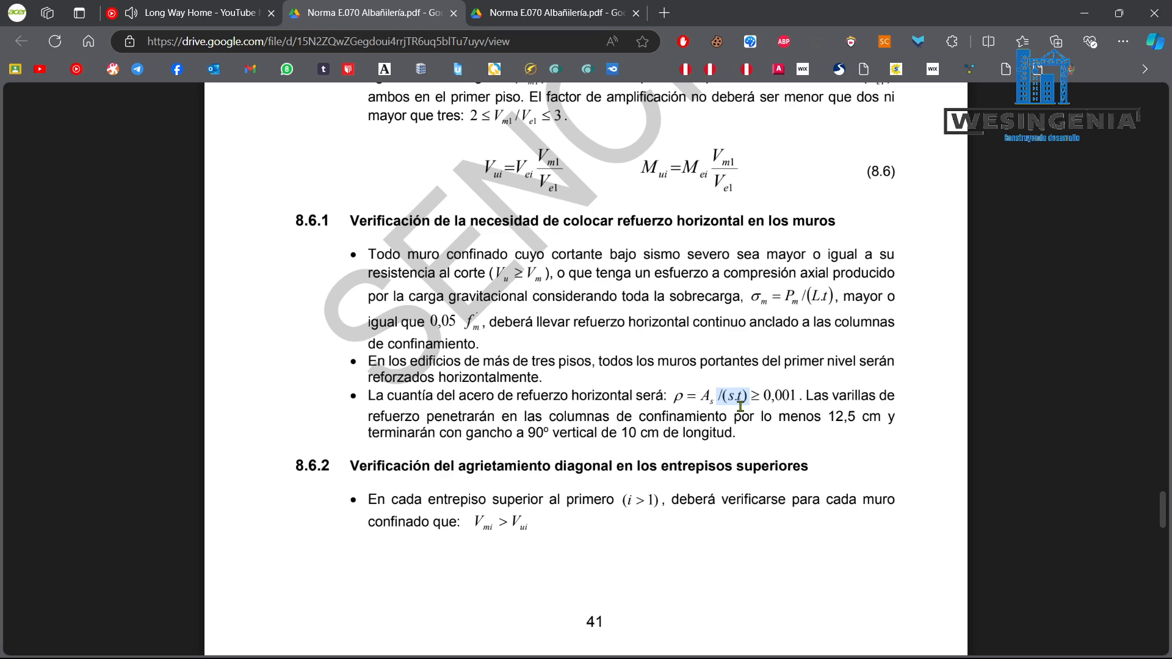
double_click(782, 394)
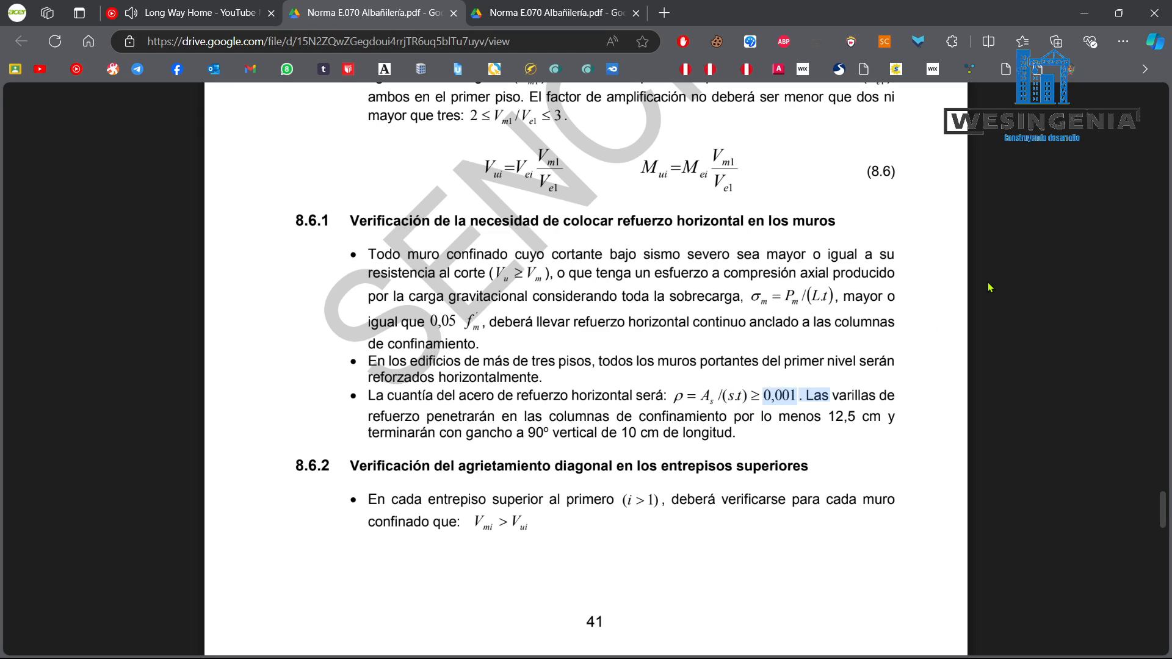
key(alt+Tab)
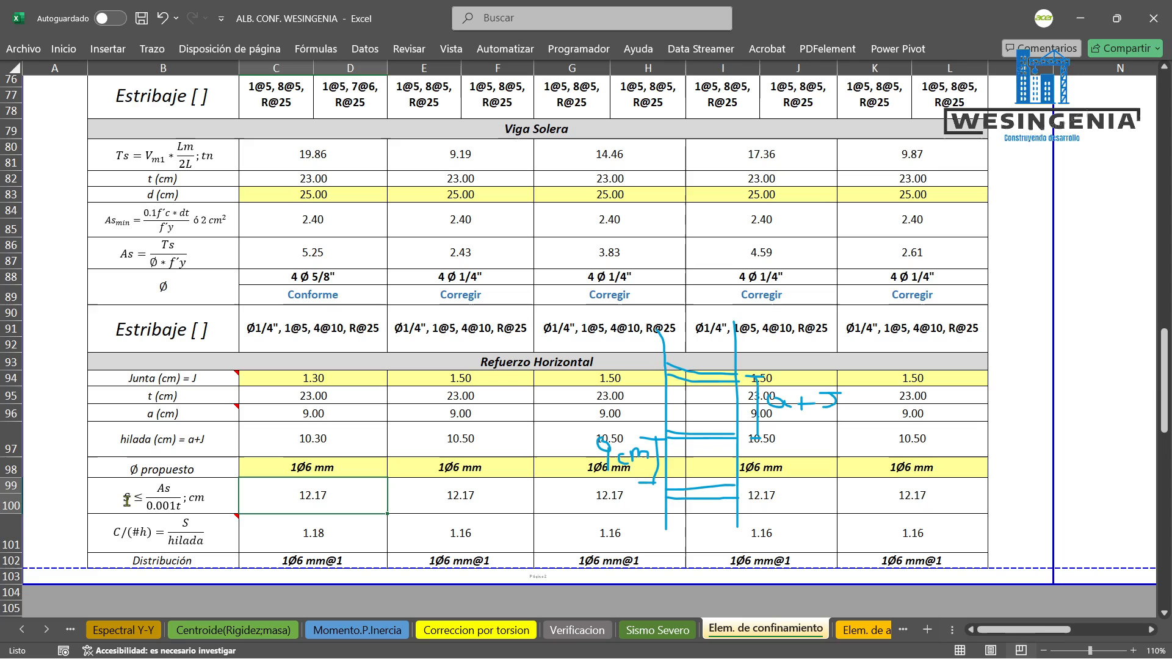
click(160, 492)
key(Escape)
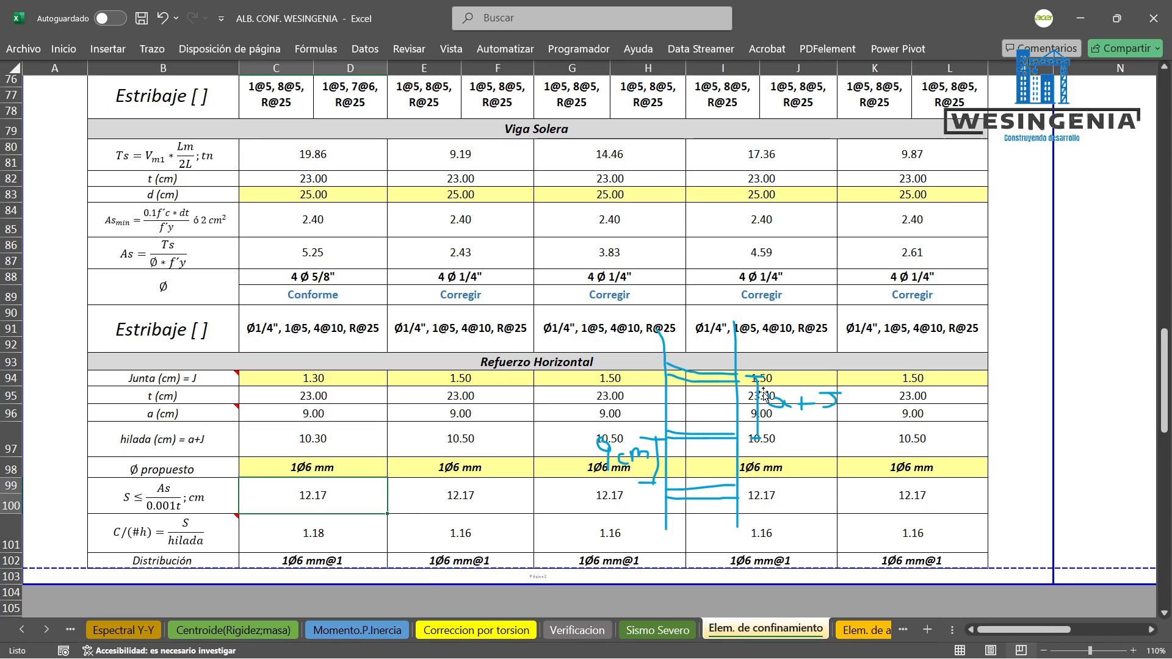
Draw reinforcement dots in the sketch's top and bottom joints, dimension the distance between them as S, and stop drawing.
click(150, 51)
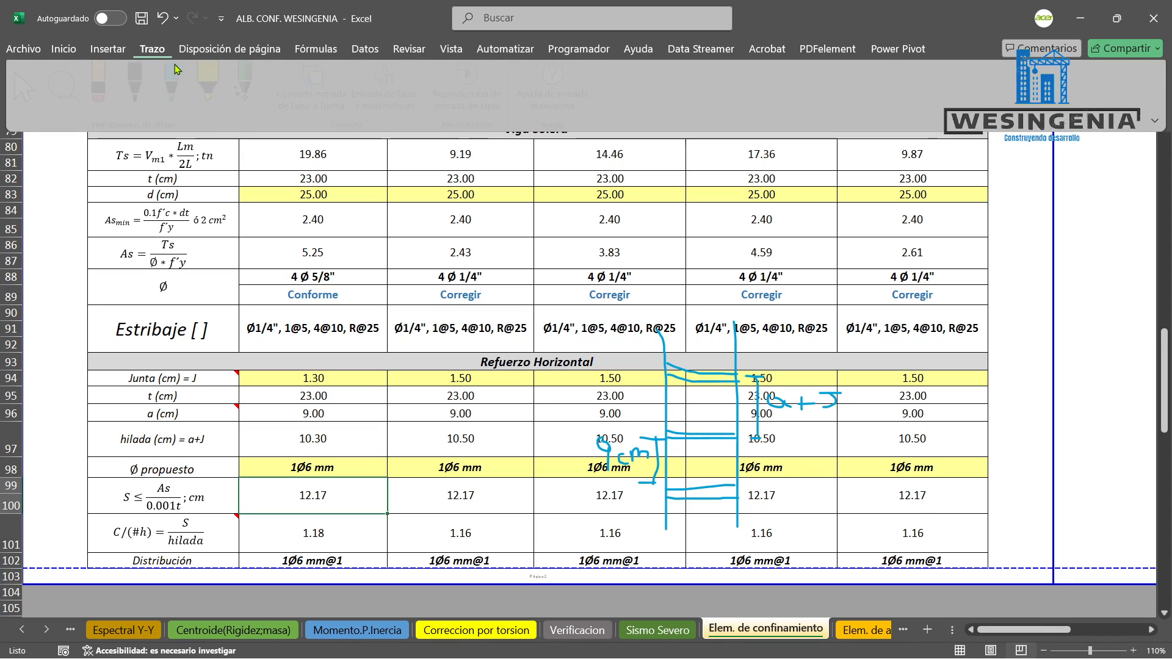
click(178, 95)
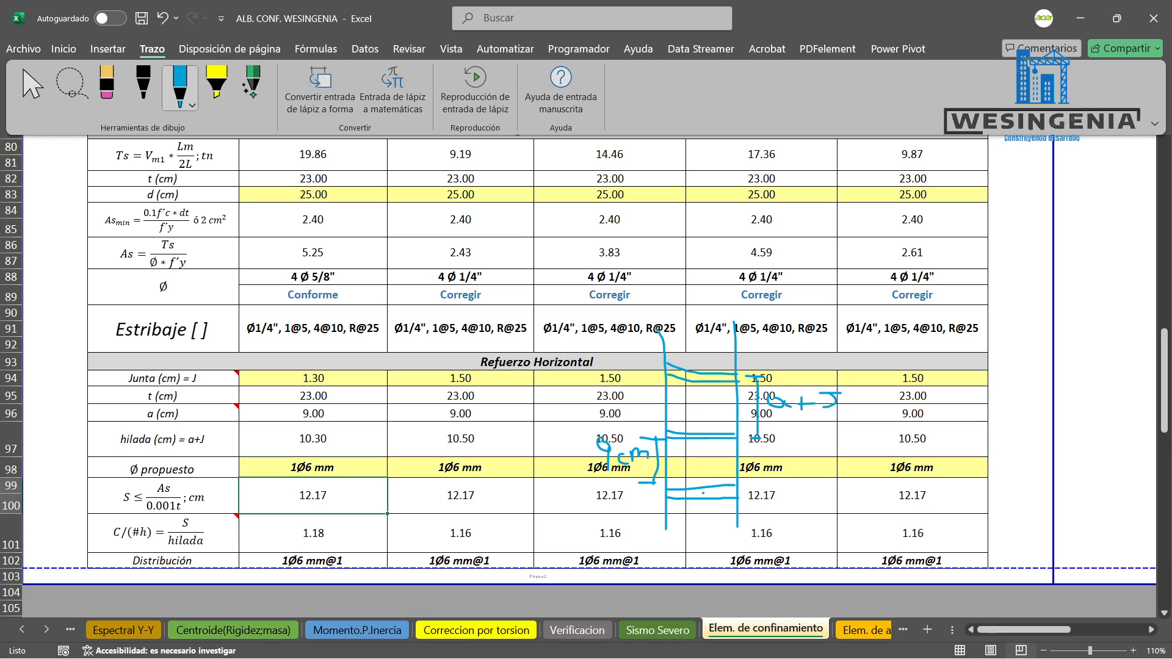
click(703, 494)
drag(703, 491, 700, 487)
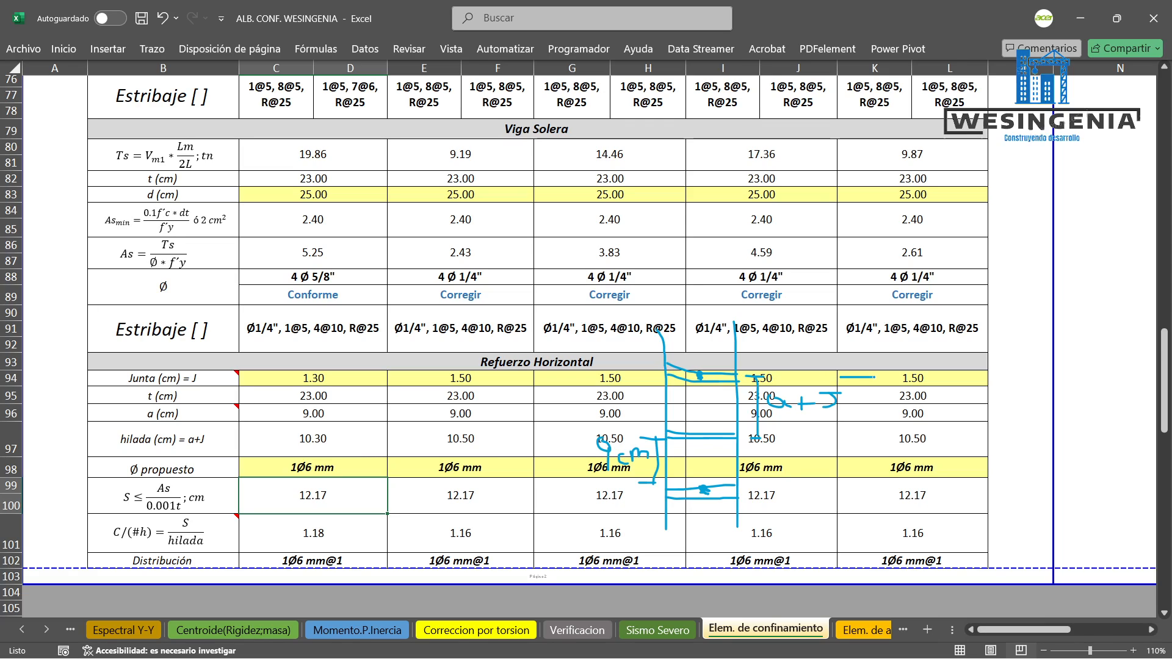
drag(861, 379, 861, 459)
drag(895, 424, 894, 448)
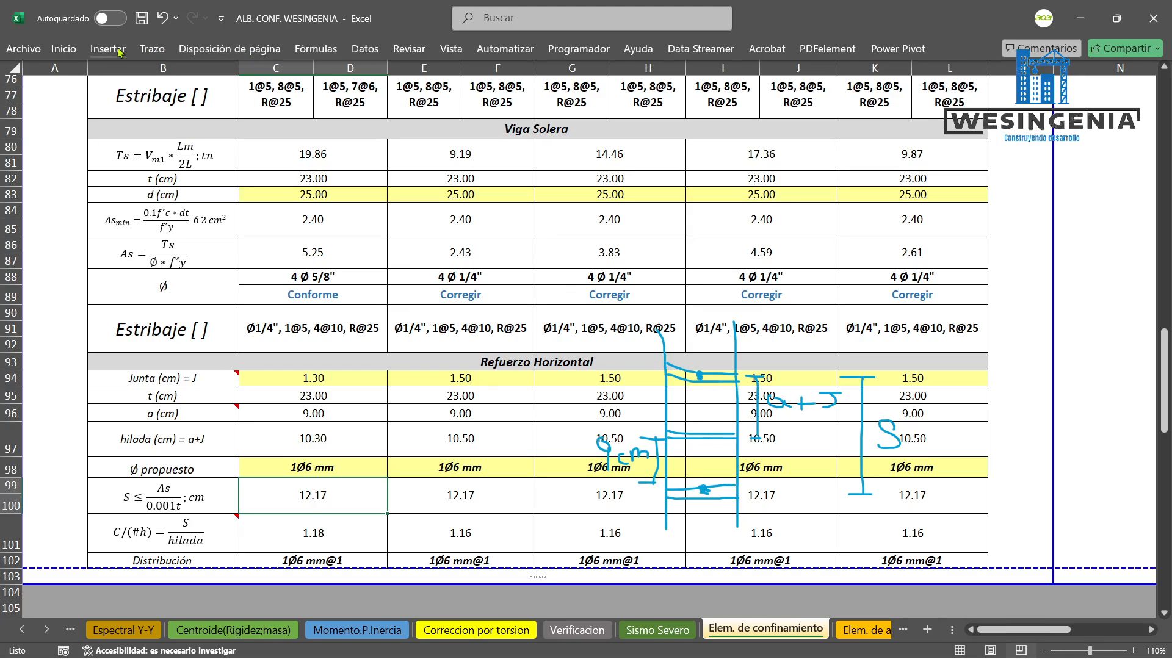
click(152, 48)
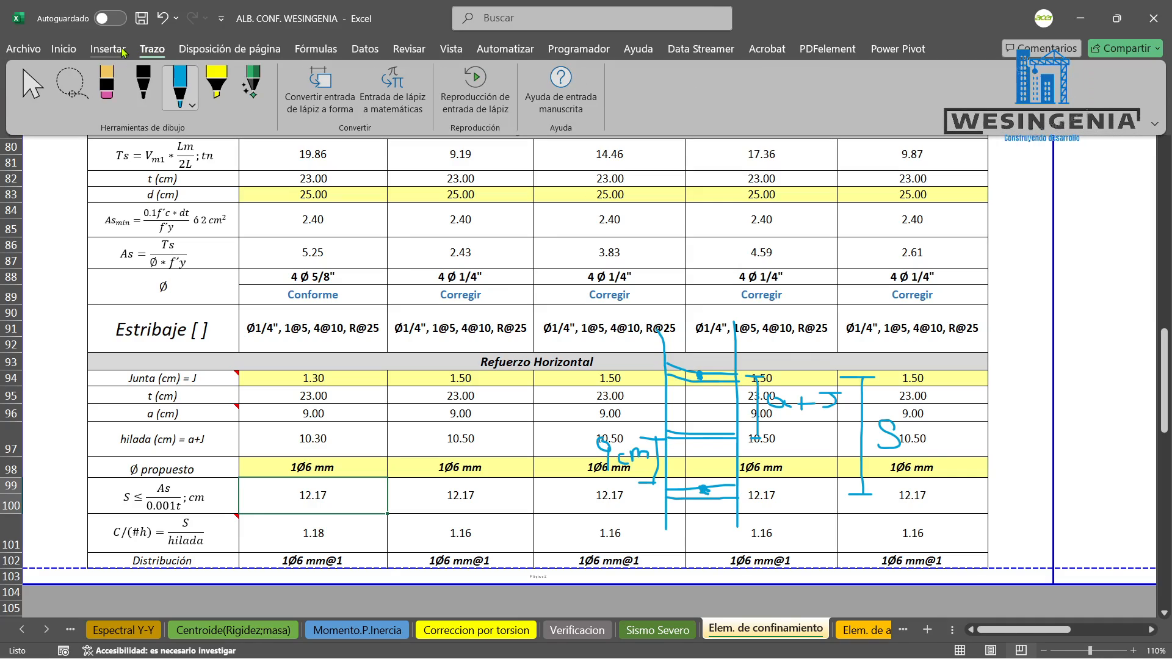
click(67, 470)
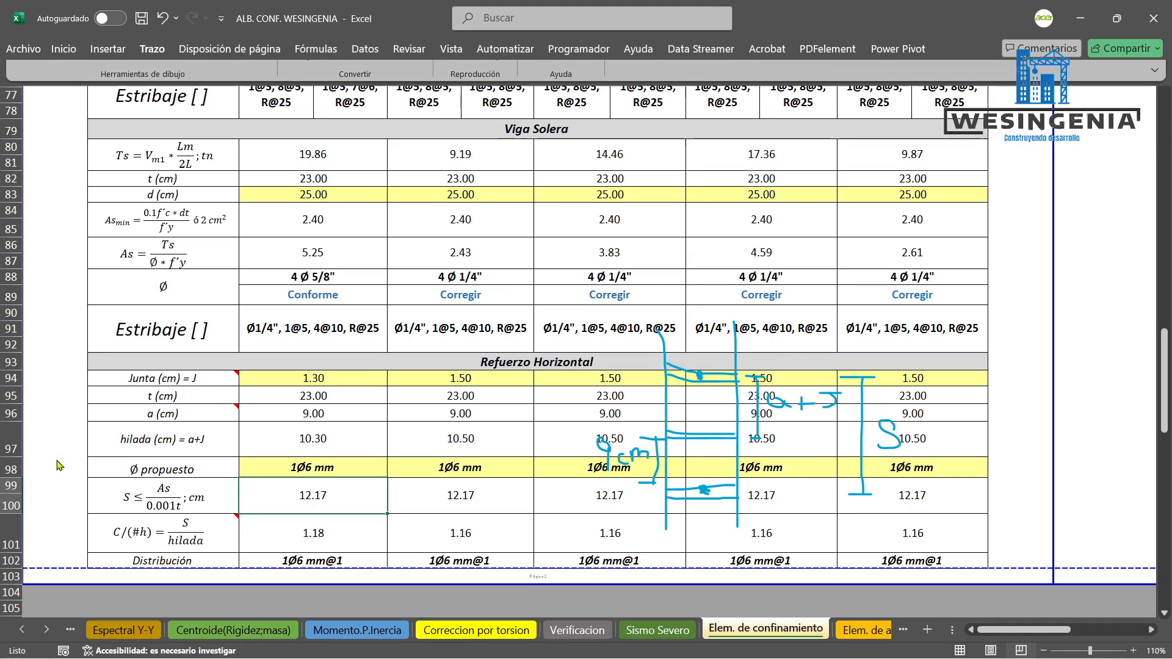
Review wall X6's spacing S, the note explaining the C/(#h) row, and the hilada height it is divided by.
click(291, 496)
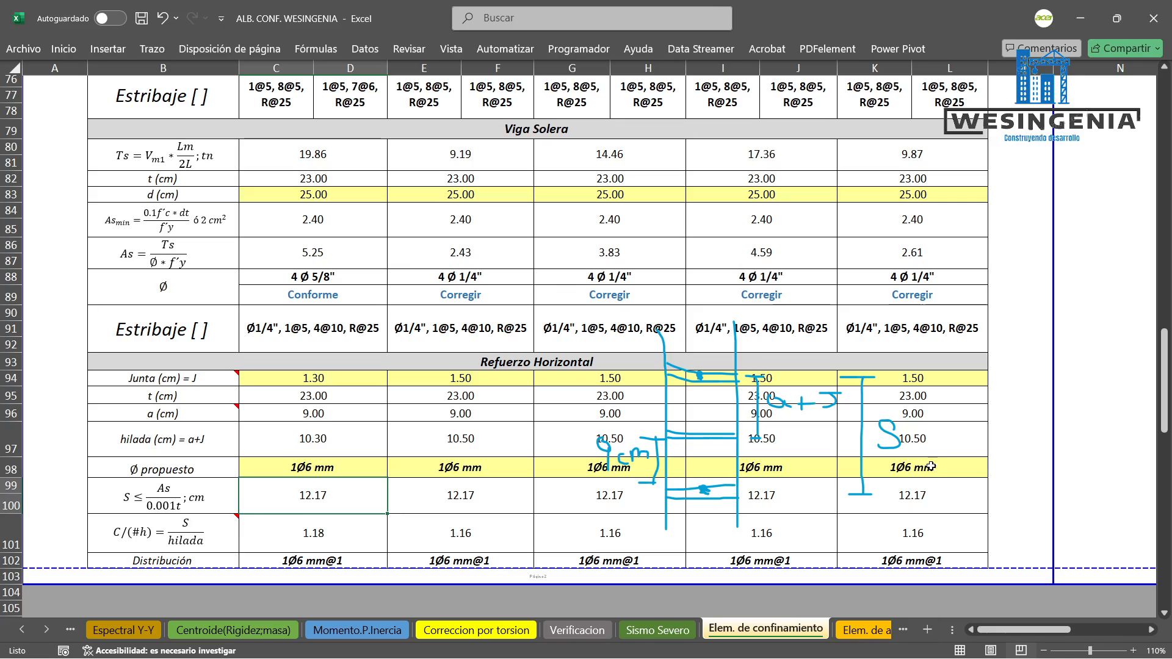
click(310, 533)
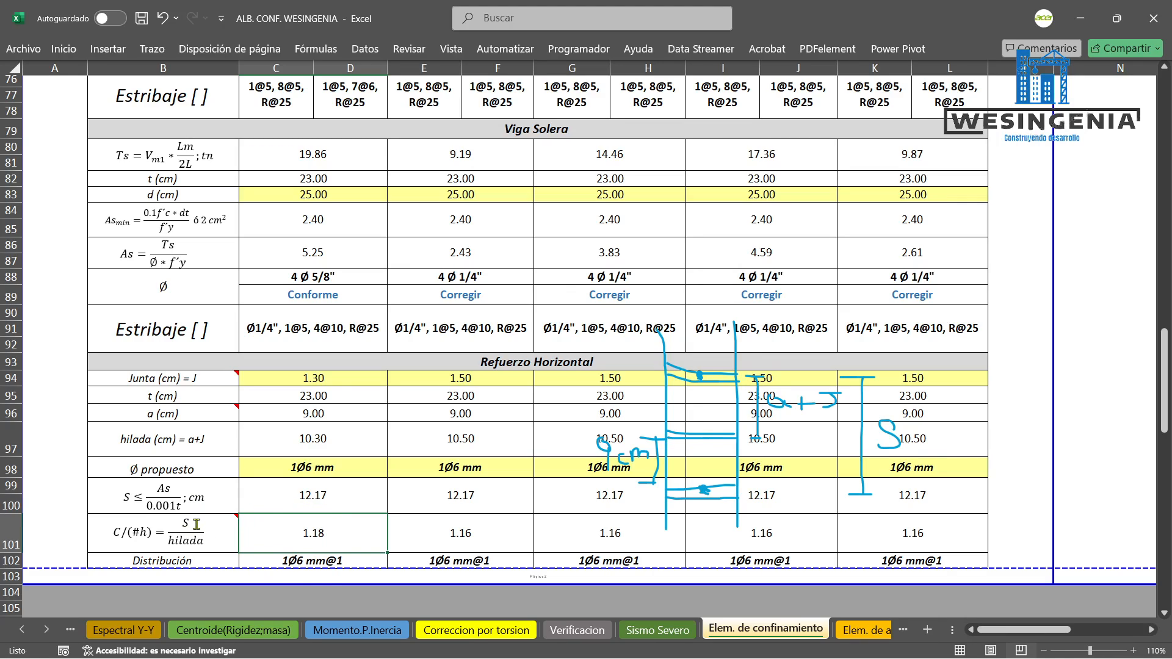
mouse_move(196, 523)
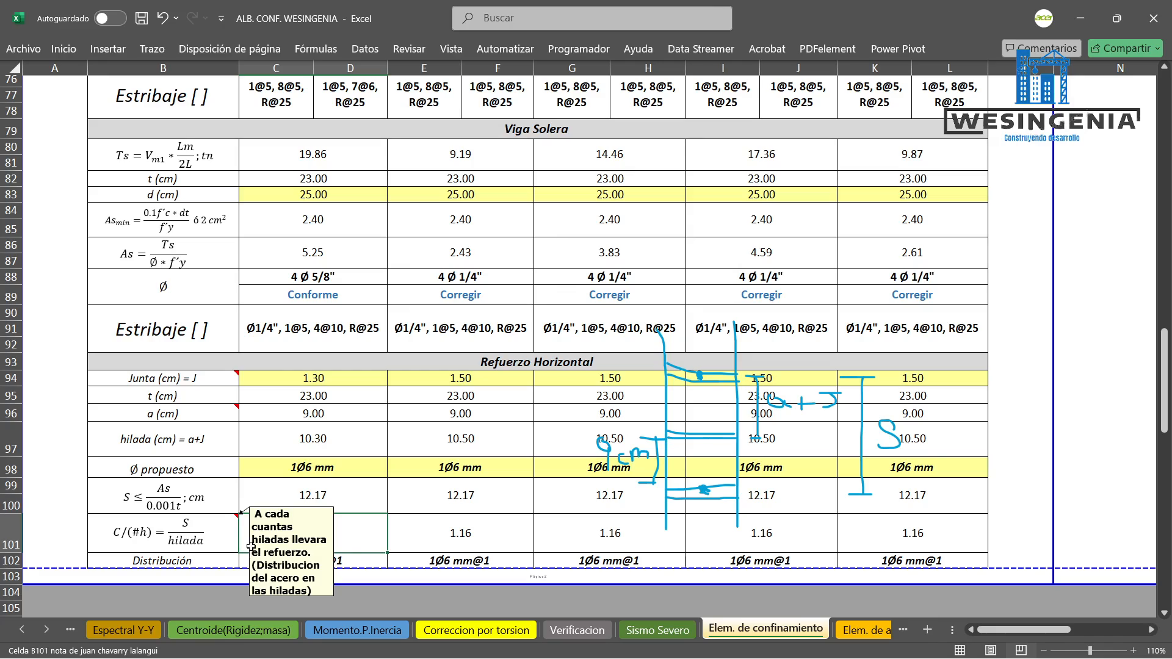
click(321, 447)
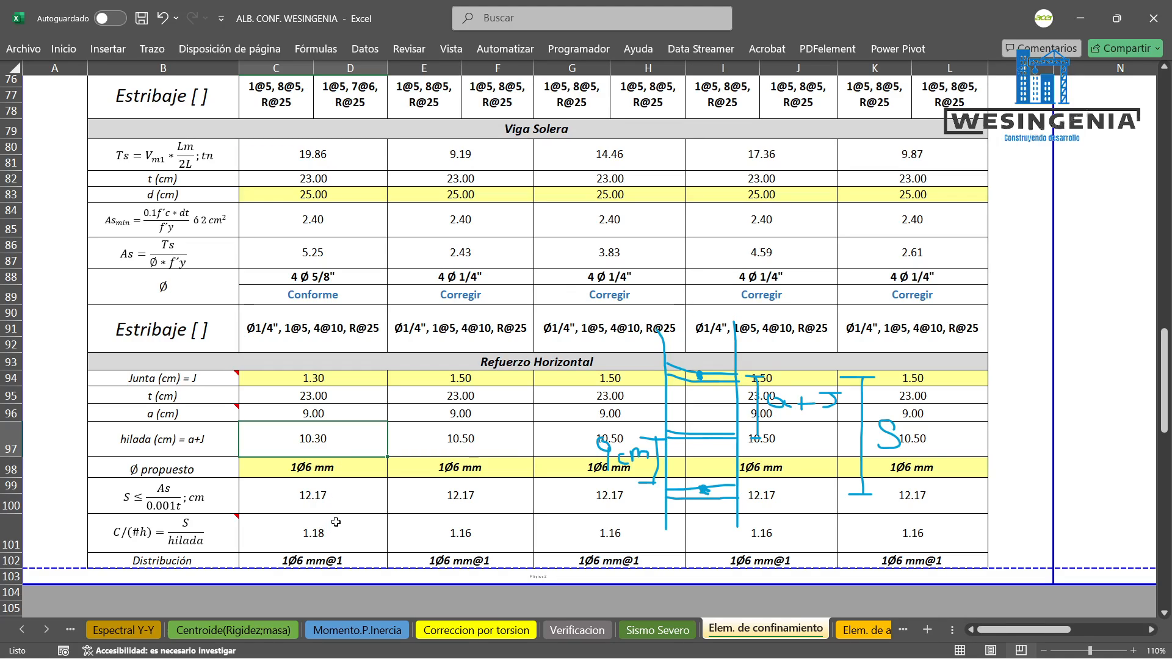
Inspect wall X6's C/(#h) formula, which divides S by the hilada height, and compare it with the Distribución row.
click(334, 495)
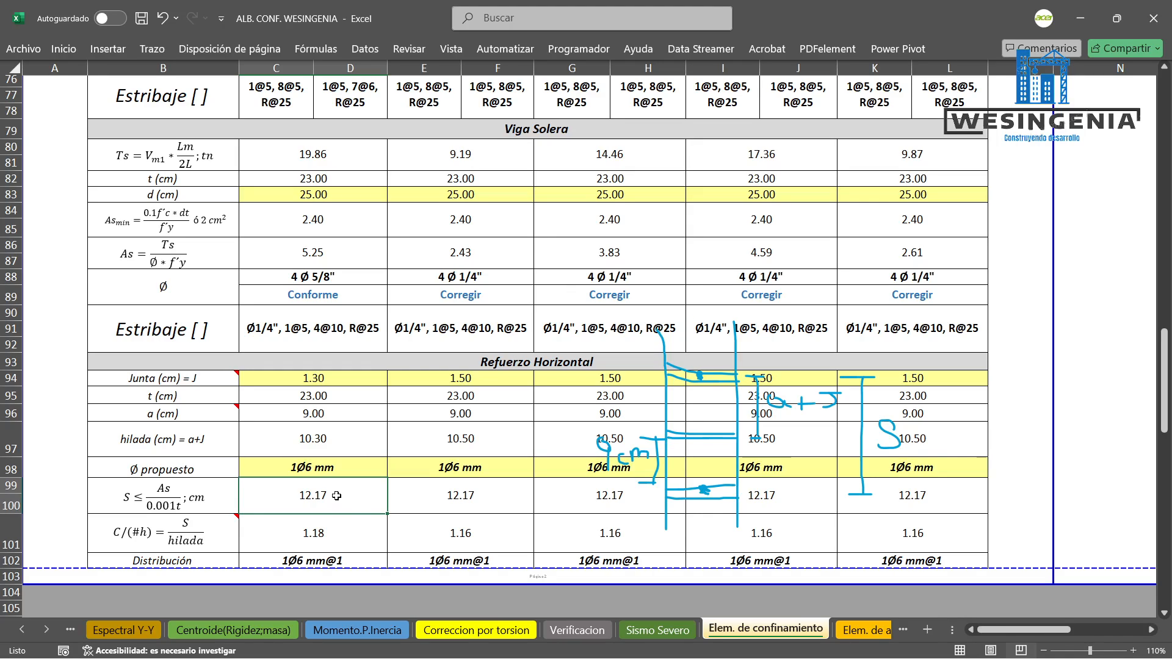
click(325, 527)
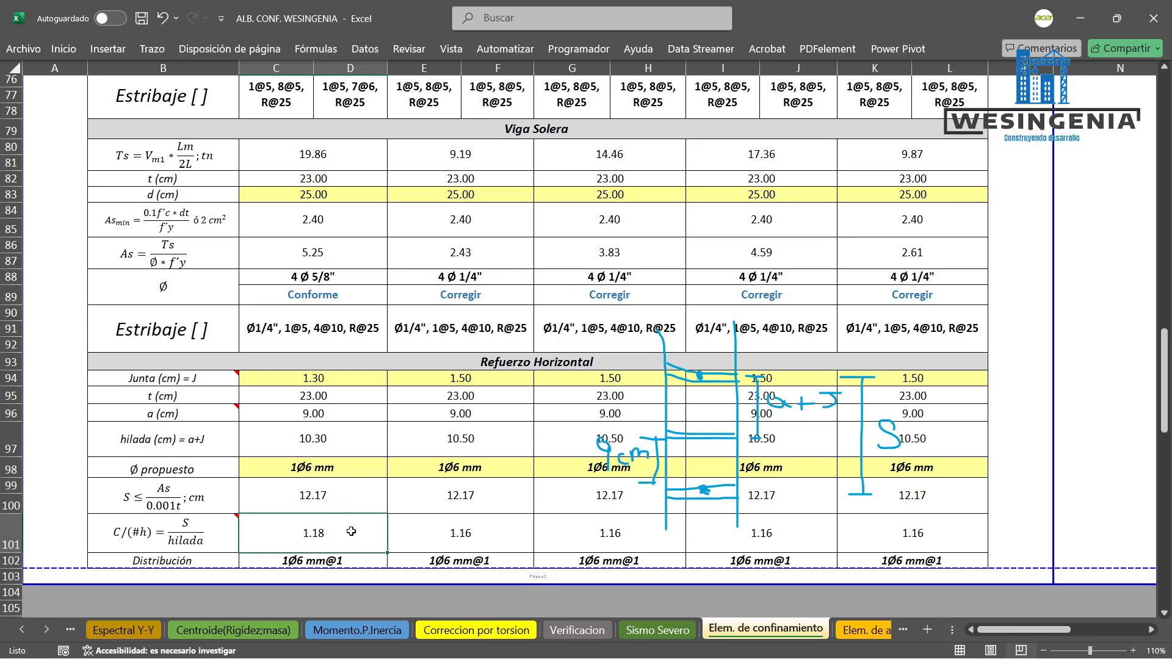
double_click(352, 531)
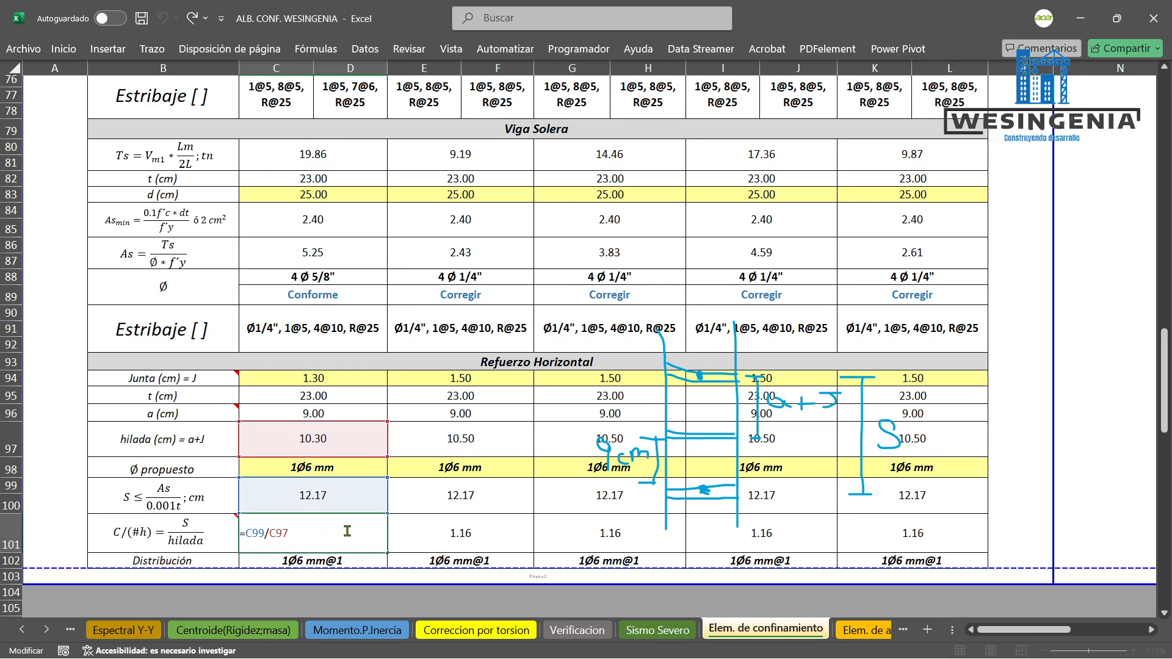
key(Escape)
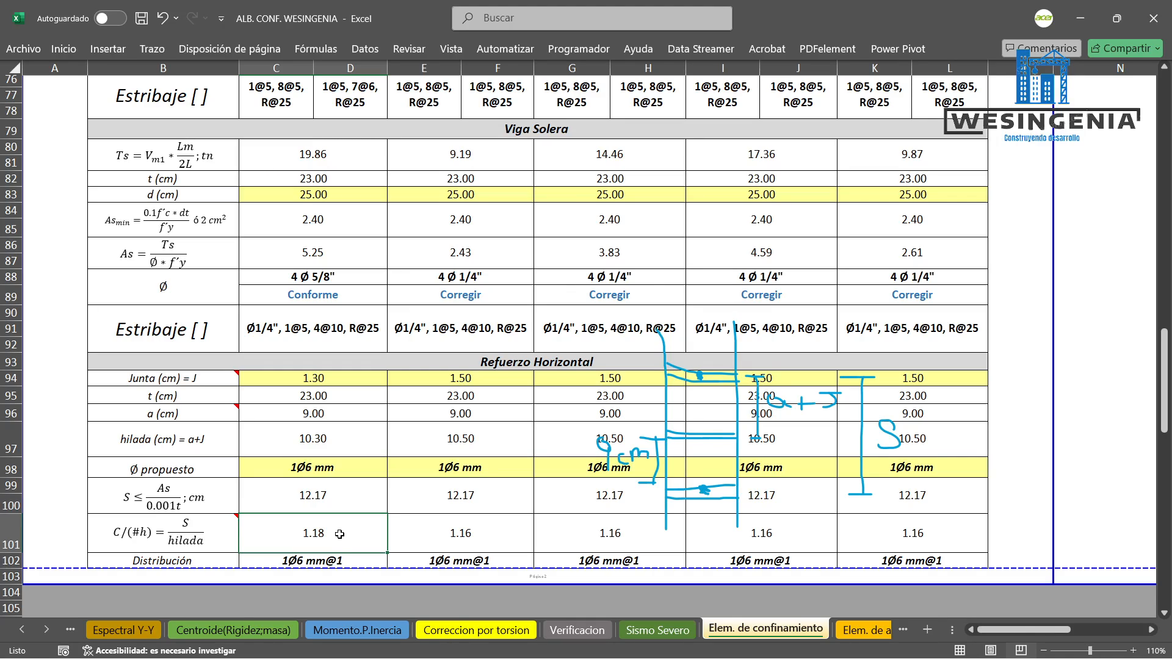
click(359, 559)
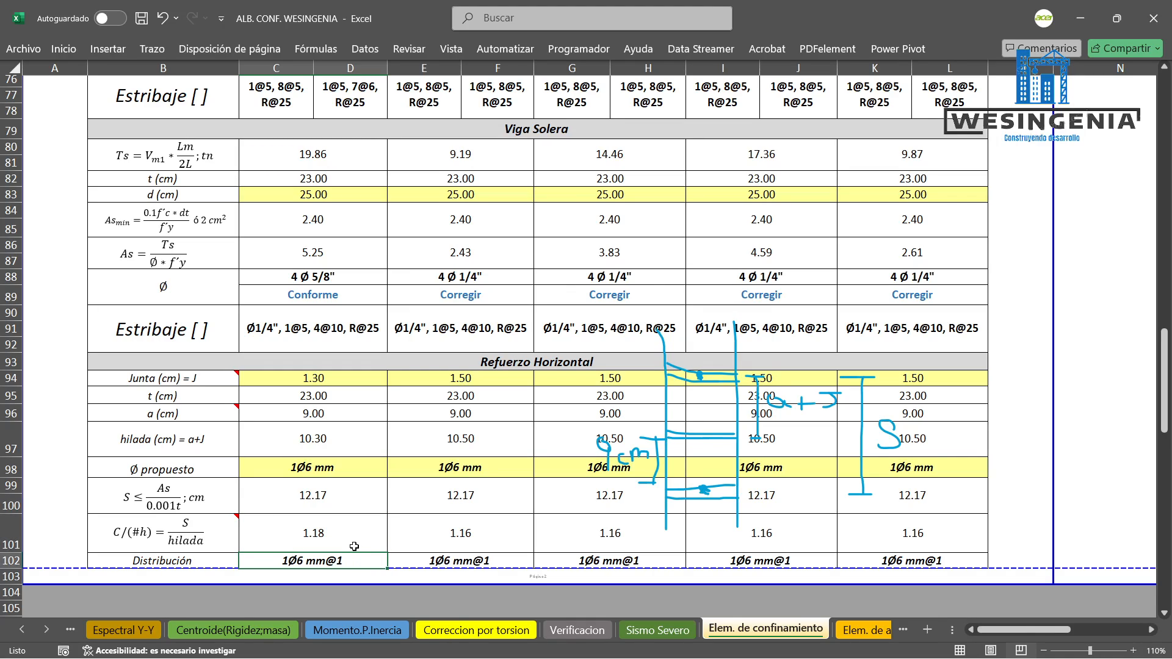
click(337, 531)
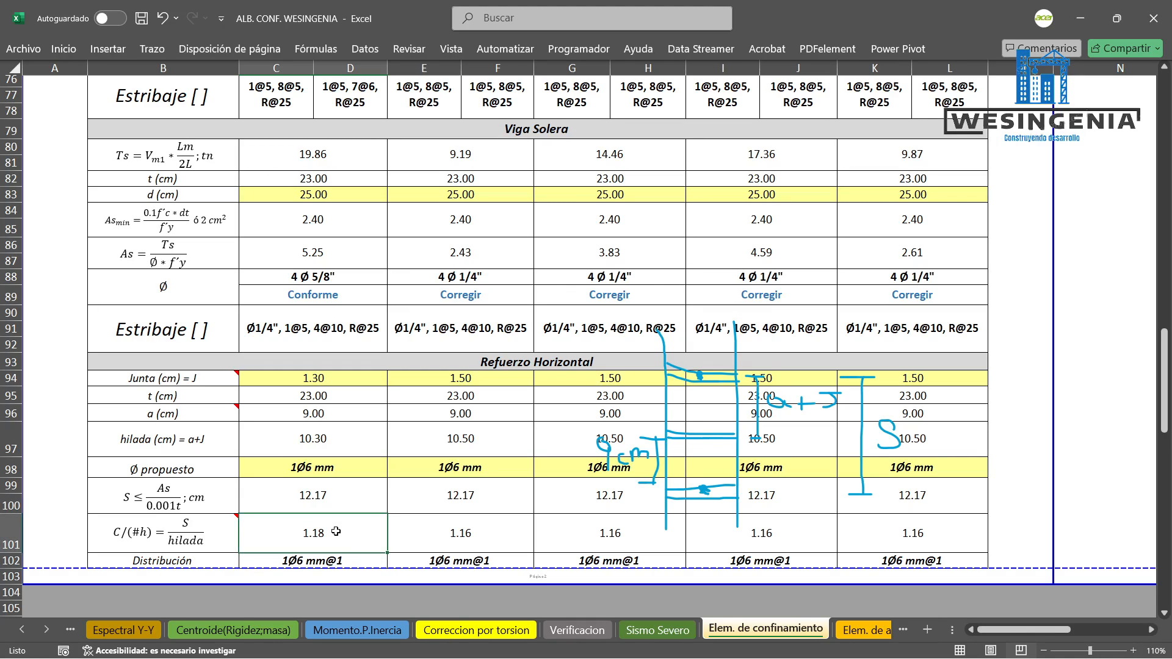
click(364, 562)
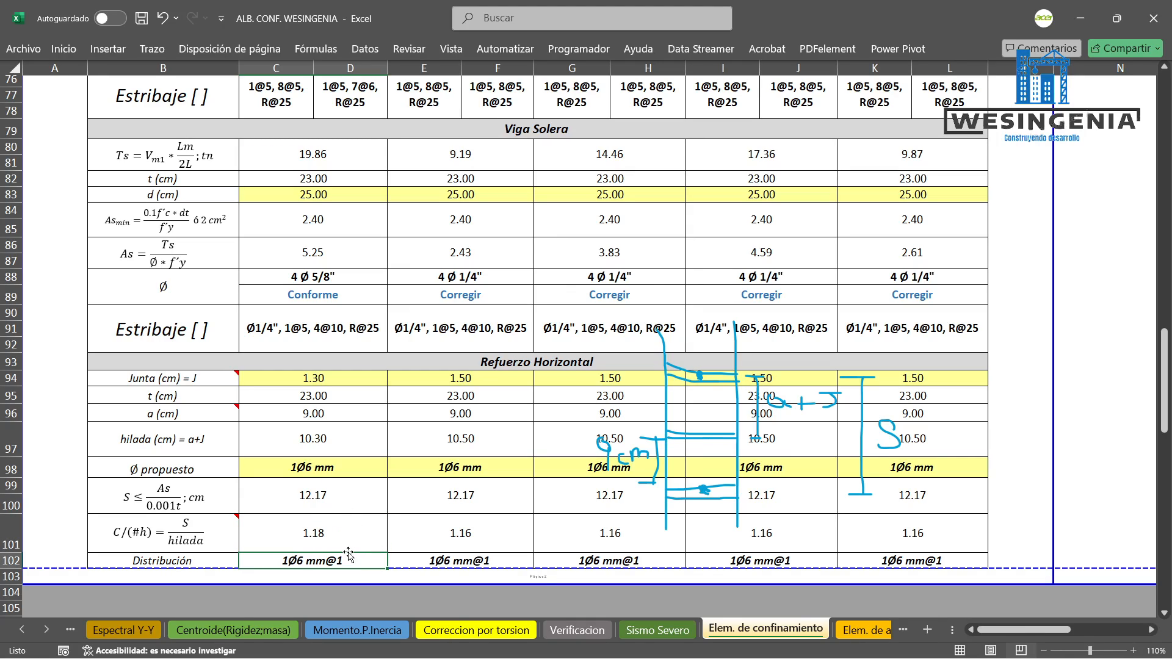
click(417, 559)
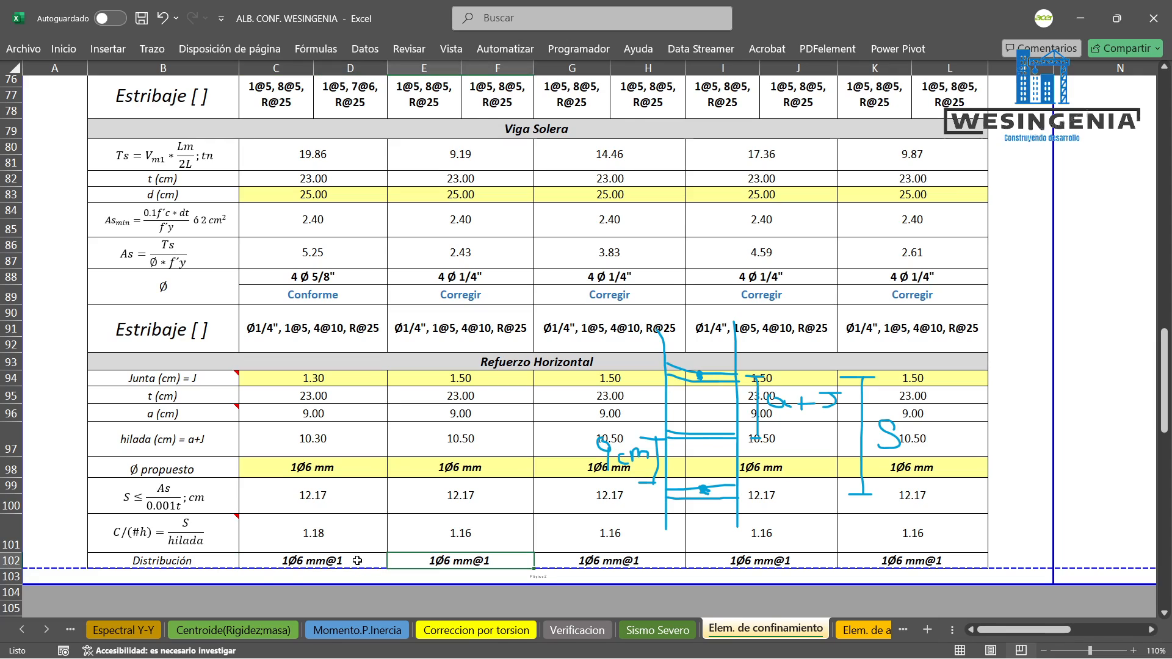
Review wall X6's Refuerzo Horizontal values from Junta to Distribución and trace the column back to the wall's header.
click(335, 381)
drag(335, 379, 327, 570)
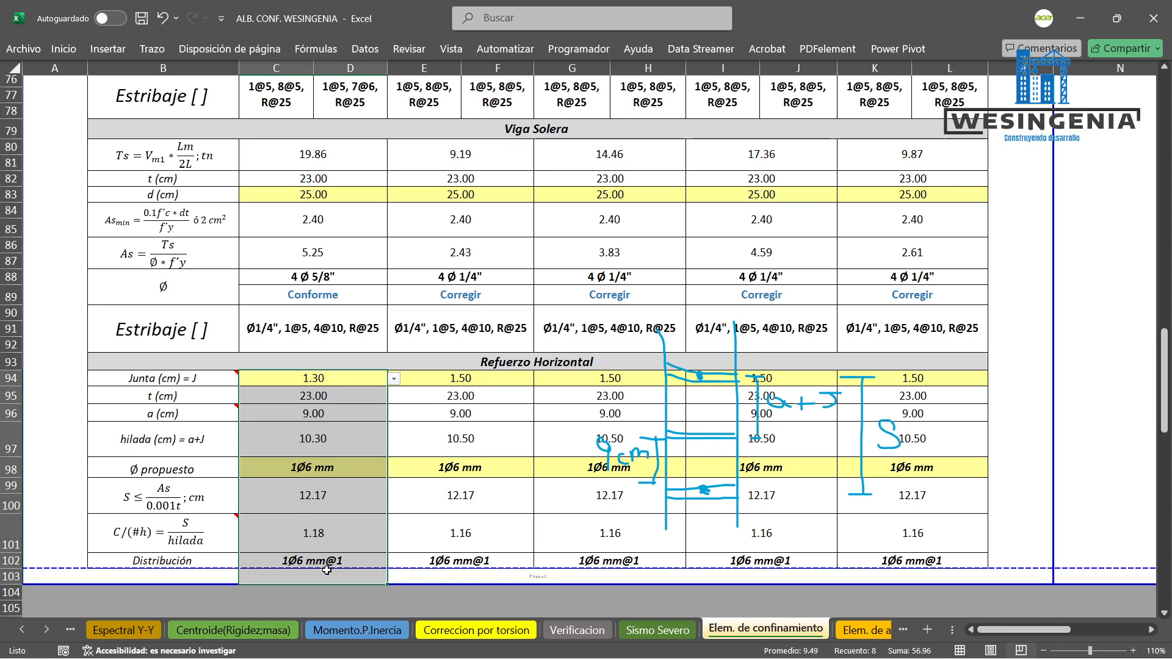
click(340, 496)
scroll(351, 371, up, 20)
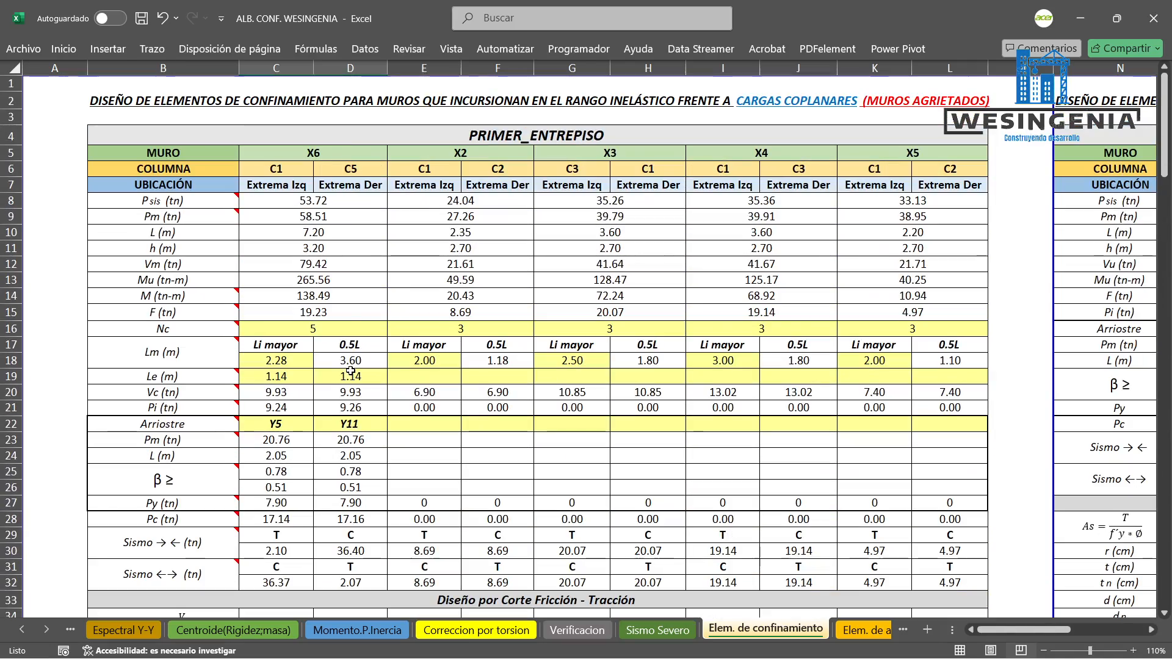
click(319, 150)
scroll(408, 363, down, 18)
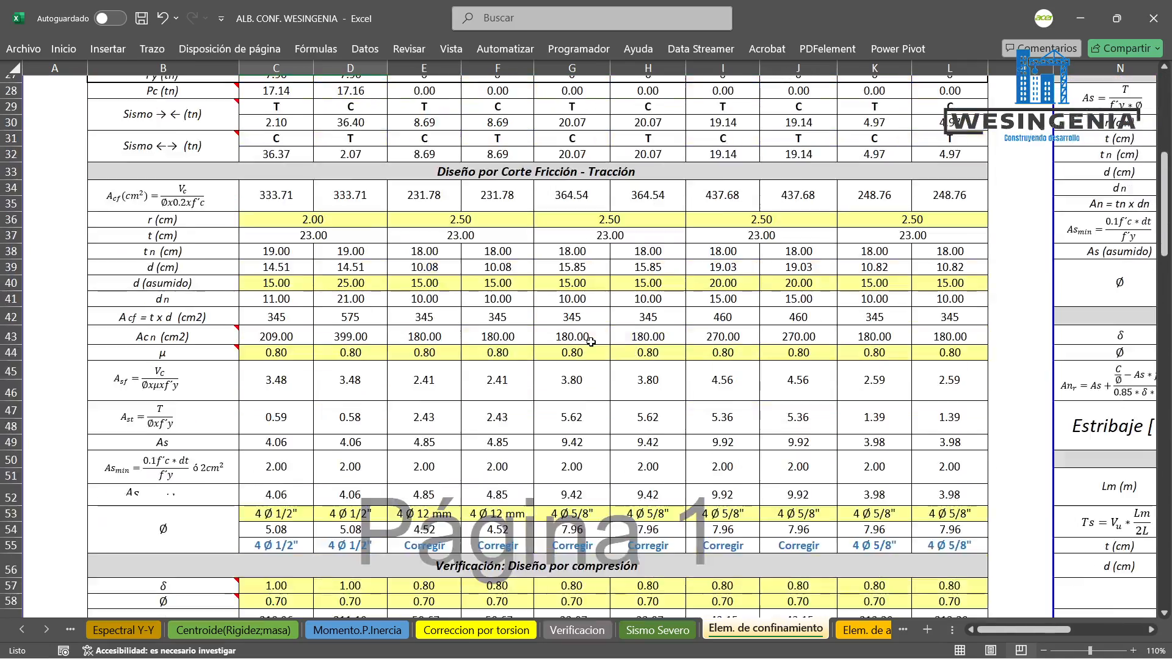
scroll(408, 364, down, 8)
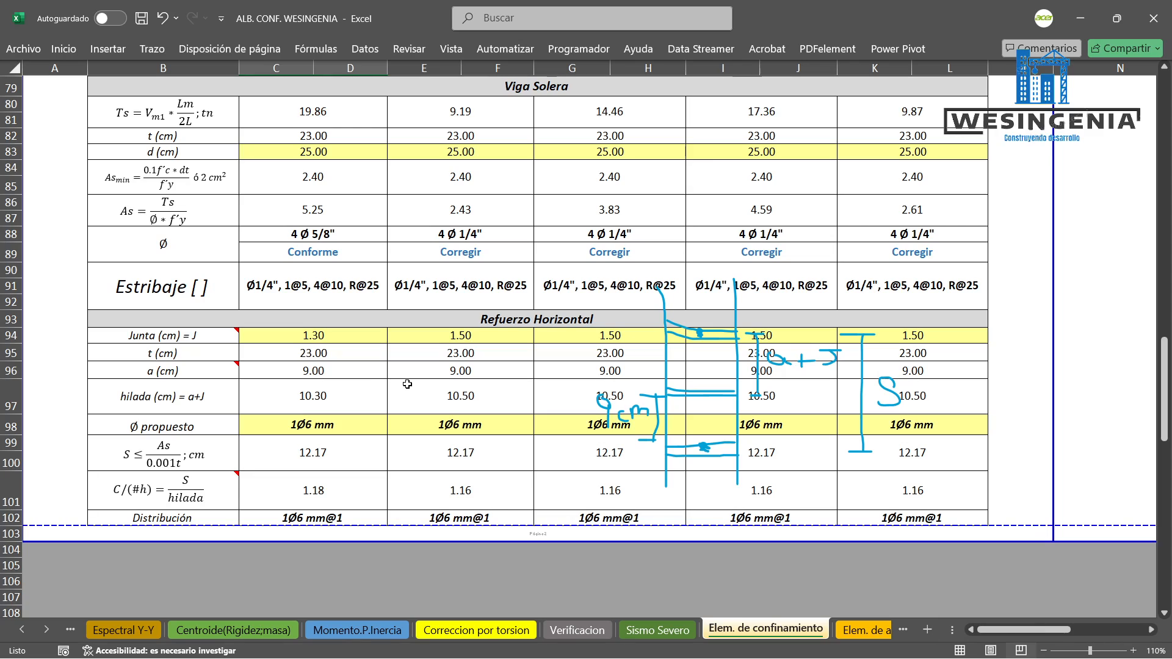
Erase the whole ink sketch of the wall courses over the Refuerzo Horizontal table and stop erasing.
click(152, 49)
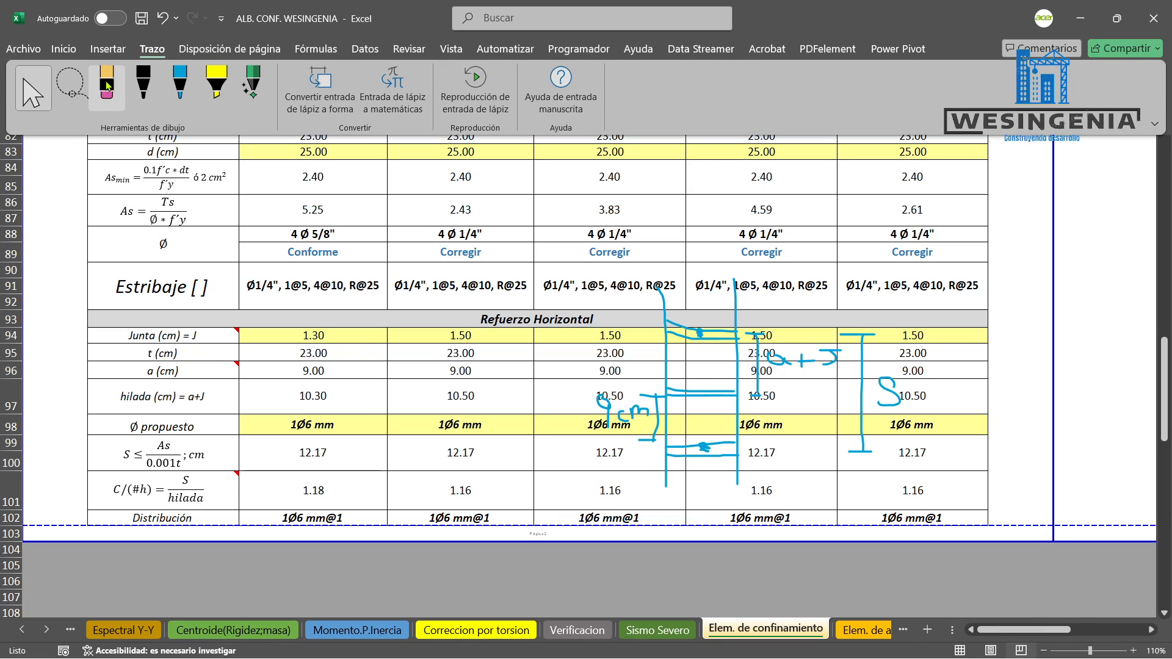
click(706, 399)
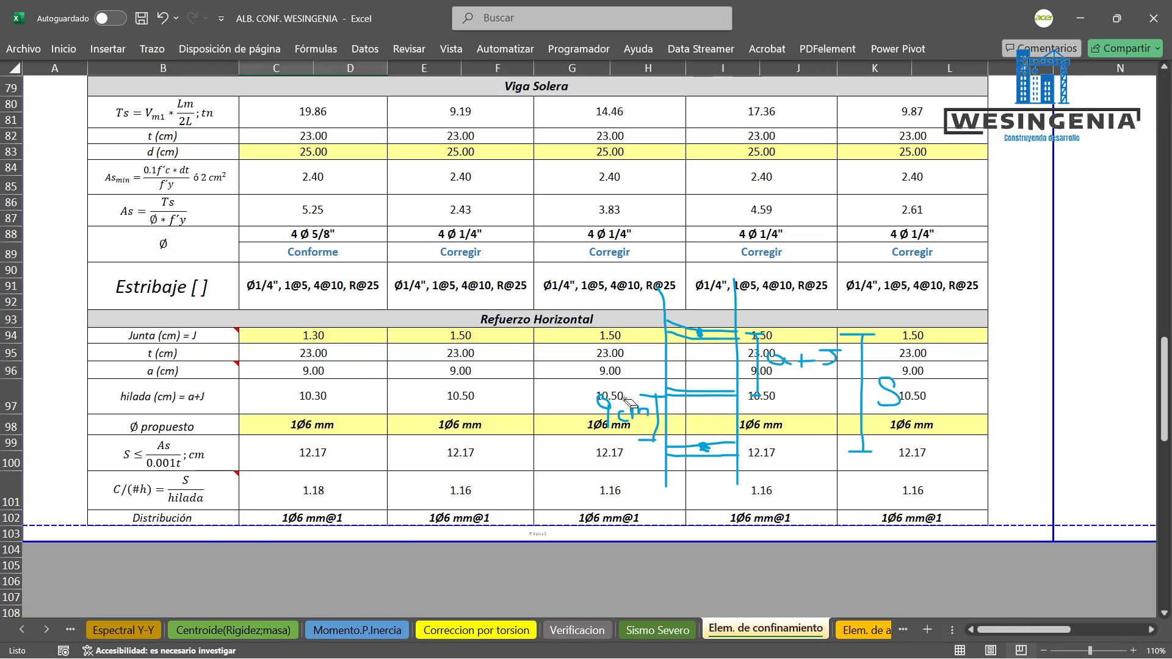
mouse_move(659, 356)
mouse_down()
mouse_move(614, 412)
mouse_move(658, 424)
mouse_move(696, 393)
mouse_move(702, 330)
mouse_move(711, 494)
mouse_move(751, 380)
mouse_move(737, 397)
mouse_move(793, 336)
mouse_move(752, 339)
mouse_move(778, 382)
mouse_move(760, 400)
mouse_move(805, 385)
mouse_move(844, 410)
mouse_move(861, 371)
mouse_move(809, 375)
mouse_move(850, 448)
mouse_move(888, 404)
mouse_move(893, 417)
mouse_up()
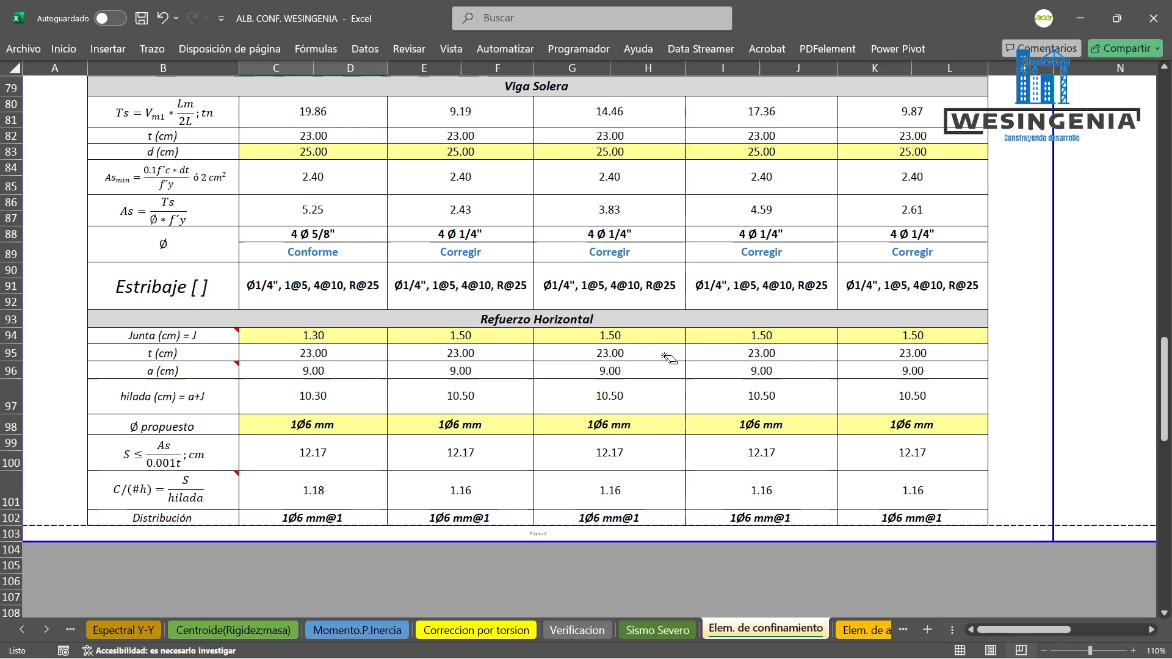
key(Escape)
click(549, 320)
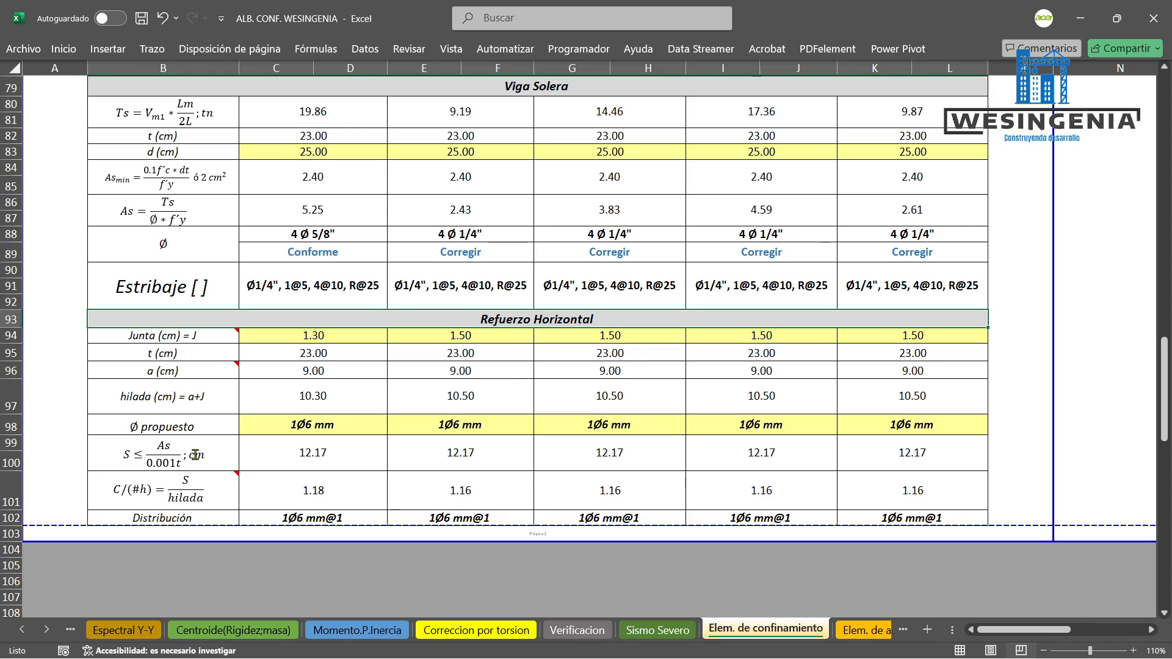
Review the cracked walls' confinement table from the Refuerzo Horizontal section back up to the wall headings and general data.
scroll(434, 346, up, 3)
scroll(434, 346, down, 2)
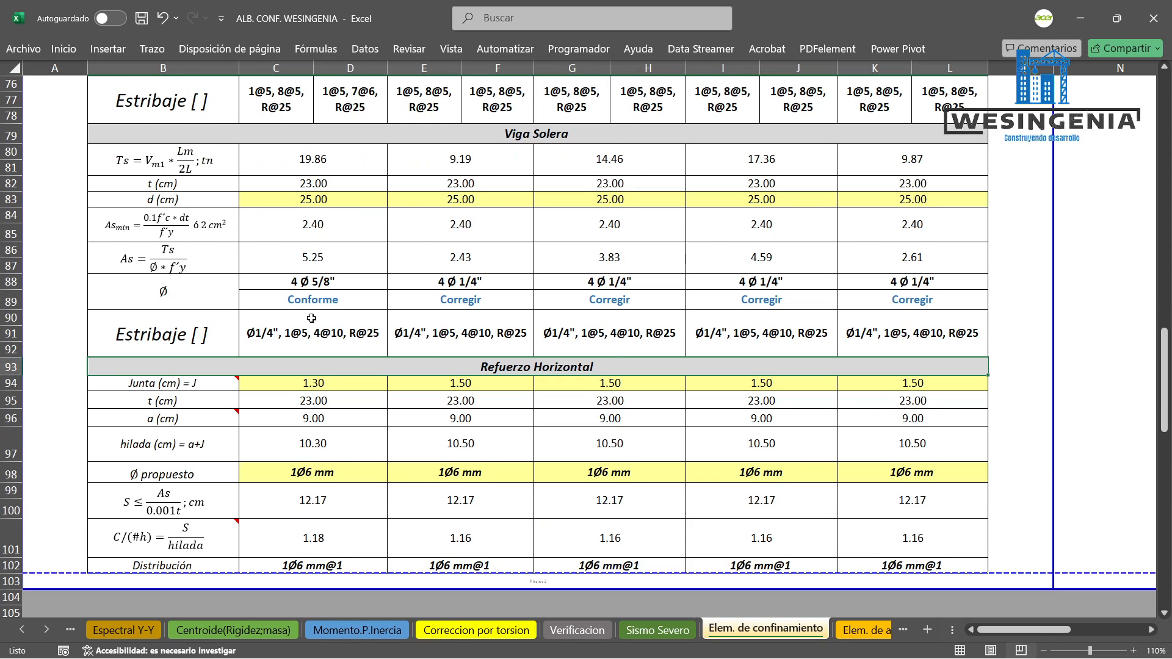
scroll(312, 318, down, 2)
scroll(324, 347, up, 2)
scroll(328, 364, down, 3)
scroll(334, 362, up, 2)
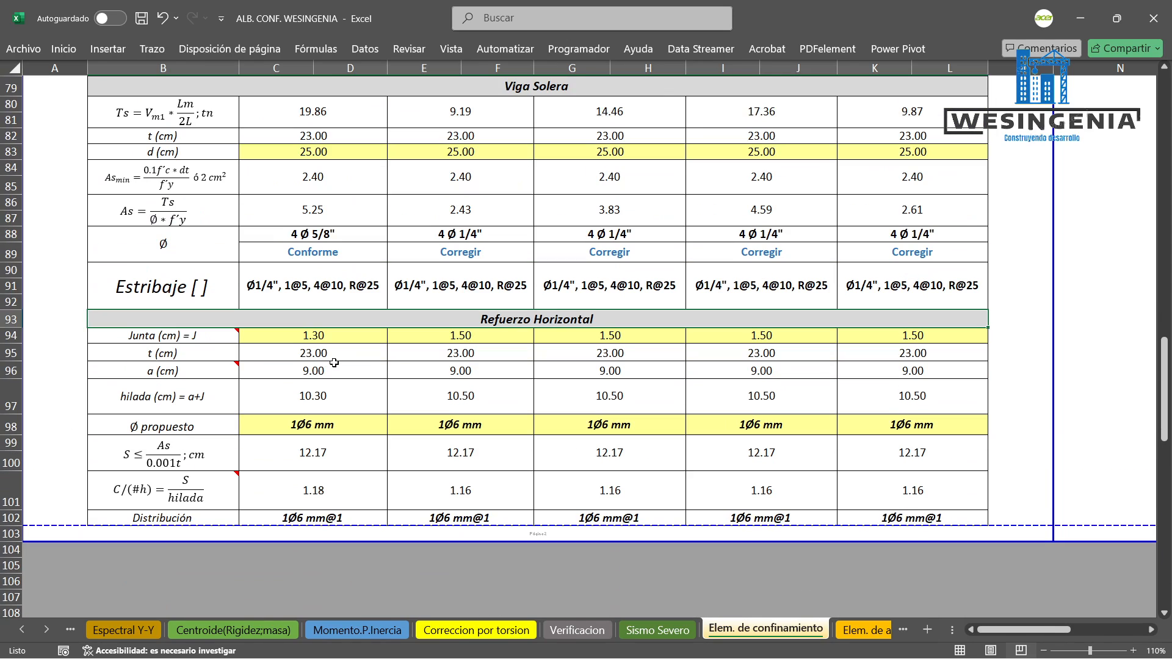
scroll(334, 362, up, 7)
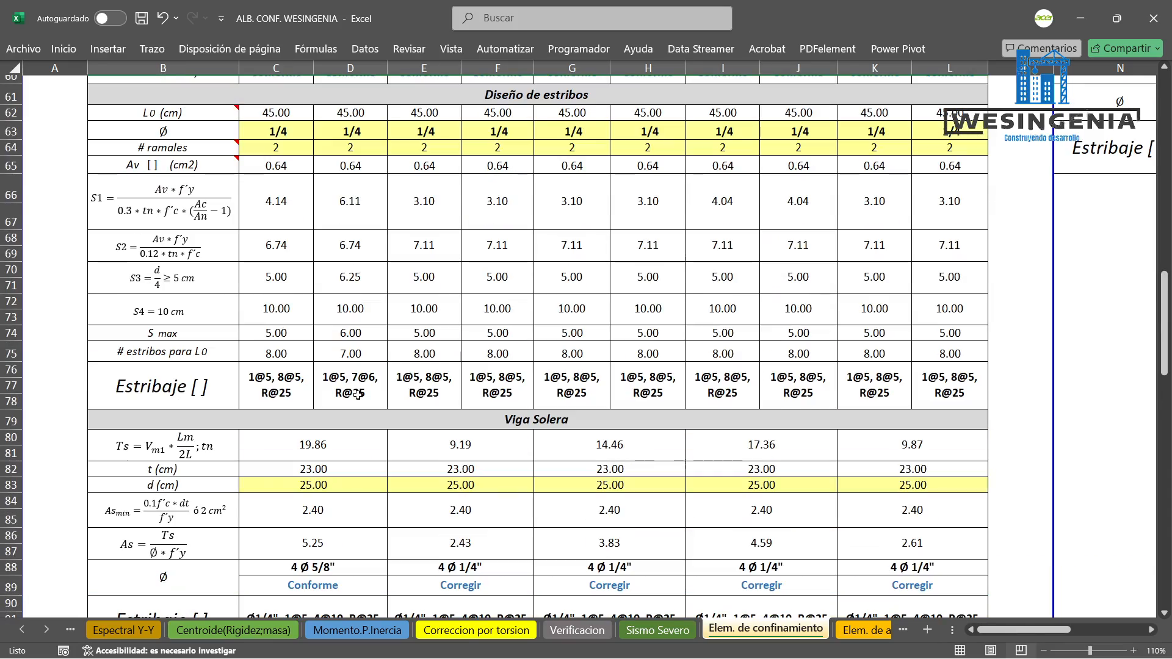
scroll(358, 394, up, 2)
scroll(357, 394, up, 11)
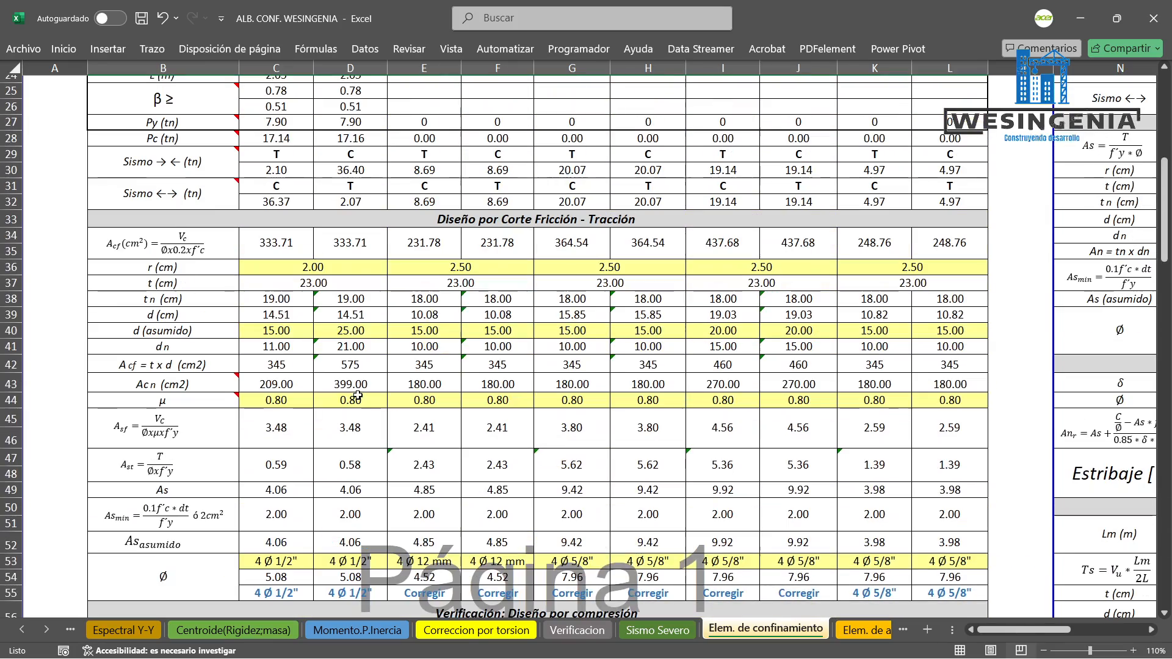
scroll(357, 394, up, 2)
scroll(358, 395, up, 6)
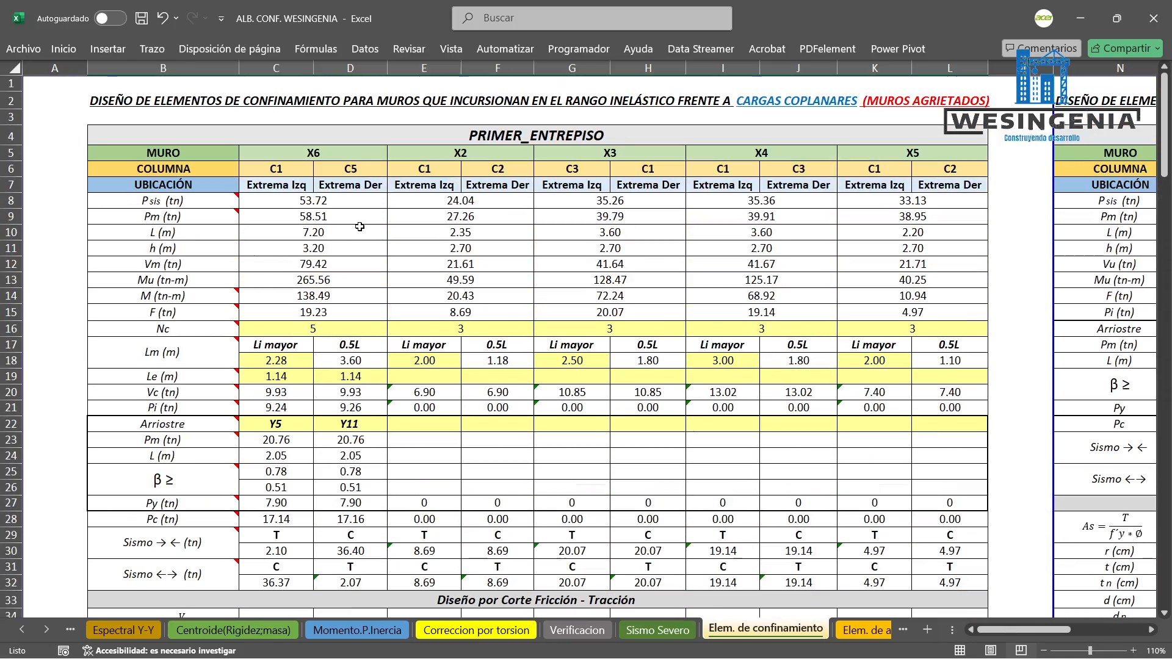
scroll(345, 165, down, 6)
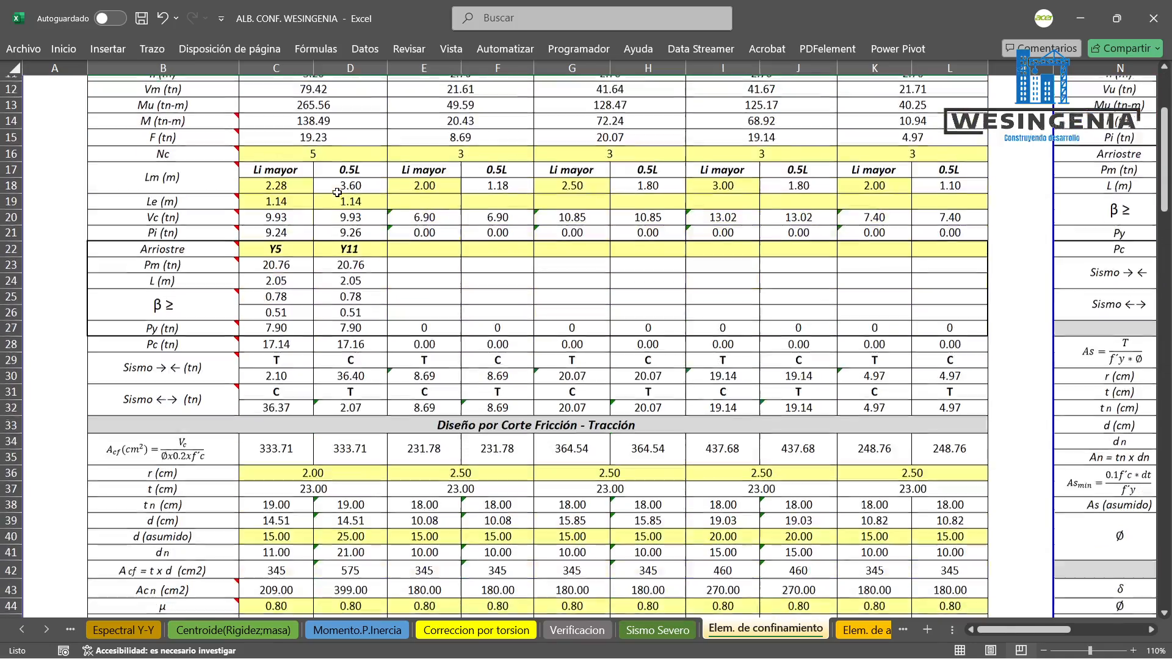
scroll(326, 207, up, 6)
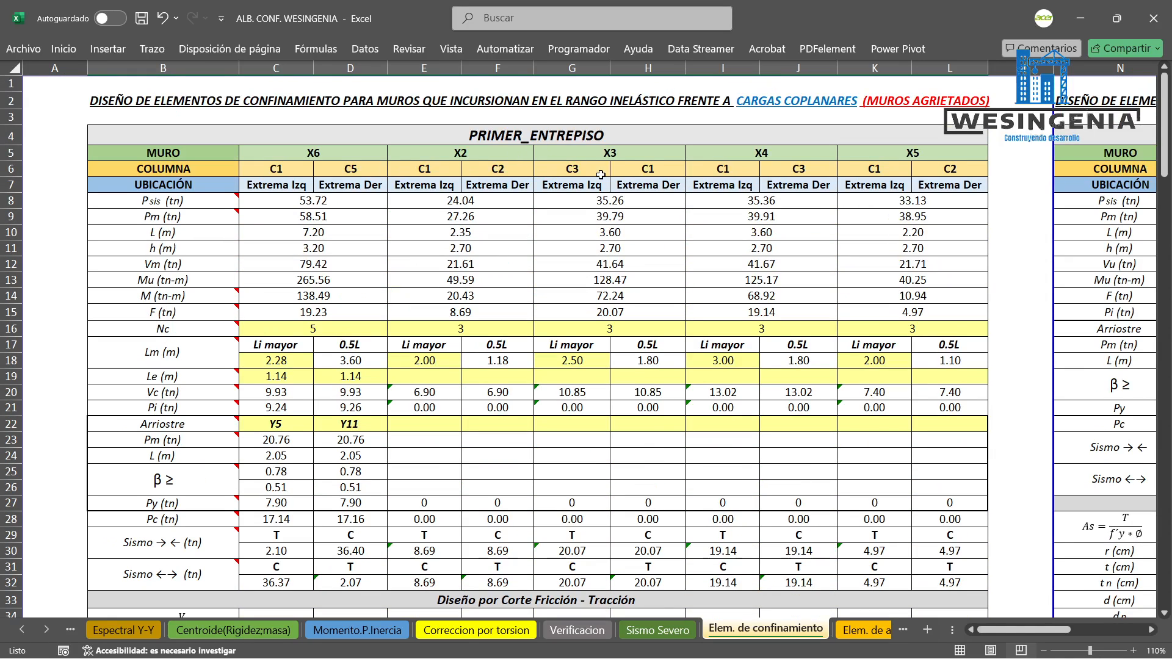
Set wall X2's Arriostre to X3 for column C1 and X6 for column C2.
click(429, 422)
click(468, 424)
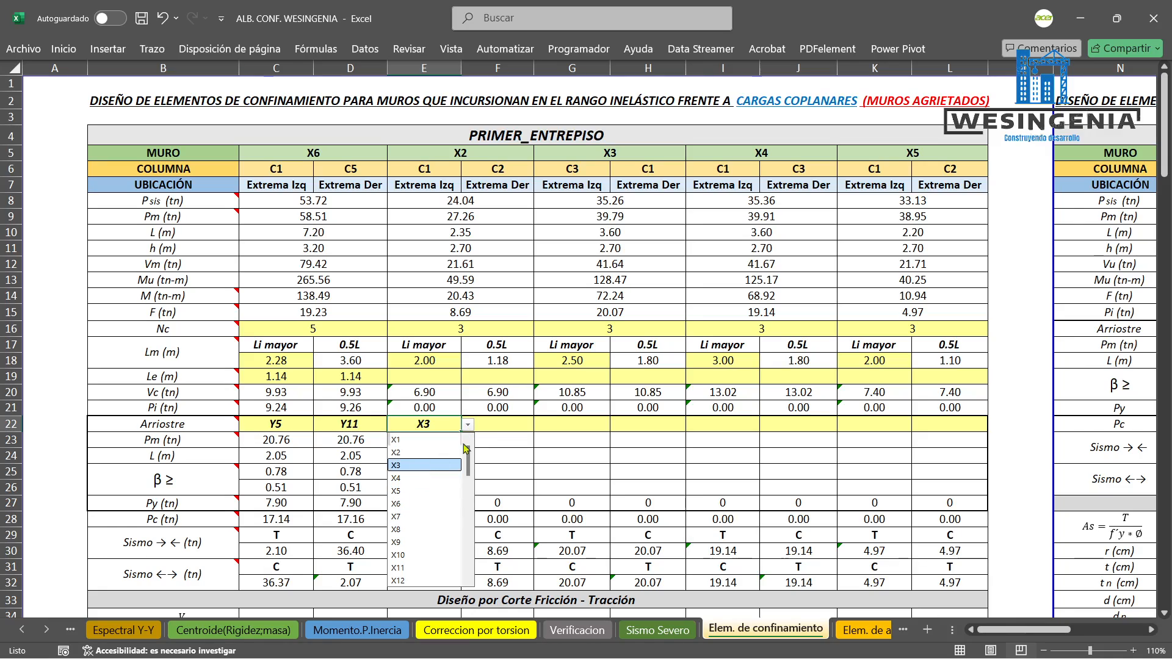
click(397, 465)
click(498, 424)
click(540, 424)
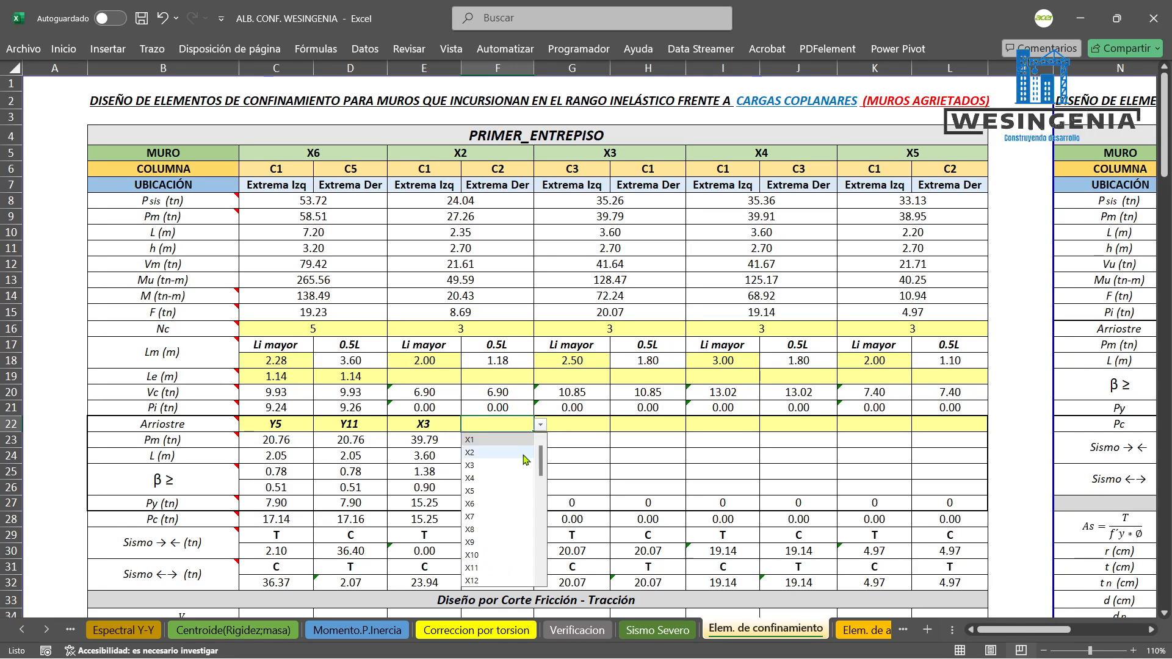
click(499, 504)
Examine wall X2's seismic forces, Viga Solera depth d and horizontal reinforcement rows, and return to the table's wall headings.
scroll(529, 435, down, 18)
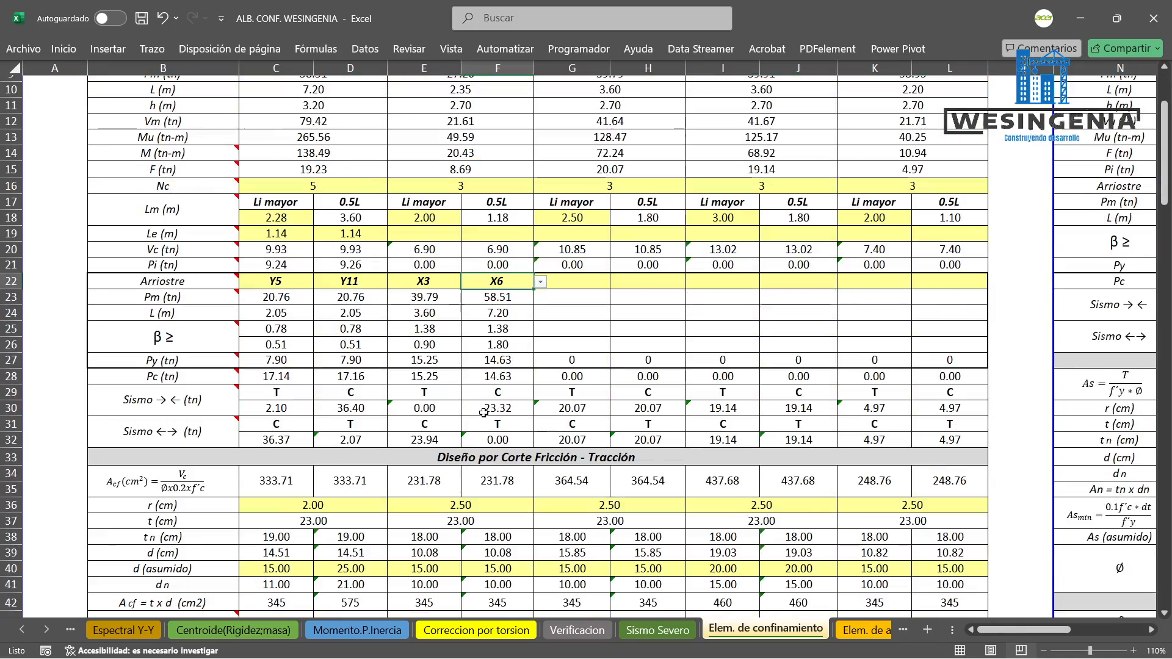
scroll(490, 408, down, 6)
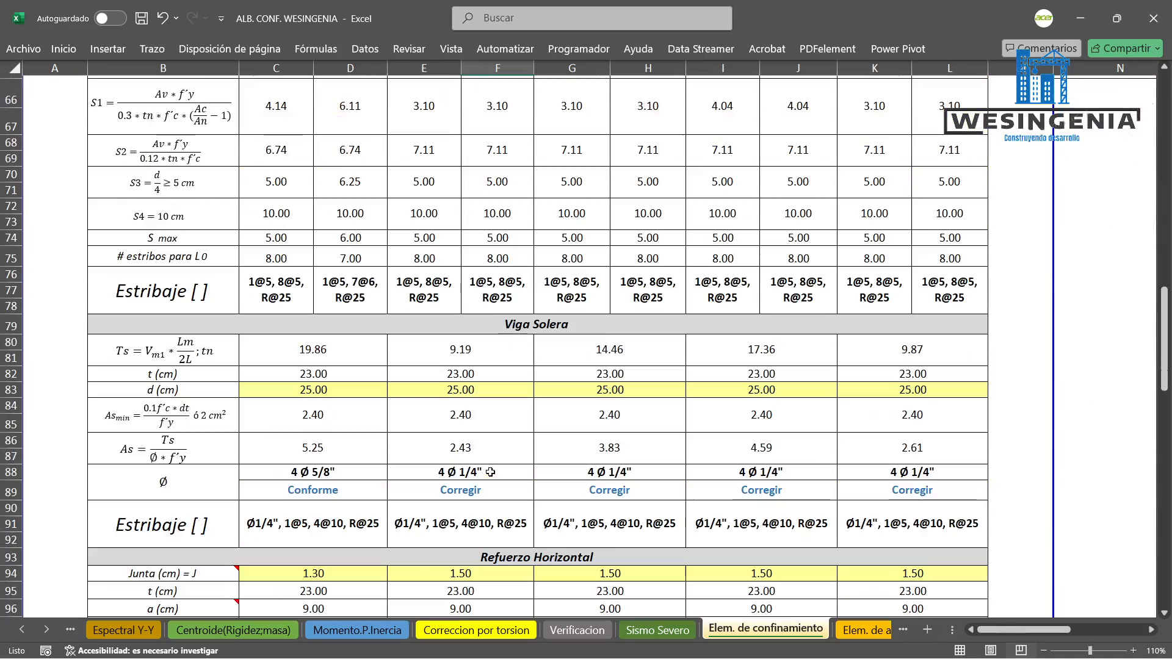
click(490, 247)
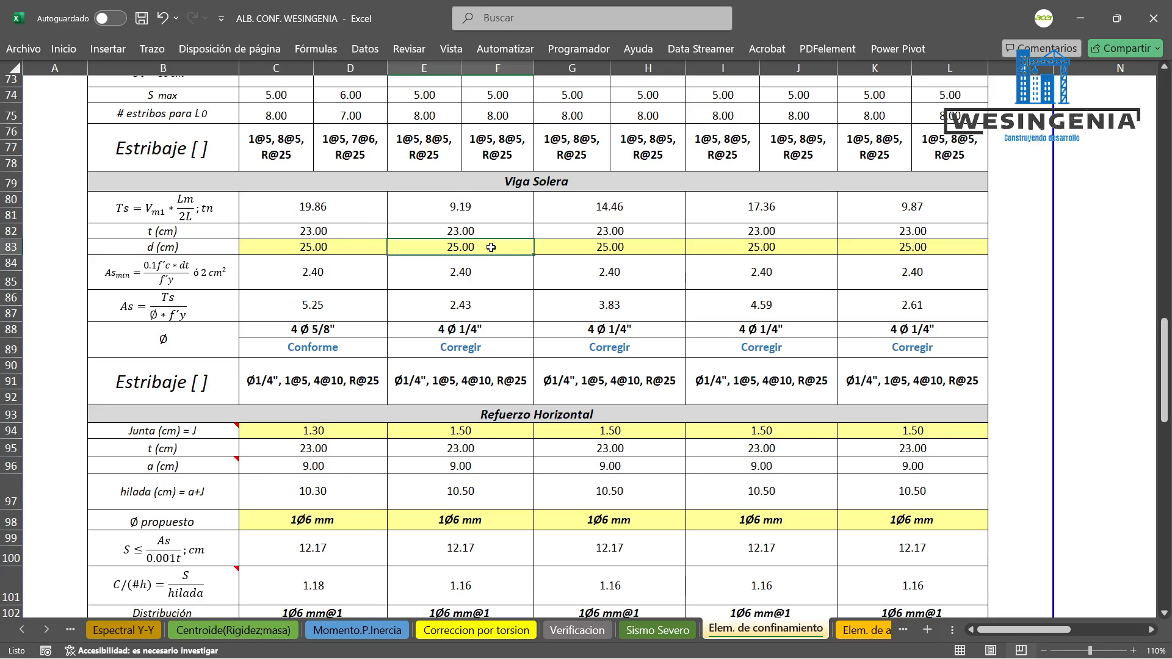
scroll(287, 300, up, 1)
click(379, 297)
click(456, 293)
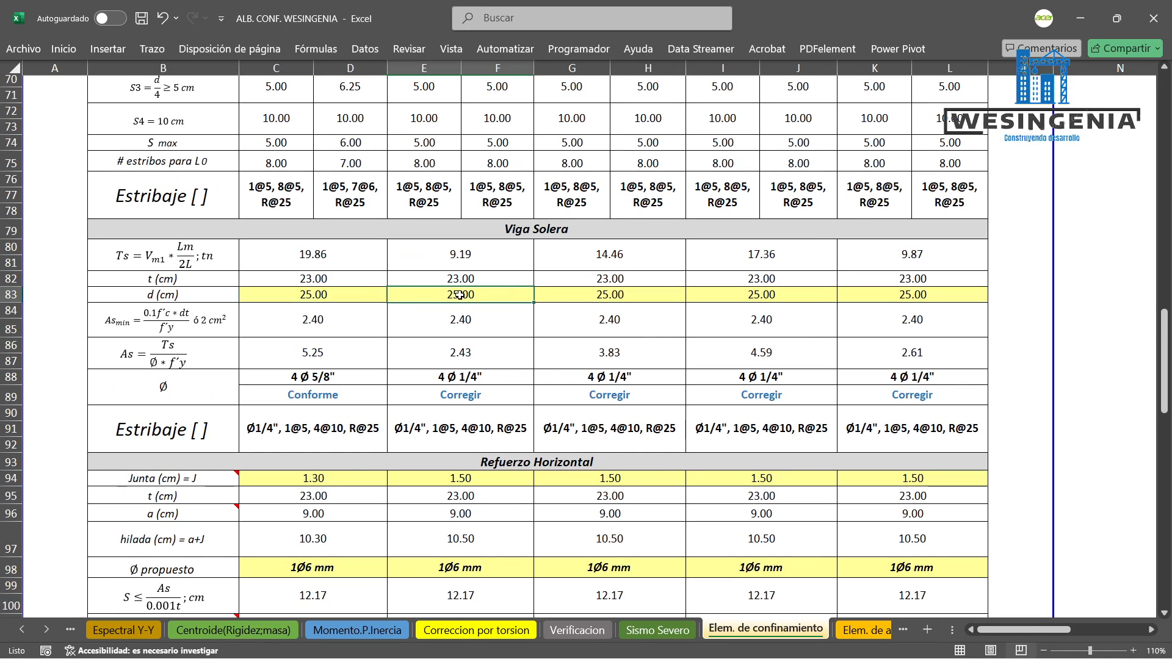
click(383, 297)
click(419, 296)
scroll(539, 526, down, 1)
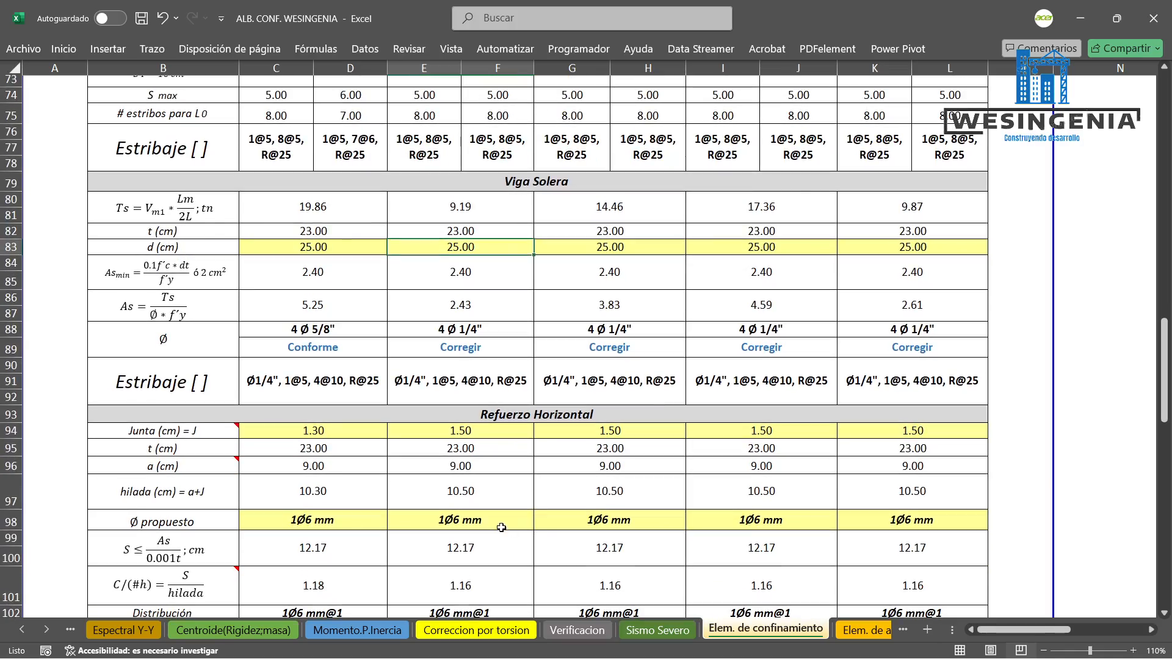
scroll(523, 487, up, 7)
scroll(599, 432, up, 15)
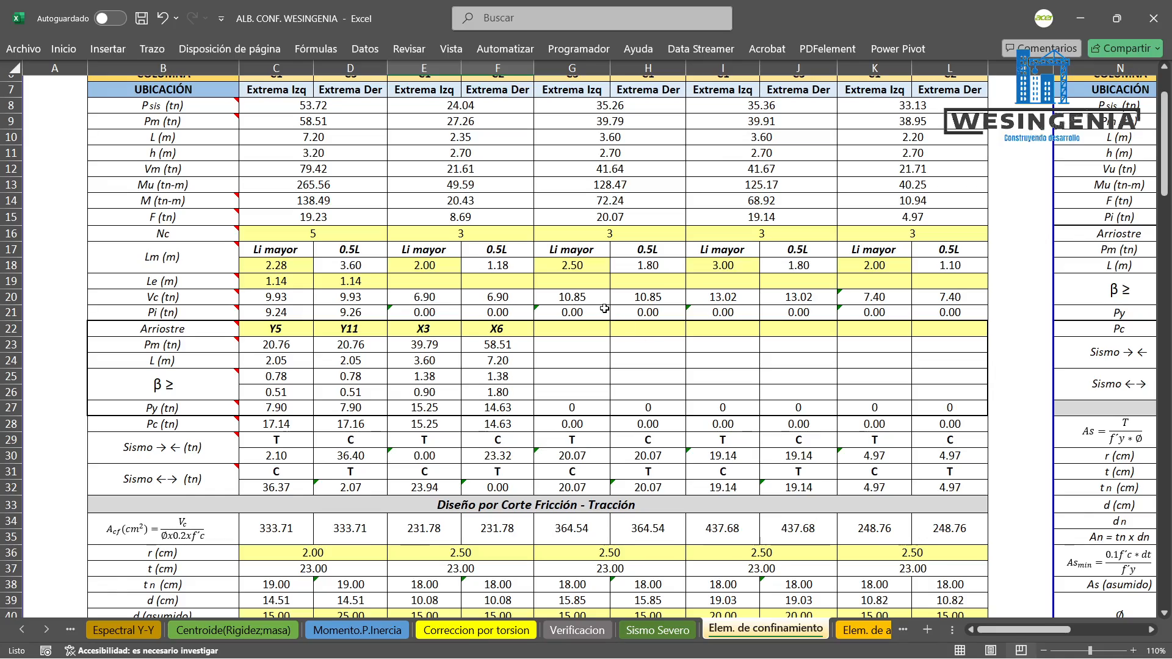
scroll(635, 345, up, 1)
scroll(632, 276, up, 1)
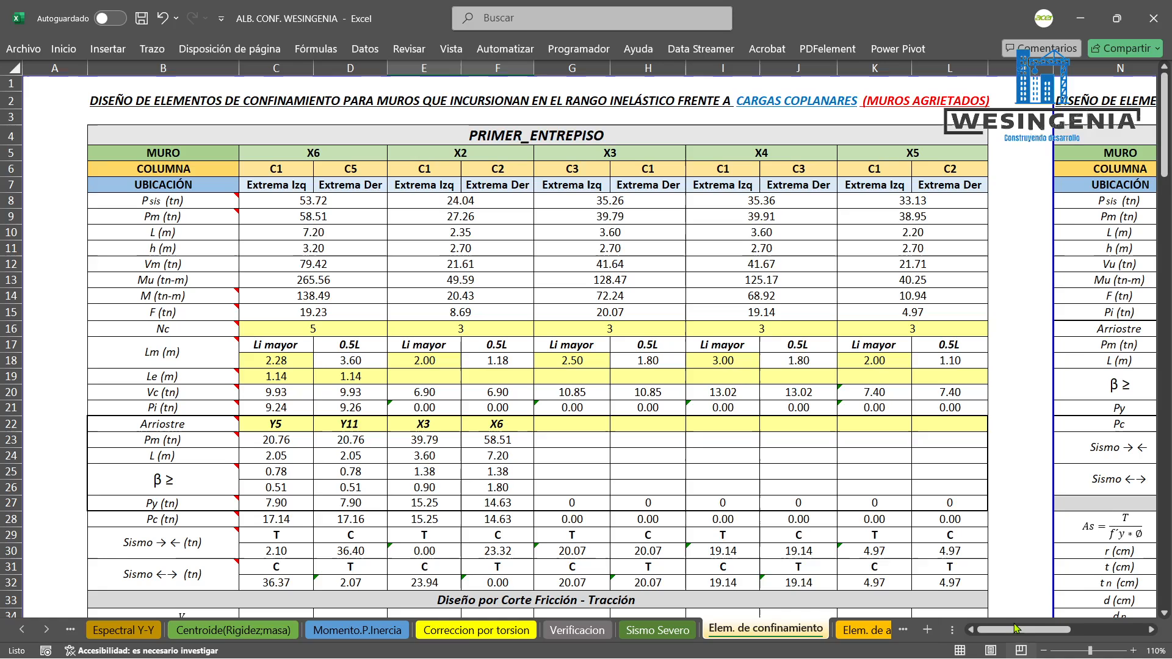
View the uncracked walls' confinement table and the Elem. de arriostre sheet, and return to the cracked walls' Refuerzo Horizontal section.
drag(1018, 632, 1093, 633)
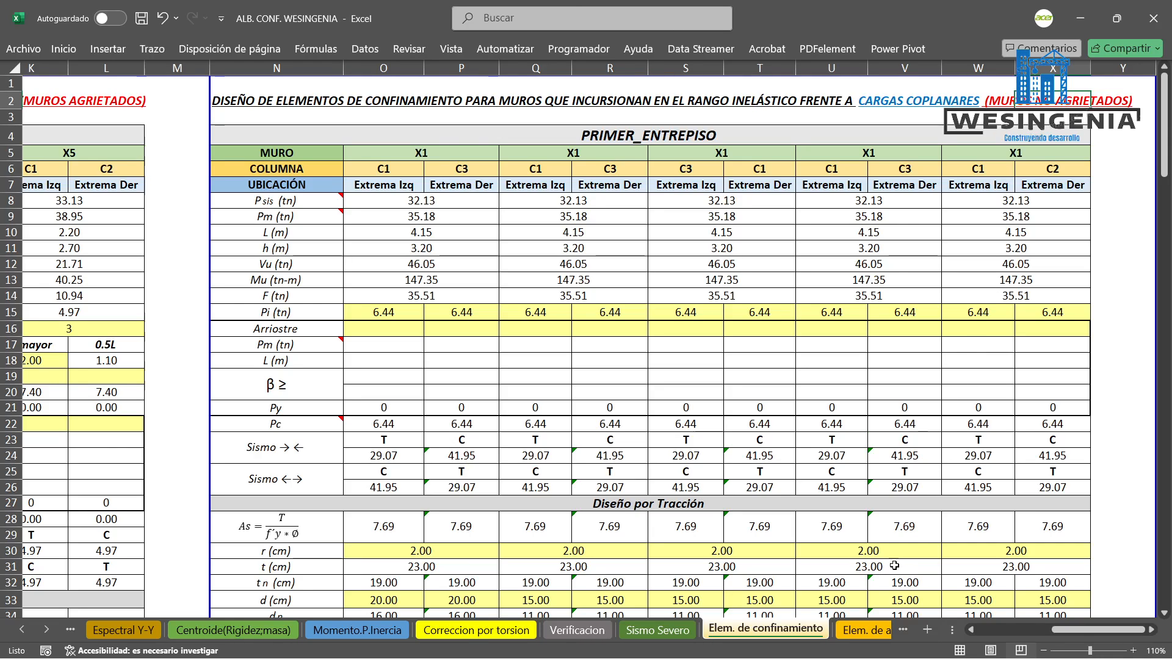
click(864, 630)
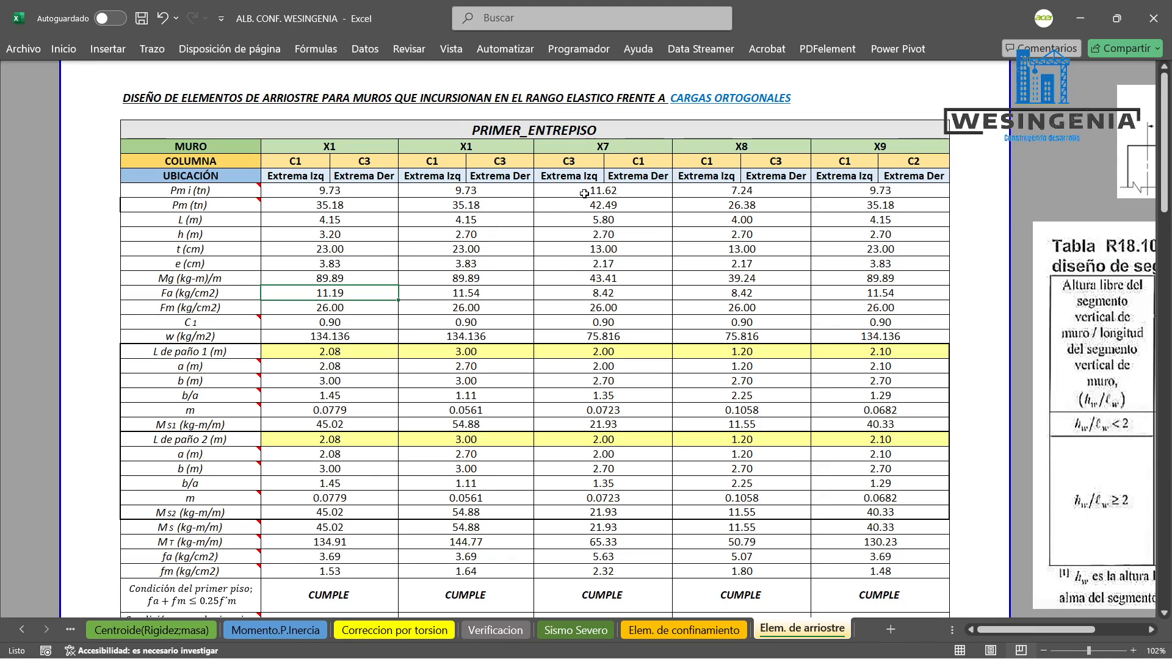
click(676, 635)
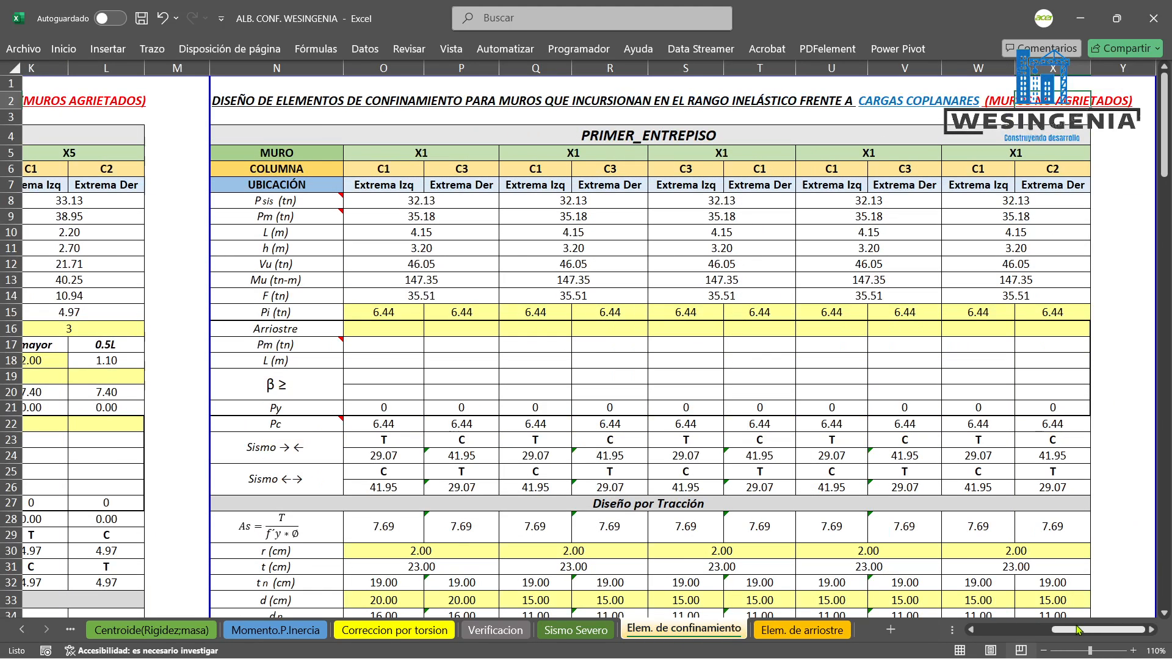
drag(1082, 627, 1008, 629)
scroll(768, 330, down, 20)
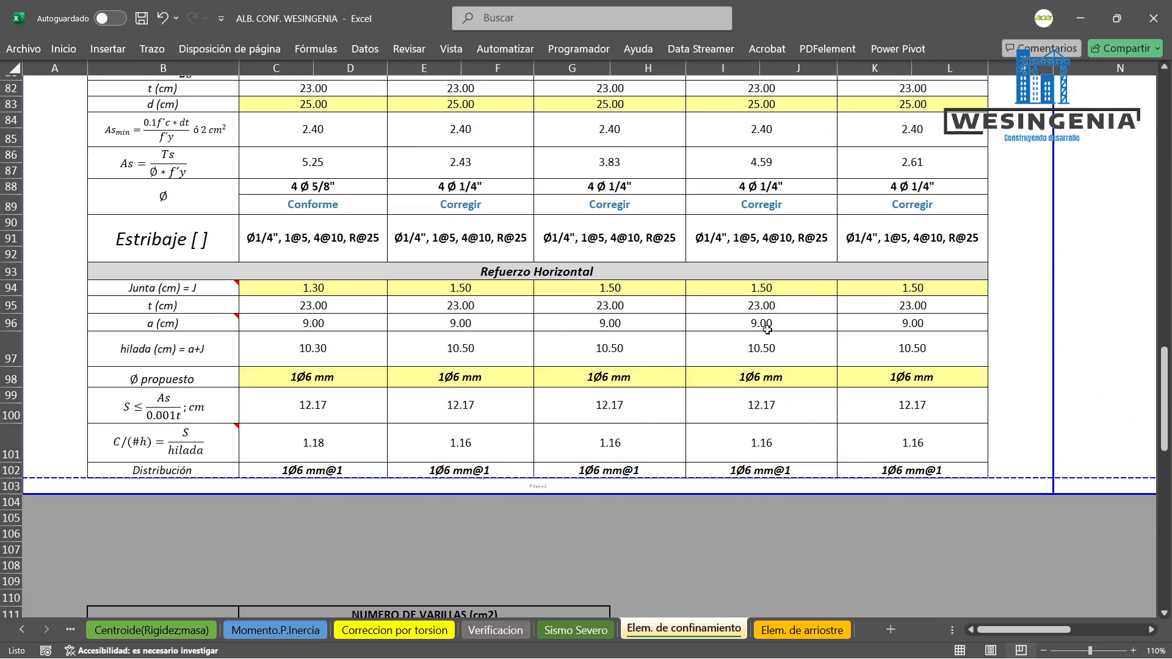
scroll(768, 330, up, 2)
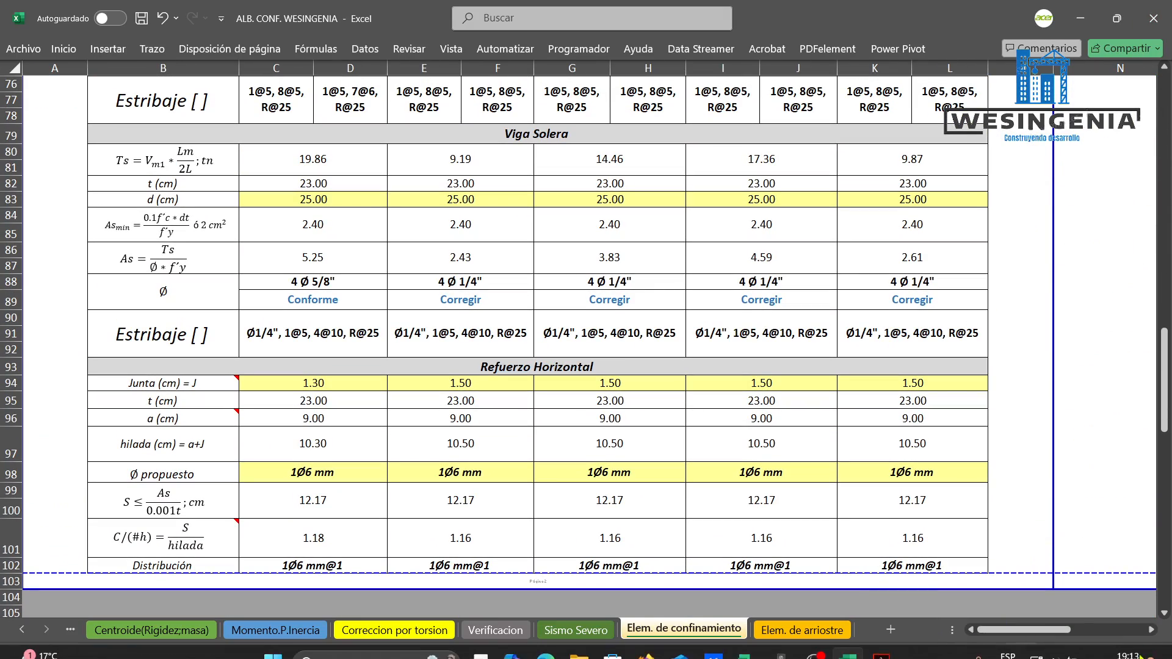